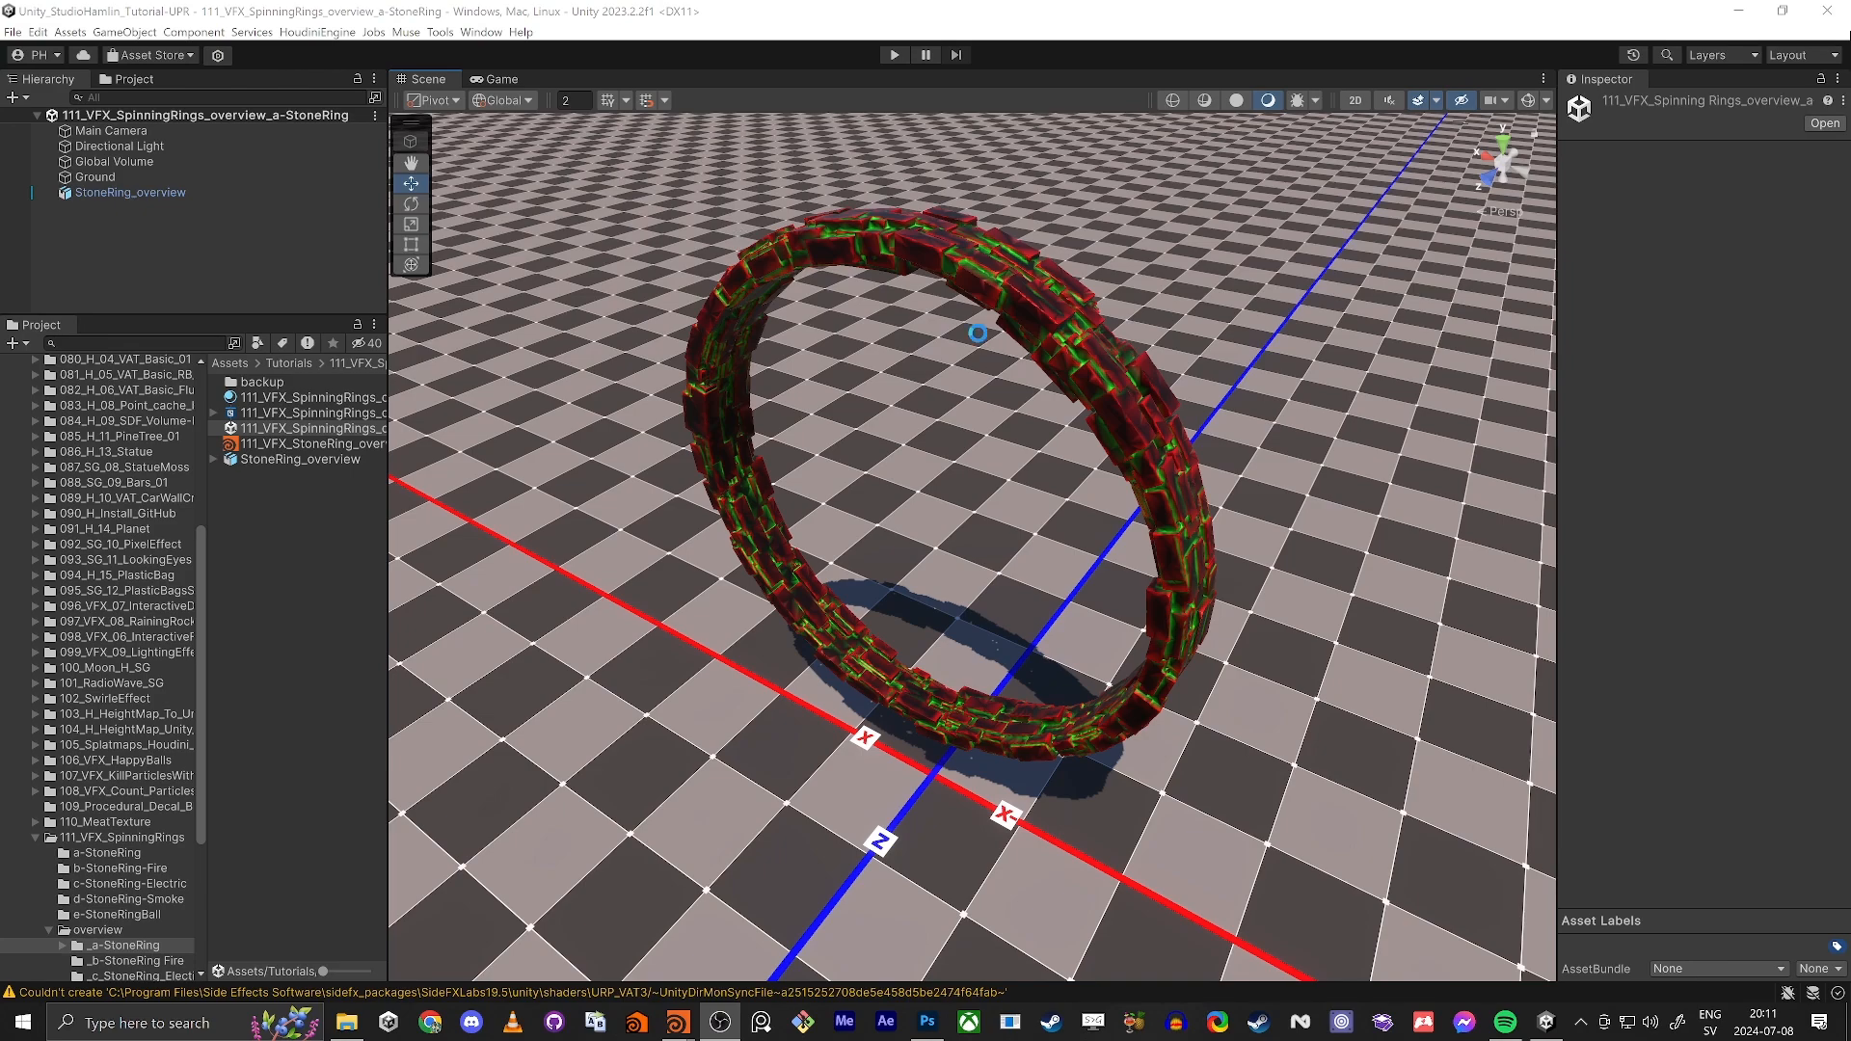
Step: Examine the finished stone ring from several angles in the a-StoneRing overview scene
key(d)
right_drag(977, 333, 784, 211)
key(w)
key(s)
key(w)
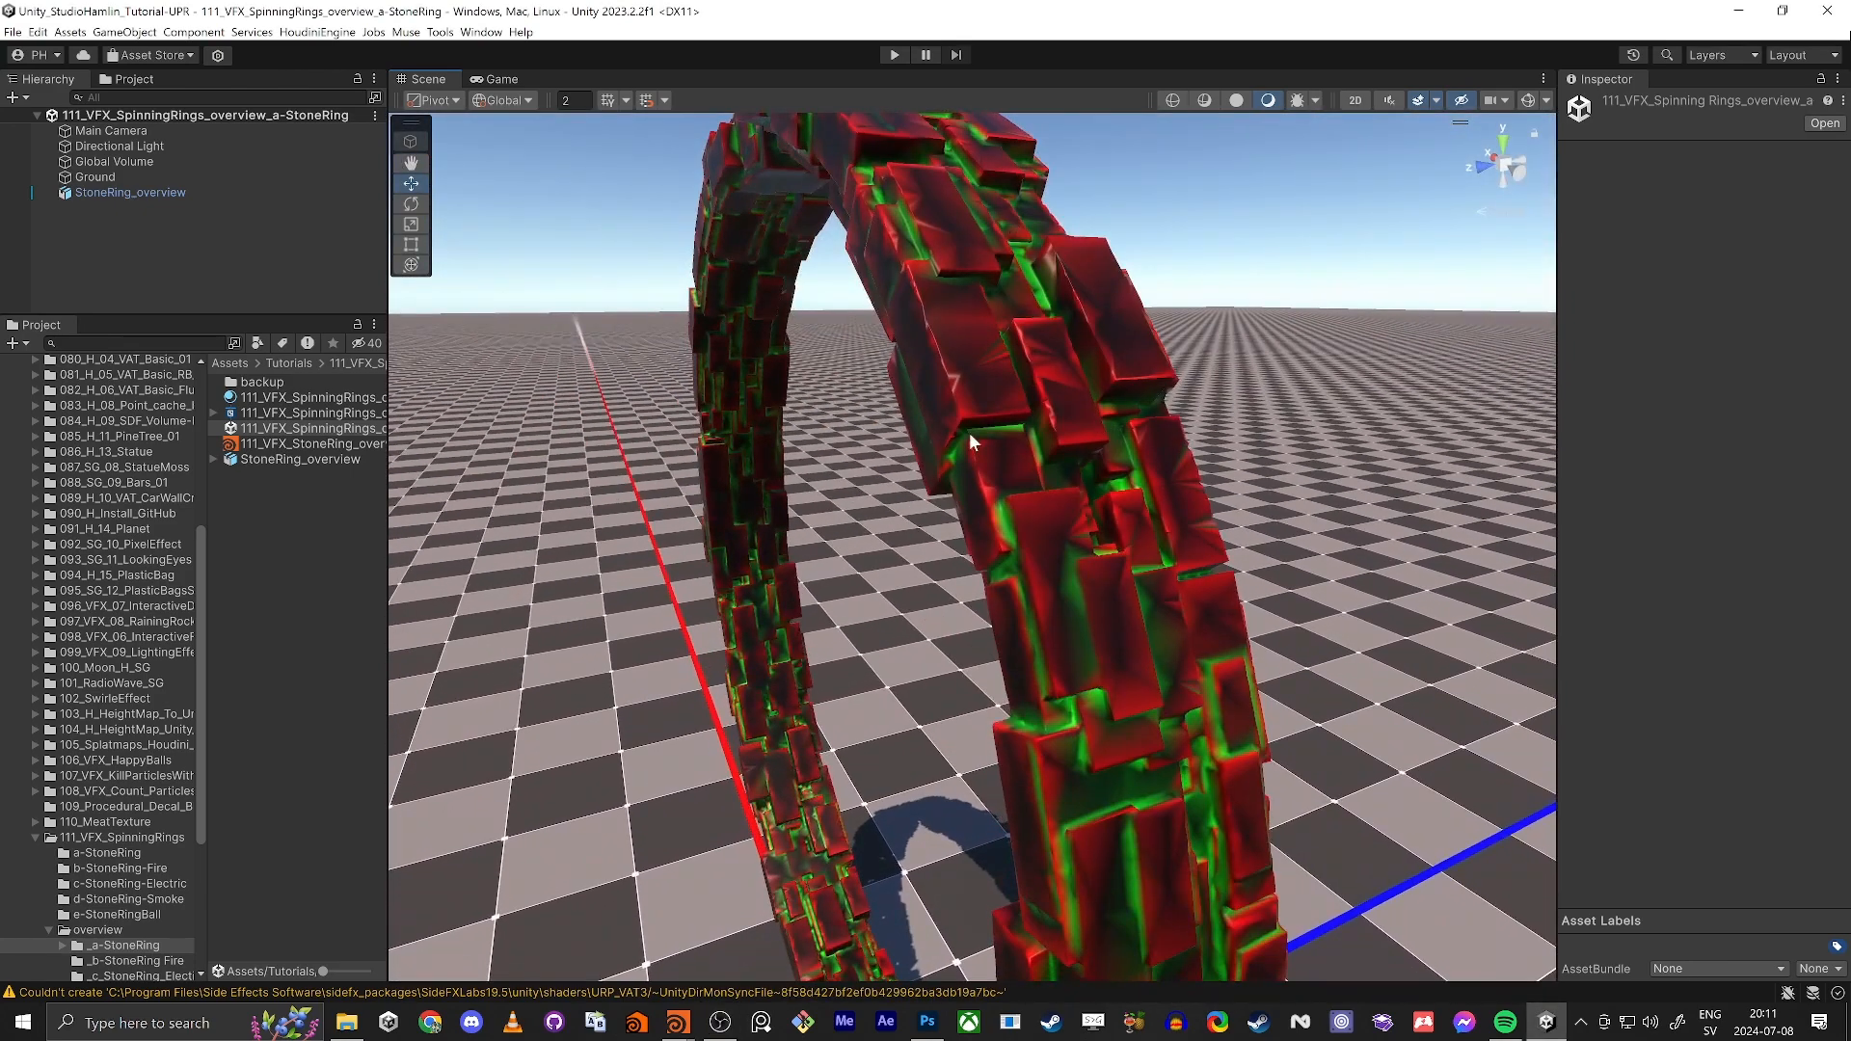
key(s)
right_drag(970, 441, 1072, 636)
key(a)
key(e)
key(w)
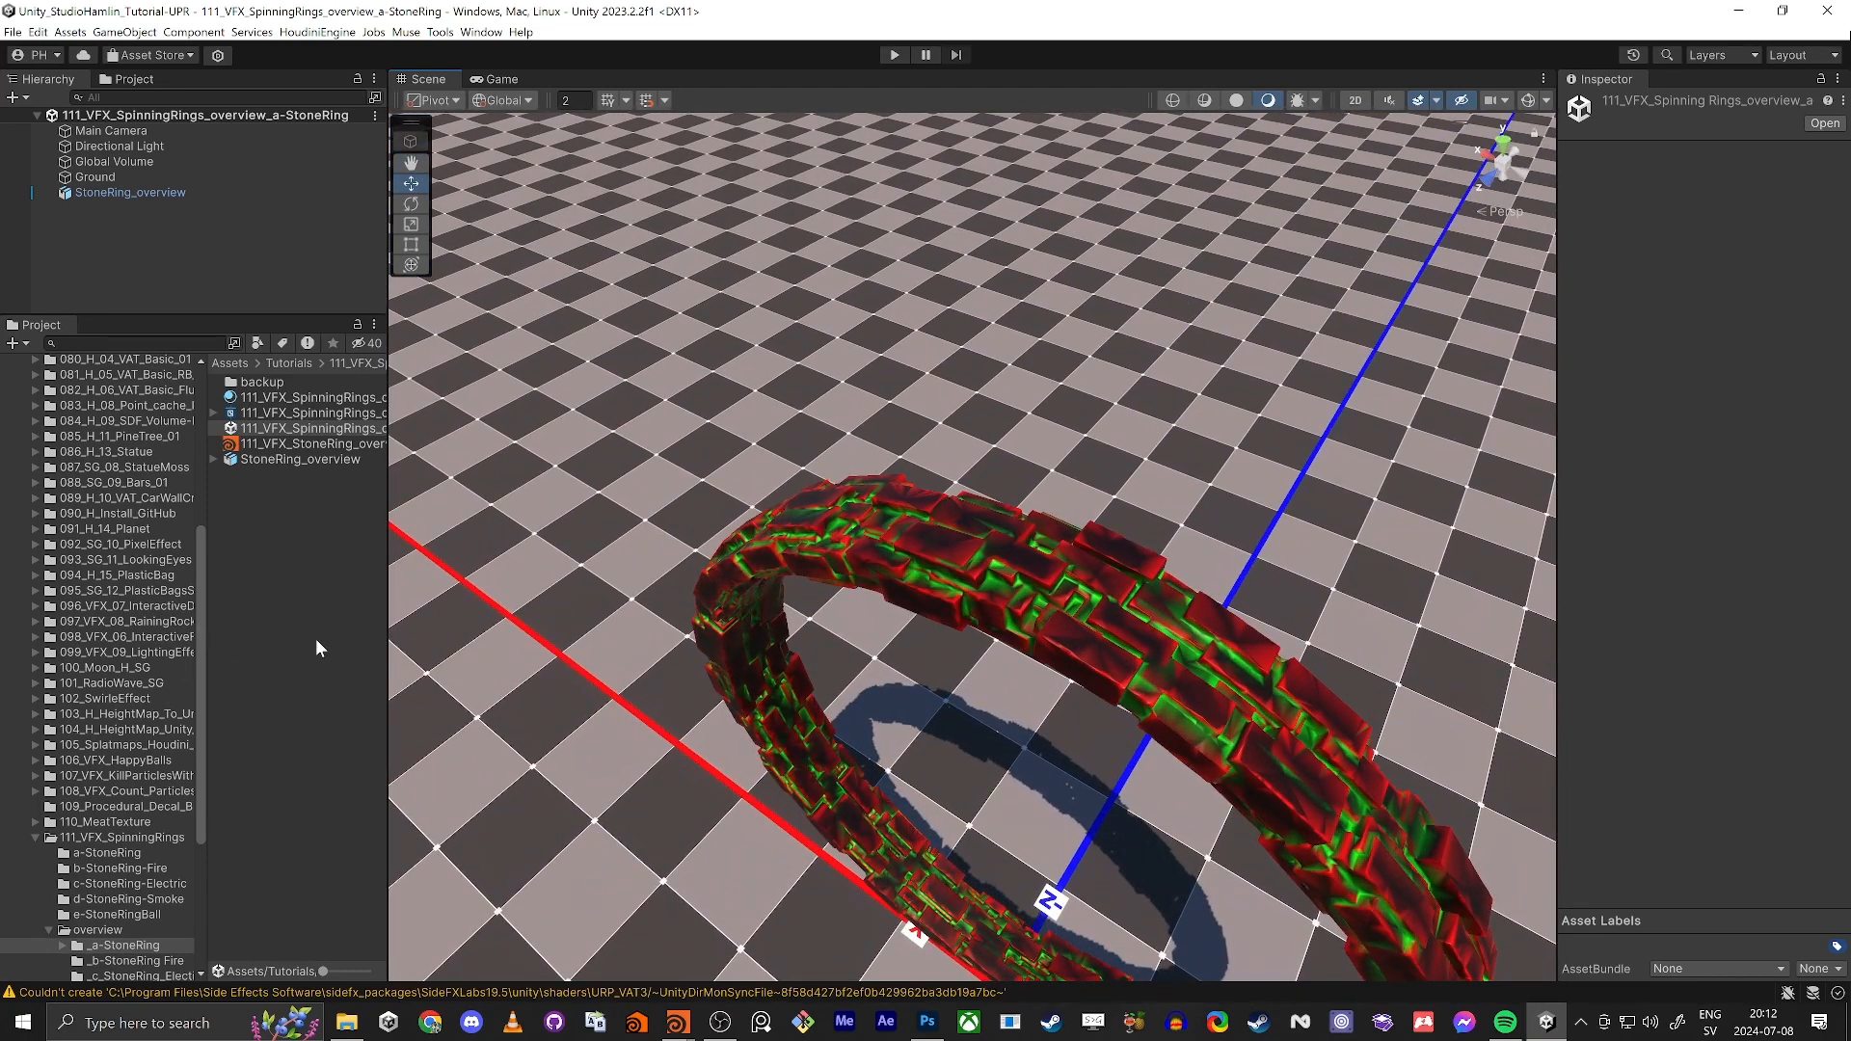
Step: Open the 111_VFX_StoneRing_Fire_overview scene from the b-StoneRing Fire overview folder and examine the burning ring
click(137, 961)
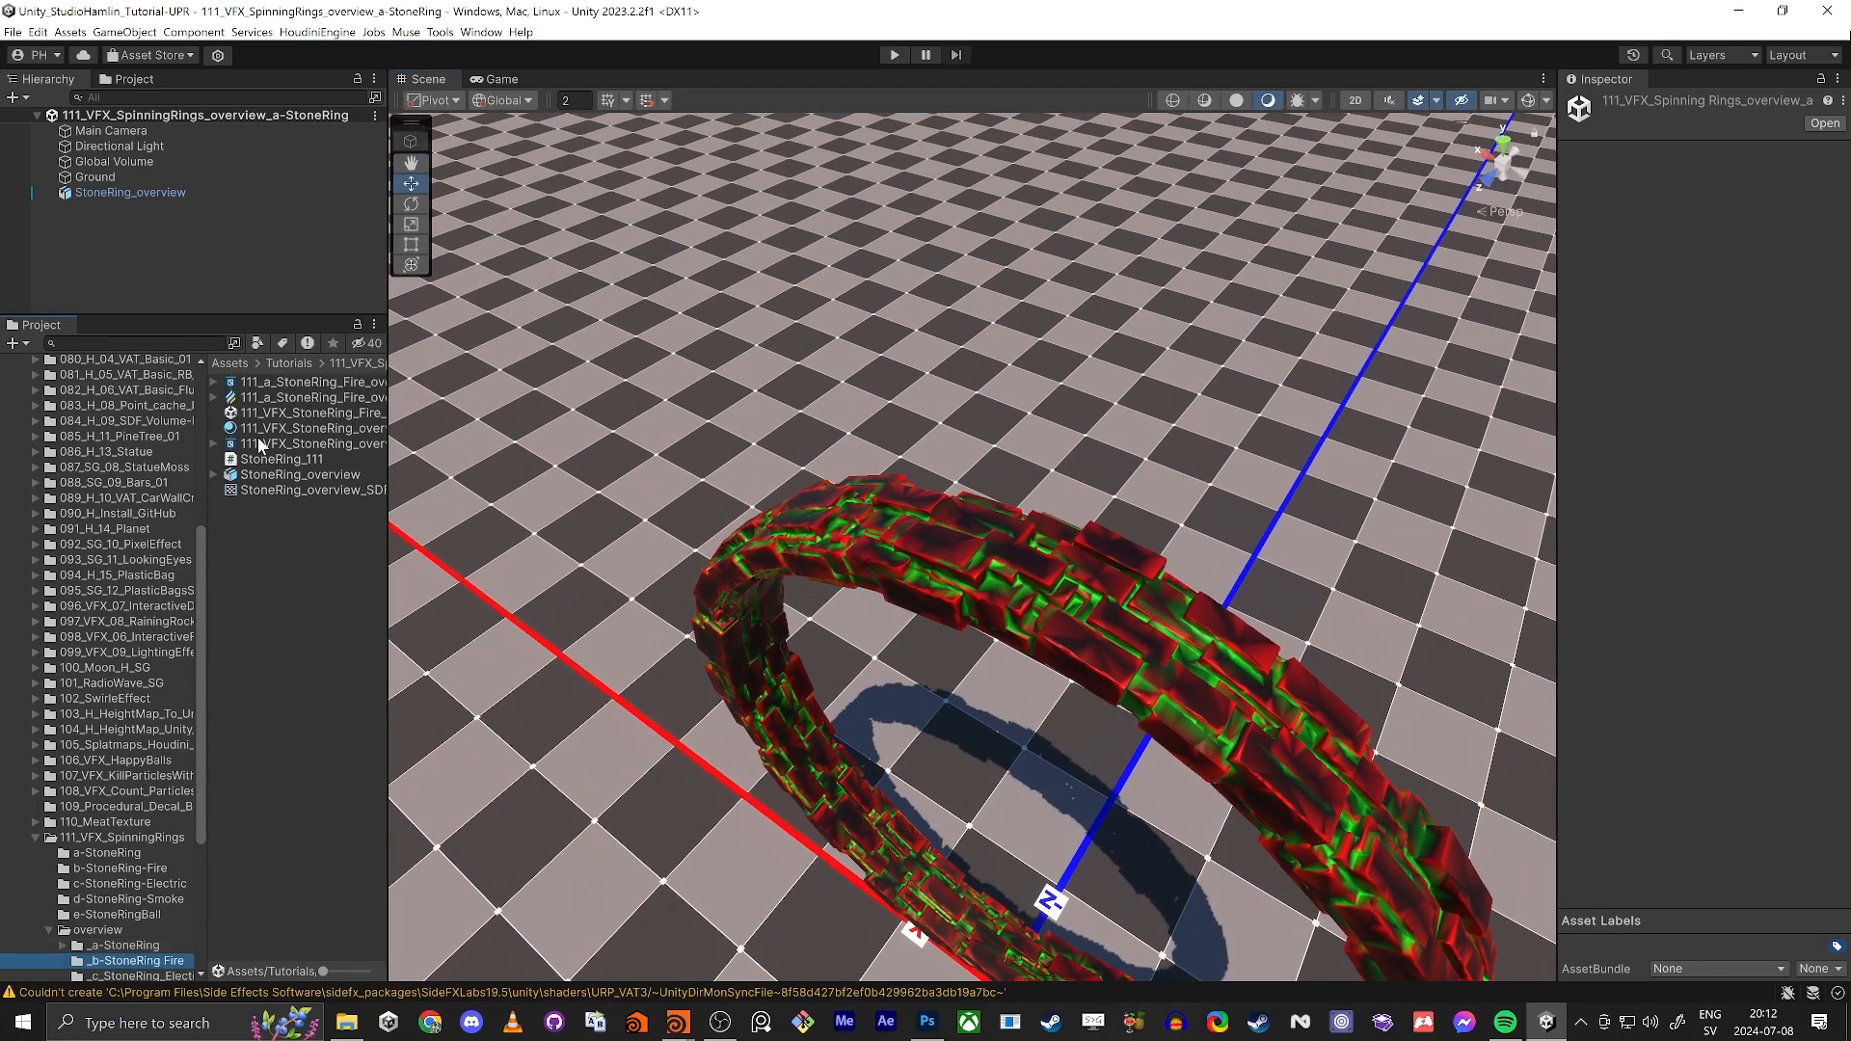
double_click(289, 413)
right_drag(867, 540, 642, 579)
key(s)
key(d)
key(w)
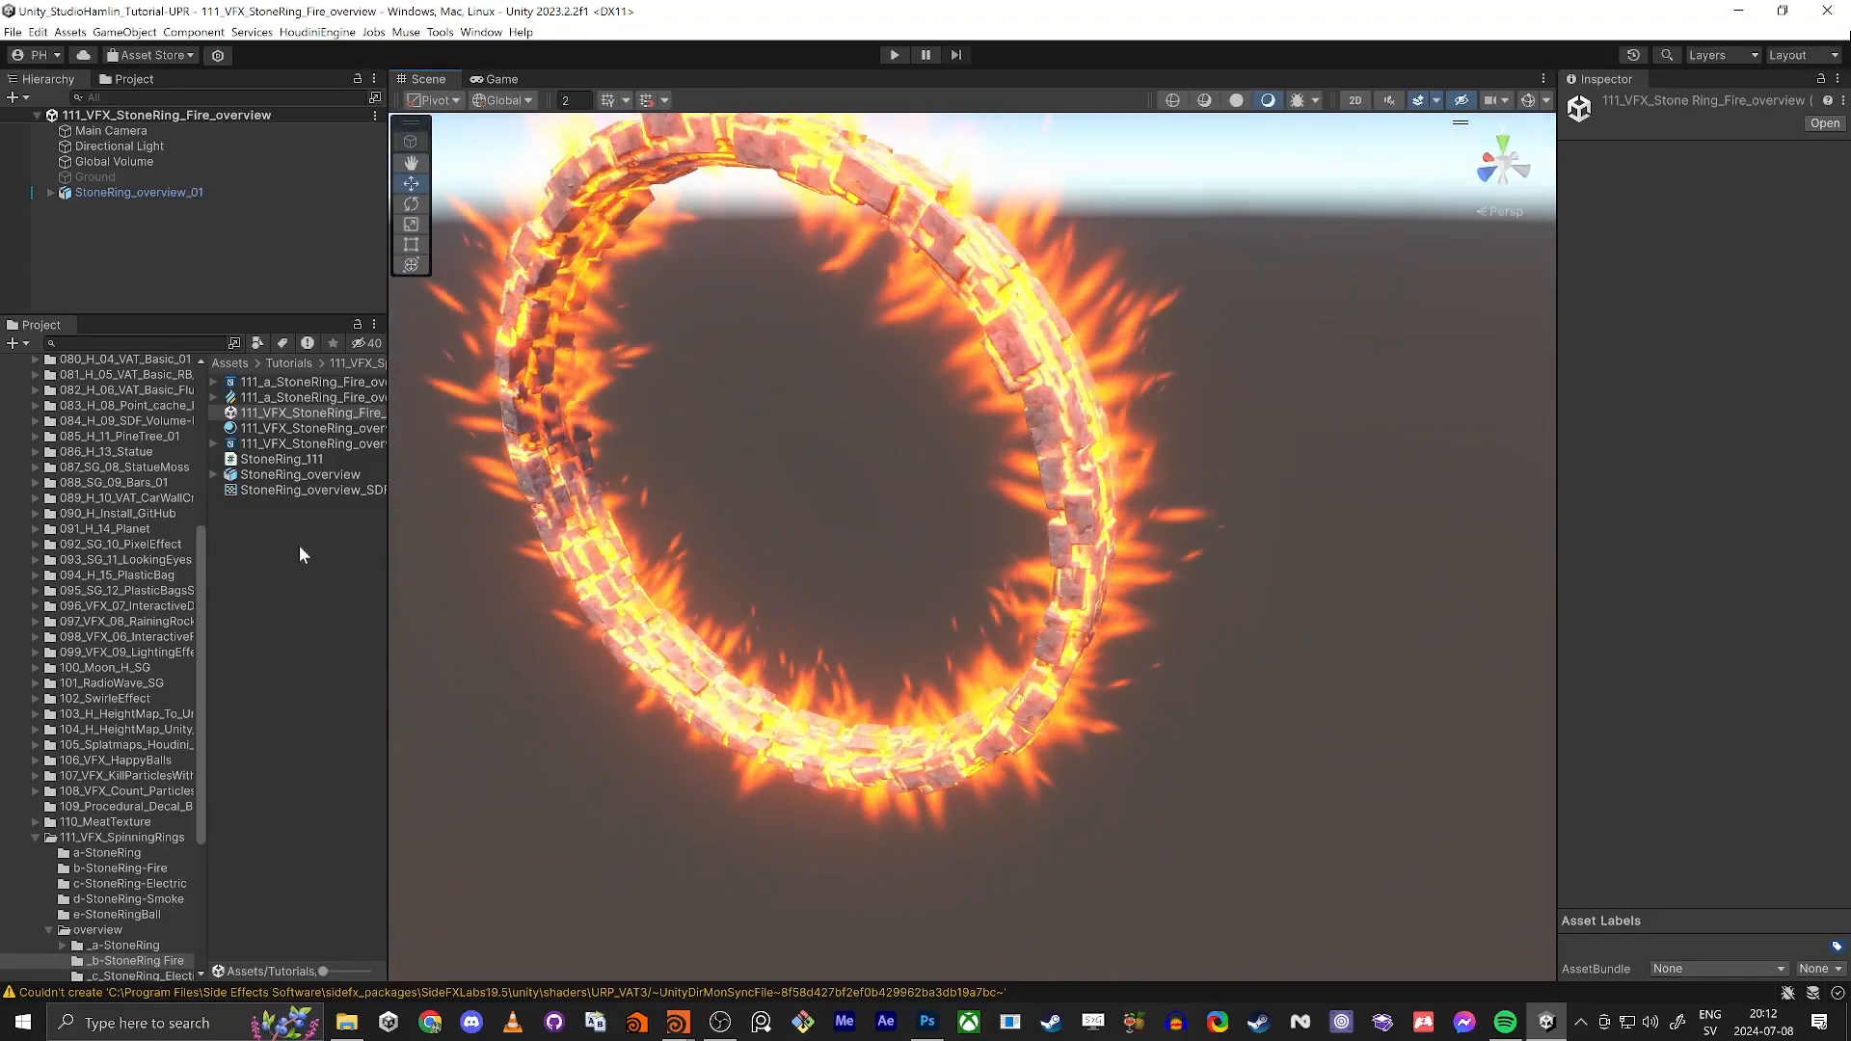
Step: Reopen the 111_VFX_SpinningRings_overview_a-StoneRing scene from its overview folder and view the plain stone ring
click(126, 946)
click(262, 427)
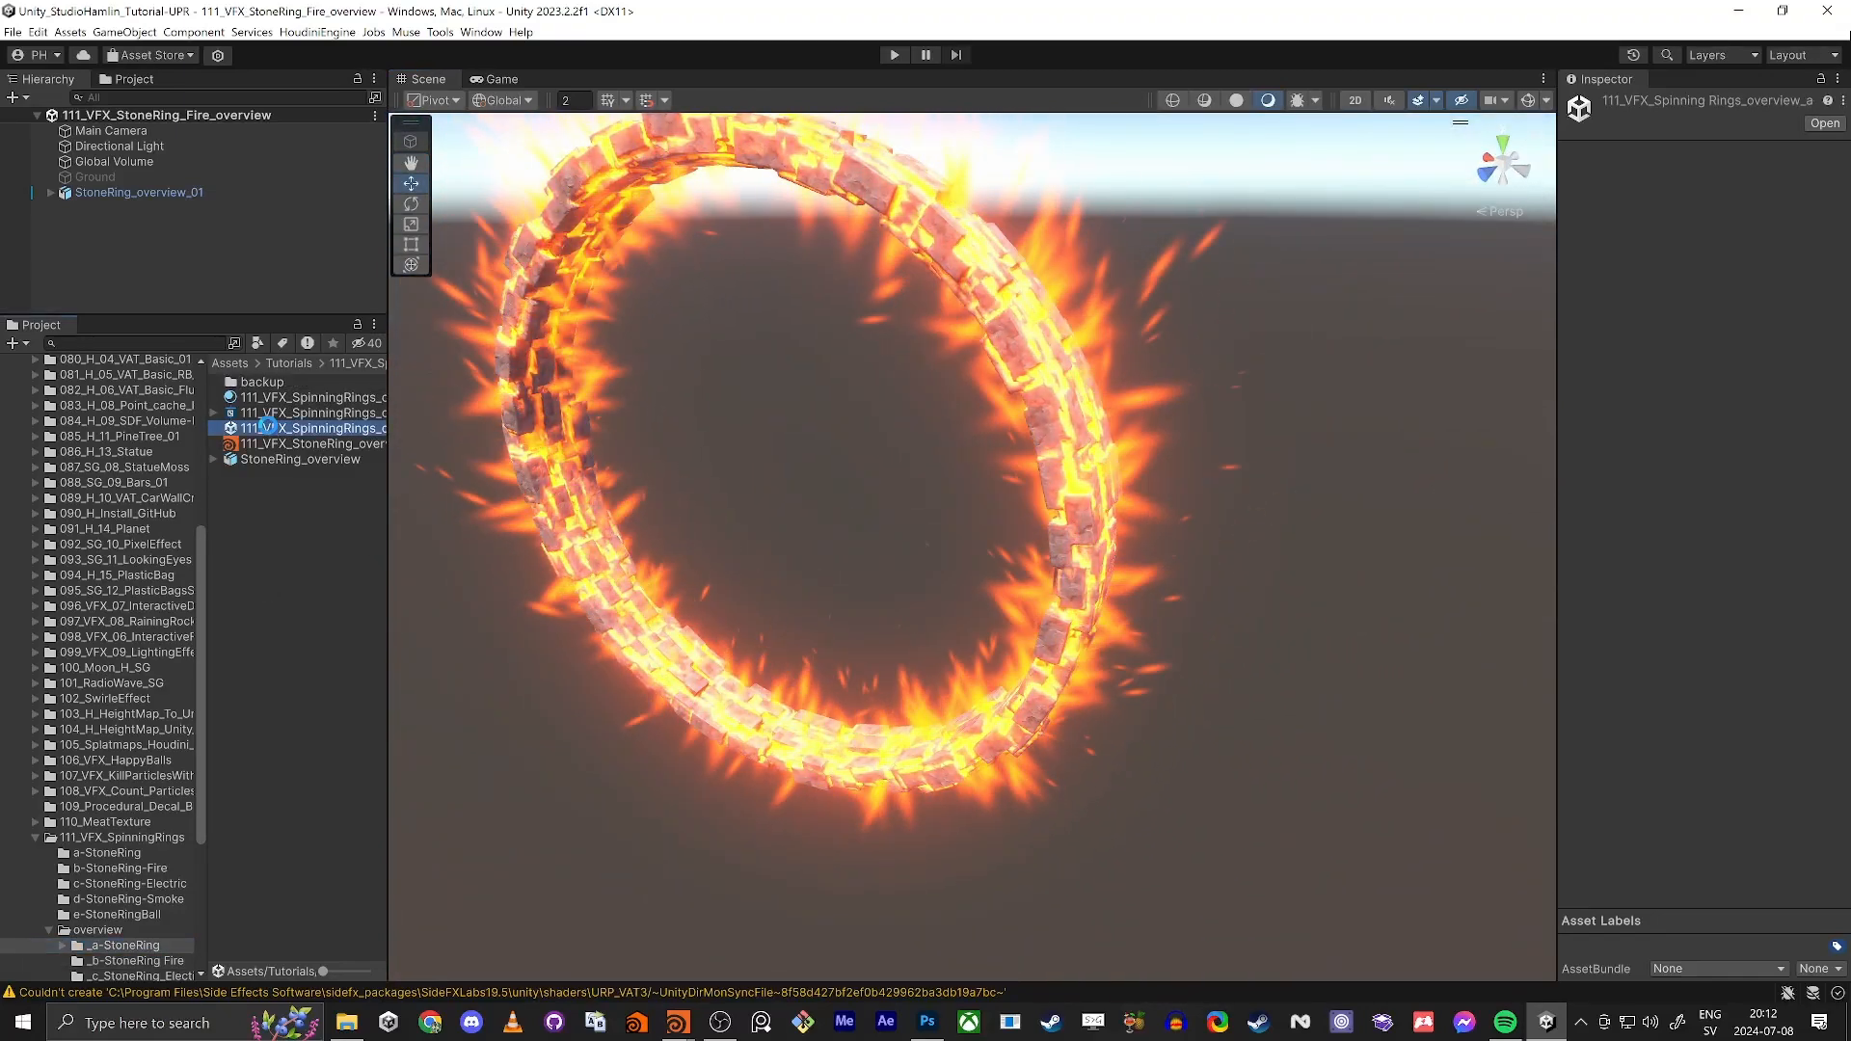
double_click(262, 427)
mouse_move(979, 564)
right_down()
mouse_move(896, 539)
mouse_move(985, 588)
mouse_move(975, 544)
right_up()
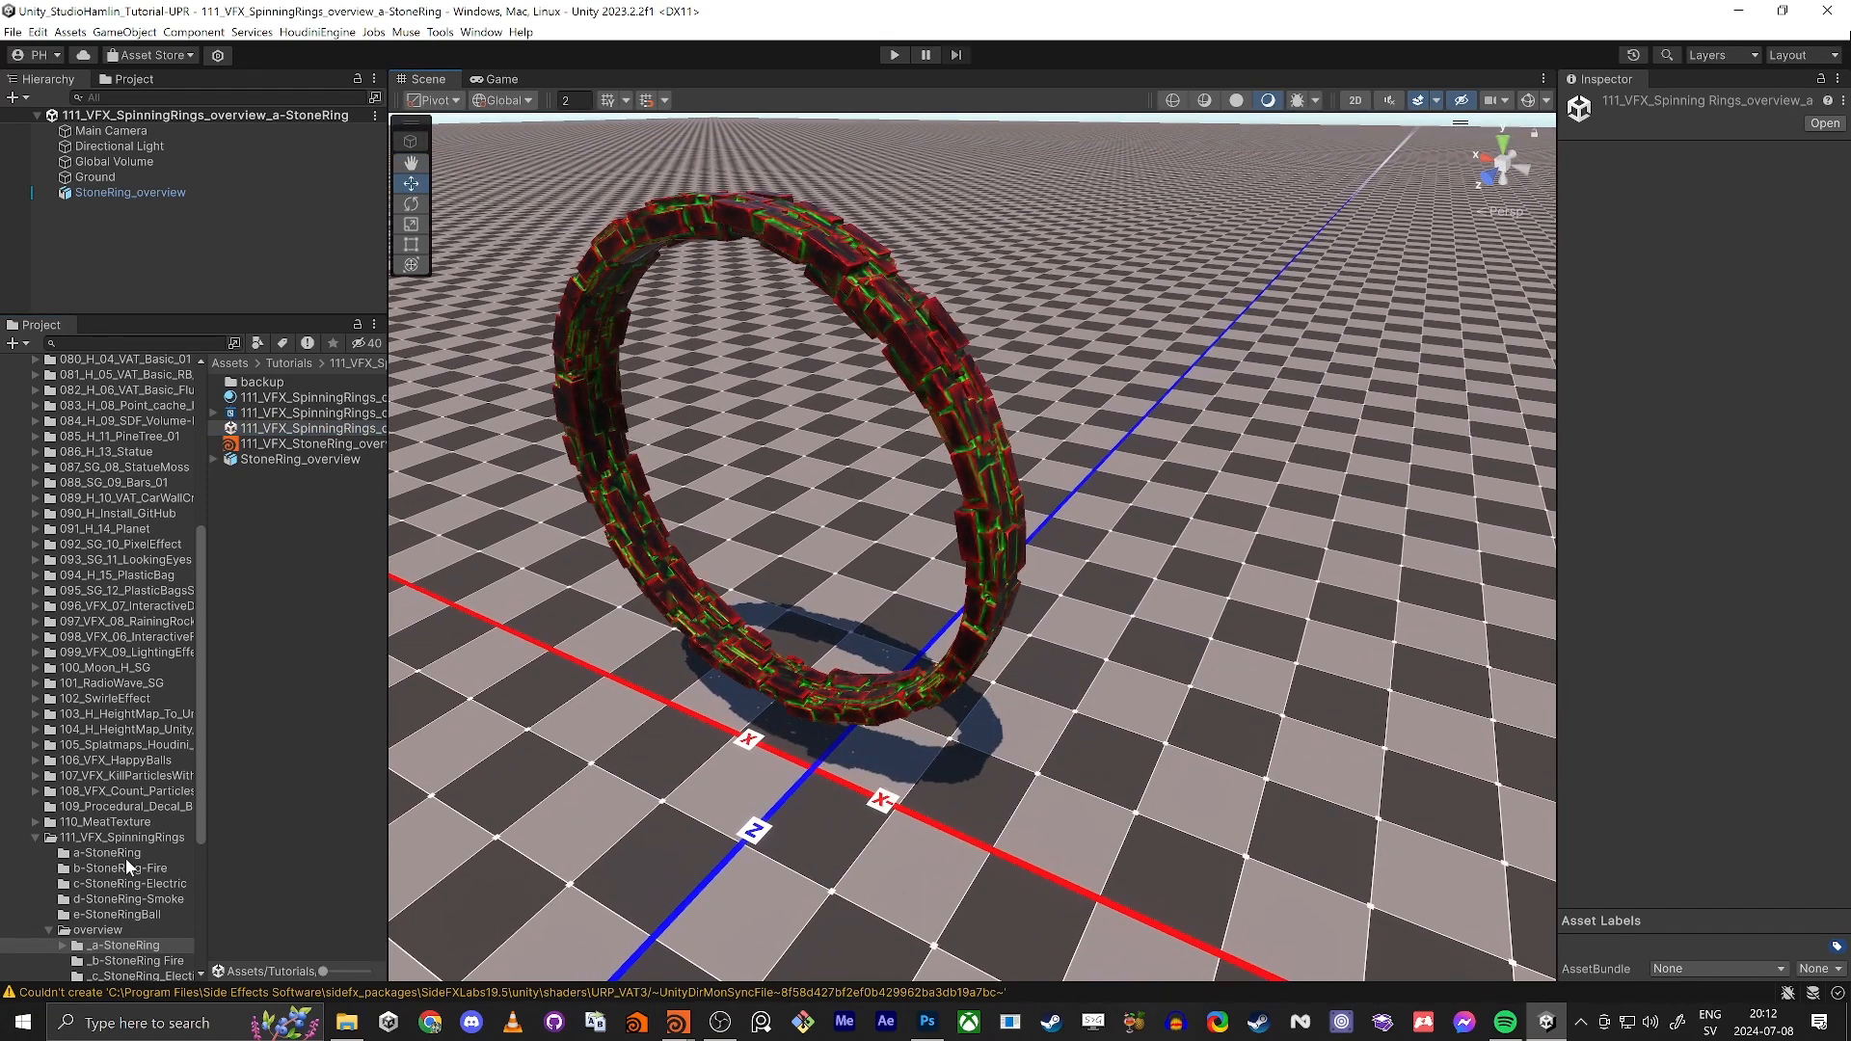
Step: Open the 111_a_StoneRing_Houdini scene from the a-StoneRing project folder
click(125, 856)
double_click(250, 398)
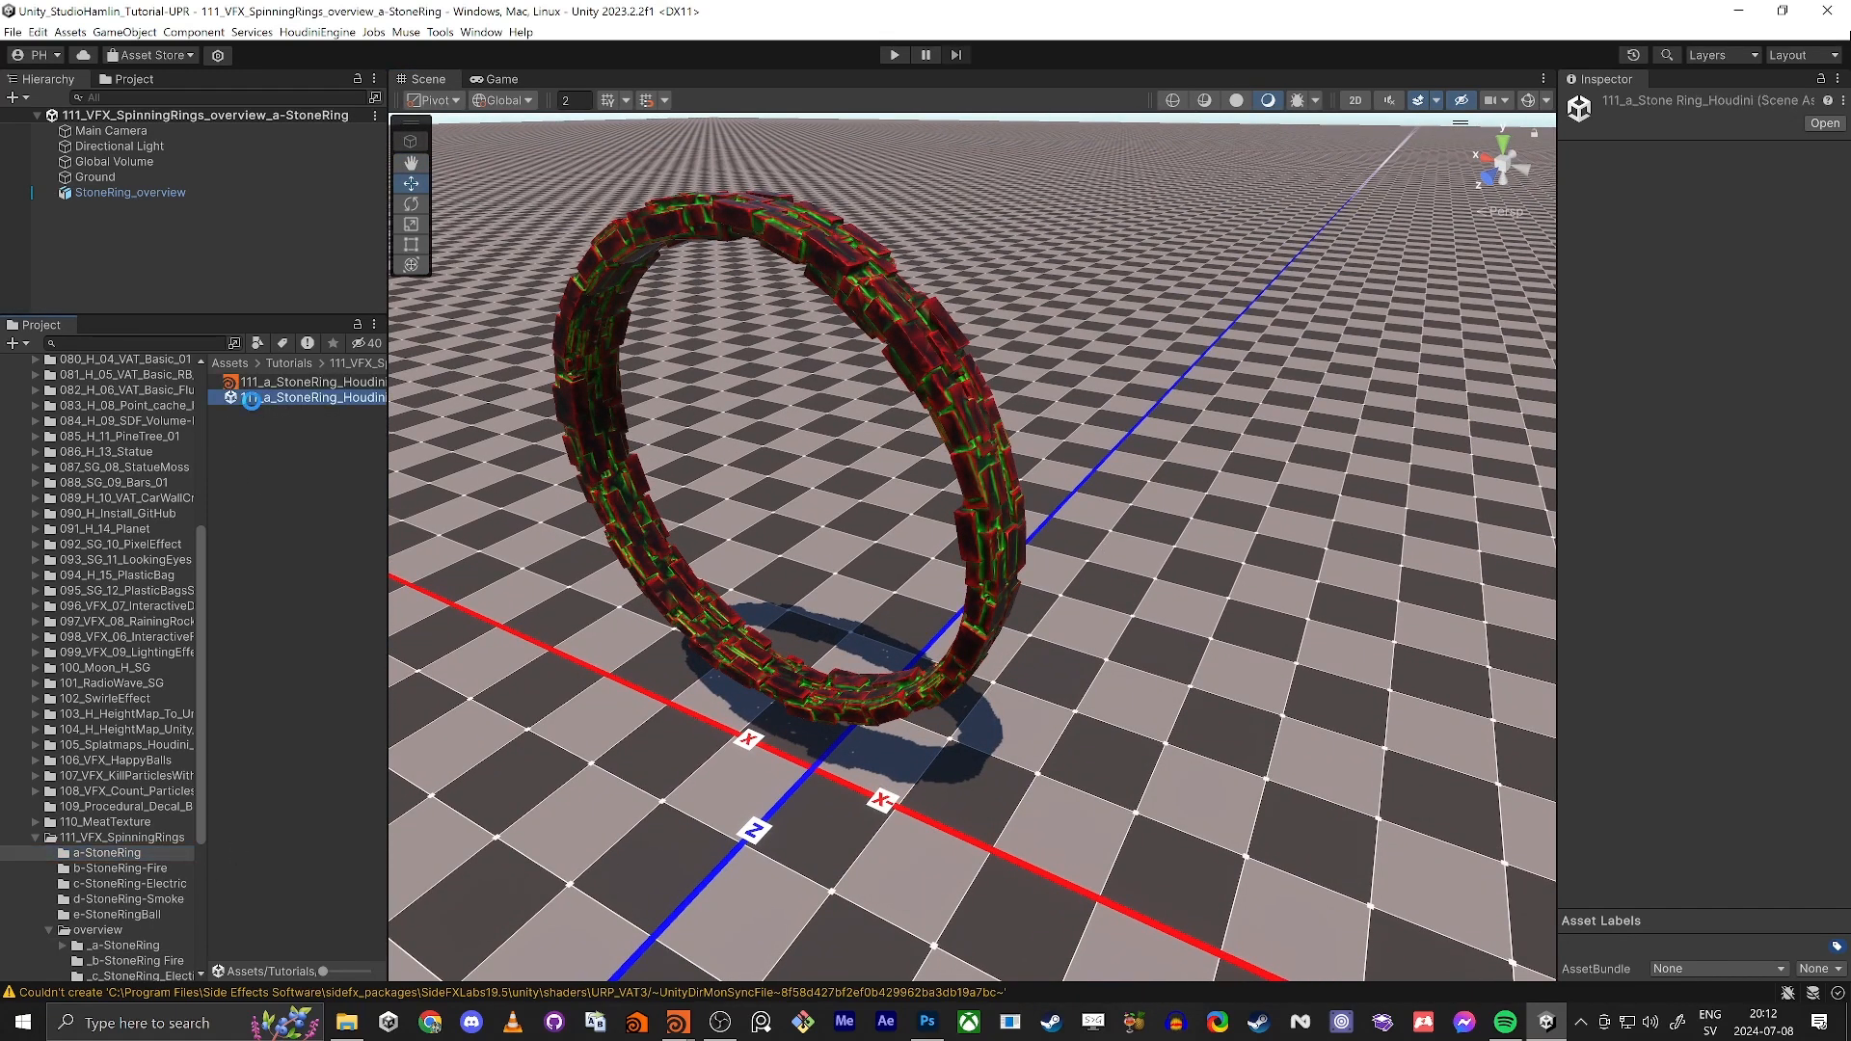
right_drag(771, 501, 779, 525)
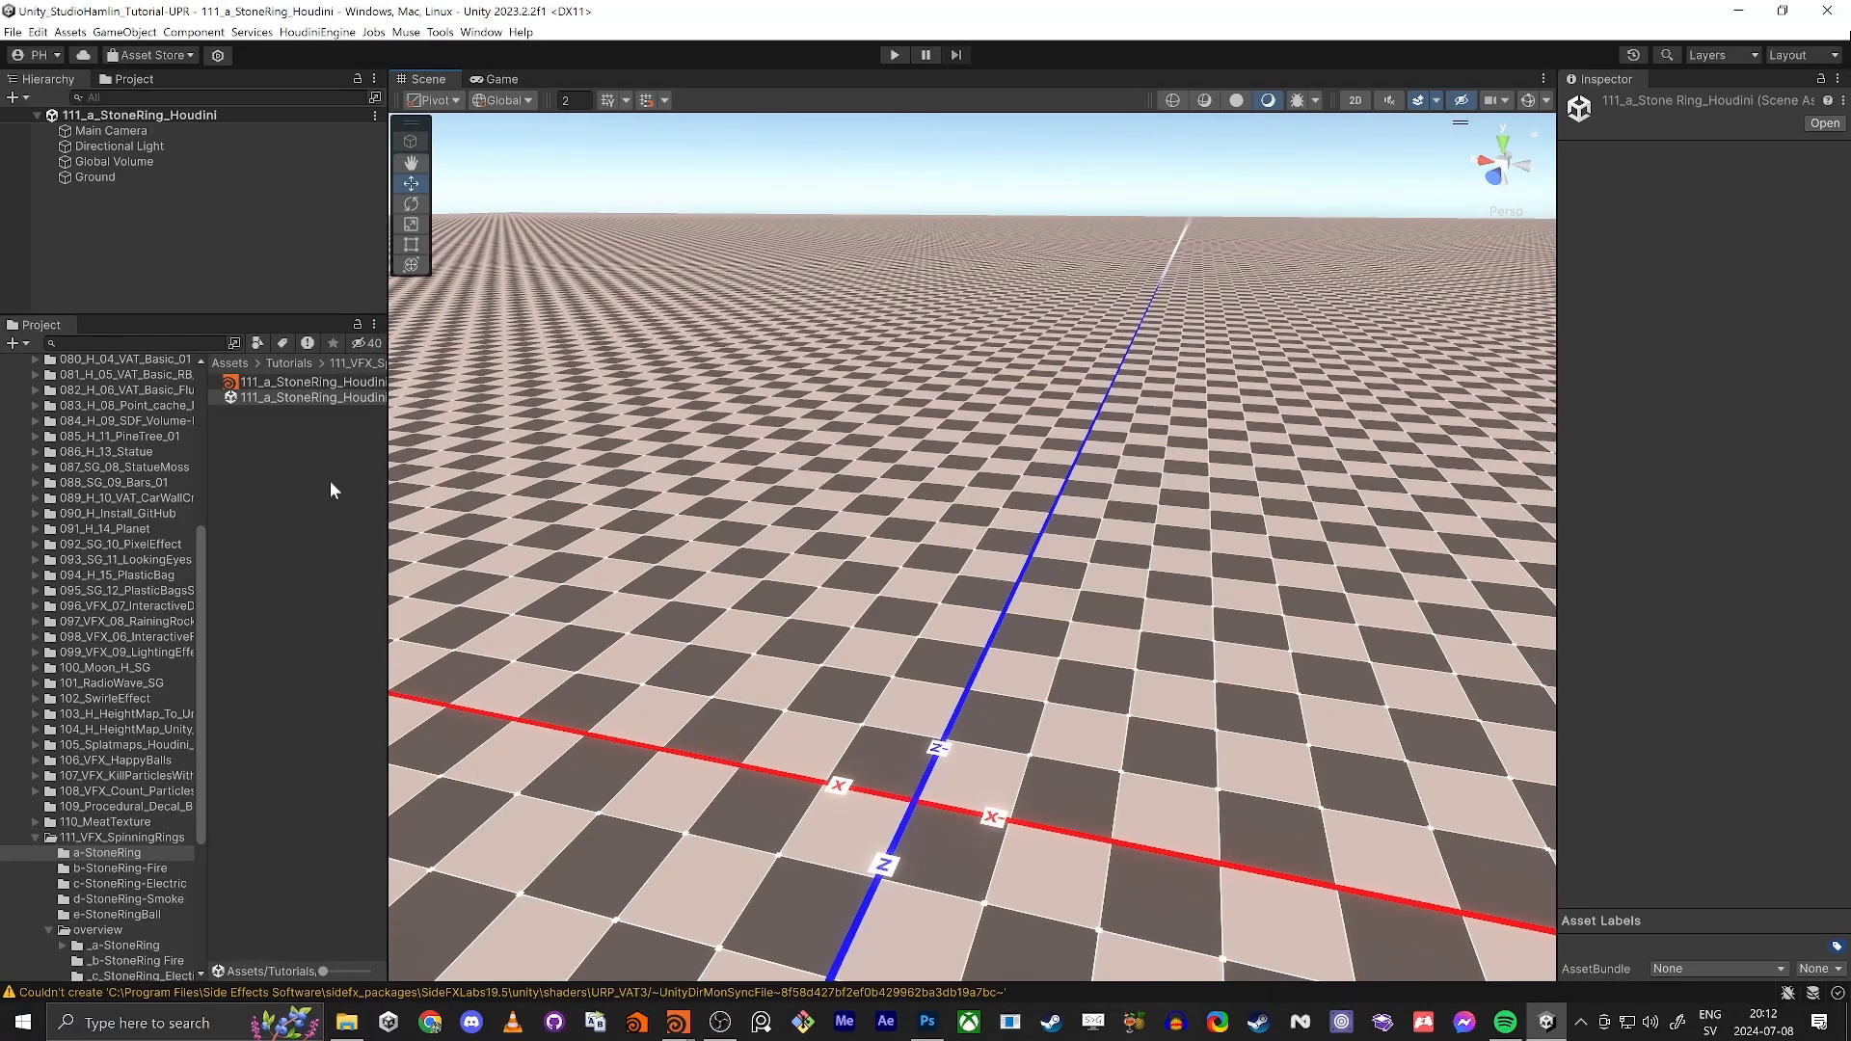
Step: Switch to Houdini, widen the network editor, and save the file as 111_a_StoneRing_Houdini.hiplc in the Unity project, overwriting the existing one
key(alt+Tab)
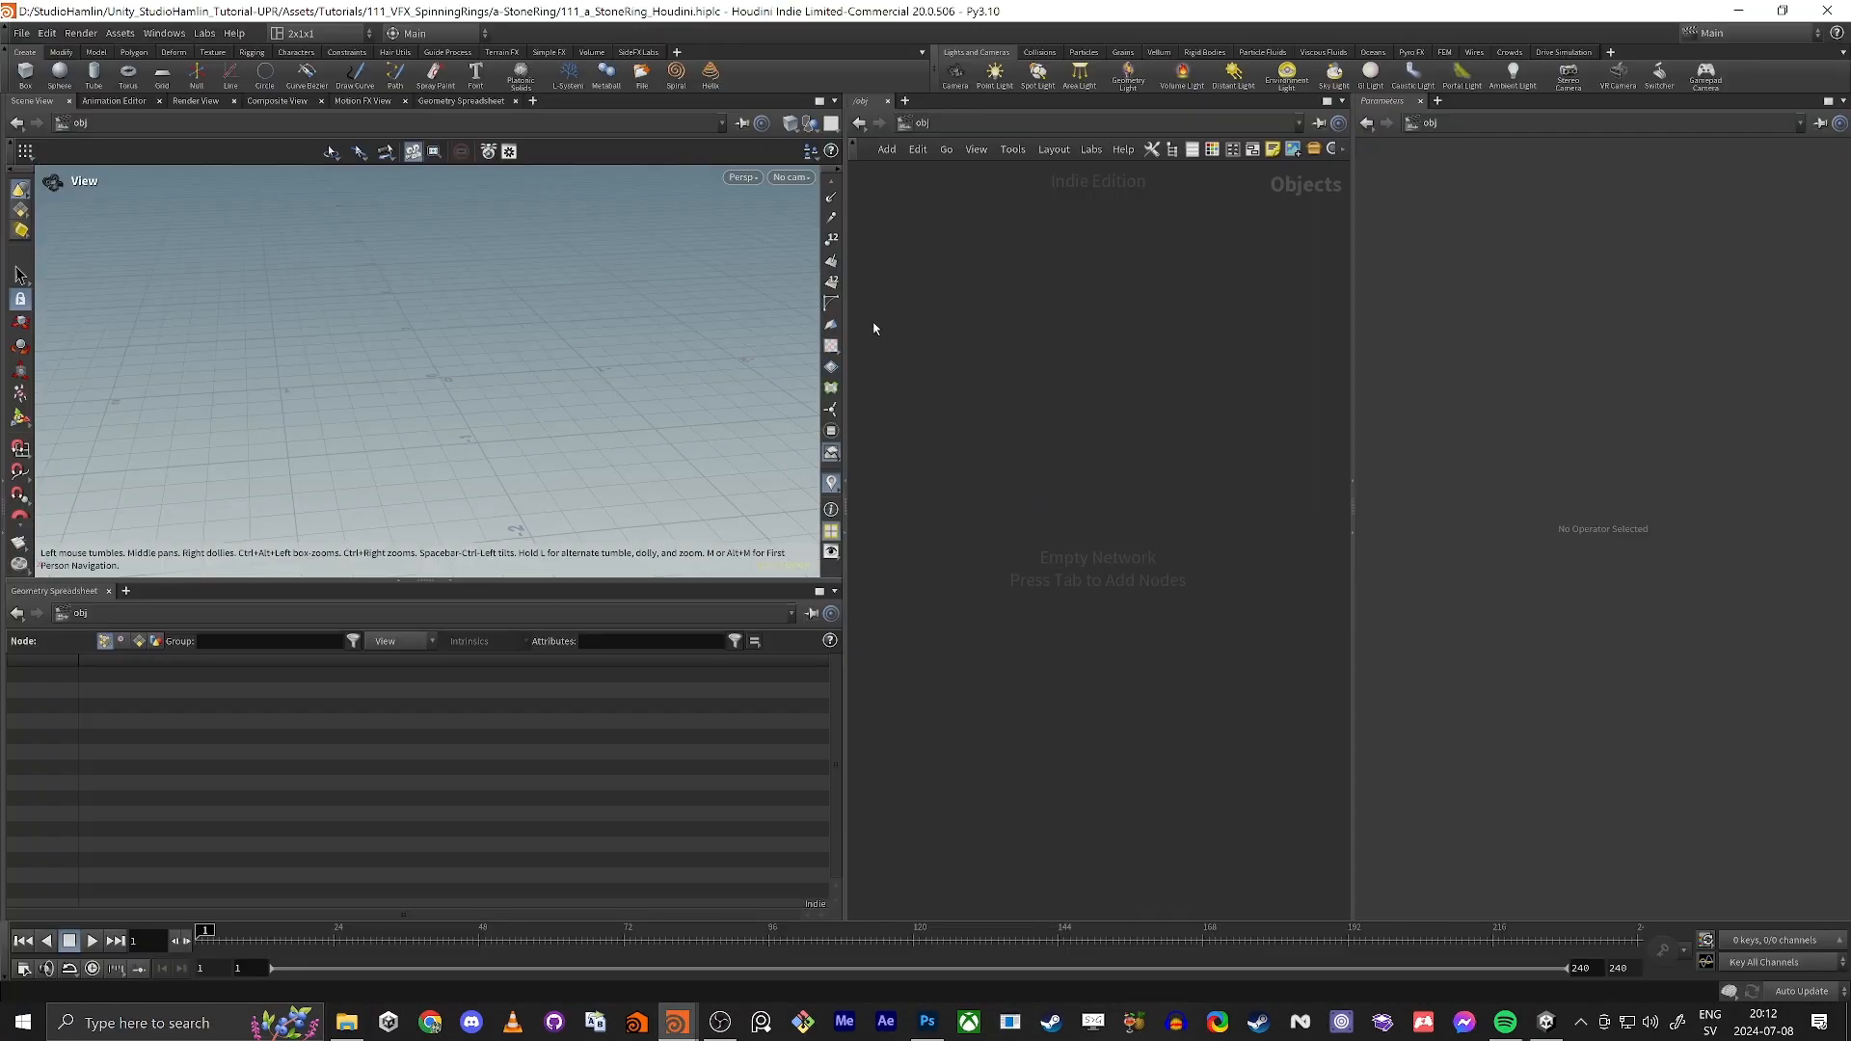
drag(845, 329, 682, 336)
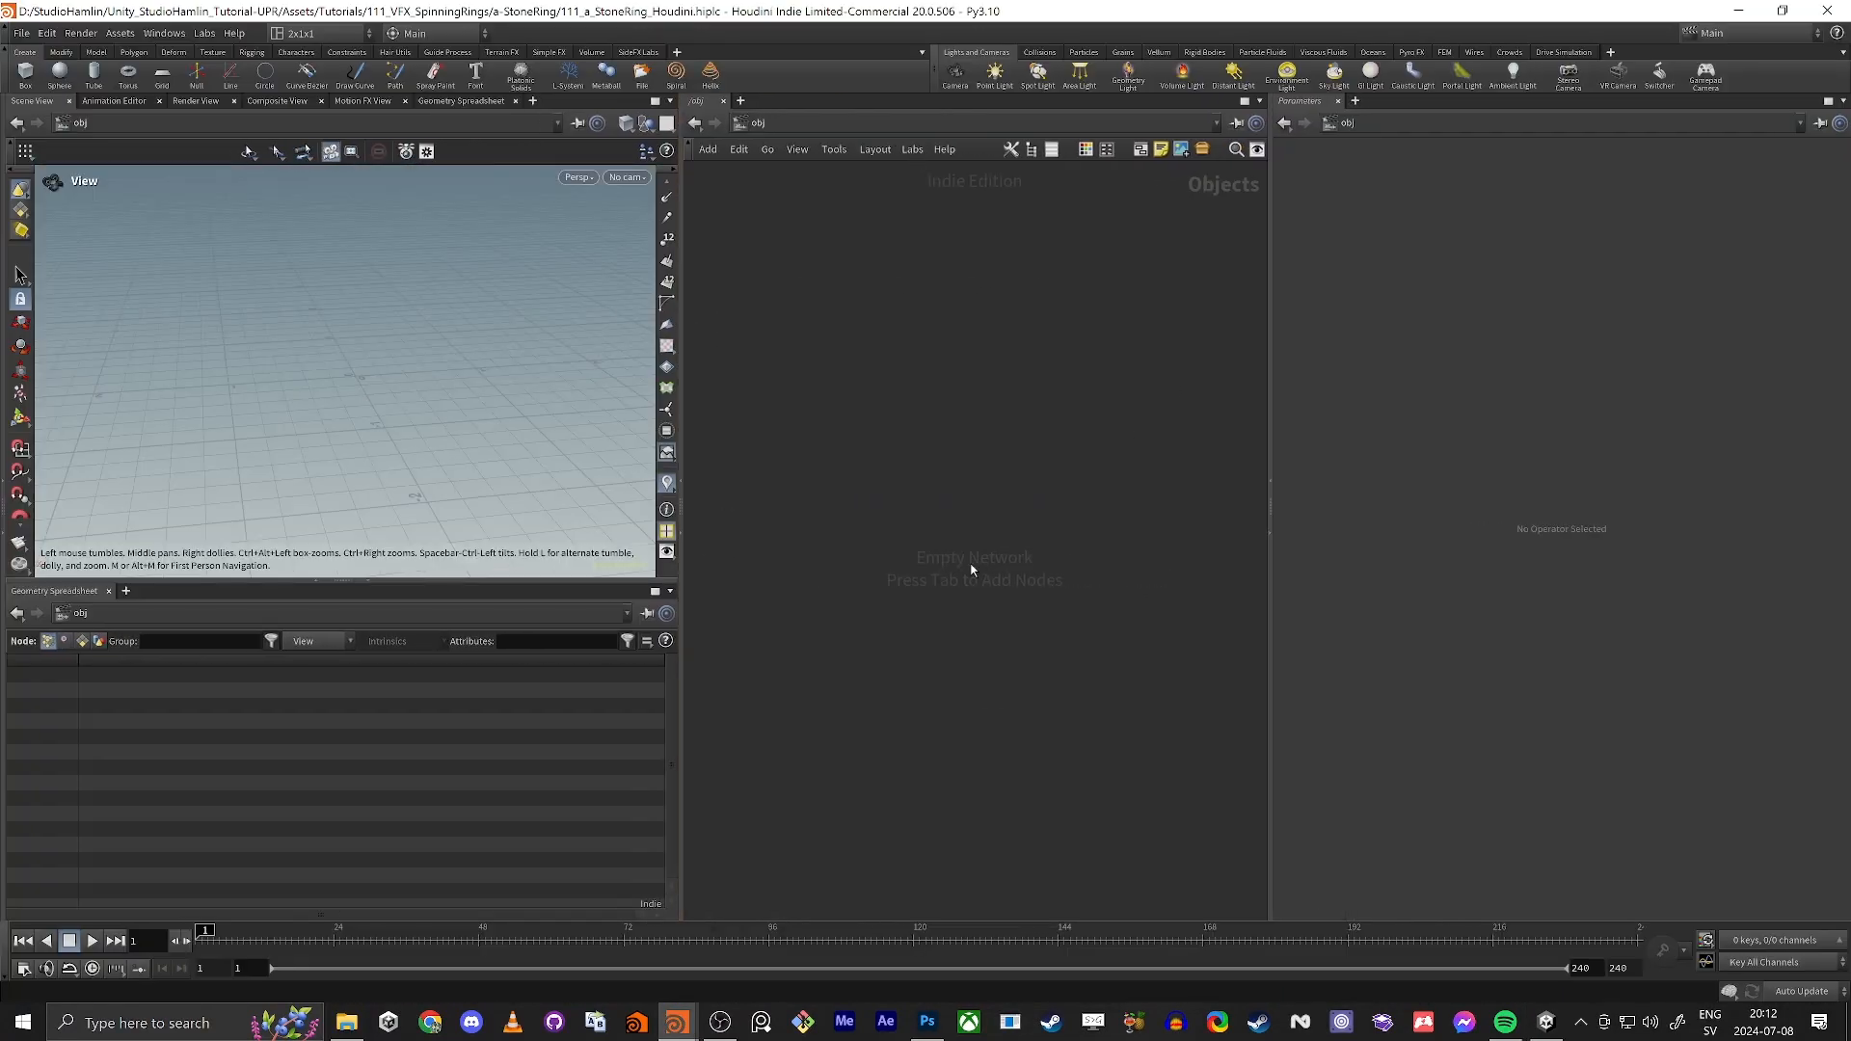
click(22, 34)
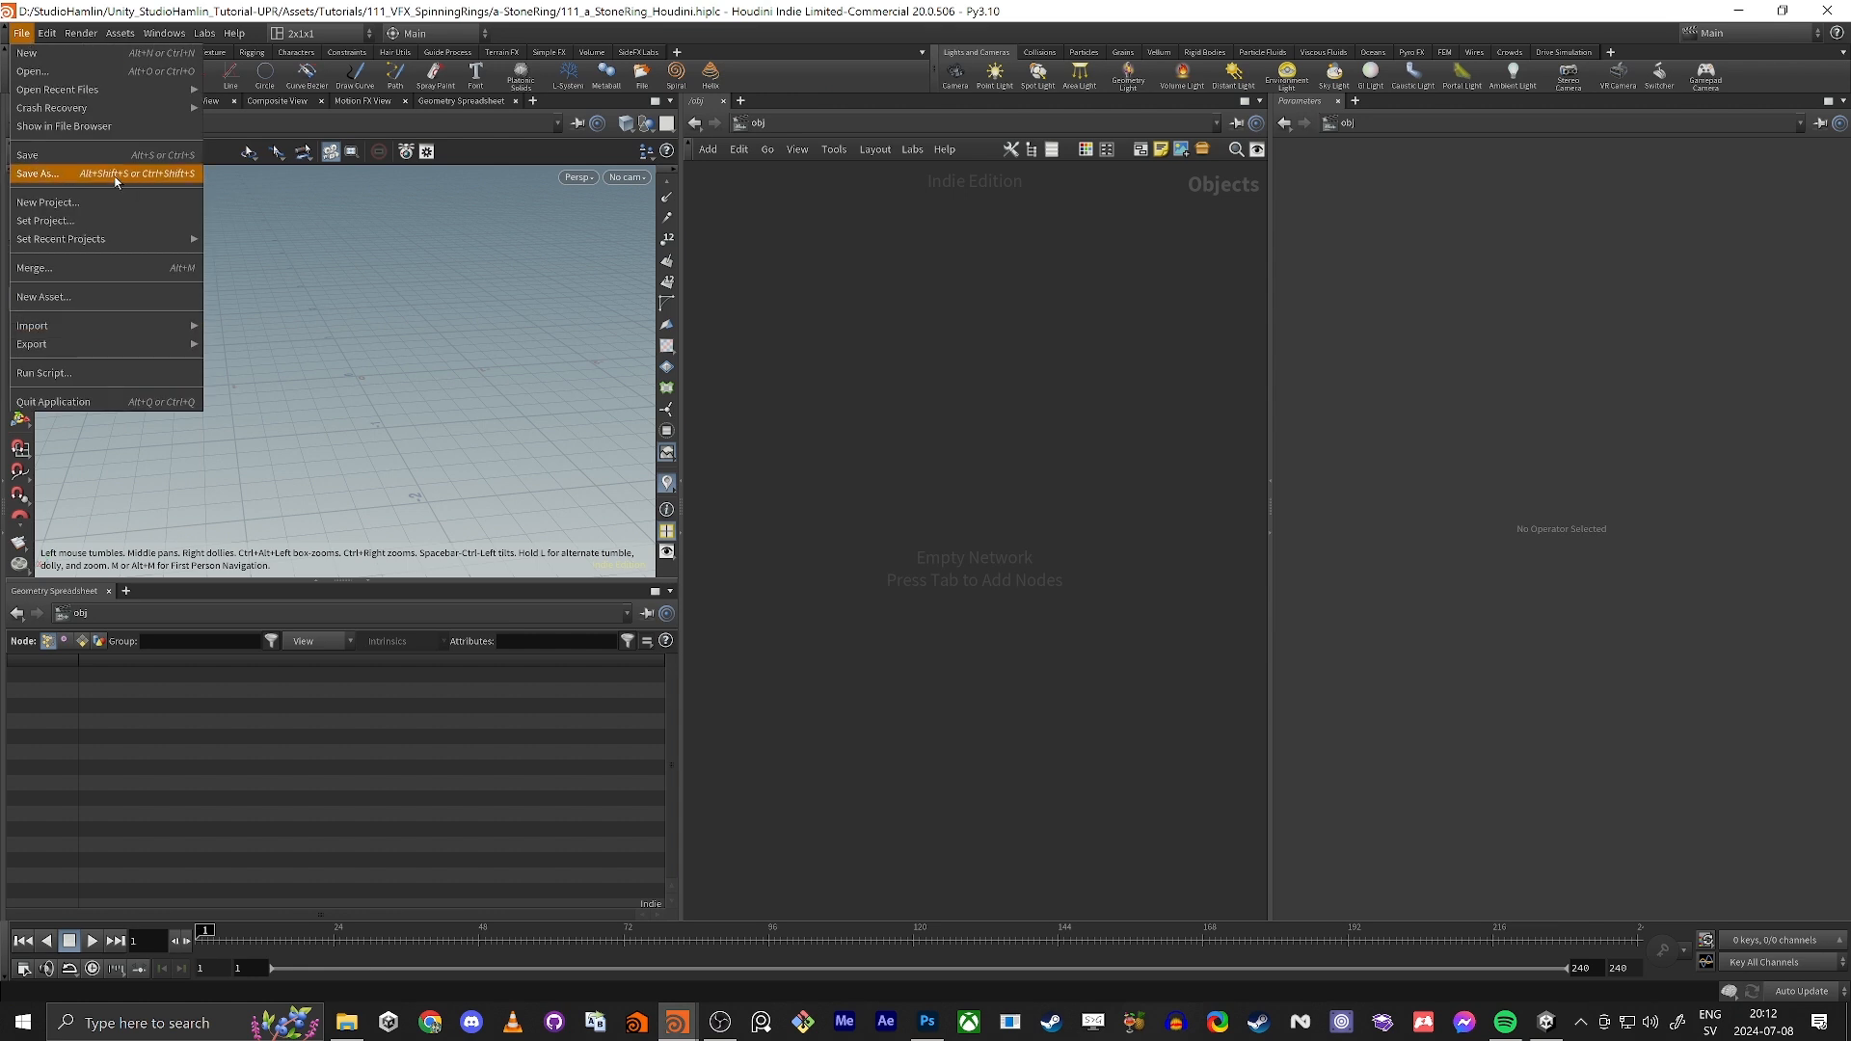
click(58, 177)
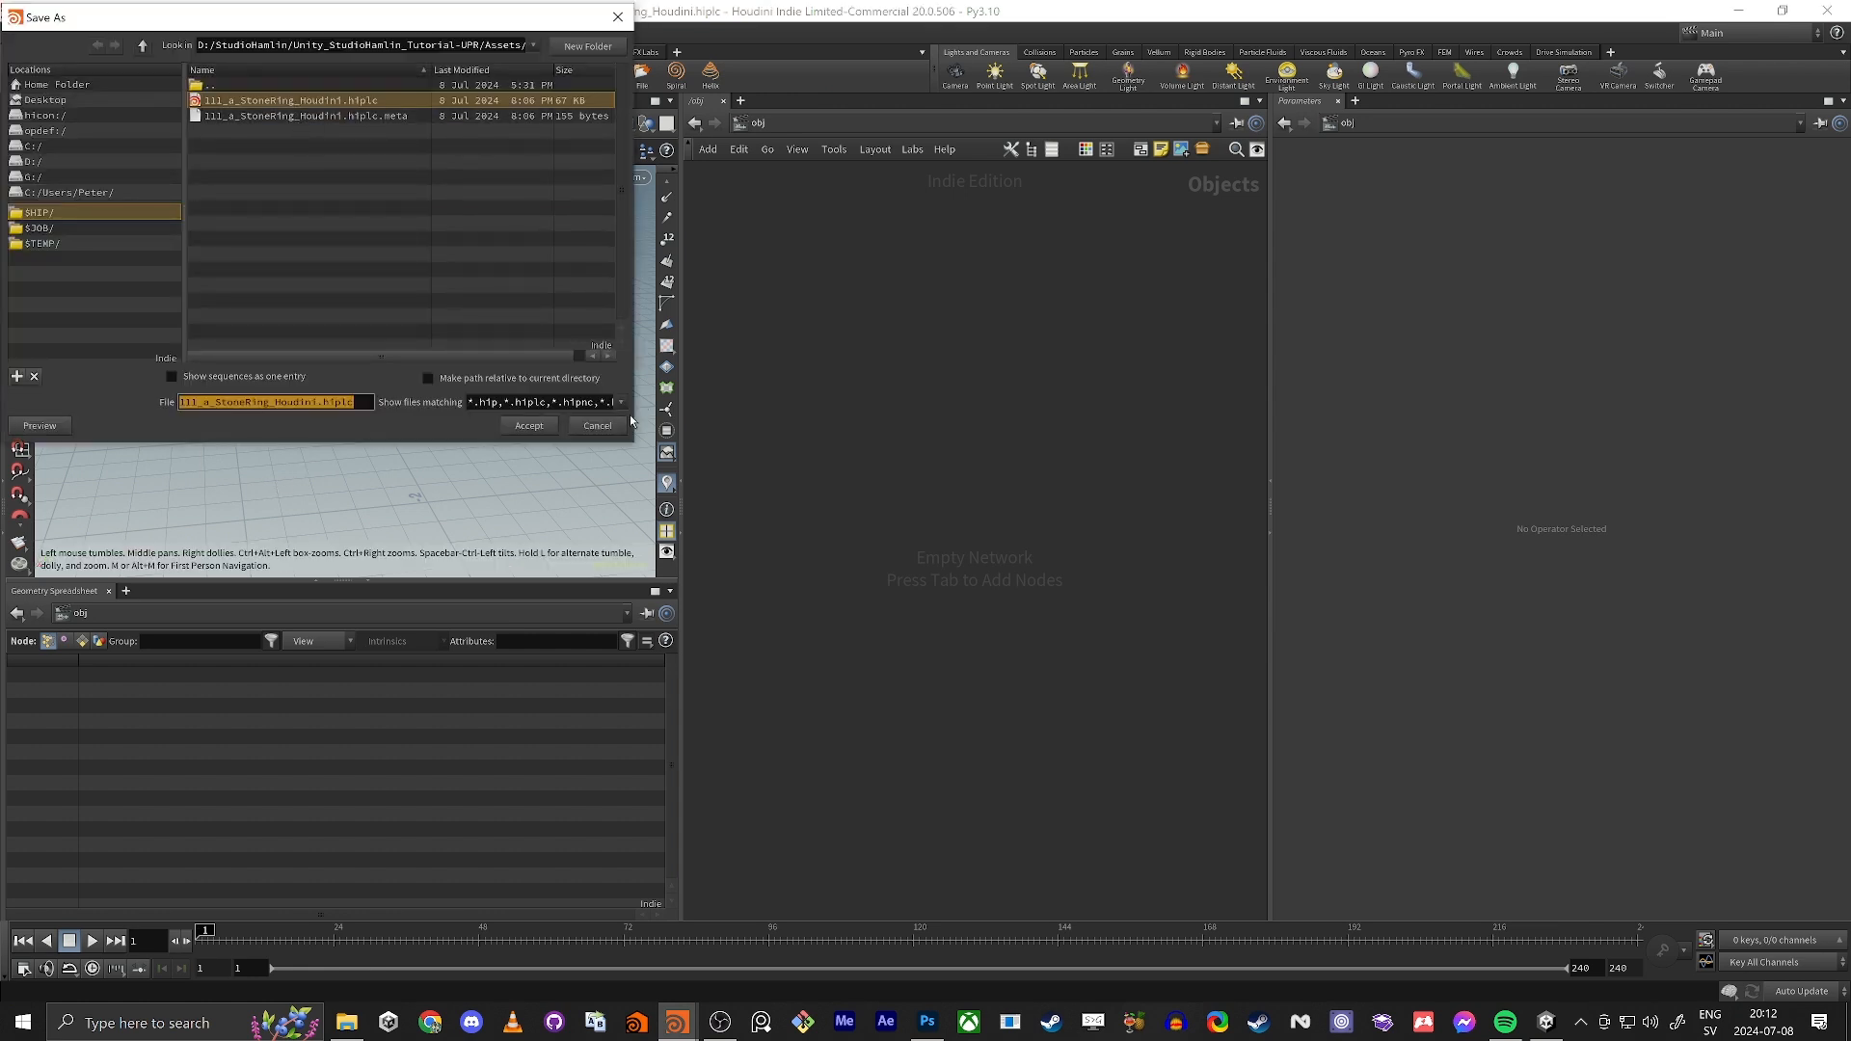
drag(425, 46, 432, 45)
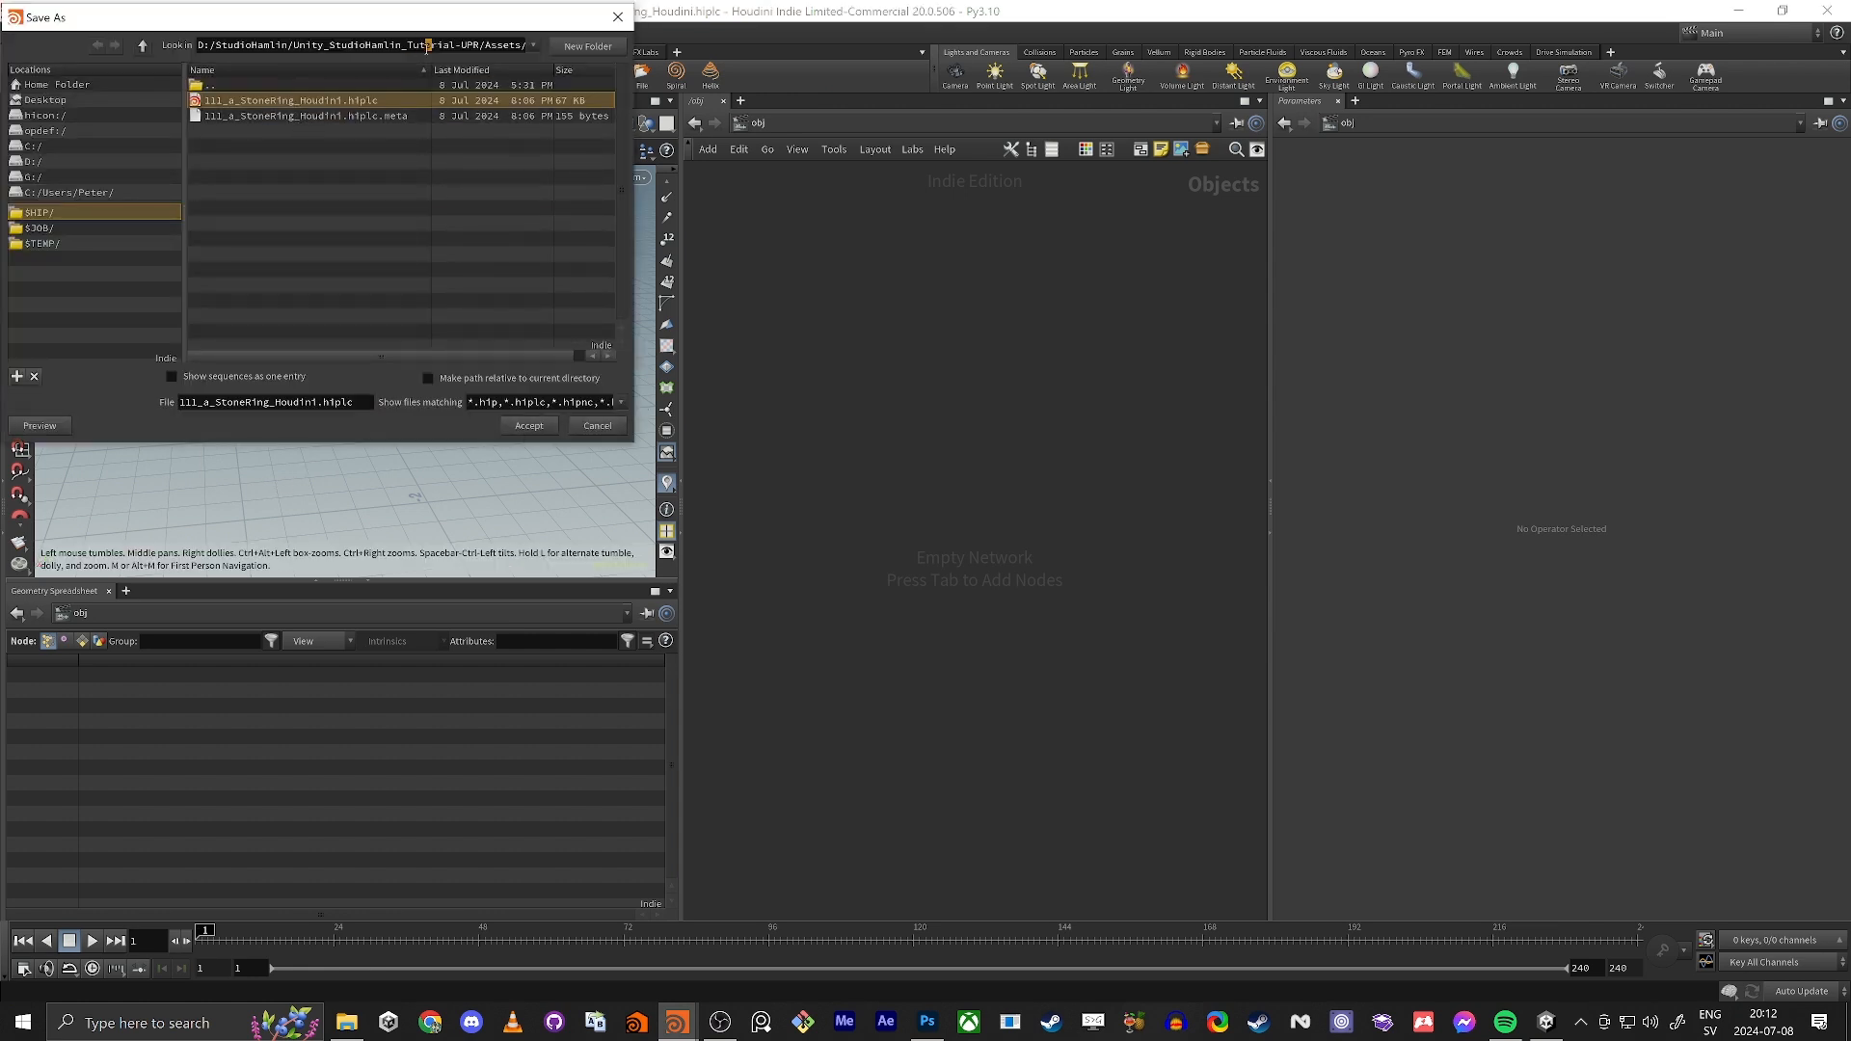
click(529, 425)
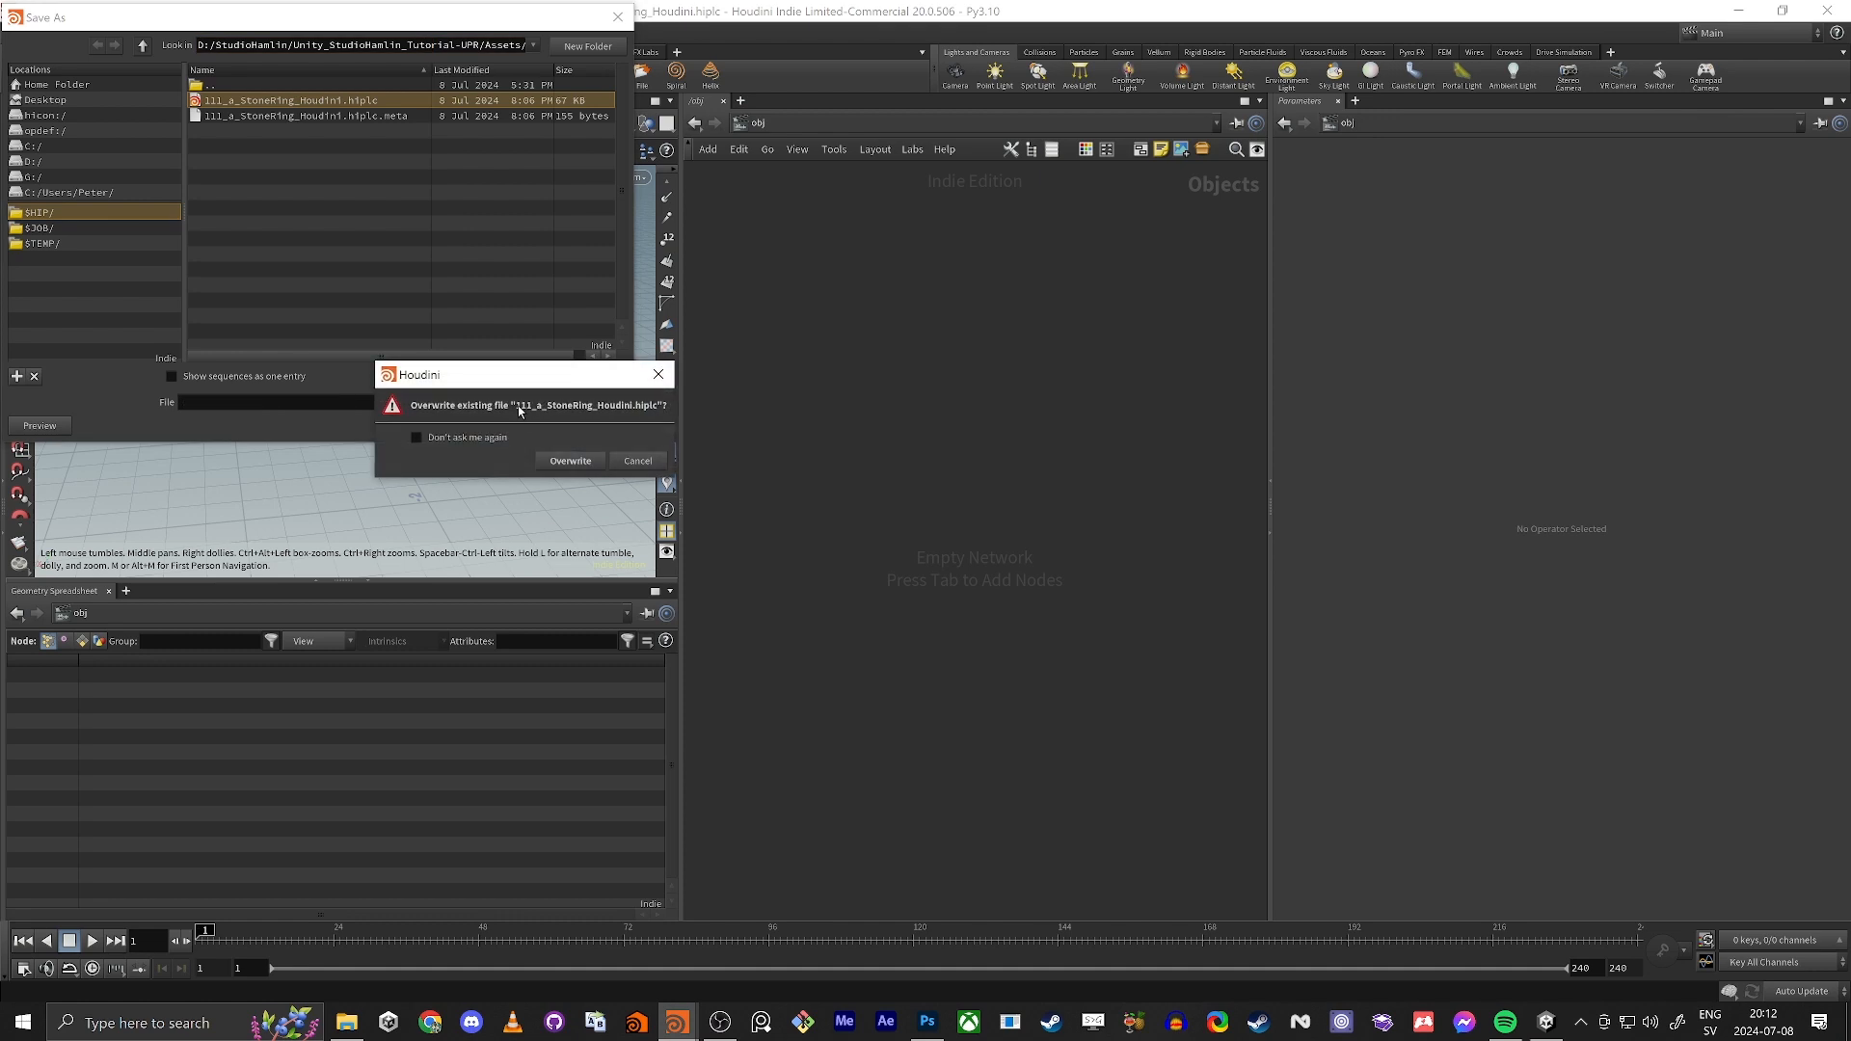
click(569, 462)
Step: Switch to Unity and check for the saved Houdini file in the a-StoneRing folder
key(alt+Tab)
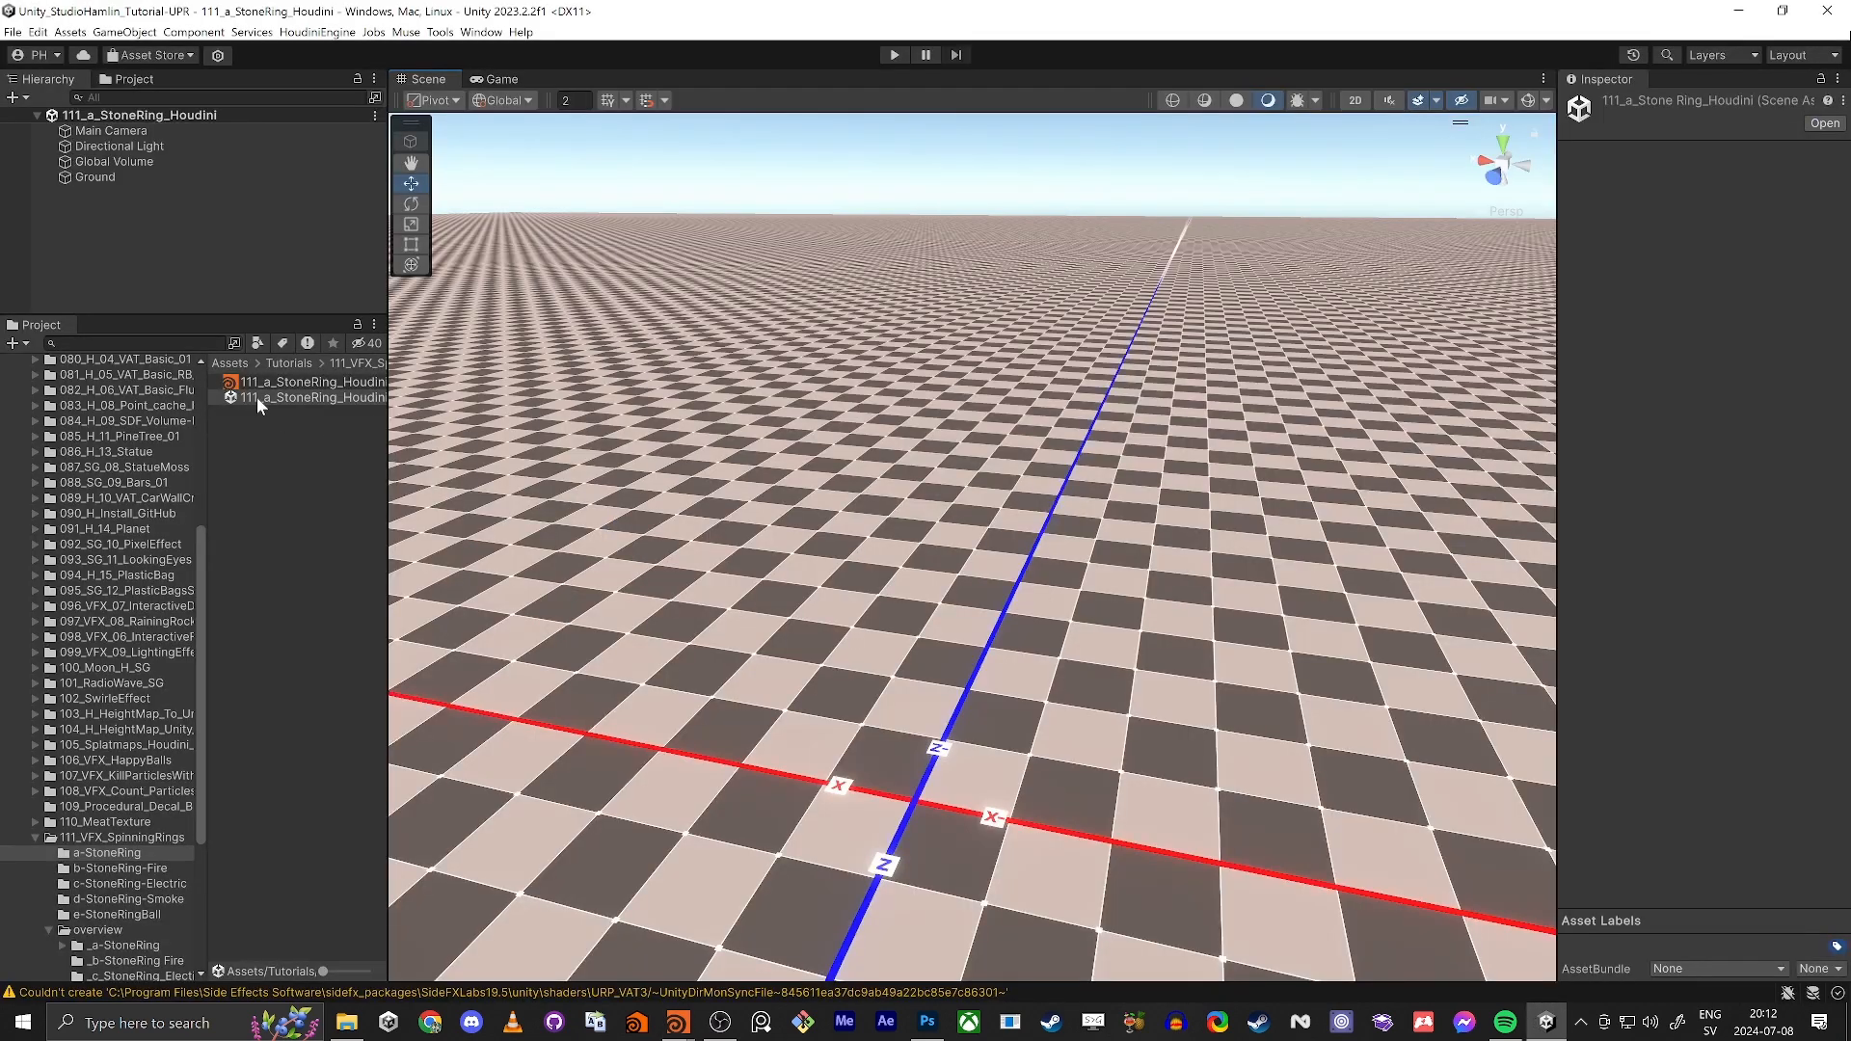
click(258, 384)
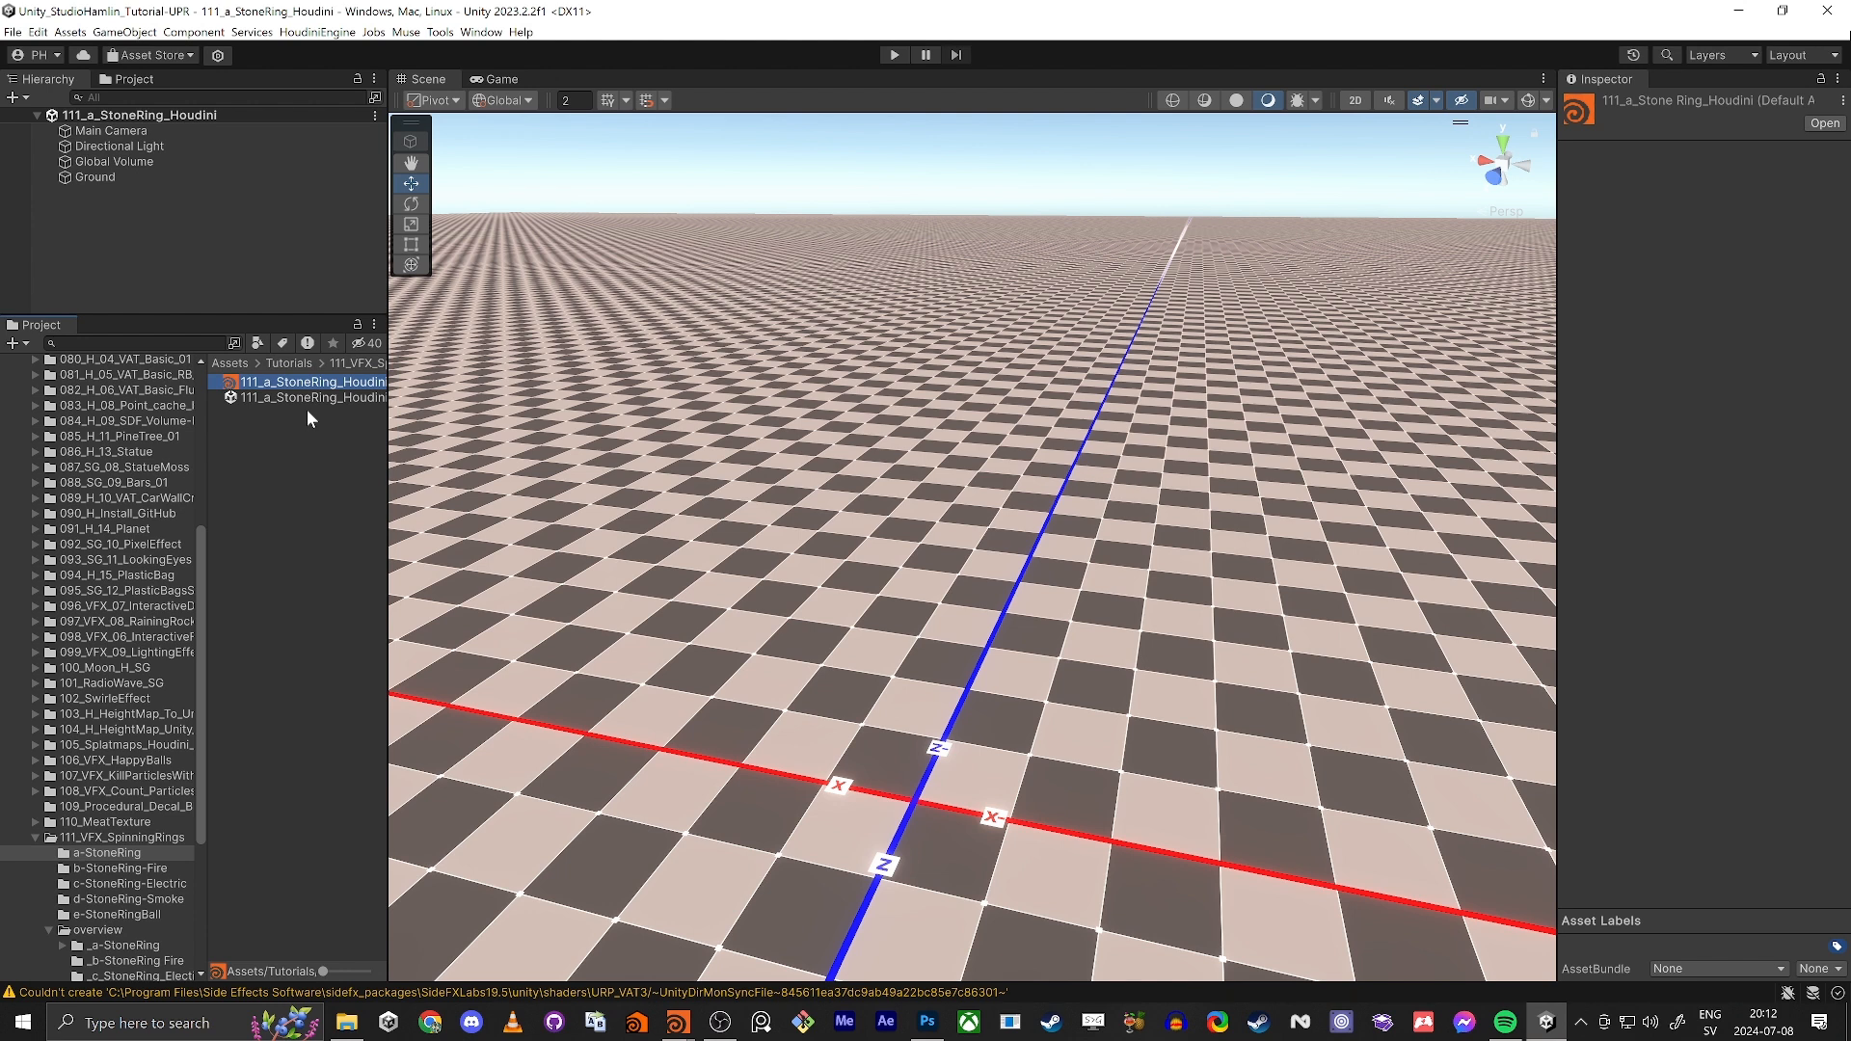
click(278, 447)
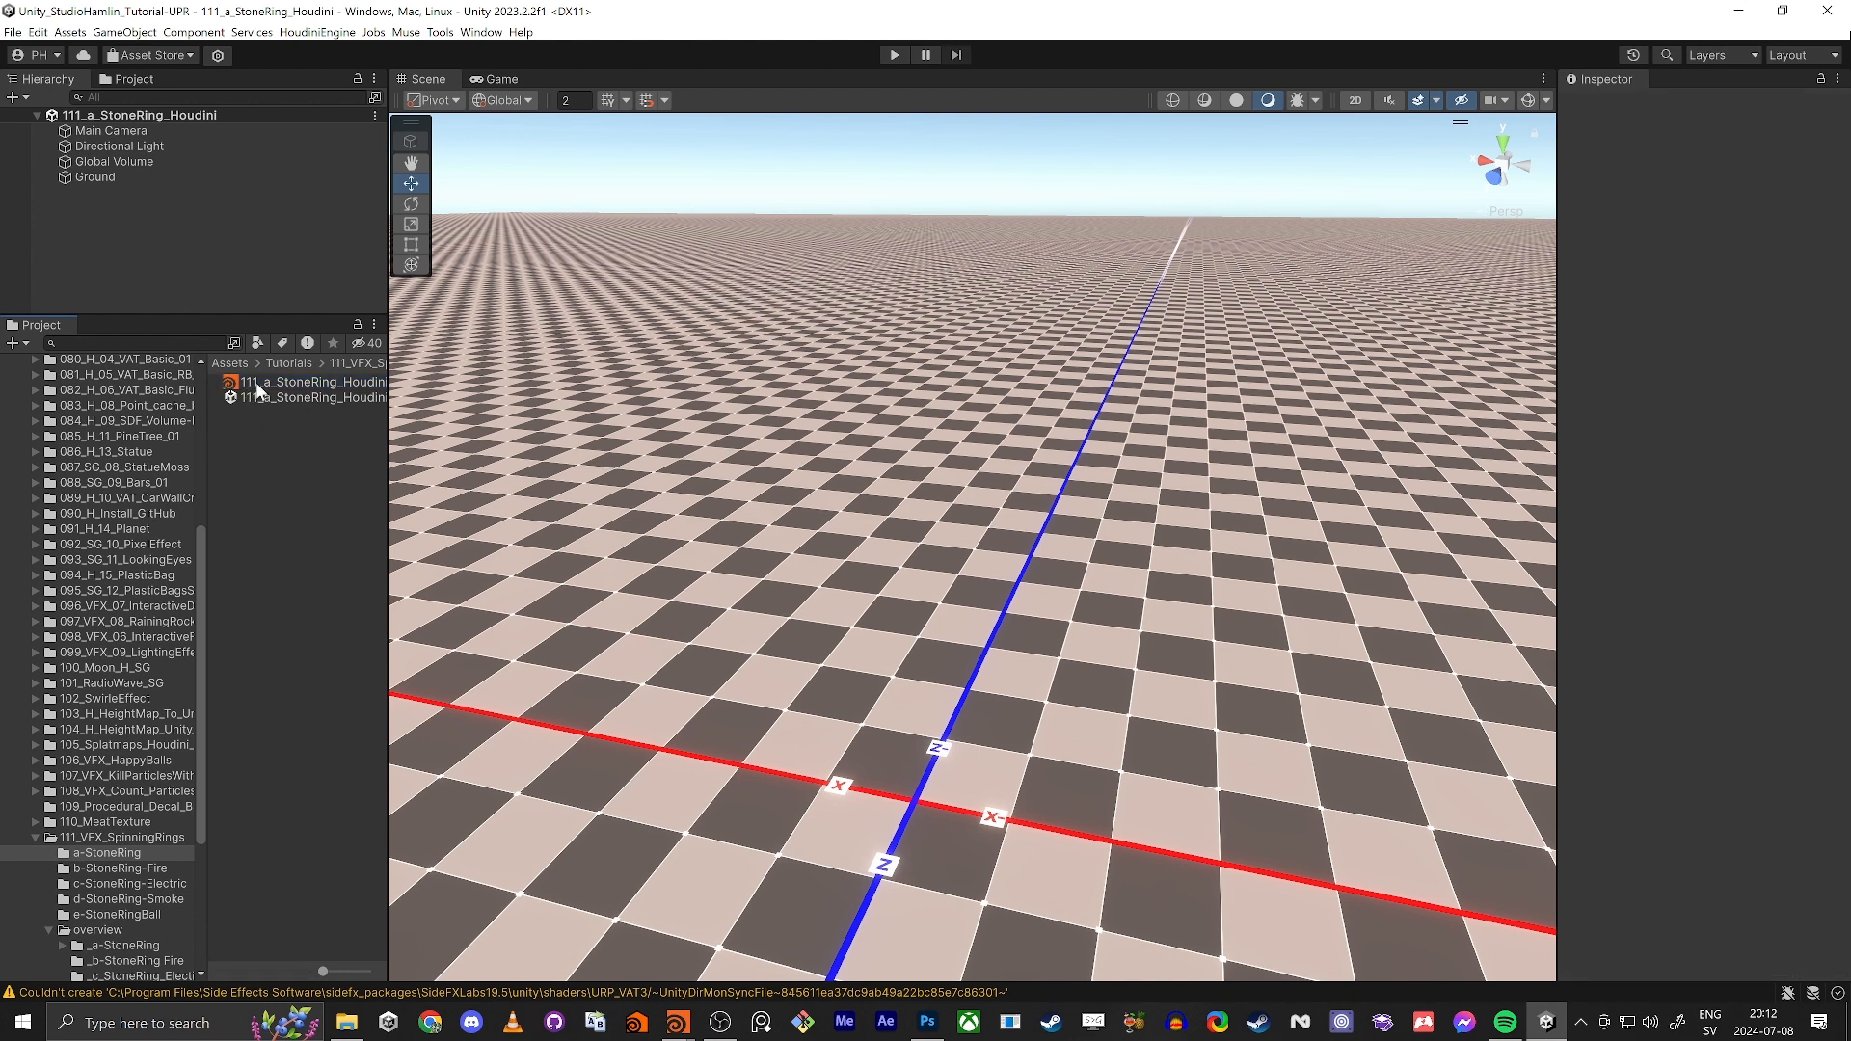
click(270, 380)
click(284, 505)
Step: Switch to Houdini, create a Geometry object in the empty object network, and enter it
key(alt+Tab)
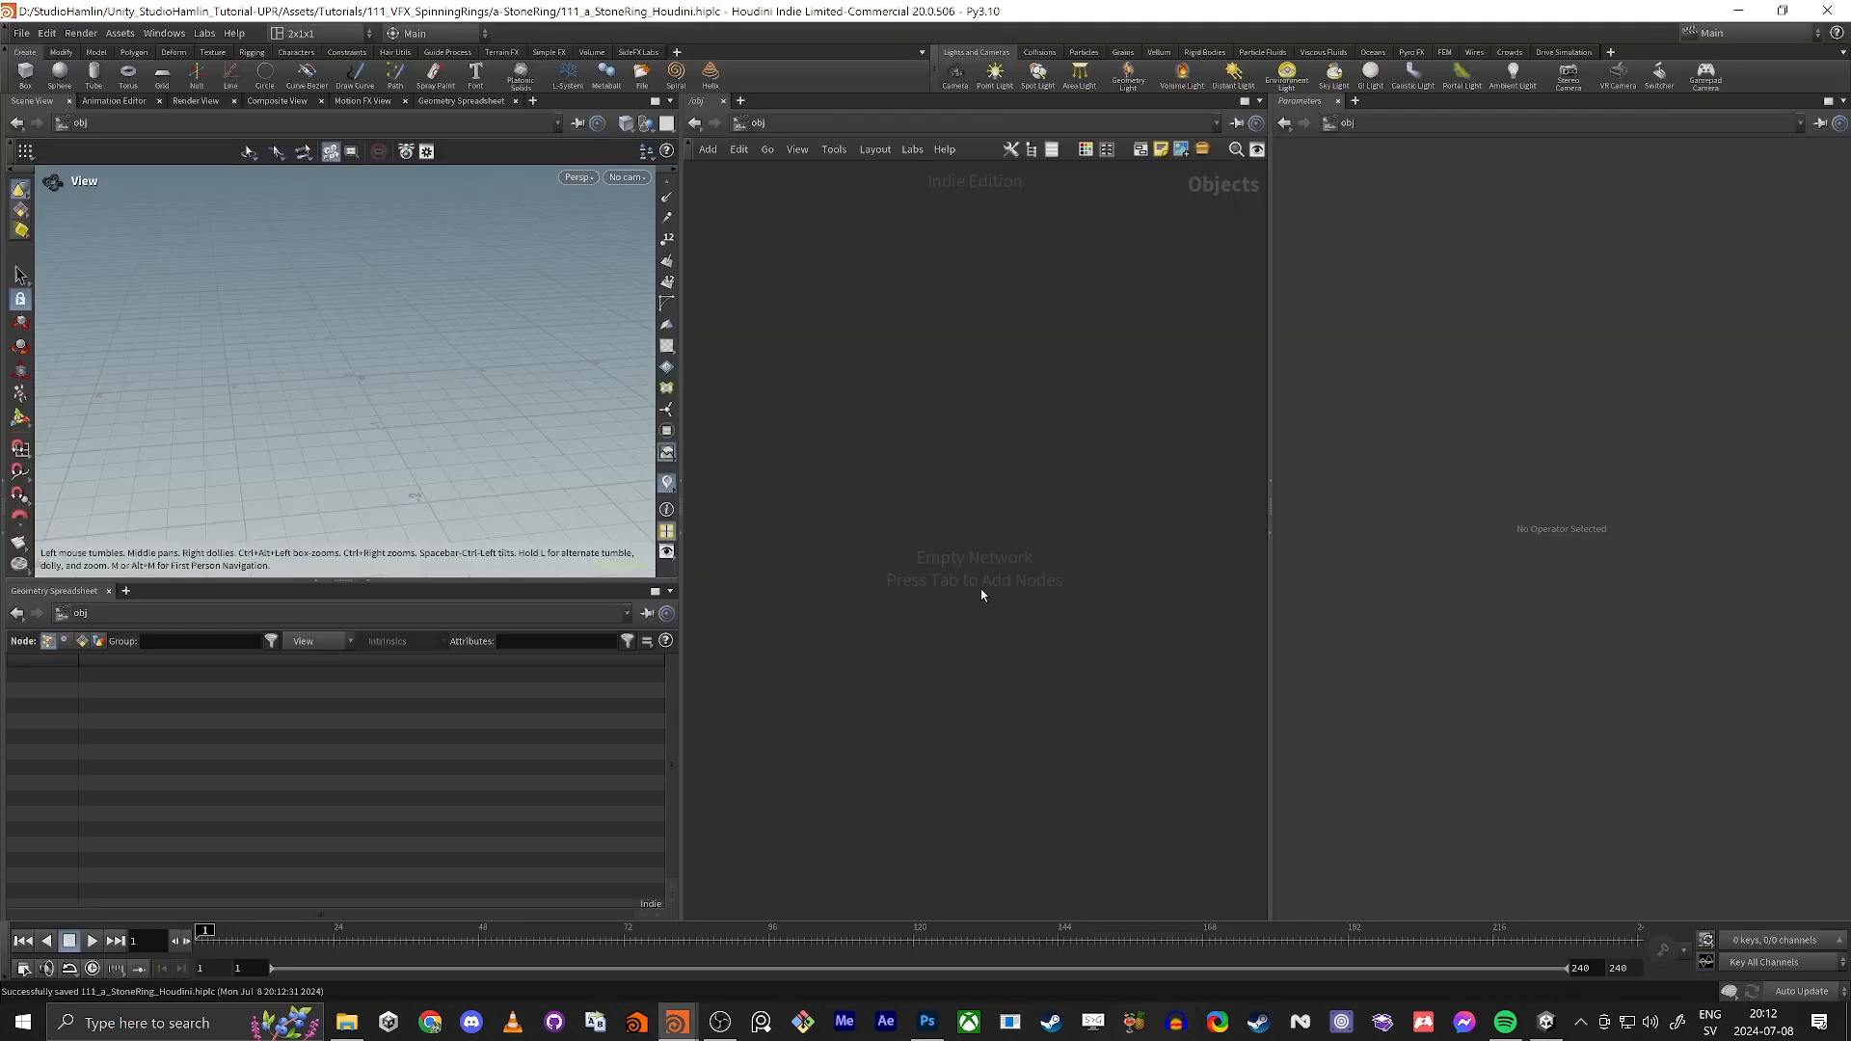
key(Tab)
text(geo)
key(Return)
click(980, 588)
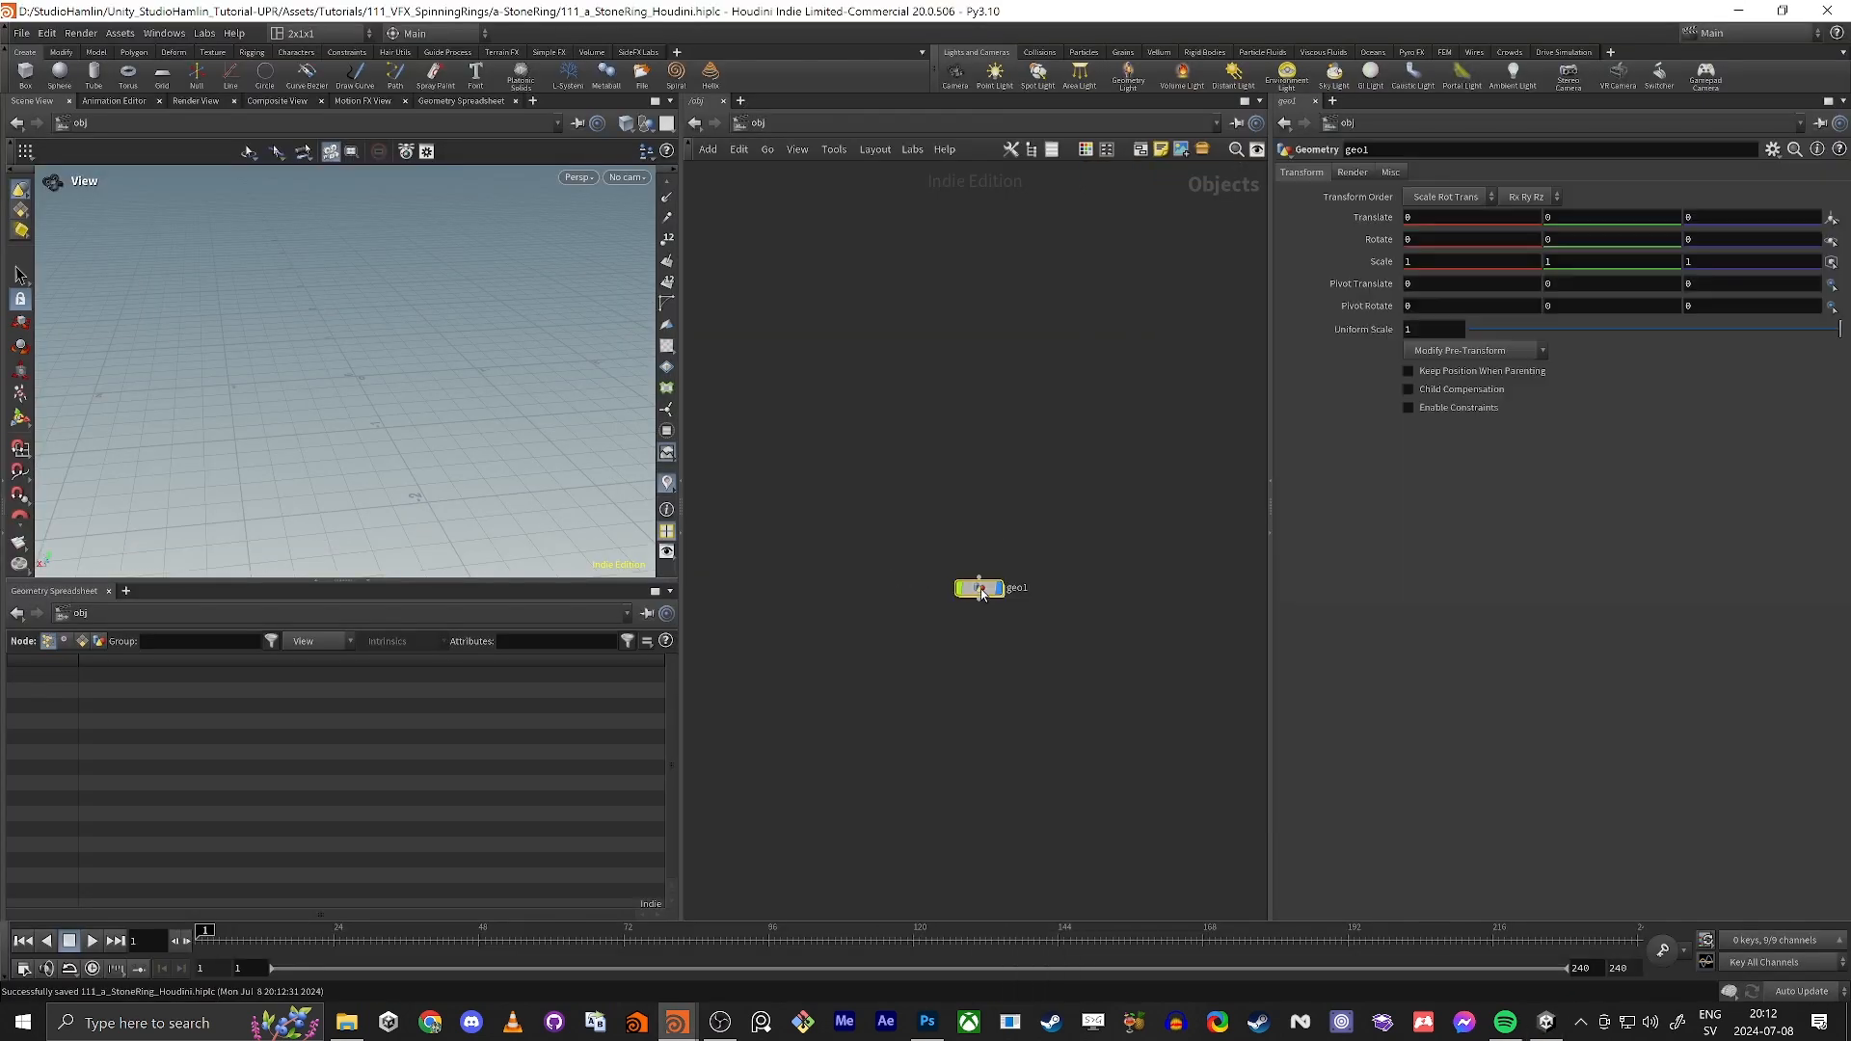
double_click(980, 588)
Step: Add a Circle node inside the geometry network and save the file
key(Tab)
text(c)
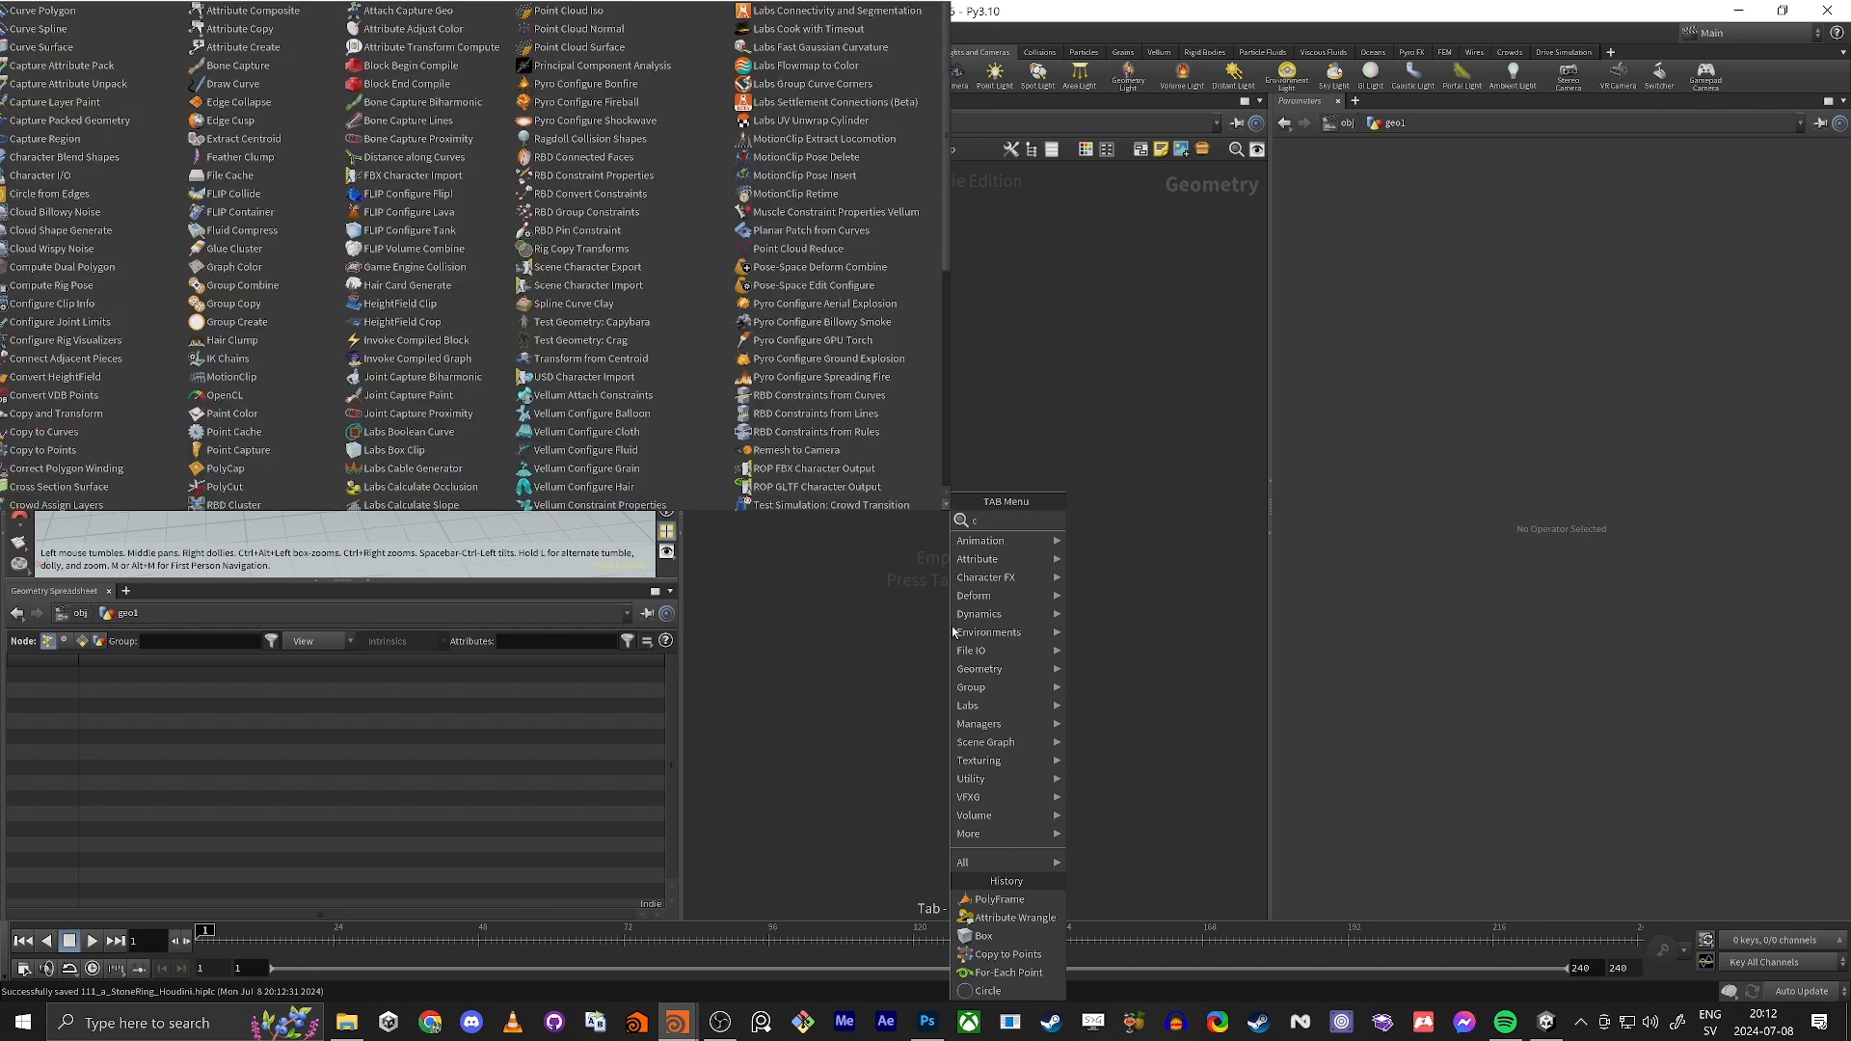
text(ircl)
key(Return)
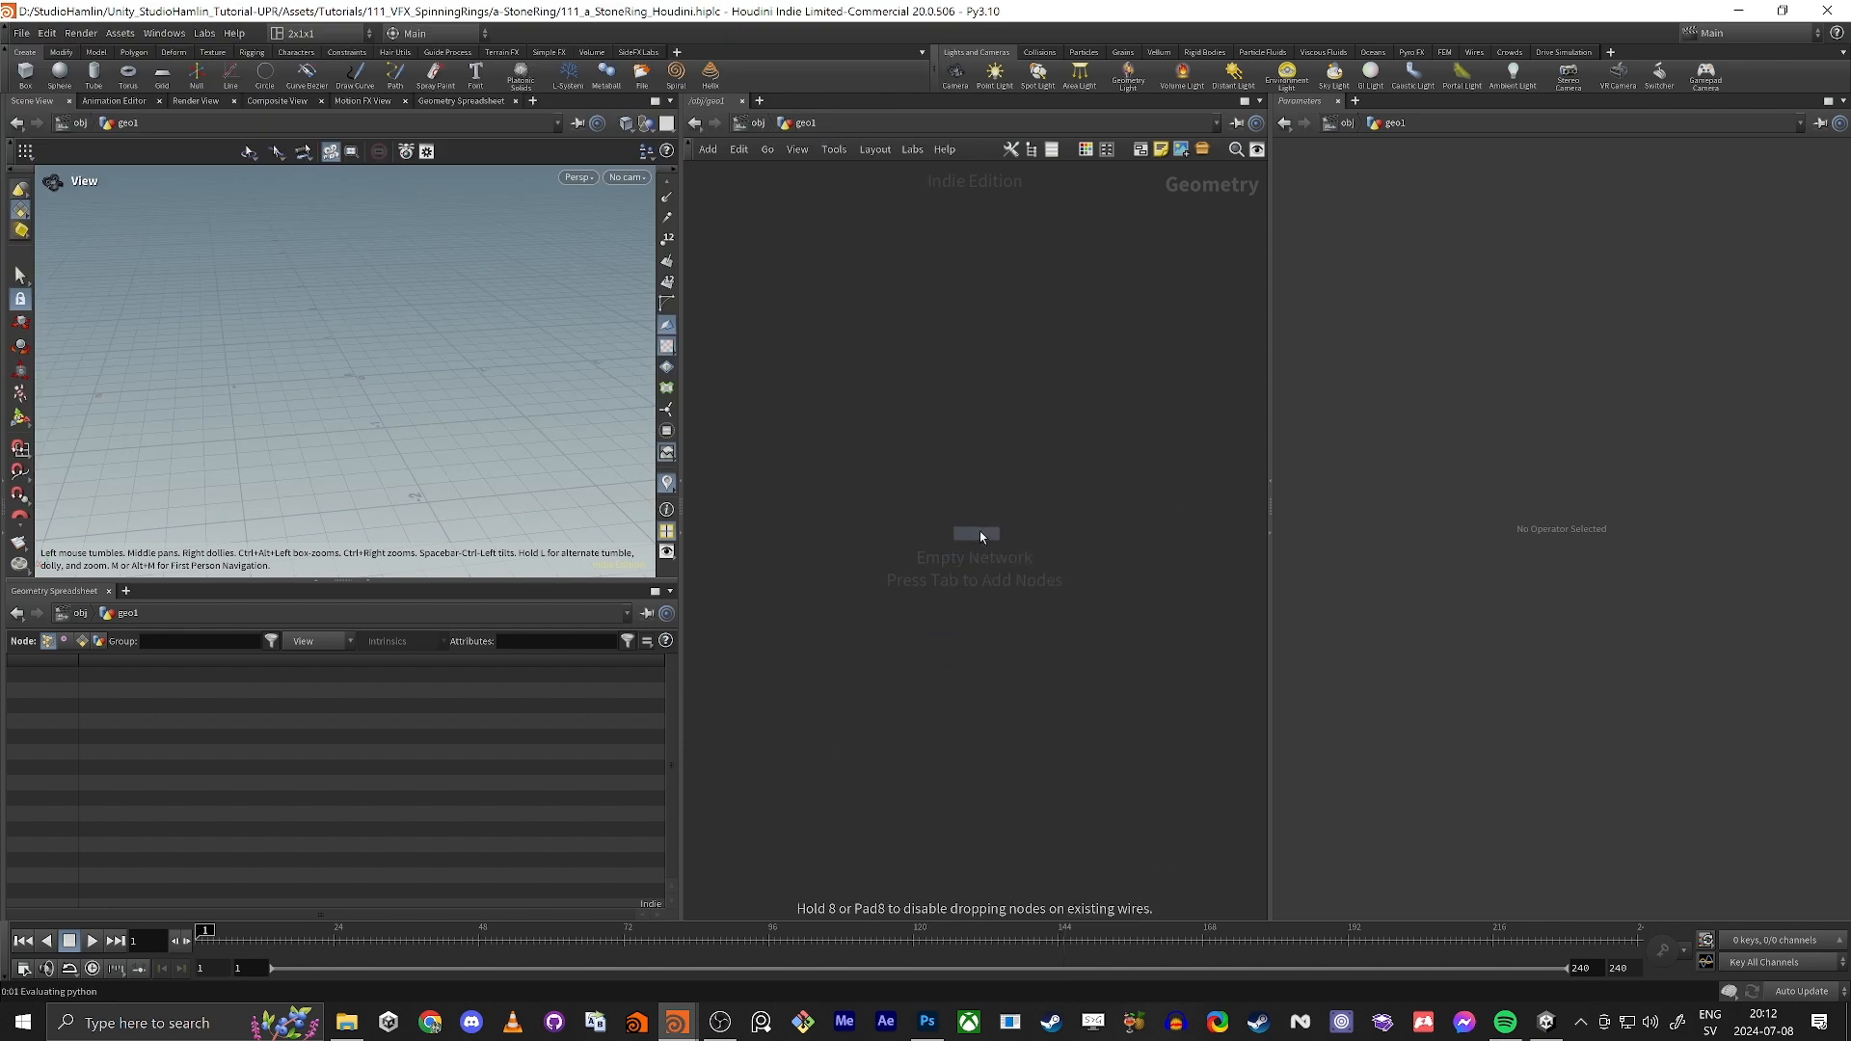
click(983, 508)
key(ctrl+s)
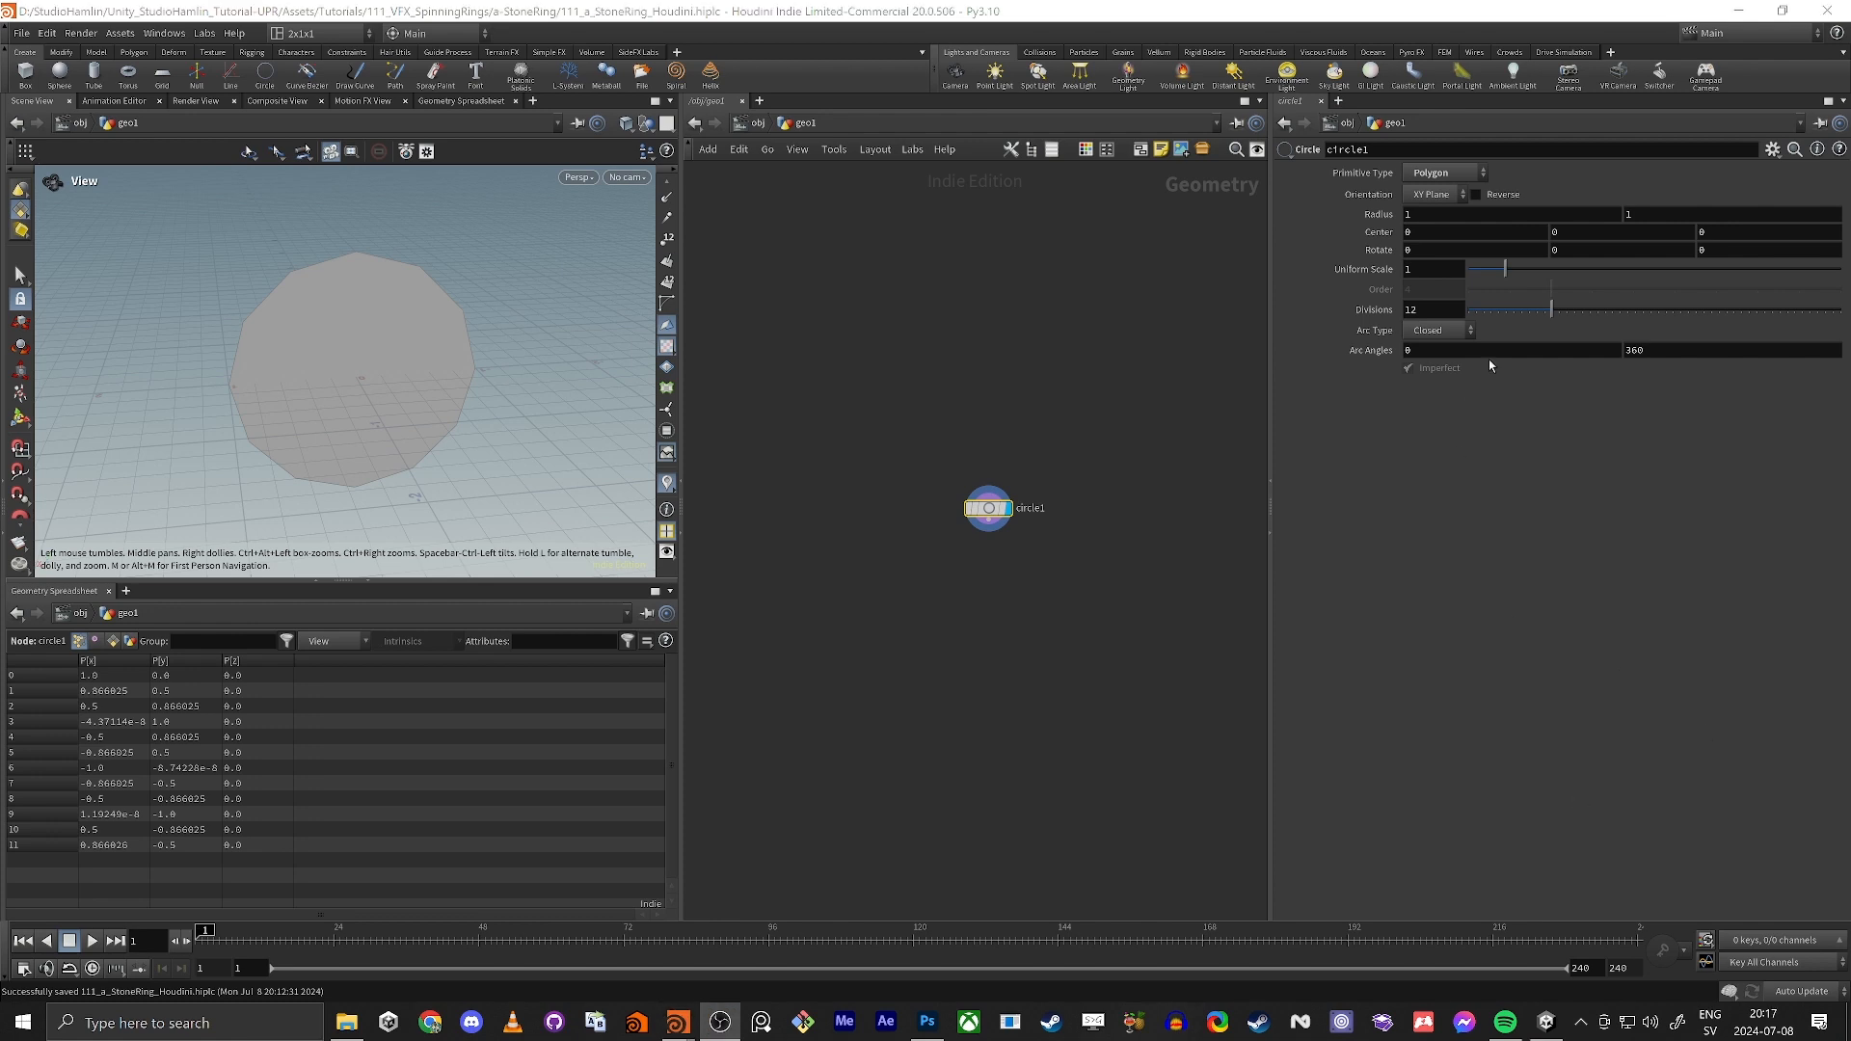
Step: Display the circle as a wireframe with its points and set its divisions to 130
double_click(1412, 309)
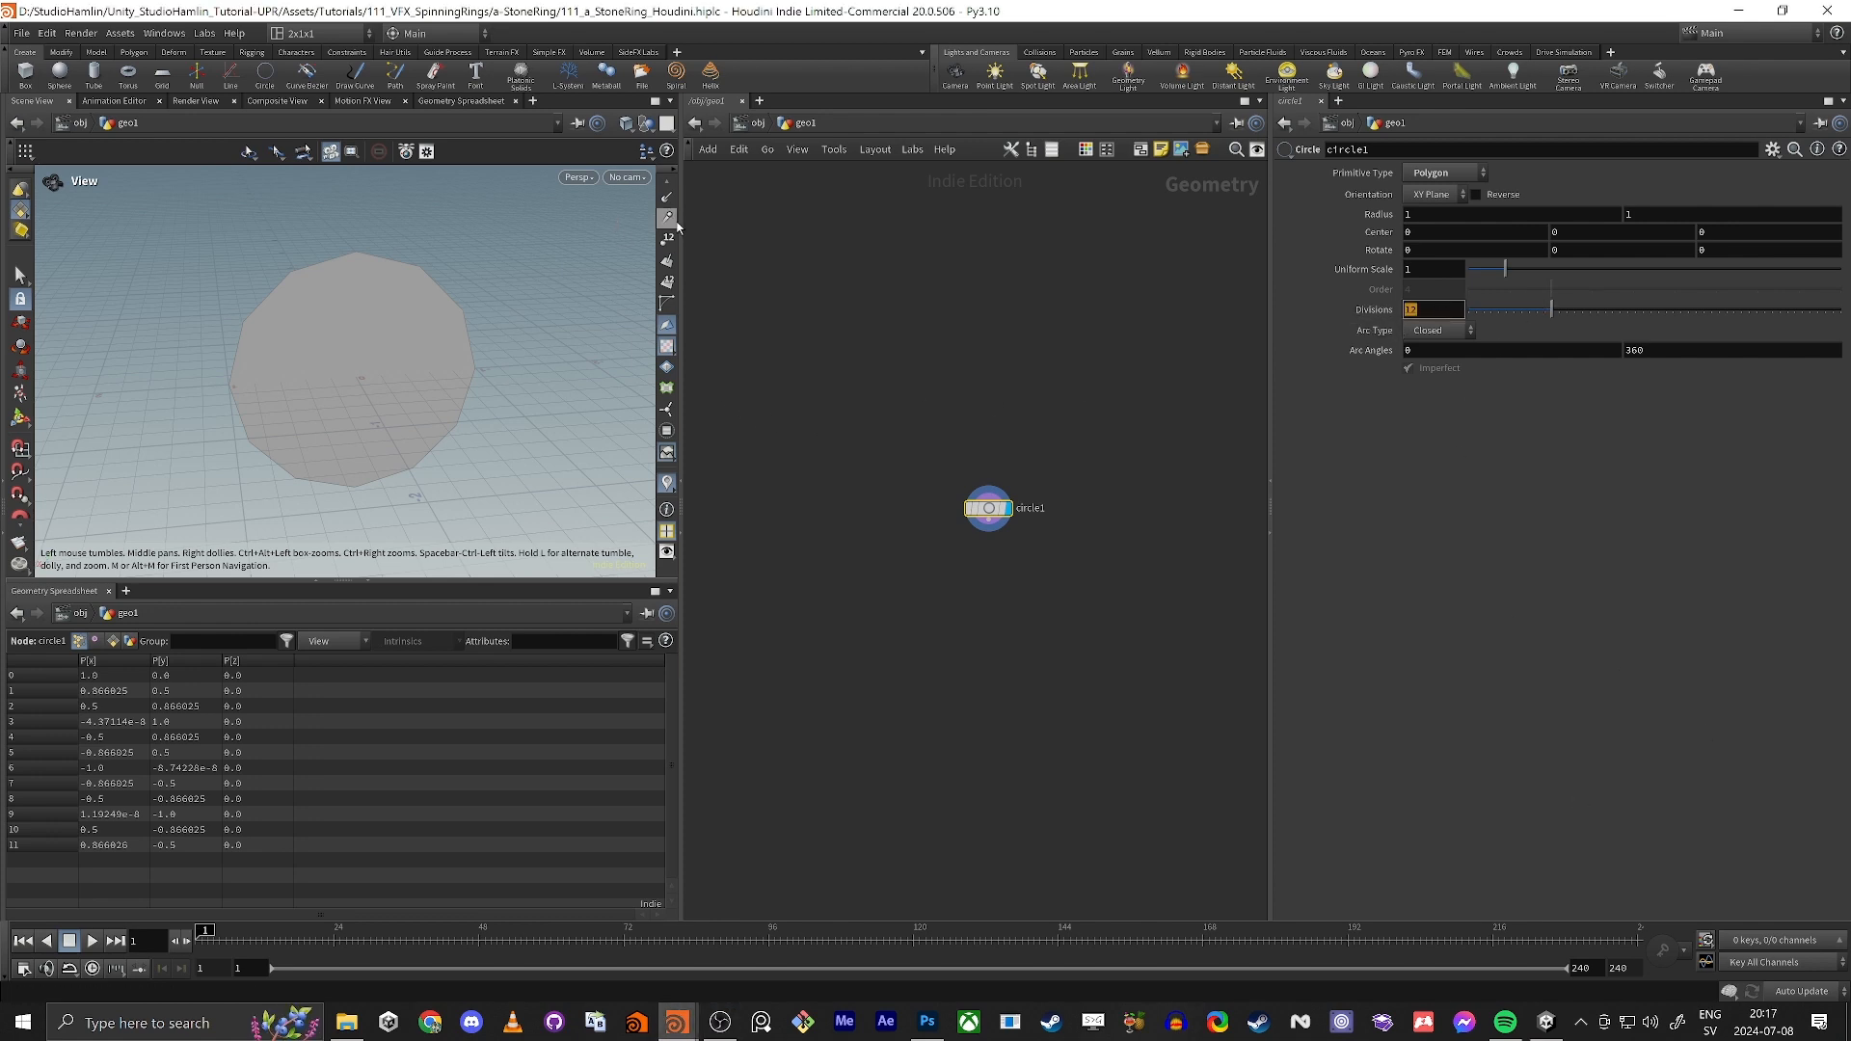
scroll(667, 308, up, 3)
click(667, 307)
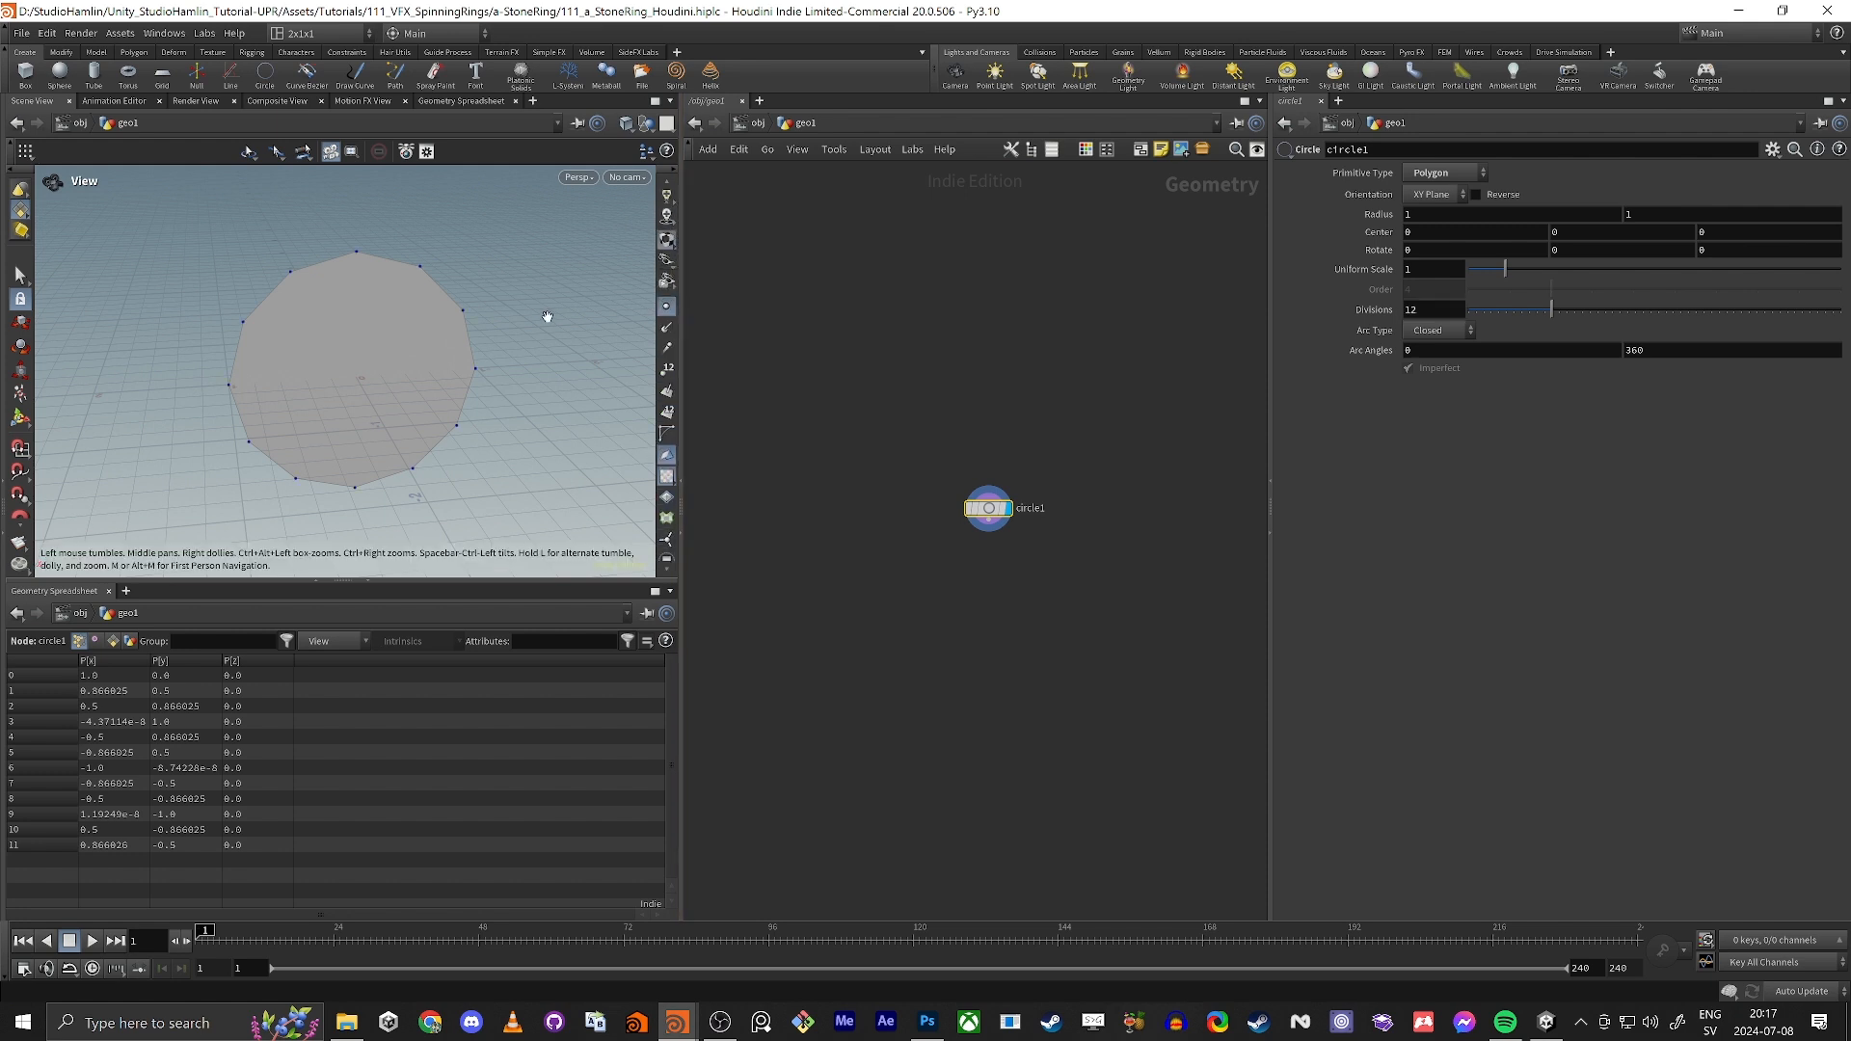
drag(1551, 309, 1840, 313)
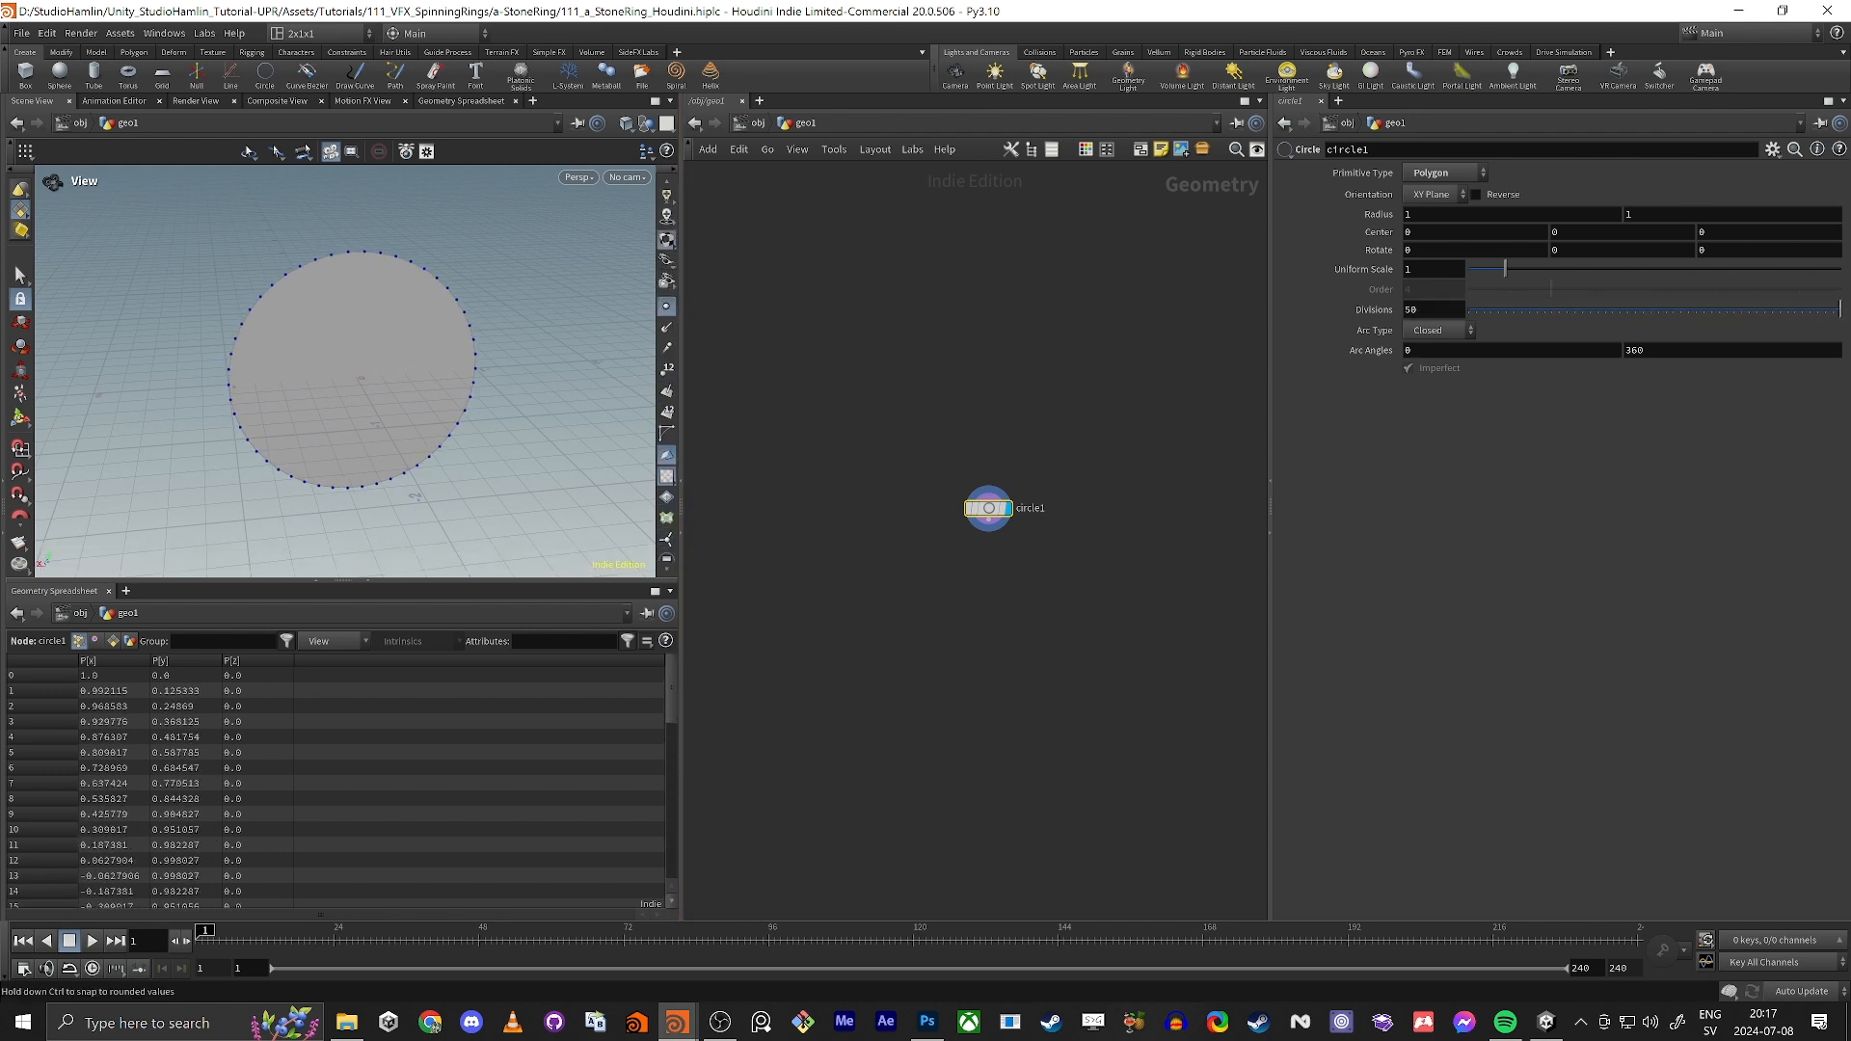
key(q)
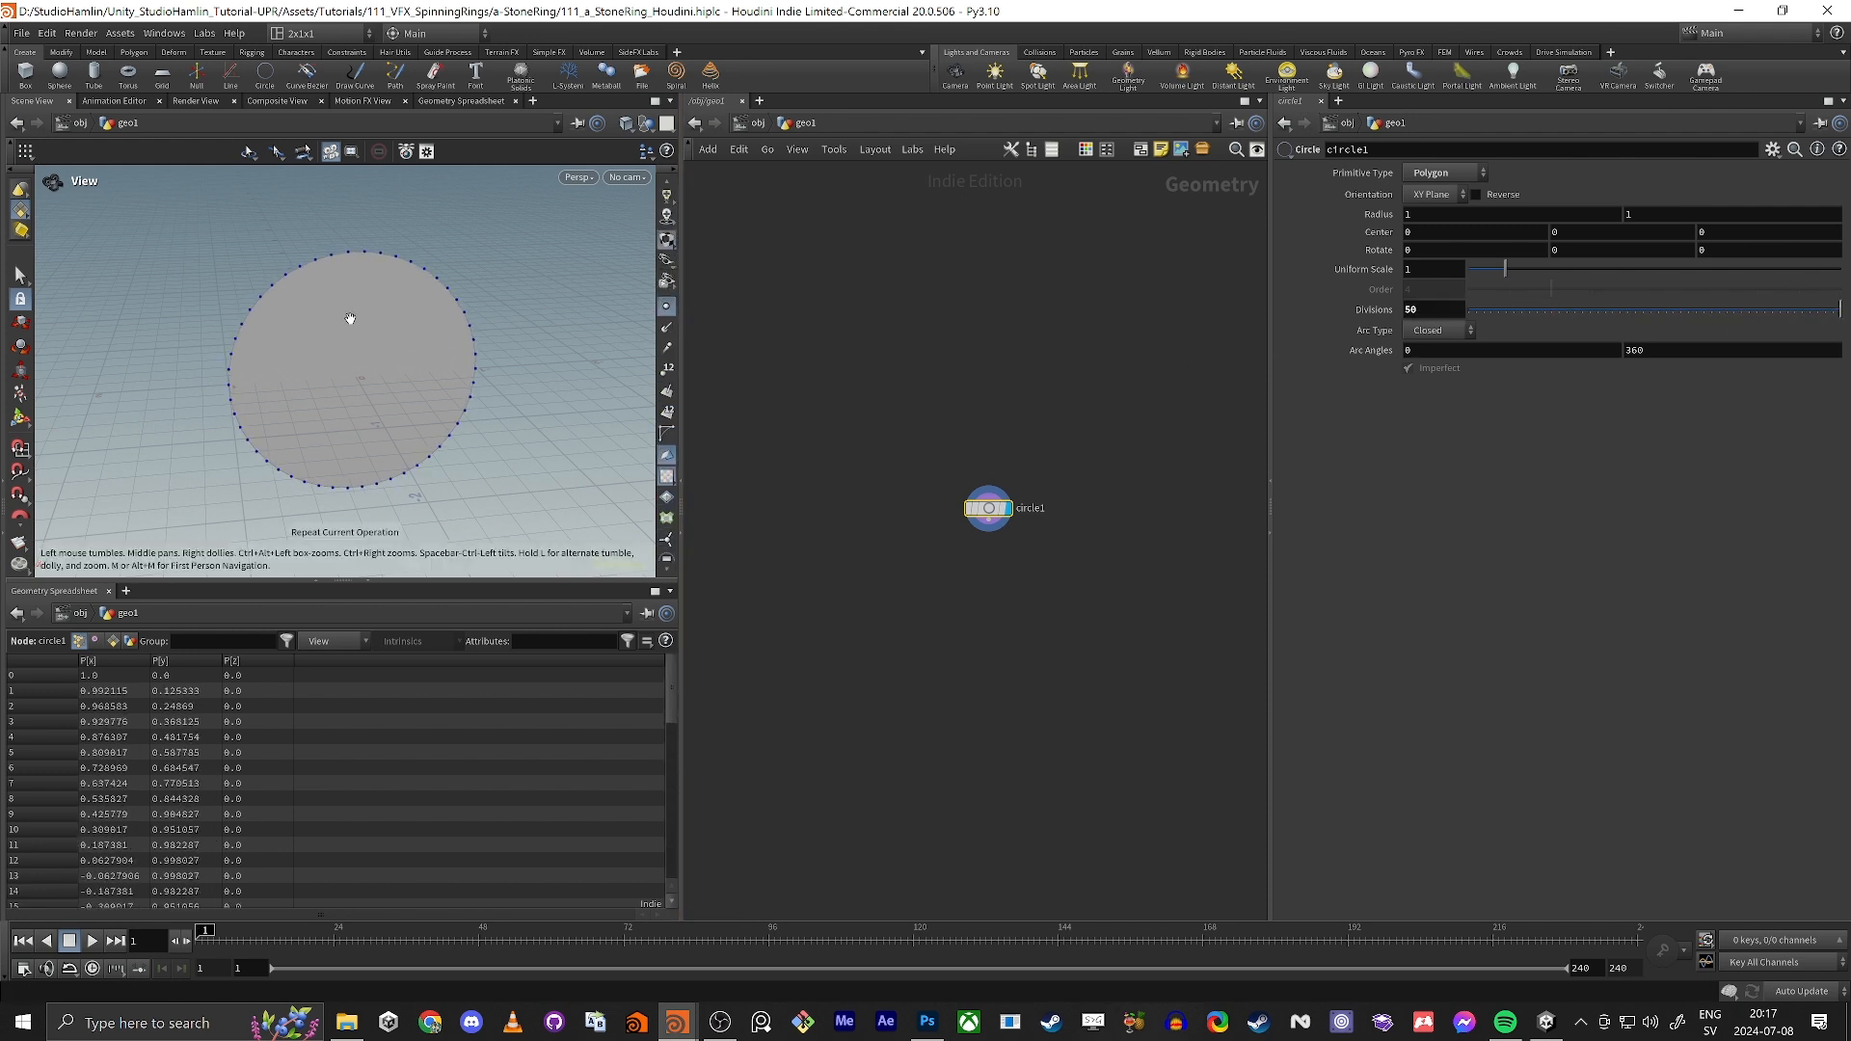
drag(350, 318, 380, 347)
key(w)
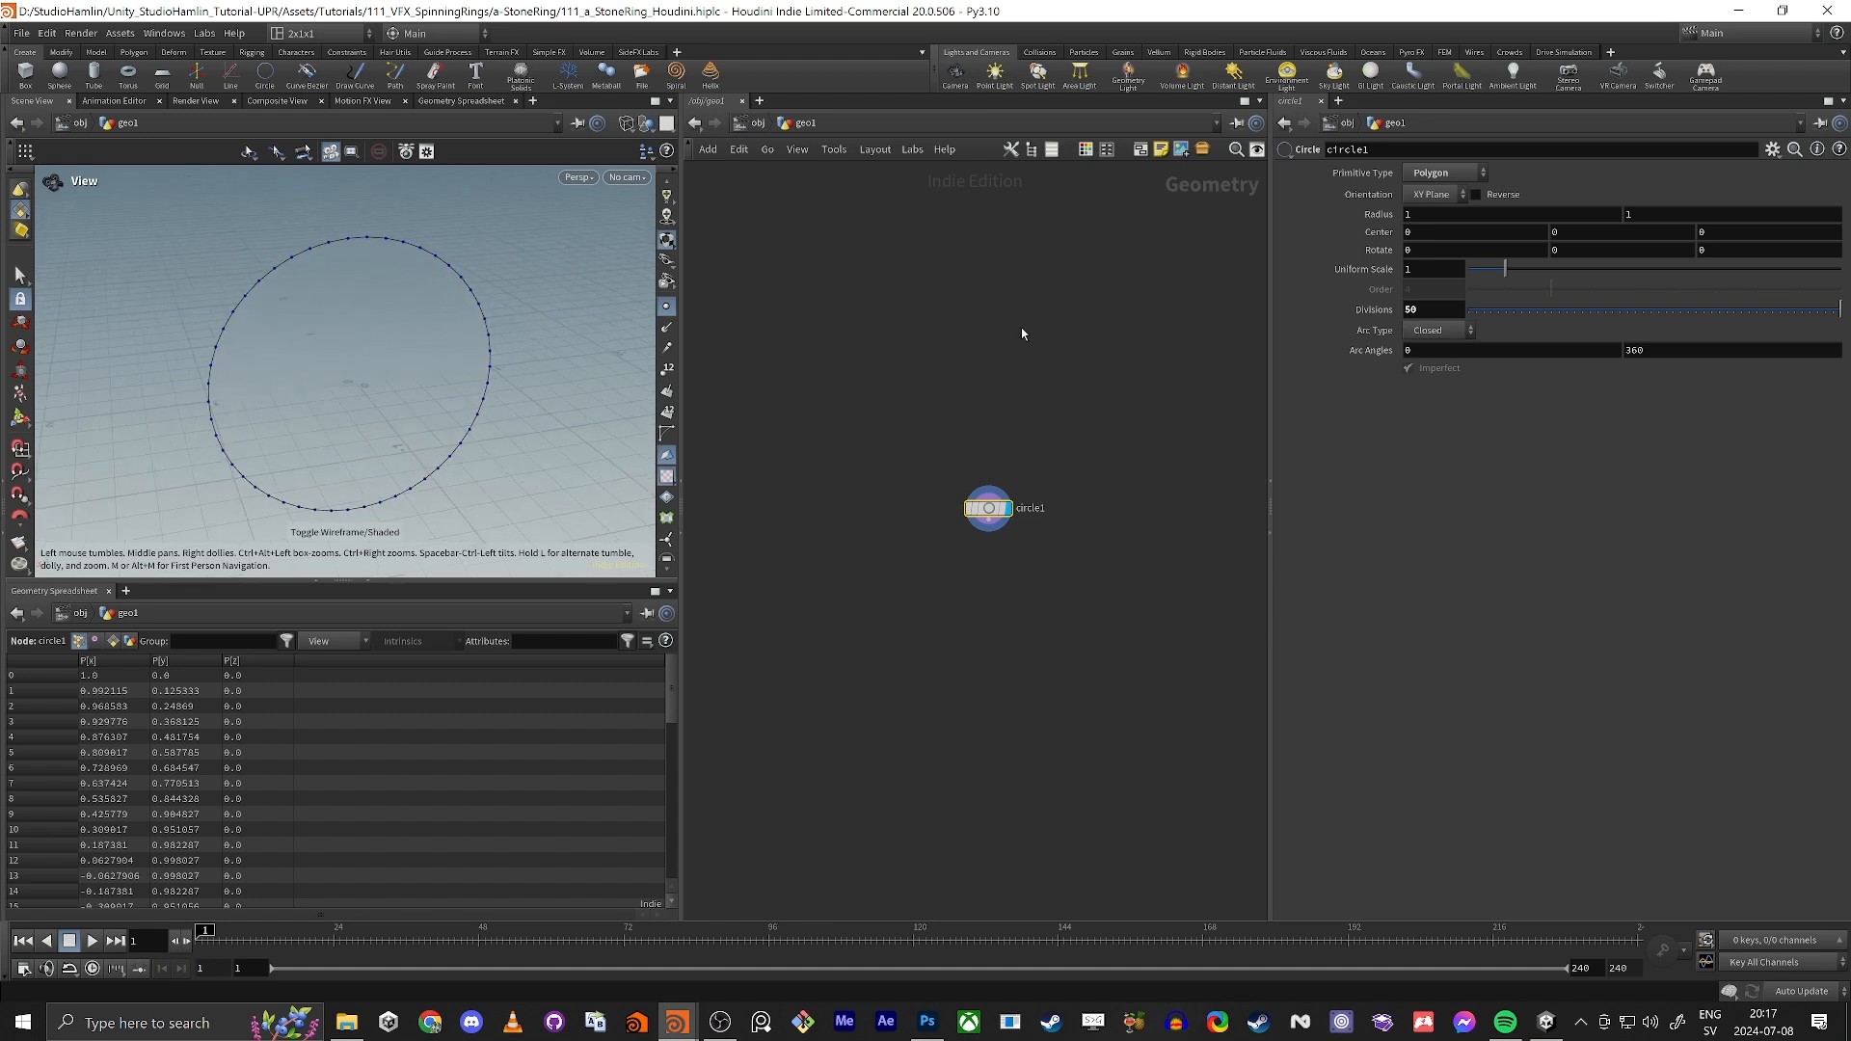
middle_drag(1442, 309, 1526, 276)
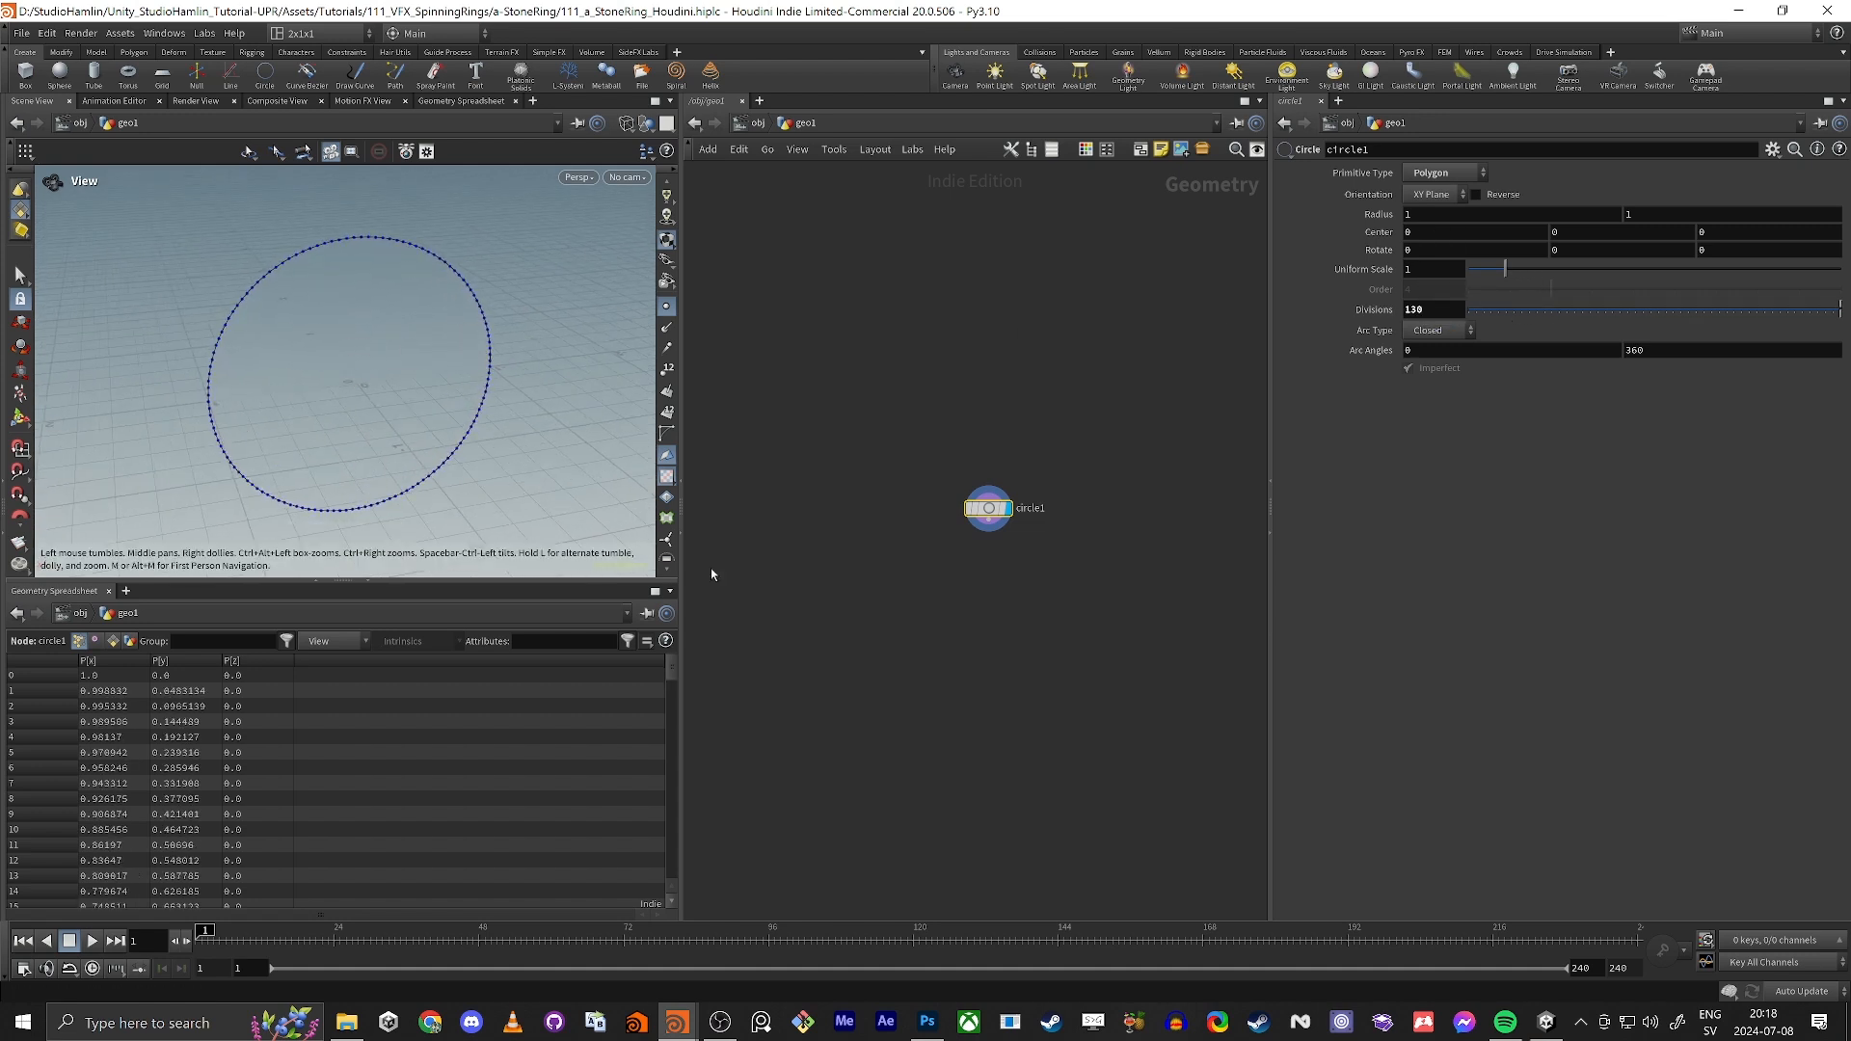
Step: Add a Copy to Points node below the circle and connect the circle to its target points input
middle_drag(981, 716, 1025, 565)
key(Tab)
text(cop)
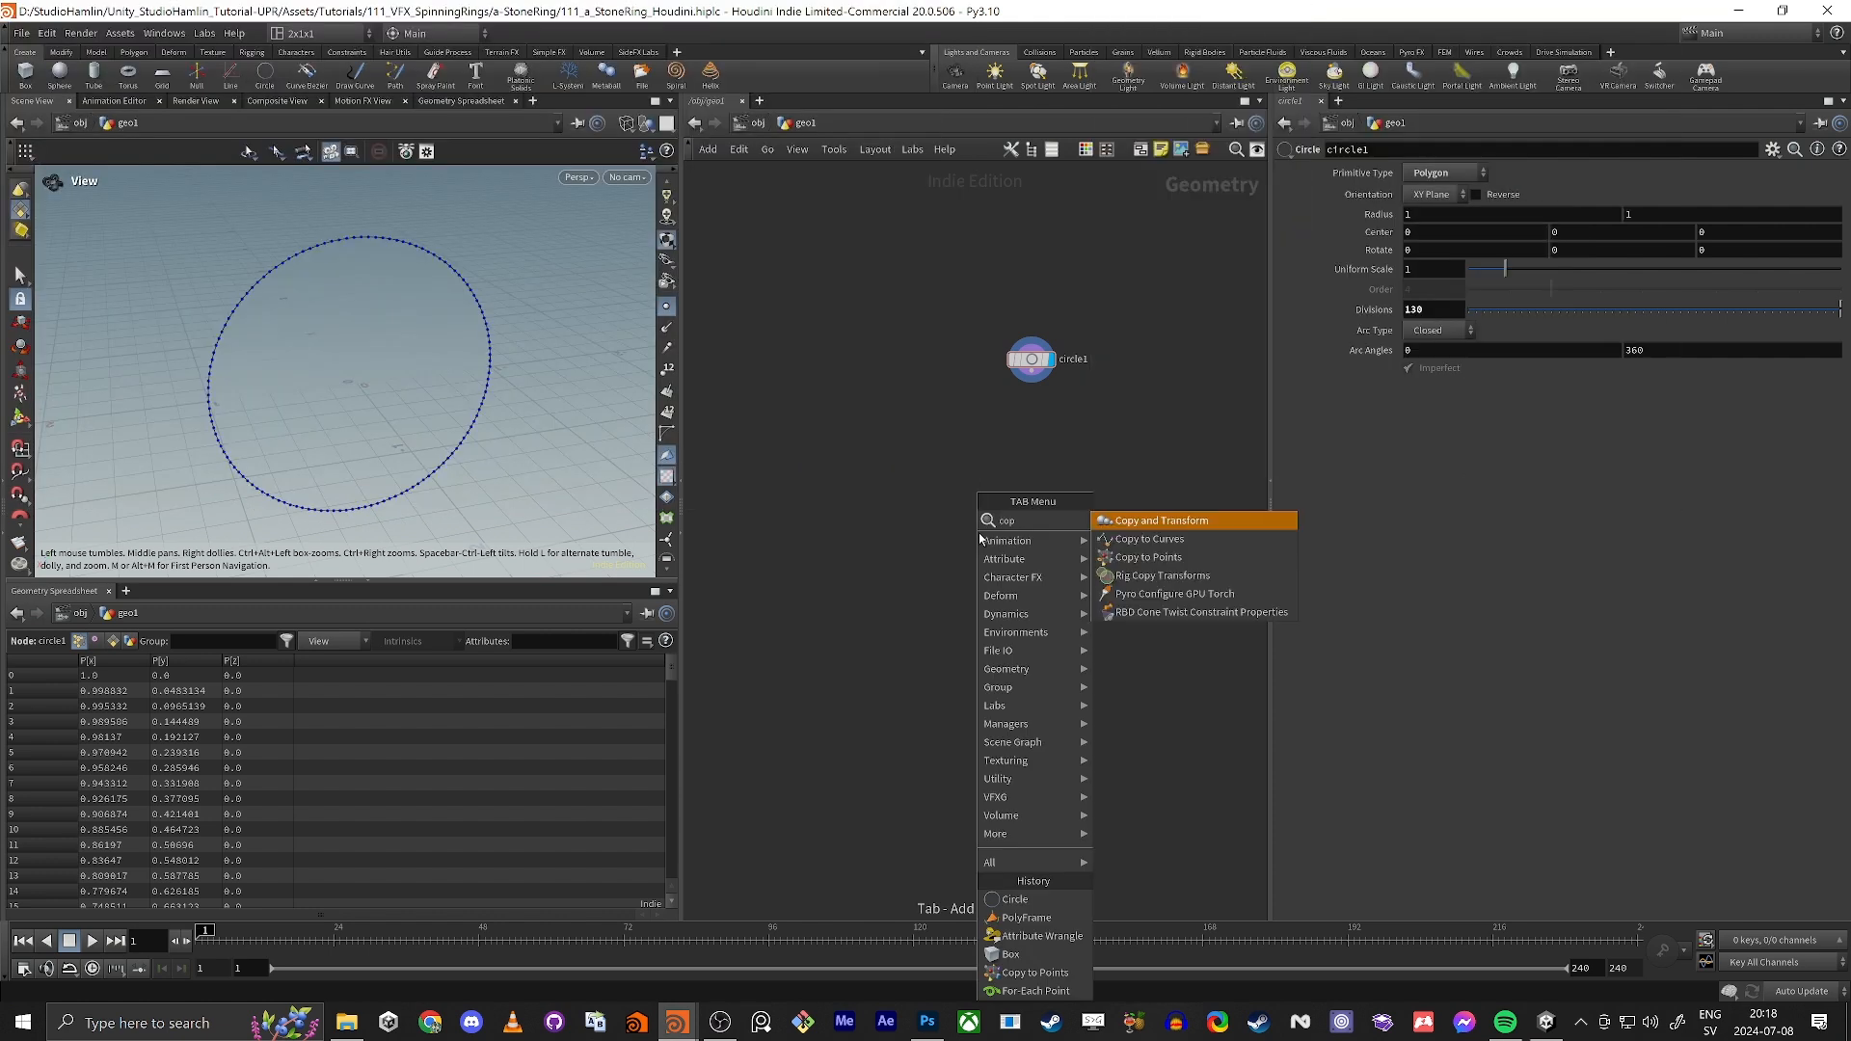
text(y to poin)
key(Return)
click(979, 532)
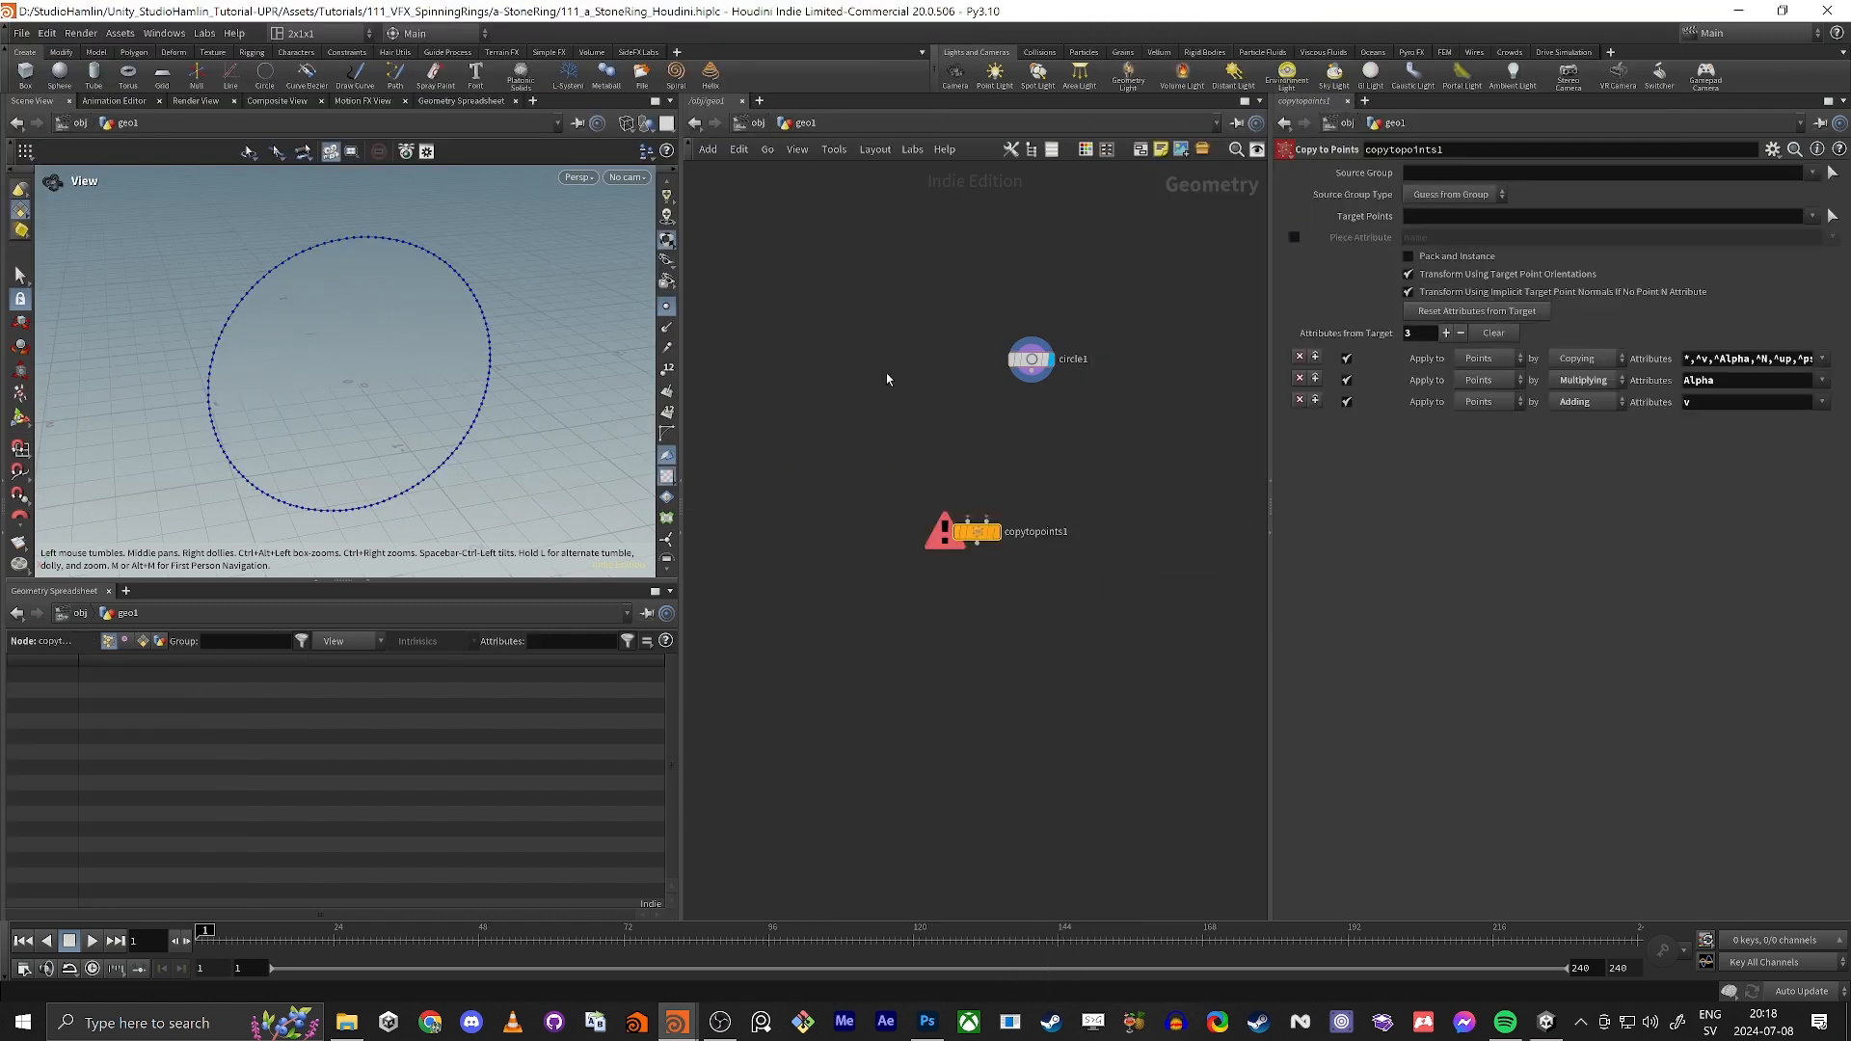
drag(1031, 382, 985, 521)
Step: Add a Box node beside the circle and display it in the viewport
key(Tab)
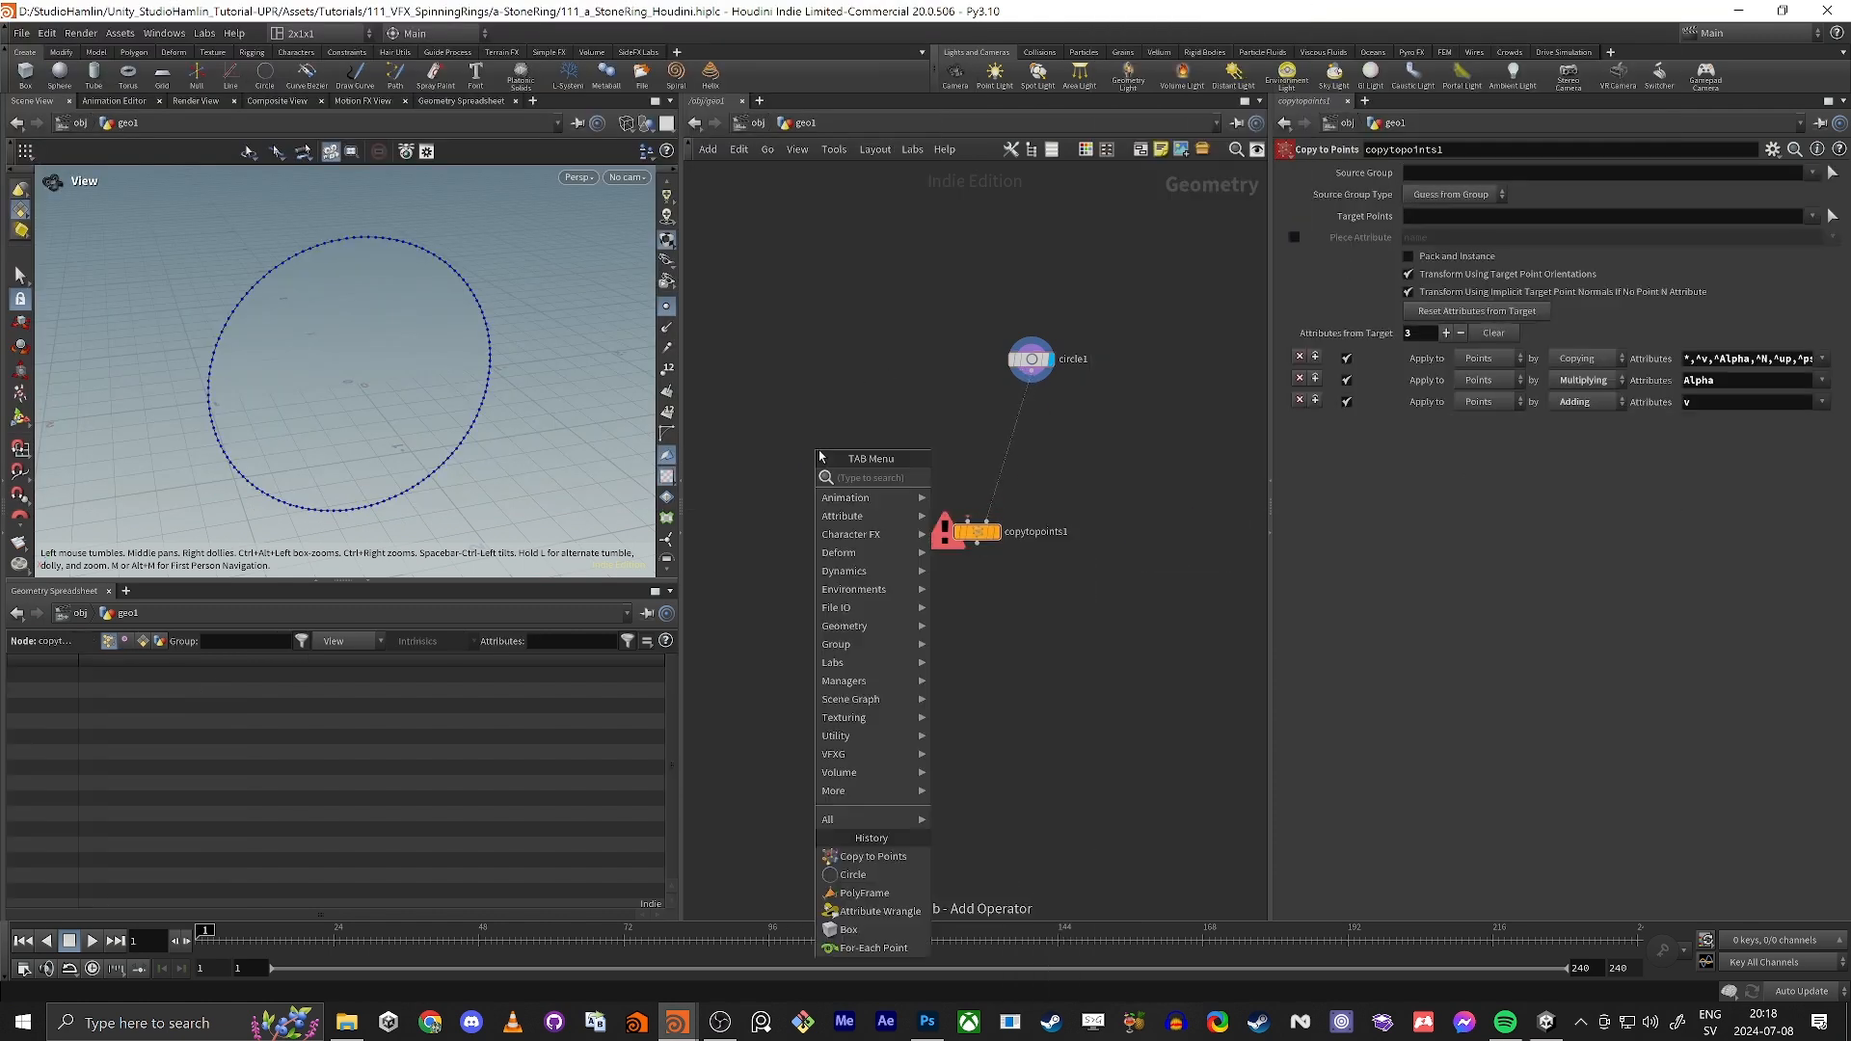
text(box)
key(Return)
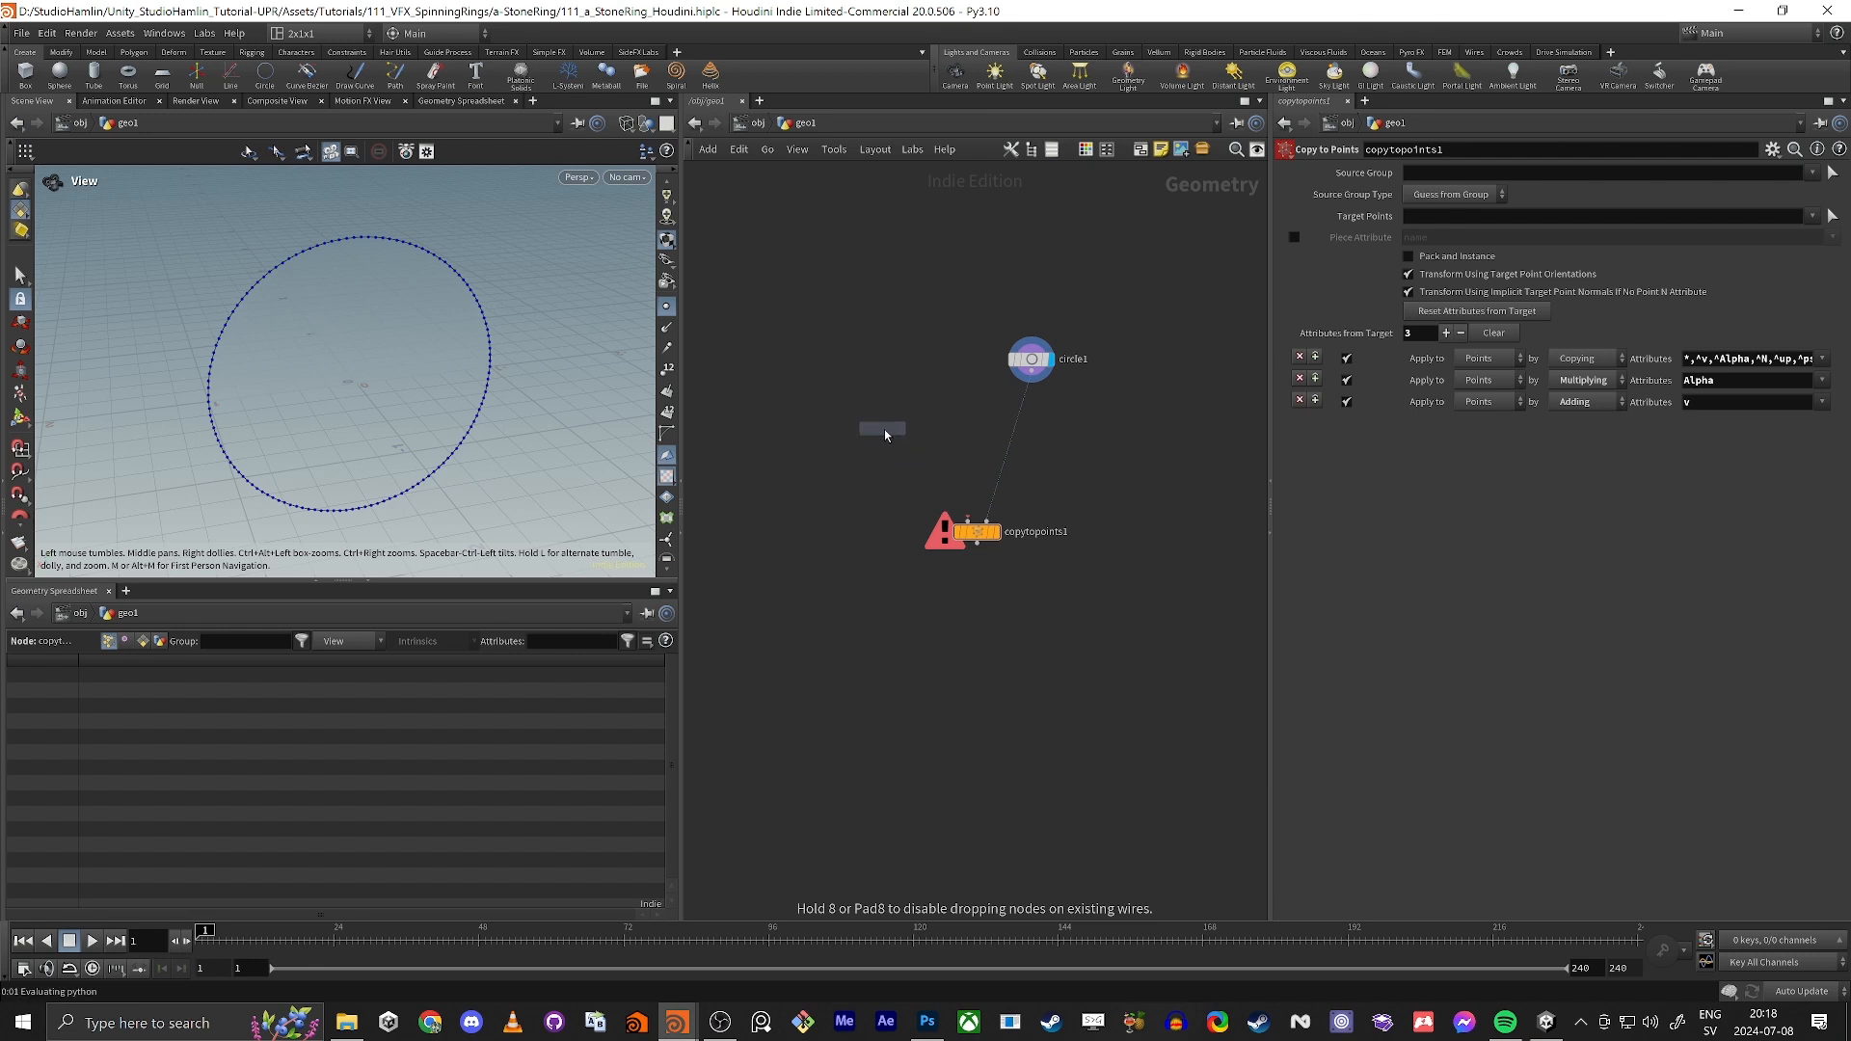
click(885, 433)
scroll(910, 451, up, 3)
click(891, 395)
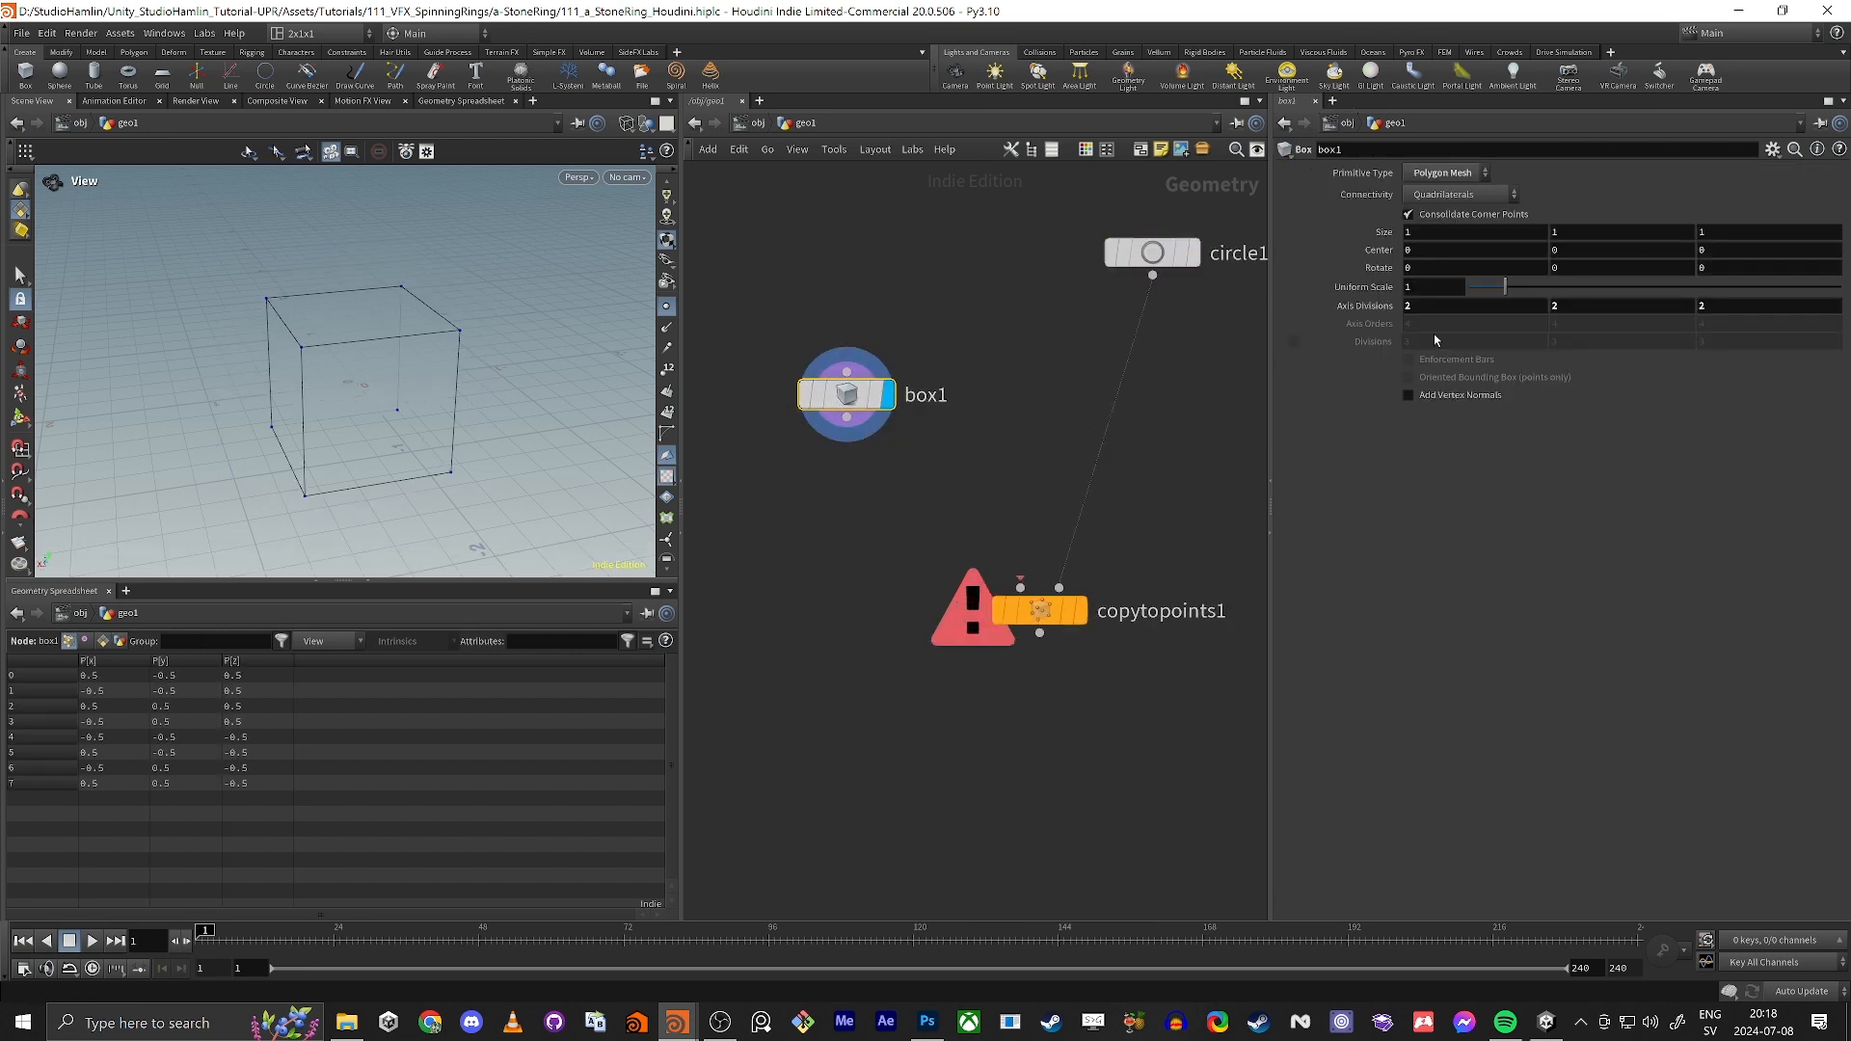
Step: Set the box's uniform scale to 0.05
click(1420, 290)
text(0.05)
key(Return)
Step: Connect the box to the first input of the Copy to Points node and display the copied result
drag(846, 418, 1020, 587)
click(1080, 614)
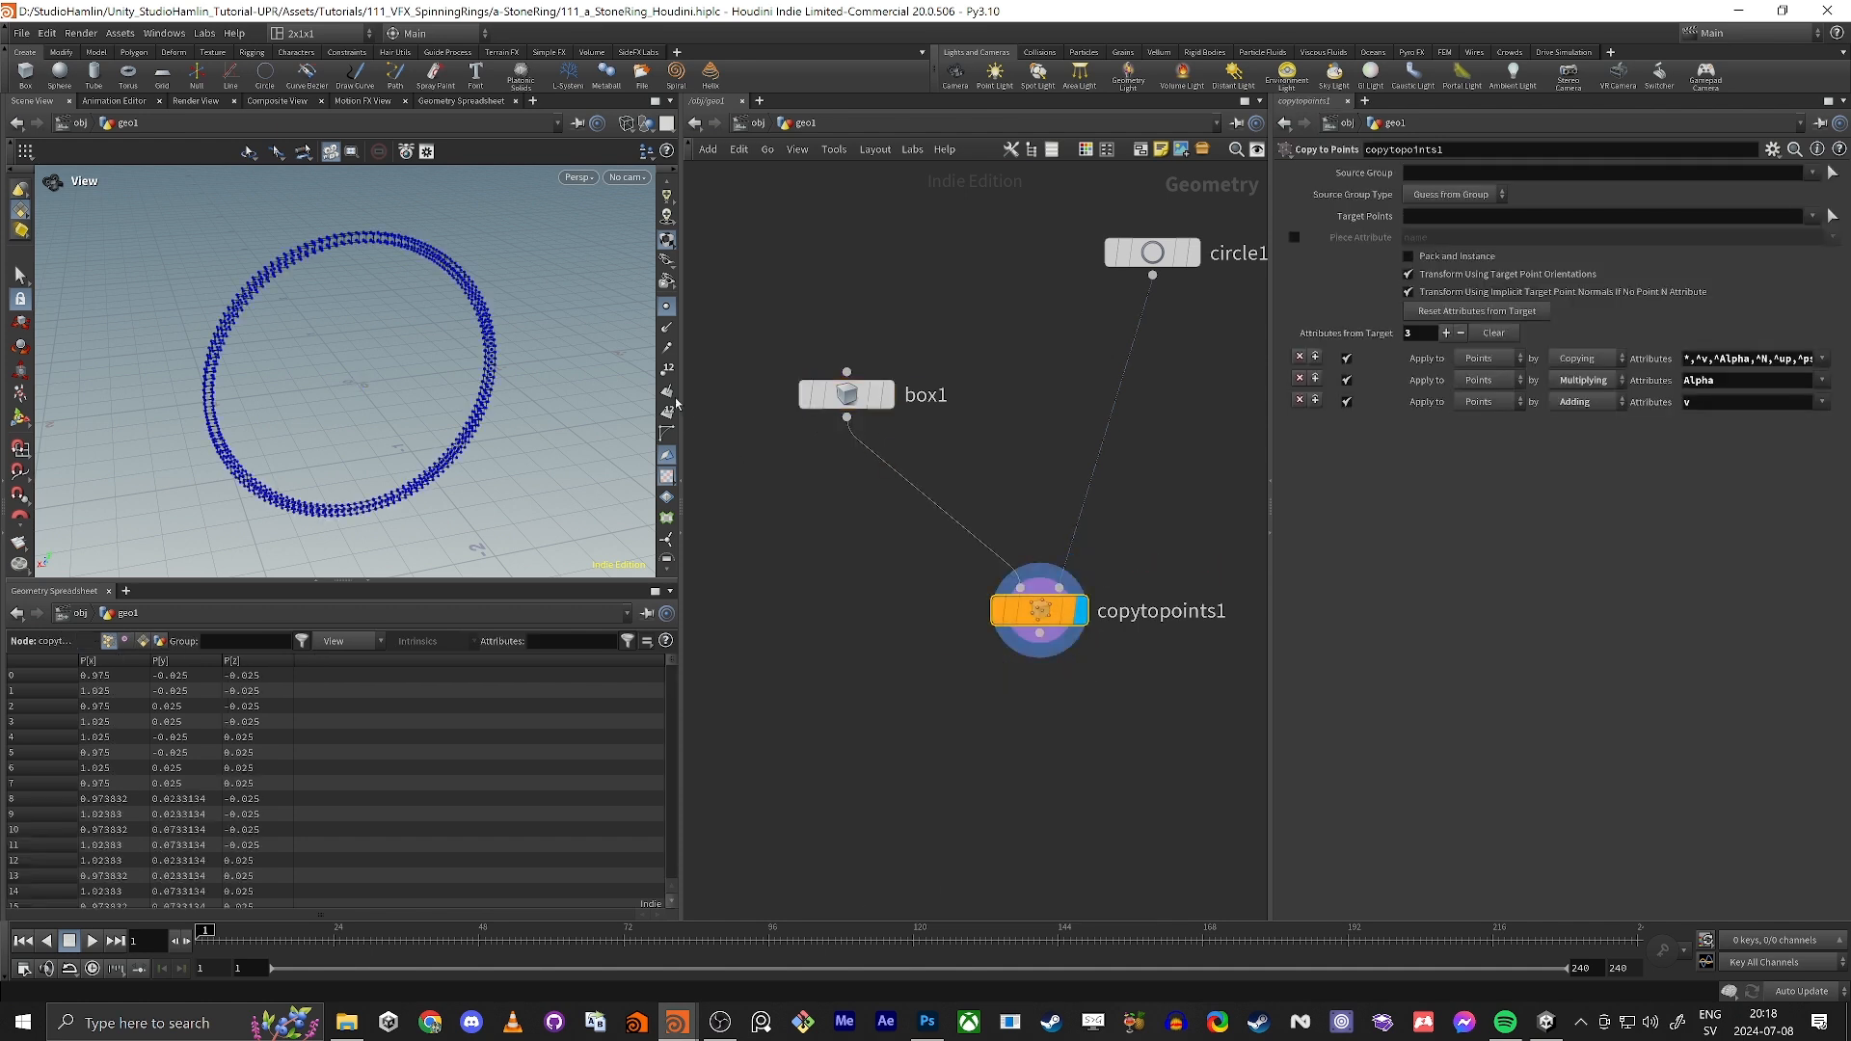
scroll(337, 332, up, 10)
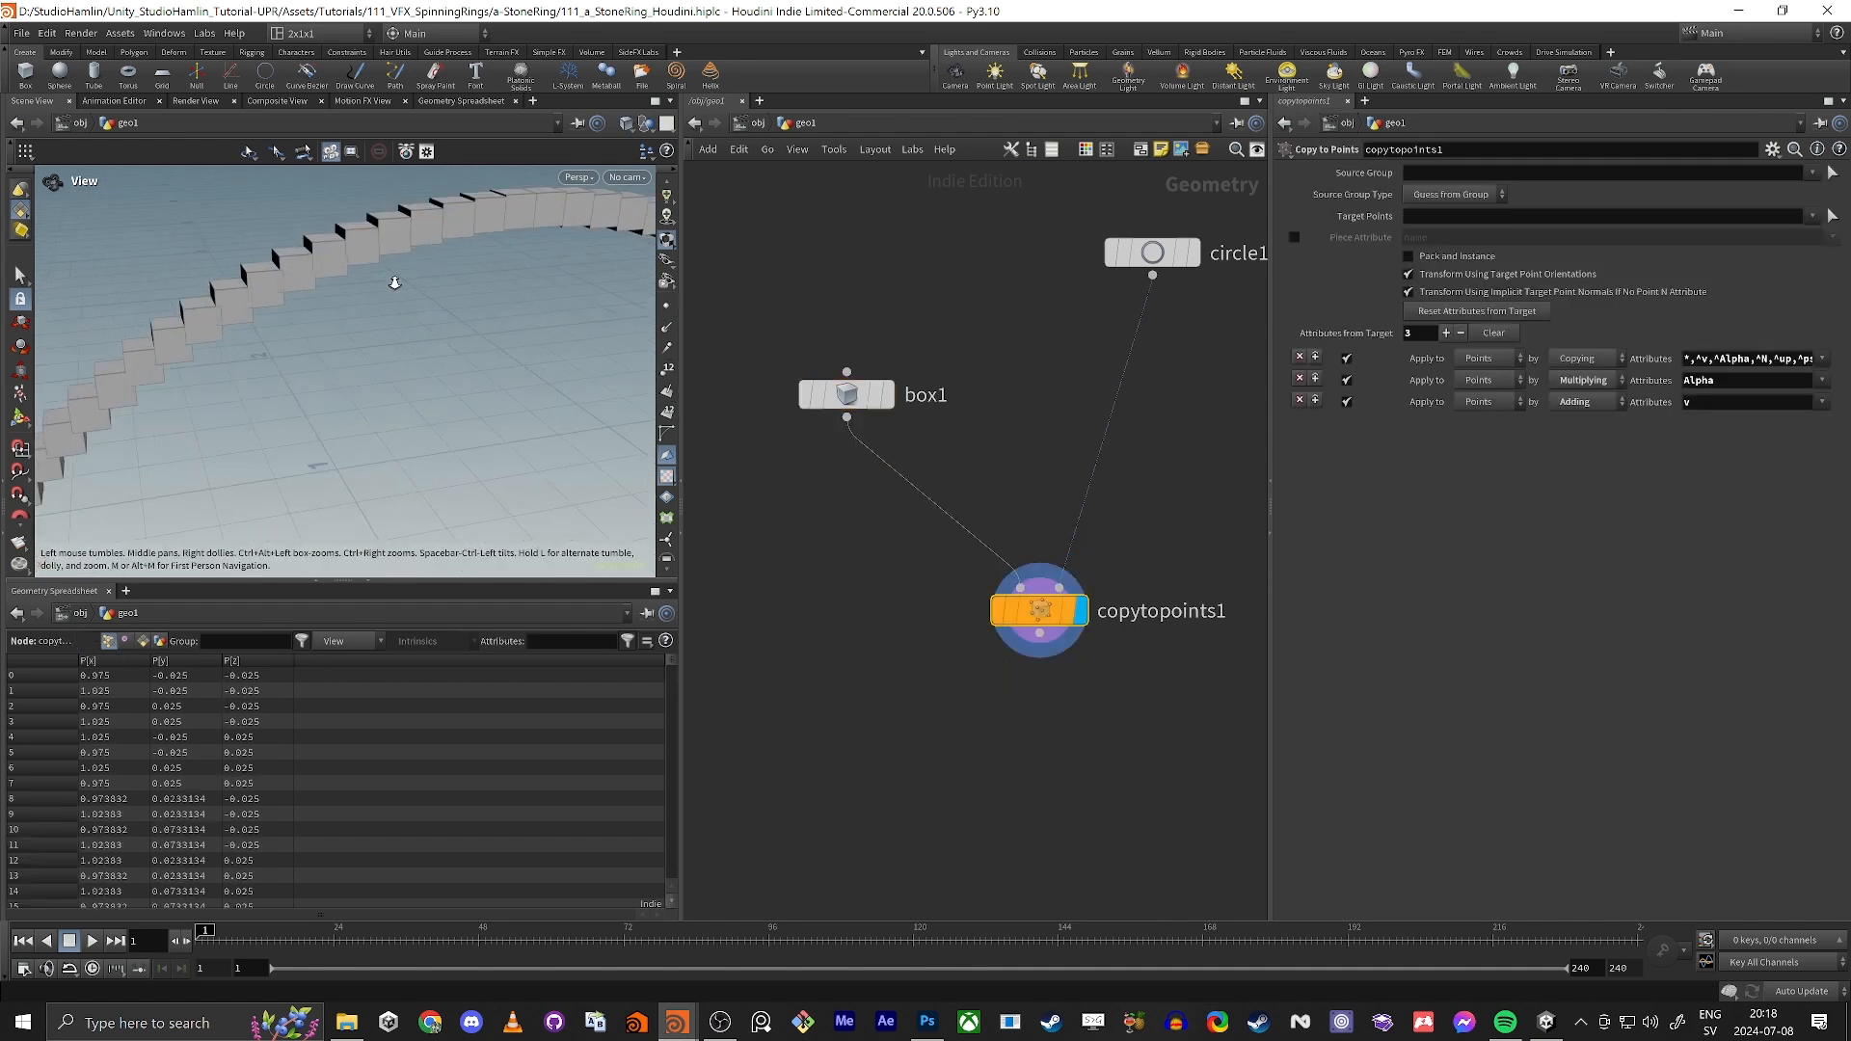
Step: Try a Z size of 2 on the box that is copied around the ring
scroll(336, 333, down, 10)
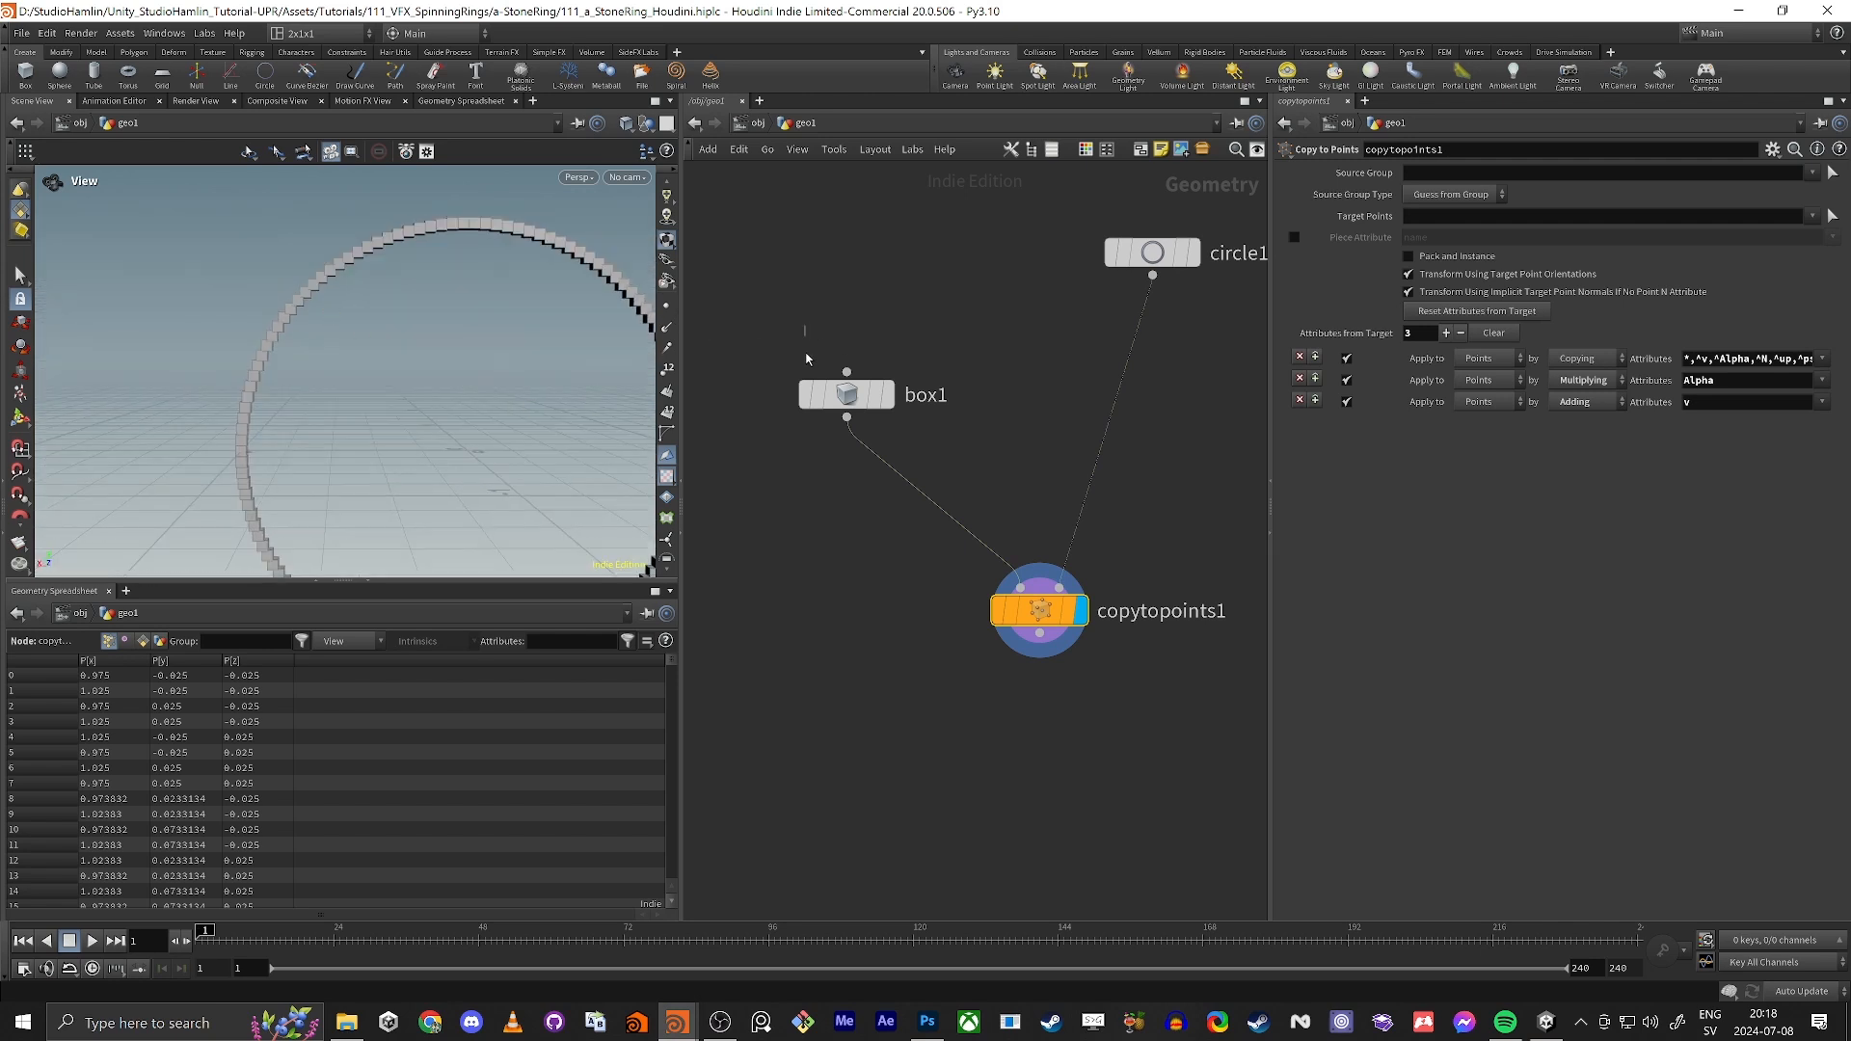
click(809, 386)
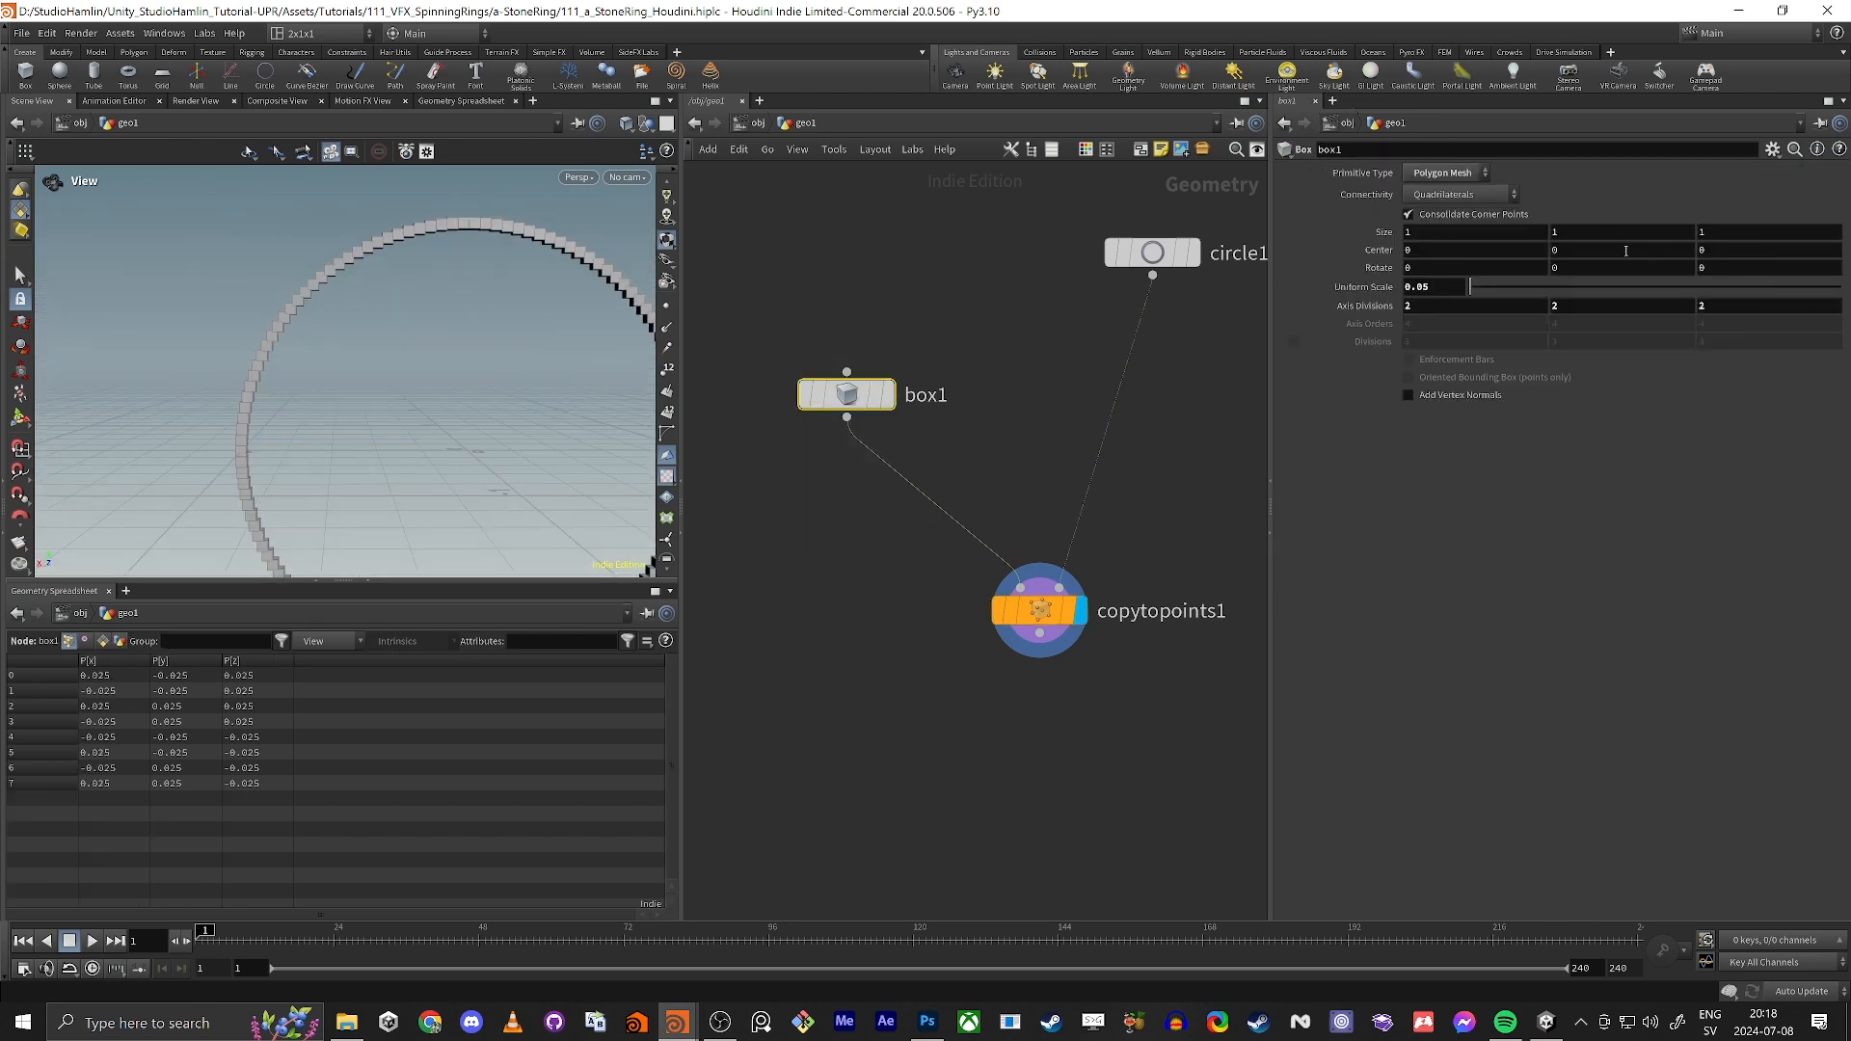
double_click(1716, 235)
text(2)
key(Tab)
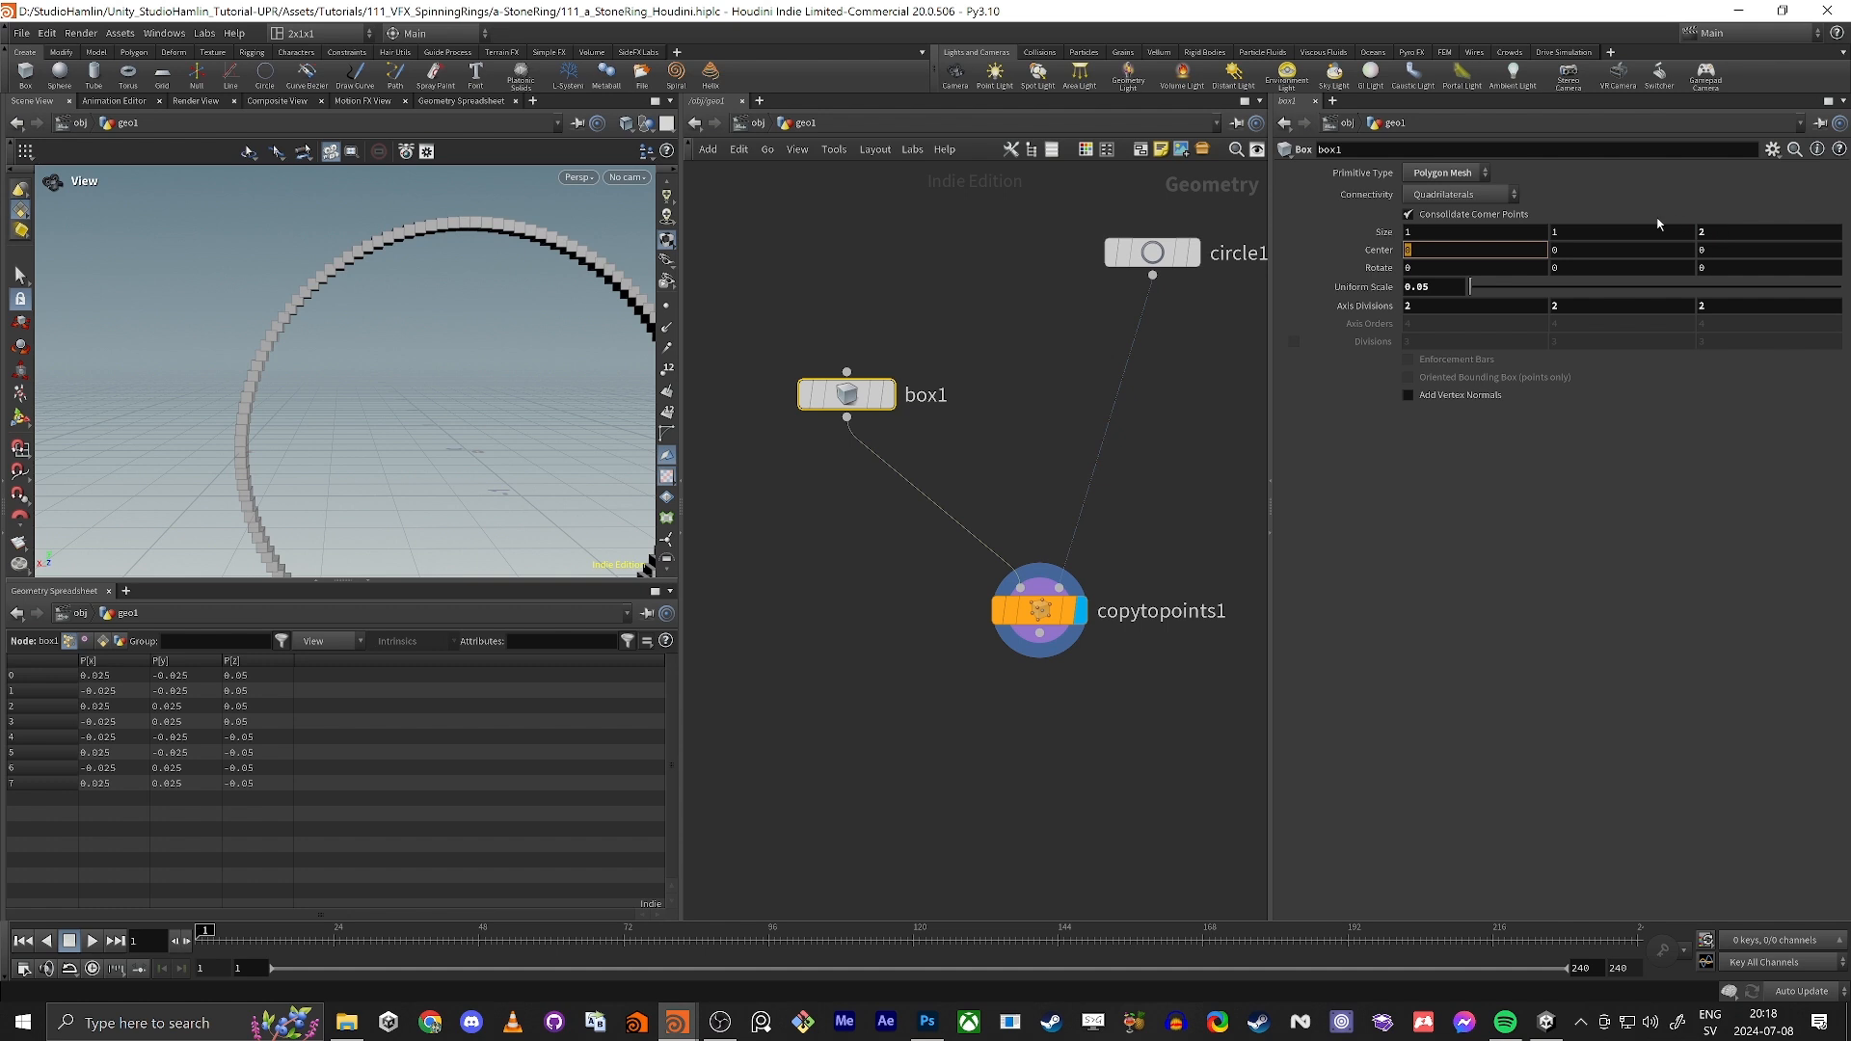
Step: Try a Z size of 0 on the box and return it to 1
click(1707, 233)
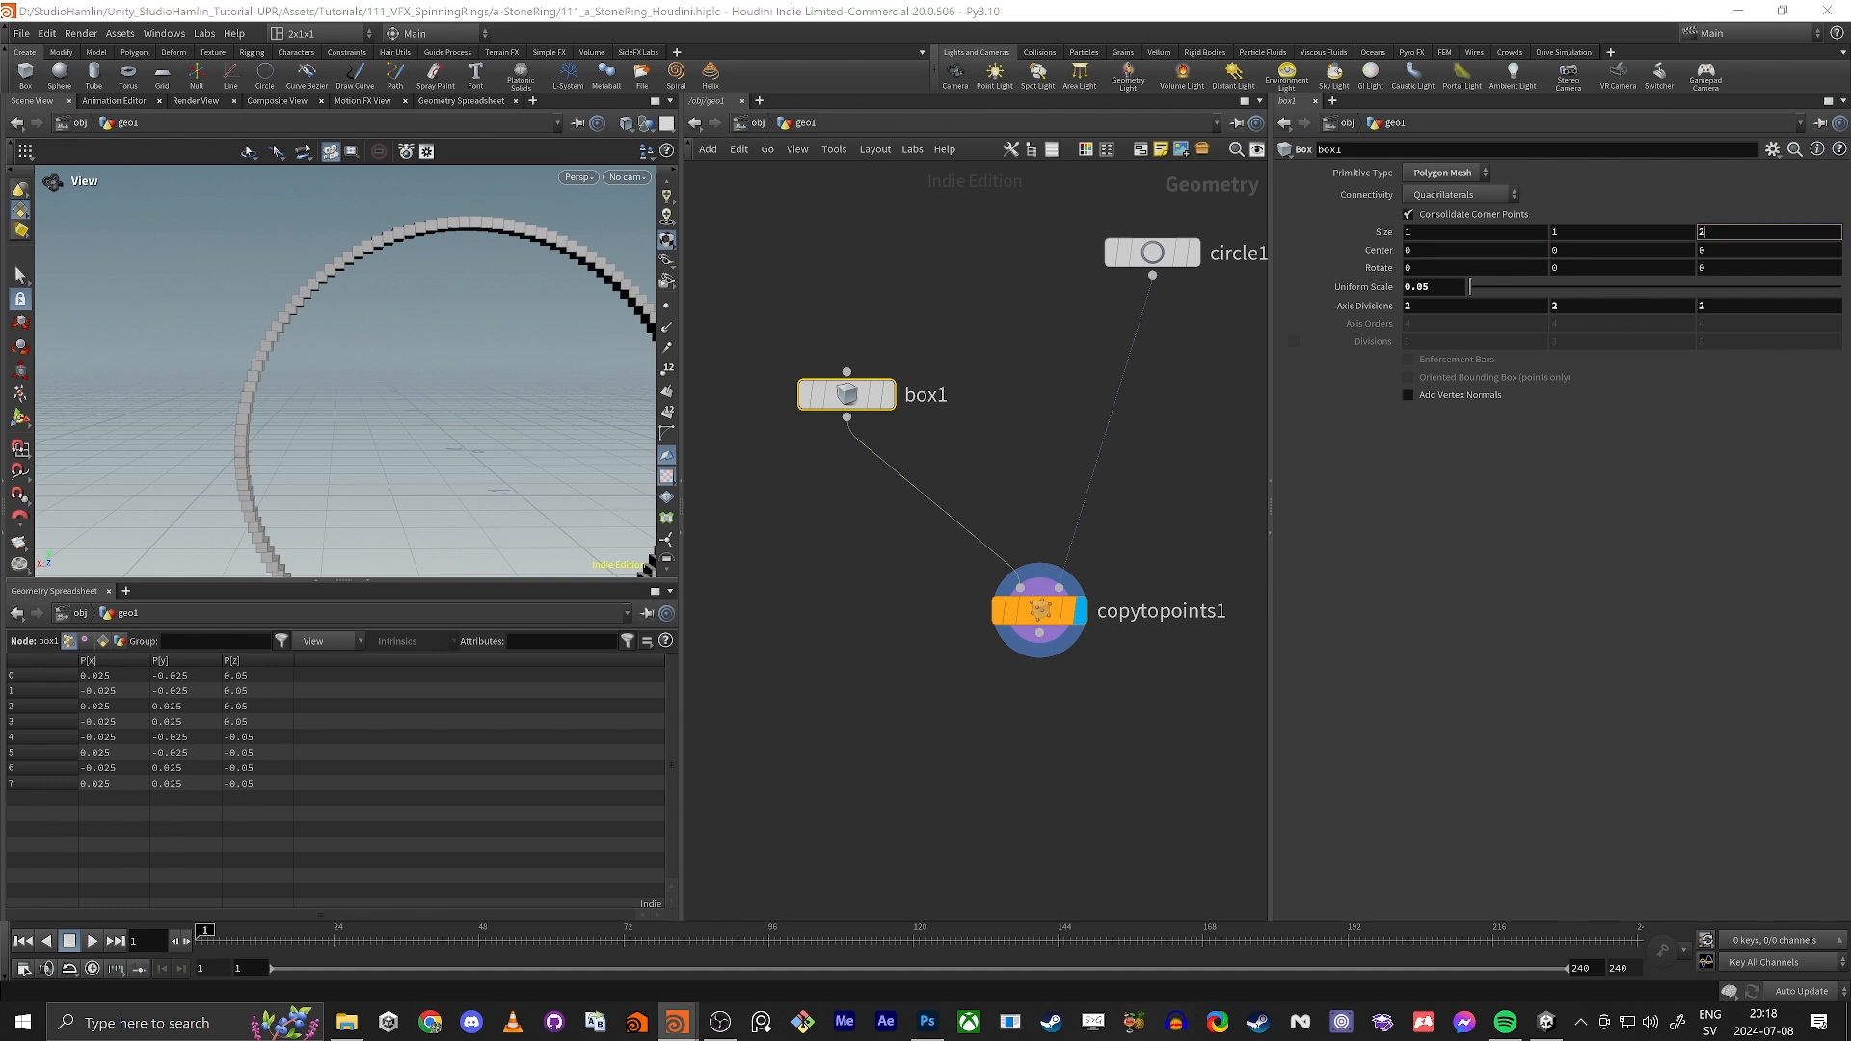
double_click(1725, 236)
text(0)
key(shift+Tab)
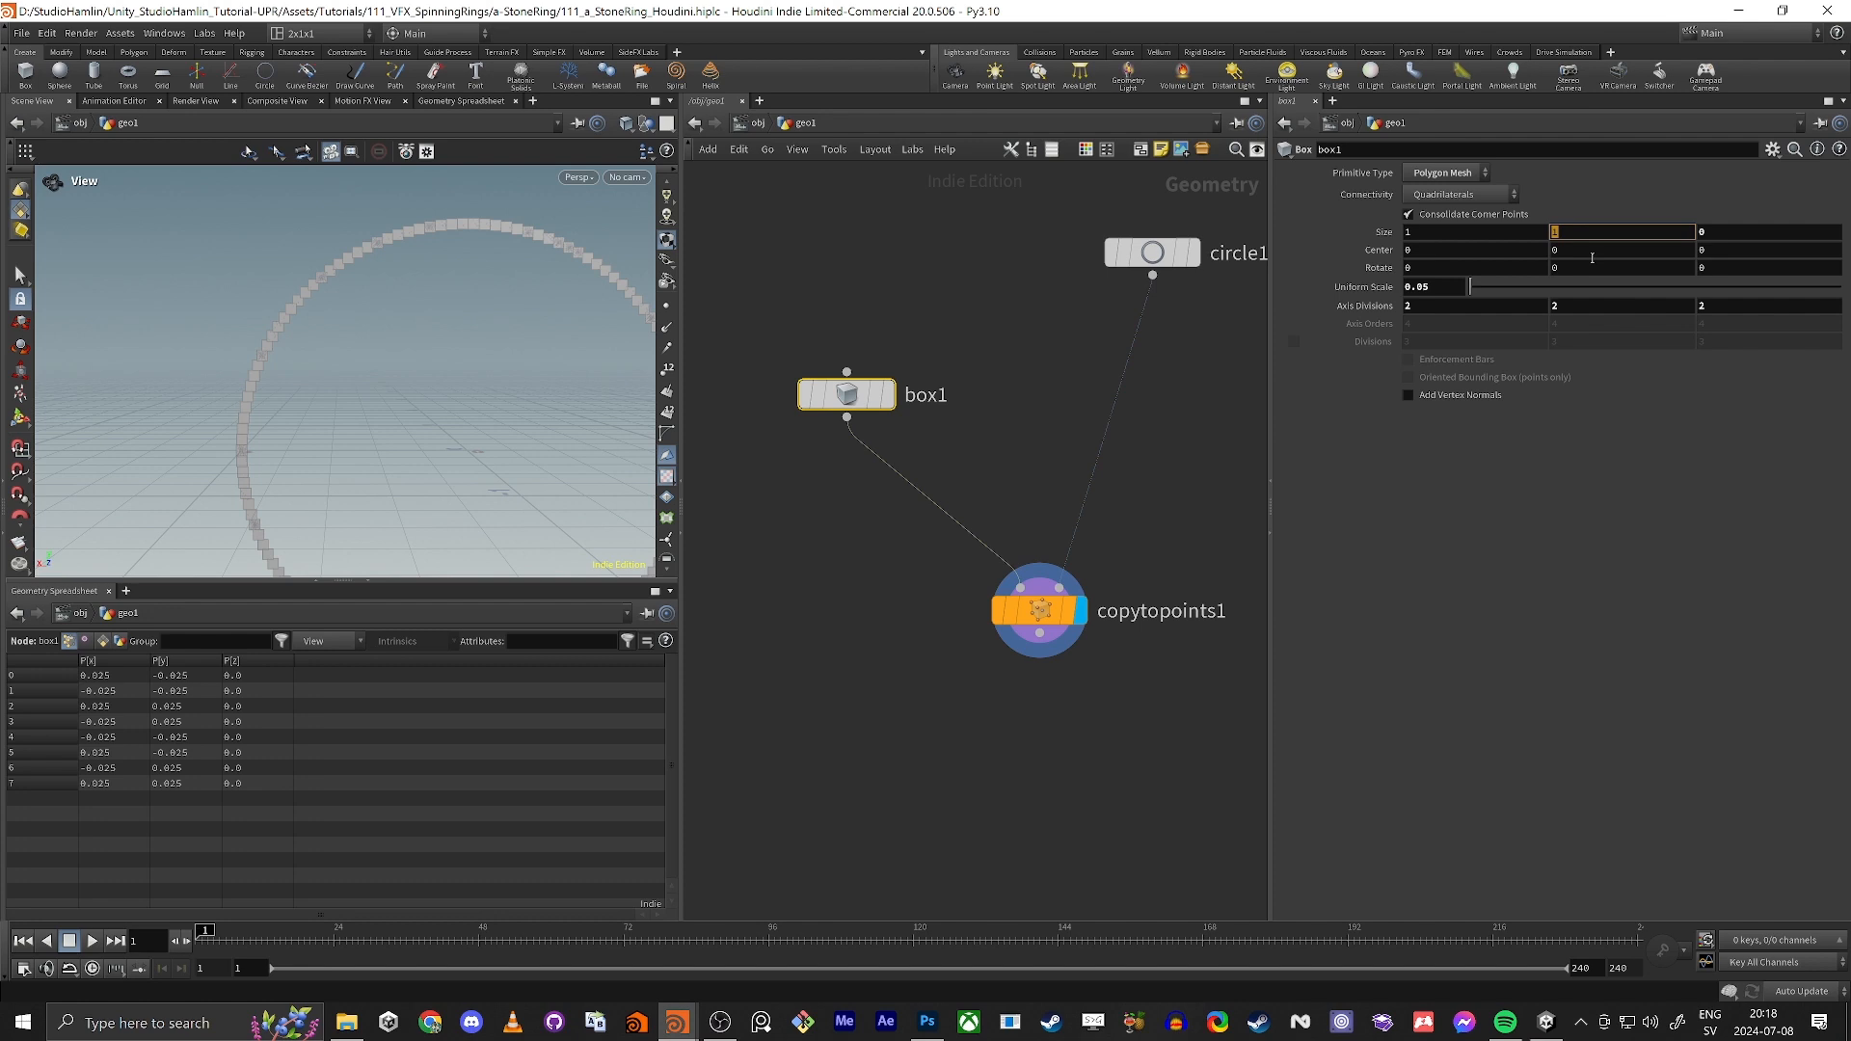
key(Tab)
text(1)
Step: Set the box's X size to 2 and inspect how the copies sit along the ring
key(shift+Tab)
key(shift+Tab)
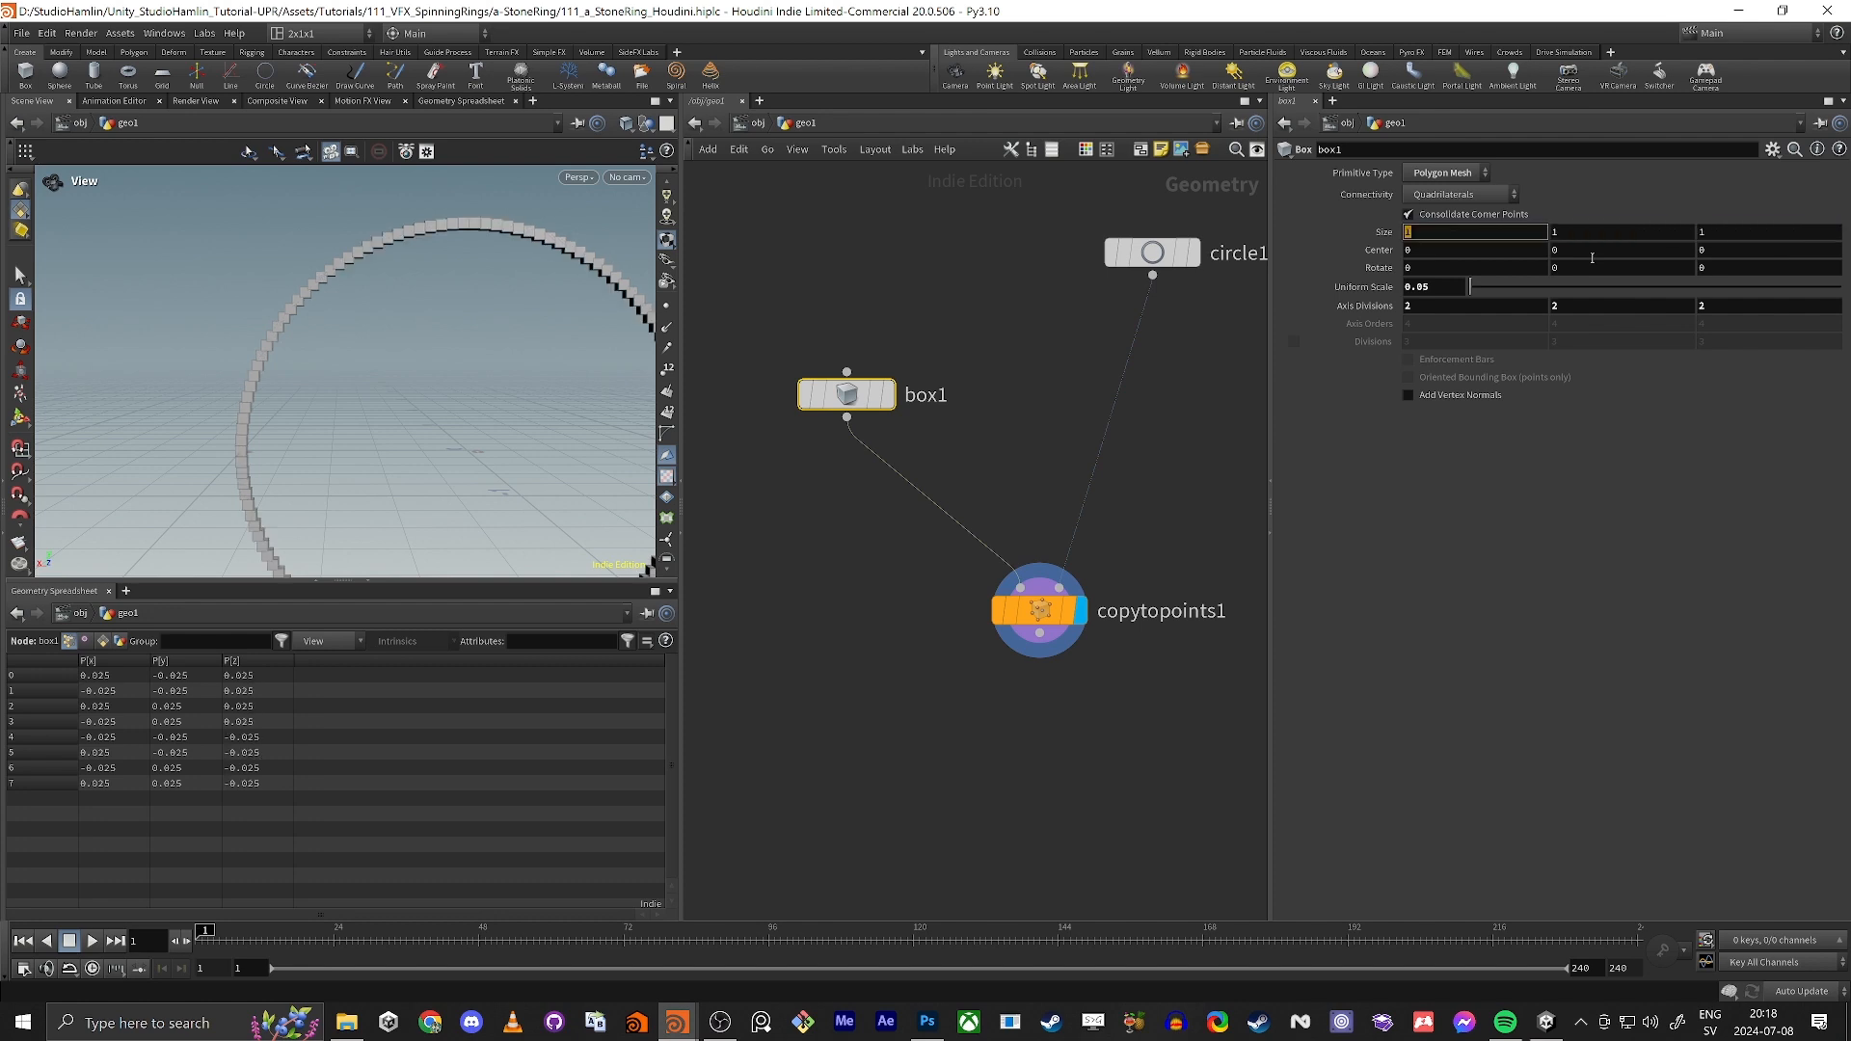
text(2)
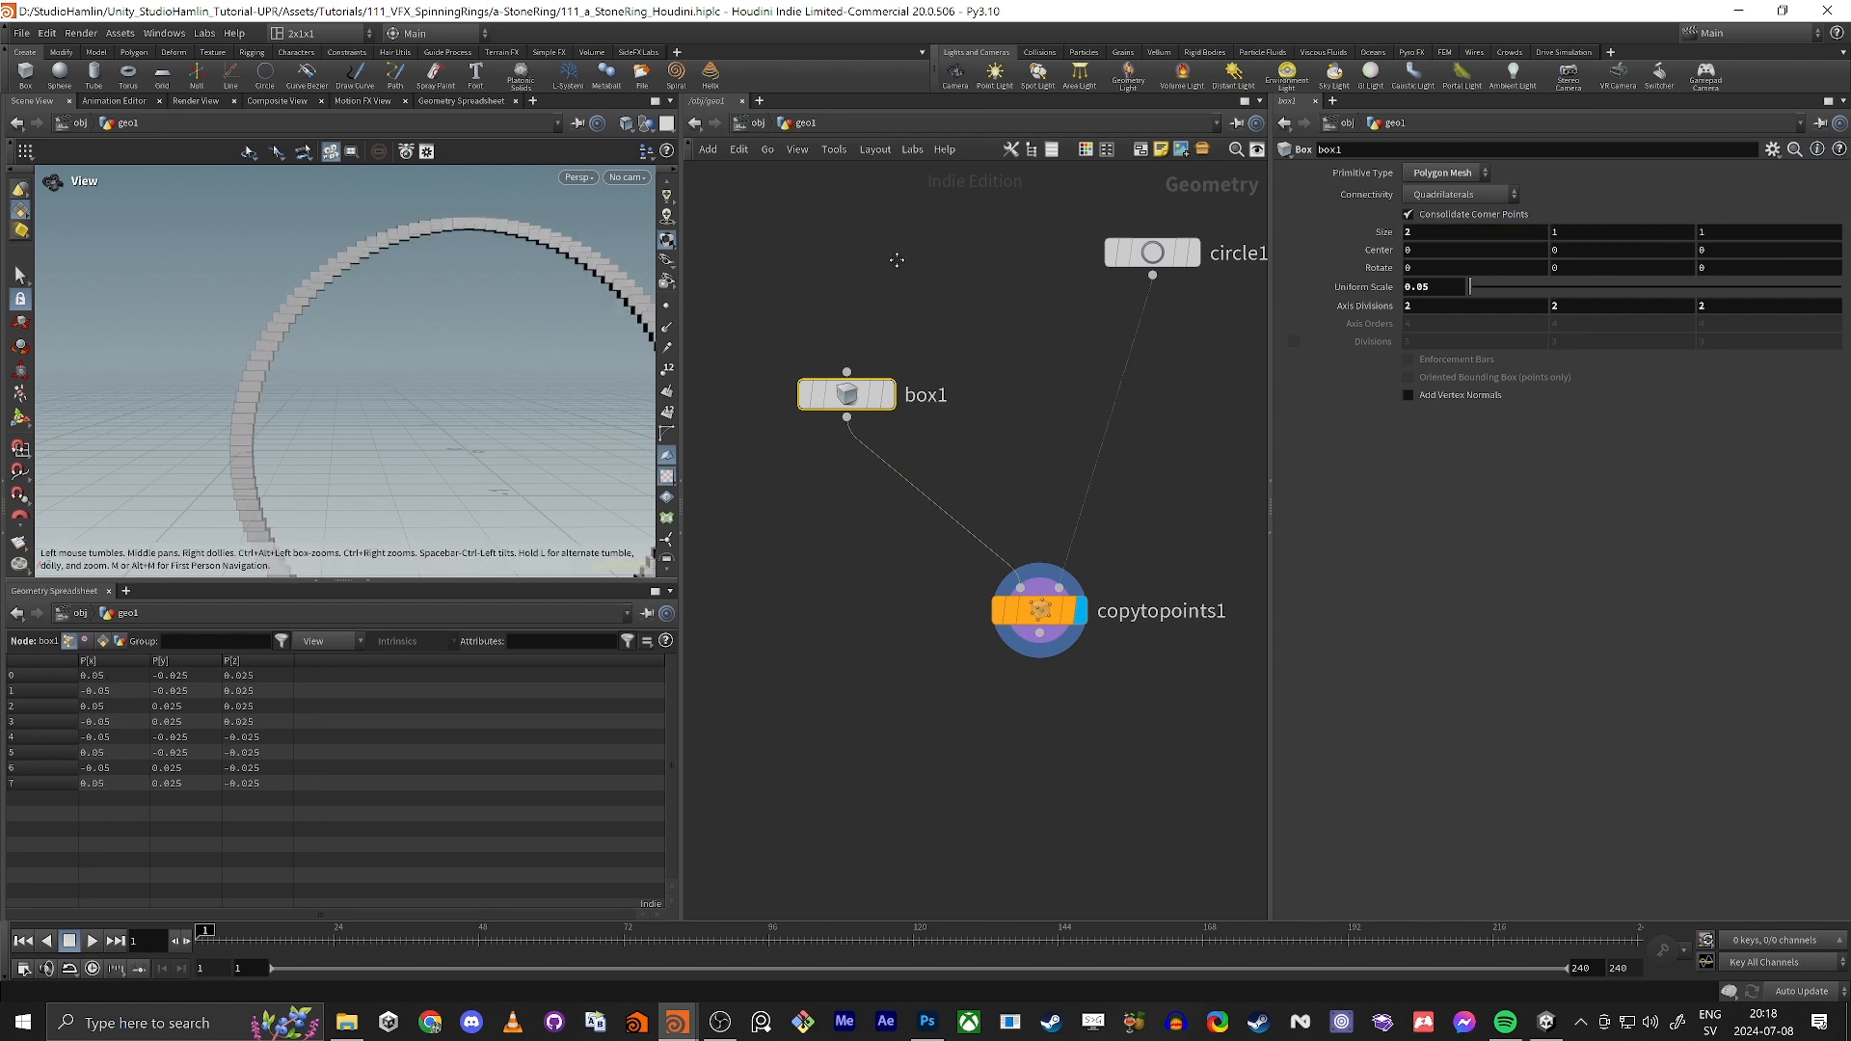
middle_drag(897, 260, 905, 263)
scroll(356, 302, up, 4)
mouse_move(446, 233)
mouse_down()
mouse_move(438, 277)
mouse_move(466, 230)
mouse_up()
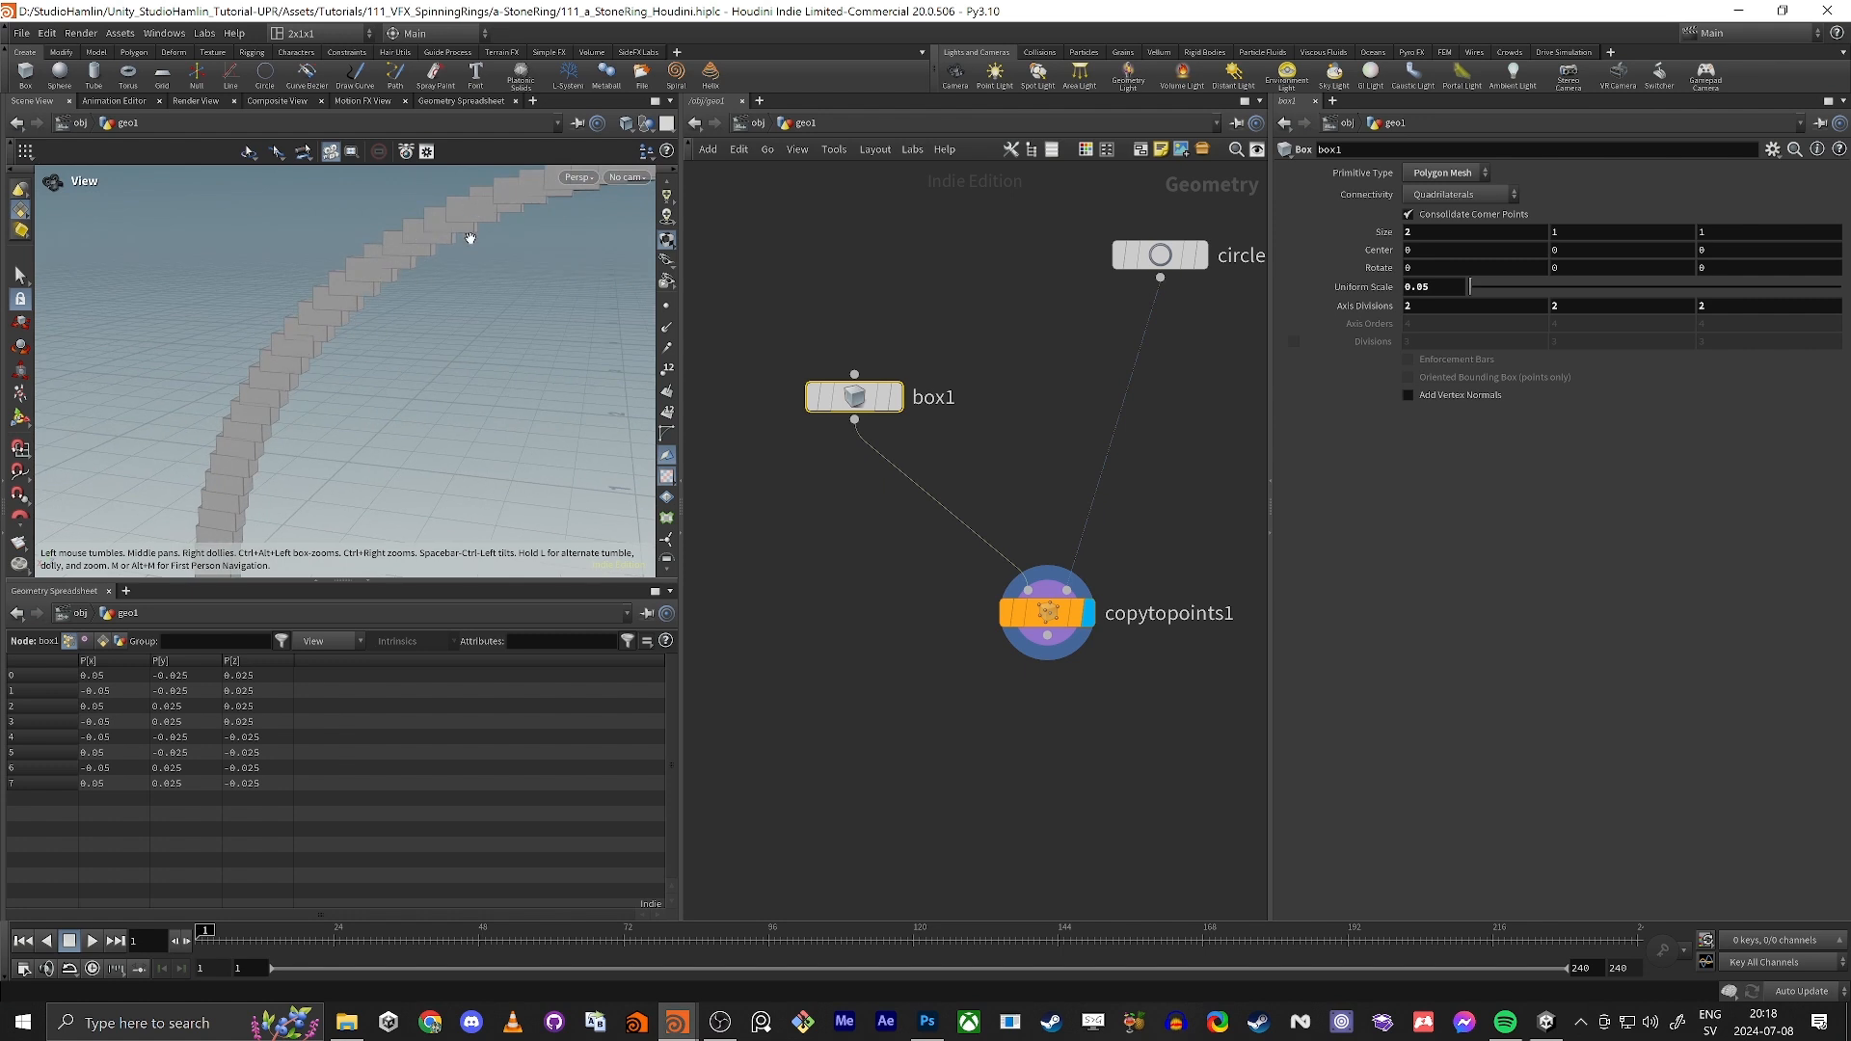
drag(376, 349, 415, 353)
Step: Display the circle as a wireframe and reduce its divisions to 18
click(1200, 255)
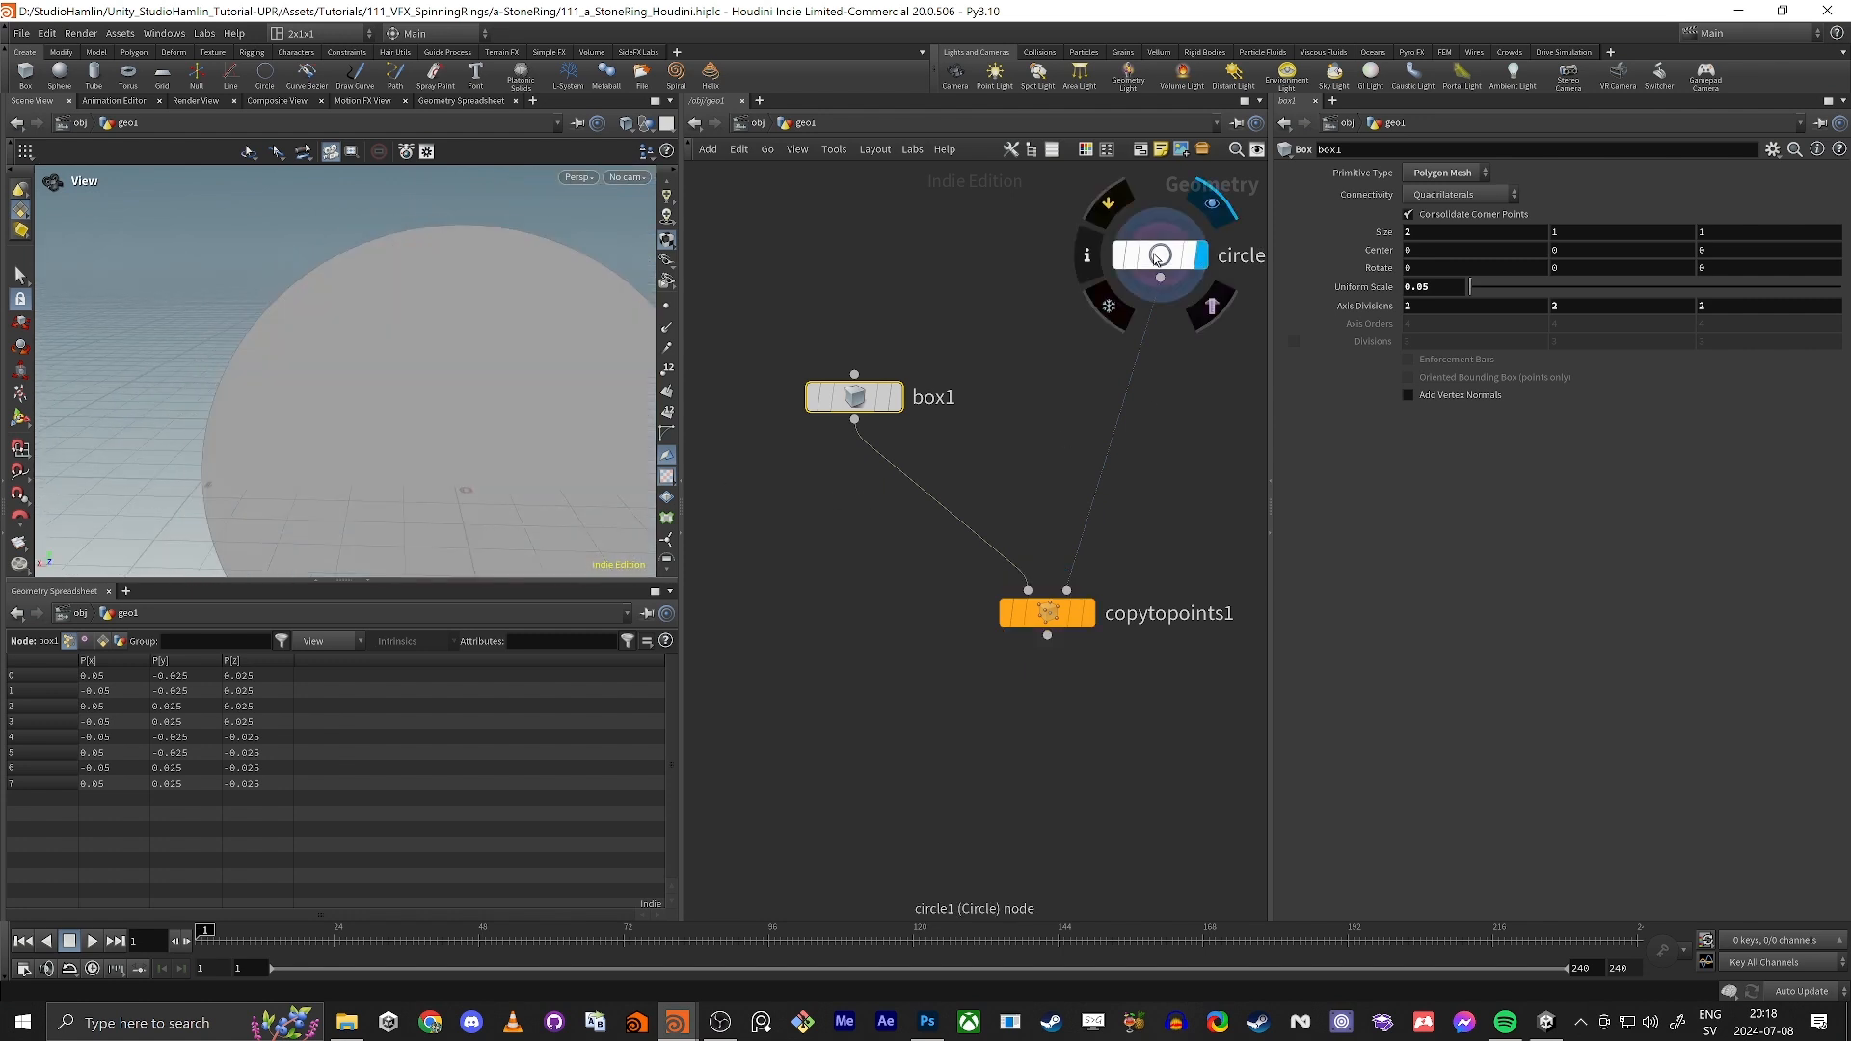
click(1160, 254)
key(w)
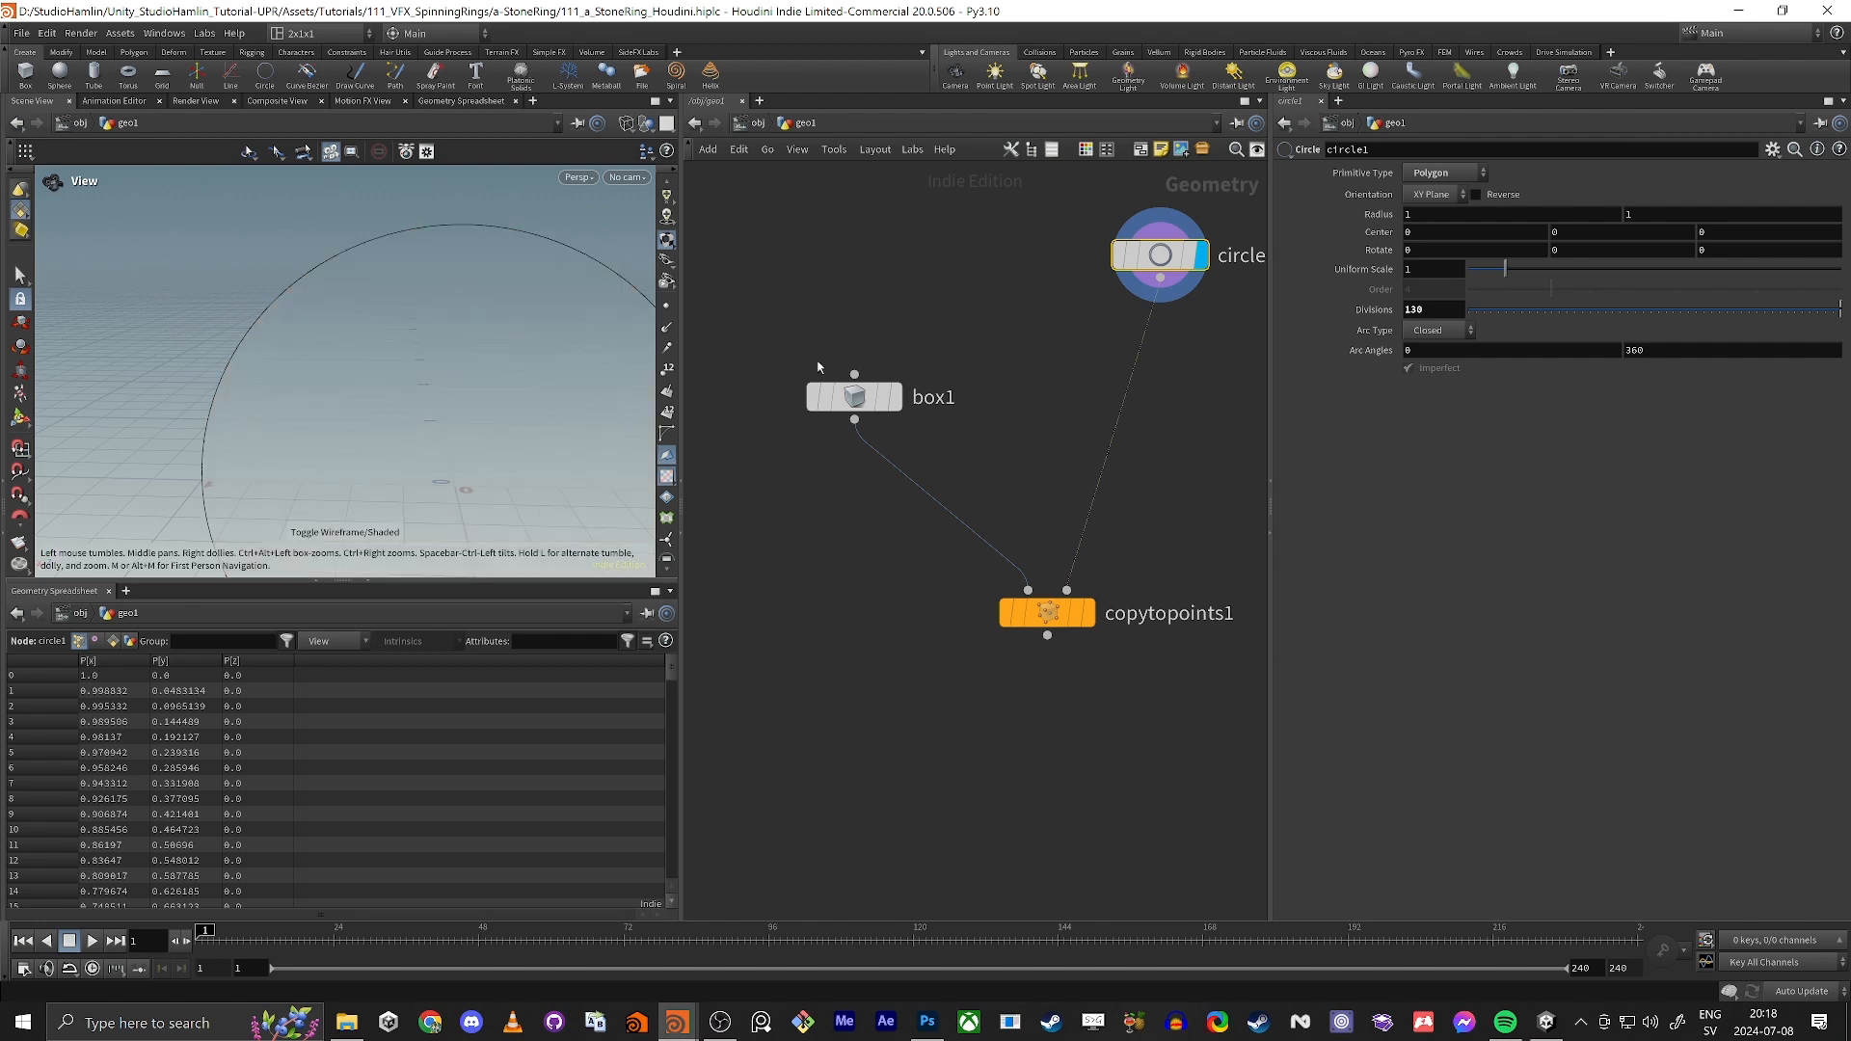
drag(1583, 311, 1597, 310)
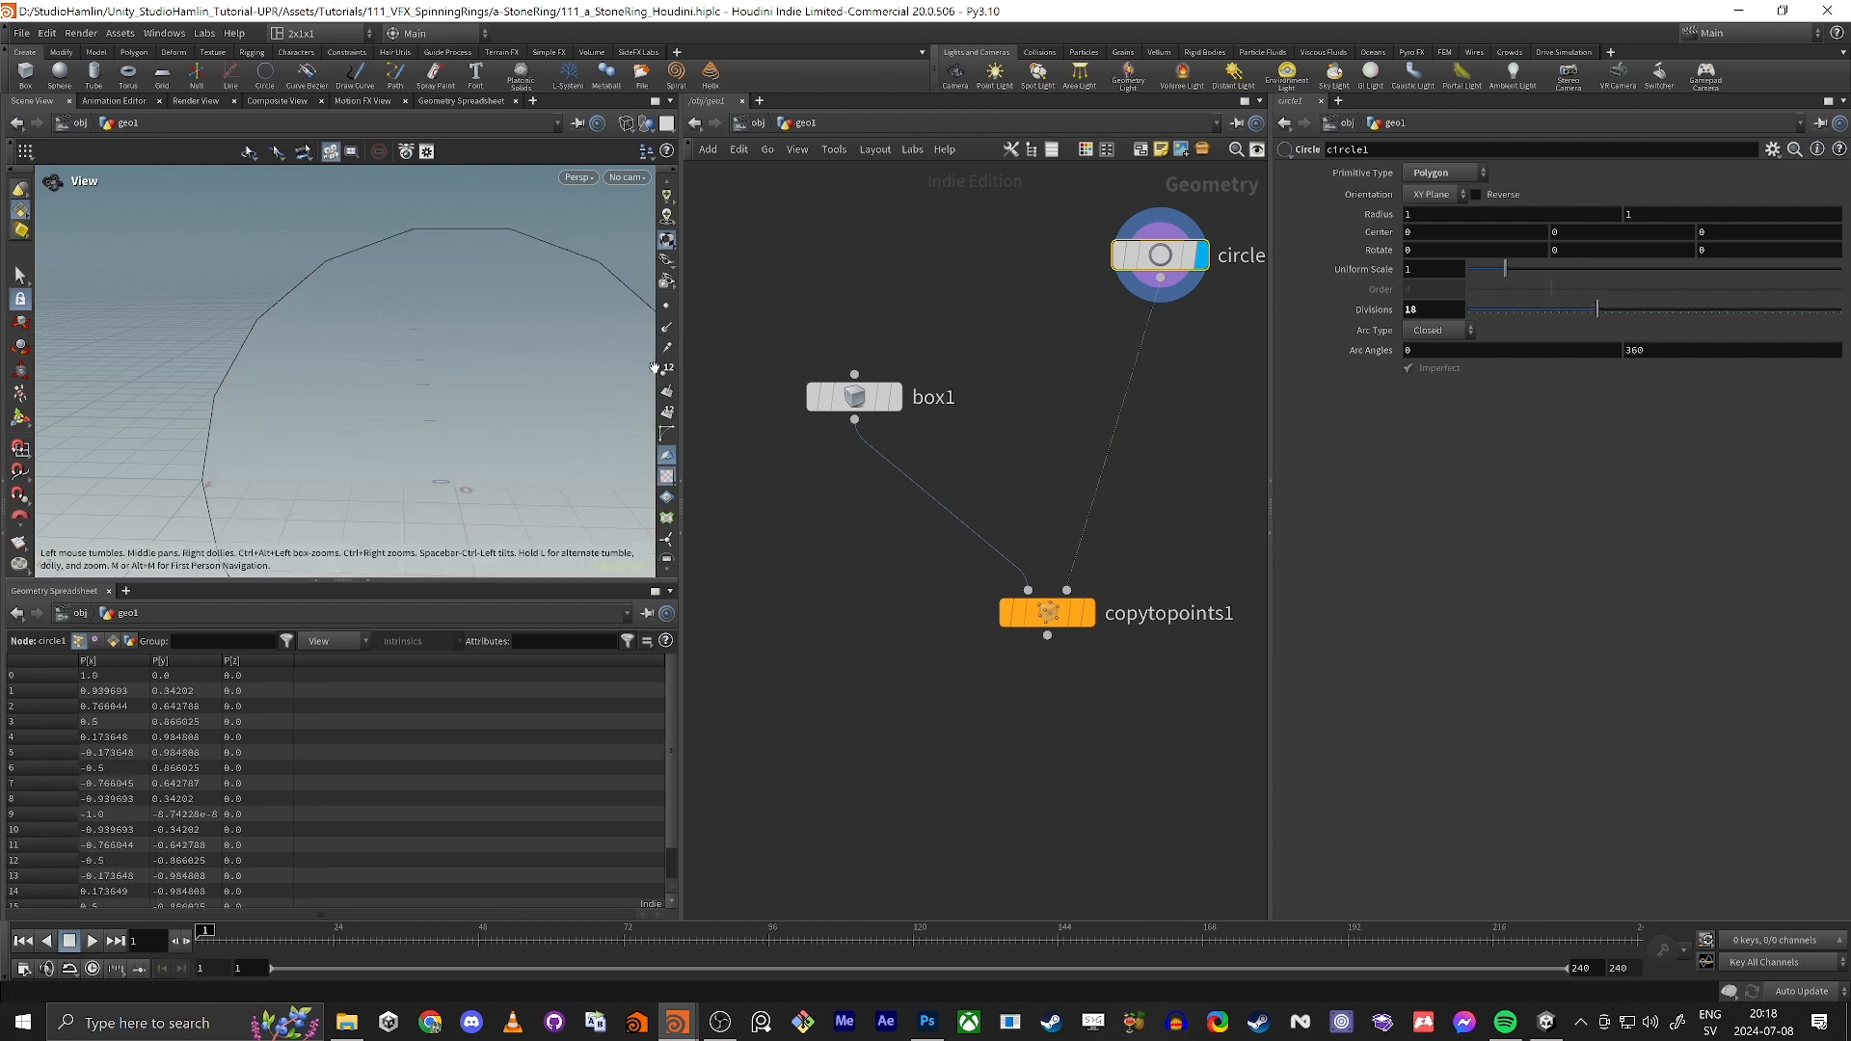
Step: Turn on point display in the viewport and examine the circle's points from several angles
click(667, 307)
scroll(364, 339, down, 3)
middle_drag(364, 338, 352, 261)
drag(352, 261, 367, 330)
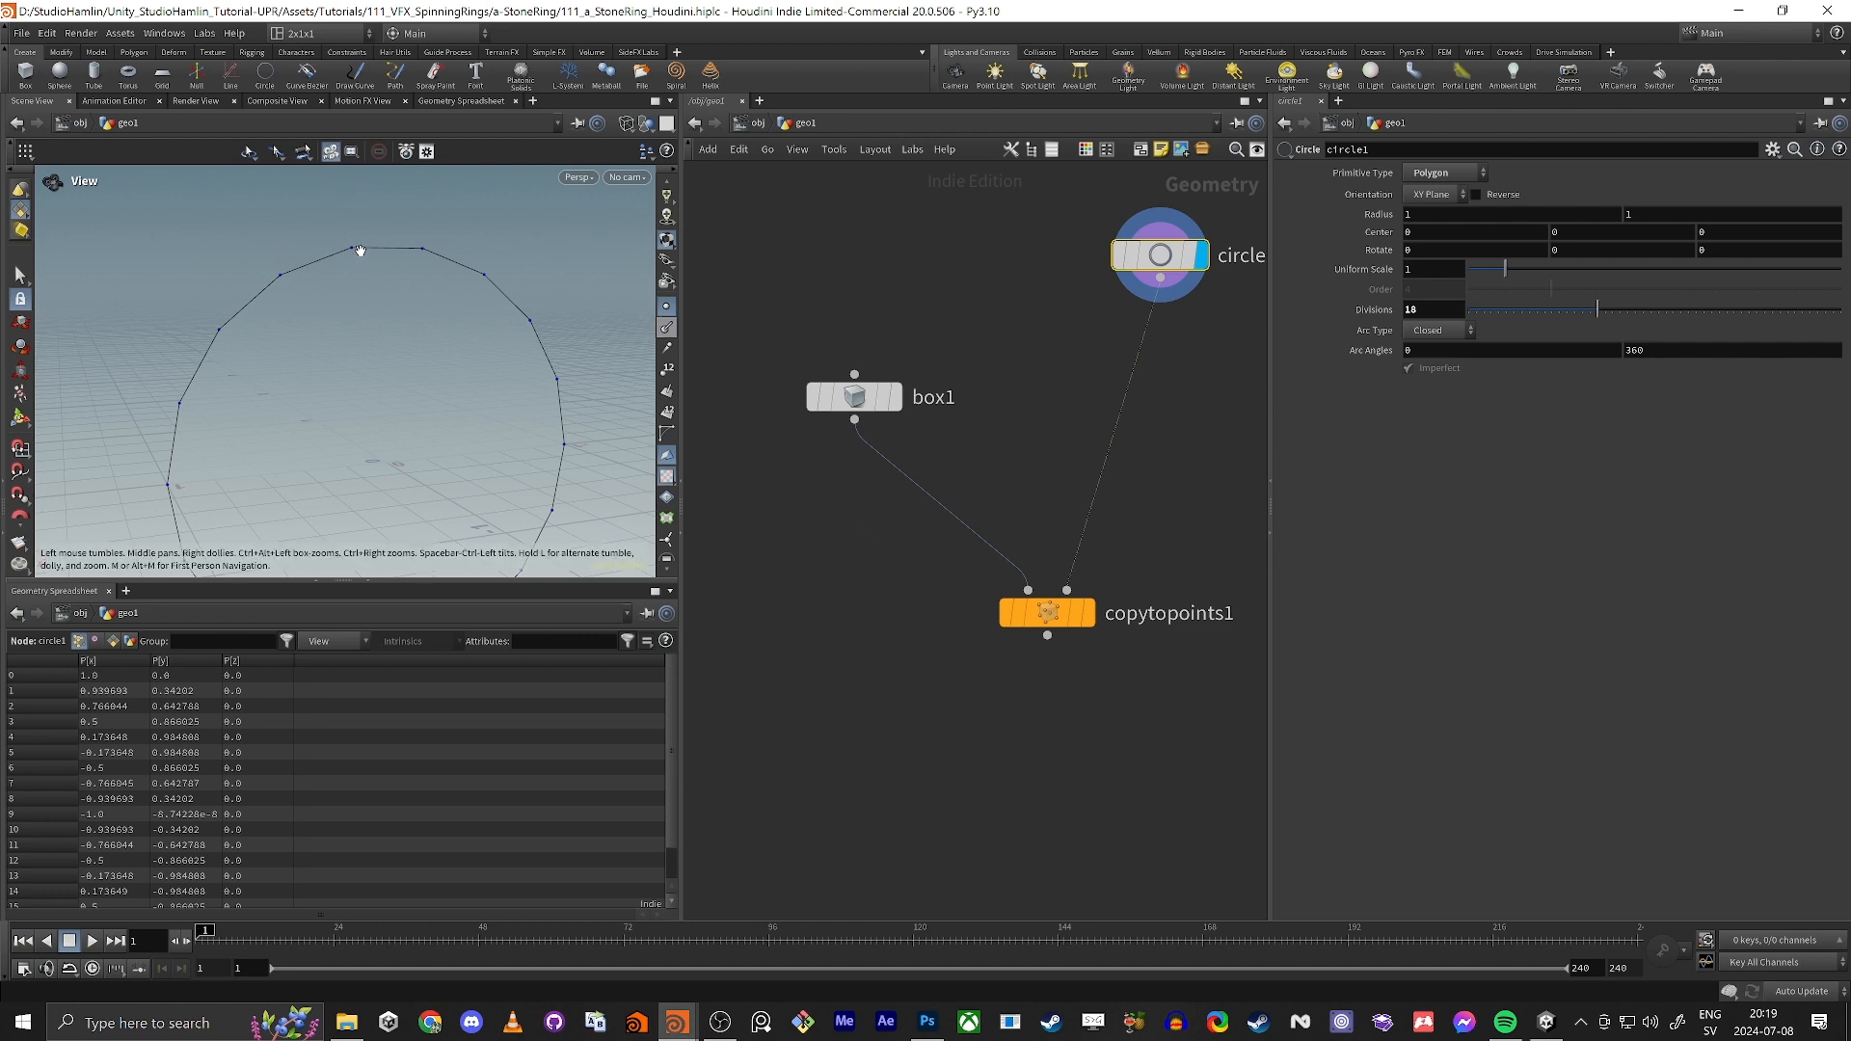
drag(337, 288, 432, 296)
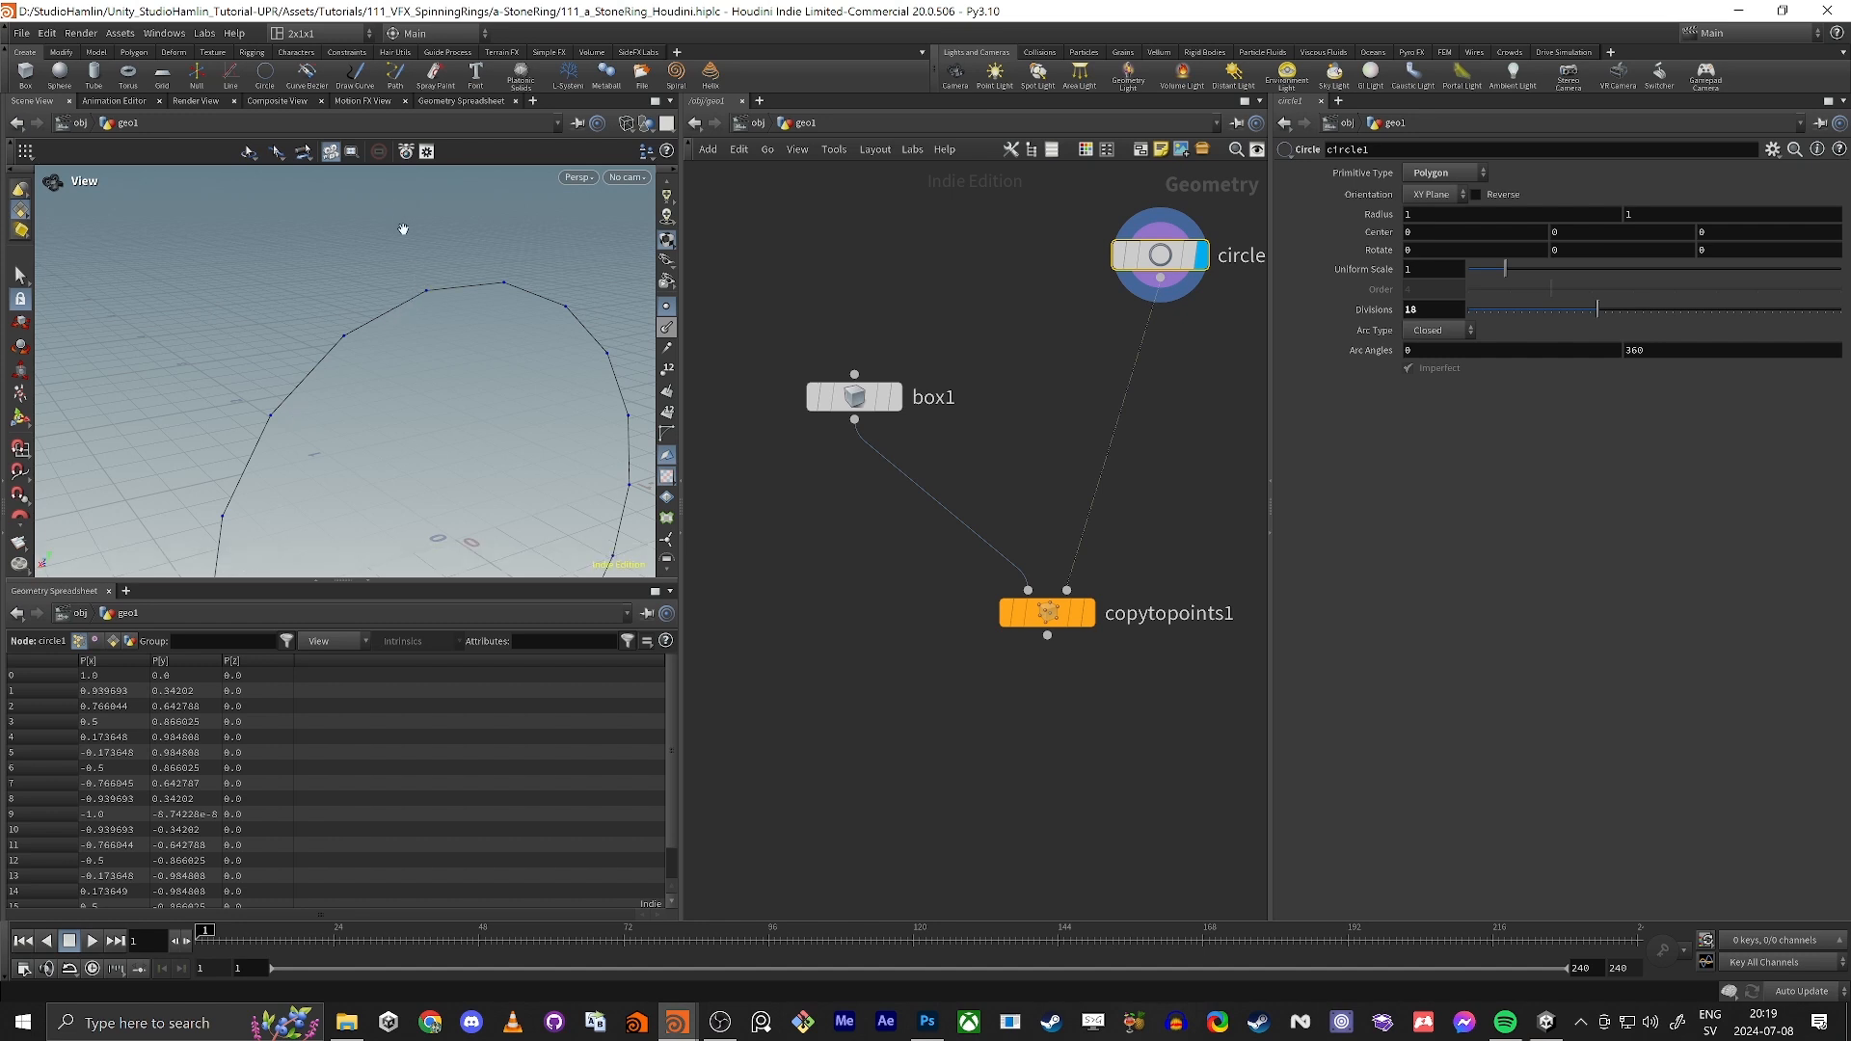
mouse_move(415, 306)
mouse_down()
mouse_move(488, 327)
mouse_move(400, 294)
mouse_up()
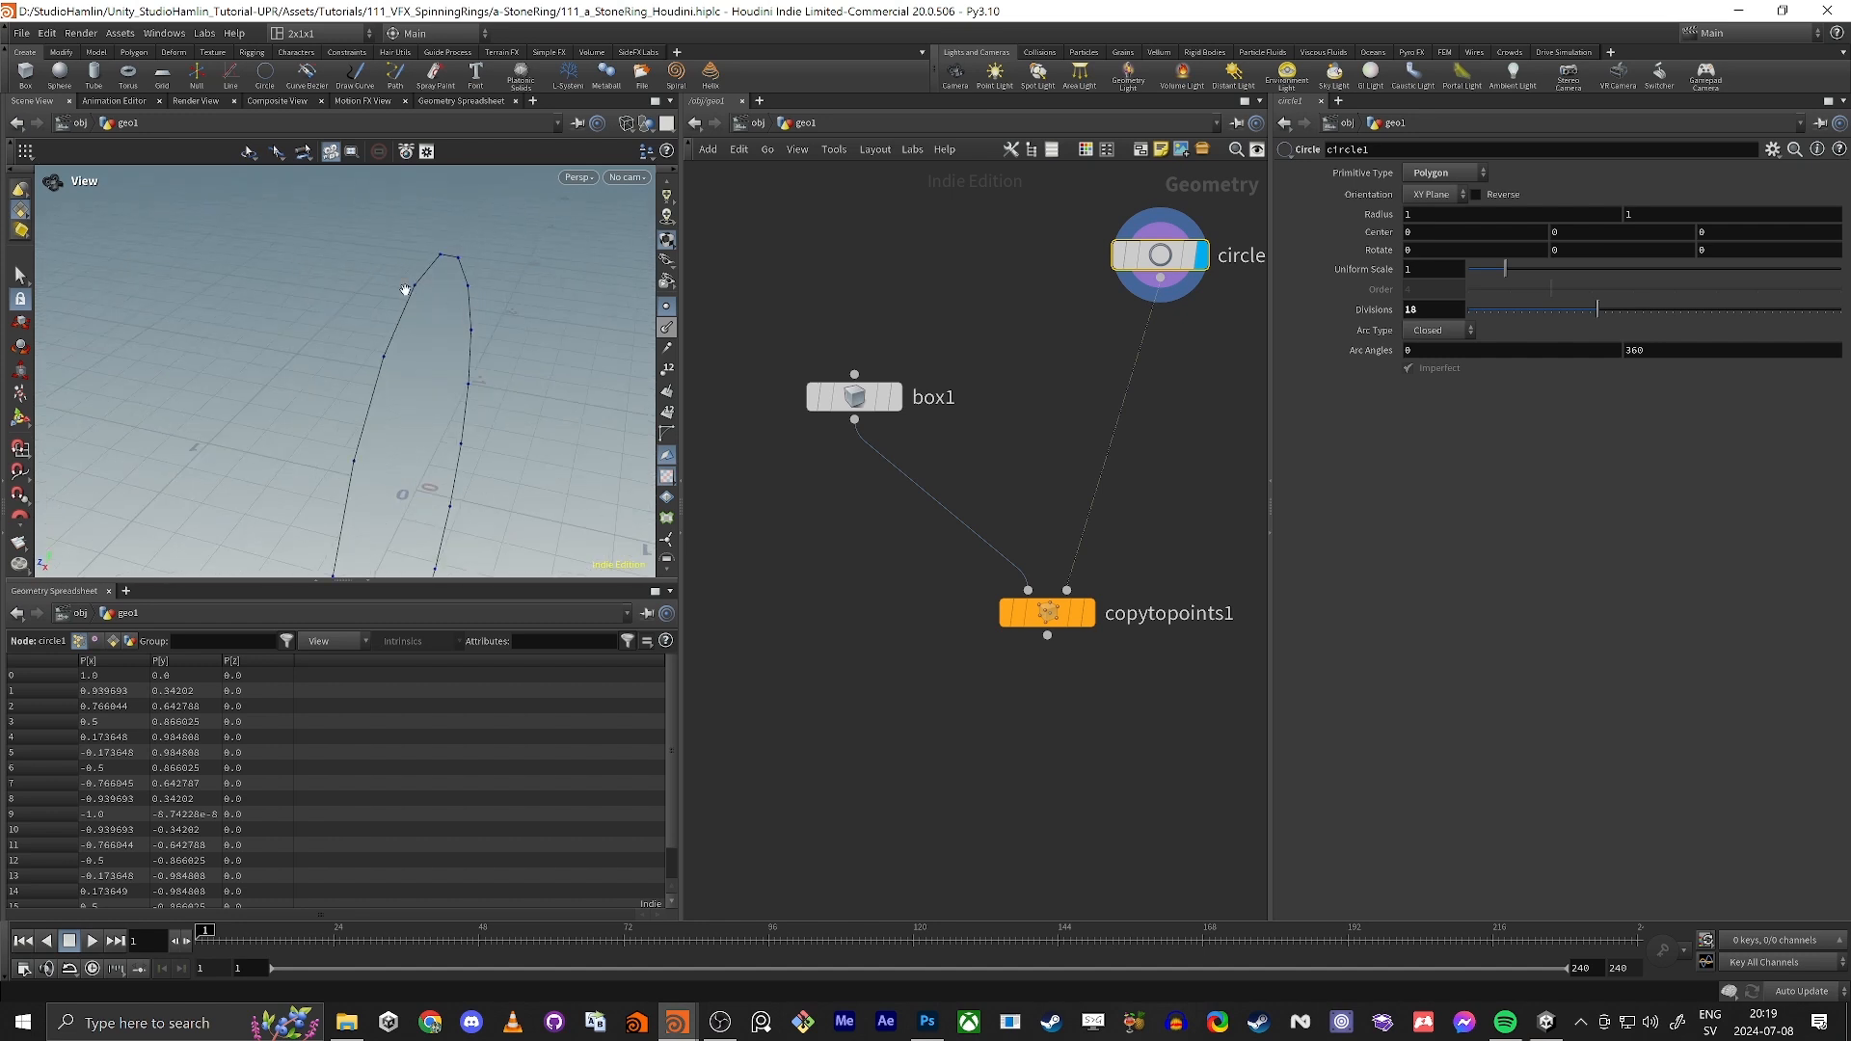
Step: Switch to Unity to look at the scene's axis directions, and return to the Houdini stone ring project
key(alt+Tab)
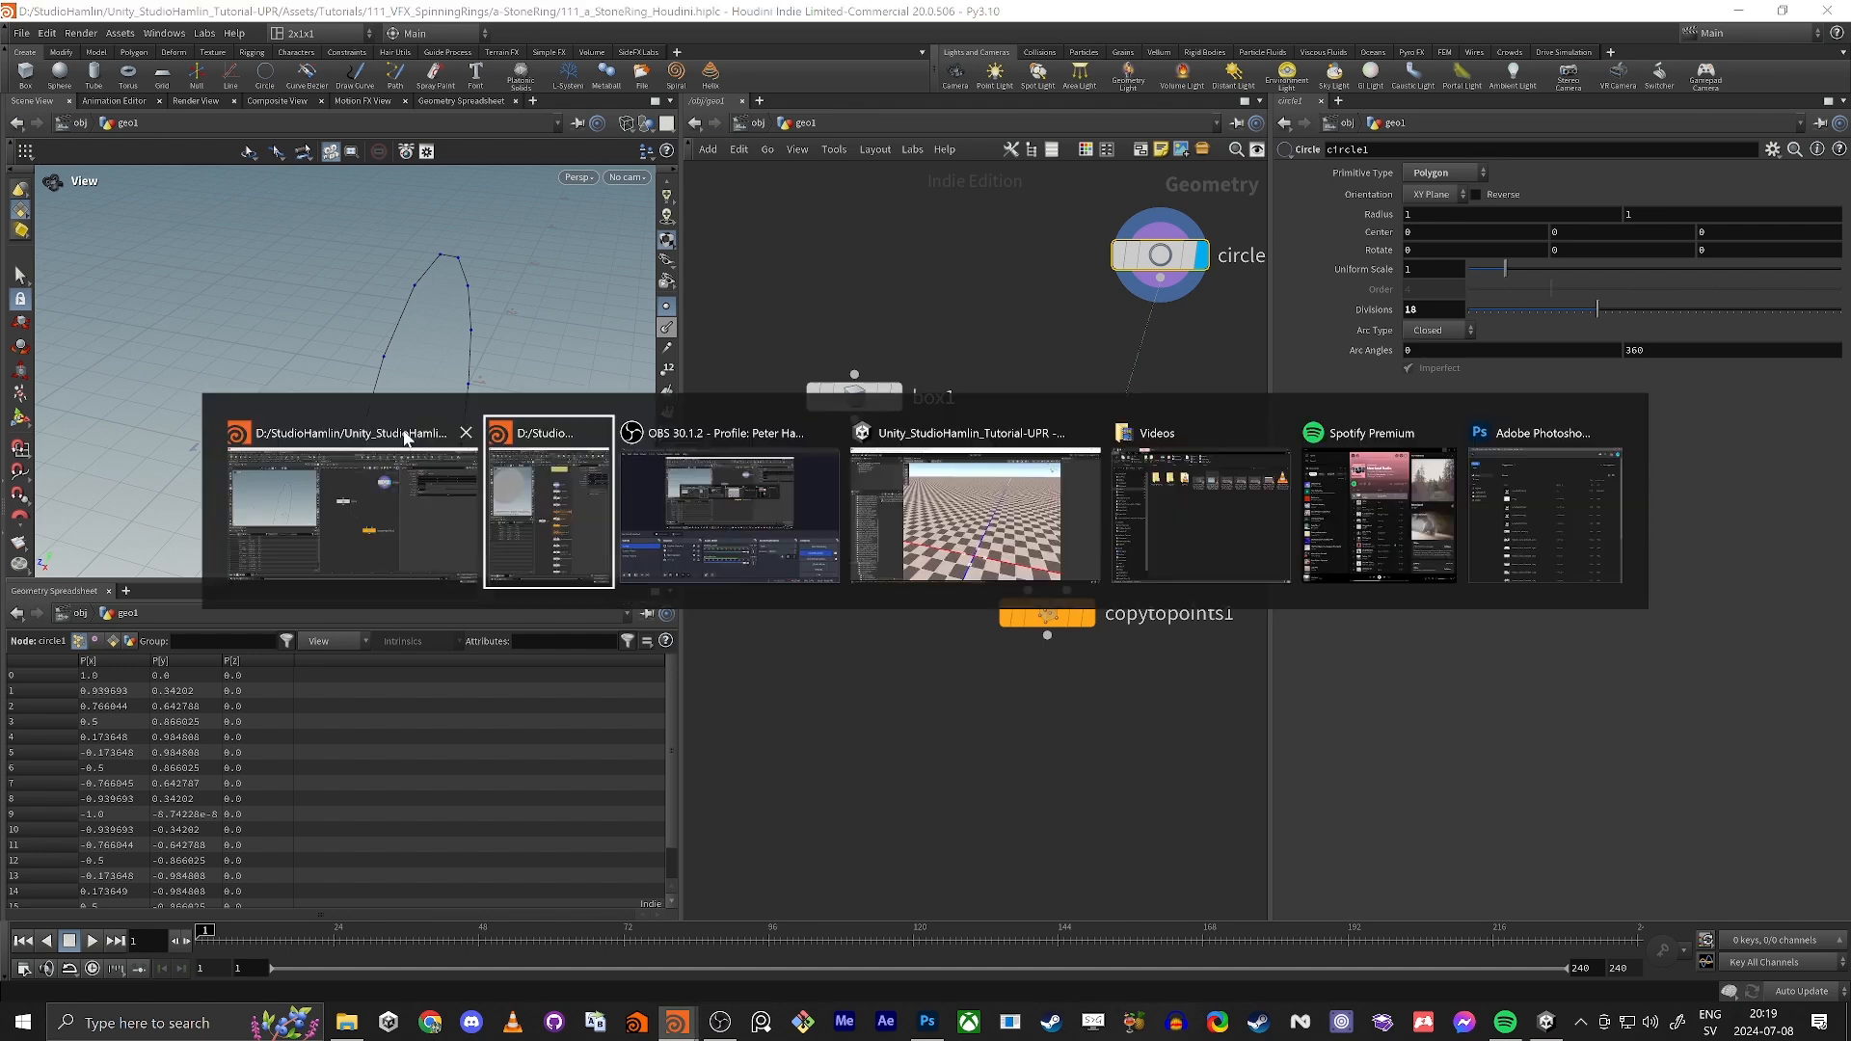
key(alt+Tab)
key(alt+Tab)
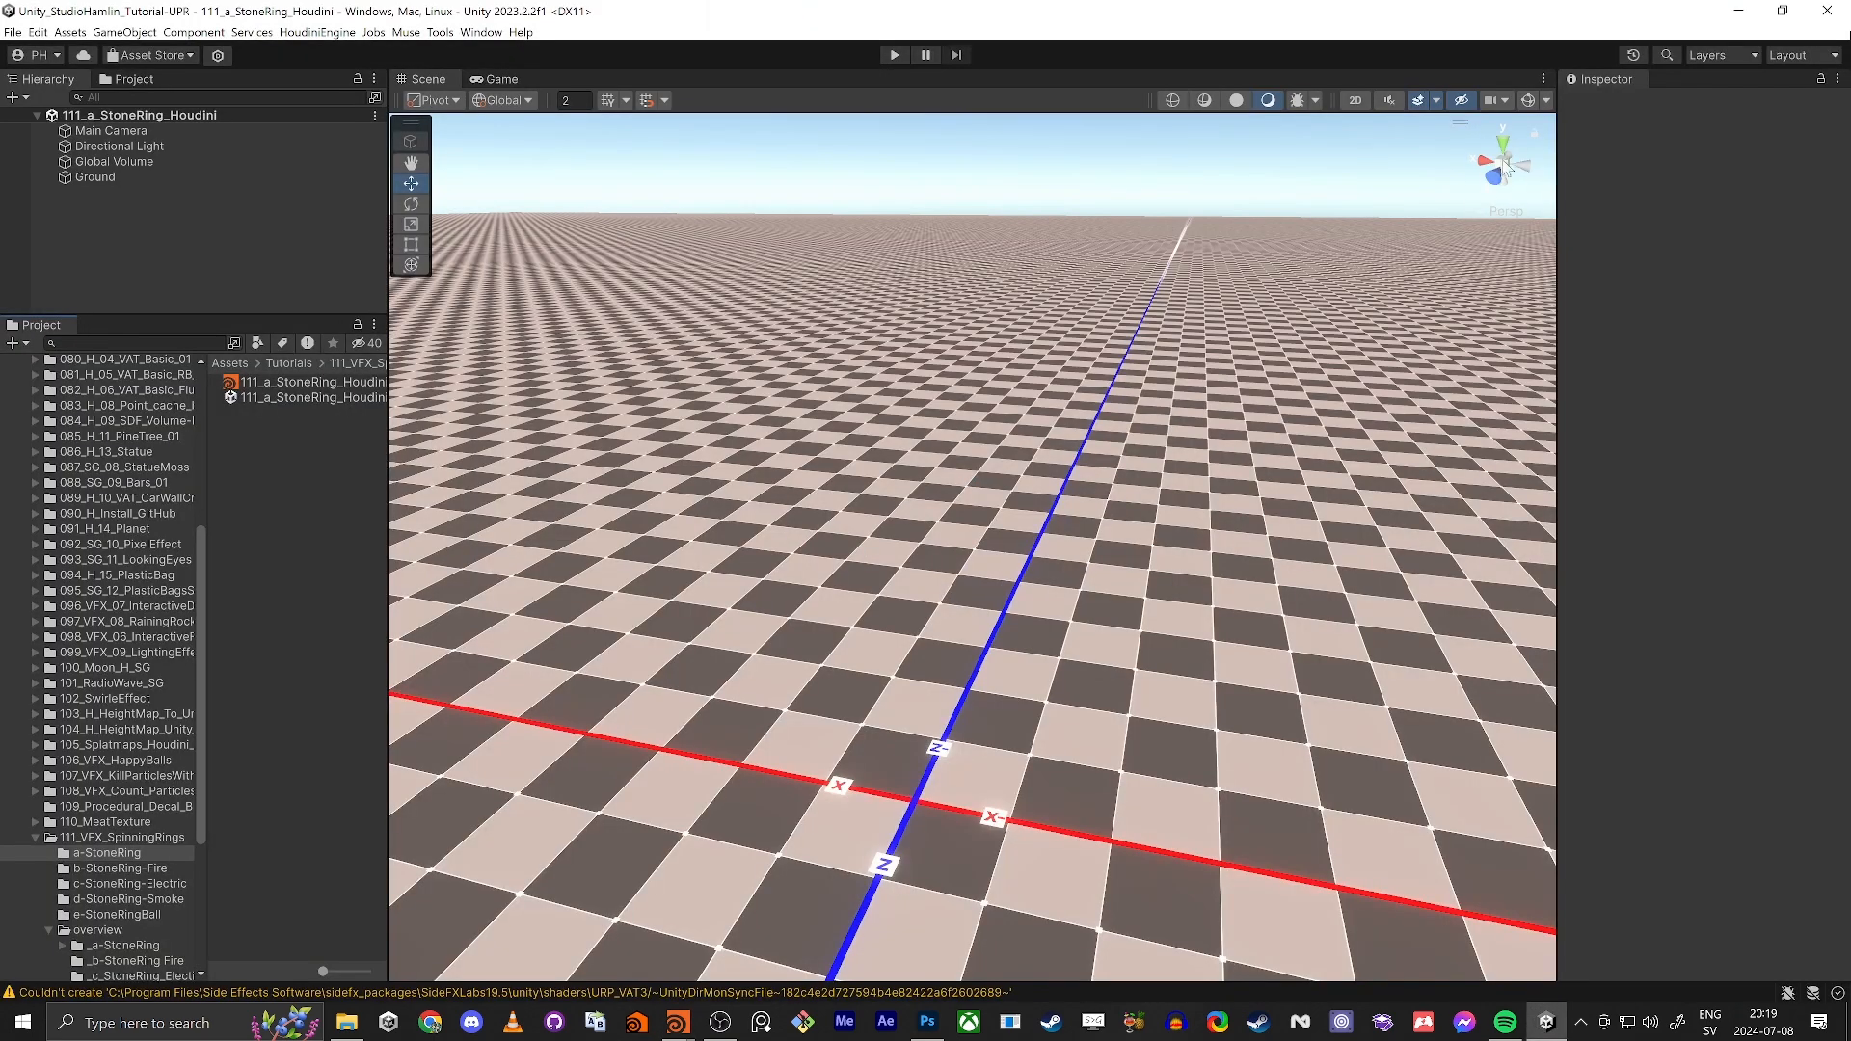
alt+drag(1453, 188, 1394, 199)
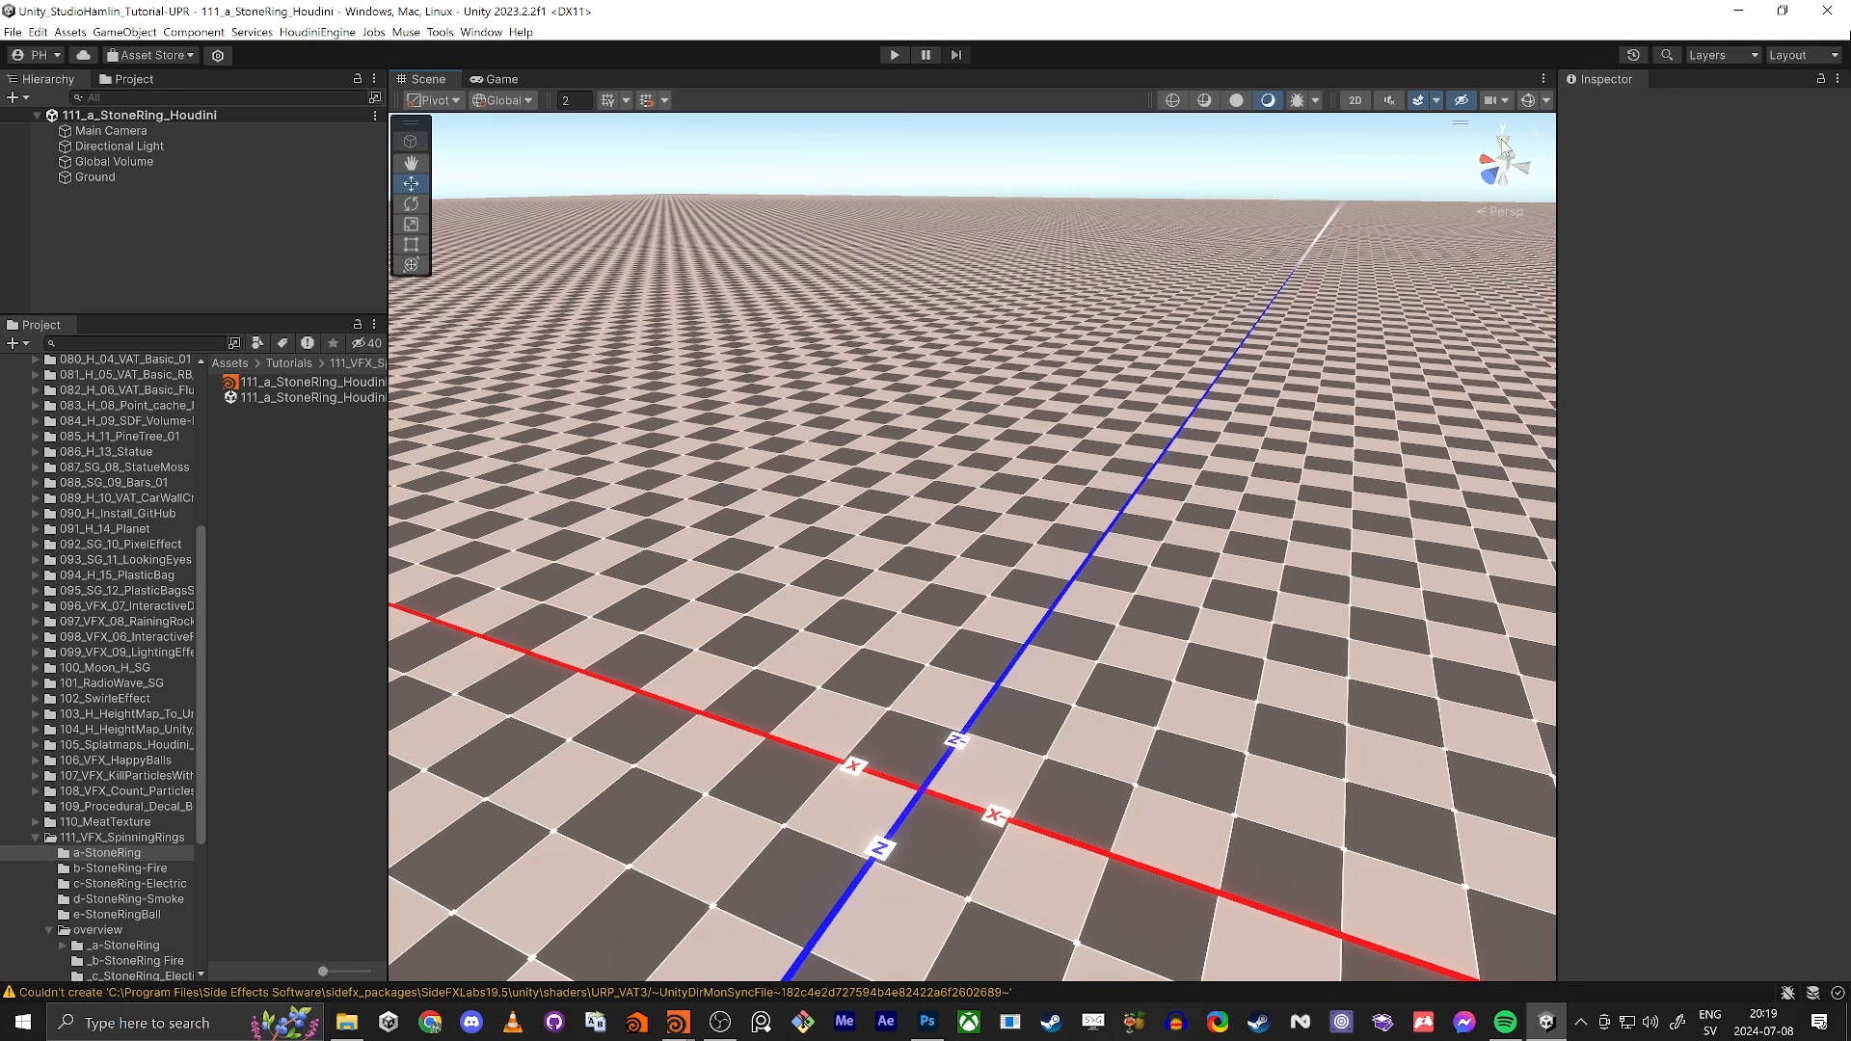
key(alt+Tab)
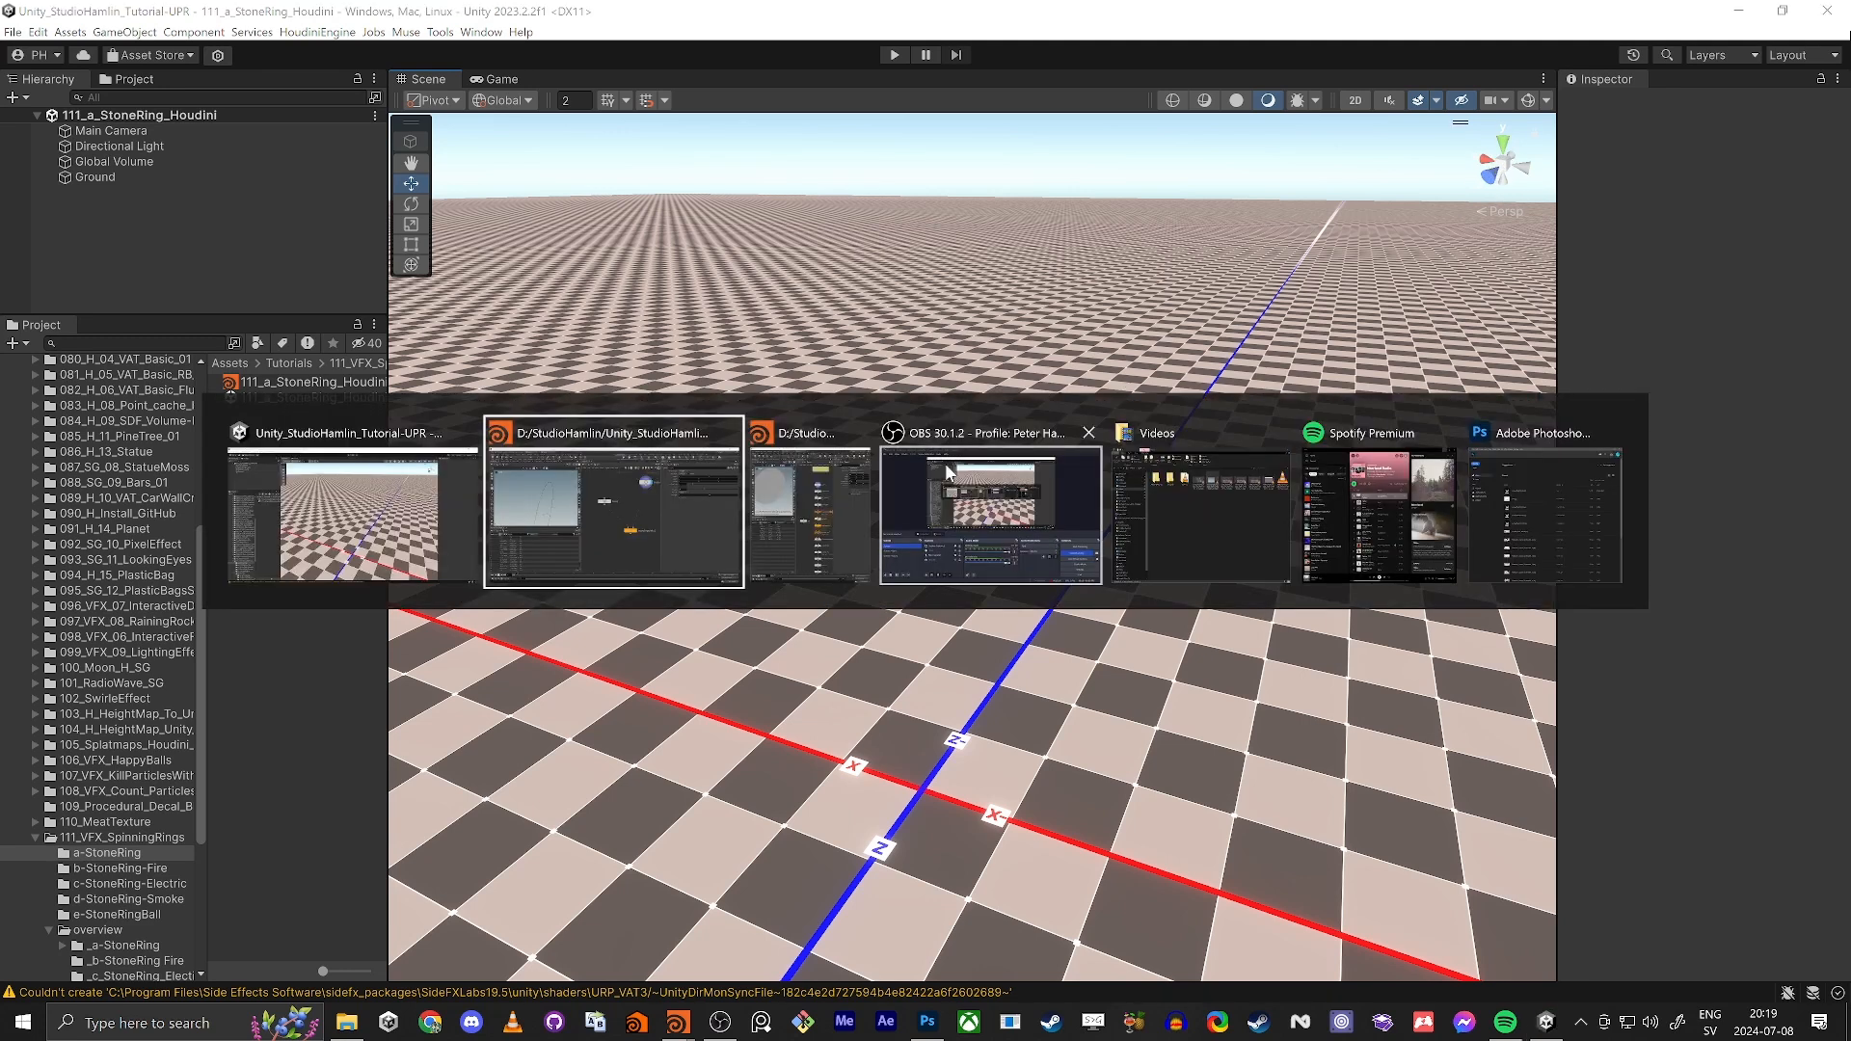
click(534, 558)
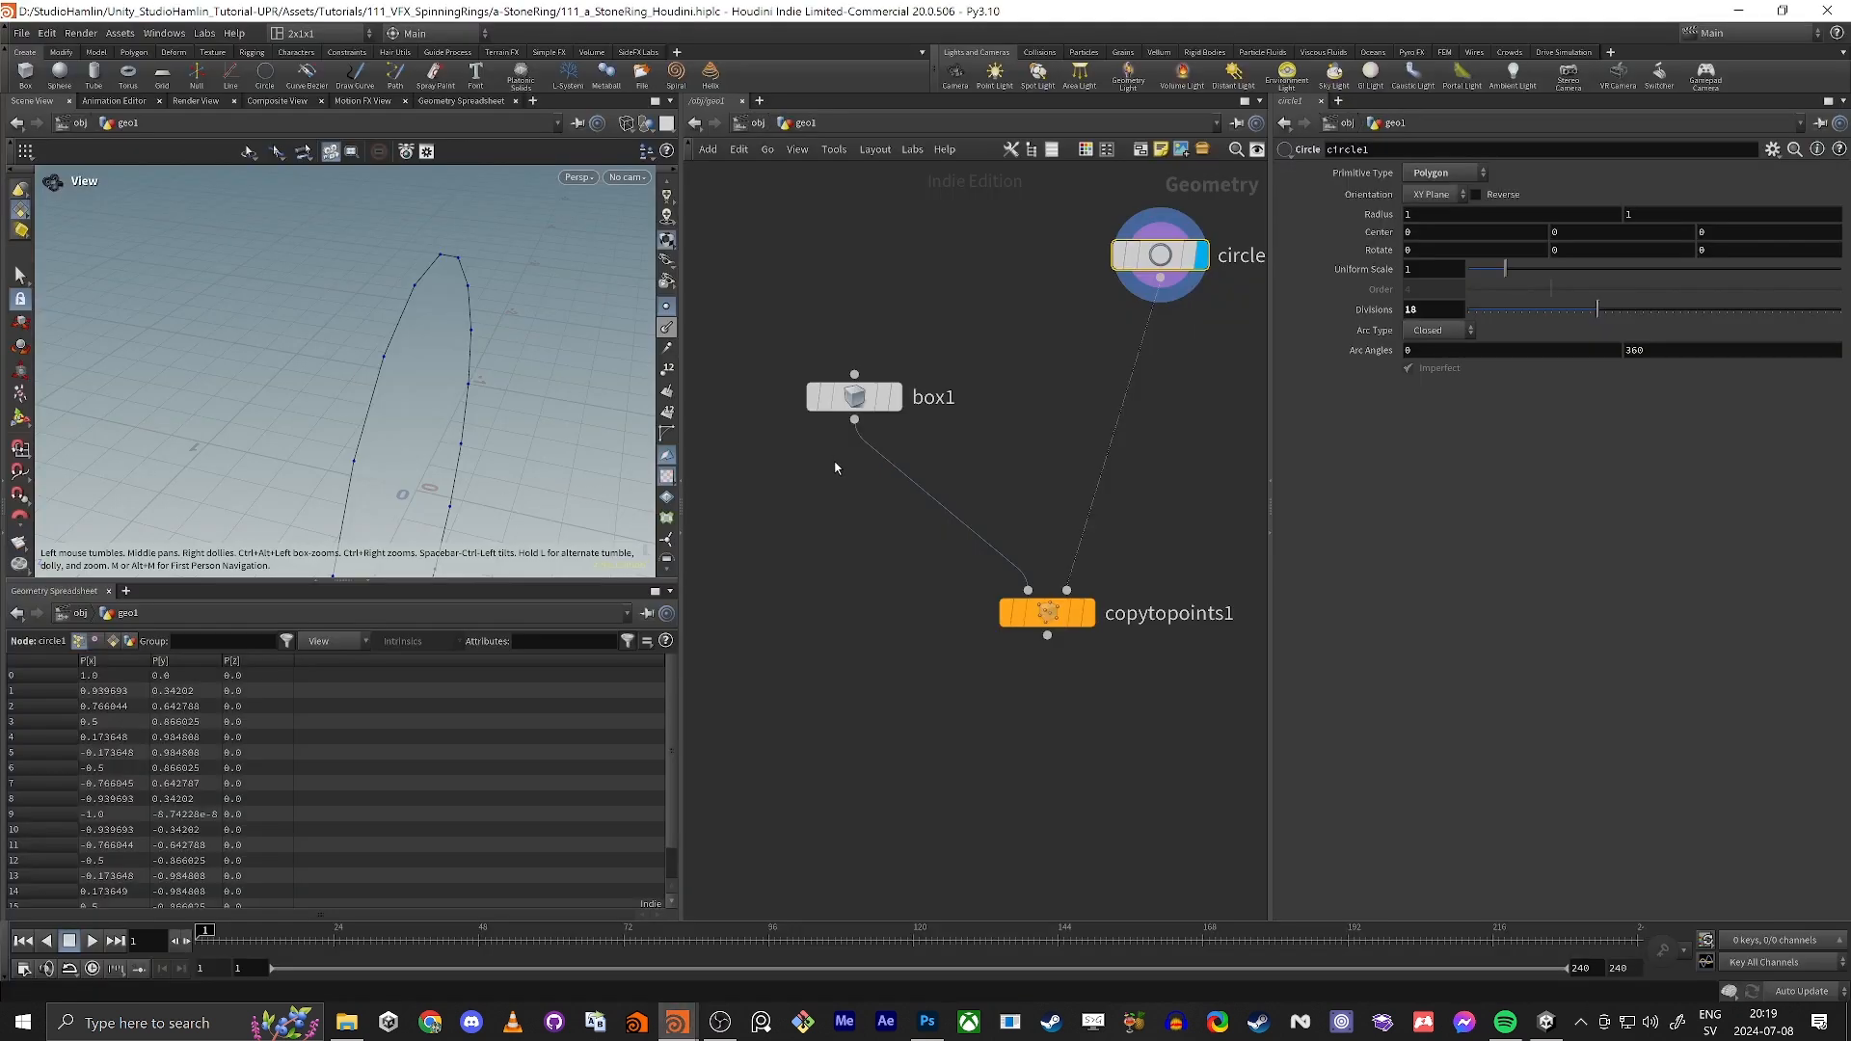
Step: Spread out the circle, box and Copy to Points nodes to make room below the circle
middle_drag(845, 487, 836, 512)
drag(1038, 639, 1034, 731)
drag(845, 433, 797, 516)
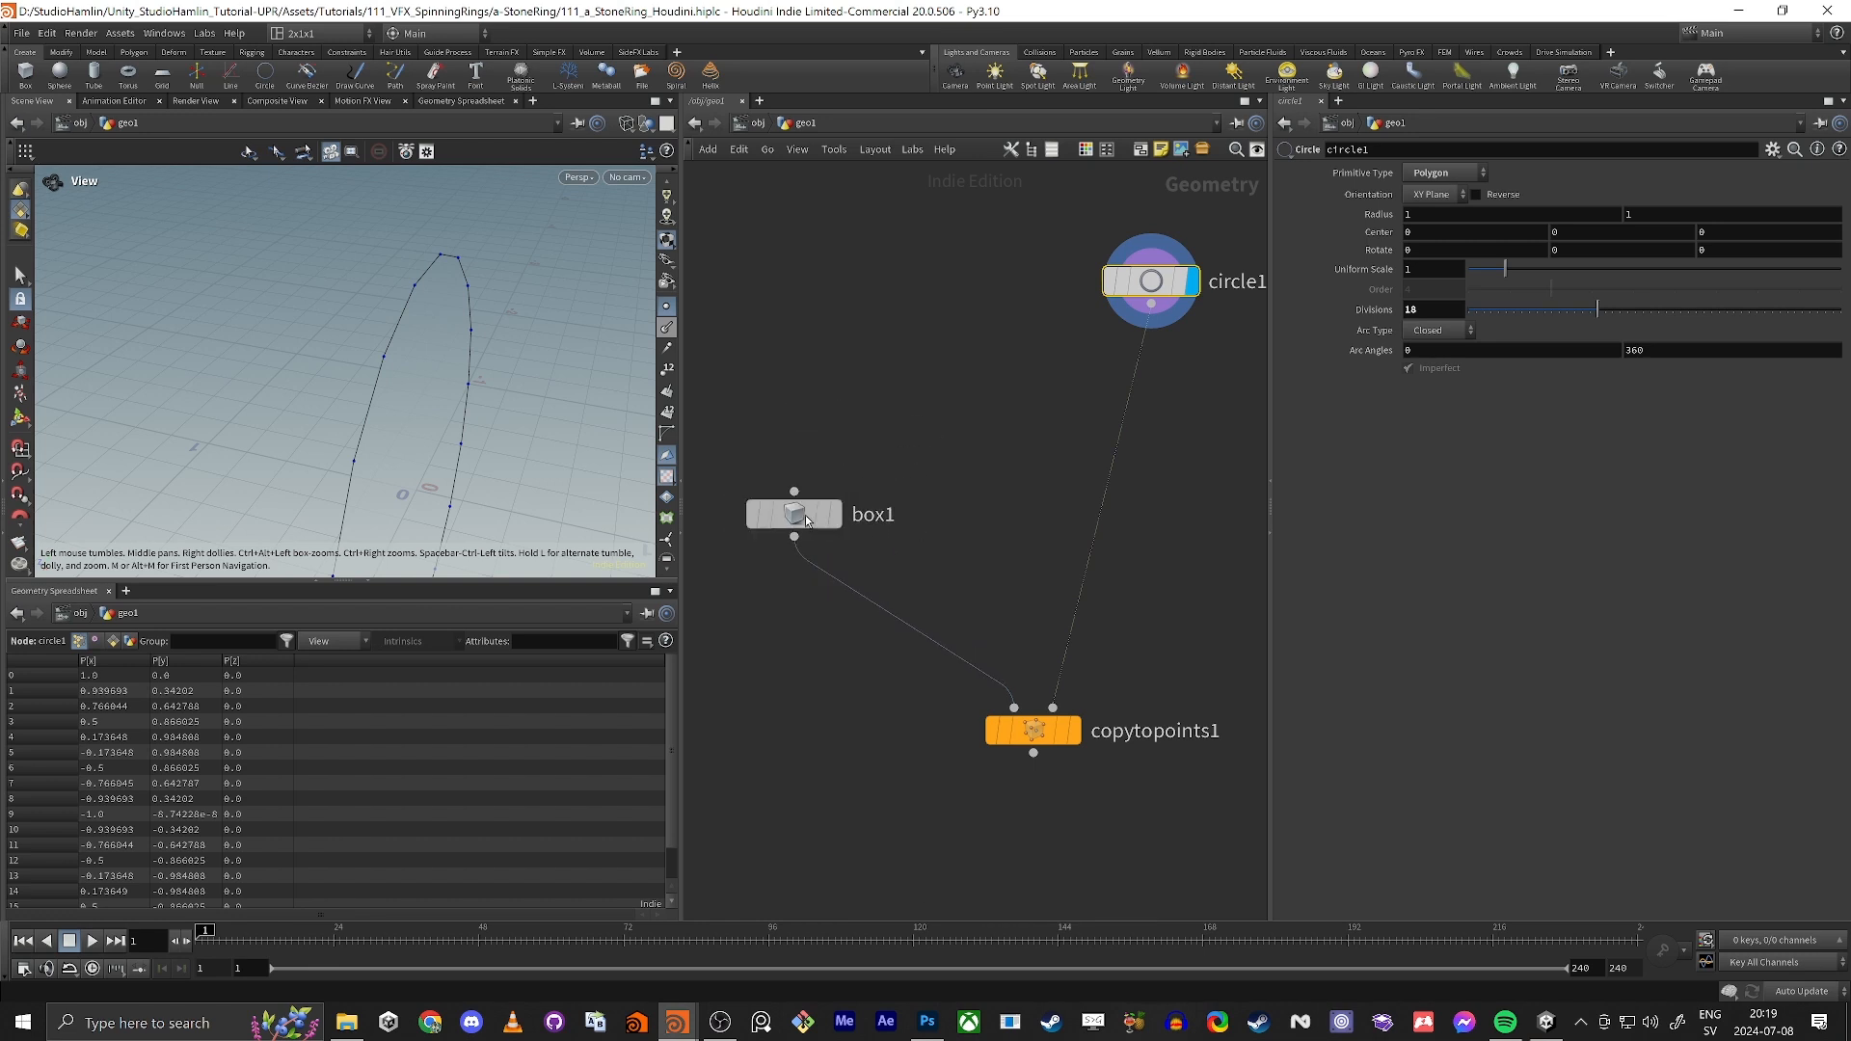
drag(1164, 281, 1101, 259)
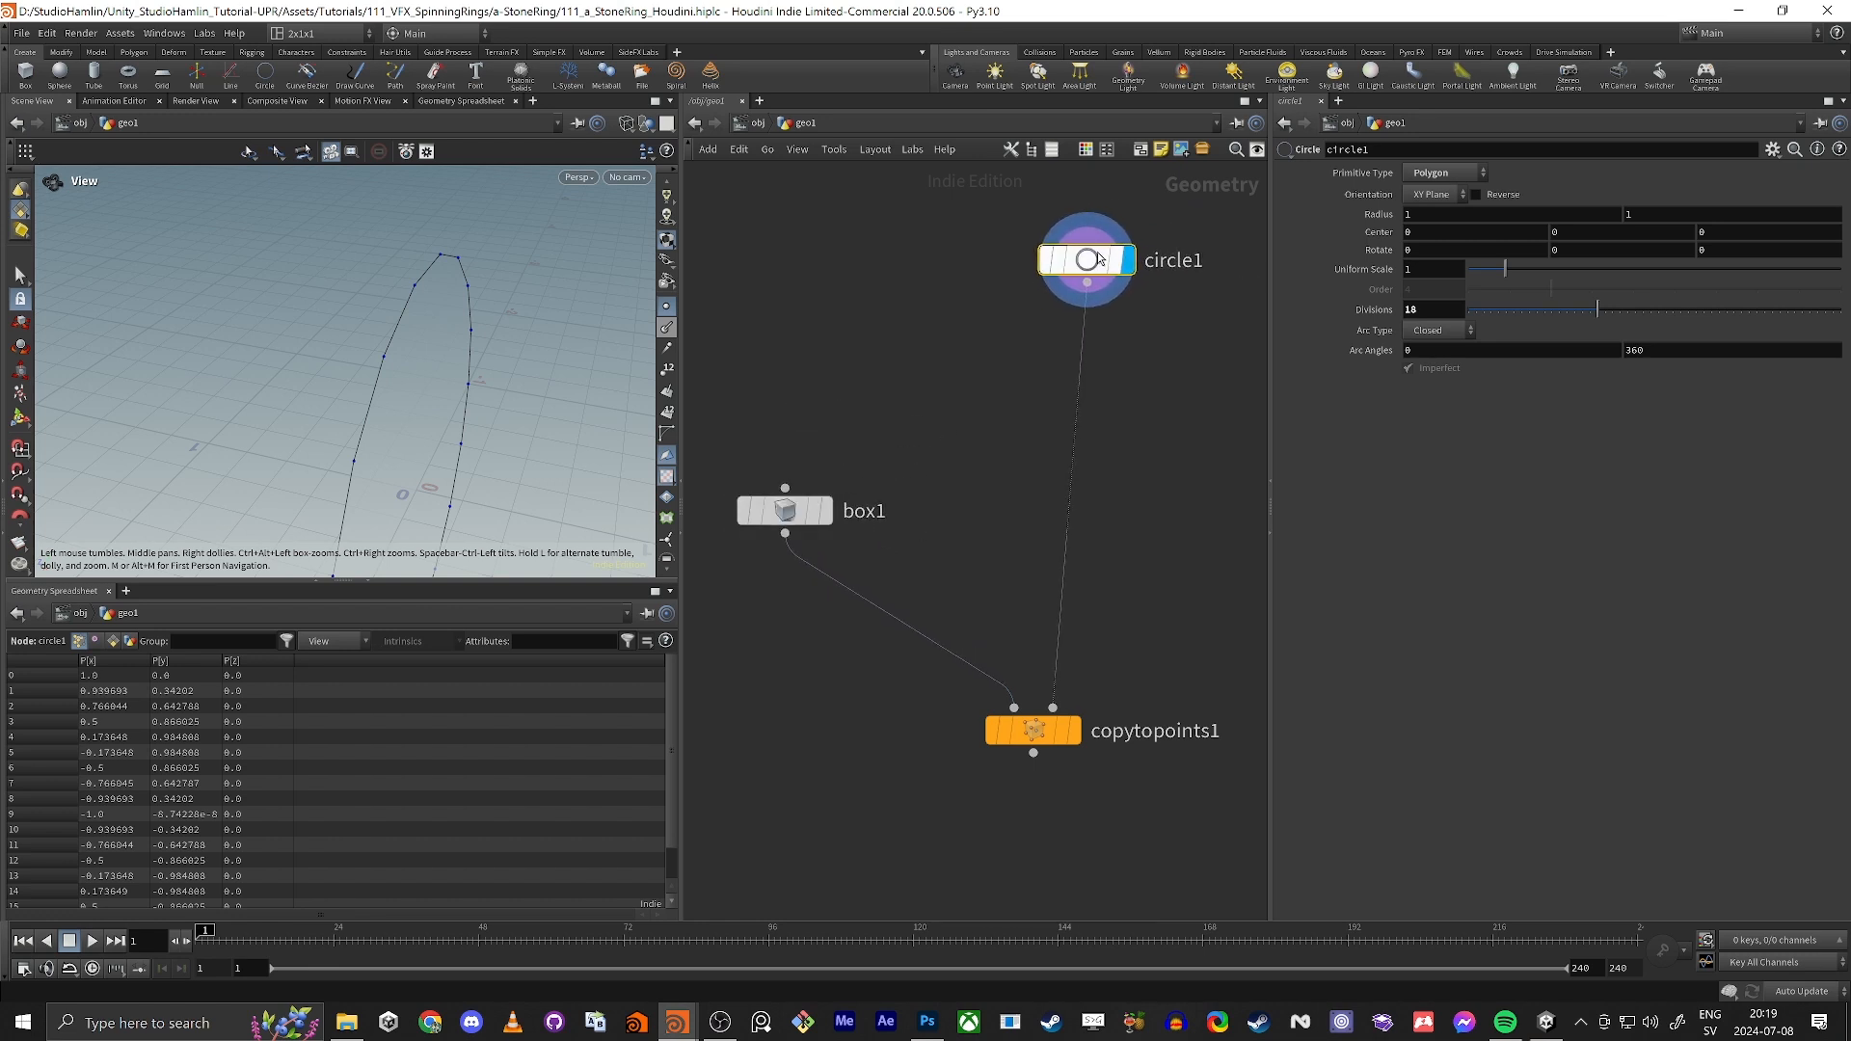
Step: Insert a PolyFrame node on the wire between the circle and Copy to Points, and display it
key(Tab)
text(polyfr)
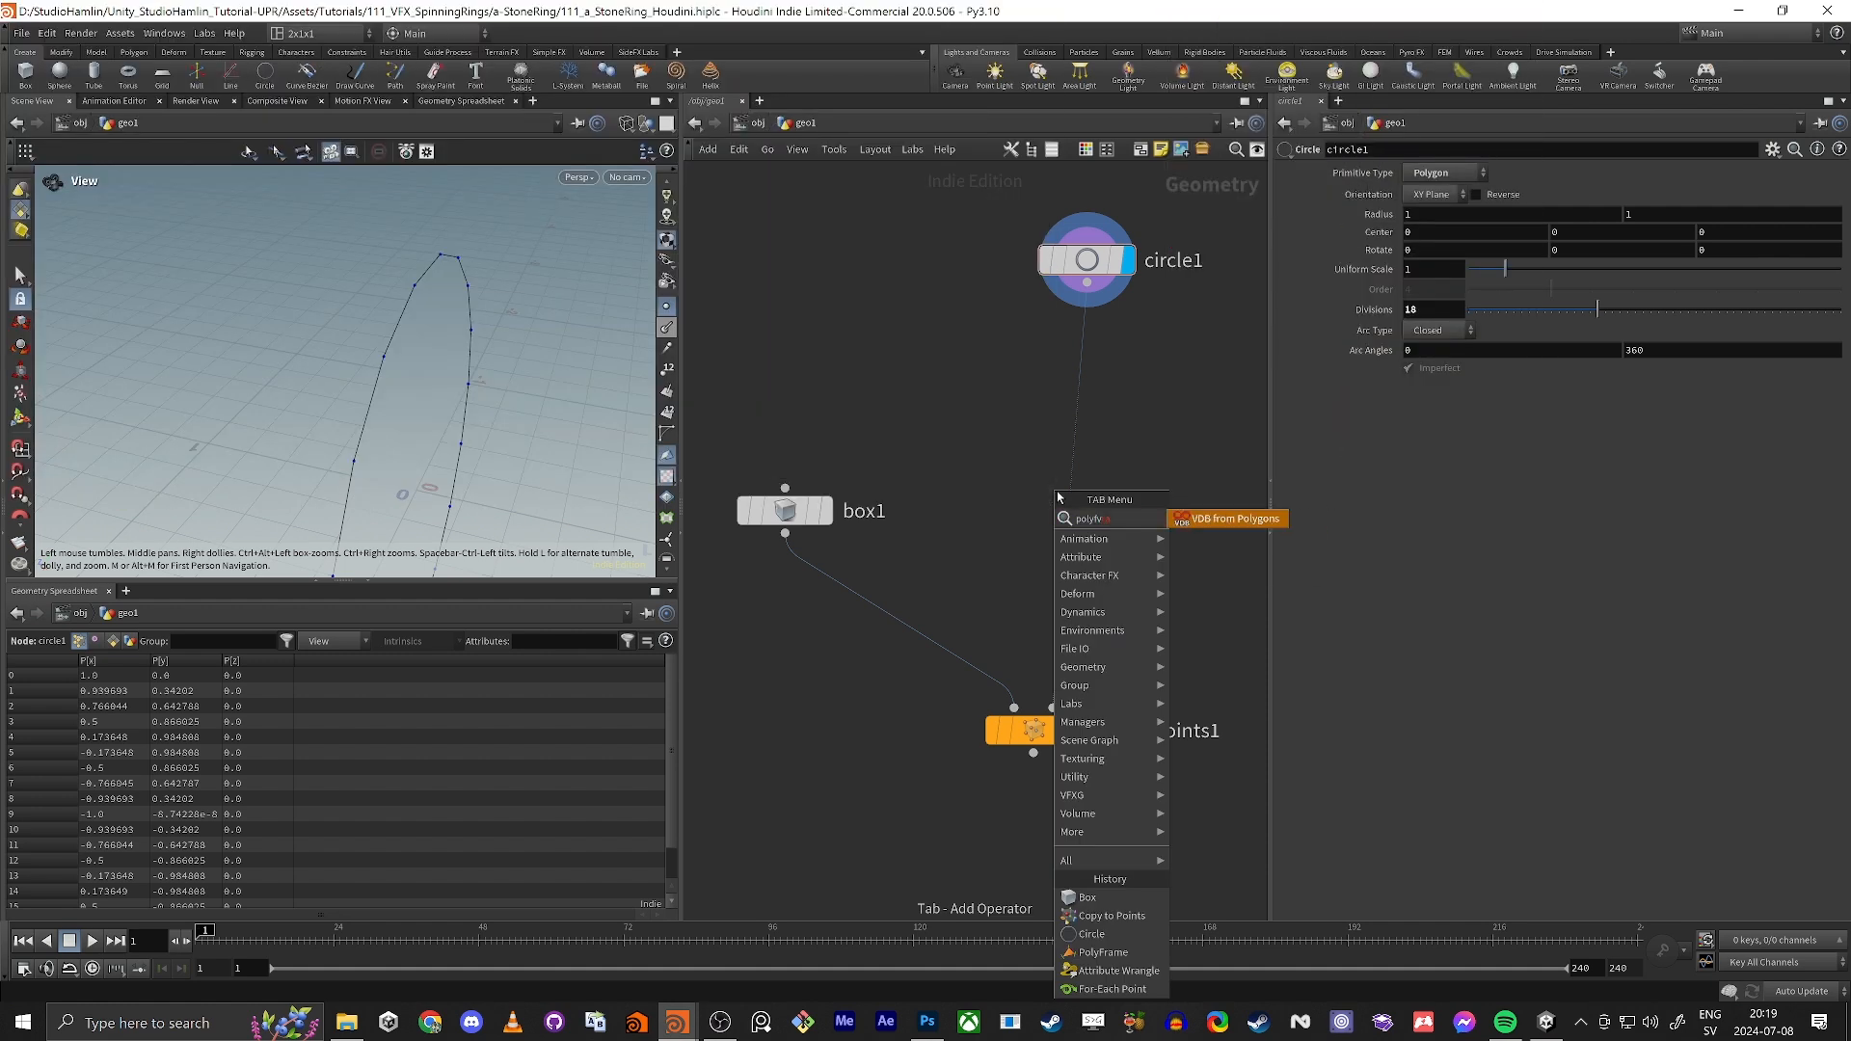
key(BackSpace)
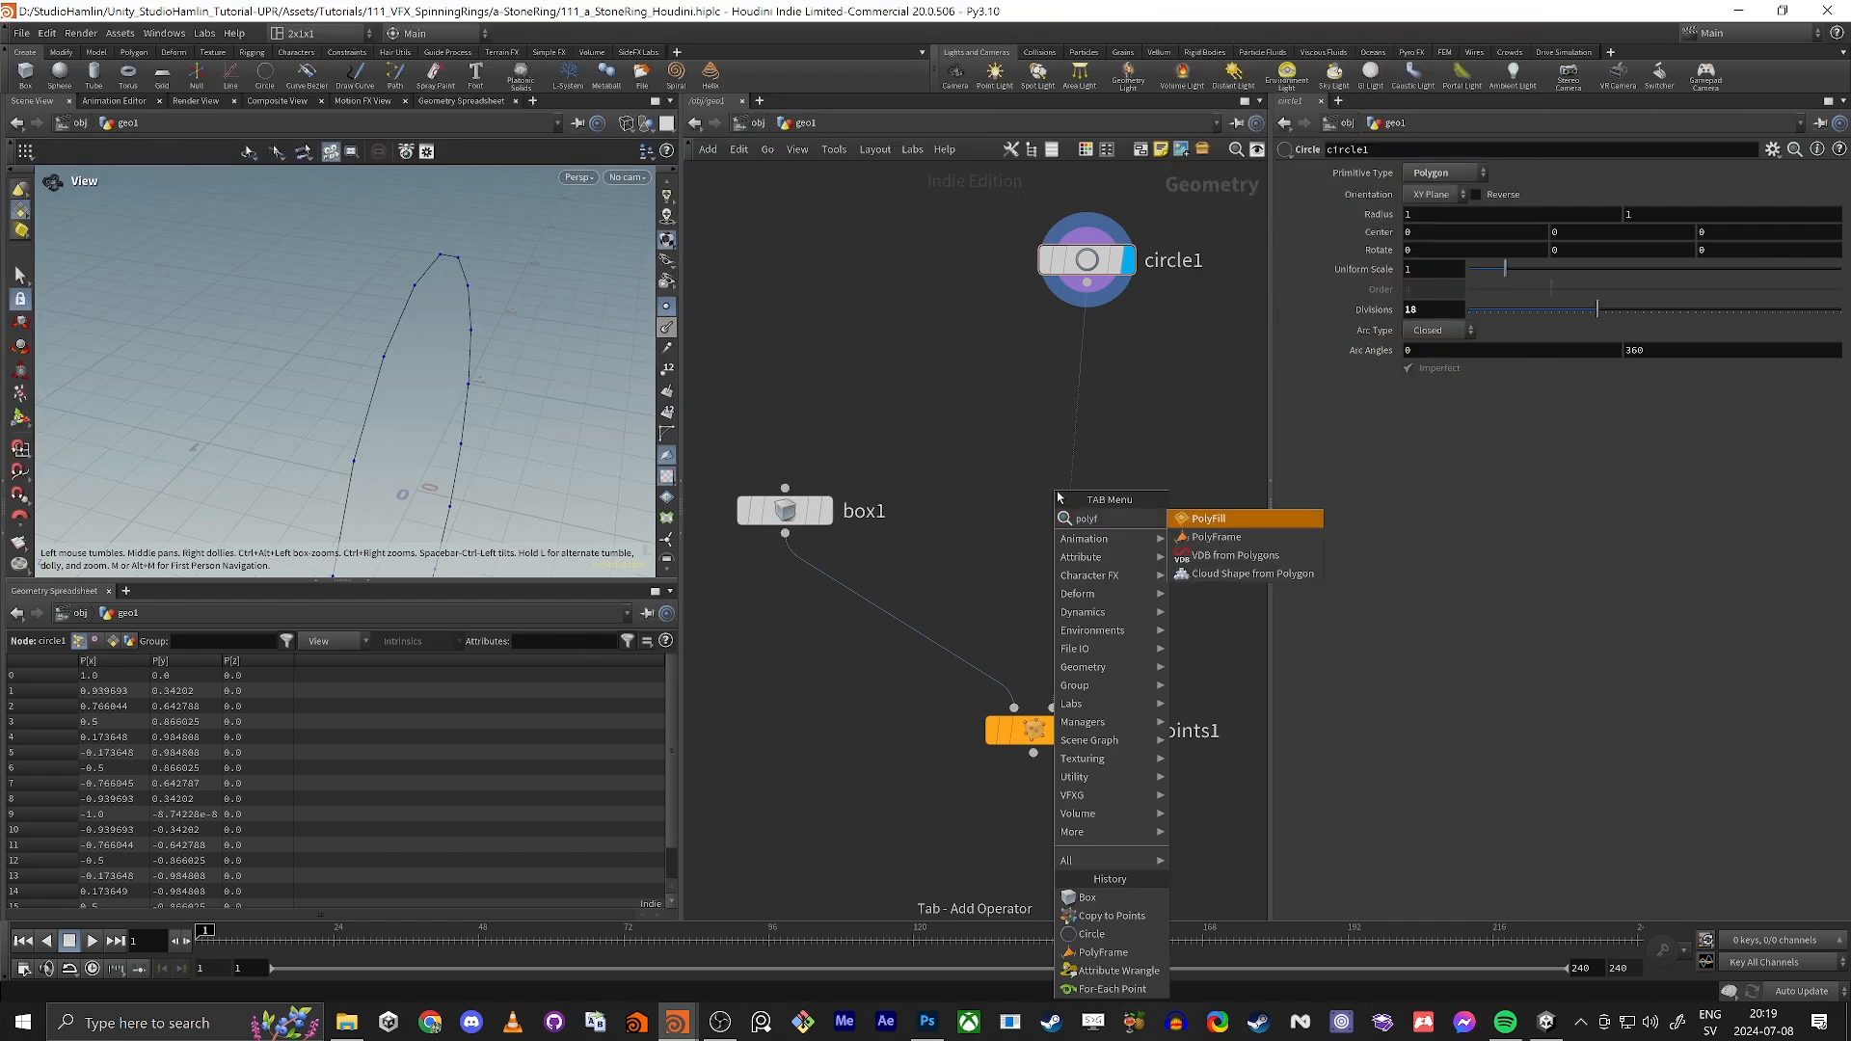
text(ra)
key(Return)
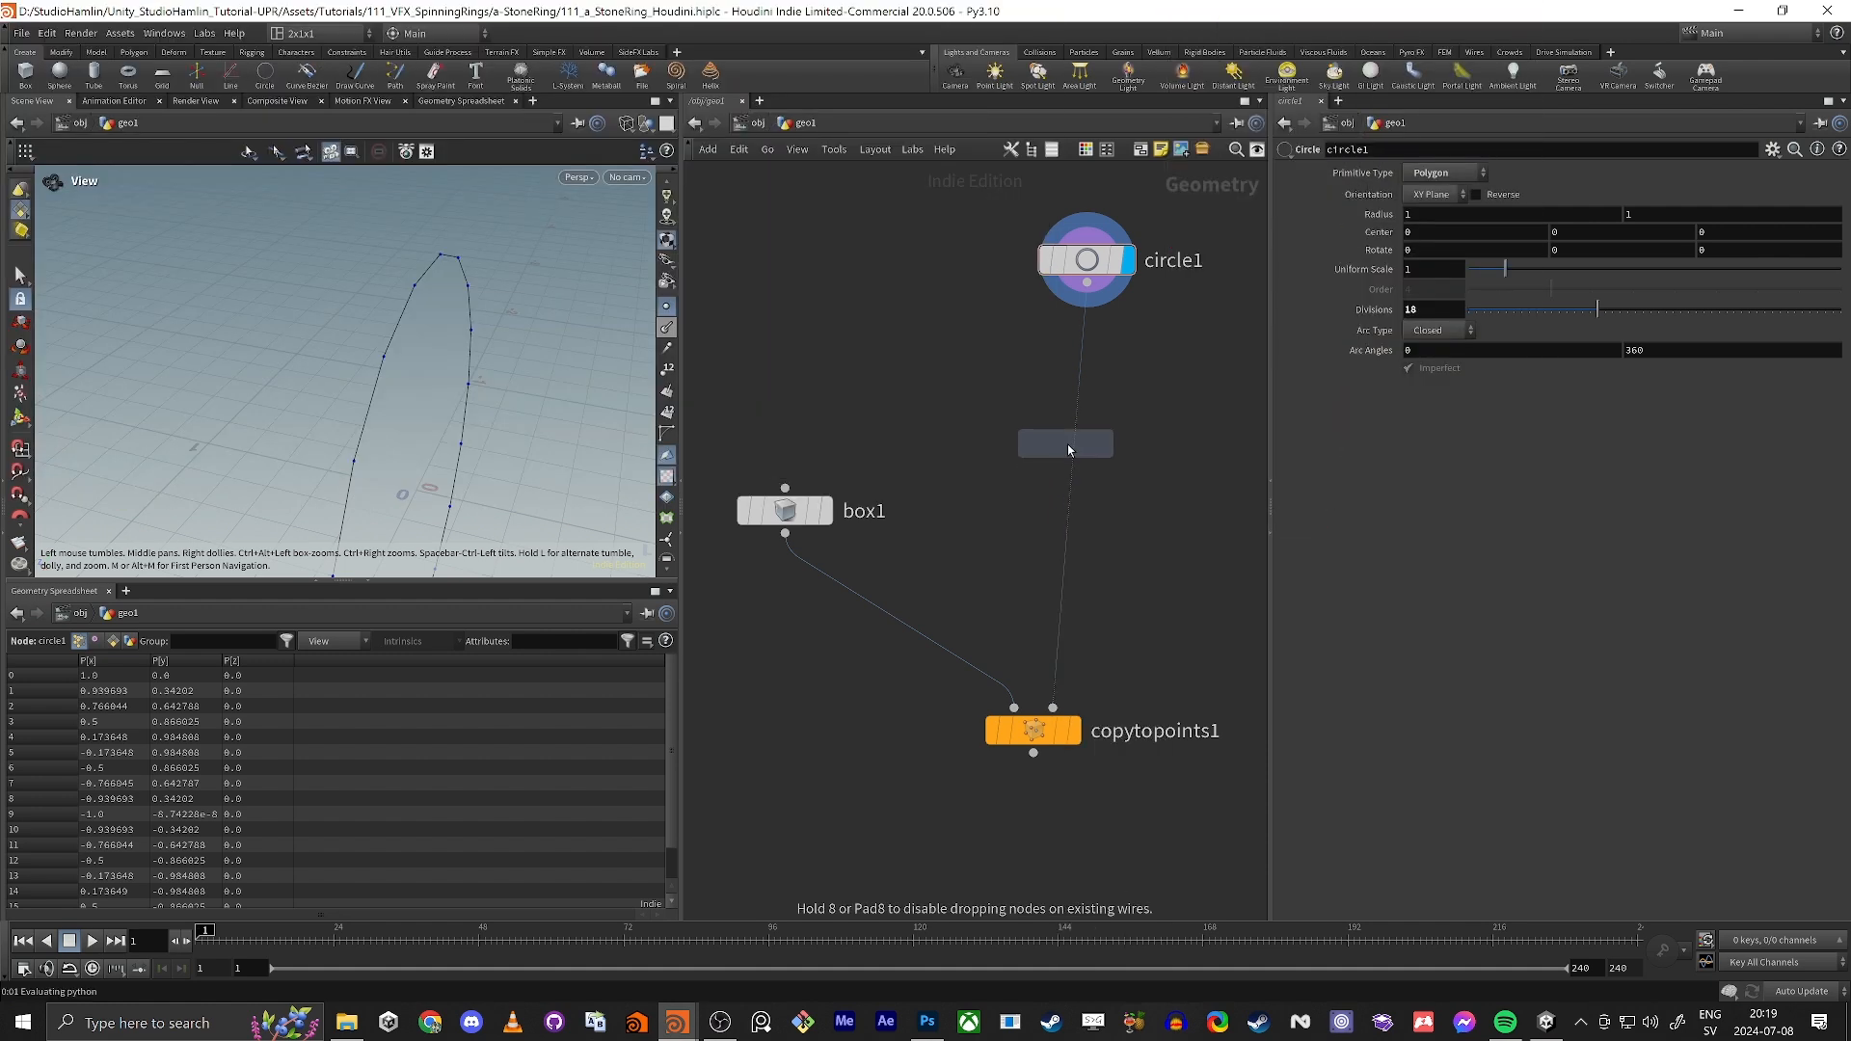
click(1068, 464)
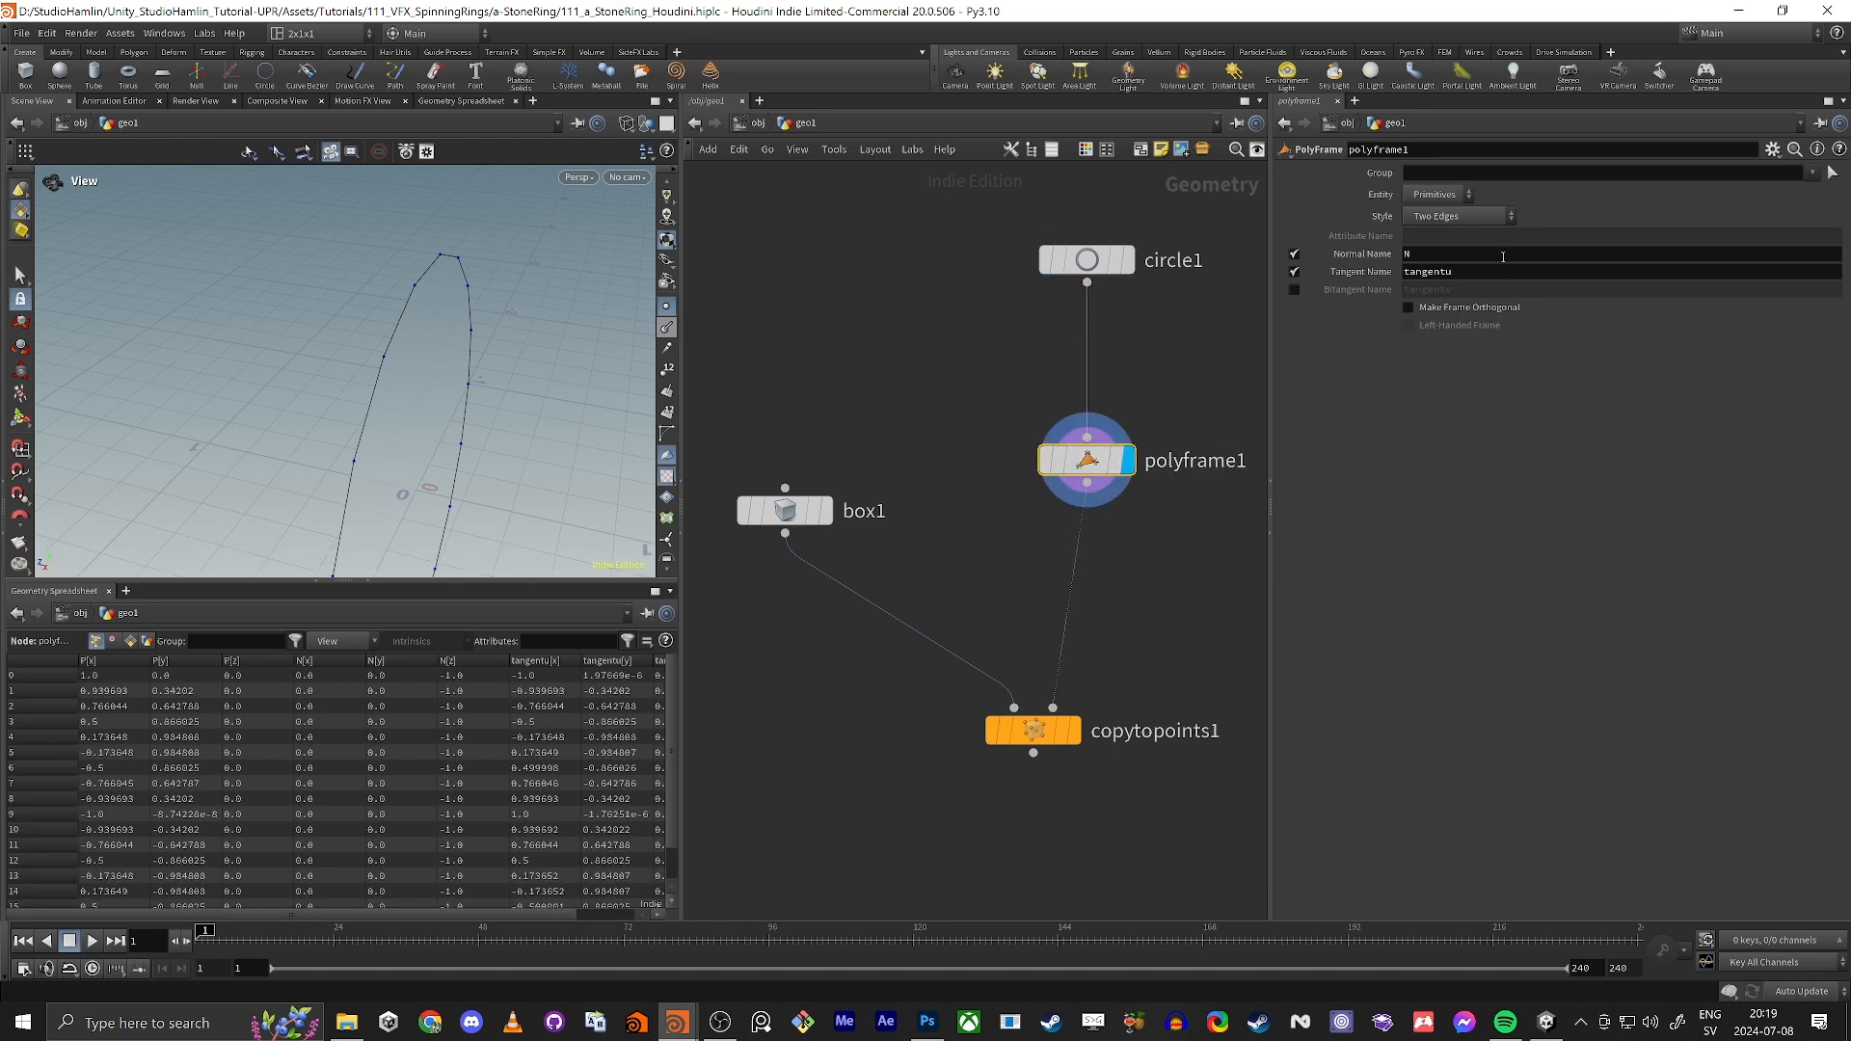
Step: Disable the PolyFrame's normal and tangent attributes and re-enable only the normal
click(1293, 253)
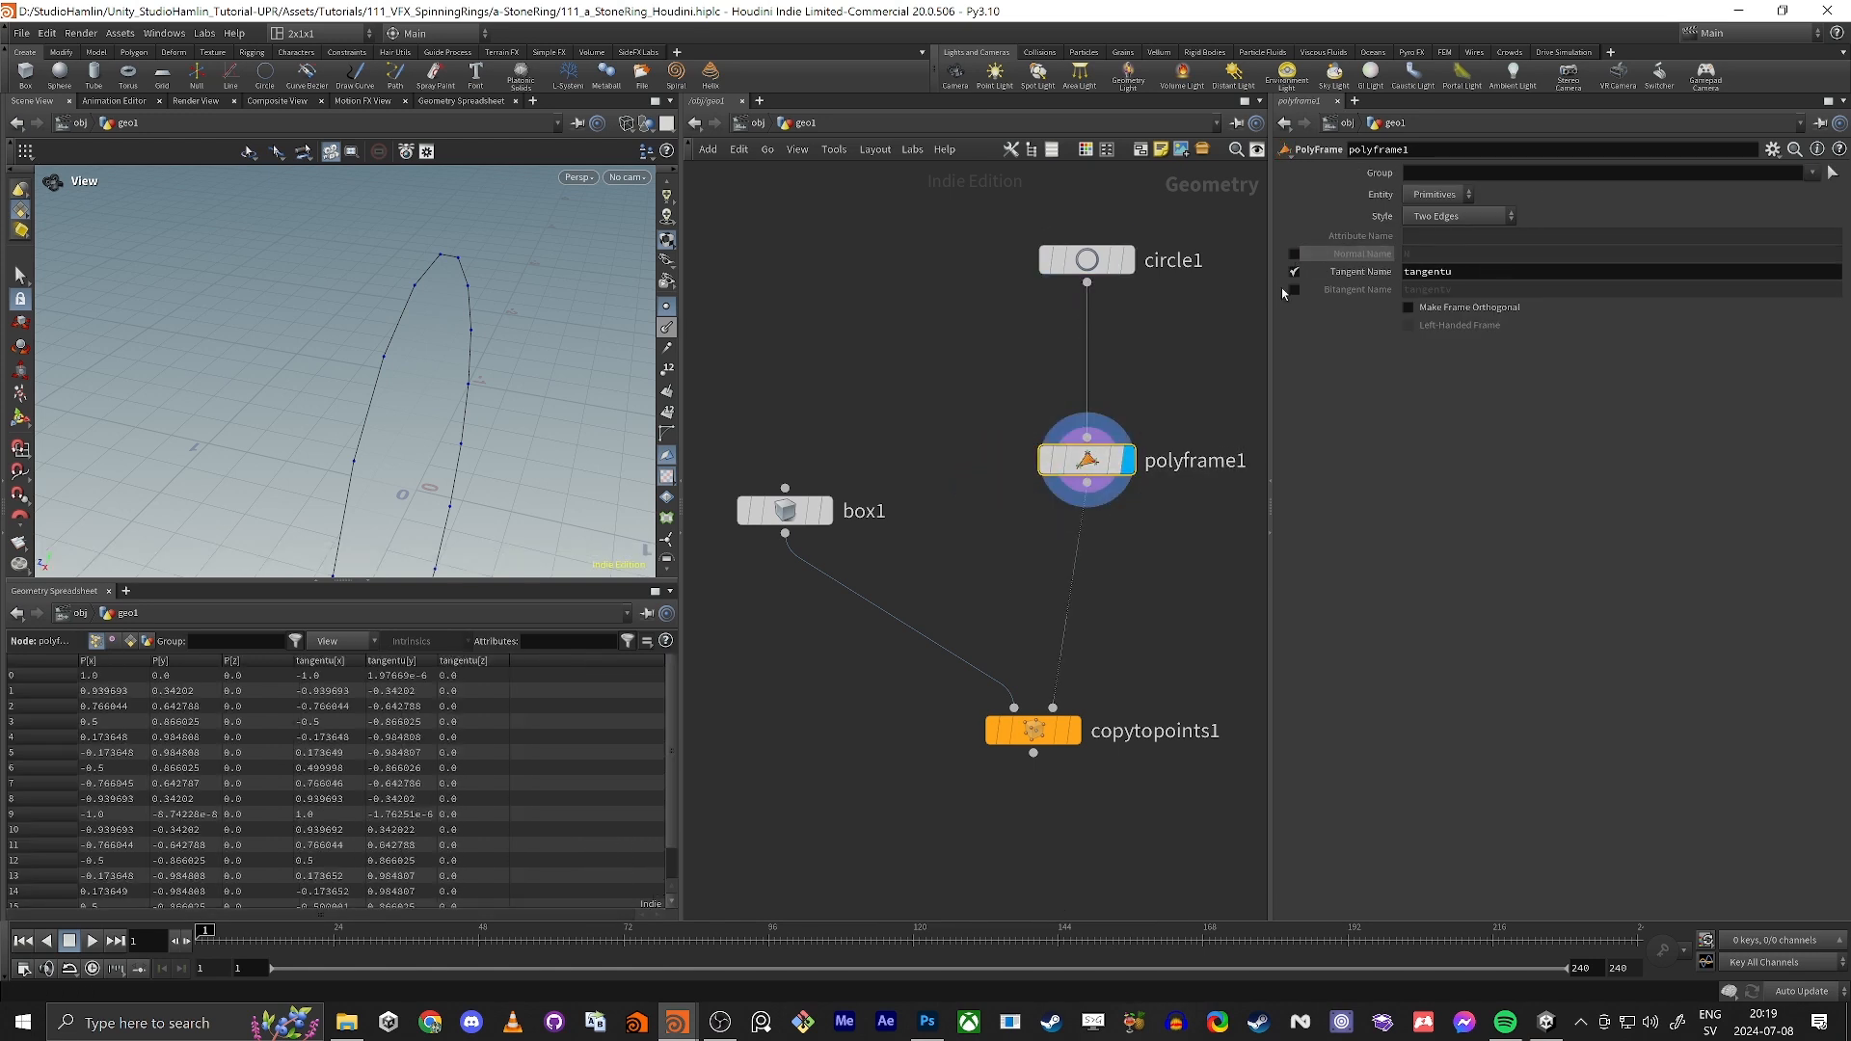
click(1293, 272)
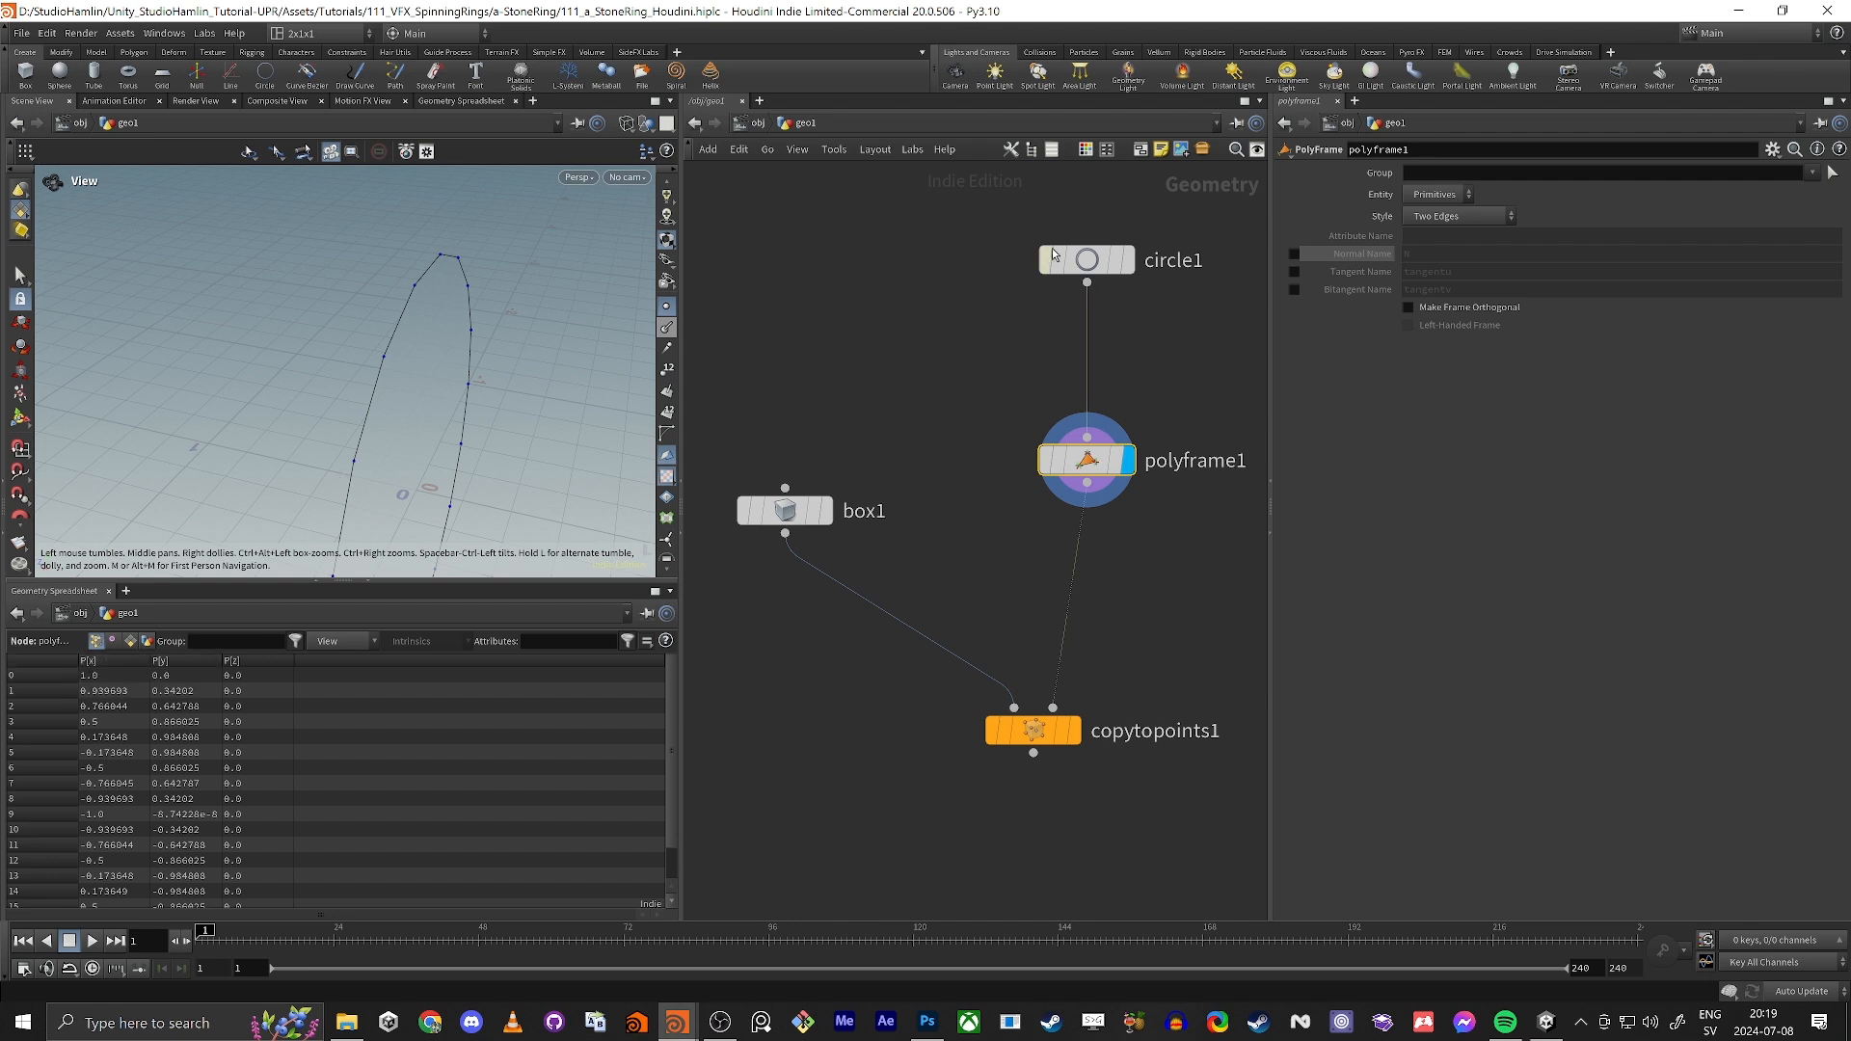
click(1294, 253)
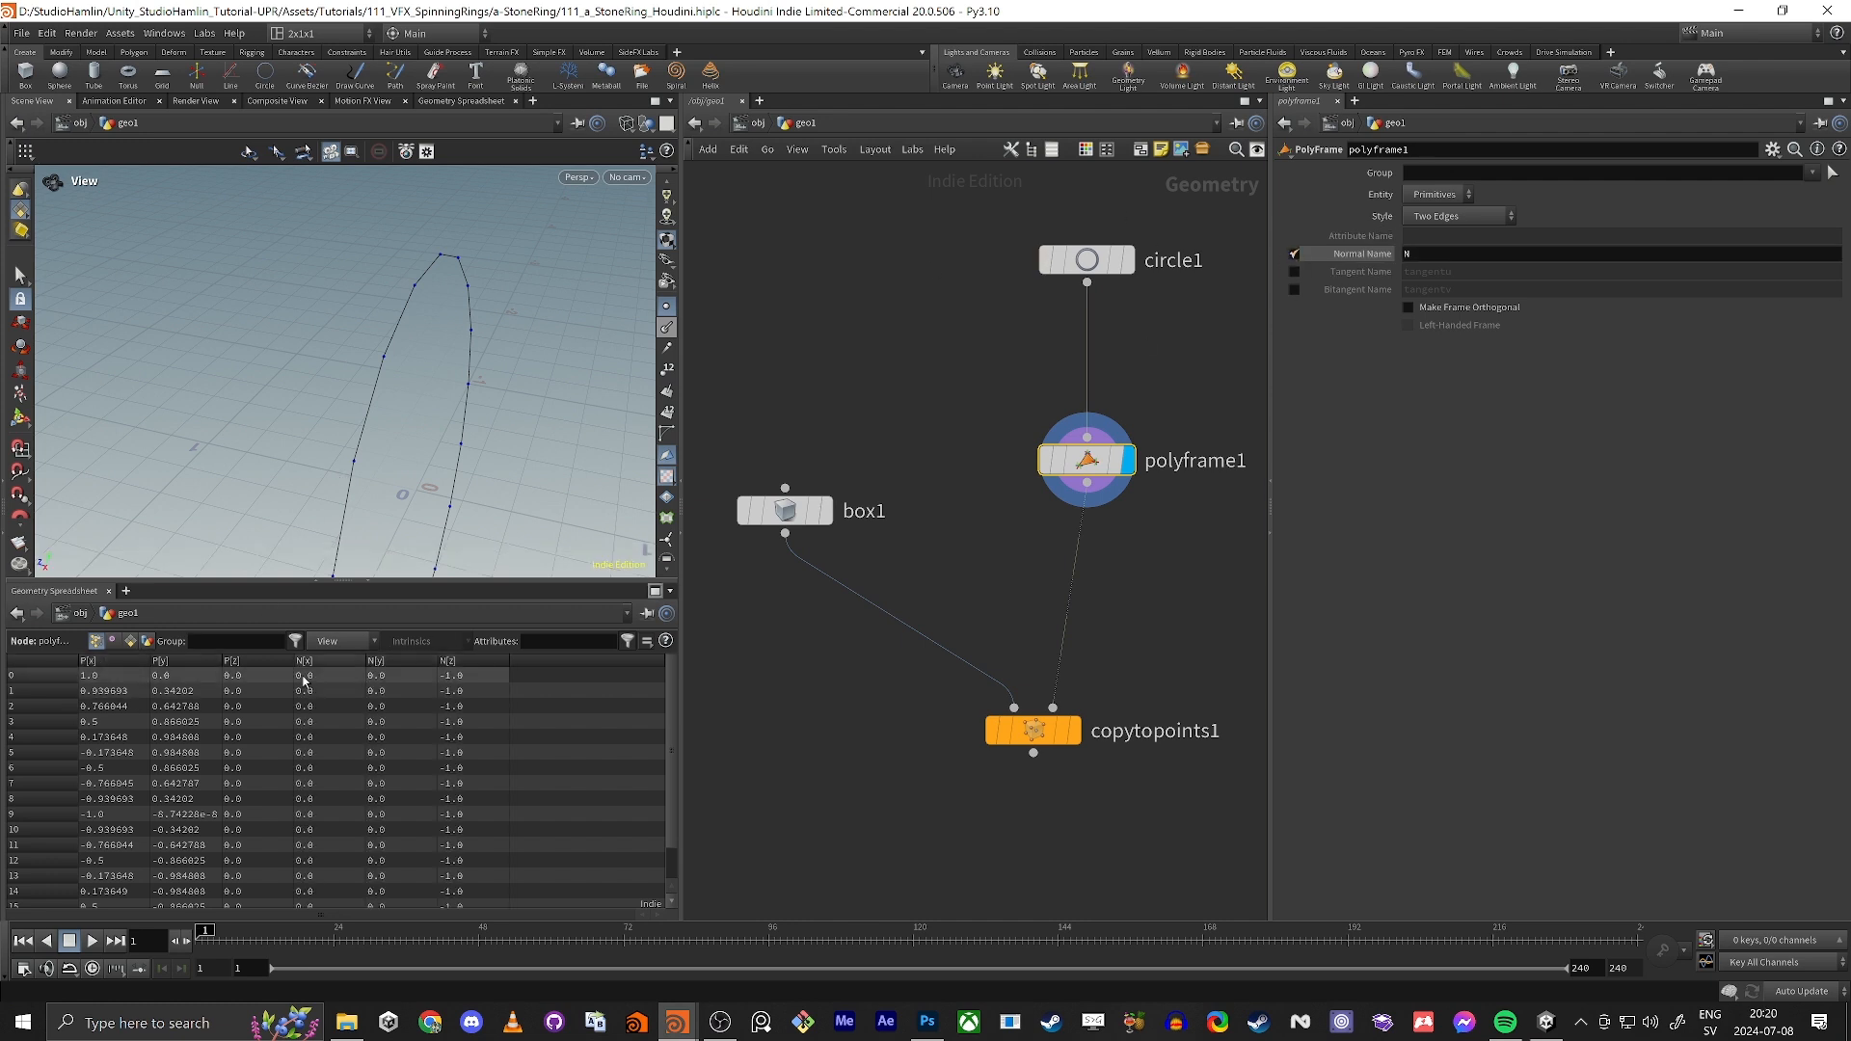
Step: Re-enable the PolyFrame's tangent attribute and show point normals in the viewport to check their direction around the circle
click(668, 327)
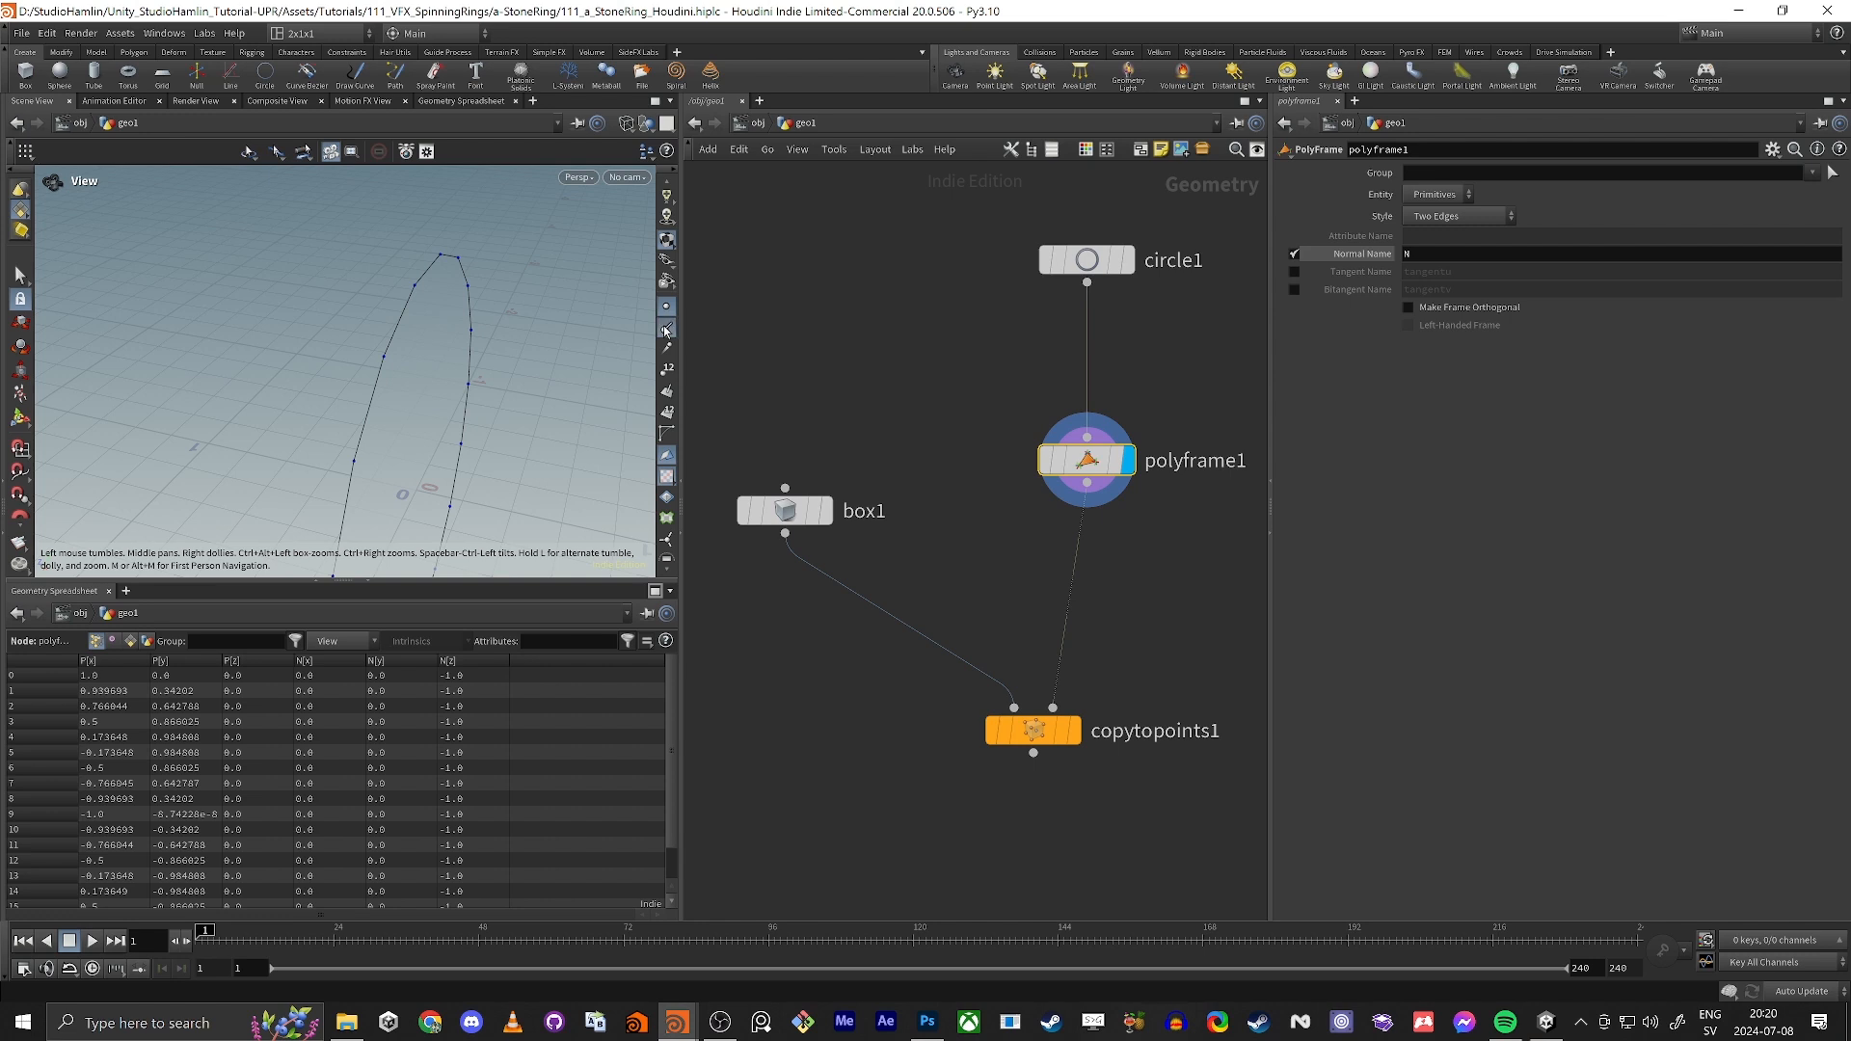
drag(487, 362, 495, 421)
click(1294, 271)
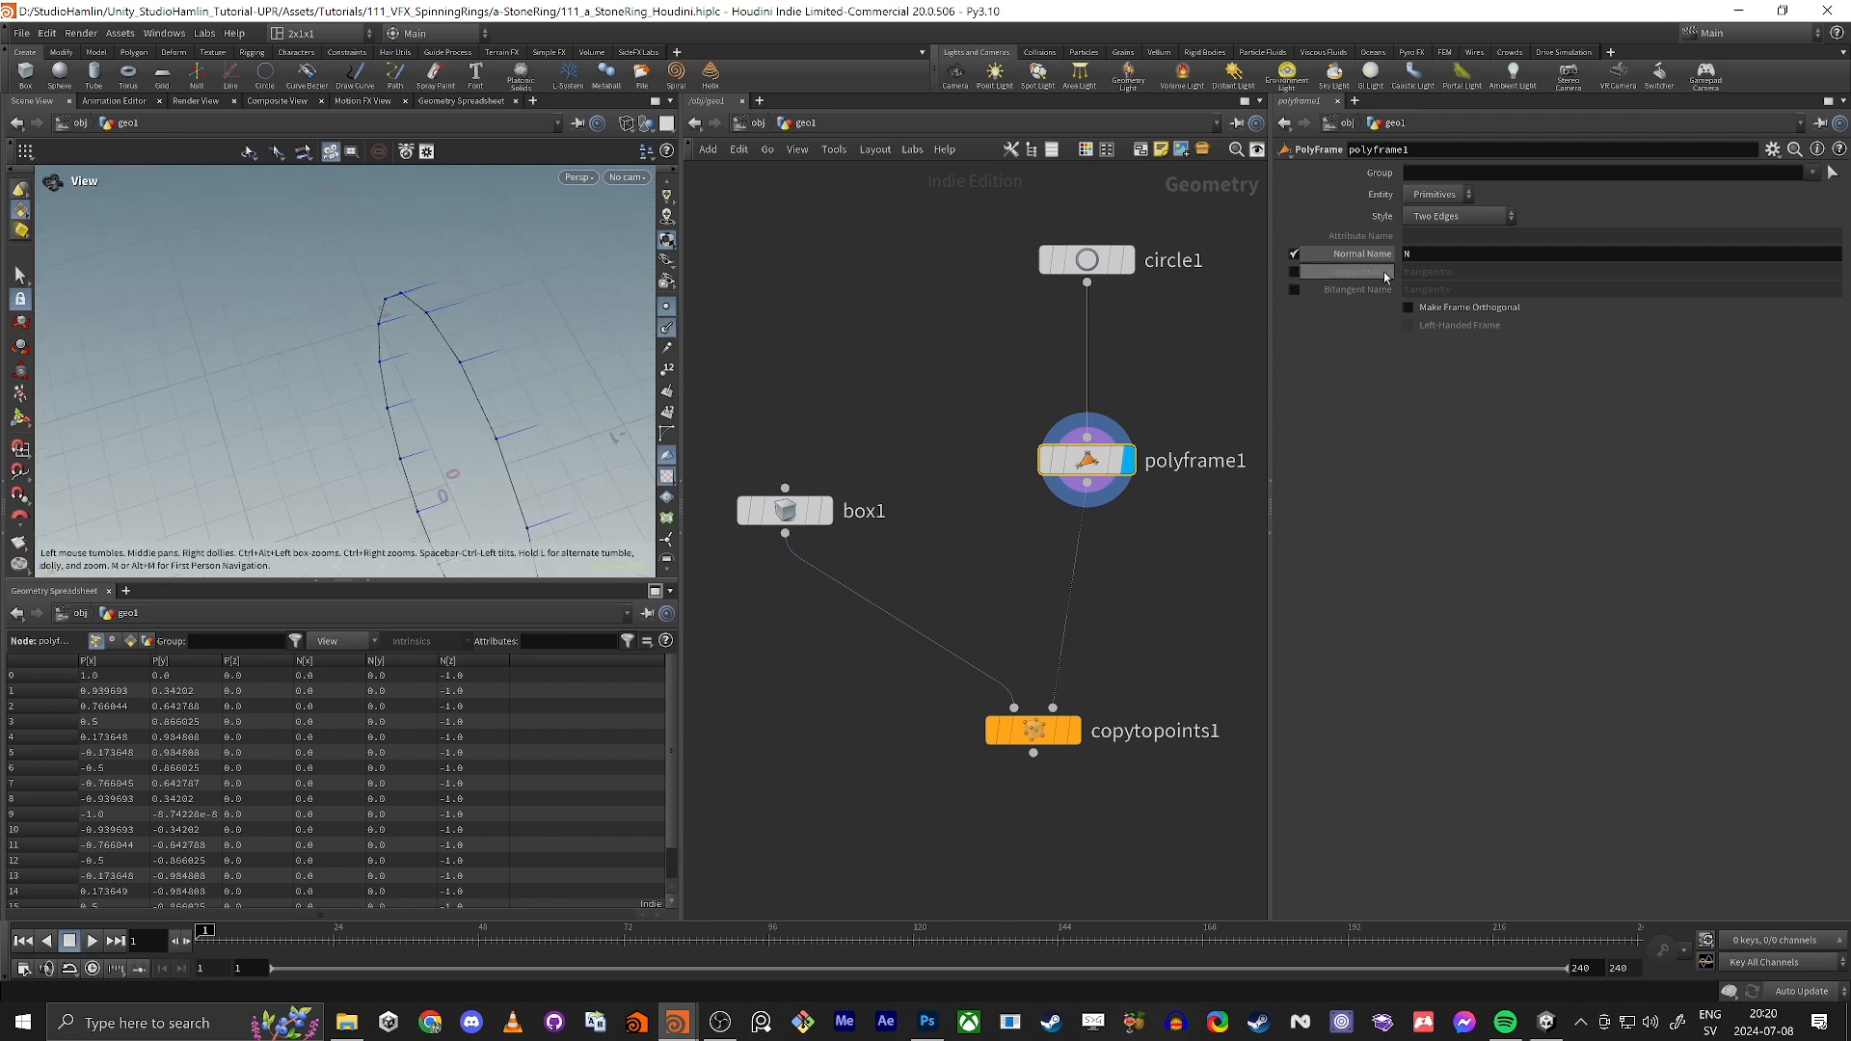
drag(476, 395, 467, 359)
click(1428, 258)
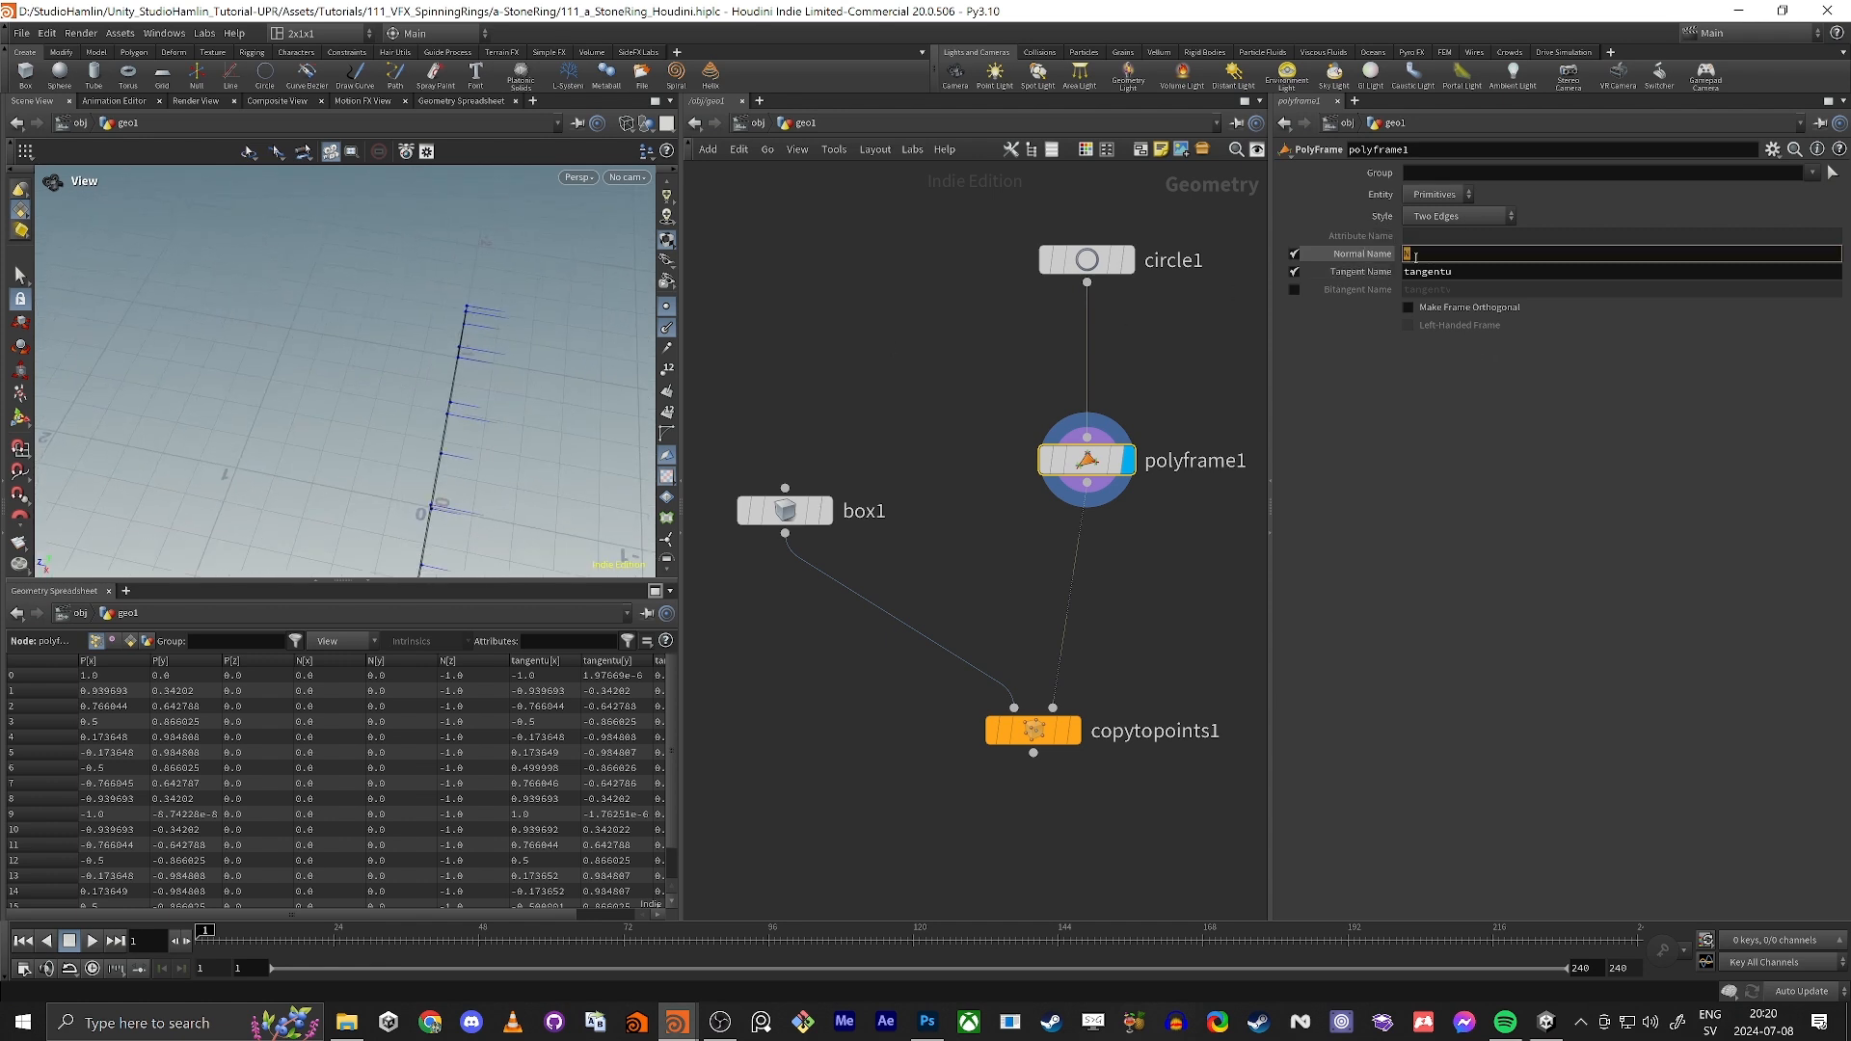
drag(339, 444, 893, 380)
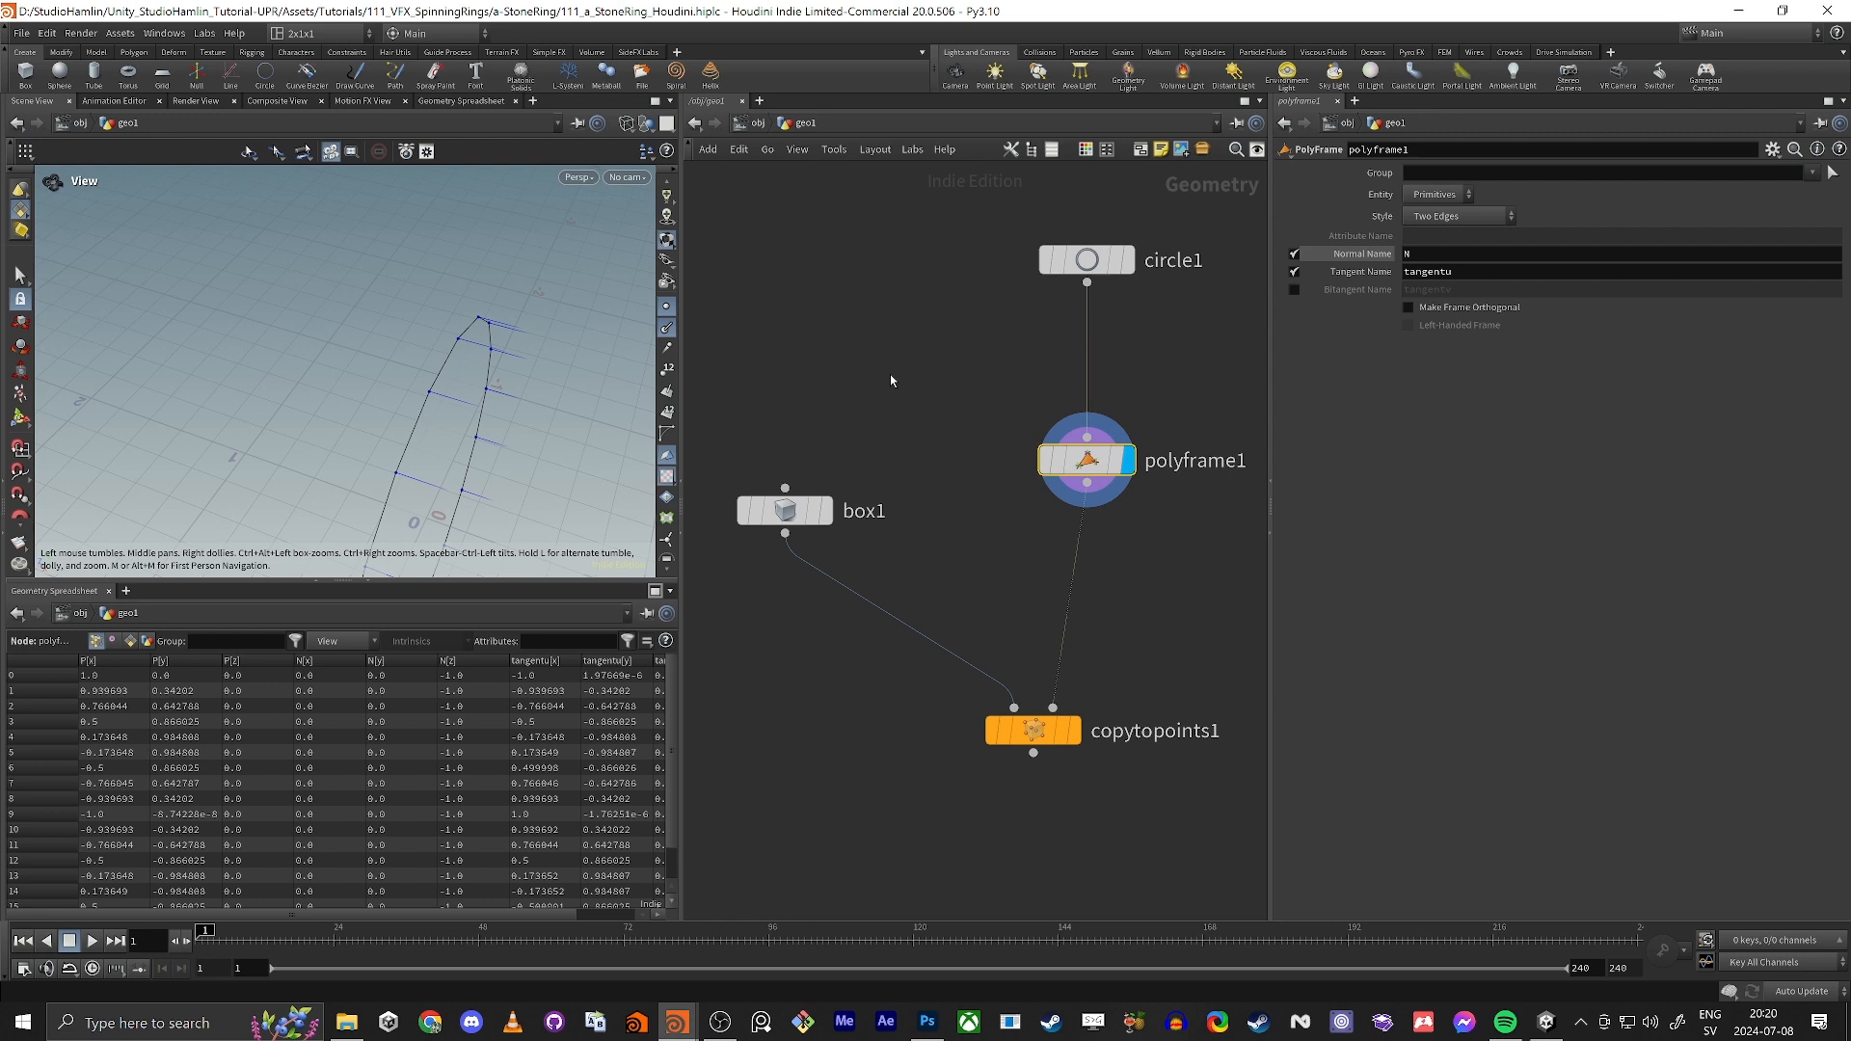
drag(243, 478, 360, 469)
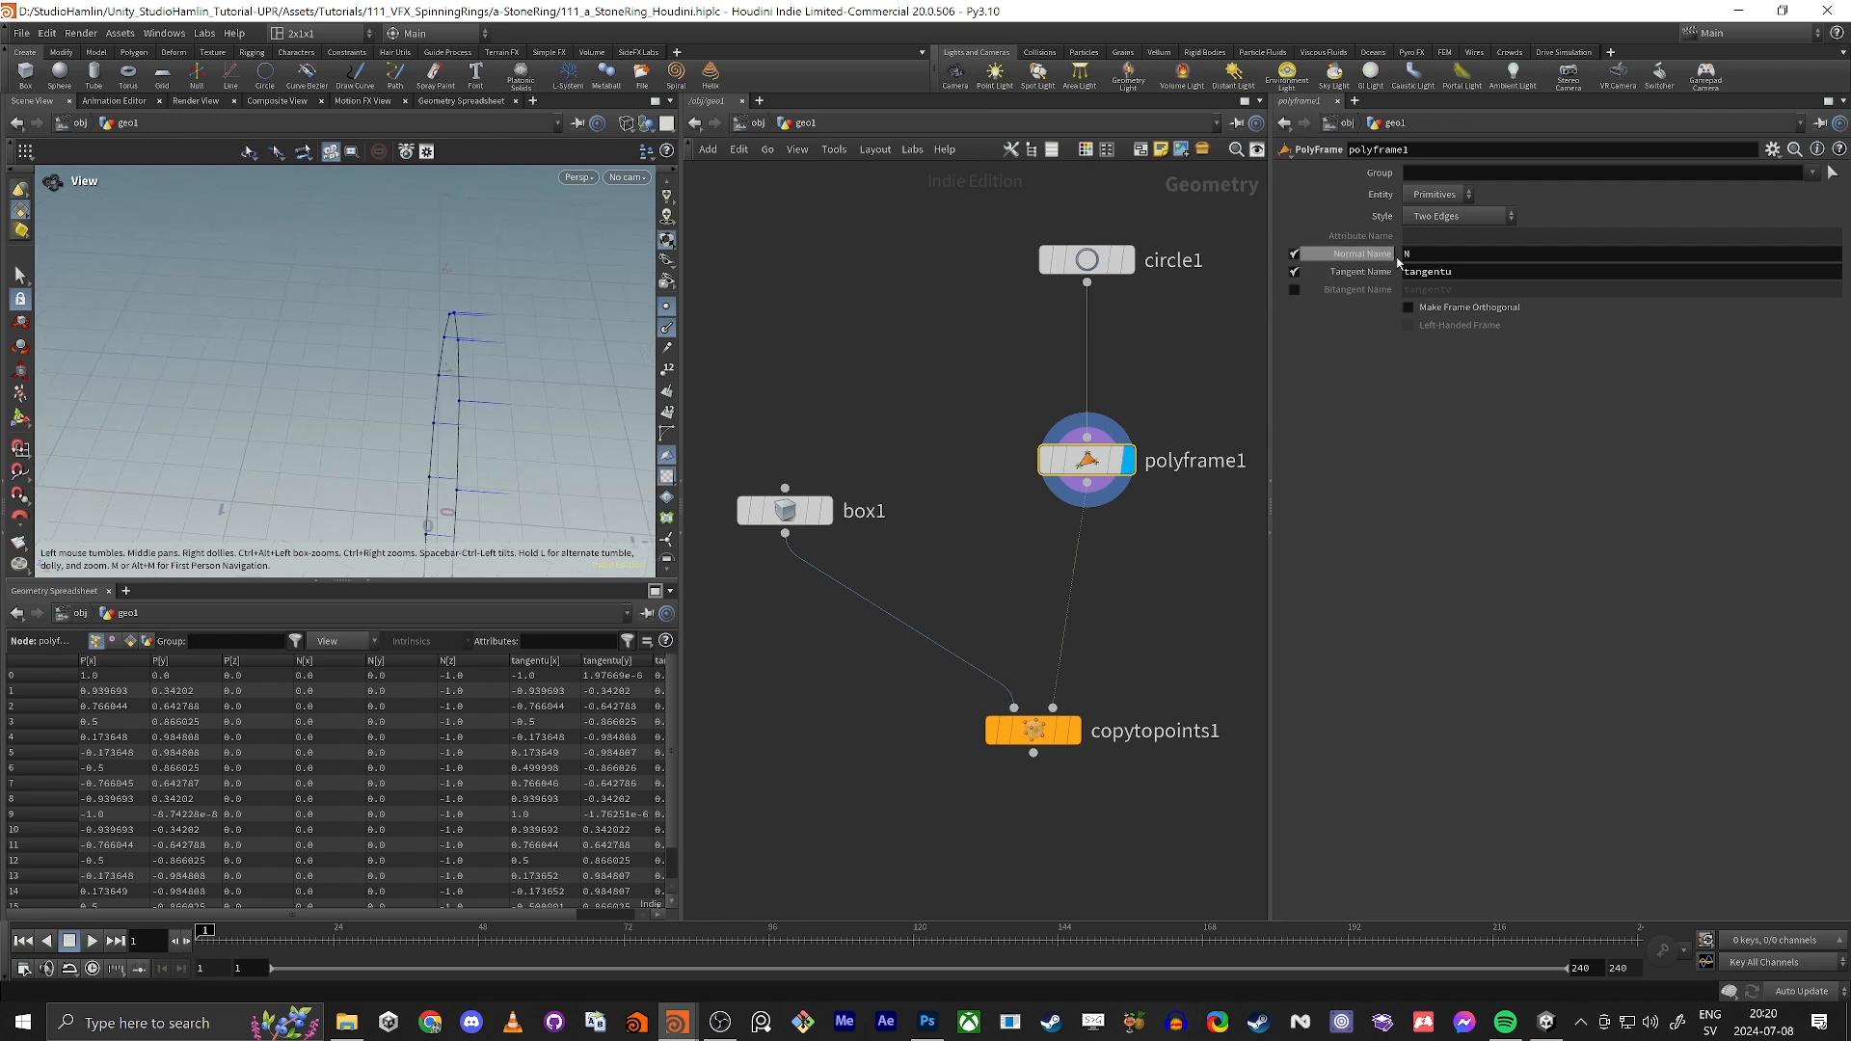
Step: Name the PolyFrame's normal attribute biTan and its tangent attribute Tan, and move the node closer to the circle
click(1412, 255)
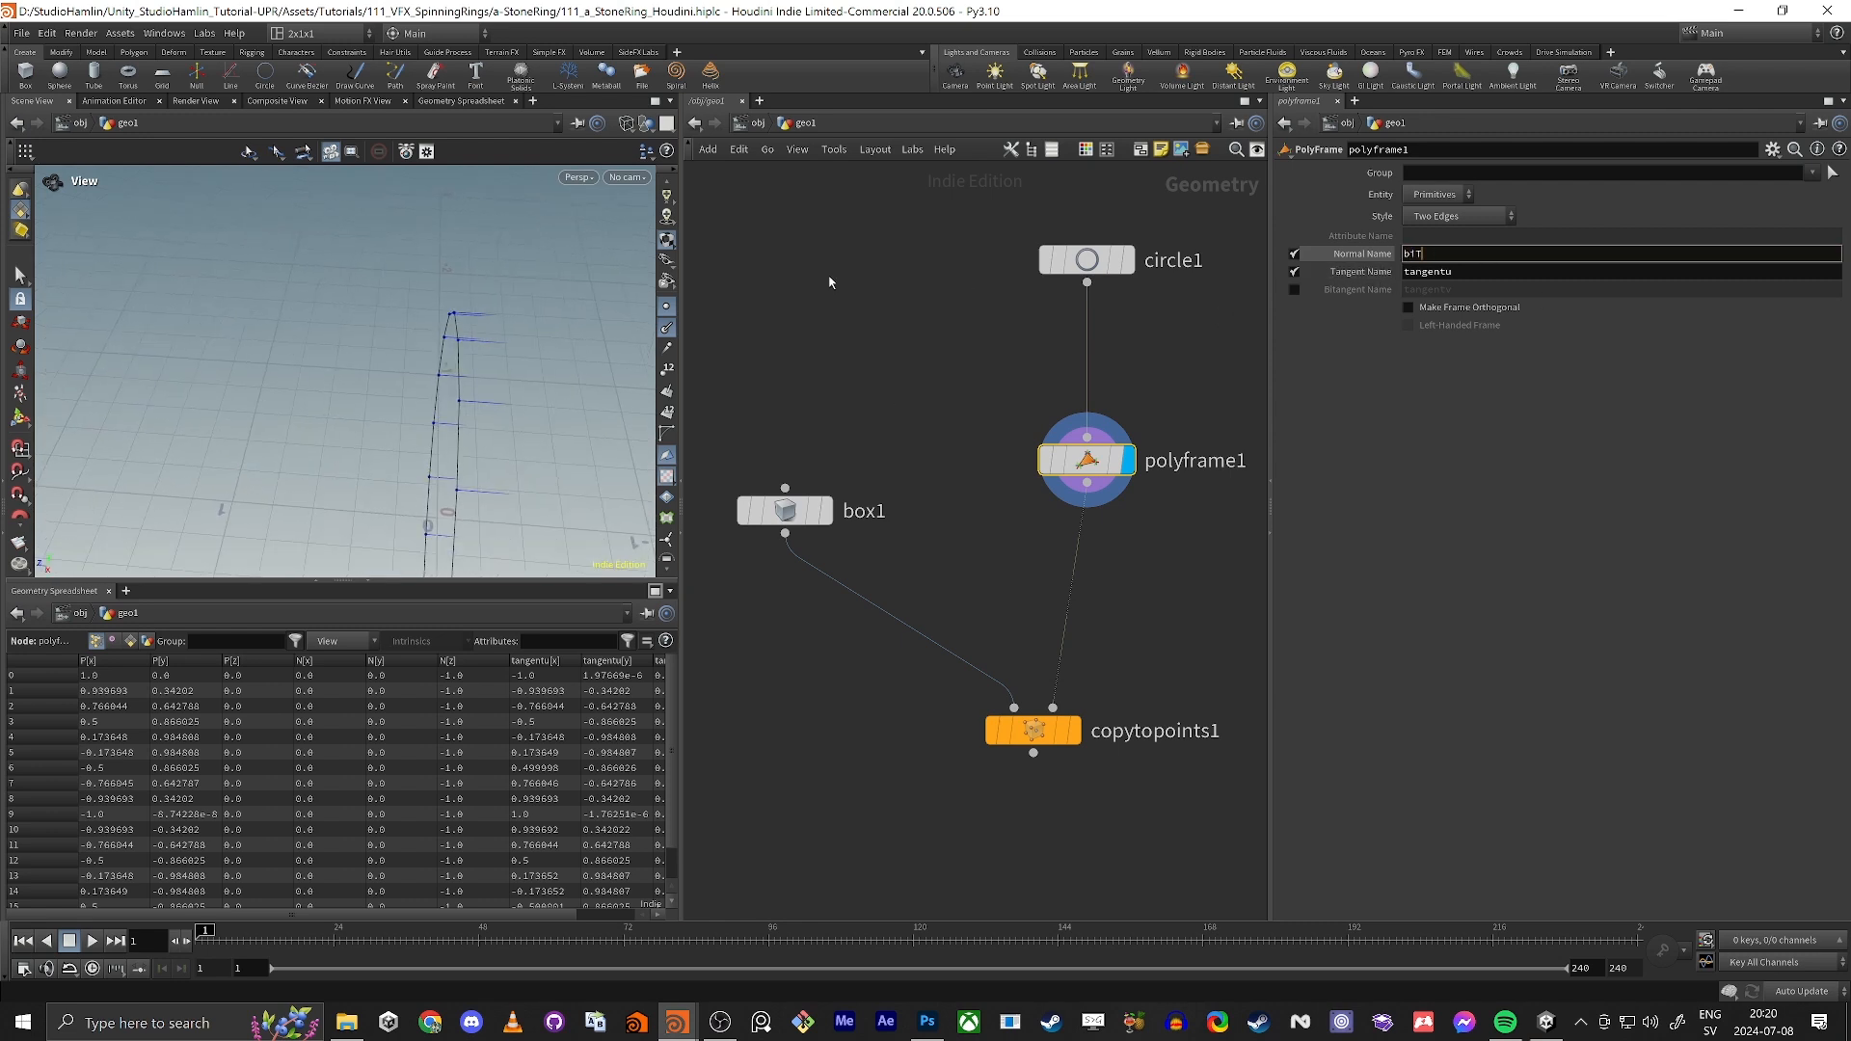
text(biTan)
key(Tab)
text(Tan)
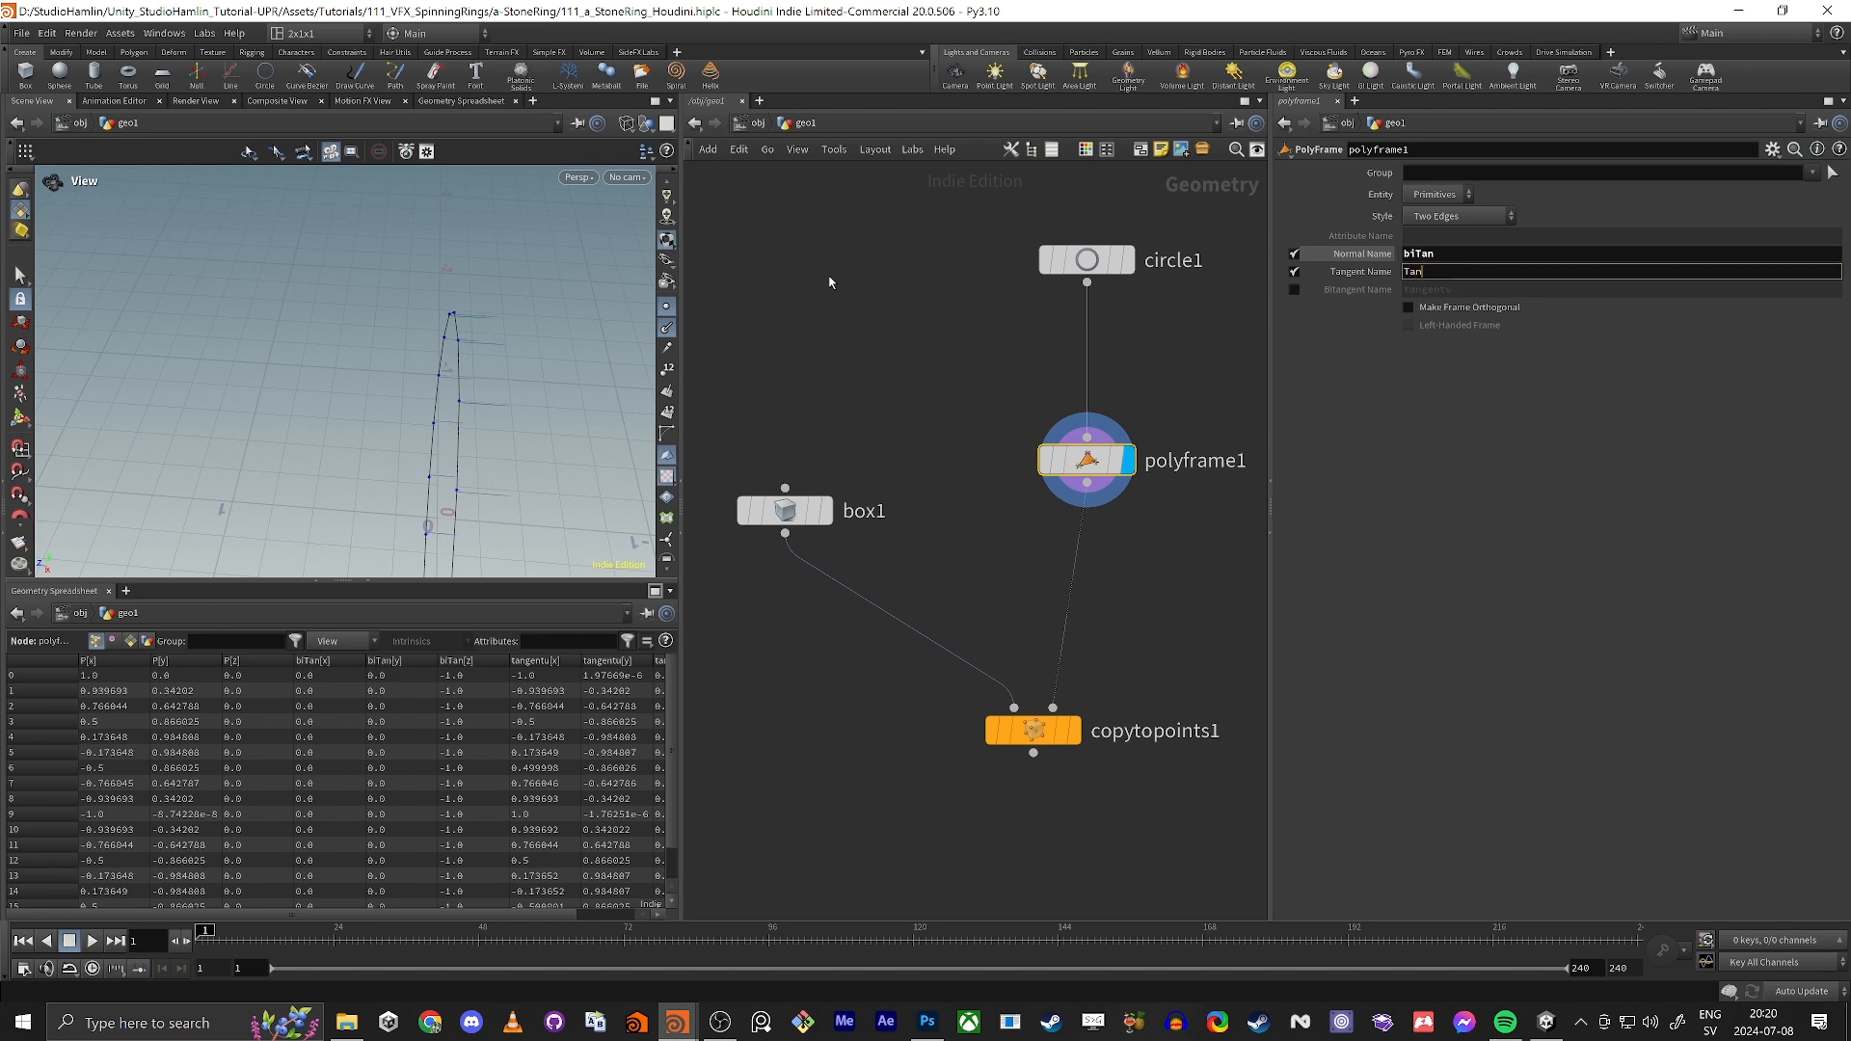
key(Return)
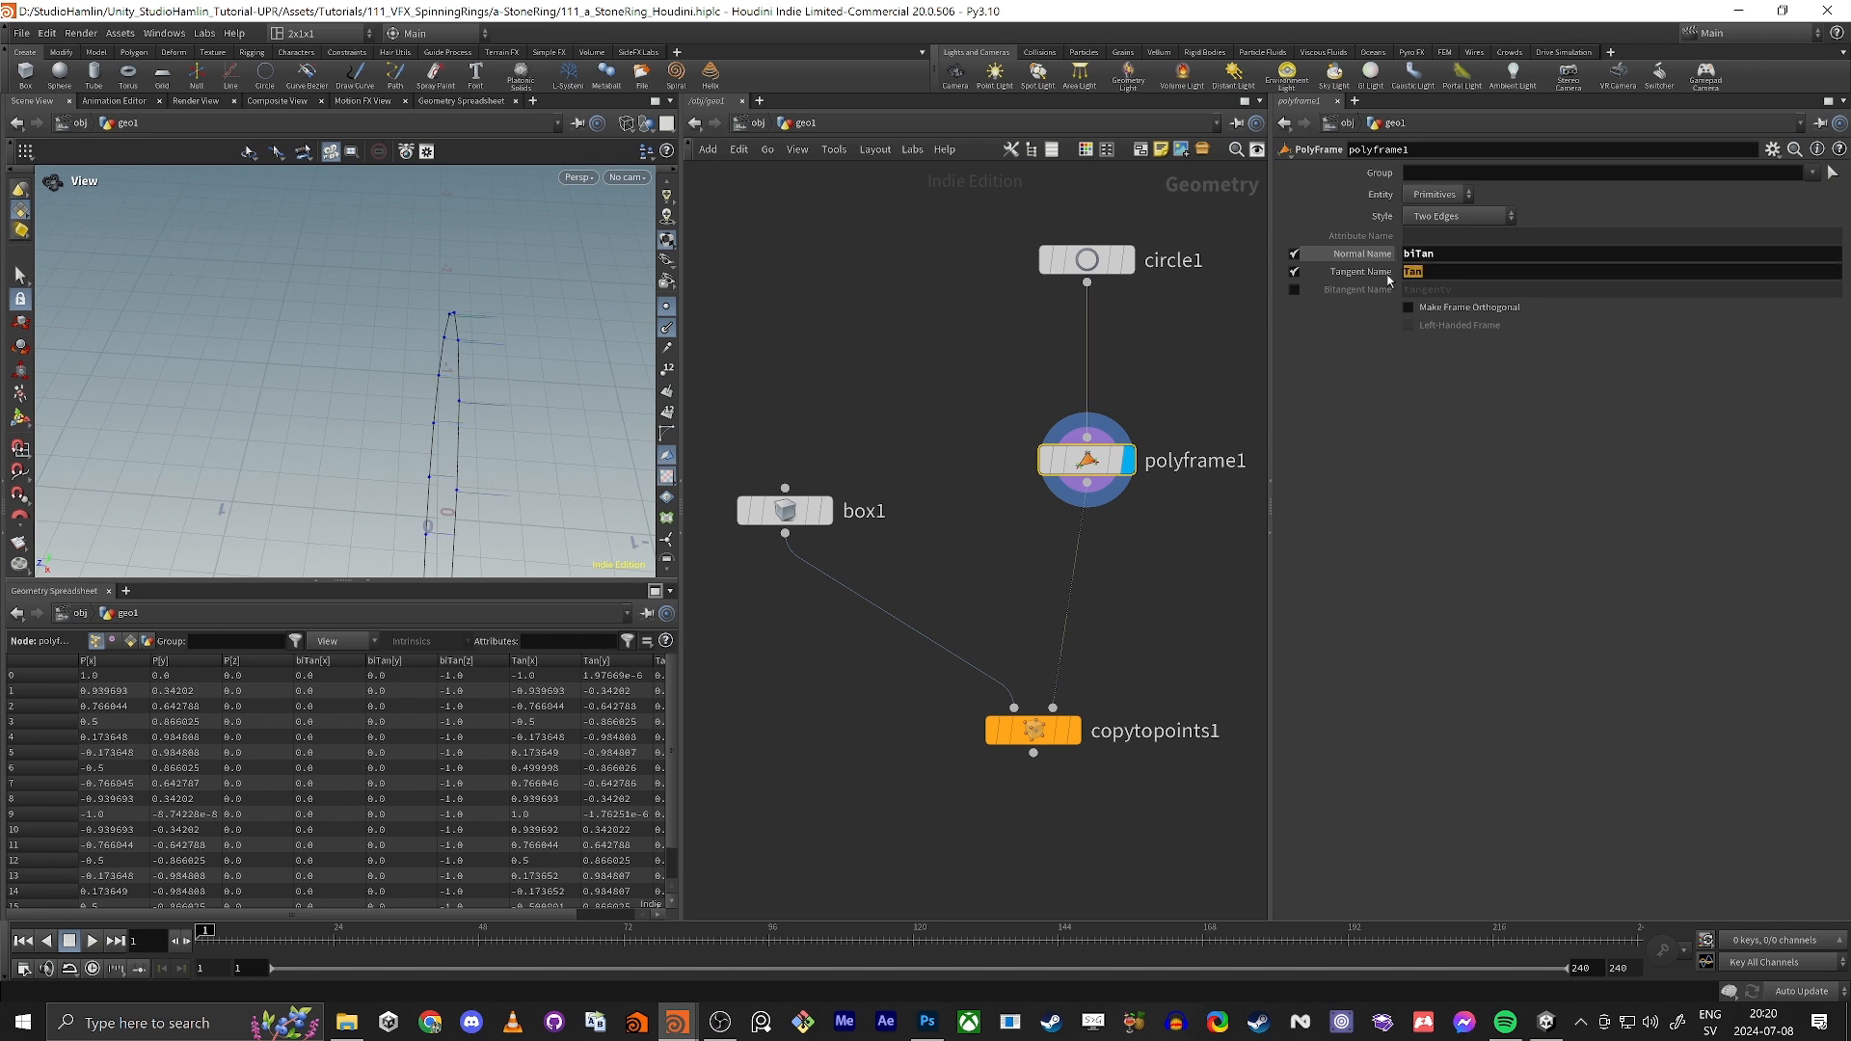
drag(1099, 458, 1100, 383)
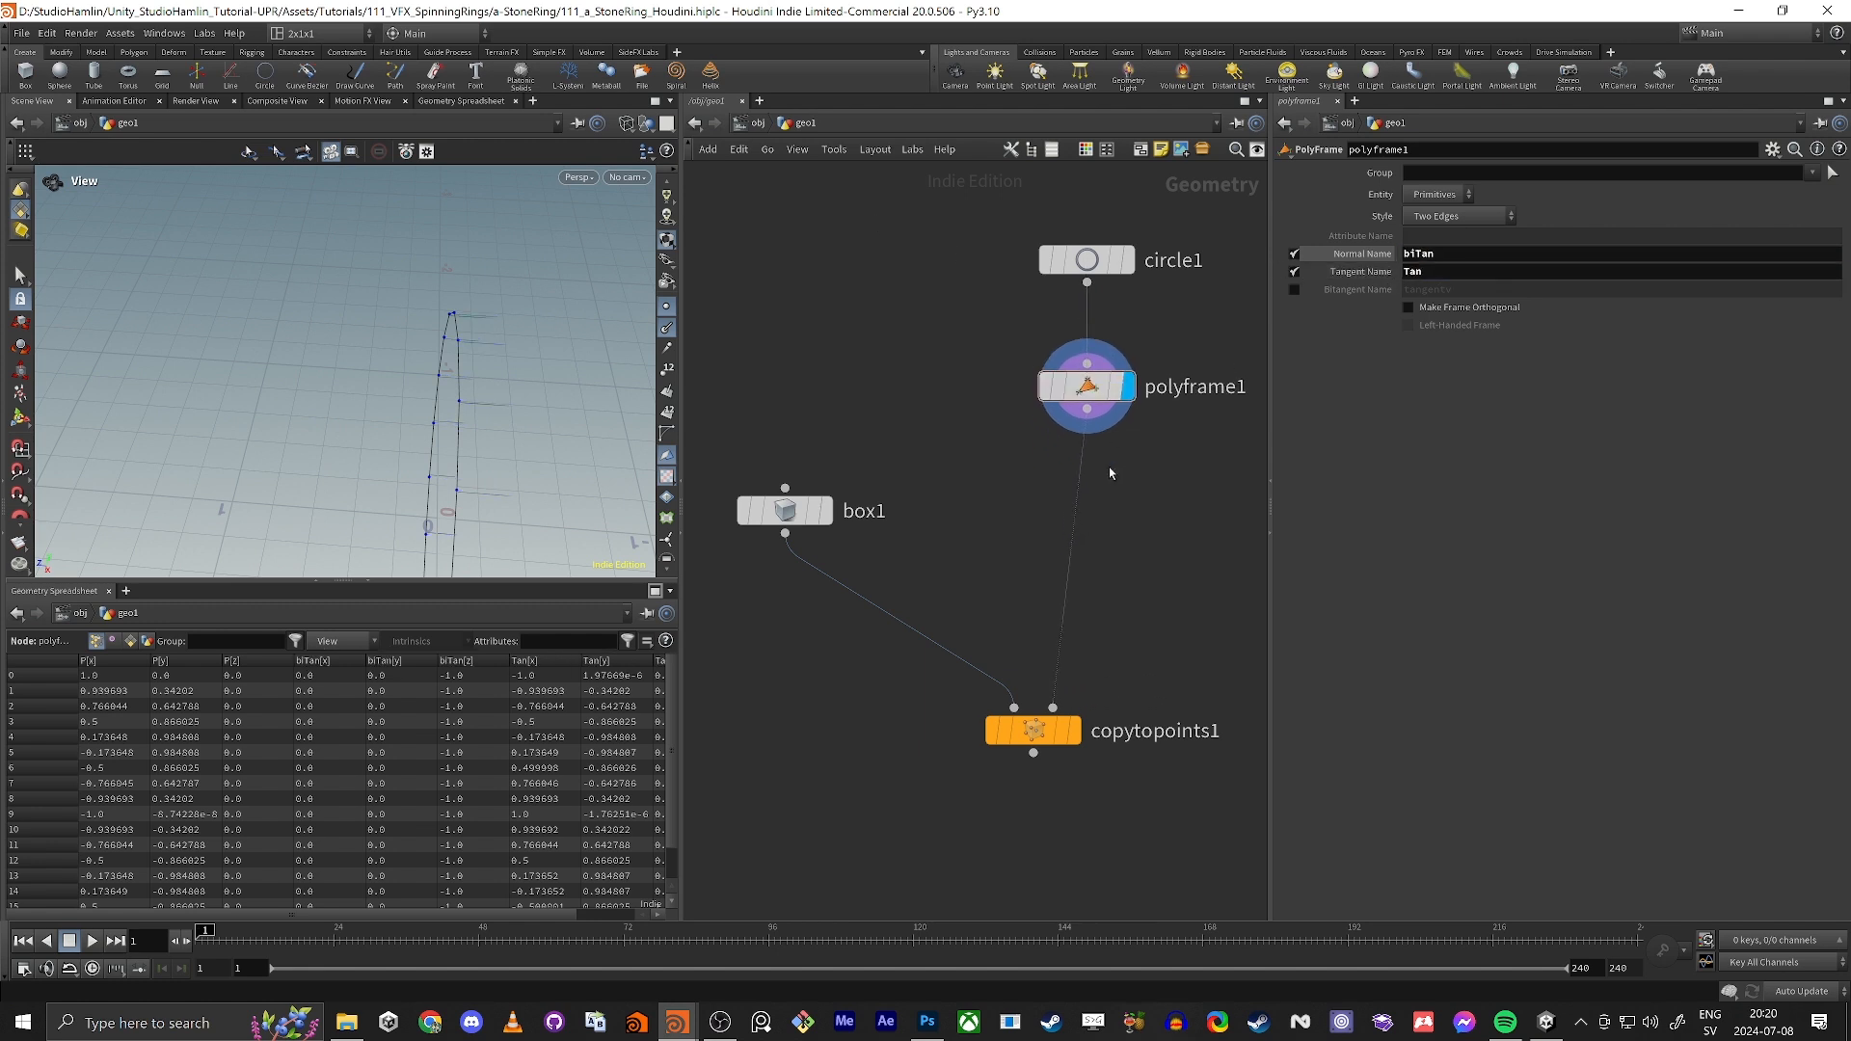
Step: Add a scene-level Marker visualizer with its name, label and attribute all set to Tan
scroll(667, 434, down, 3)
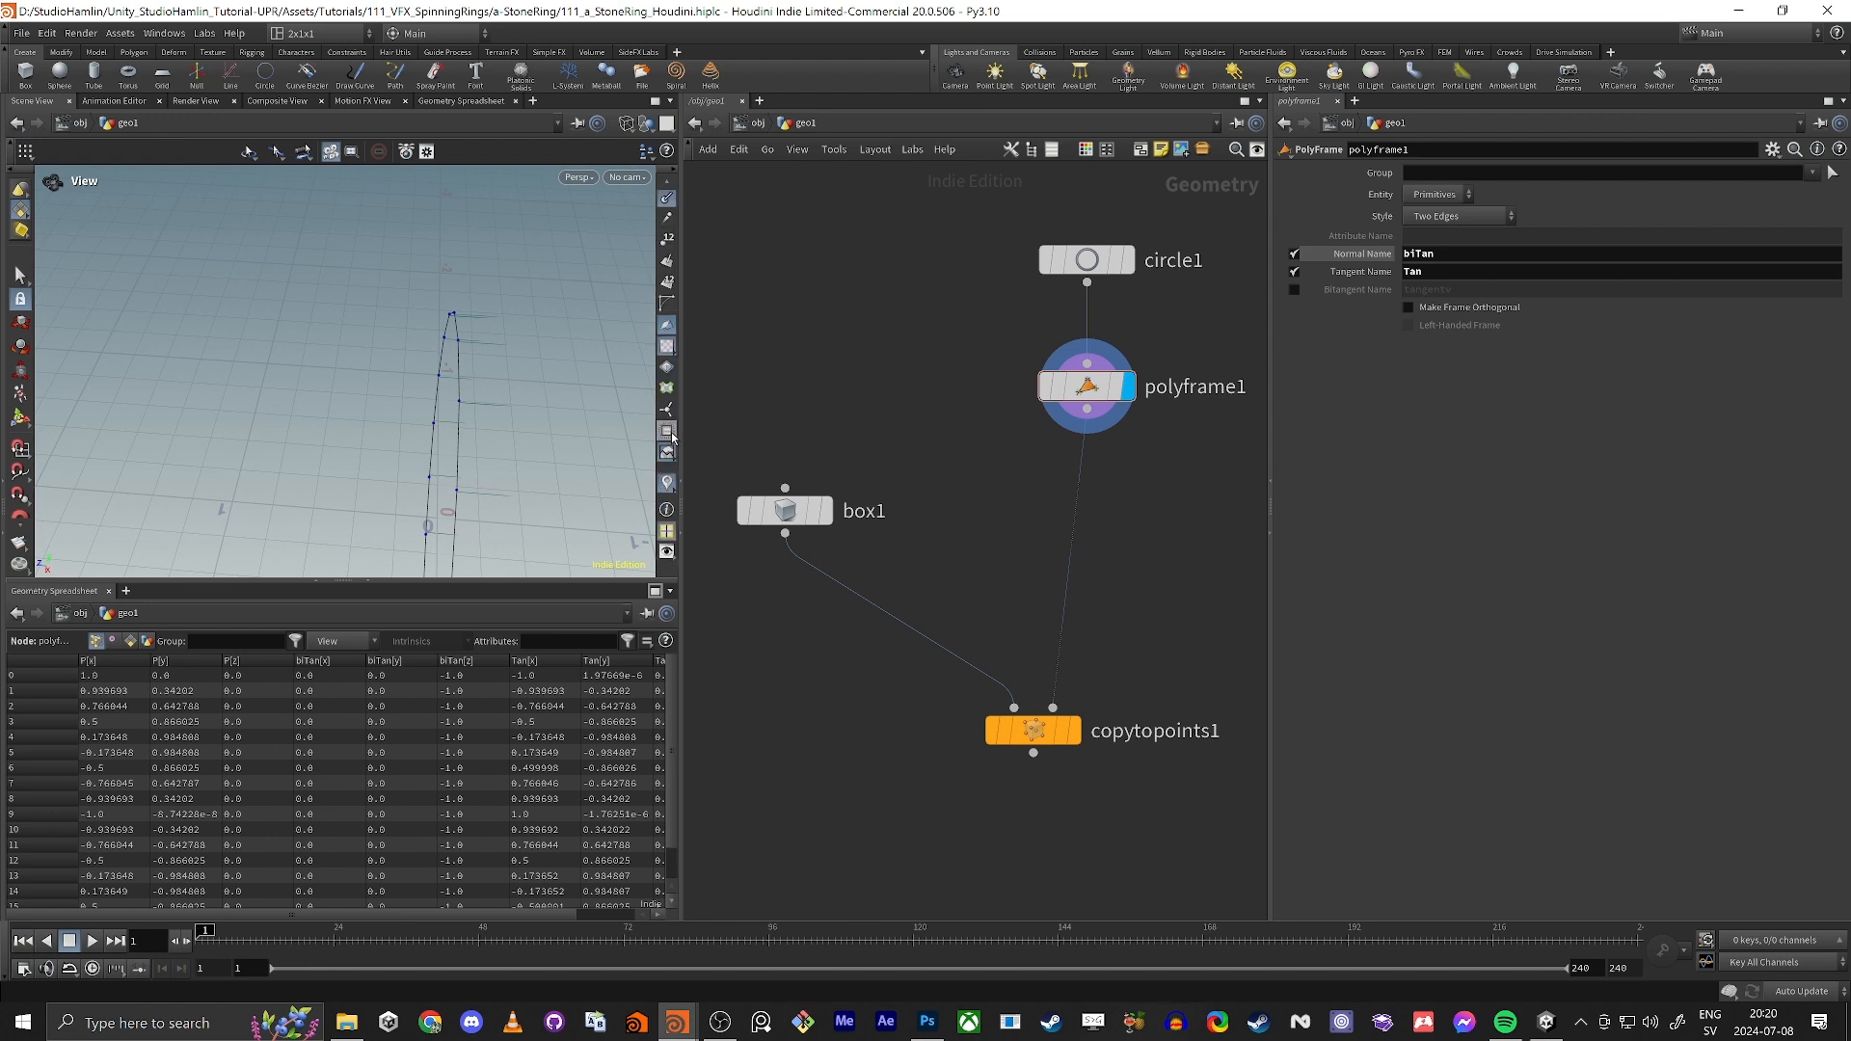
click(665, 484)
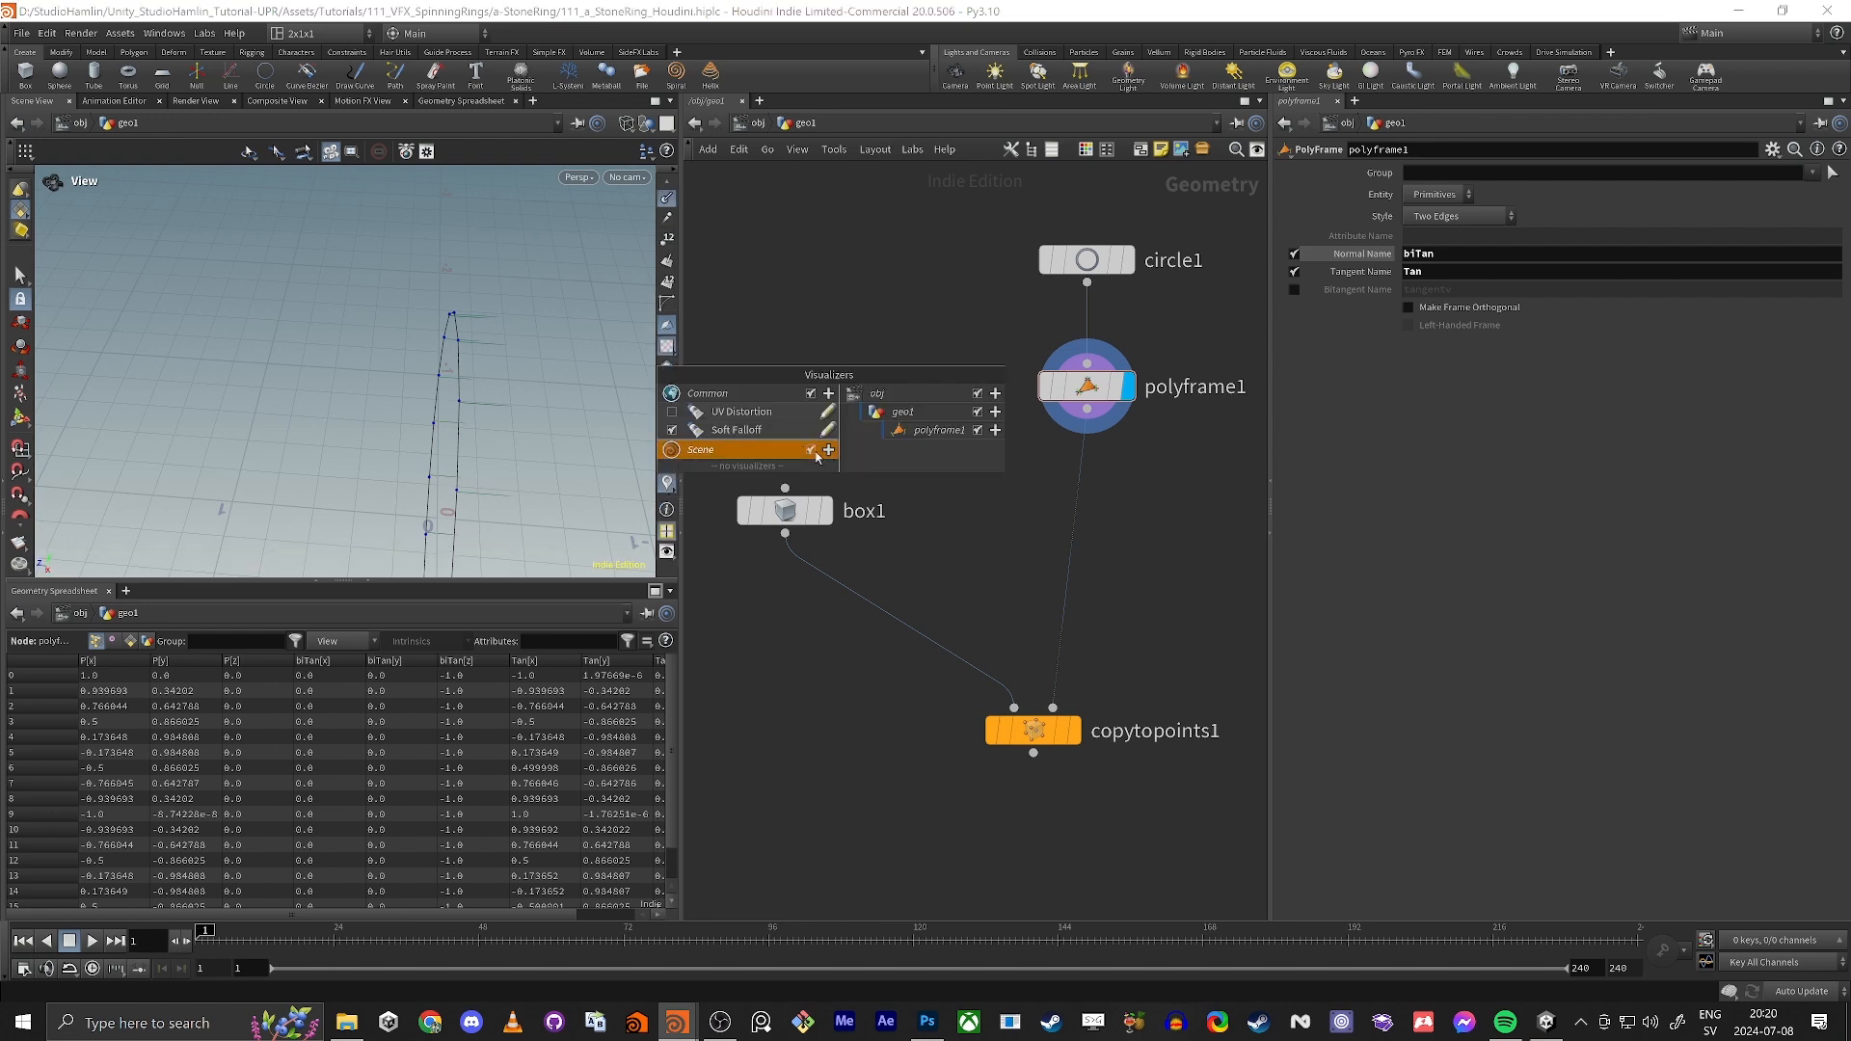
click(828, 450)
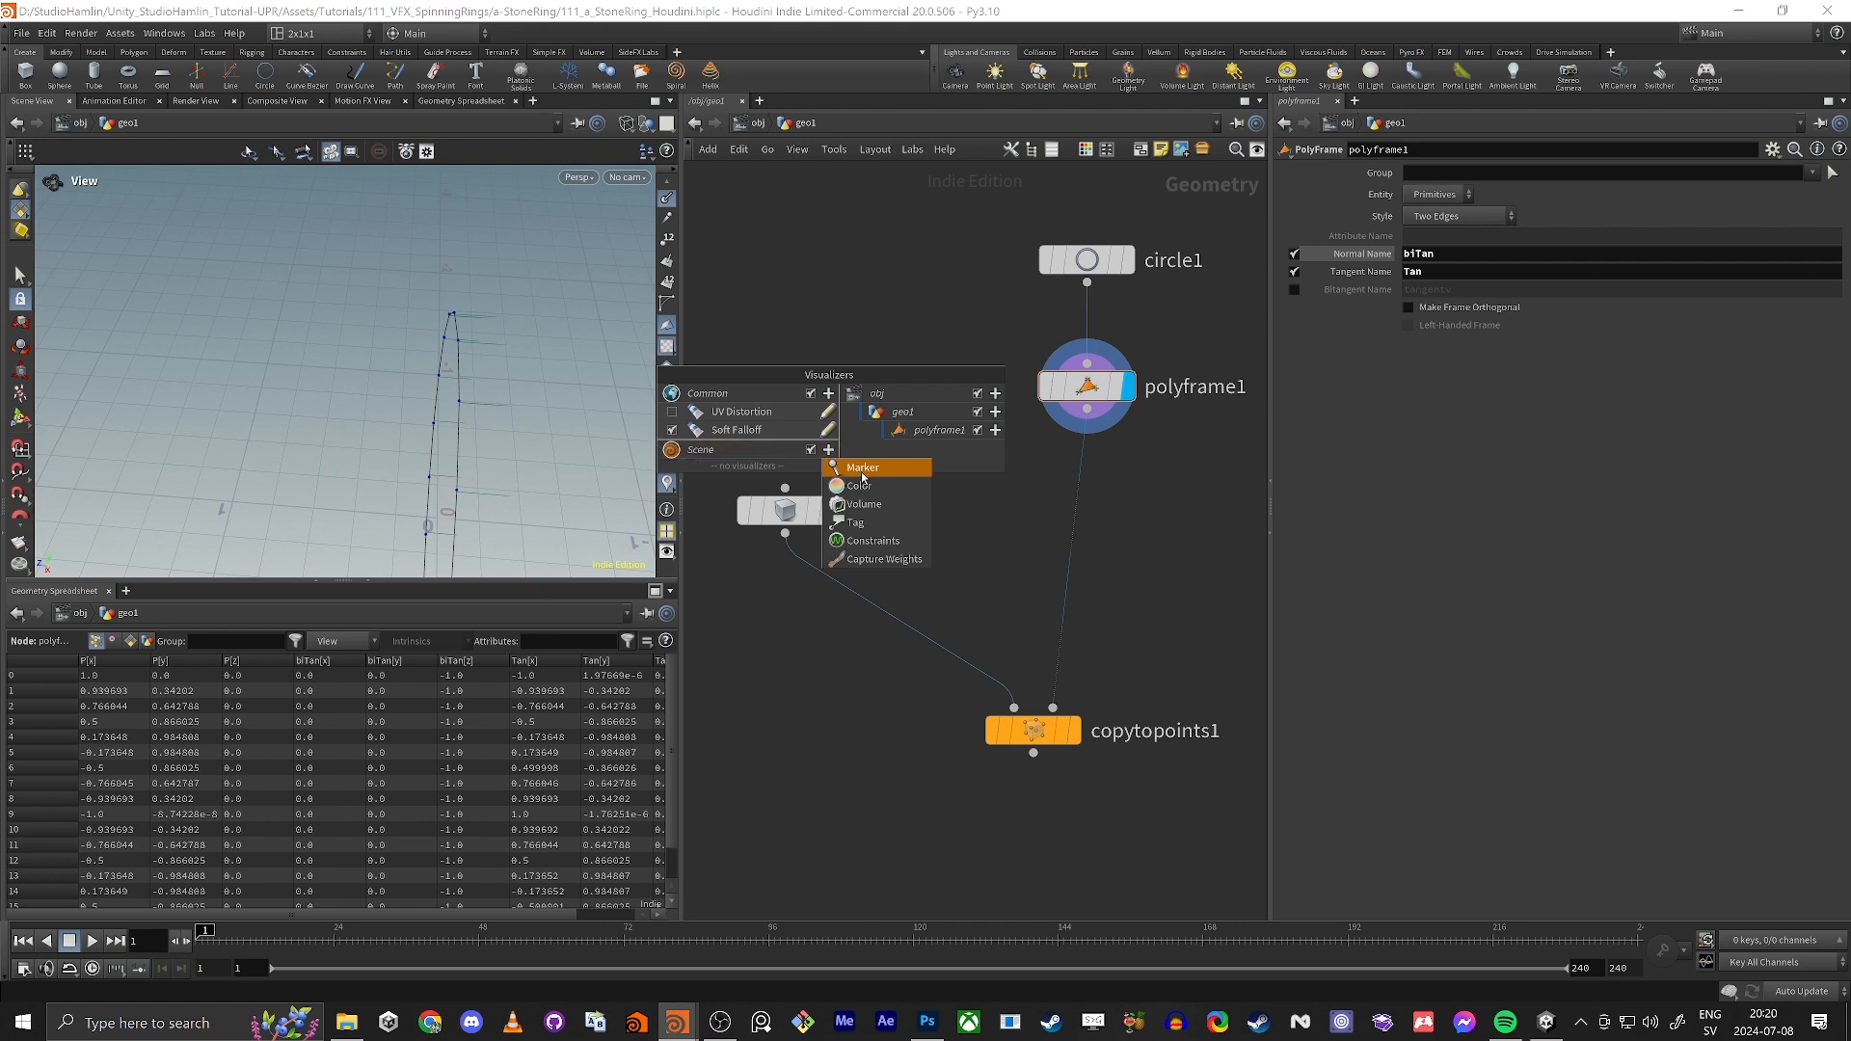
click(861, 473)
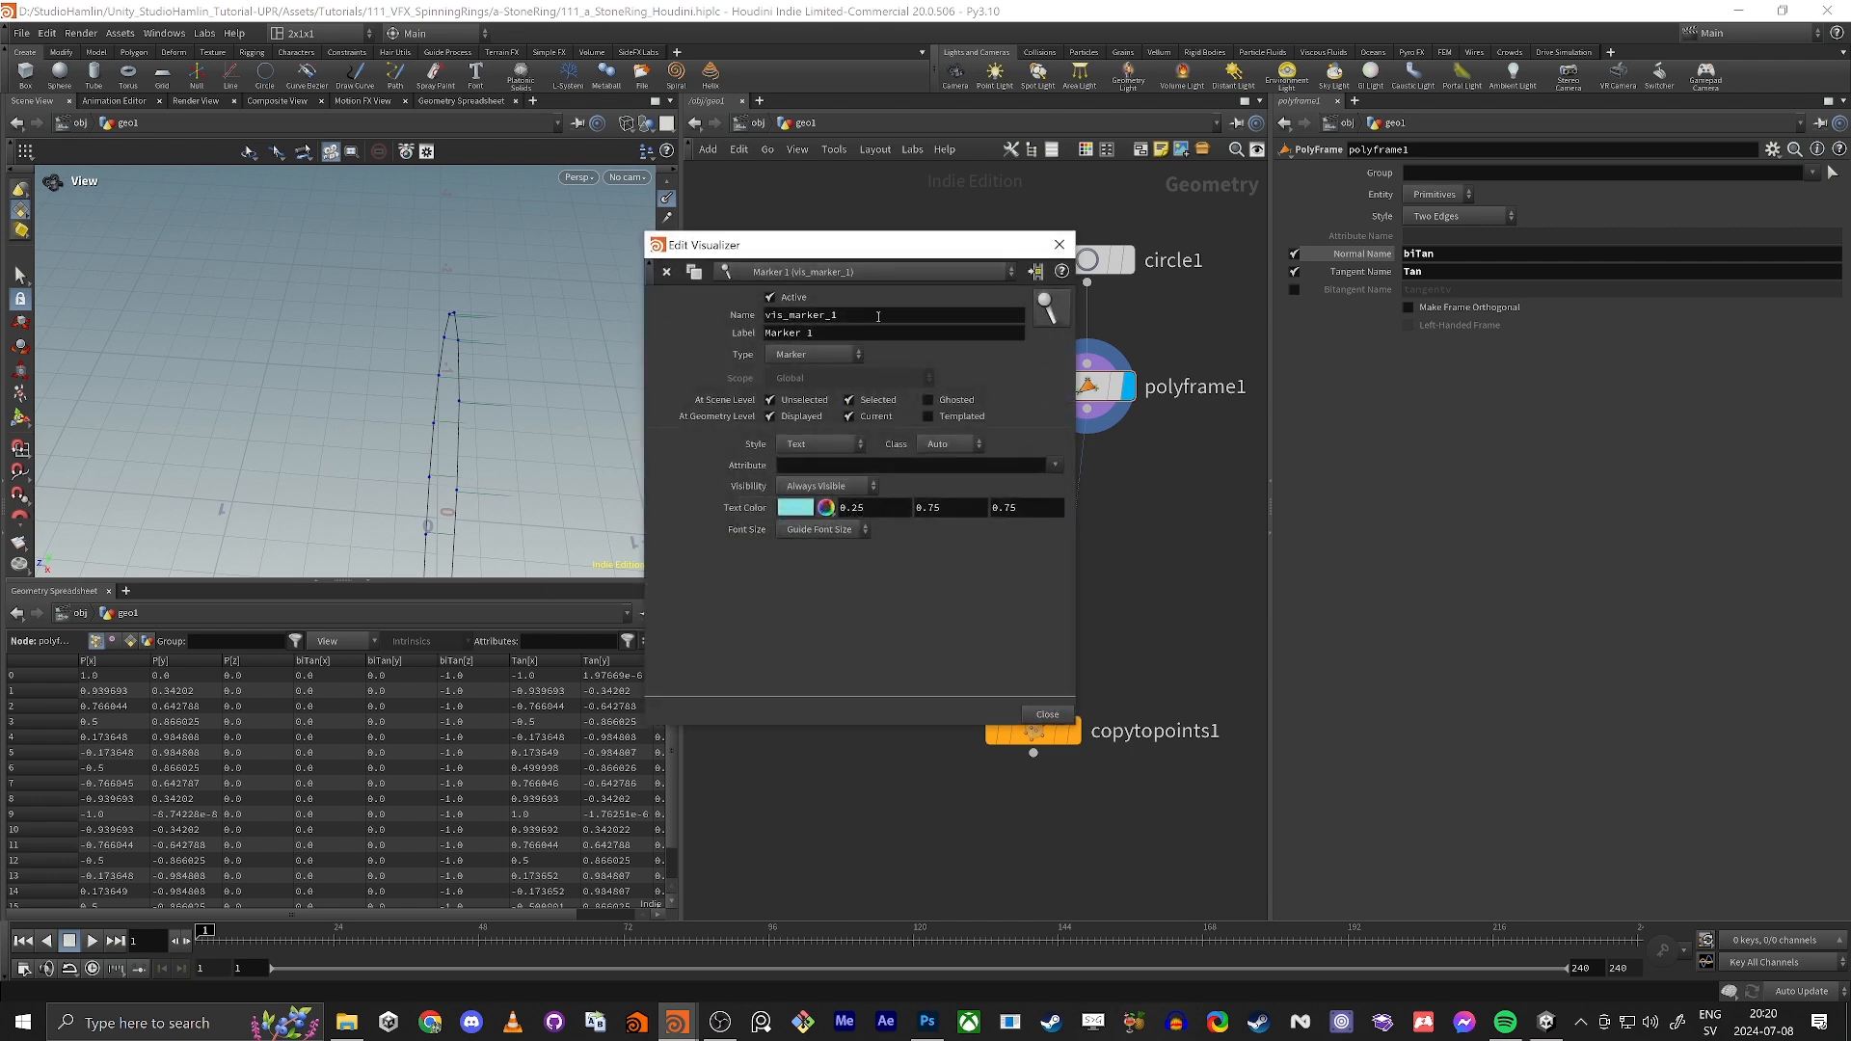
double_click(879, 317)
text(Tan)
key(Tab)
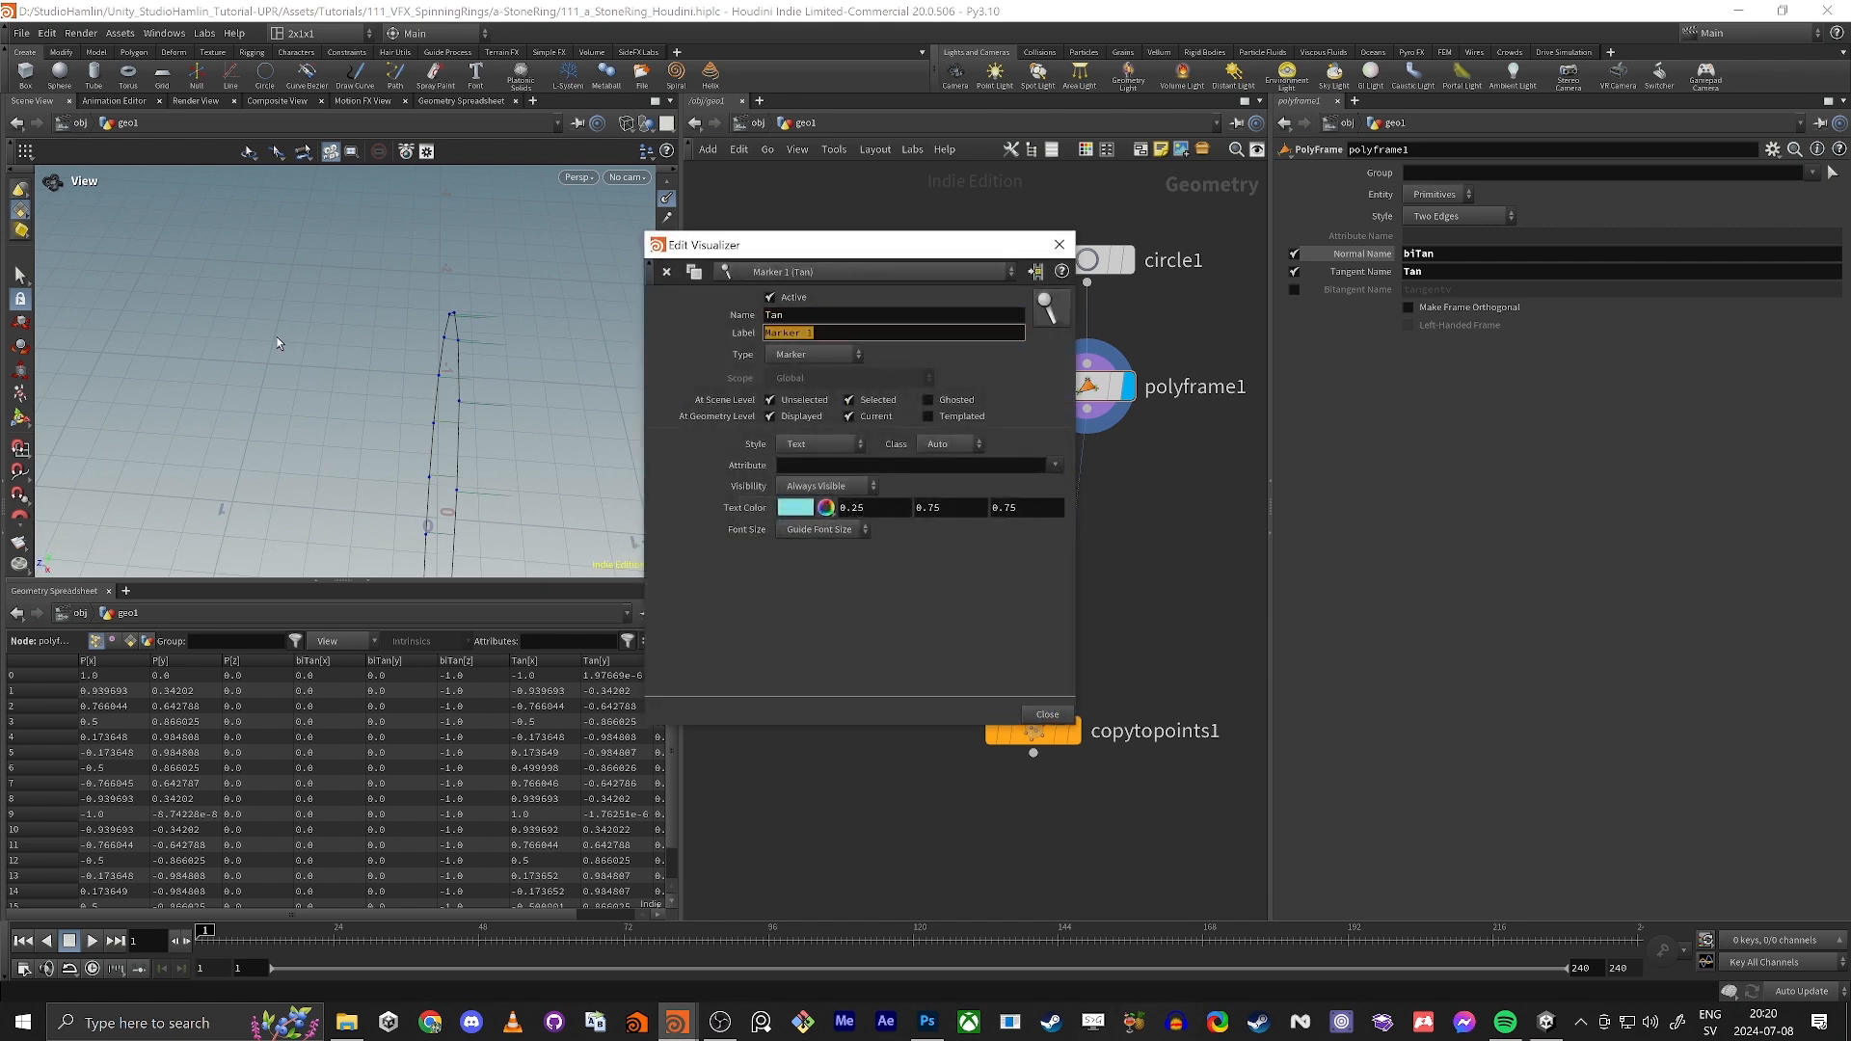
key(Tab)
text(t)
key(BackSpace)
text(Tan)
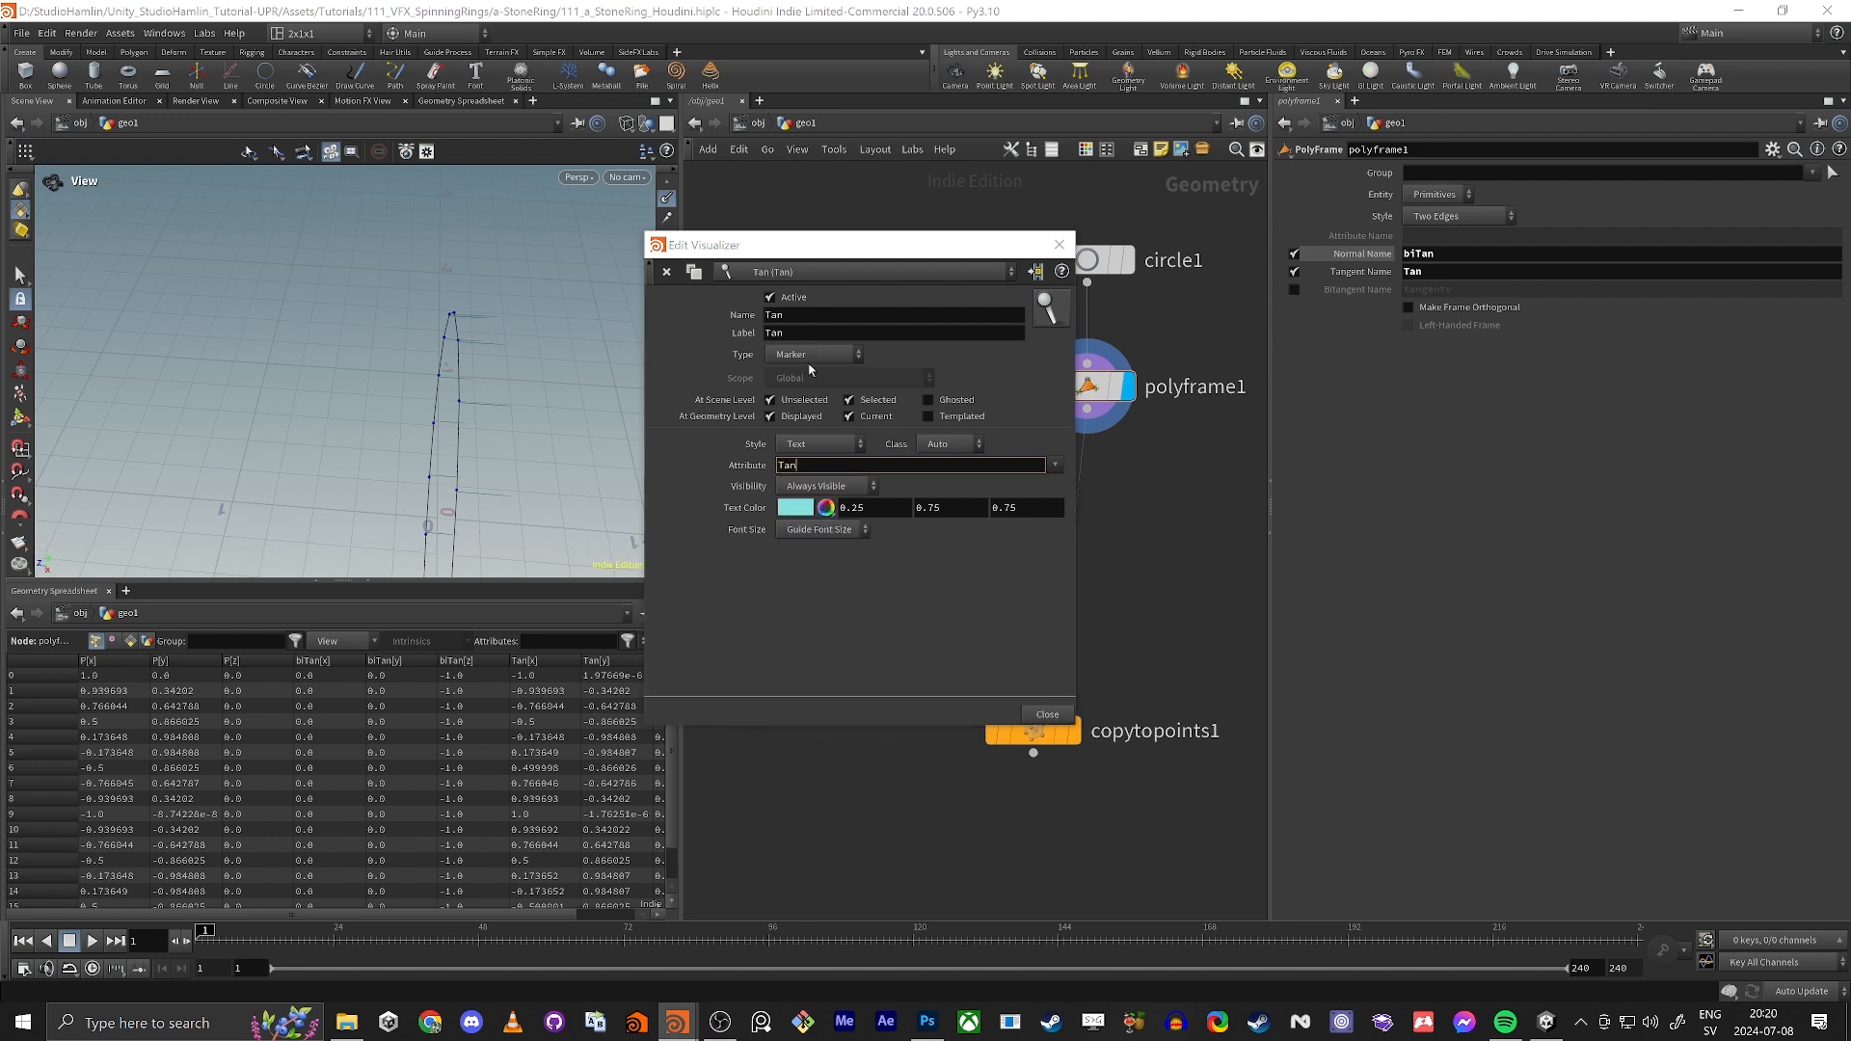
key(Return)
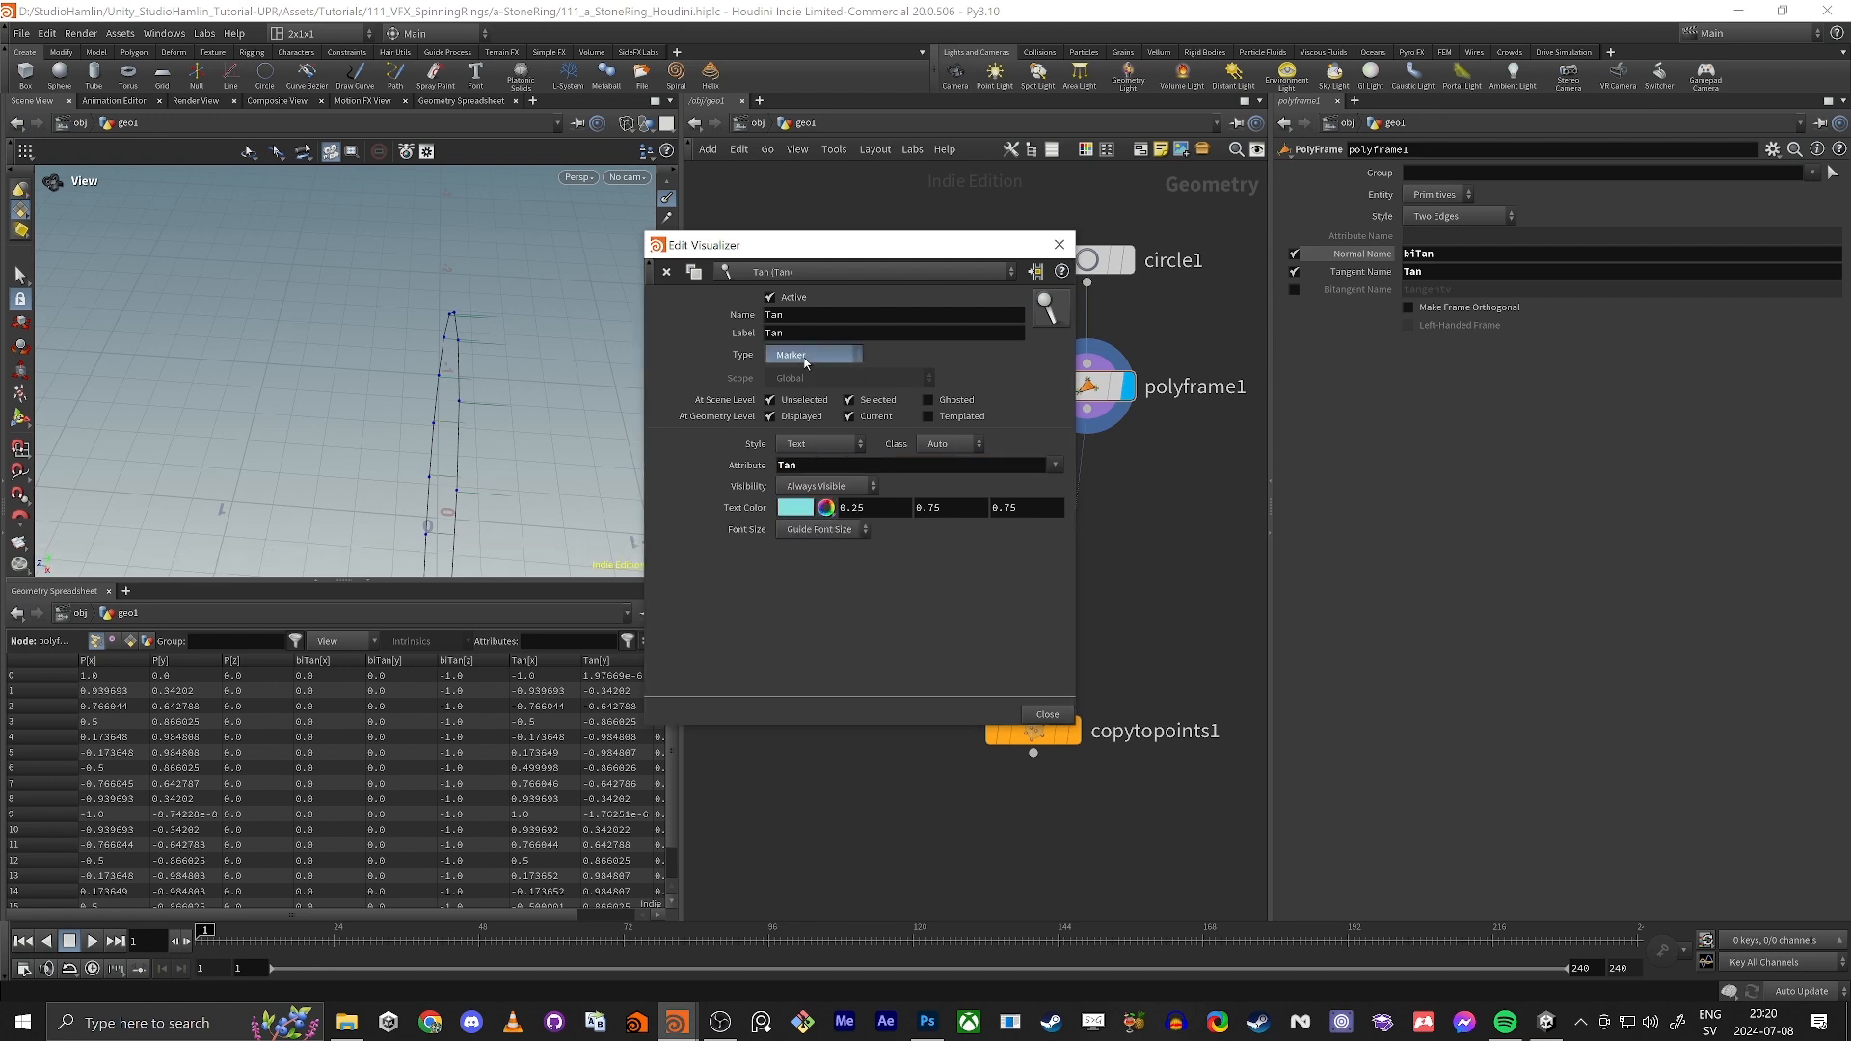
Step: Set the Tan marker's style to Vector and inspect the vector directions around the circle
click(804, 356)
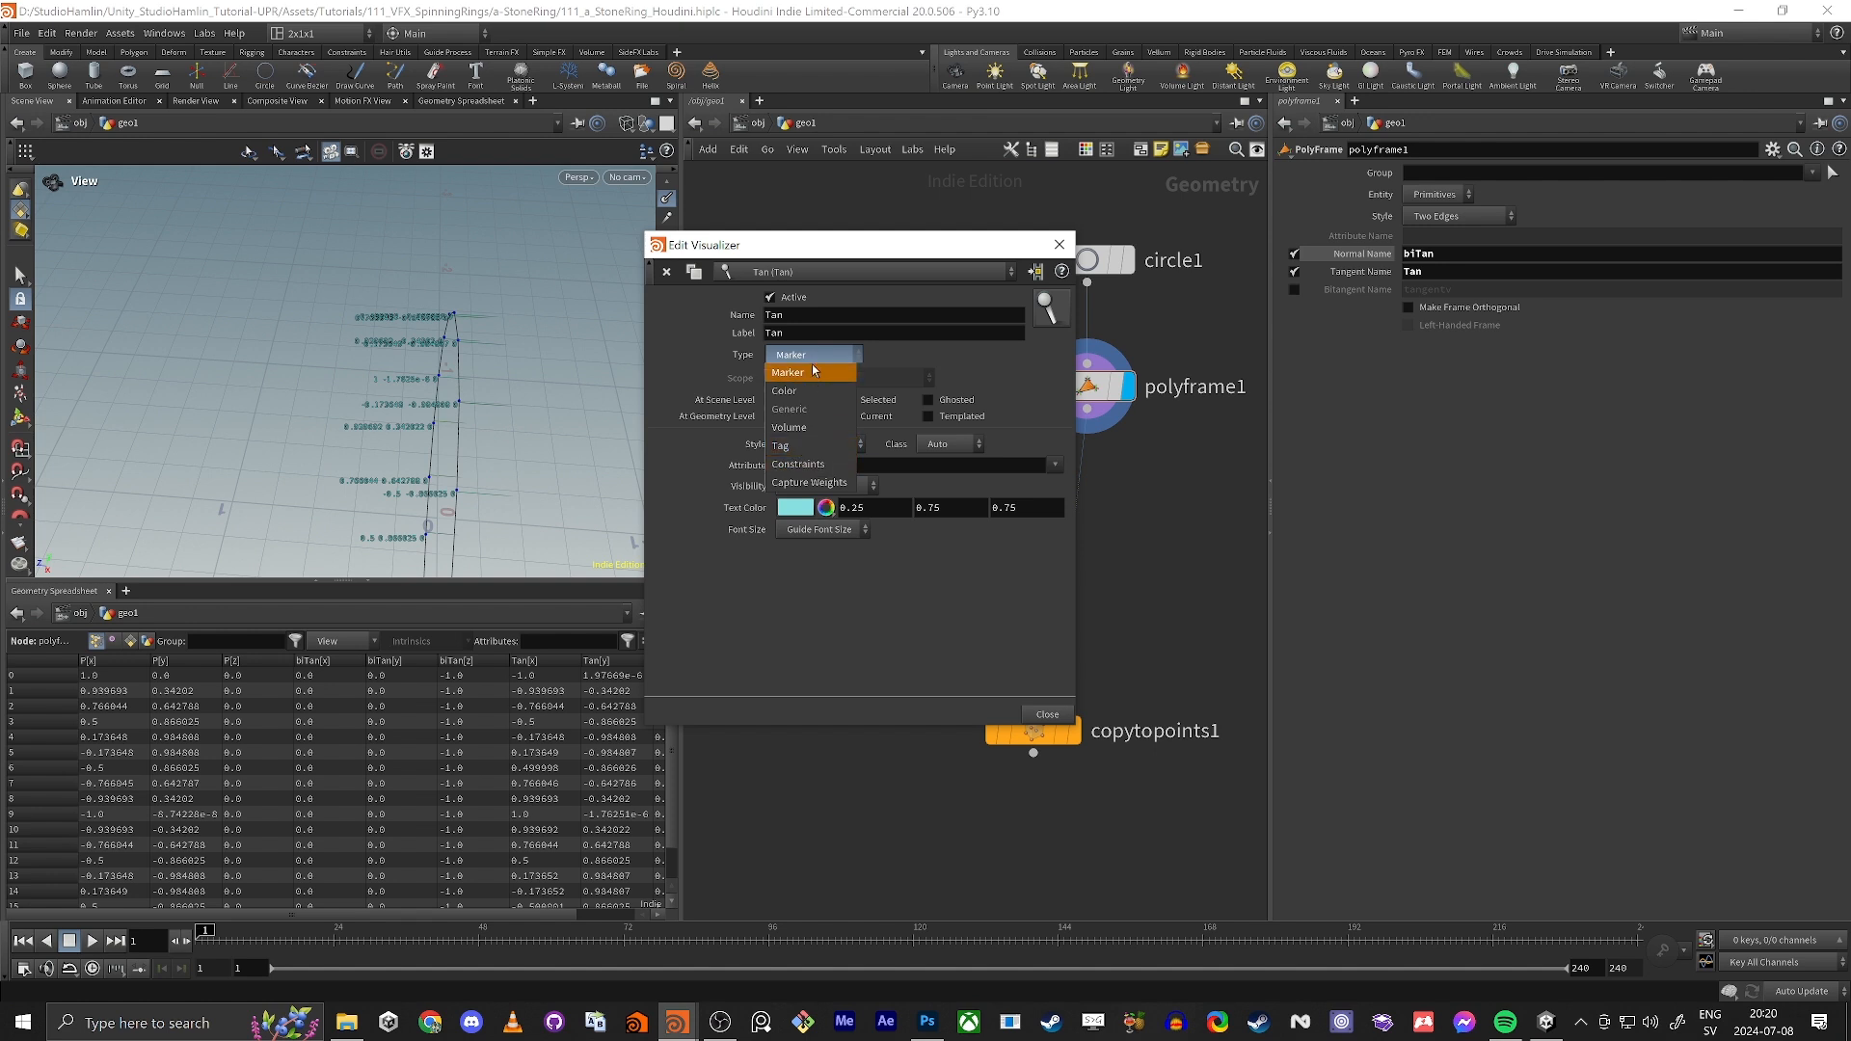
click(810, 373)
click(800, 444)
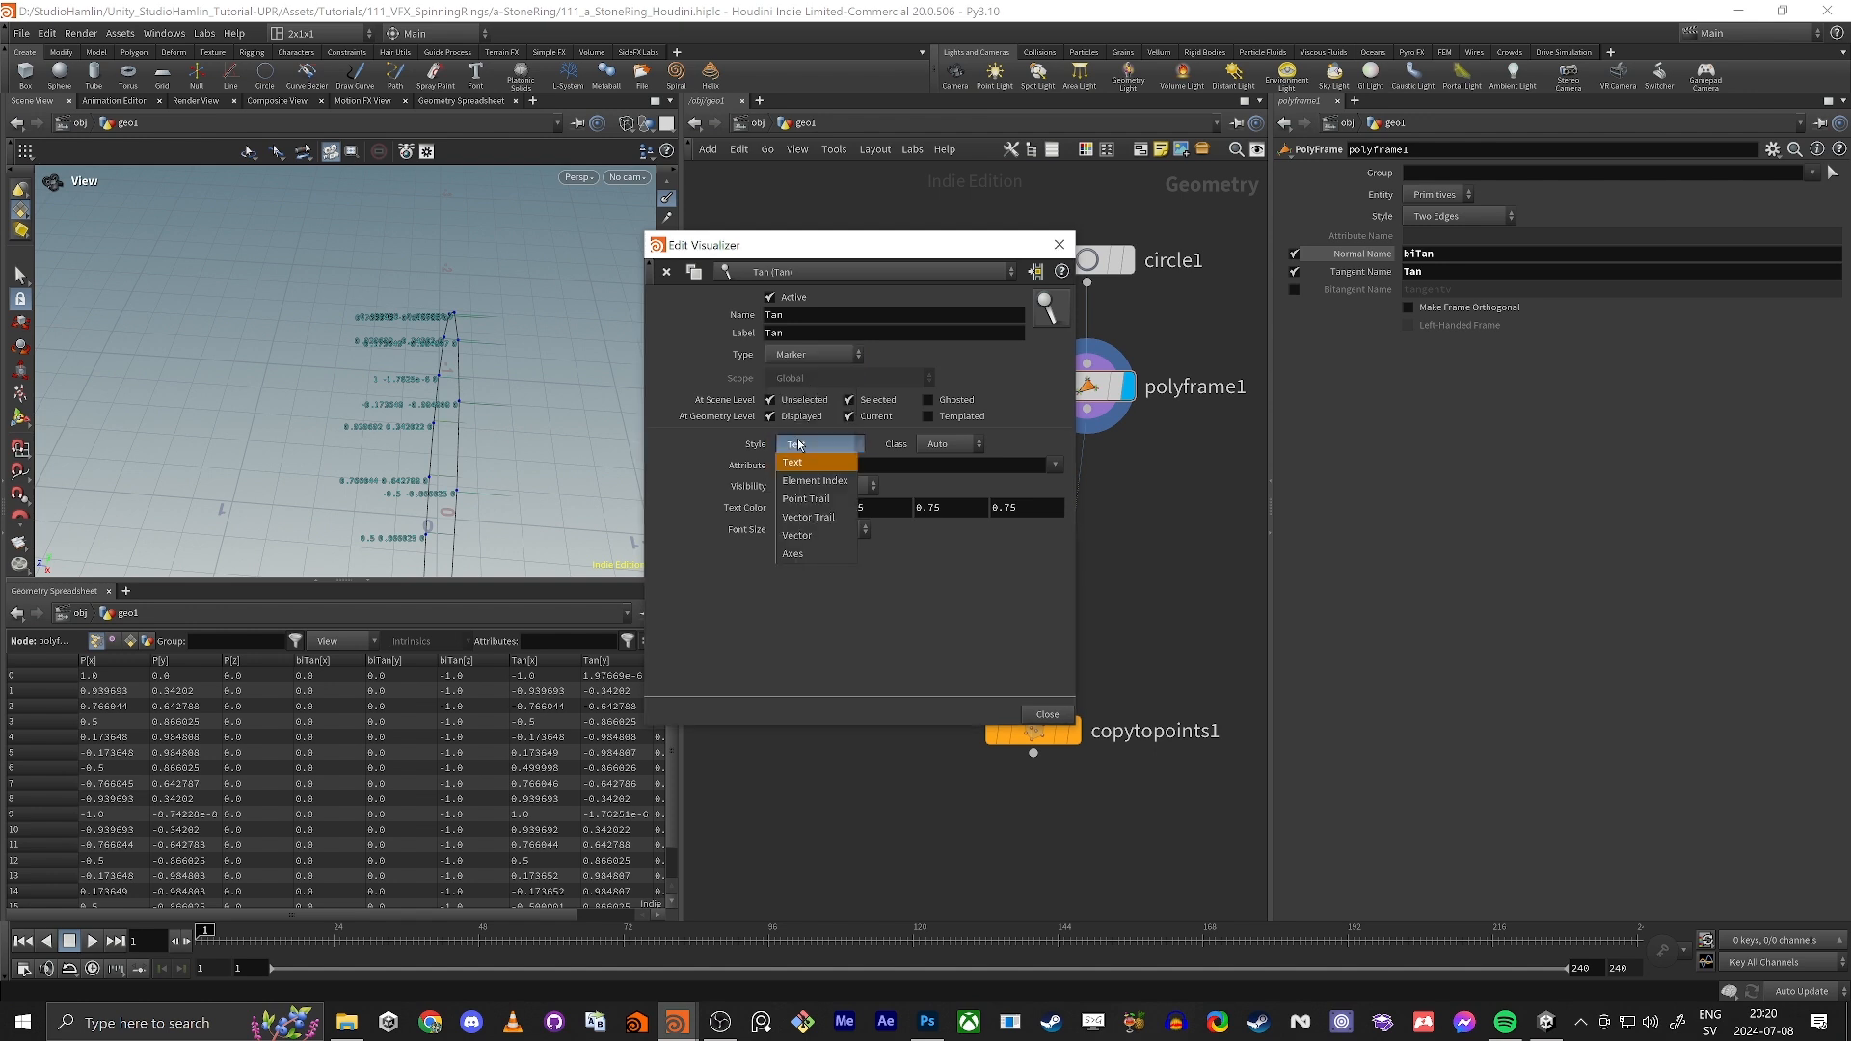
click(800, 535)
drag(538, 403, 326, 363)
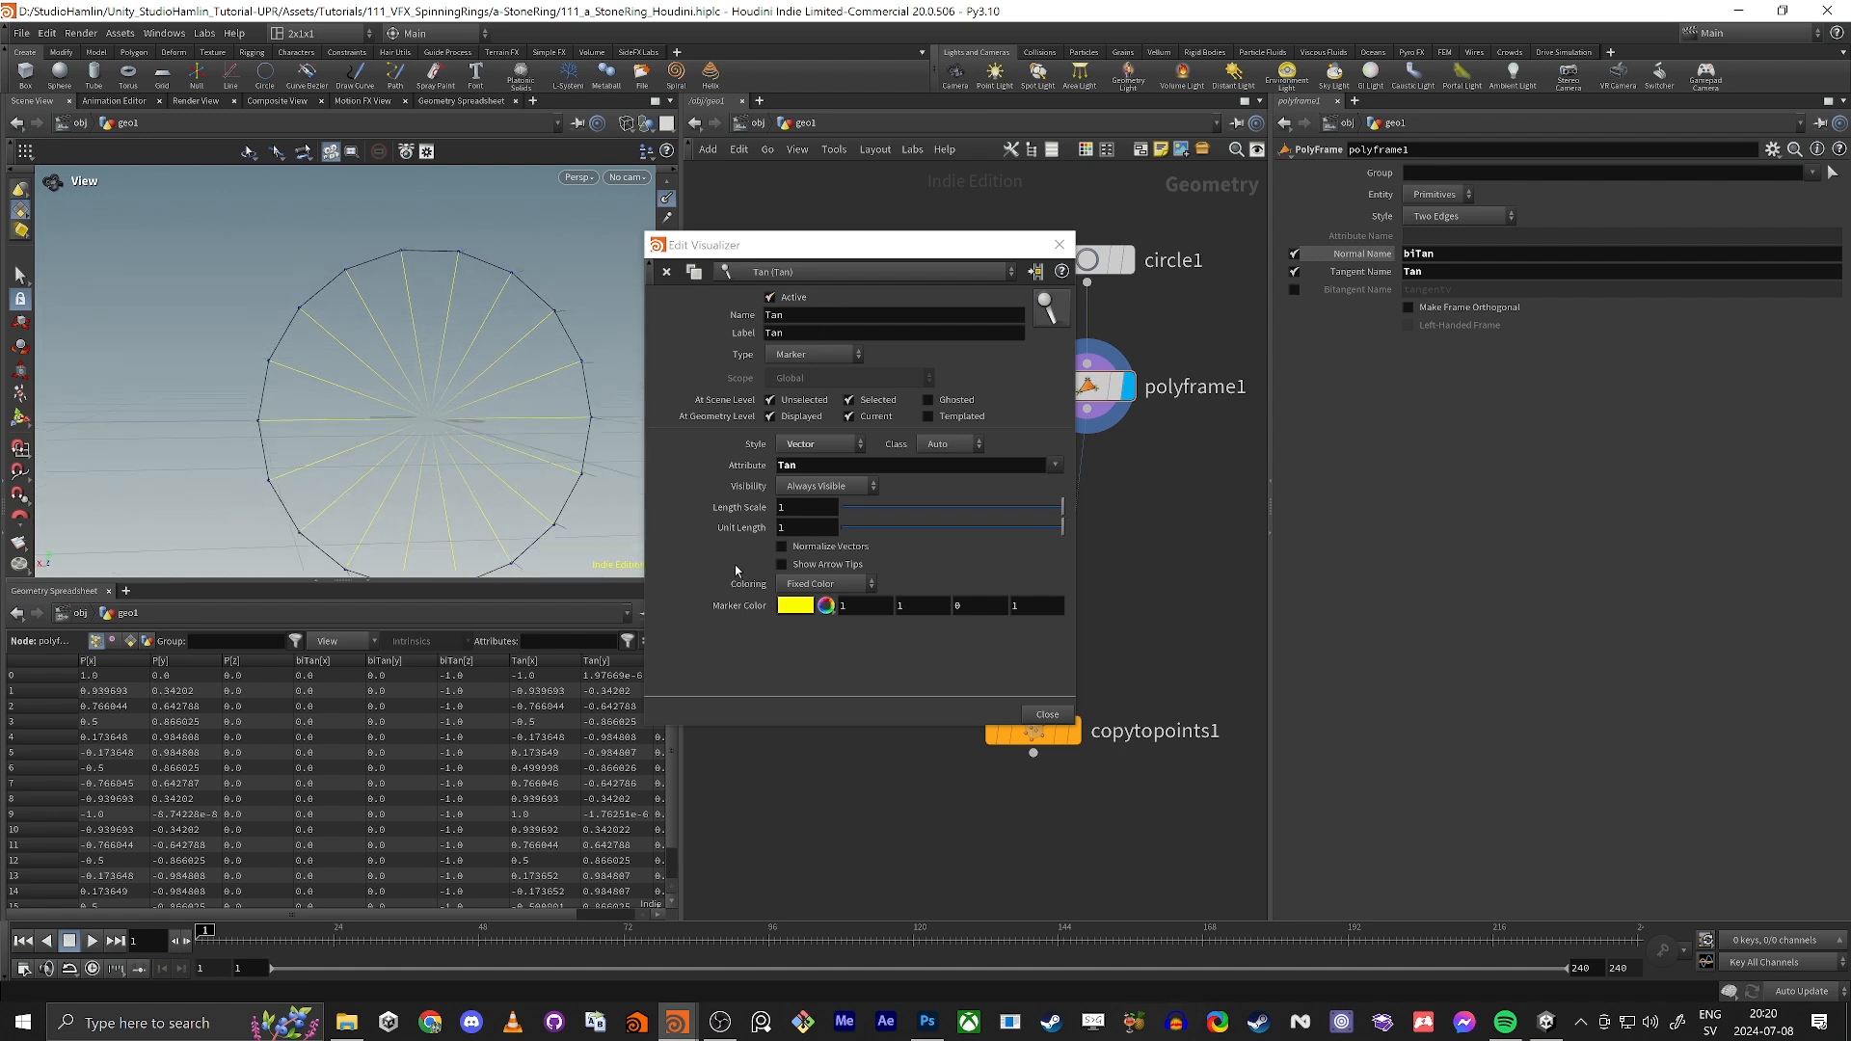
drag(372, 299, 413, 344)
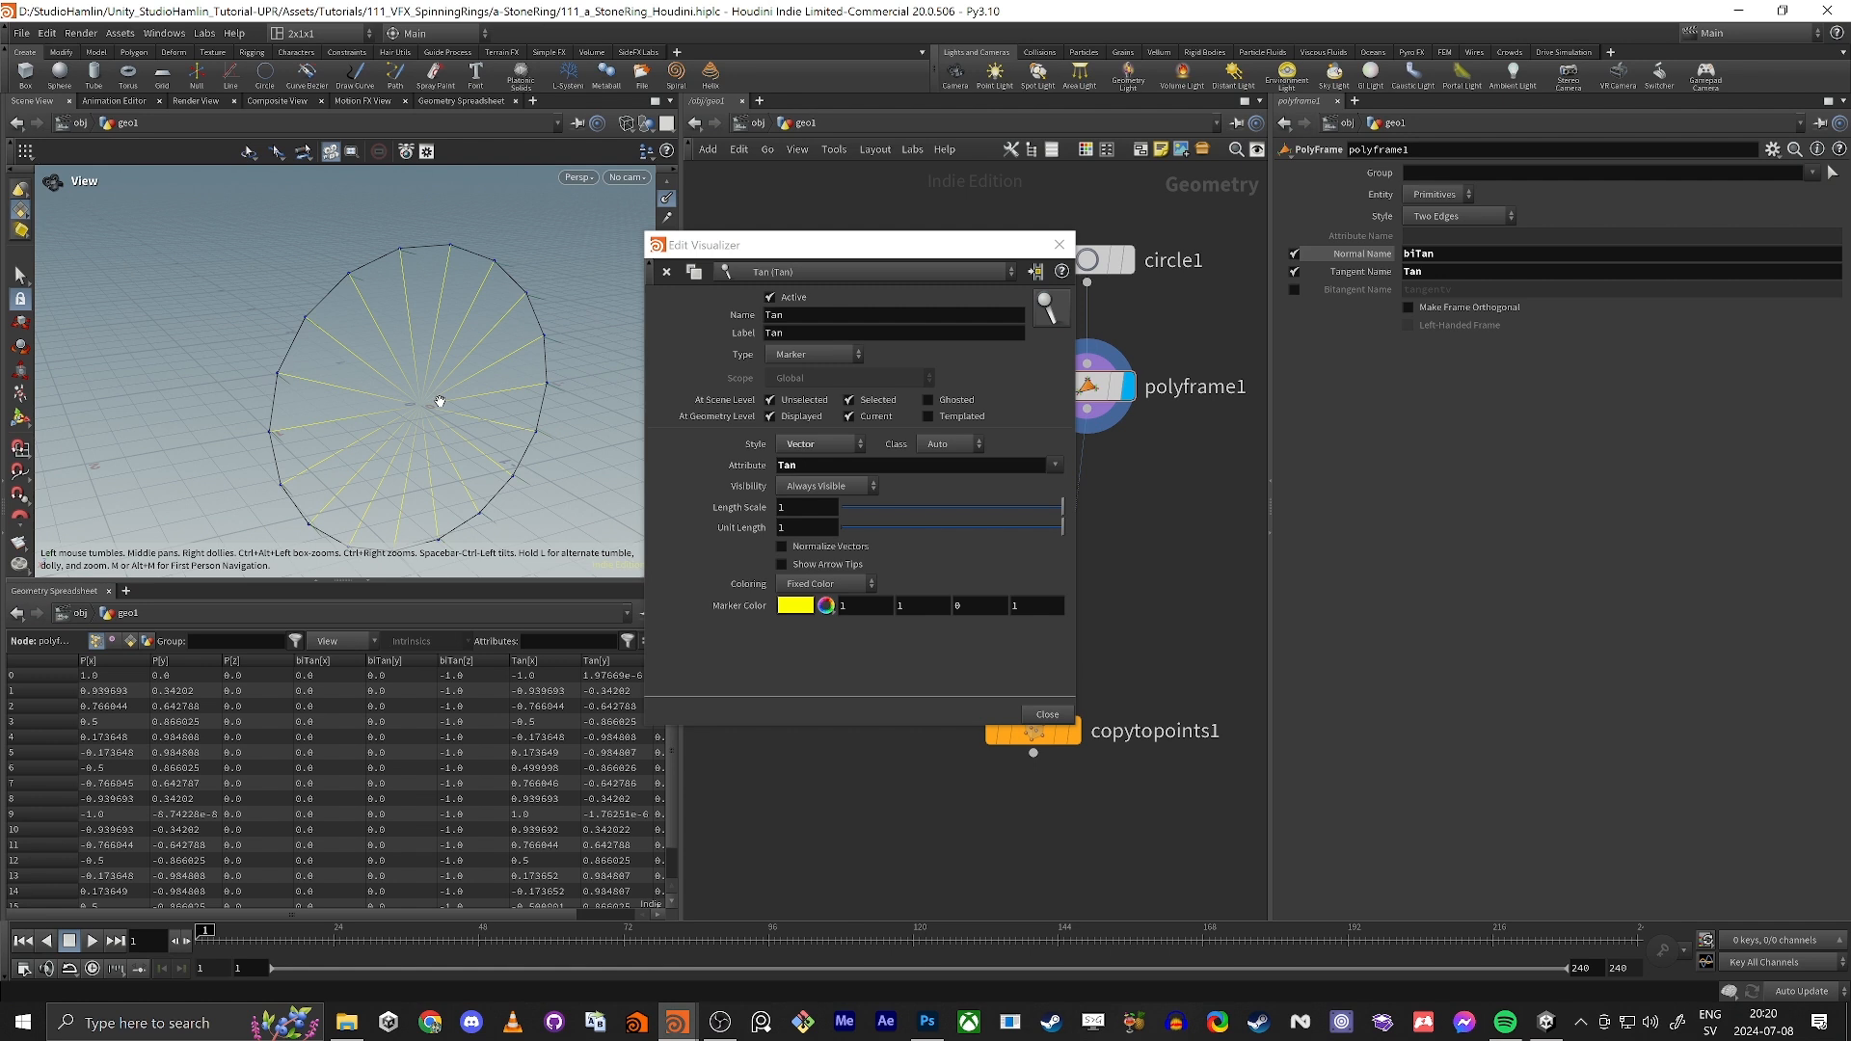
Step: Disable the PolyFrame's tangent output and enable its bitangent output with the attribute name Tan
click(1294, 271)
click(1295, 289)
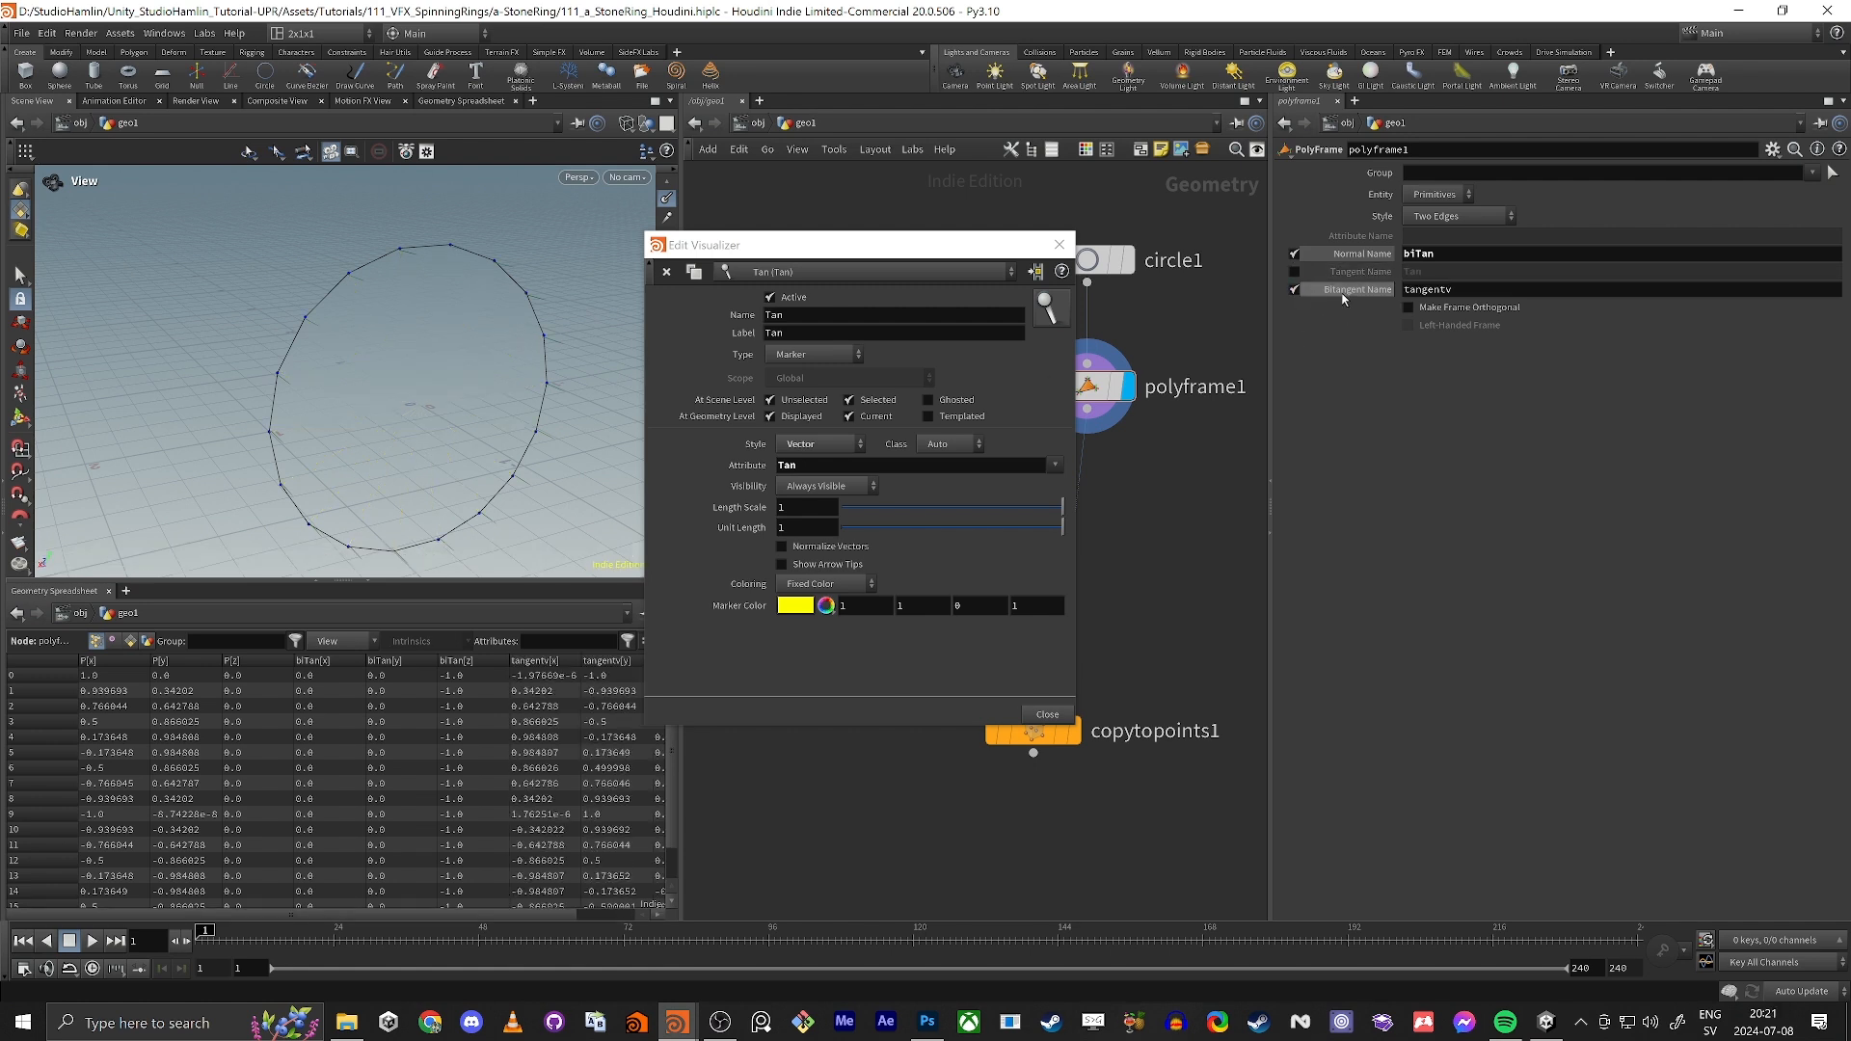
drag(1475, 290, 834, 354)
text(Tan)
key(Return)
click(1439, 293)
key(Return)
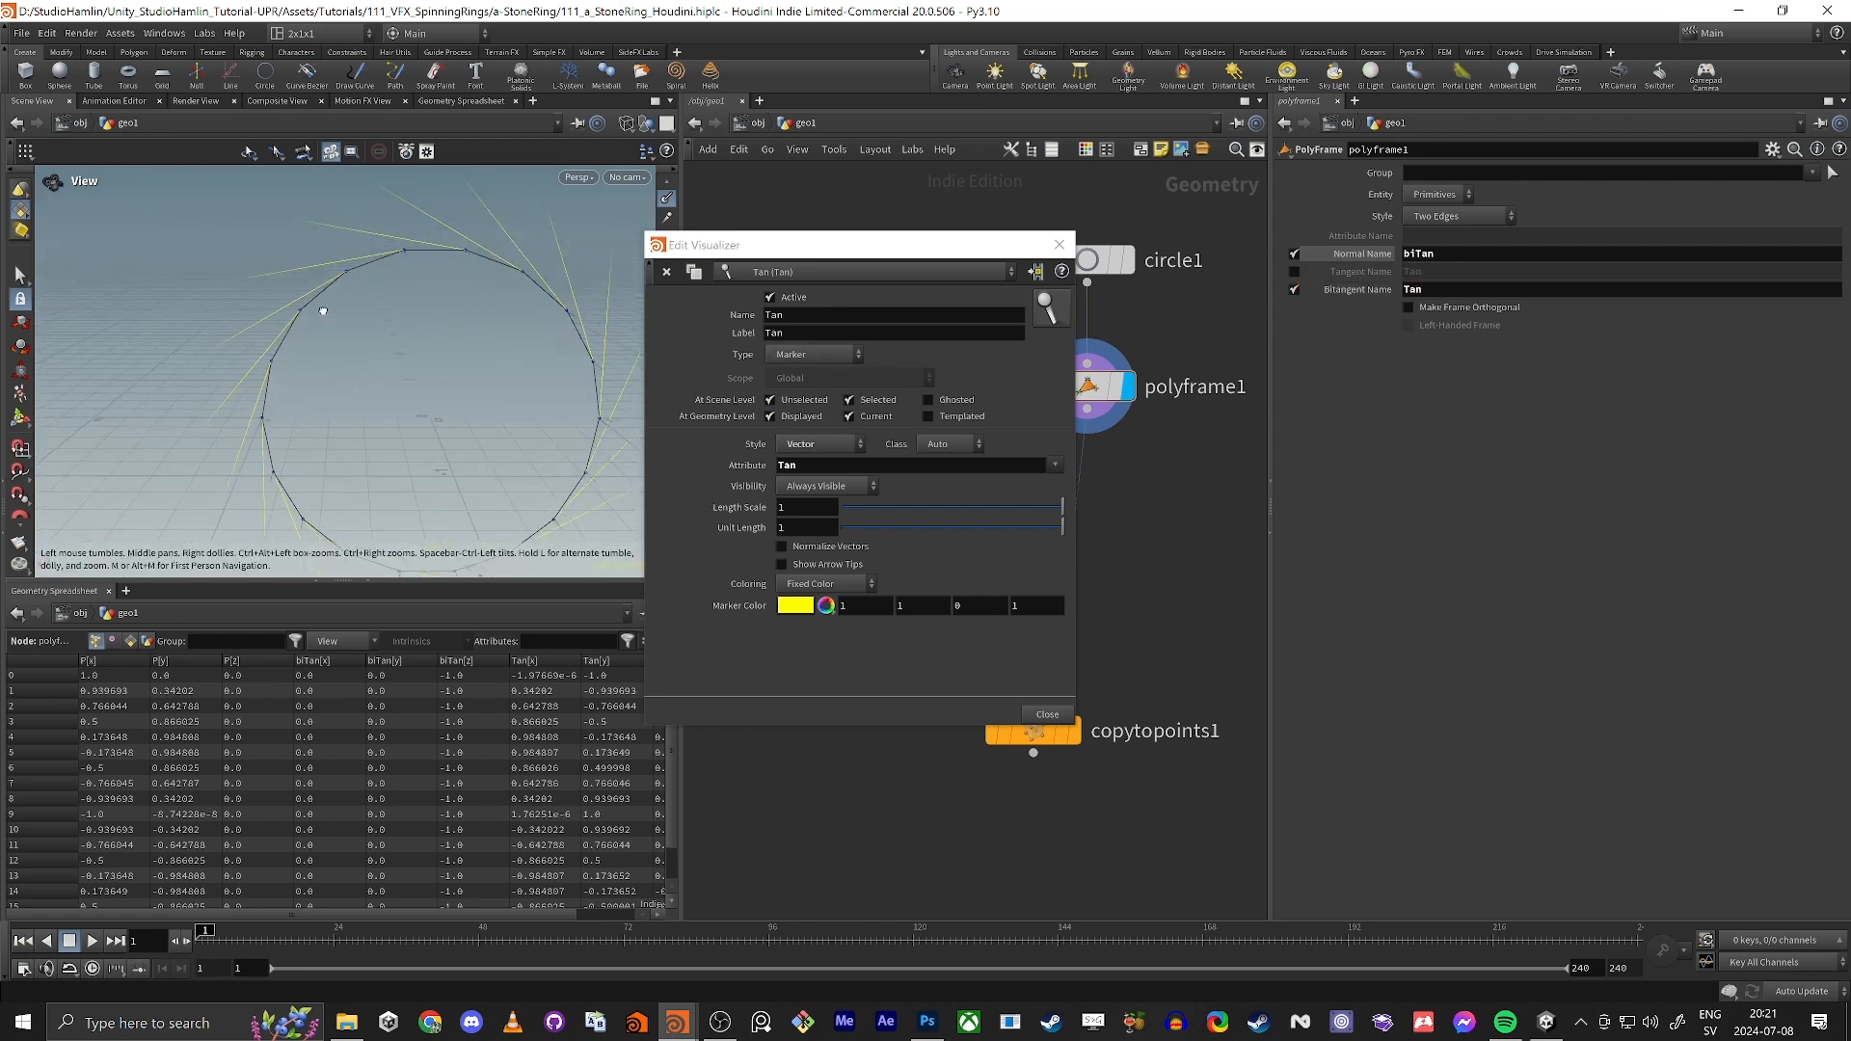
Step: Set the Tan visualizer's marker color to blue (0, 0, 1) and check the vectors along the circle
key(Tab)
text(0)
key(Tab)
text(0)
key(Tab)
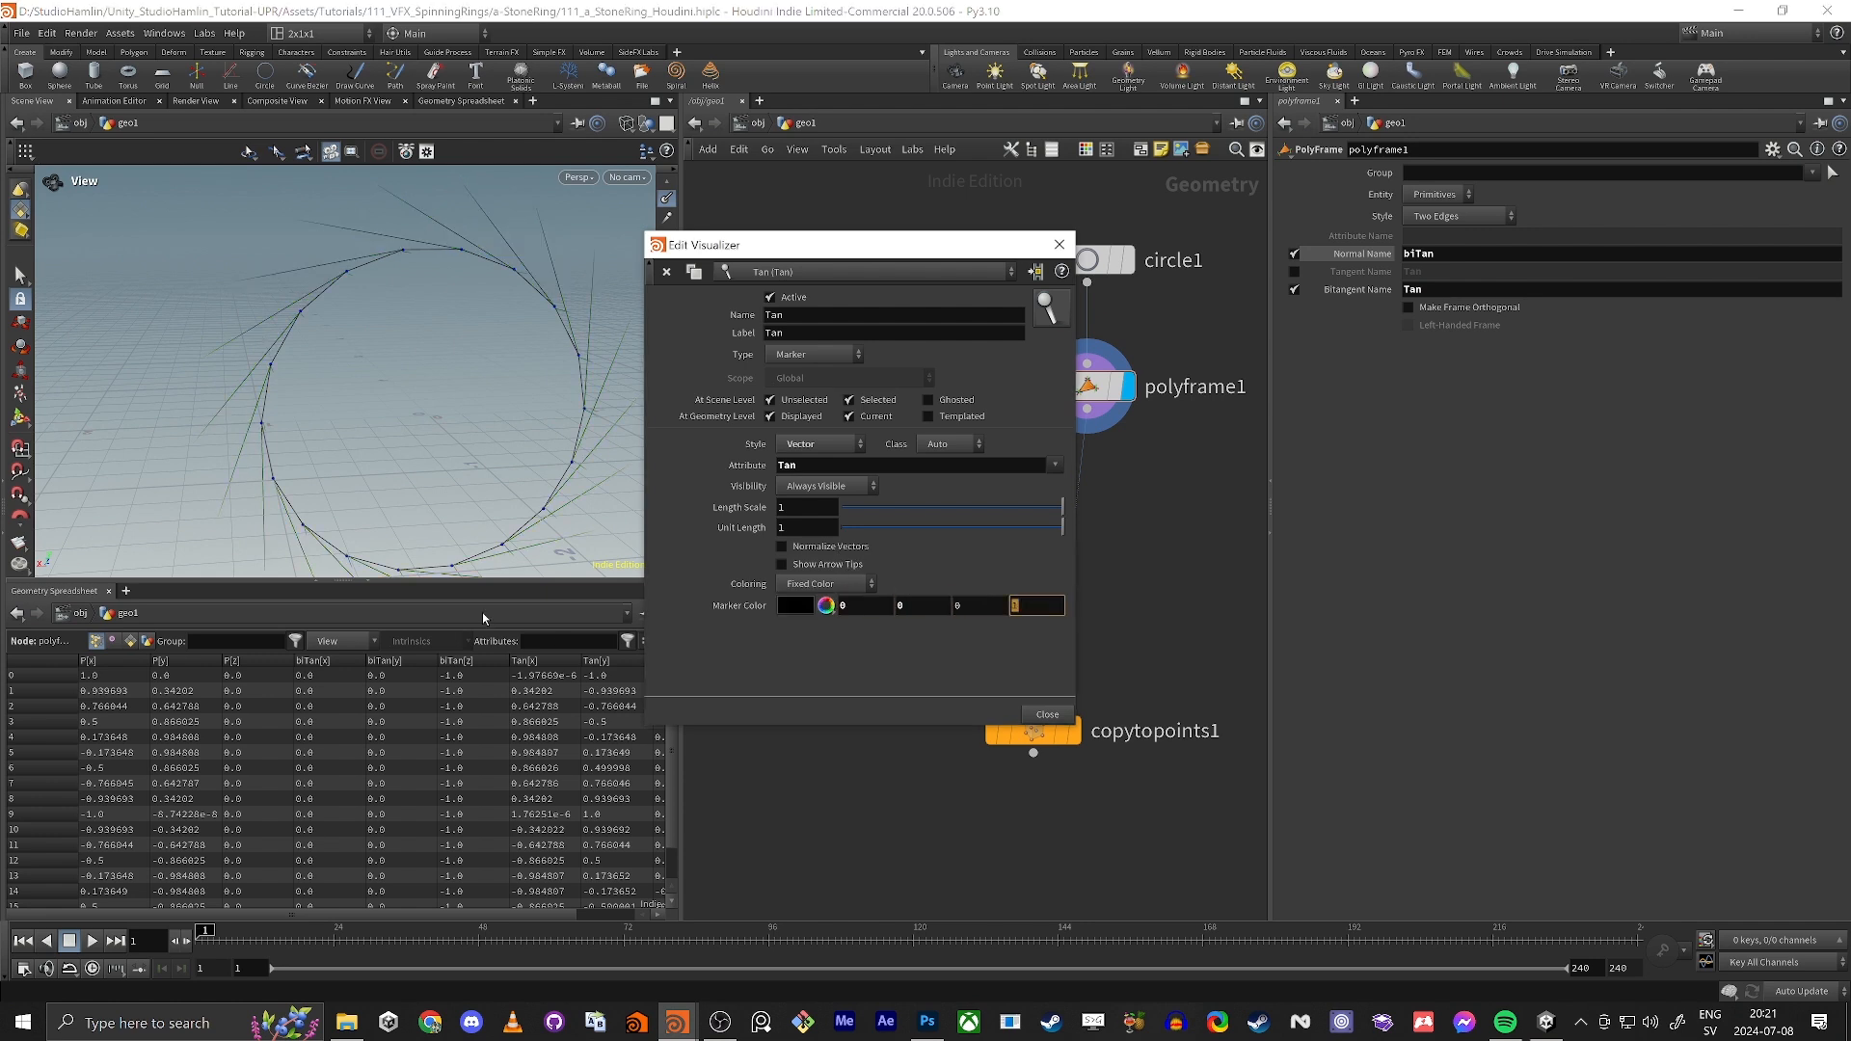
key(shift+Tab)
text(1)
key(Return)
drag(292, 412, 483, 376)
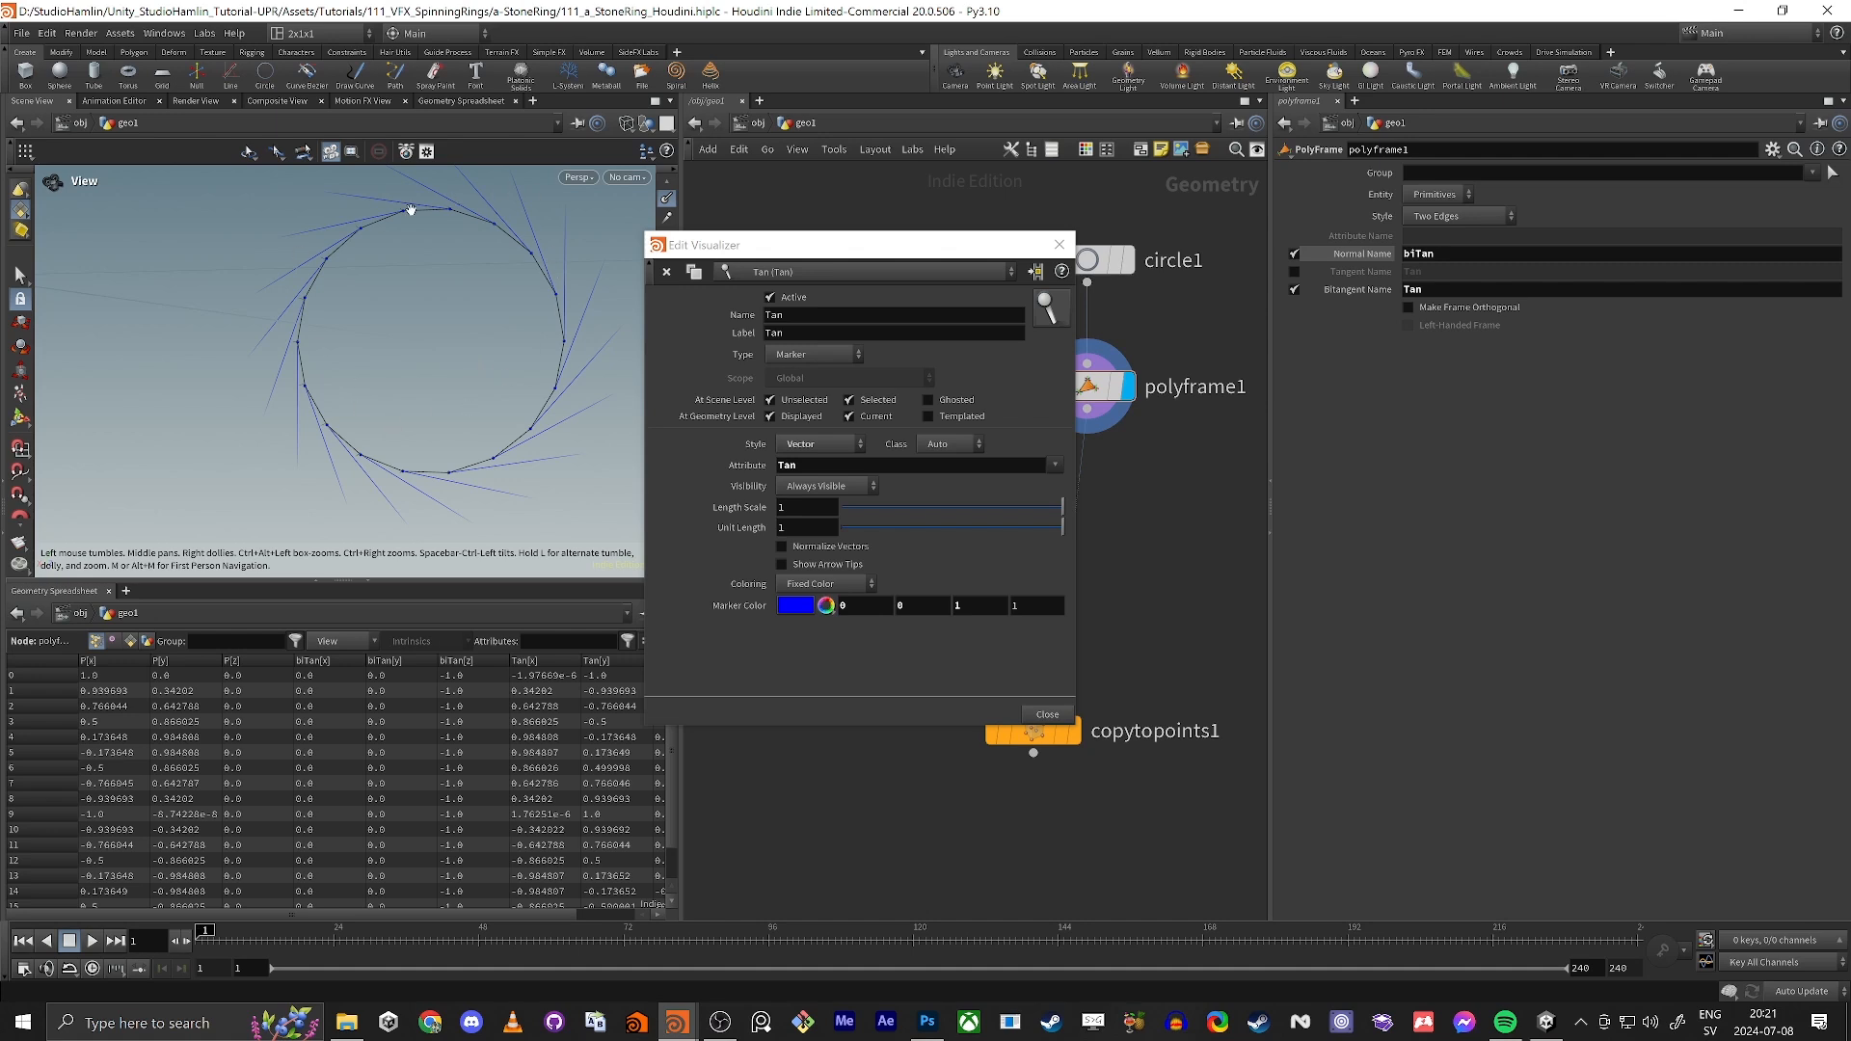
drag(413, 206, 338, 425)
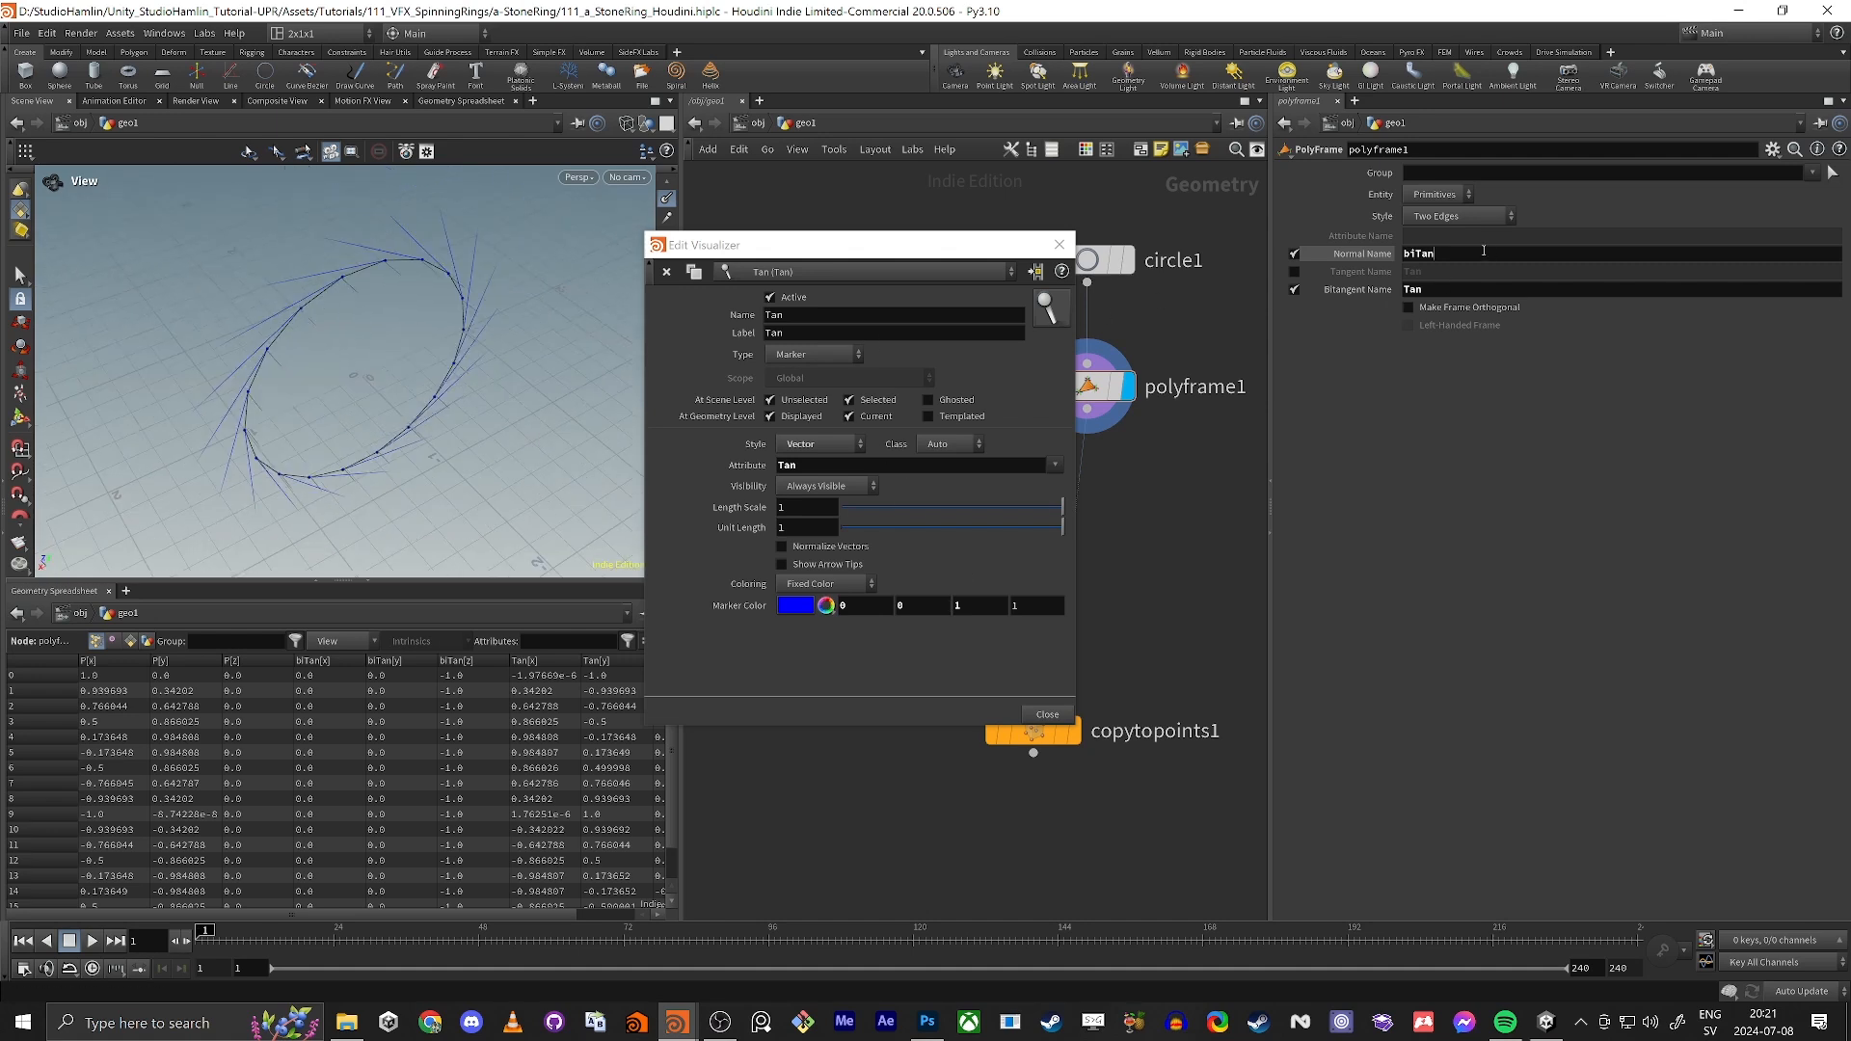
Step: Duplicate the Tan visualizer and set the copy's name, label and attribute to biTan
key(Return)
key(ctrl+c)
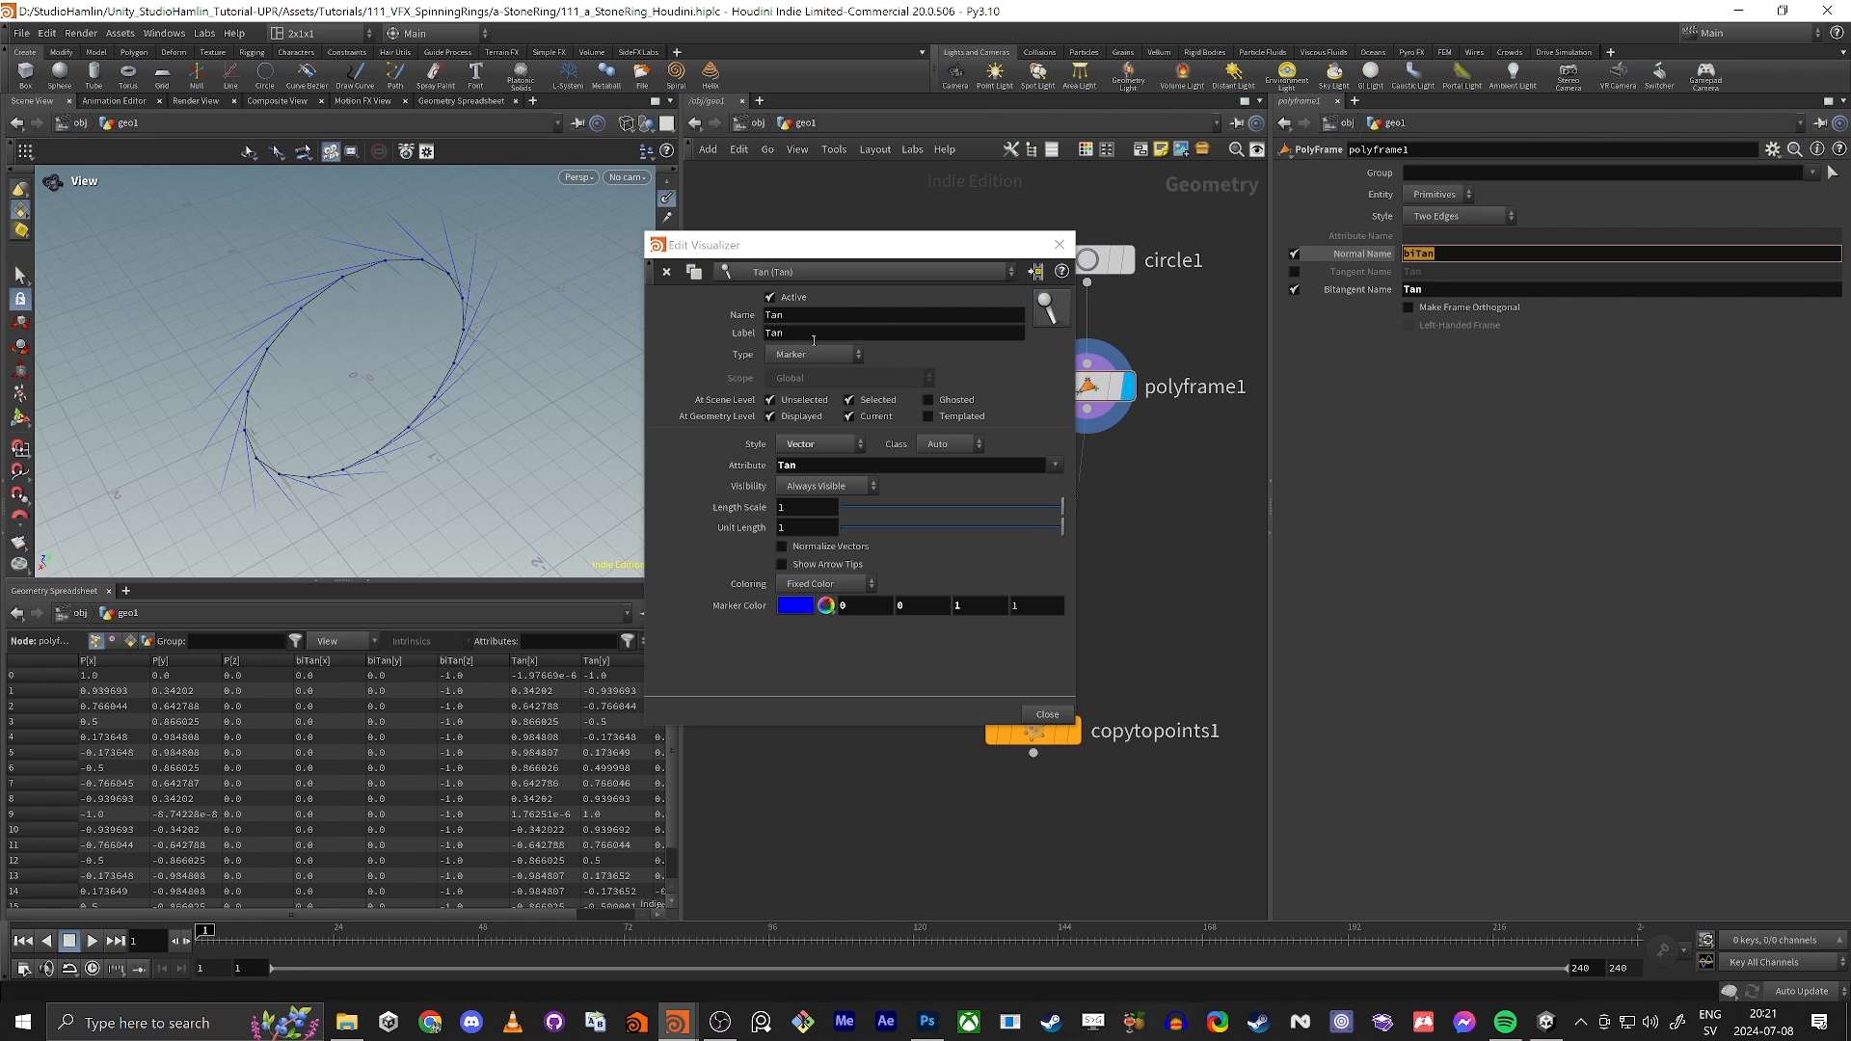
click(694, 274)
click(752, 273)
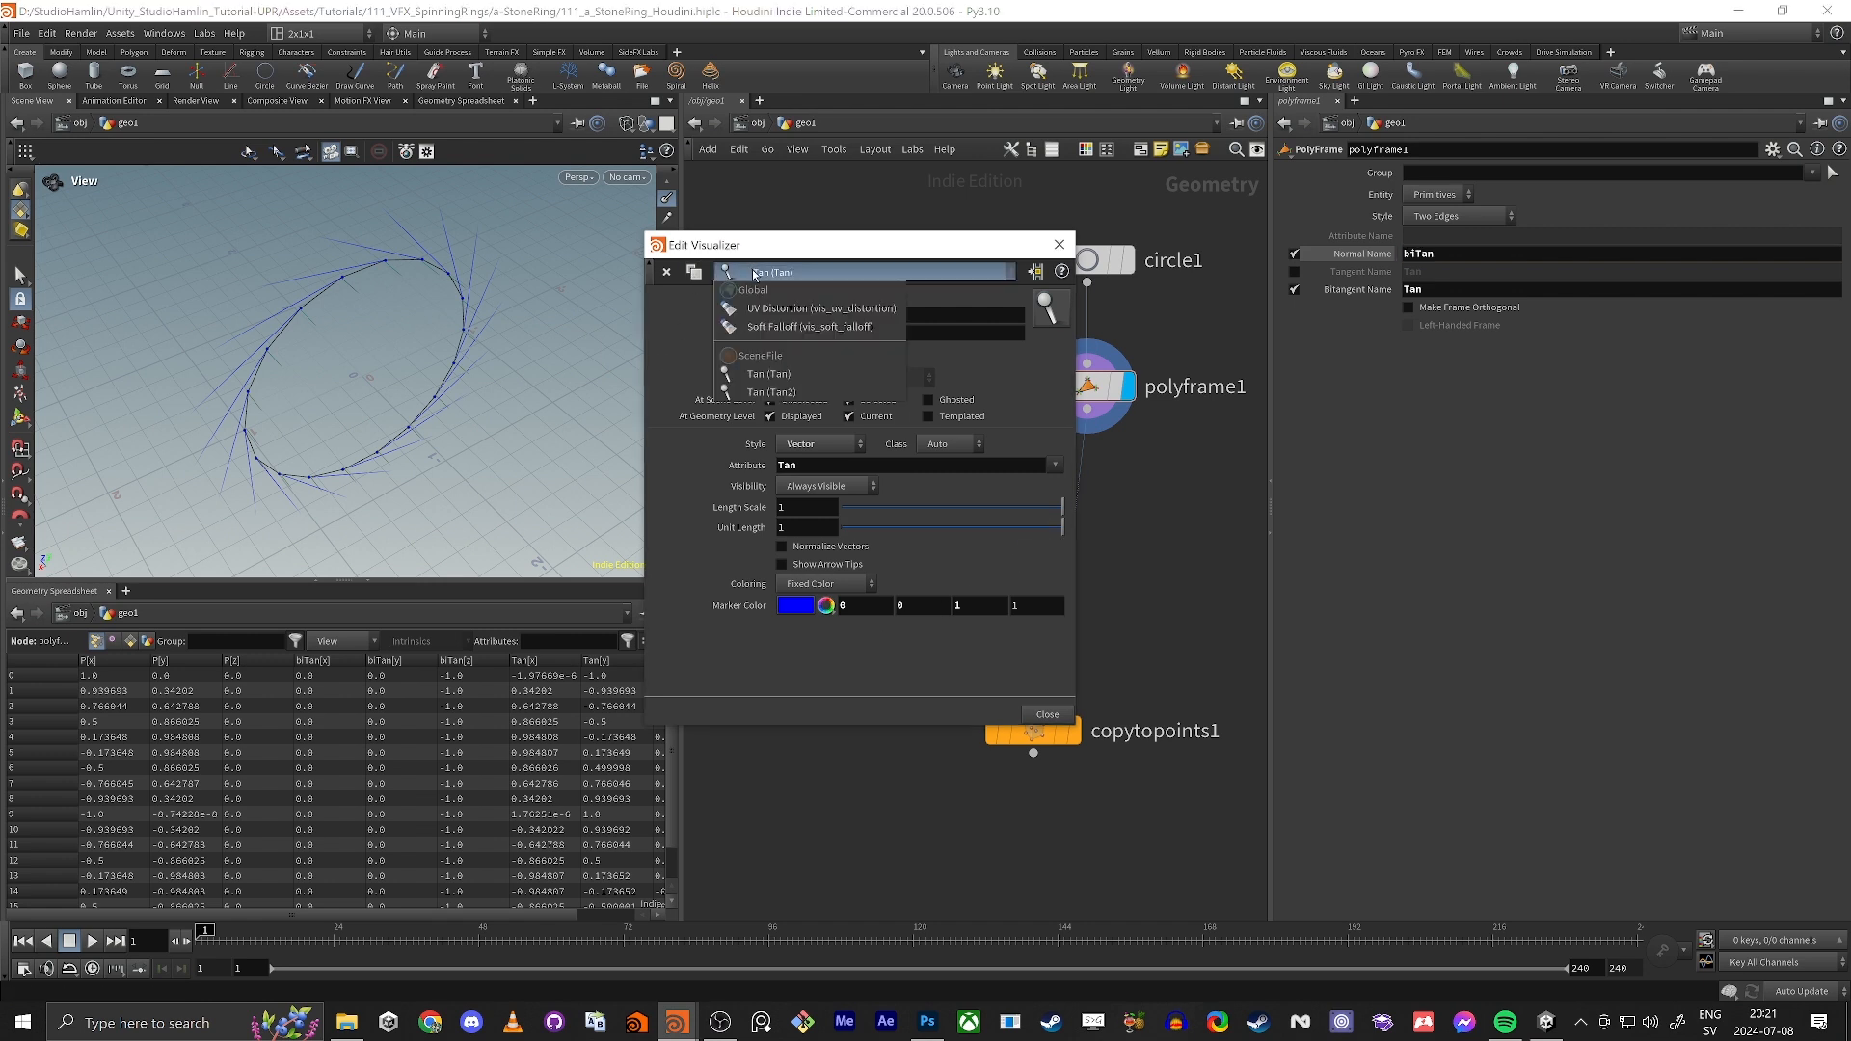
click(769, 393)
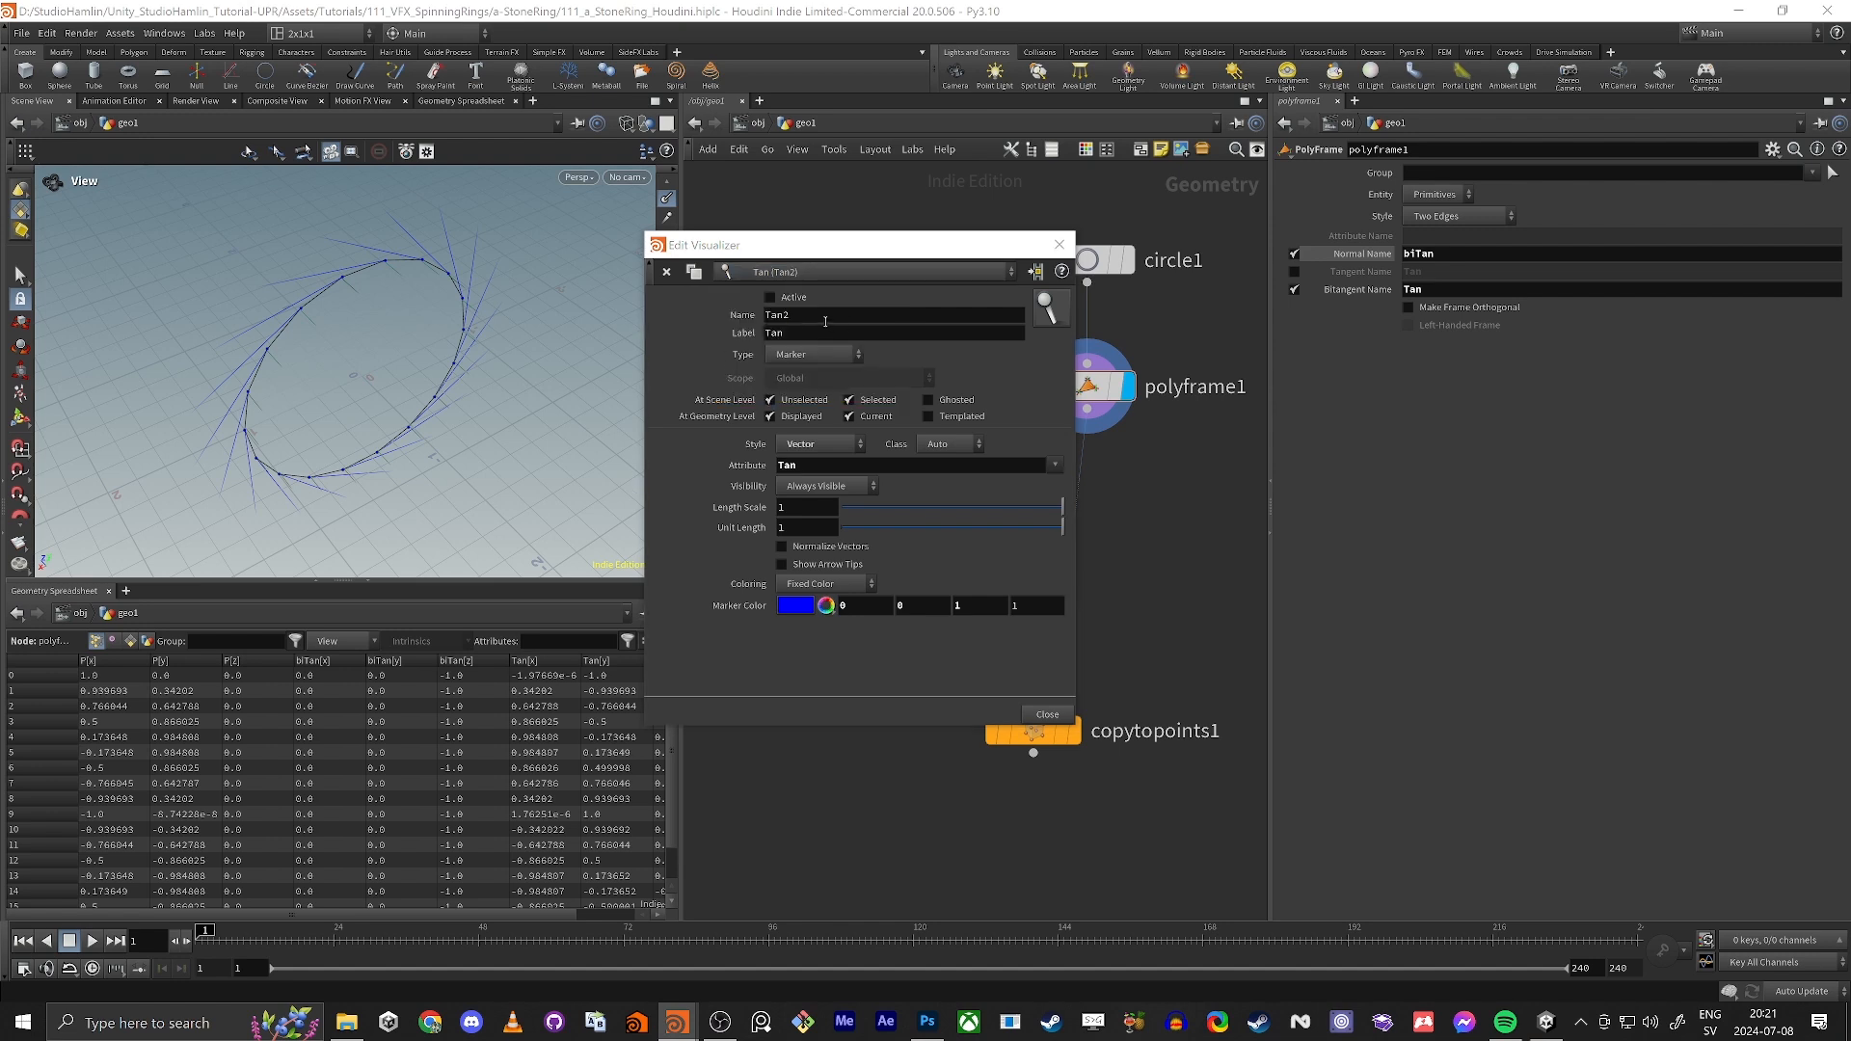
key(ctrl+v)
drag(825, 319, 628, 344)
key(ctrl+v)
drag(802, 466, 648, 485)
key(ctrl+v)
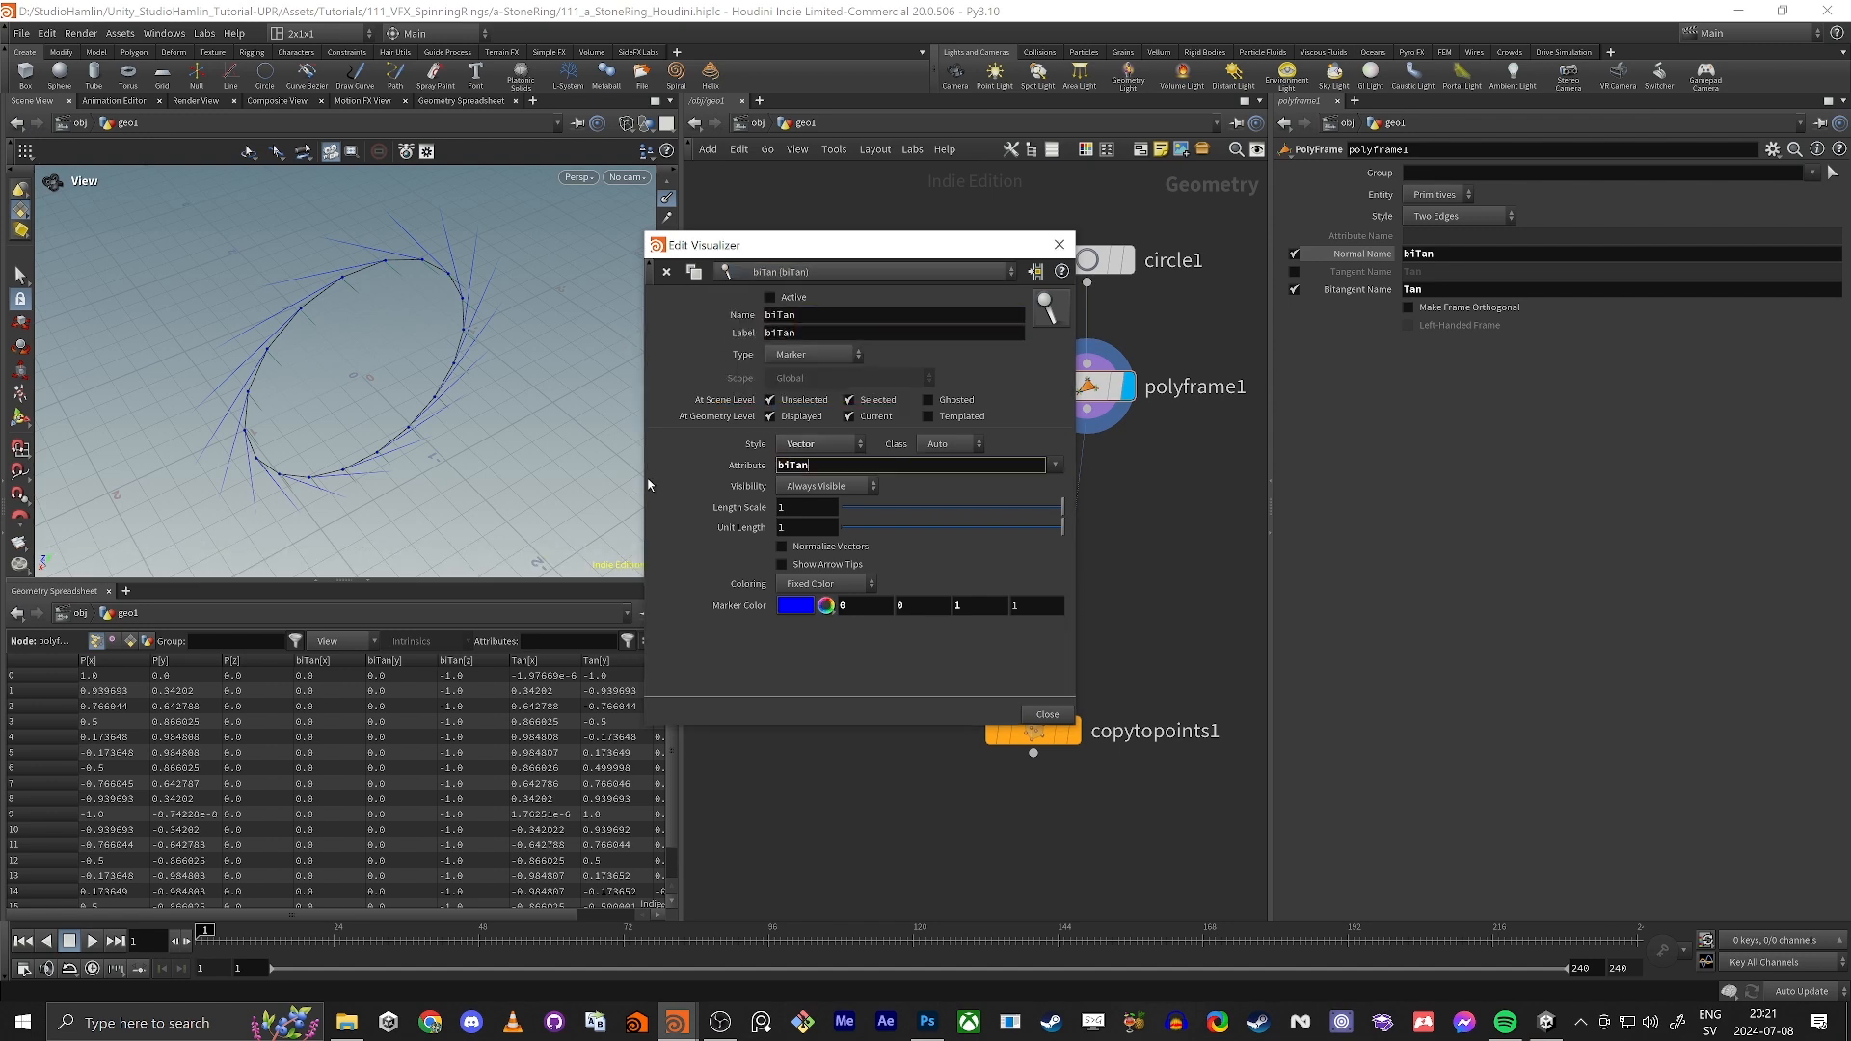
key(Tab)
Step: Set the biTan visualizer's marker color to green (0, 1, 0) and look at the circle's vectors
drag(853, 607, 734, 640)
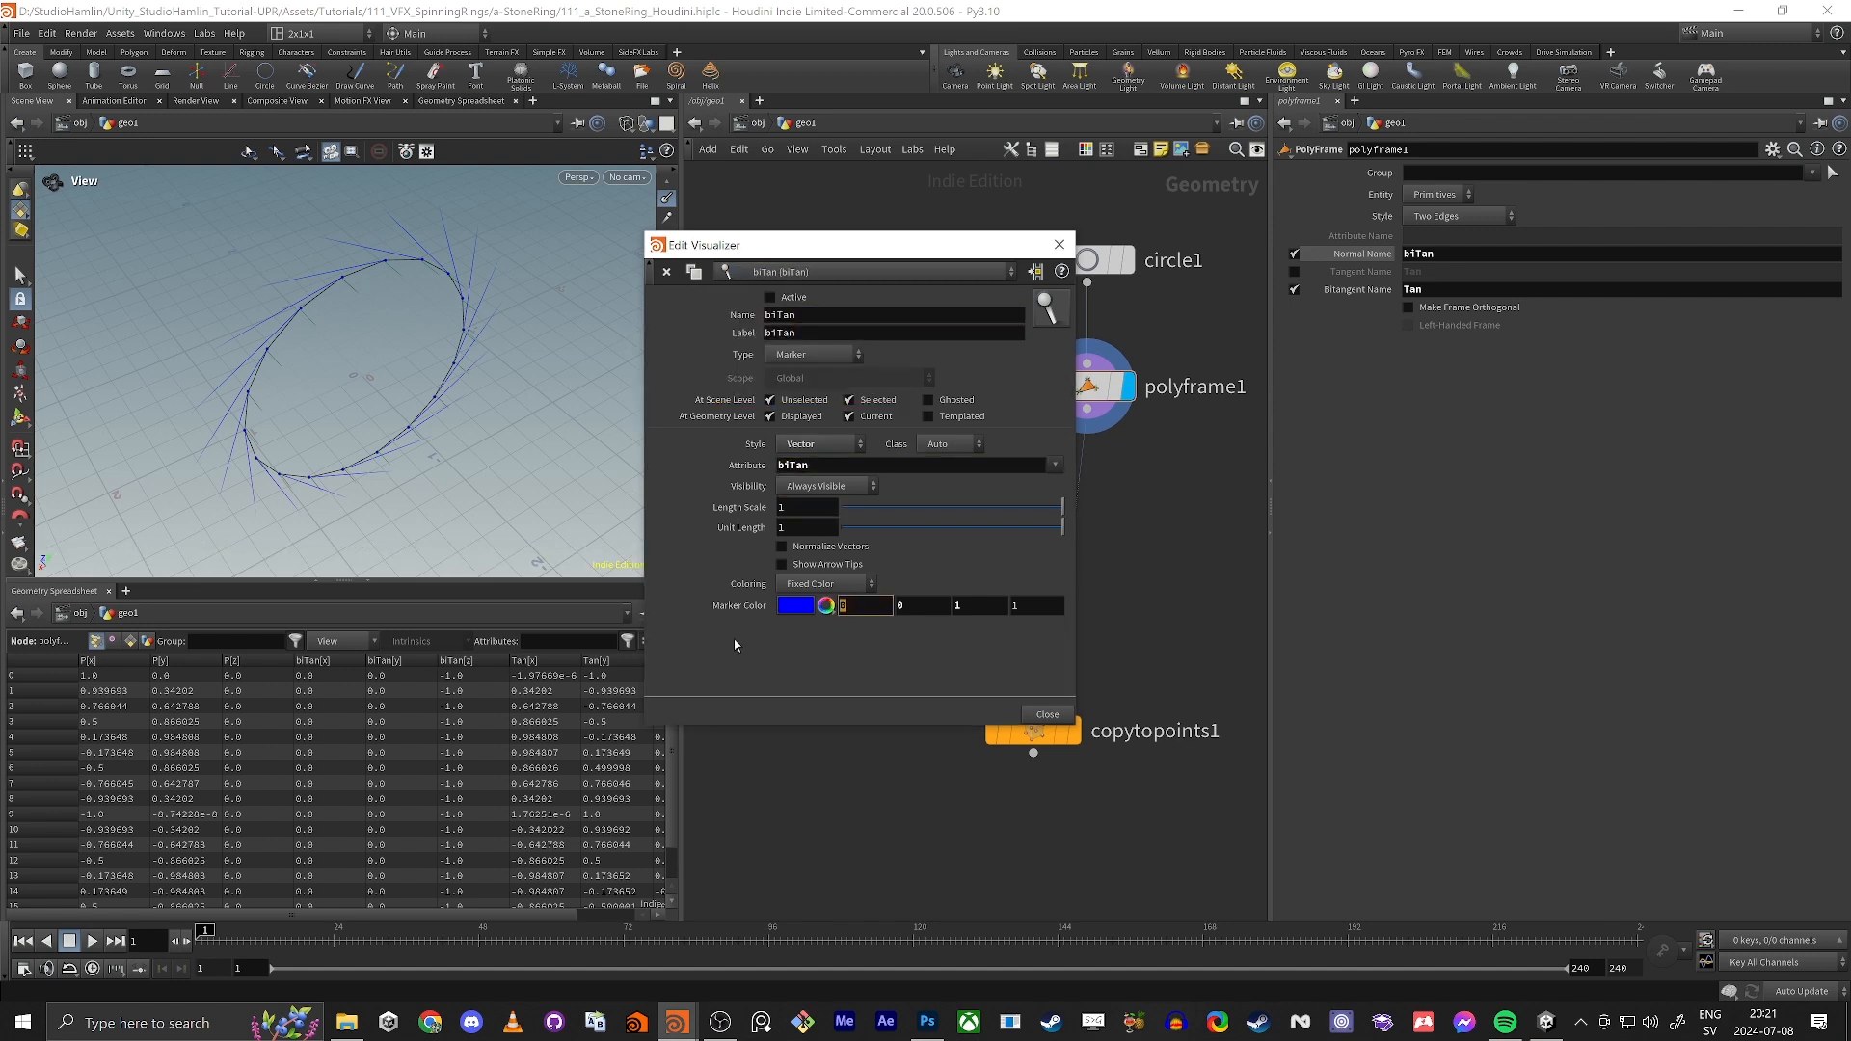
key(Tab)
text(1)
key(Tab)
text(0)
key(Tab)
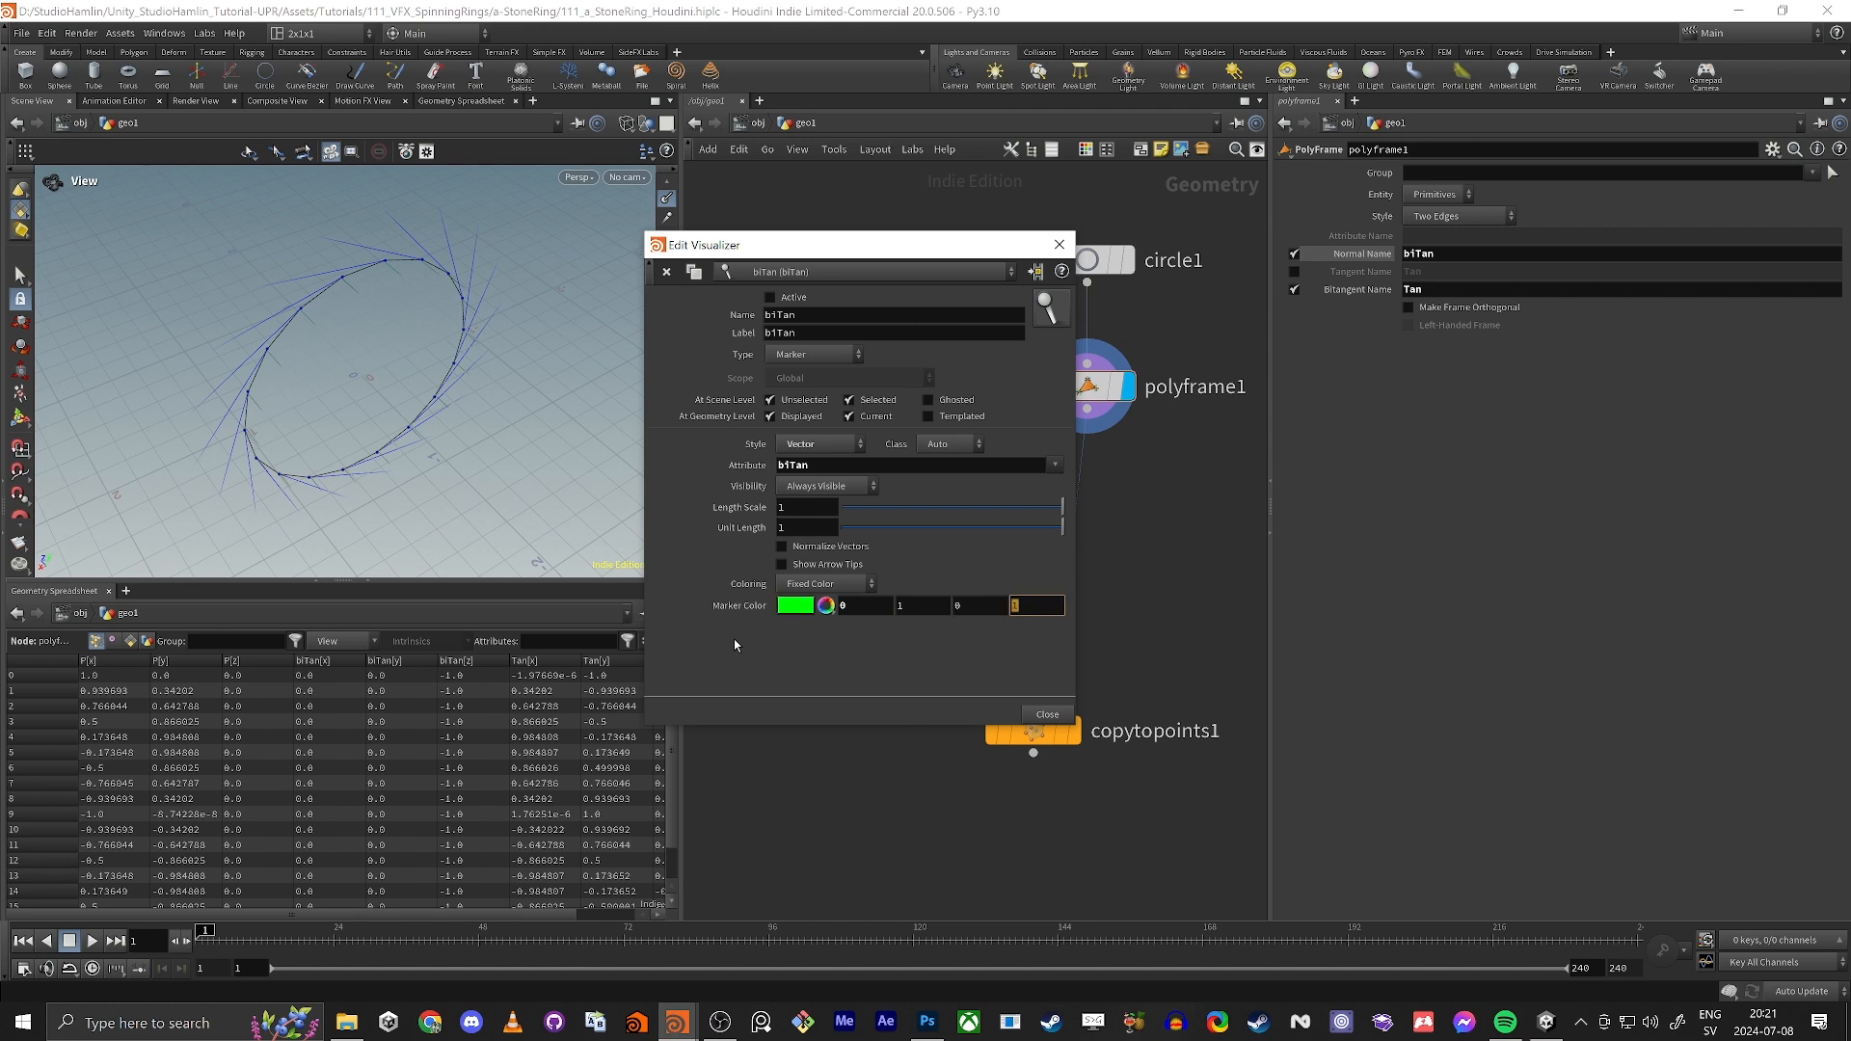
drag(333, 445, 434, 347)
right_drag(434, 347, 422, 256)
mouse_move(421, 257)
mouse_down()
mouse_move(308, 382)
mouse_move(227, 371)
mouse_up()
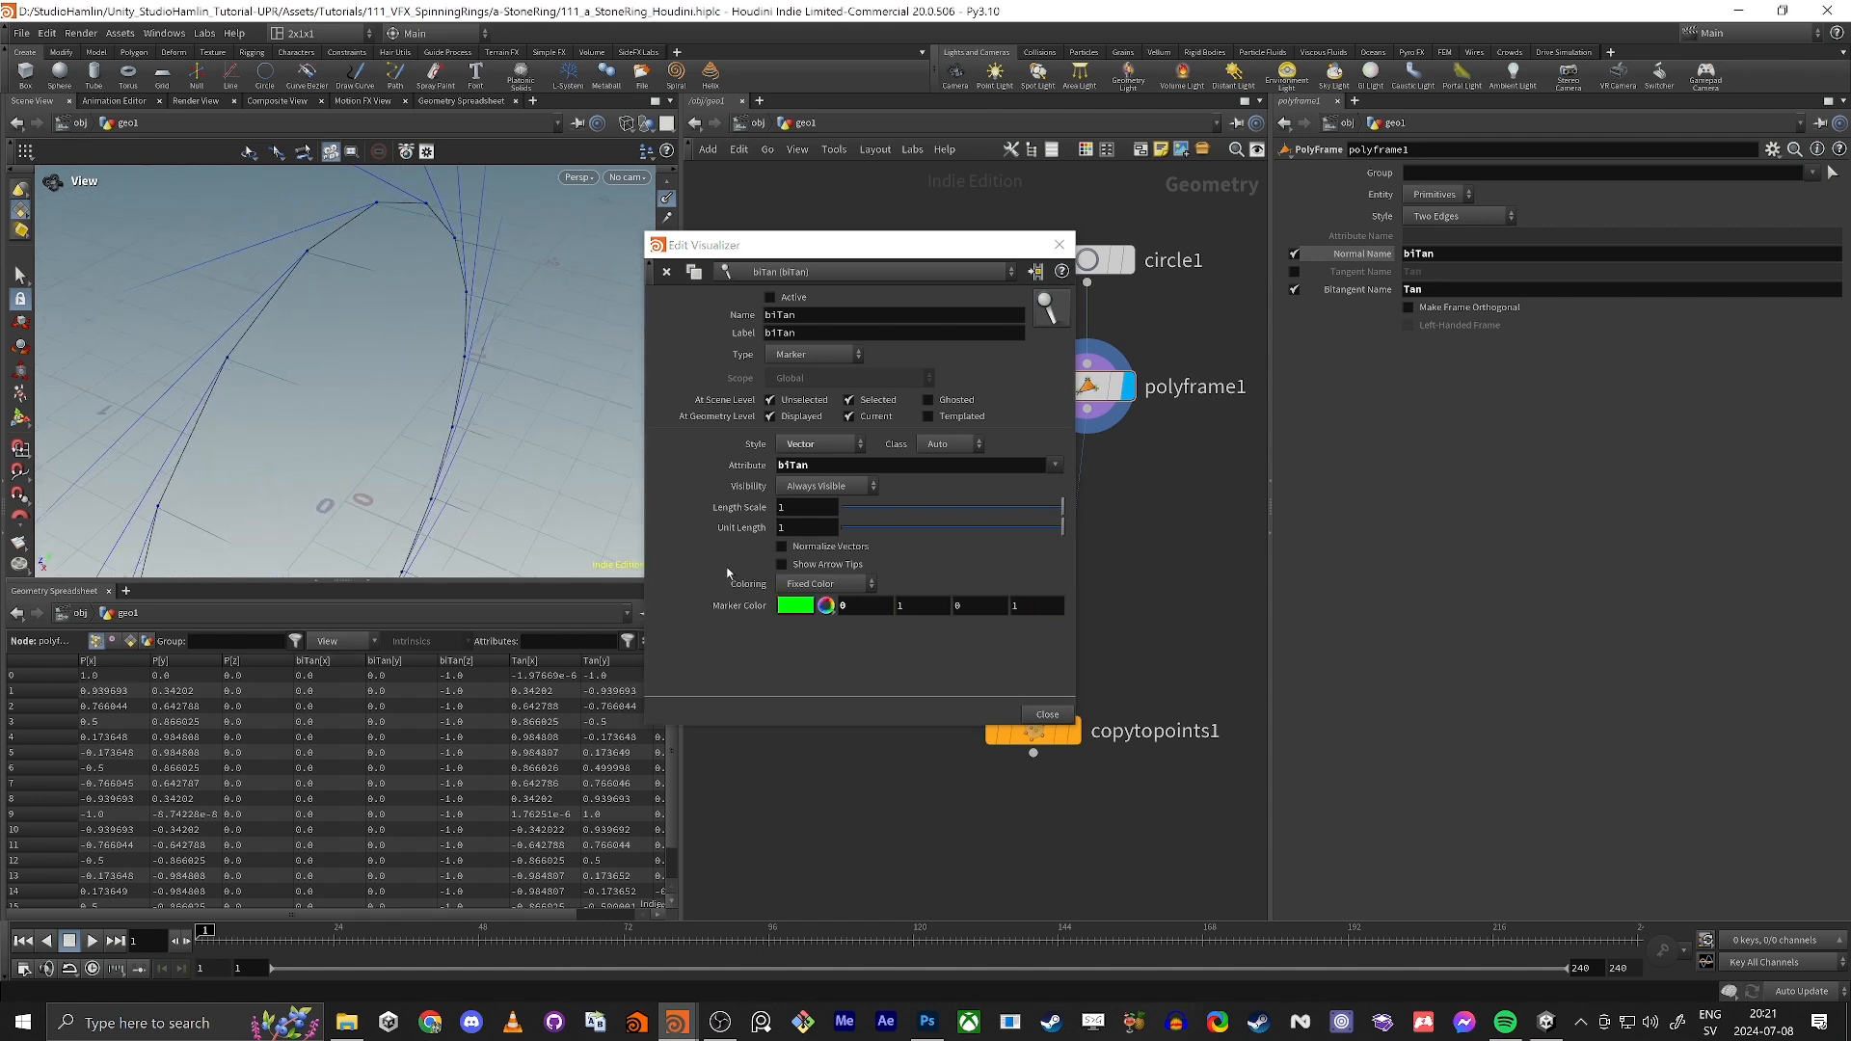
Step: Change the biTan marker color to red (1, 0, 0), activate that visualizer and close its settings
click(885, 607)
text(1)
key(Tab)
text(0)
key(Tab)
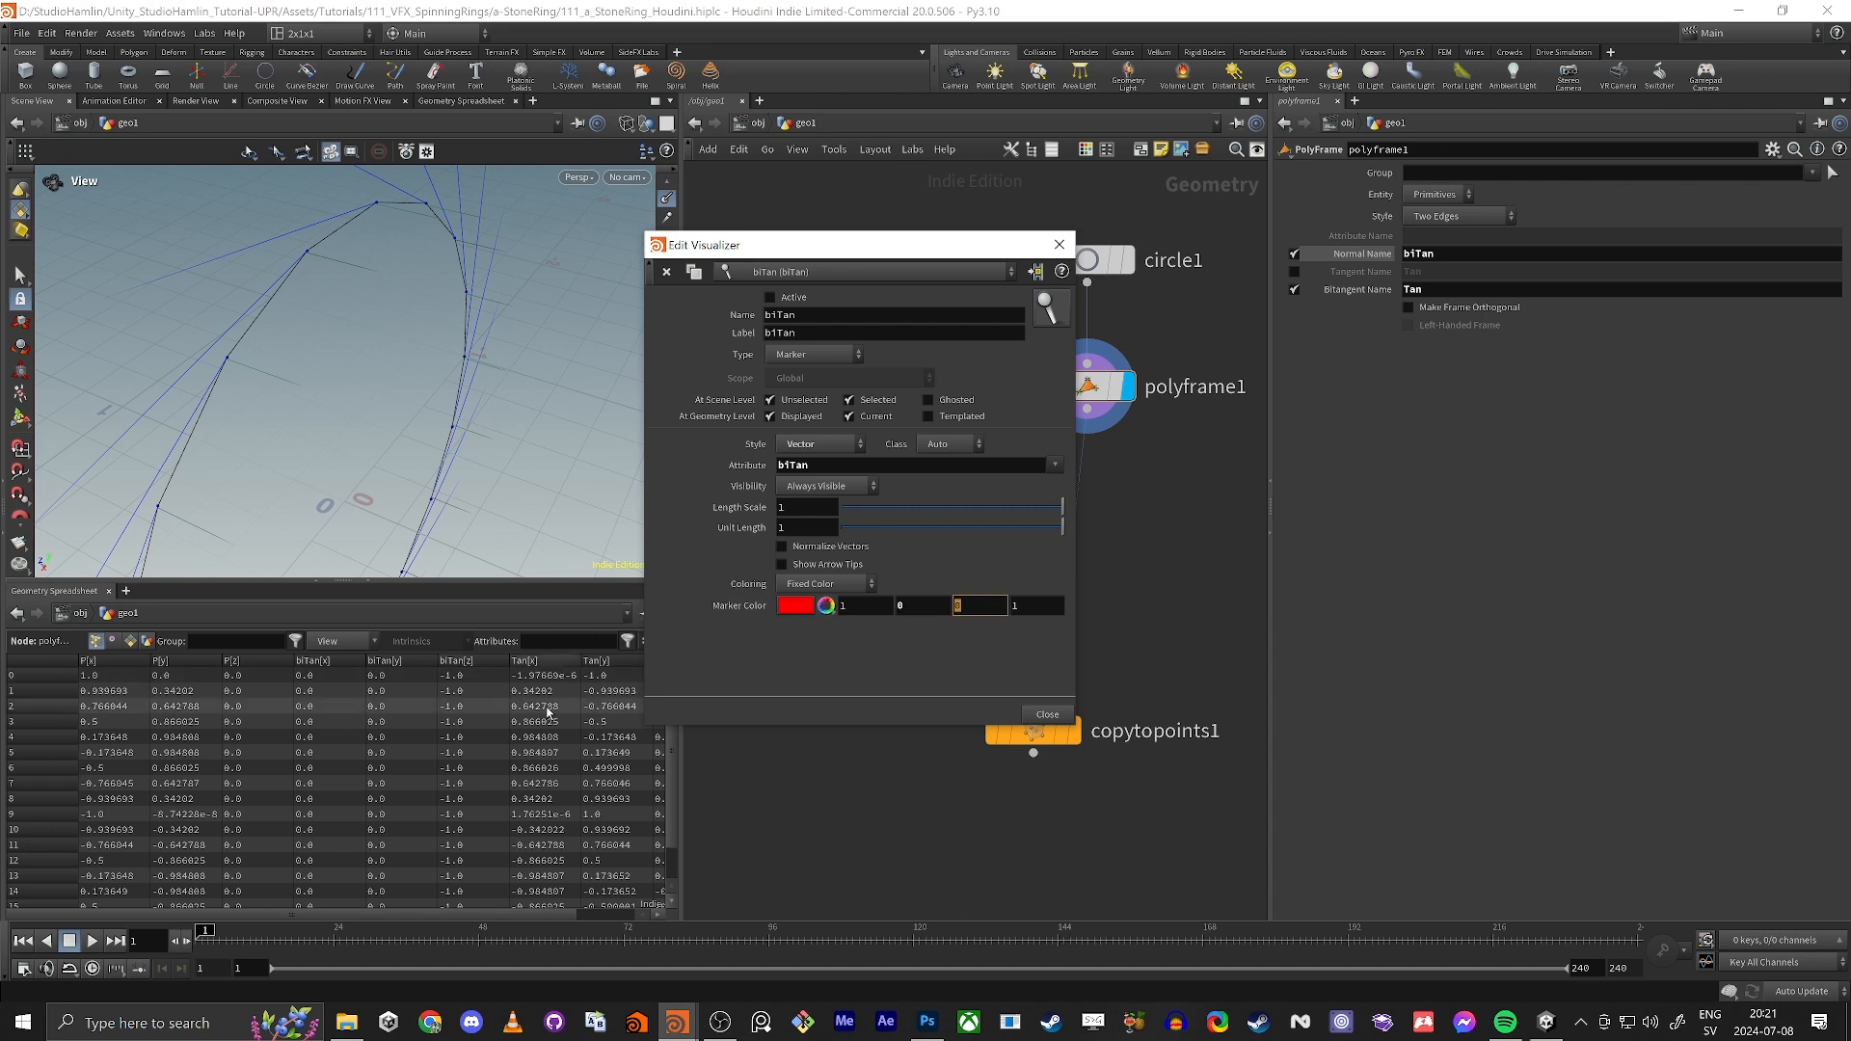
click(778, 300)
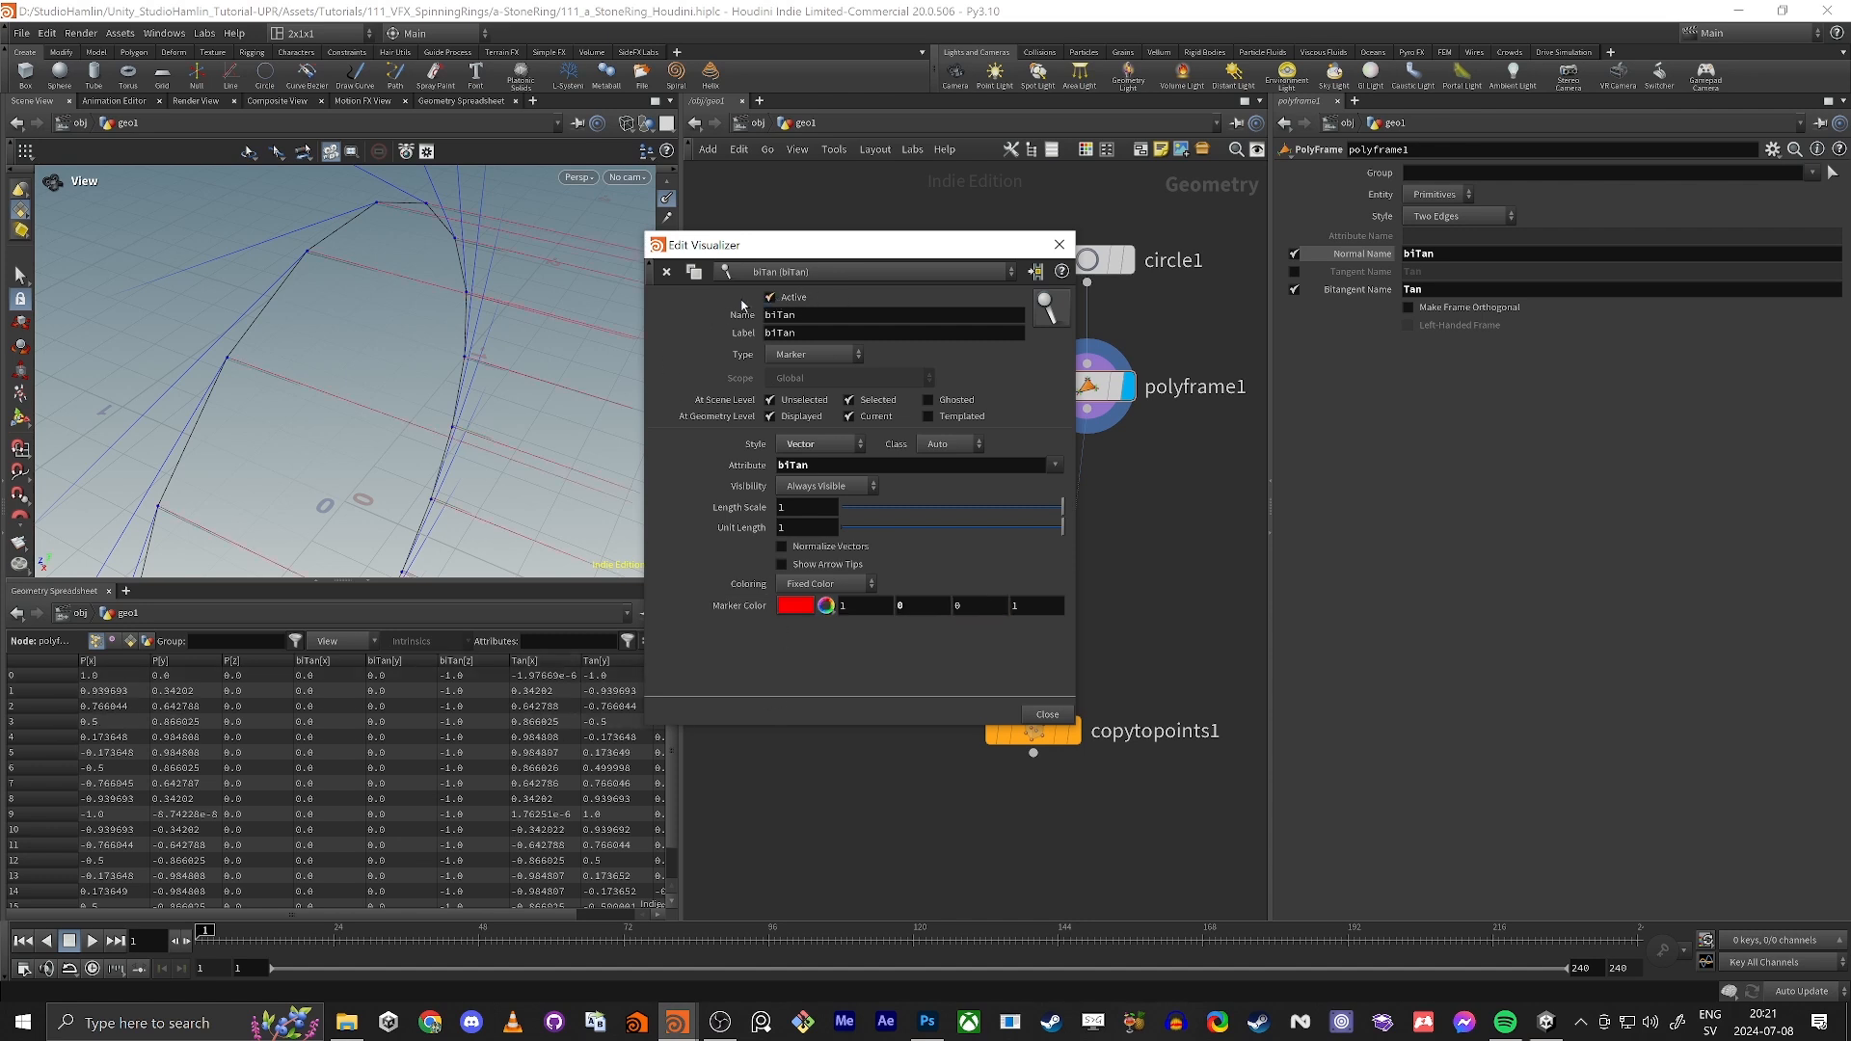
mouse_move(366, 357)
mouse_down()
mouse_move(295, 339)
mouse_move(338, 322)
mouse_move(288, 302)
mouse_move(376, 445)
mouse_move(390, 434)
mouse_move(280, 301)
mouse_move(376, 281)
mouse_move(366, 337)
mouse_move(387, 316)
mouse_up()
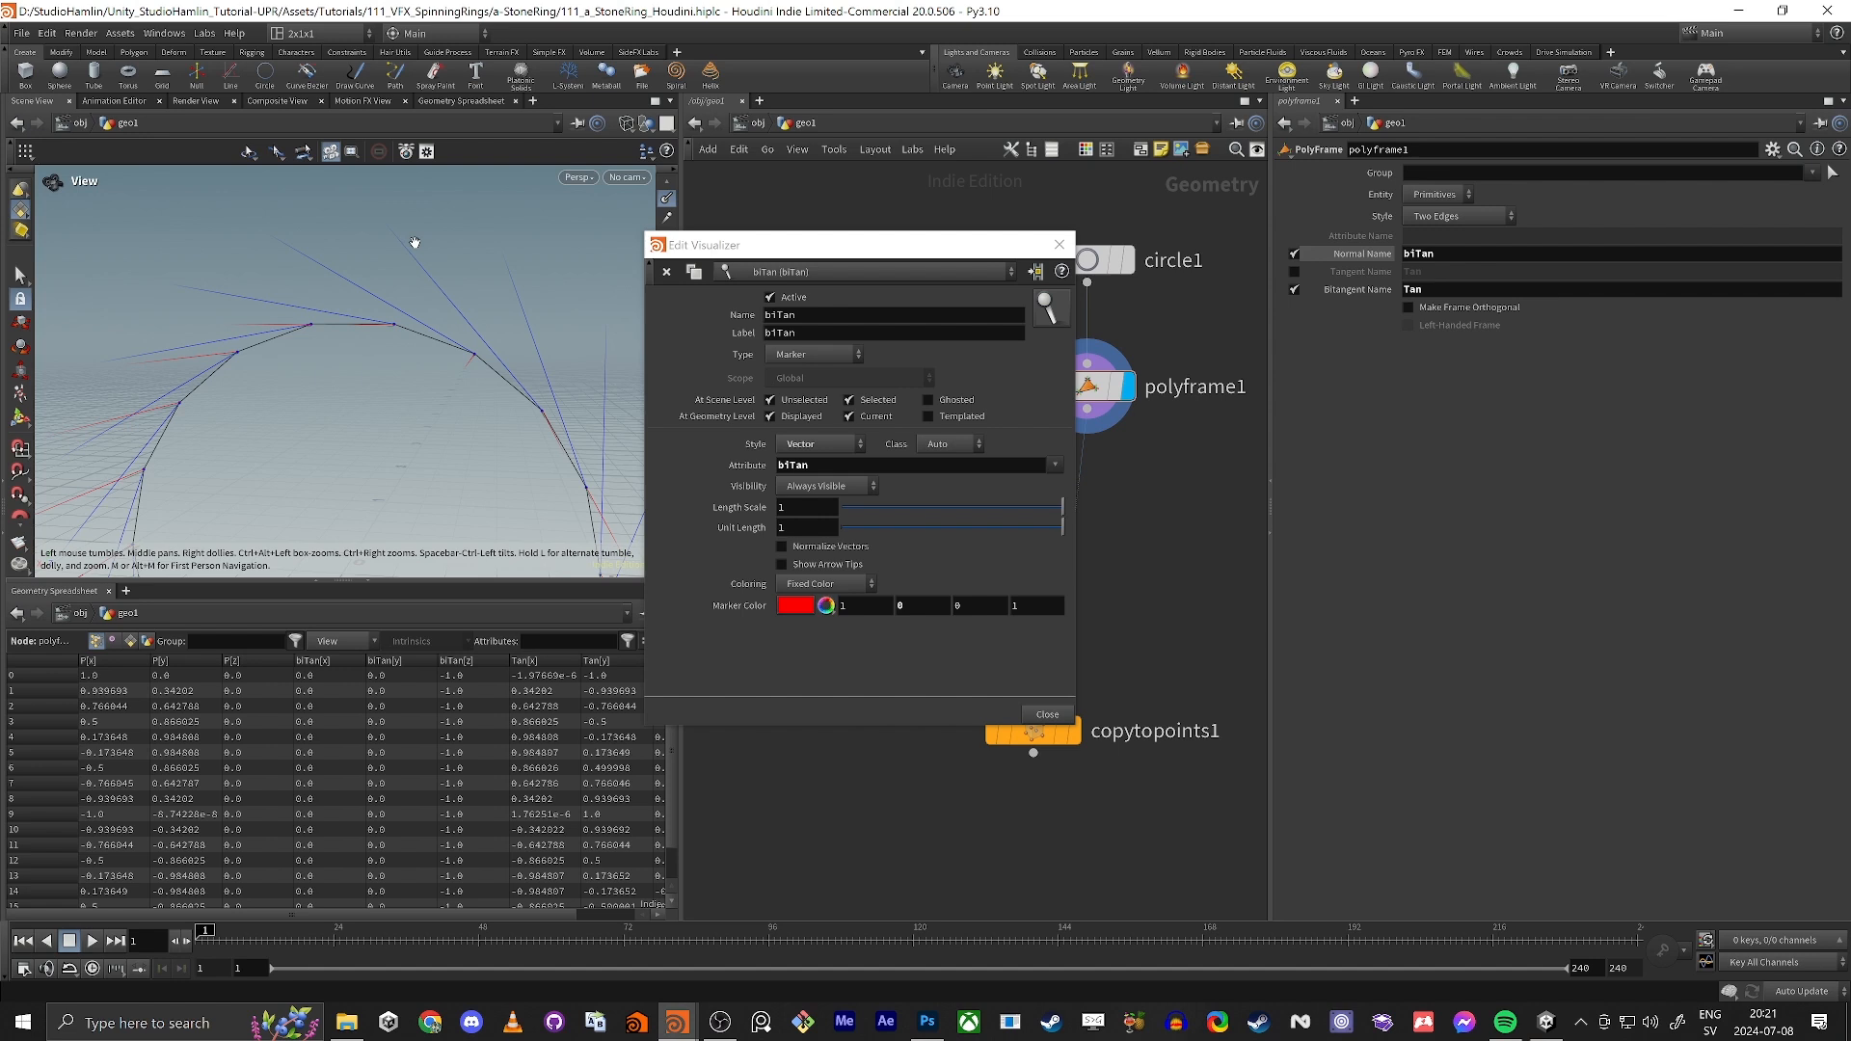
click(1060, 245)
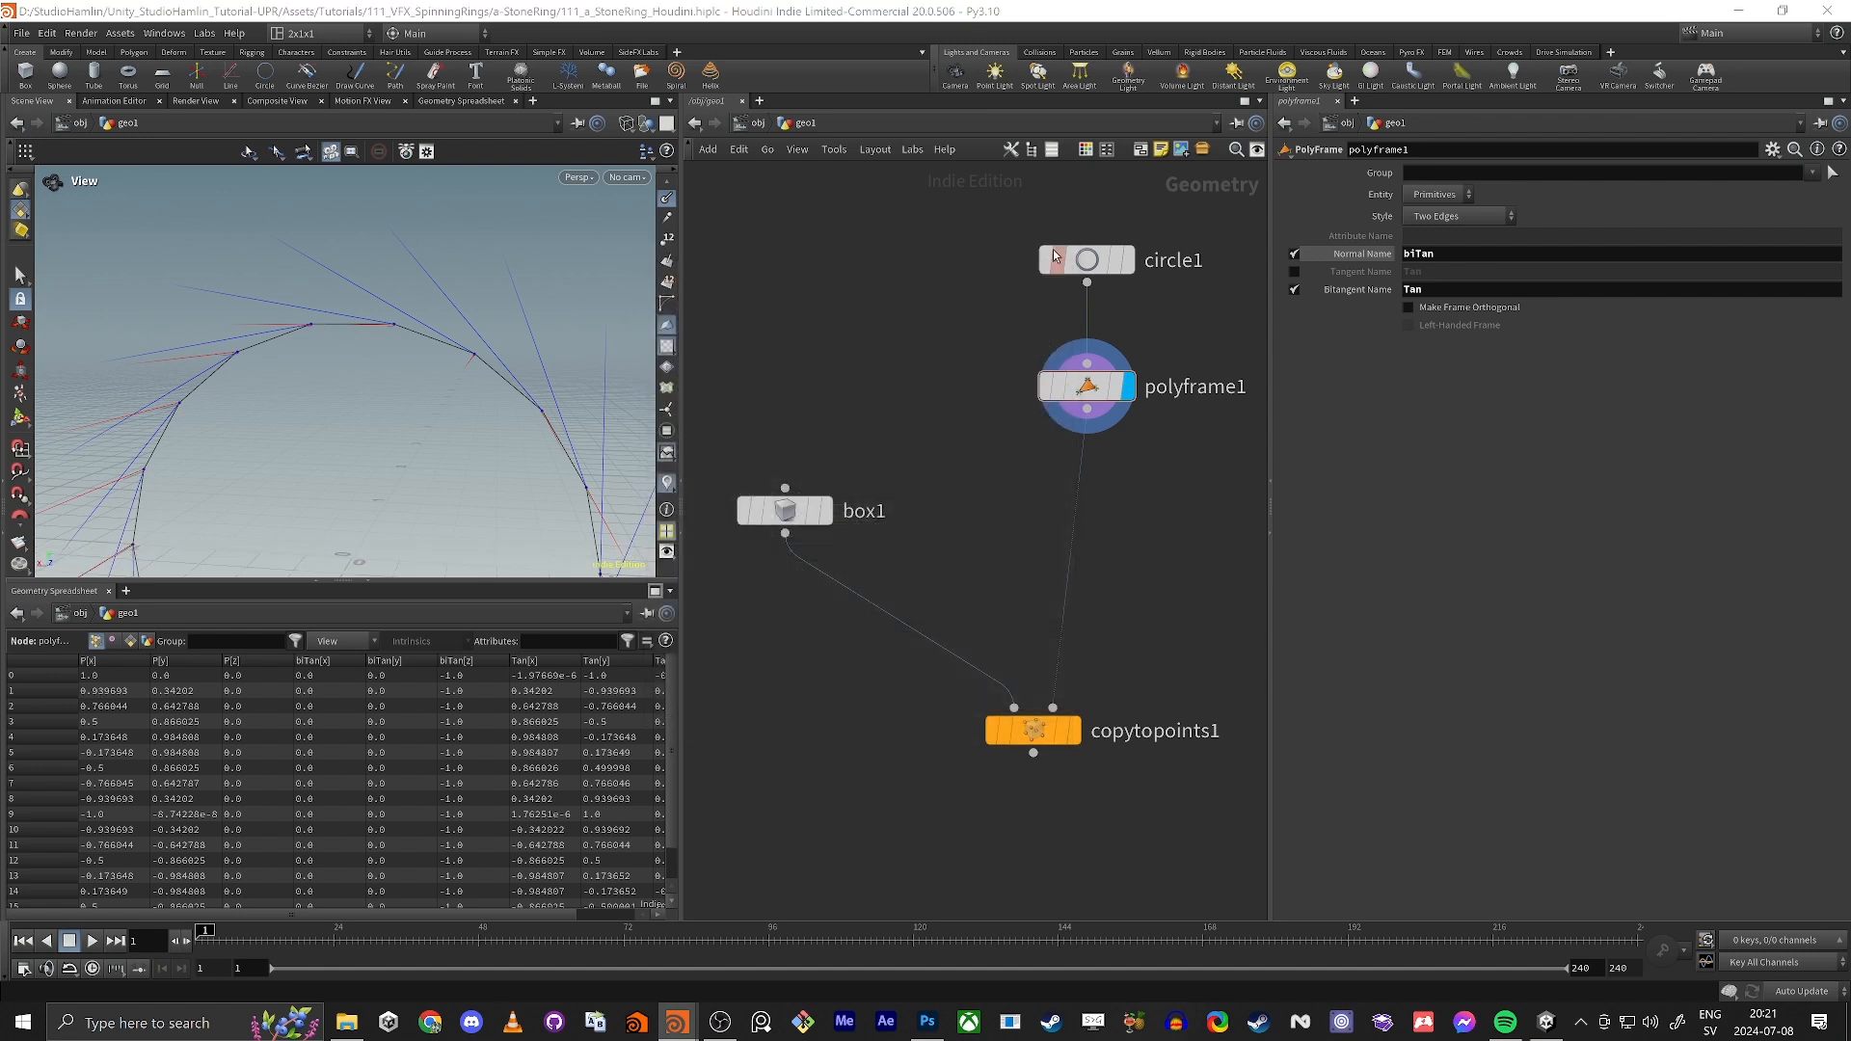
drag(275, 401, 208, 417)
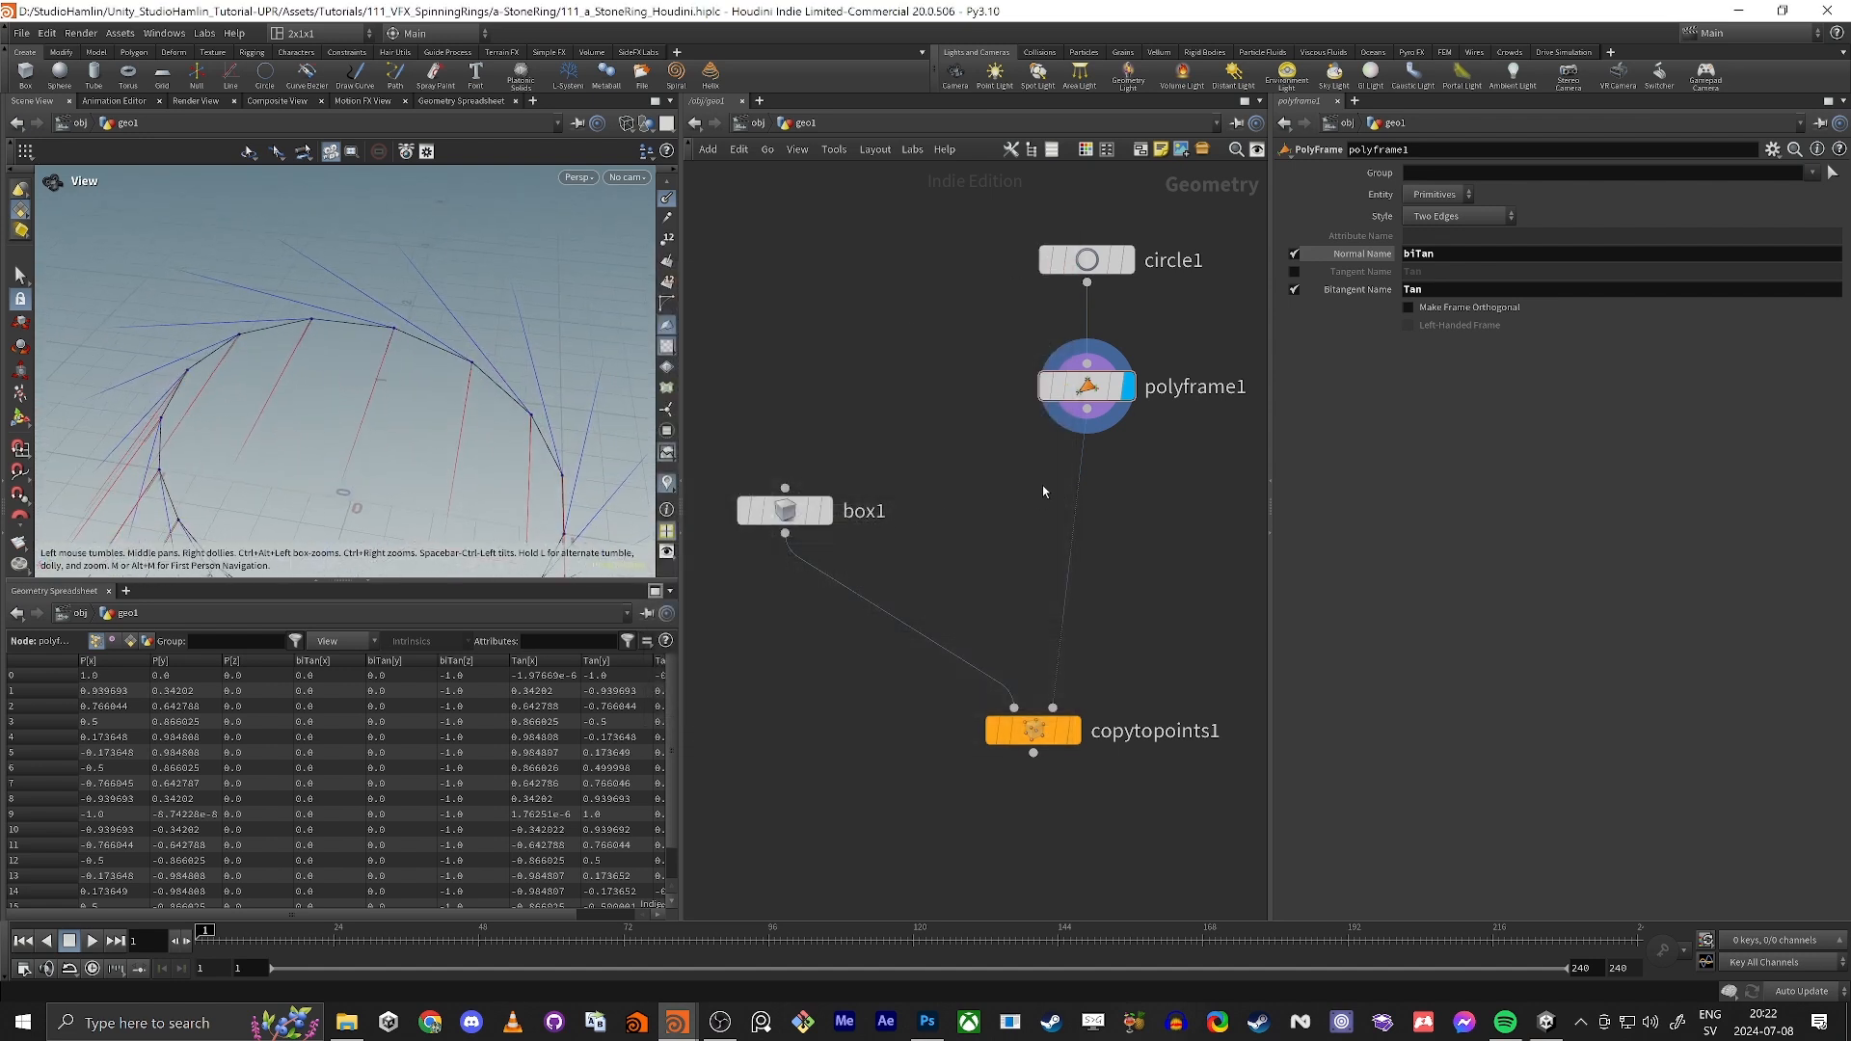
Step: Try outputting the PolyFrame's tangent as attribute N, check the vectors around the circle, and disable that output again
click(1294, 271)
double_click(1412, 271)
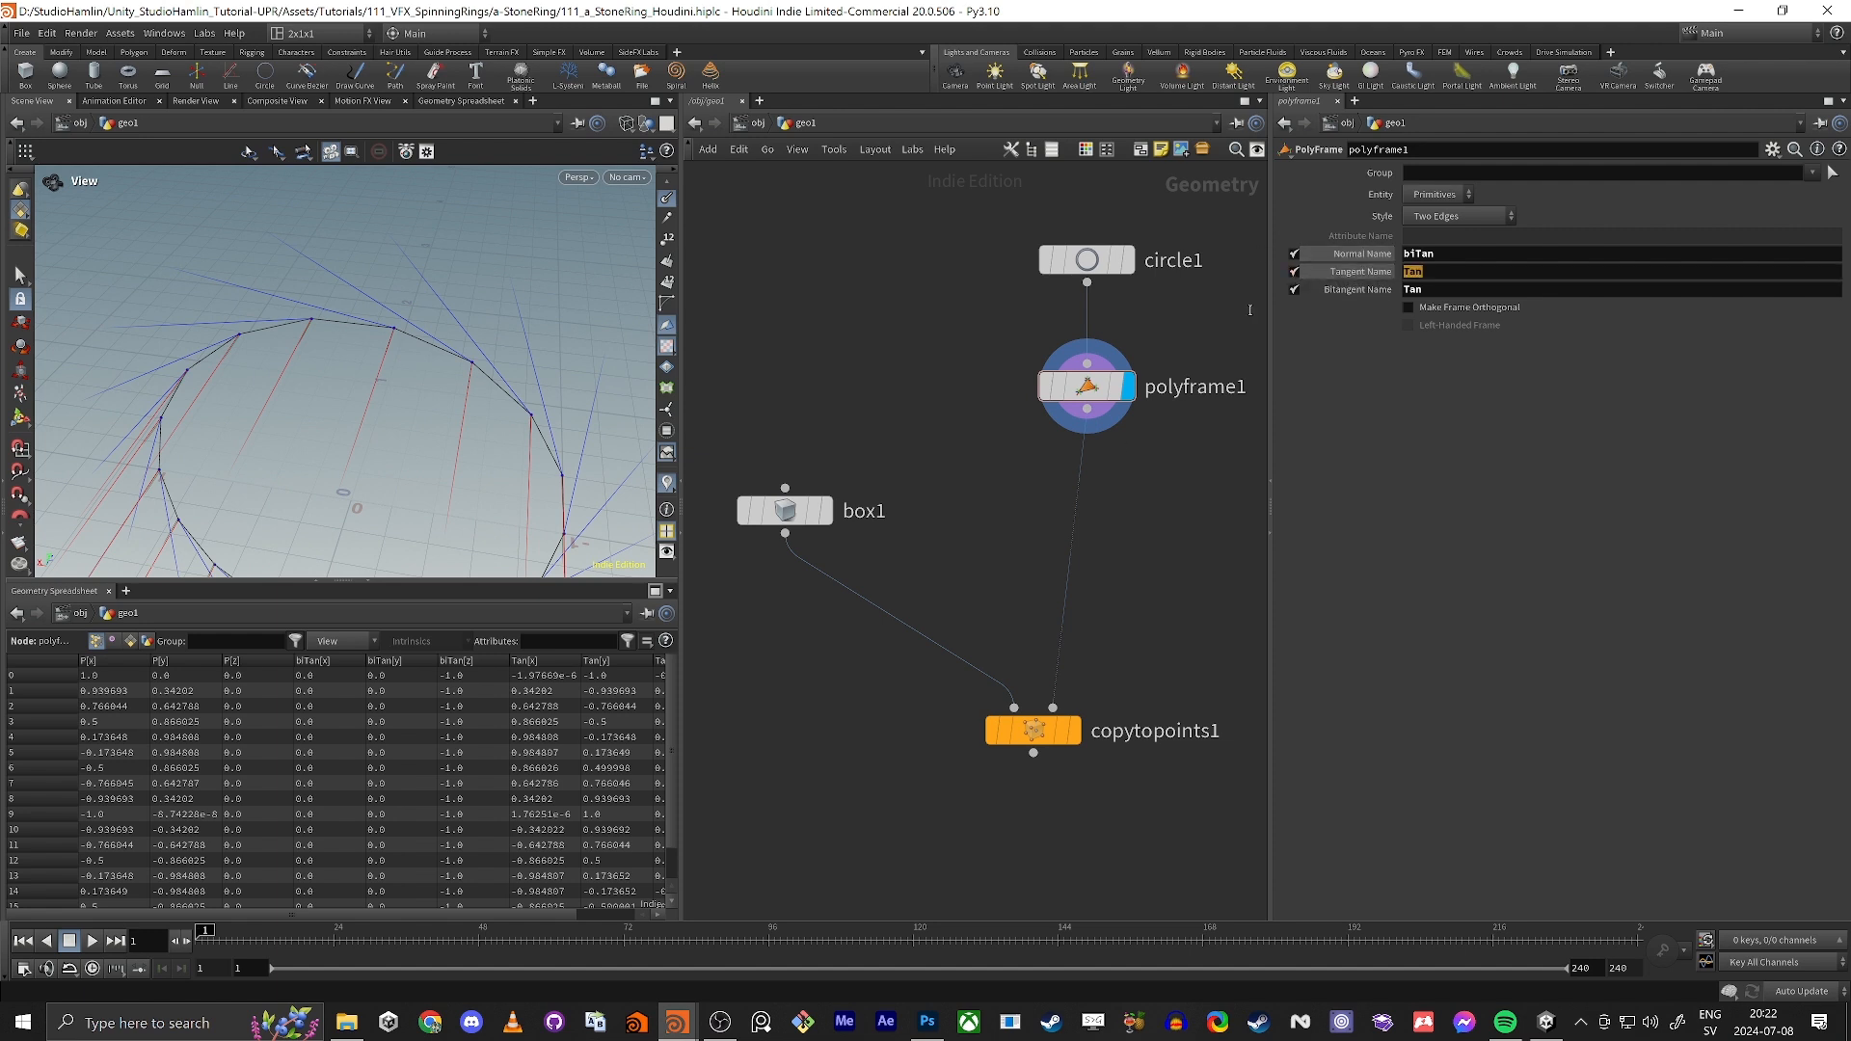
text(N)
key(Return)
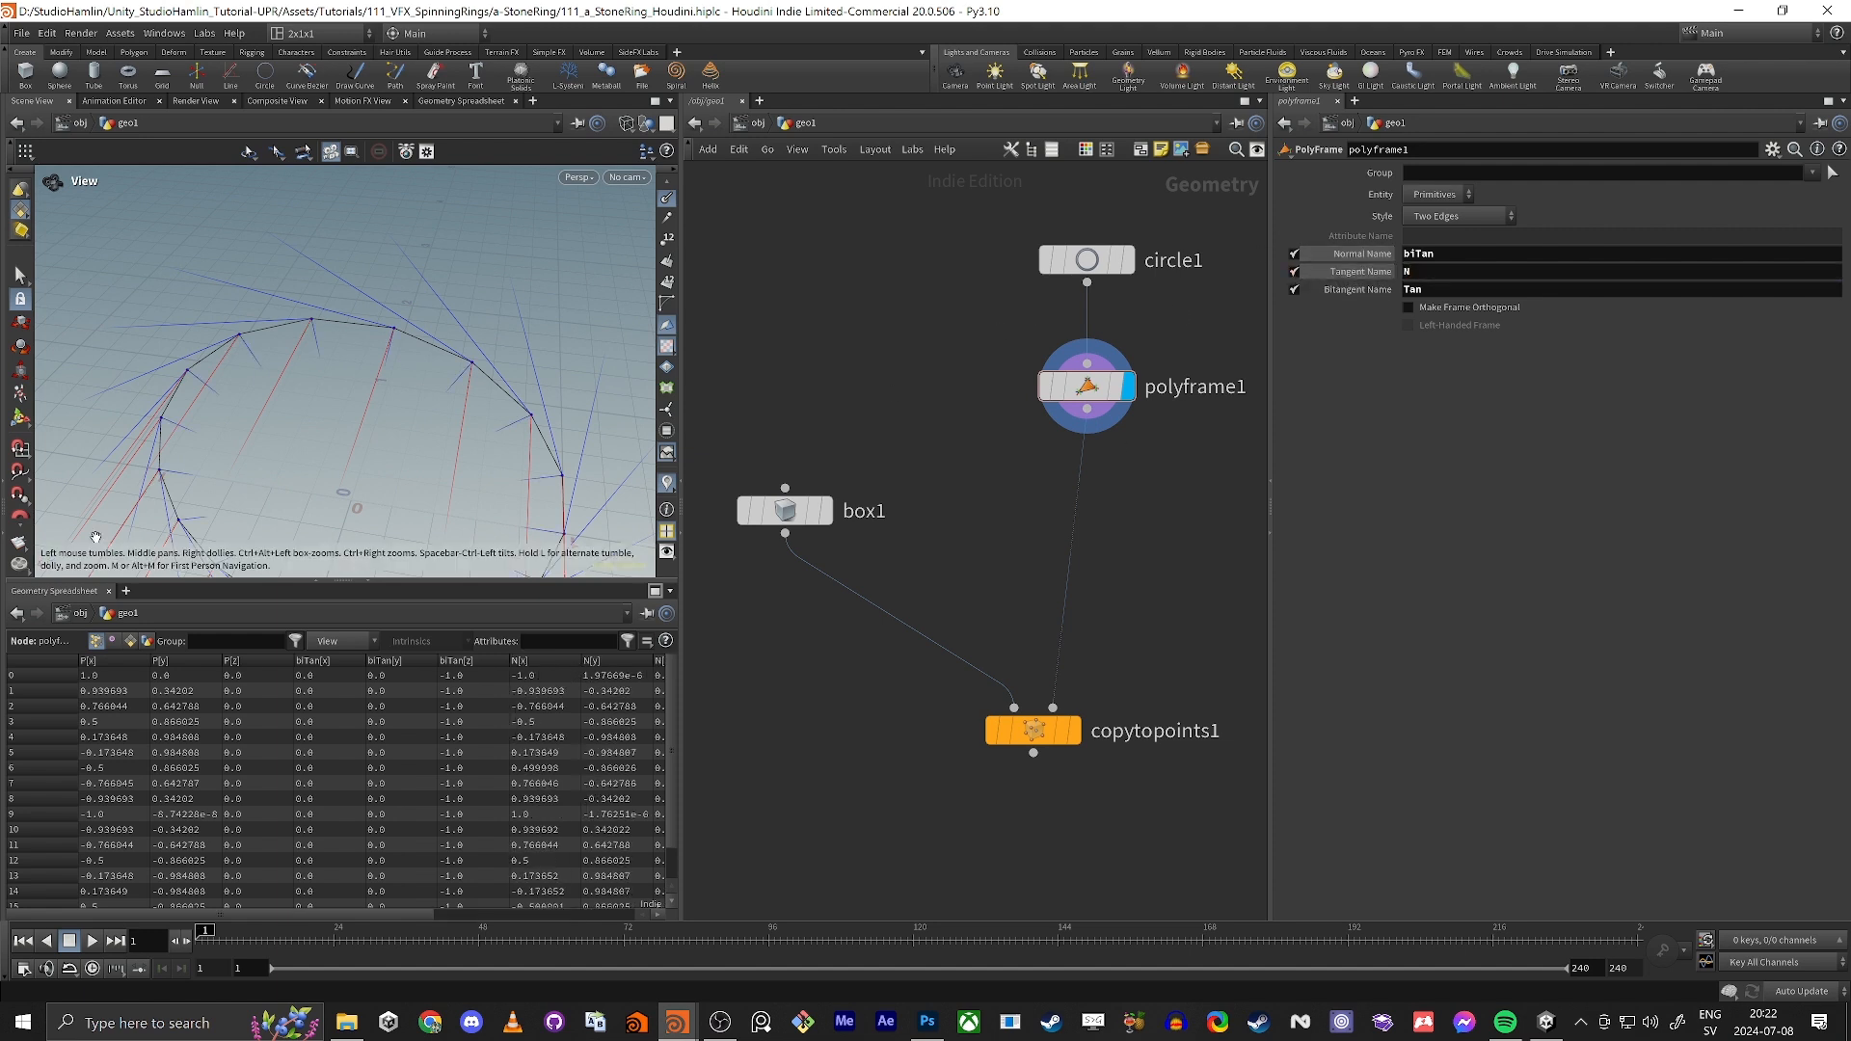
drag(417, 373, 258, 460)
click(1295, 273)
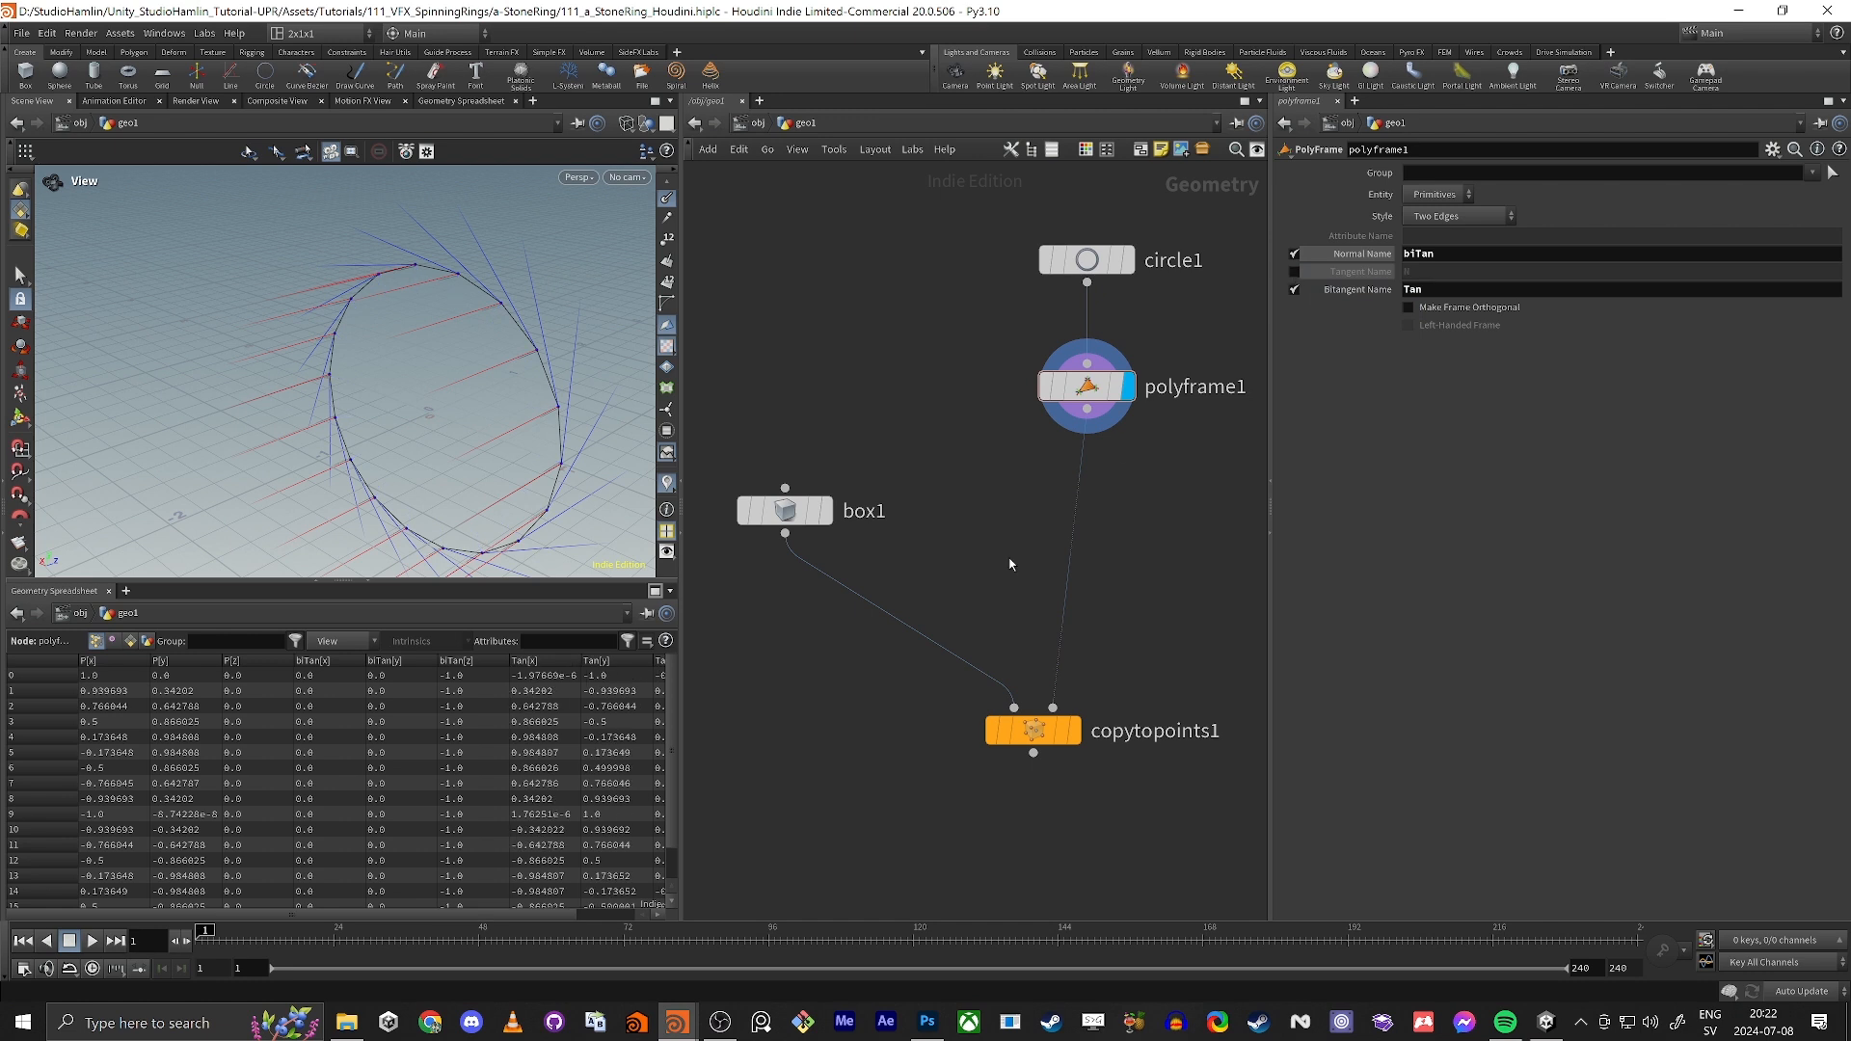
Step: Add an Attribute Wrangle node on the wire between polyframe1 and copytopoints1 and make it the displayed node
middle_drag(1011, 564, 952, 569)
key(Tab)
text(wrang)
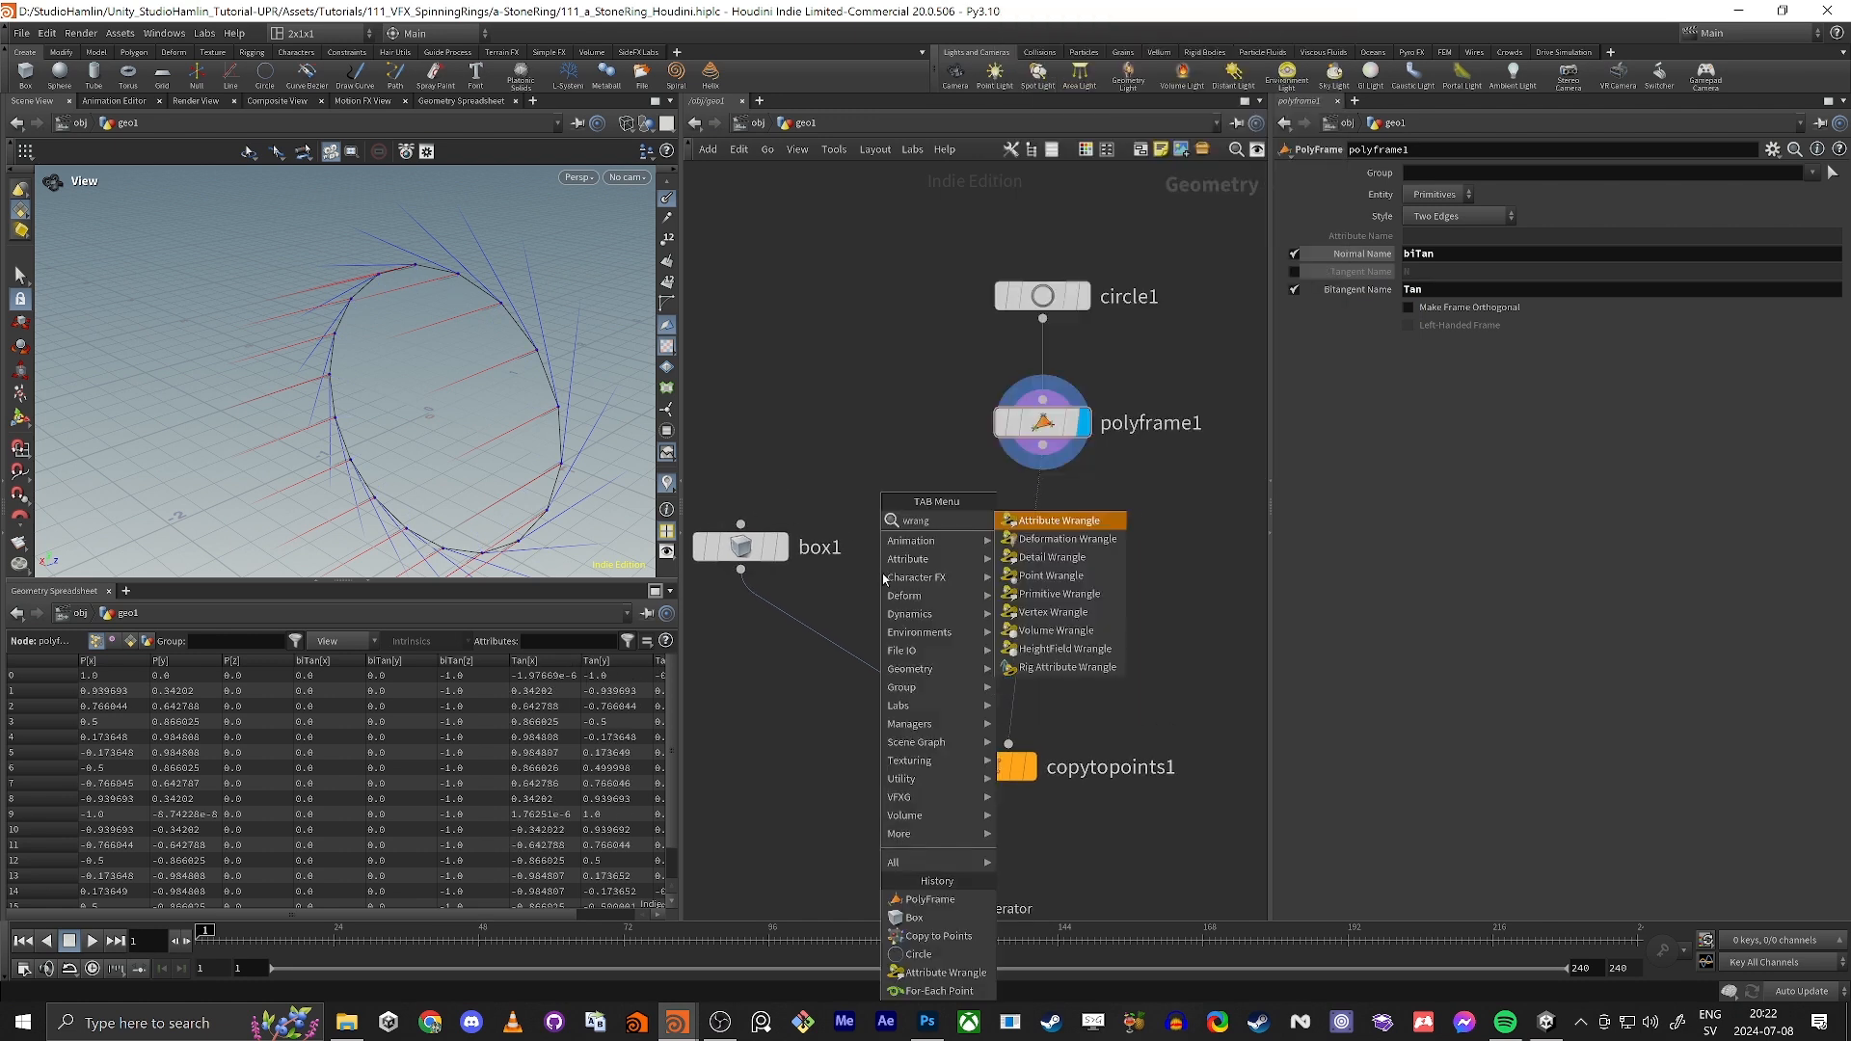
key(Return)
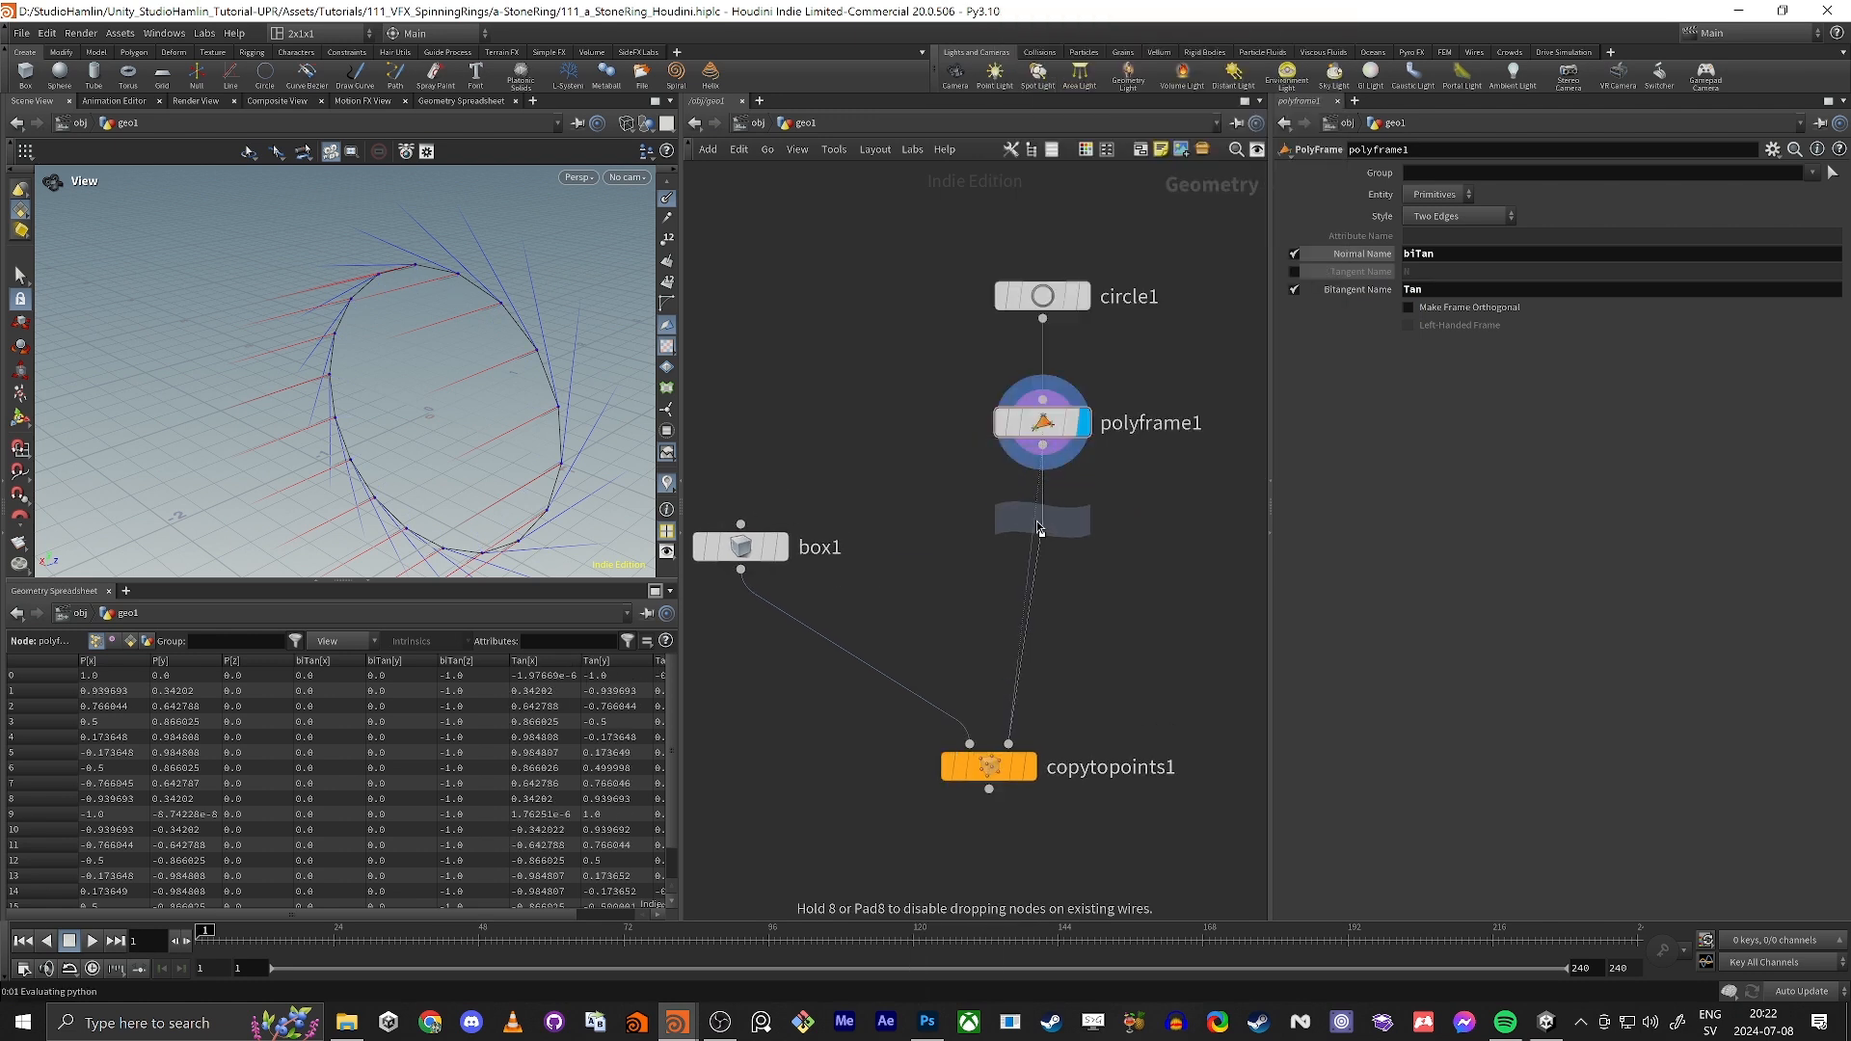
click(1034, 530)
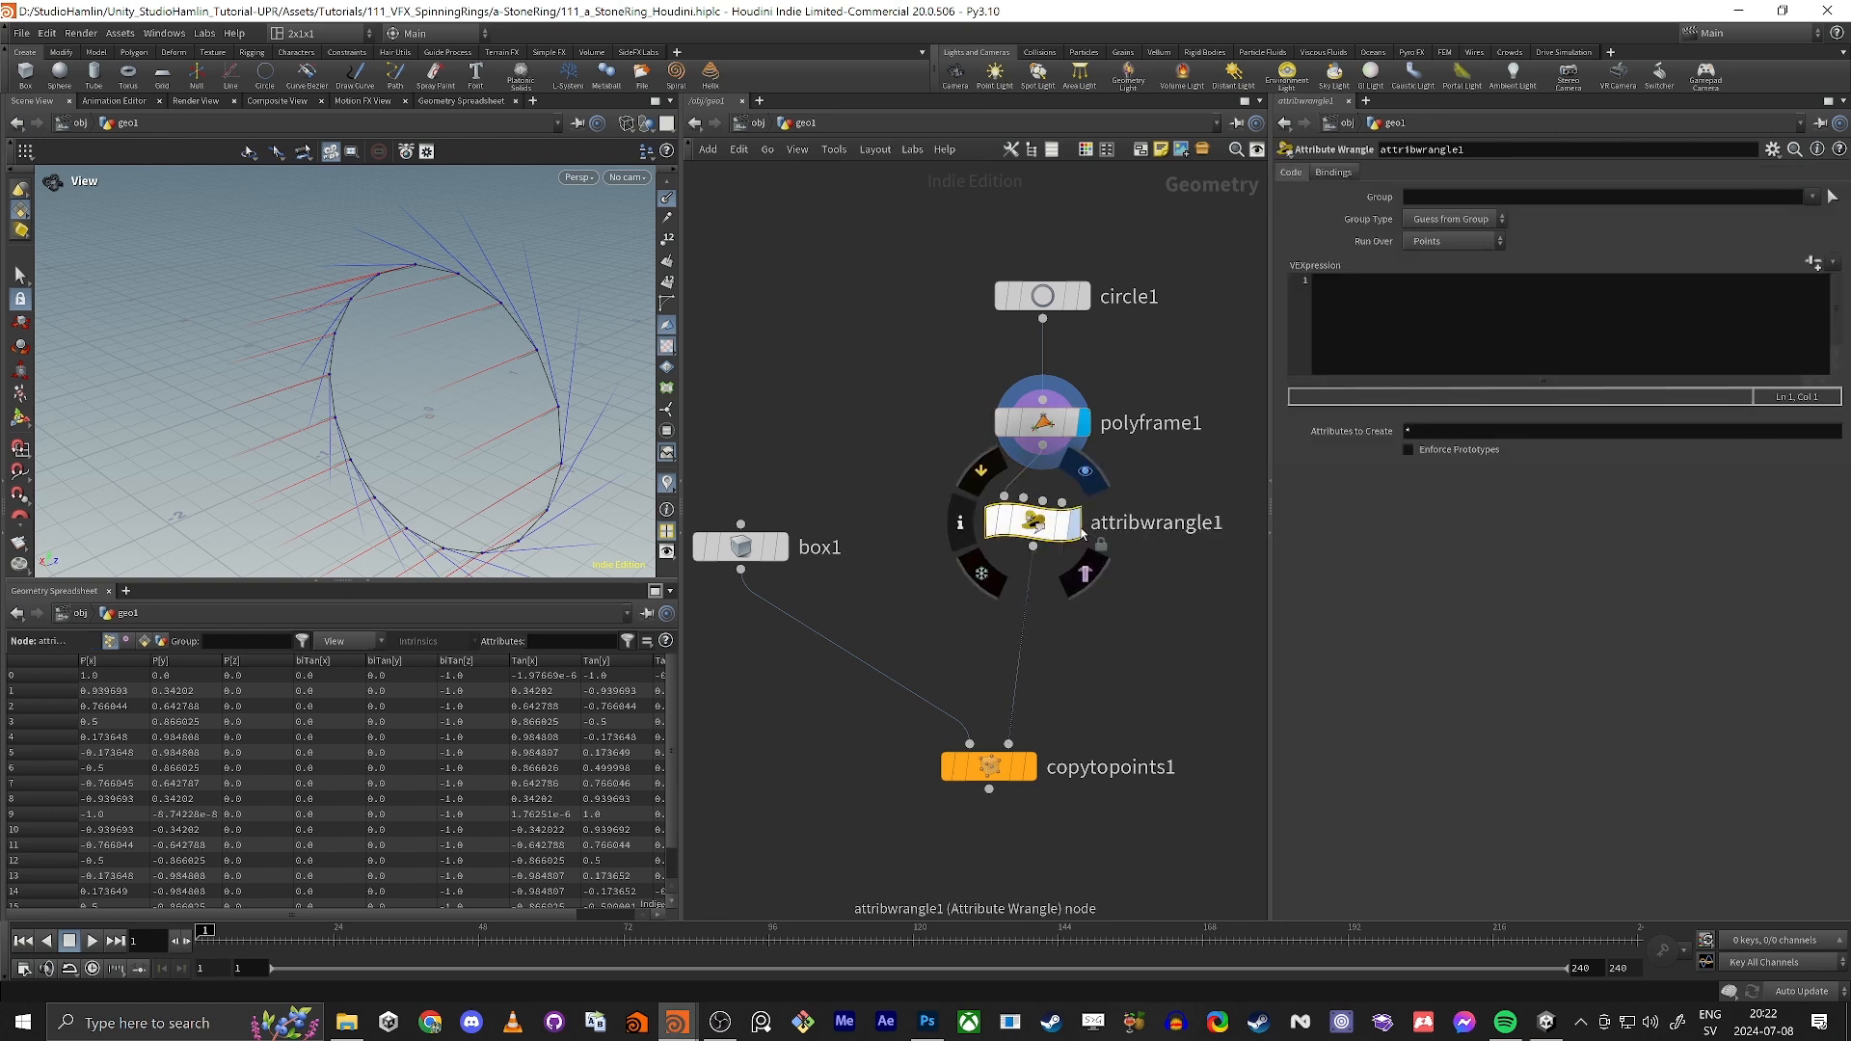
Step: List the attributes v@Tan and v@biTan on two separate lines of the wrangle's VEX code
click(1374, 357)
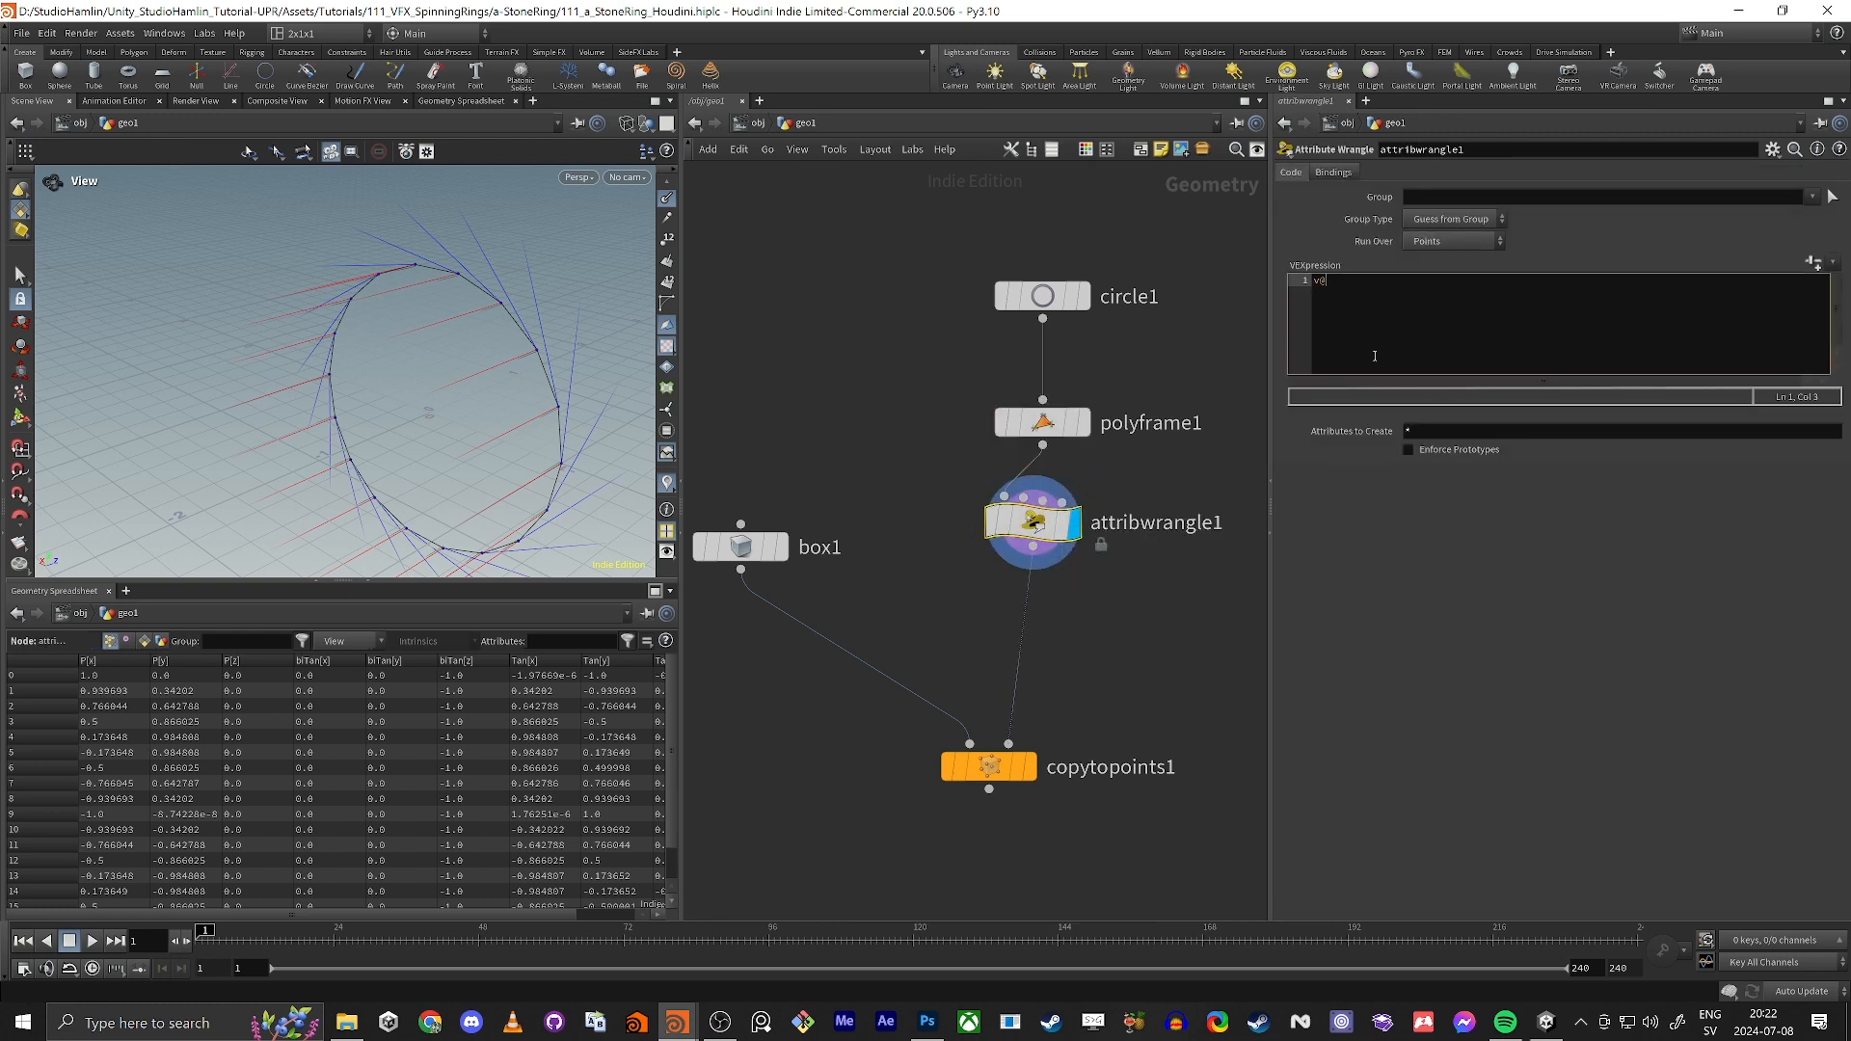
text(v@Tan)
key(Return)
text(v@)
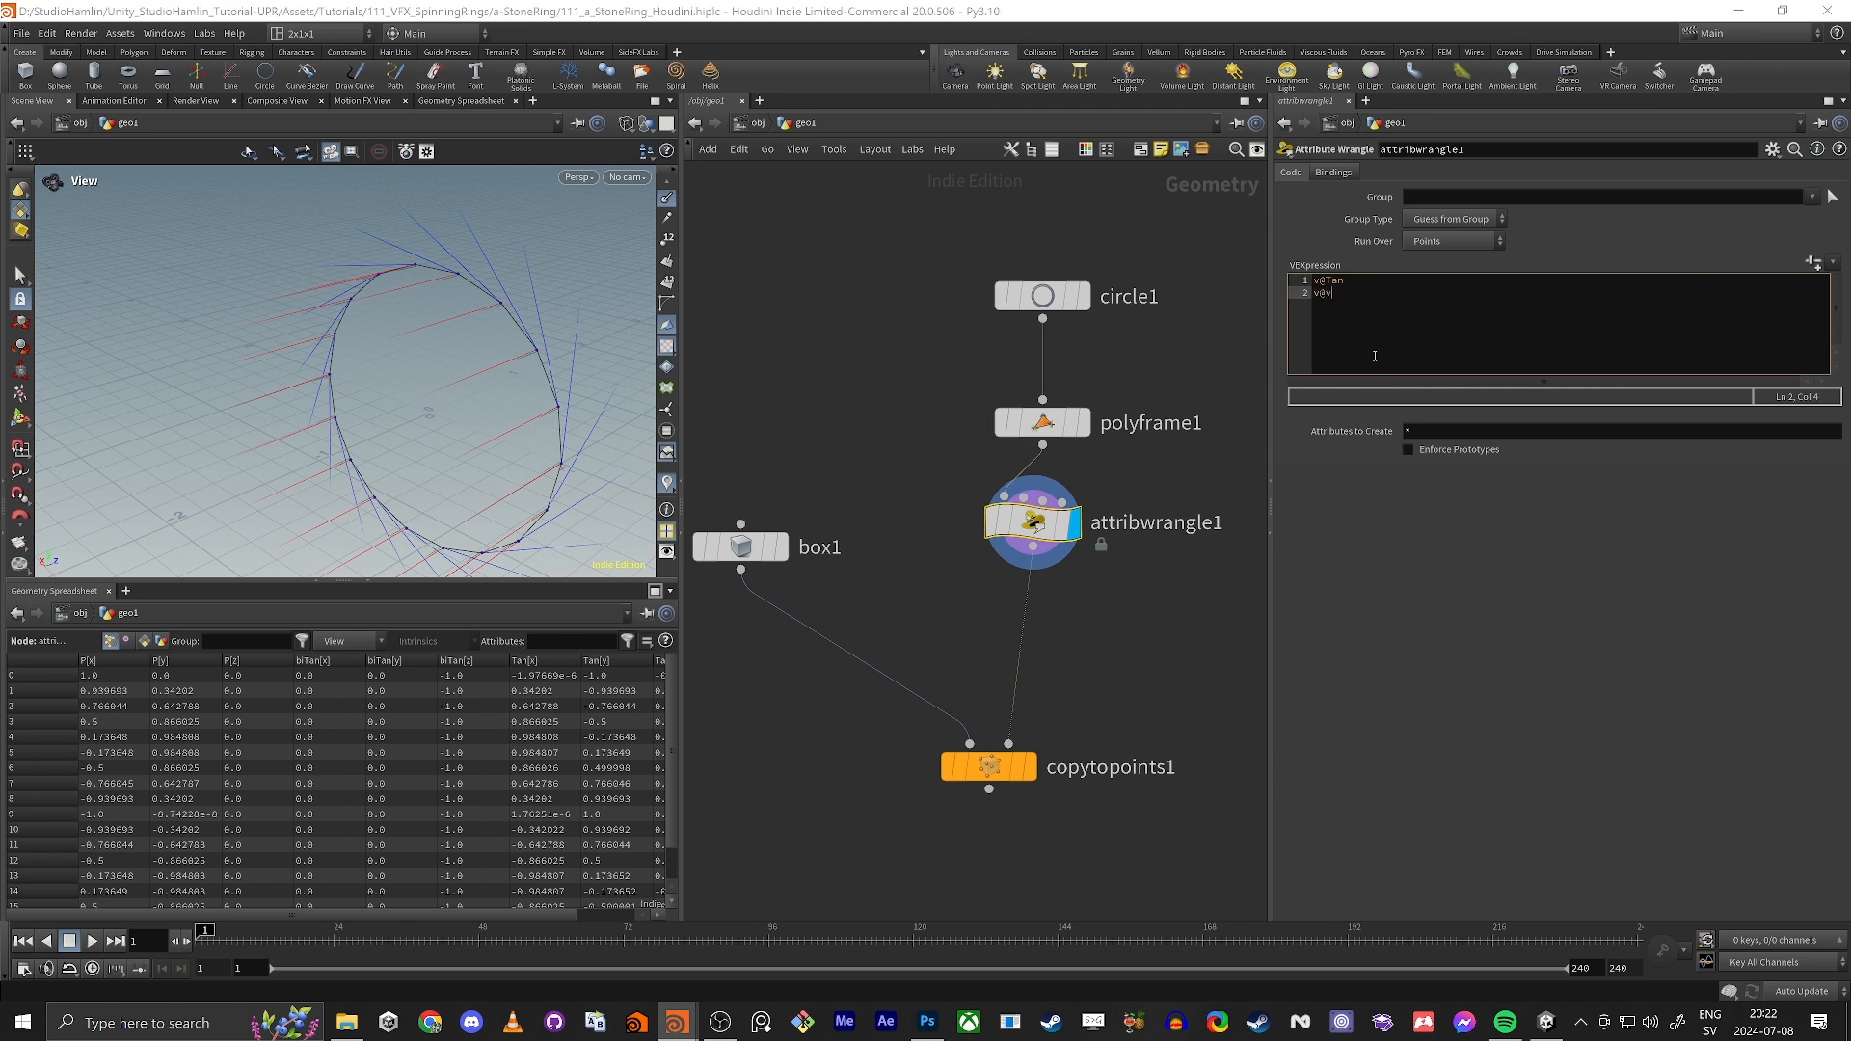
text(biTan)
key(Return)
Step: Declare a vector named Normal in the wrangle, computed from the cross product of v@Tan and v@biTan
text(vect)
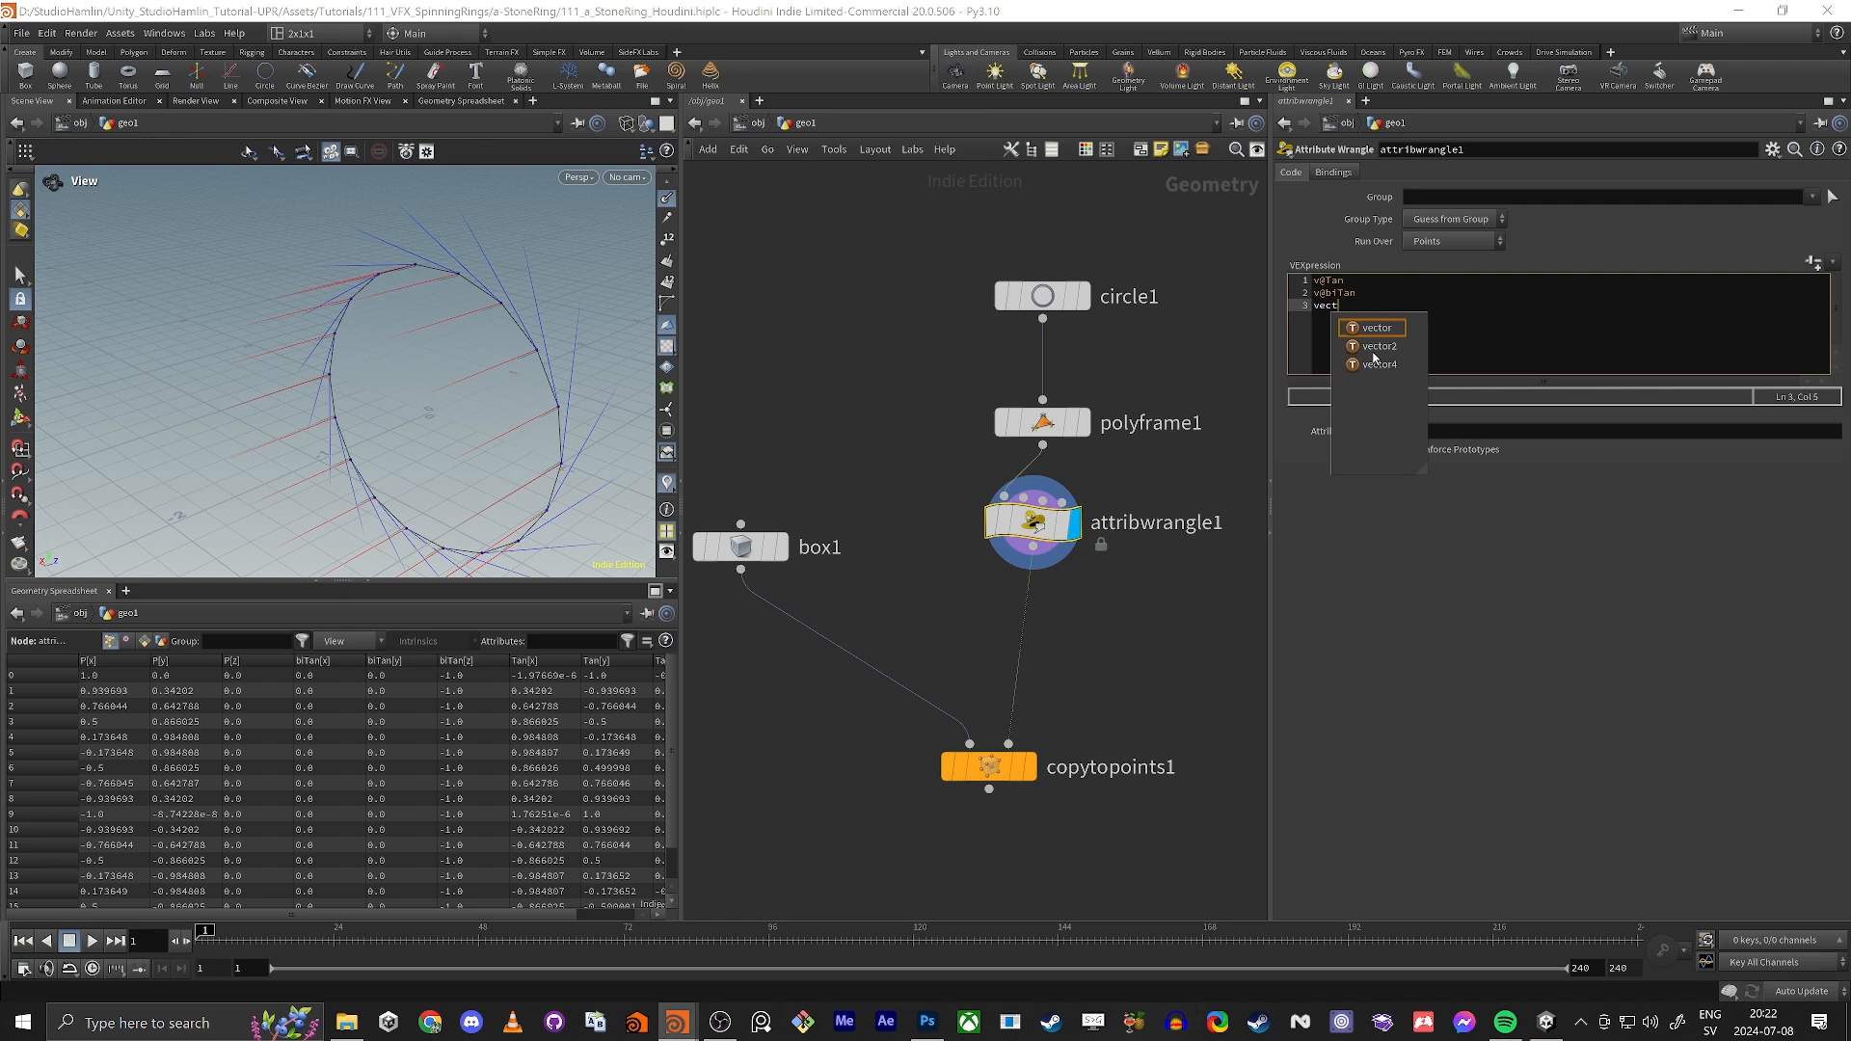
text(or Normal)
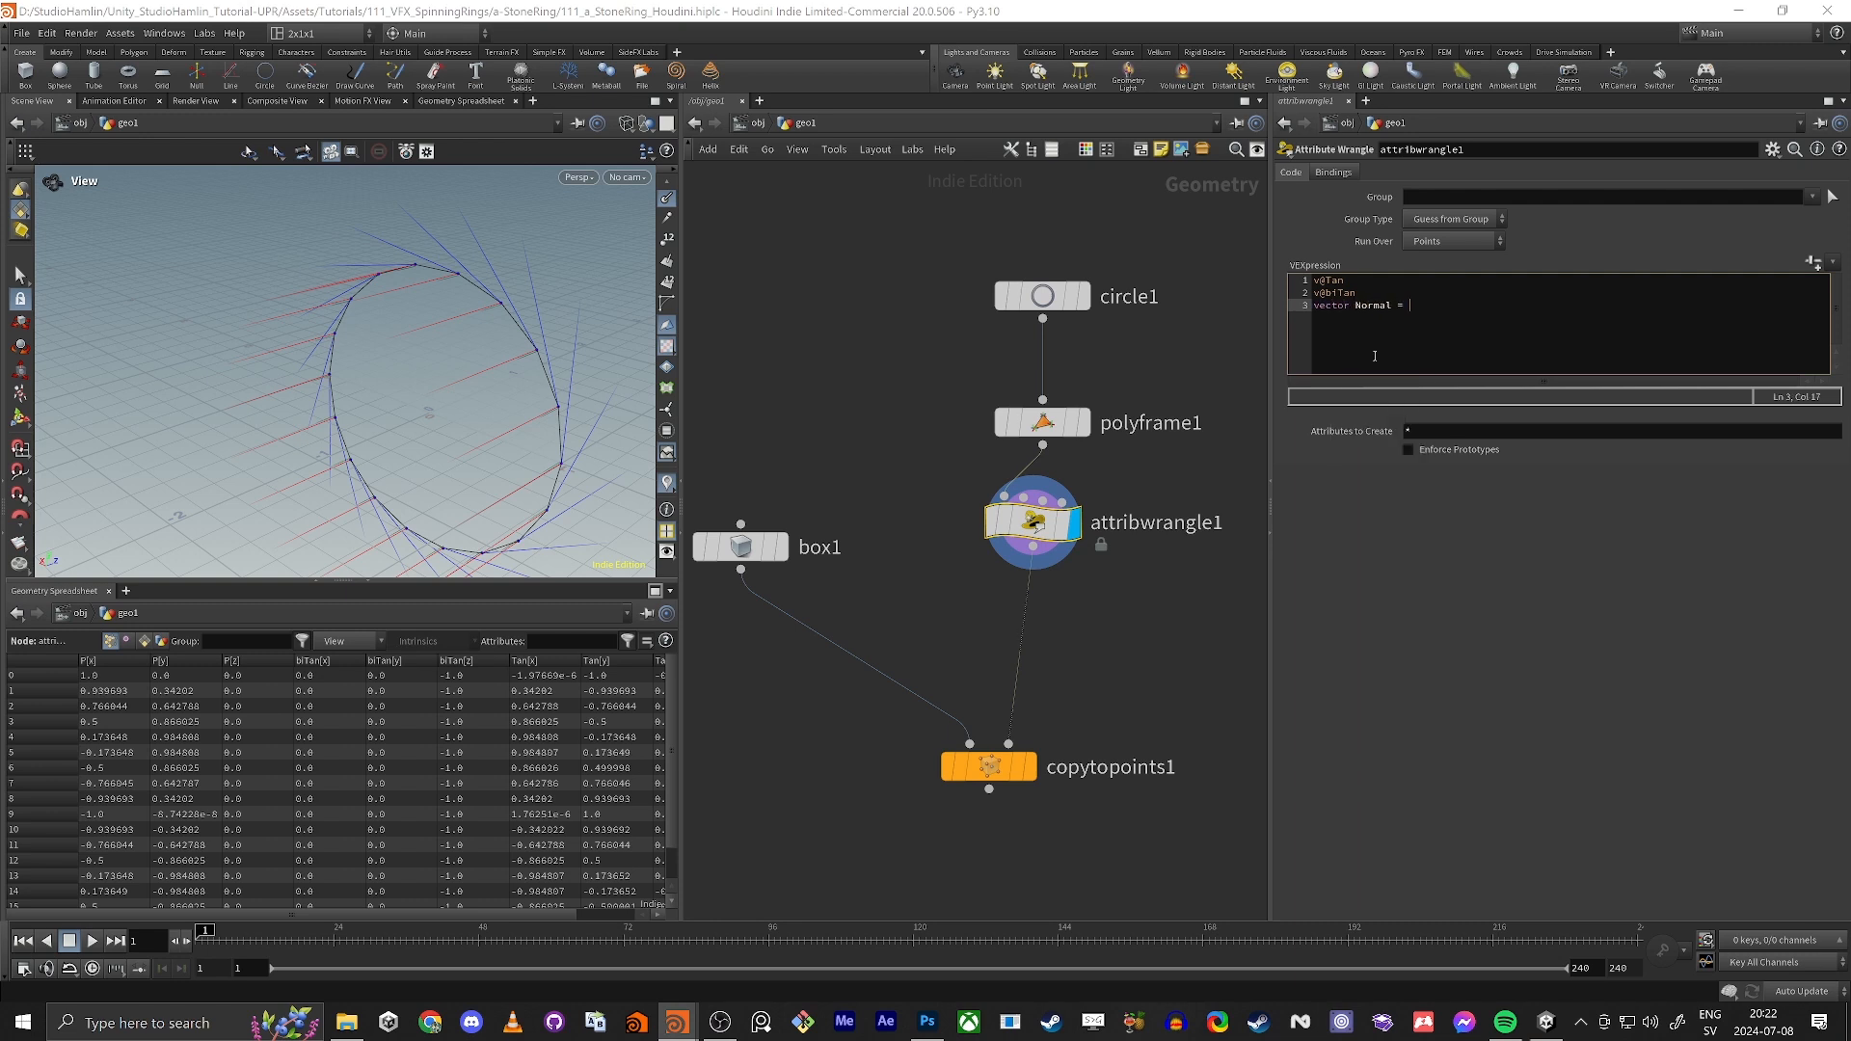
text( = corss()
key(Up)
key(Up)
key(shift+Home)
key(ctrl+c)
key(ctrl+End)
key(ctrl+v)
Step: Remove the two standalone v@Tan and v@biTan lines above the Normal declaration
key(shift+Up)
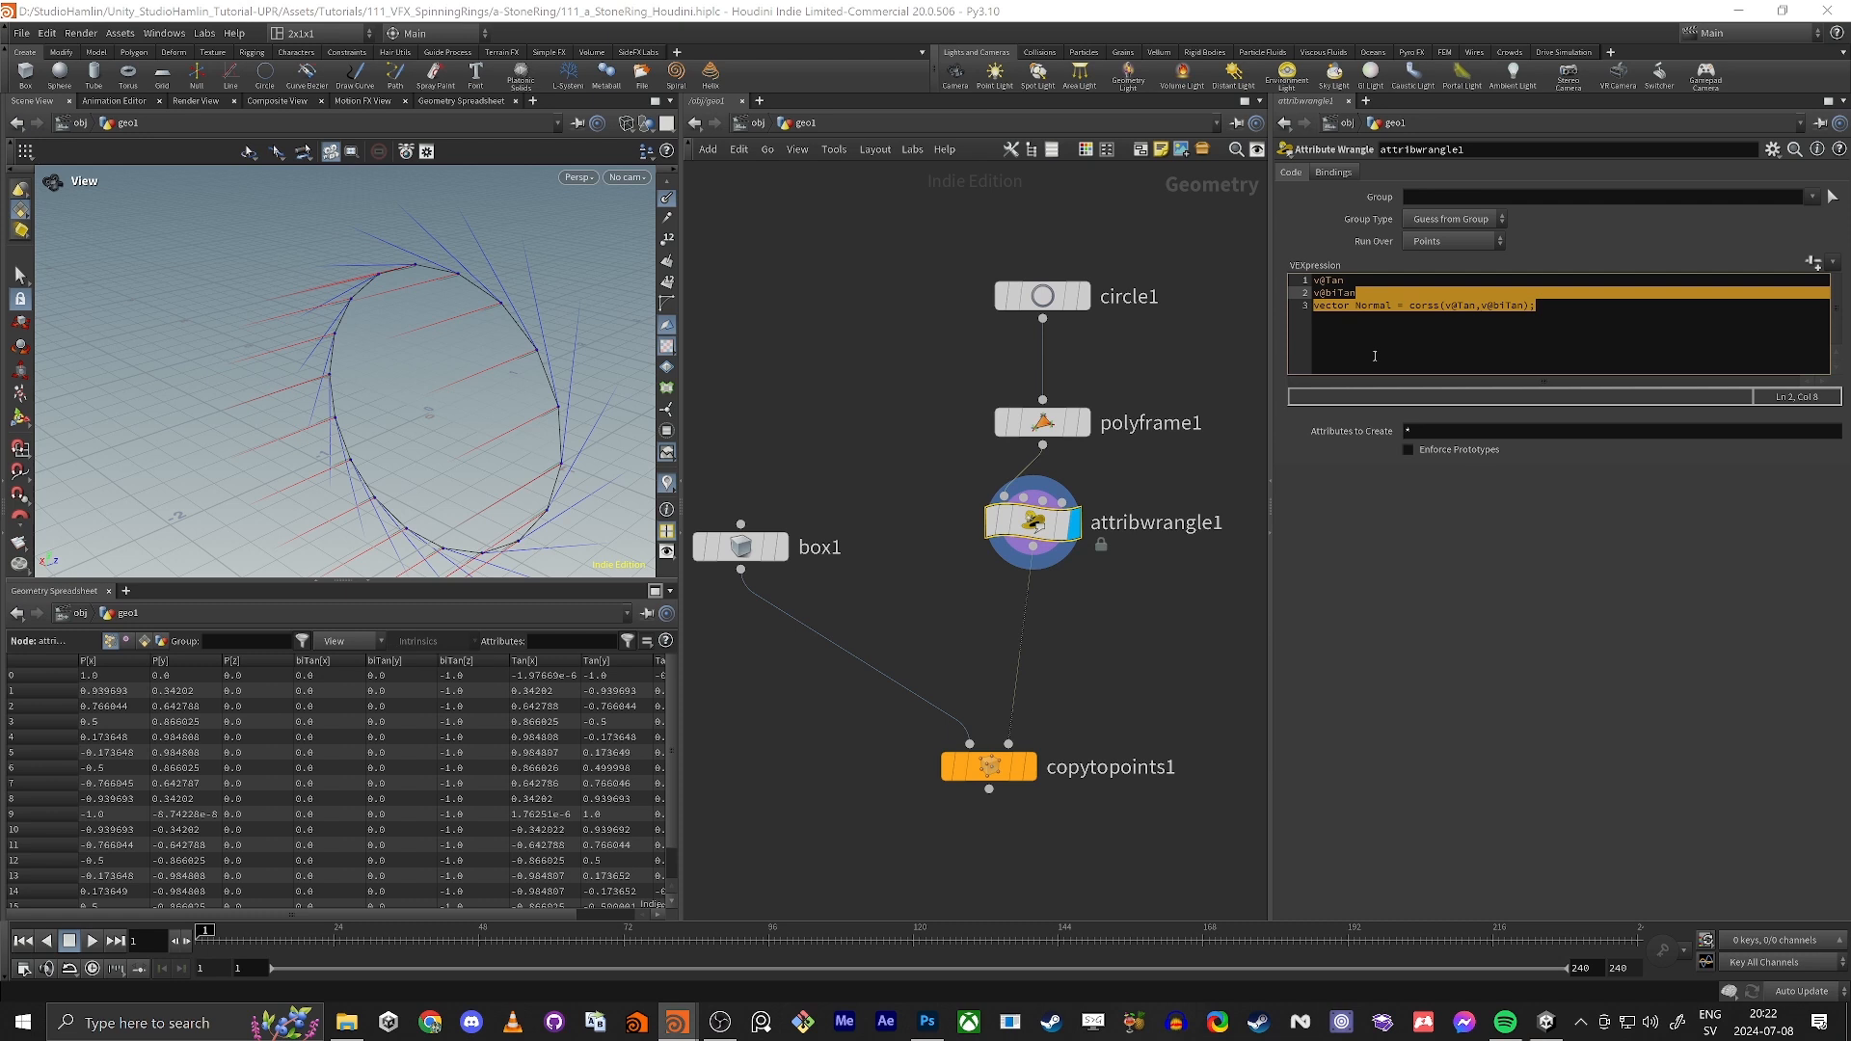
key(Up)
key(Down)
key(Down)
key(Up)
key(shift+Up)
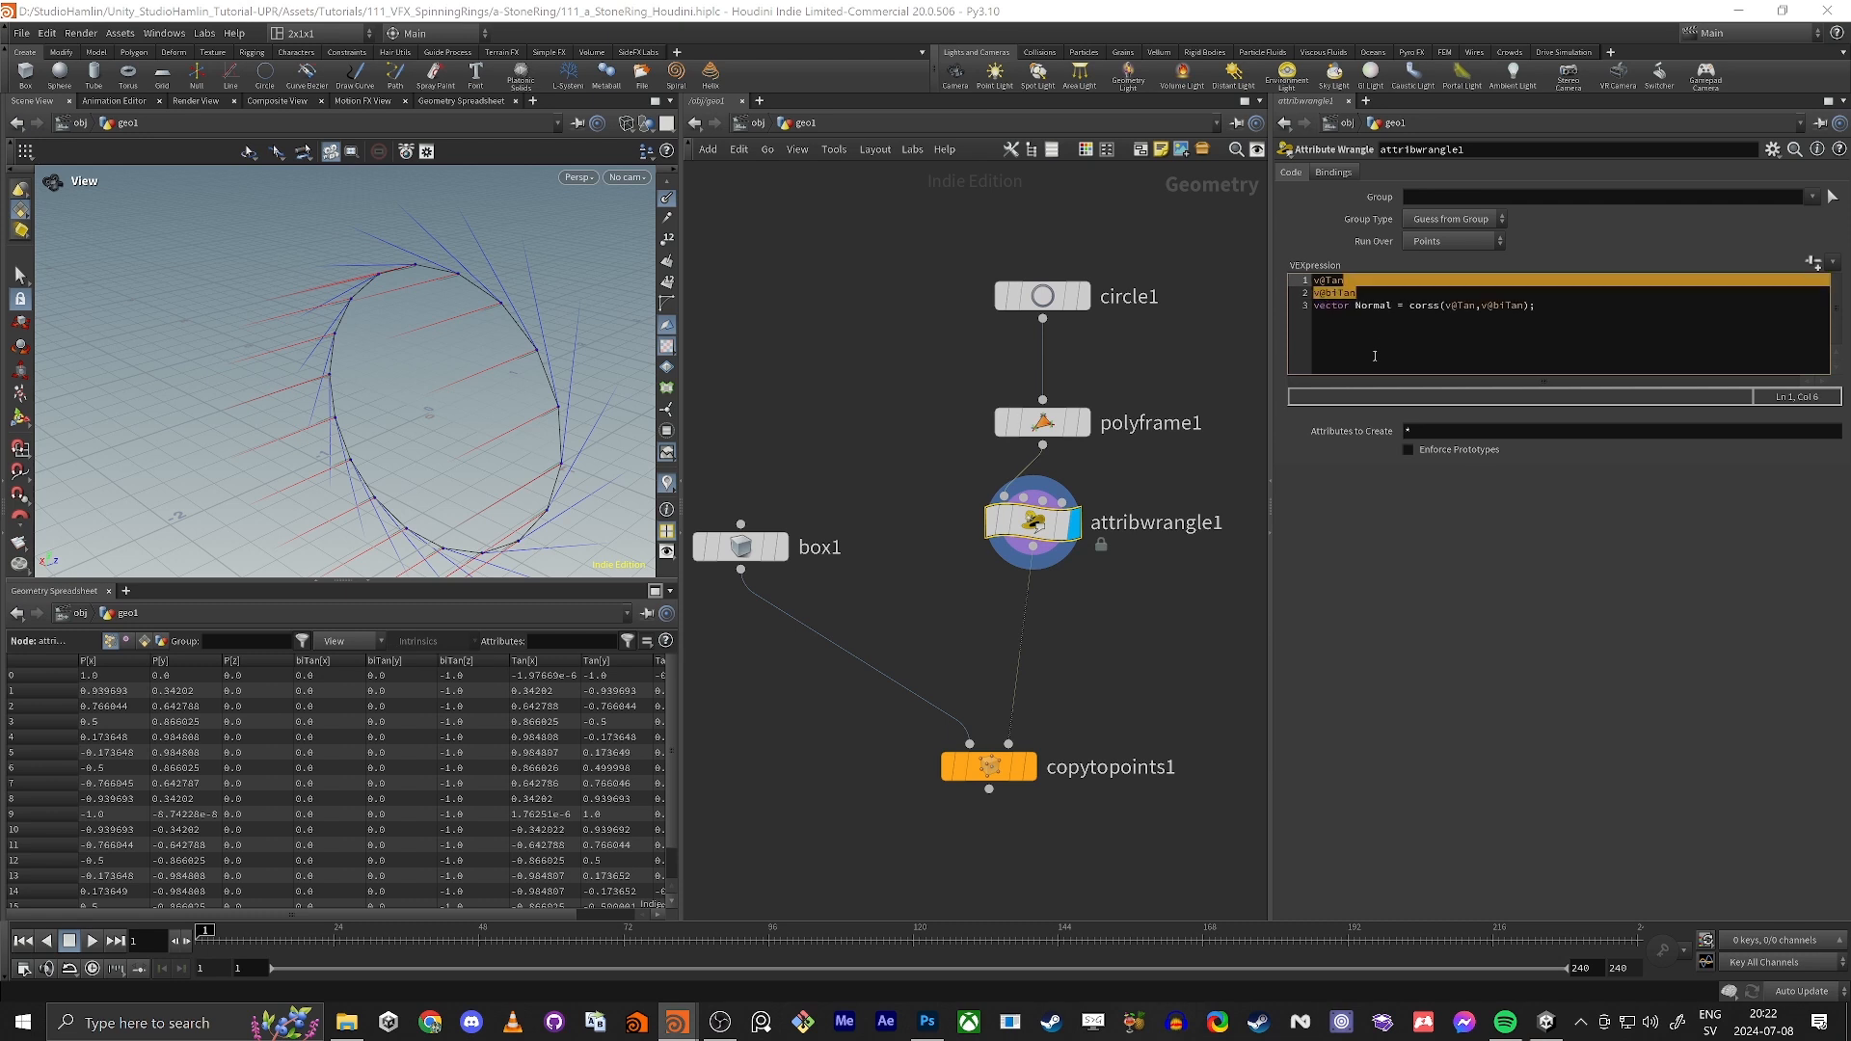
key(shift+Home)
key(BackSpace)
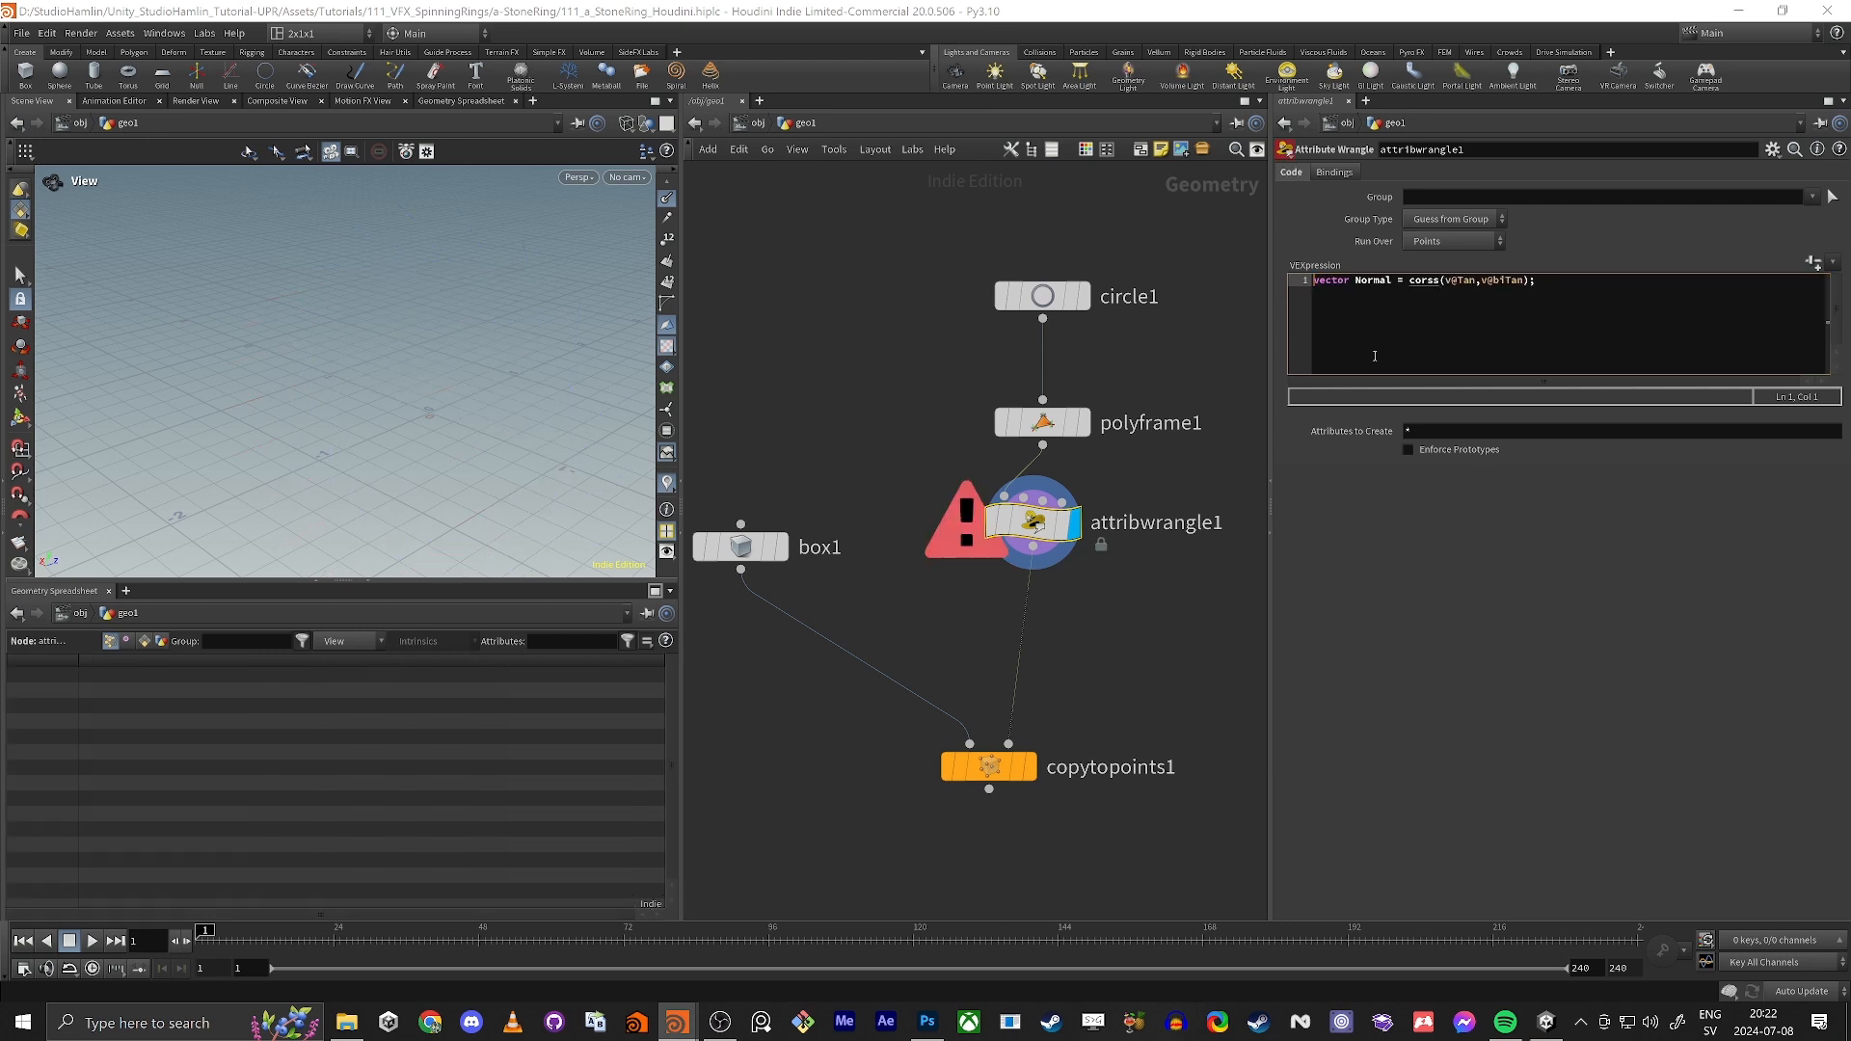
Step: Correct the misspelled function name to cross in the Normal declaration and apply the code
click(1426, 281)
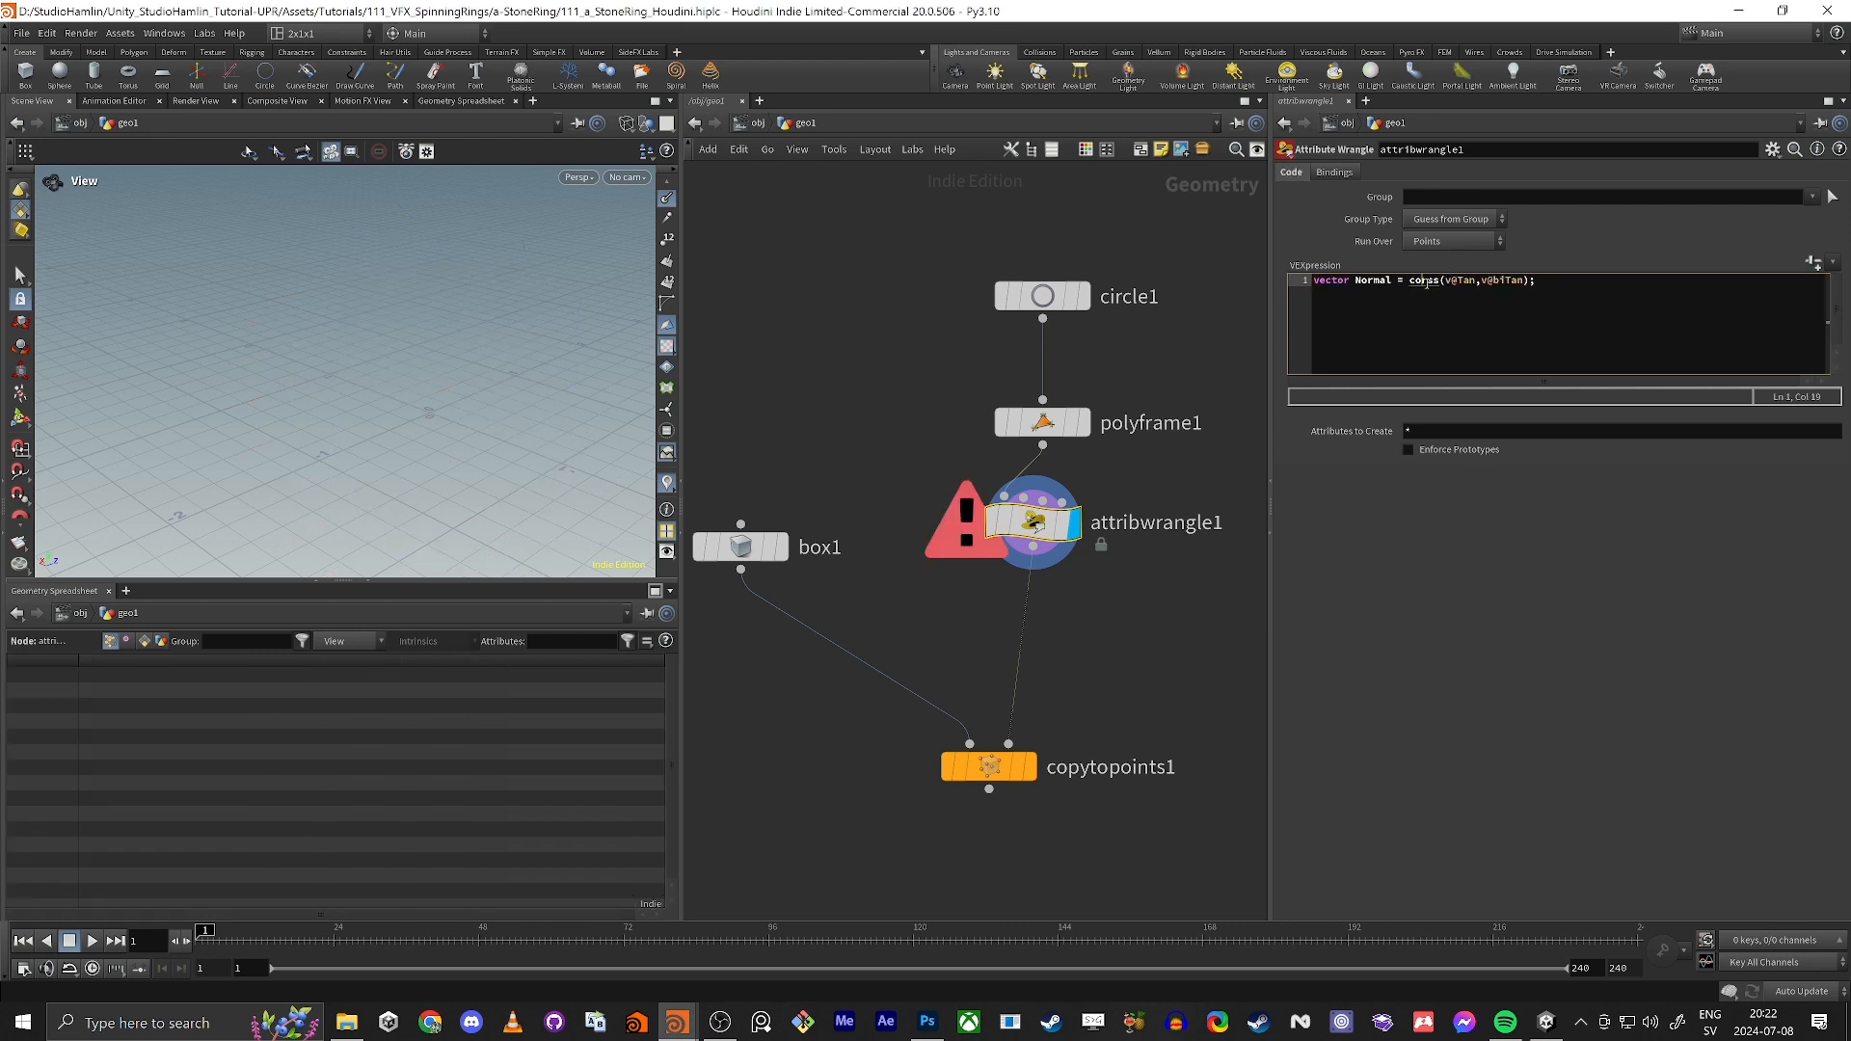
key(BackSpace)
key(BackSpace)
text(ro)
key(ctrl+Return)
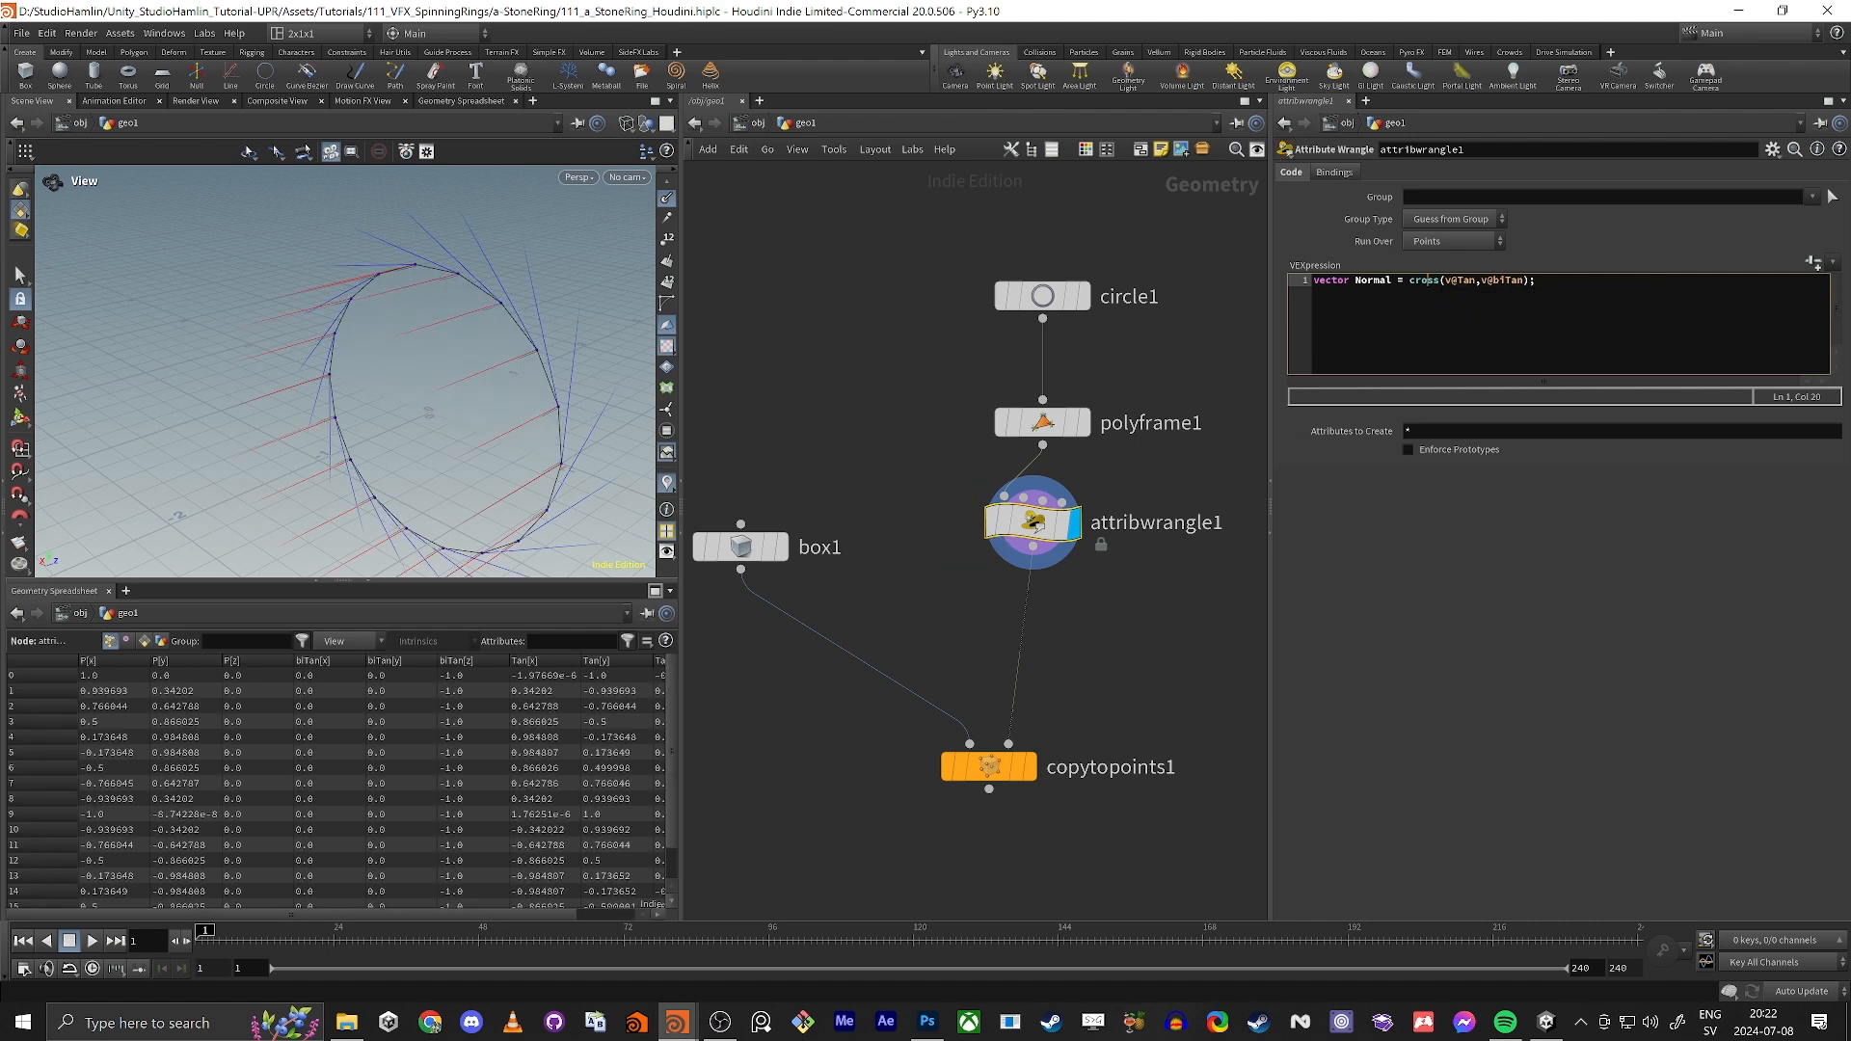
Step: Add a second VEX line that assigns the result to the normal attribute: v@N = Normal;
key(Return)
text(v@N = Normal;)
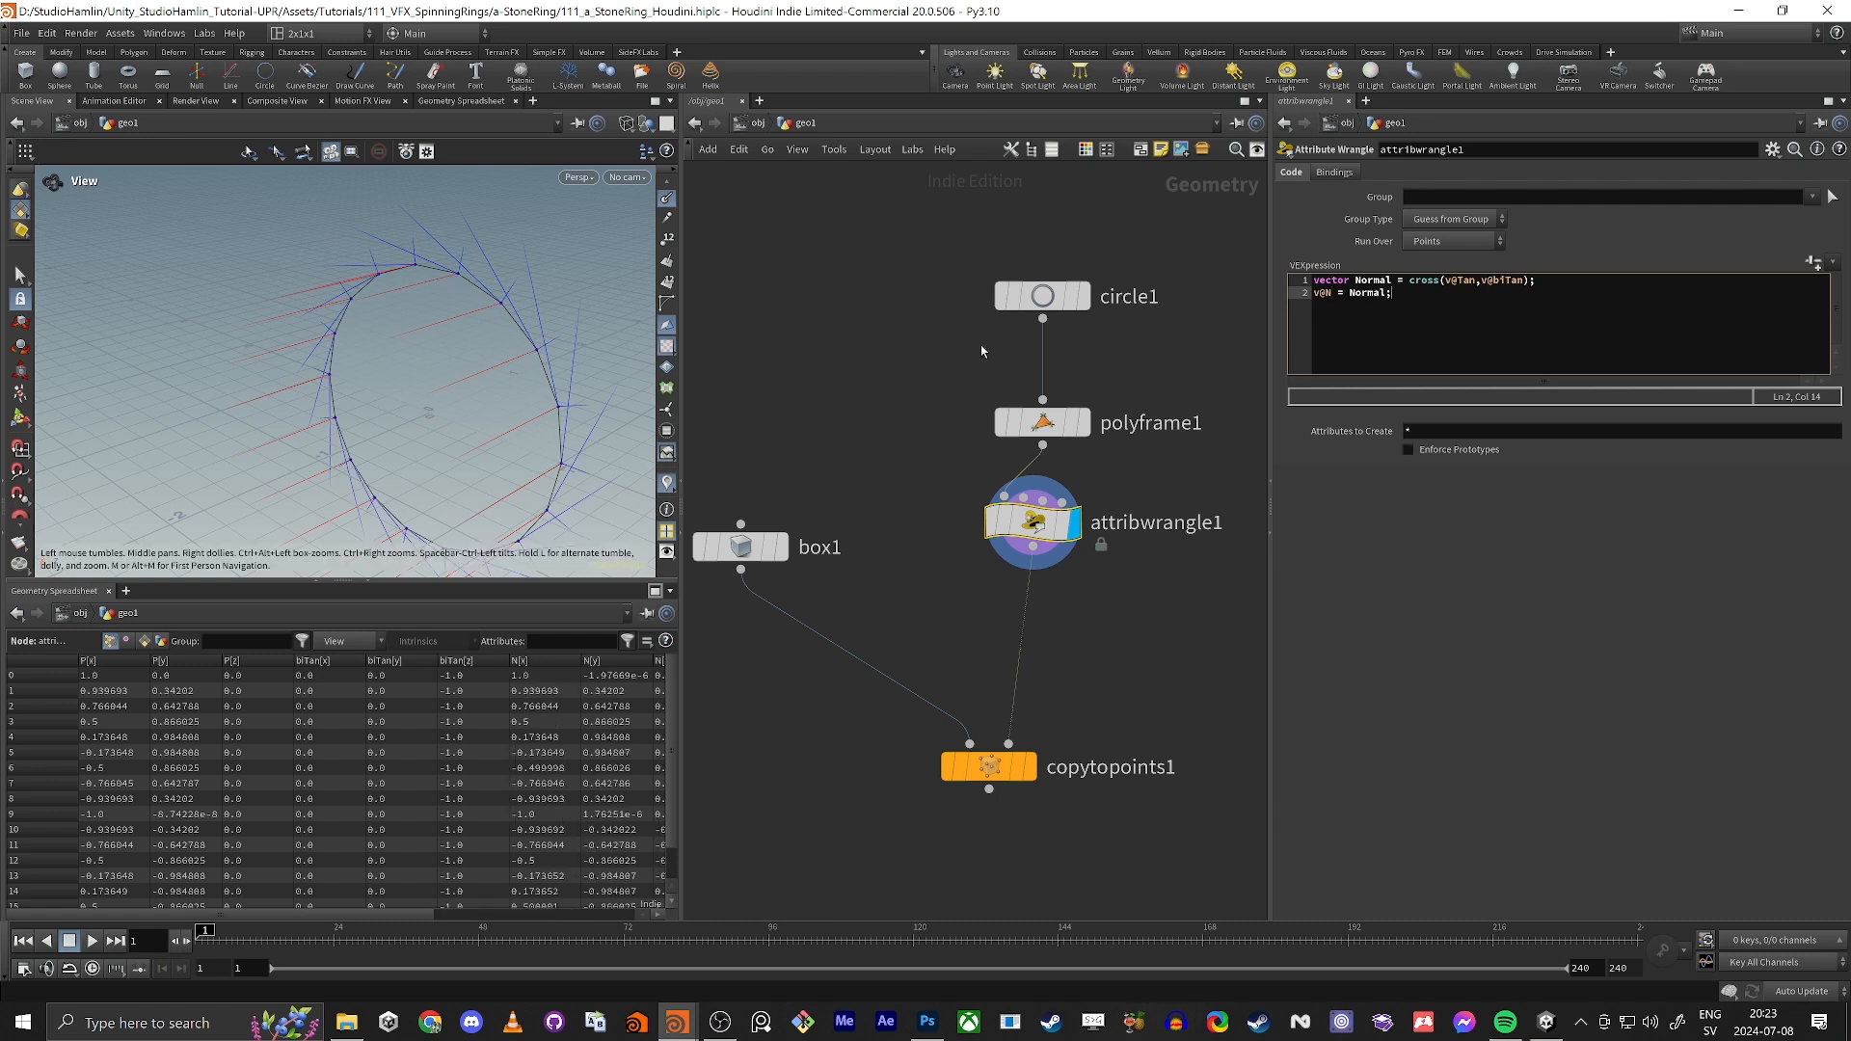
Step: Inspect the normals on the circle up close and turn off the viewport's point normals display
drag(338, 257, 394, 345)
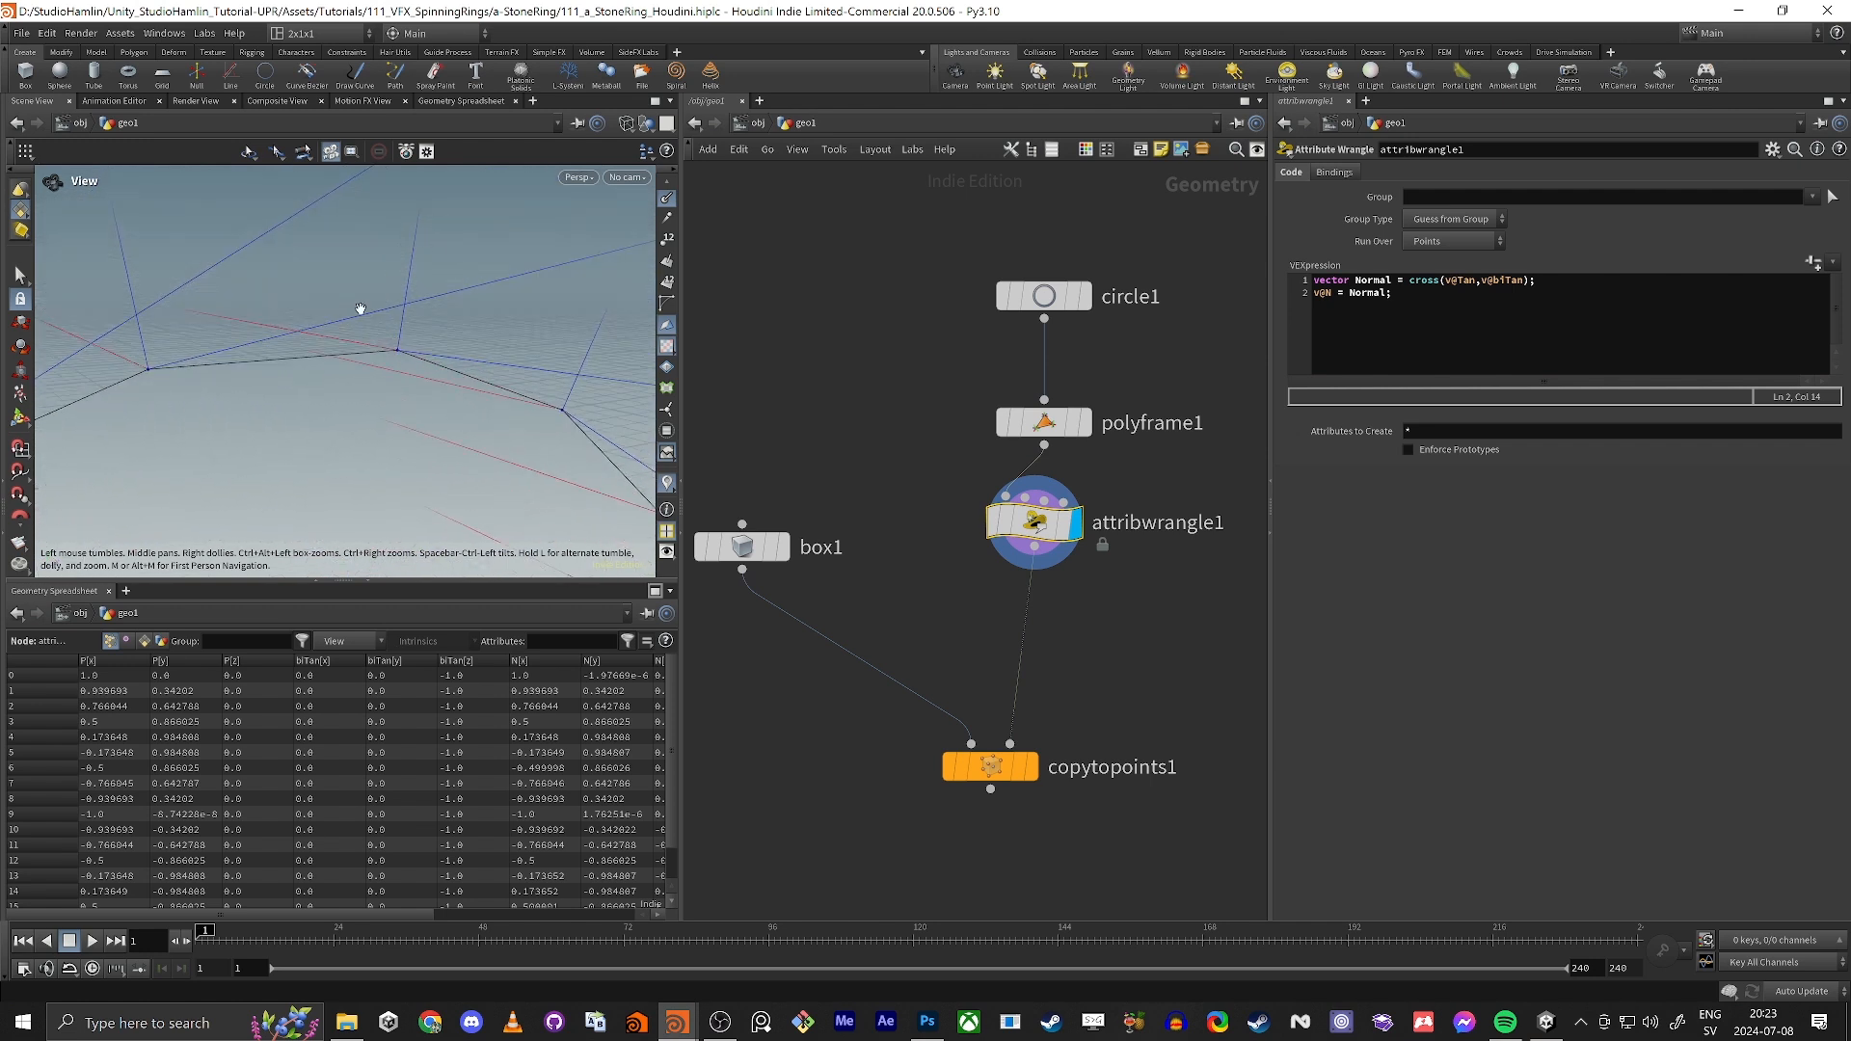
scroll(657, 255, up, 2)
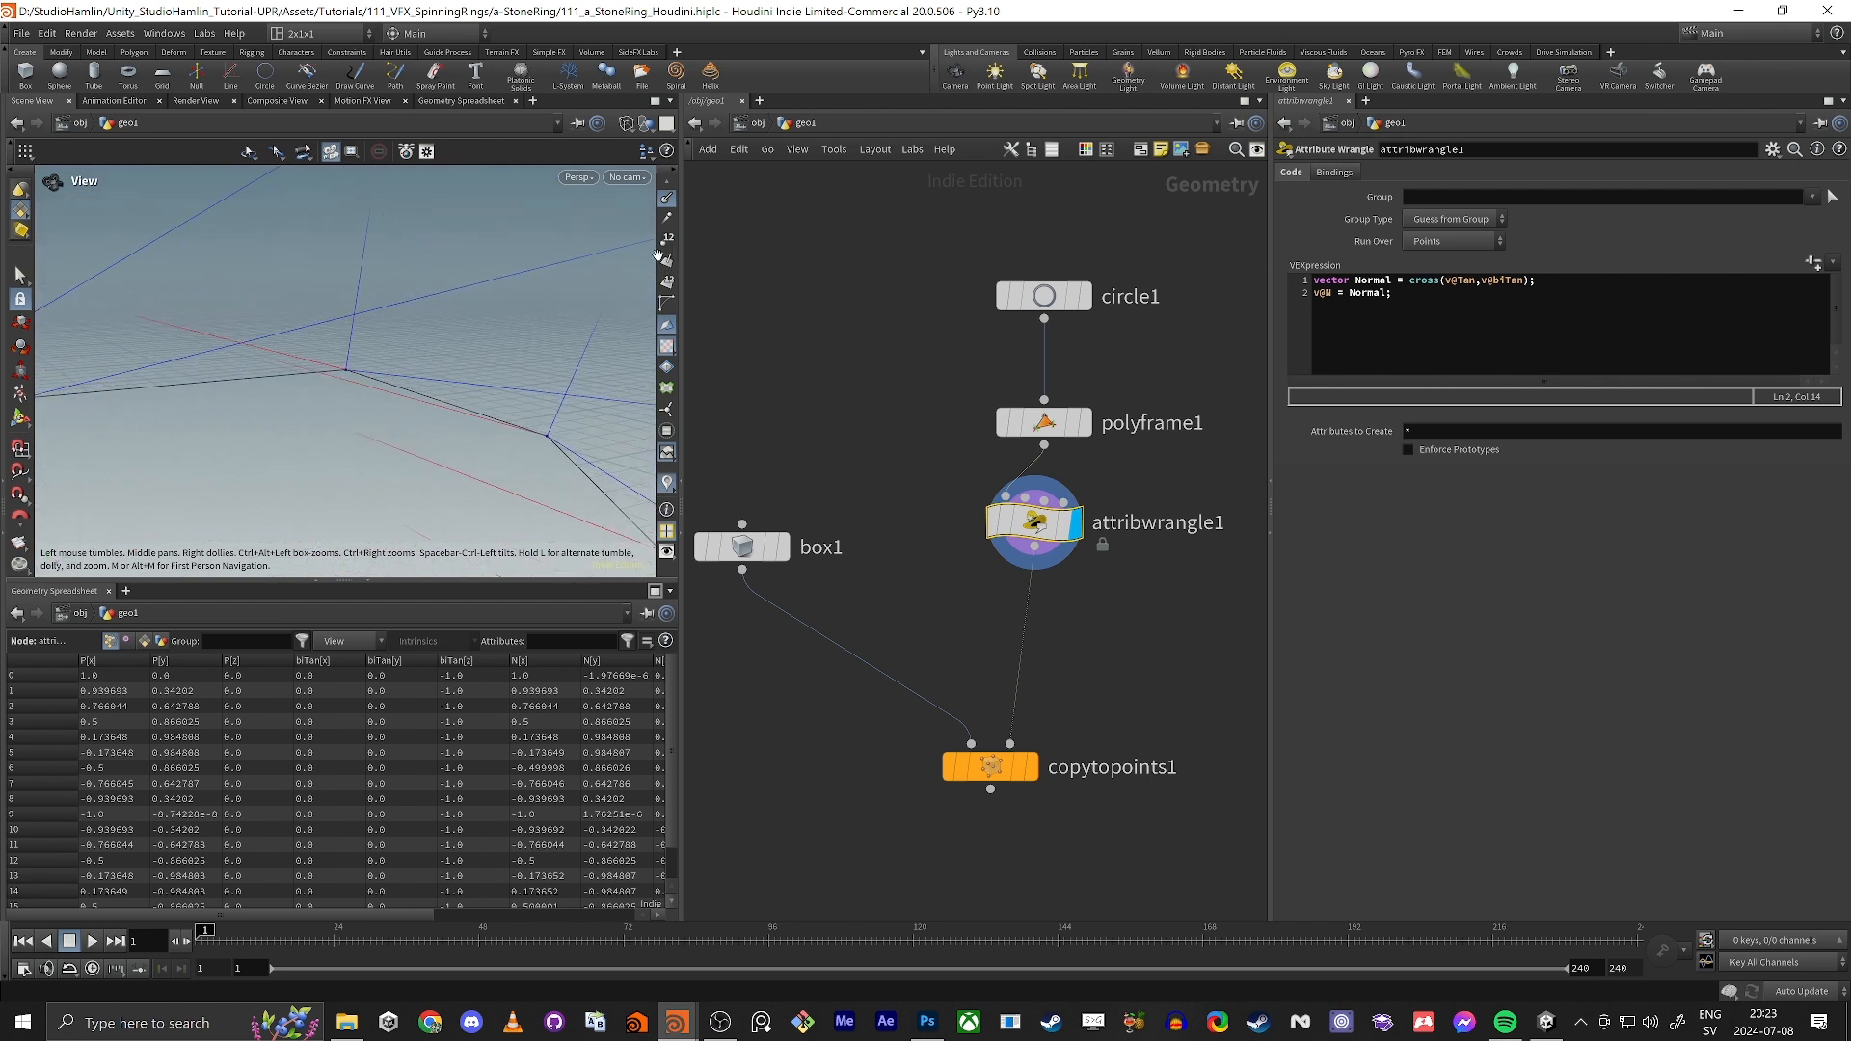
scroll(672, 278, up, 1)
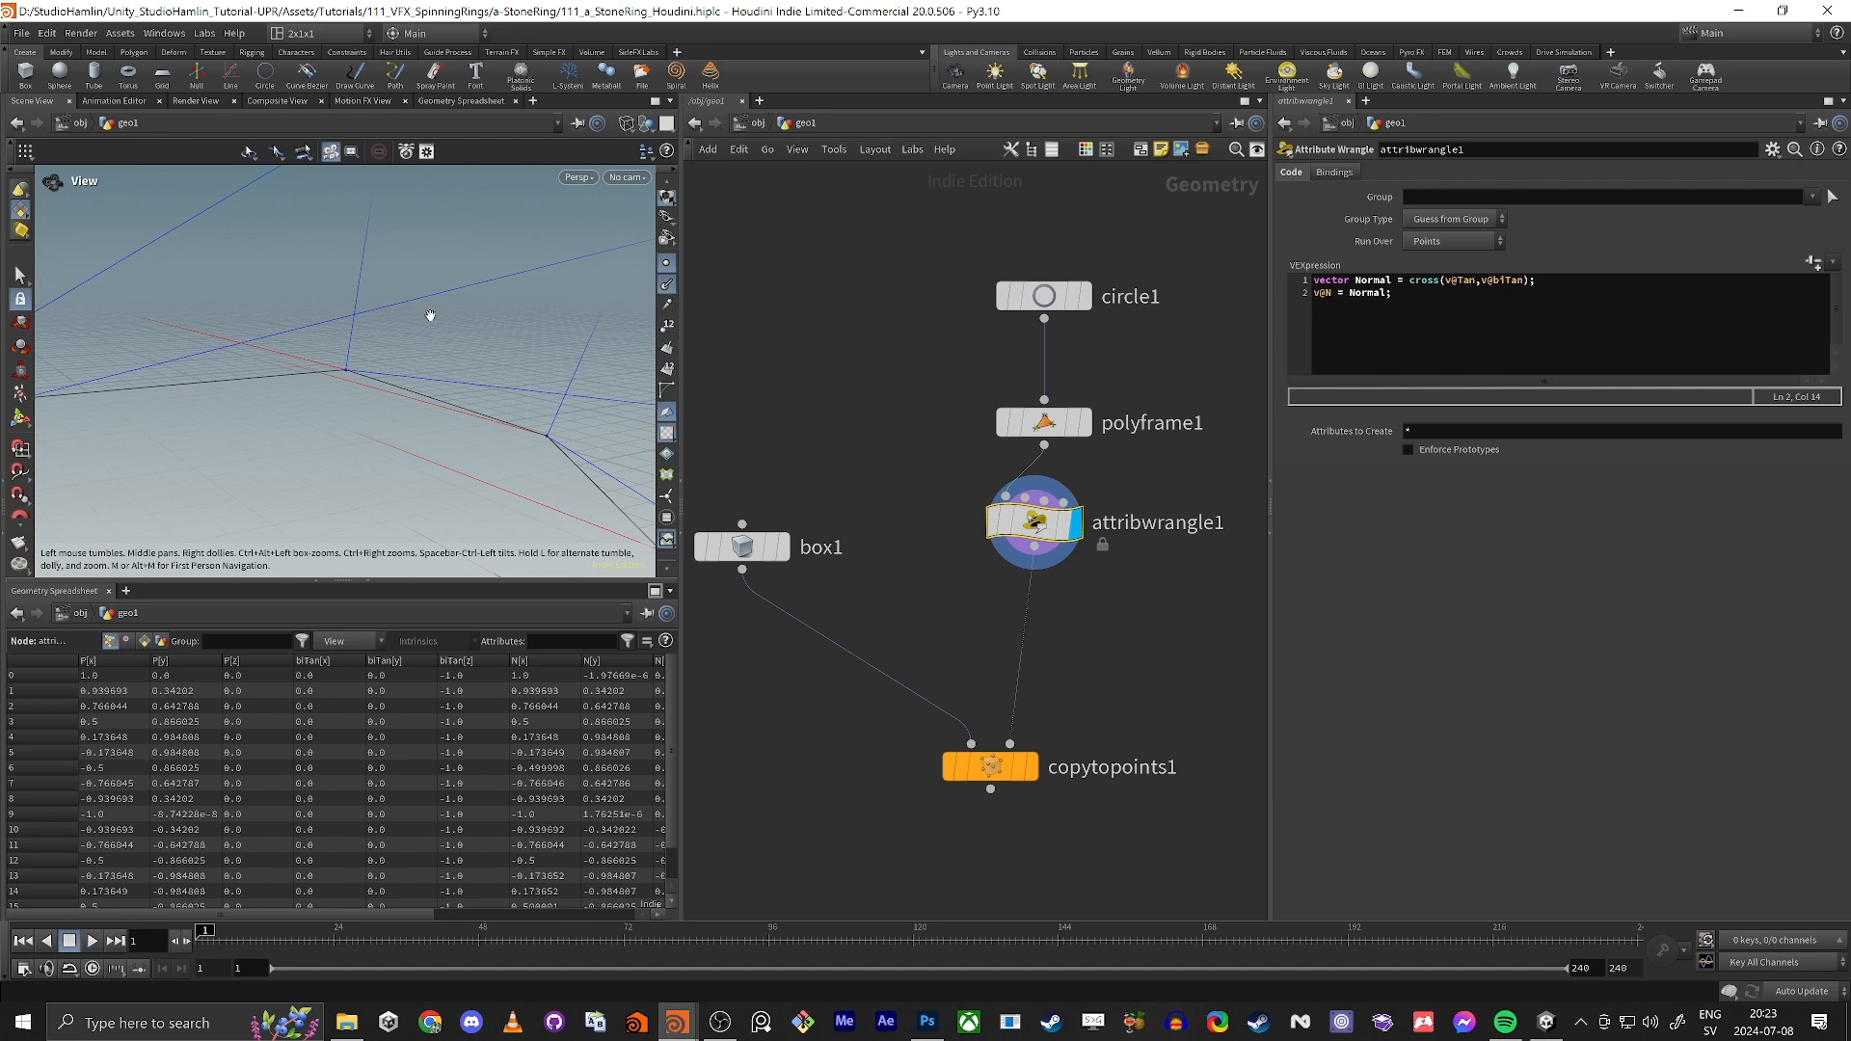
click(665, 282)
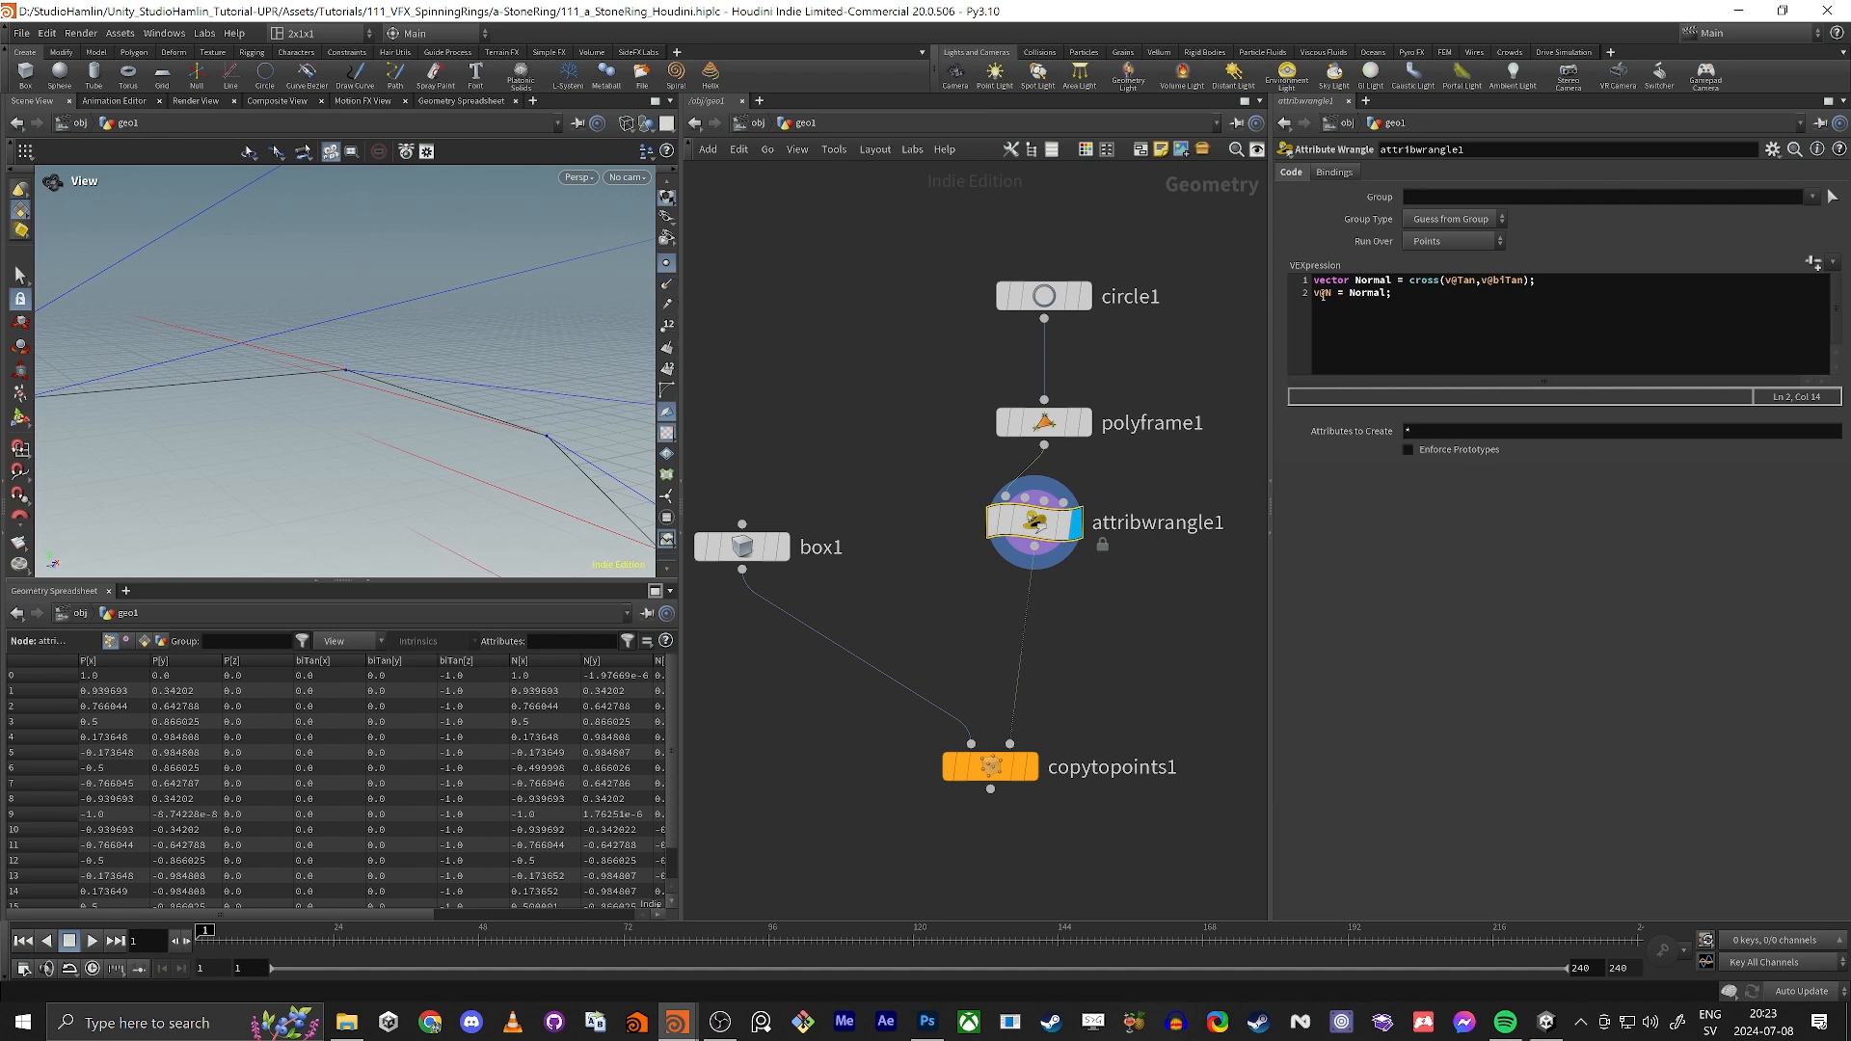
Step: Rename the assigned attribute in the second VEX line from v@N to v@Normal
click(1324, 295)
key(Delete)
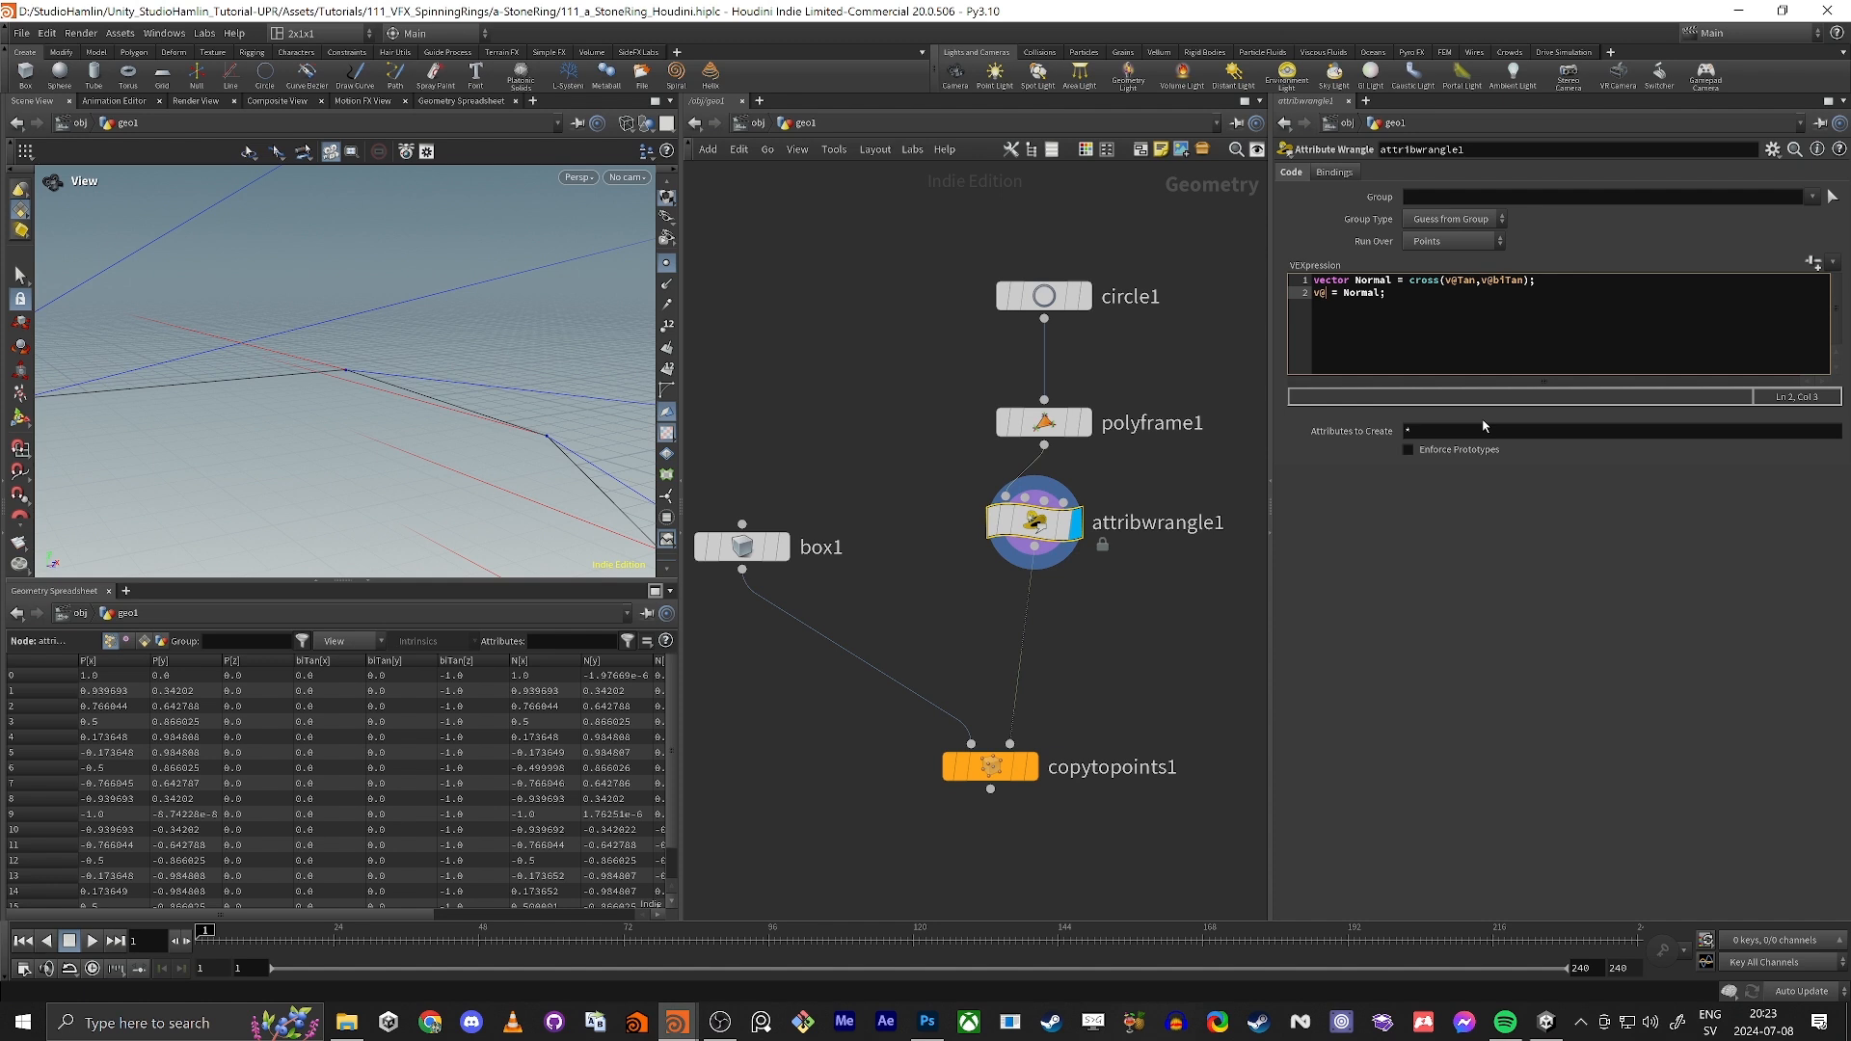
text(Normal)
Step: Open a copy of the Tan scene visualizer for editing
scroll(674, 451, down, 3)
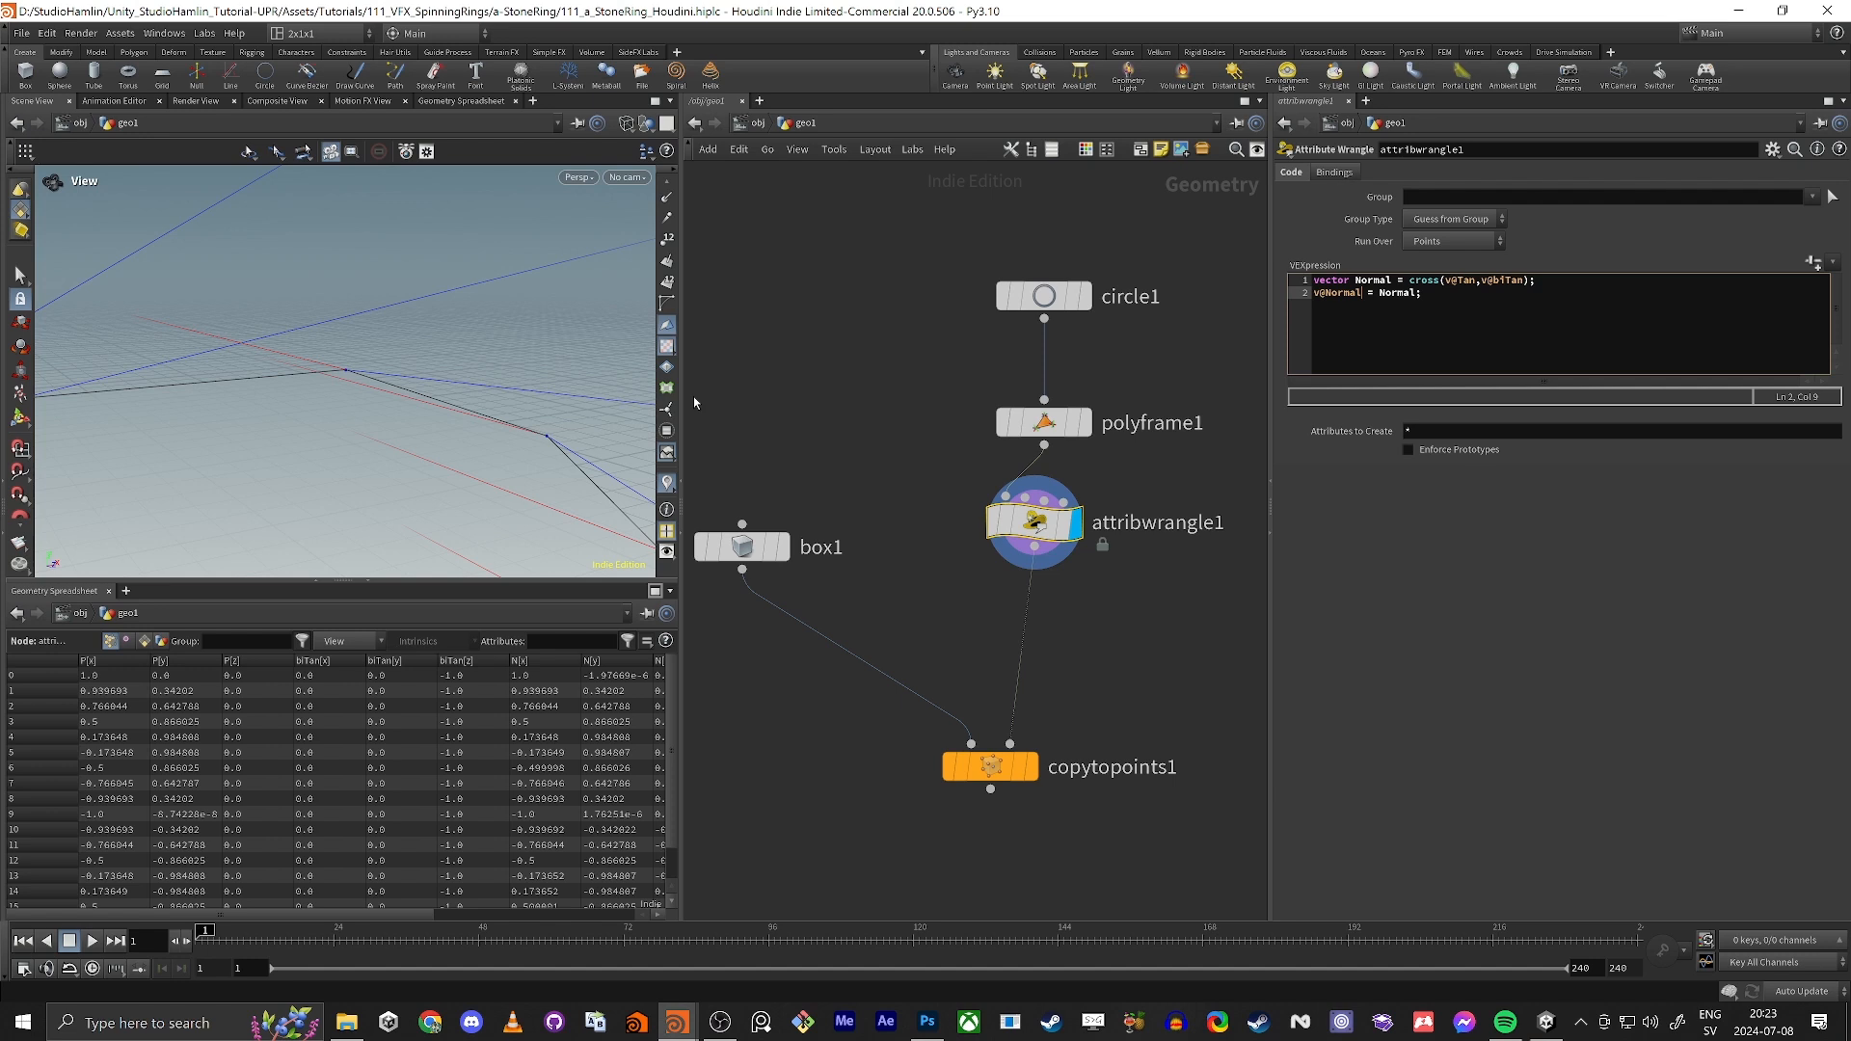
click(666, 482)
click(820, 427)
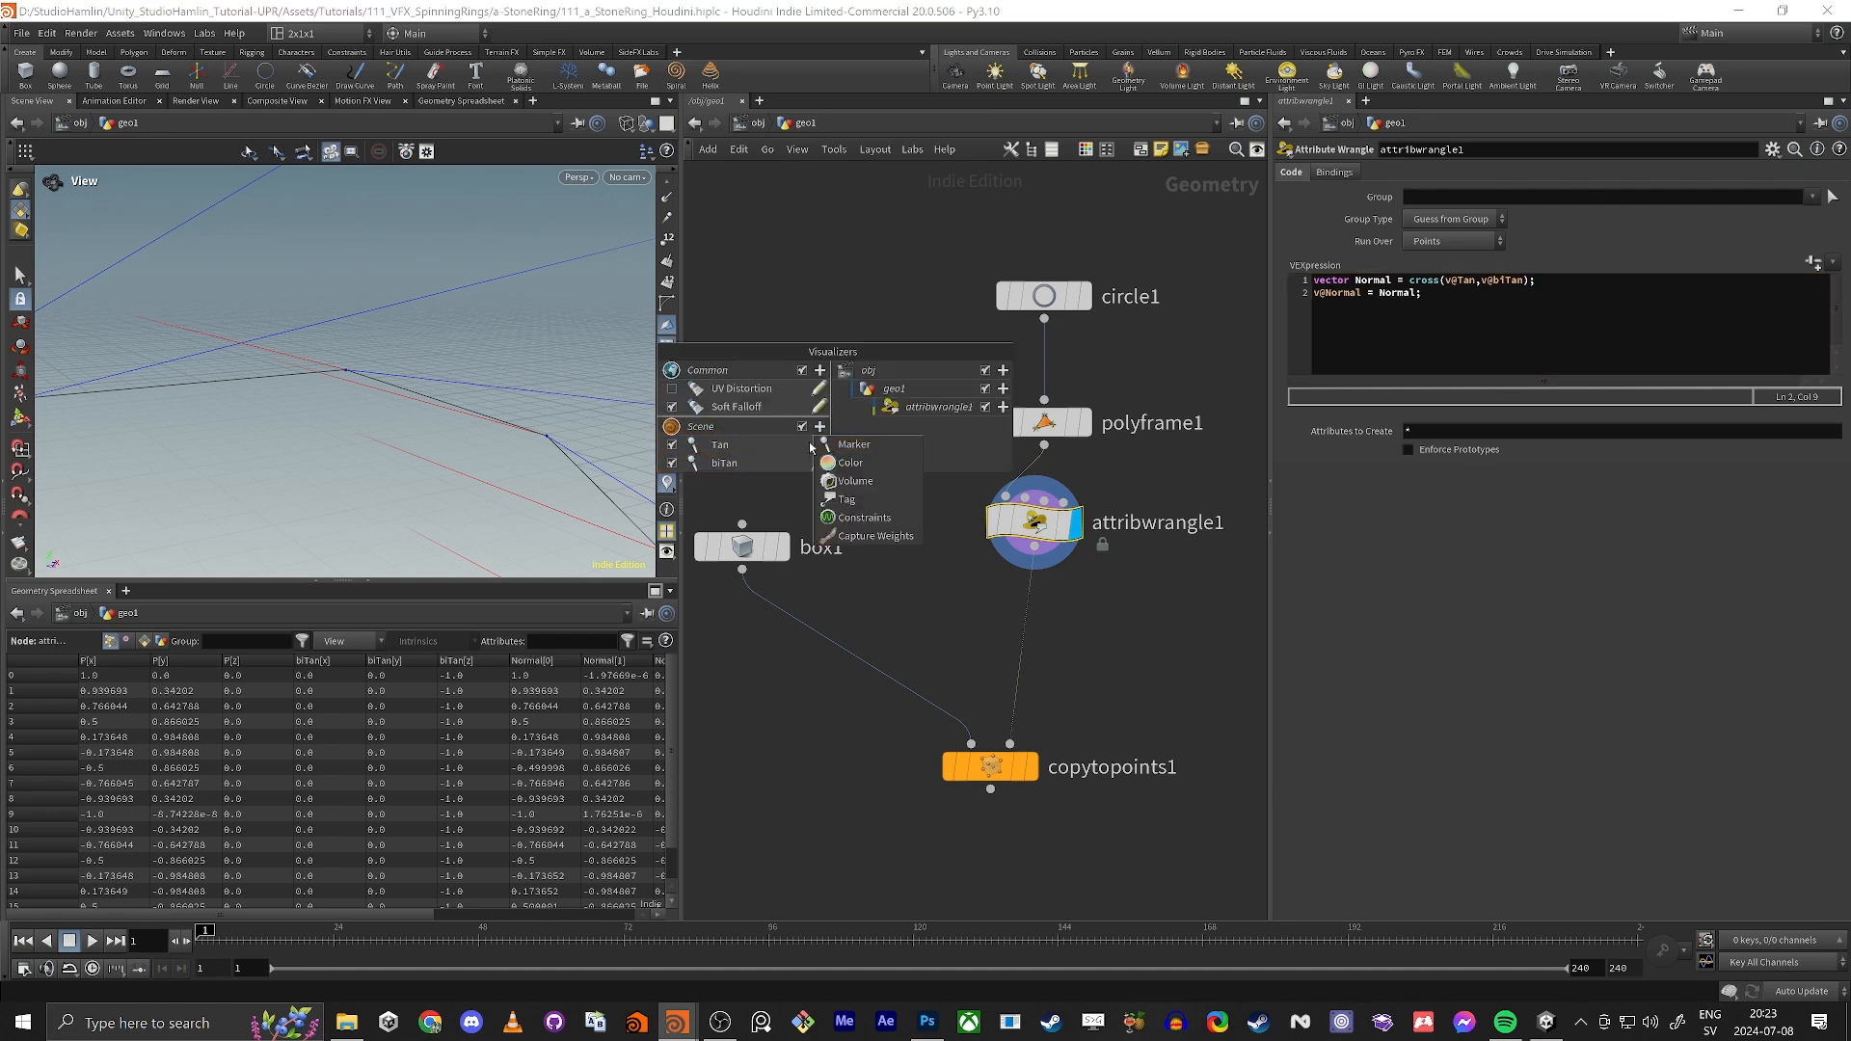
click(719, 447)
click(817, 446)
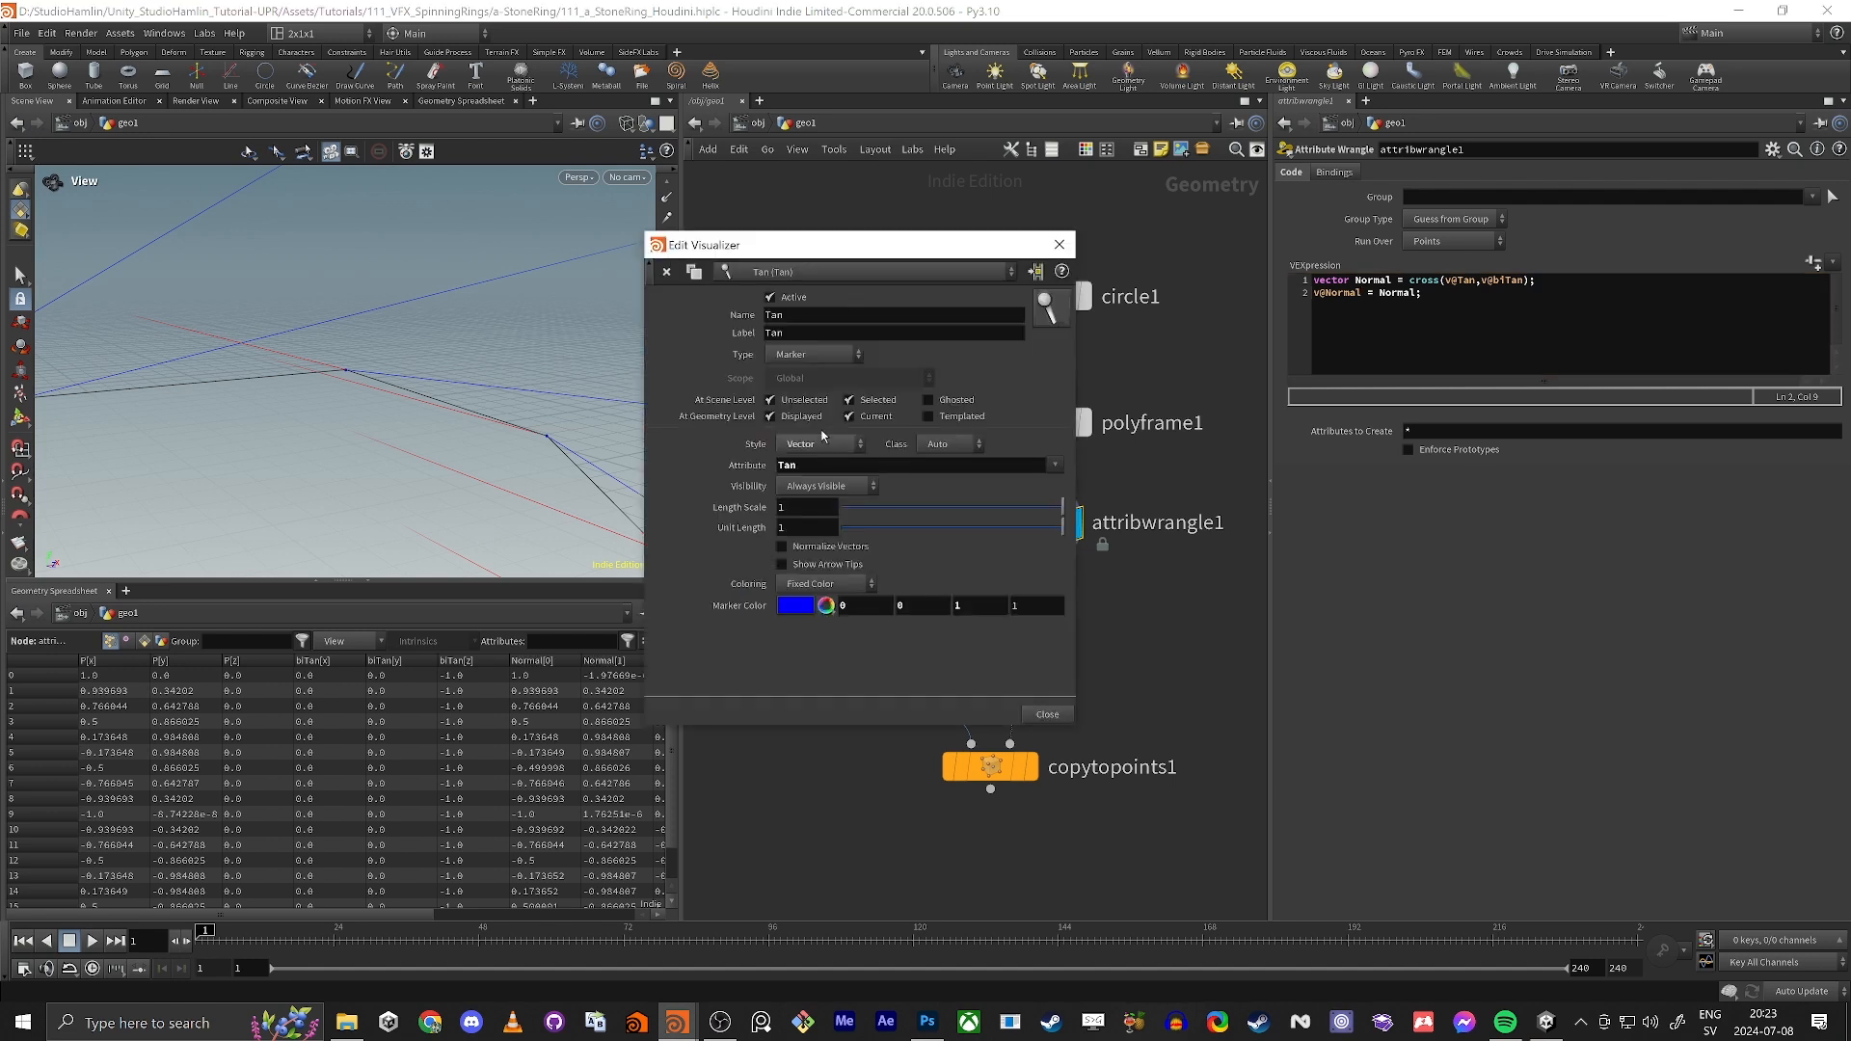
Step: Set the copied visualizer's name, label and attribute to Normal
drag(822, 314, 464, 317)
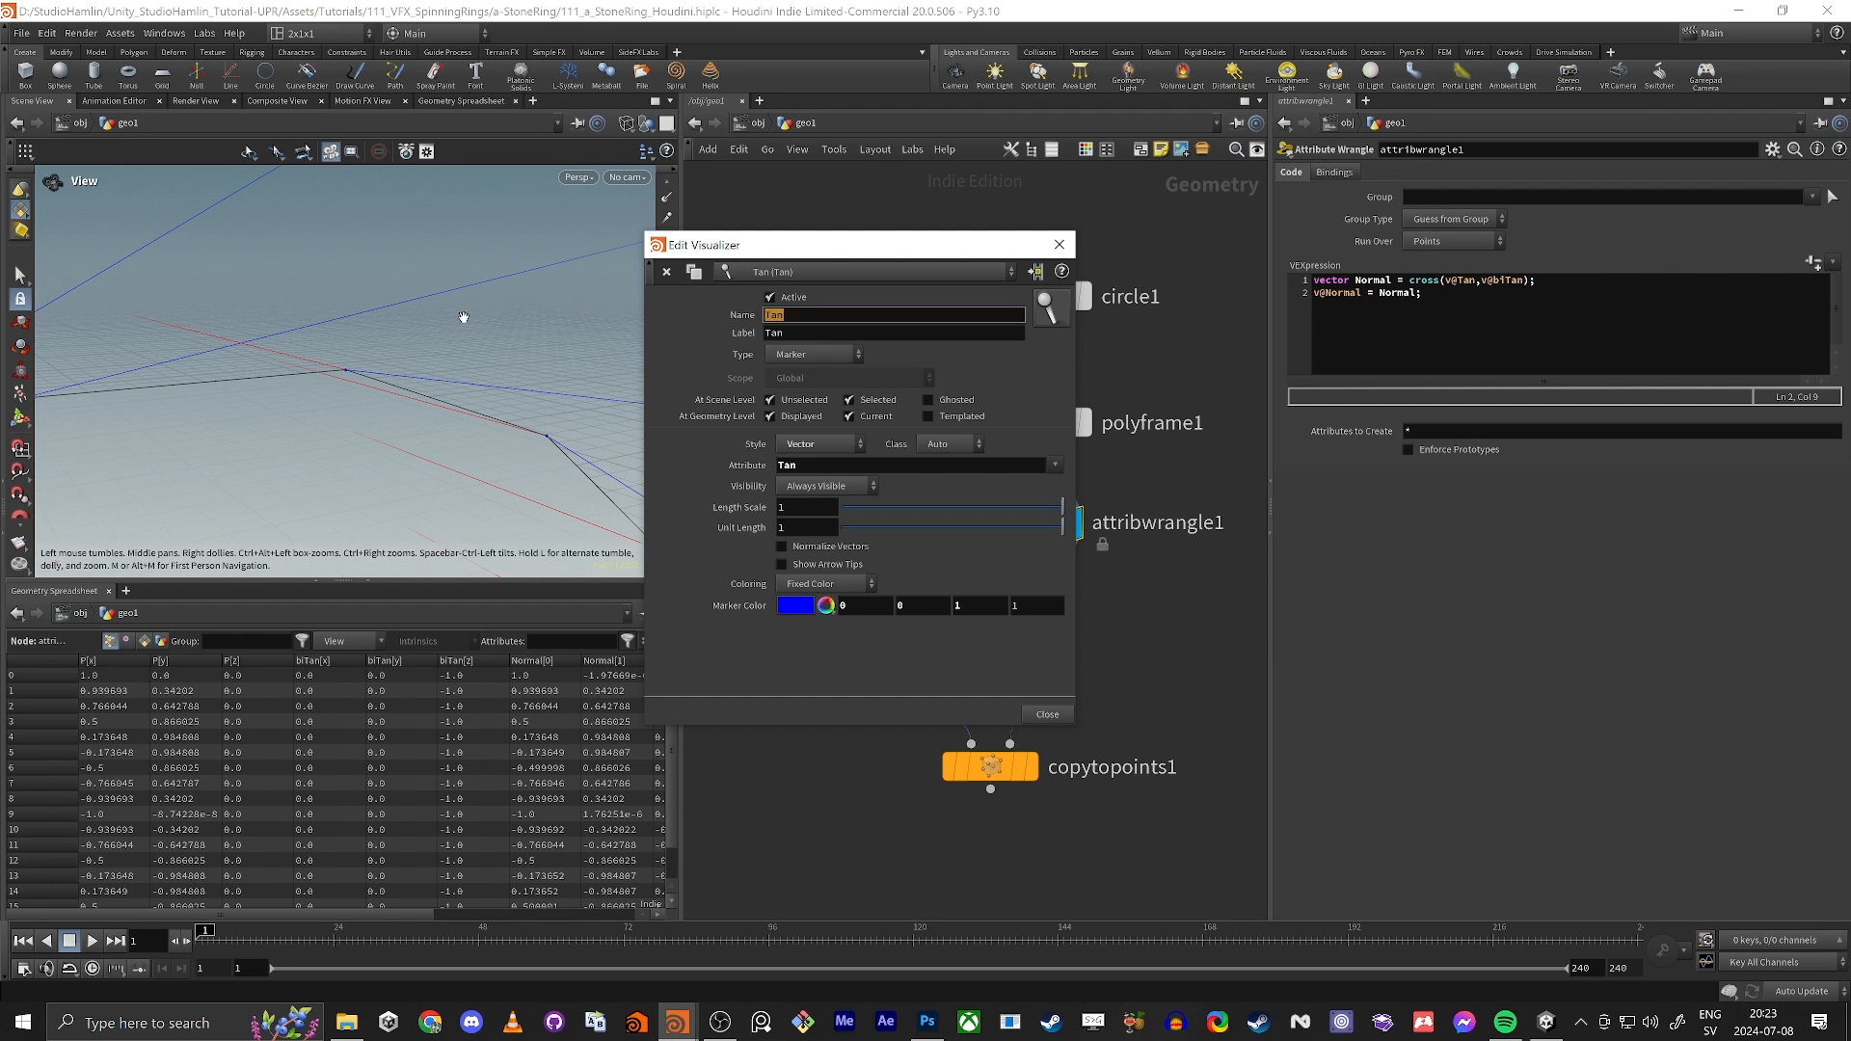
text(Noram)
key(Return)
text(Normal)
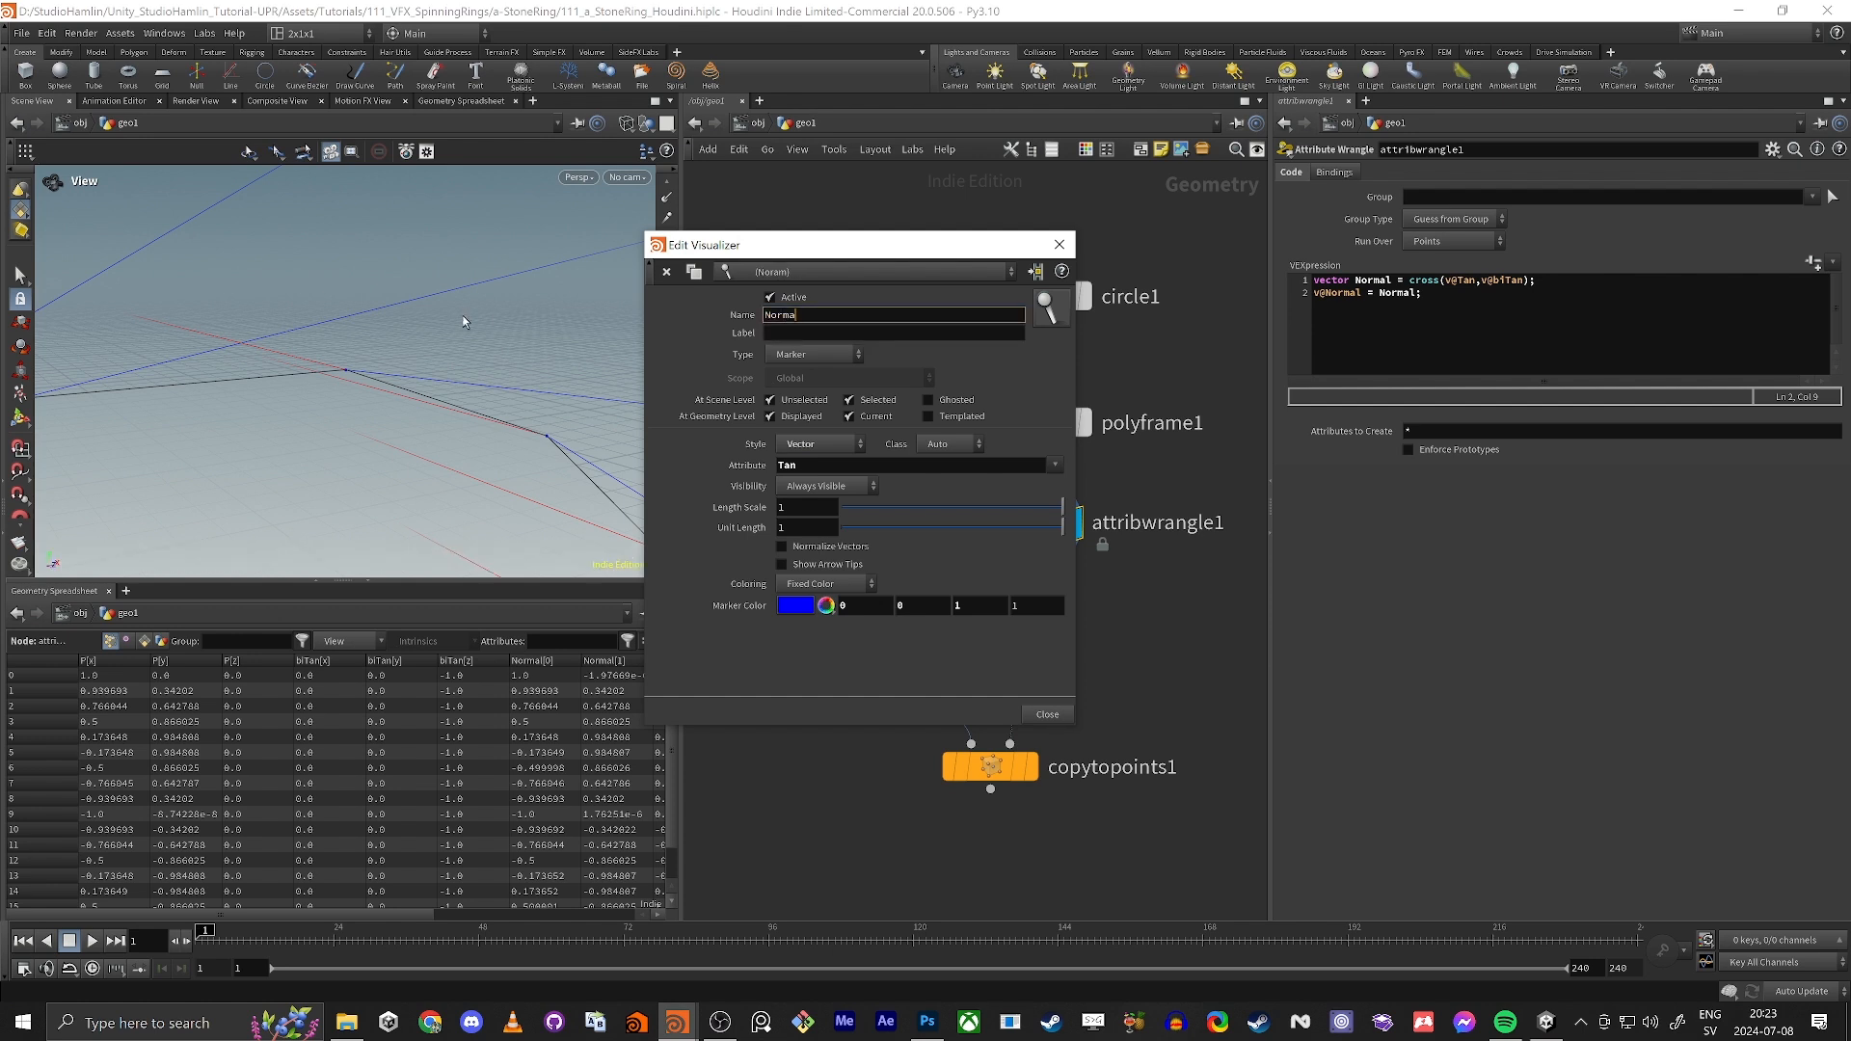
key(Tab)
text(Normal)
key(Tab)
text(N)
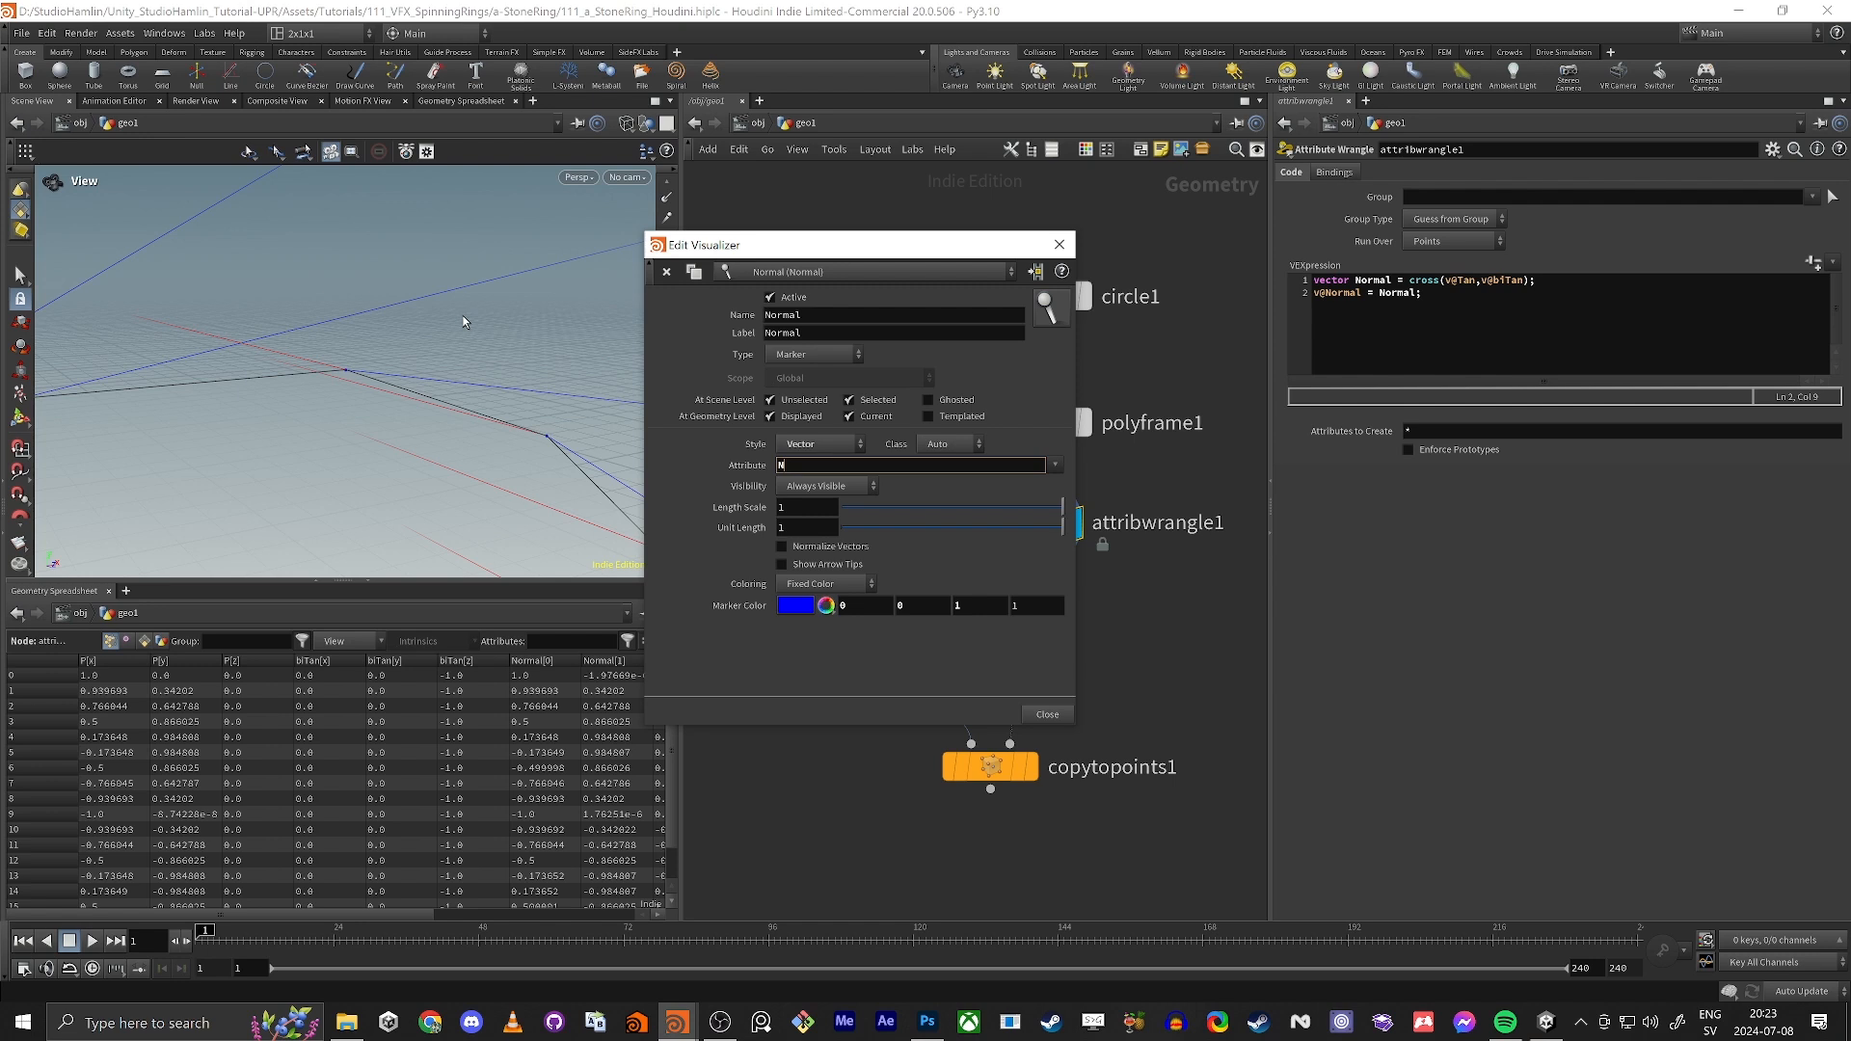
text(omamal)
key(Tab)
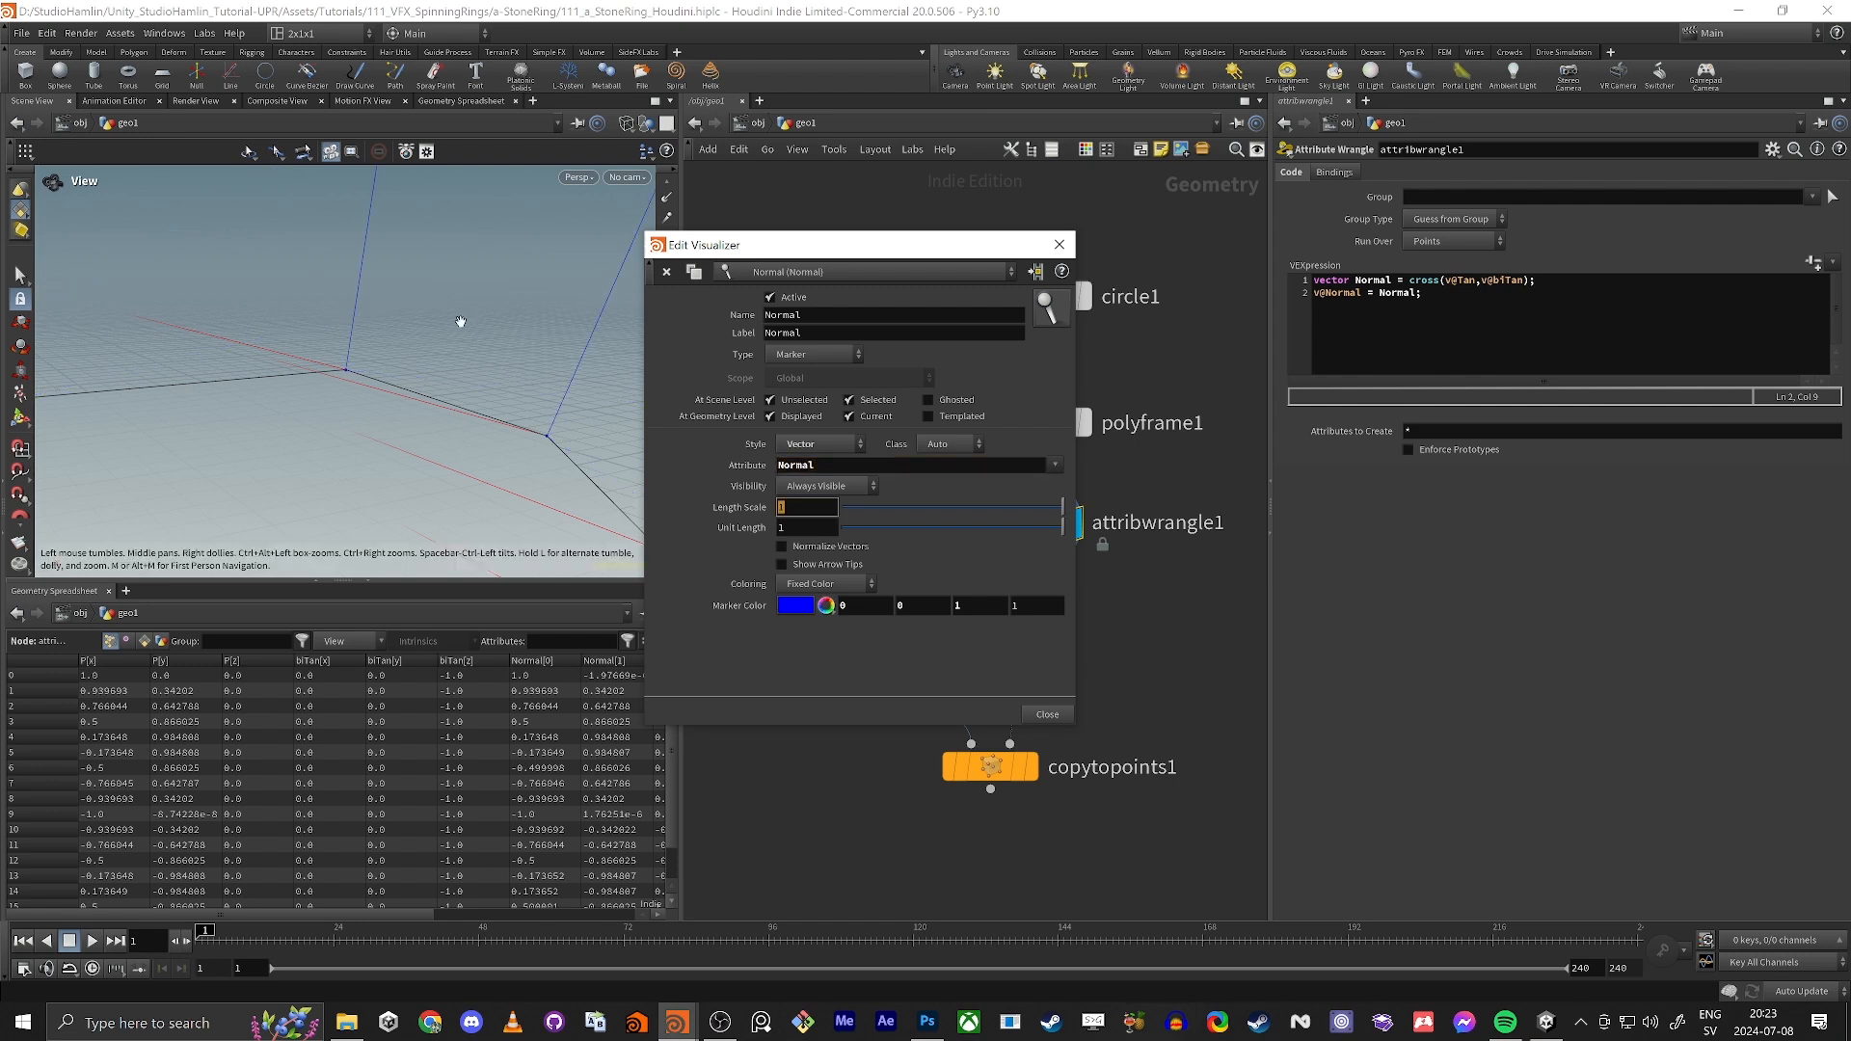
Step: Set the Normal visualizer's marker color to green (0, 1, 0) and inspect its vectors around the circle
click(866, 609)
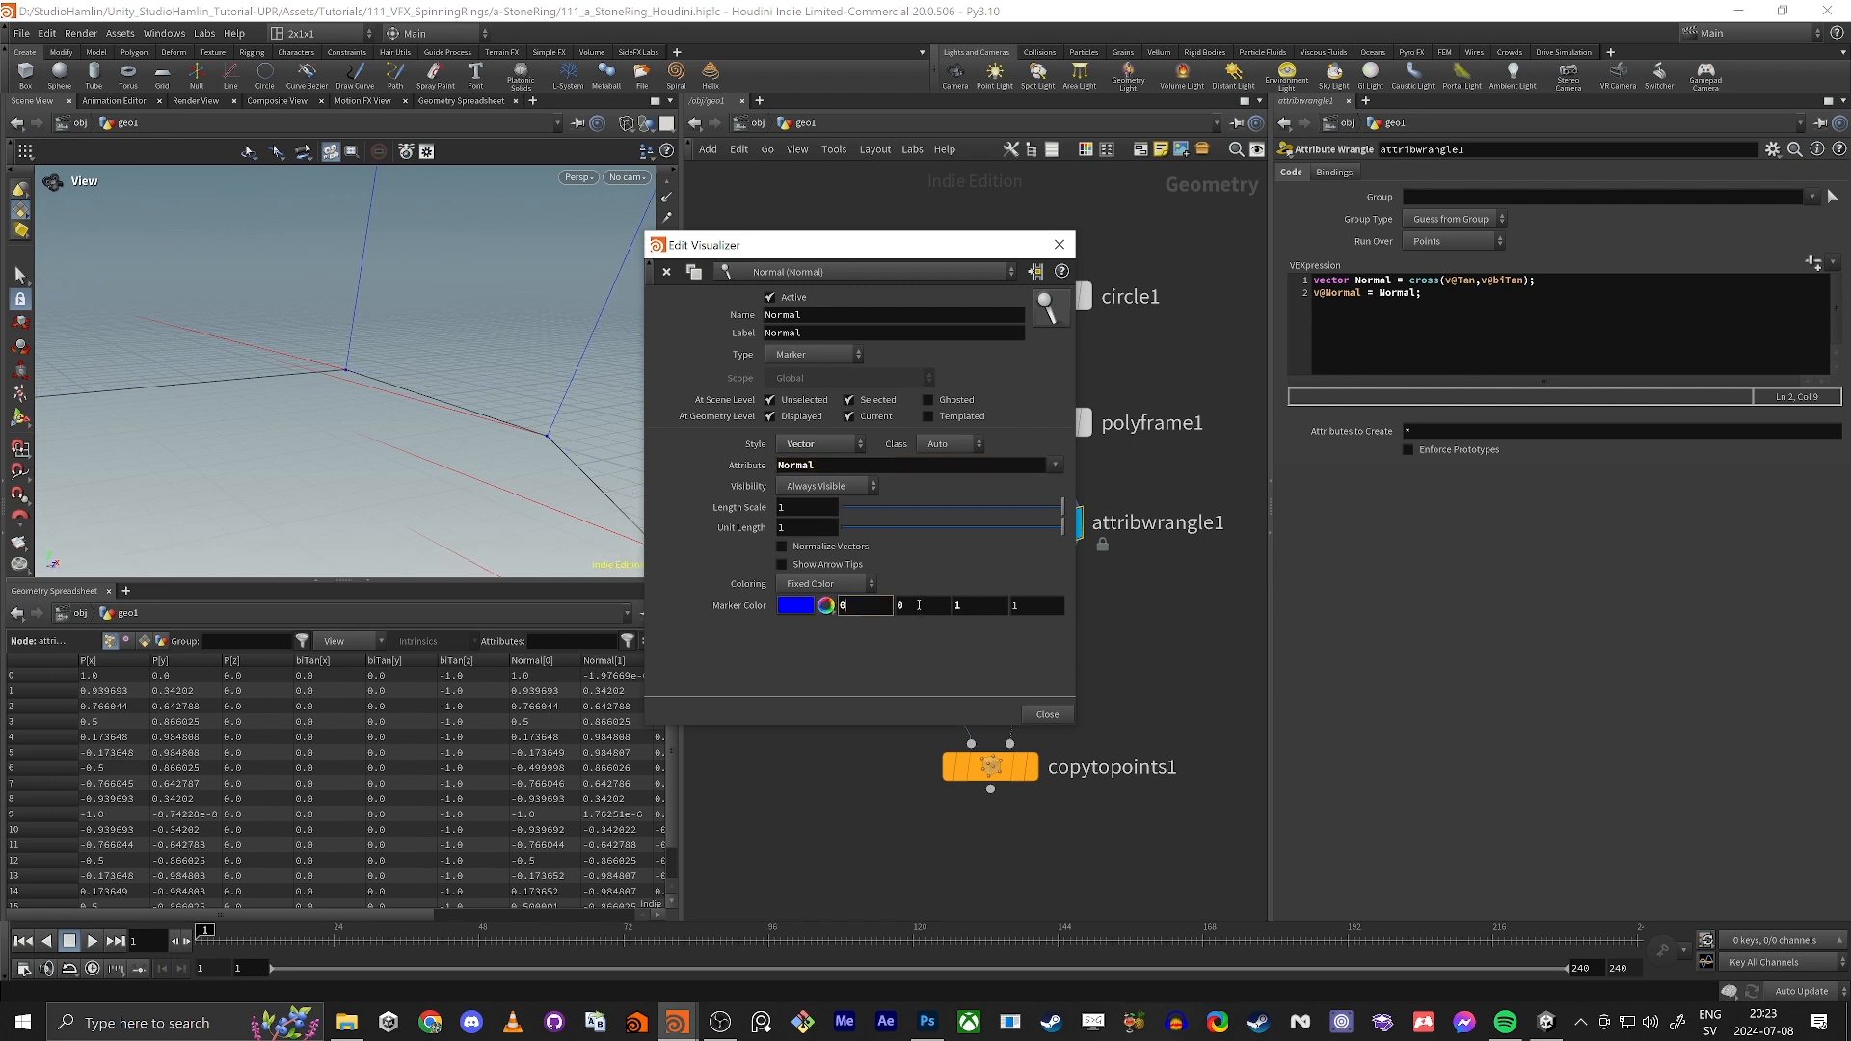
key(Tab)
text(1)
key(Tab)
text(0)
key(Tab)
drag(397, 291, 478, 292)
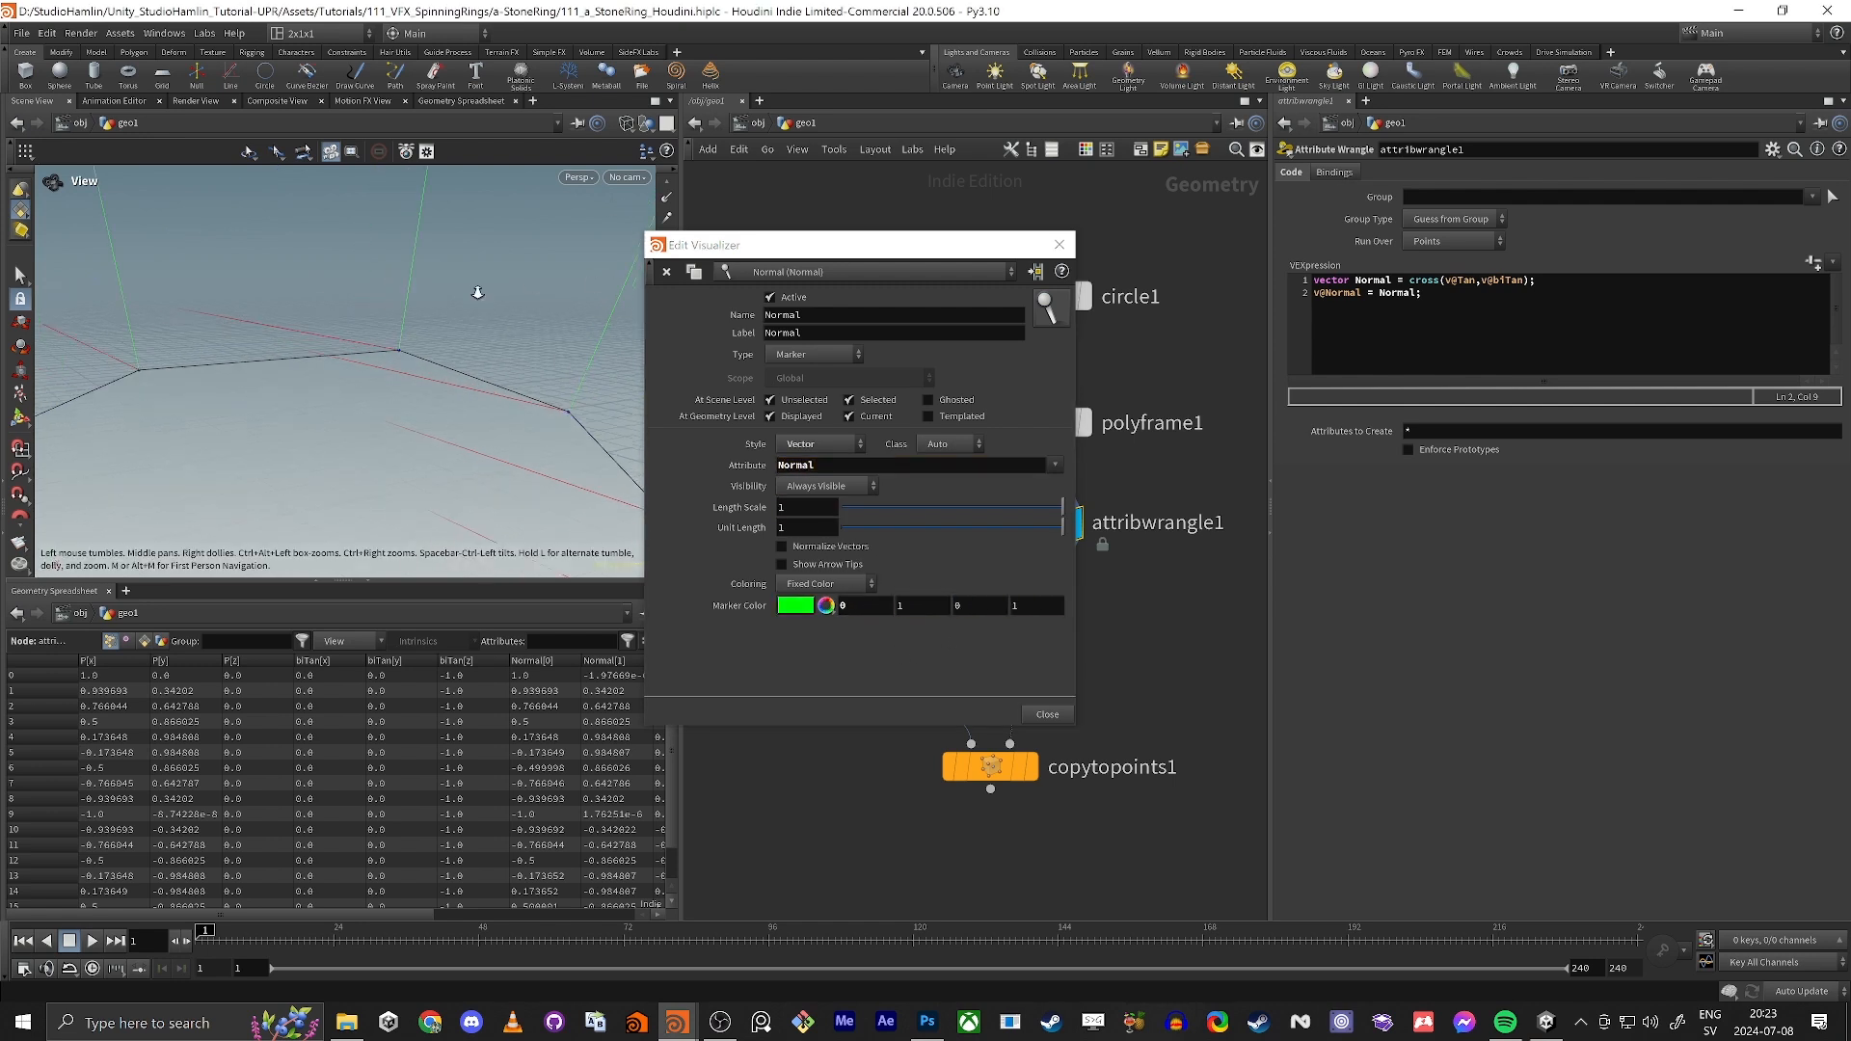
right_drag(478, 292, 454, 276)
middle_drag(454, 276, 387, 438)
drag(405, 326, 362, 416)
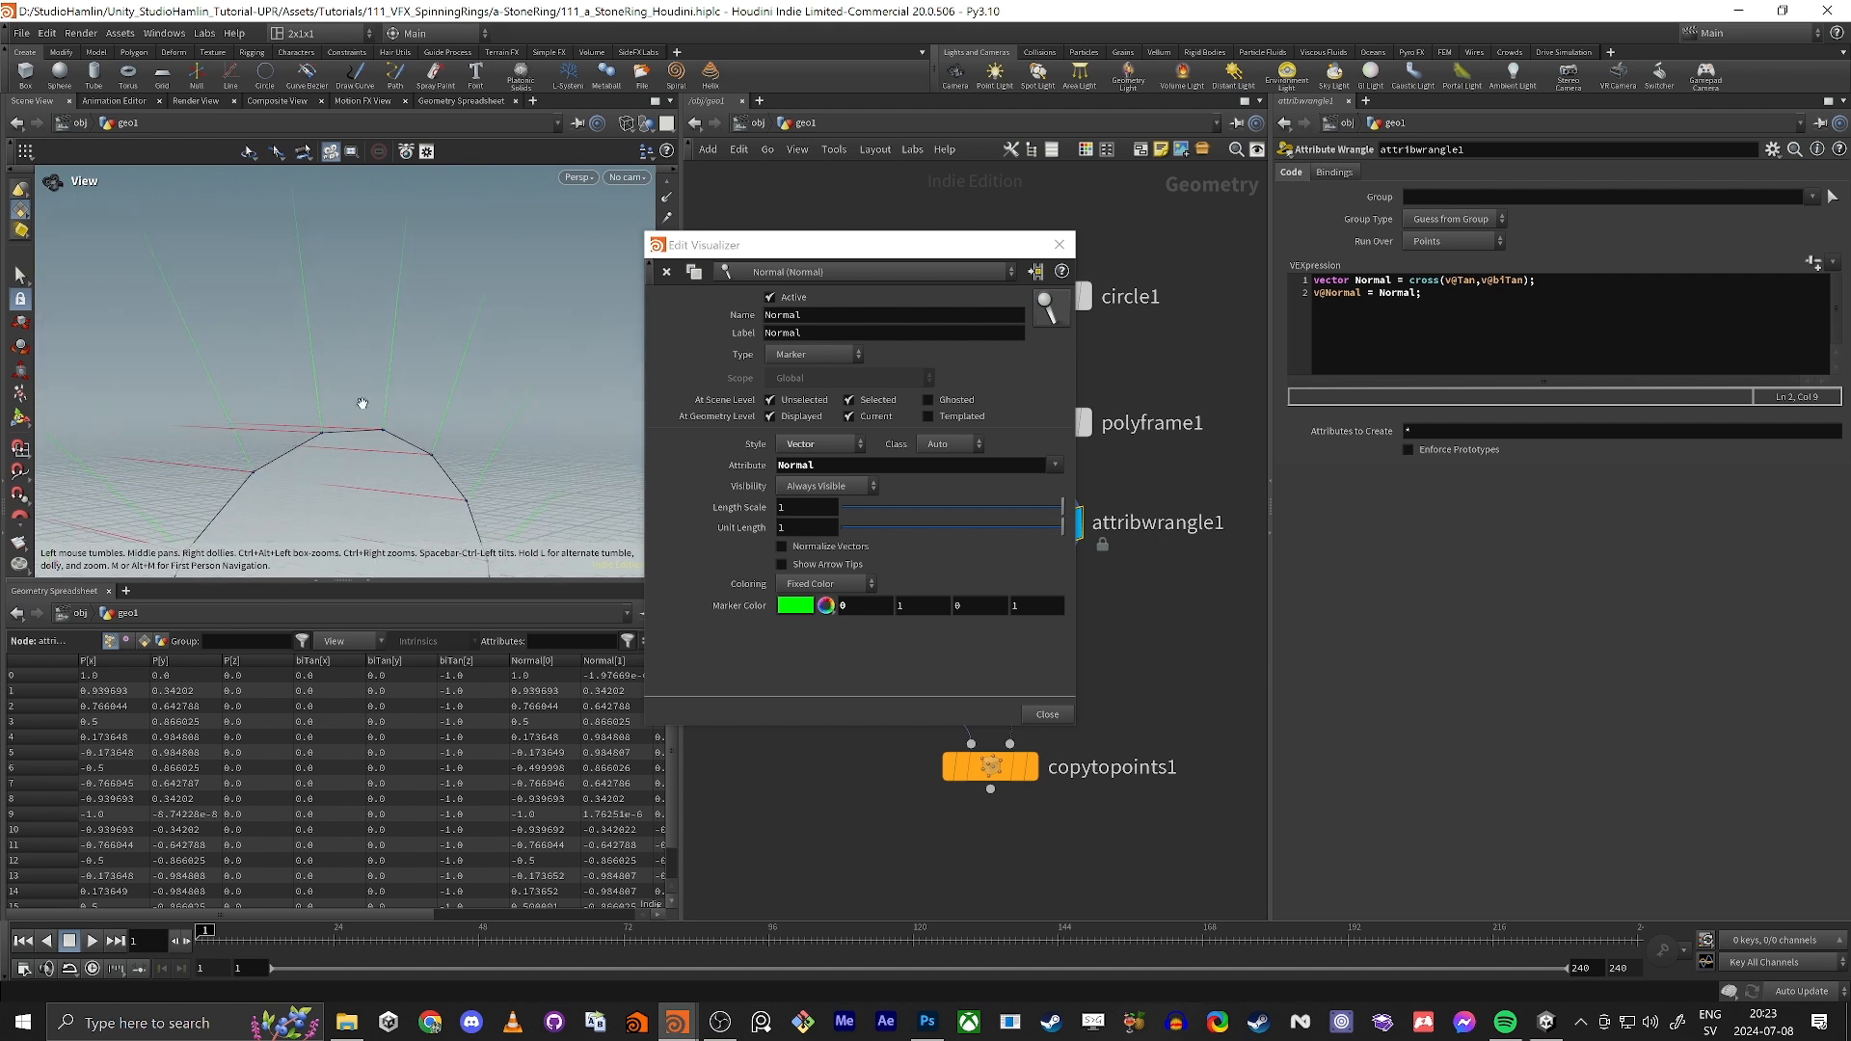
mouse_move(1063, 507)
mouse_down()
mouse_move(883, 519)
mouse_move(1062, 510)
mouse_up()
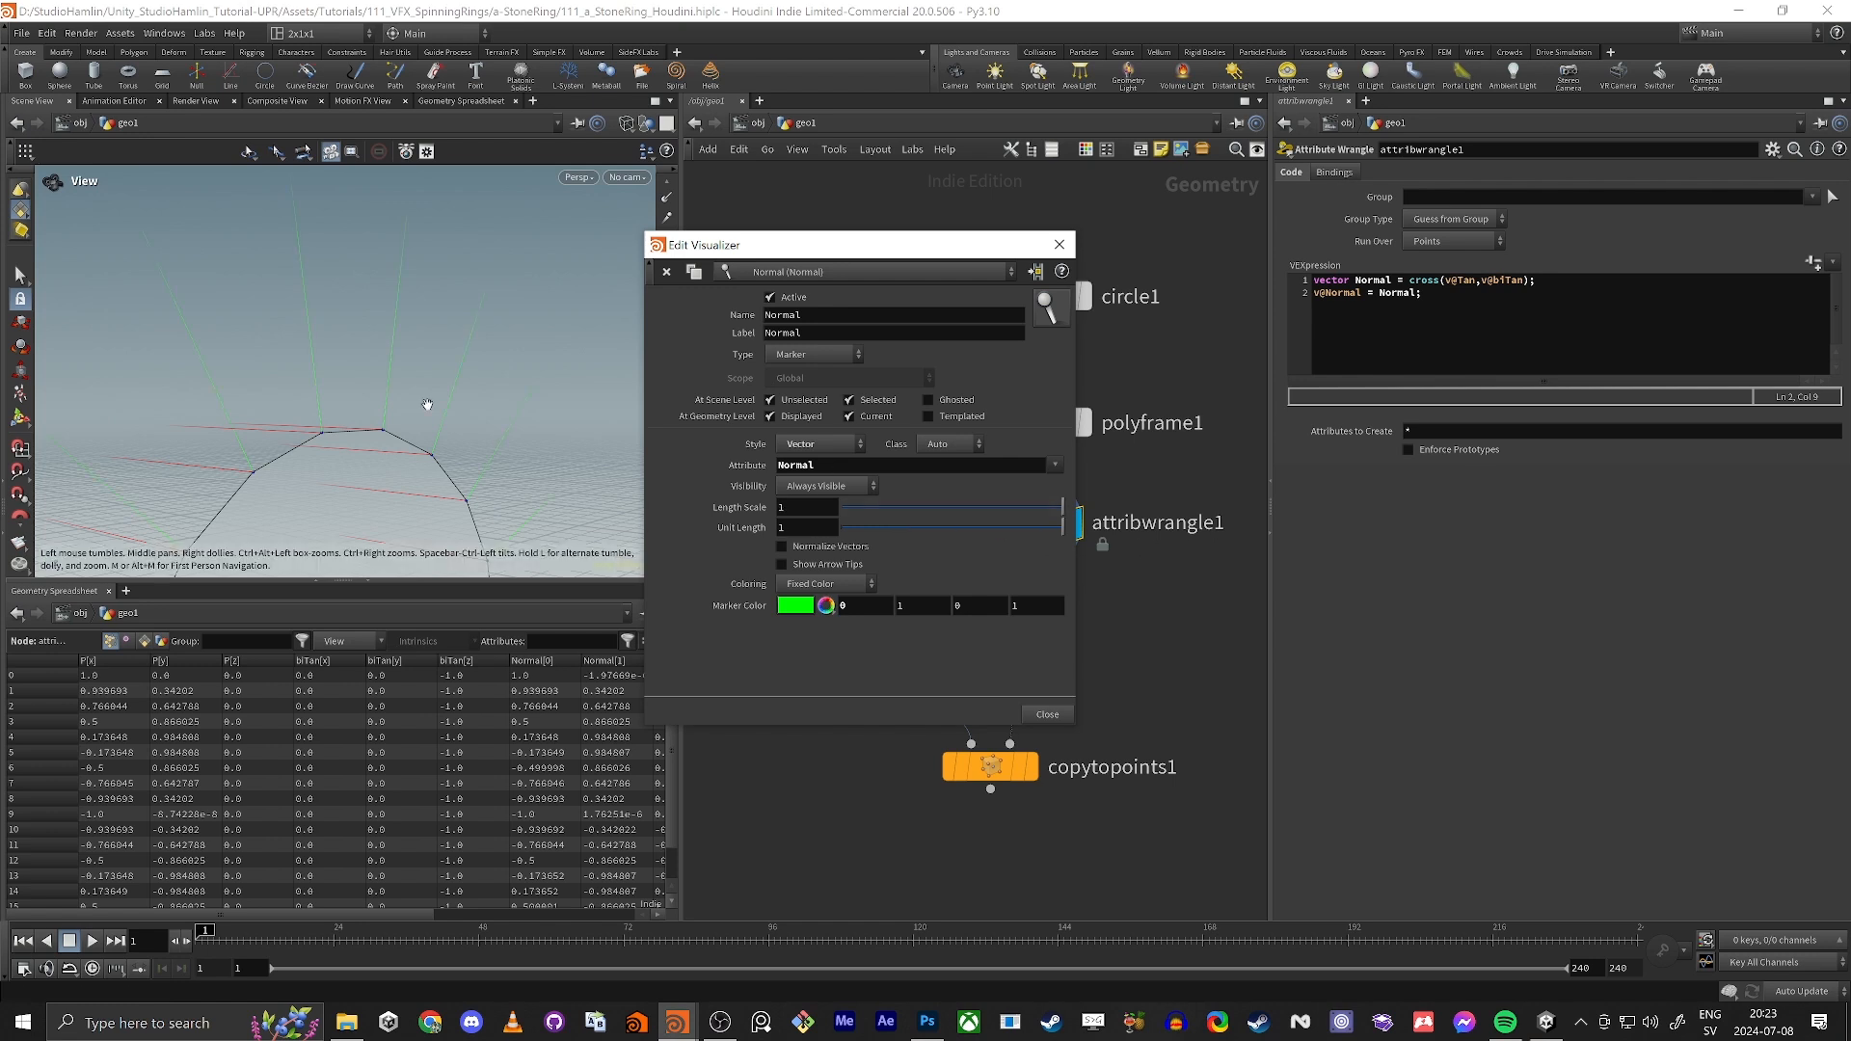
mouse_move(425, 405)
mouse_down()
mouse_move(153, 417)
mouse_move(412, 447)
mouse_move(424, 412)
mouse_move(451, 415)
mouse_up()
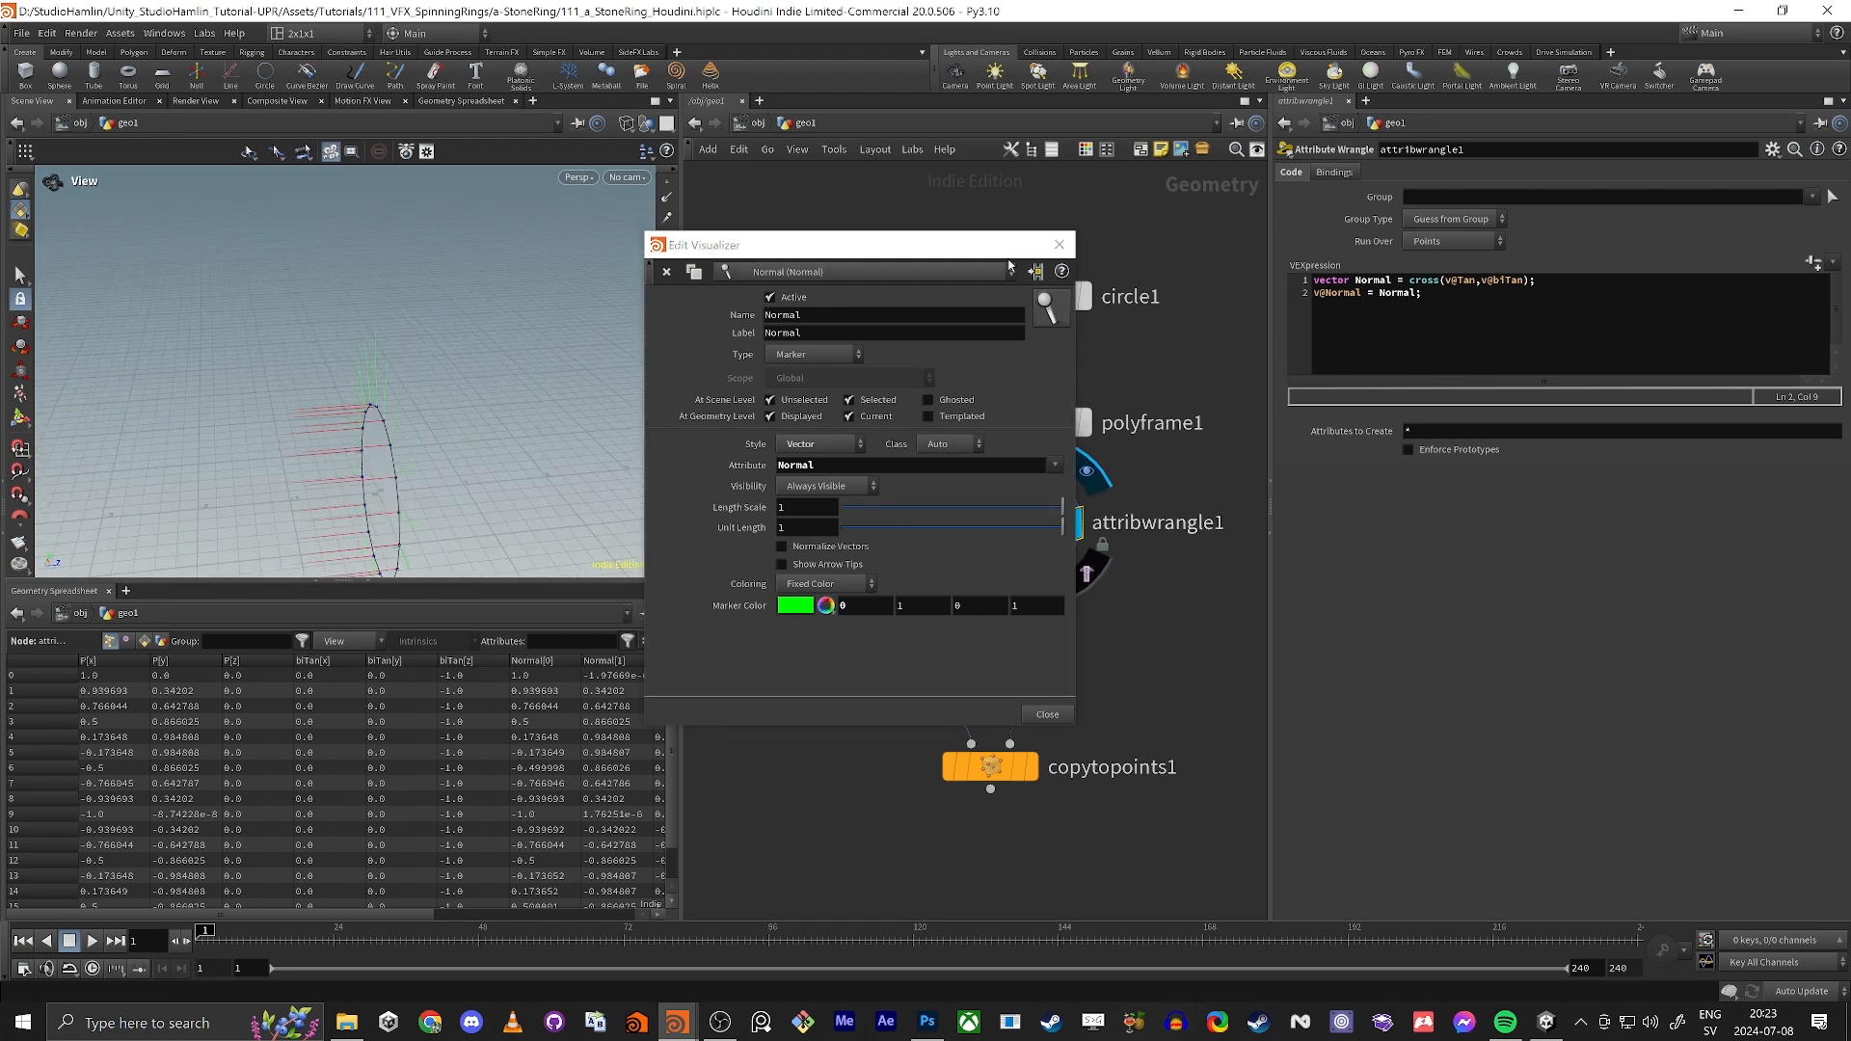
click(1060, 243)
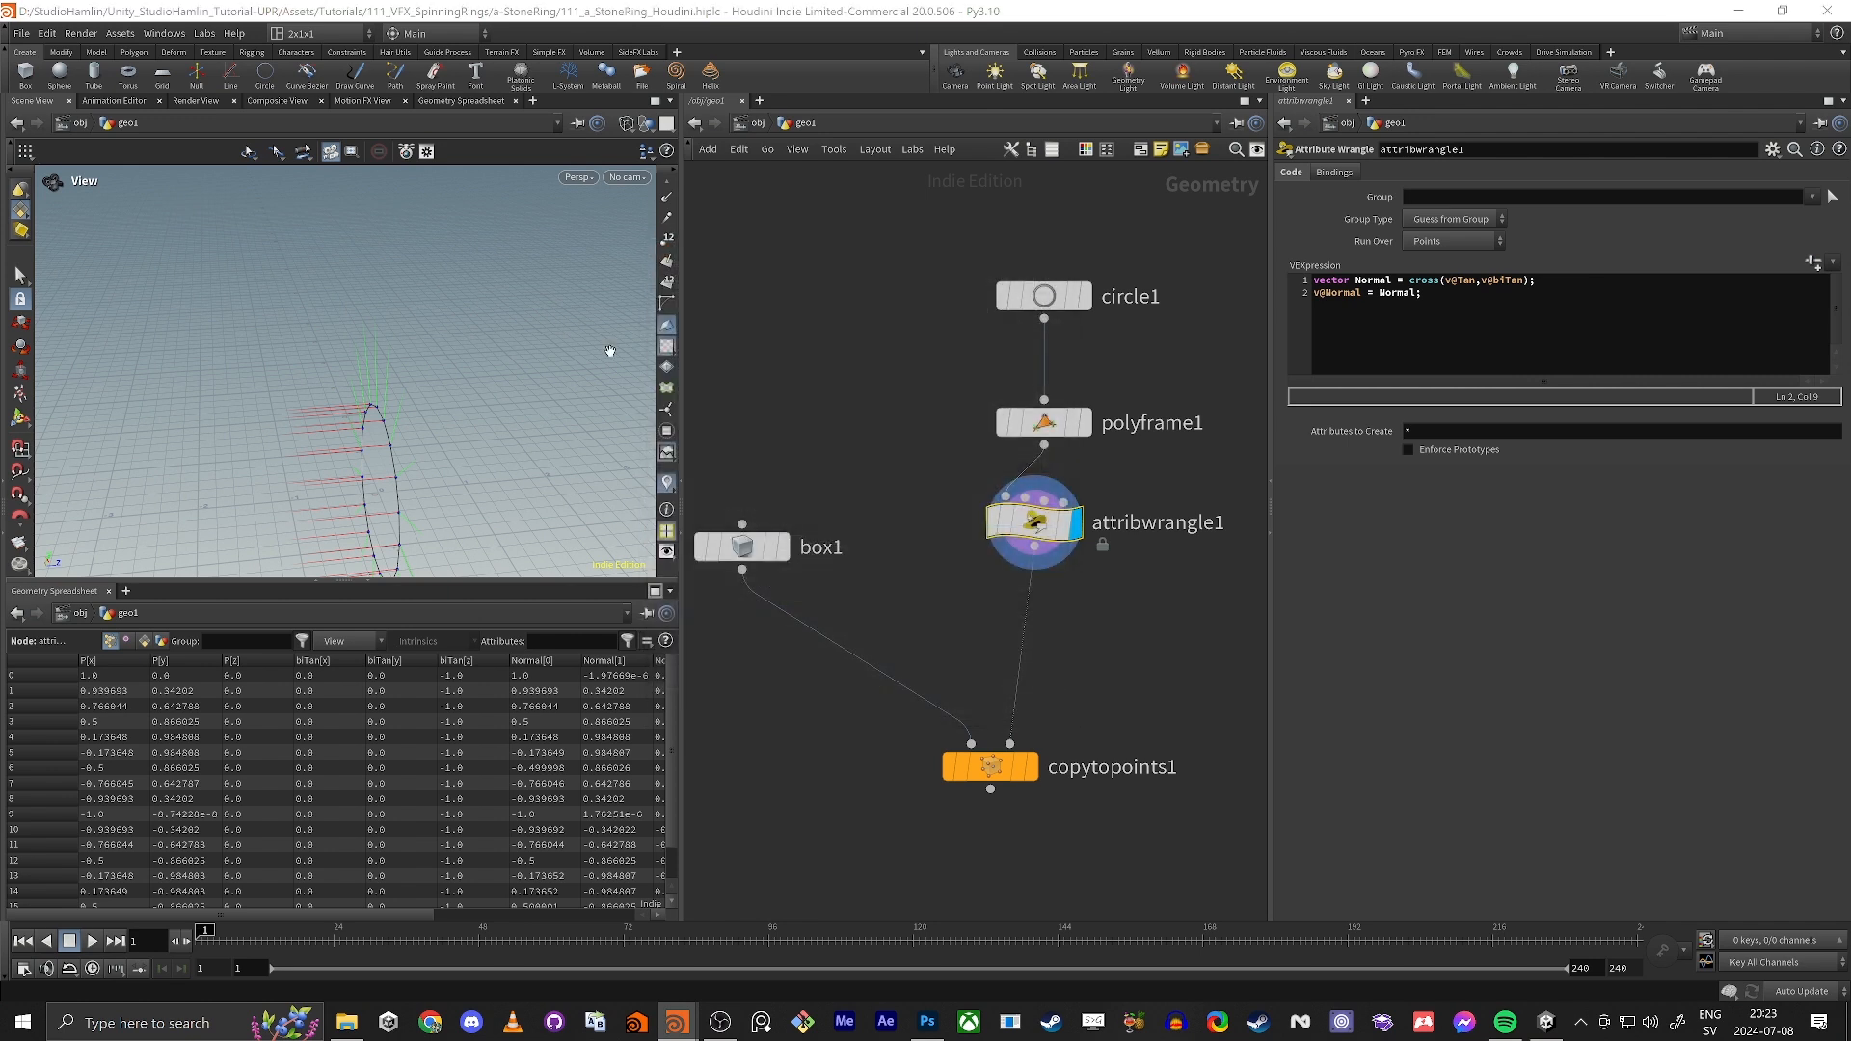
Step: Activate the Tan visualizer and look at the Normal, Tan and biTan vectors together on the circle
click(672, 481)
click(672, 445)
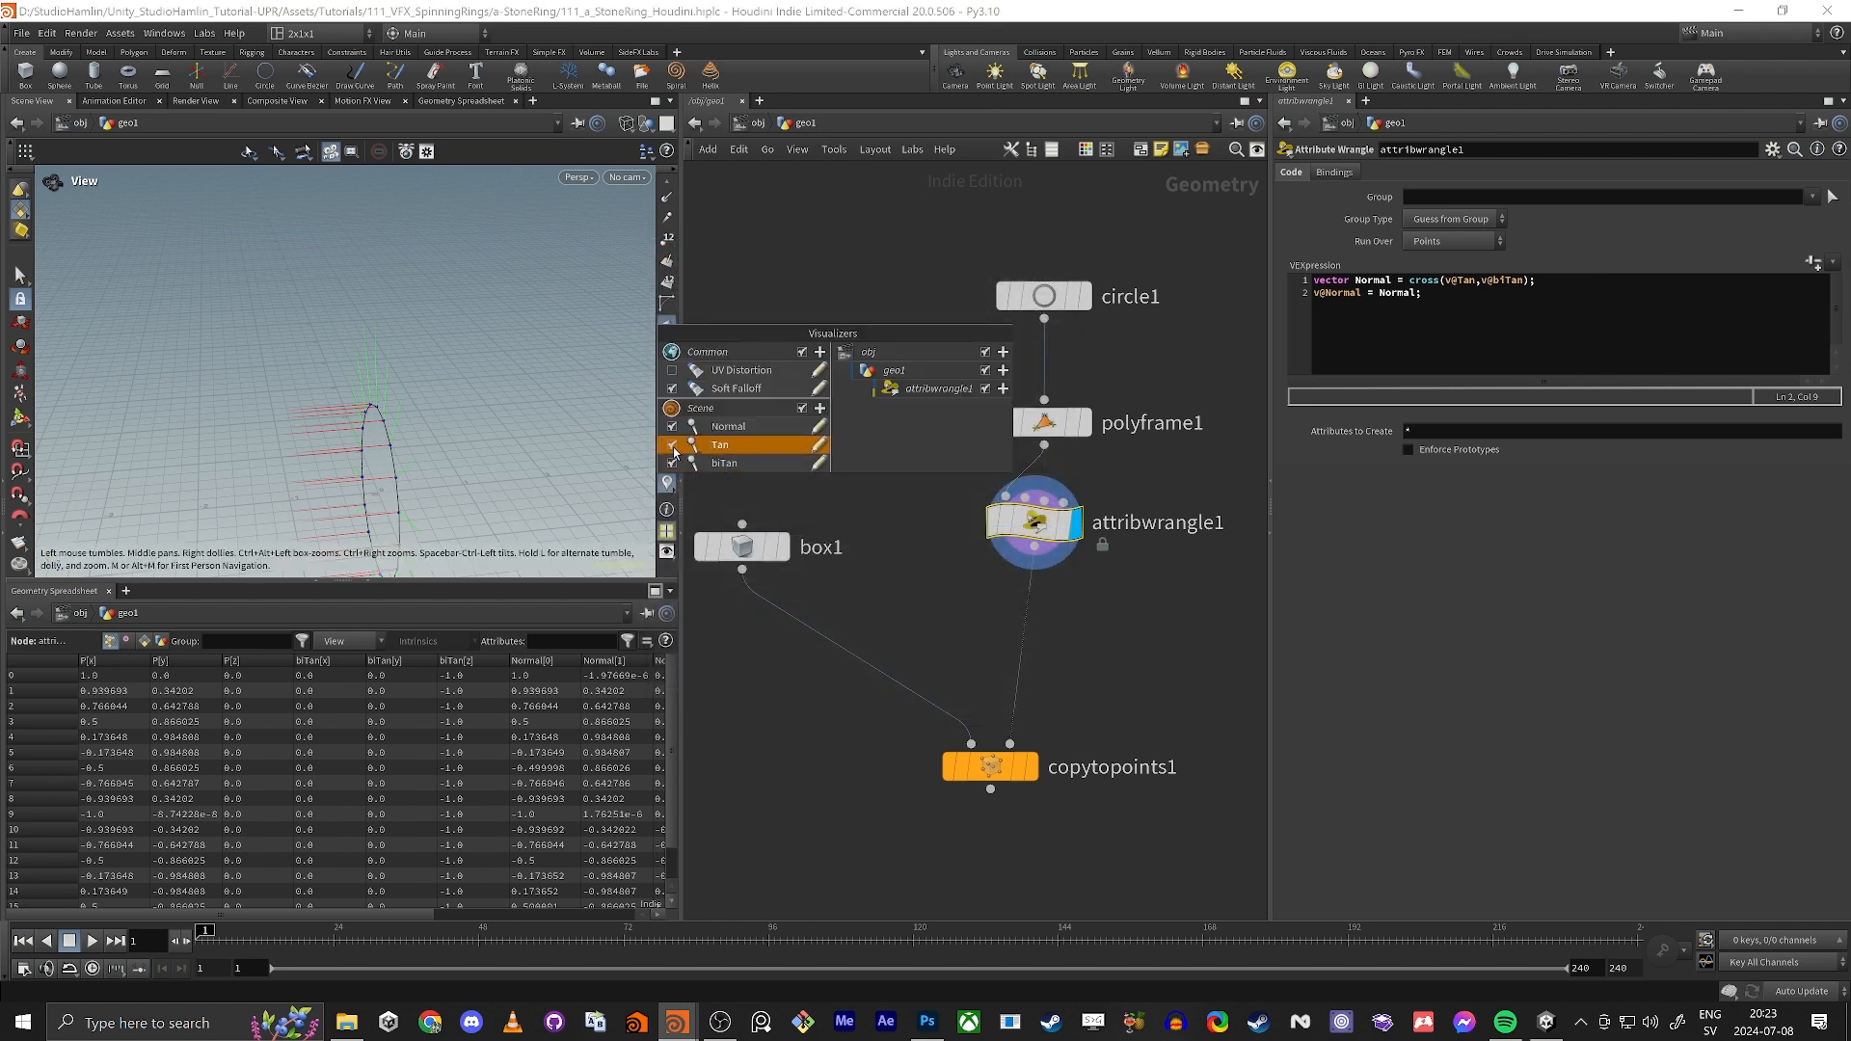
click(848, 248)
drag(390, 405, 467, 414)
scroll(467, 408, up, 5)
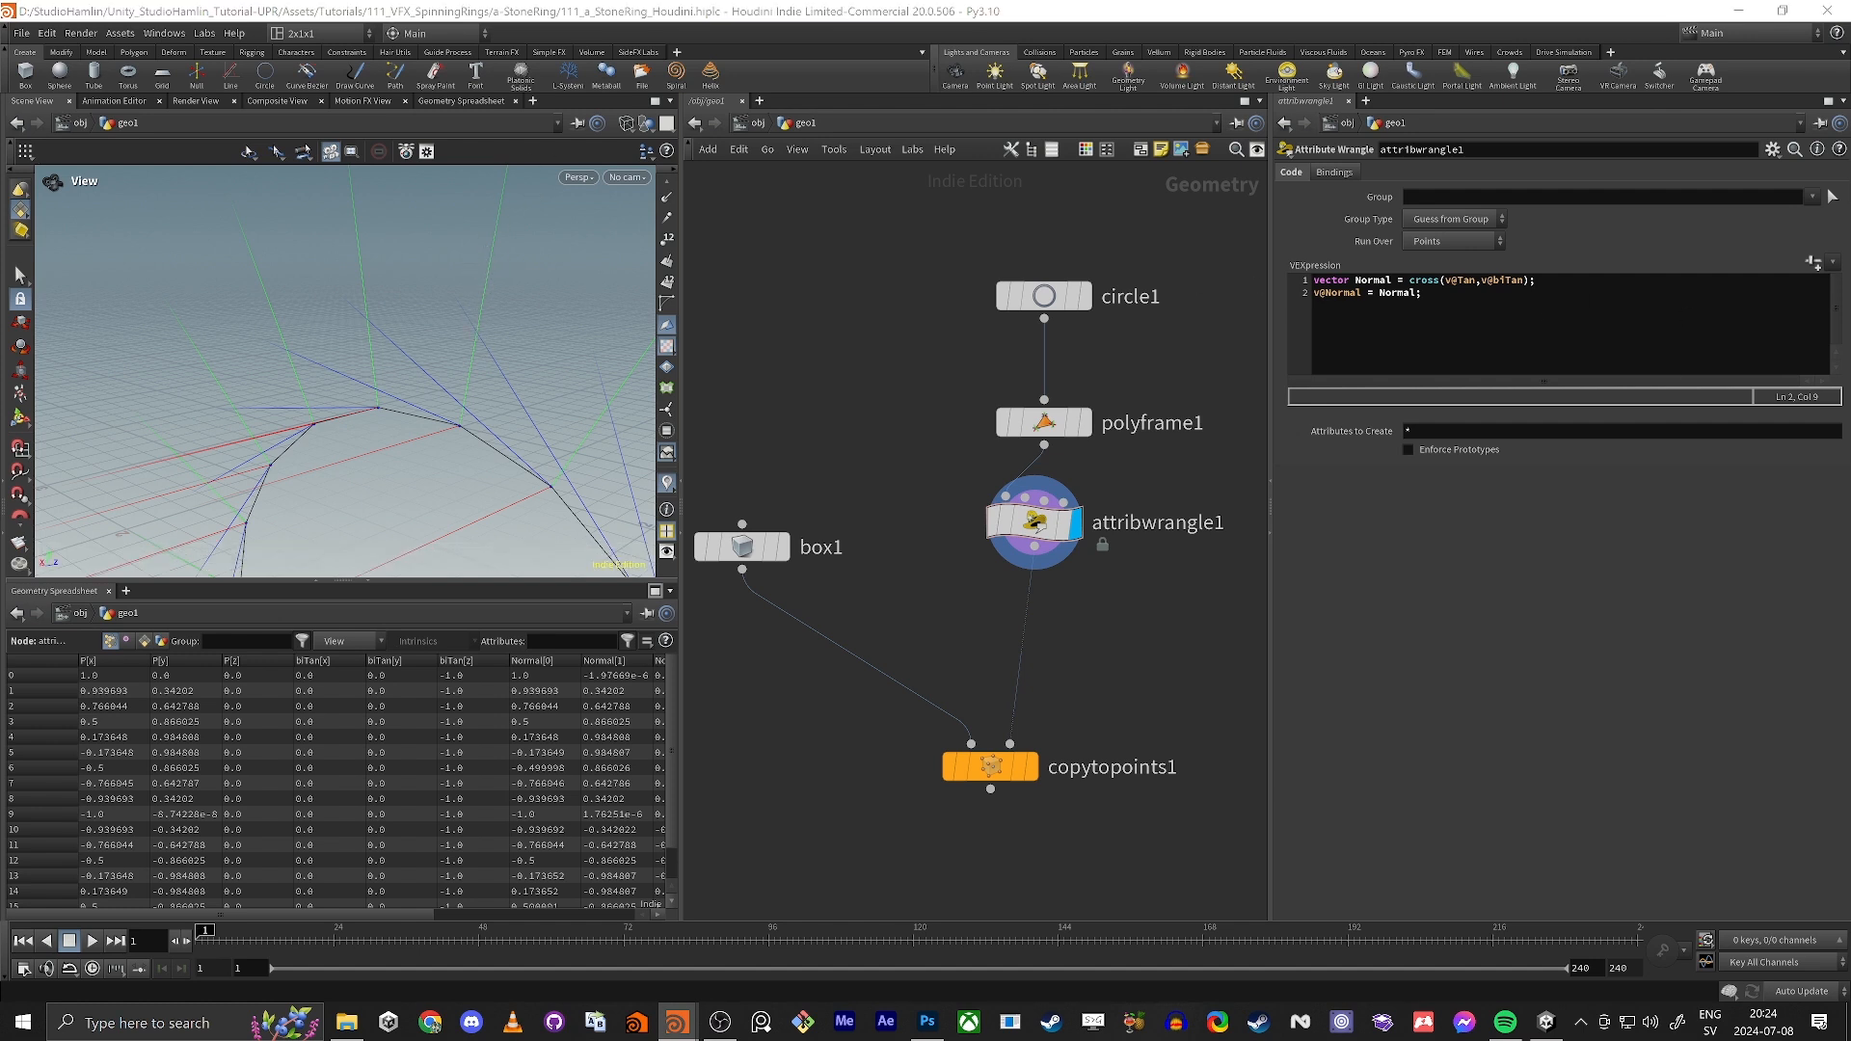
Step: Start a third line below the Normal assignment in attribwrangle1's VEX code
click(1539, 303)
key(Return)
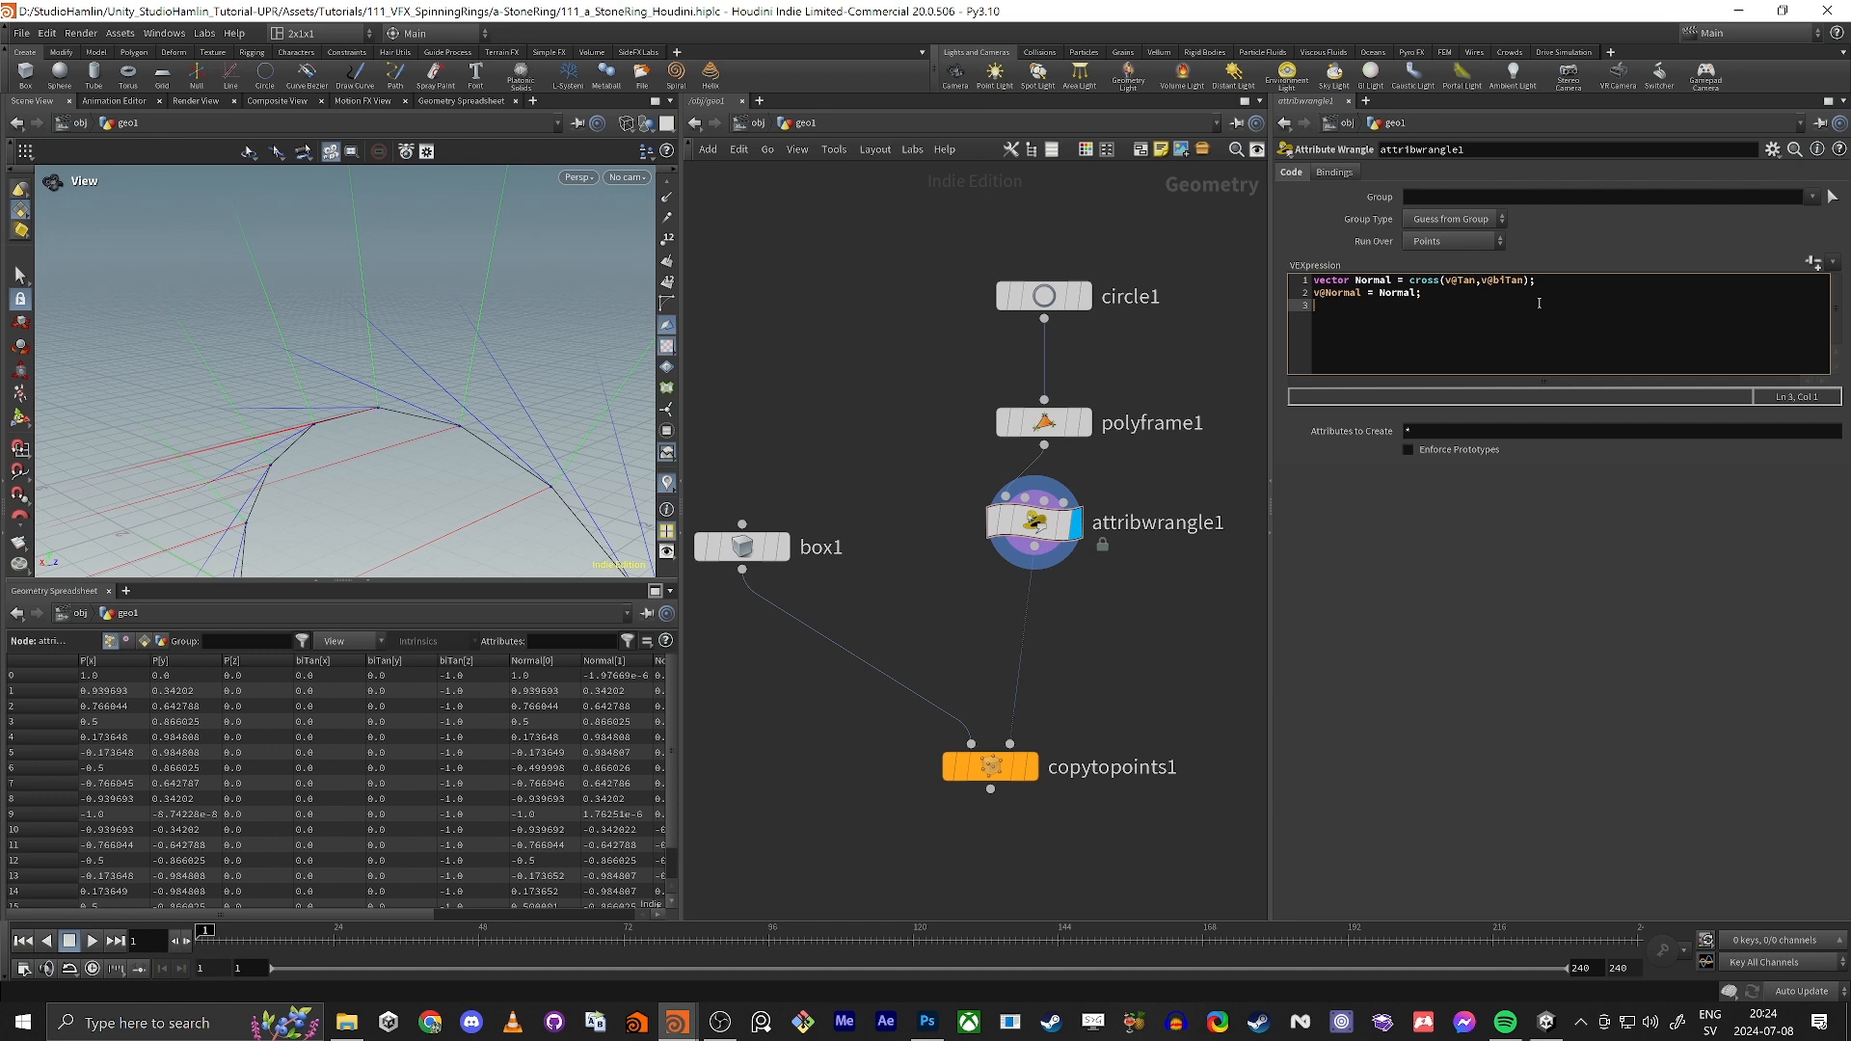
text(p@)
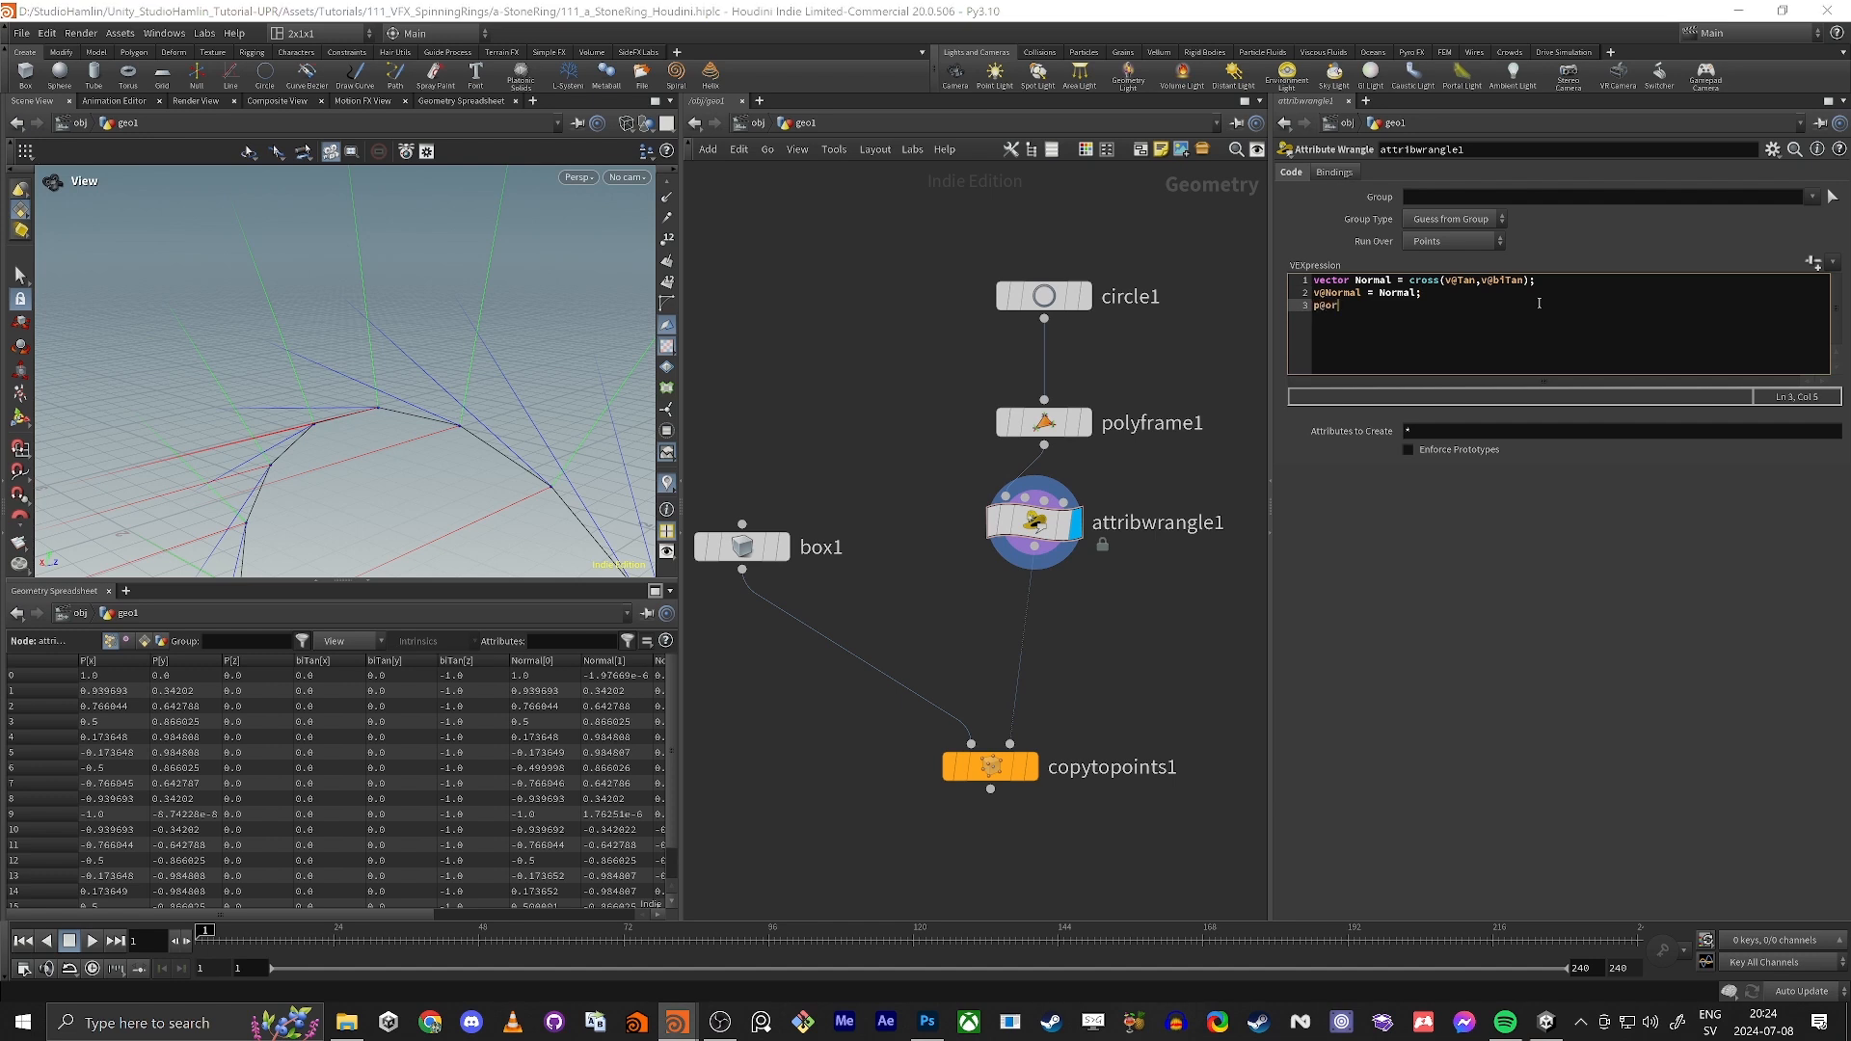
text(or)
key(BackSpace)
key(BackSpace)
key(BackSpace)
key(BackSpace)
Step: Build a matrix from the three vectors in the wrangle: matrix mat = set(v@biTan,v@Normal,v@Tan);
text(matrix mat = set())
text(v@biTan,v@Normal,v)
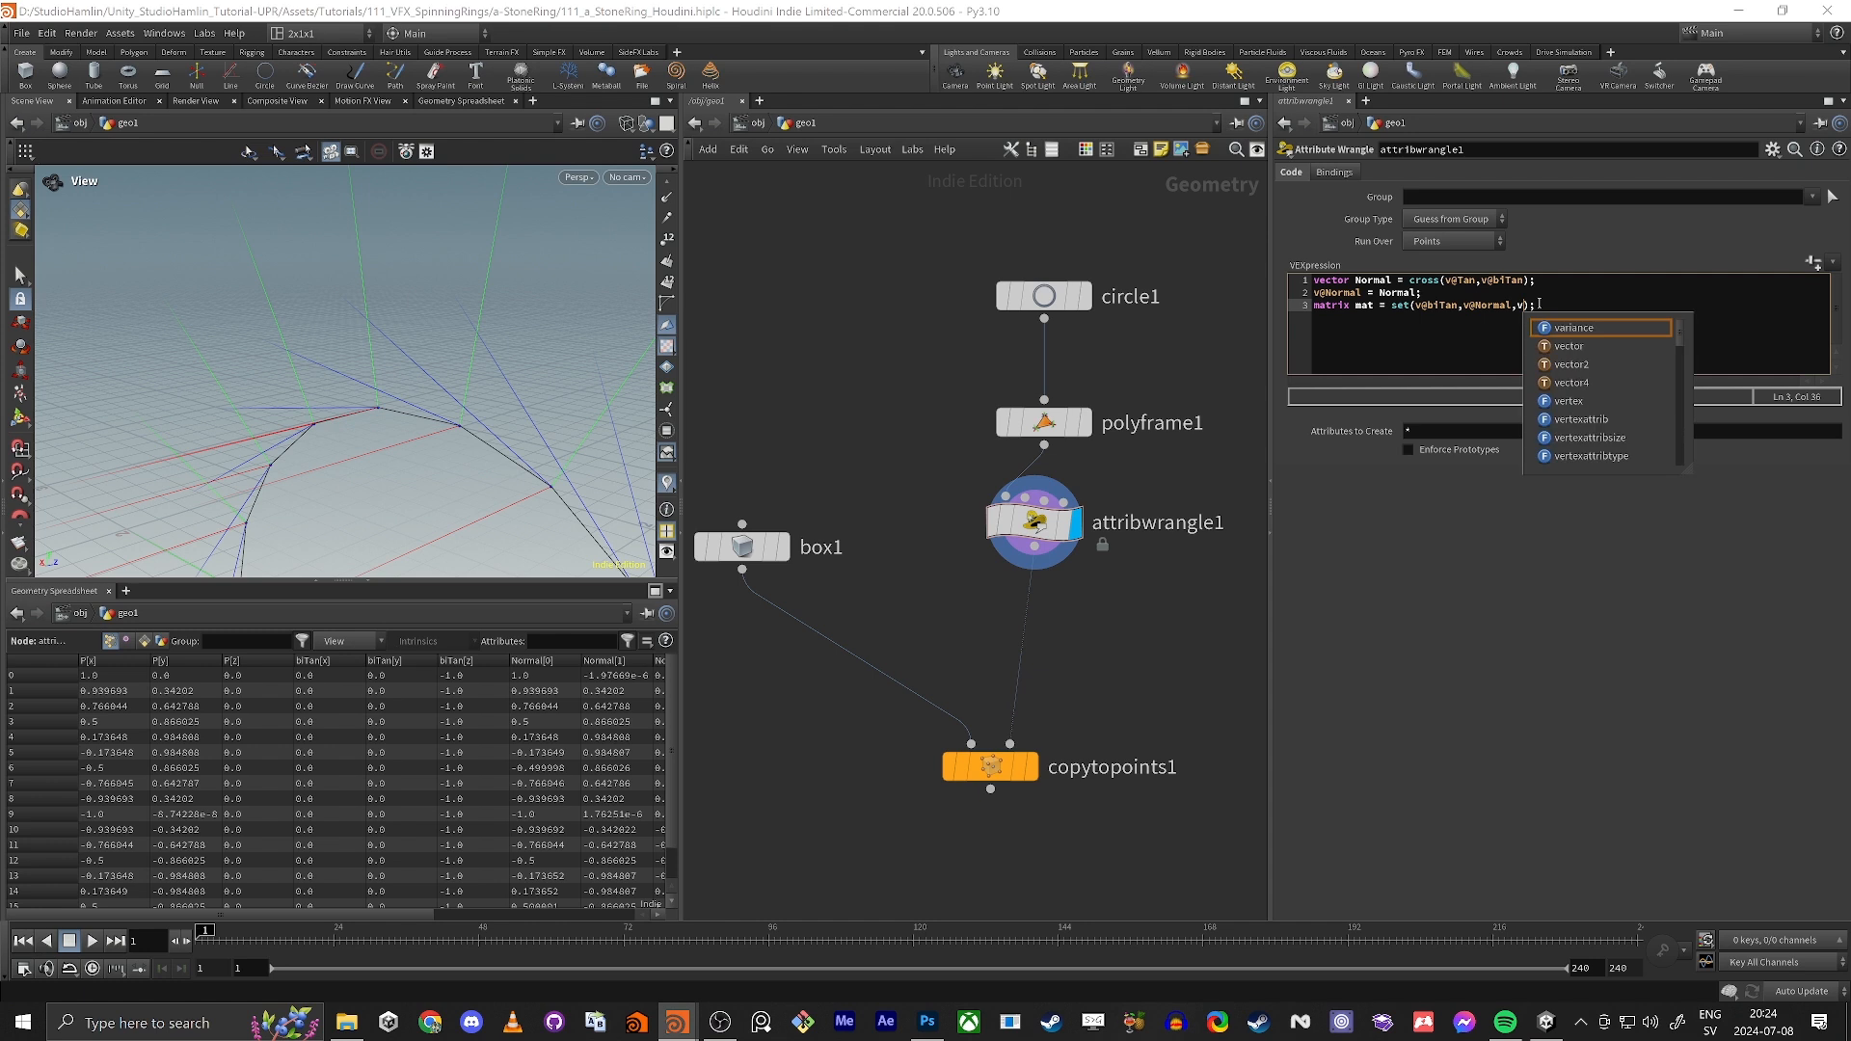
text(@Tan)
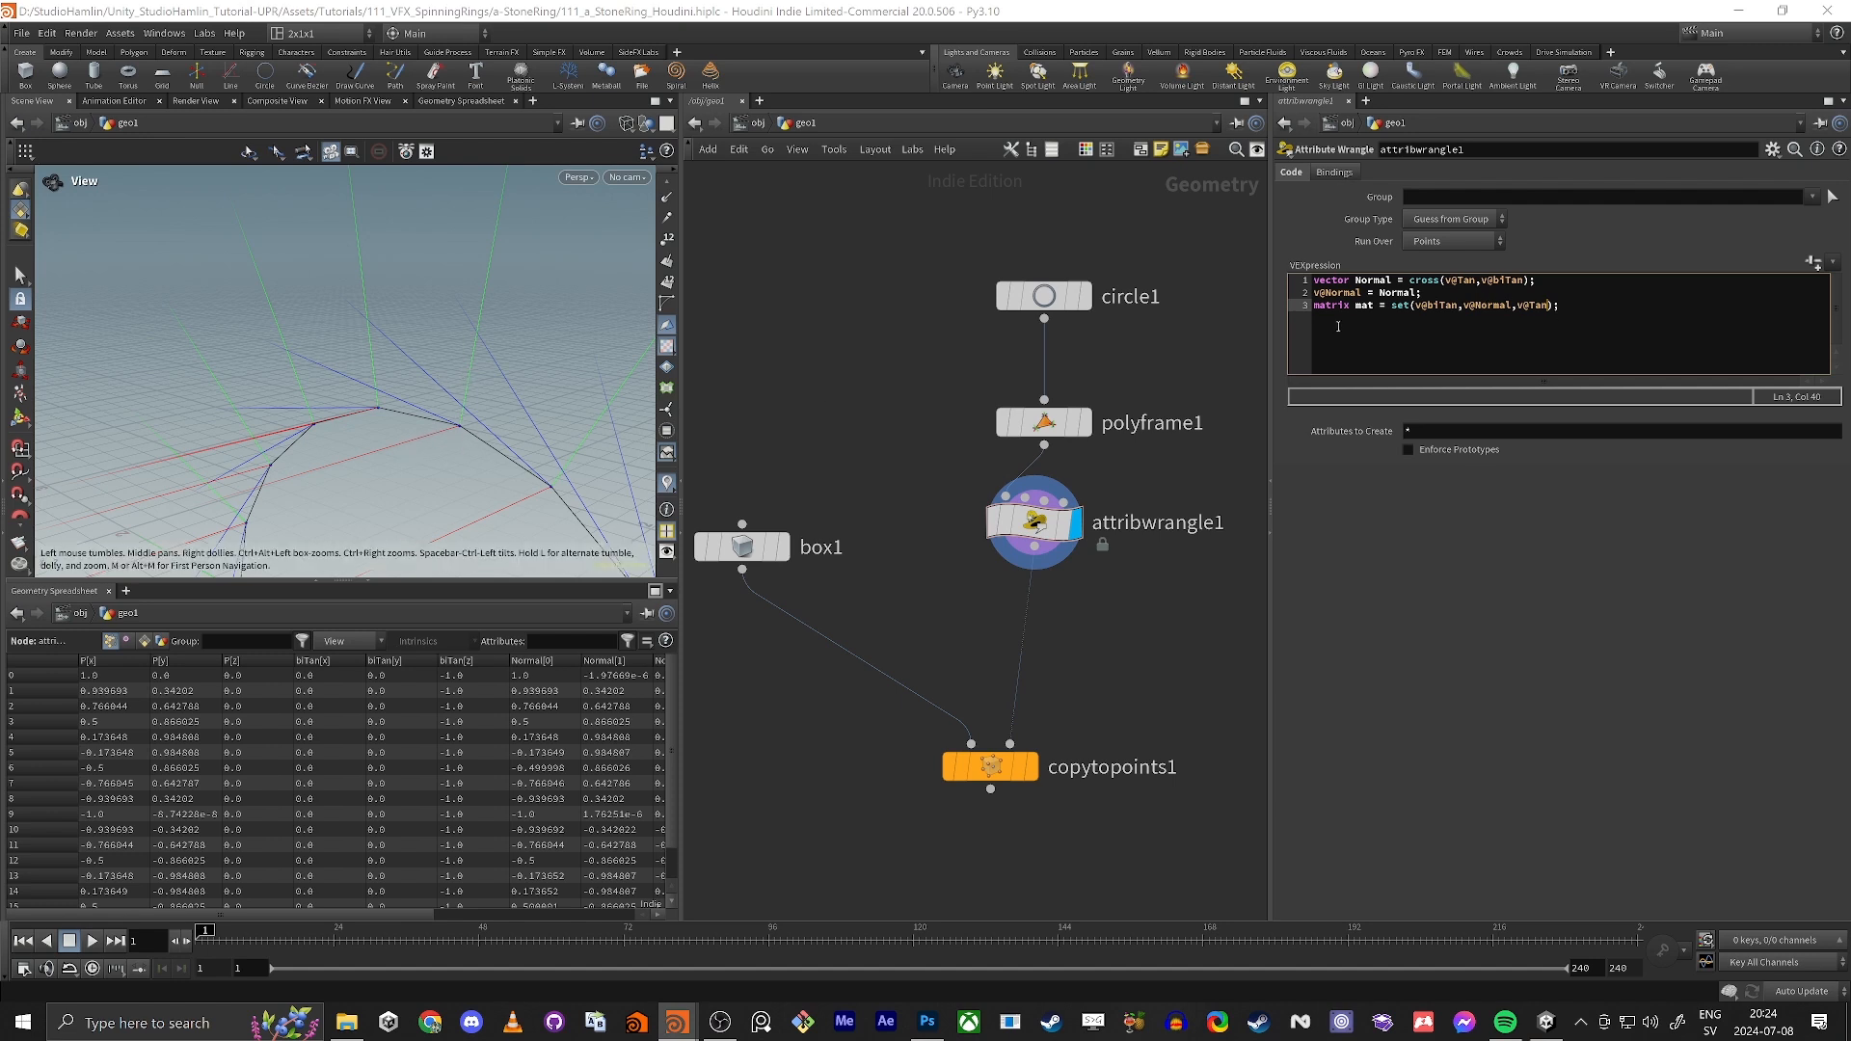
Step: Label the matrix vectors with axis letters on the line beneath them and remove the labels again
double_click(1434, 305)
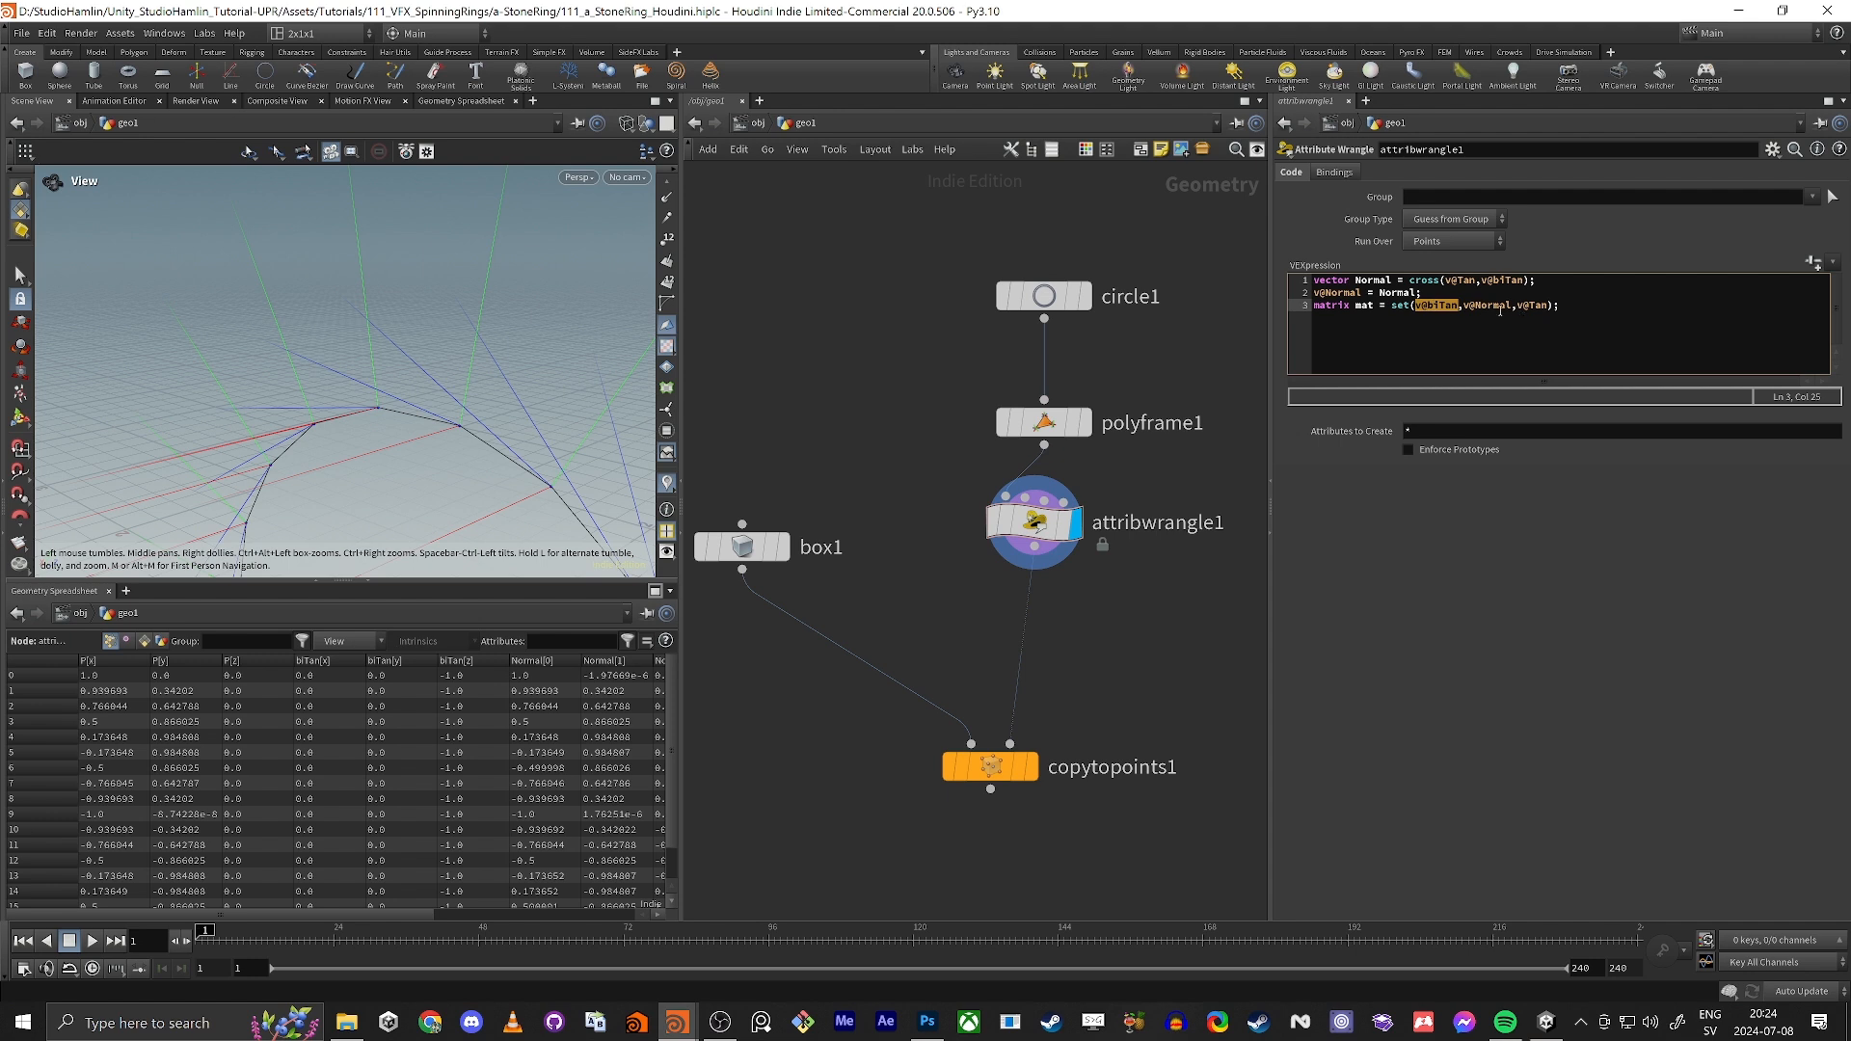
click(1435, 309)
key(Return)
key(Tab)
key(Tab)
key(Tab)
key(Tab)
key(Tab)
key(Tab)
key(BackSpace)
key(BackSpace)
key(Tab)
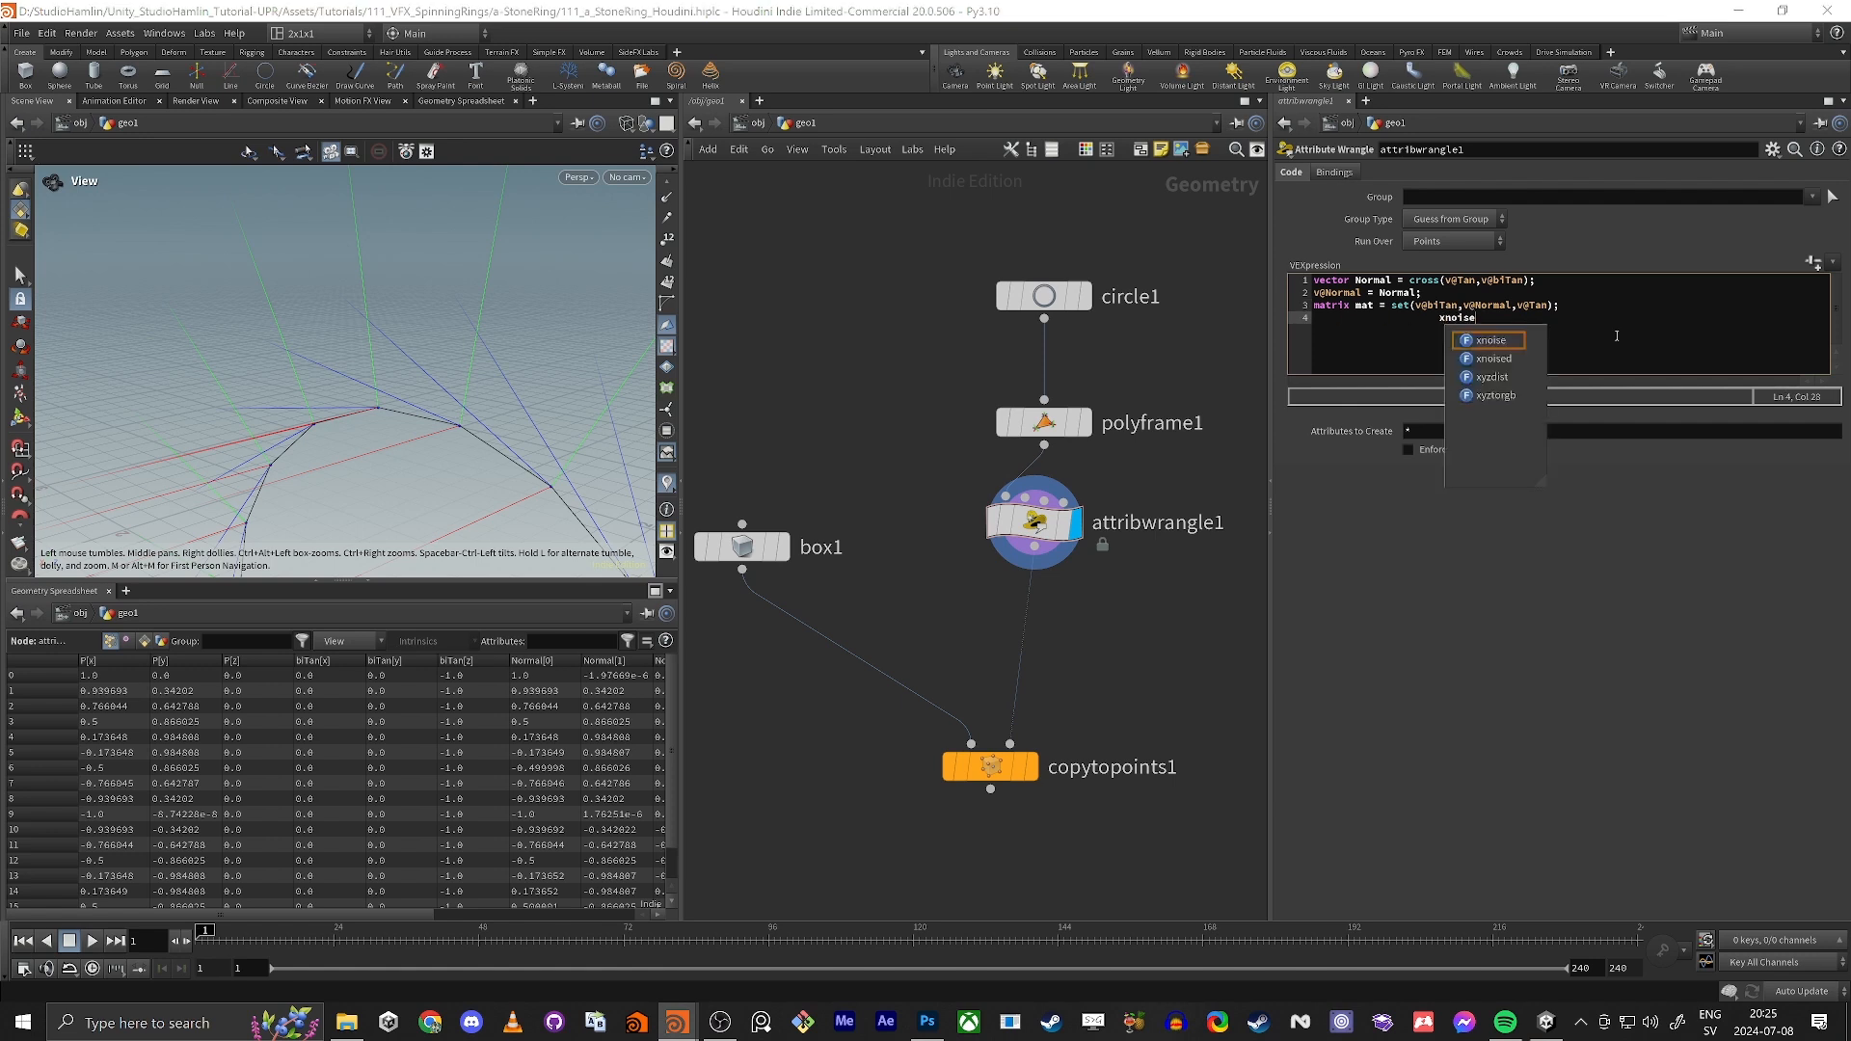
key(BackSpace)
key(BackSpace)
key(BackSpace)
key(BackSpace)
key(BackSpace)
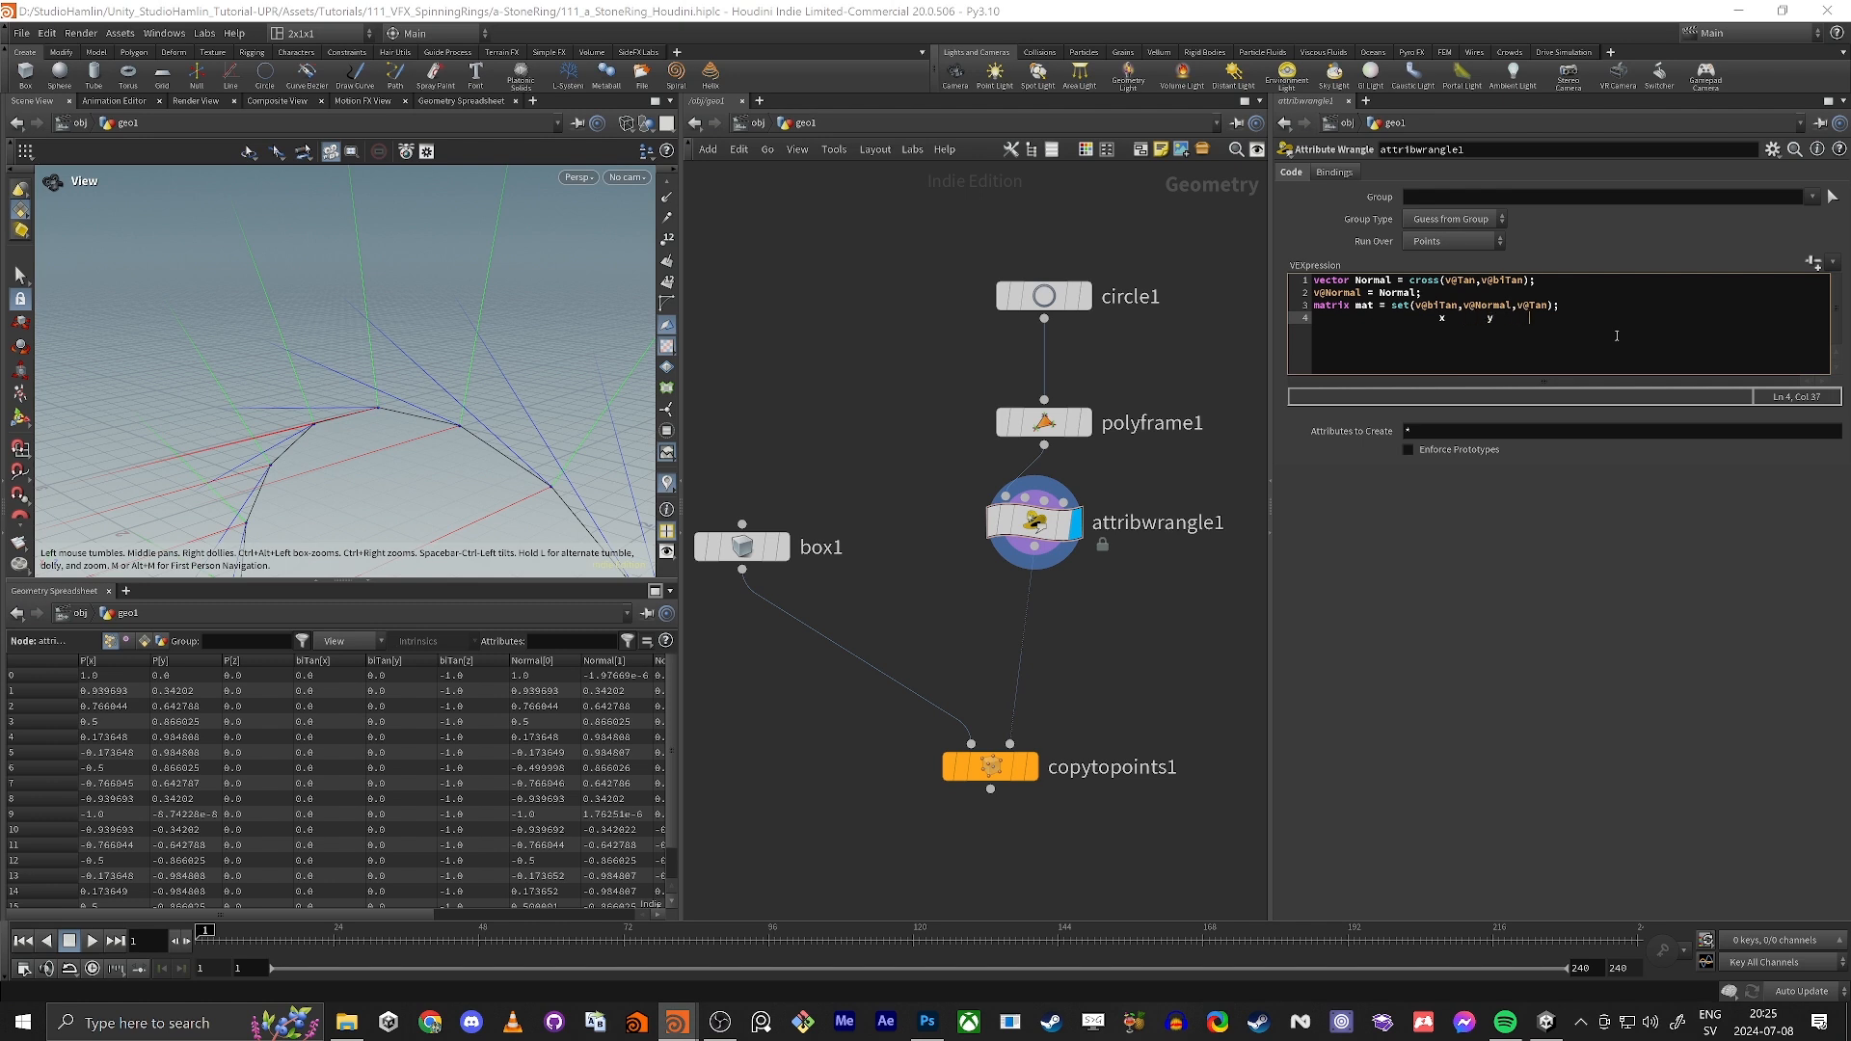
key(shift+Home)
key(BackSpace)
Step: Add a line to the wrangle that sets the orientation from the matrix: p@orient = quaternion(mat);
middle_drag(938, 627, 929, 512)
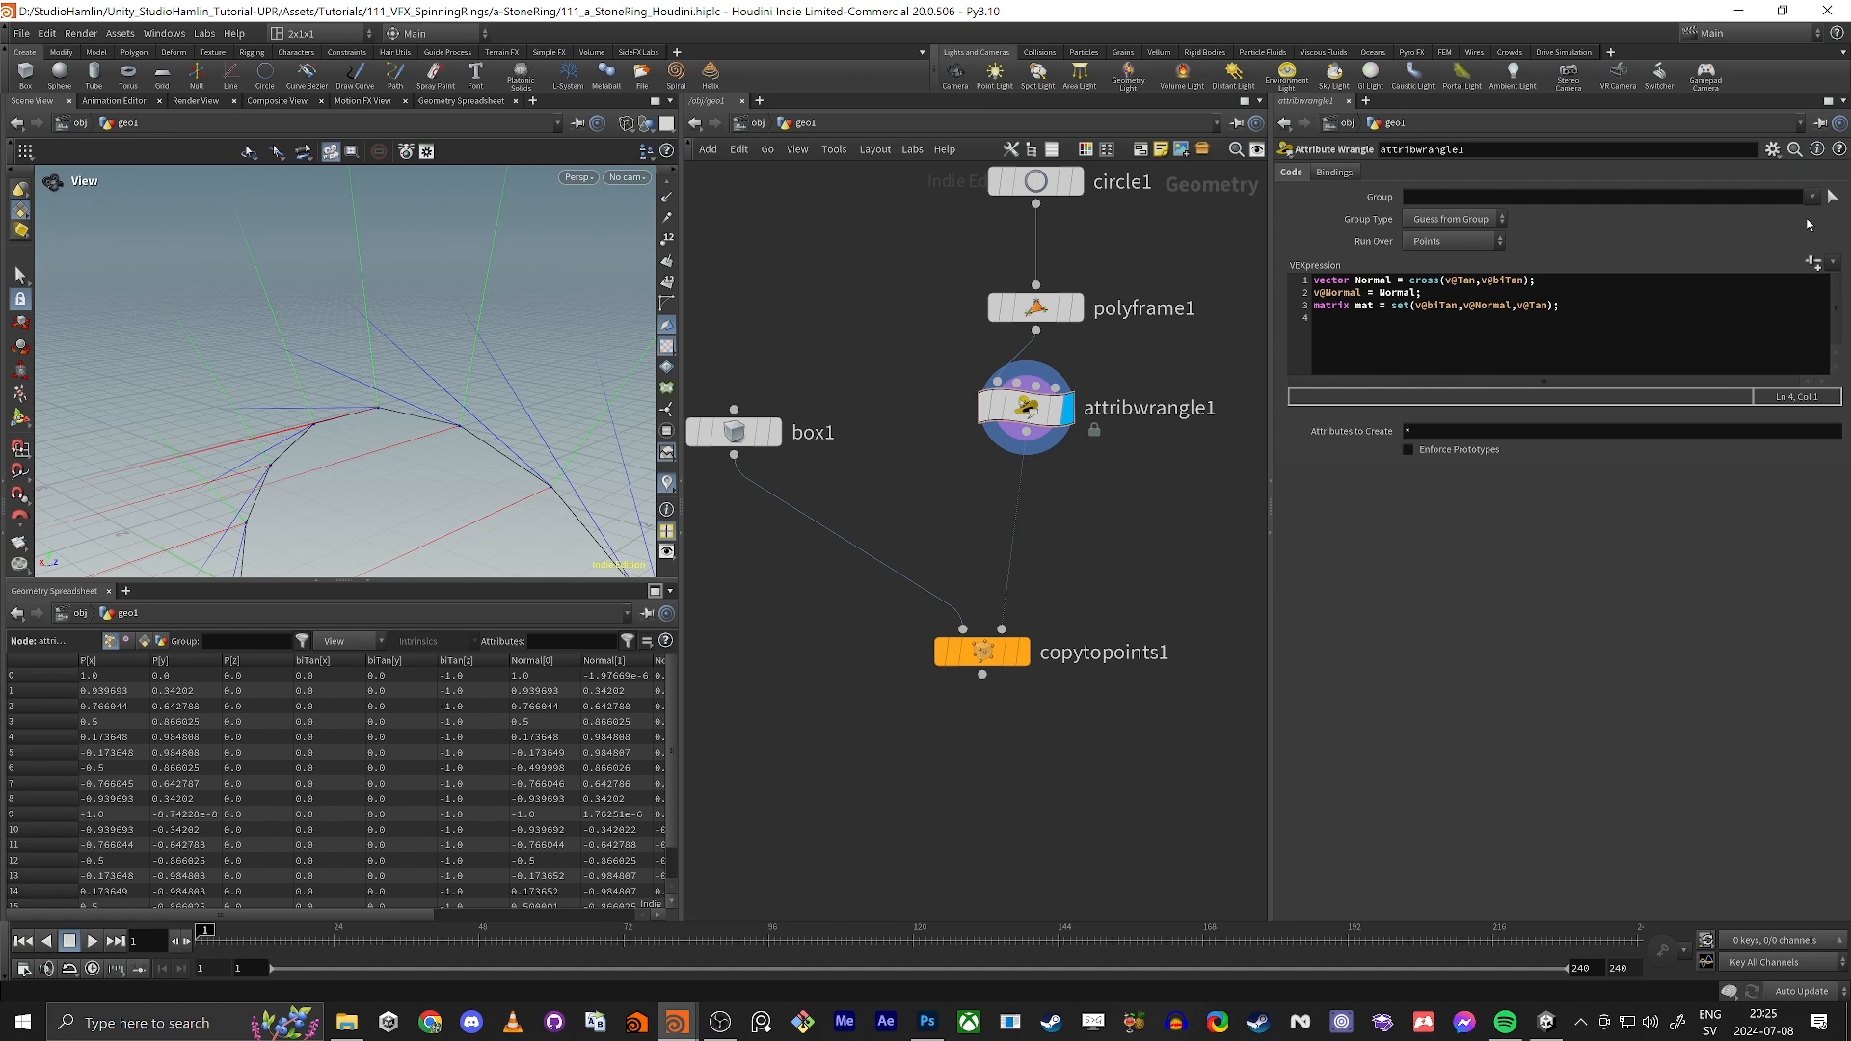
click(1658, 305)
key(Return)
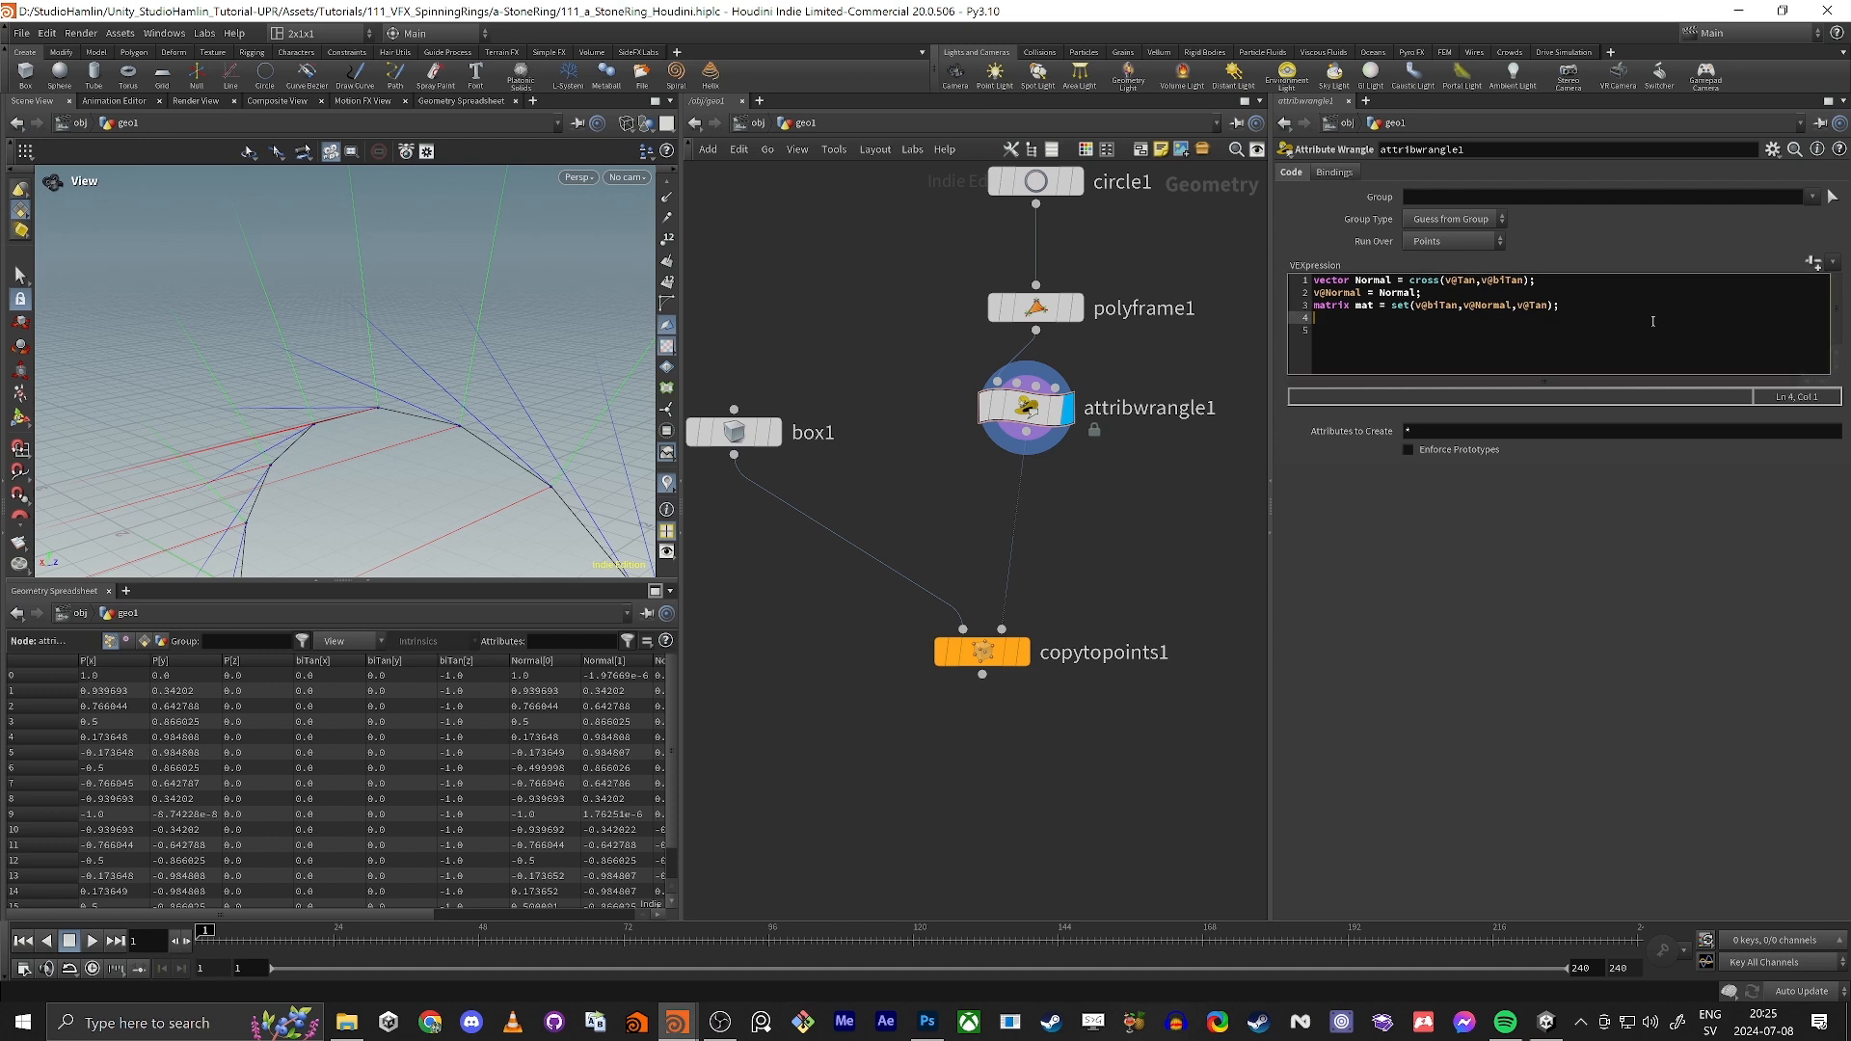
text(p@orient )
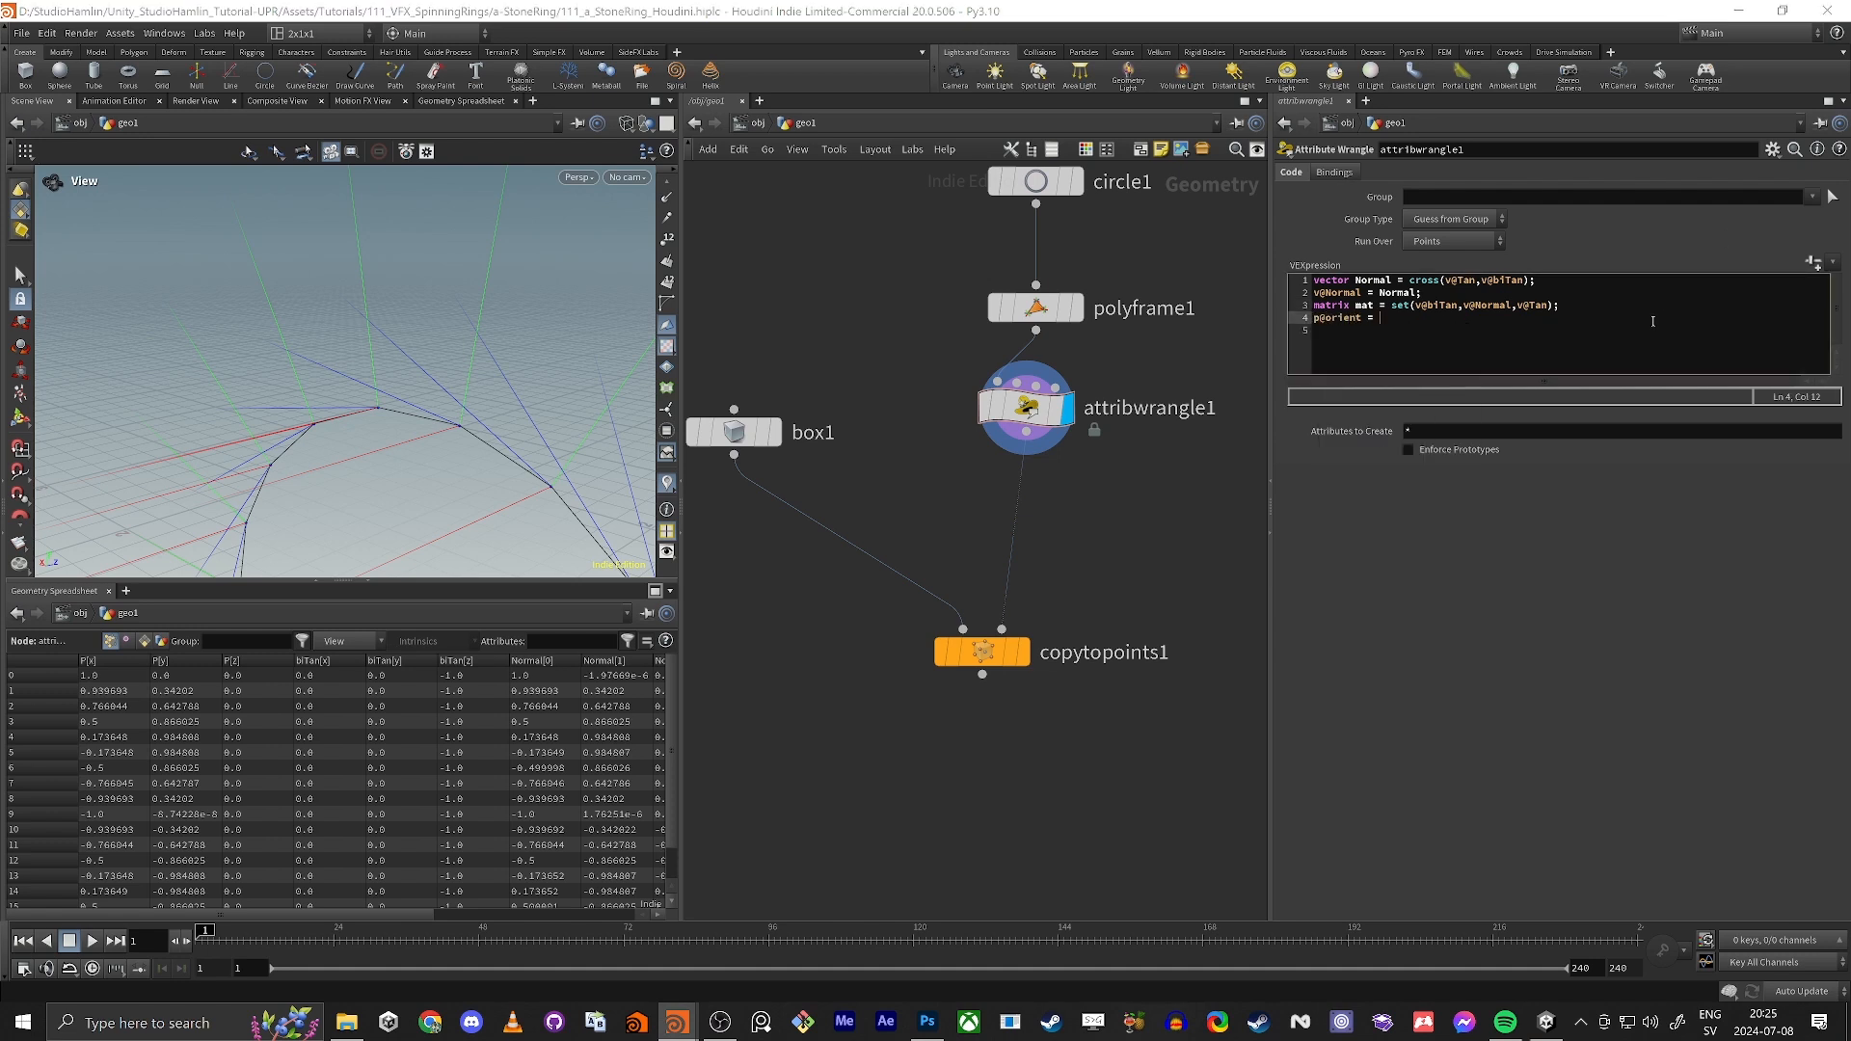
text(= quaterni)
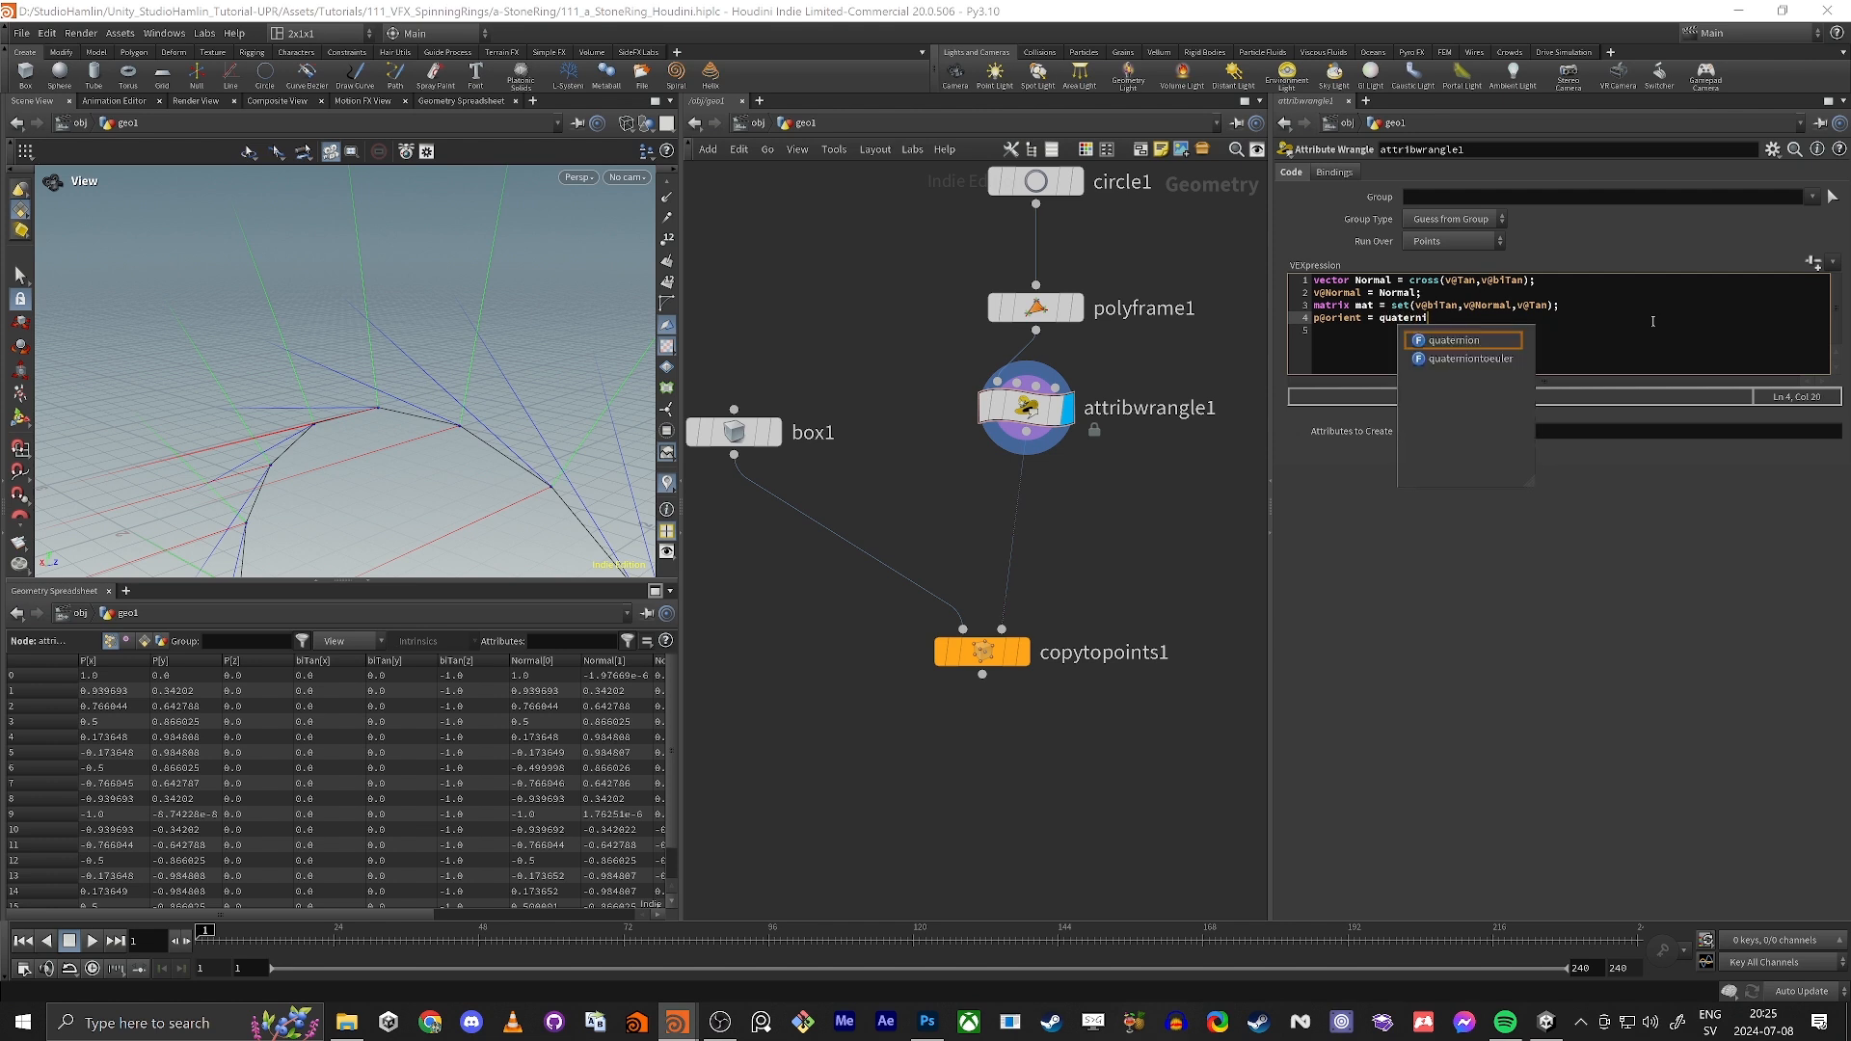
text(on(mat);)
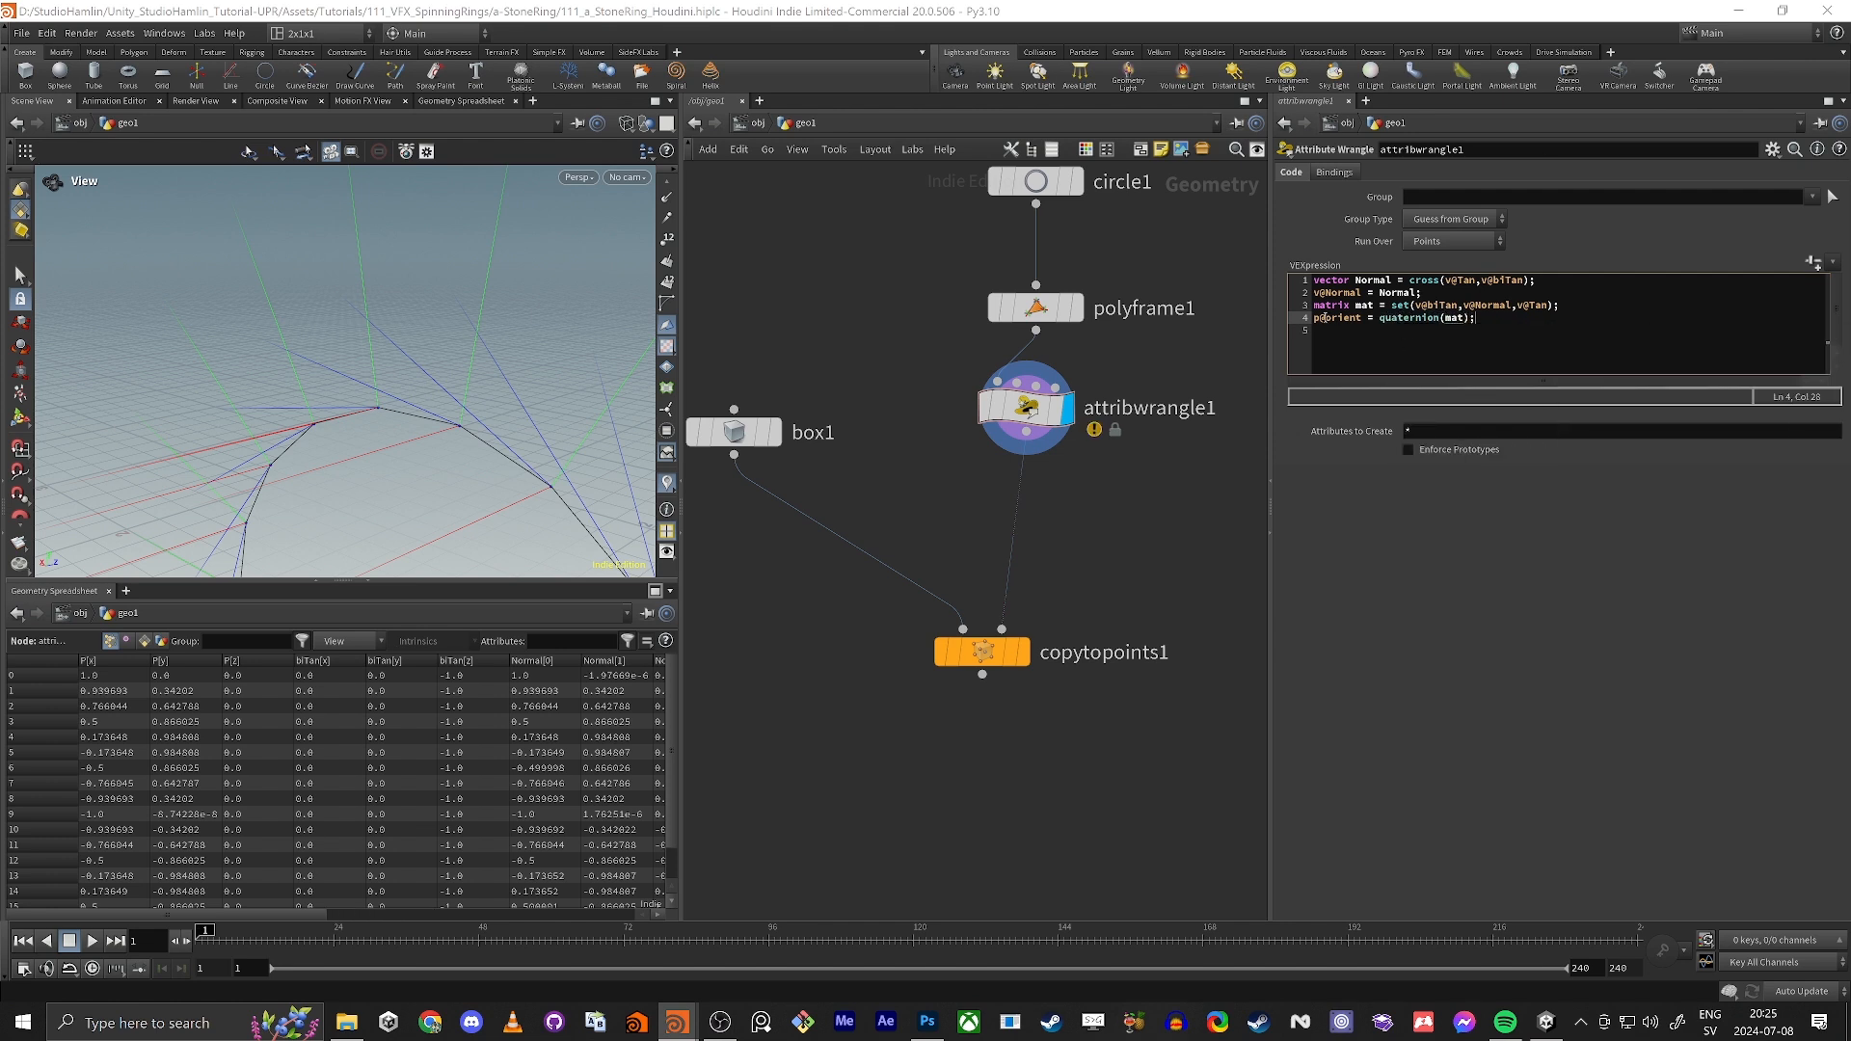
Step: Change the type of the mat variable in the wrangle code to matrix3
drag(1360, 321, 1305, 330)
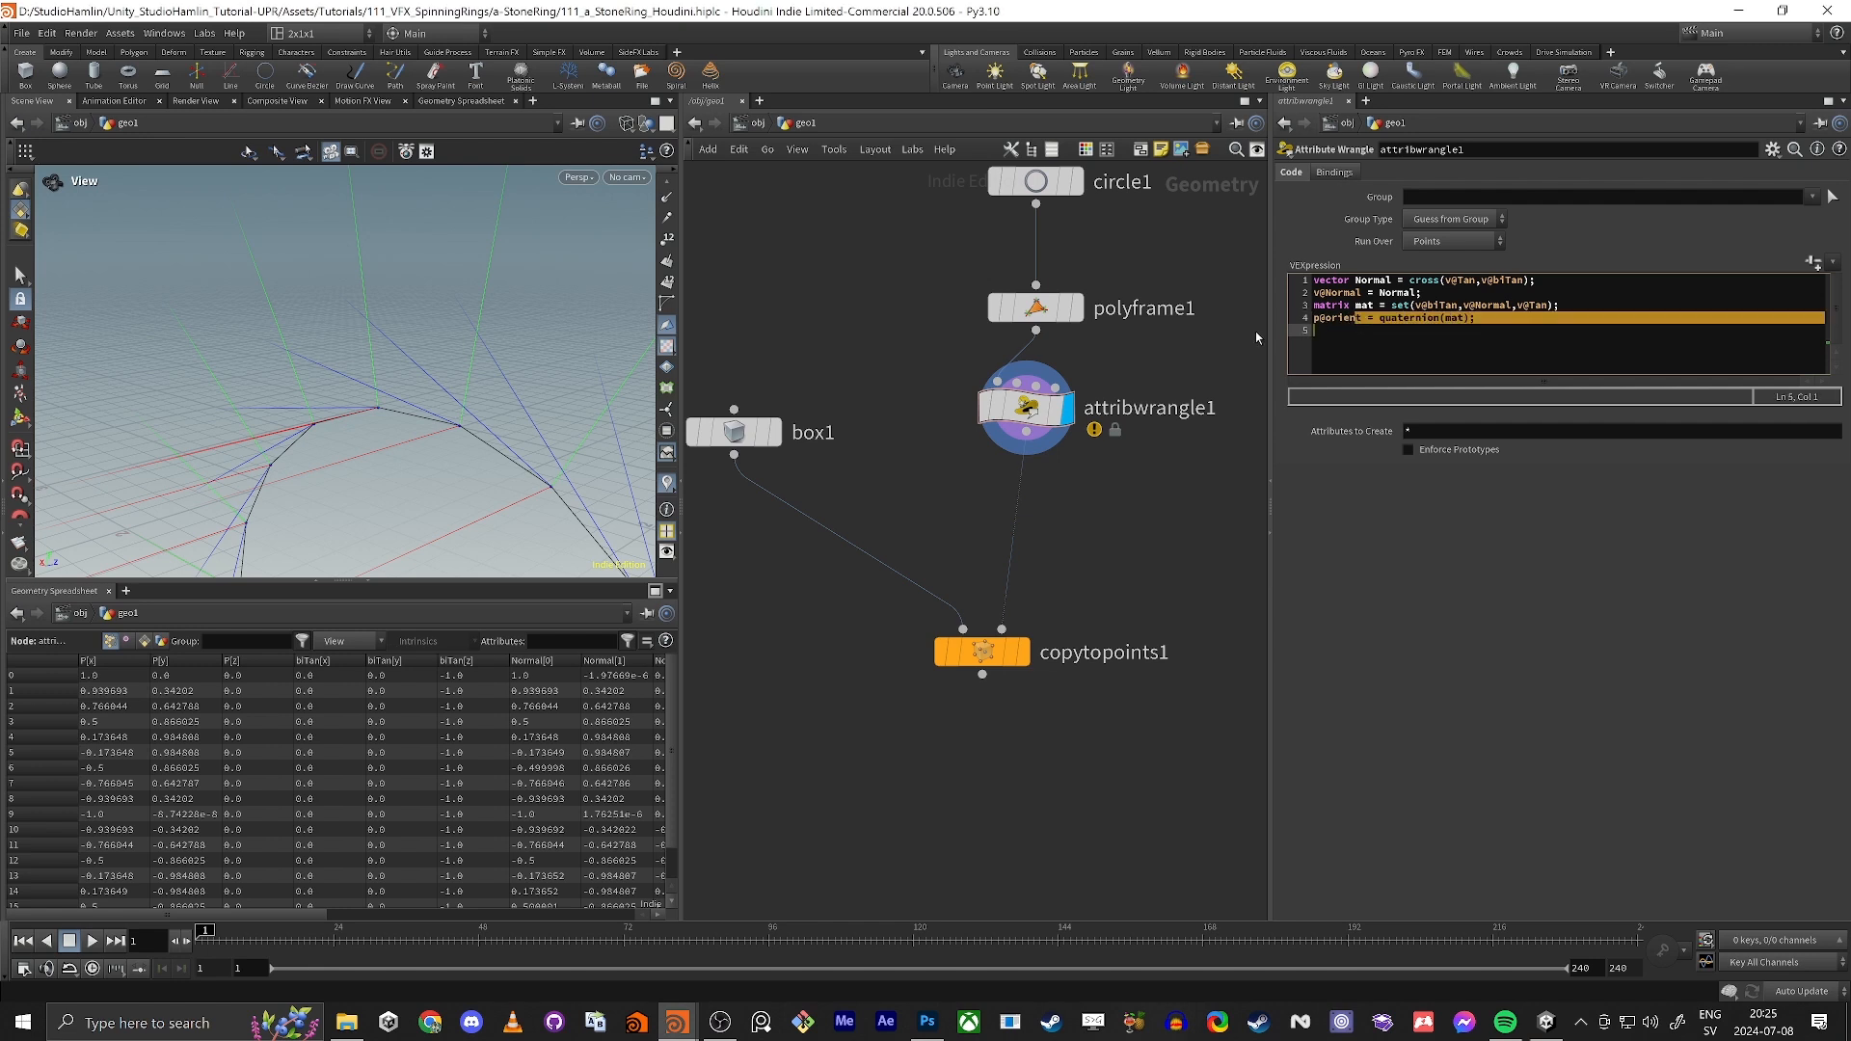
click(1360, 345)
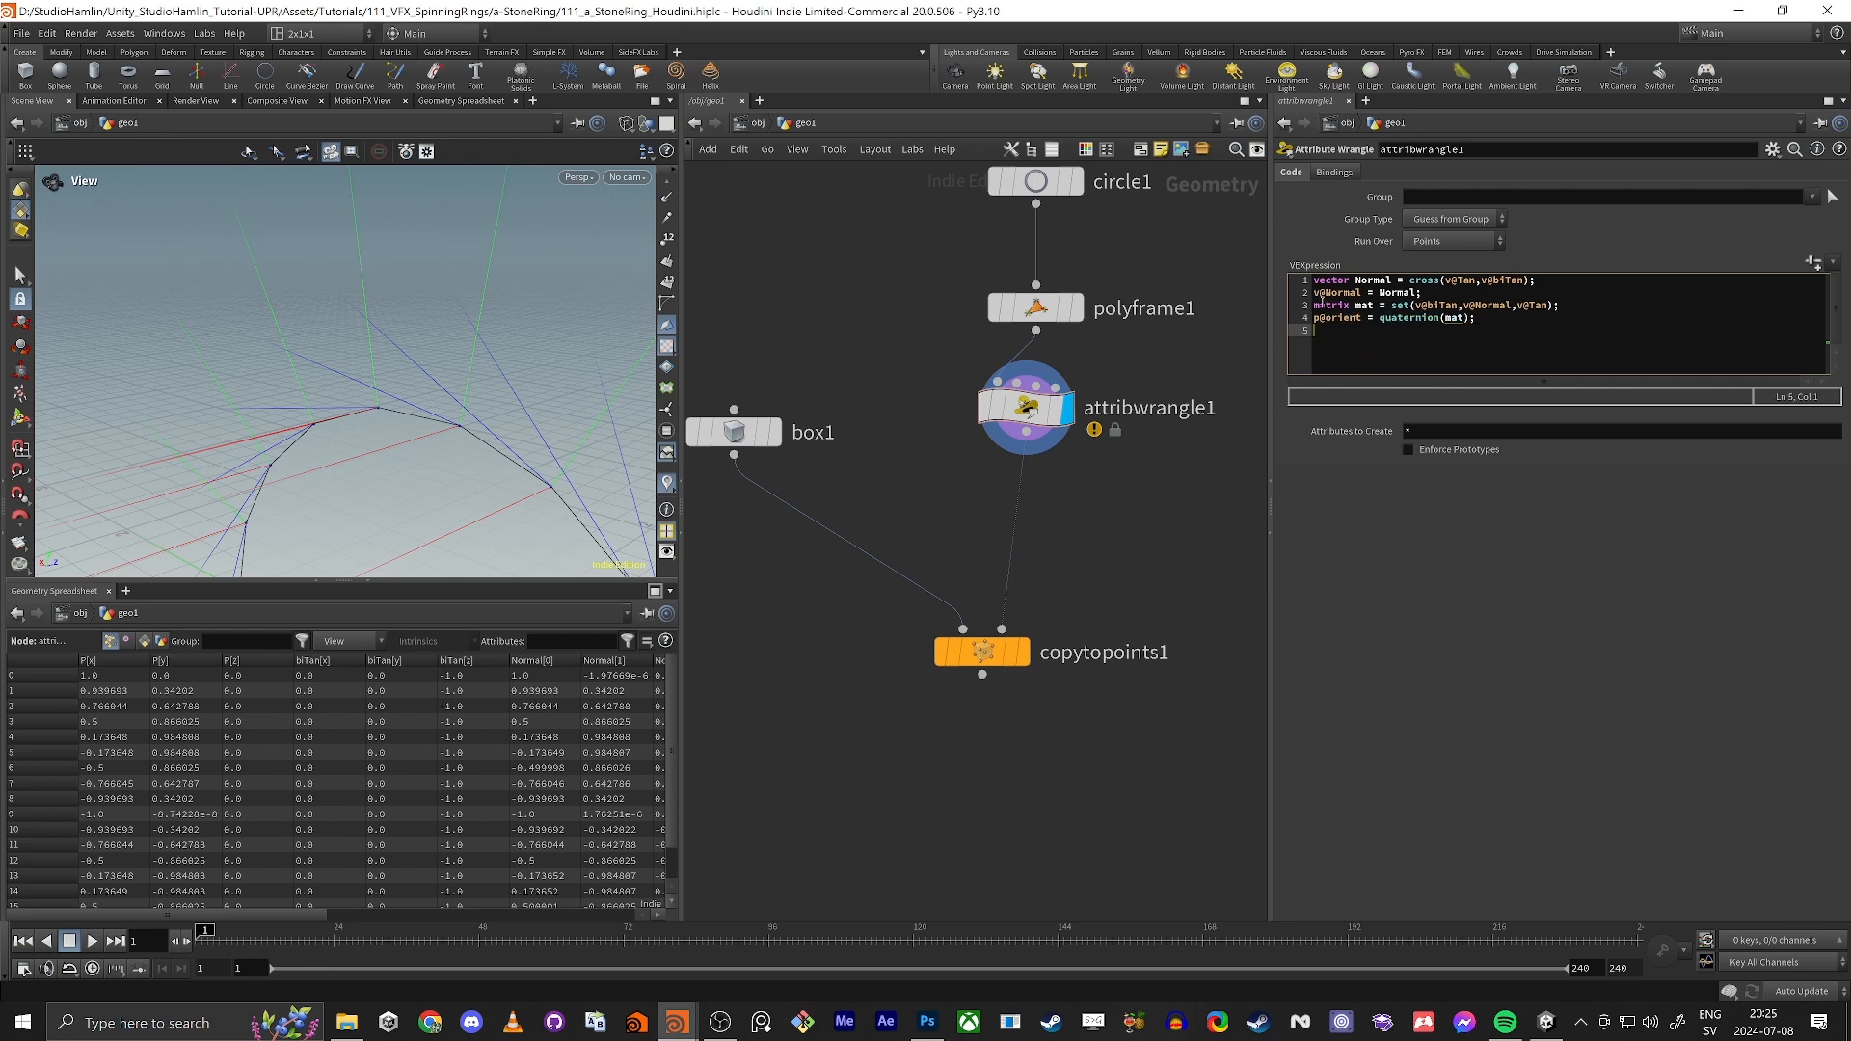
click(1348, 306)
text(3)
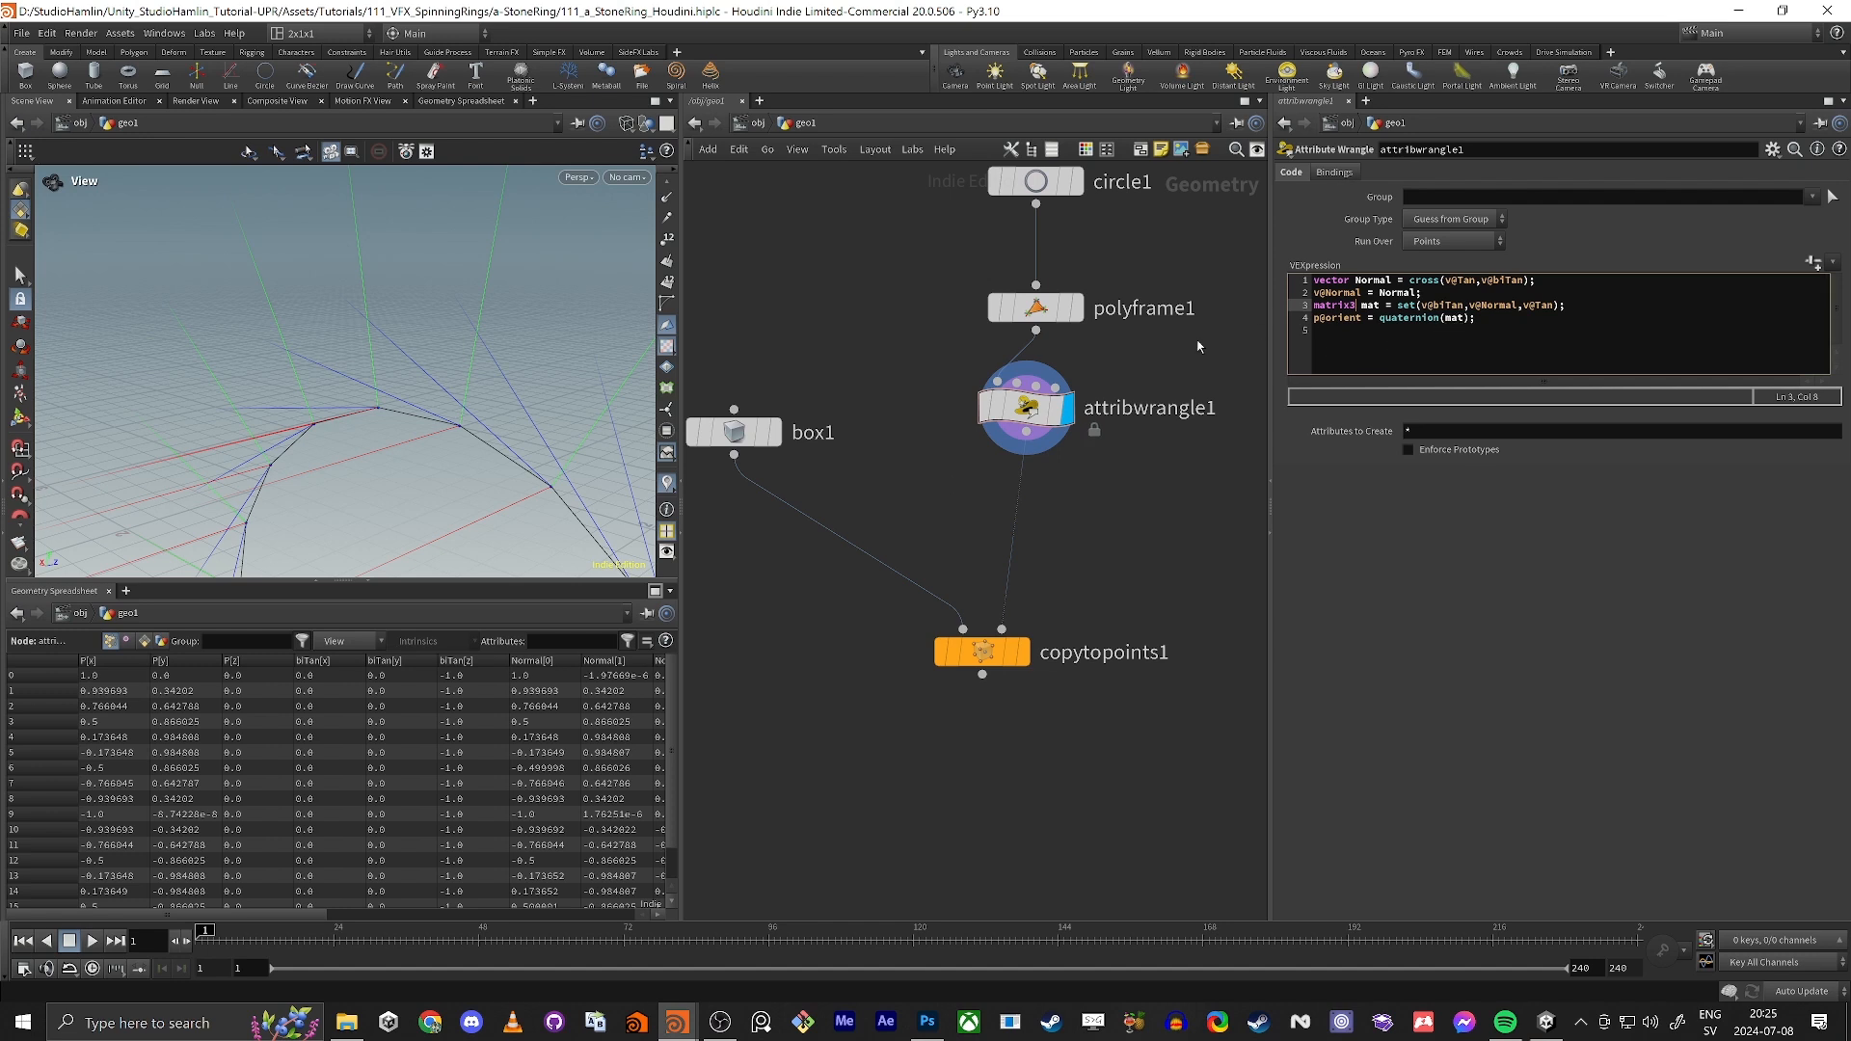
Step: Display the copytopoints1 result in shaded mode and turn off the vector visualizers
middle_drag(1069, 528, 1043, 490)
drag(1000, 616, 996, 615)
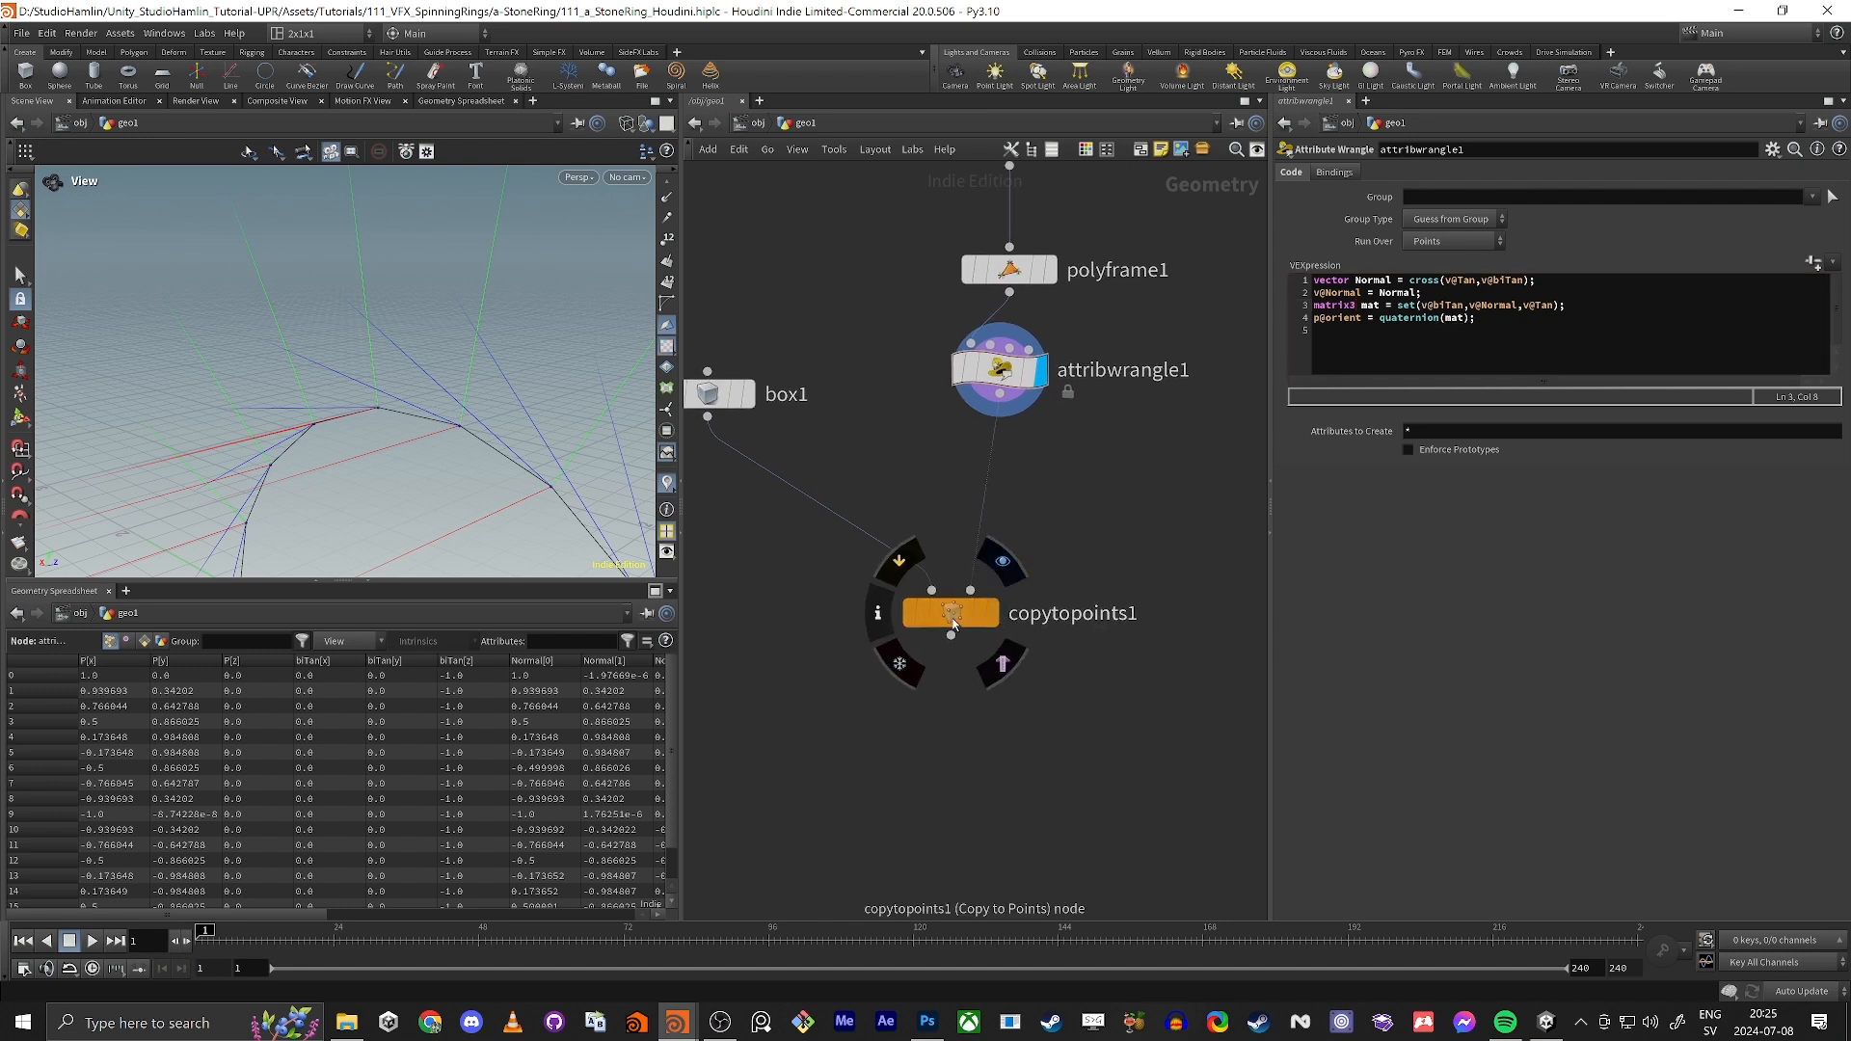
click(996, 620)
click(949, 613)
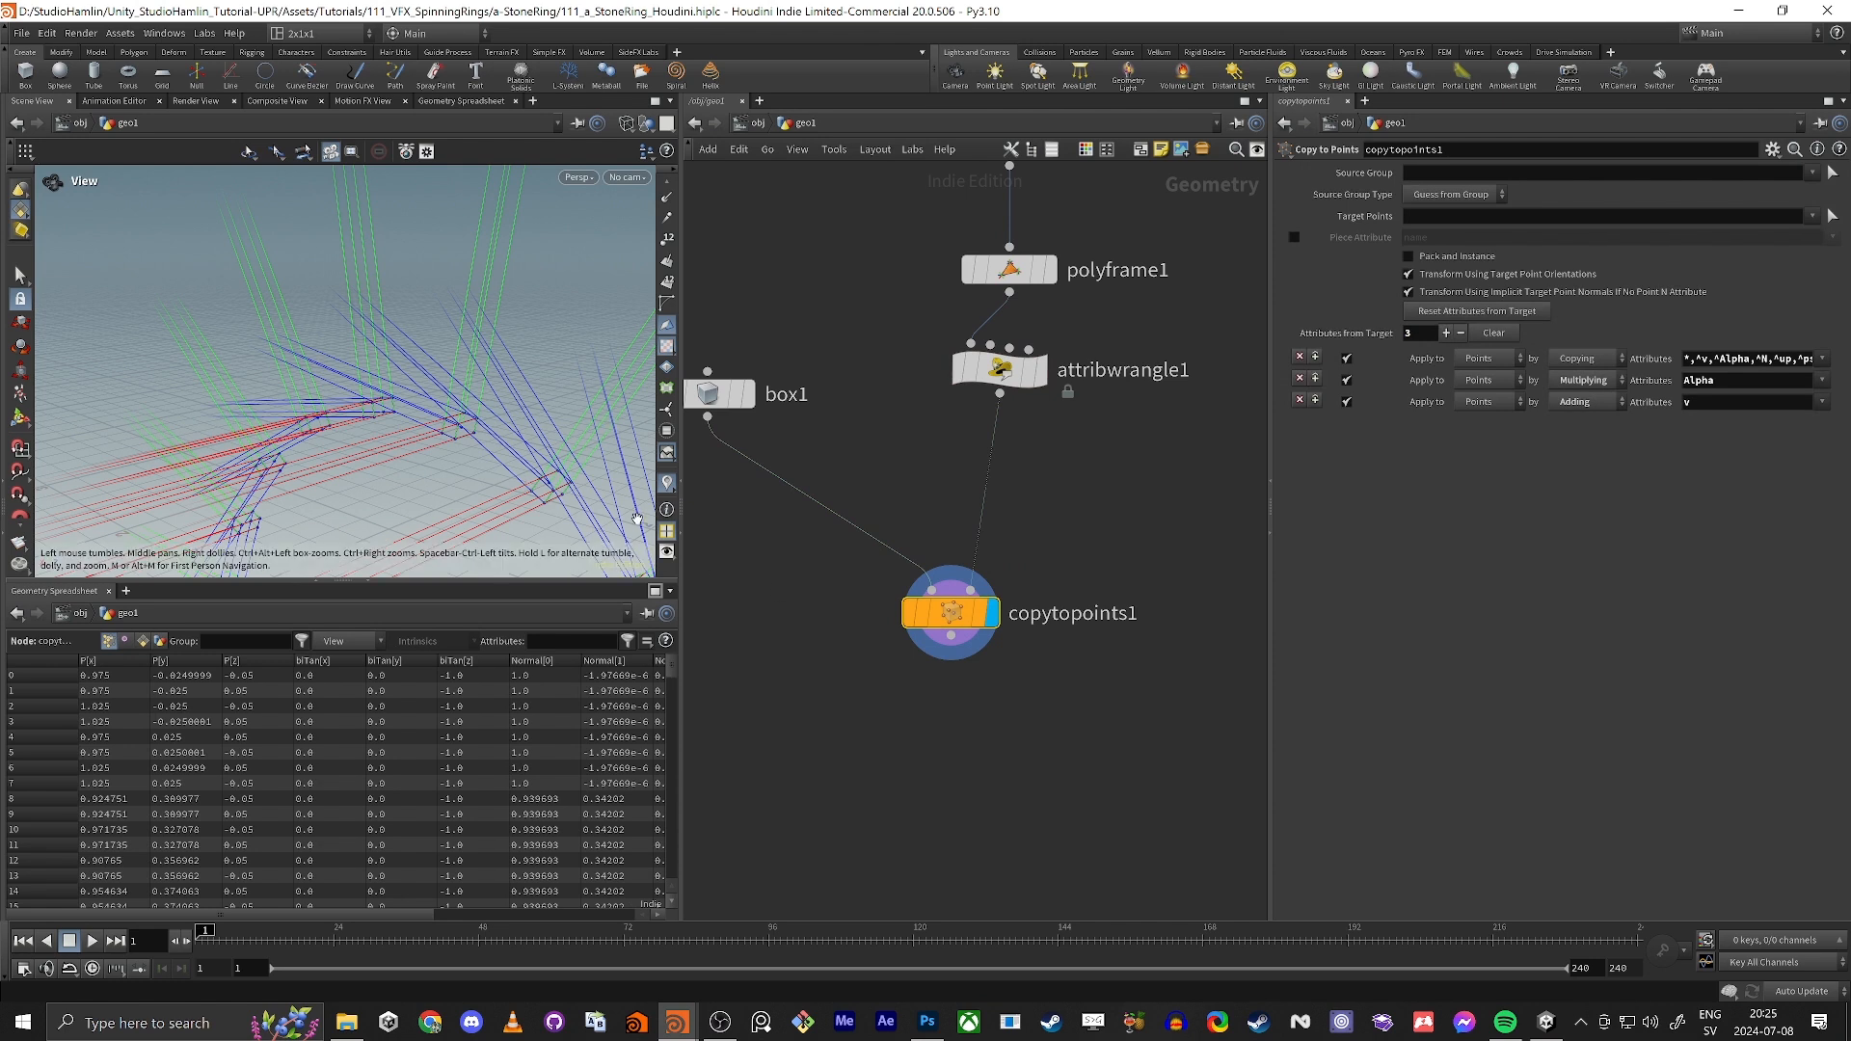
key(w)
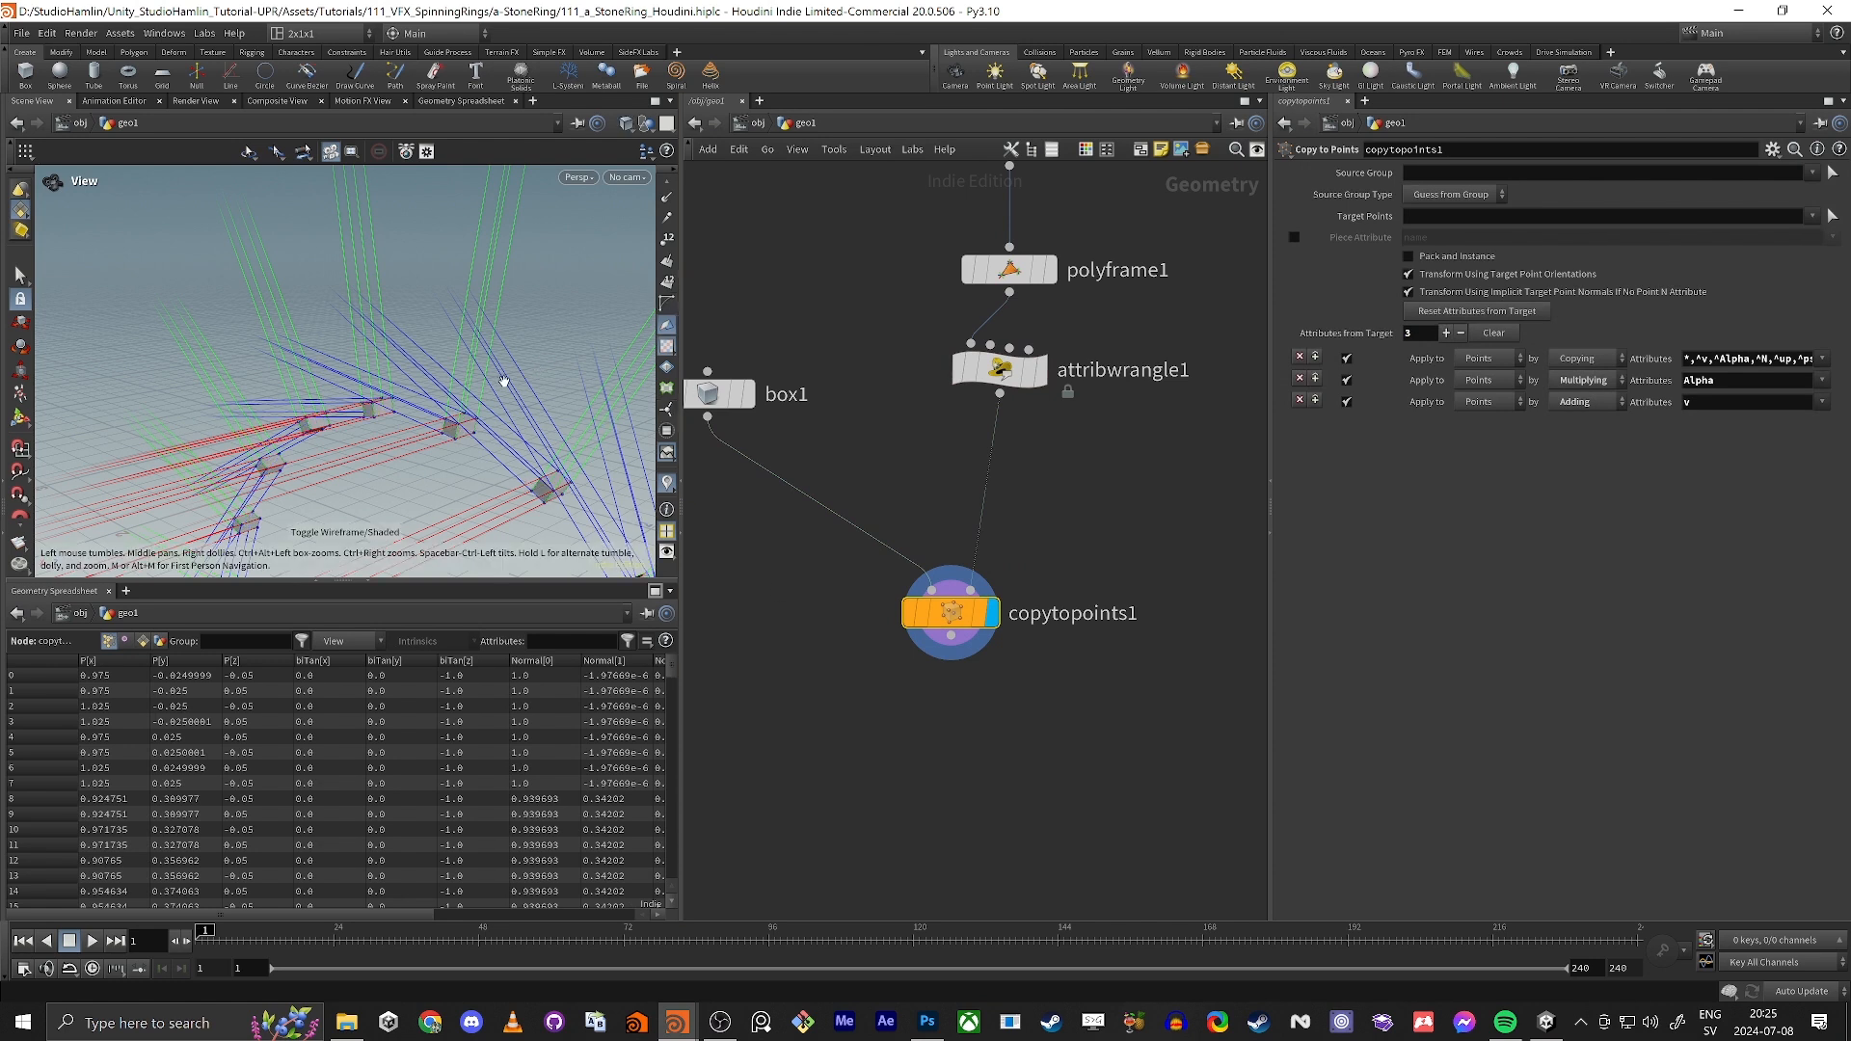
scroll(1126, 453, down, 5)
drag(527, 420, 553, 391)
click(673, 479)
drag(404, 457, 364, 424)
Step: Toggle the bypass on attribwrangle1 to compare the copied boxes with and without the orientation
click(964, 394)
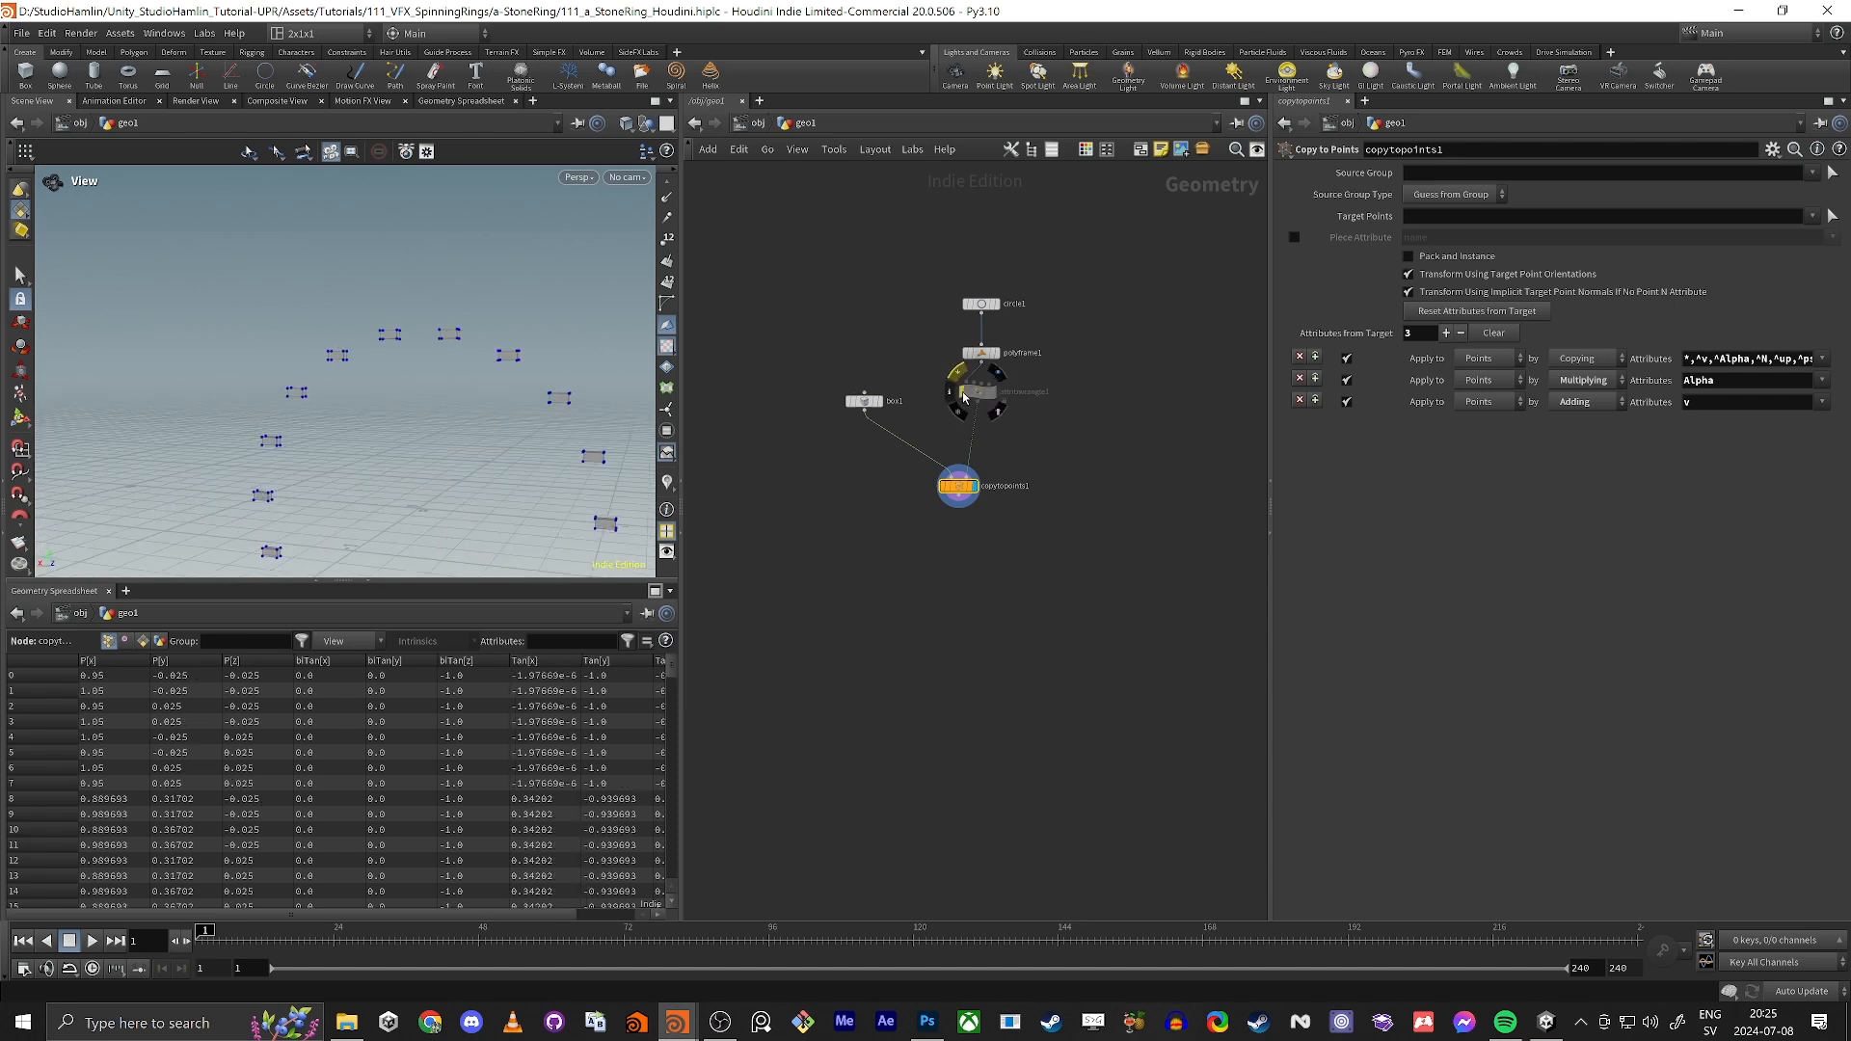
click(964, 394)
alt+drag(482, 386, 410, 458)
scroll(424, 434, up, 5)
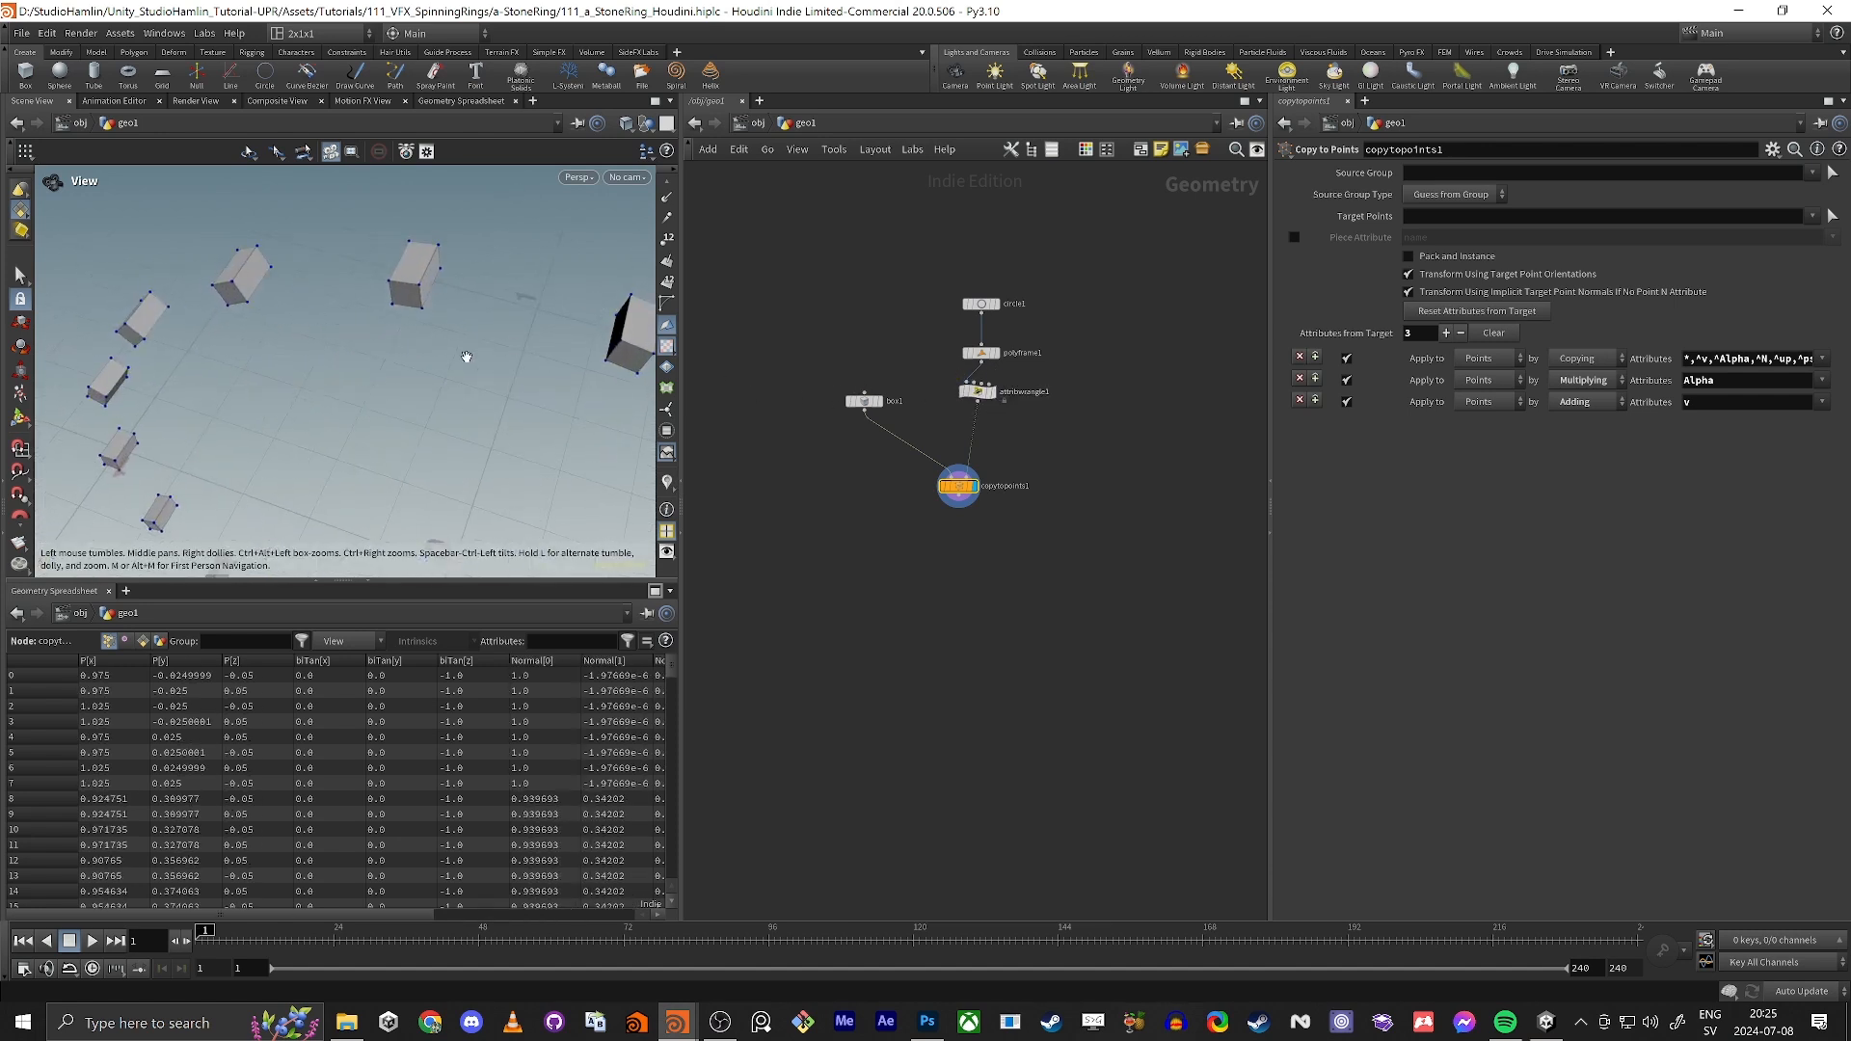
alt+drag(464, 356, 432, 377)
click(962, 395)
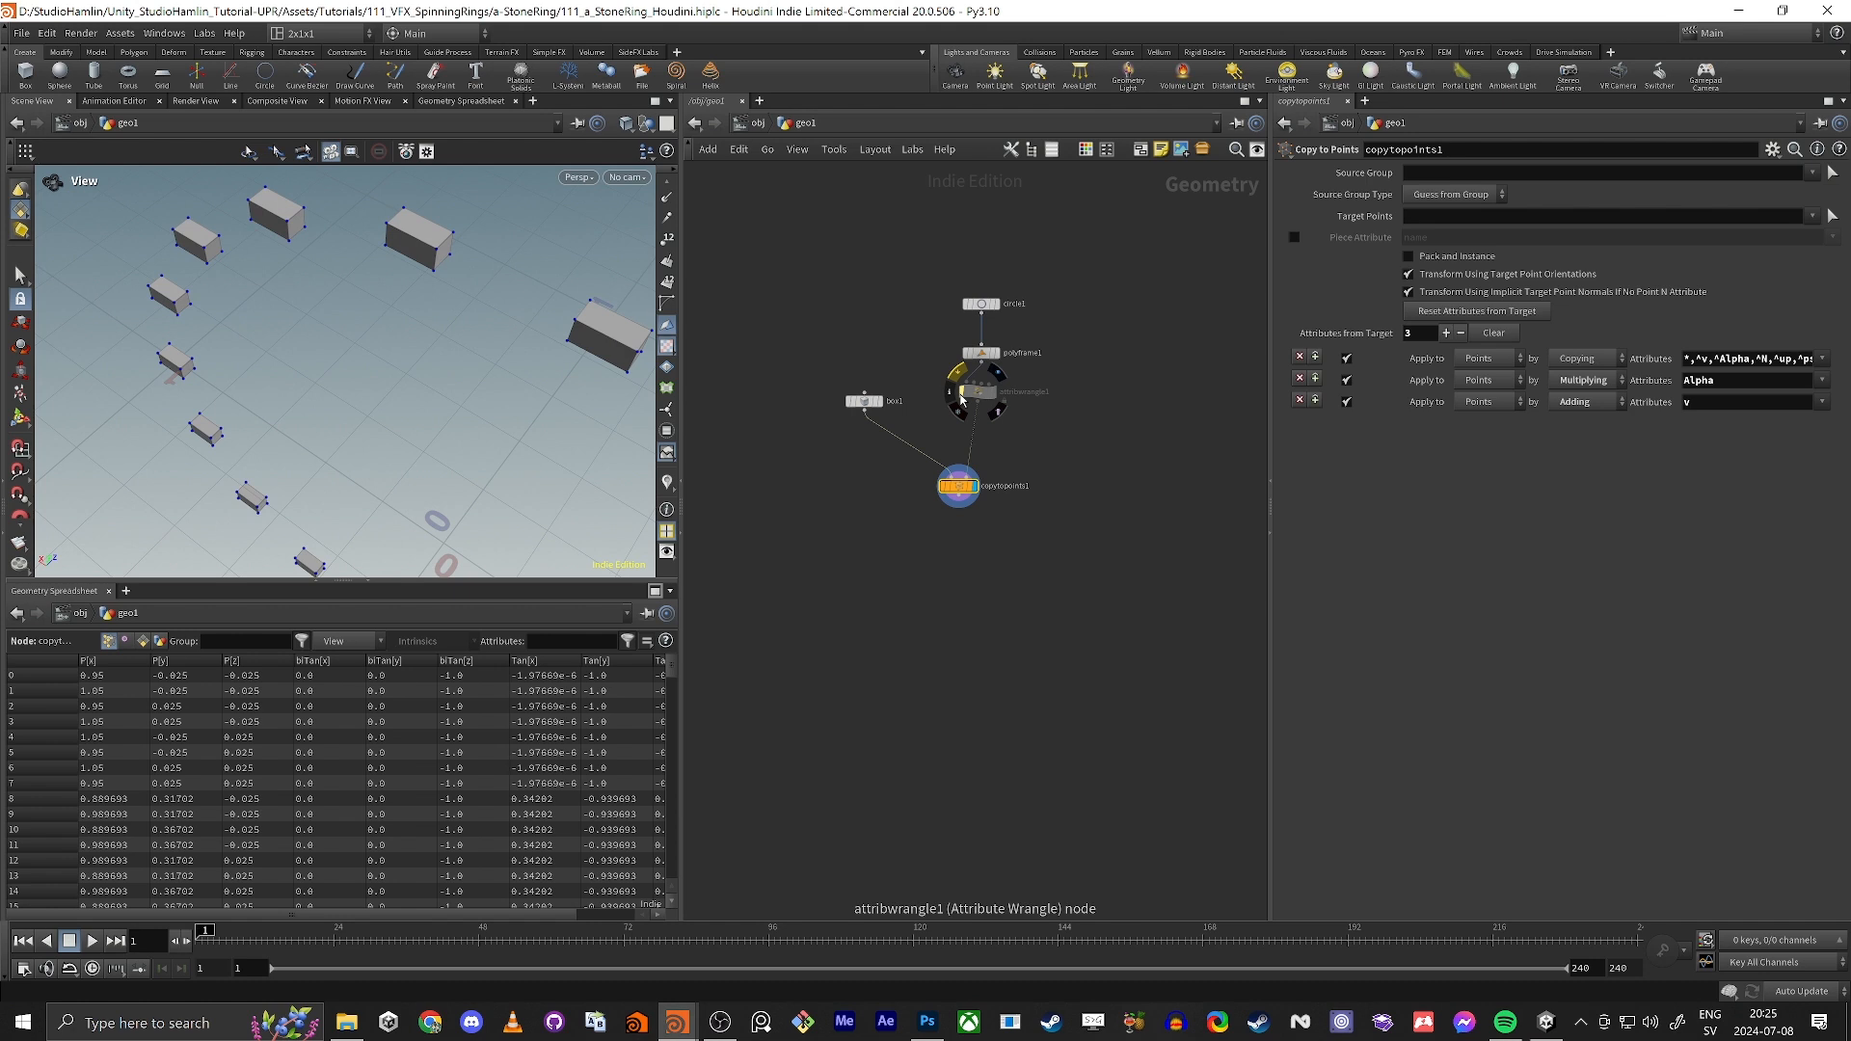
click(961, 397)
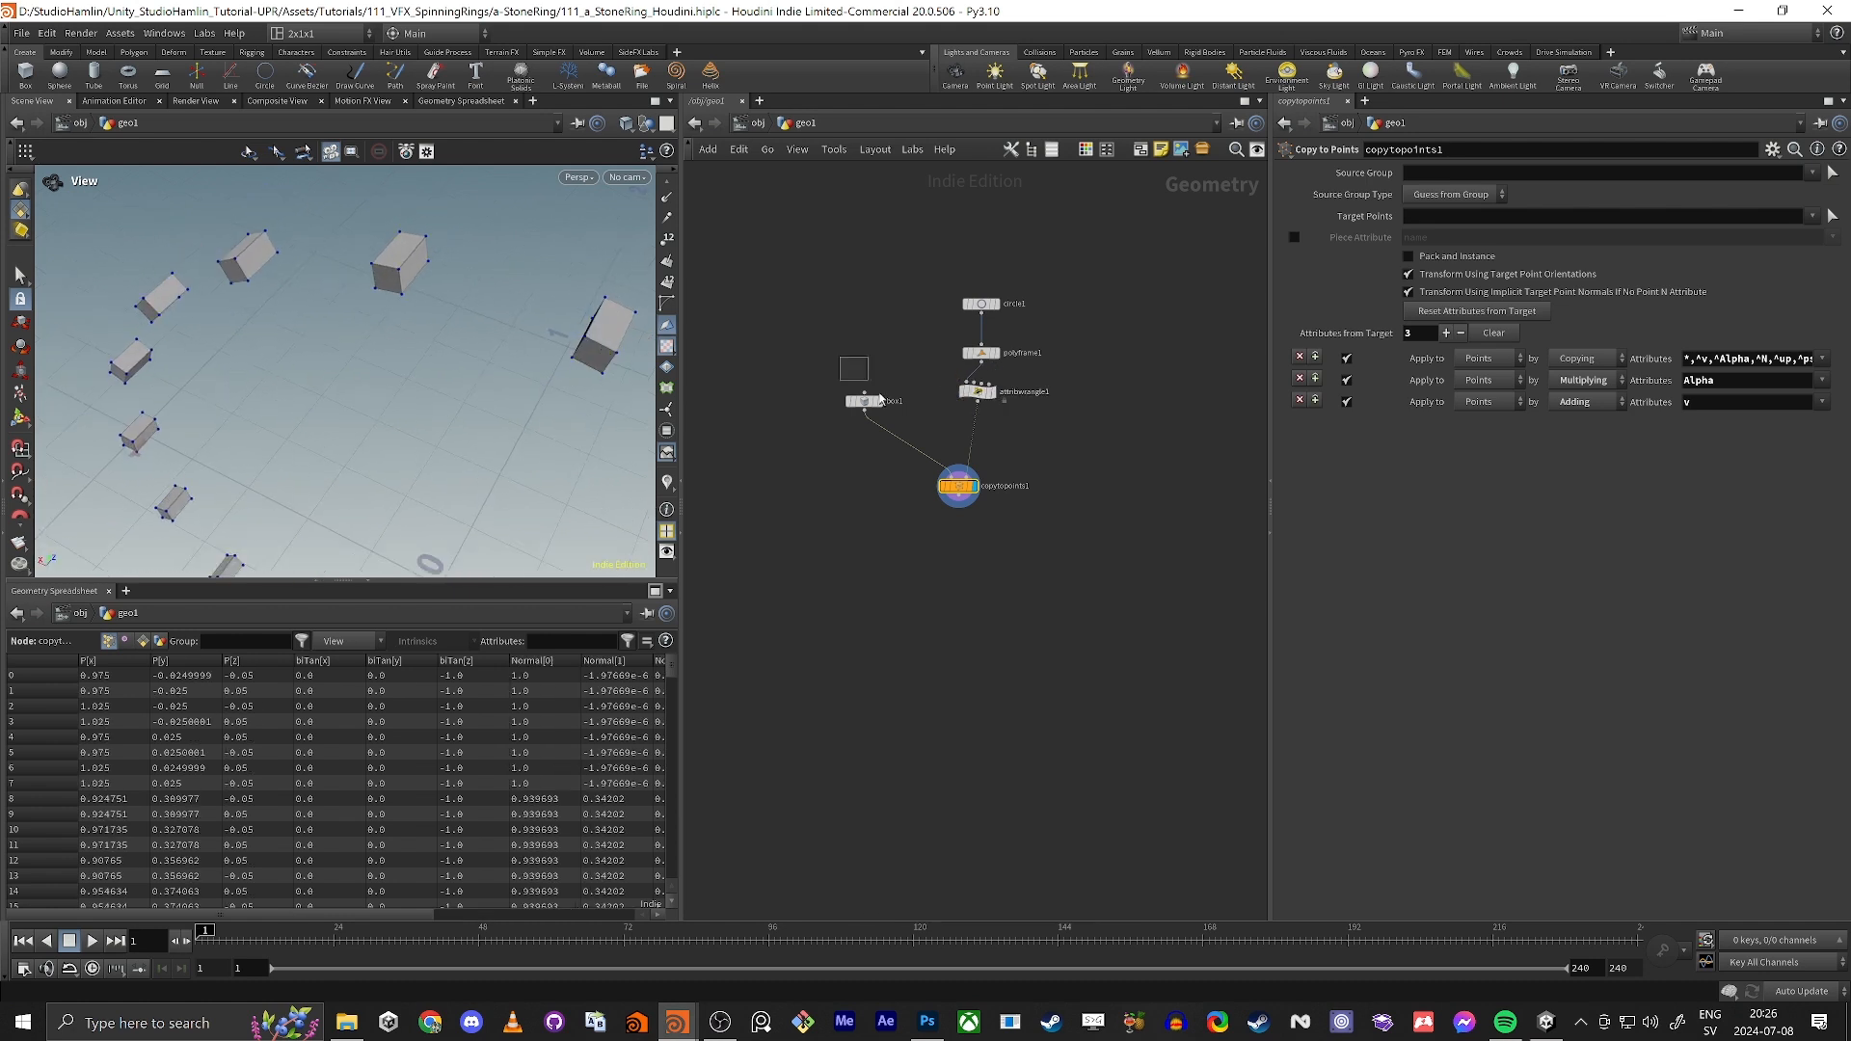
Step: Set box1's size to 1, 1, 2 so its long side runs along Z
click(864, 400)
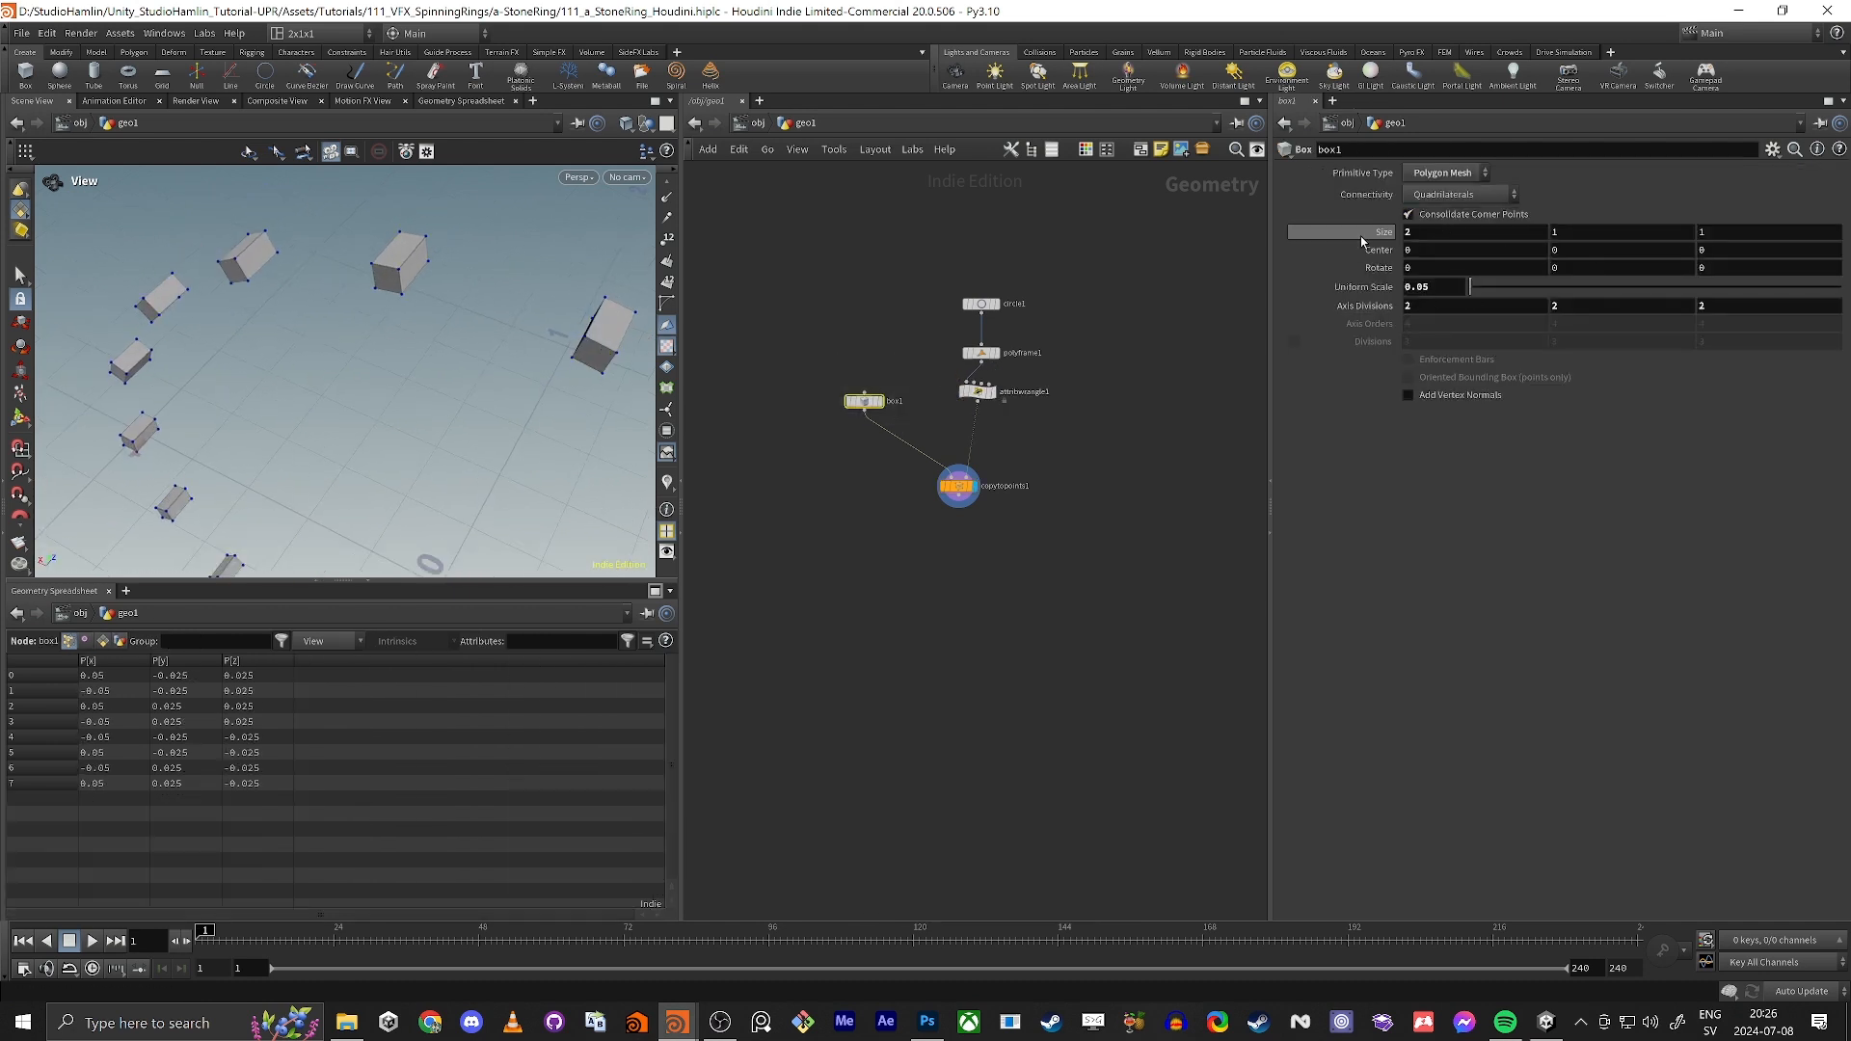
drag(1429, 233, 1378, 240)
text(1)
key(Tab)
key(Tab)
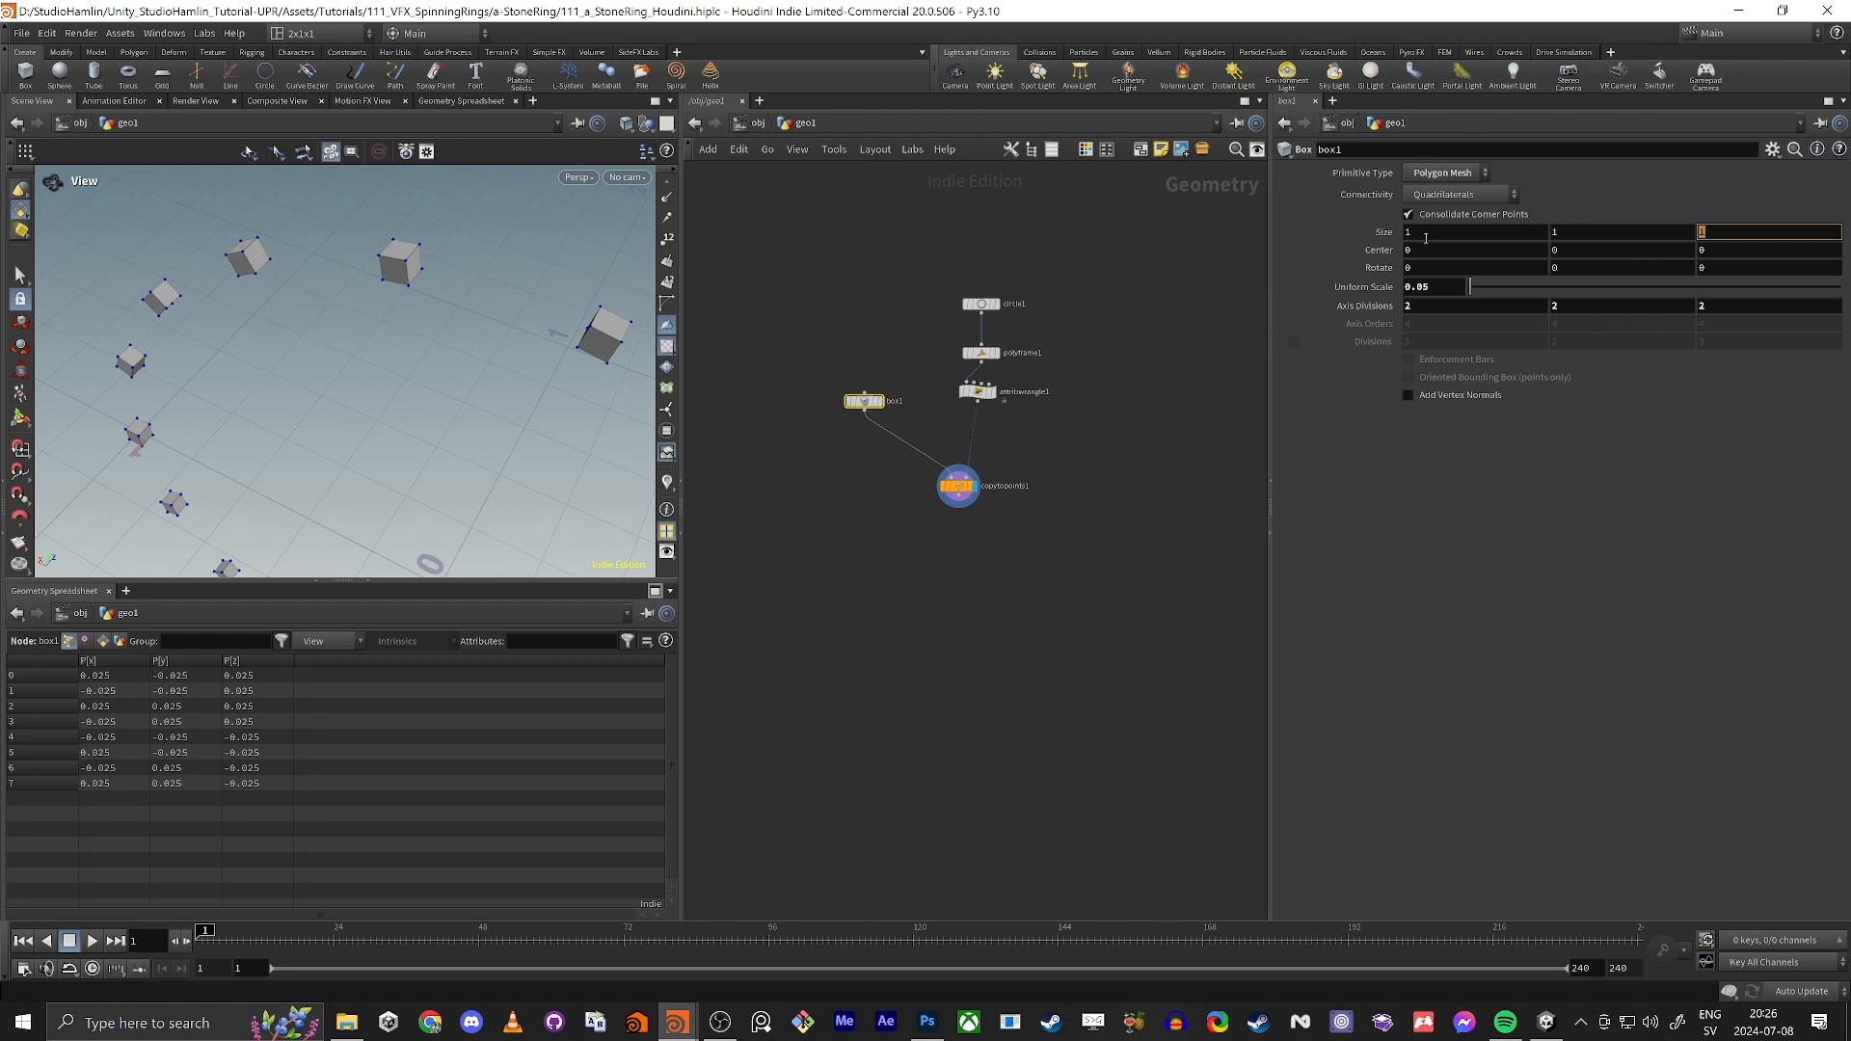
text(2)
key(Return)
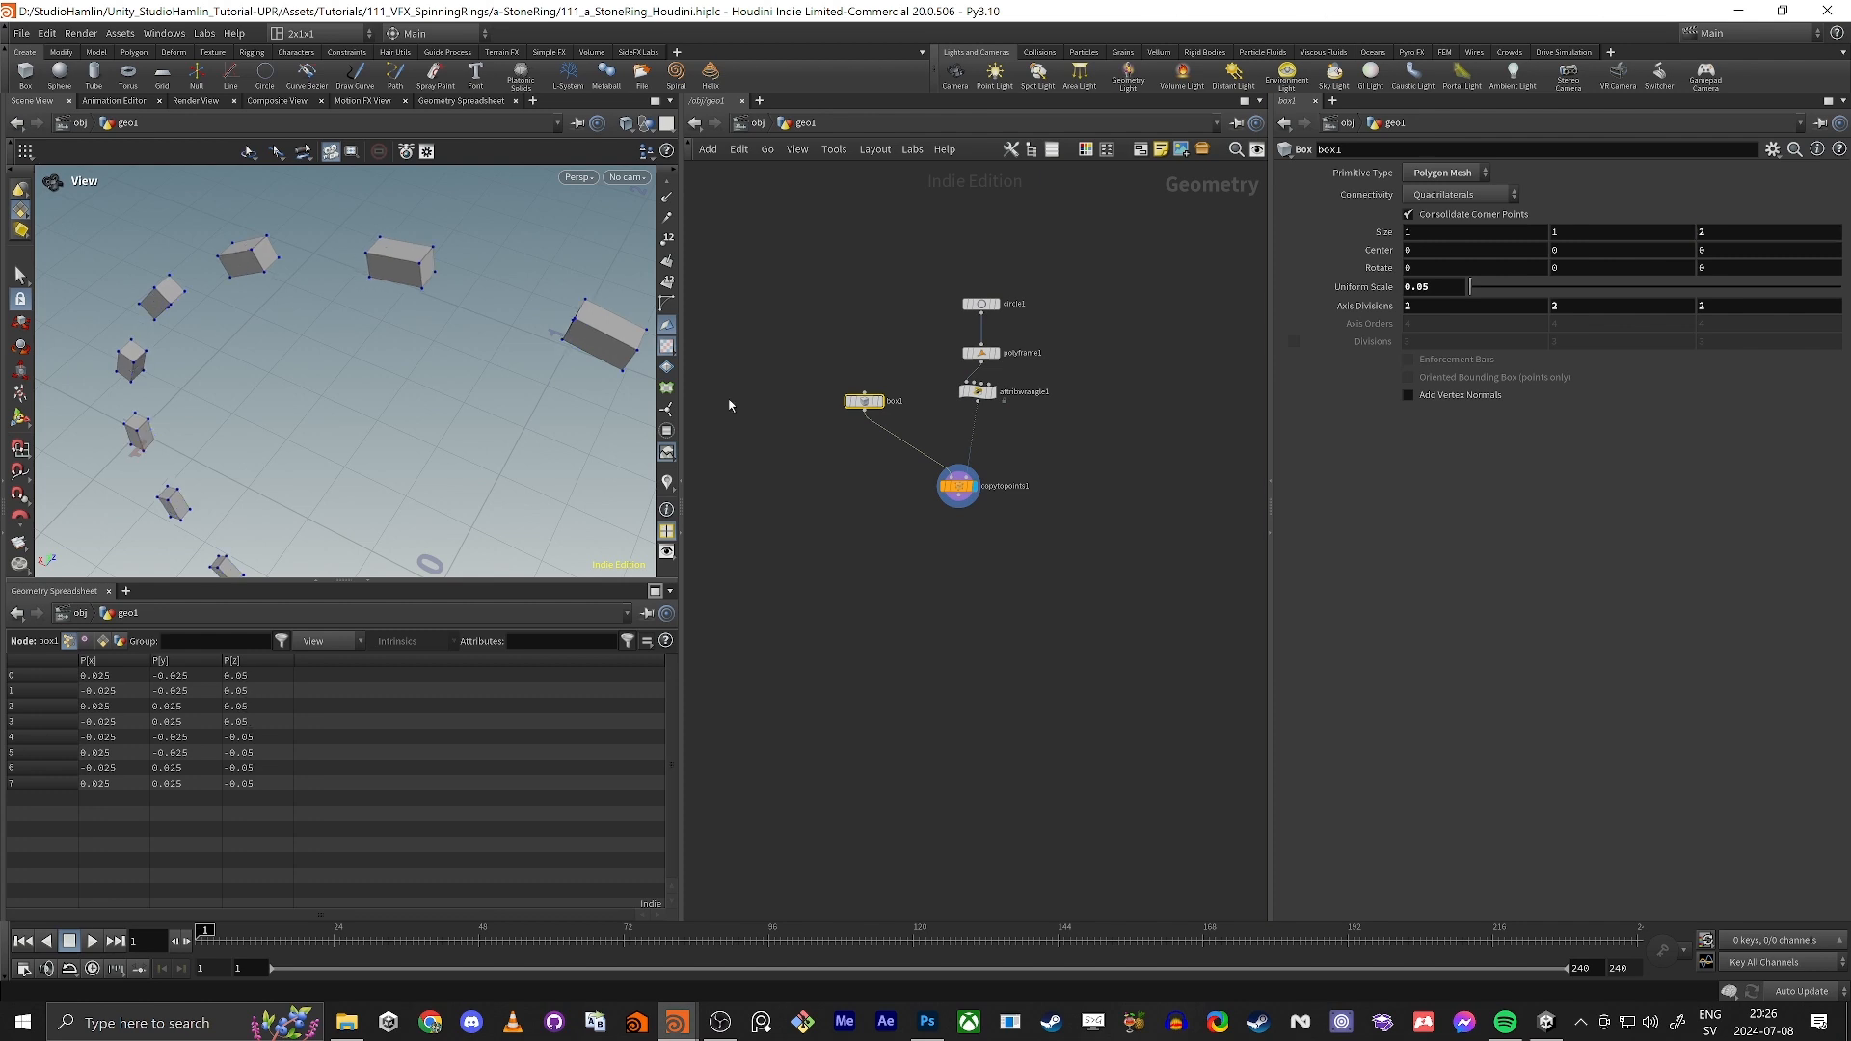
Step: Turn off the point display in the viewport and look at the whole ring of boxes
middle_drag(726, 616, 716, 604)
right_drag(496, 447, 306, 302)
drag(306, 302, 810, 314)
scroll(668, 220, up, 2)
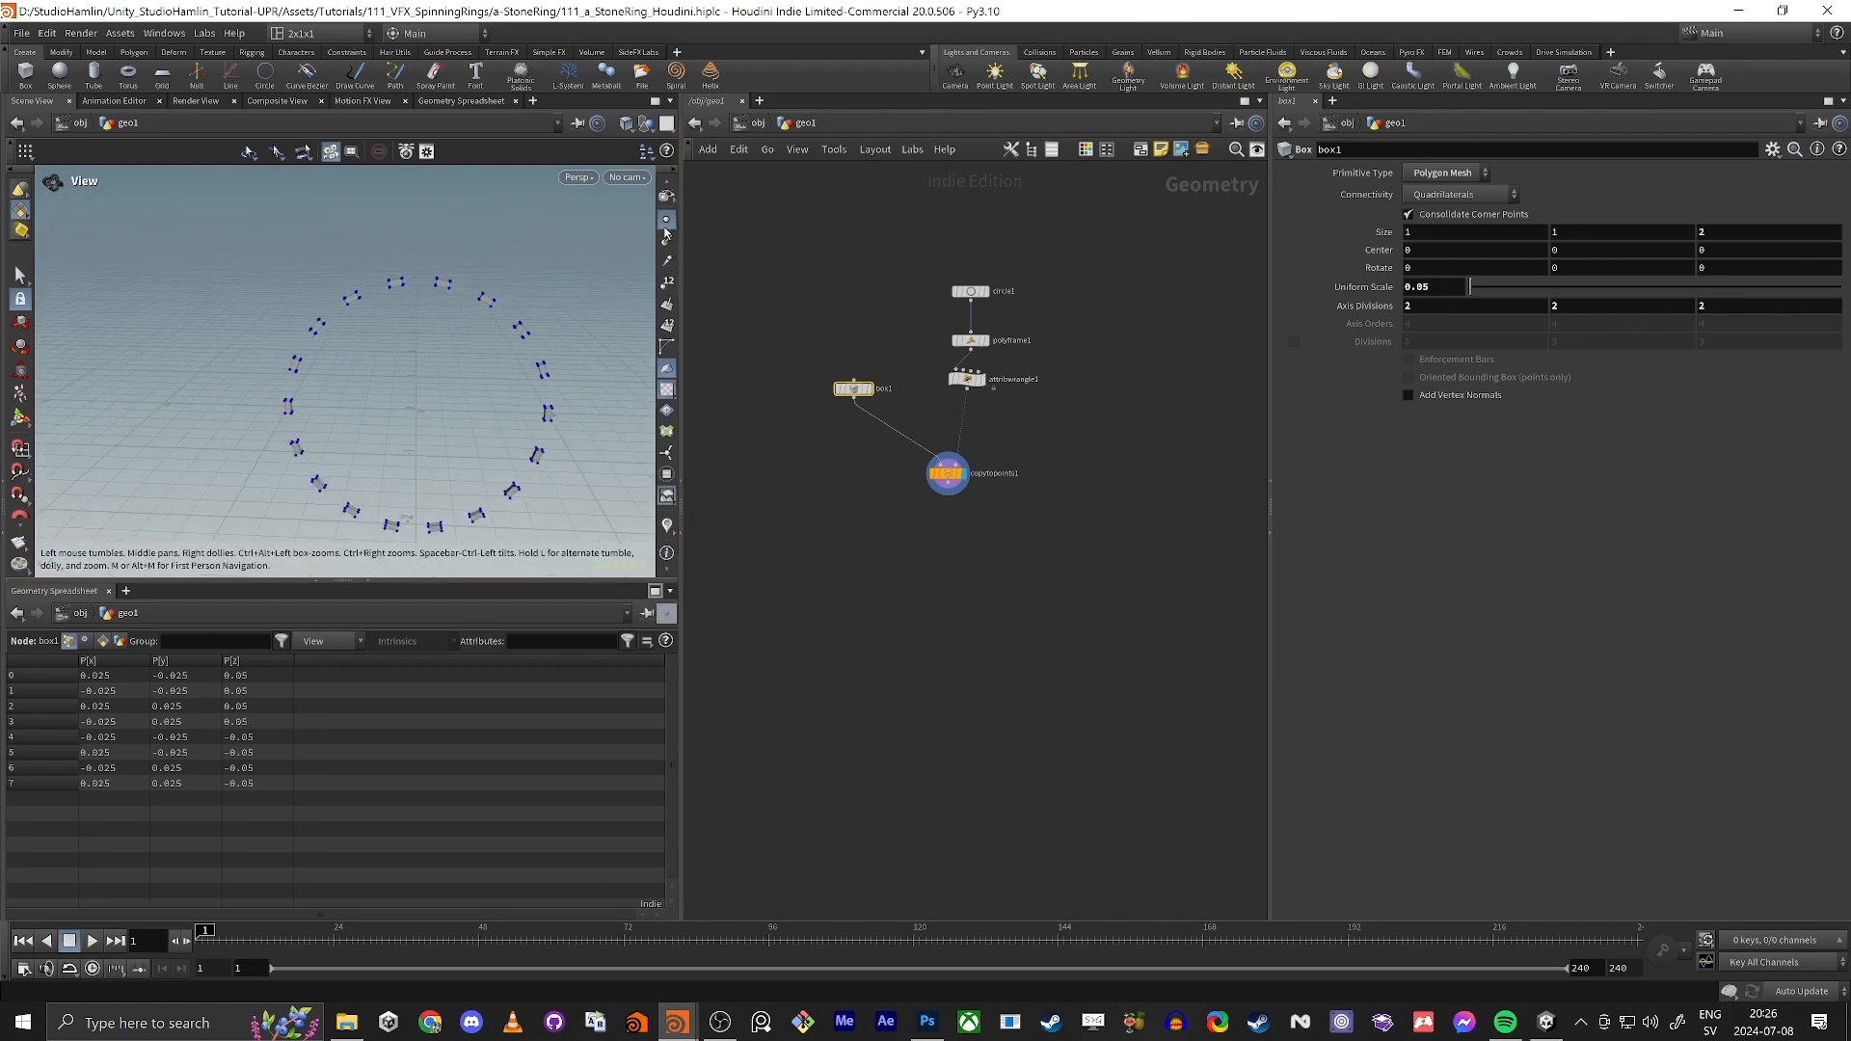
click(668, 221)
drag(464, 300, 425, 358)
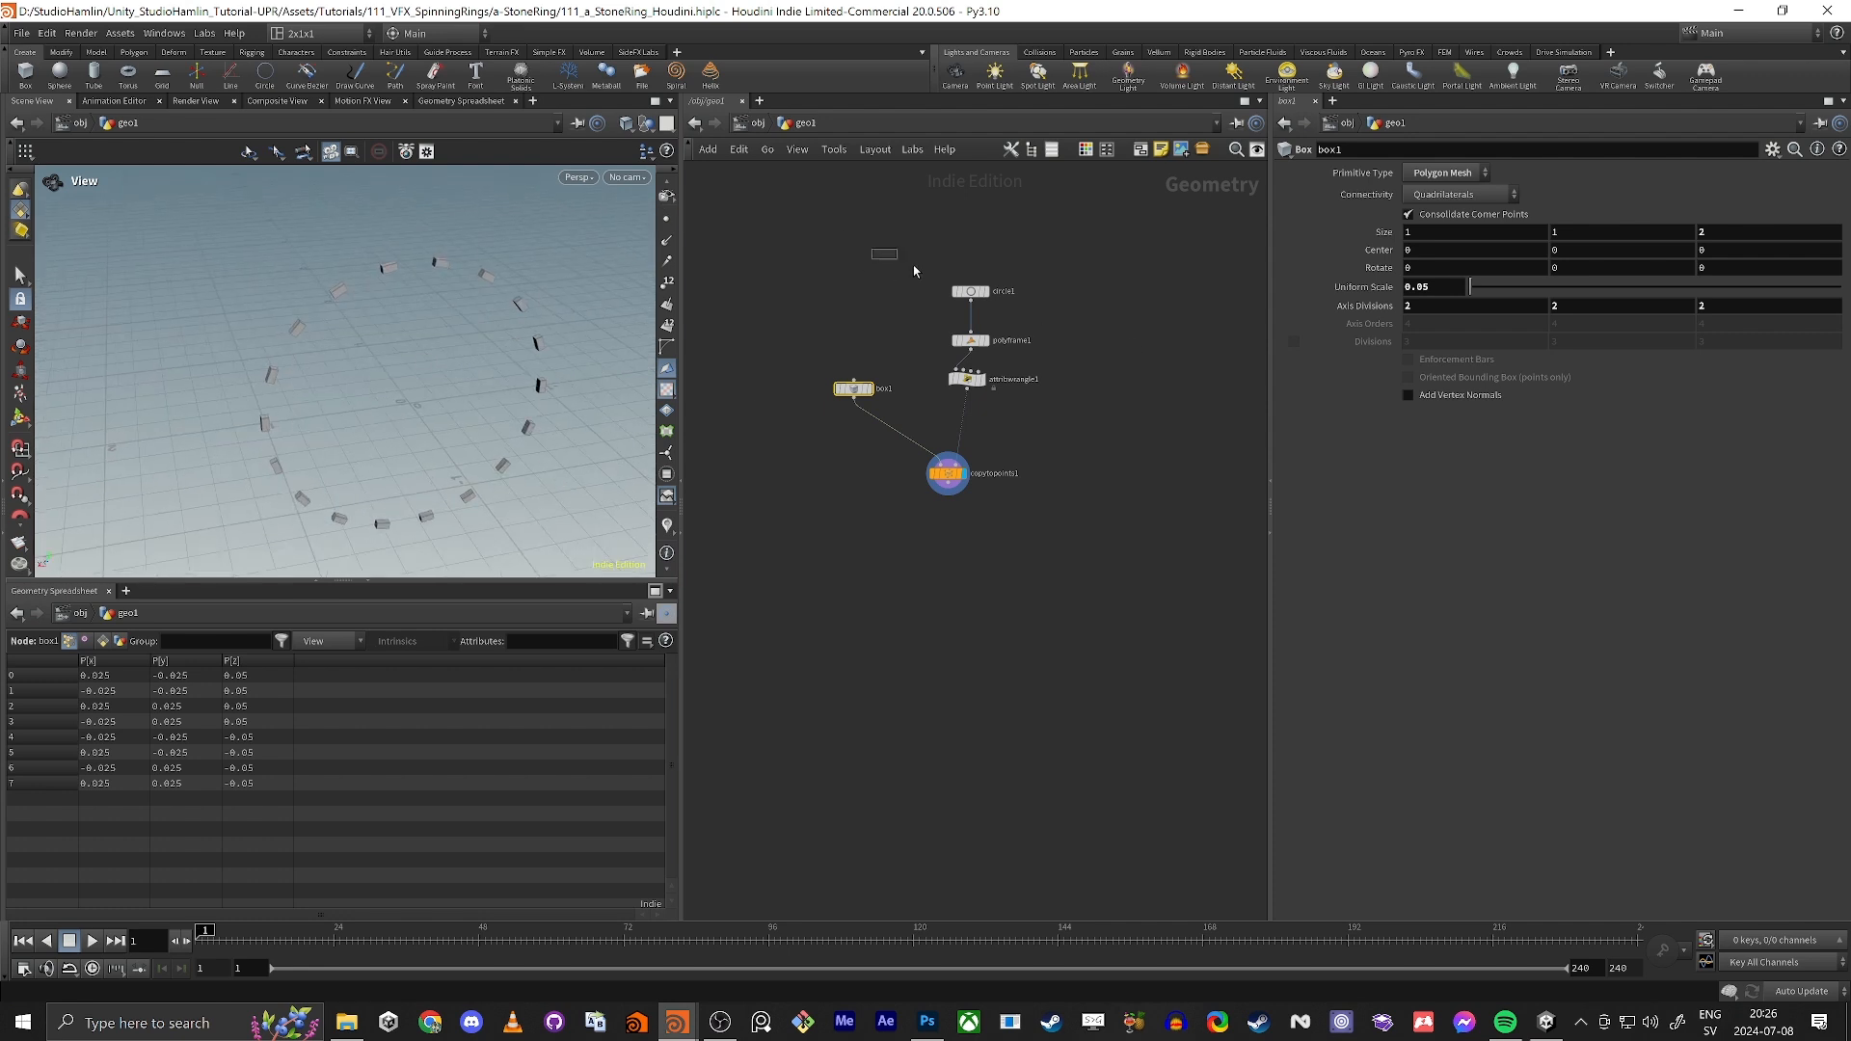
Step: Set circle1's divisions to 128
click(971, 291)
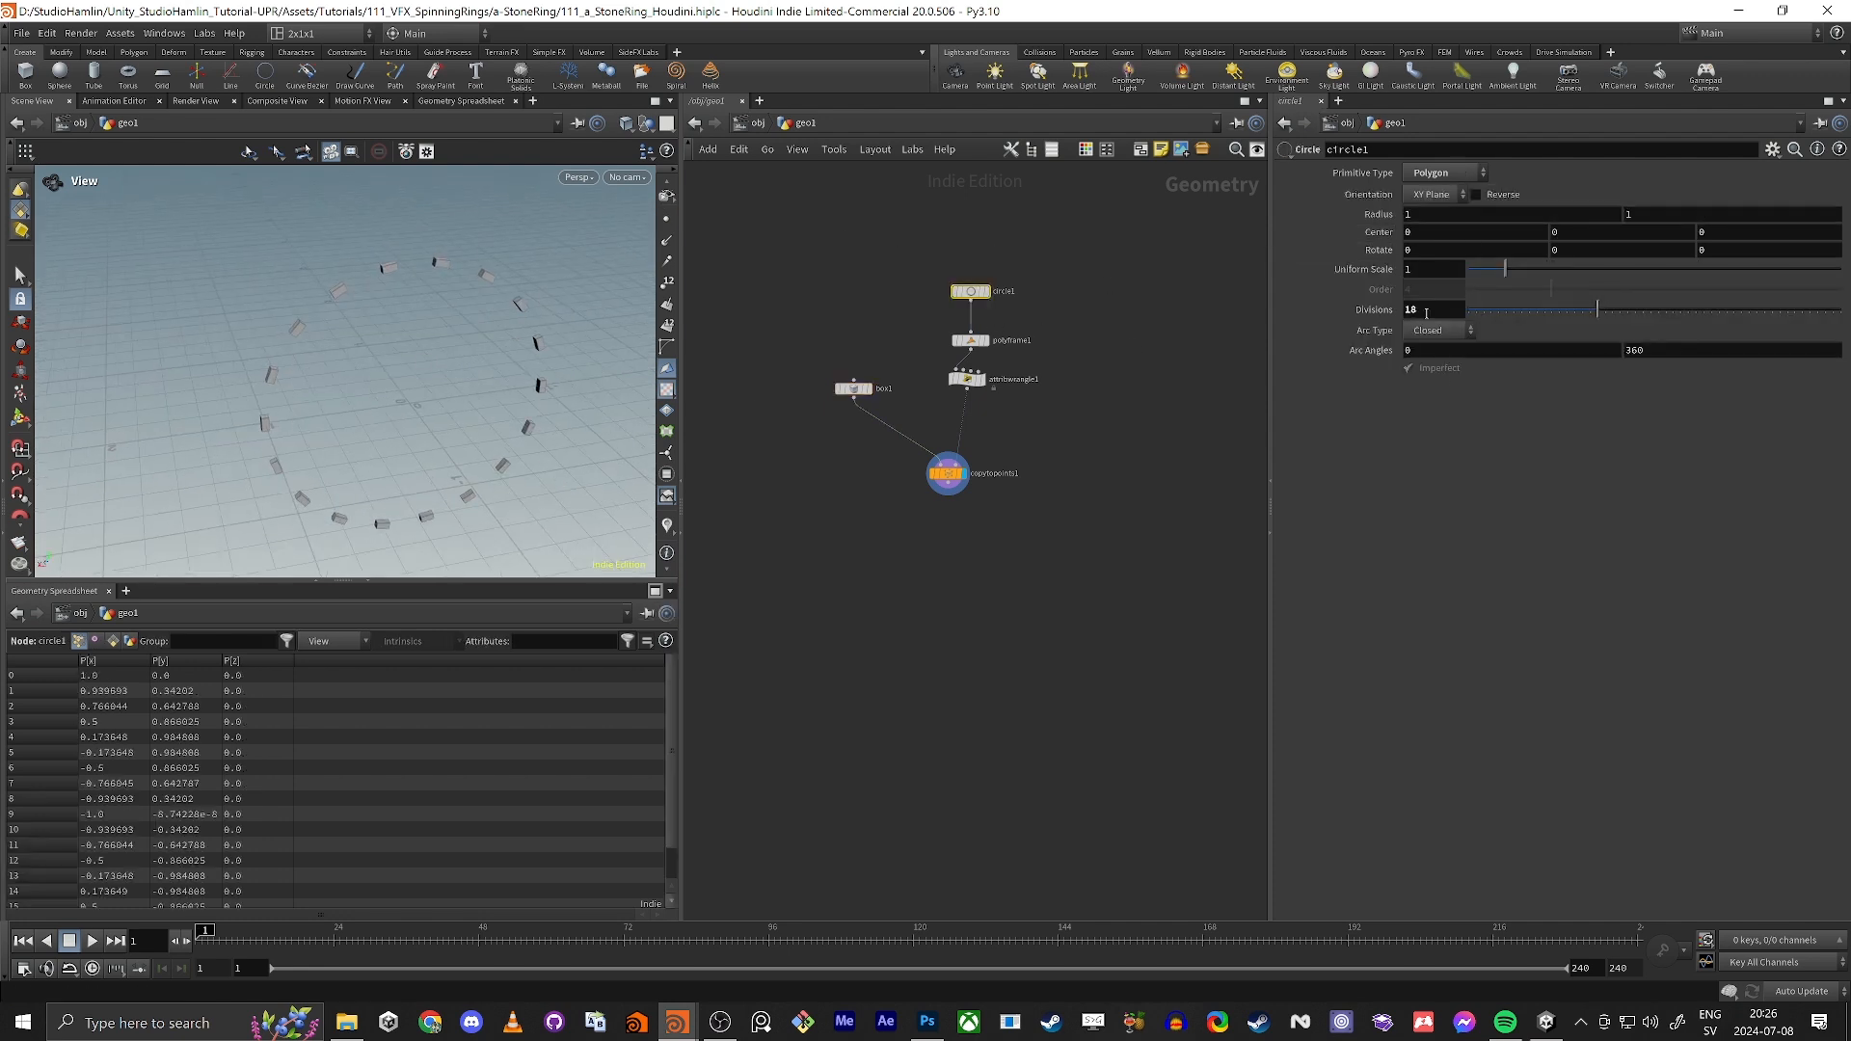
middle_drag(1422, 309, 1527, 282)
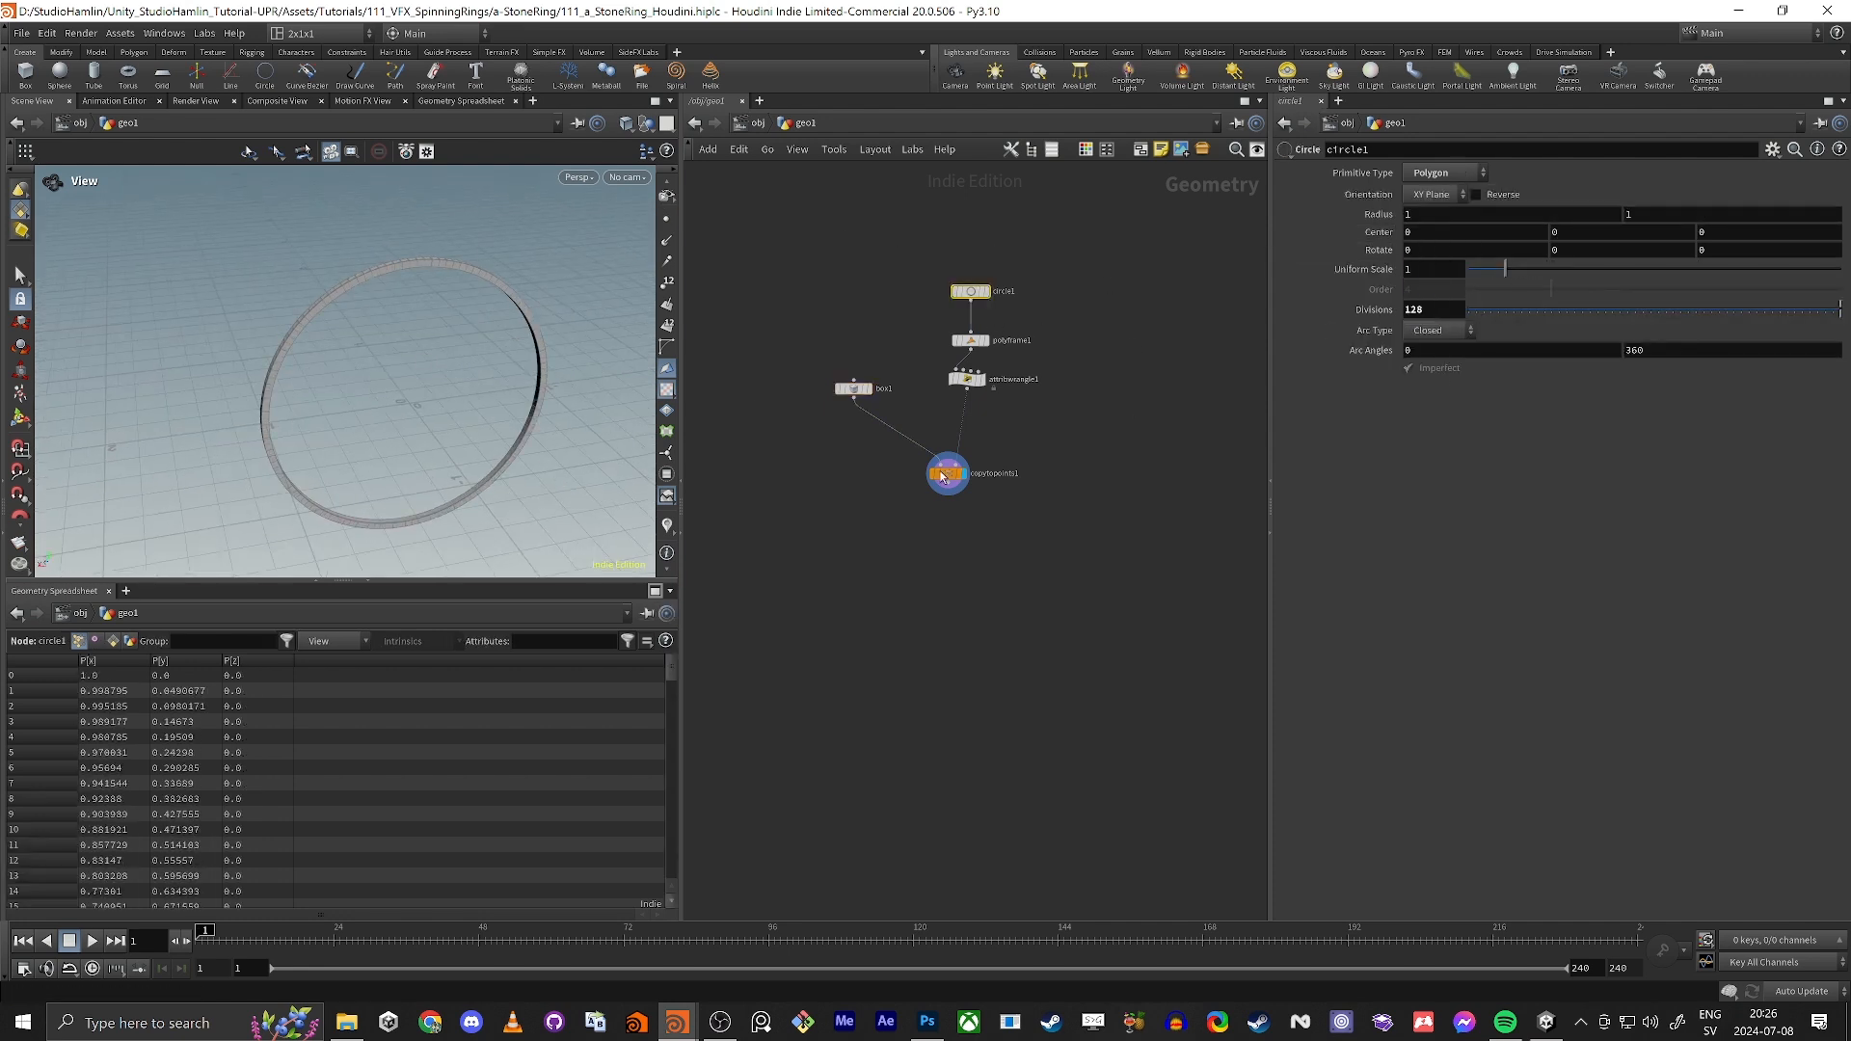
Step: Add a Point Jitter node after copytopoints1 and display its result
key(Tab)
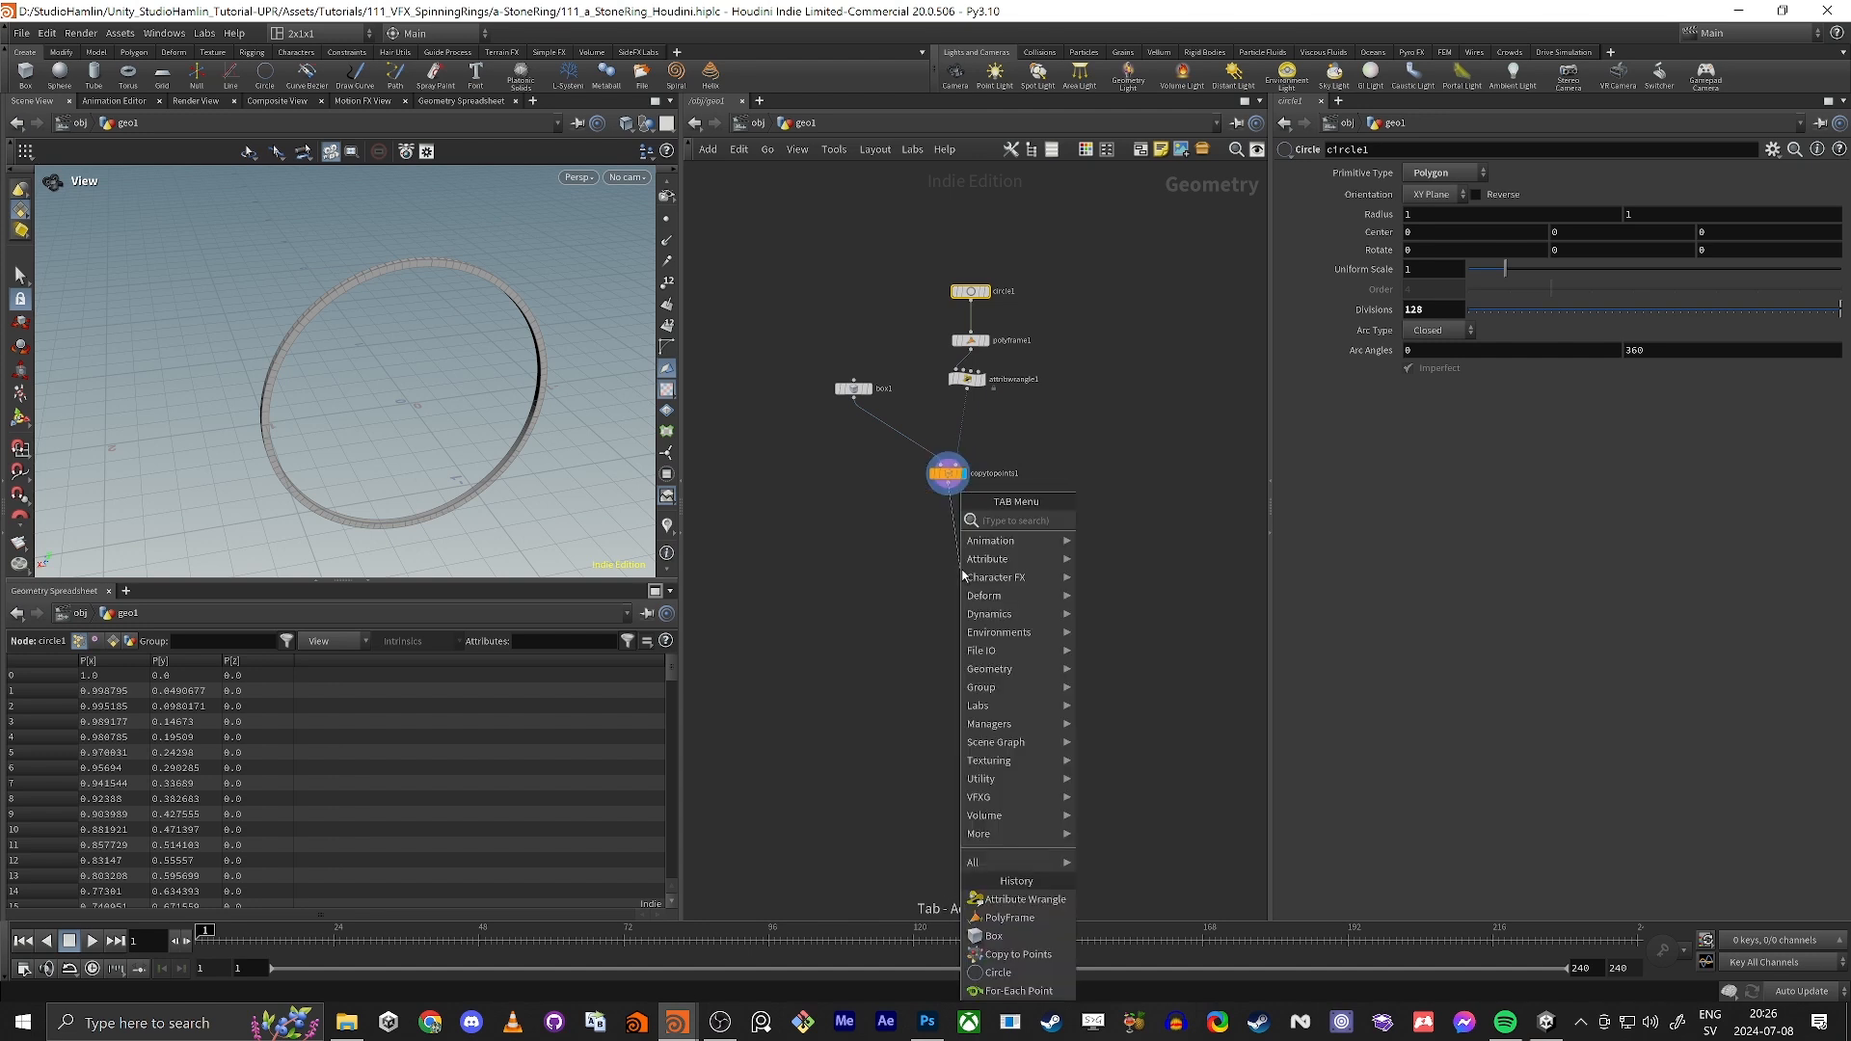
text(jitter)
key(Return)
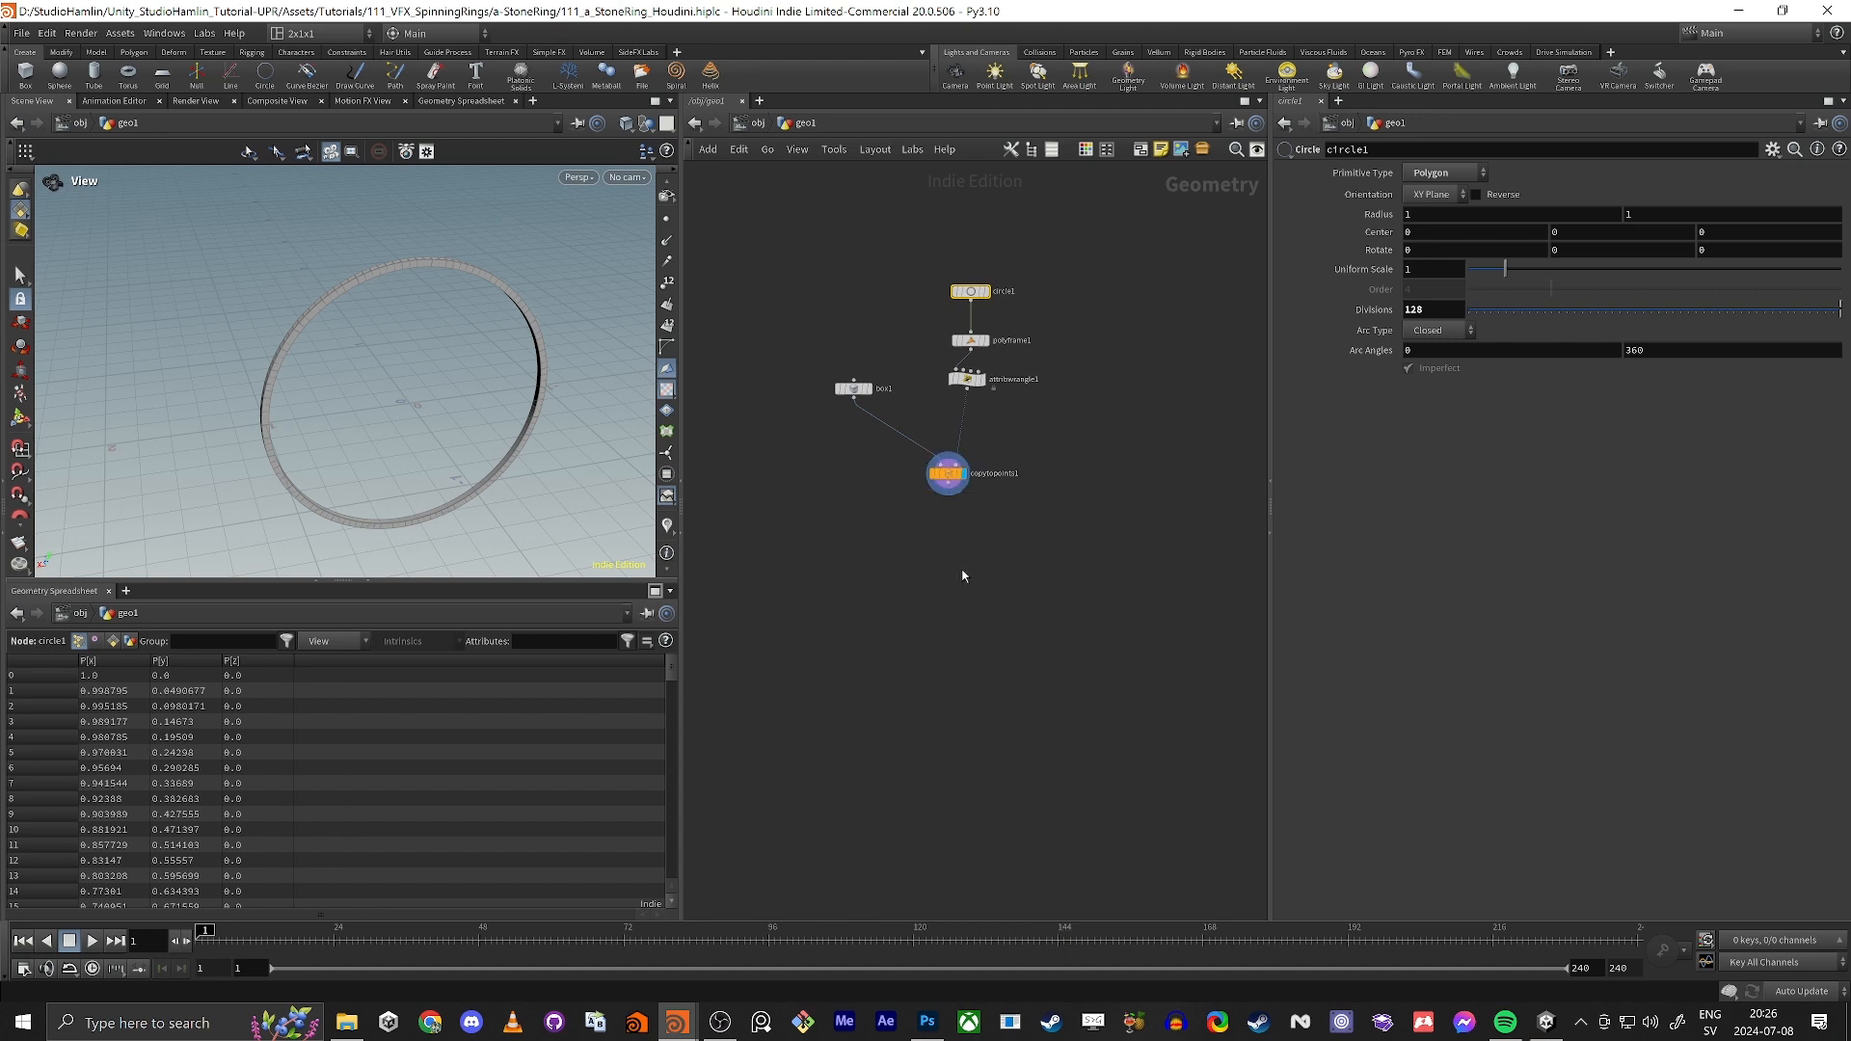
click(964, 569)
scroll(963, 568, up, 4)
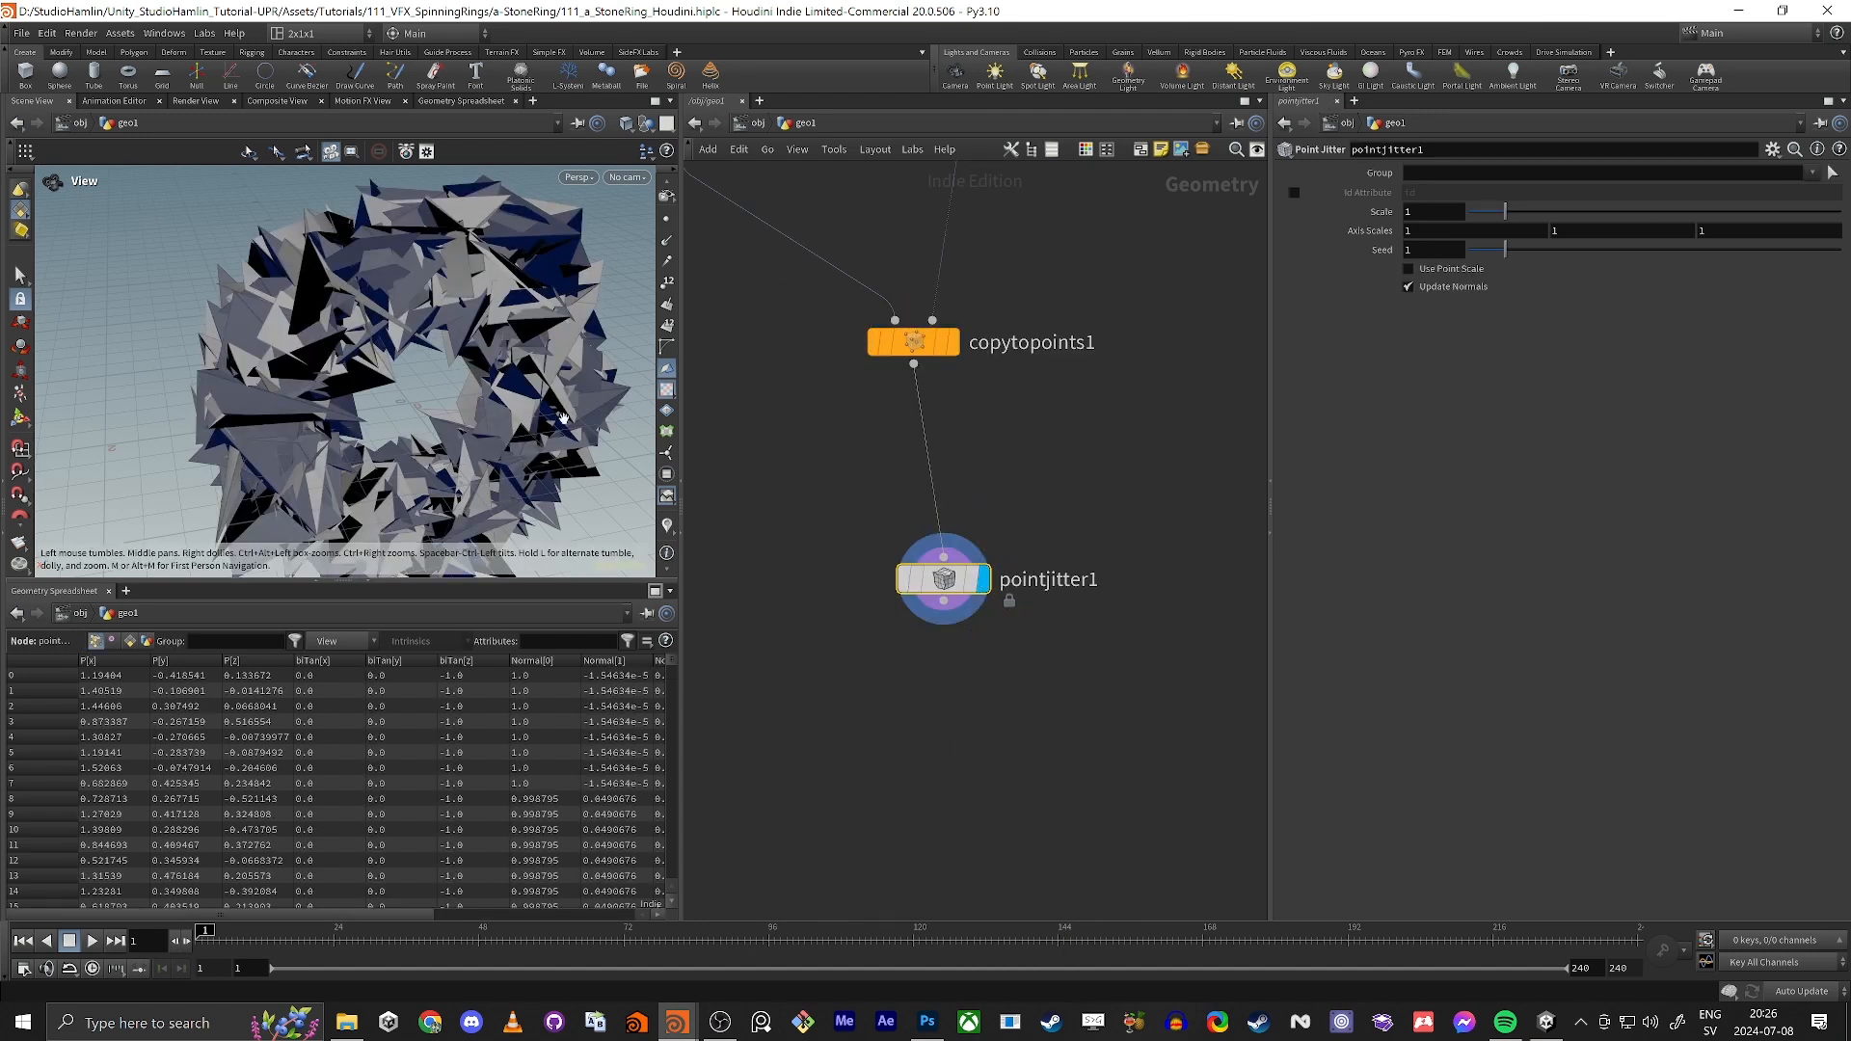
Step: Move pointjitter1 in between attribwrangle1 and copytopoints1, and display the copytopoints1 result
mouse_move(366, 366)
mouse_down()
mouse_move(458, 376)
mouse_move(400, 374)
mouse_up()
drag(949, 583, 952, 234)
mouse_move(285, 376)
mouse_down()
mouse_move(368, 374)
mouse_move(314, 380)
mouse_up()
middle_drag(805, 400, 846, 549)
middle_drag(1034, 407, 1043, 479)
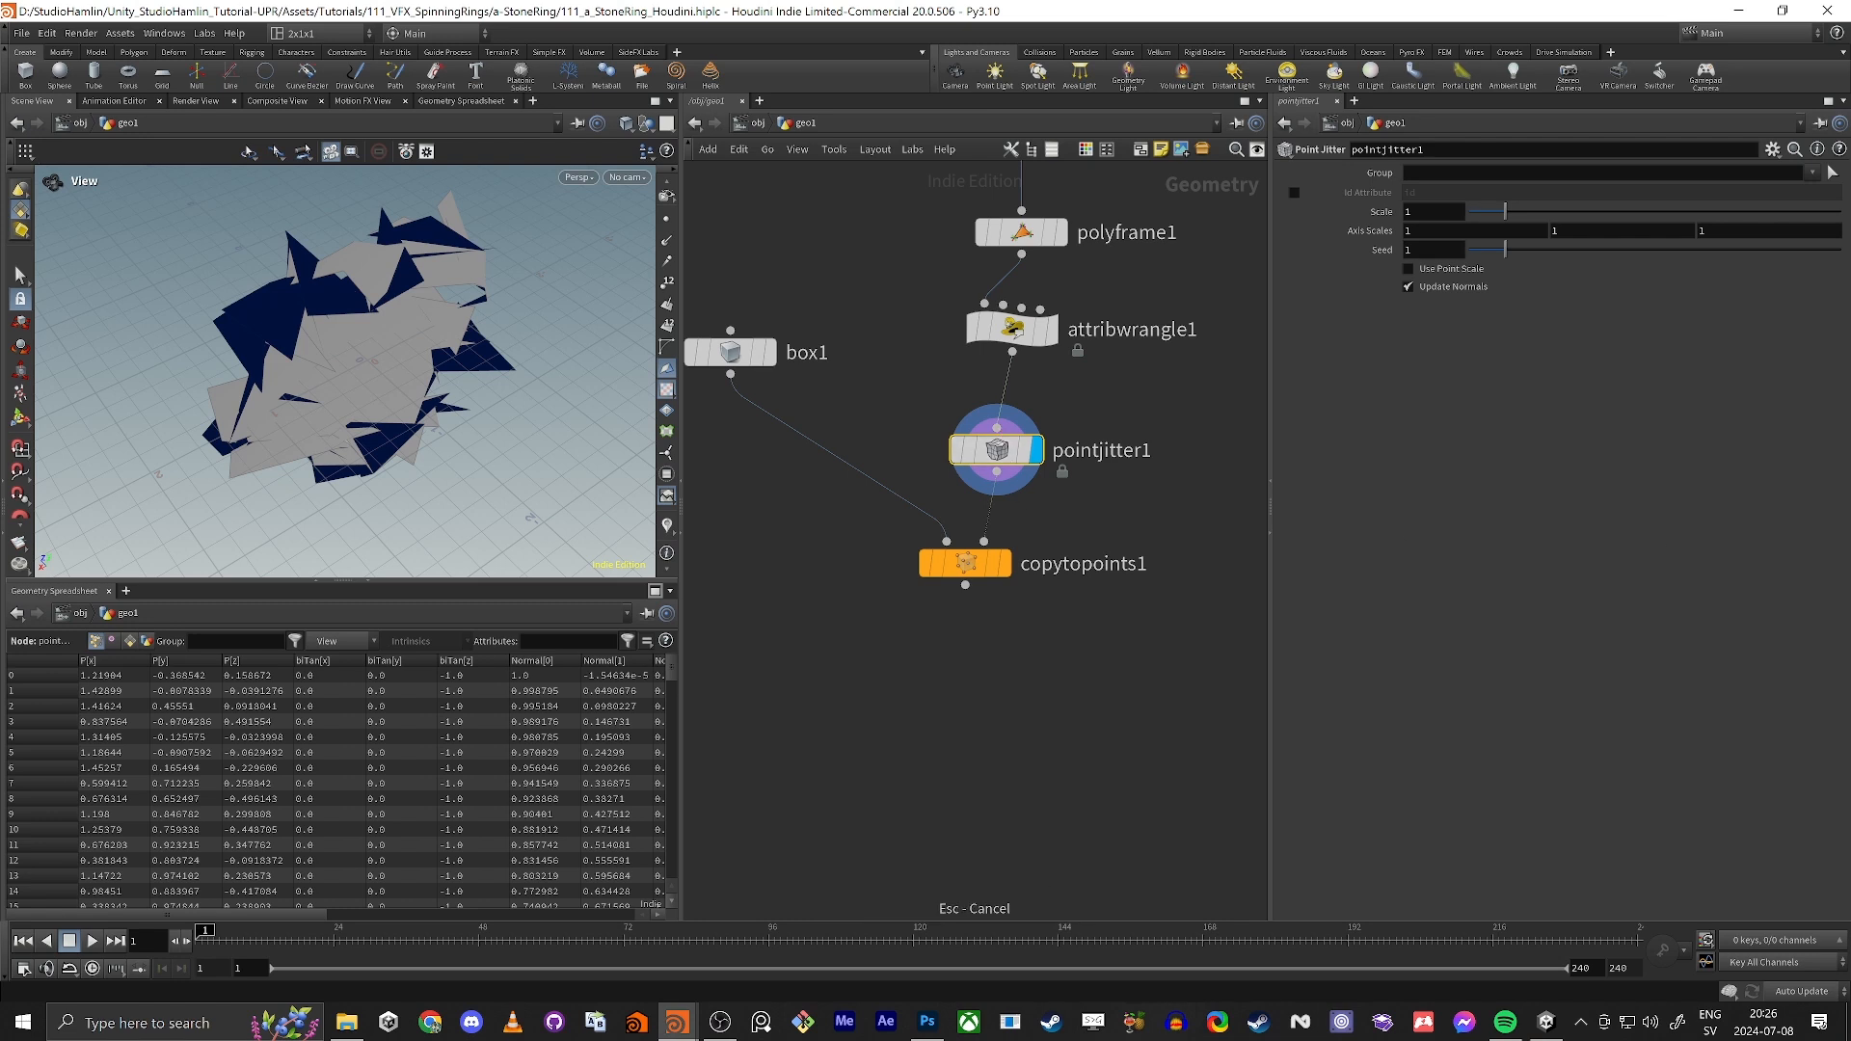
drag(996, 449, 1012, 430)
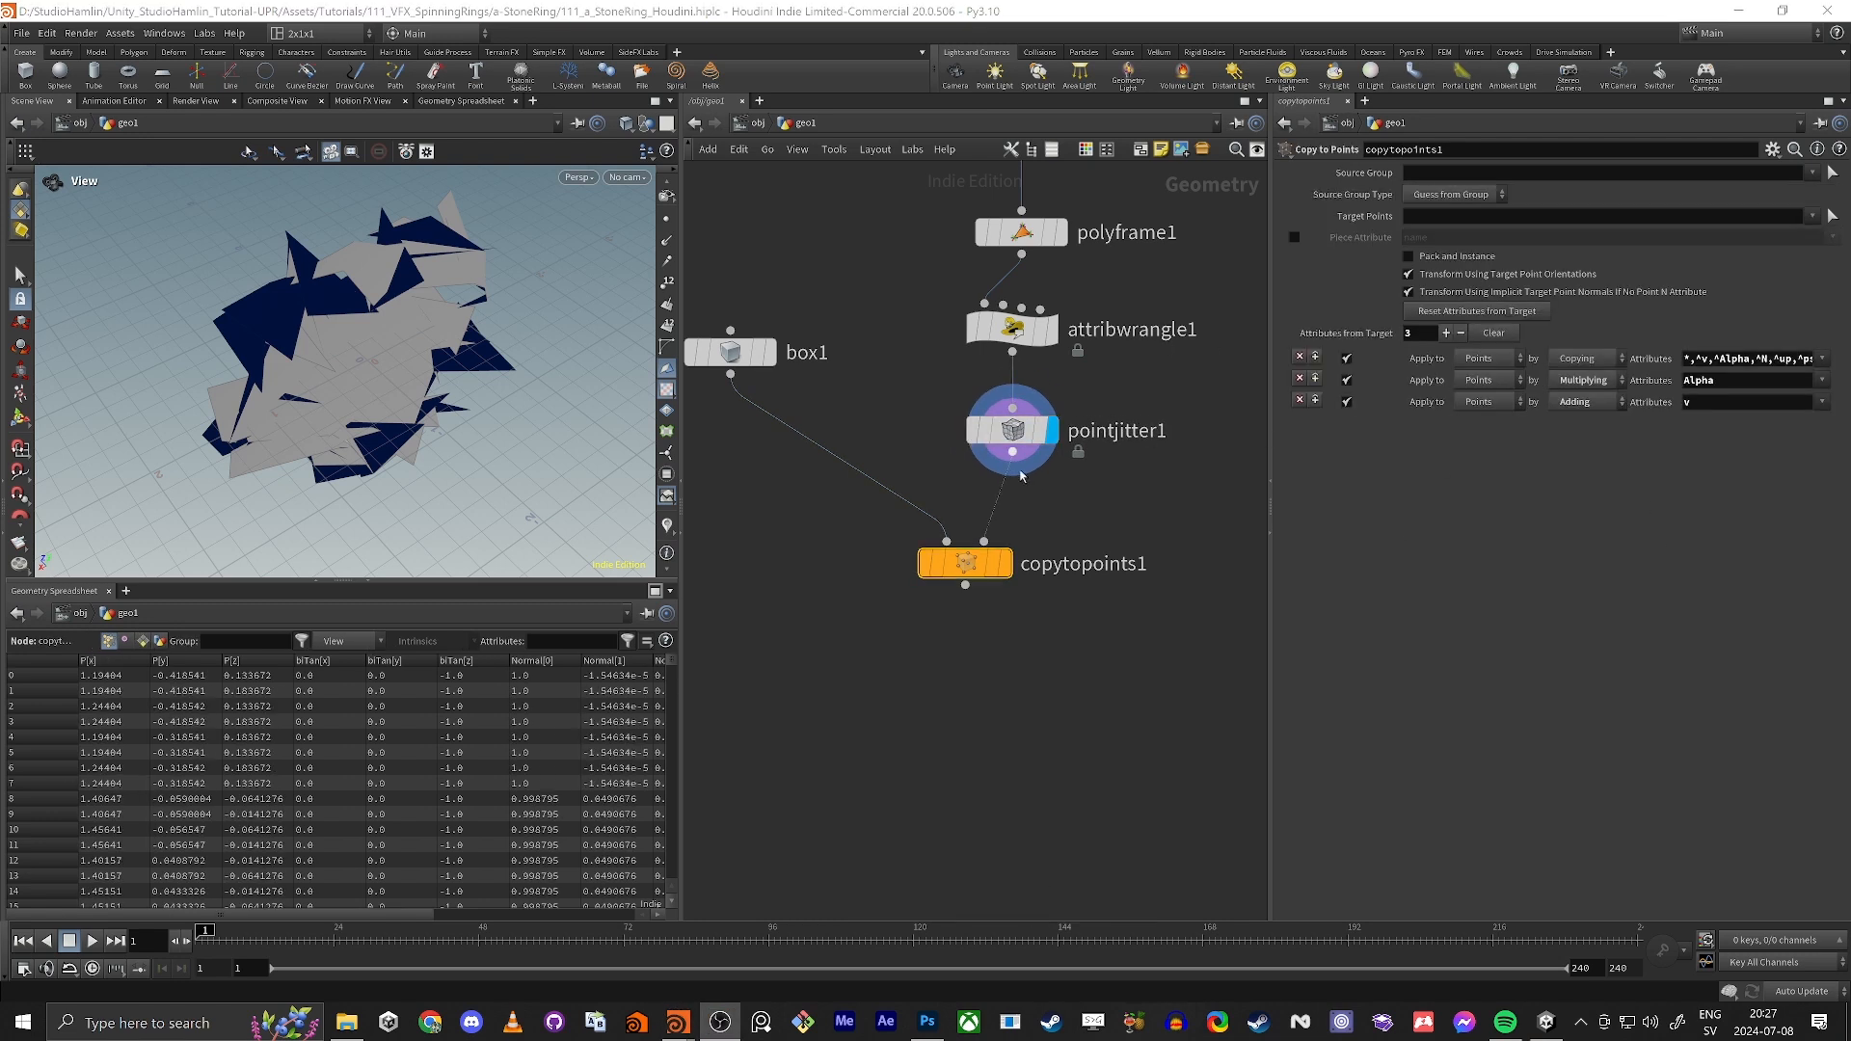
click(1010, 569)
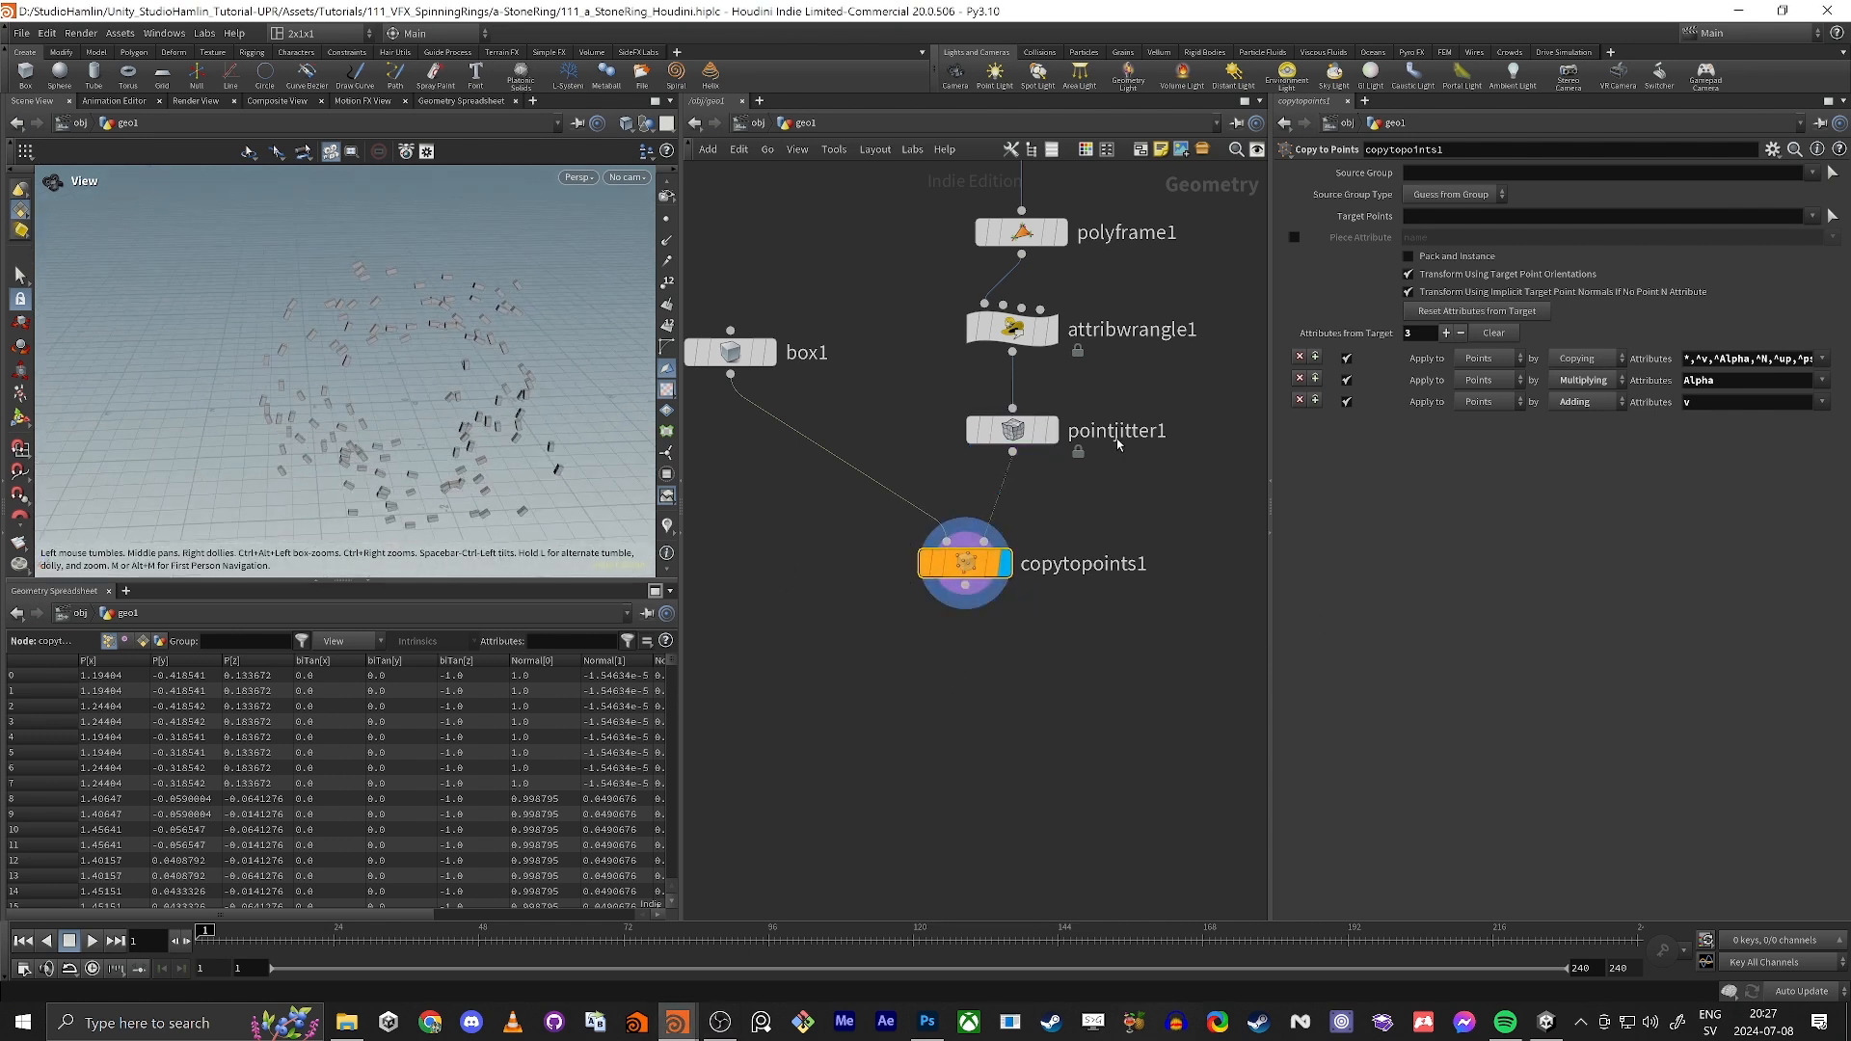
Step: Reduce pointjitter1's scale to 0.09 and look at the ring of boxes at an angle
drag(925, 387, 995, 441)
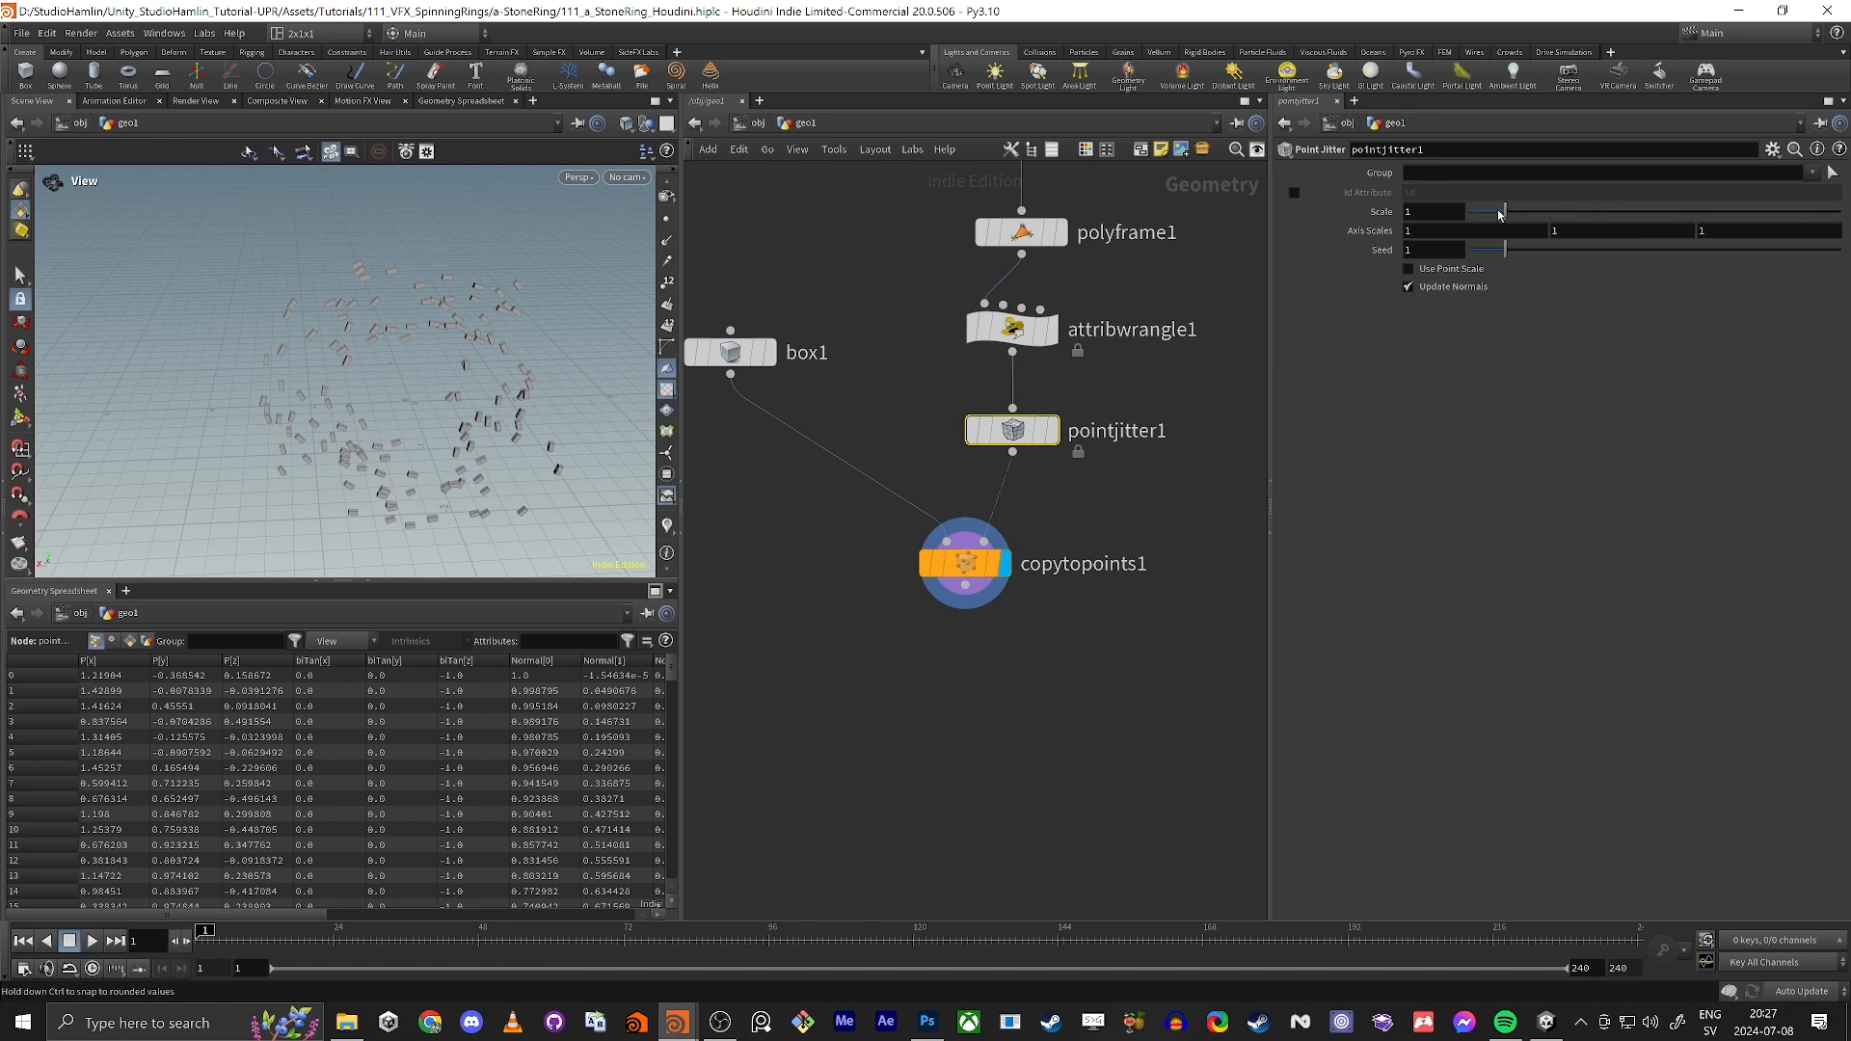
mouse_move(1503, 211)
mouse_down()
mouse_move(1459, 218)
mouse_move(1476, 219)
mouse_up()
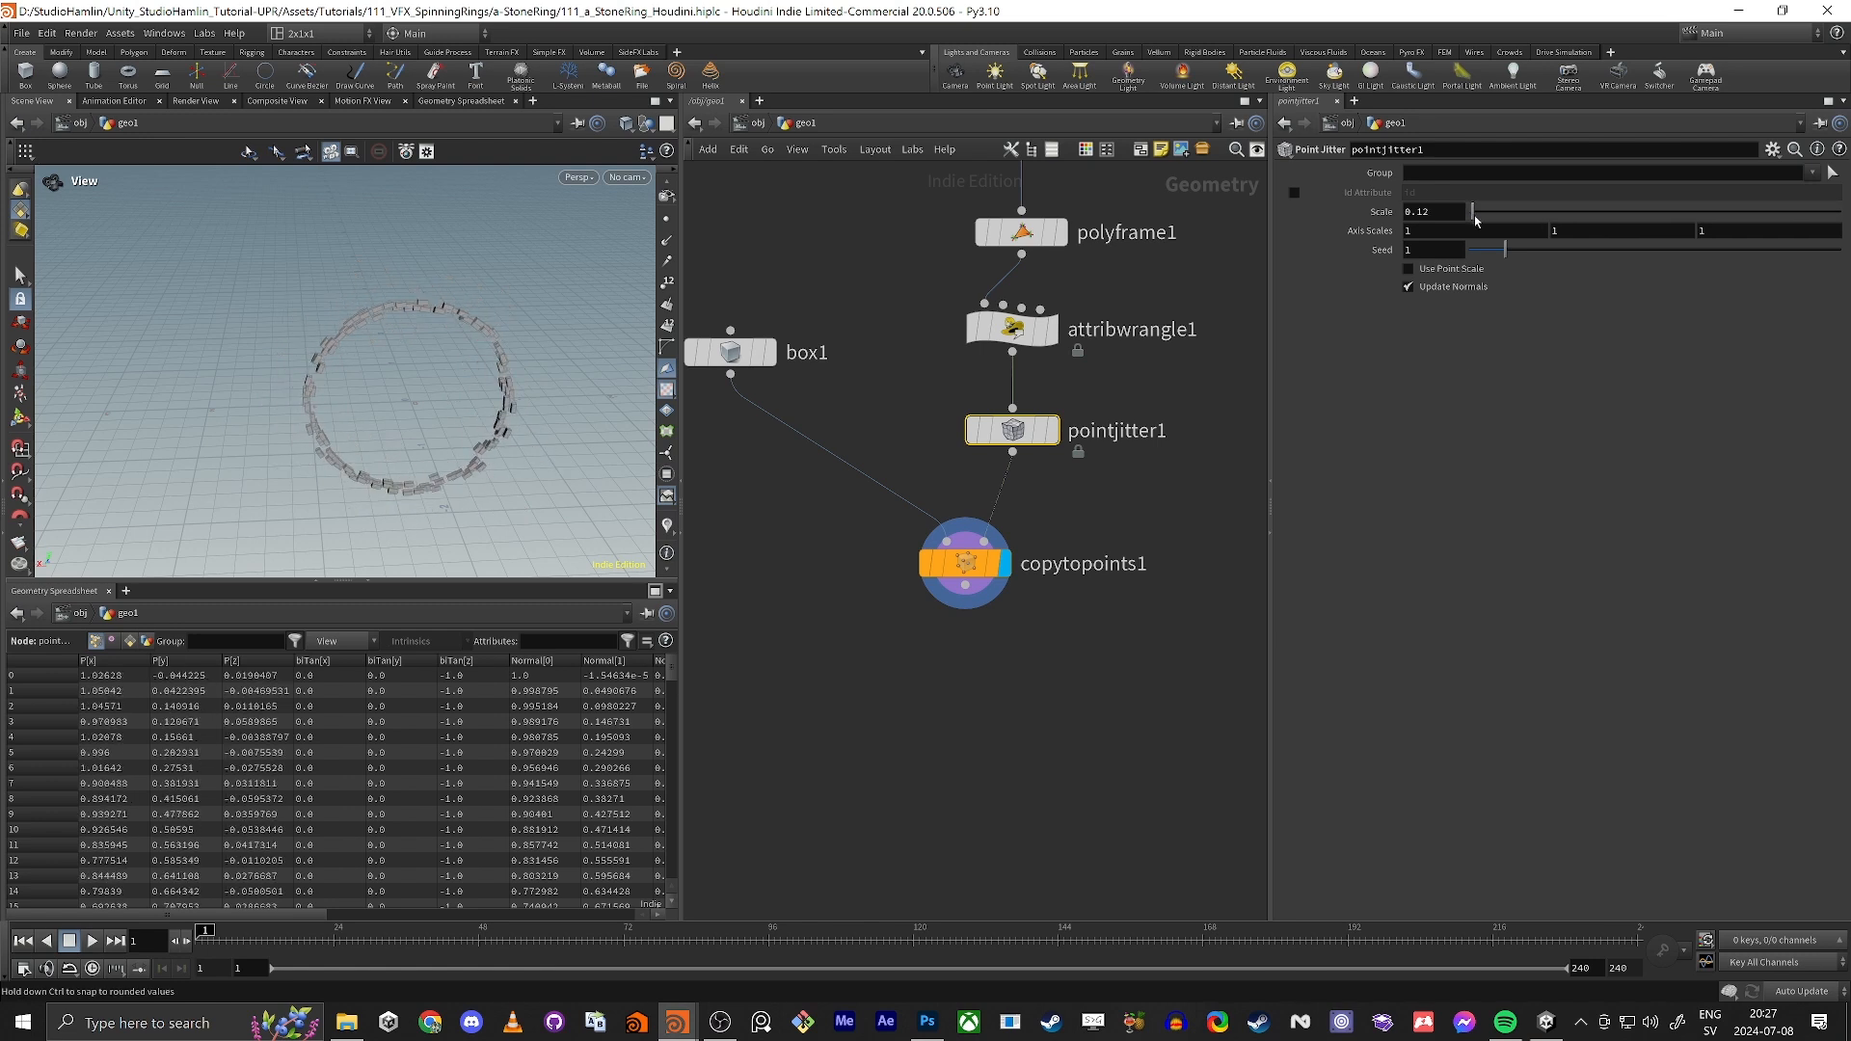
mouse_move(383, 379)
mouse_down()
mouse_move(326, 383)
mouse_move(396, 363)
mouse_move(299, 417)
mouse_move(336, 385)
mouse_move(372, 393)
mouse_up()
drag(869, 615, 1040, 540)
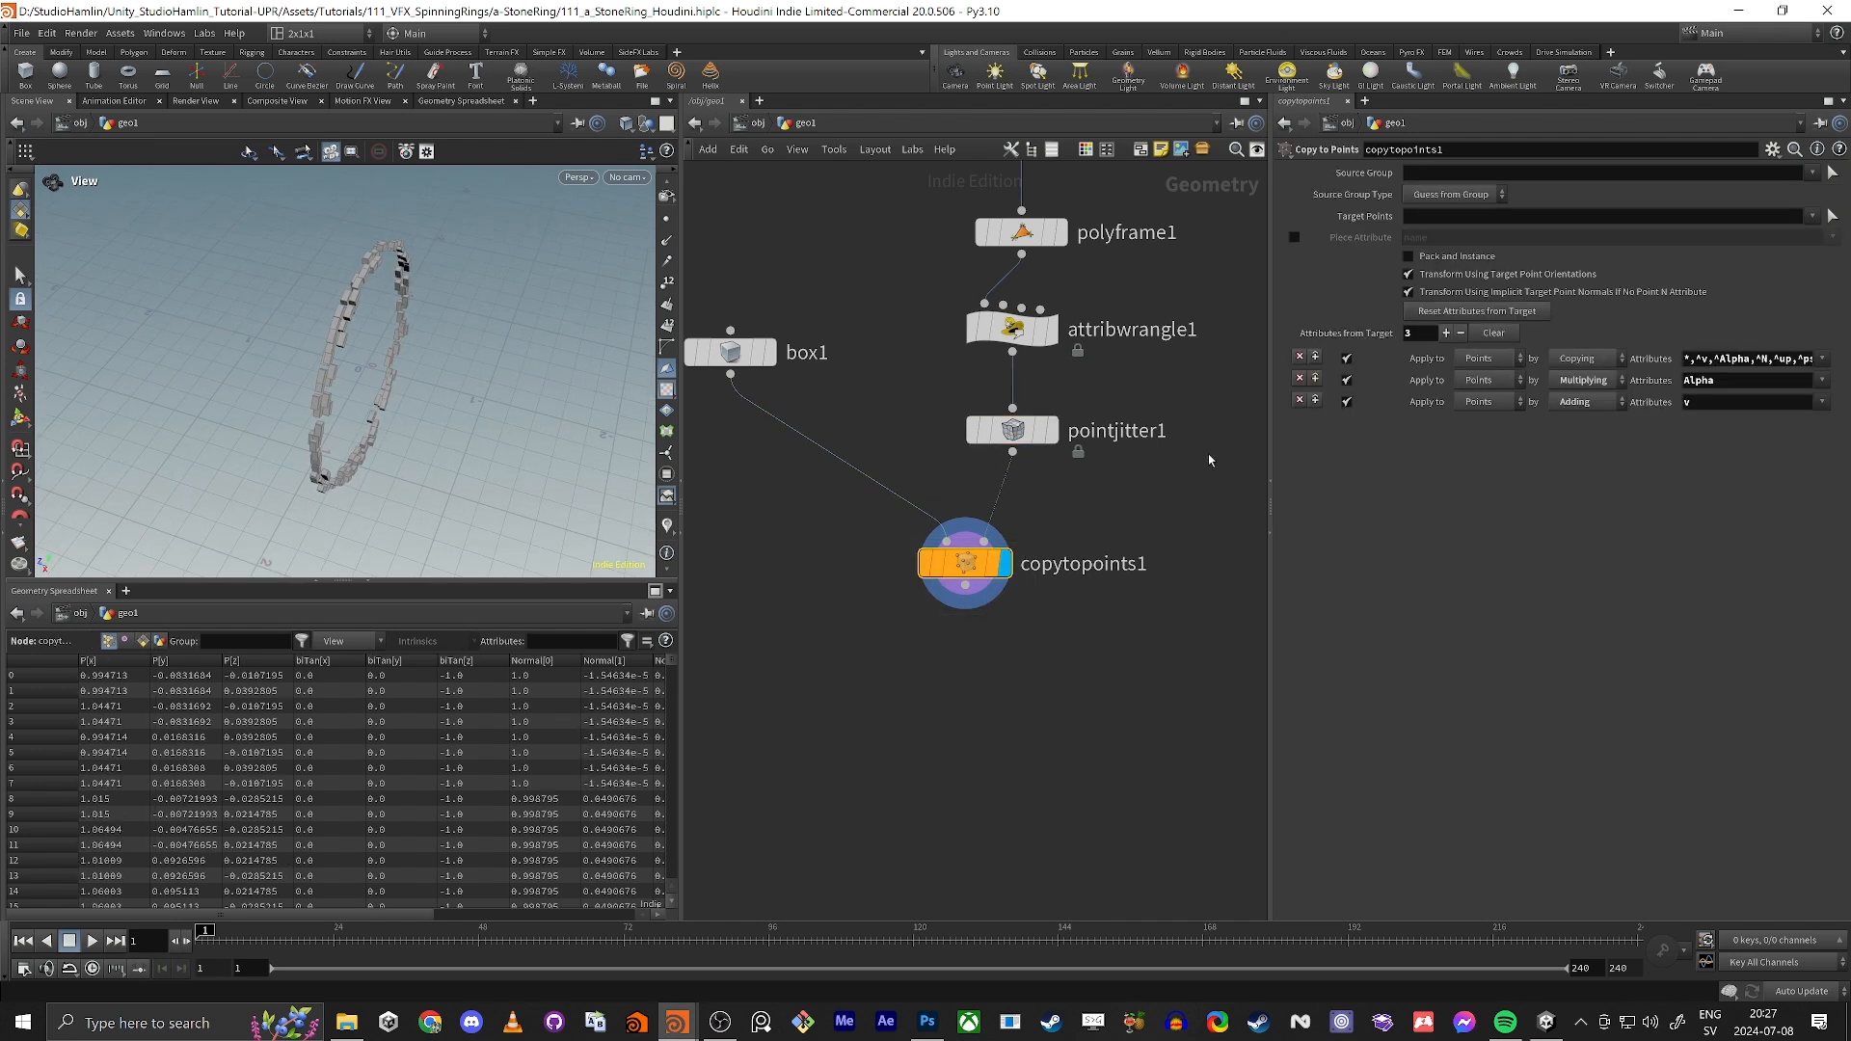
Step: Set circle1's divisions to 1000 and look at the ring of boxes up close
middle_drag(827, 260, 860, 410)
scroll(860, 410, down, 1)
drag(911, 324, 1072, 267)
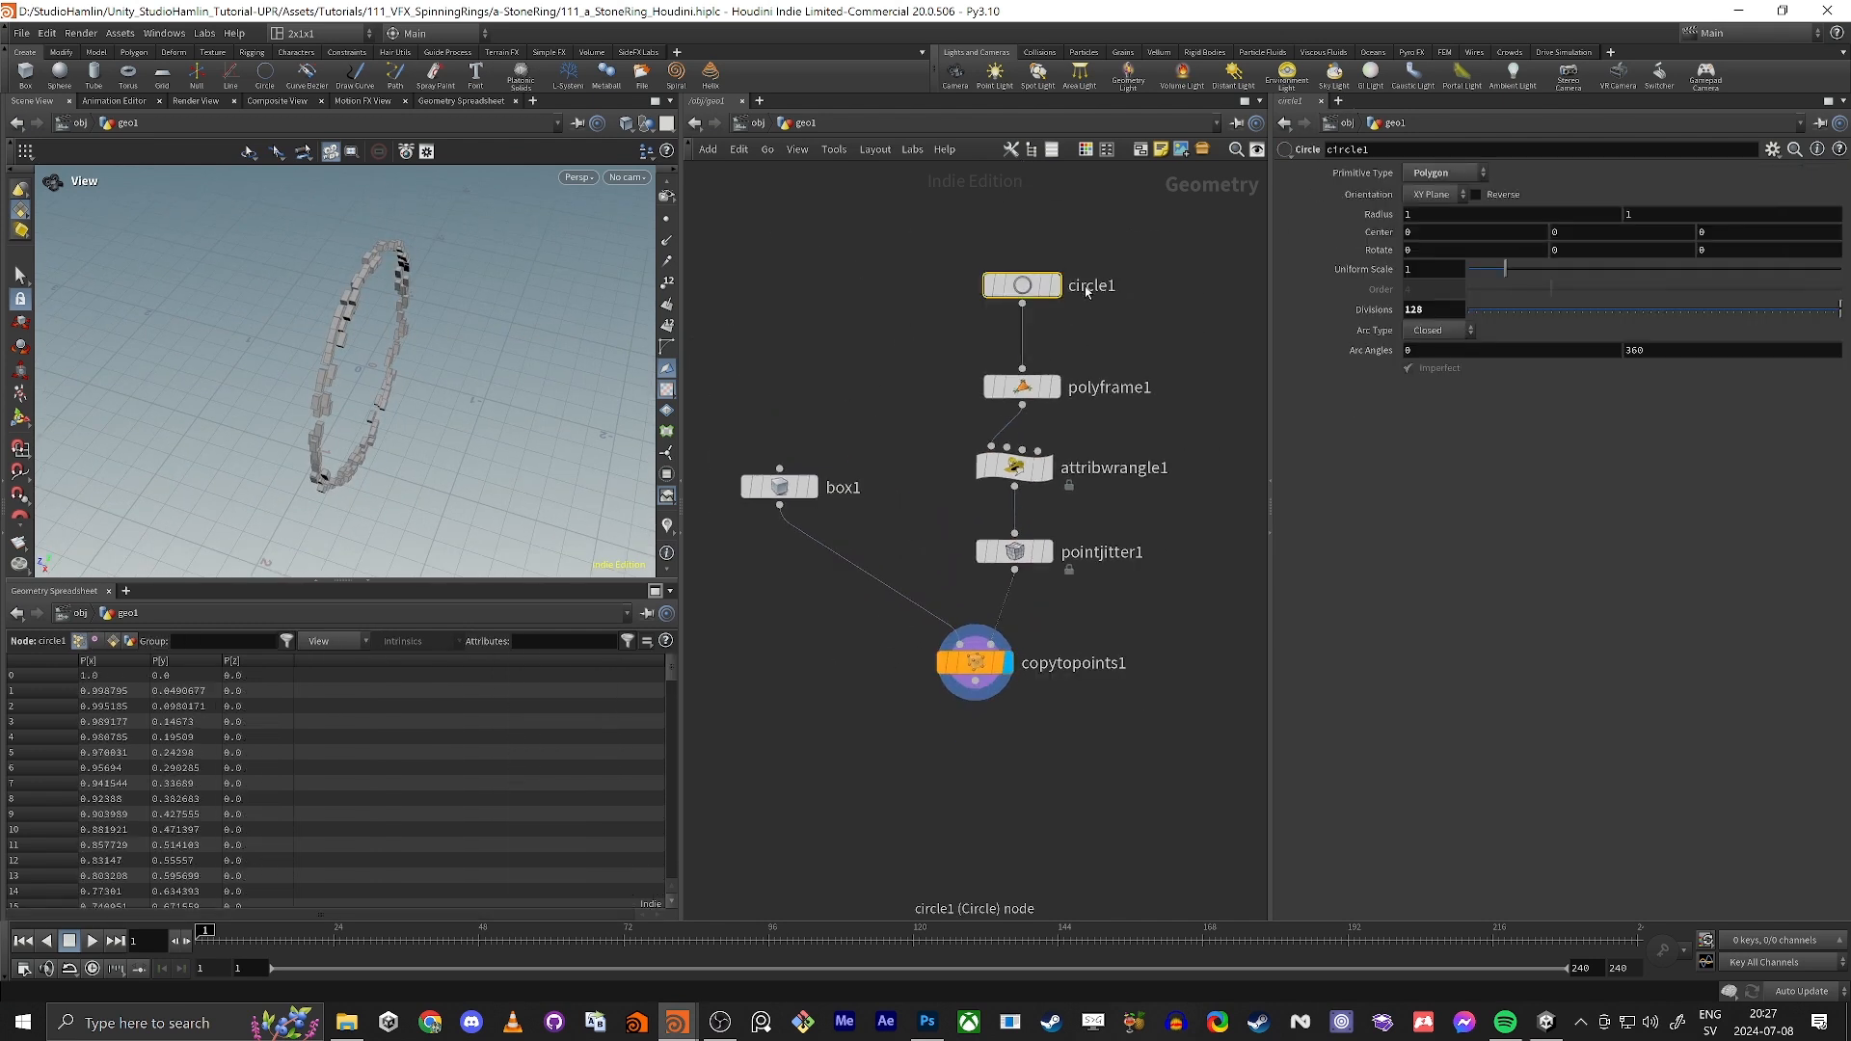
double_click(1458, 310)
text(1000)
key(Return)
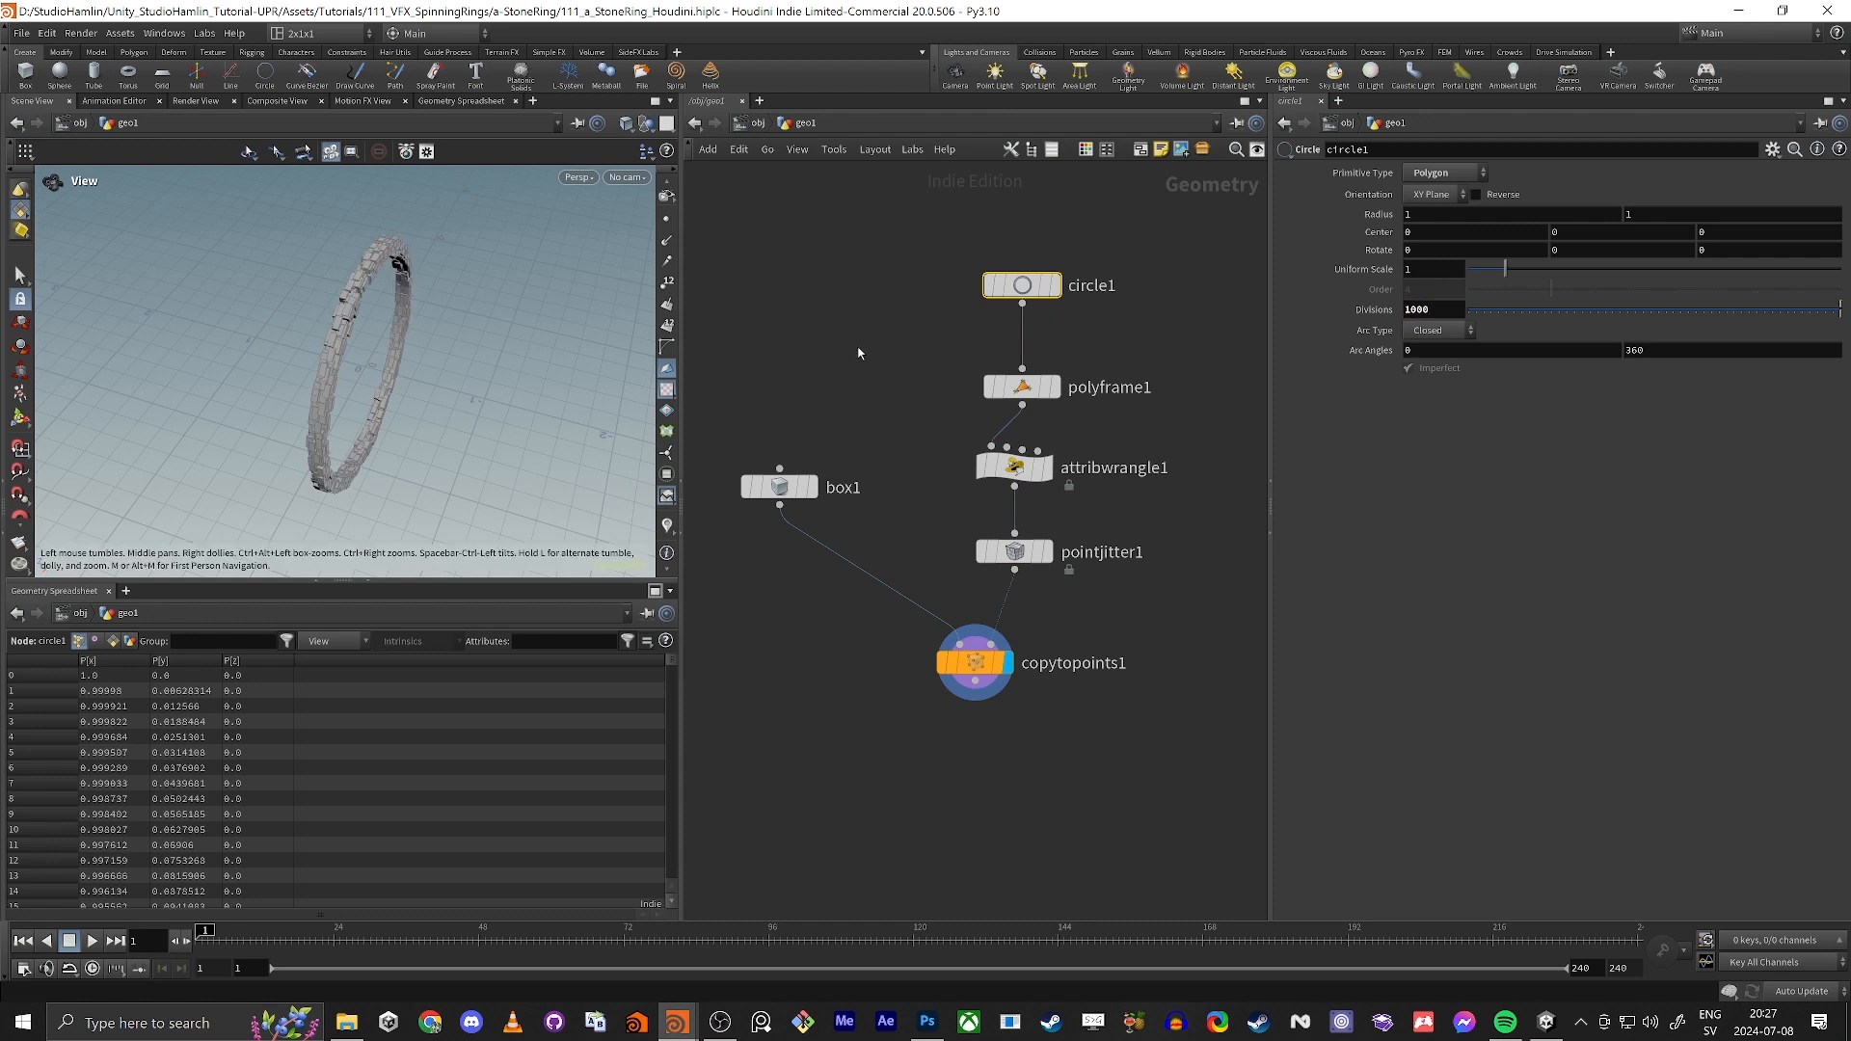
drag(526, 353, 351, 407)
scroll(396, 292, up, 4)
scroll(487, 357, up, 4)
drag(480, 373, 526, 308)
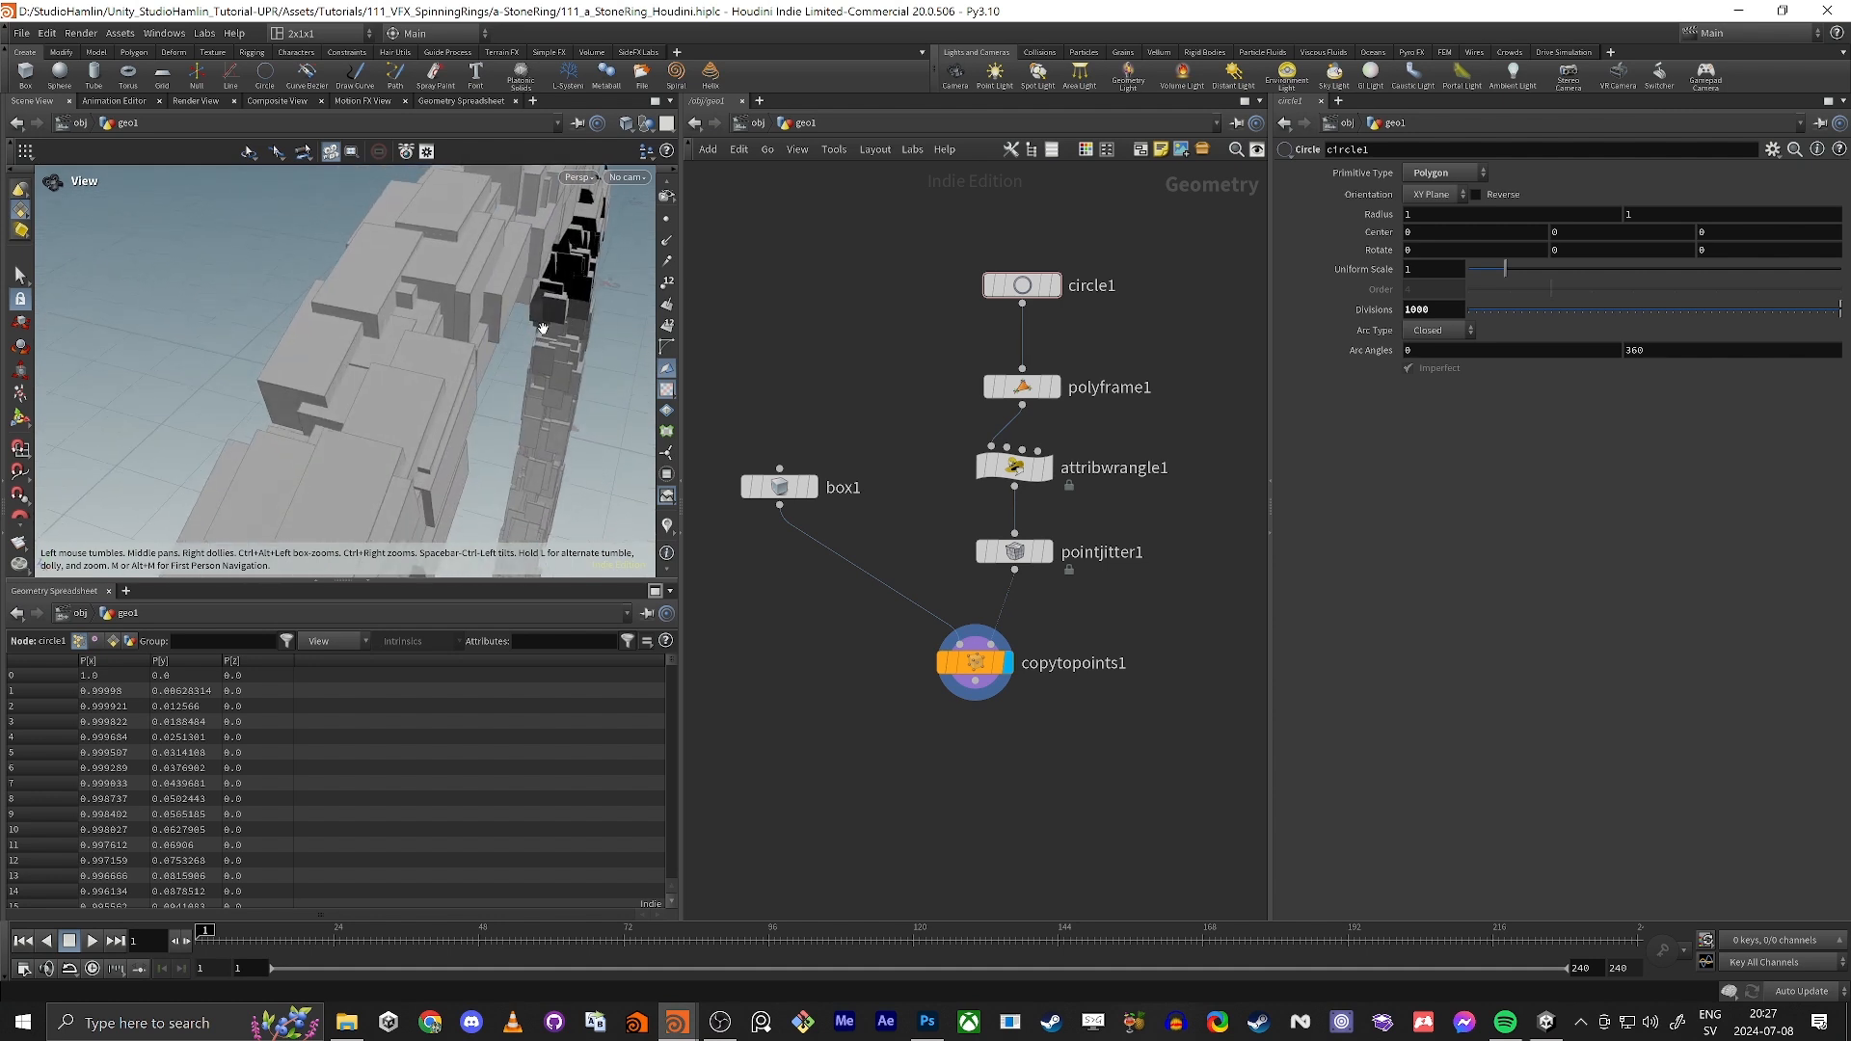
Step: Set pointjitter1's Z axis scale to 1.87, leaving the X and Y axis scales at 1
click(1003, 551)
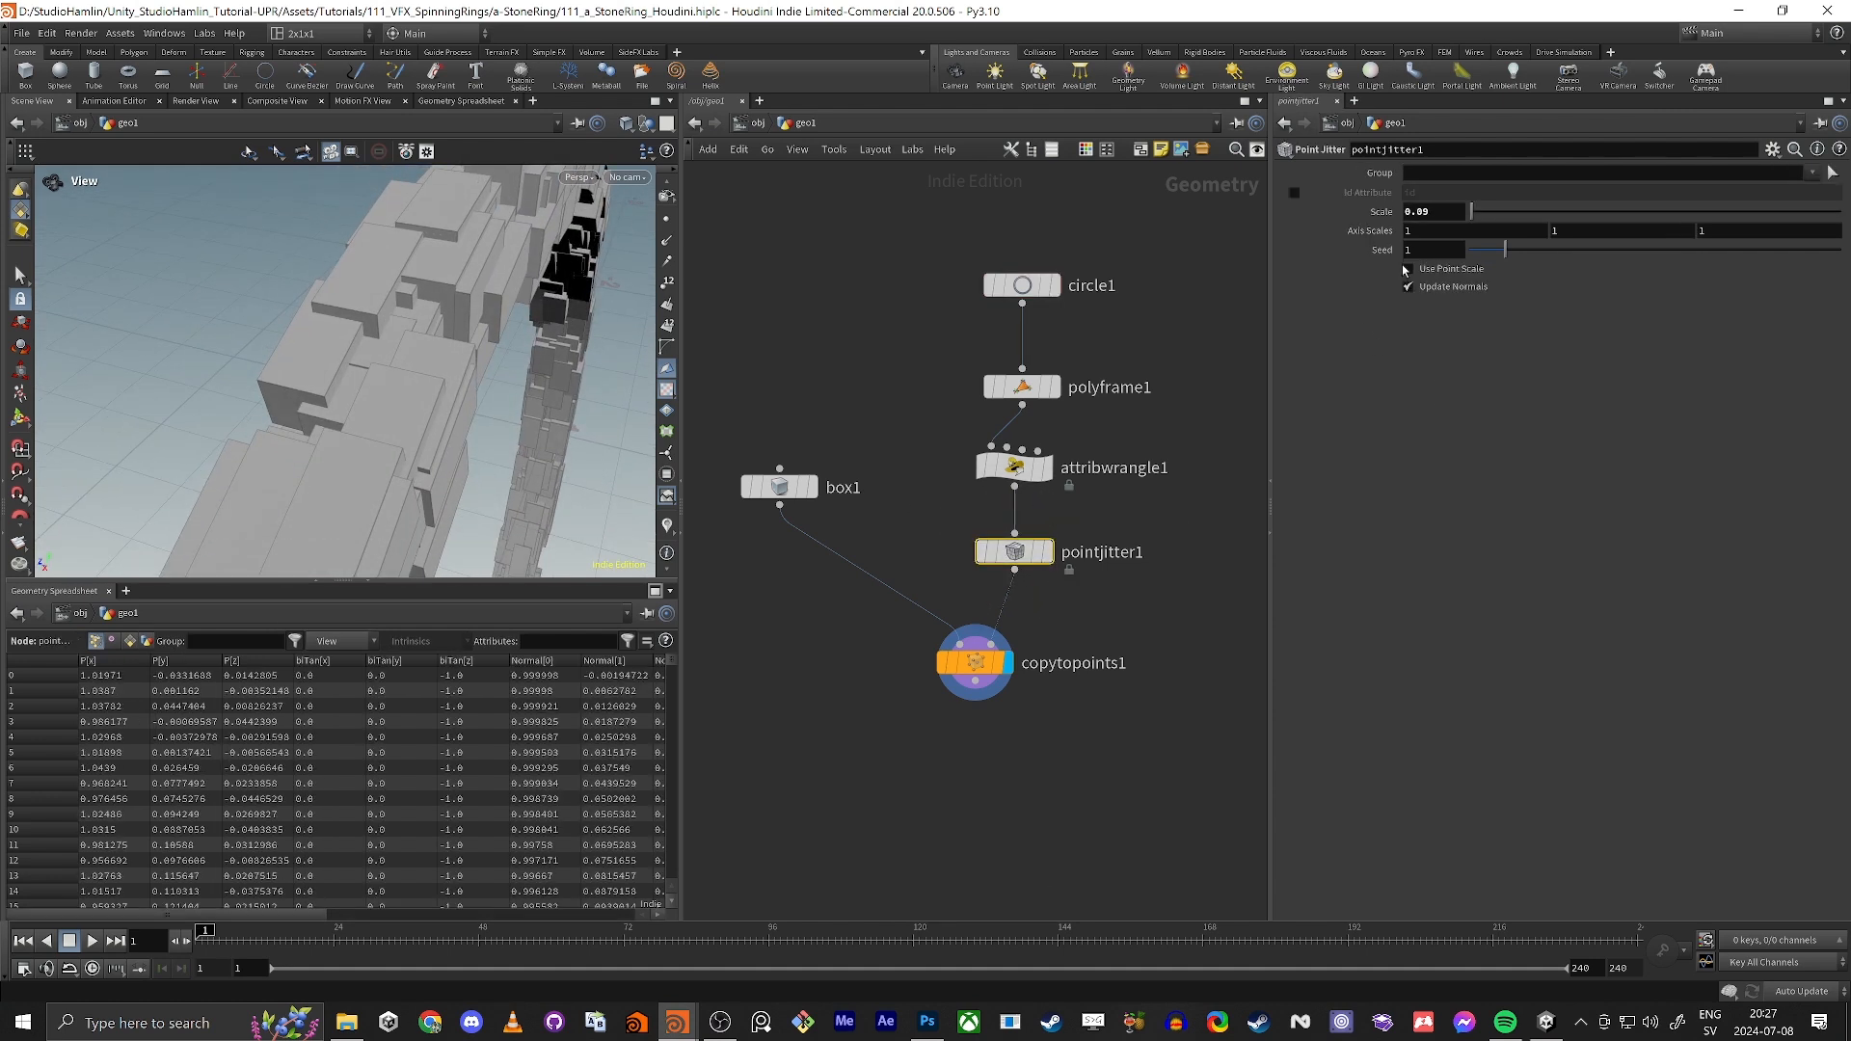
right_drag(413, 362, 254, 419)
middle_drag(313, 417, 299, 365)
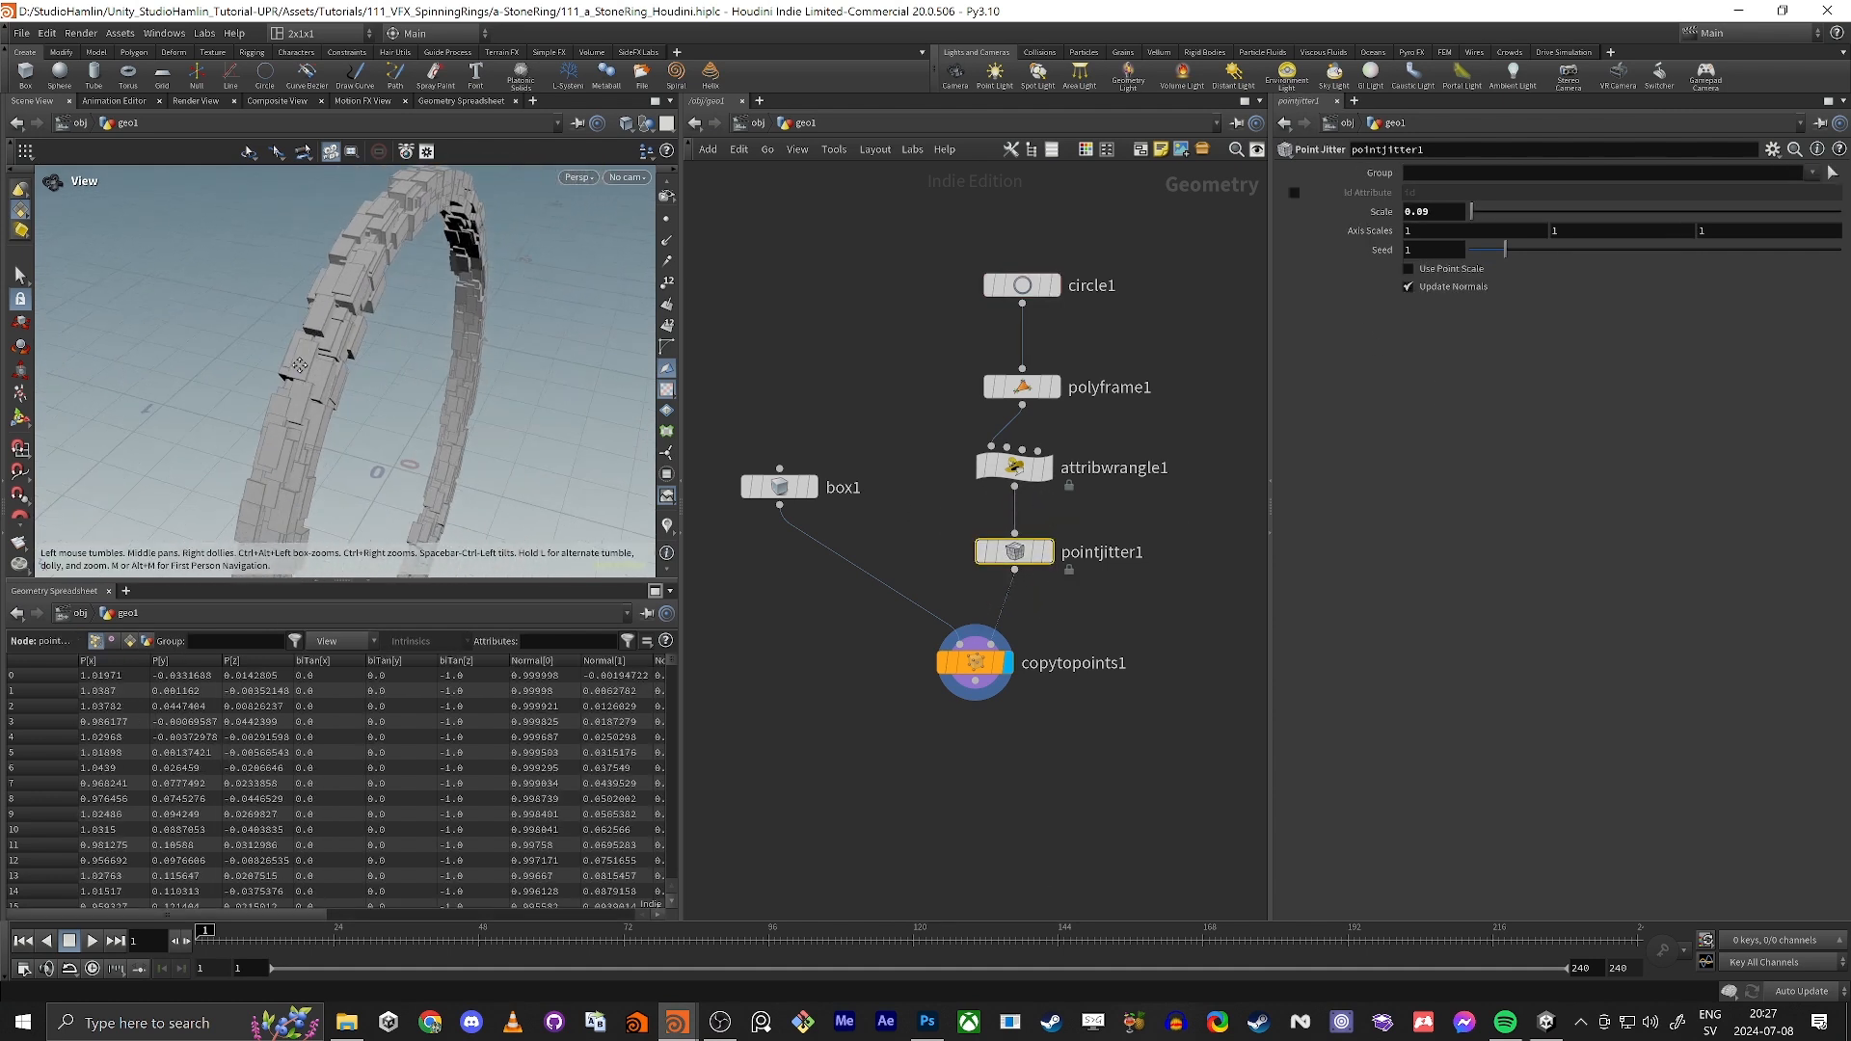
drag(300, 365, 287, 366)
middle_drag(1420, 232, 1492, 233)
key(ctrl+z)
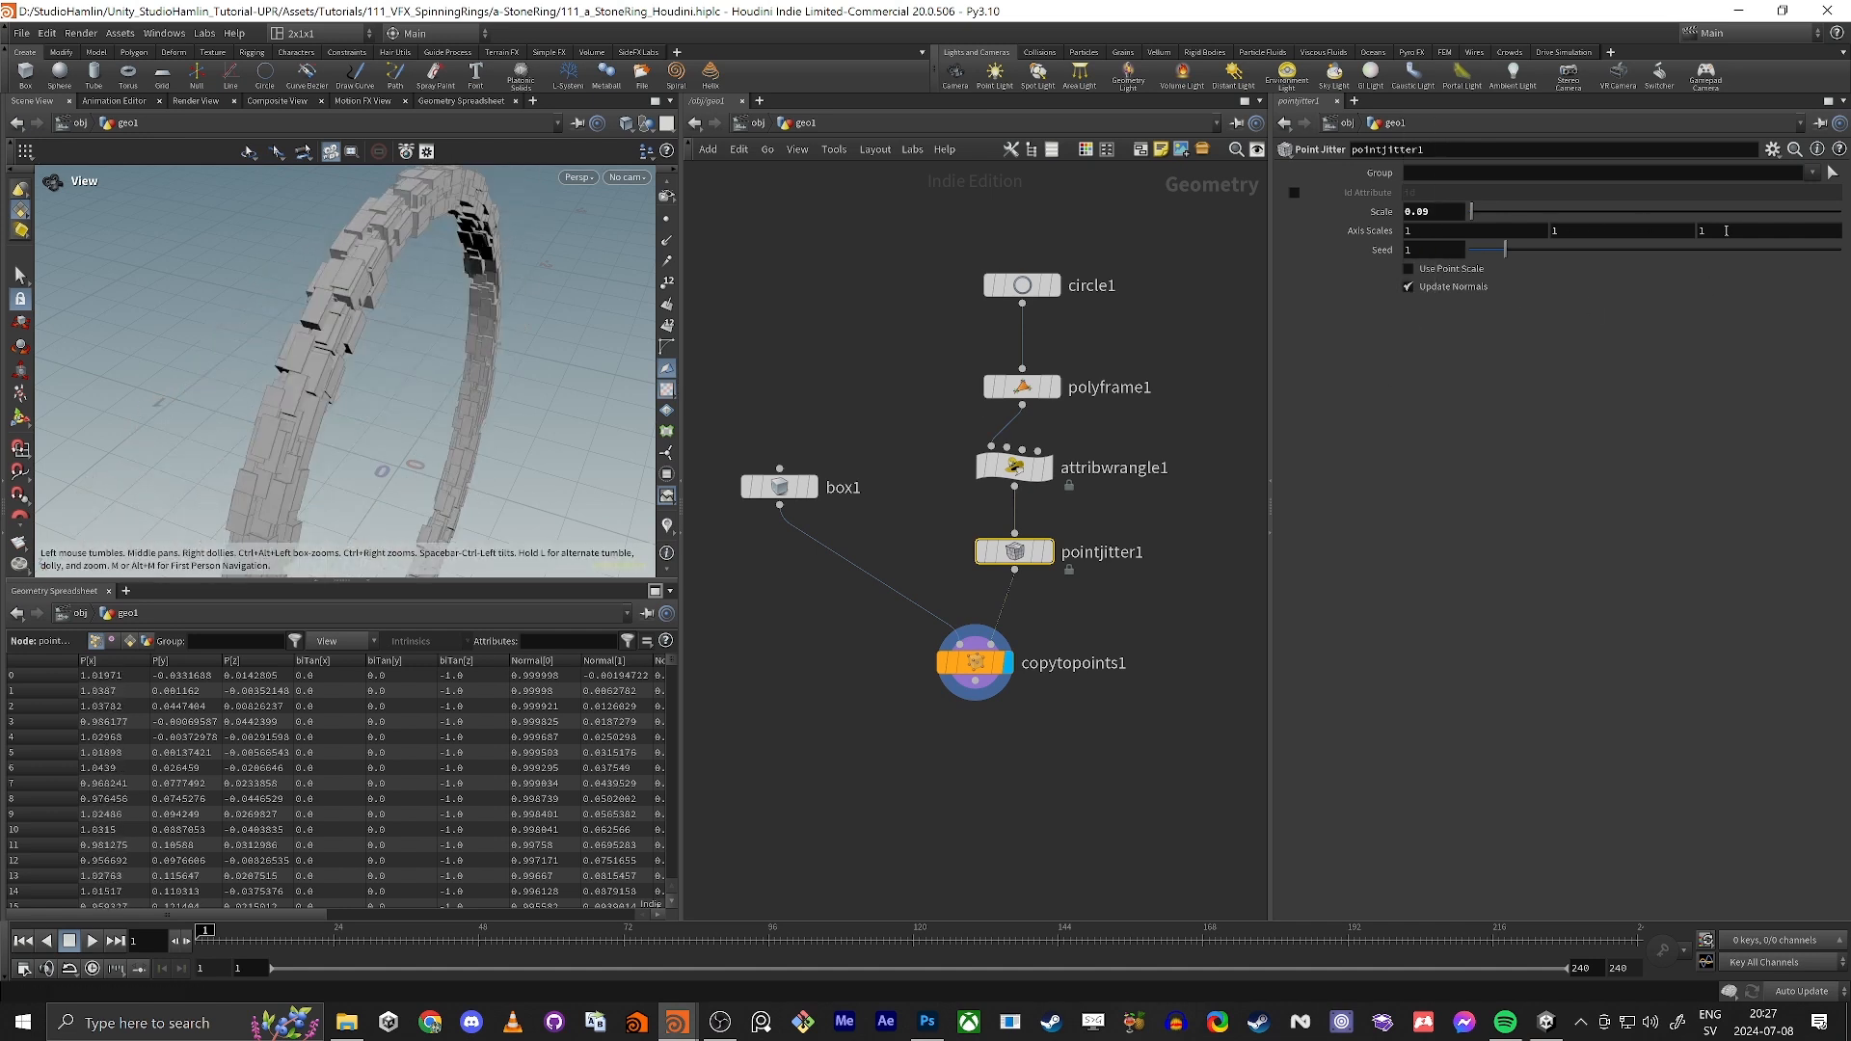
mouse_move(1725, 230)
middle_down()
mouse_move(1779, 231)
mouse_move(1726, 229)
middle_up()
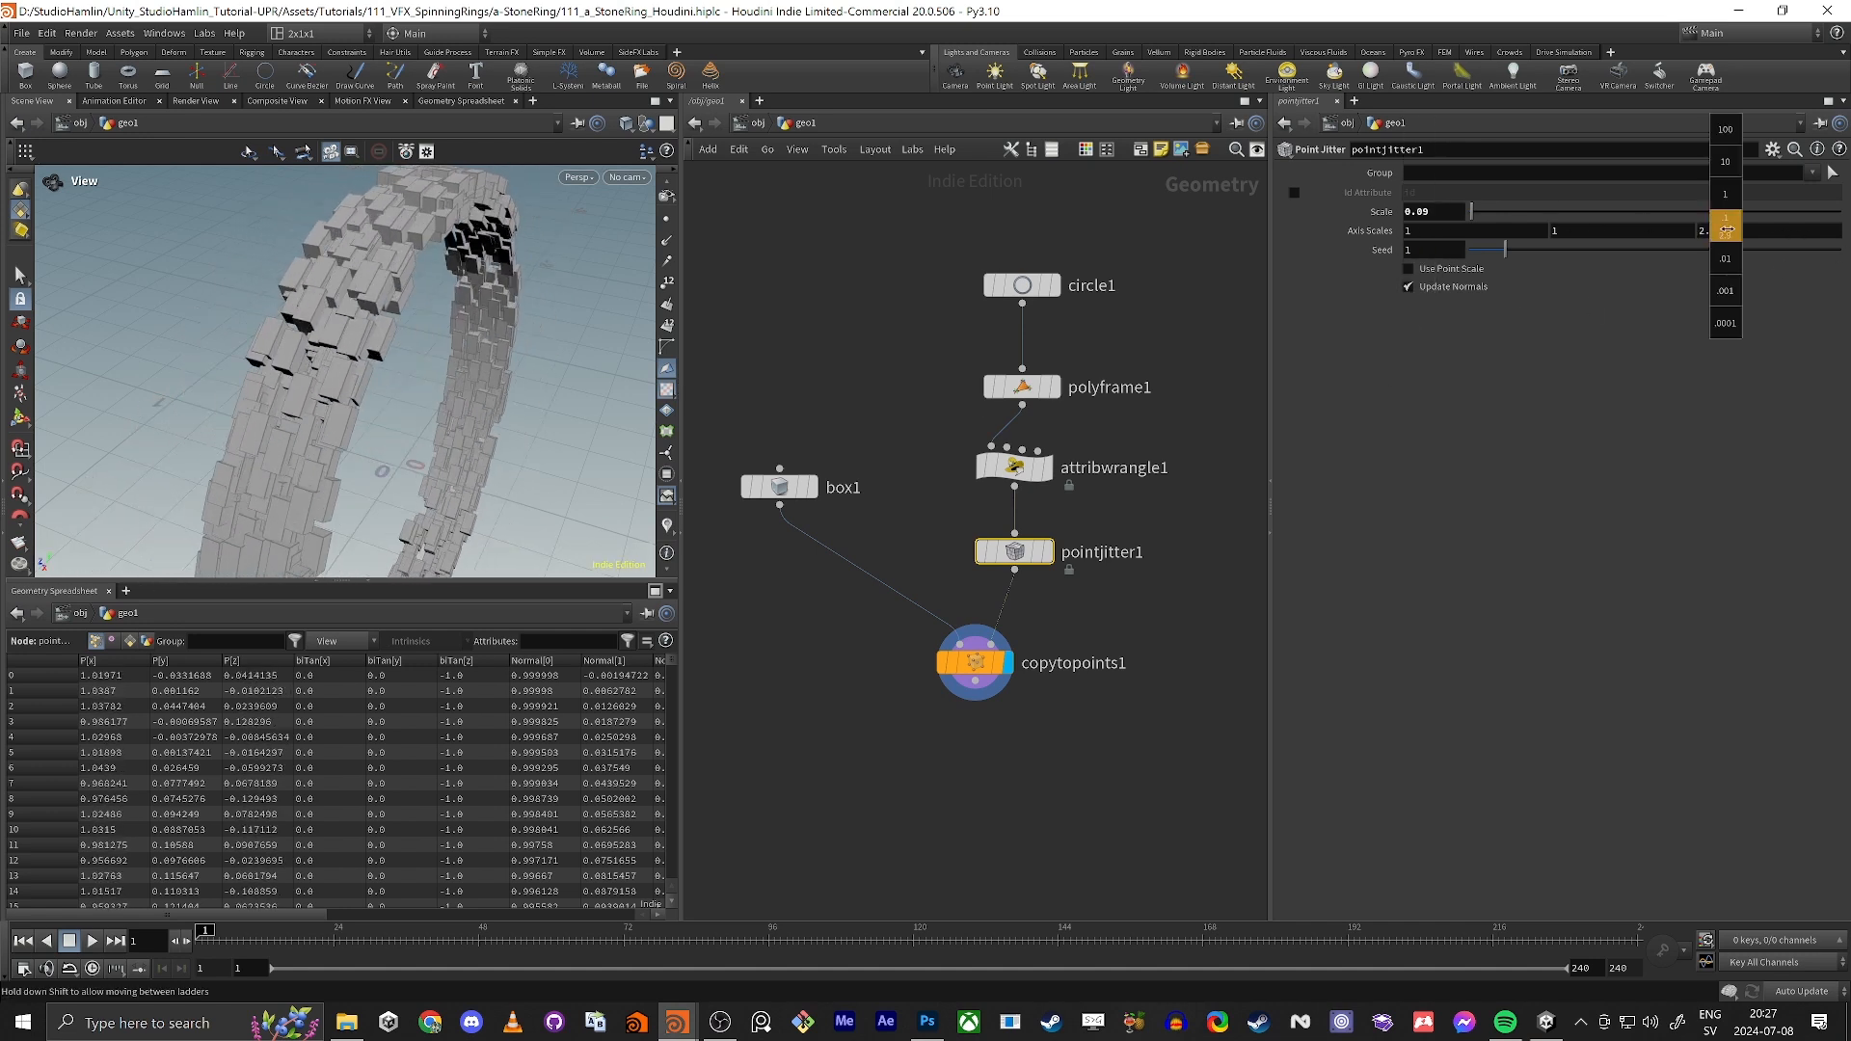
drag(209, 425, 311, 374)
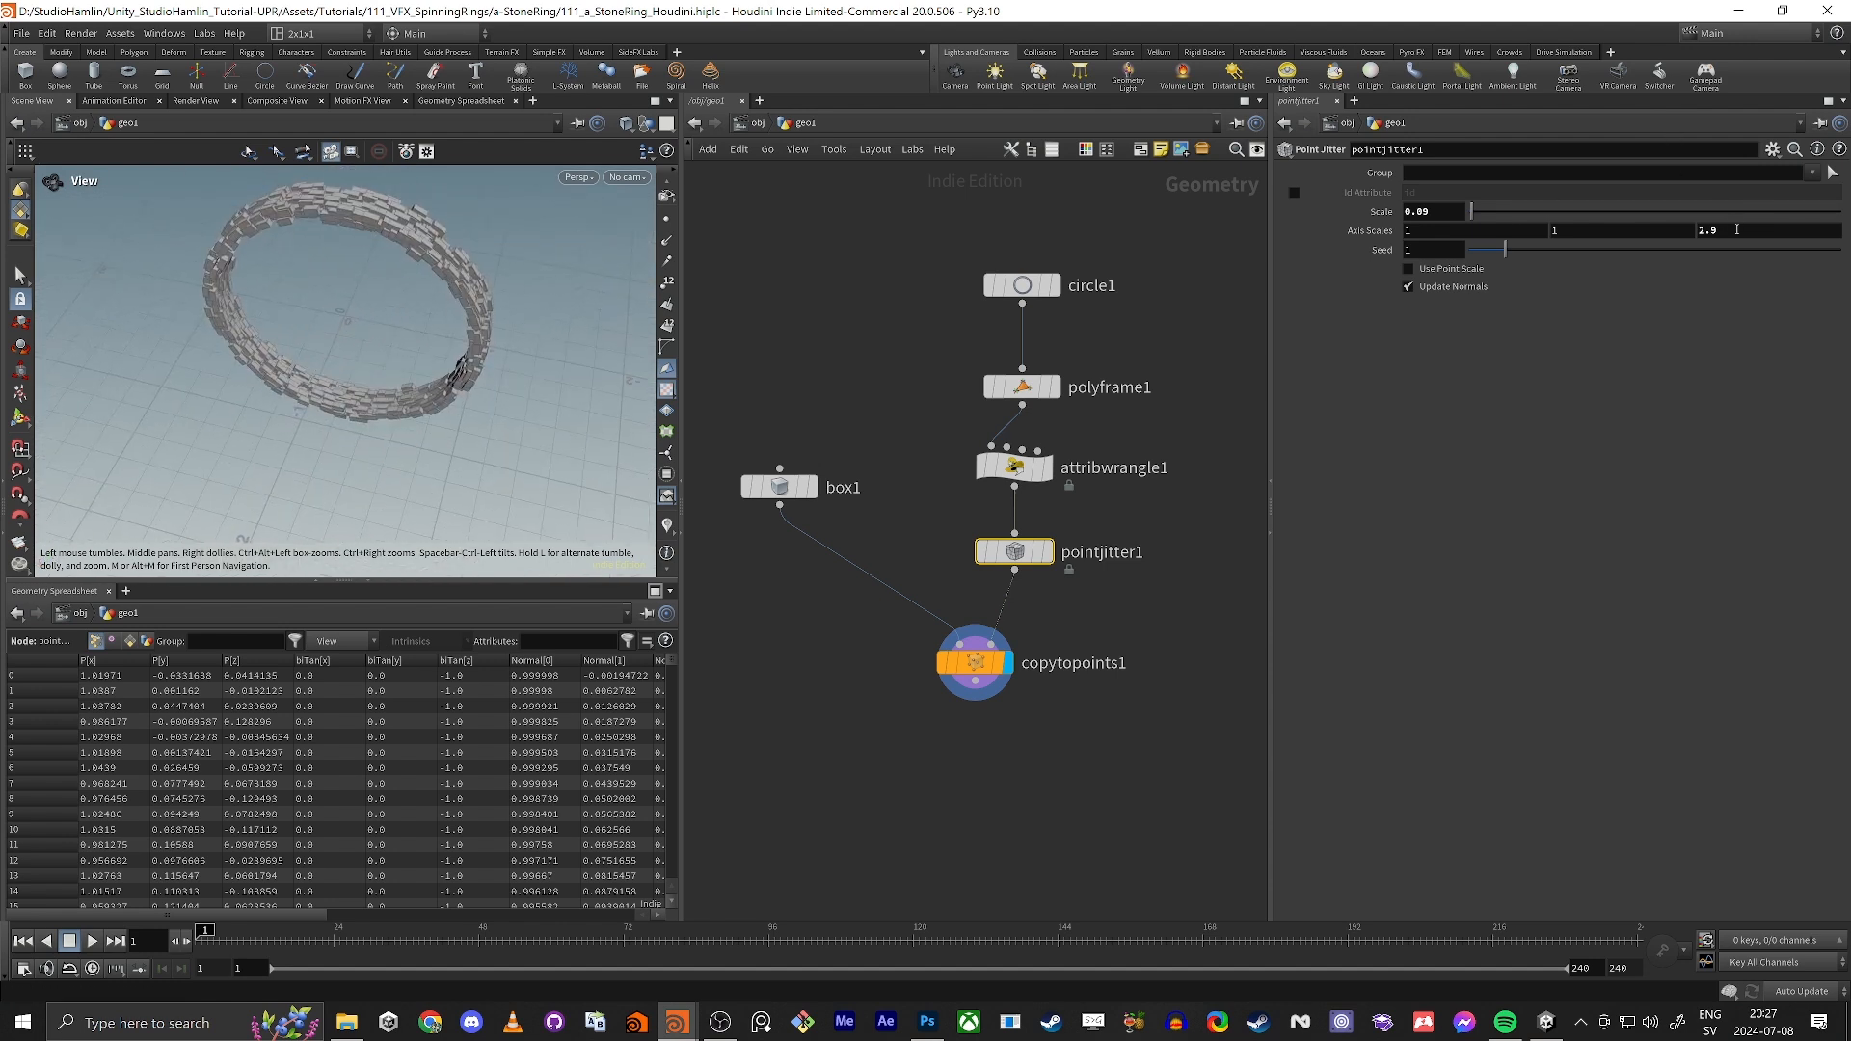
middle_drag(1736, 229, 1696, 250)
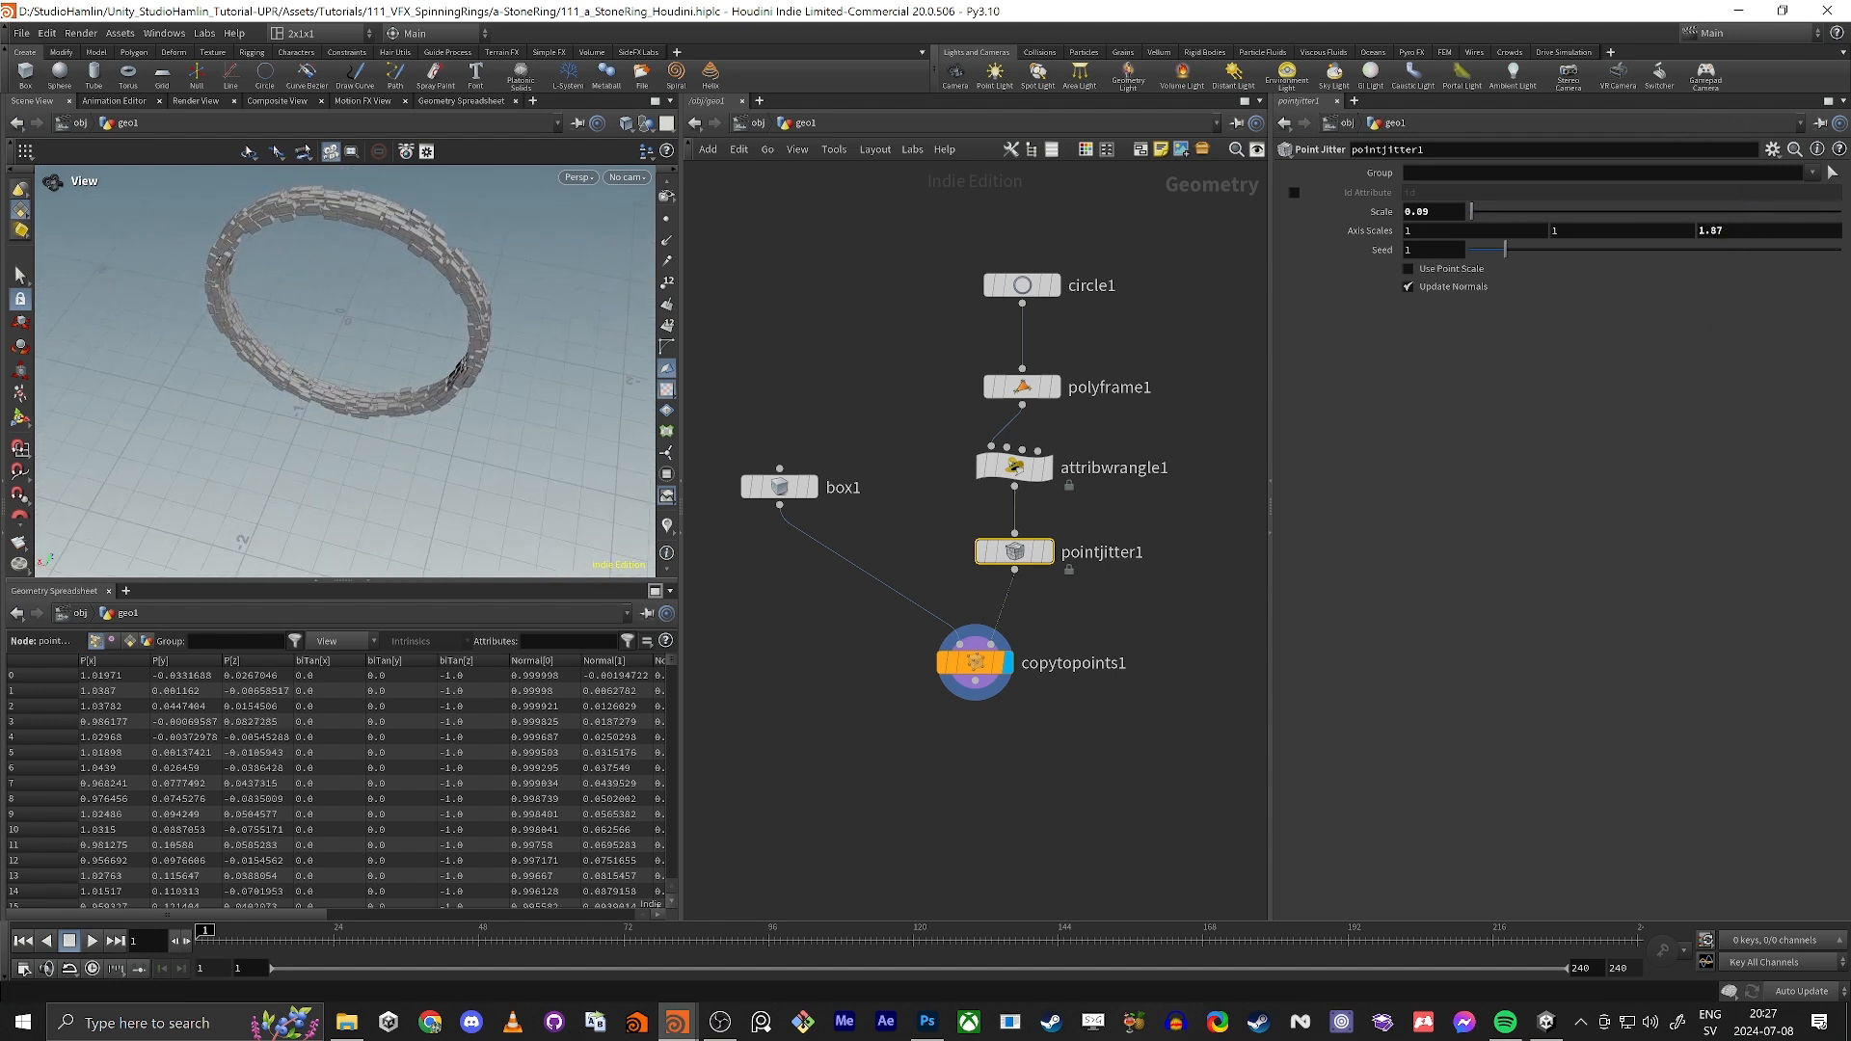
Step: Lower pointjitter1's scale to 0.07 and look at the ring's stones up close
mouse_move(310, 260)
mouse_down()
mouse_move(318, 302)
mouse_move(289, 289)
mouse_up()
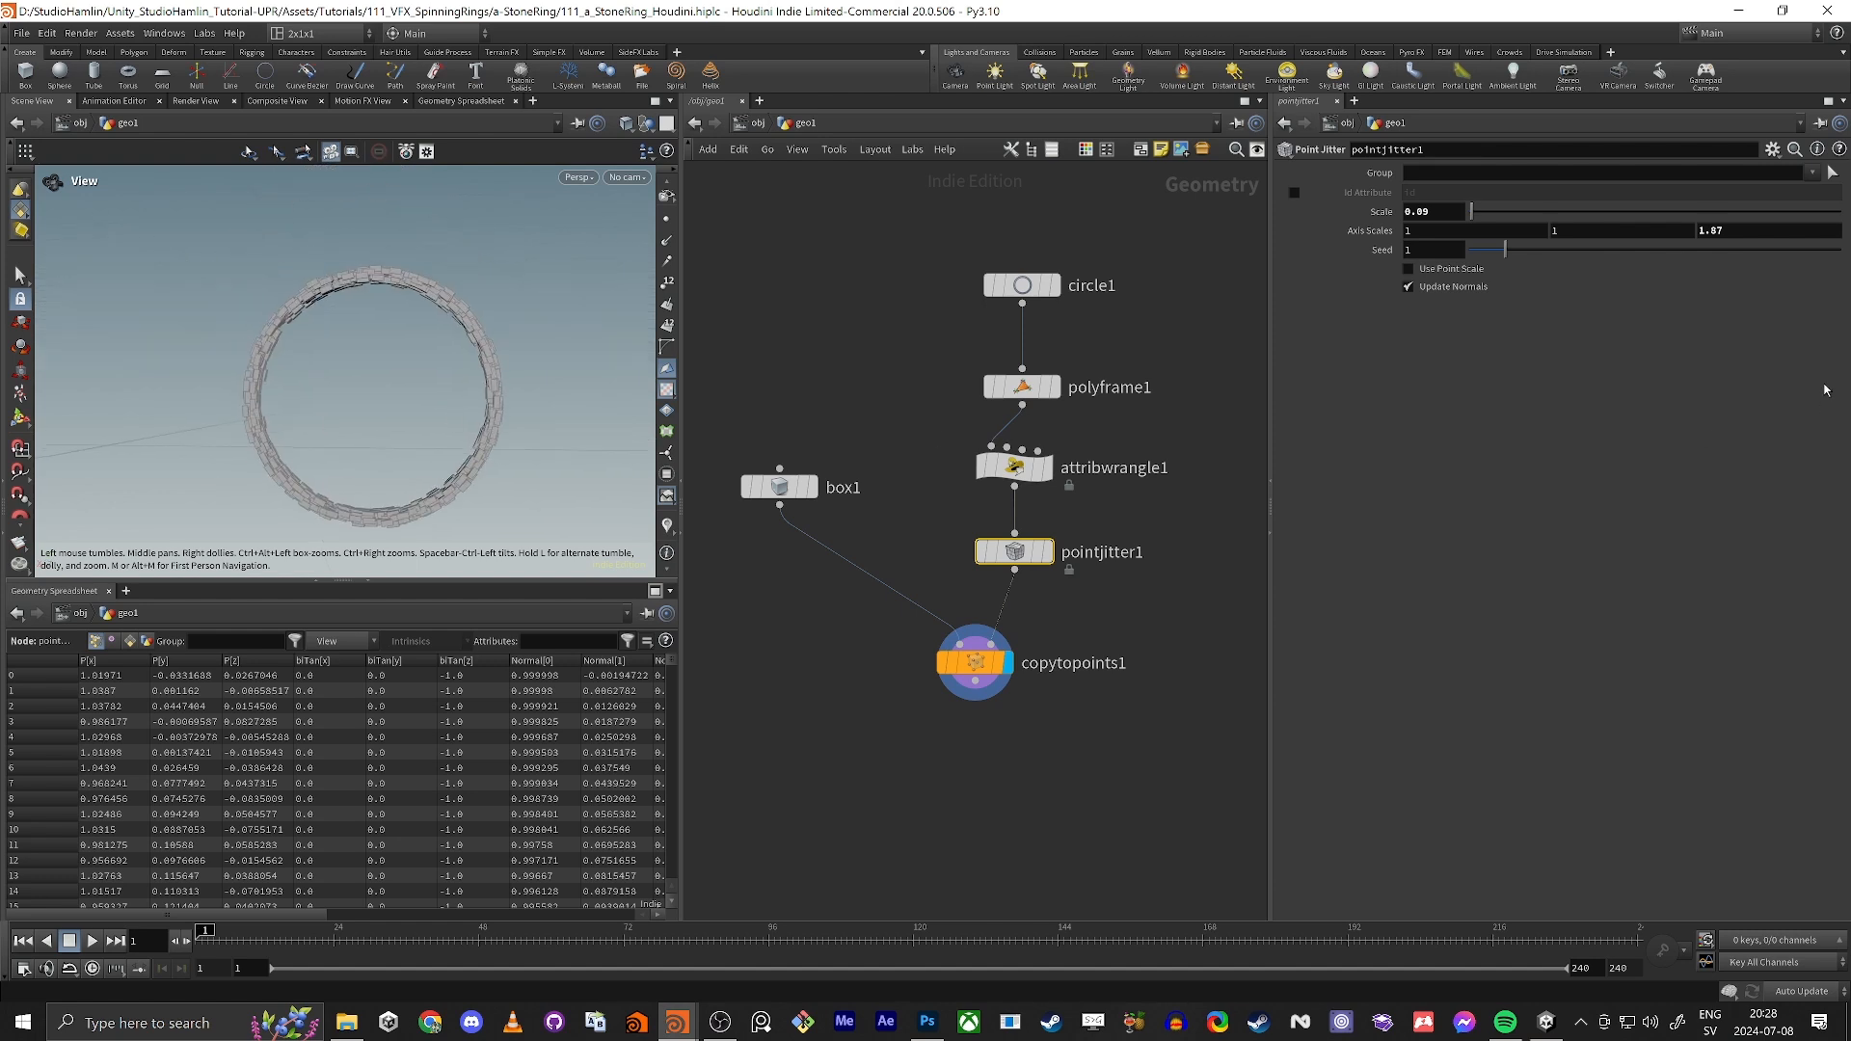
mouse_move(1503, 250)
mouse_down()
mouse_move(1490, 263)
mouse_move(1507, 257)
mouse_up()
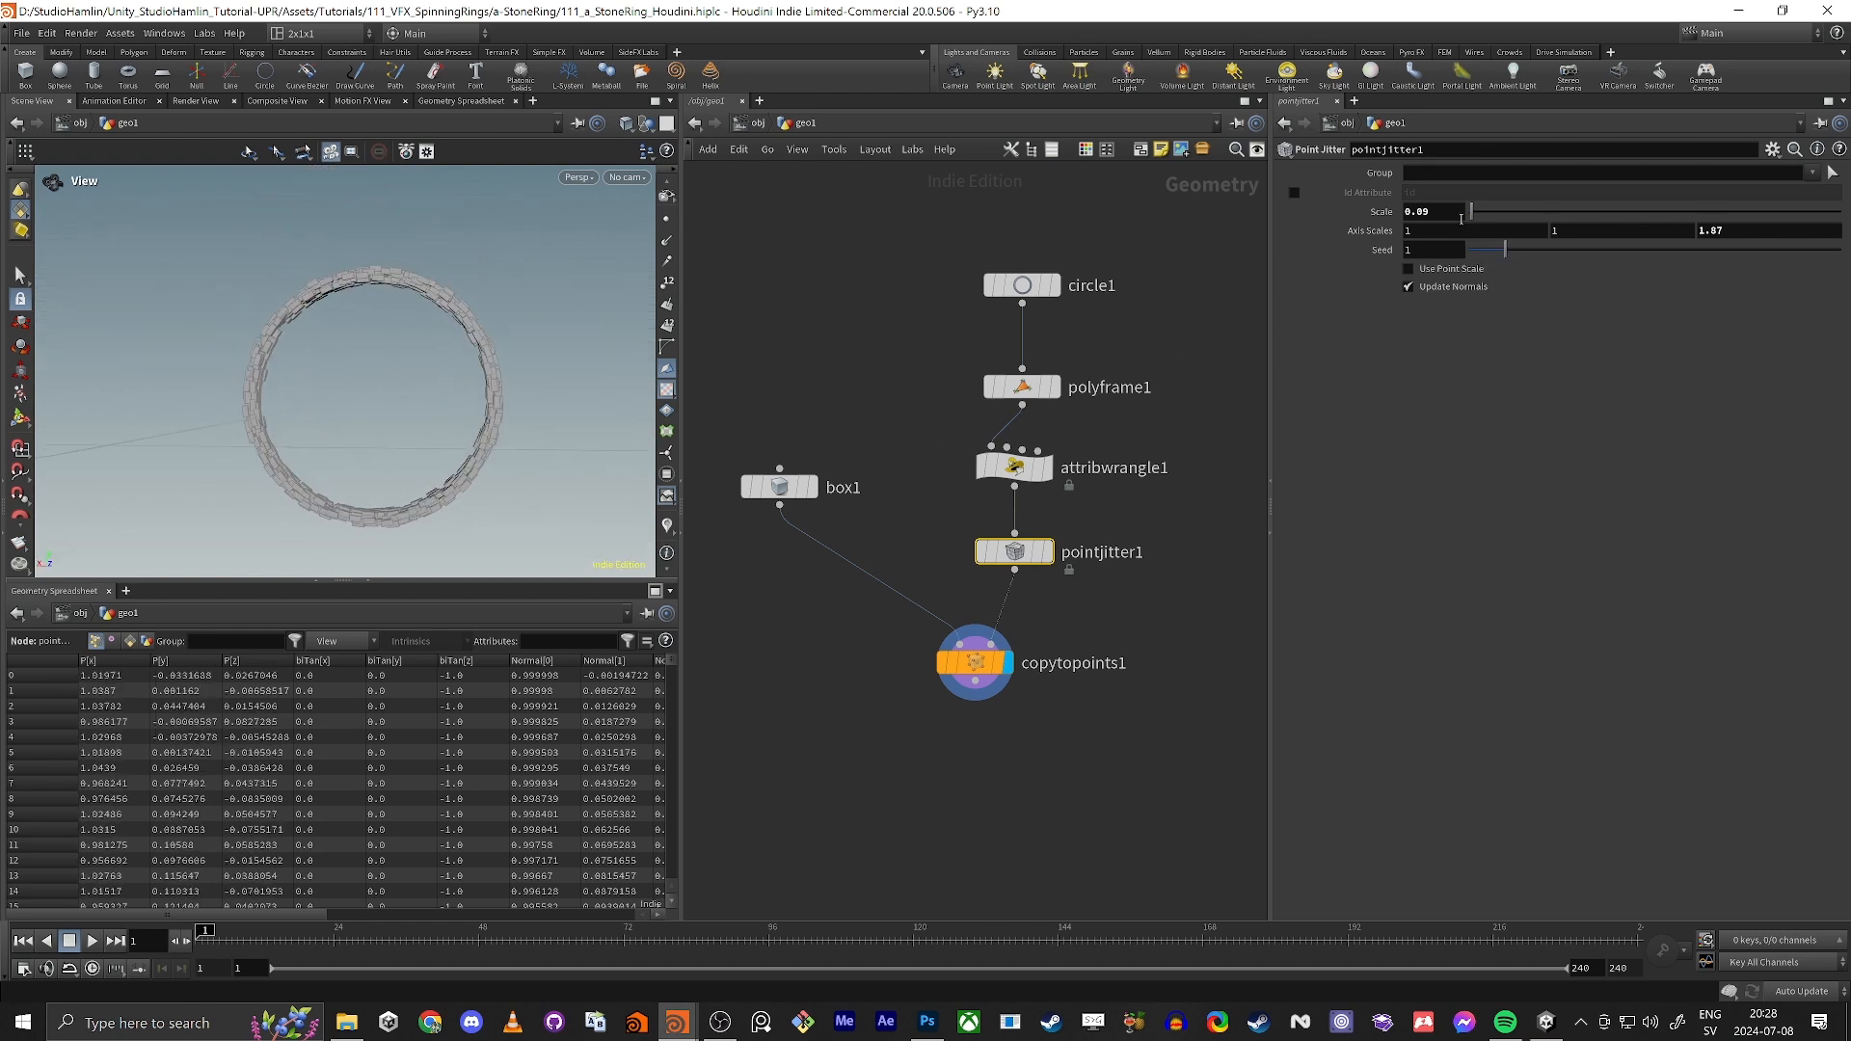
middle_drag(1426, 213, 1406, 253)
drag(502, 371, 491, 400)
scroll(298, 315, up, 5)
drag(298, 315, 206, 367)
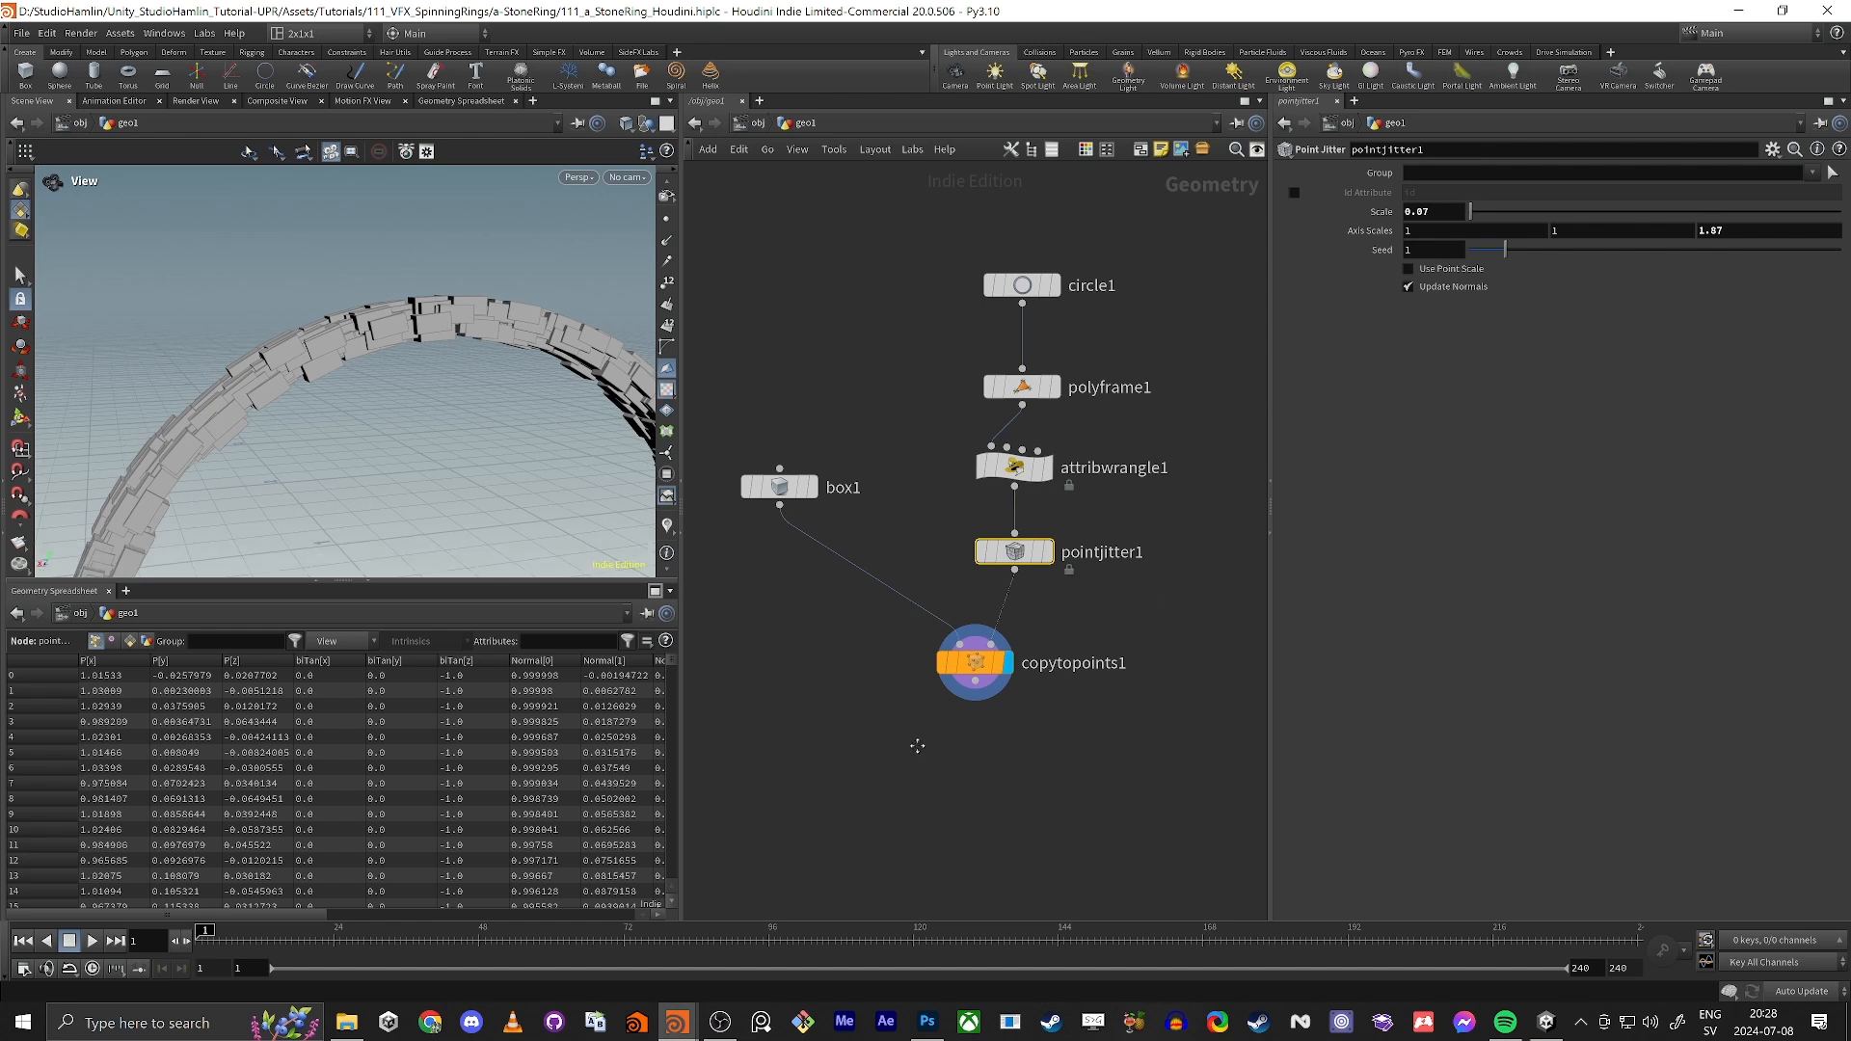
Step: Move box1 and copytopoints1 together further down the network to make room beneath pointjitter1
scroll(964, 501, down, 3)
drag(899, 380, 900, 442)
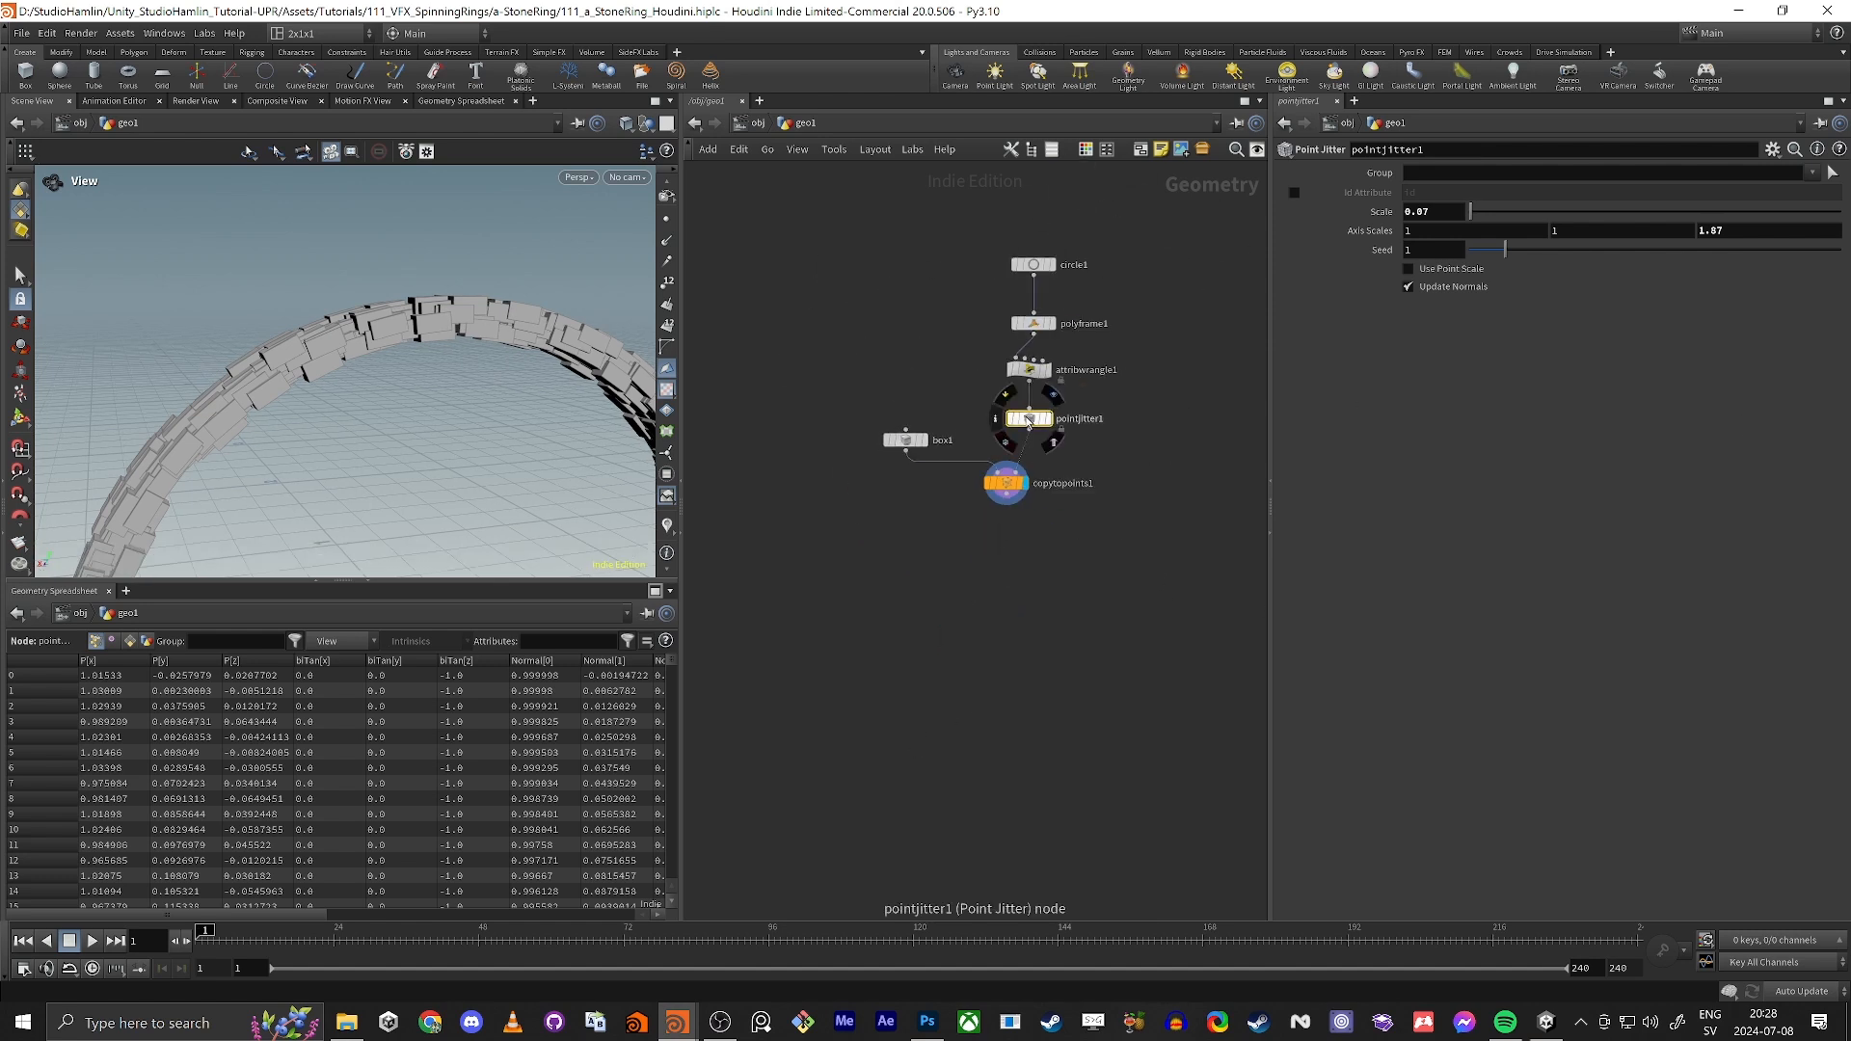
key(a)
drag(1033, 425, 1034, 309)
scroll(983, 531, up, 3)
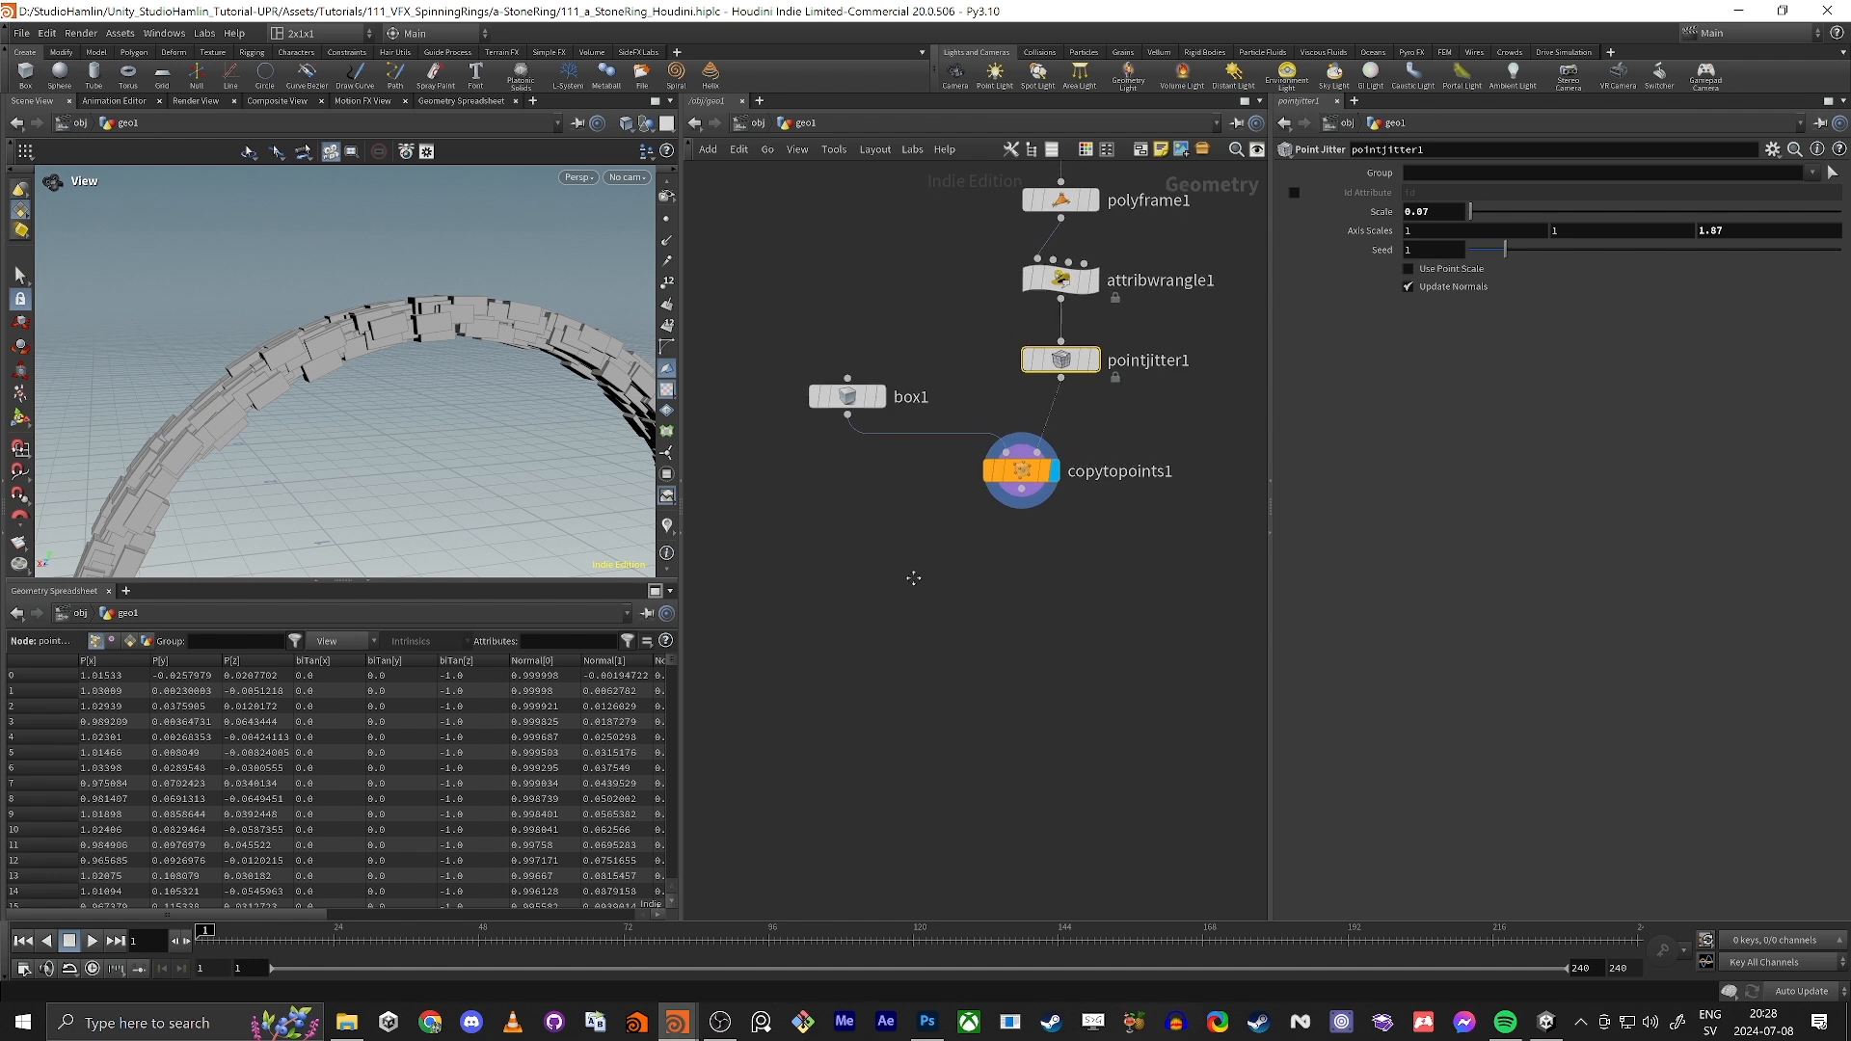
mouse_move(343, 373)
mouse_down()
mouse_move(300, 356)
mouse_move(332, 349)
mouse_up()
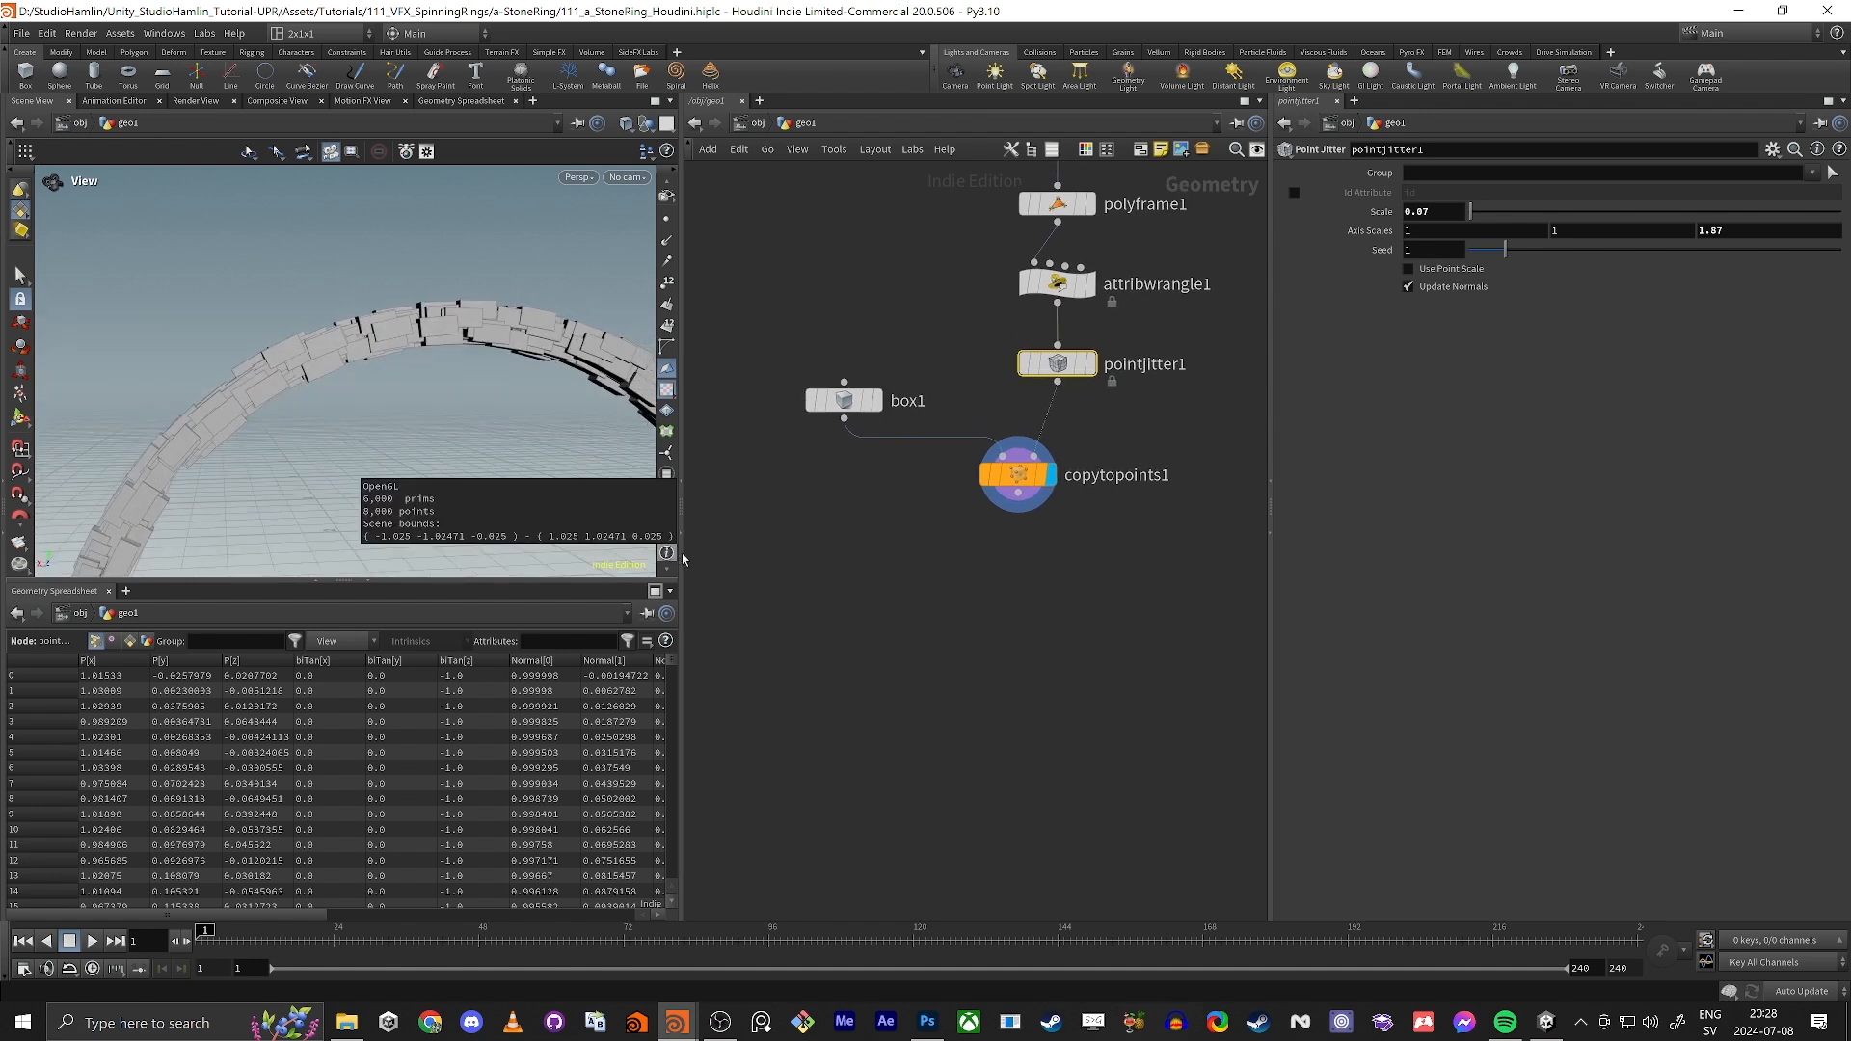
drag(785, 607, 1152, 378)
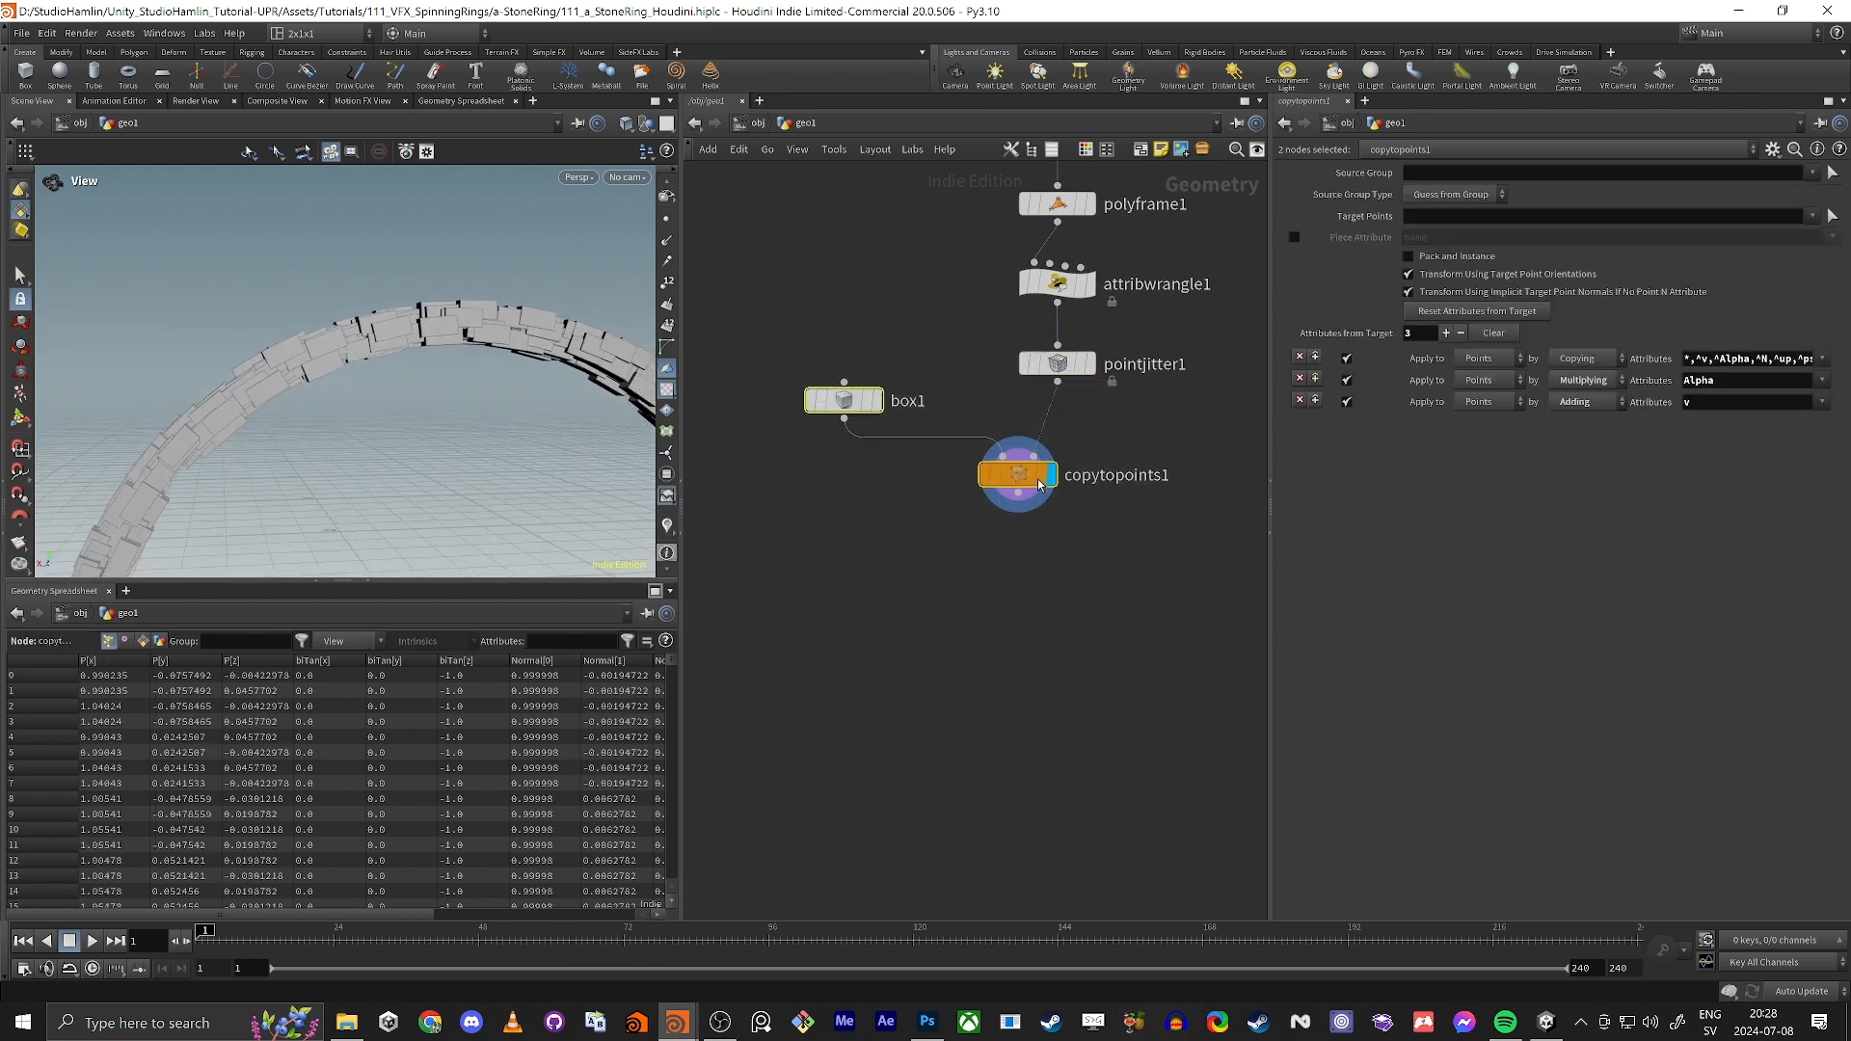
drag(1023, 490, 1035, 705)
click(1034, 701)
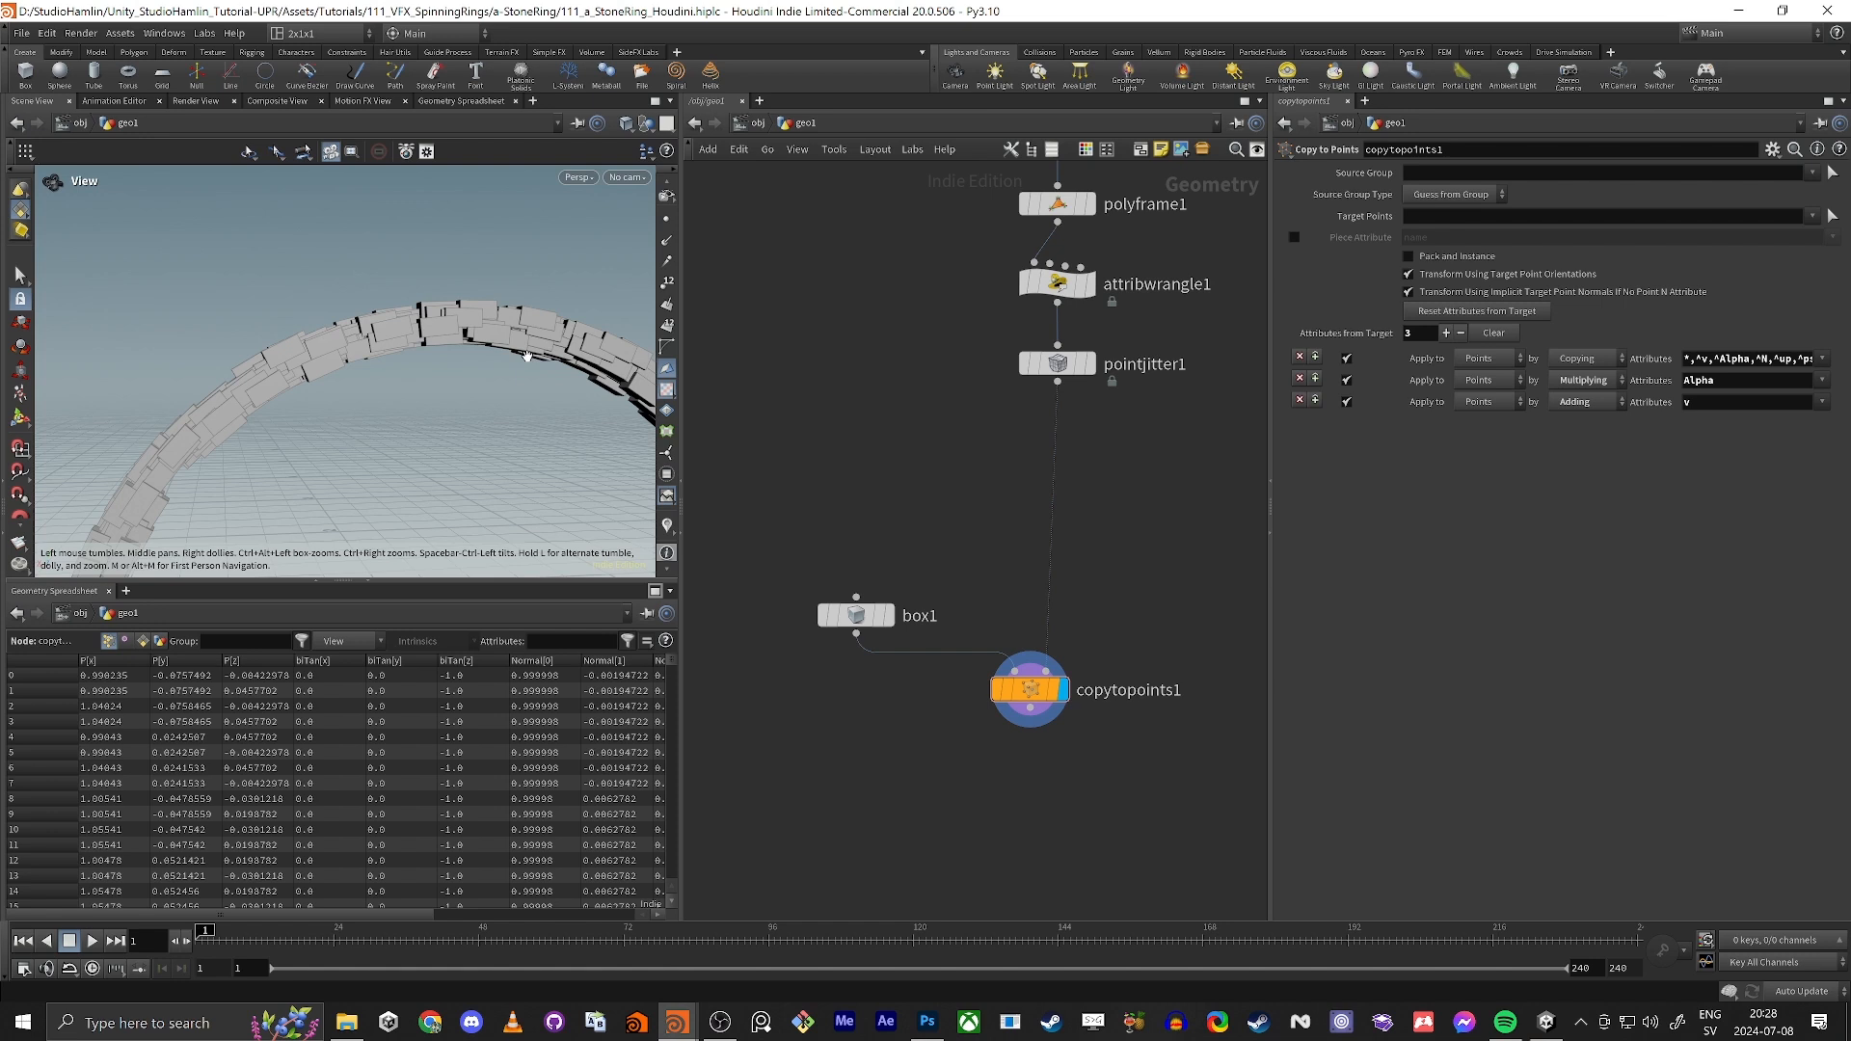
key(Tab)
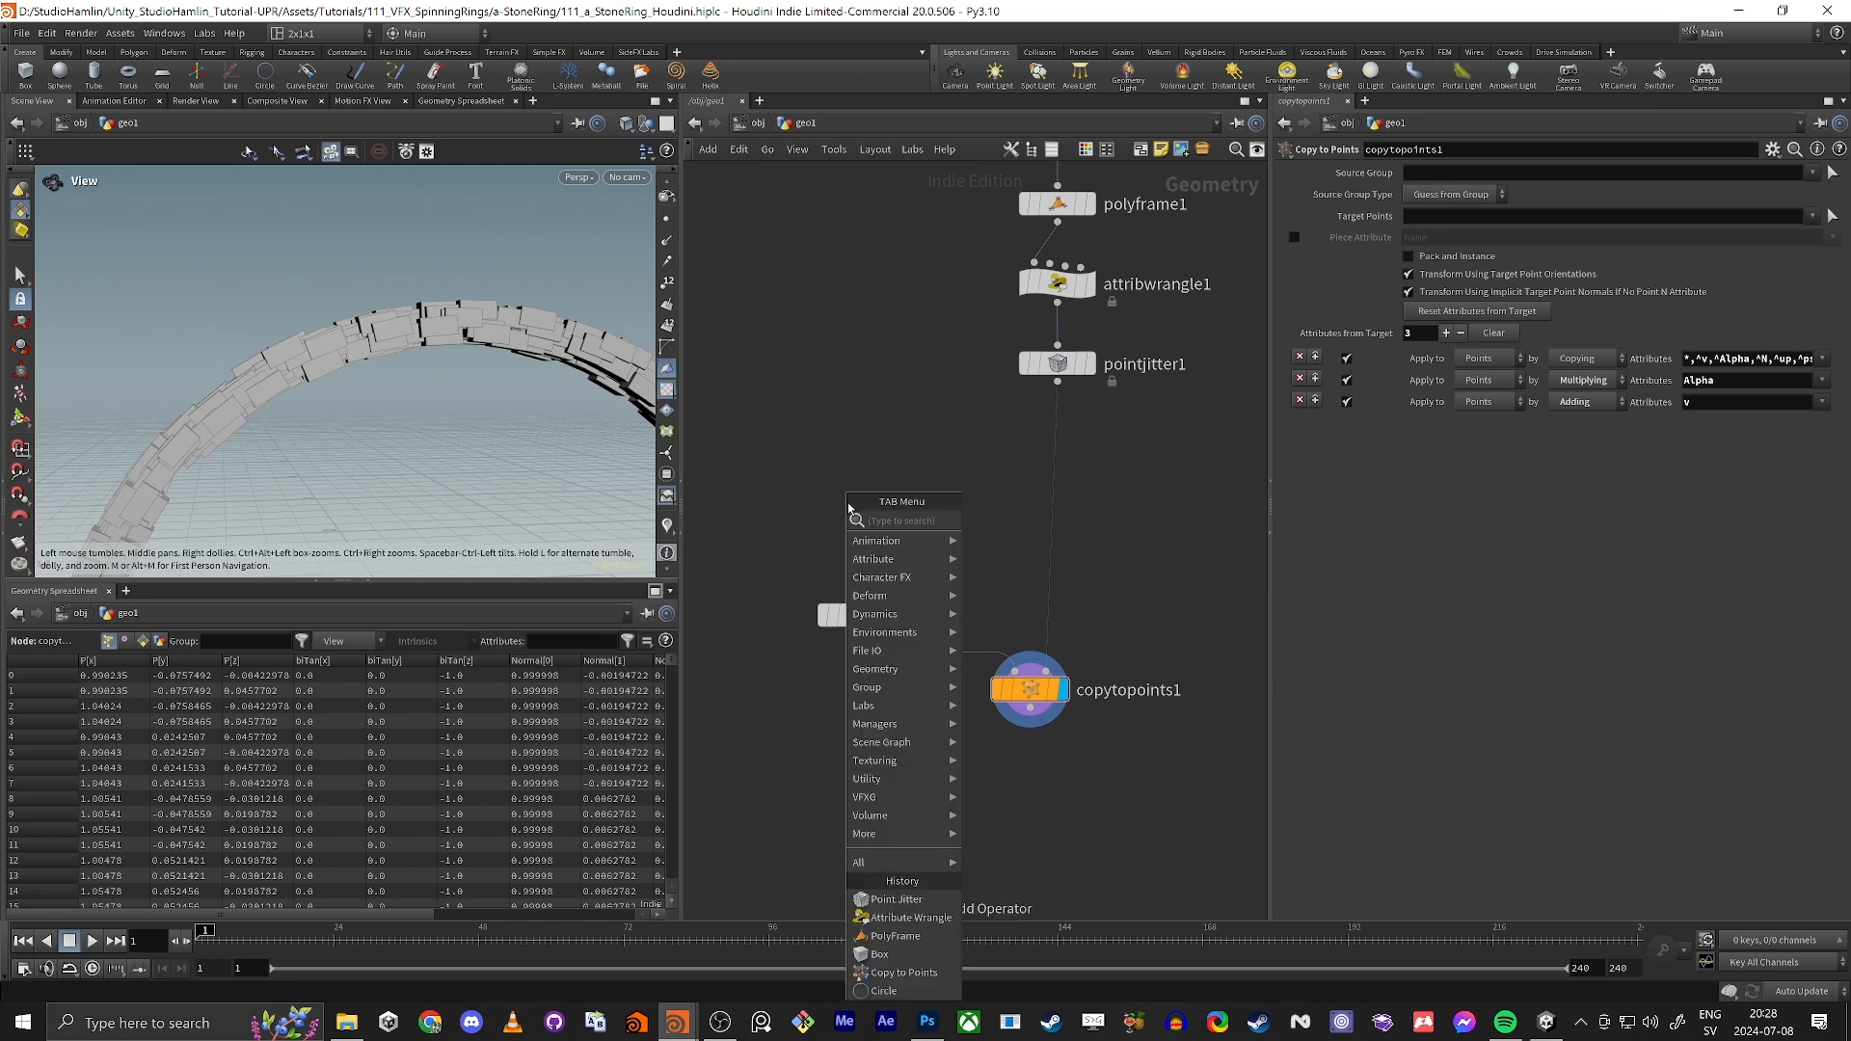
key(Escape)
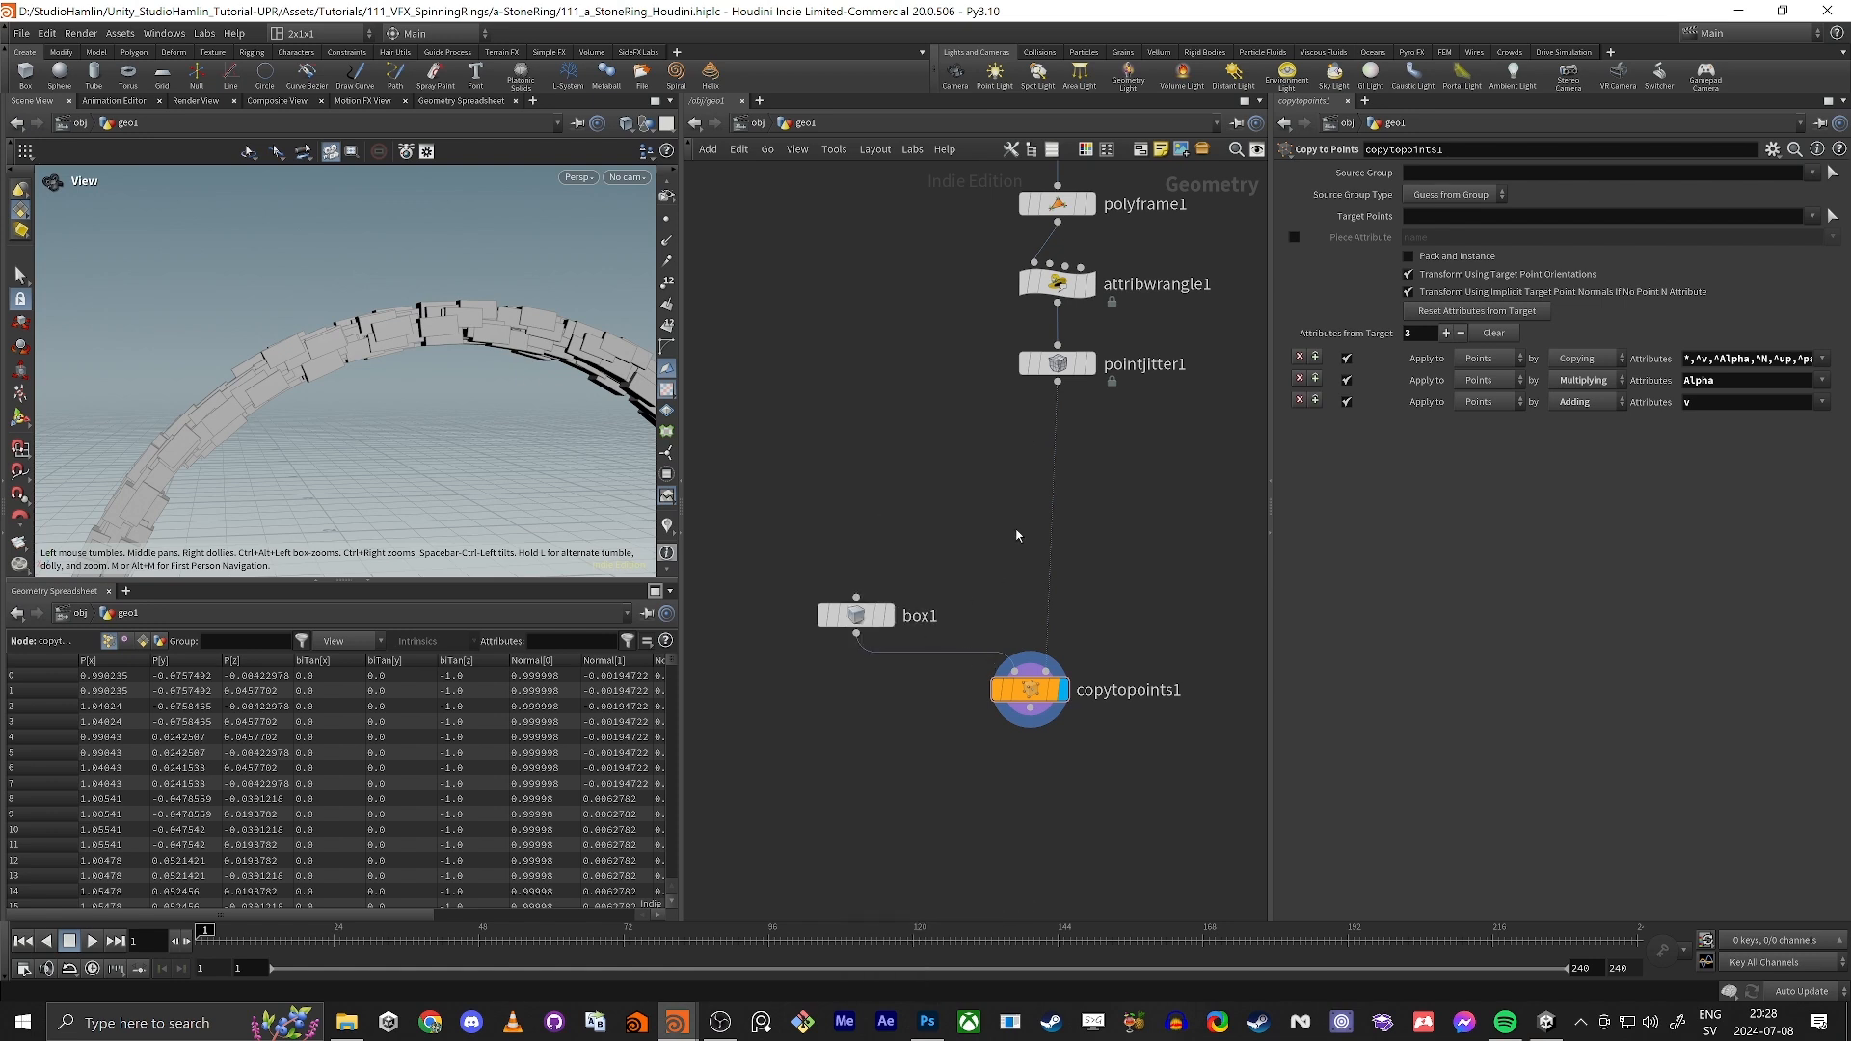
Step: Display pointjitter1's result in wireframe with its points shown in the viewport
mouse_move(1060, 369)
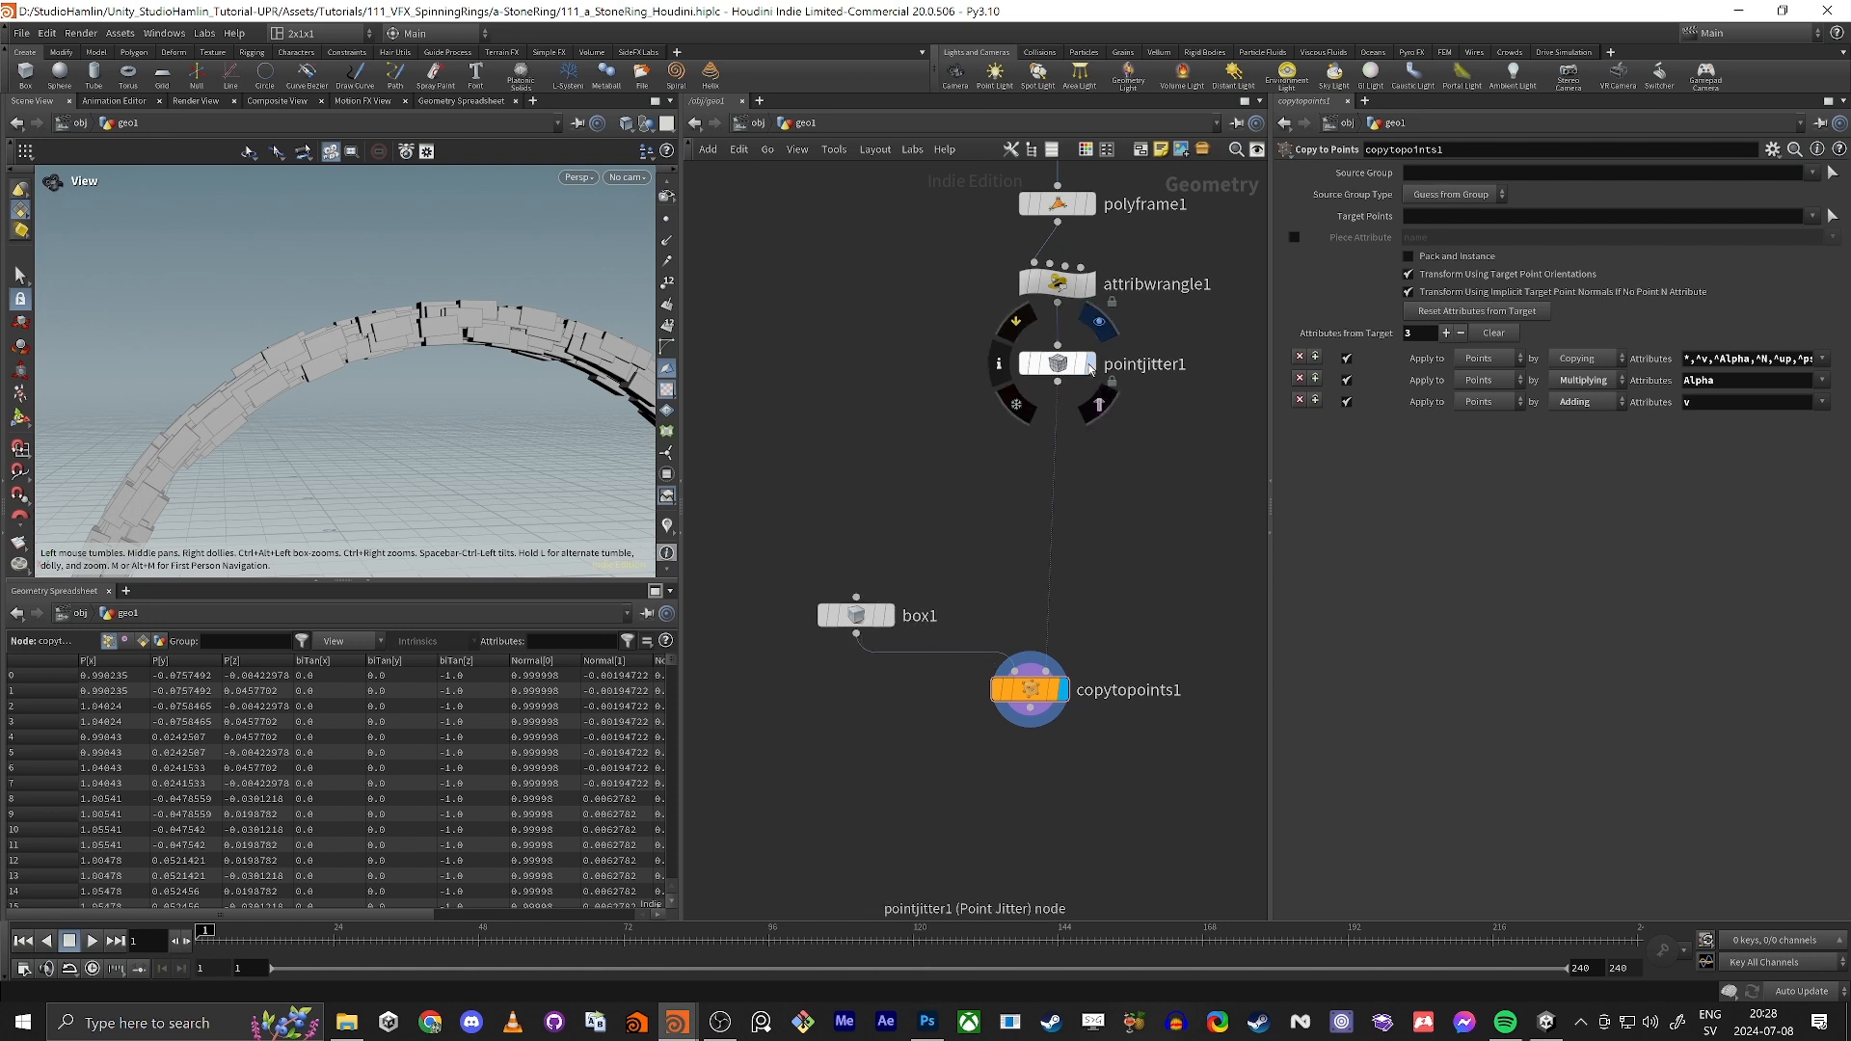
click(1090, 365)
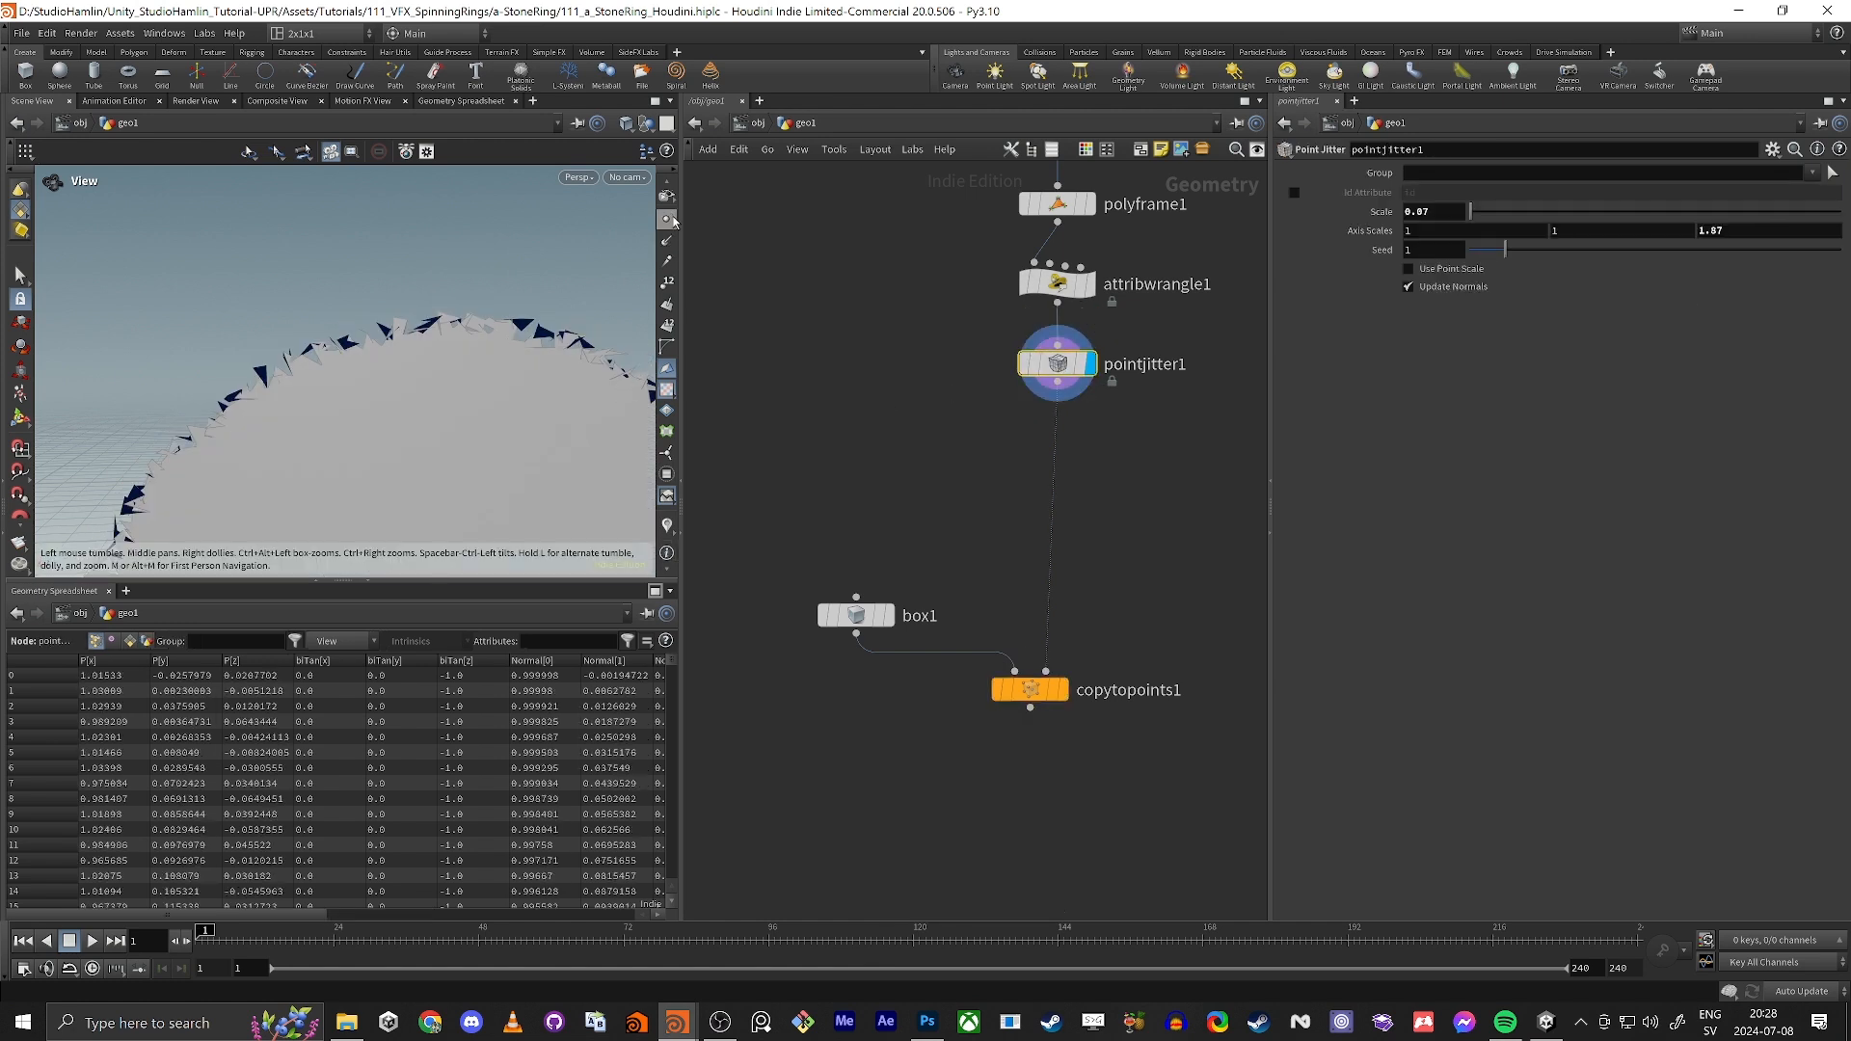
key(w)
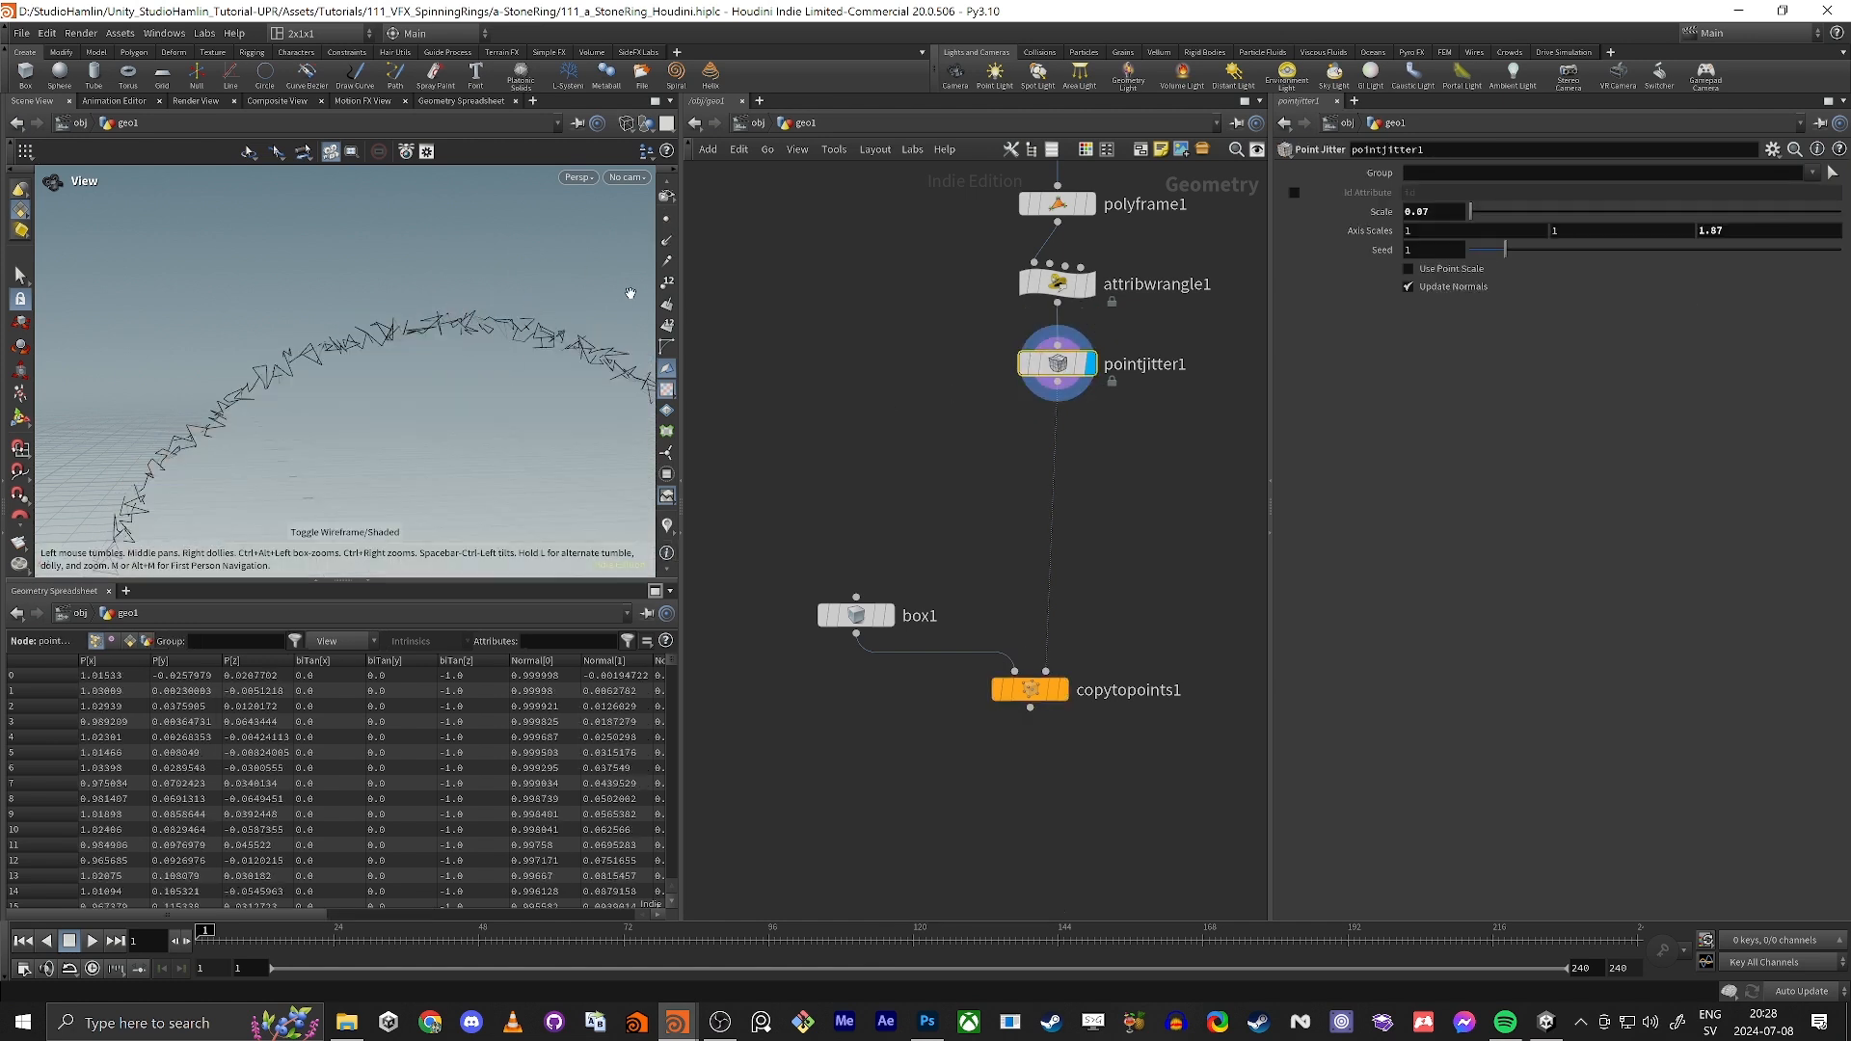
click(666, 219)
drag(273, 427, 333, 443)
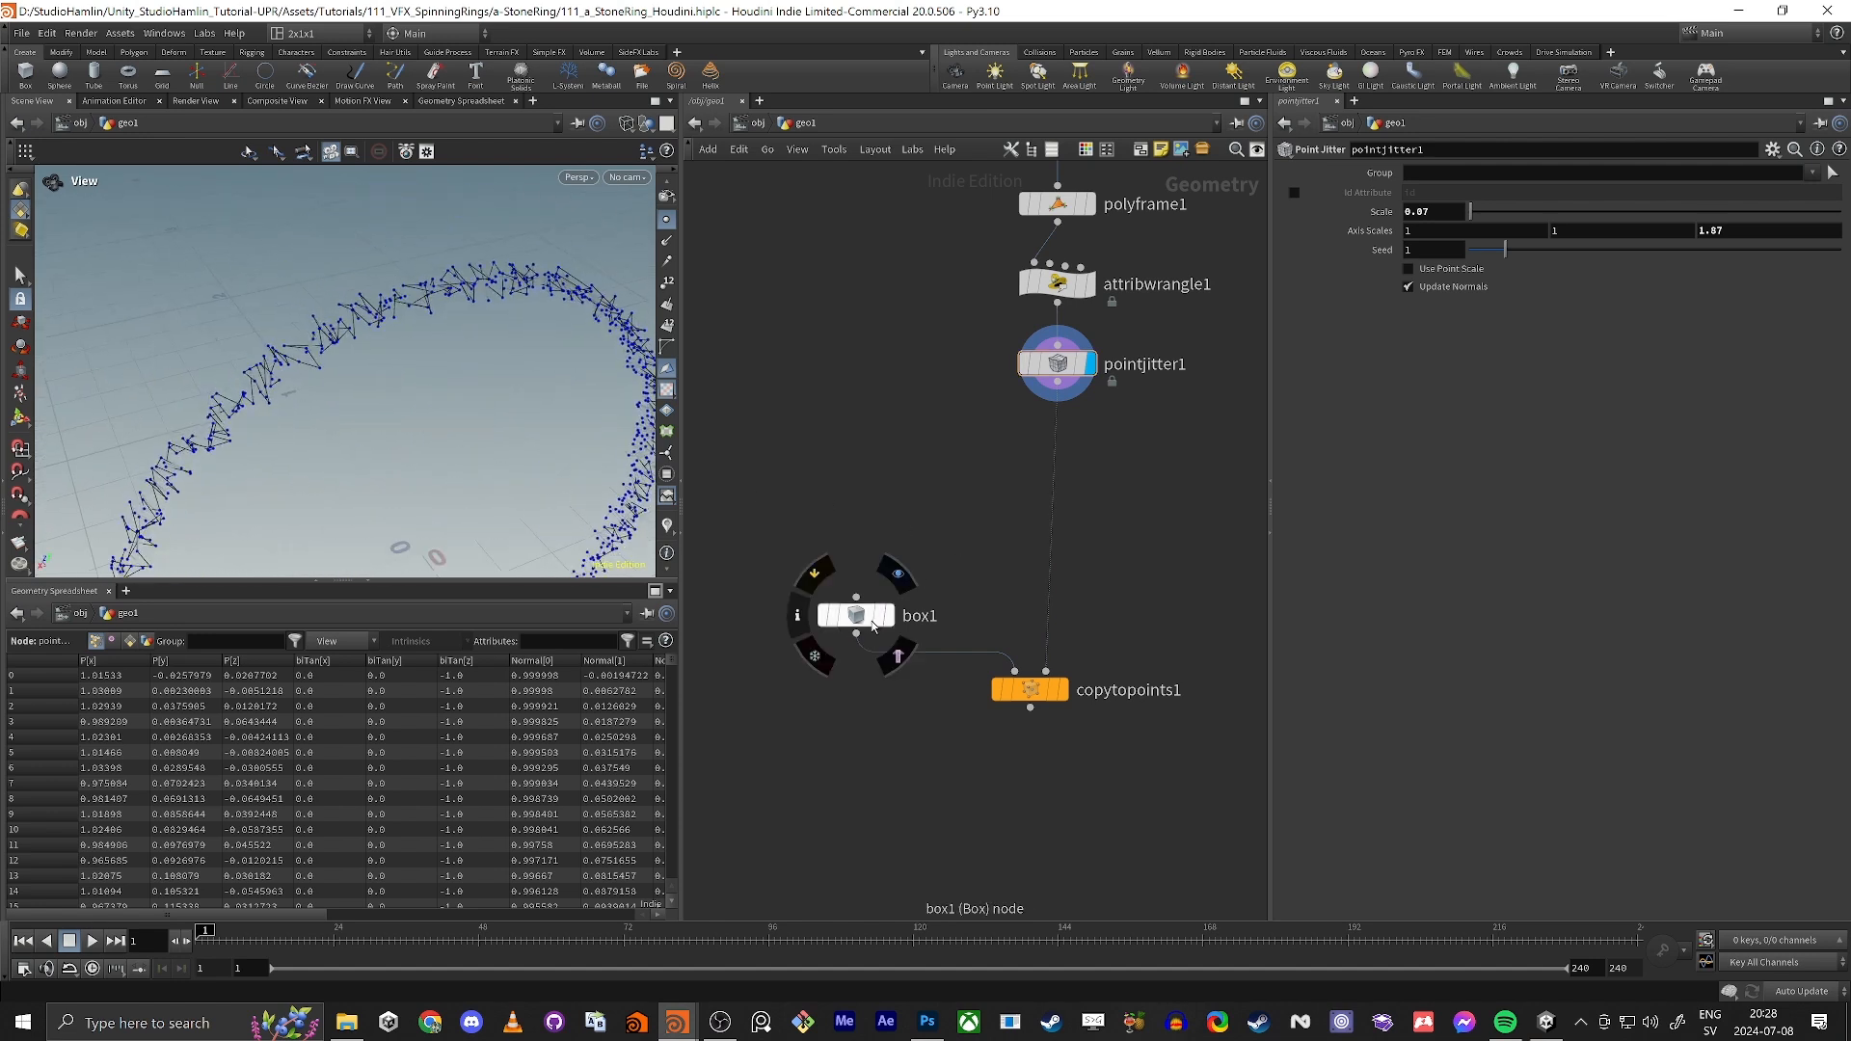
Step: Move box1 aside and add a For-Each Point block to the network
drag(856, 615, 802, 508)
key(Tab)
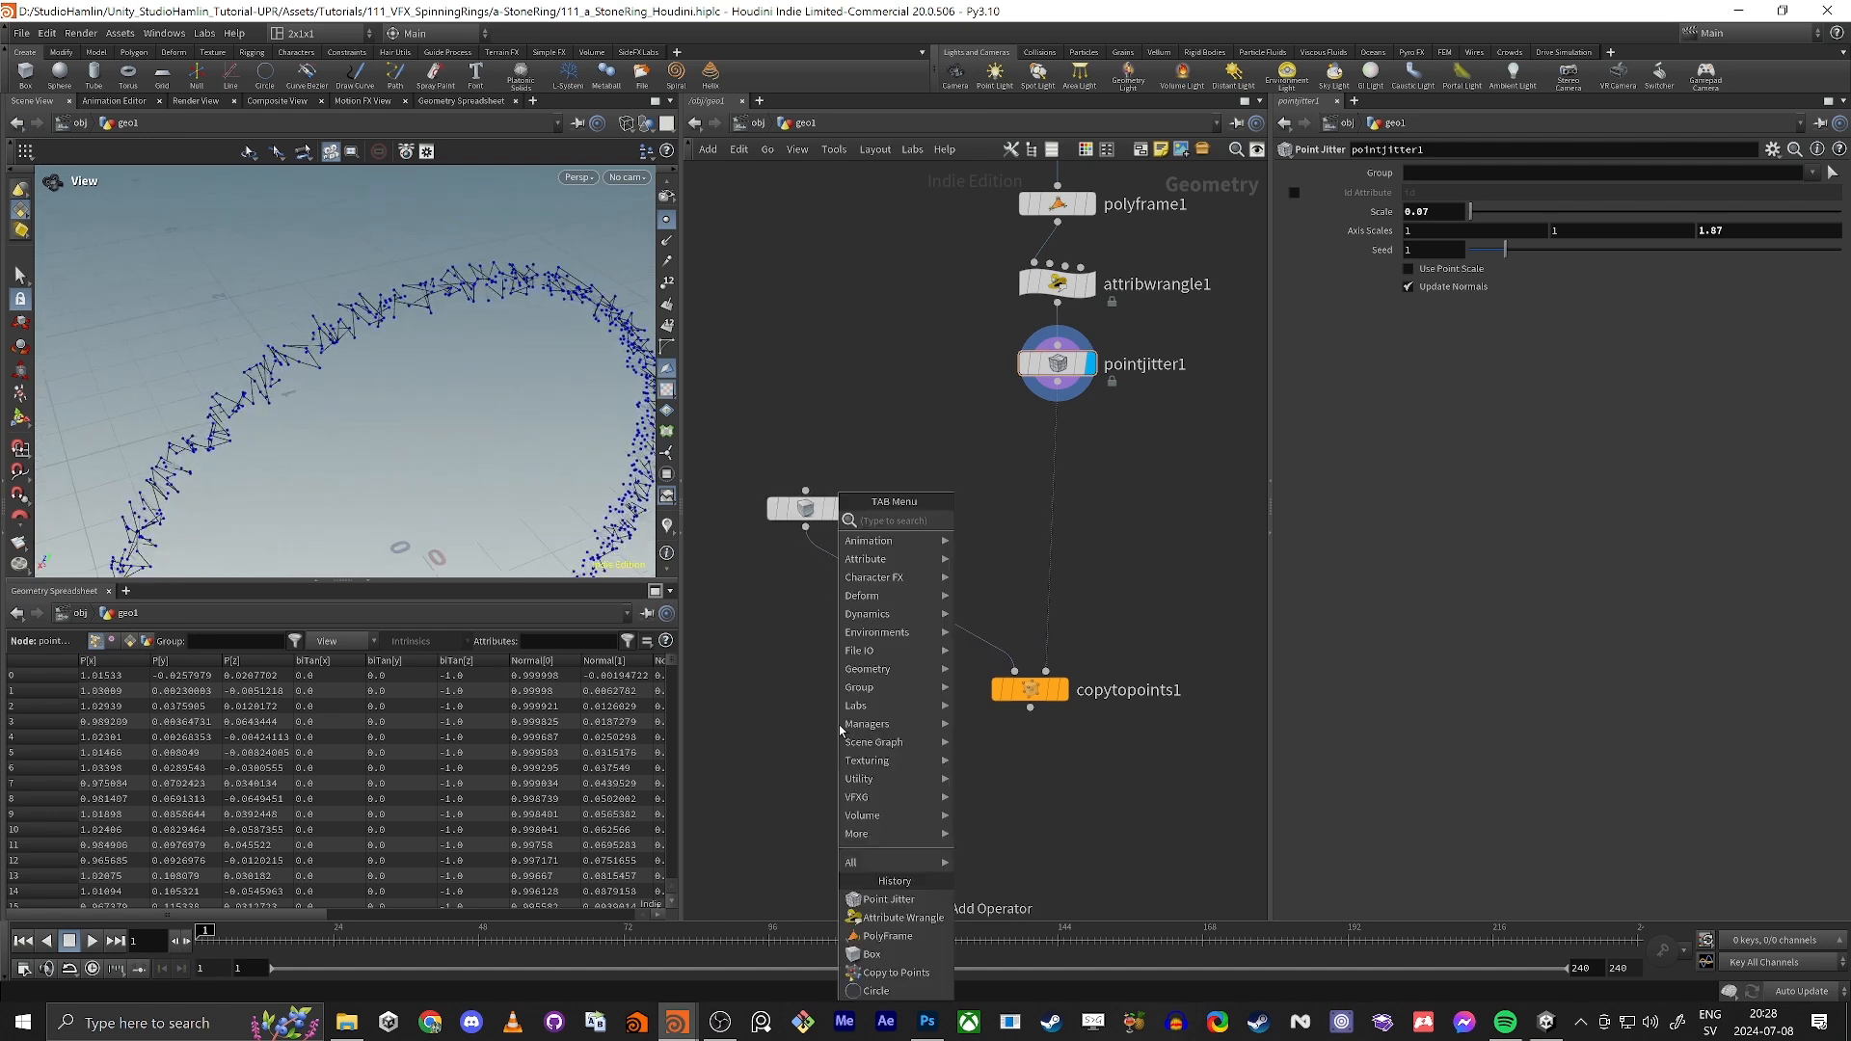
text(for each po)
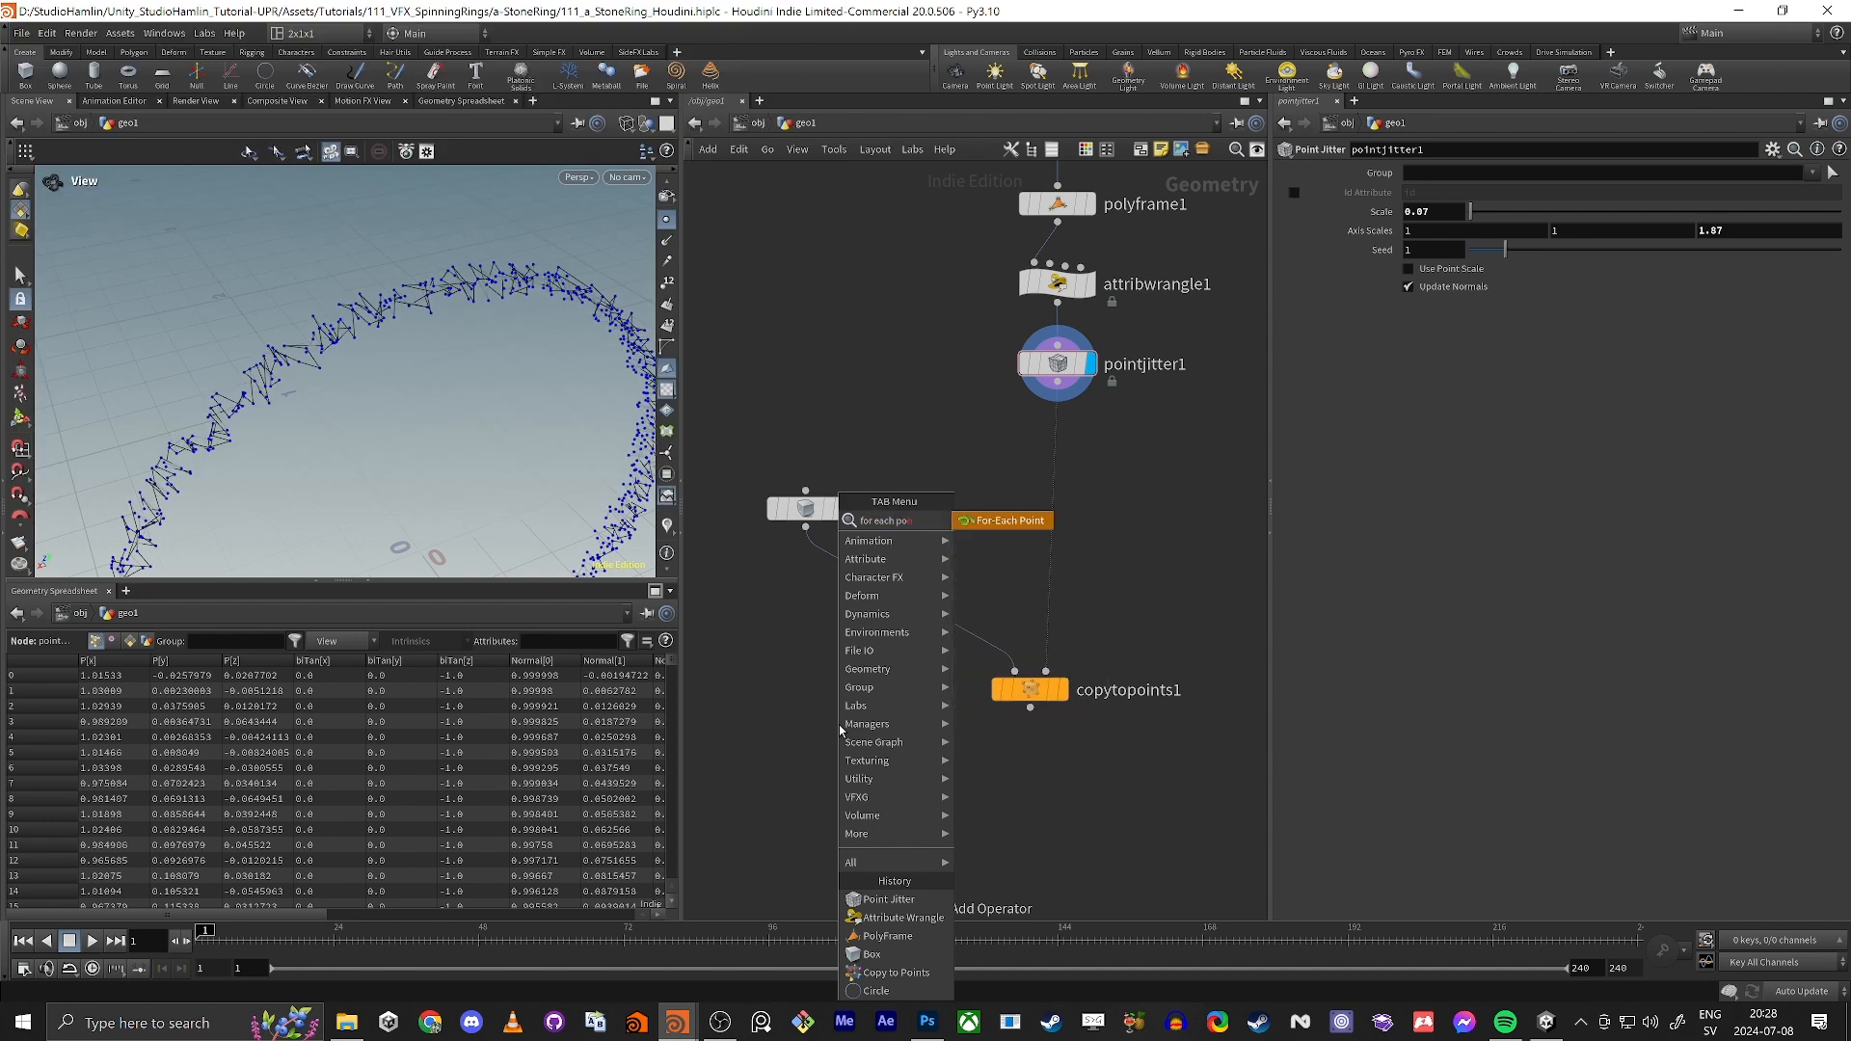
key(Return)
click(821, 740)
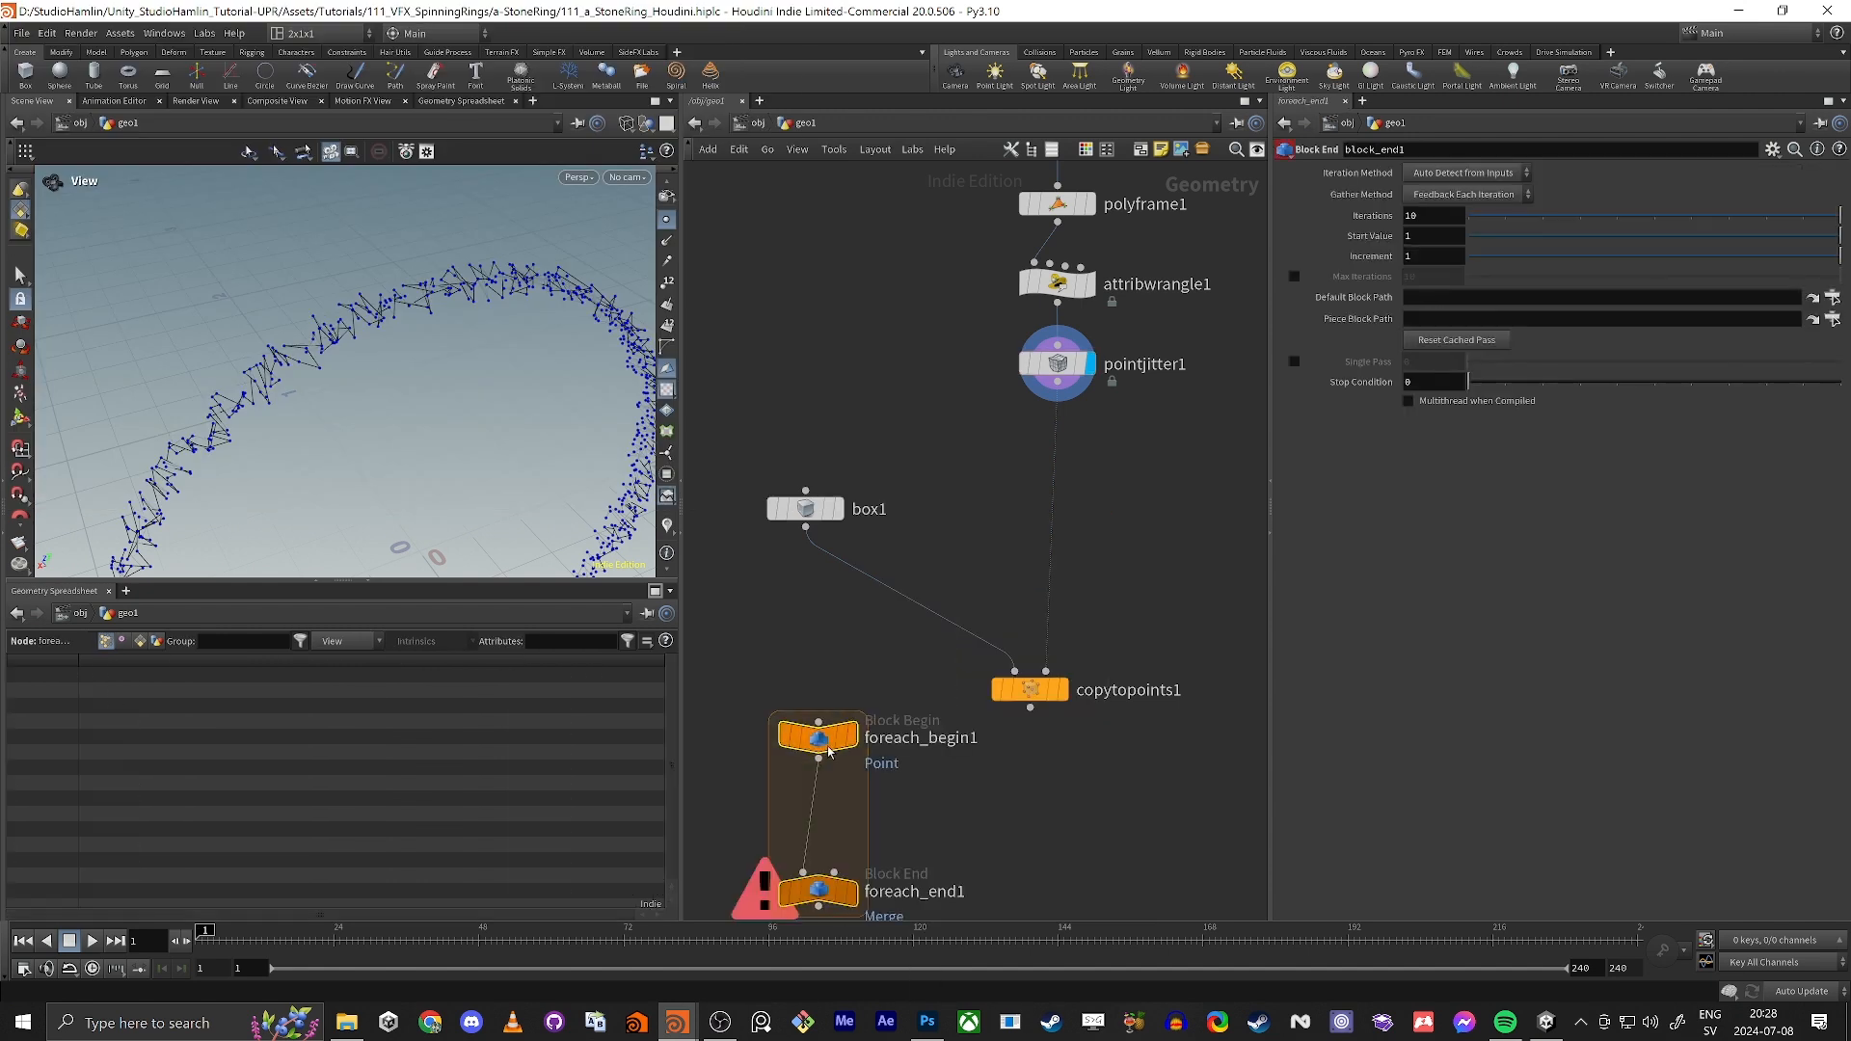
Step: Move the for-each block beside the network and insert copytopoints1 between foreach_begin1 and foreach_end1
drag(824, 745, 1159, 590)
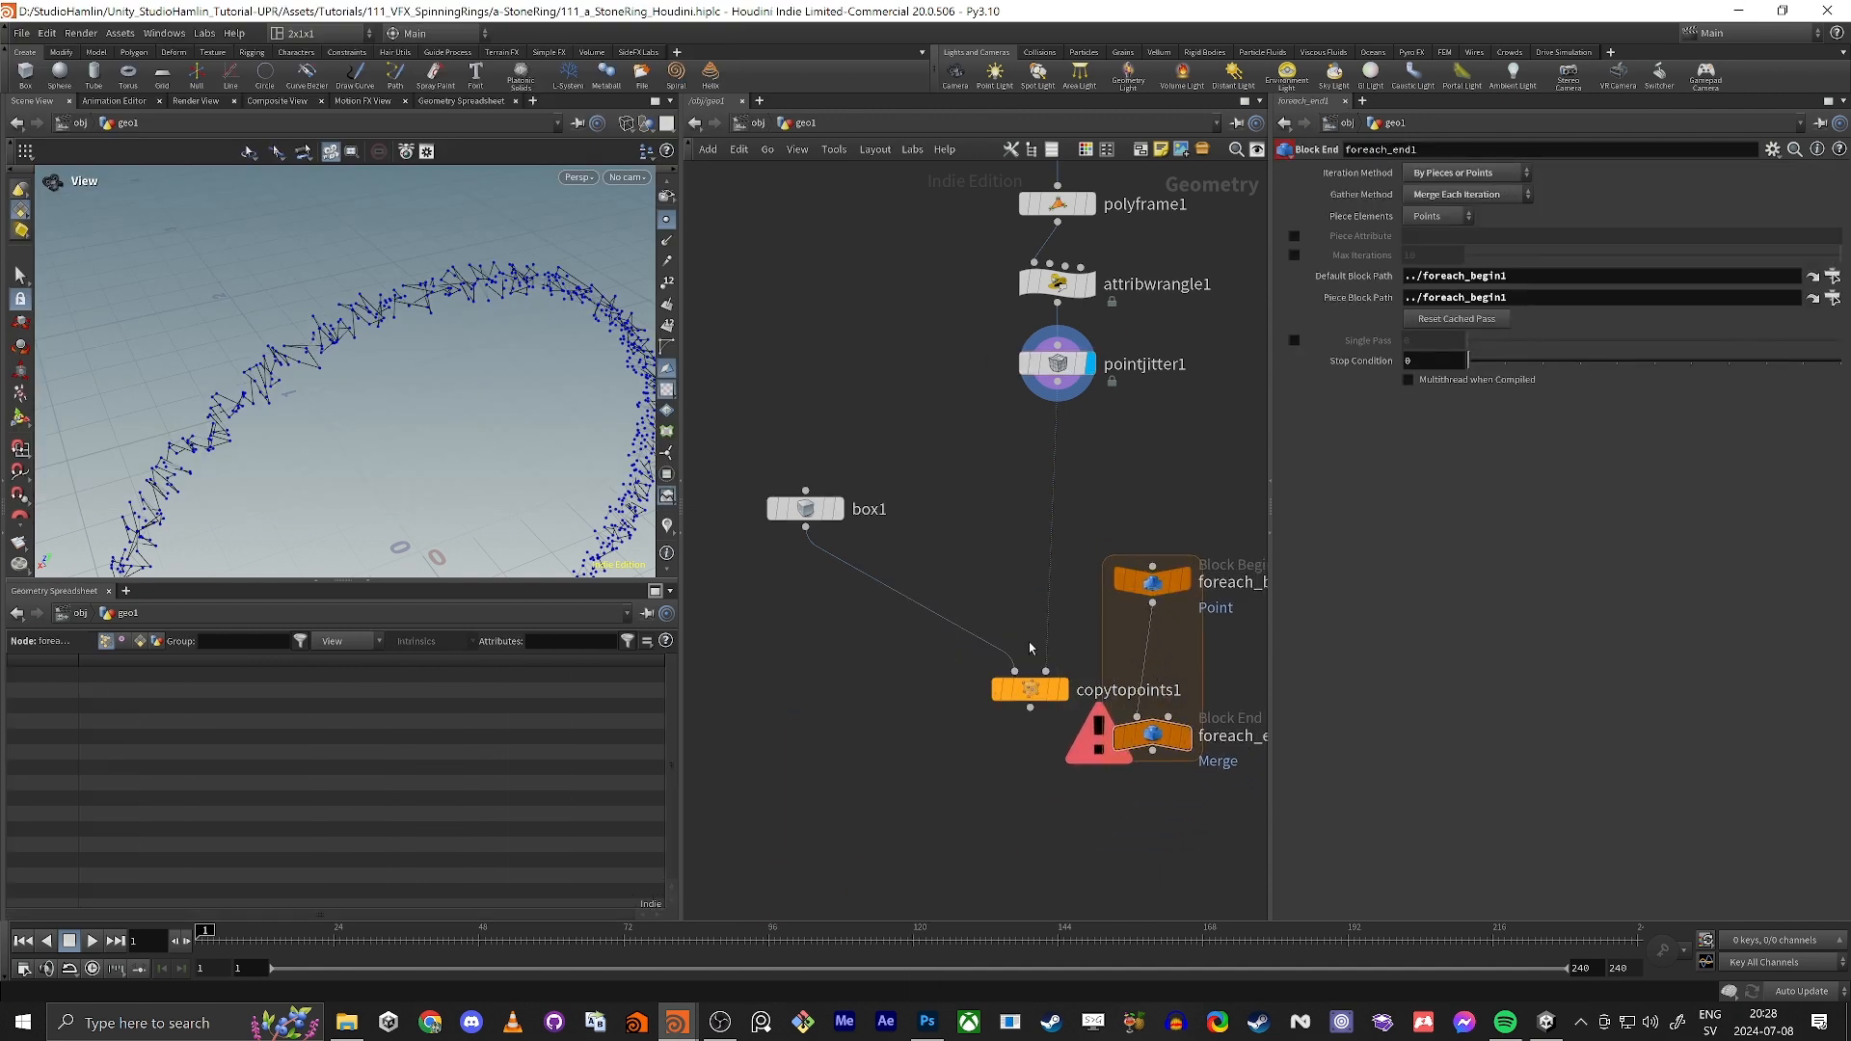
drag(1039, 692, 814, 538)
scroll(1151, 673, up, 2)
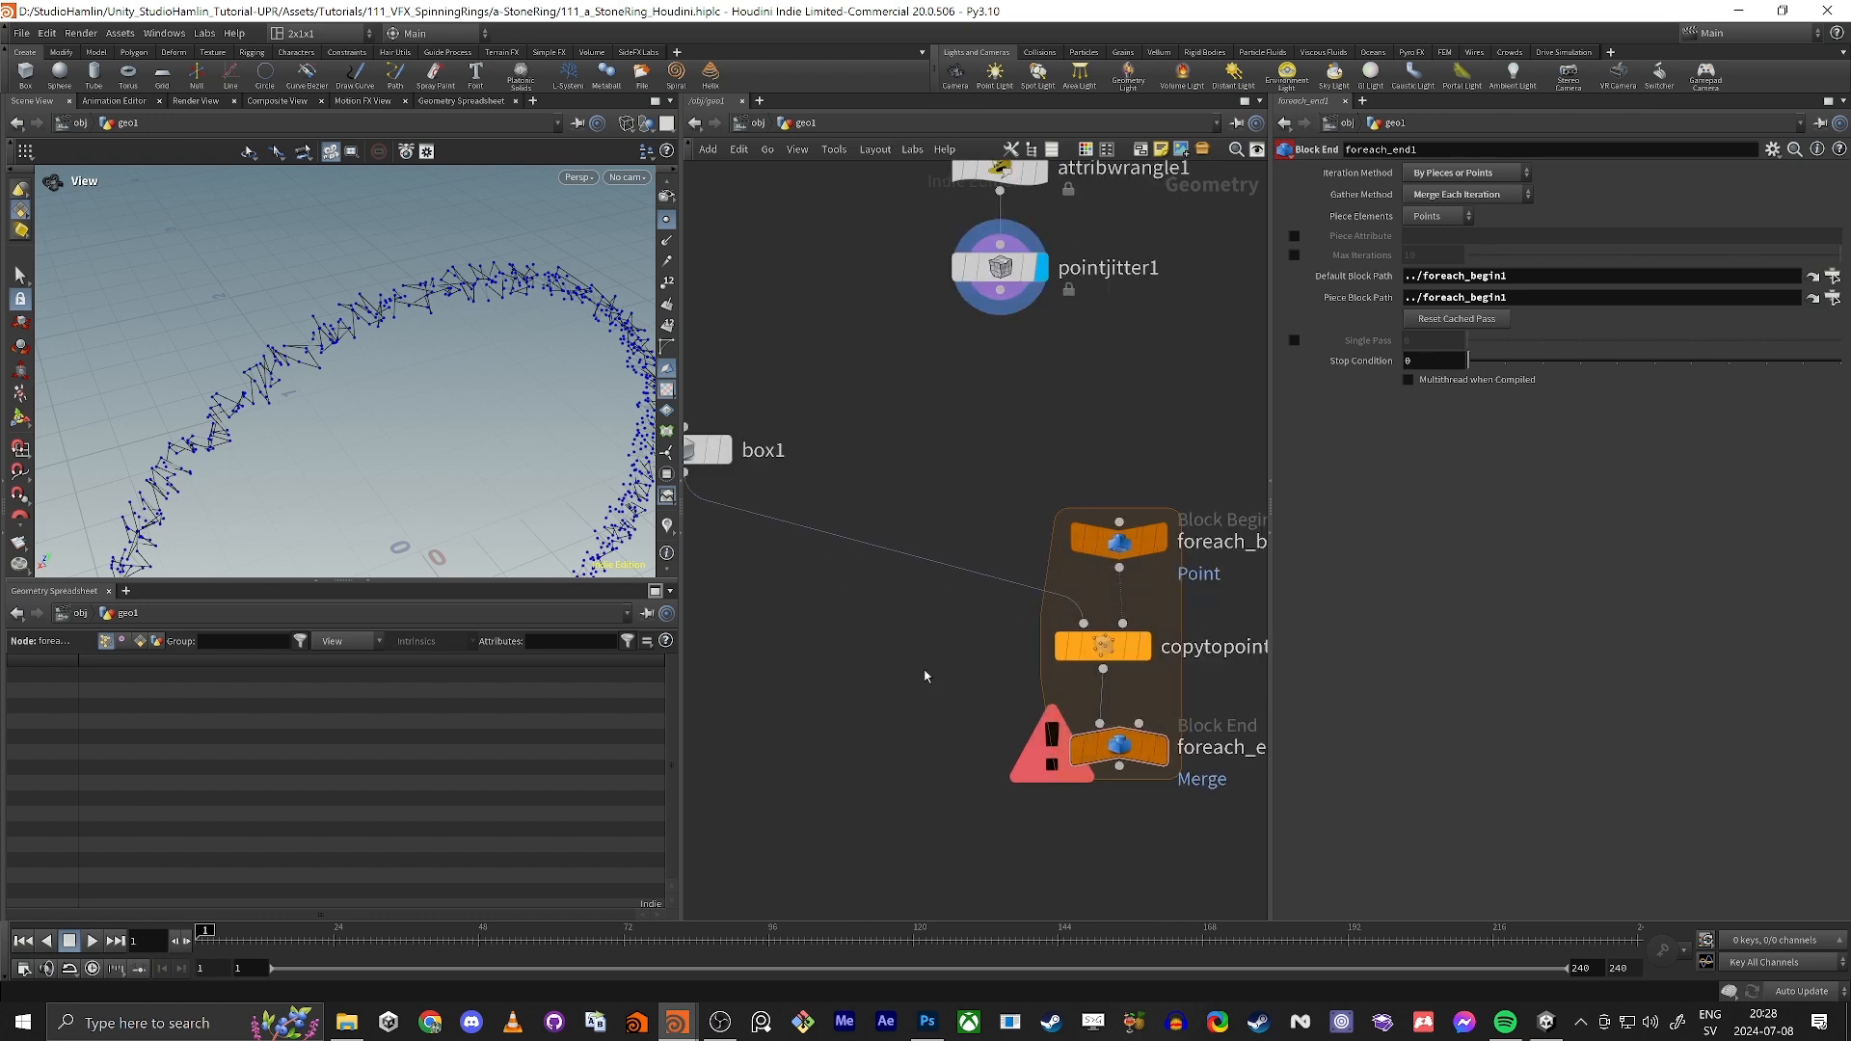
middle_drag(818, 660, 733, 657)
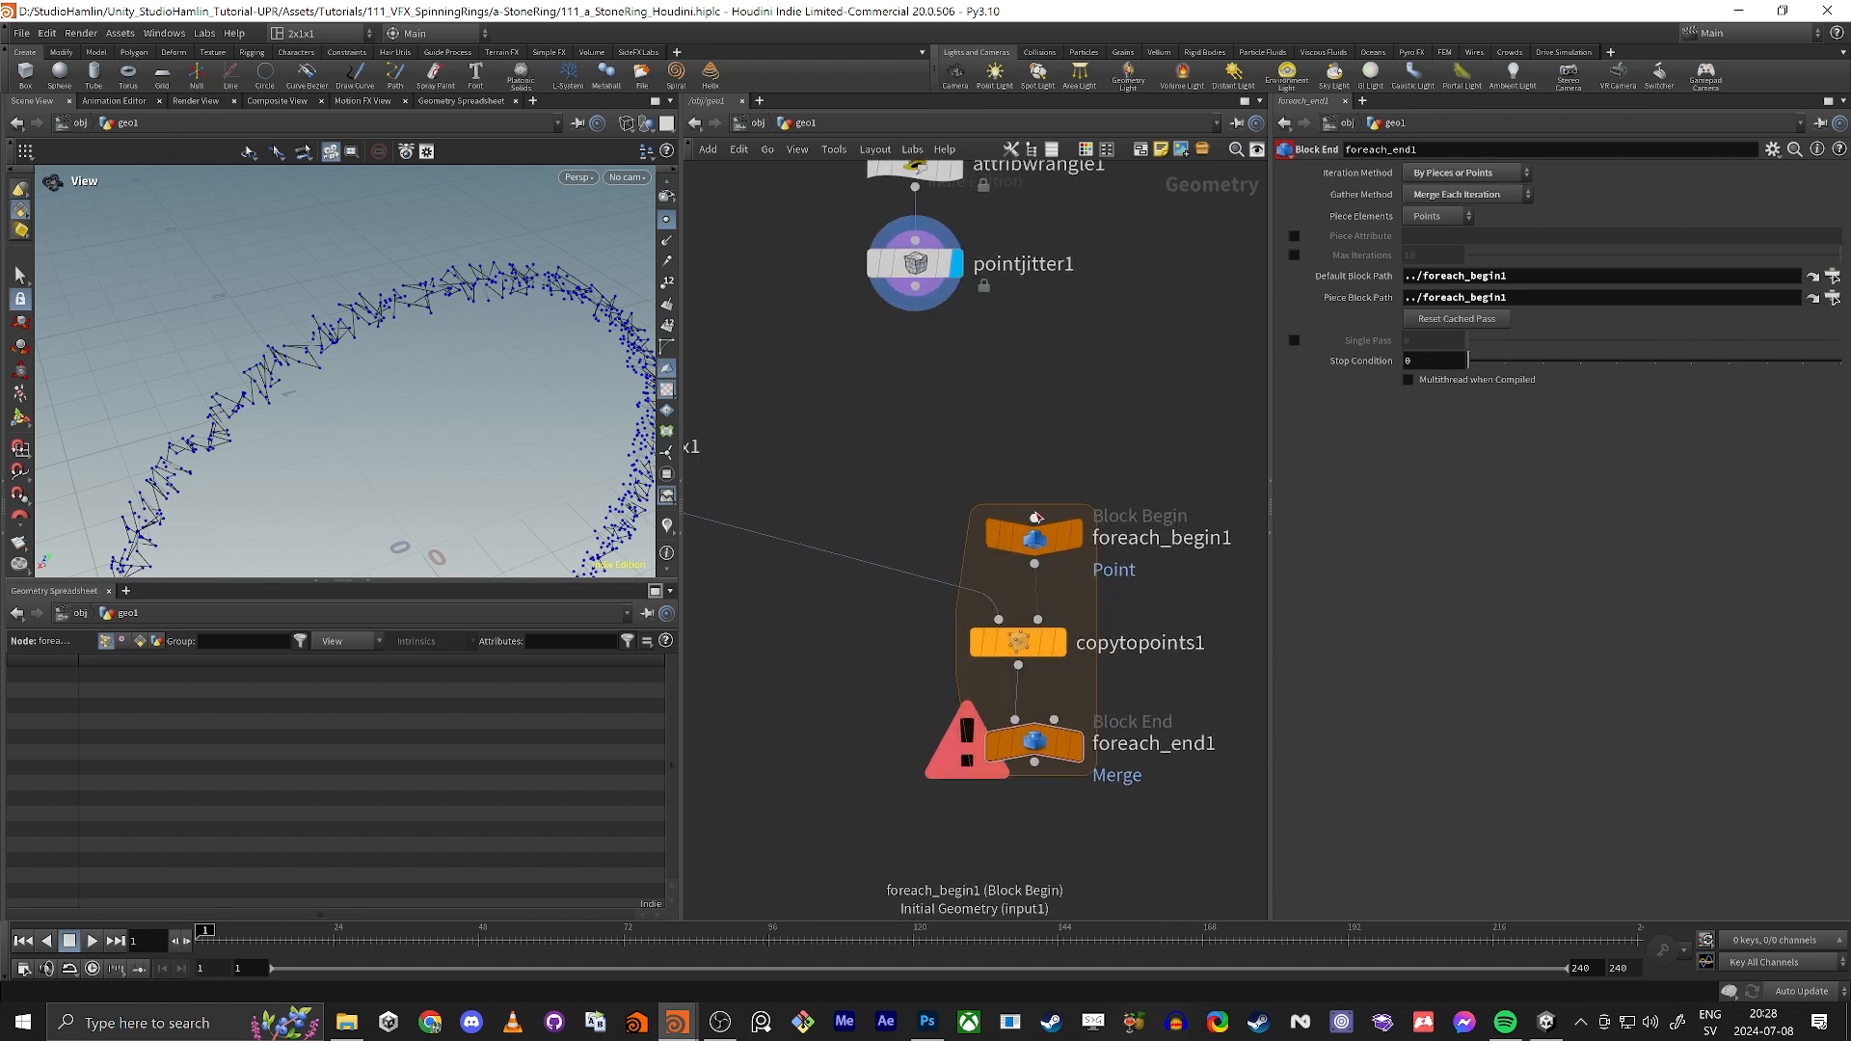
Step: Connect pointjitter1 to foreach_begin1, spread out the loop's nodes, and display foreach_end1's result
drag(1034, 518, 915, 289)
middle_drag(941, 742, 901, 703)
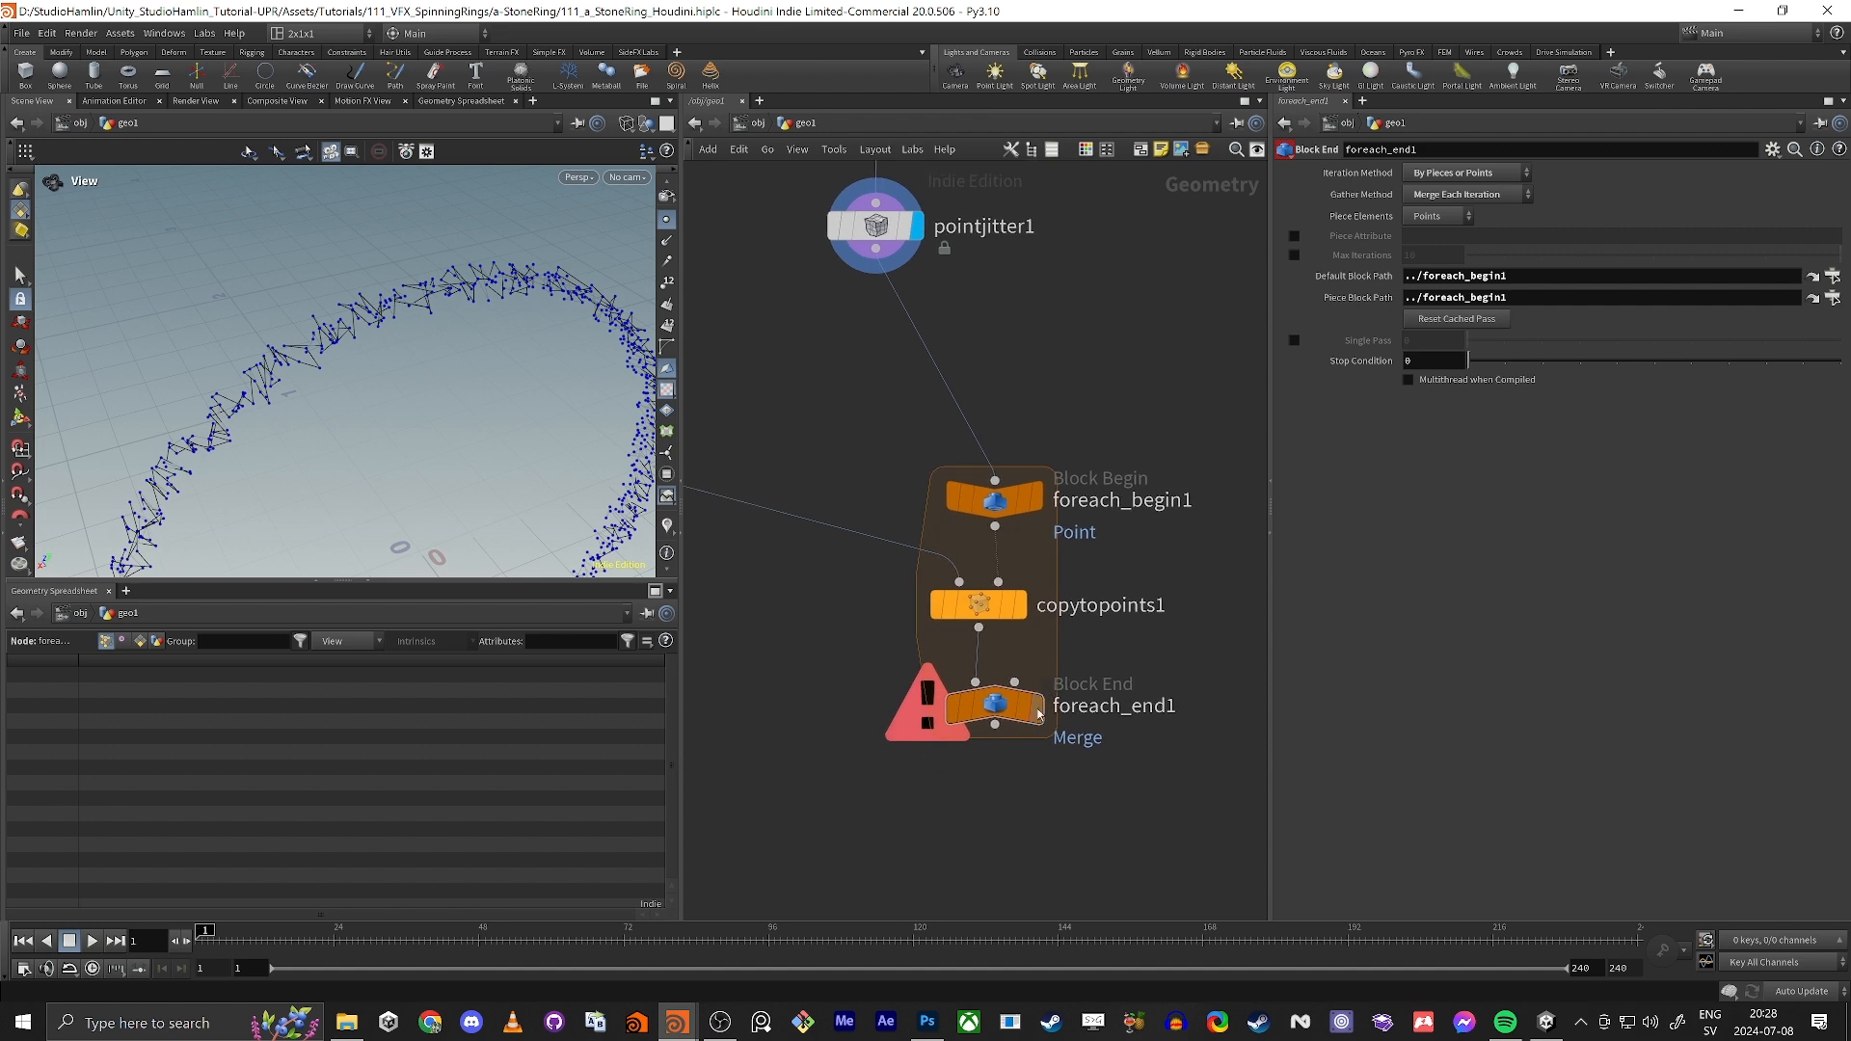
drag(1039, 714, 955, 833)
drag(988, 501, 952, 398)
drag(979, 605, 900, 611)
click(955, 831)
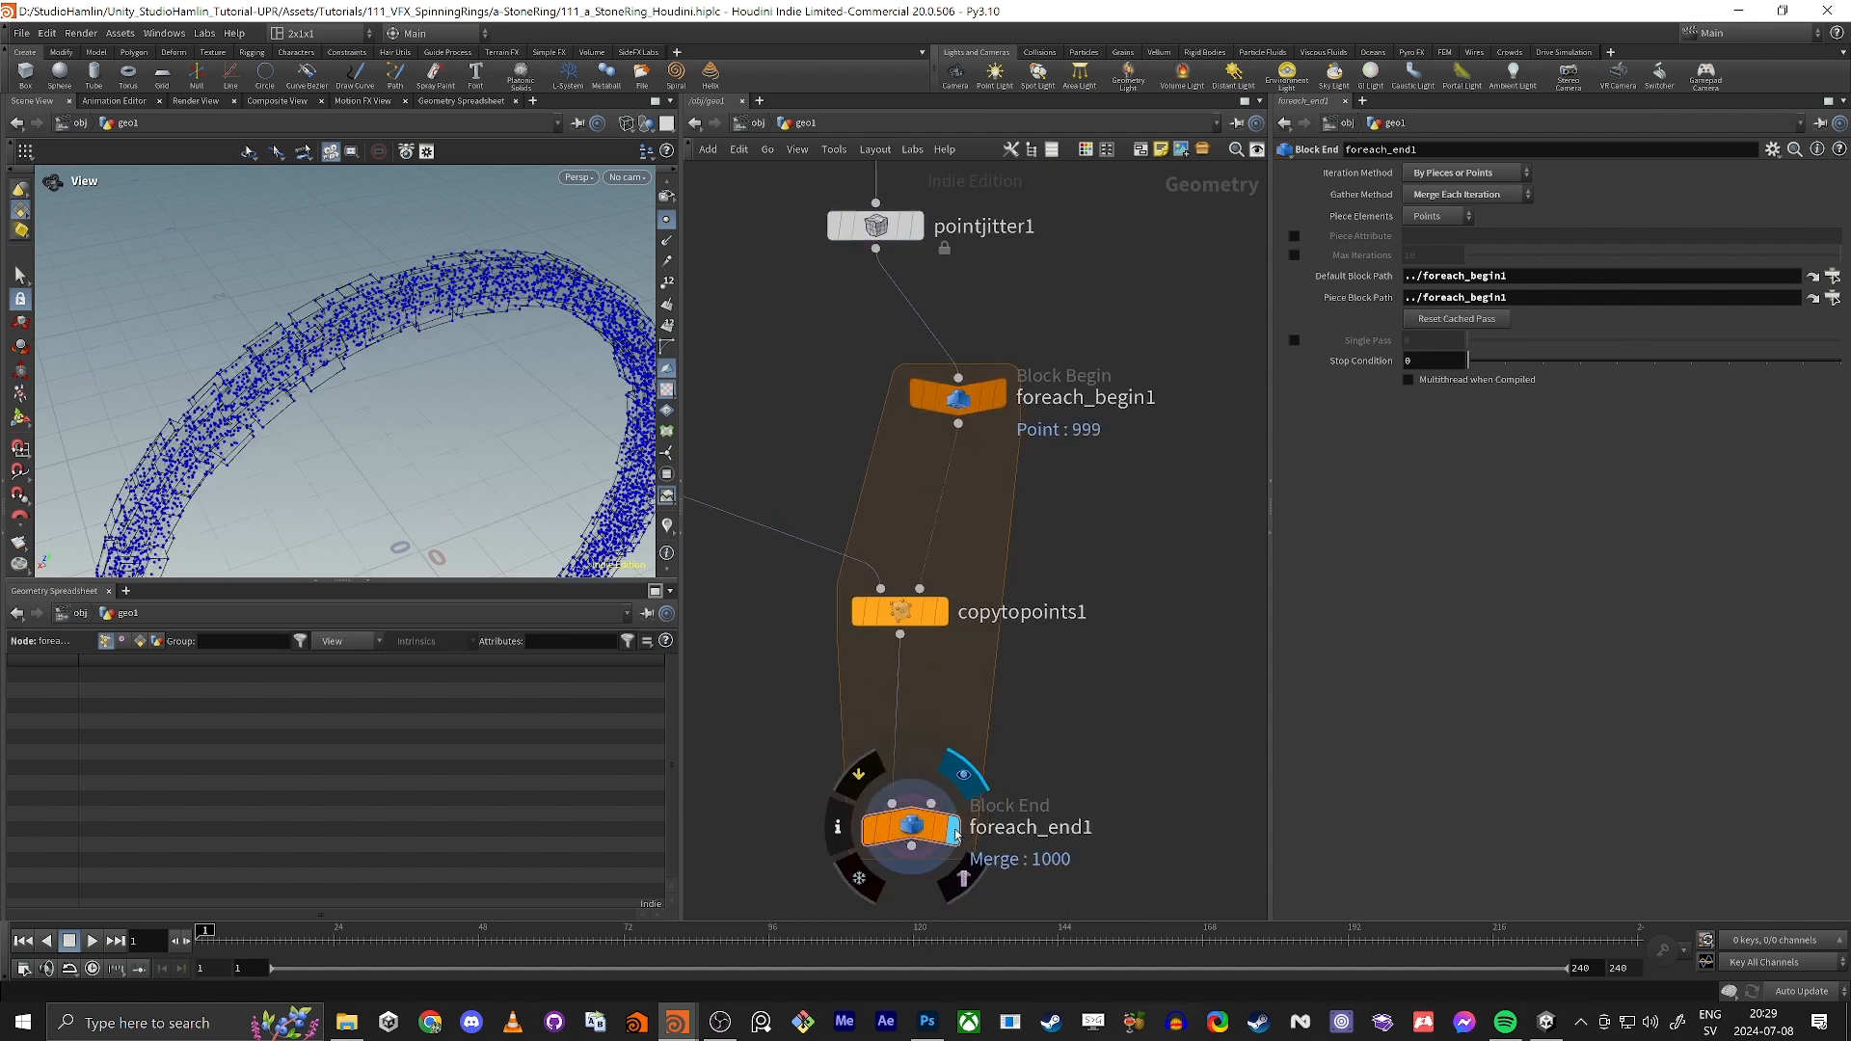
Step: Return the viewport to shaded display and align foreach_begin1 above copytopoints1
key(w)
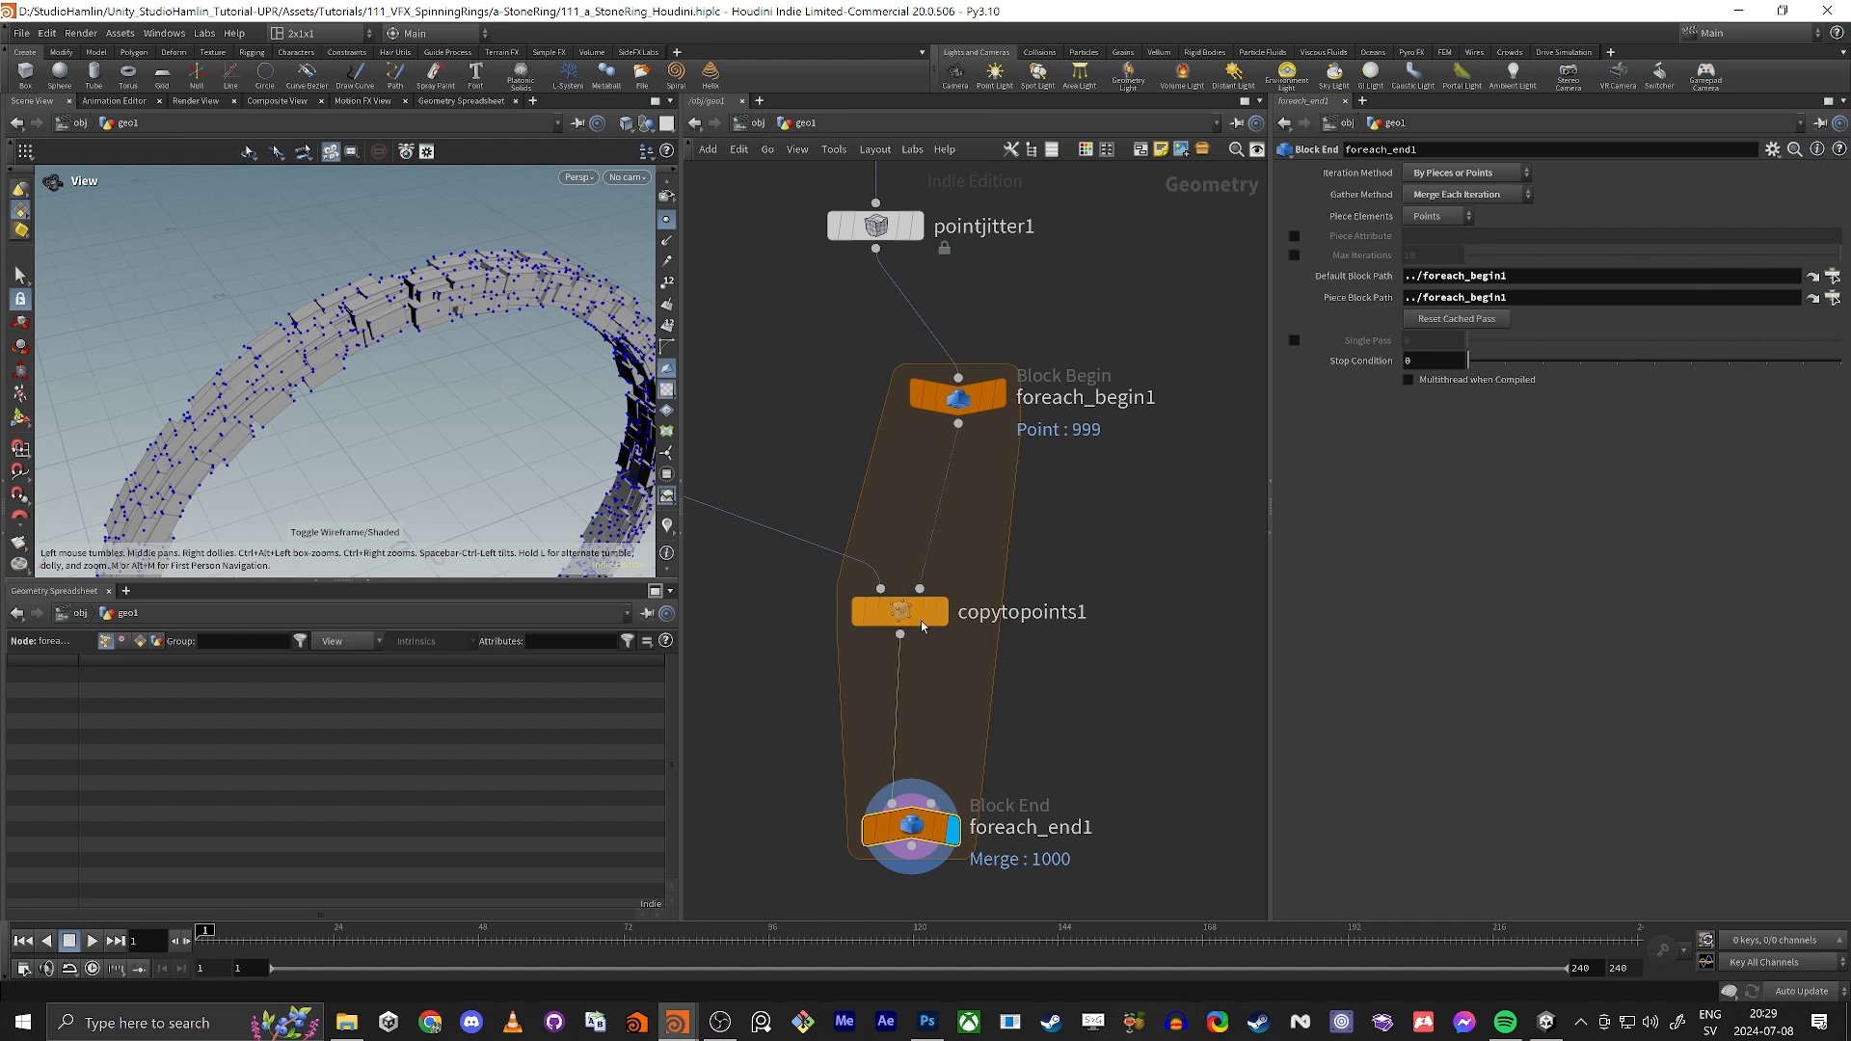
drag(985, 409, 955, 404)
scroll(375, 377, down, 4)
middle_drag(375, 377, 344, 336)
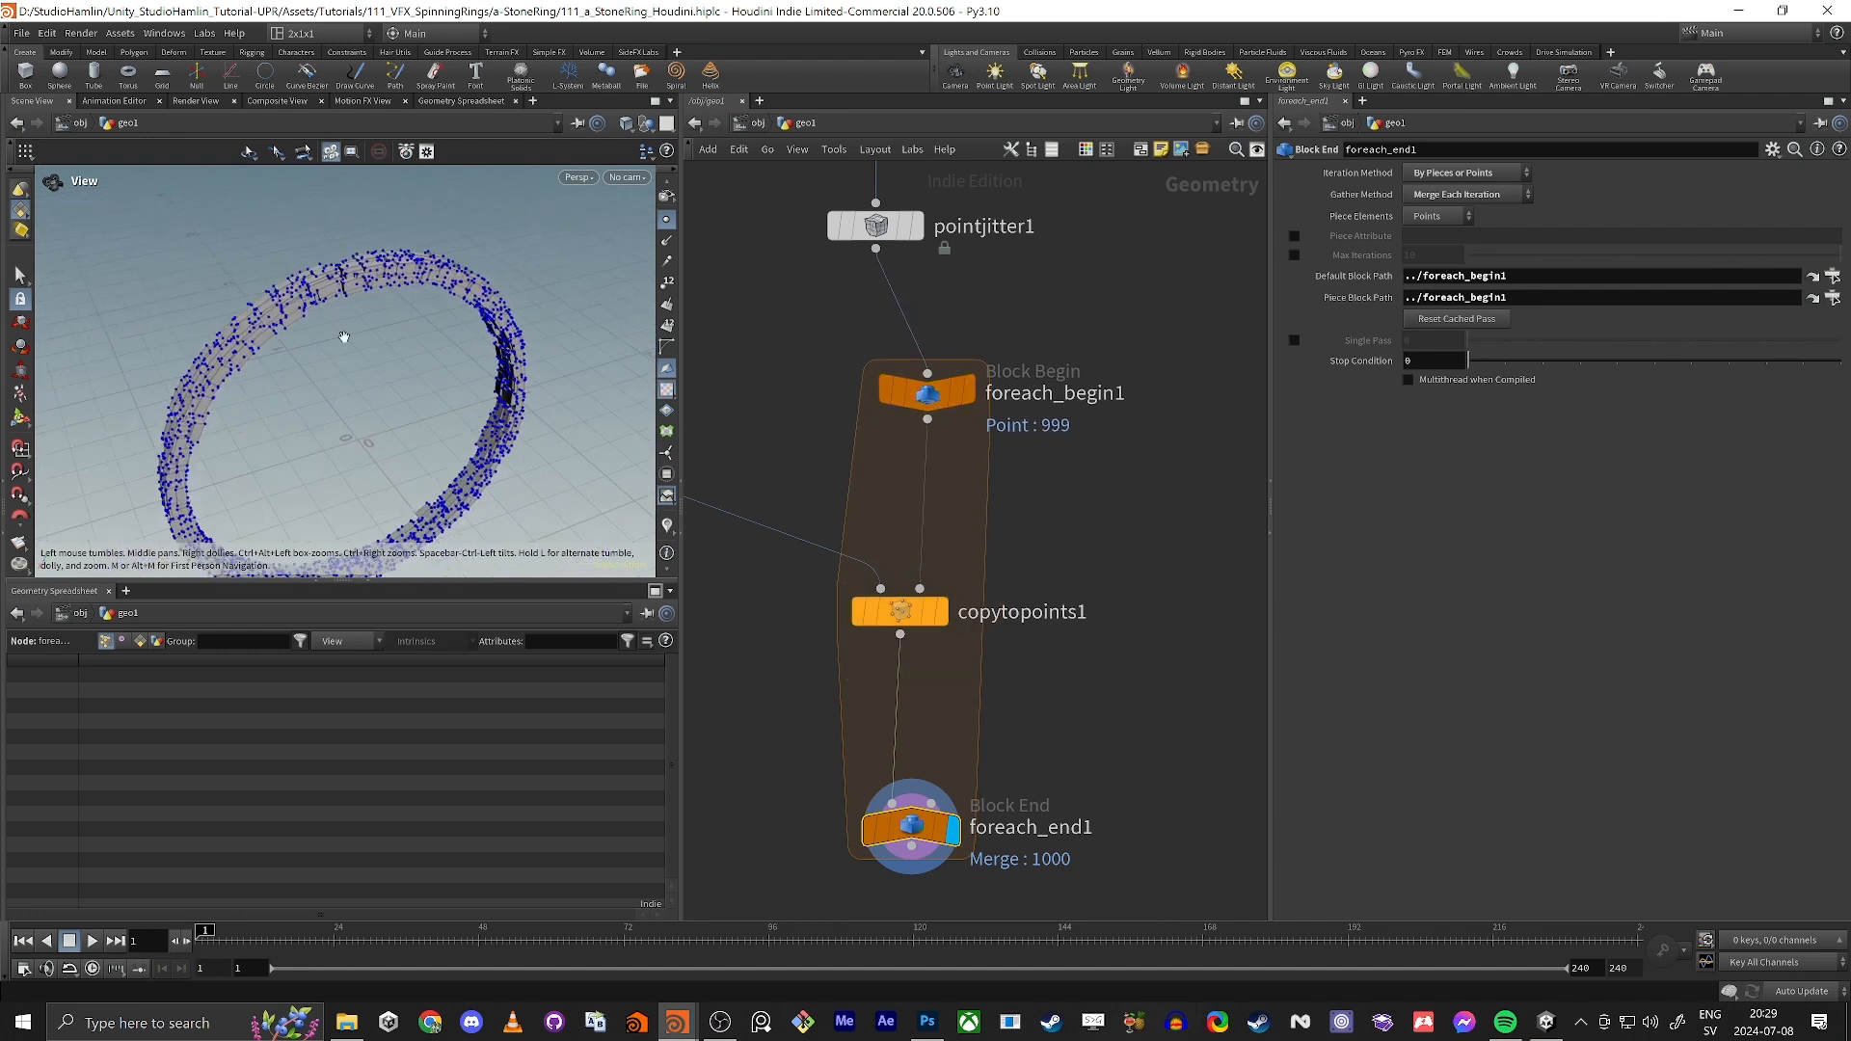
drag(345, 337, 338, 343)
mouse_move(914, 613)
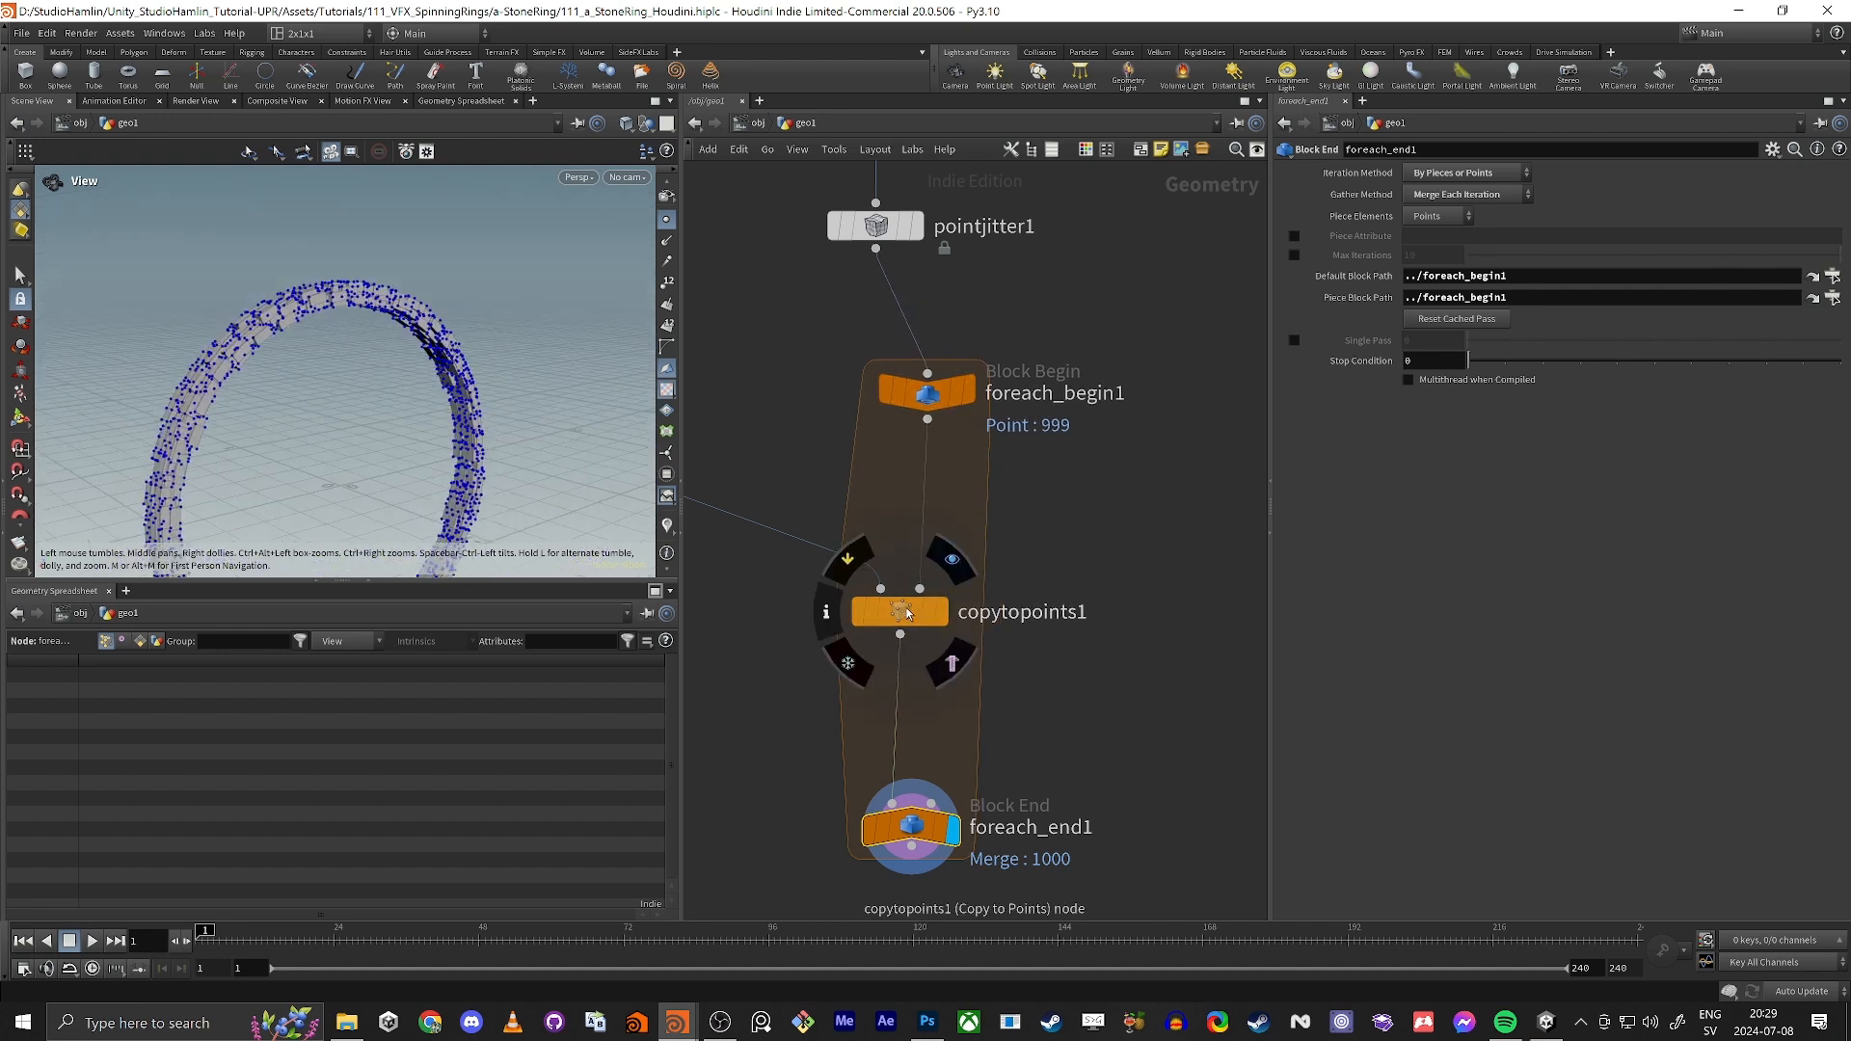
Step: Create a meta import node from foreach_begin1 and inspect its node information
click(929, 395)
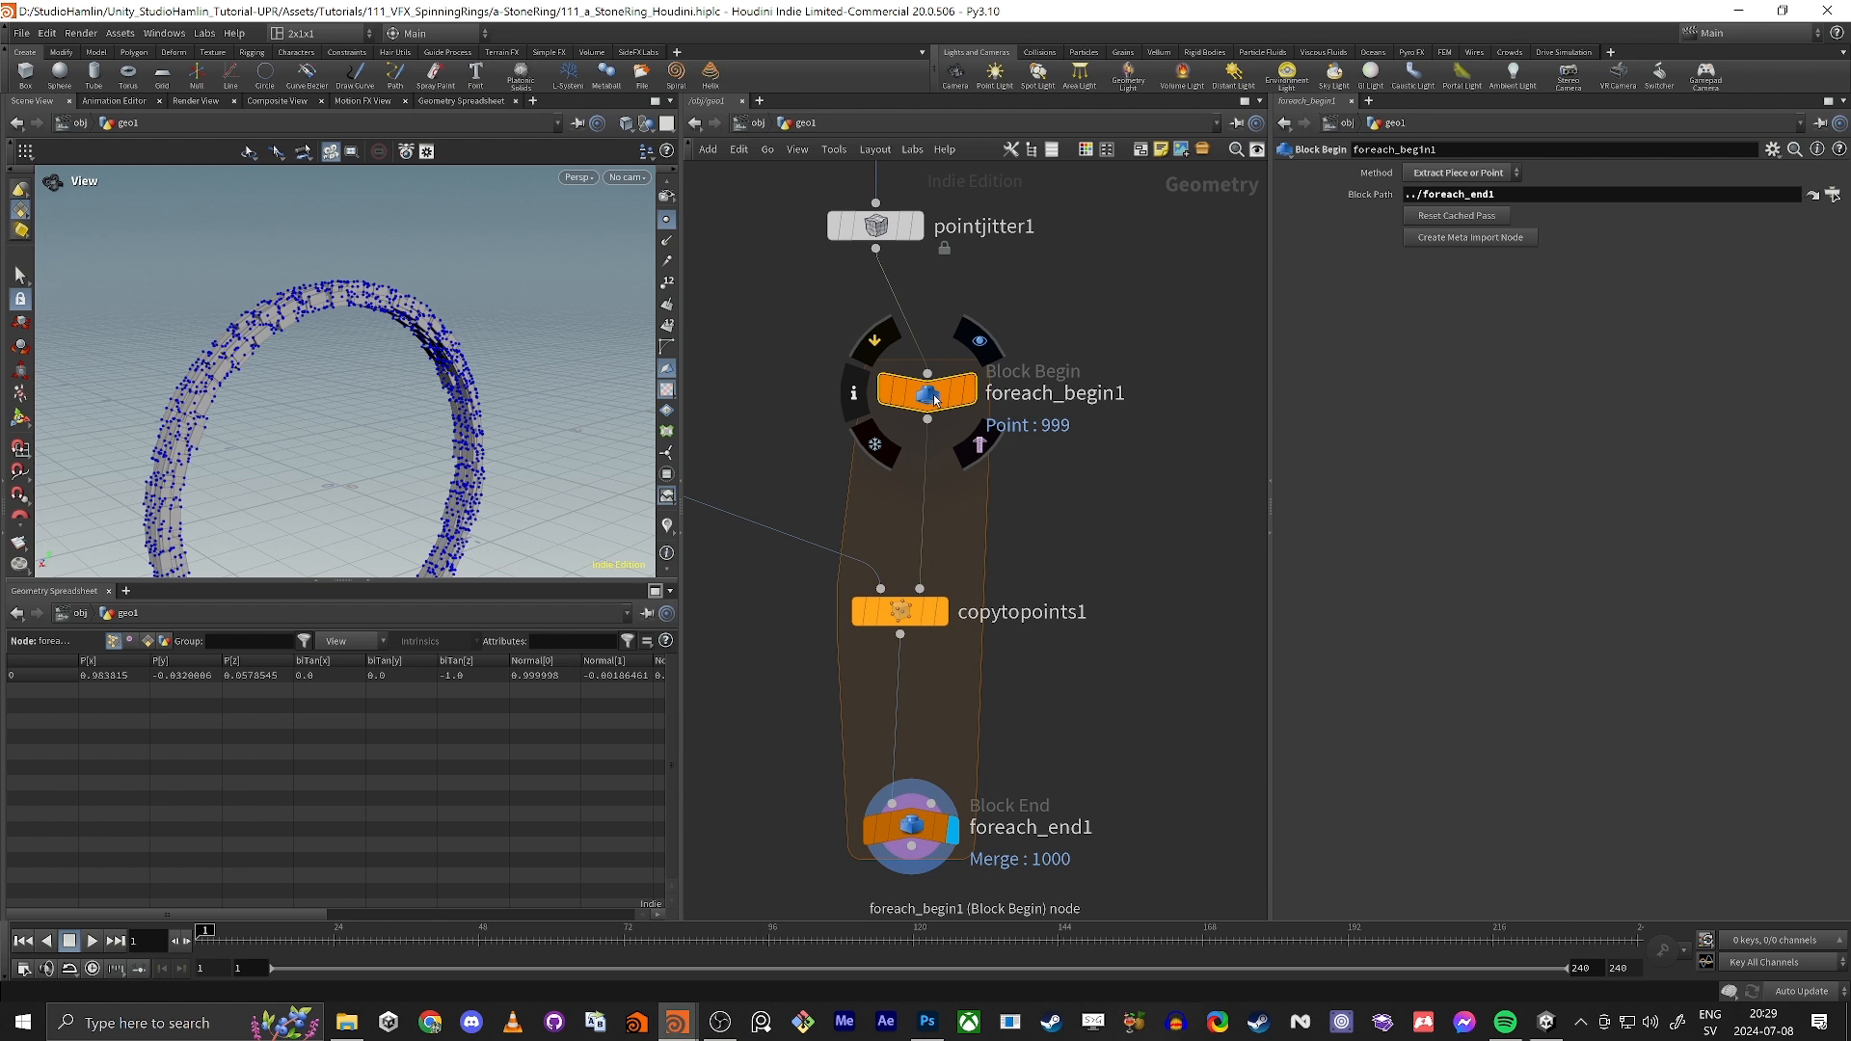
click(1484, 242)
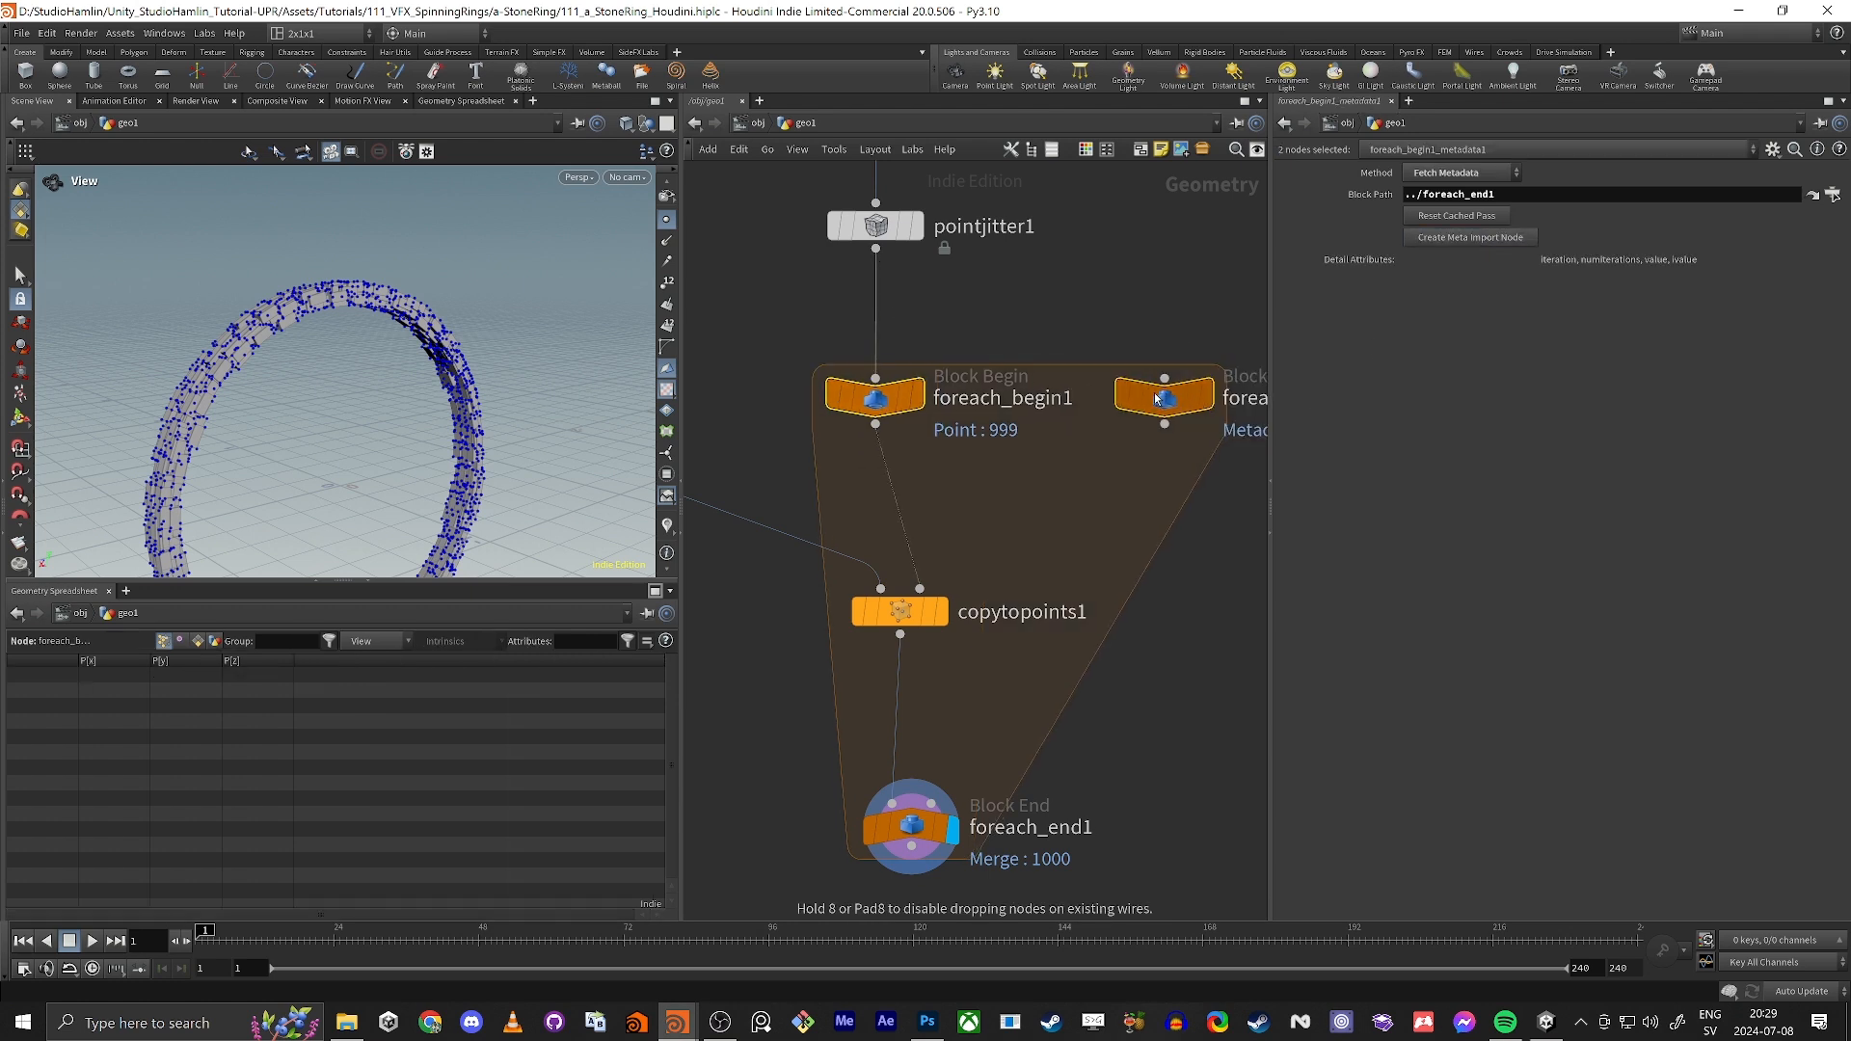
middle_drag(1144, 285, 832, 293)
click(832, 292)
middle_click(856, 407)
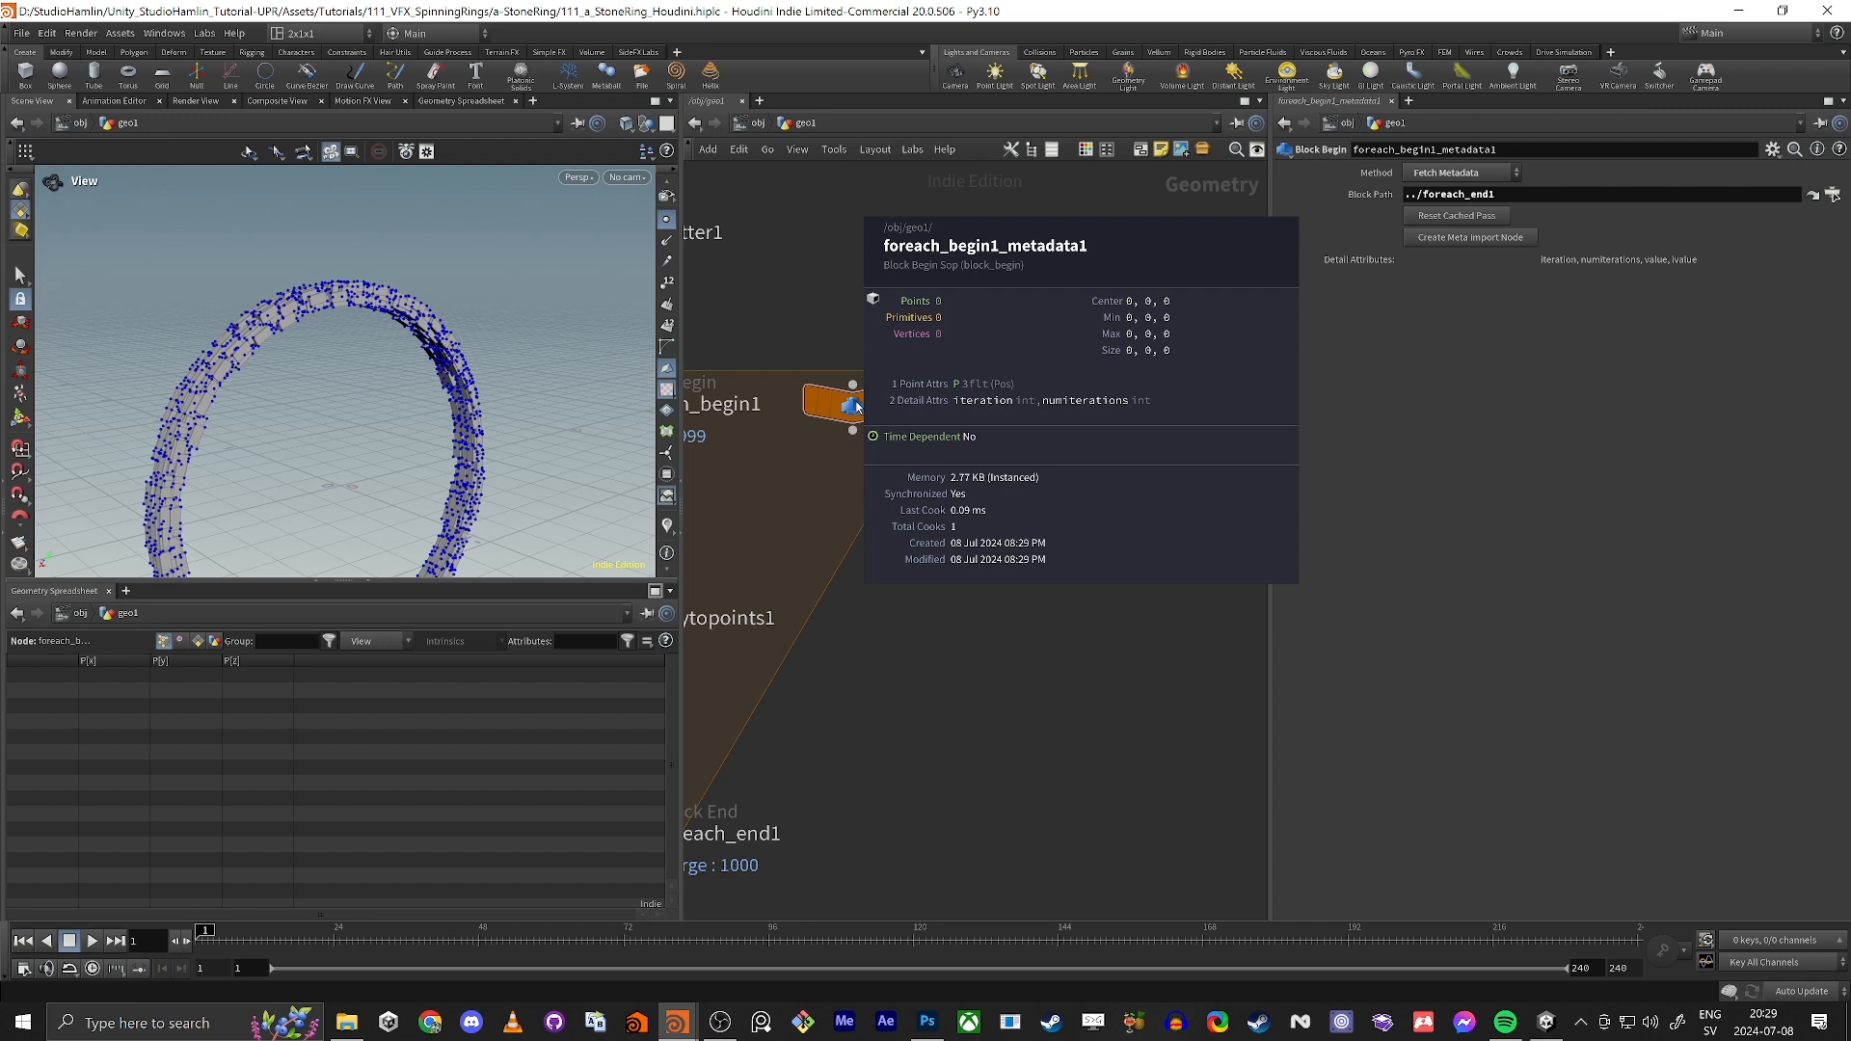
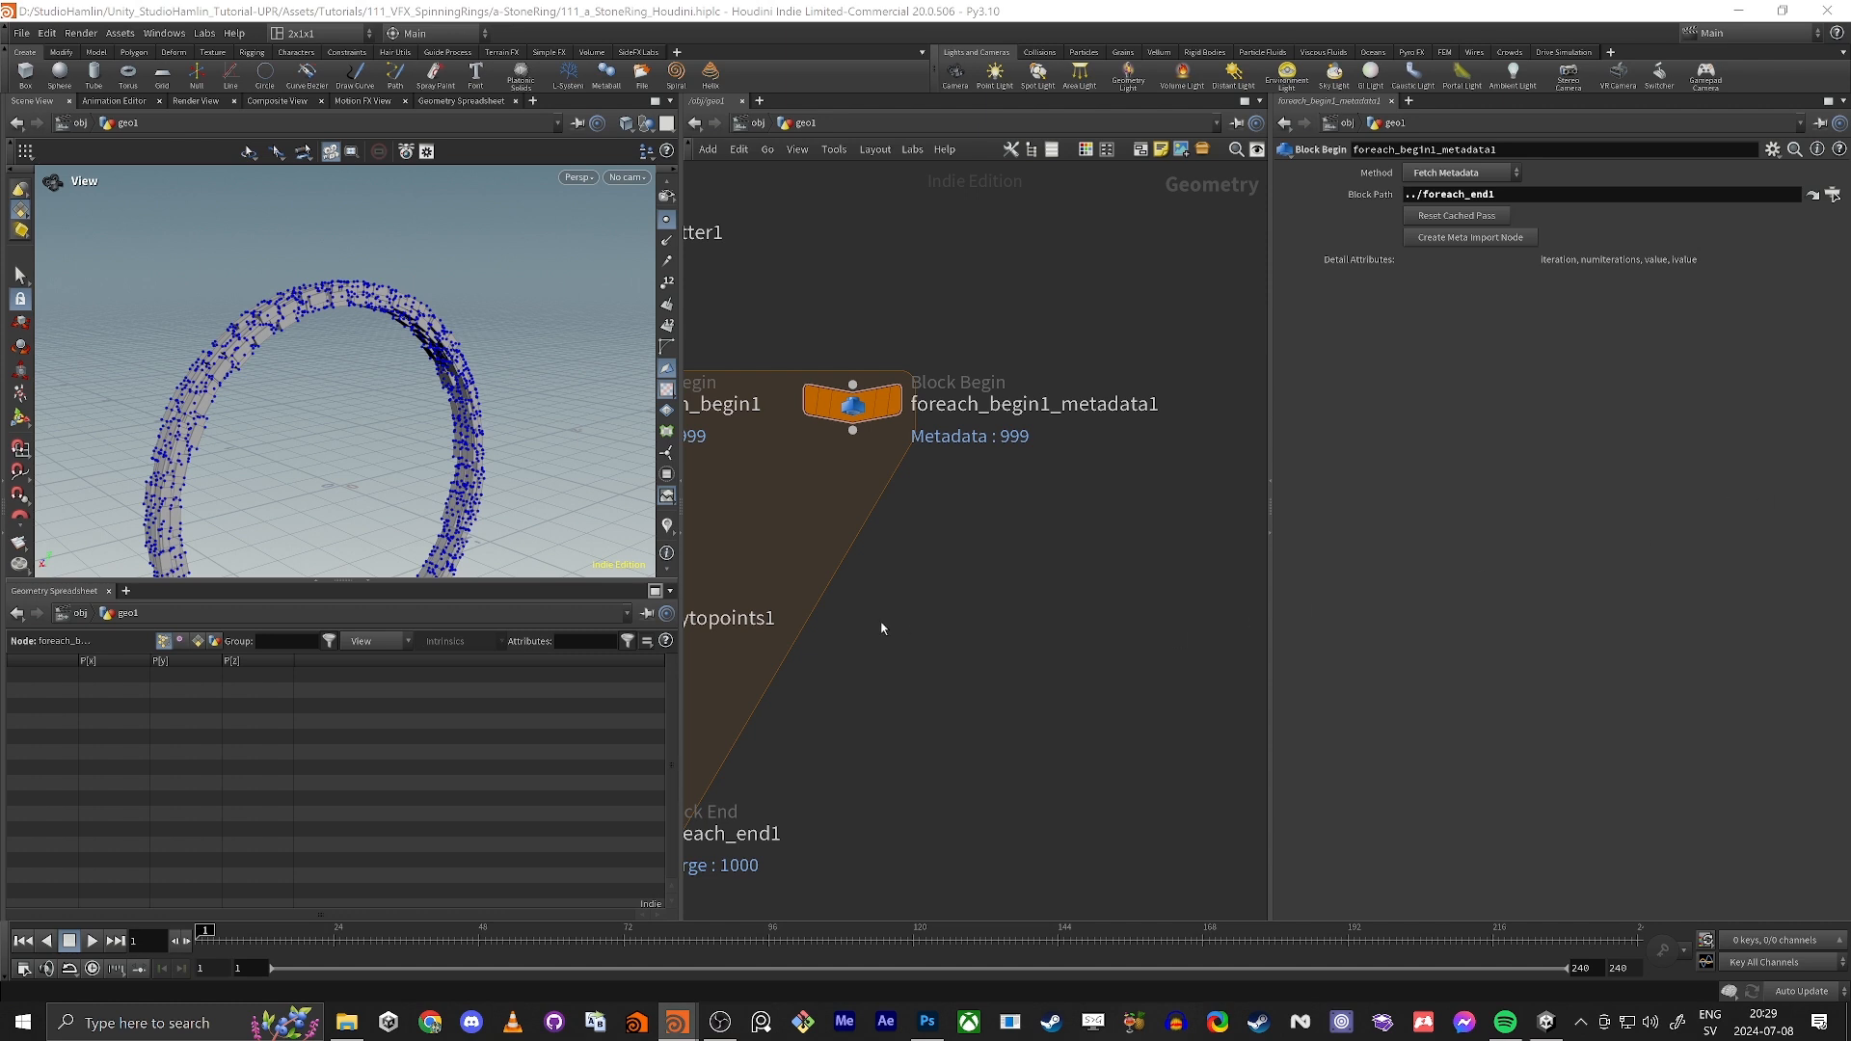
Step: Insert an Attribute Wrangle node between foreach_begin1 and the second input of copytopoints1
key(h)
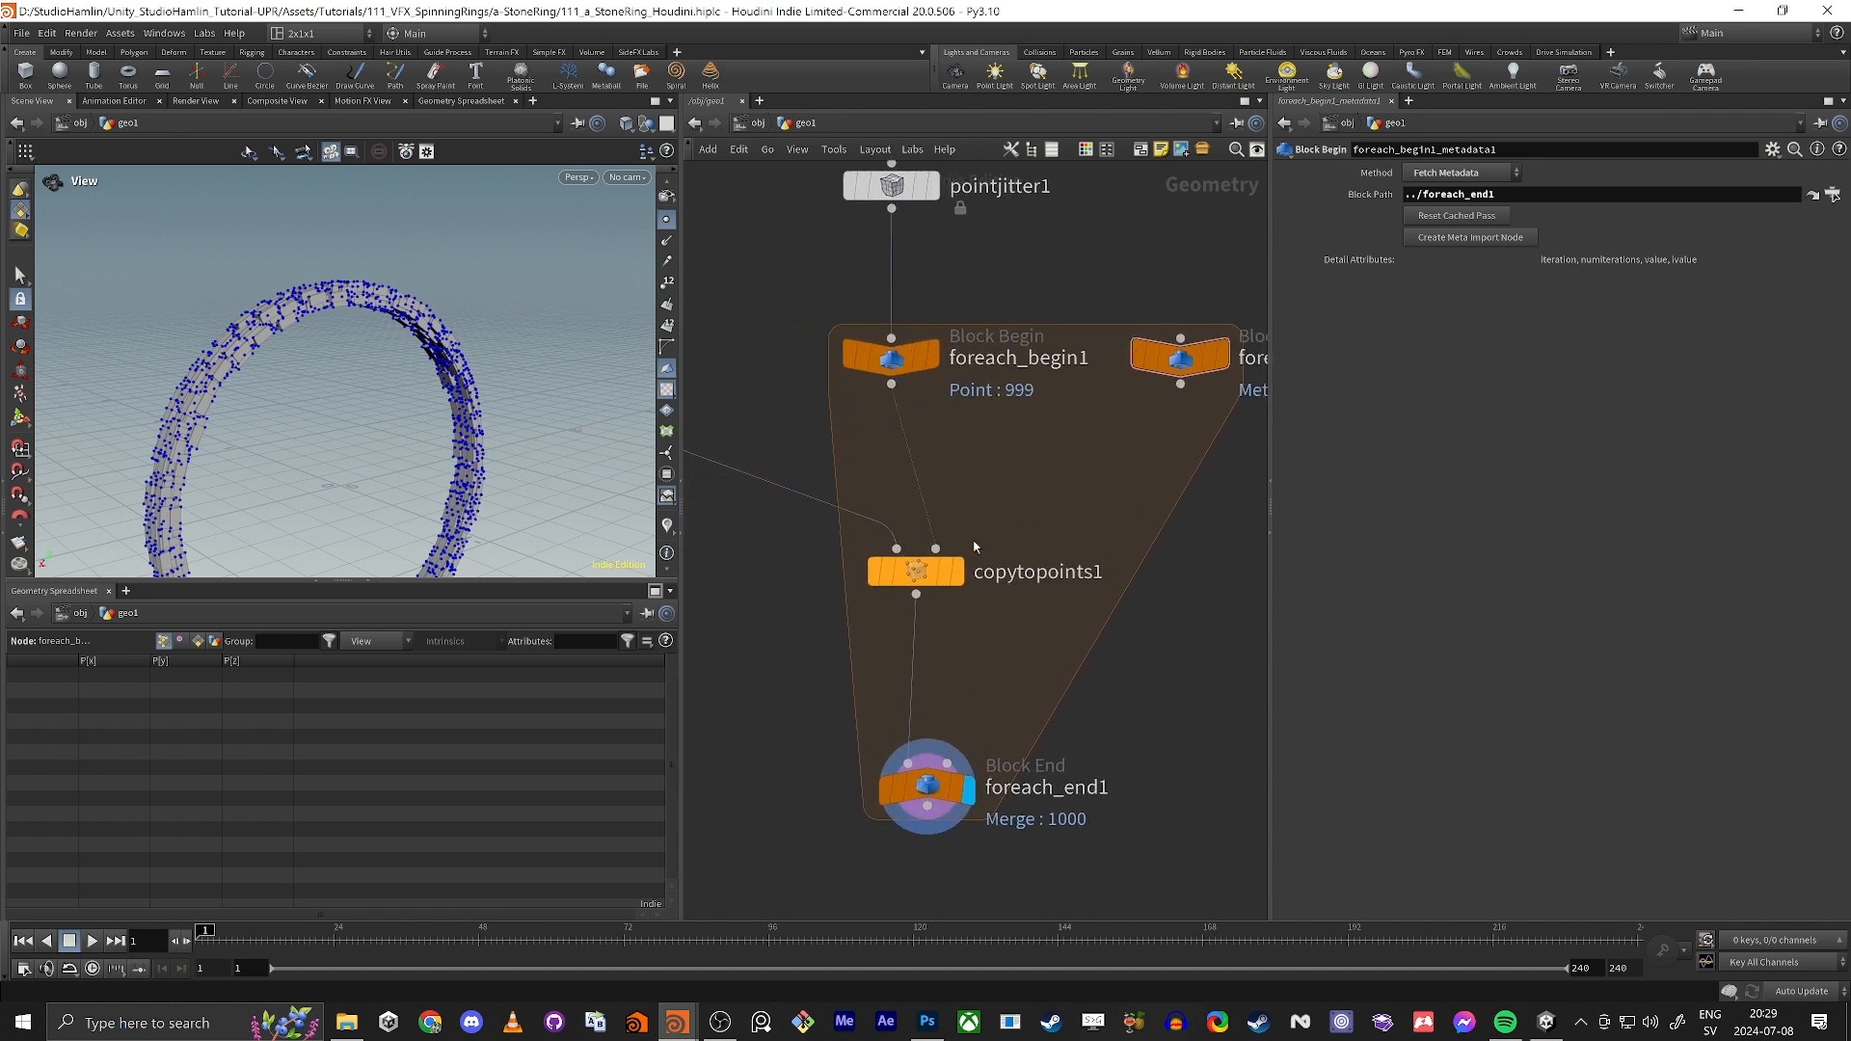
drag(943, 565, 934, 594)
key(Tab)
text(wr)
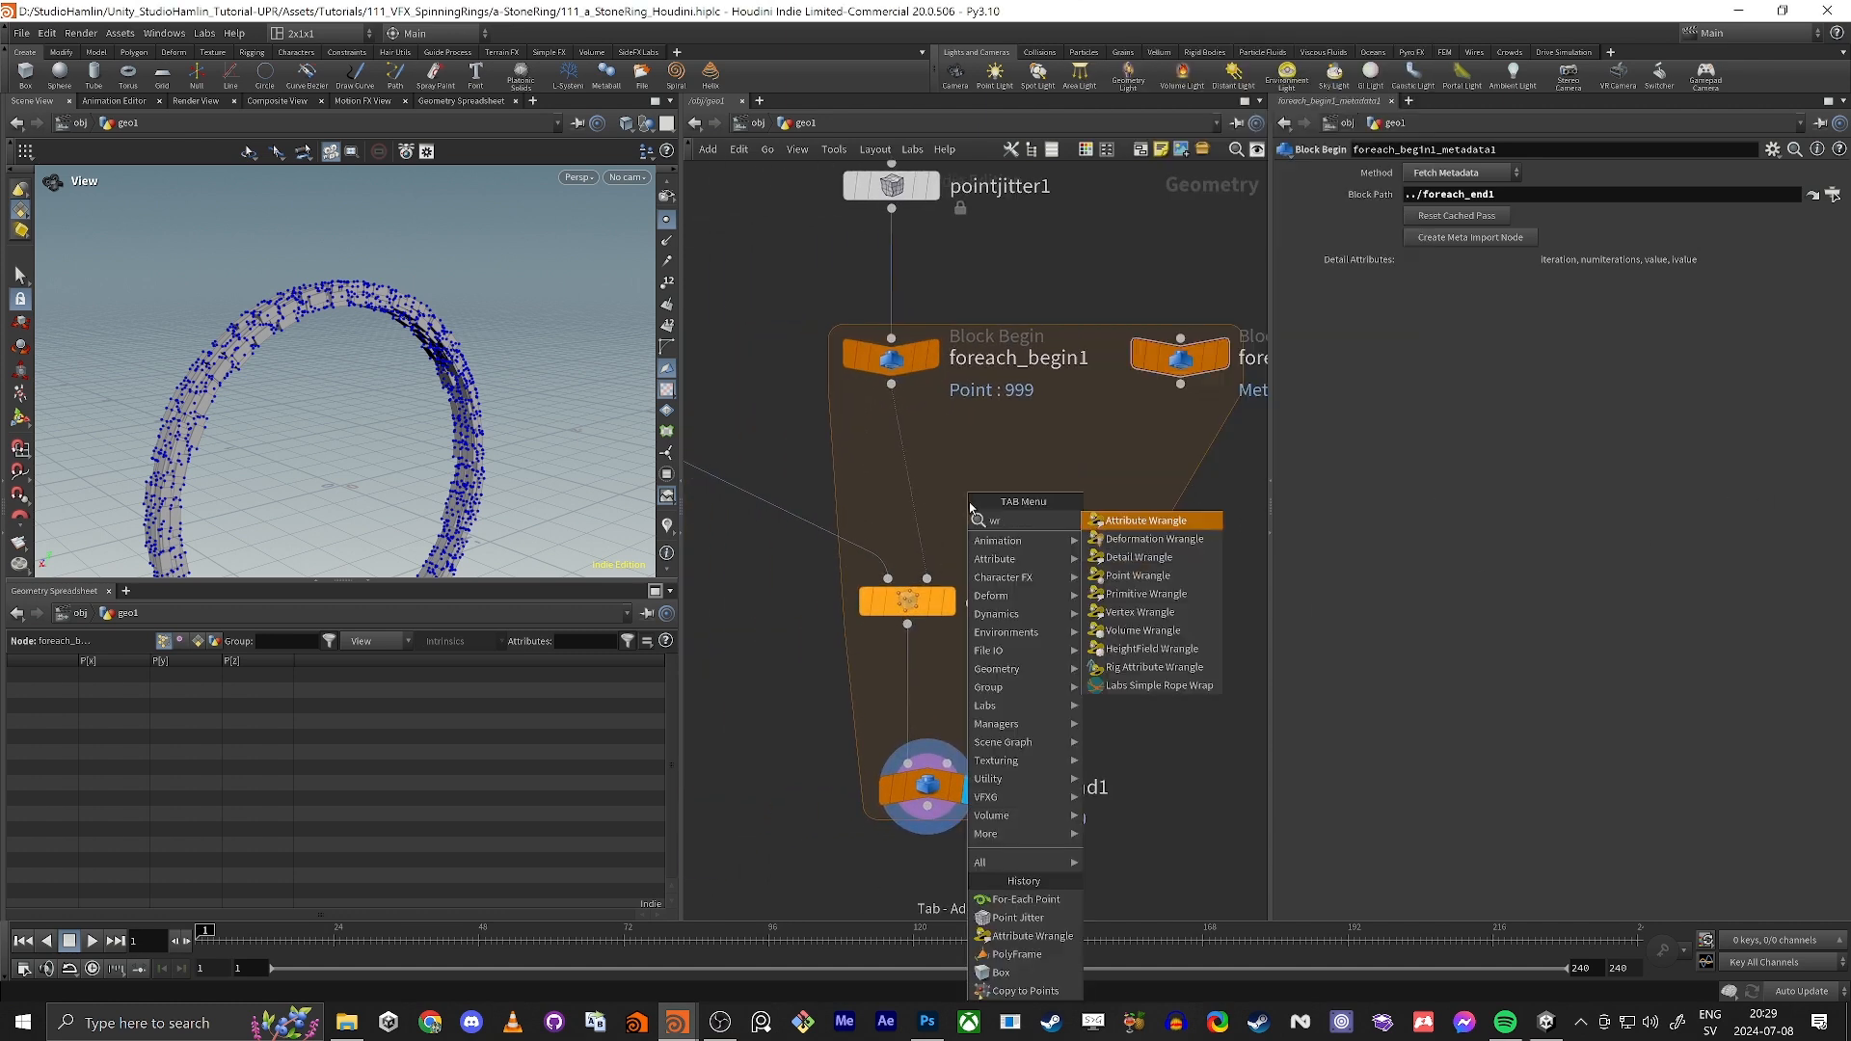
key(Return)
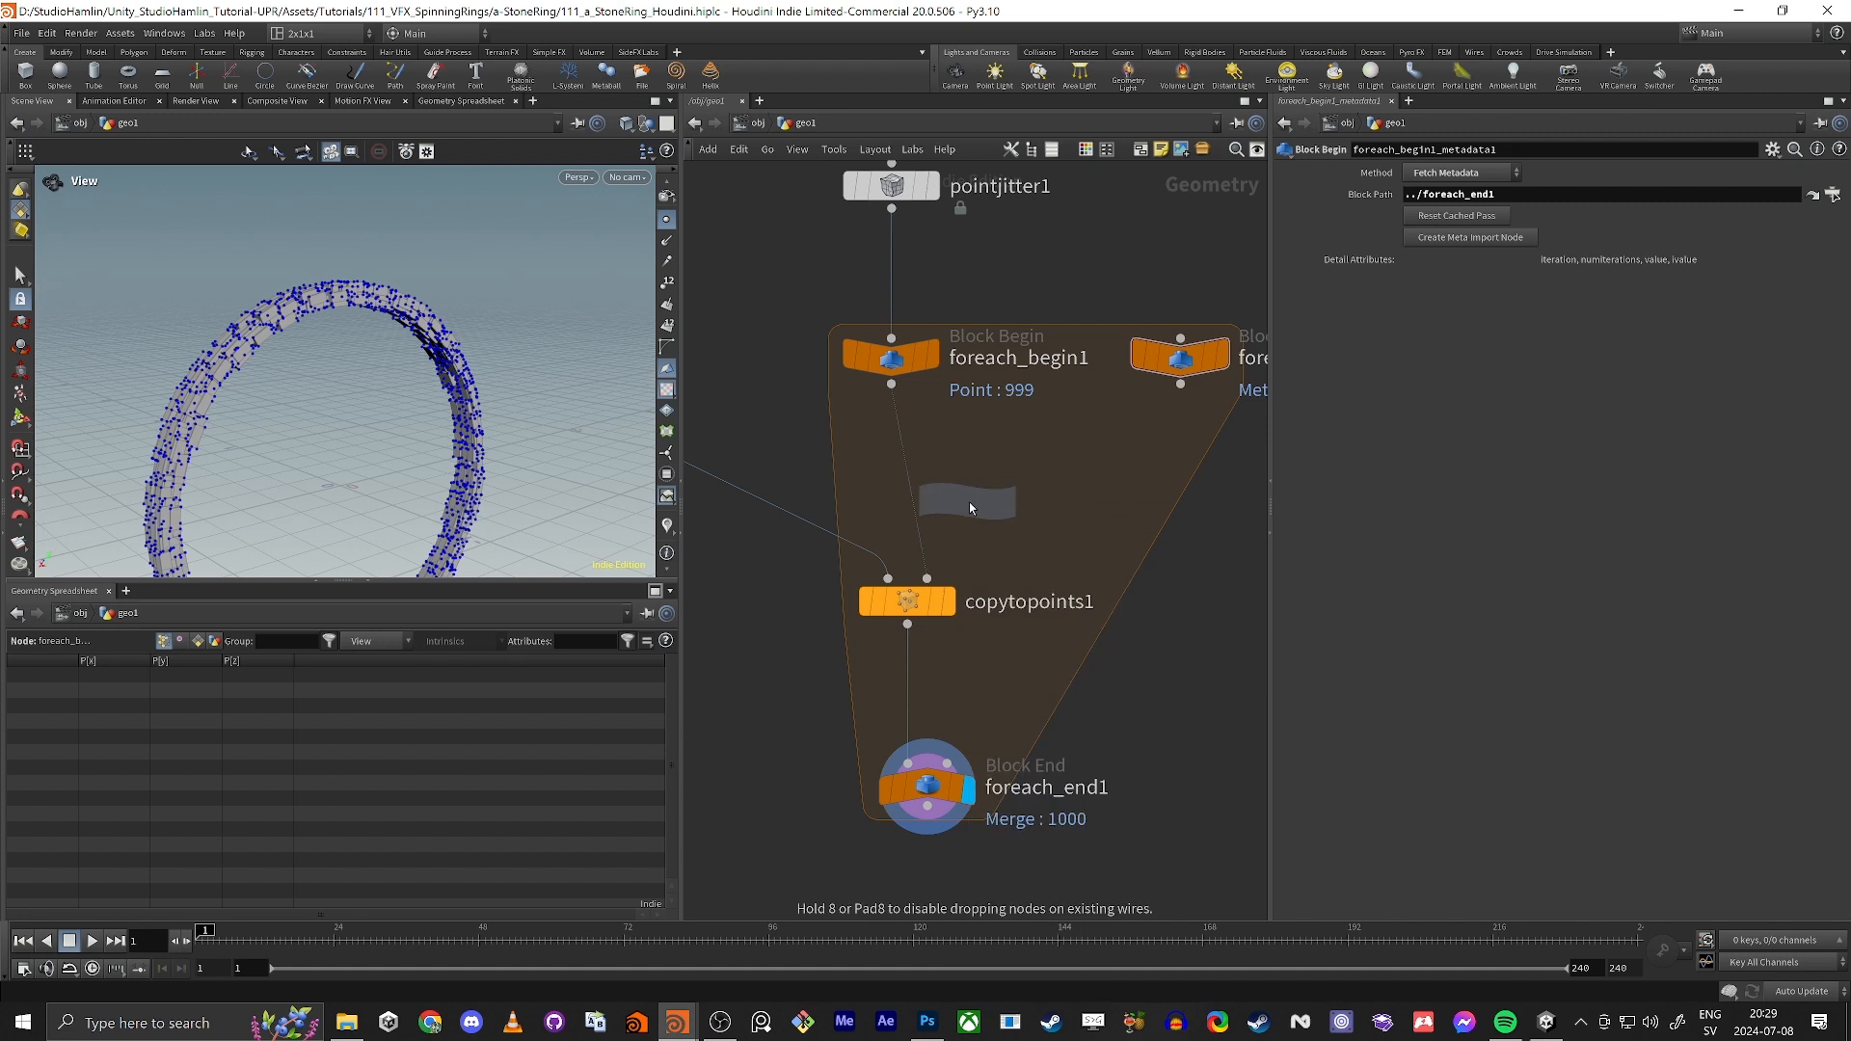
click(911, 484)
Step: Connect foreach_begin1_metadata1 to the second input of attribwrangle2 and display the wrangle's result
drag(1180, 384, 898, 461)
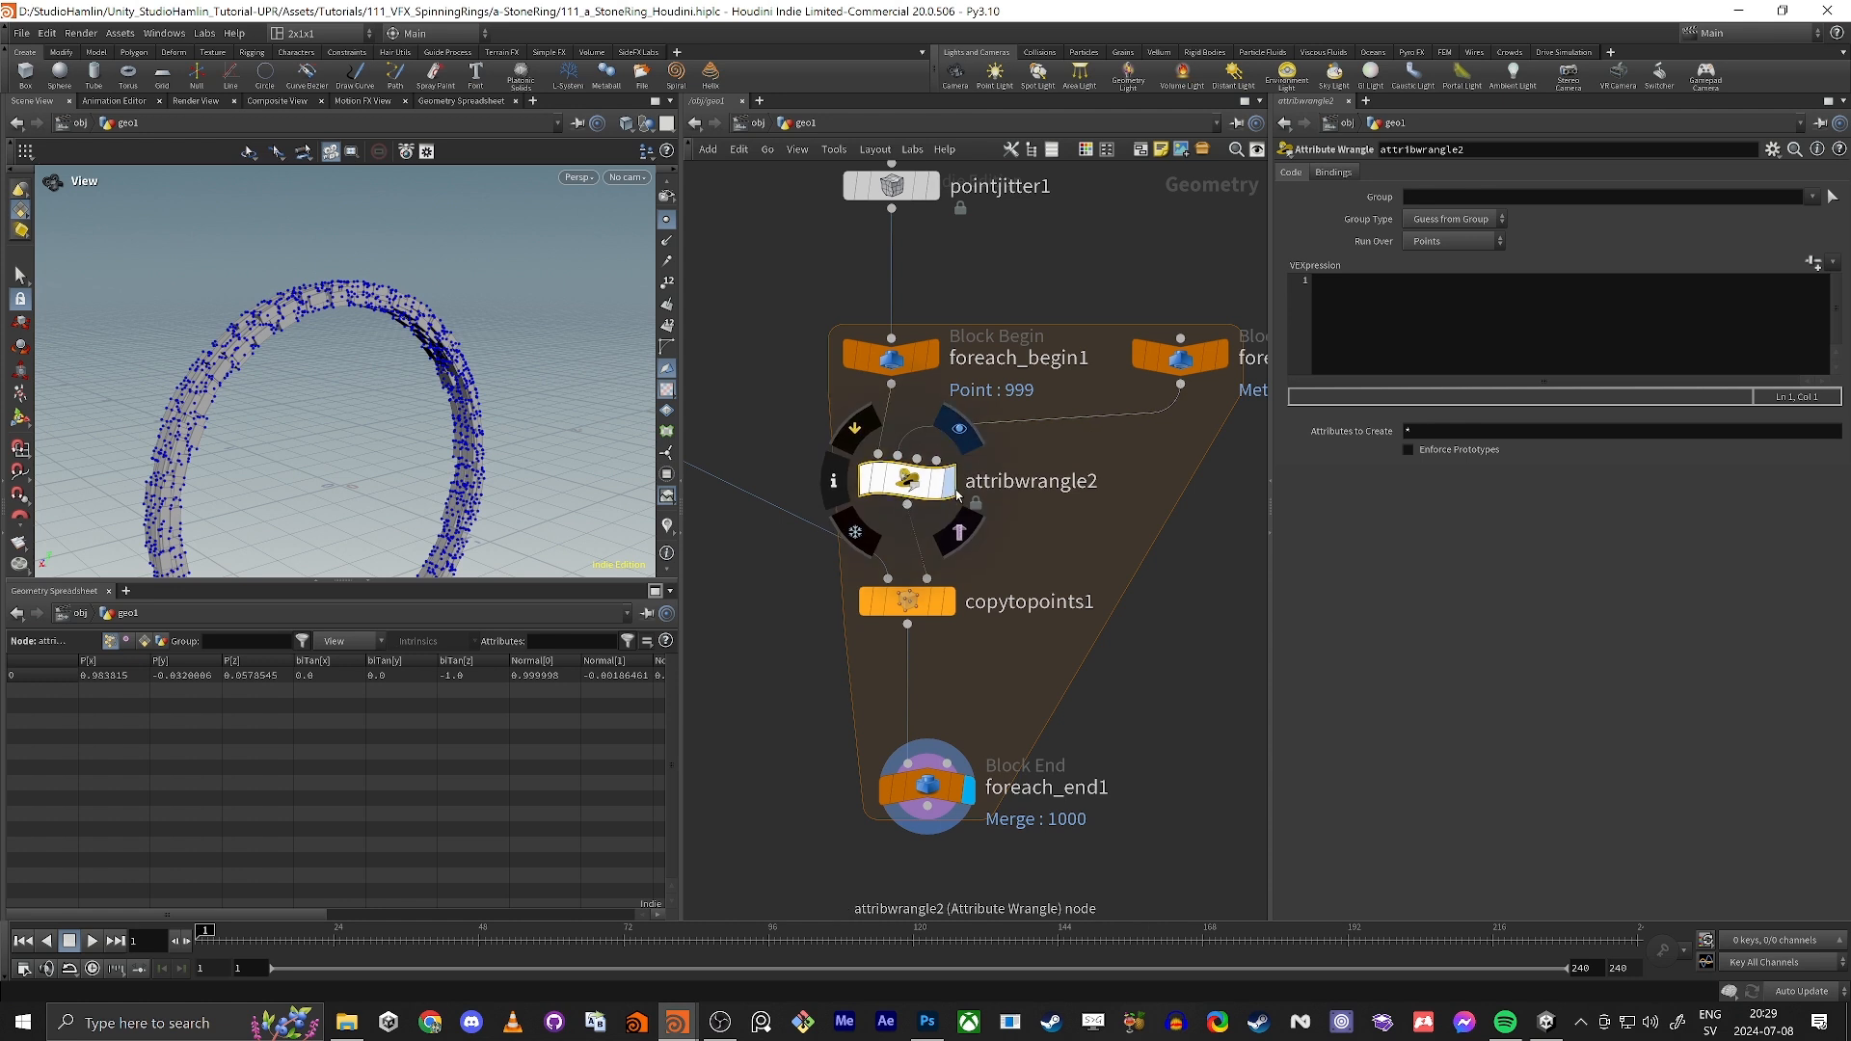
click(949, 481)
drag(597, 436, 513, 442)
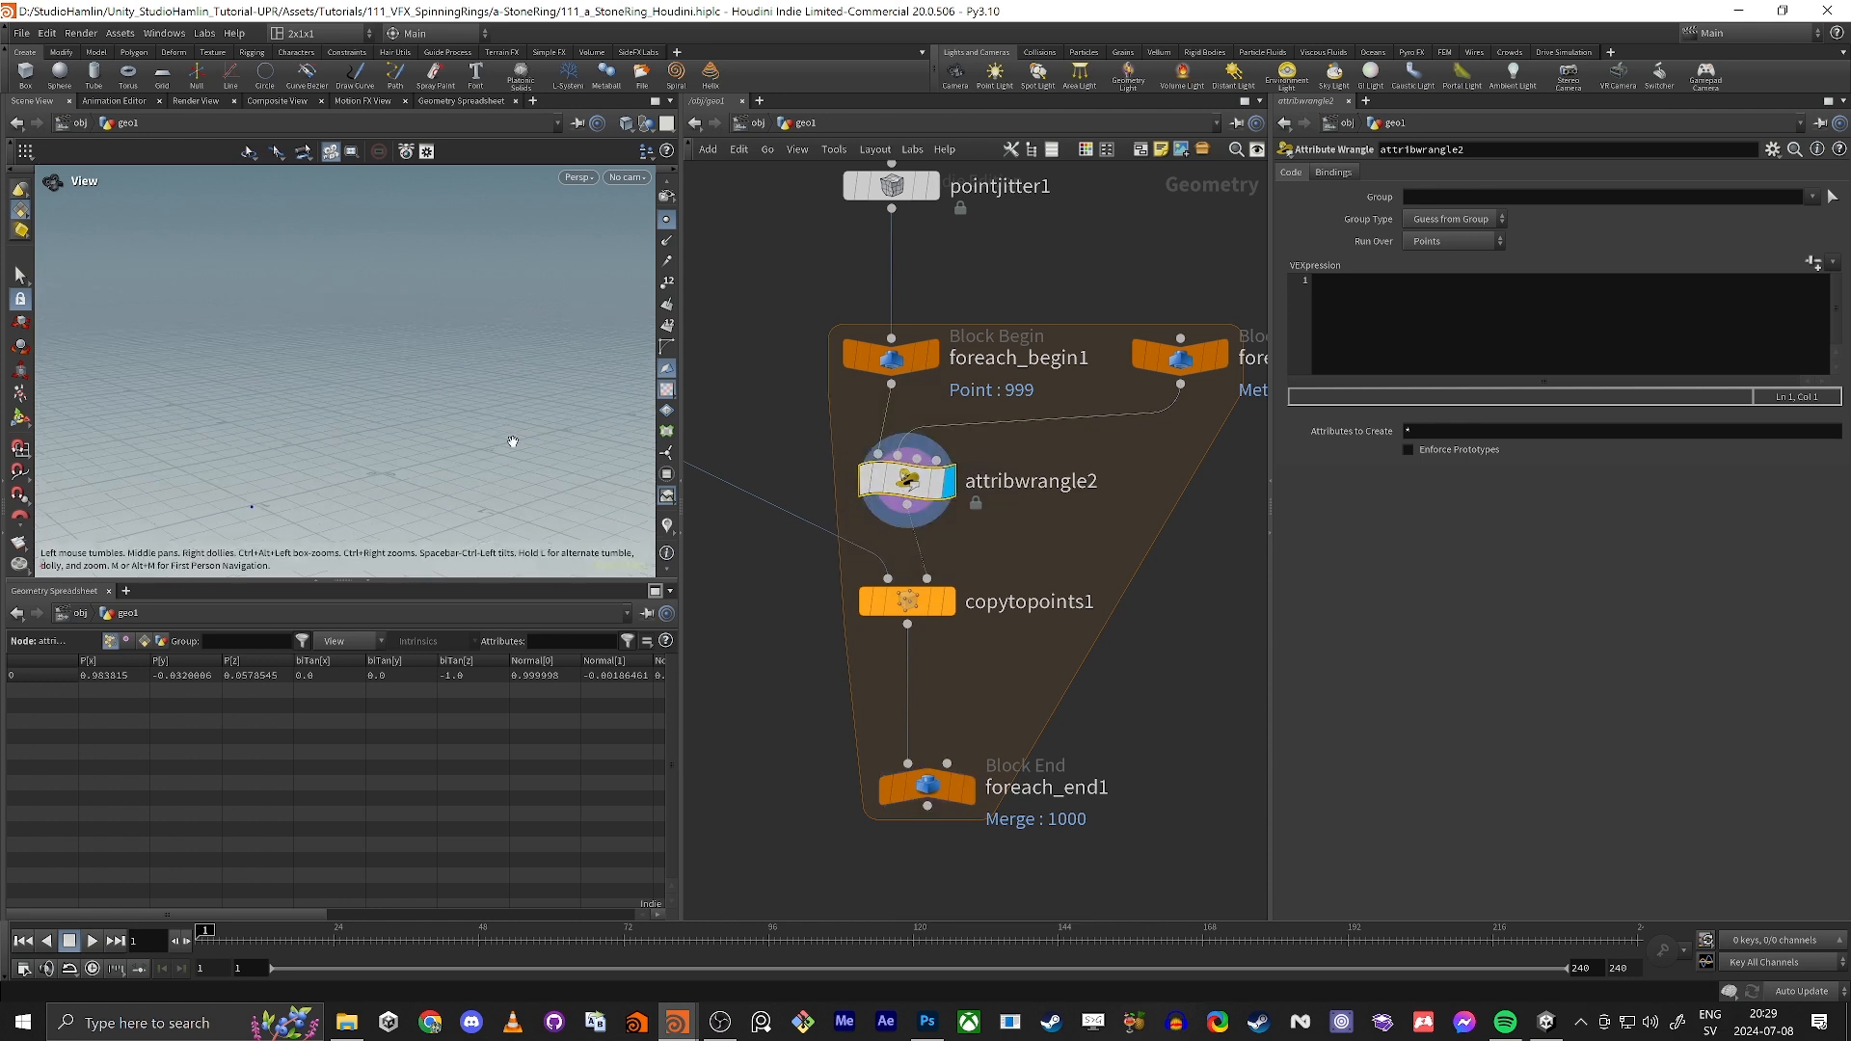
Step: Write the first VEX line in attribwrangle2 as float min = chf("Min_Size");
click(820, 463)
middle_drag(821, 462, 887, 551)
scroll(1105, 439, down, 1)
scroll(1041, 461, up, 1)
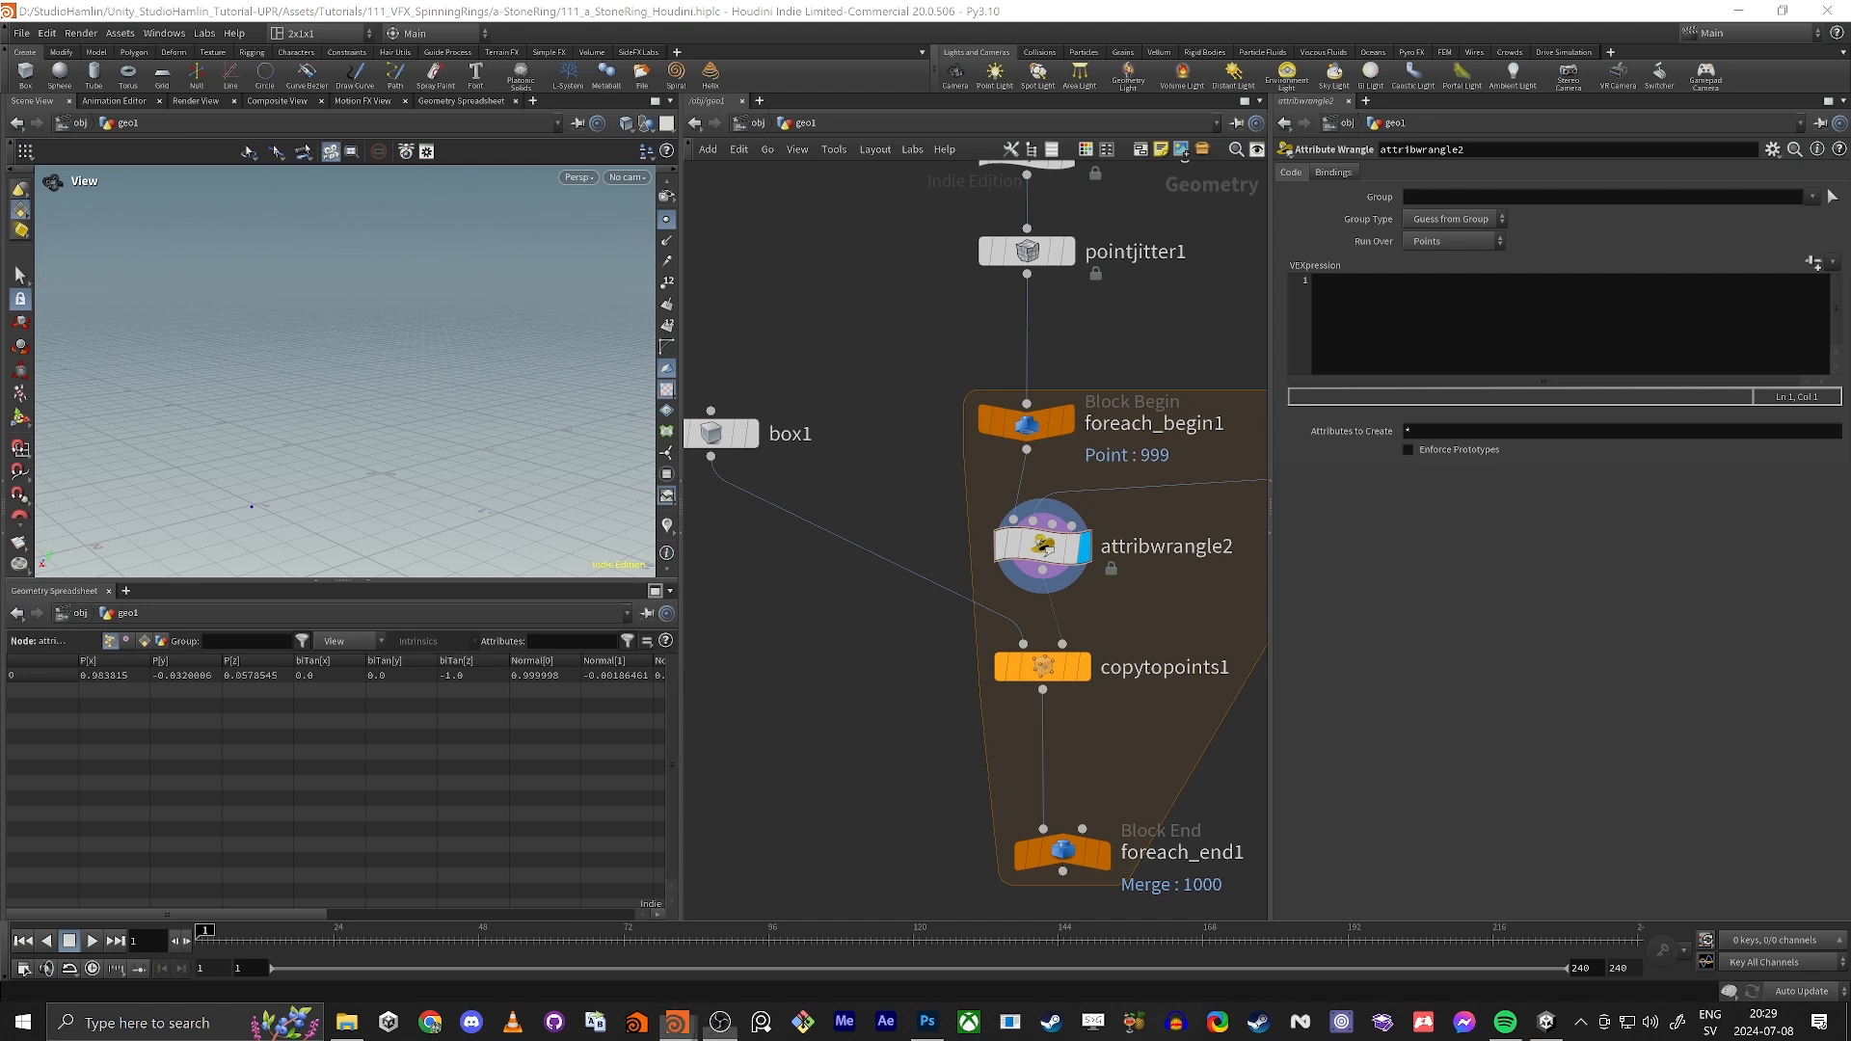
click(1492, 293)
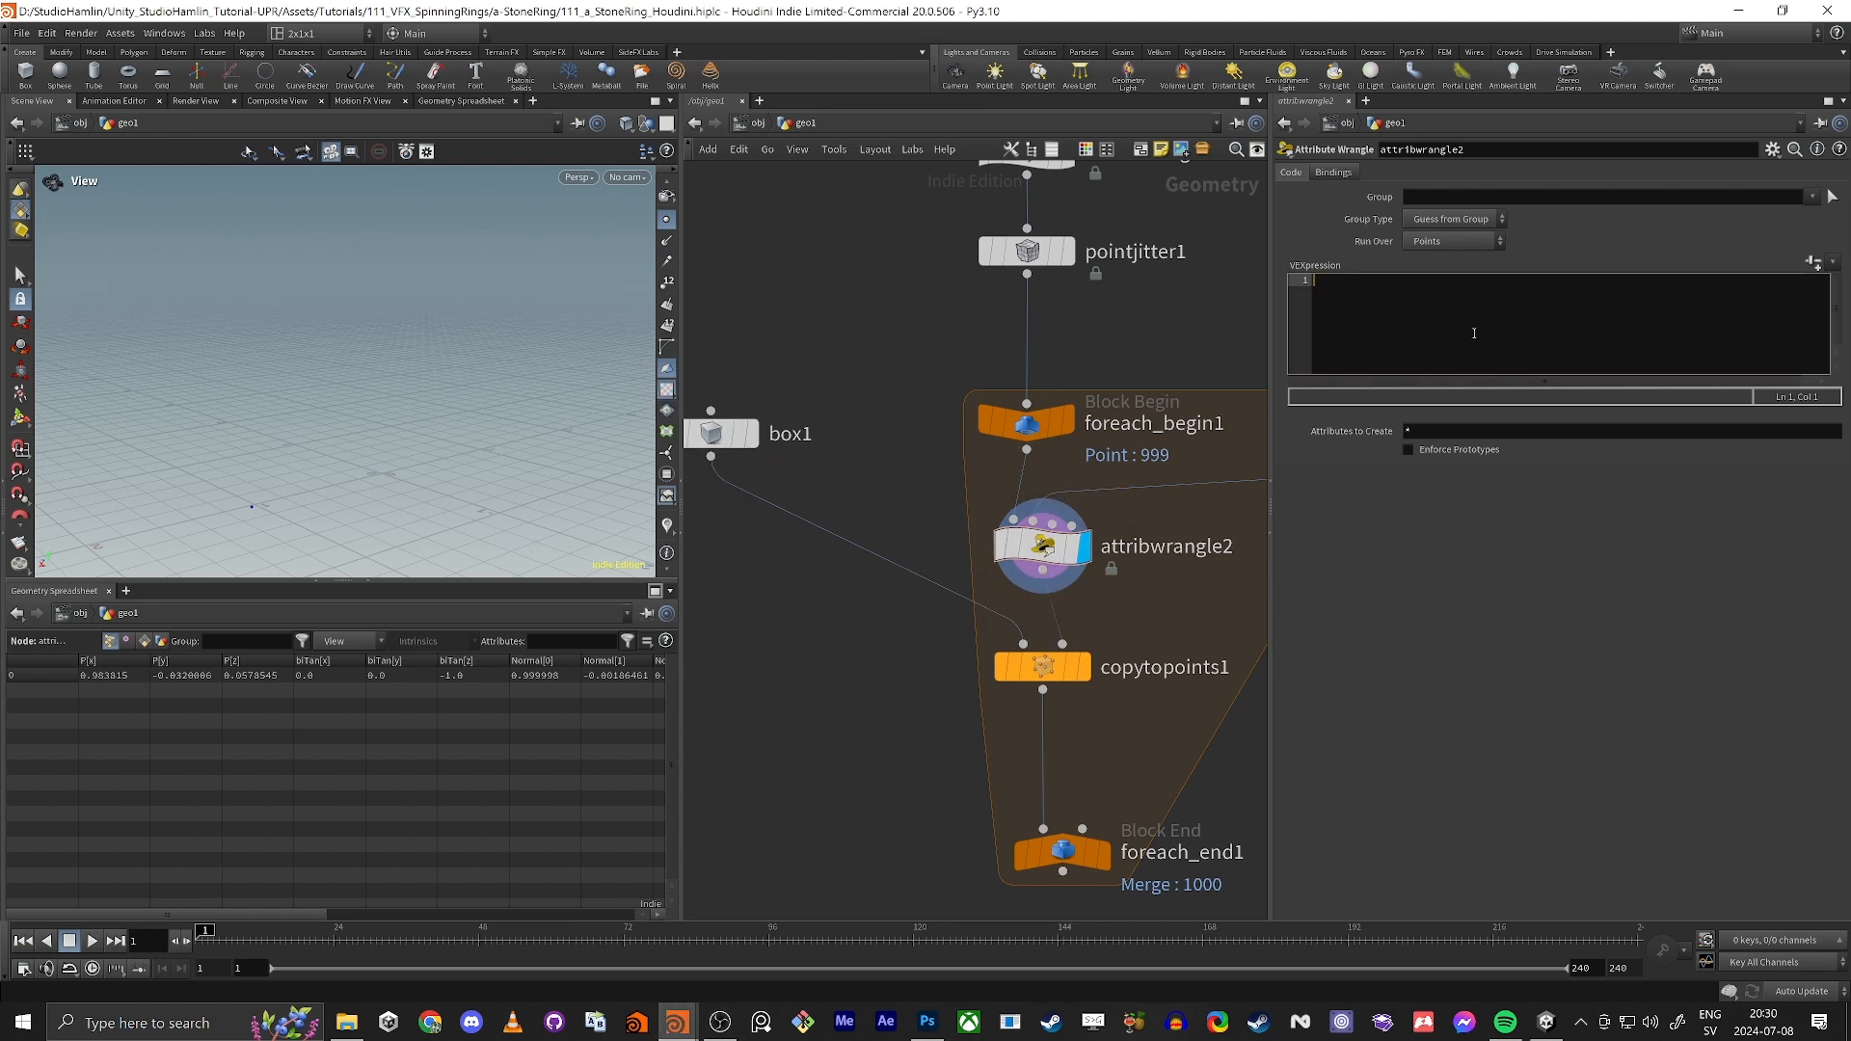
text(float )
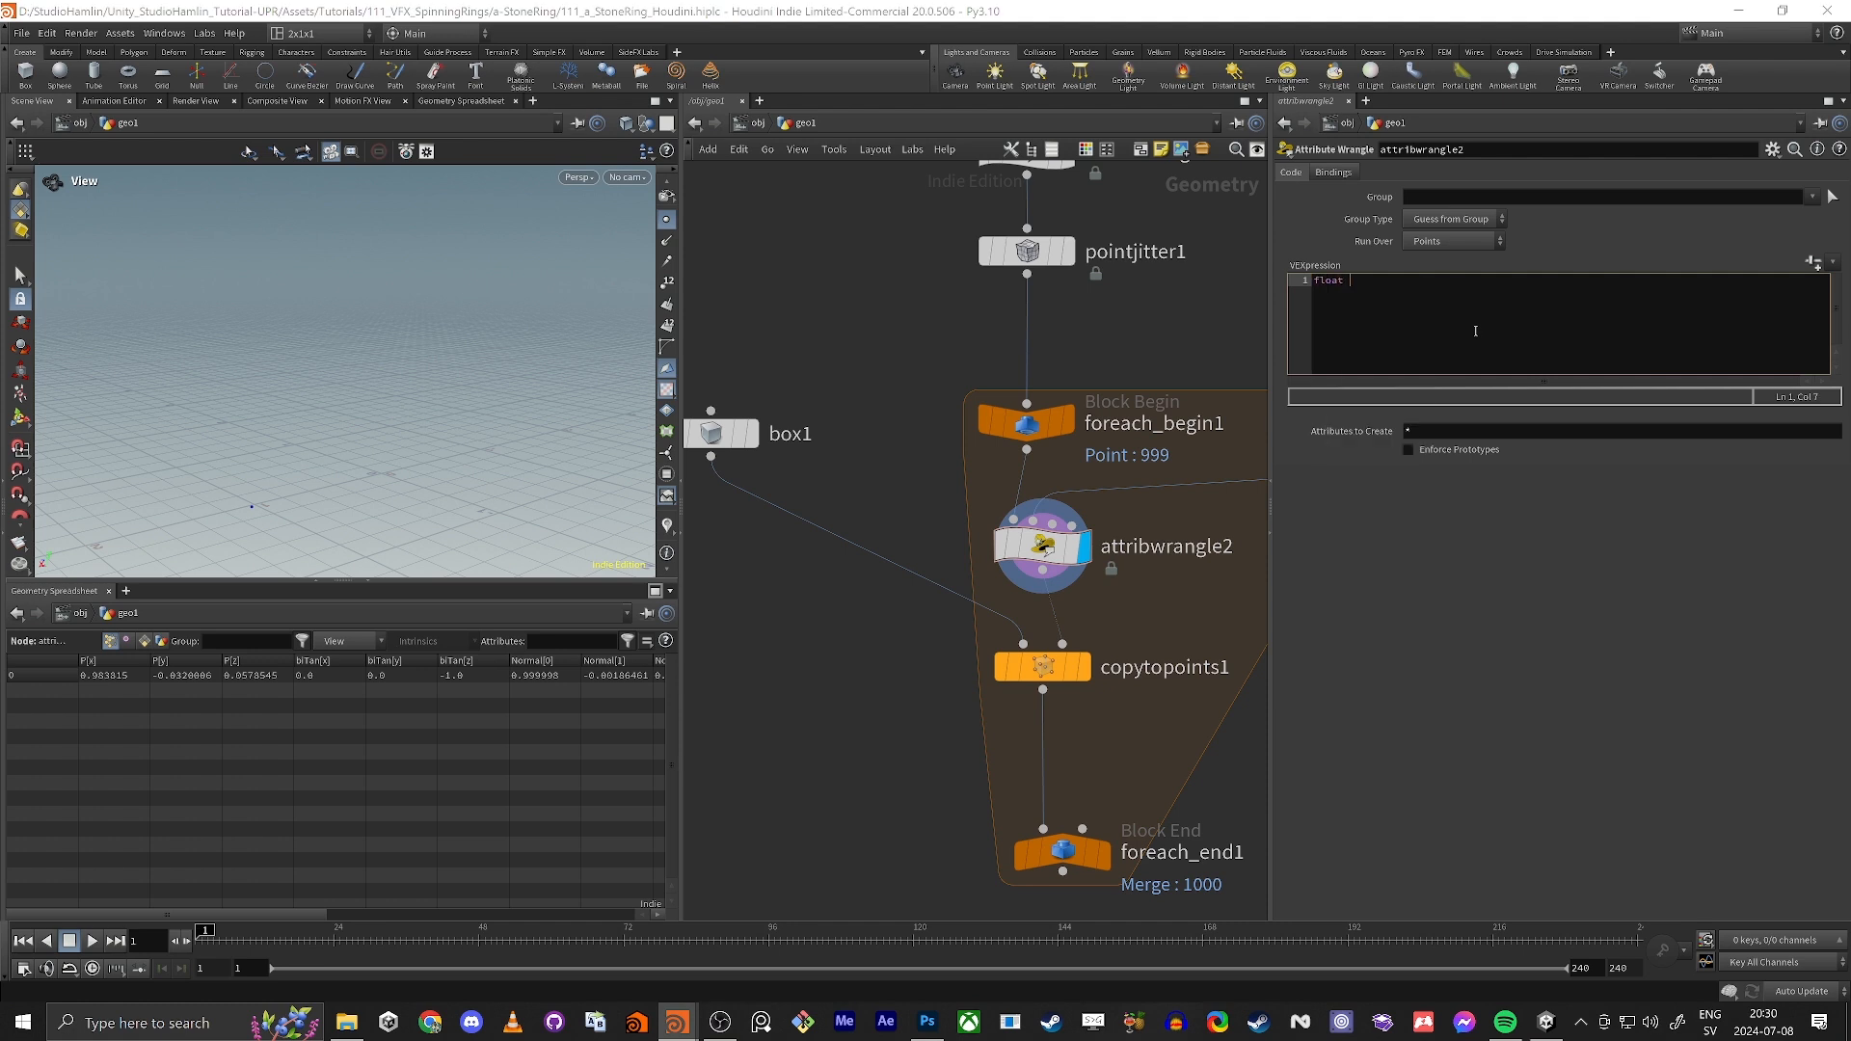
text(min)
key(BackSpace)
key(BackSpace)
text(f(""))
text(Min_Size)
key(Return)
Step: Add the VEX lines float max = chf("Max_Size"); and float seed = chf("Seed"); to attribwrangle2
text(float max =)
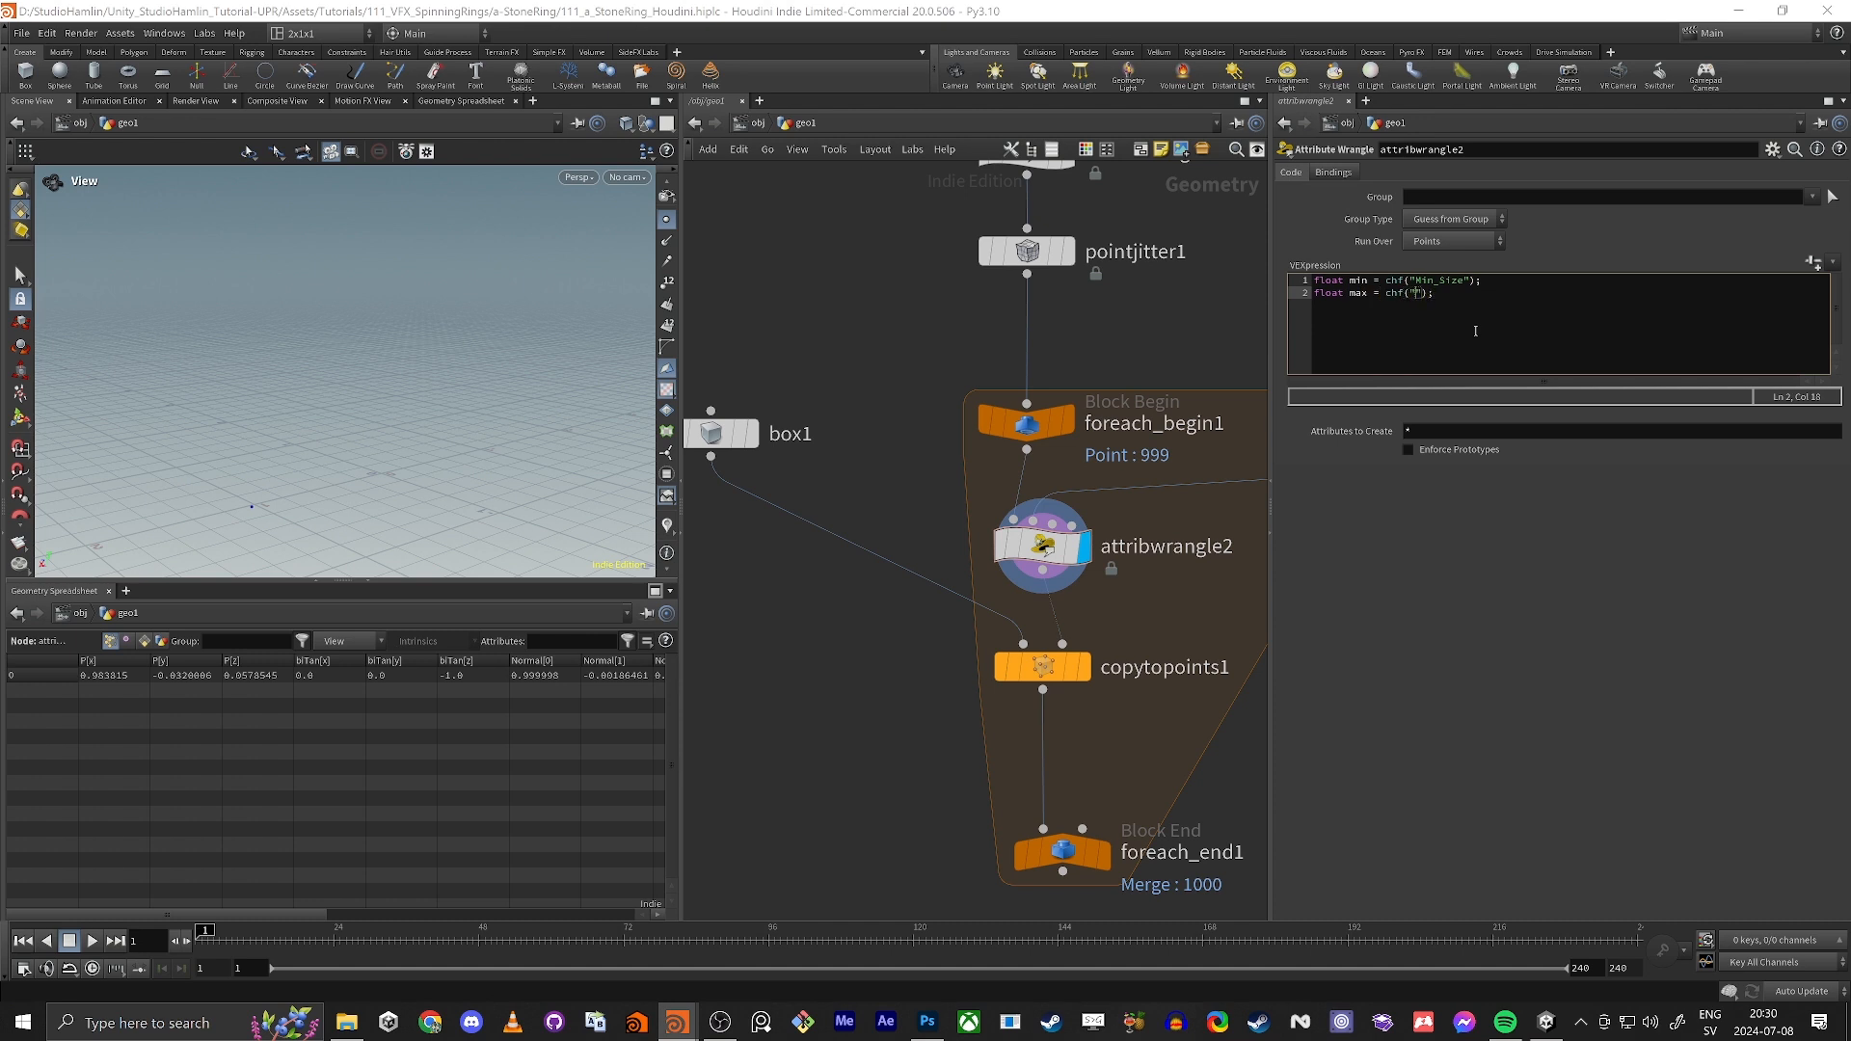
text( chf("Max_Size)
key(Return)
text(flao)
key(BackSpace)
key(BackSpace)
text(oat seed = chf("Seed");)
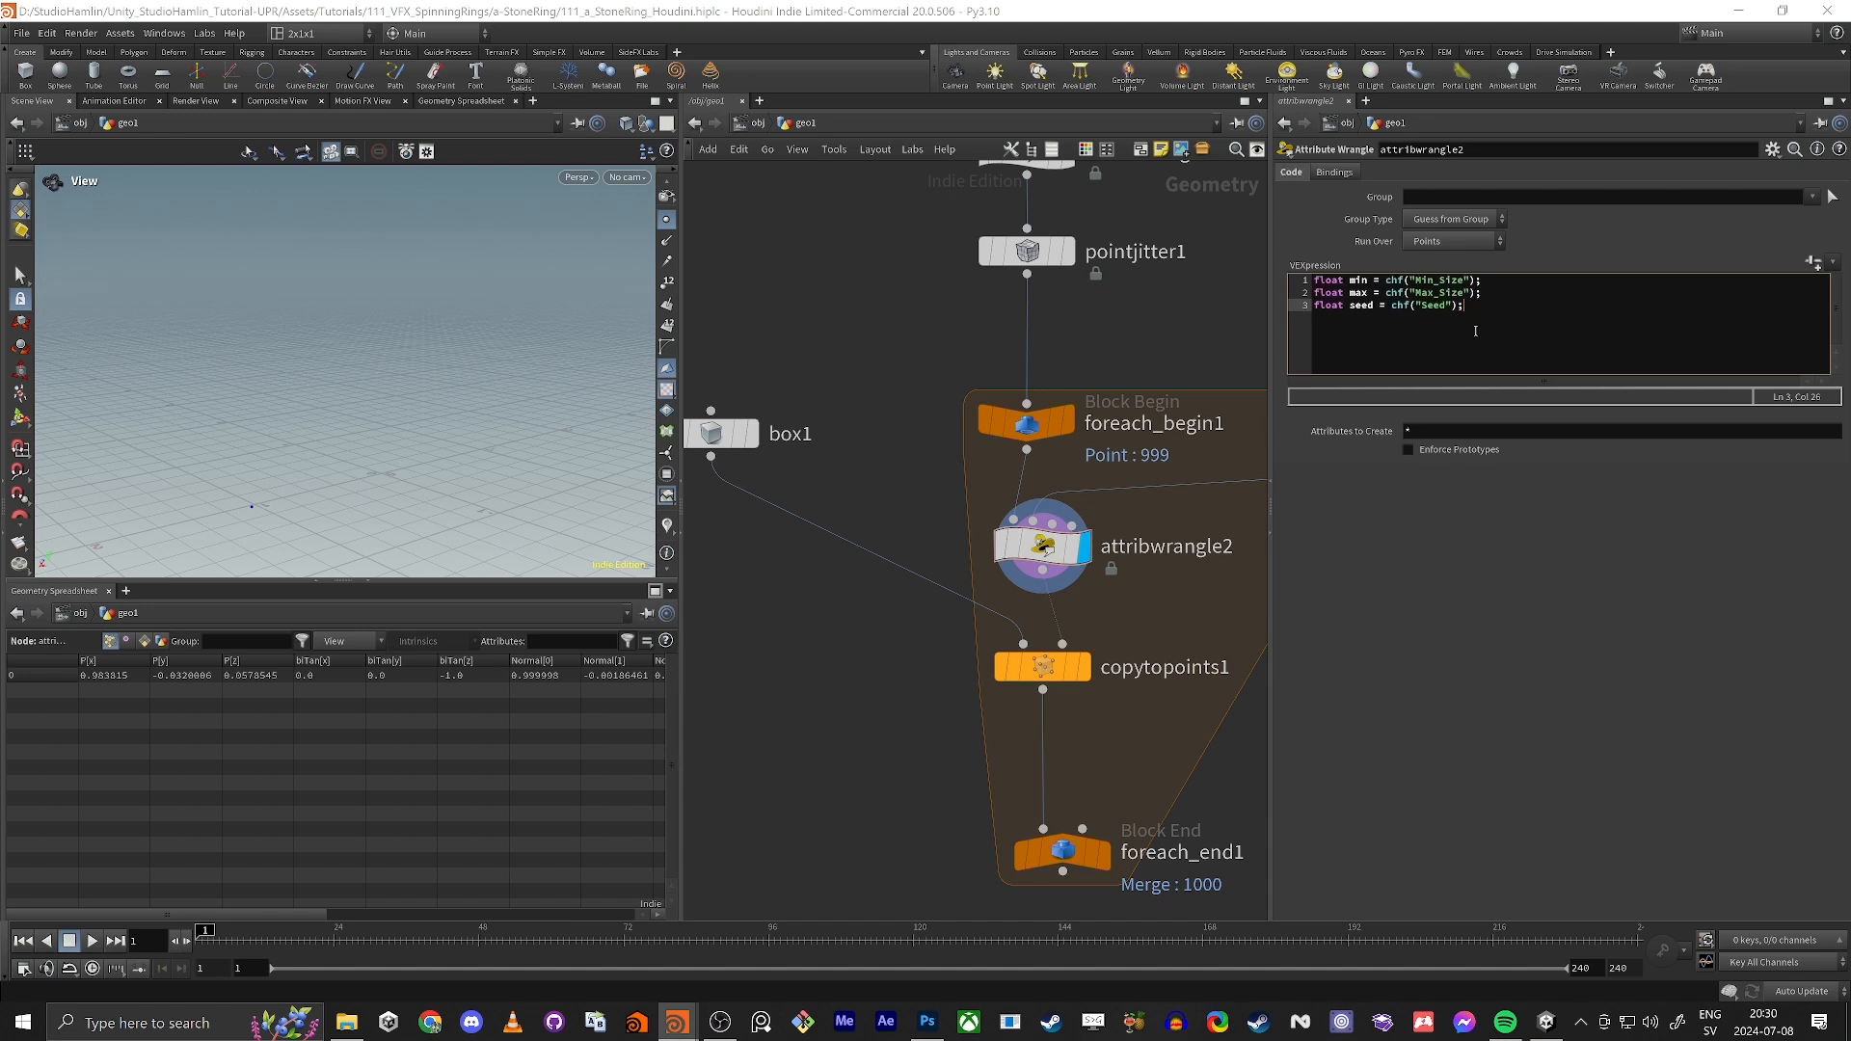
Step: Create the wrangle's channel parameters, set Min Size to 0.321 and Max Size to 0.661, and add a fourth code line
click(1813, 263)
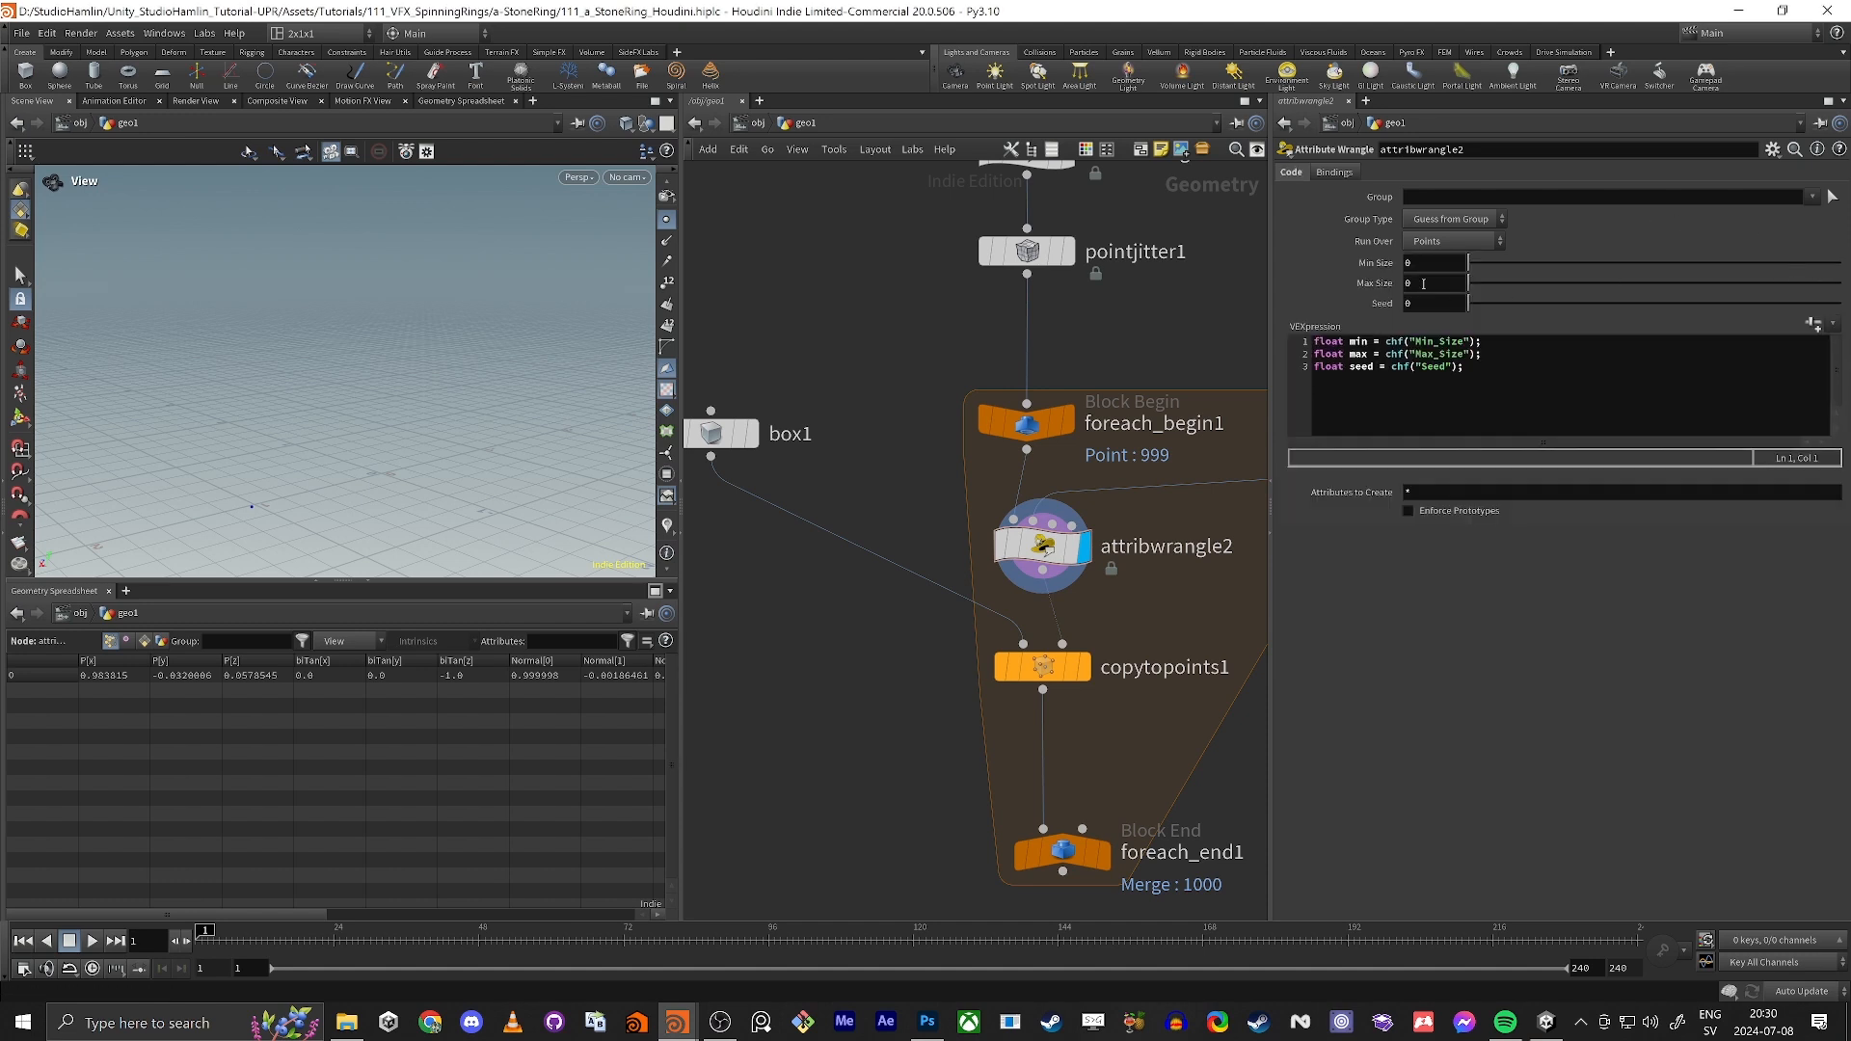
drag(1469, 263, 1588, 264)
drag(1469, 283, 1714, 284)
click(1547, 389)
key(Return)
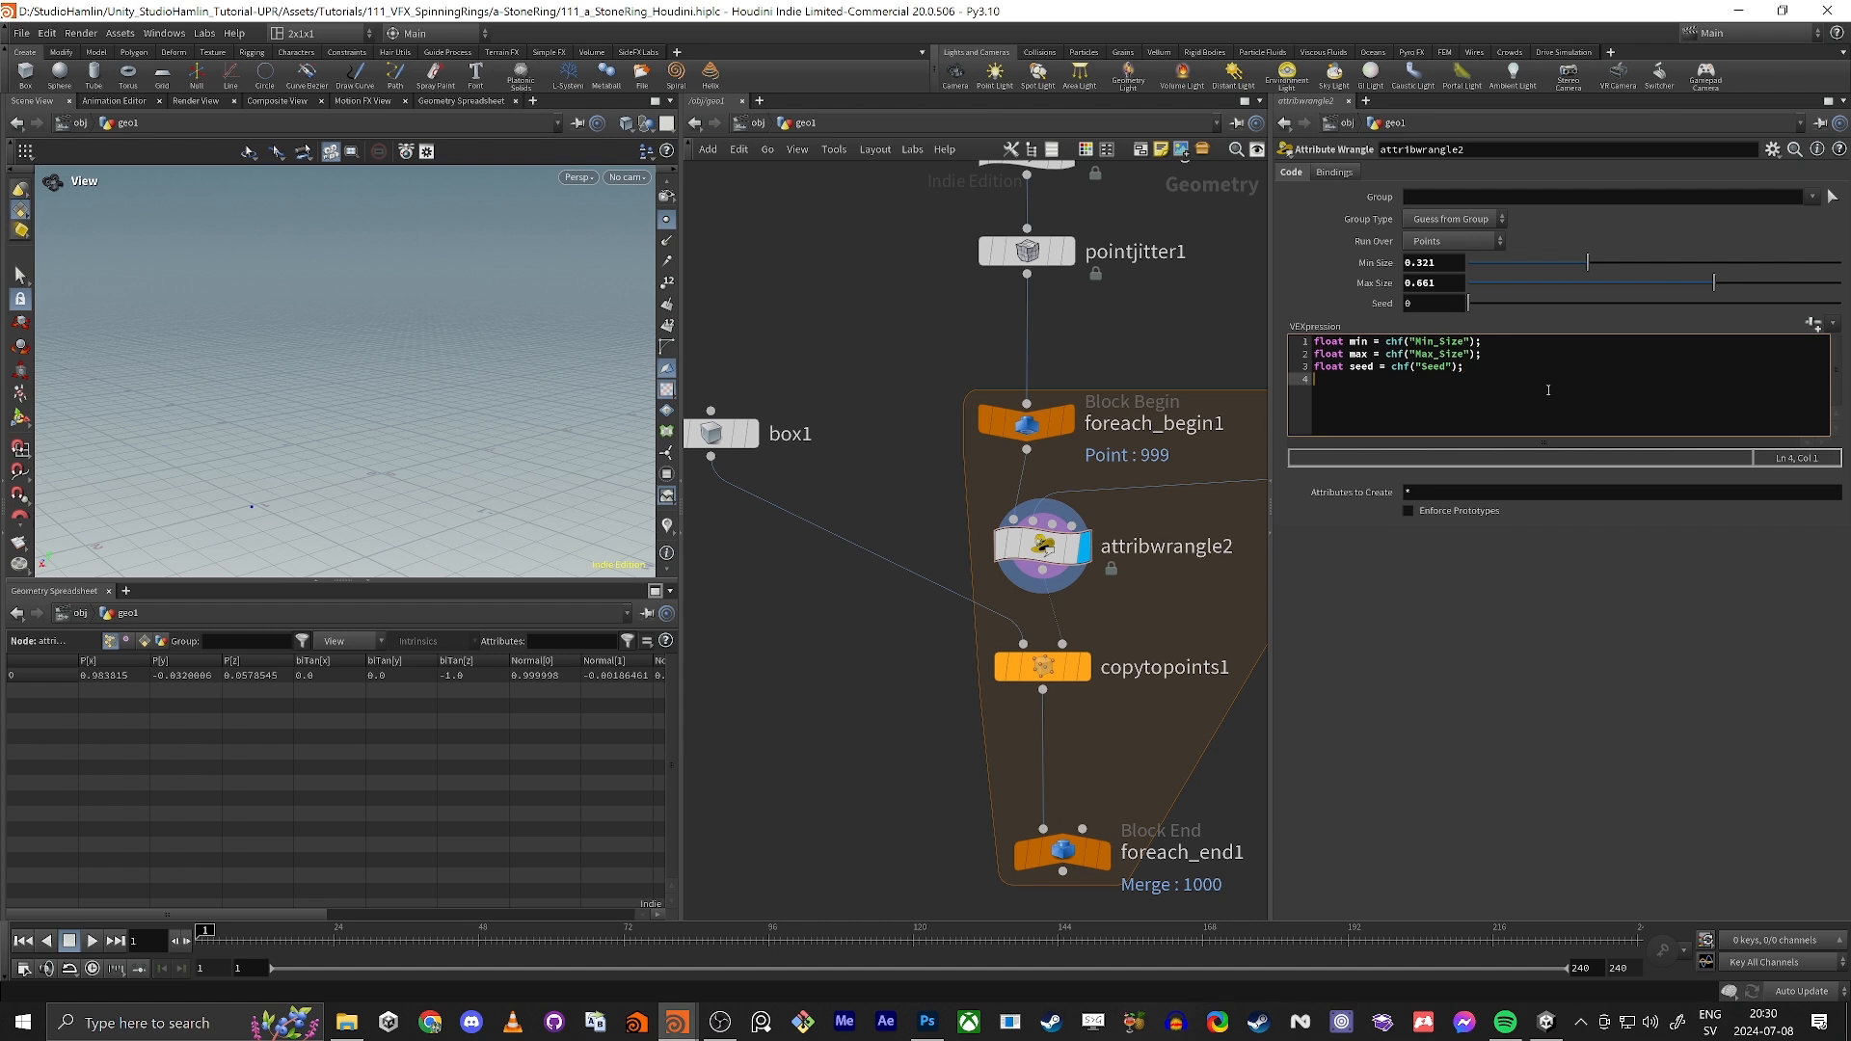
text(float rand =)
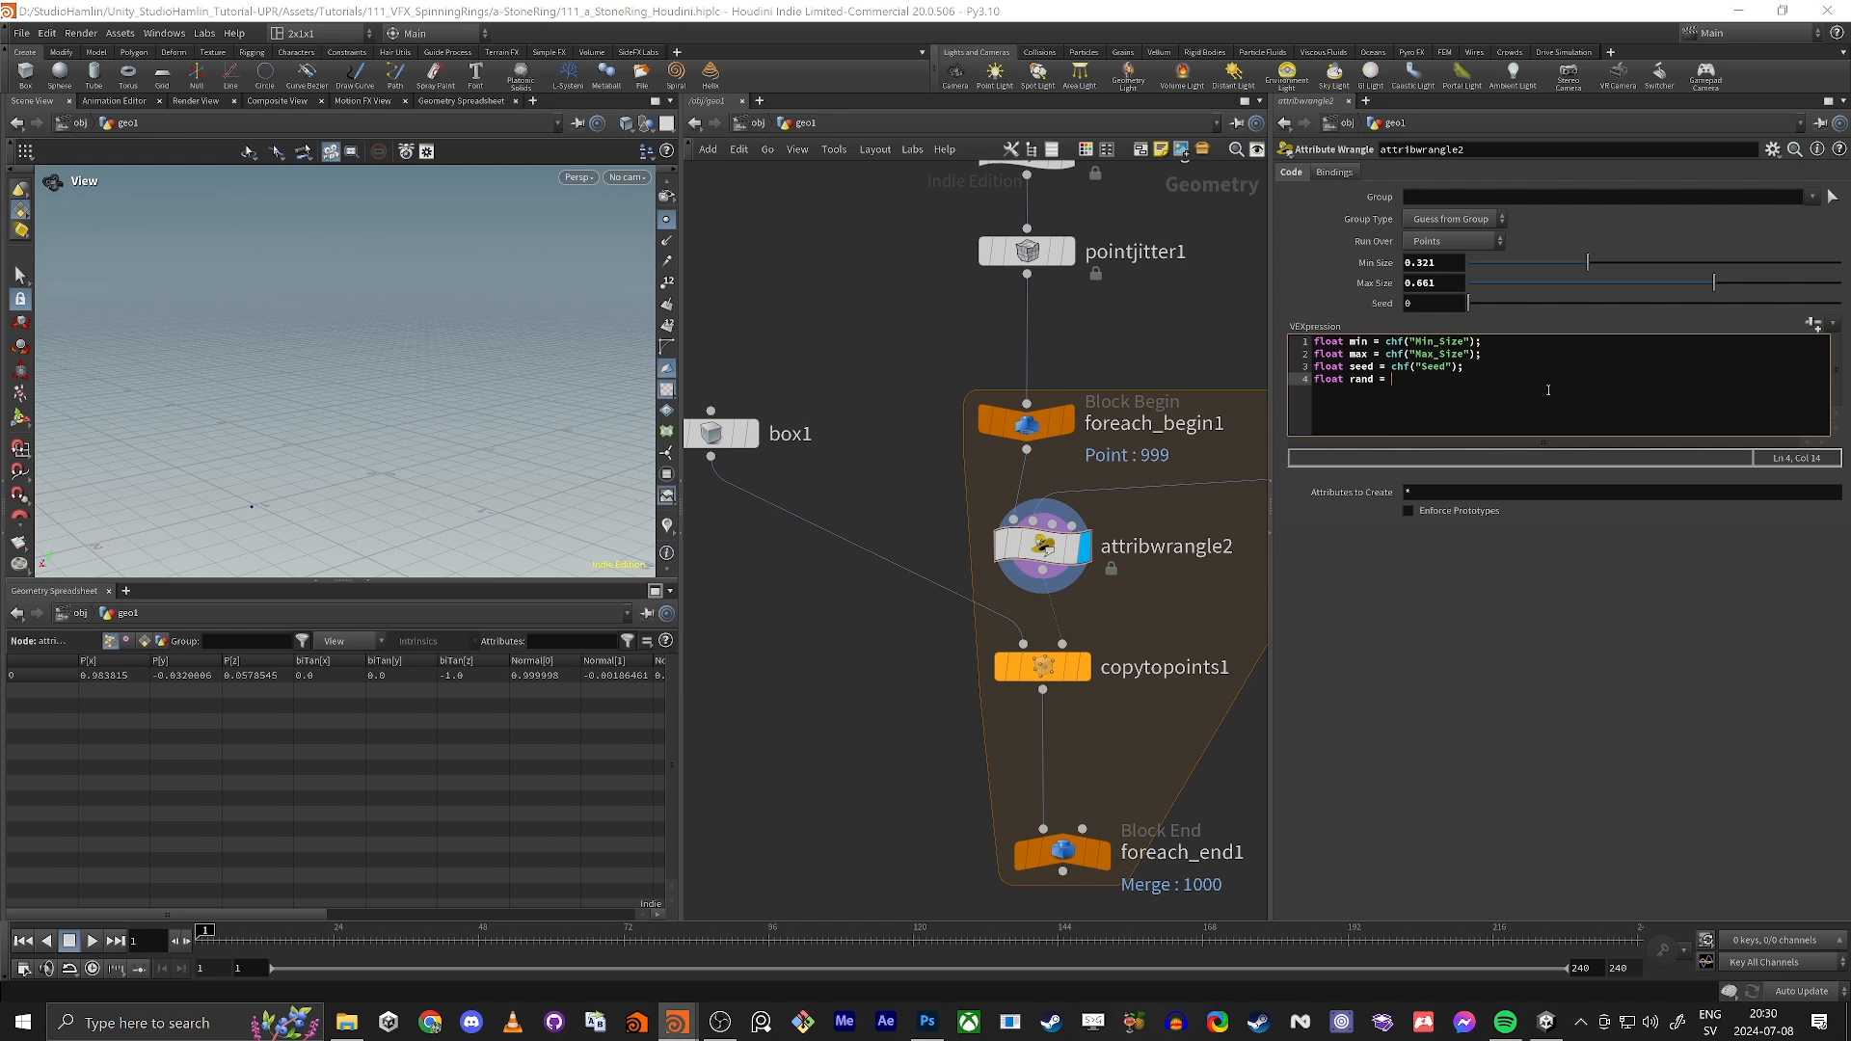
key(BackSpace)
key(BackSpace)
key(BackSpace)
key(BackSpace)
key(BackSpace)
key(BackSpace)
key(BackSpace)
key(BackSpace)
key(BackSpace)
key(BackSpace)
key(BackSpace)
key(BackSpace)
key(BackSpace)
key(BackSpace)
key(BackSpace)
Step: Begin the fourth VEX line with int iter = detail( in the wrangle's expression
text(int i)
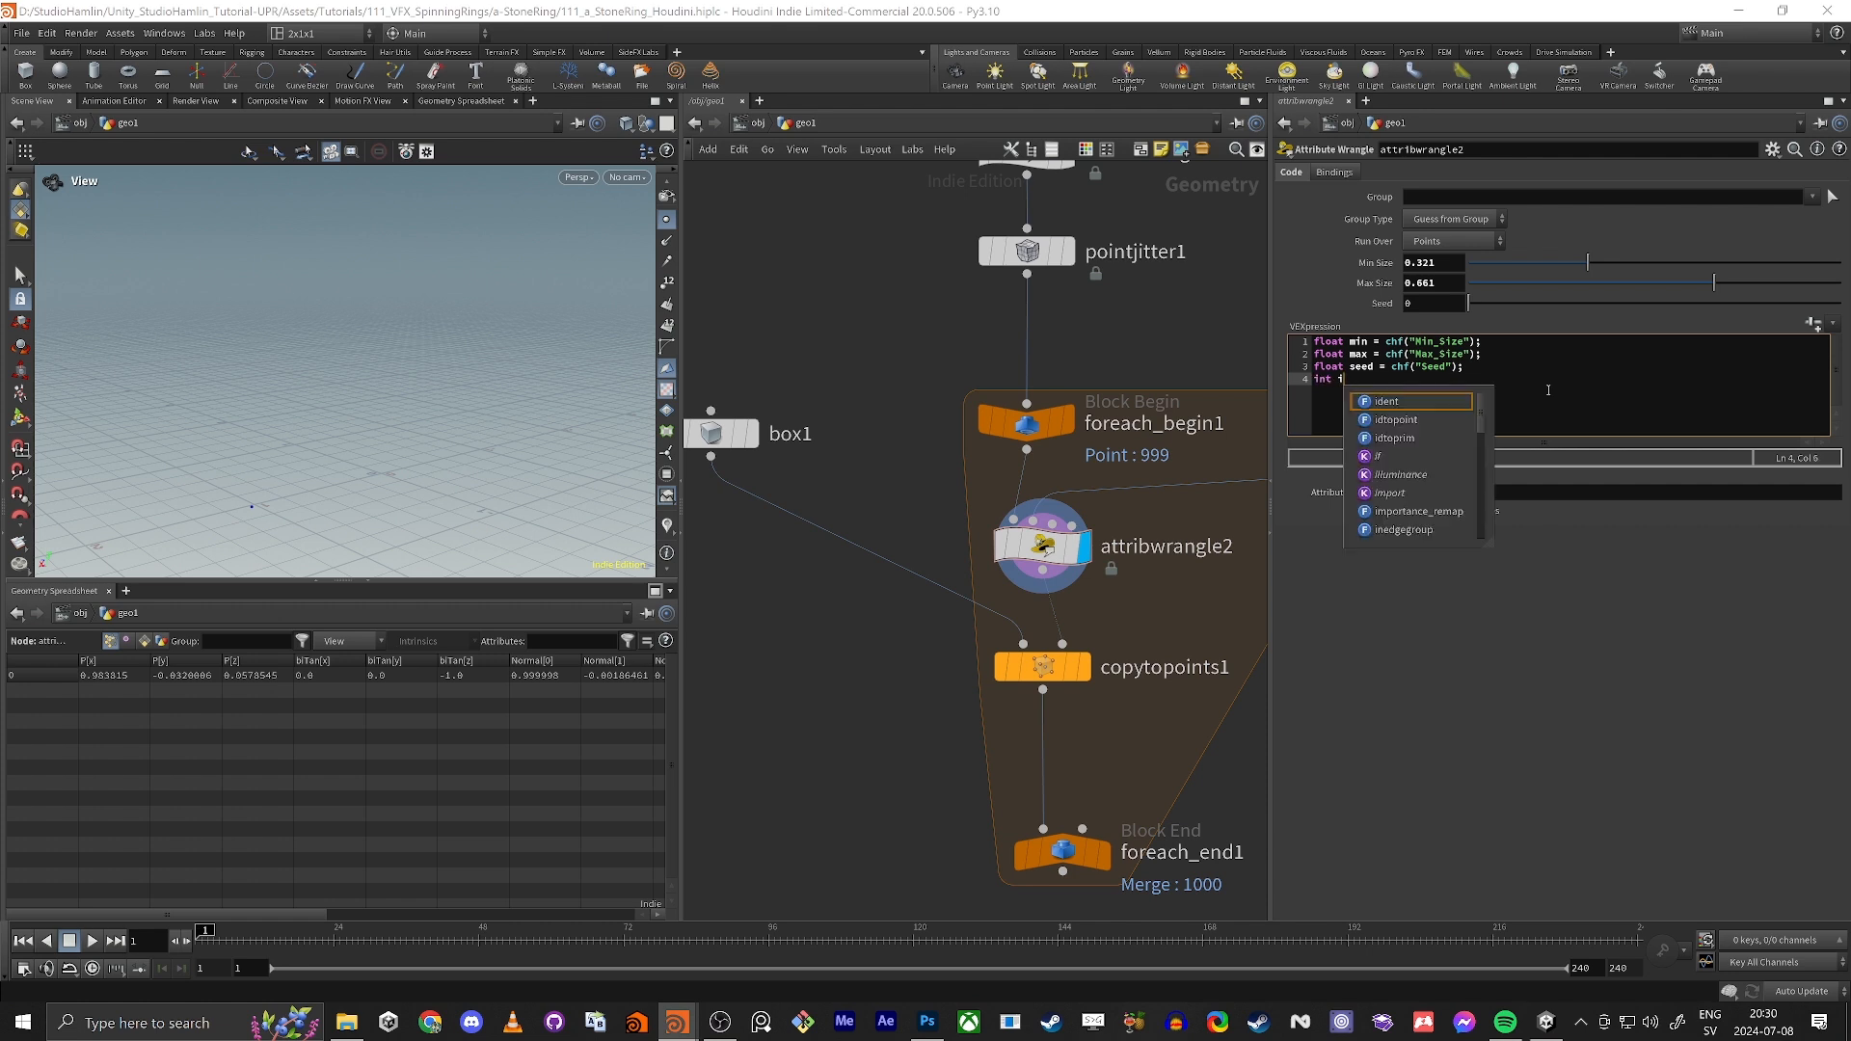
text(terat)
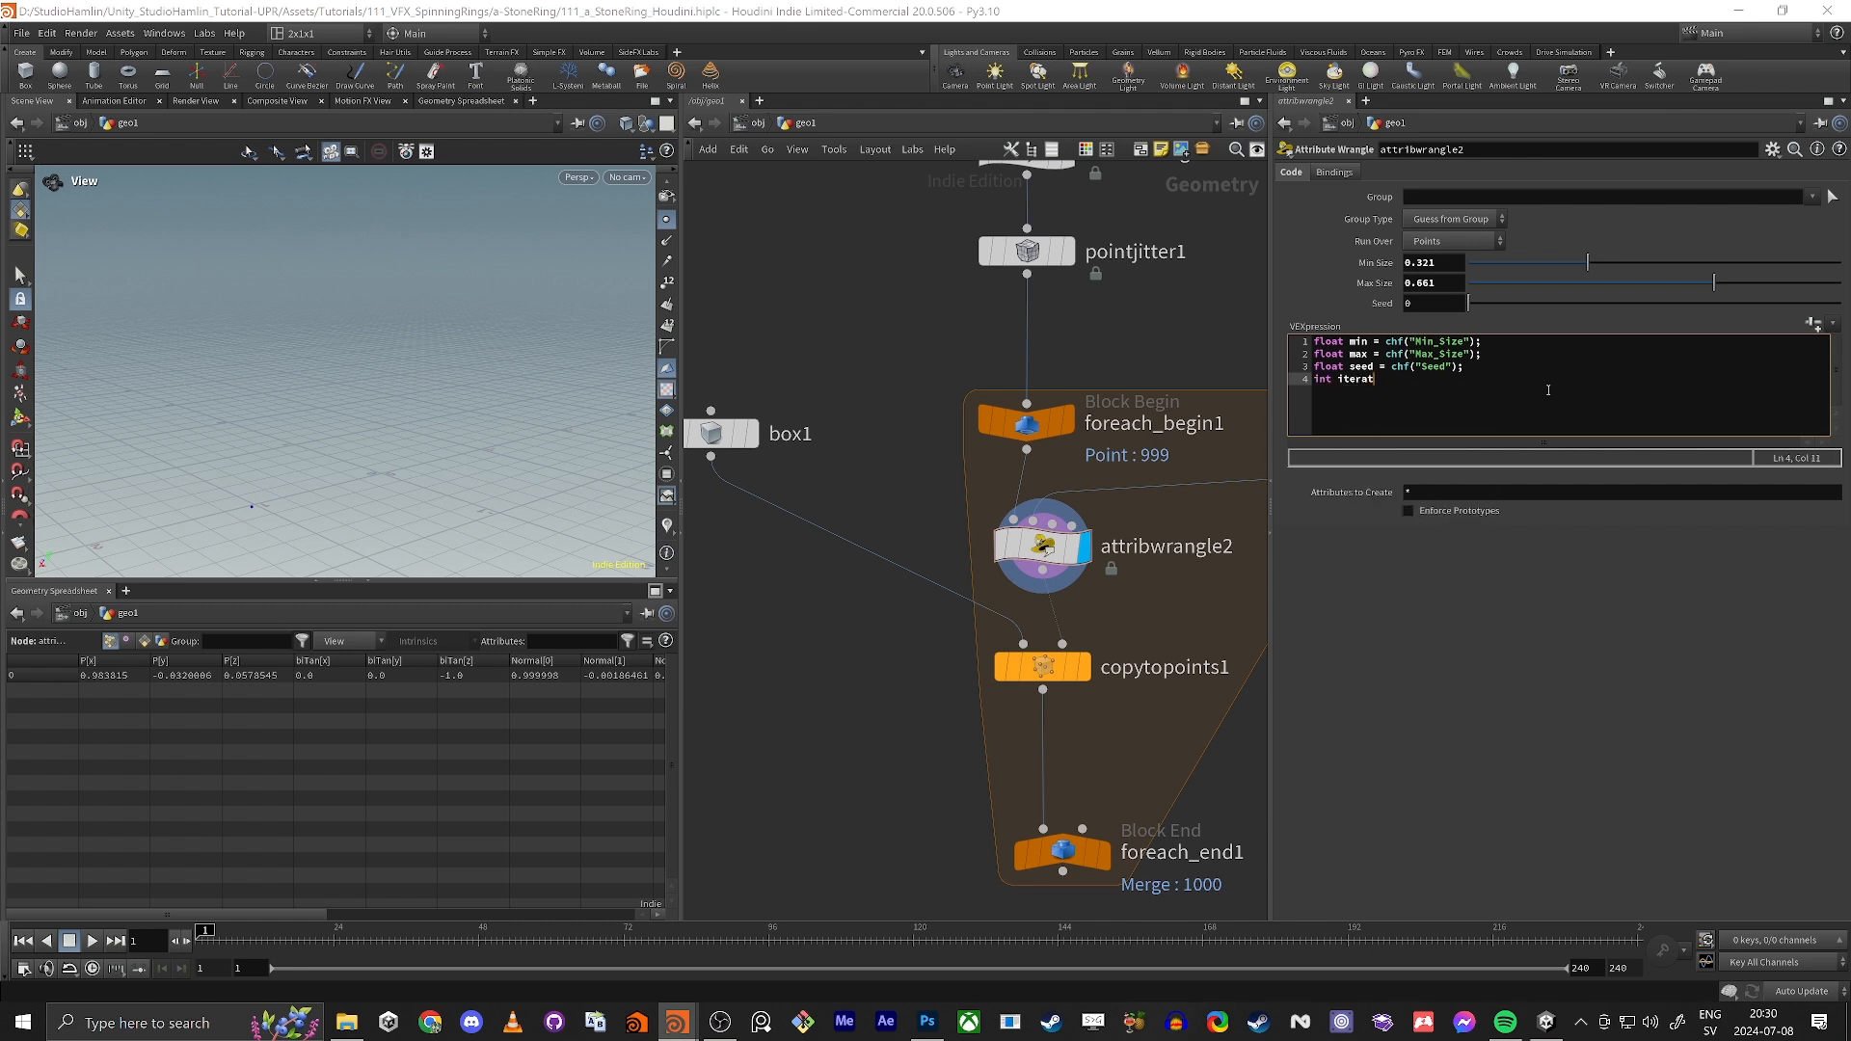
key(BackSpace)
key(BackSpace)
text(= detila()
key(BackSpace)
key(BackSpace)
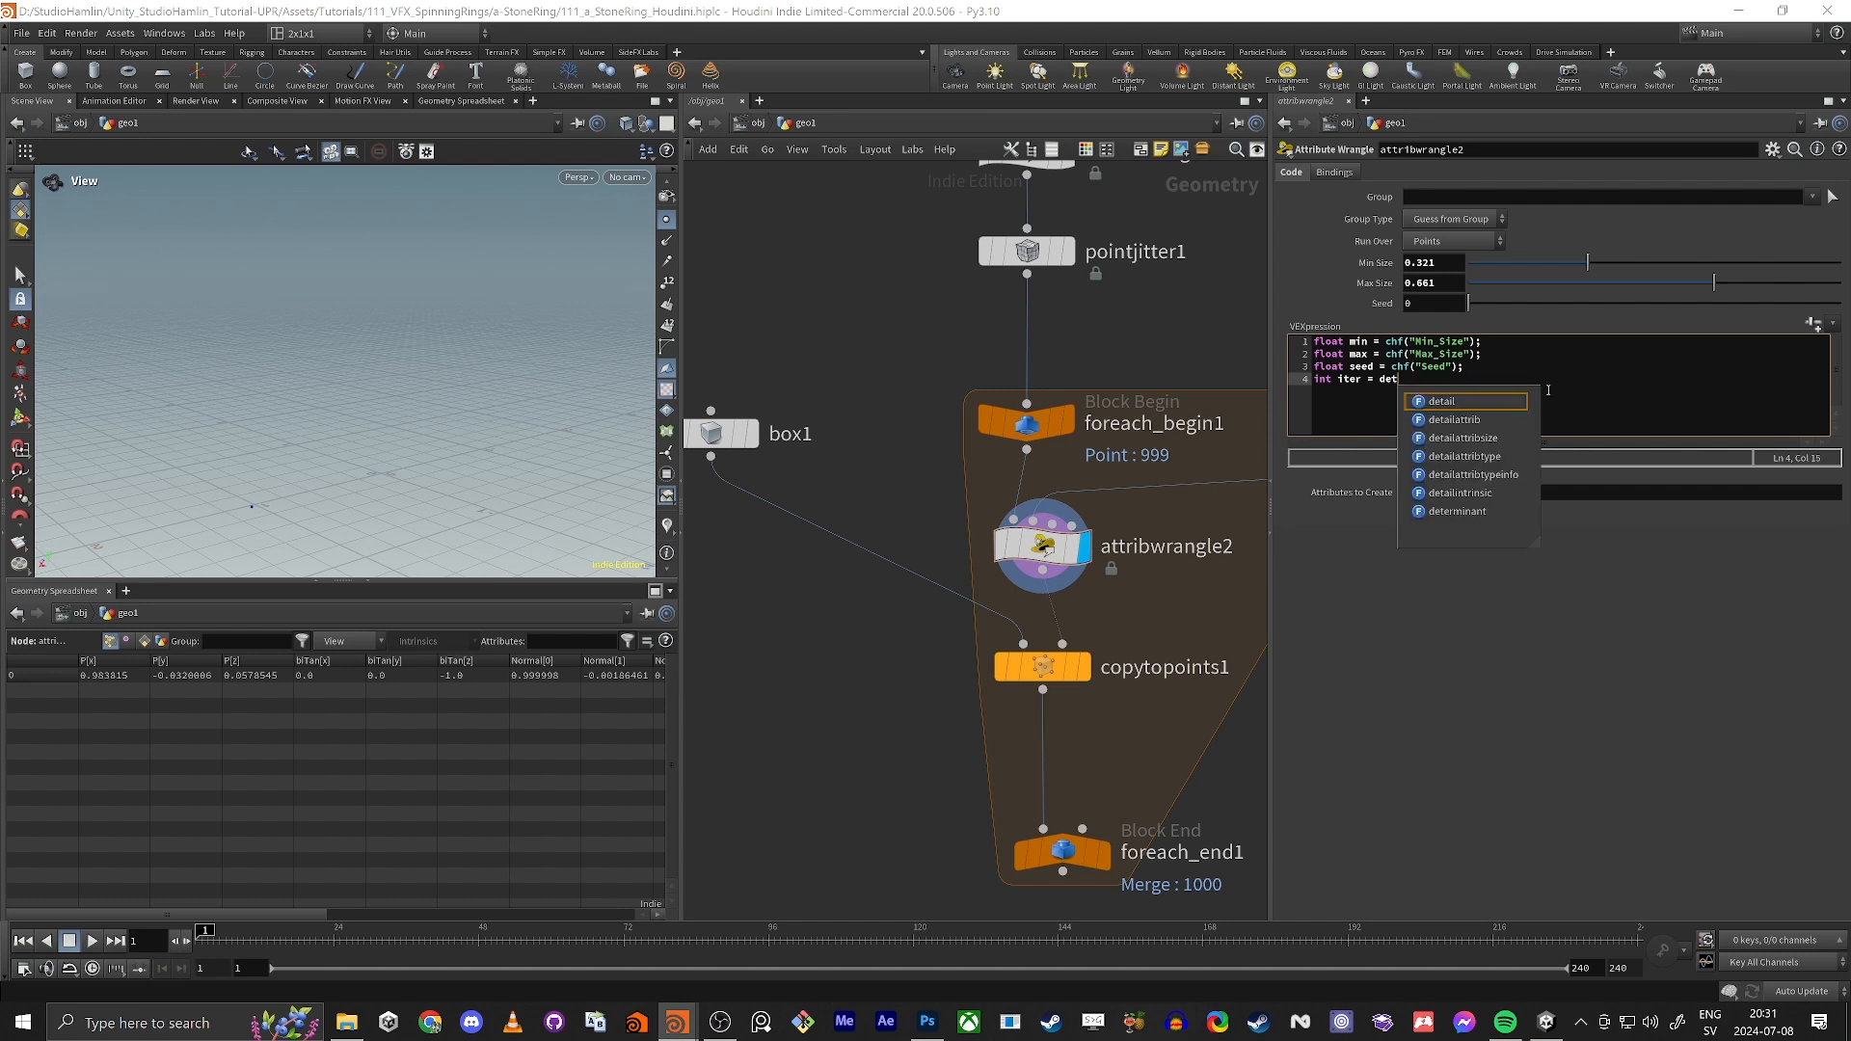
text(ail()
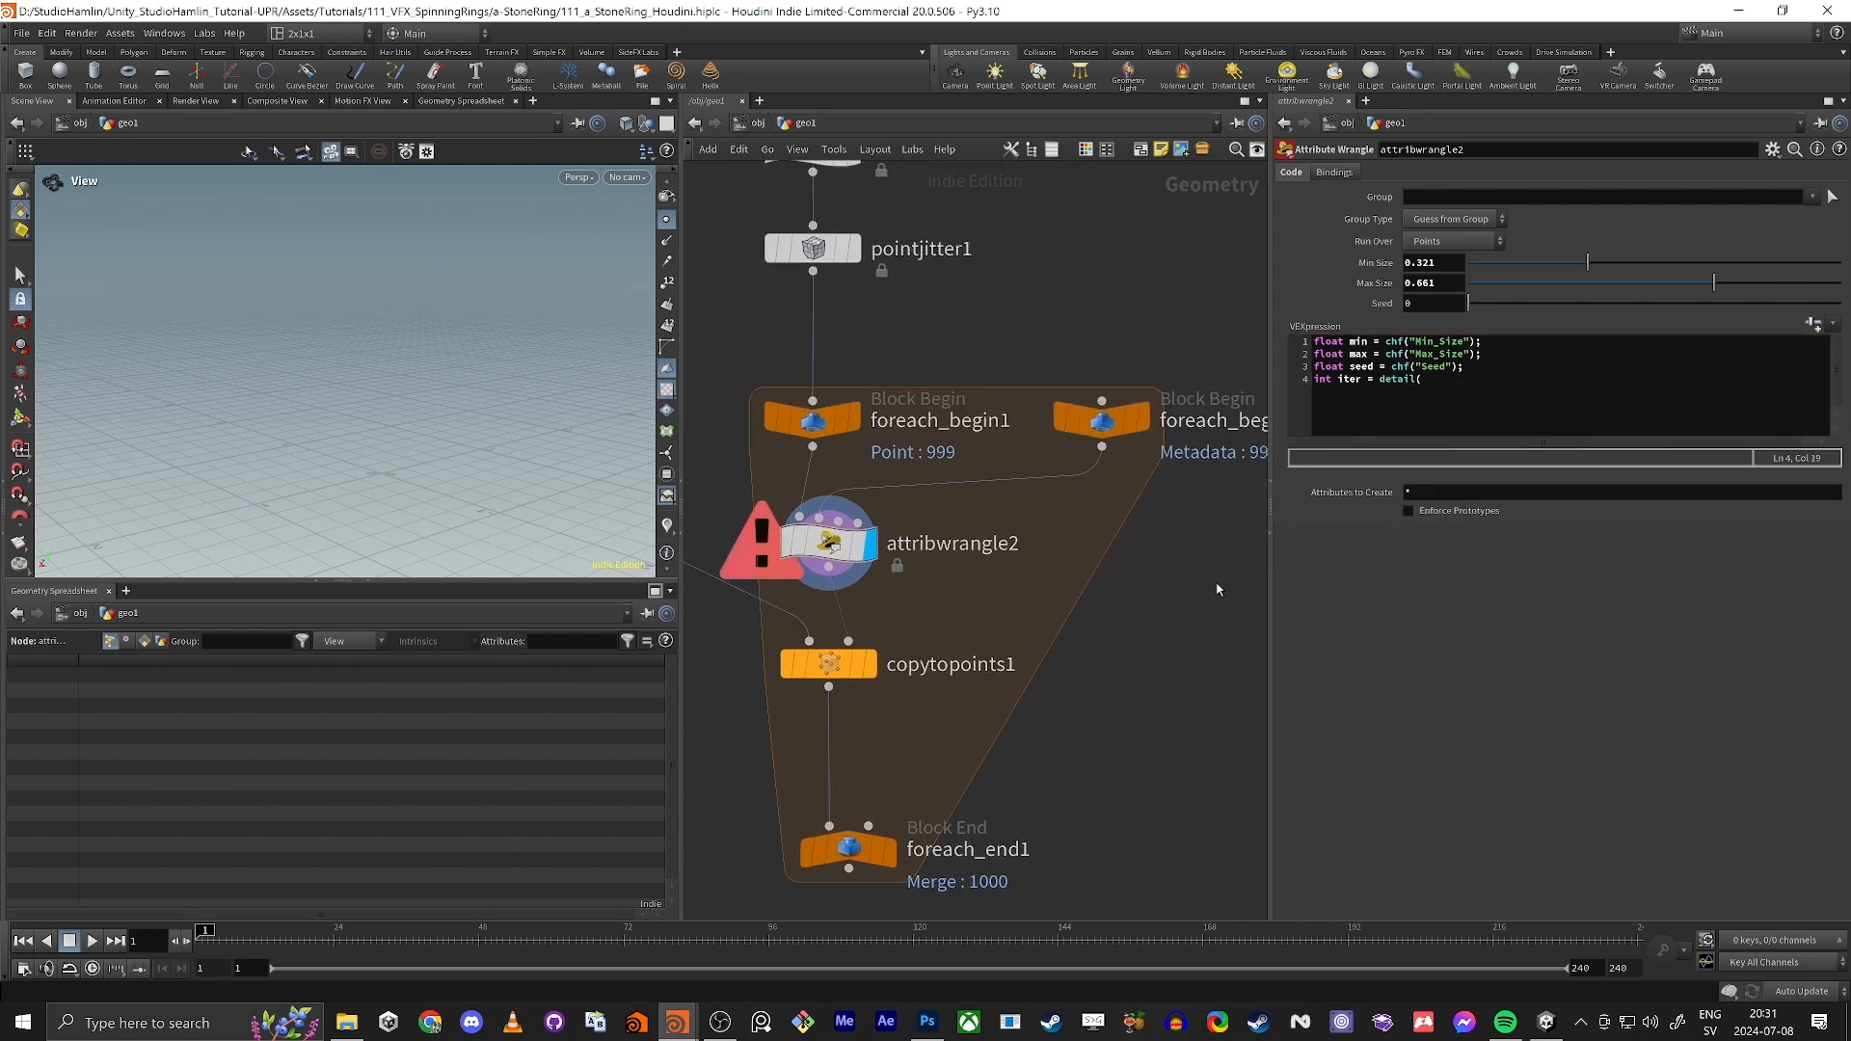
Step: Check the metadata node's attributes and complete the detail call in attribwrangle2 with 1,"iteration");
click(1099, 421)
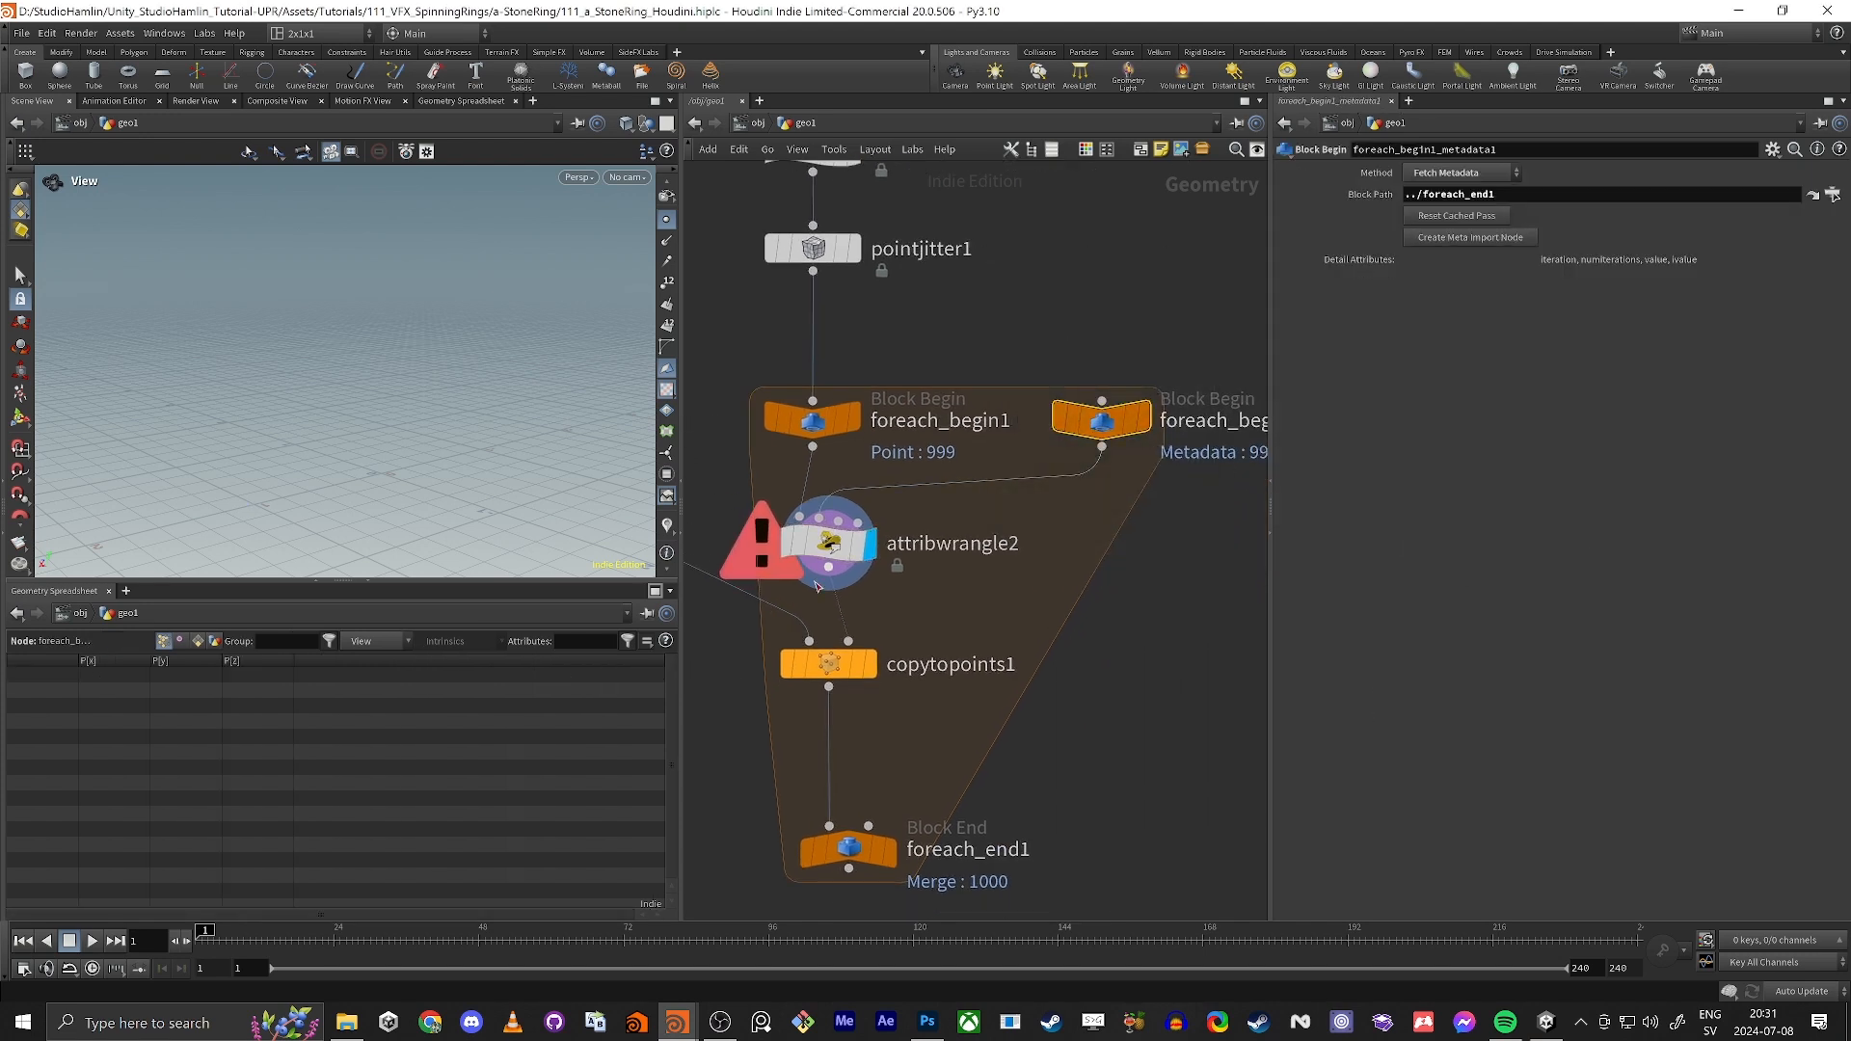
click(827, 543)
click(1440, 383)
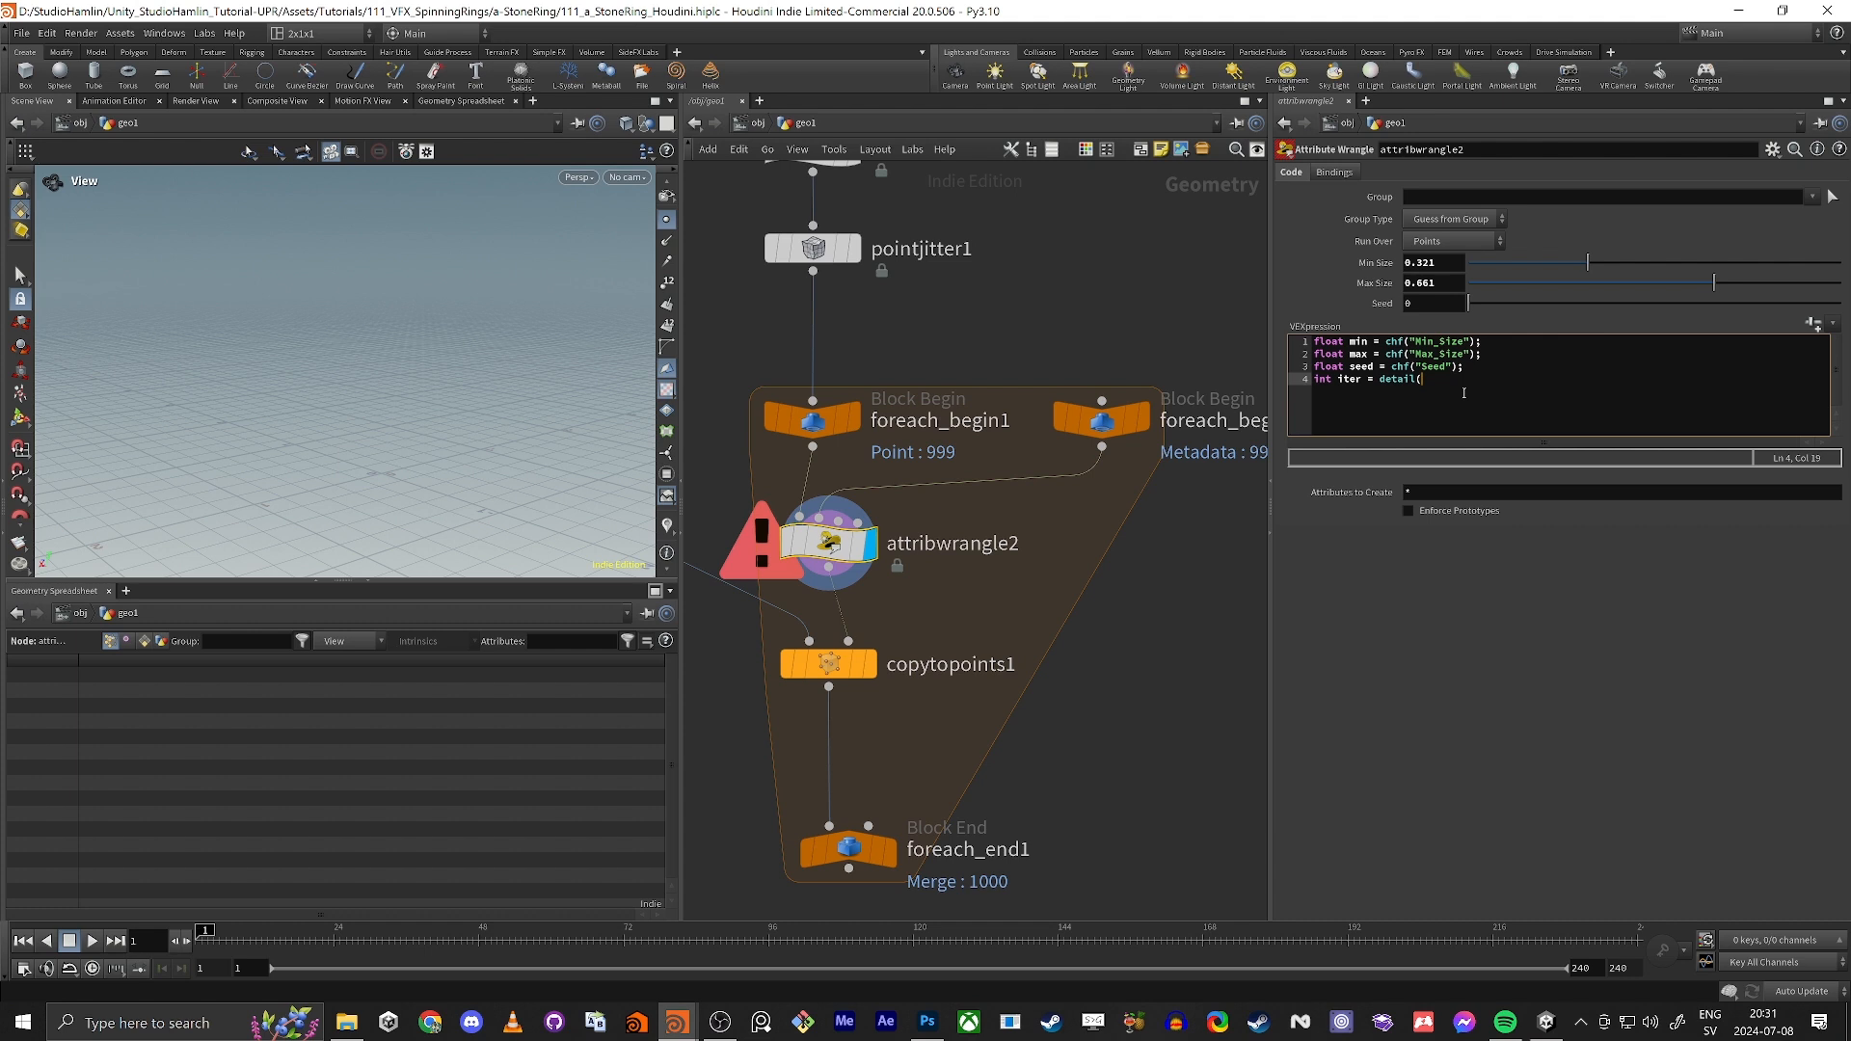
text(1,)
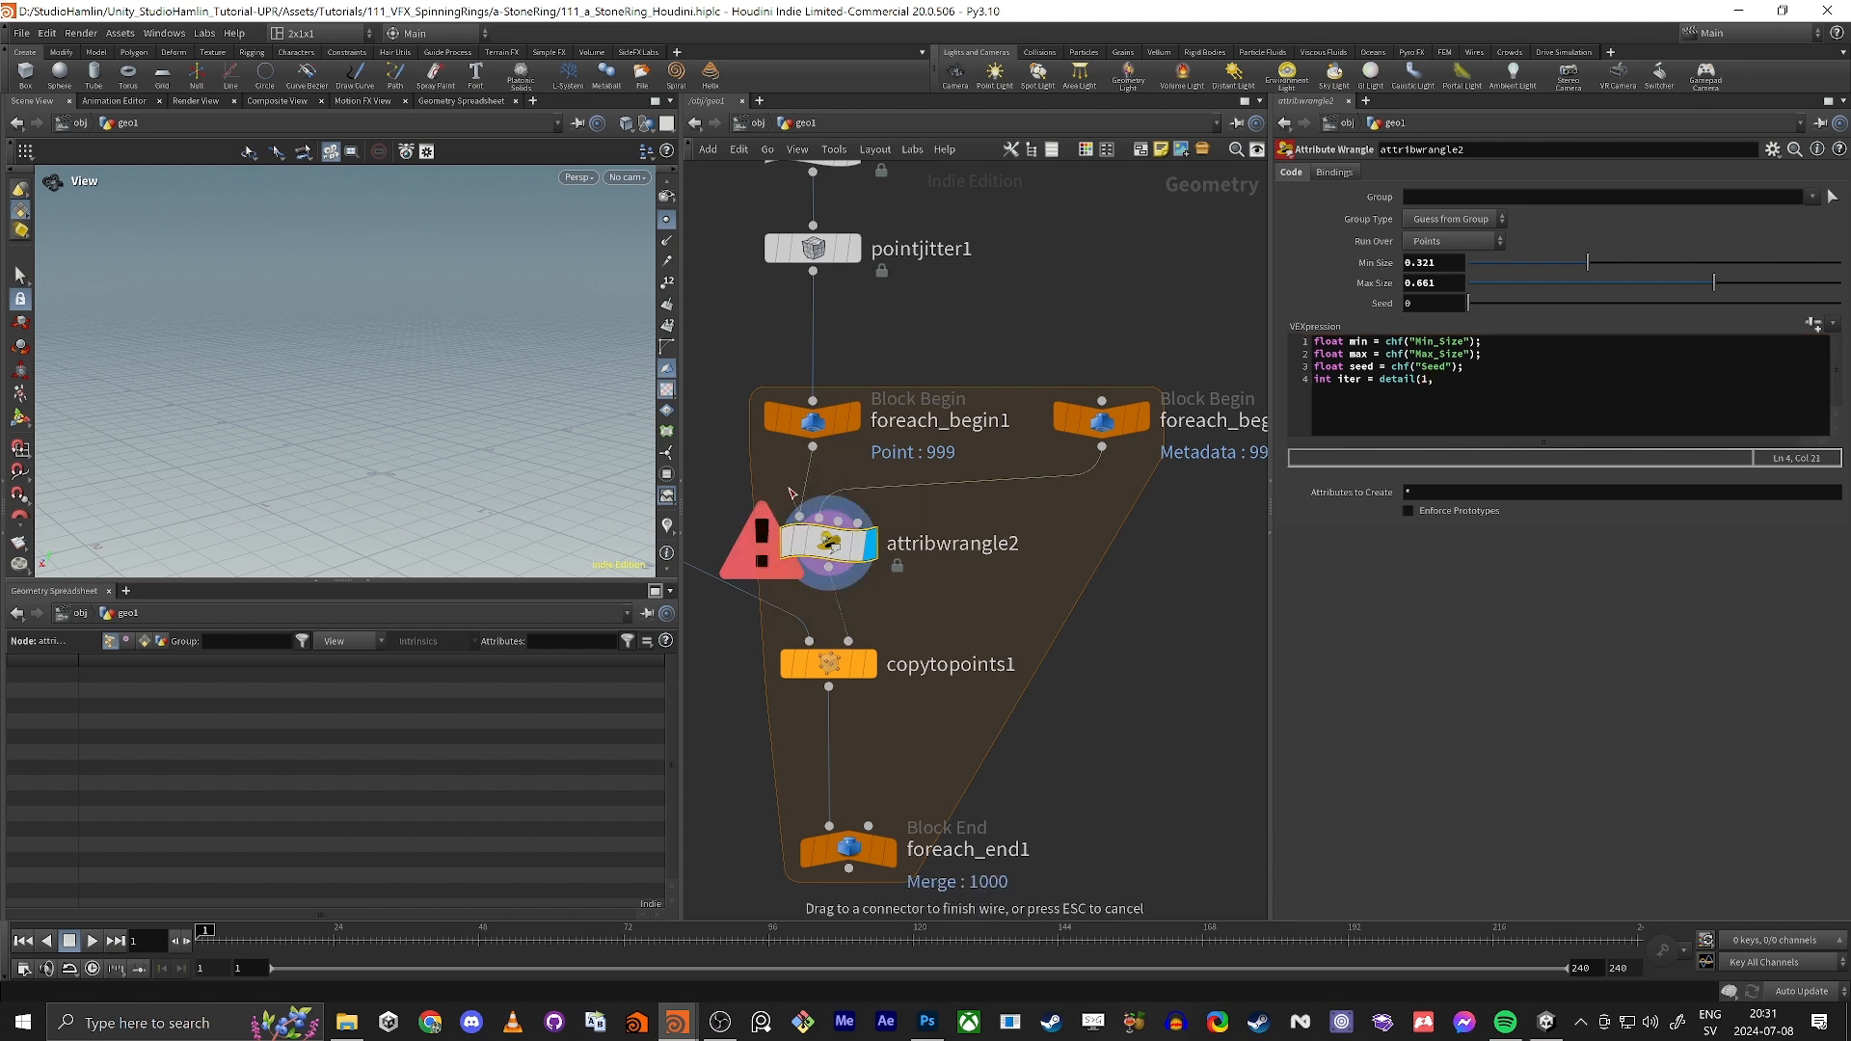
drag(821, 520, 981, 375)
click(1520, 385)
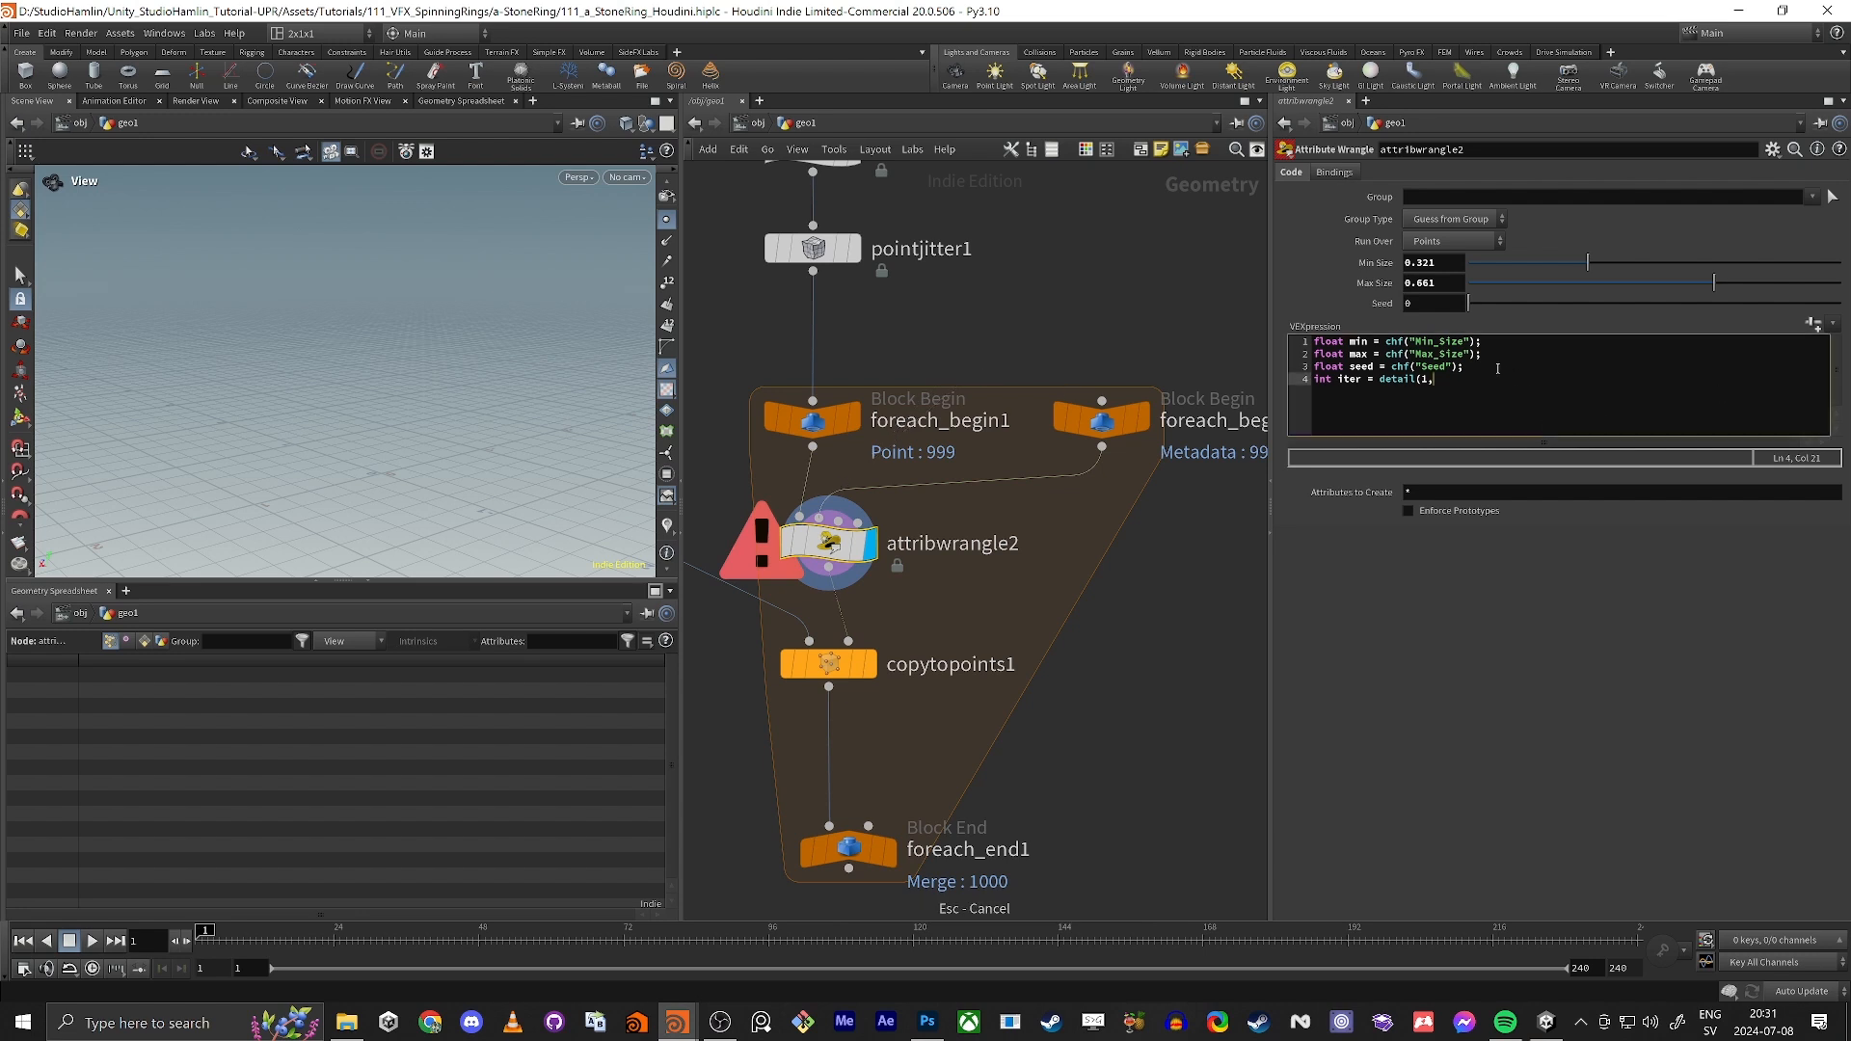
text("iteration");)
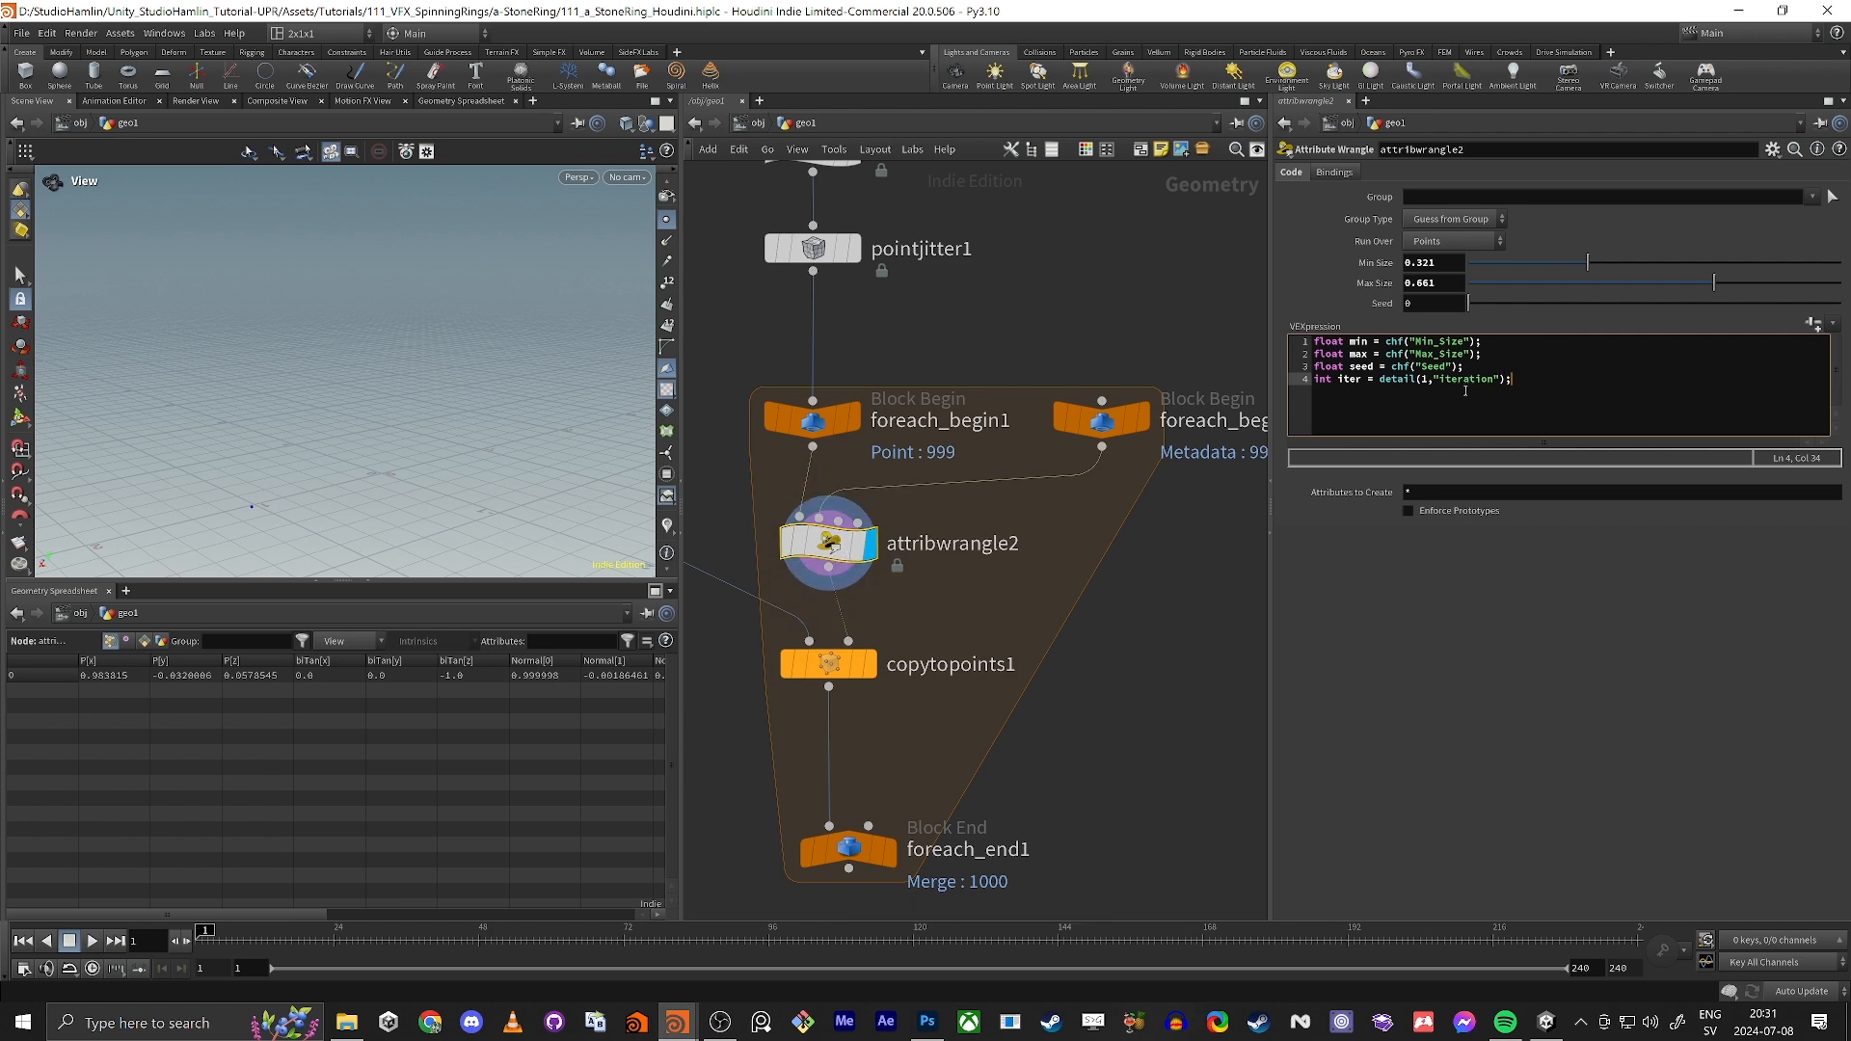
Step: Enable Single Pass on foreach_end1, step through different iterations, and switch Single Pass off again
click(849, 848)
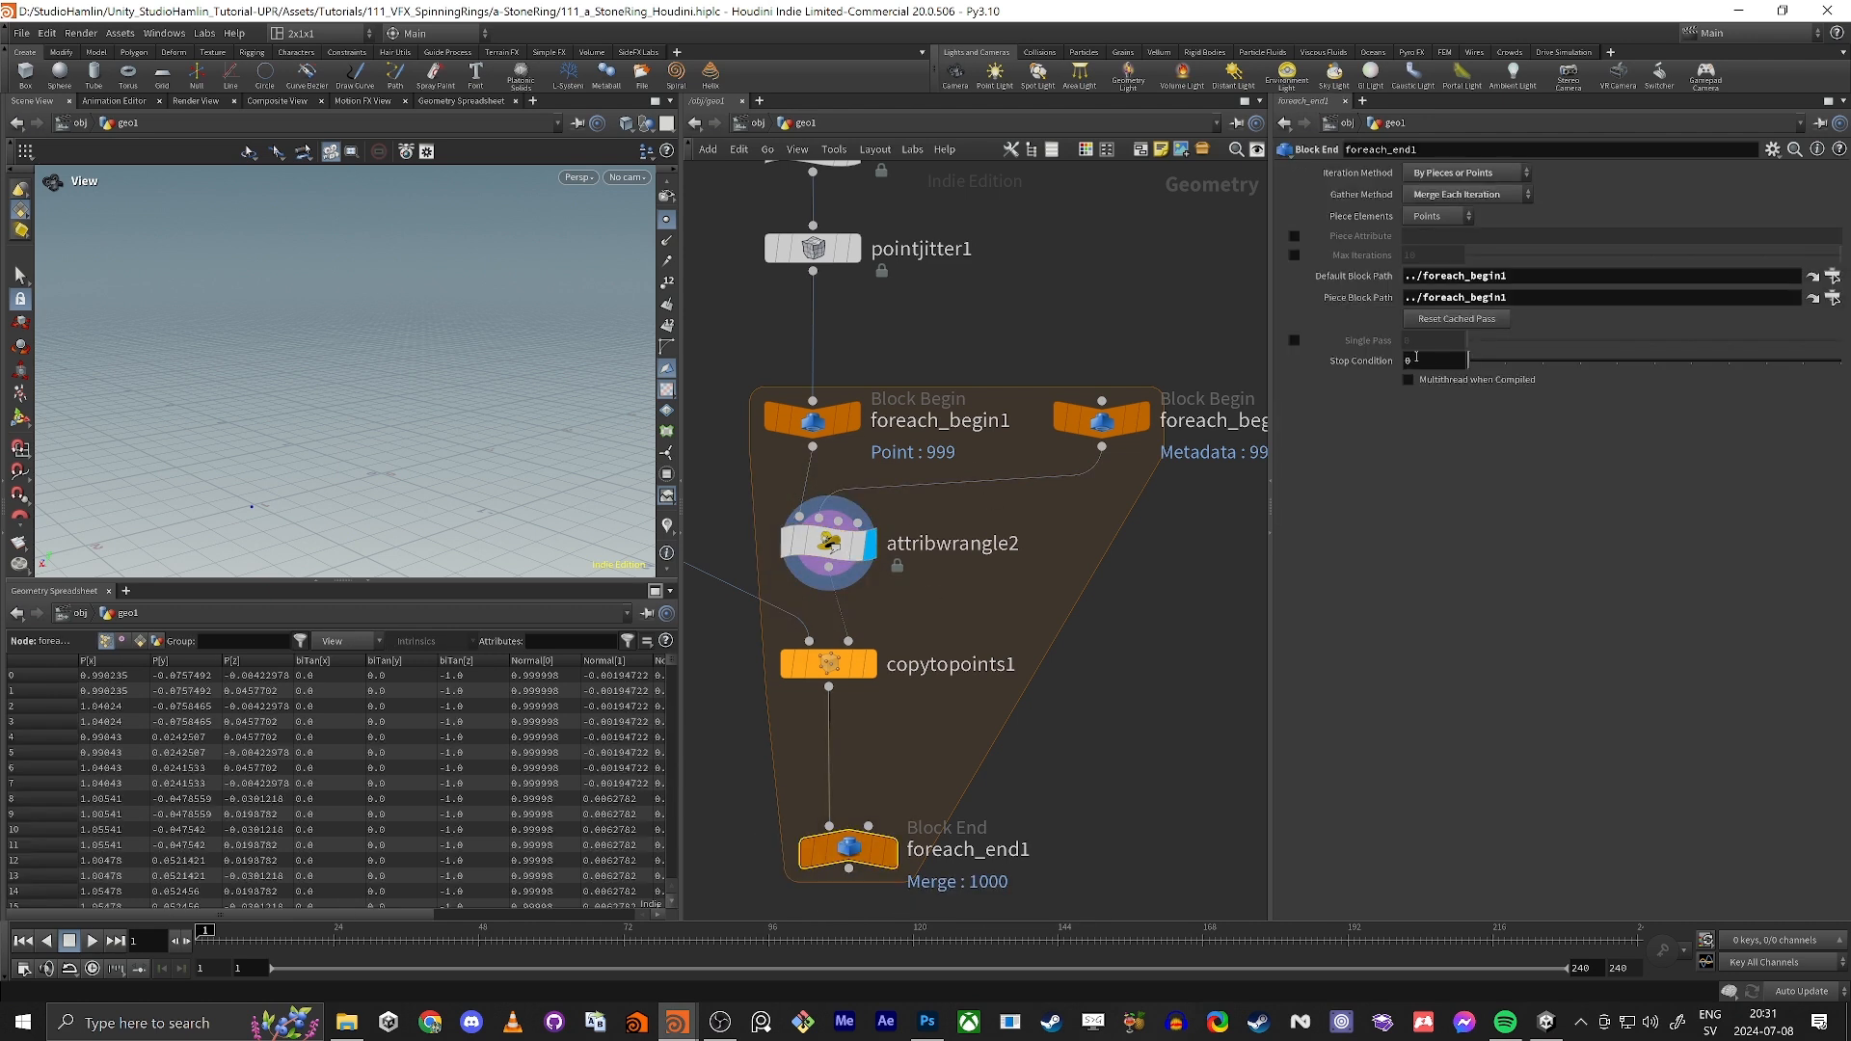
click(1294, 340)
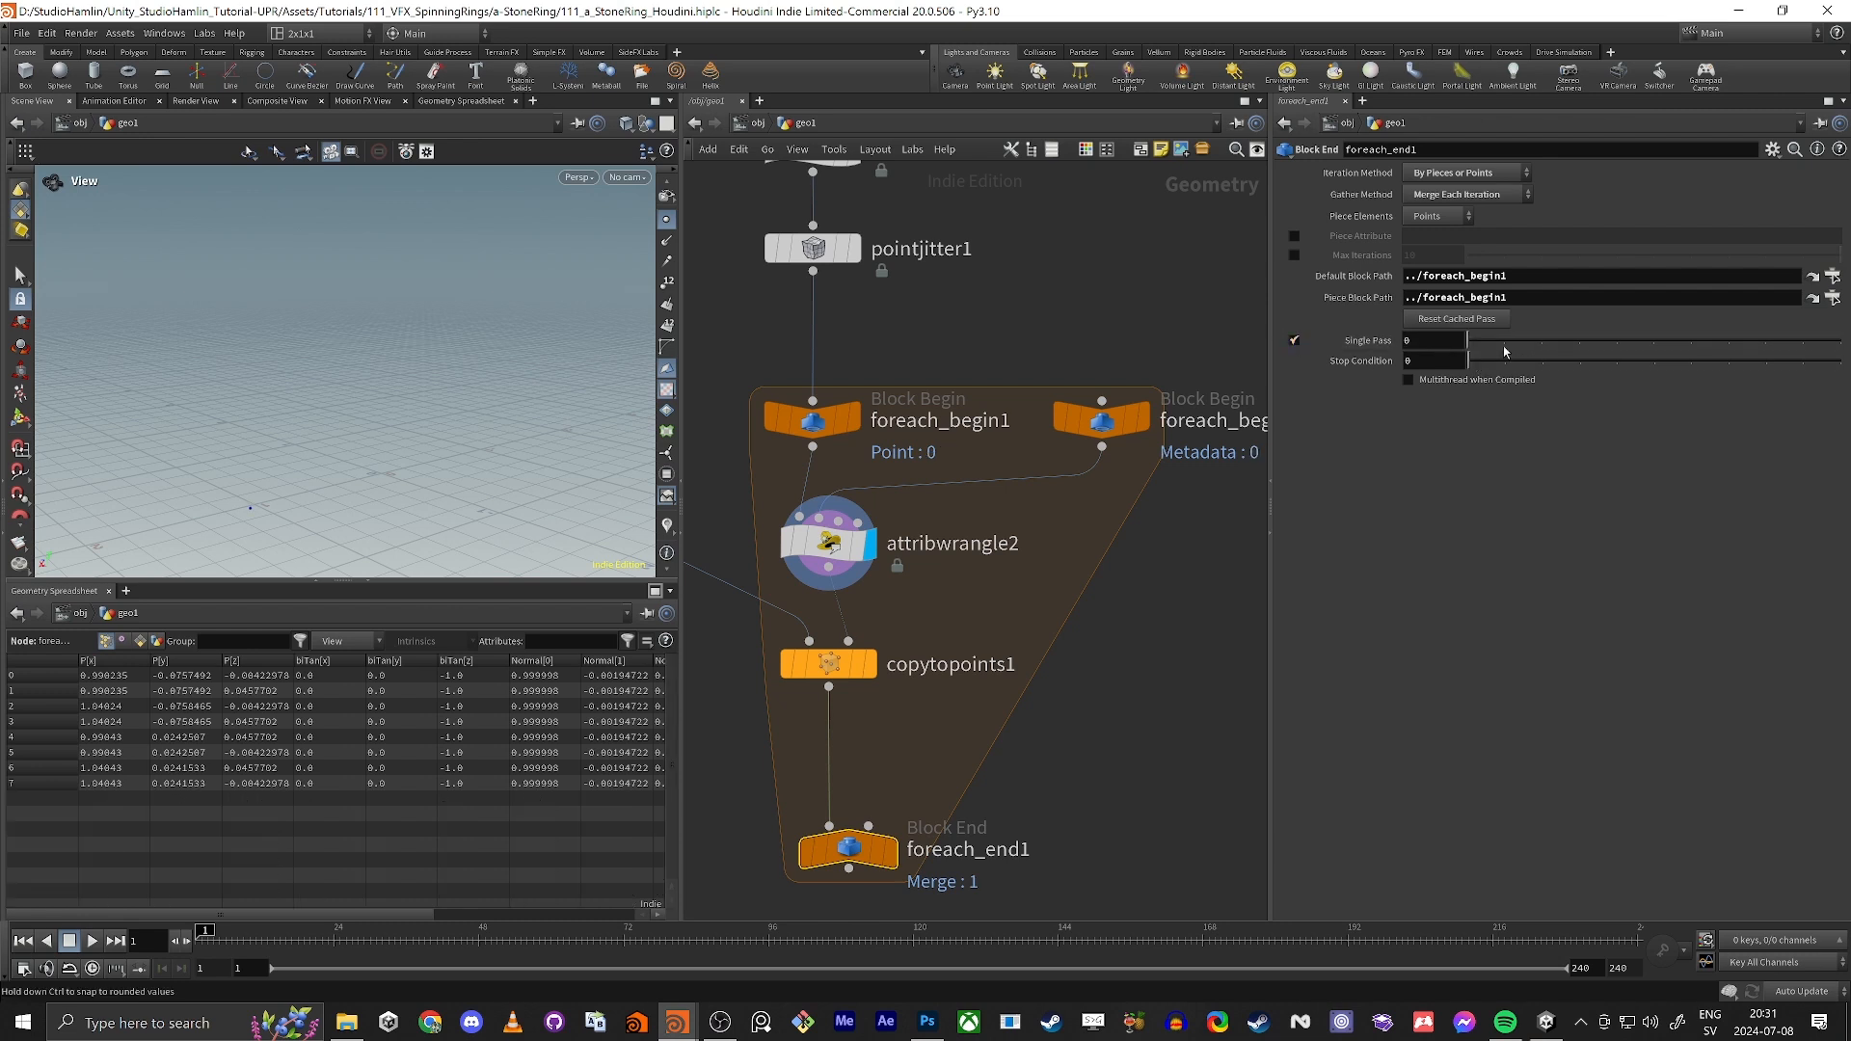
mouse_move(1482, 345)
mouse_down()
mouse_move(1802, 345)
mouse_move(1462, 361)
mouse_up()
click(1294, 341)
Step: Add a fifth VEX line to attribwrangle2 beginning with float rand(iter*1.23
click(829, 543)
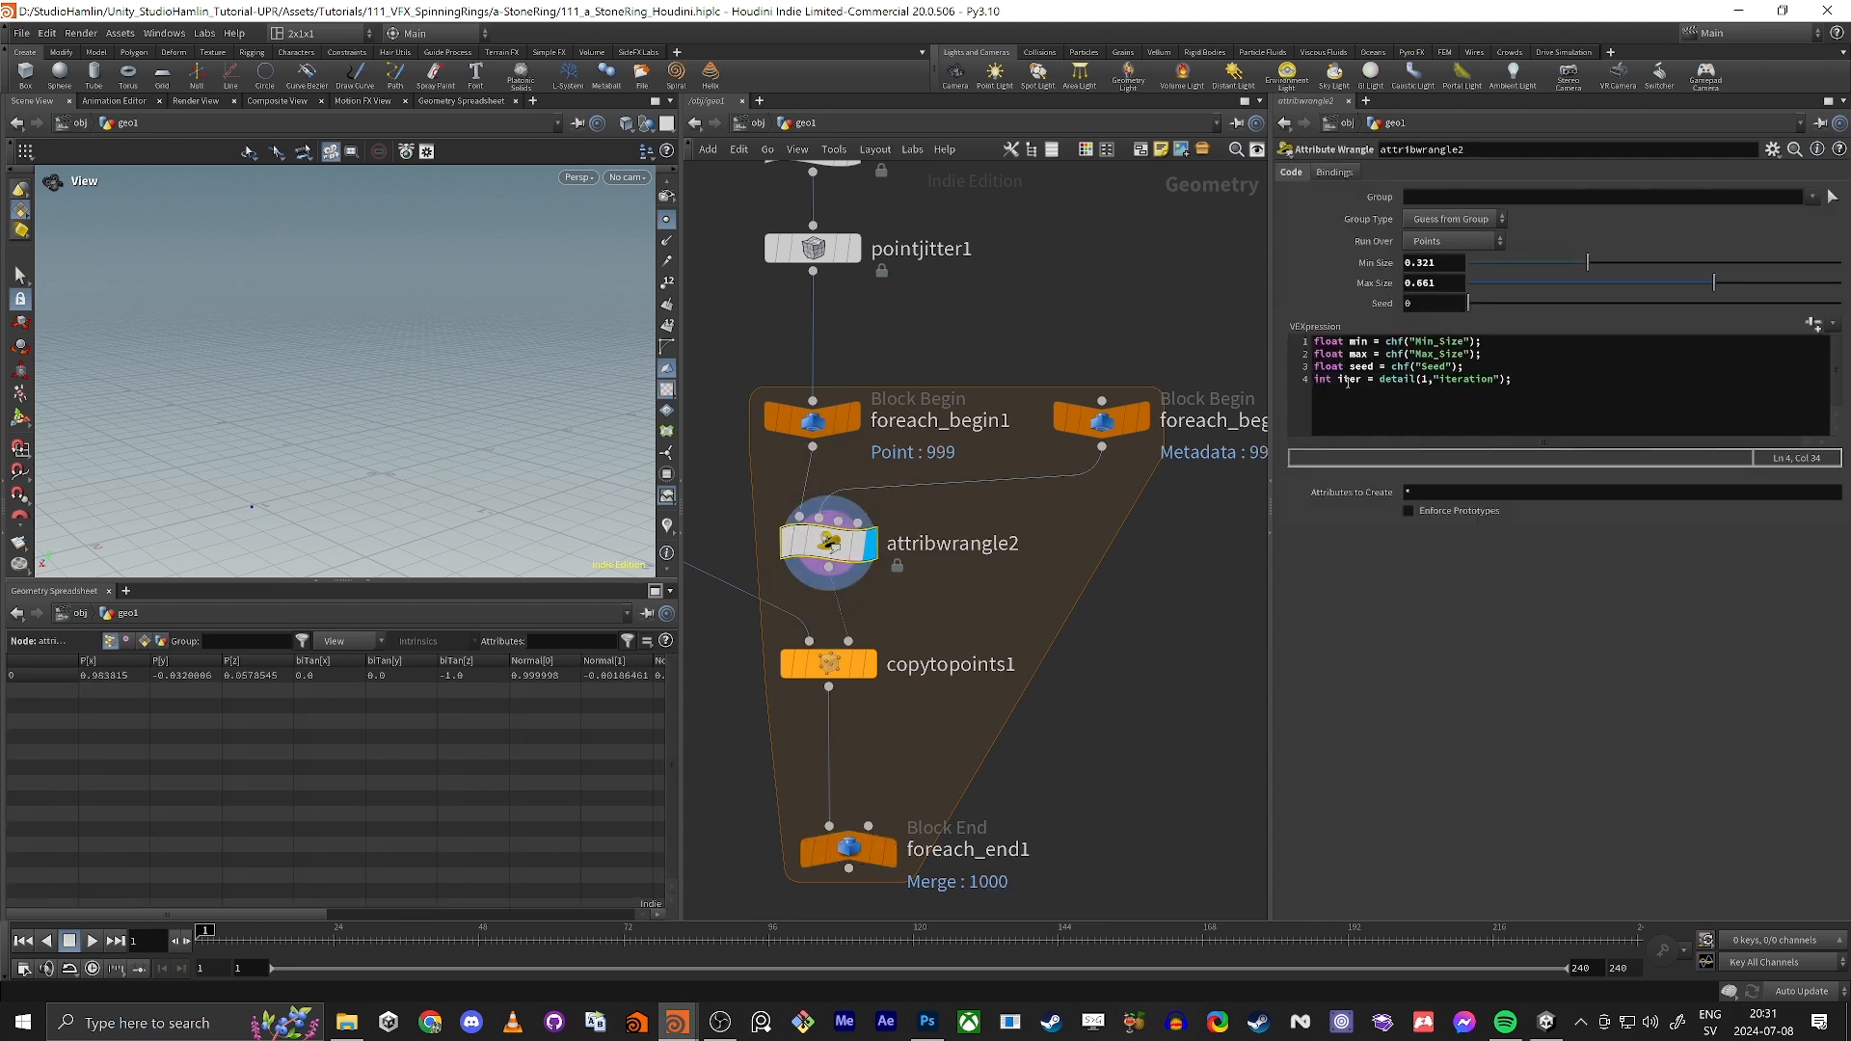
click(1345, 381)
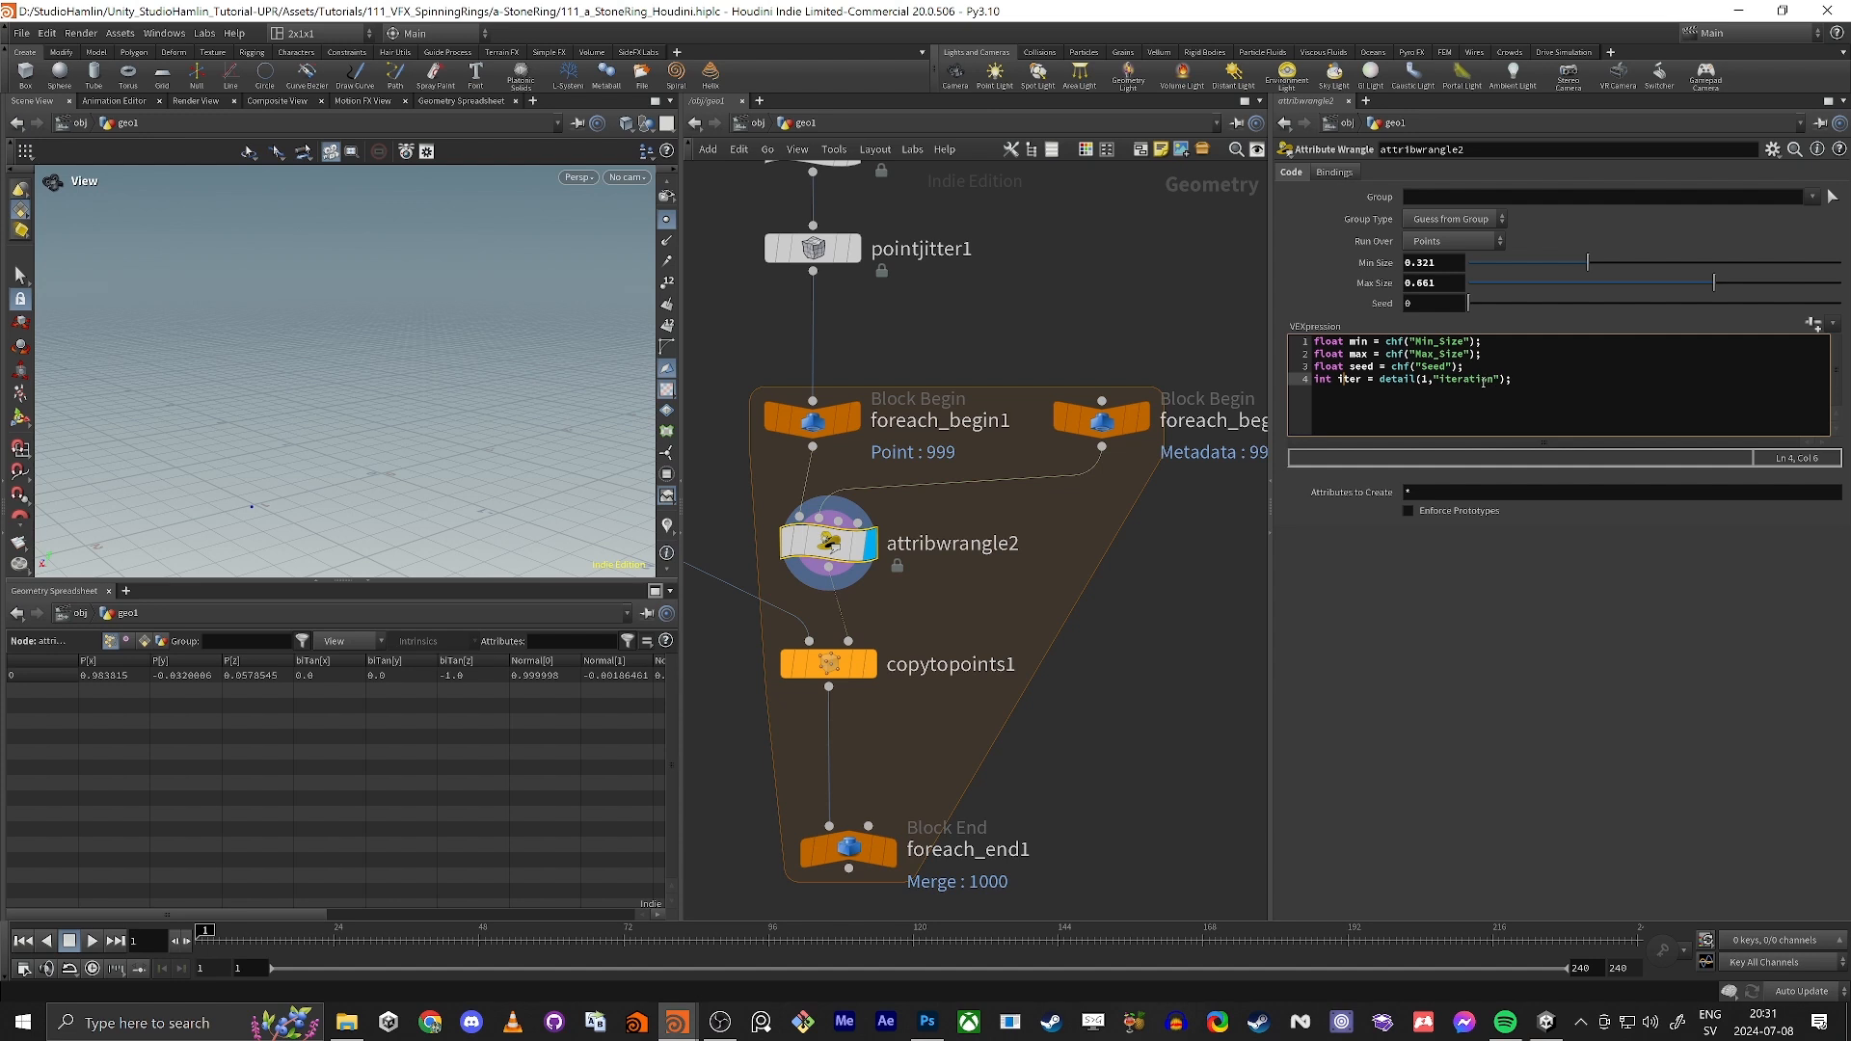
click(1602, 366)
key(Down)
key(End)
key(Return)
text(float rand ()
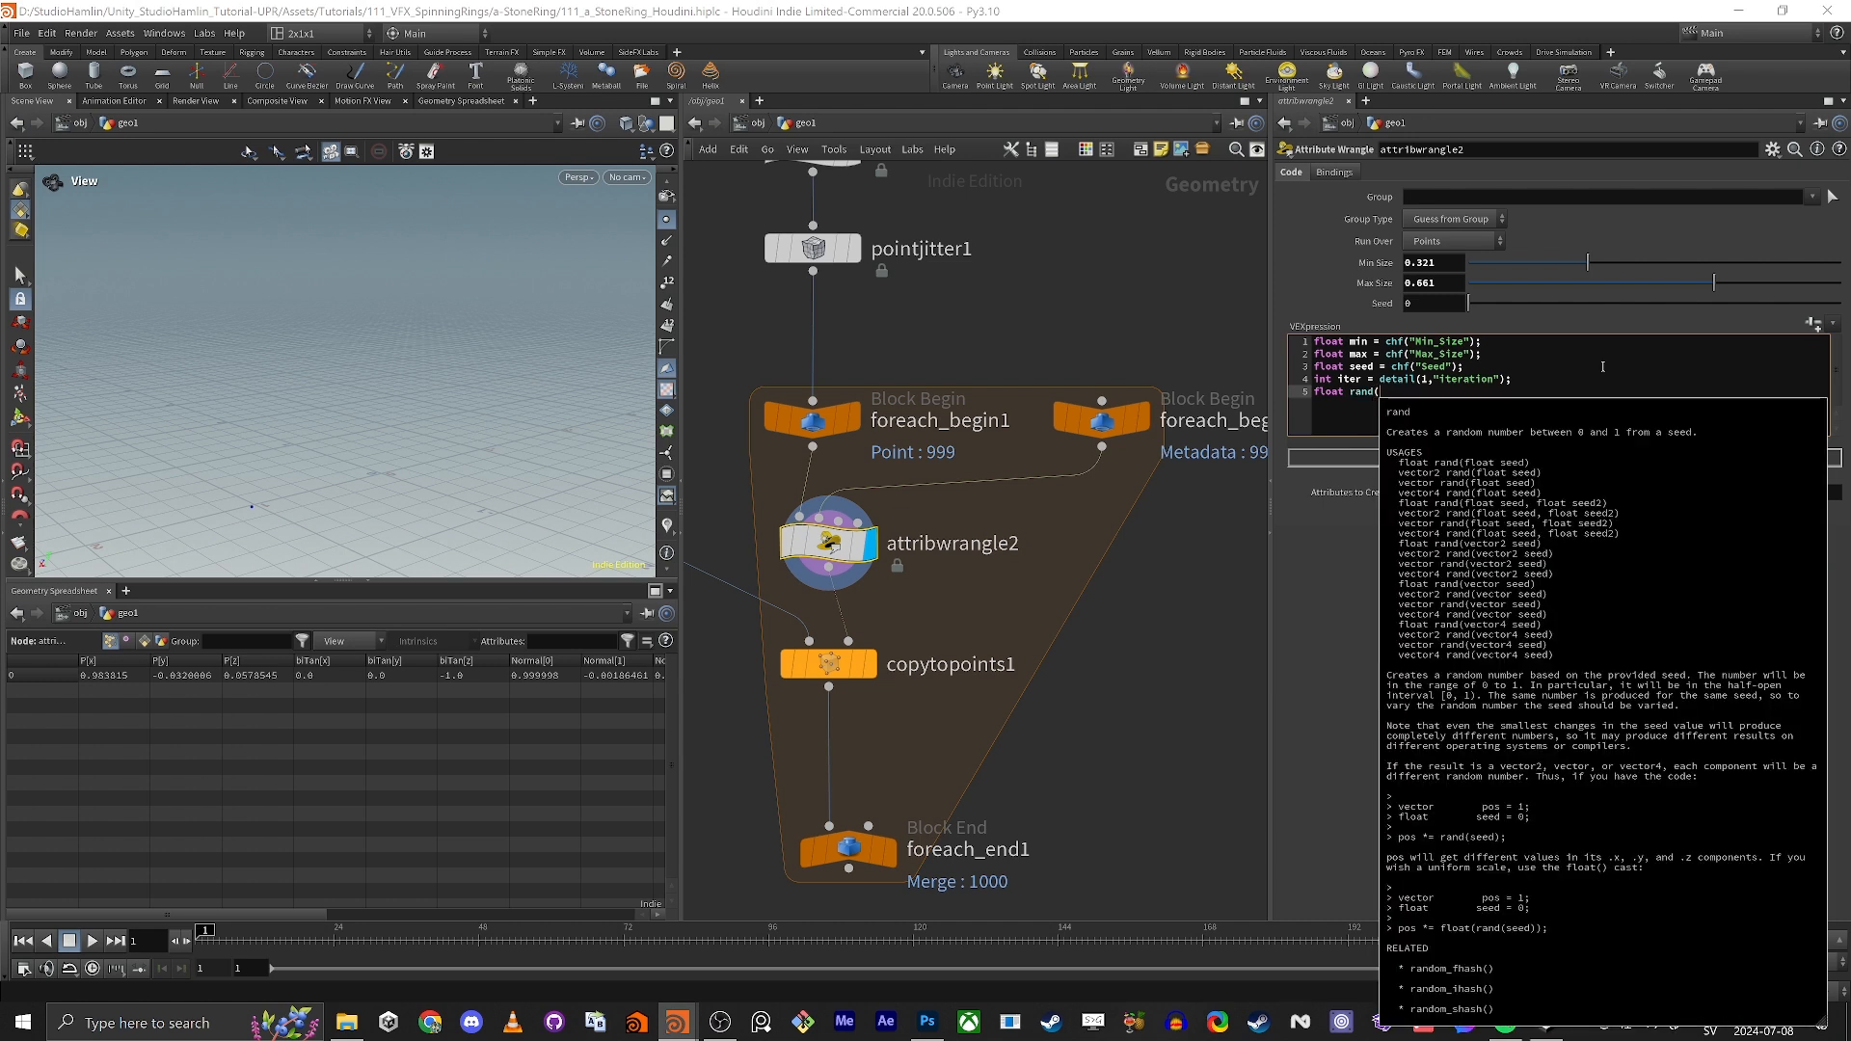
text(iter*1.23)
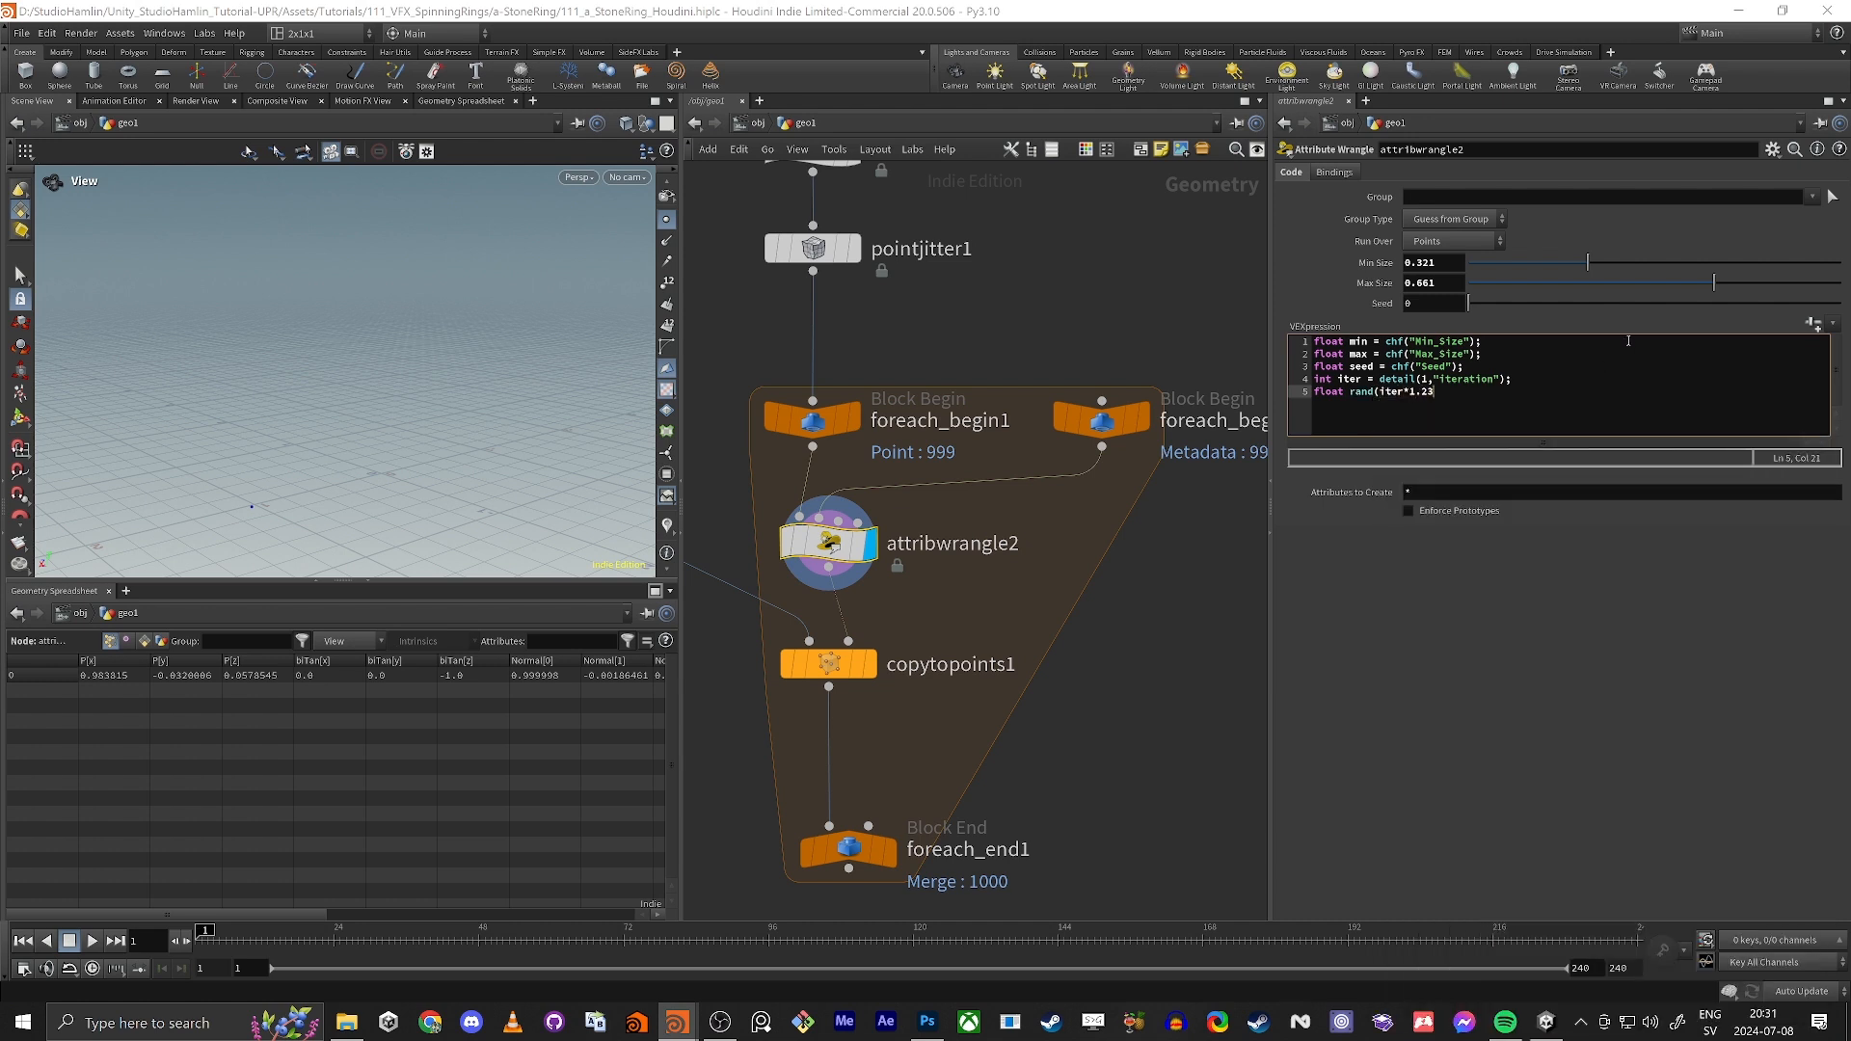
Step: Wrap iter in a float() cast and complete the fifth line as float rand(float(iter)*1.23 +seed);
click(1406, 395)
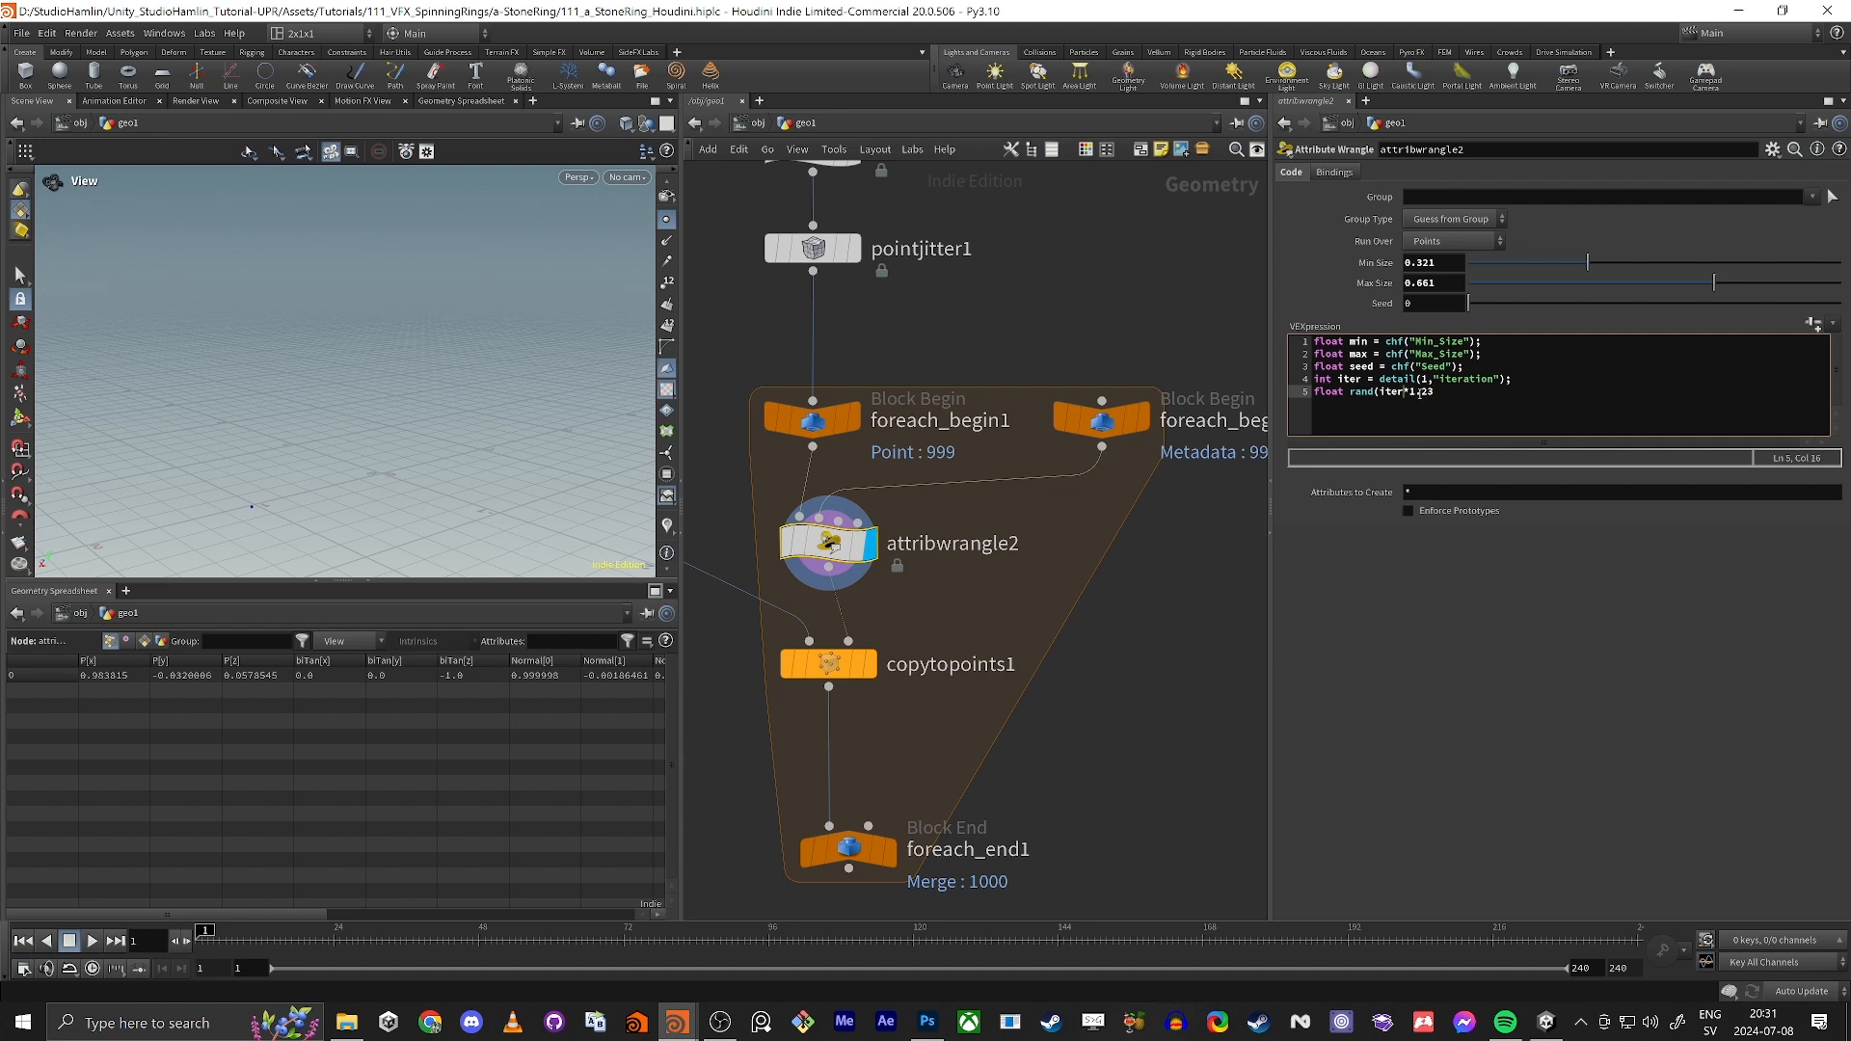
double_click(1391, 396)
click(1396, 395)
text(()
key(BackSpace)
text(float()
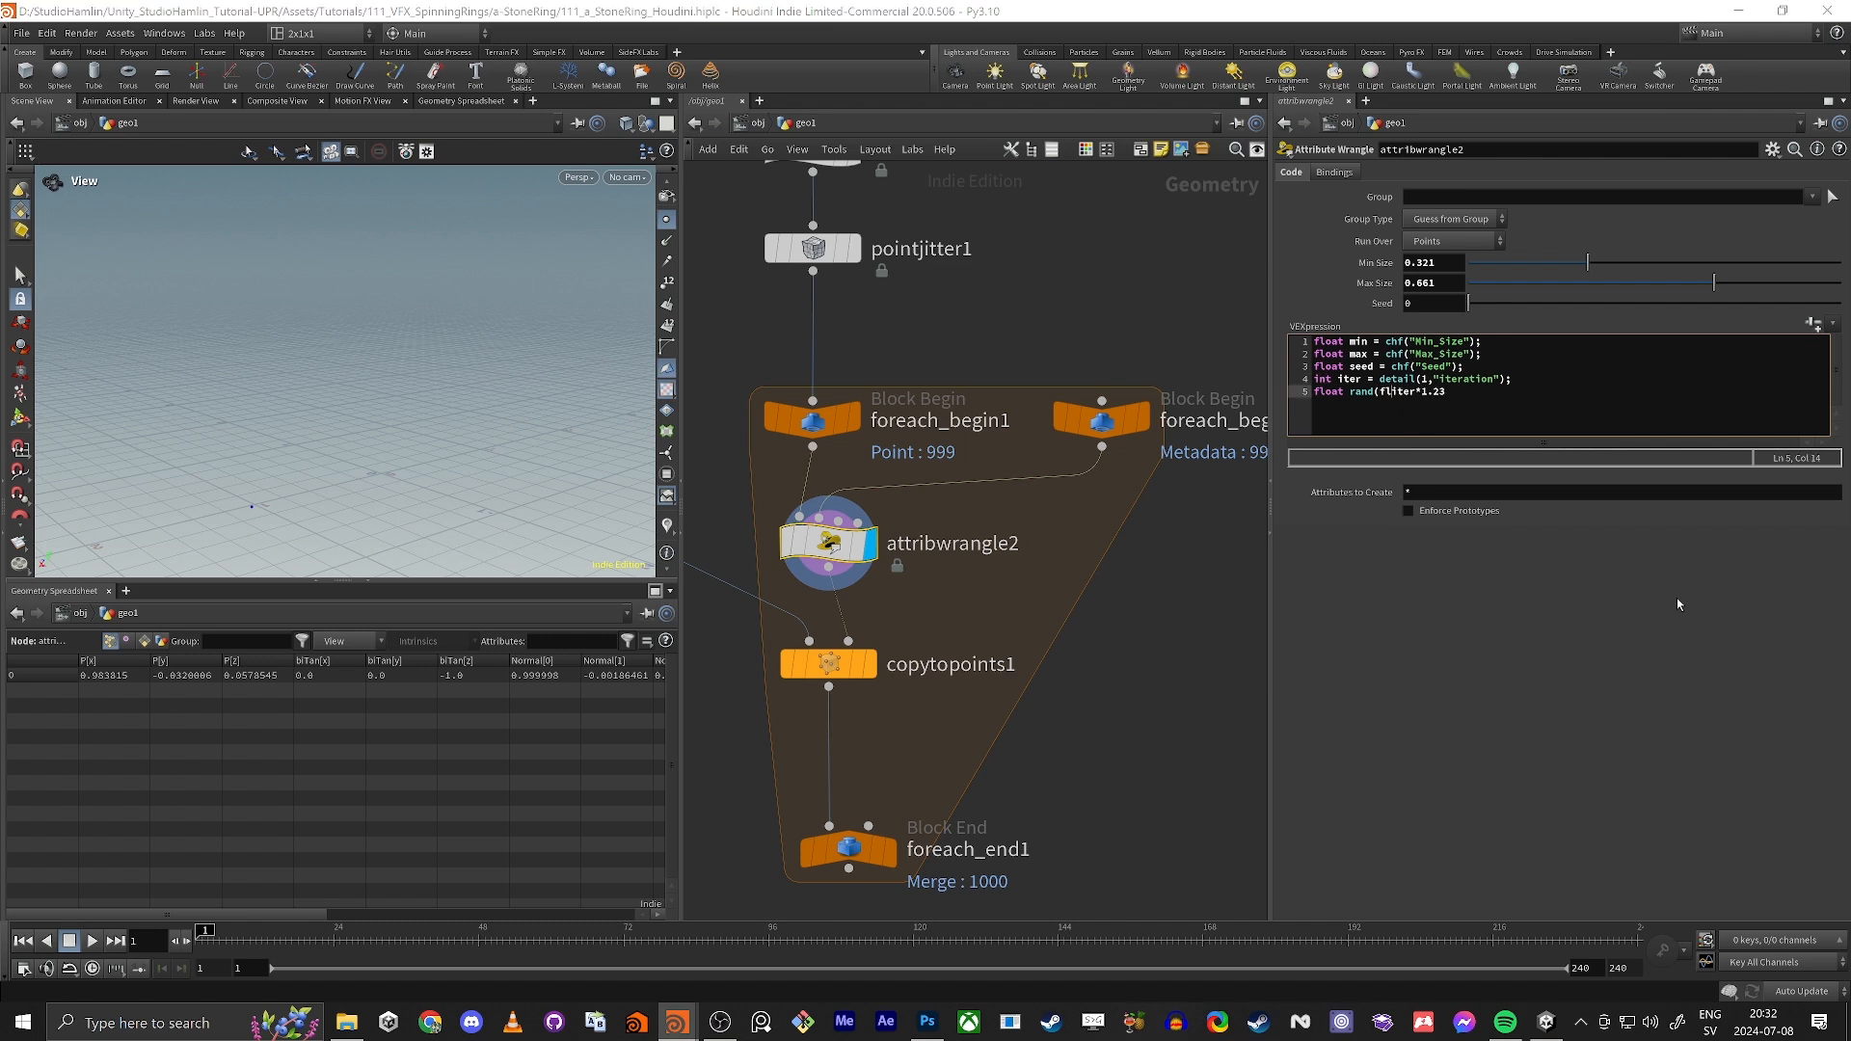
key(End)
key(BackSpace)
key(BackSpace)
key(BackSpace)
key(BackSpace)
text()*1.234)
key(BackSpace)
text(+seed);)
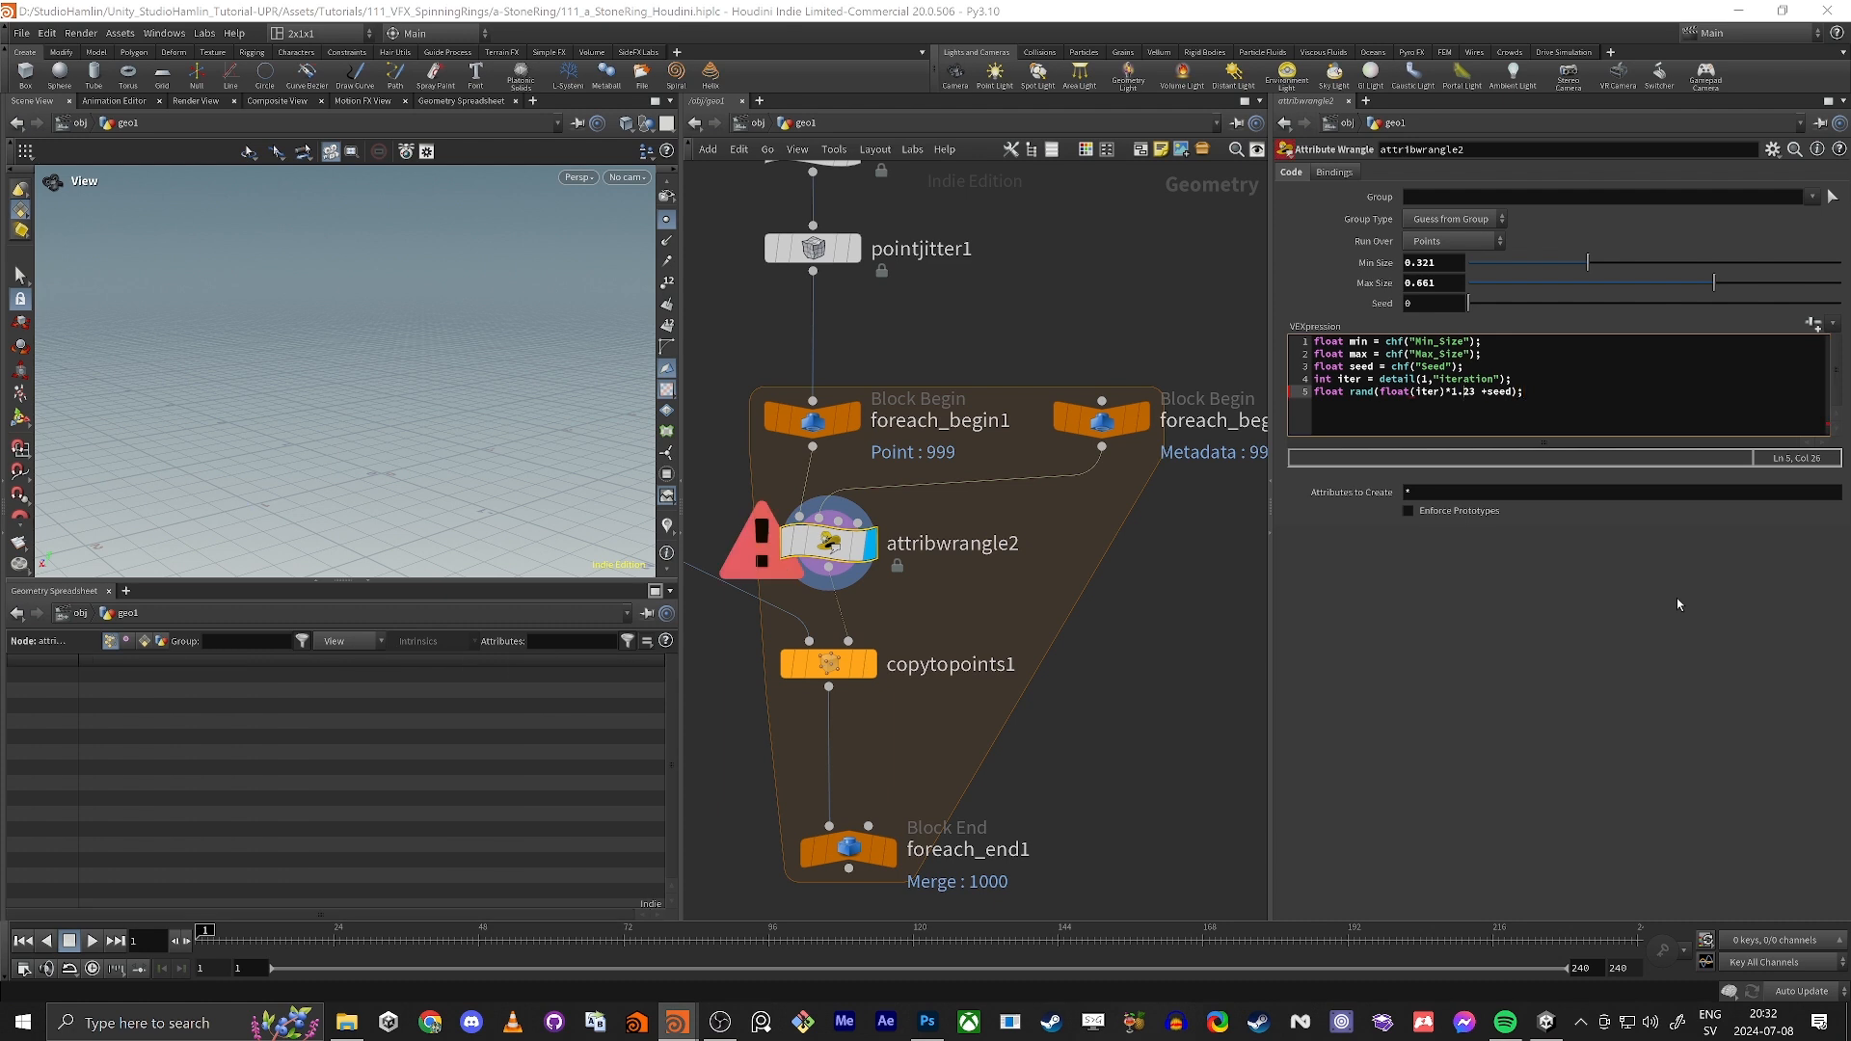
Step: Correct the fifth line to float rand = rand(iter*1.23 +seed); without the float cast, and start a new line
key(Left)
key(Left)
text(rand =)
key(Right)
key(Right)
key(Right)
key(Delete)
key(Delete)
key(Delete)
key(Delete)
key(Delete)
key(Delete)
key(Right)
key(Delete)
key(End)
key(Return)
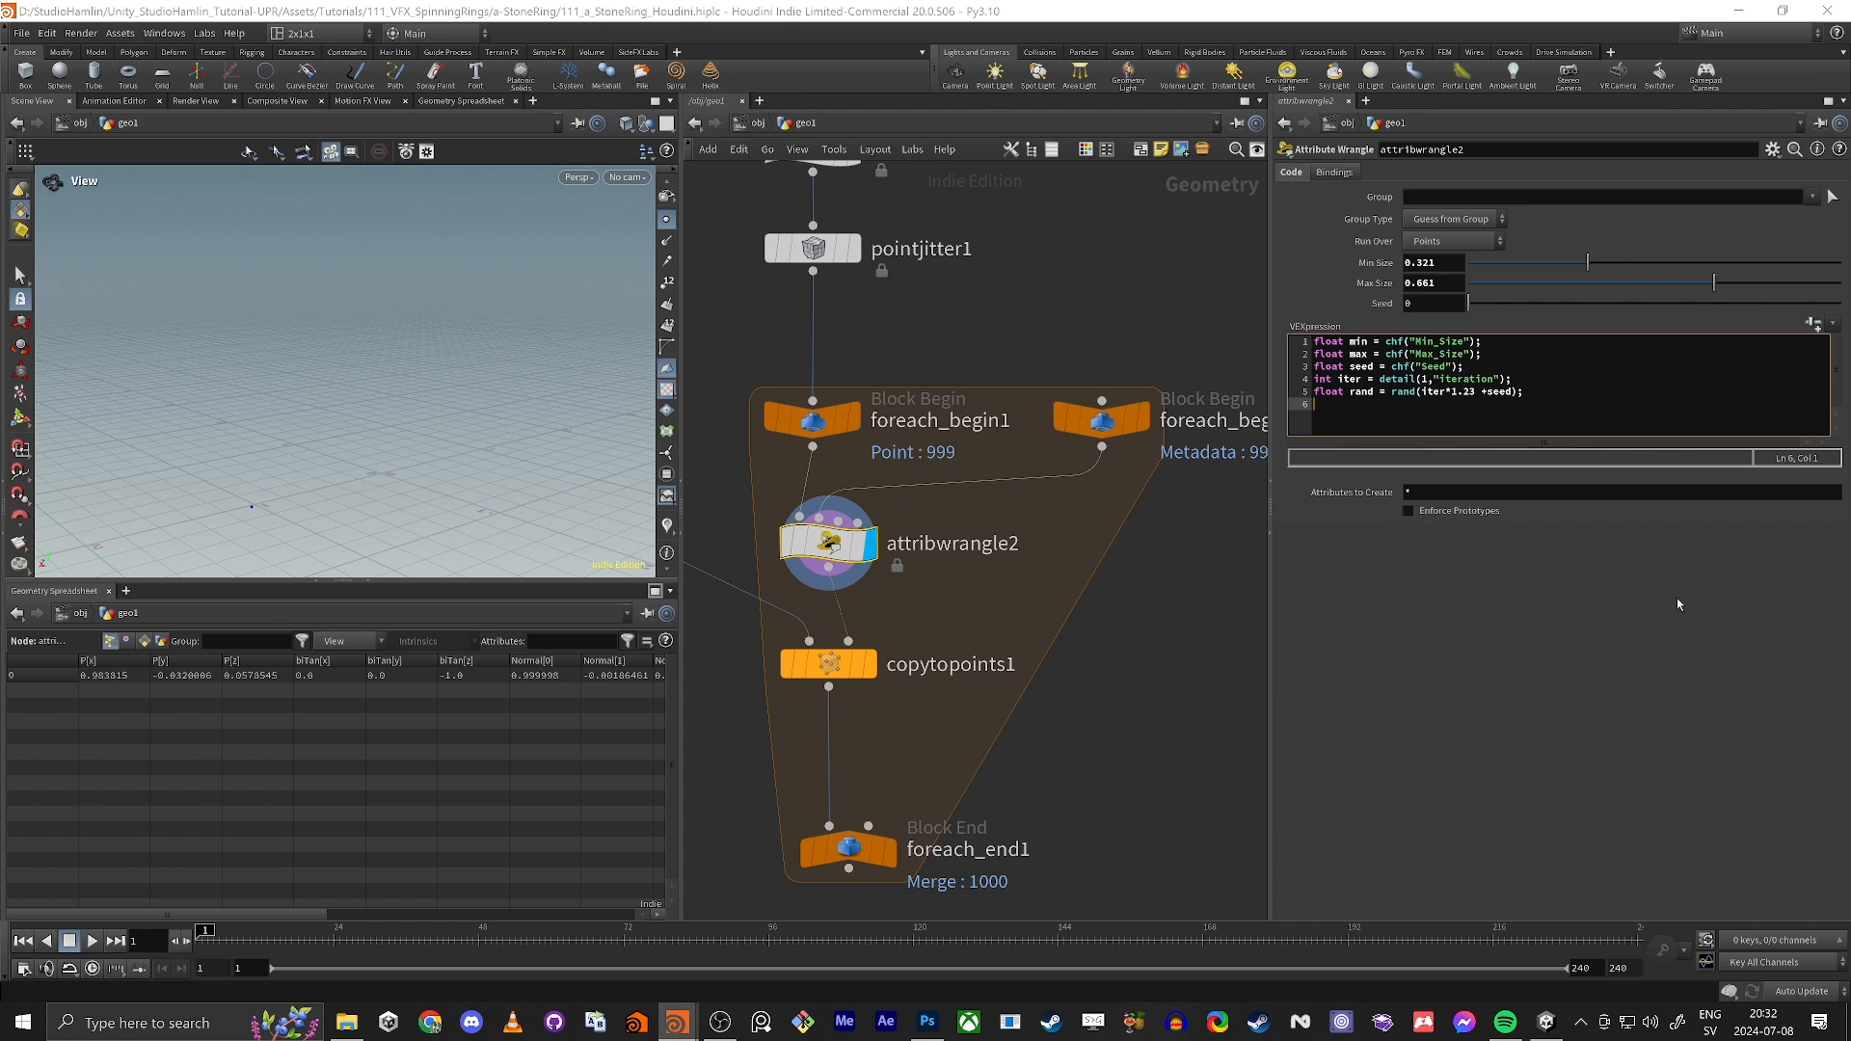
Step: Begin a sixth VEX line in attribwrangle2 with f@pscale = fit(rand, as its opening
text(f@pscale = fit)
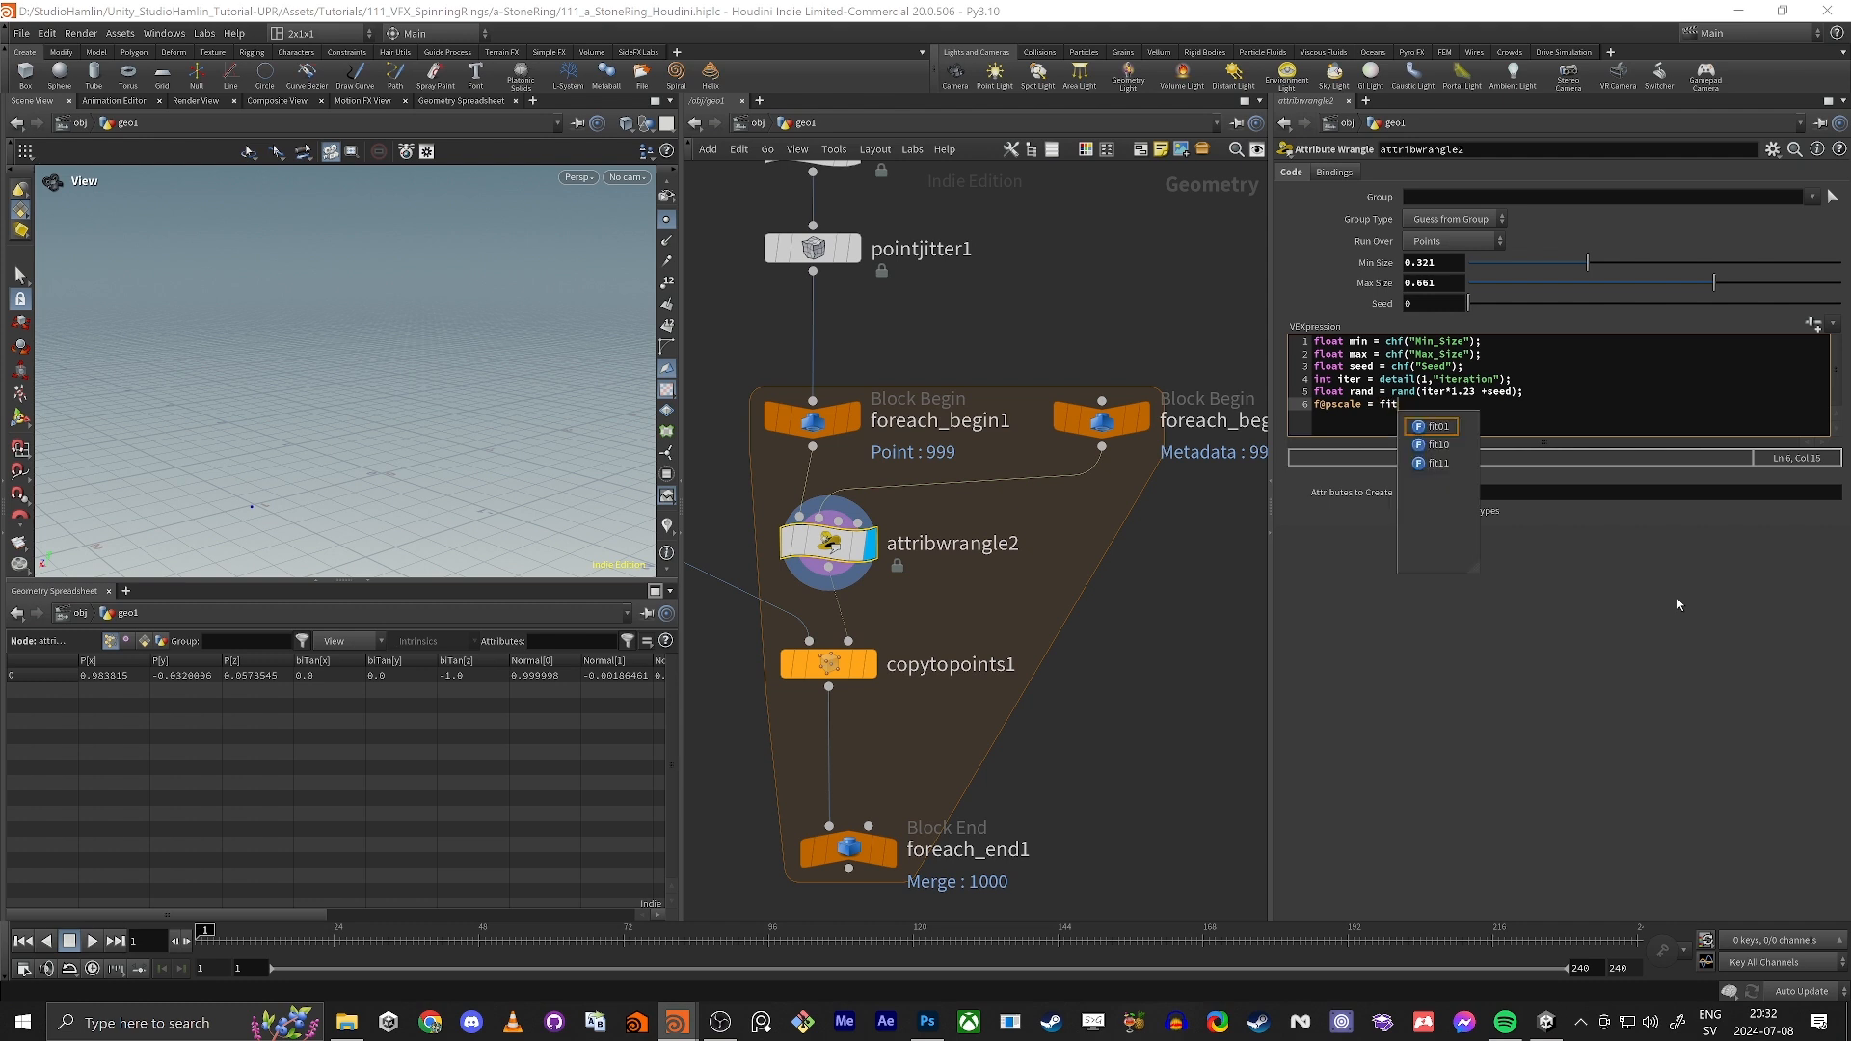
text(()
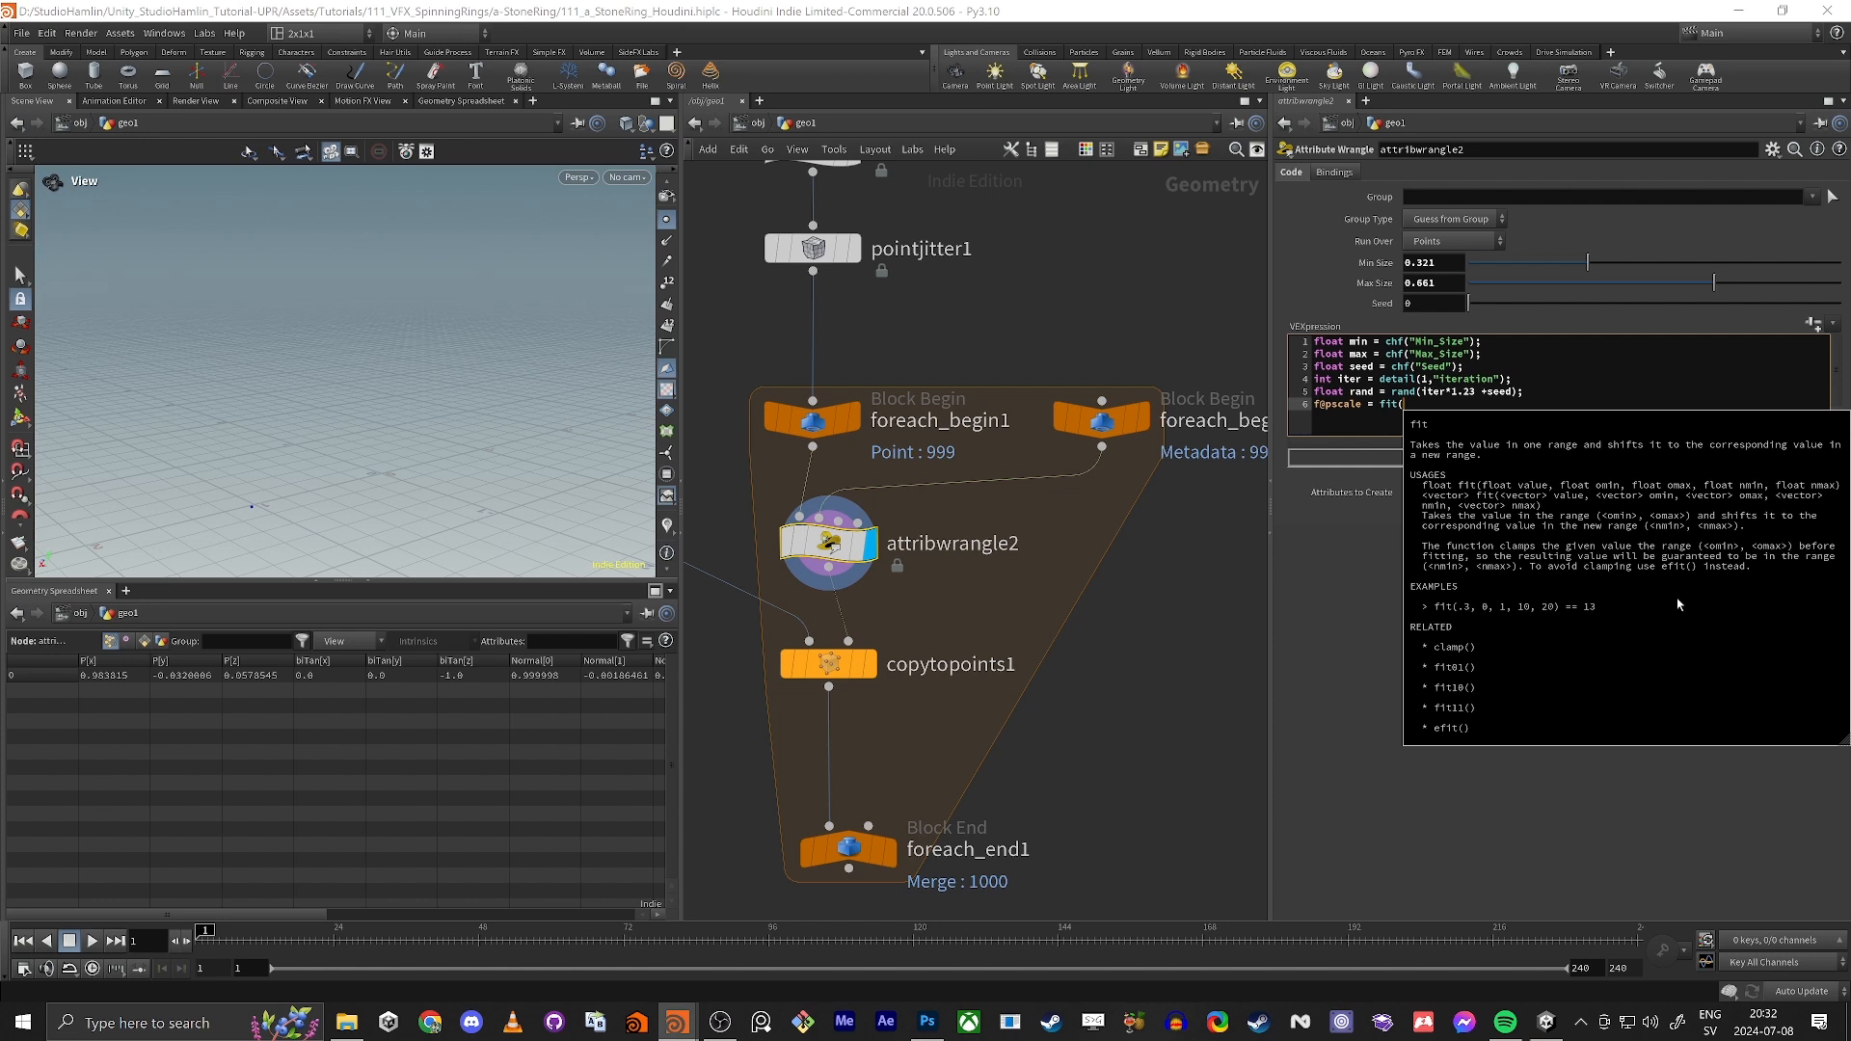
text(rand)
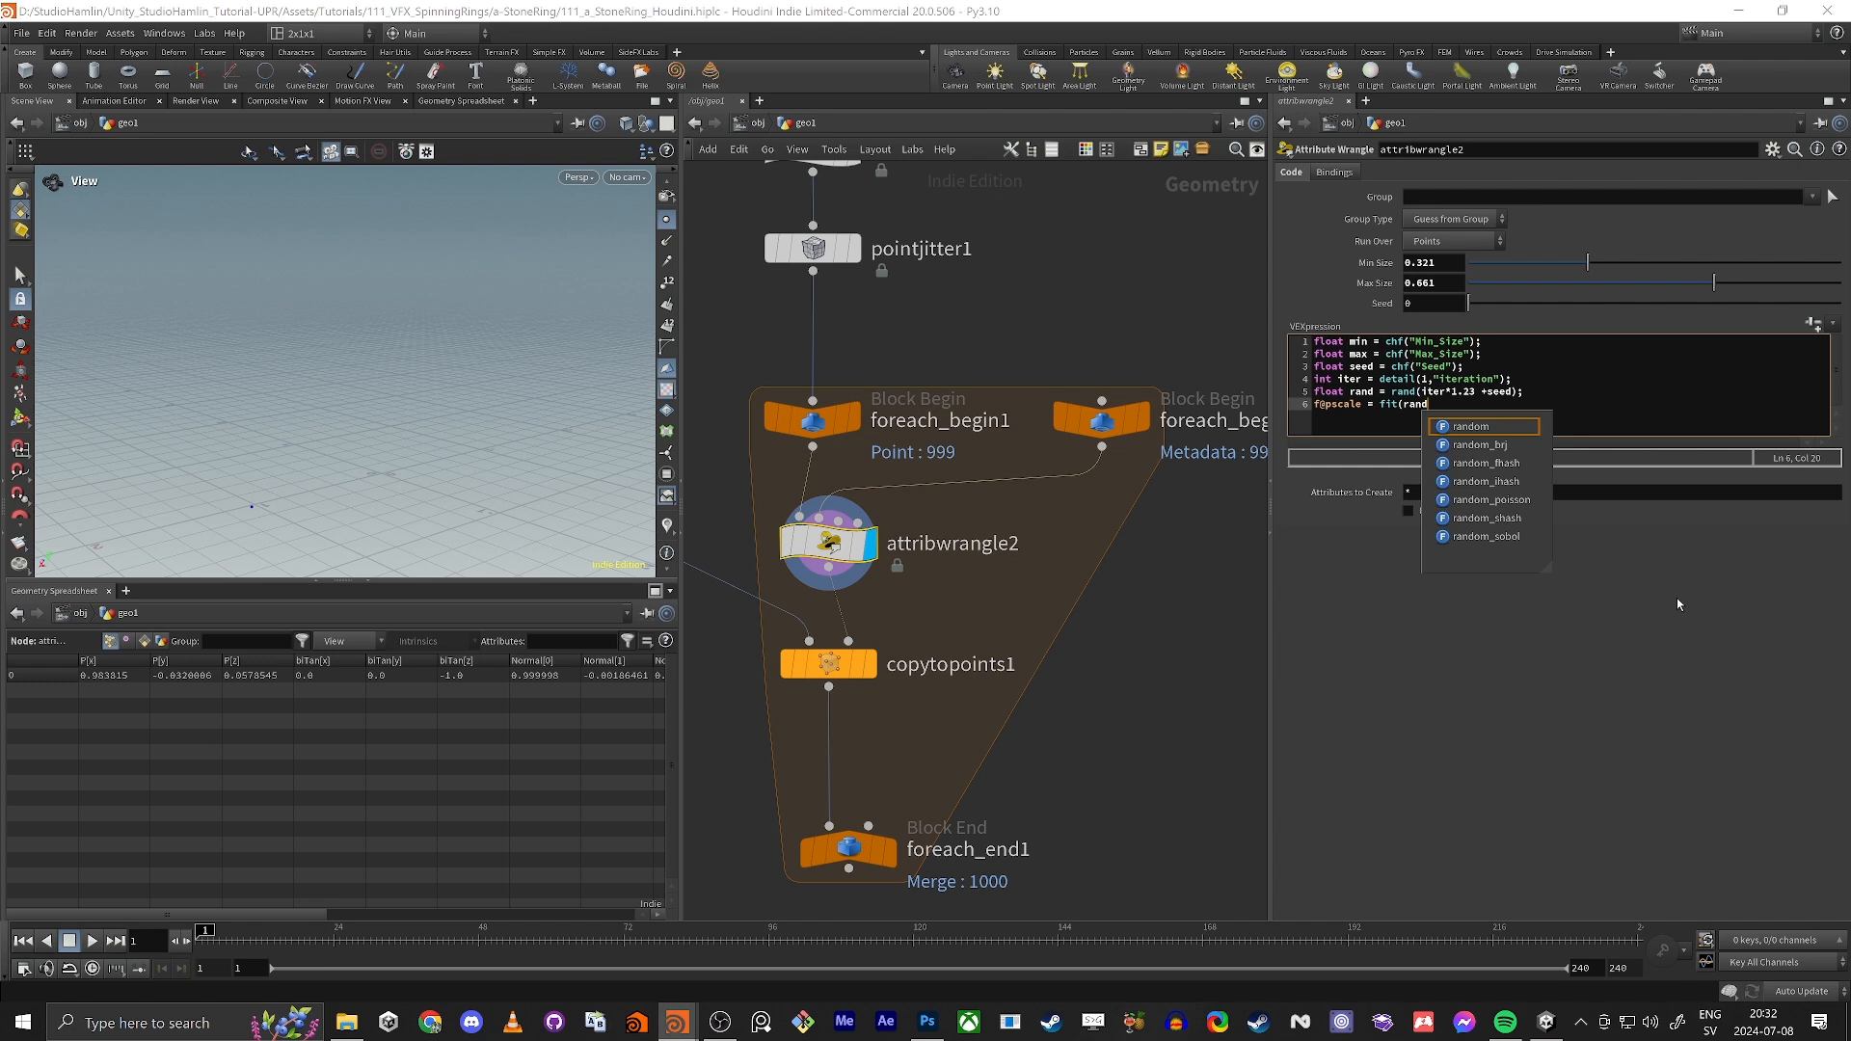
text(,)
Step: Append the comment //return betweel 0-1 to the end of the fifth VEX line
key(Up)
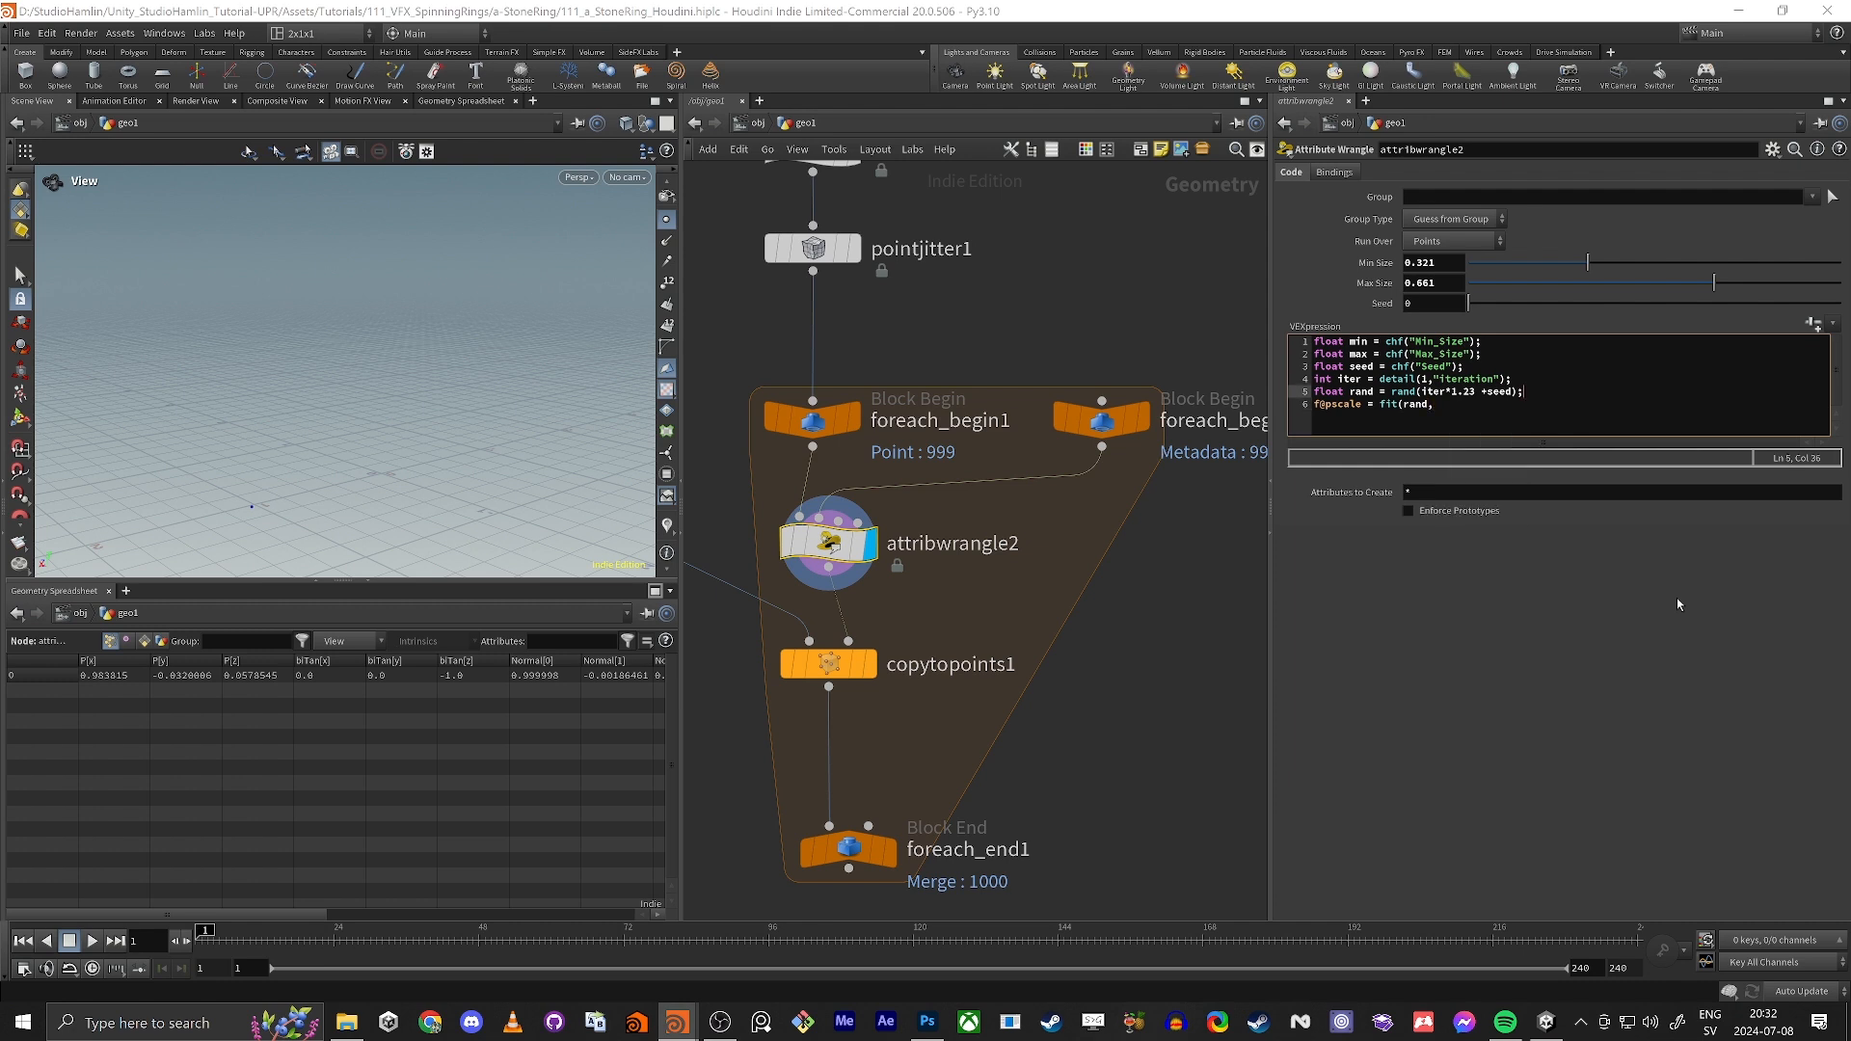
text(//return vbet)
key(BackSpace)
key(BackSpace)
key(BackSpace)
key(BackSpace)
text(betweel 1)
key(BackSpace)
text(0-1)
Step: Complete the sixth VEX line so it reads f@pscale = fit(rand,0,1,min,max);
key(Down)
text(0,1,minm)
key(BackSpace)
text(,max);)
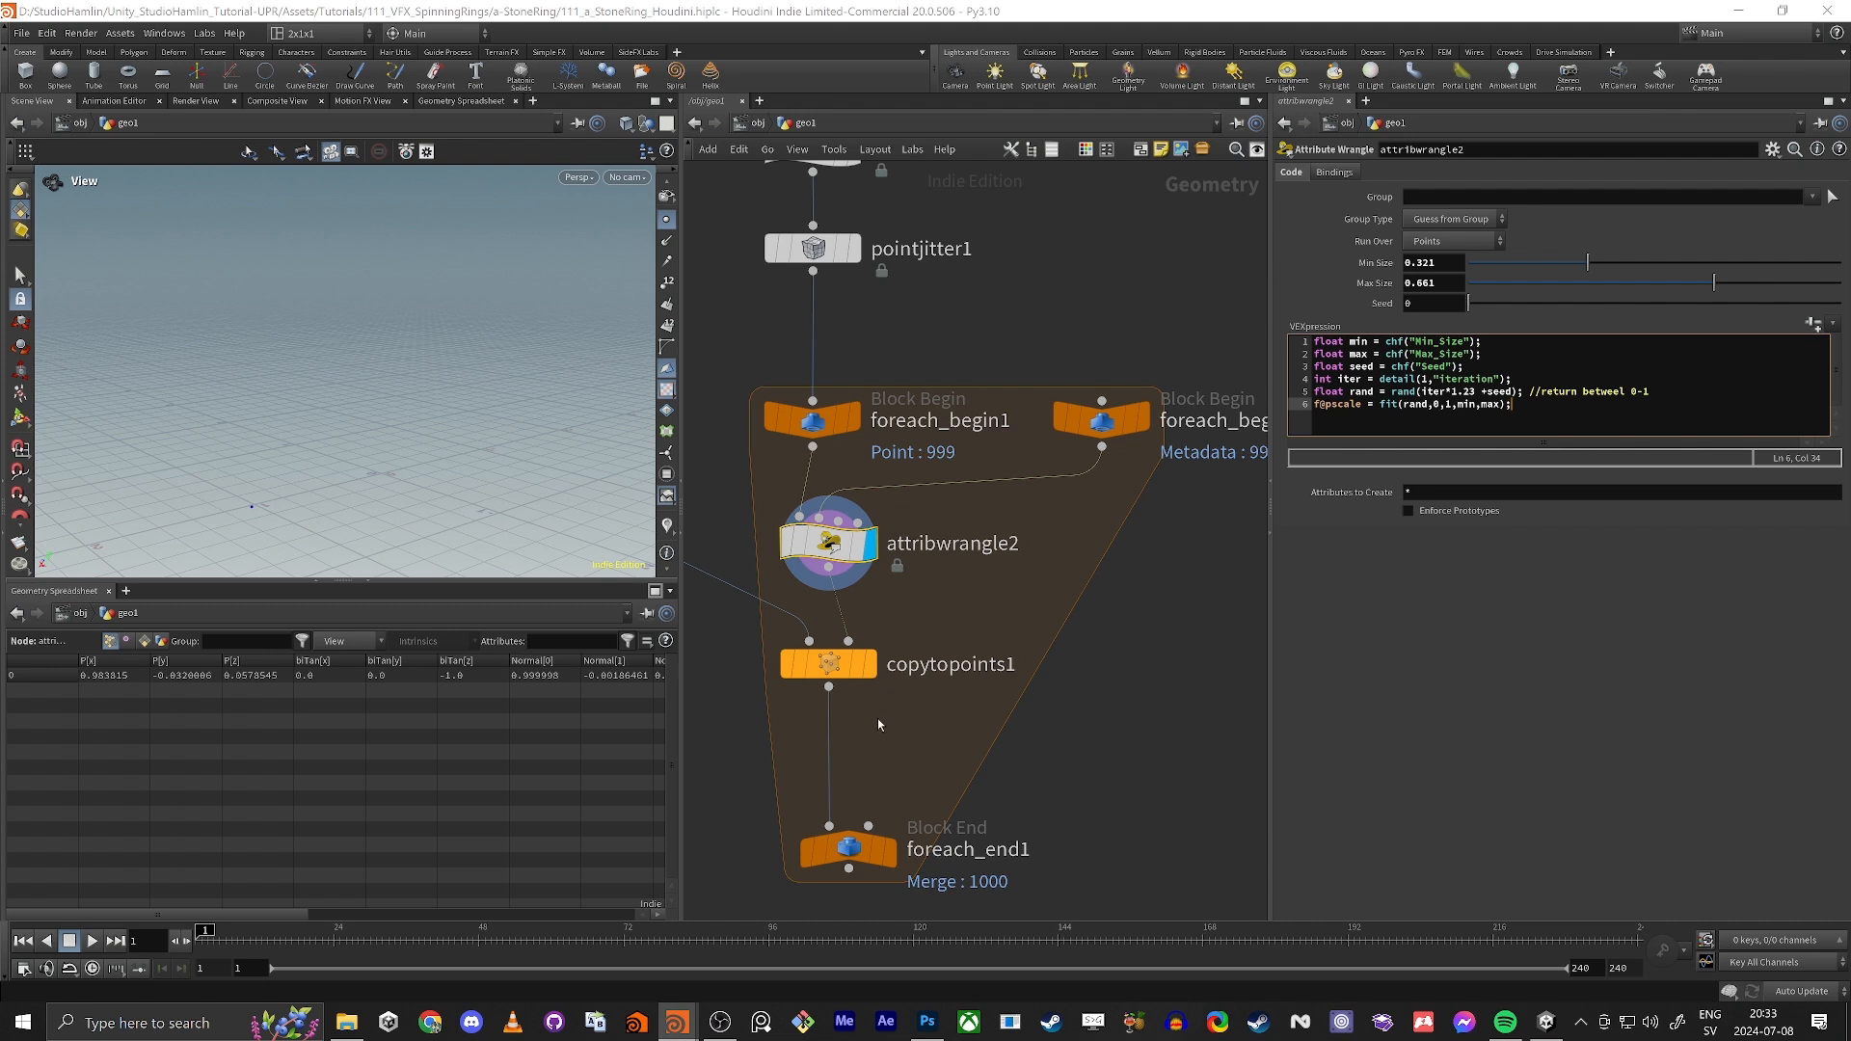
Step: Filter the spreadsheet attributes of attribwrangle2 by pscale to check its value, and clear the filter
middle_drag(733, 677, 908, 634)
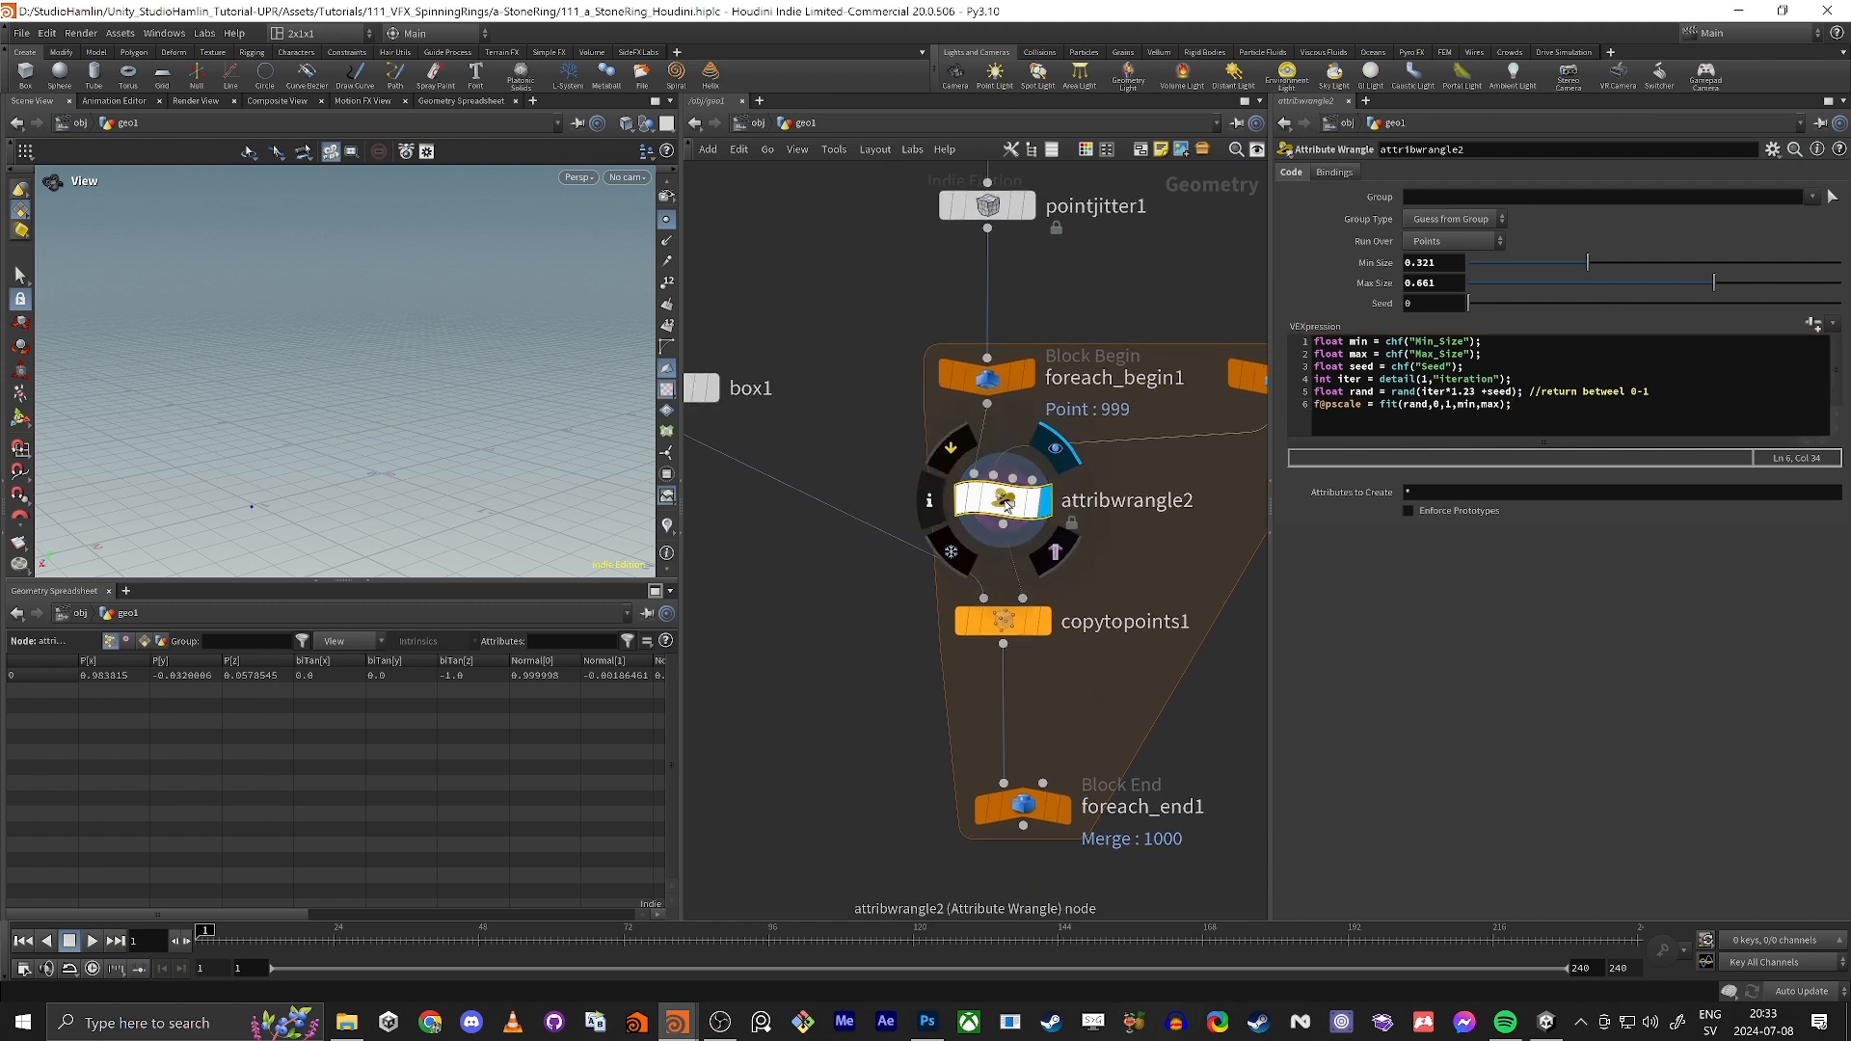
click(548, 646)
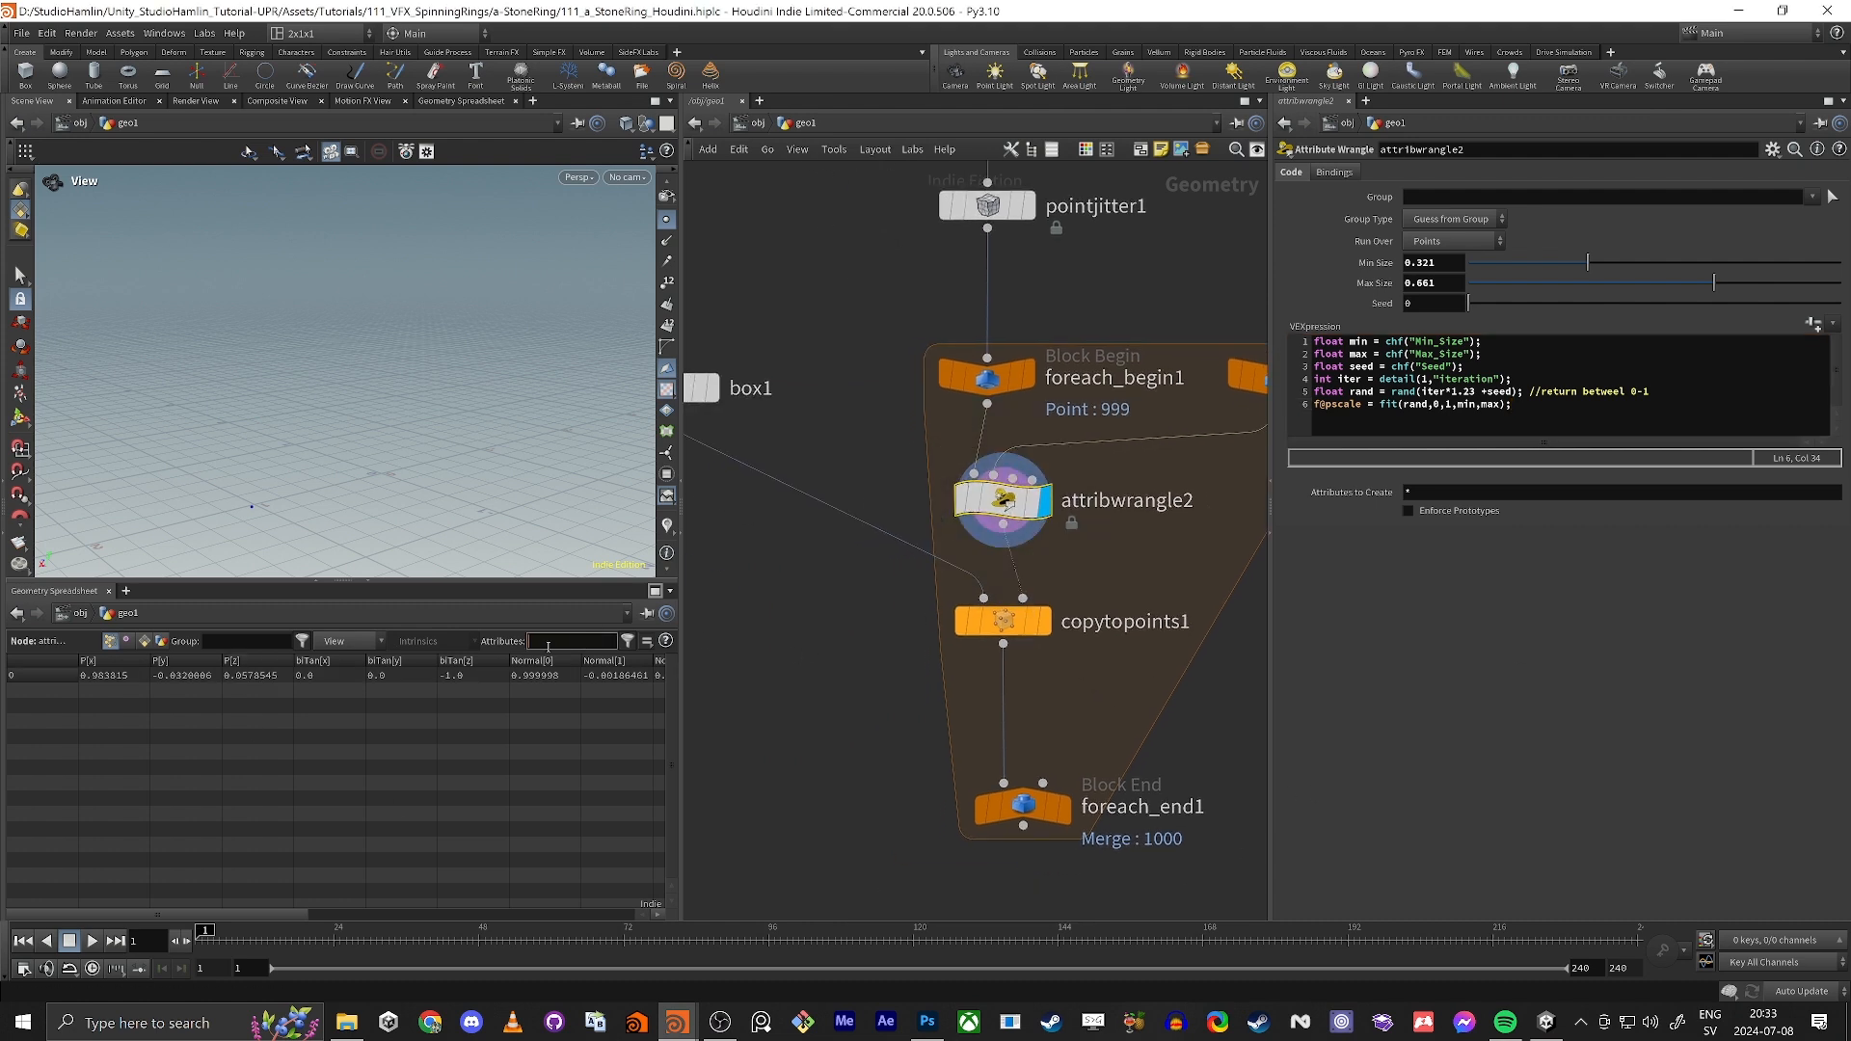
text(pscale)
key(Return)
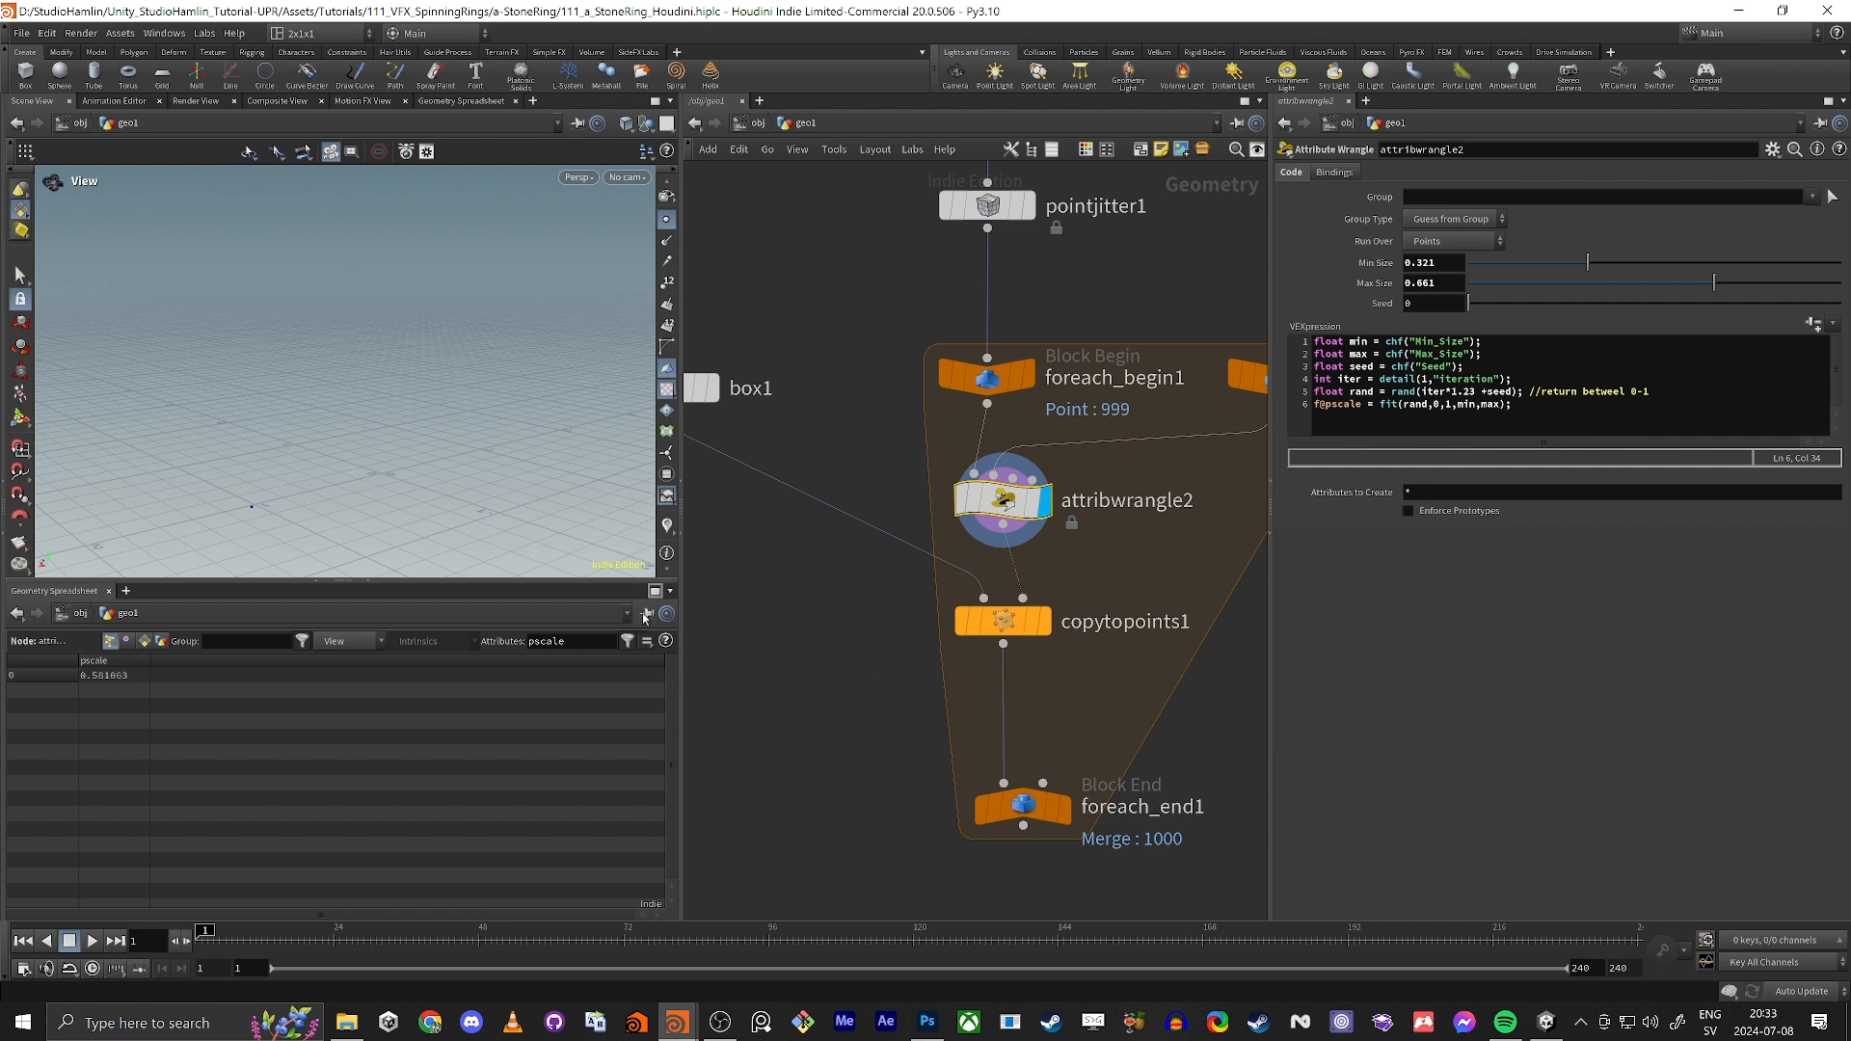
drag(581, 643, 362, 645)
key(BackSpace)
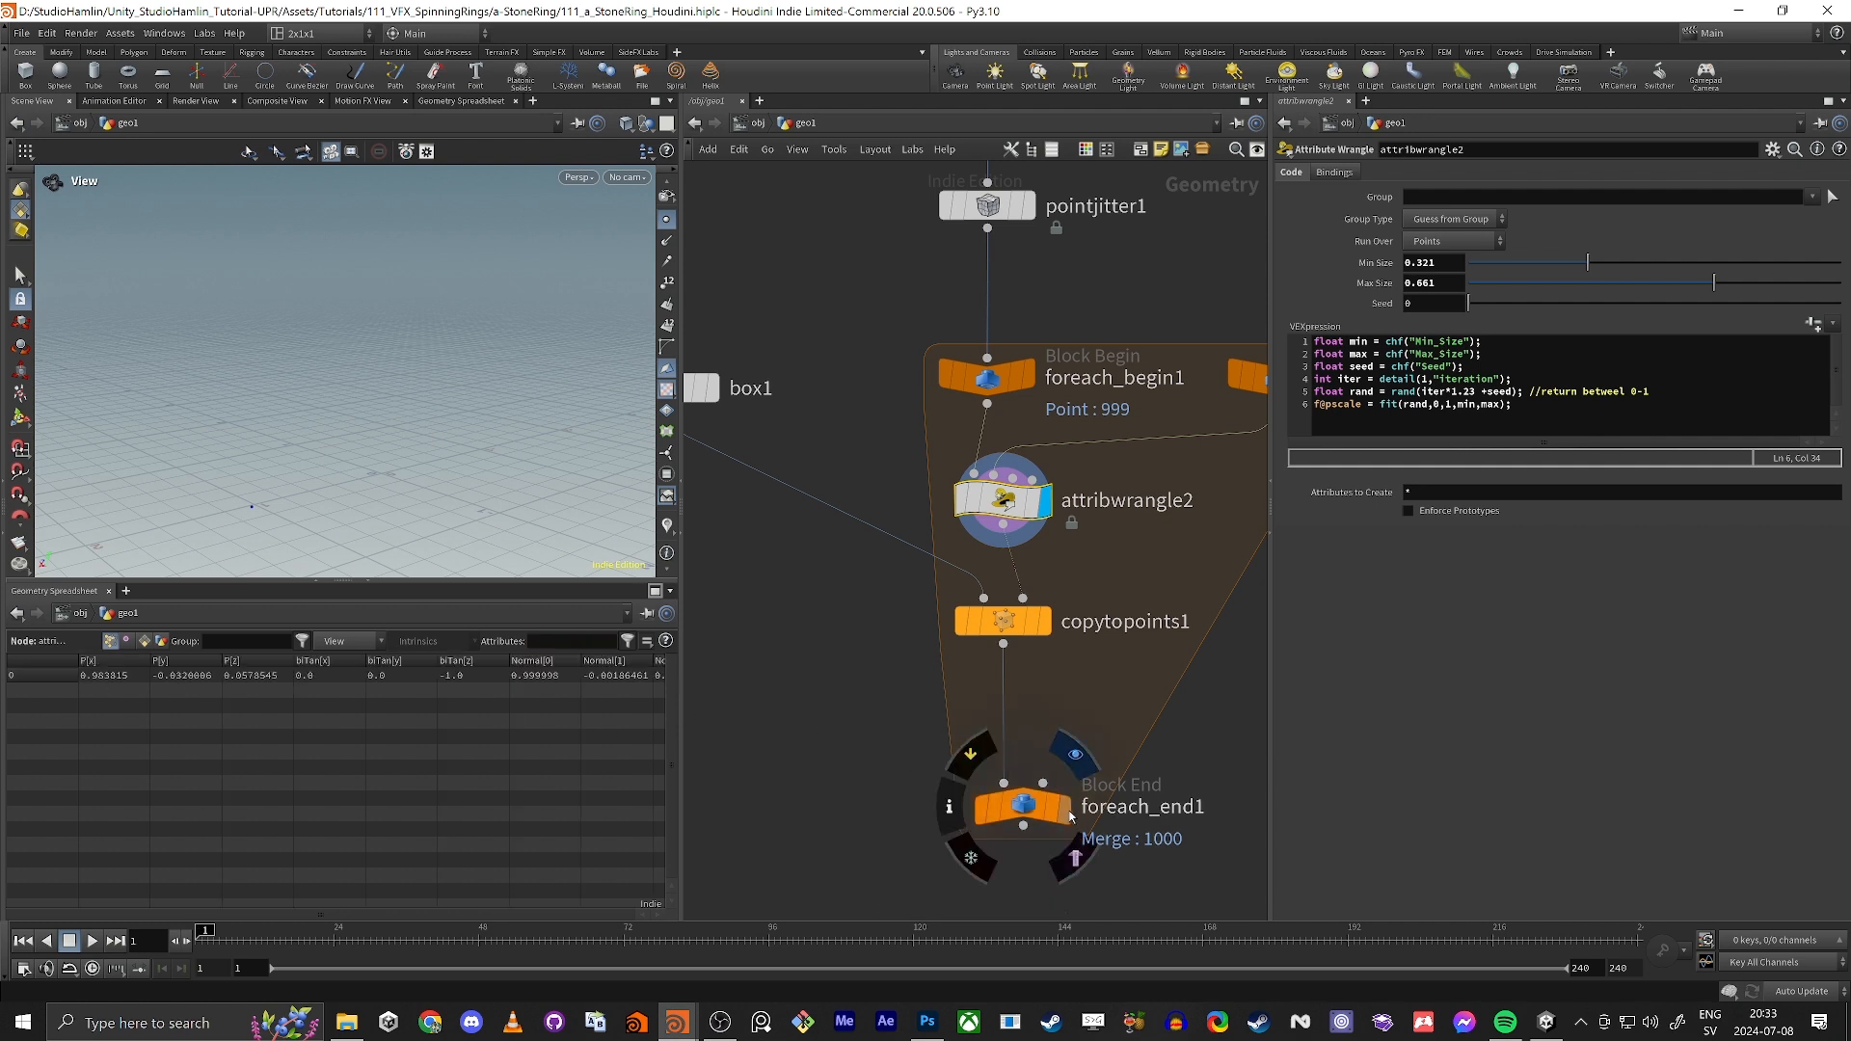
Step: Display the output of foreach_end1 and inspect the ring of copied boxes up close
key(r)
click(1015, 815)
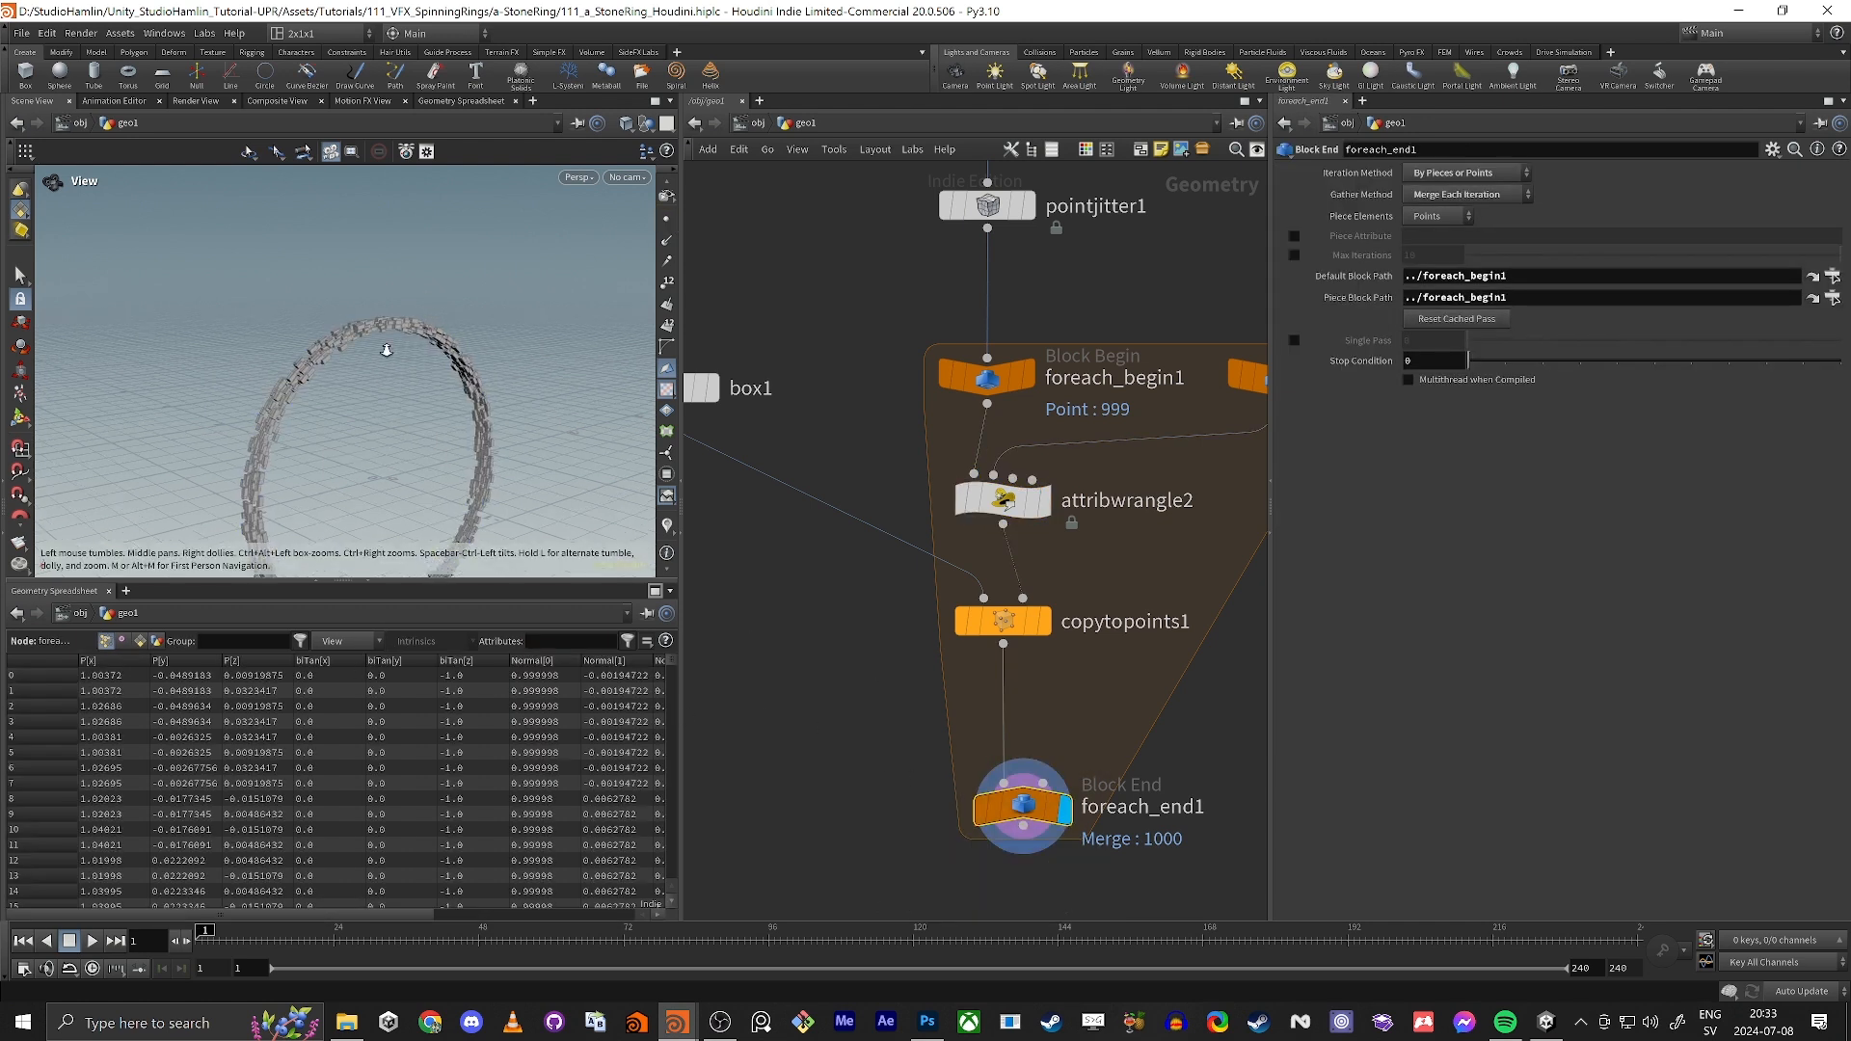
scroll(475, 319, up, 5)
drag(475, 319, 525, 313)
Step: Try different size ranges on attribwrangle2, ending with Min Size at 0.575 and Max Size at 0.889
middle_drag(809, 323, 805, 467)
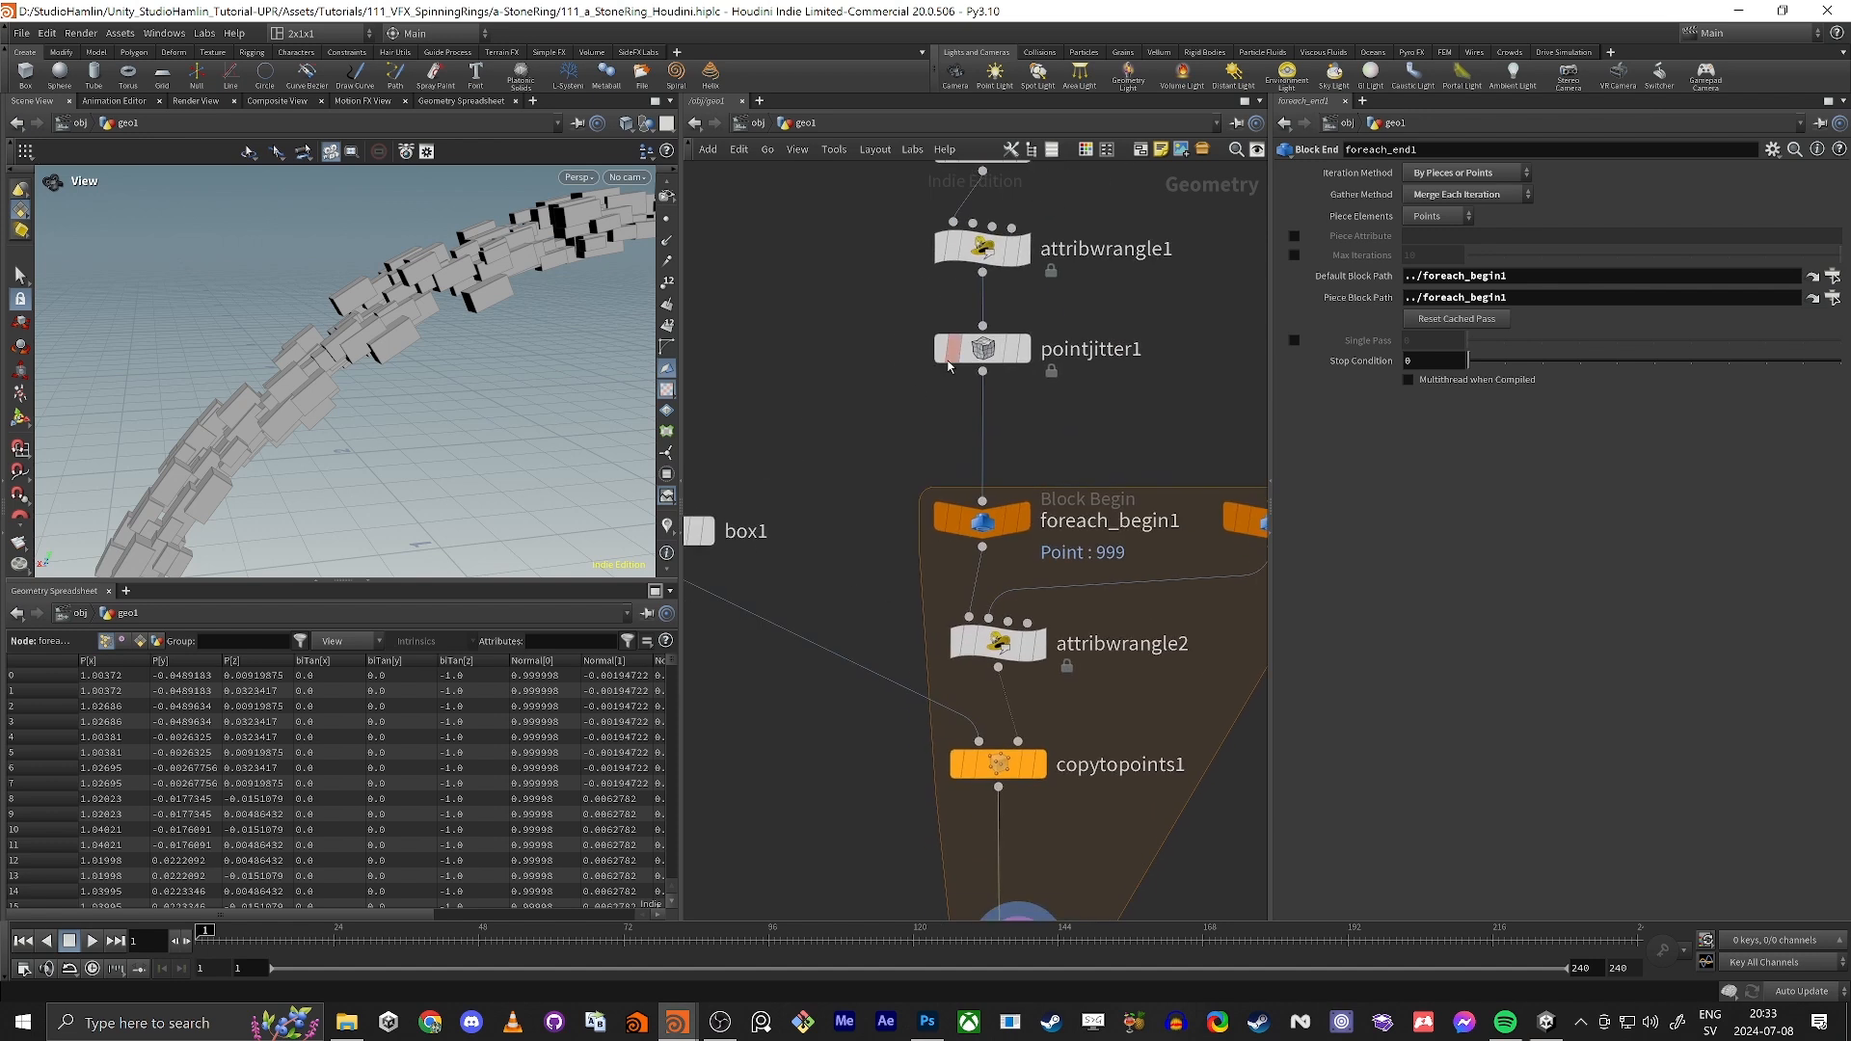
click(998, 641)
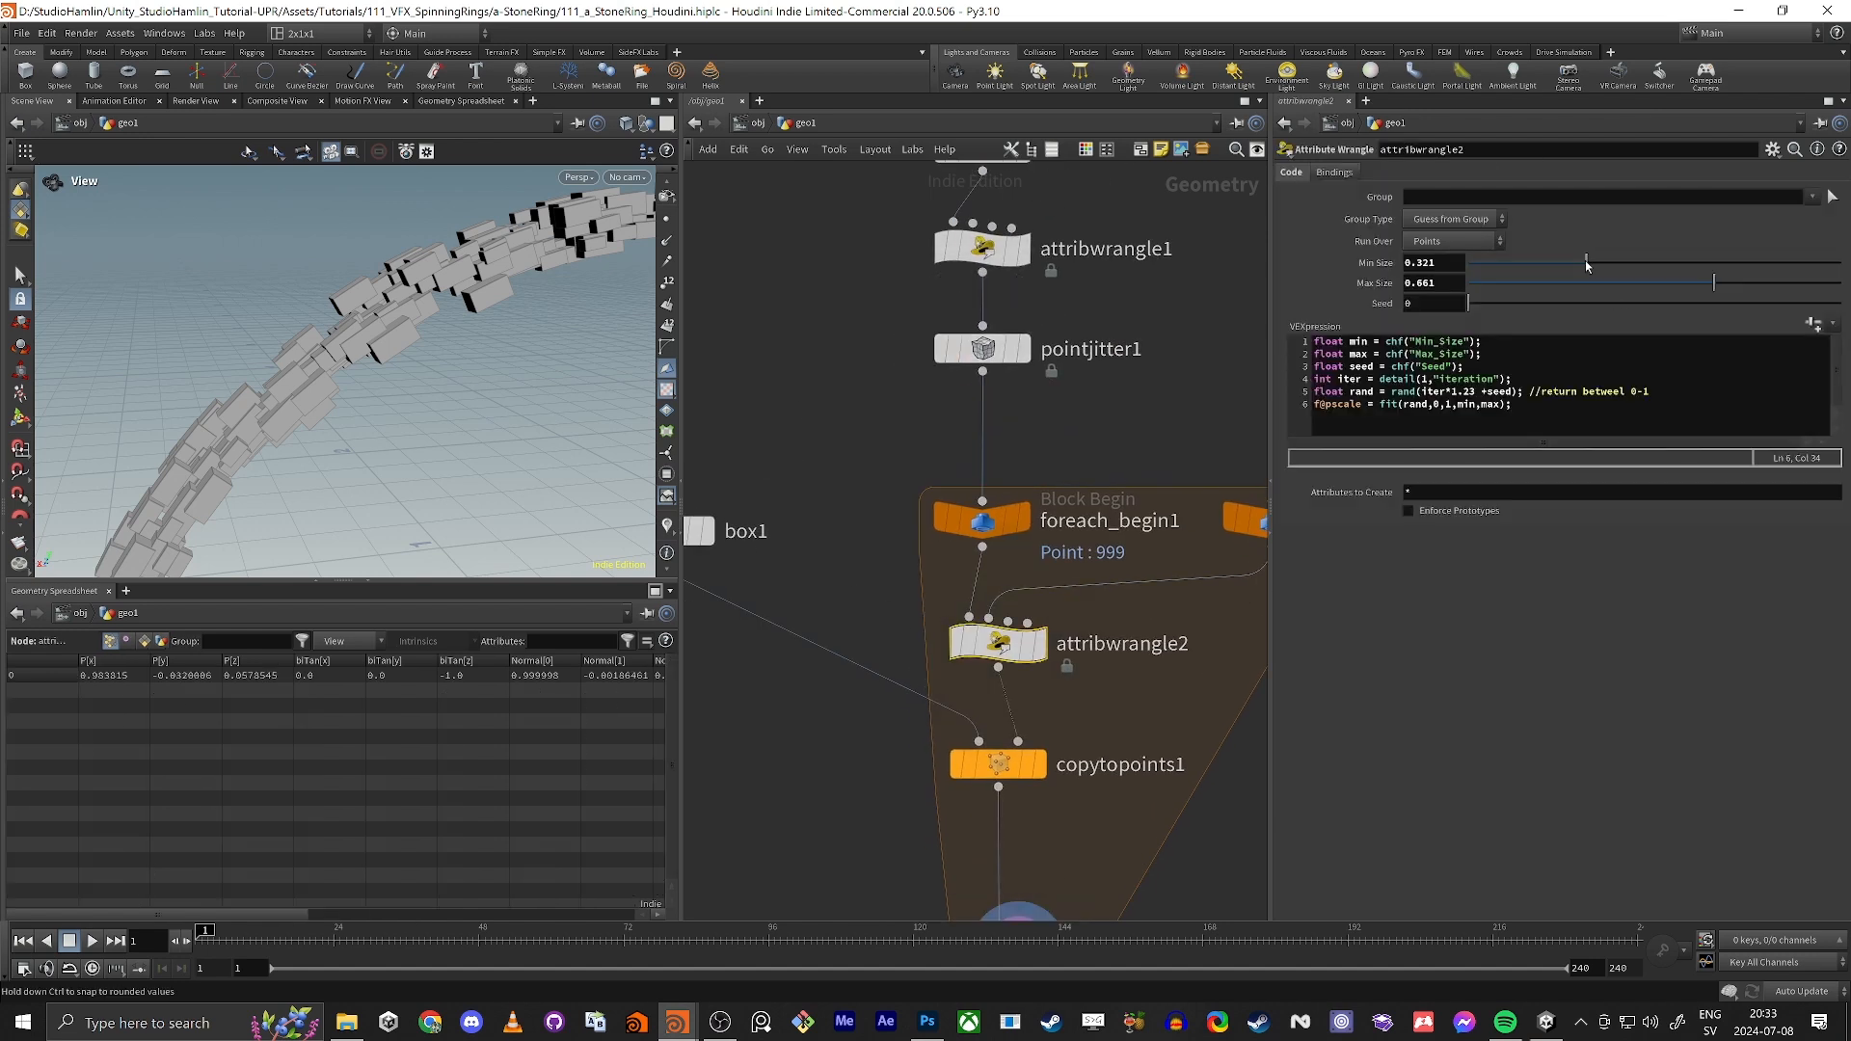
drag(1499, 277, 1535, 263)
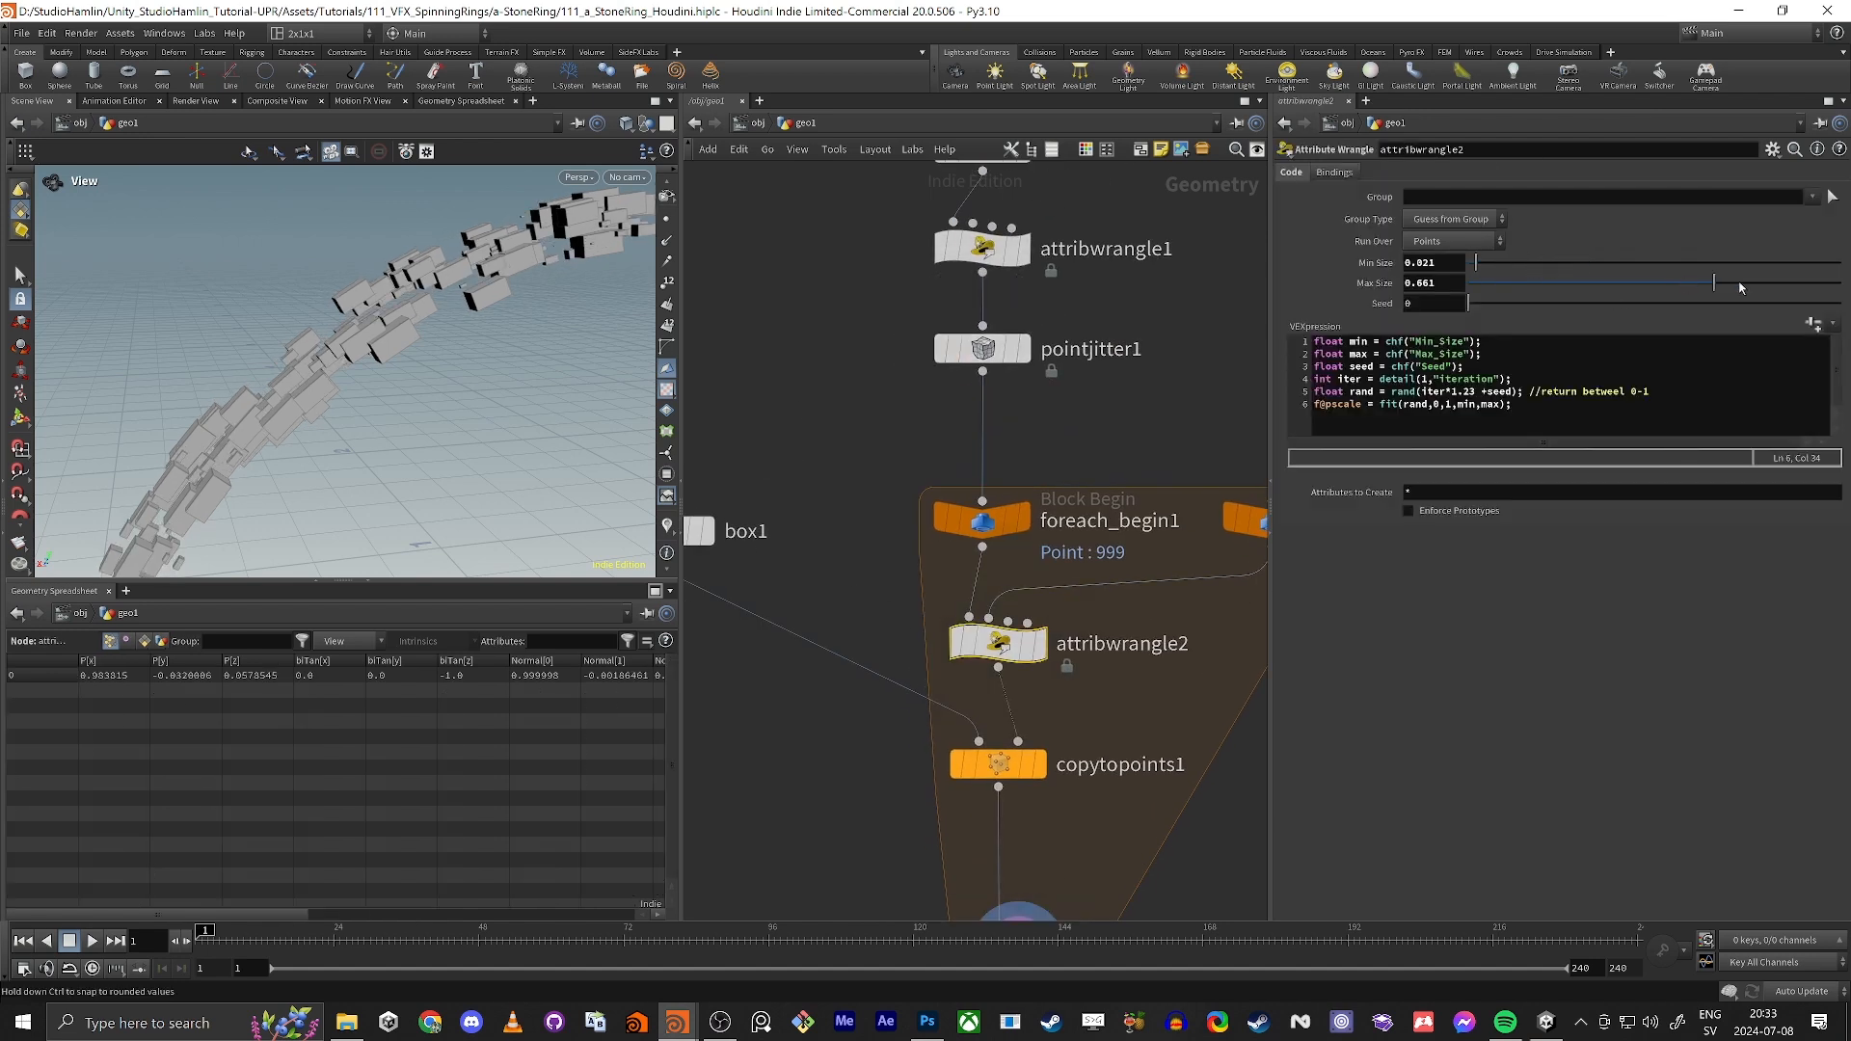
drag(1741, 287, 1799, 283)
drag(1677, 265, 1685, 262)
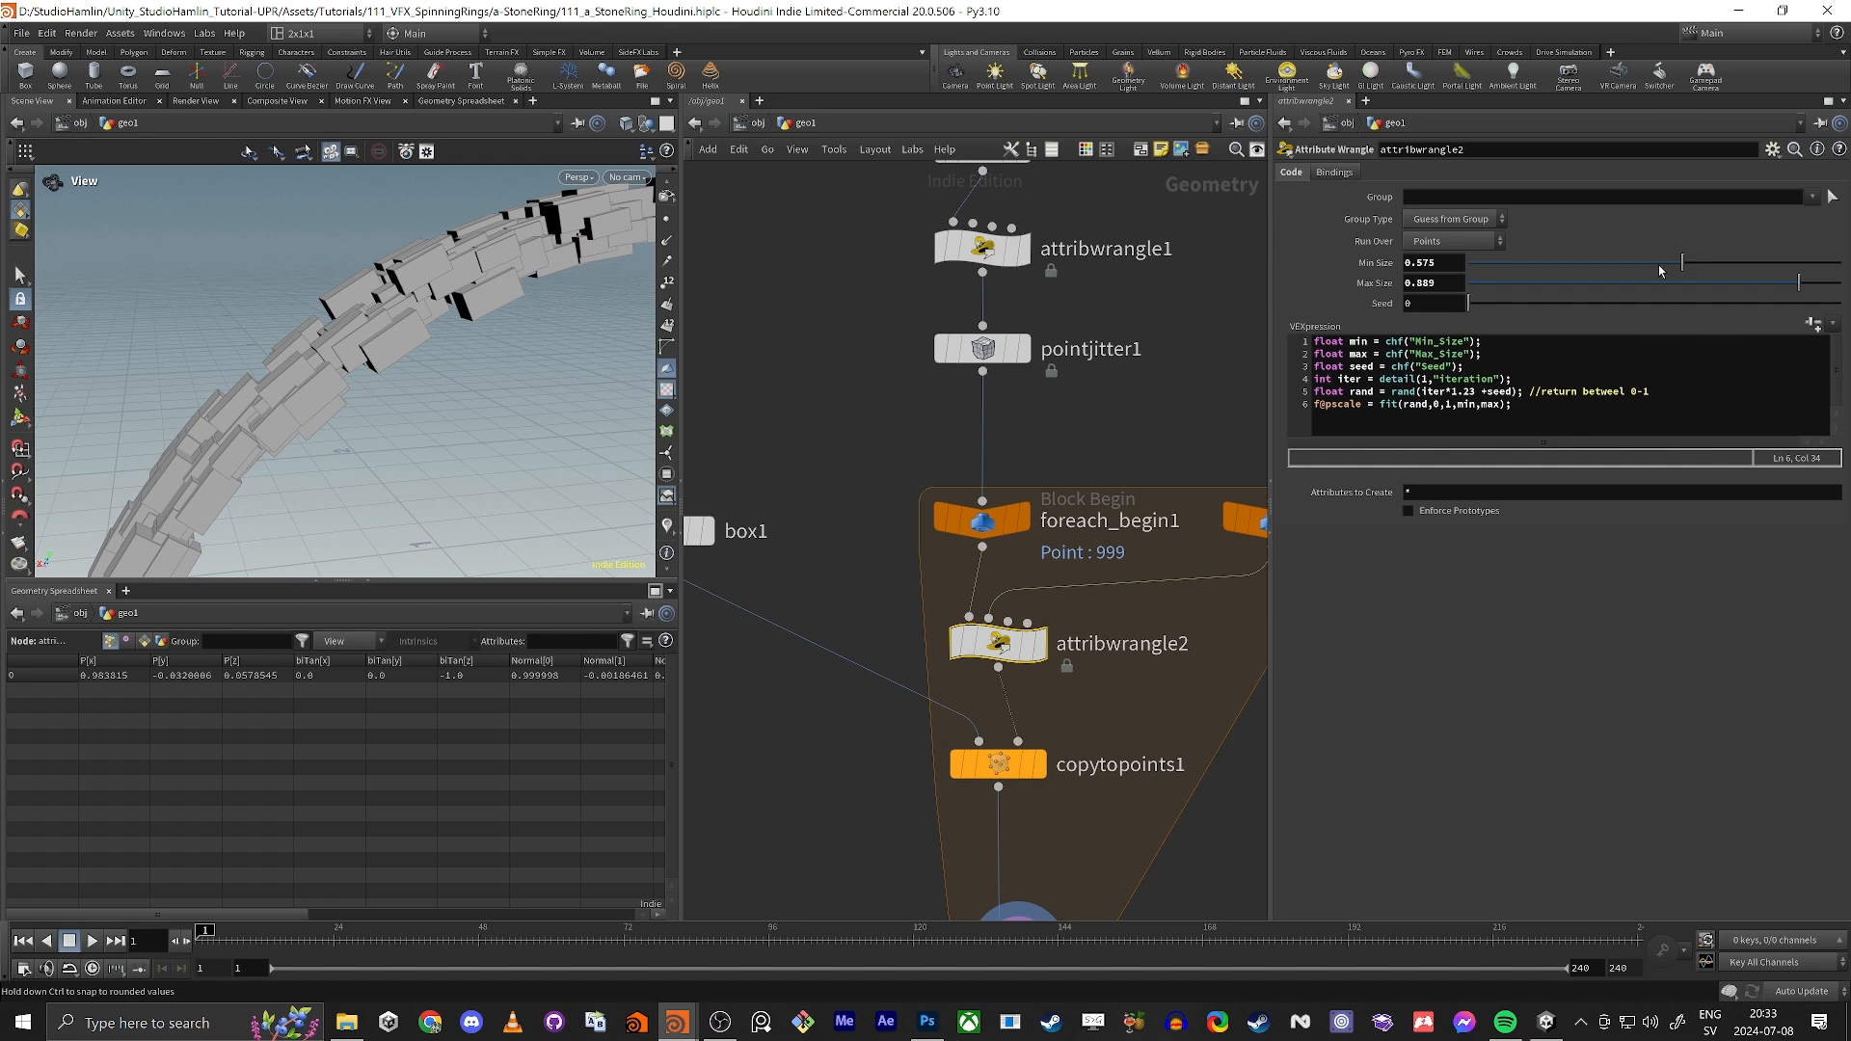
Step: Set the Divisions of circle1 to 1500
drag(257, 327, 396, 350)
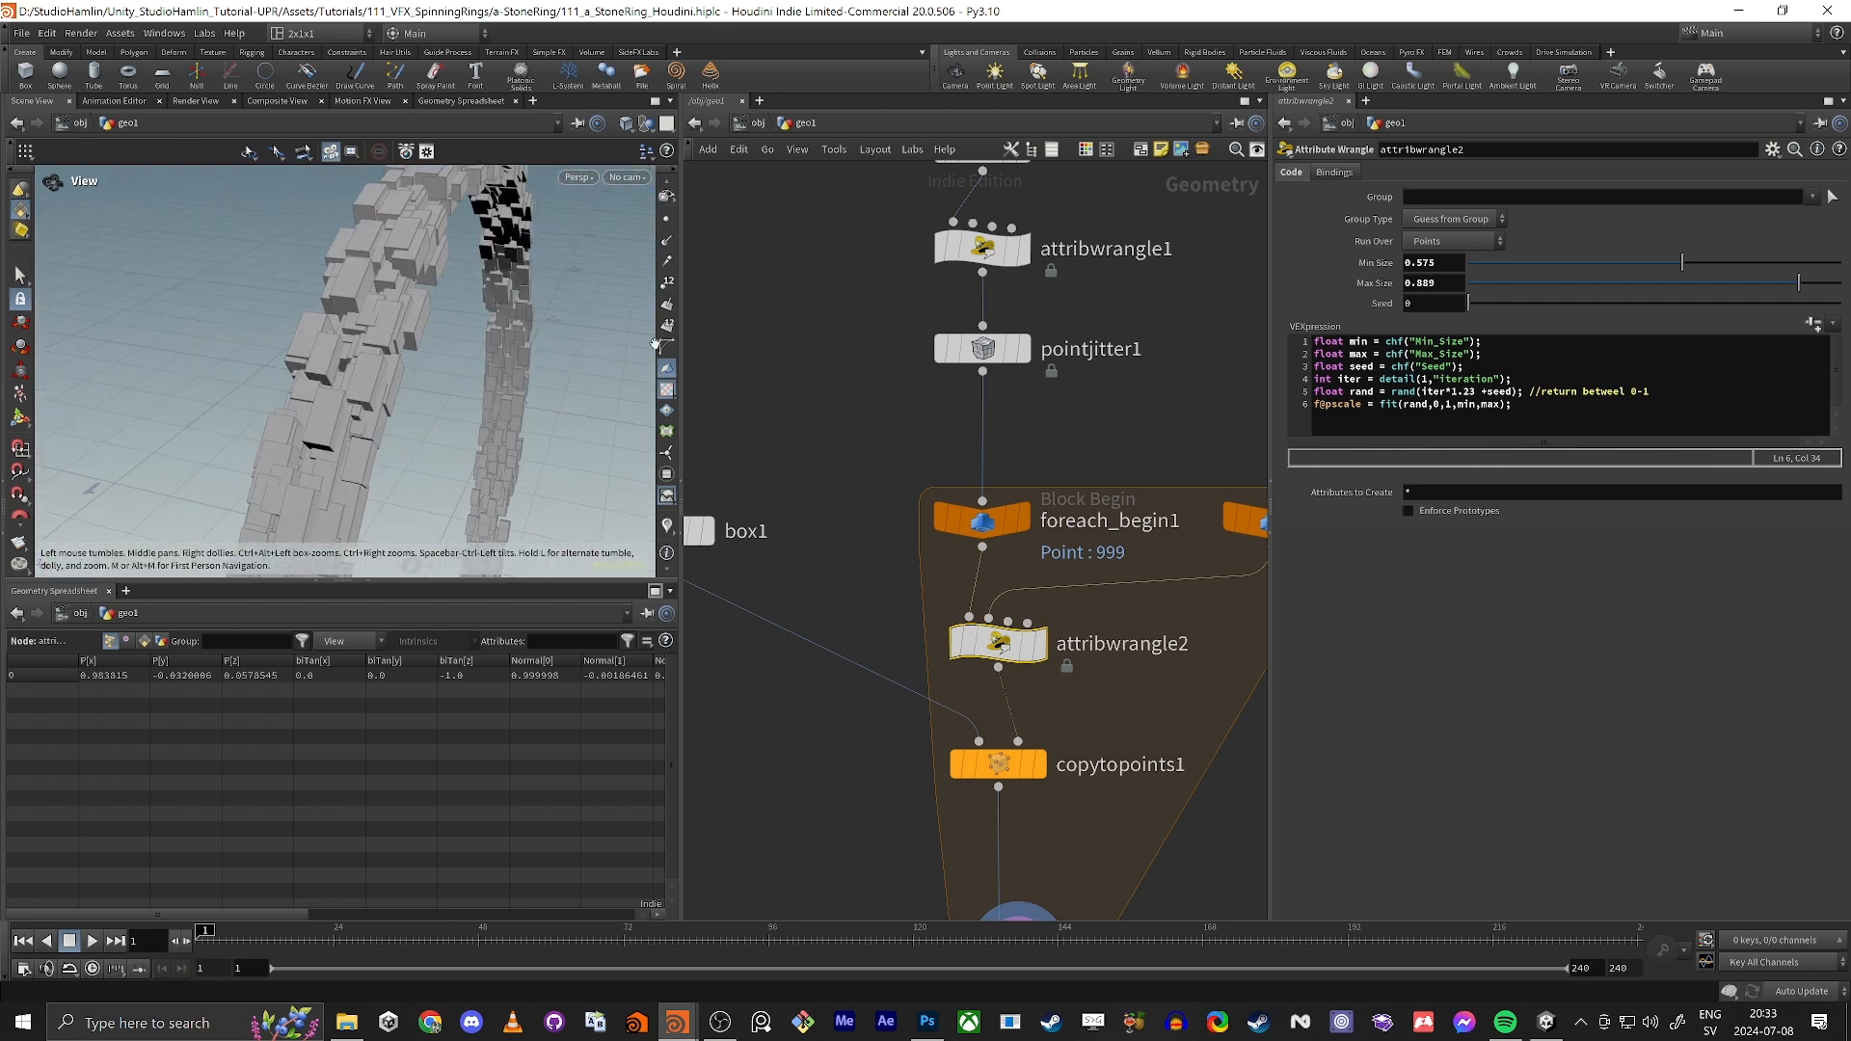
middle_drag(801, 289, 808, 554)
click(983, 321)
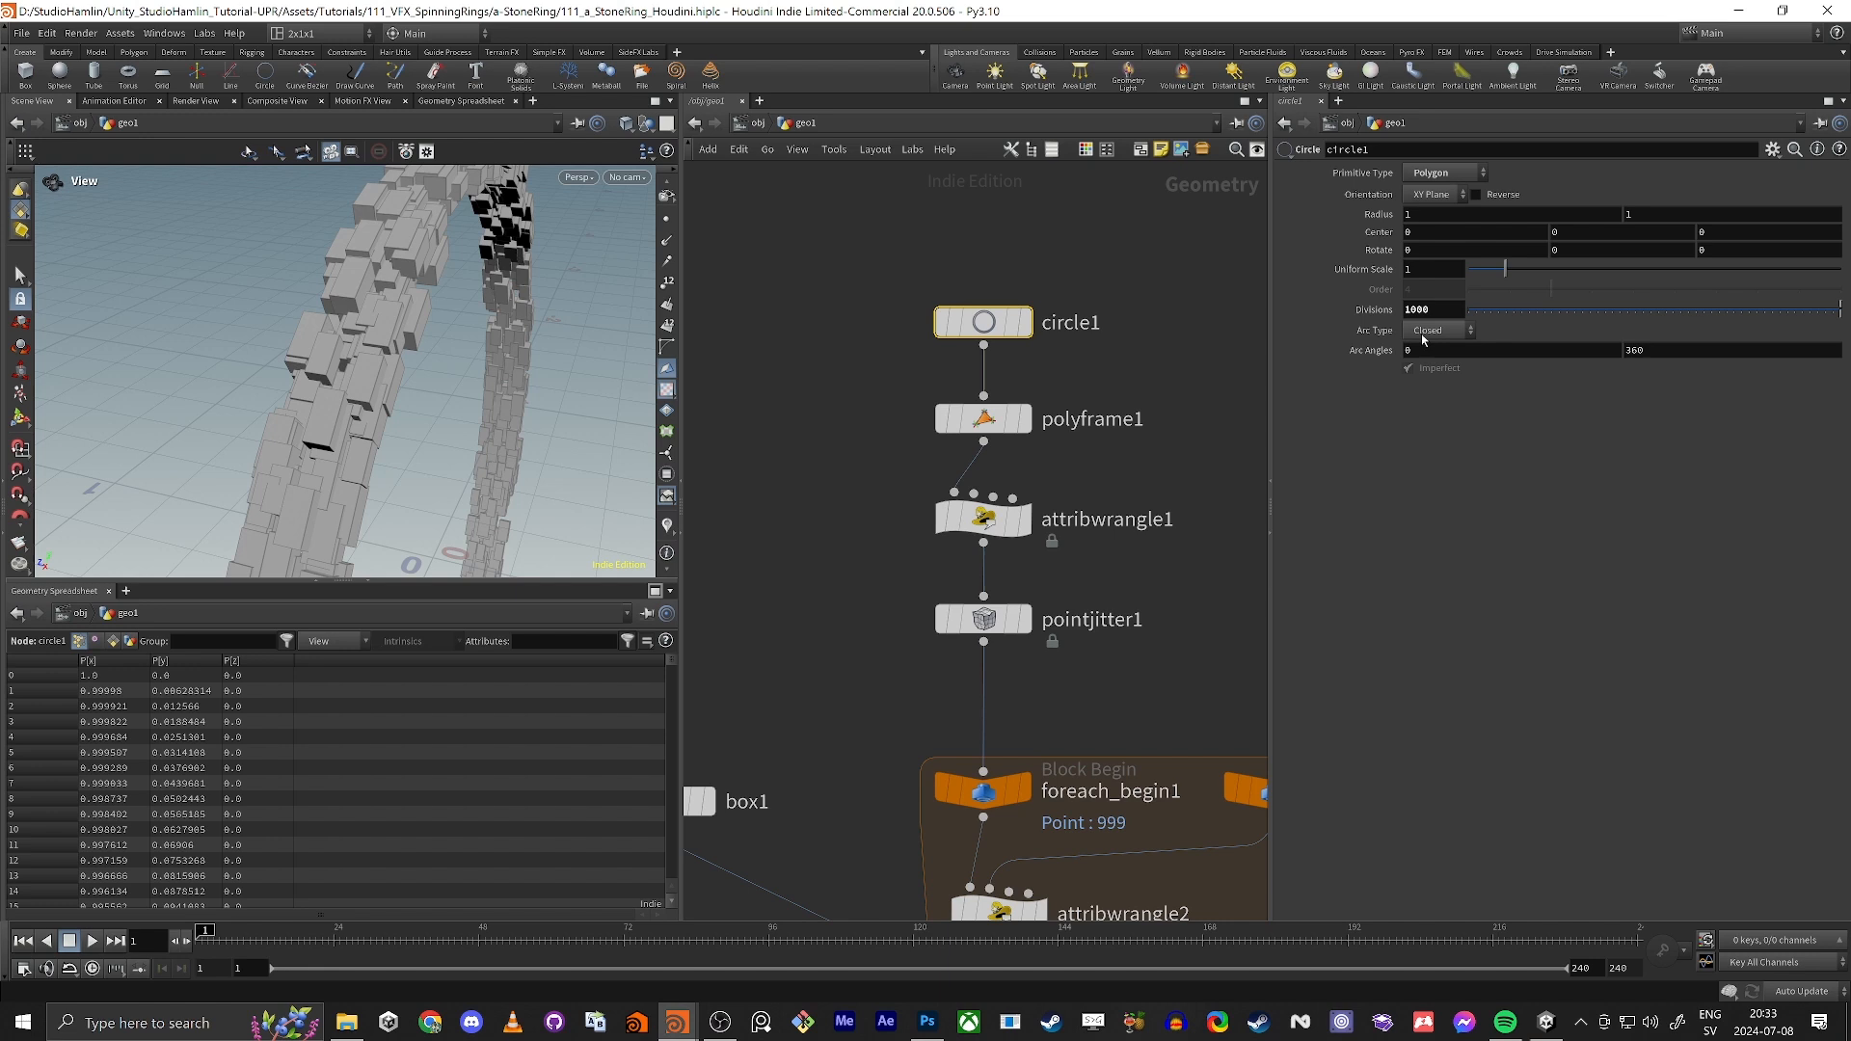
drag(1440, 311, 757, 247)
text(1500)
key(Return)
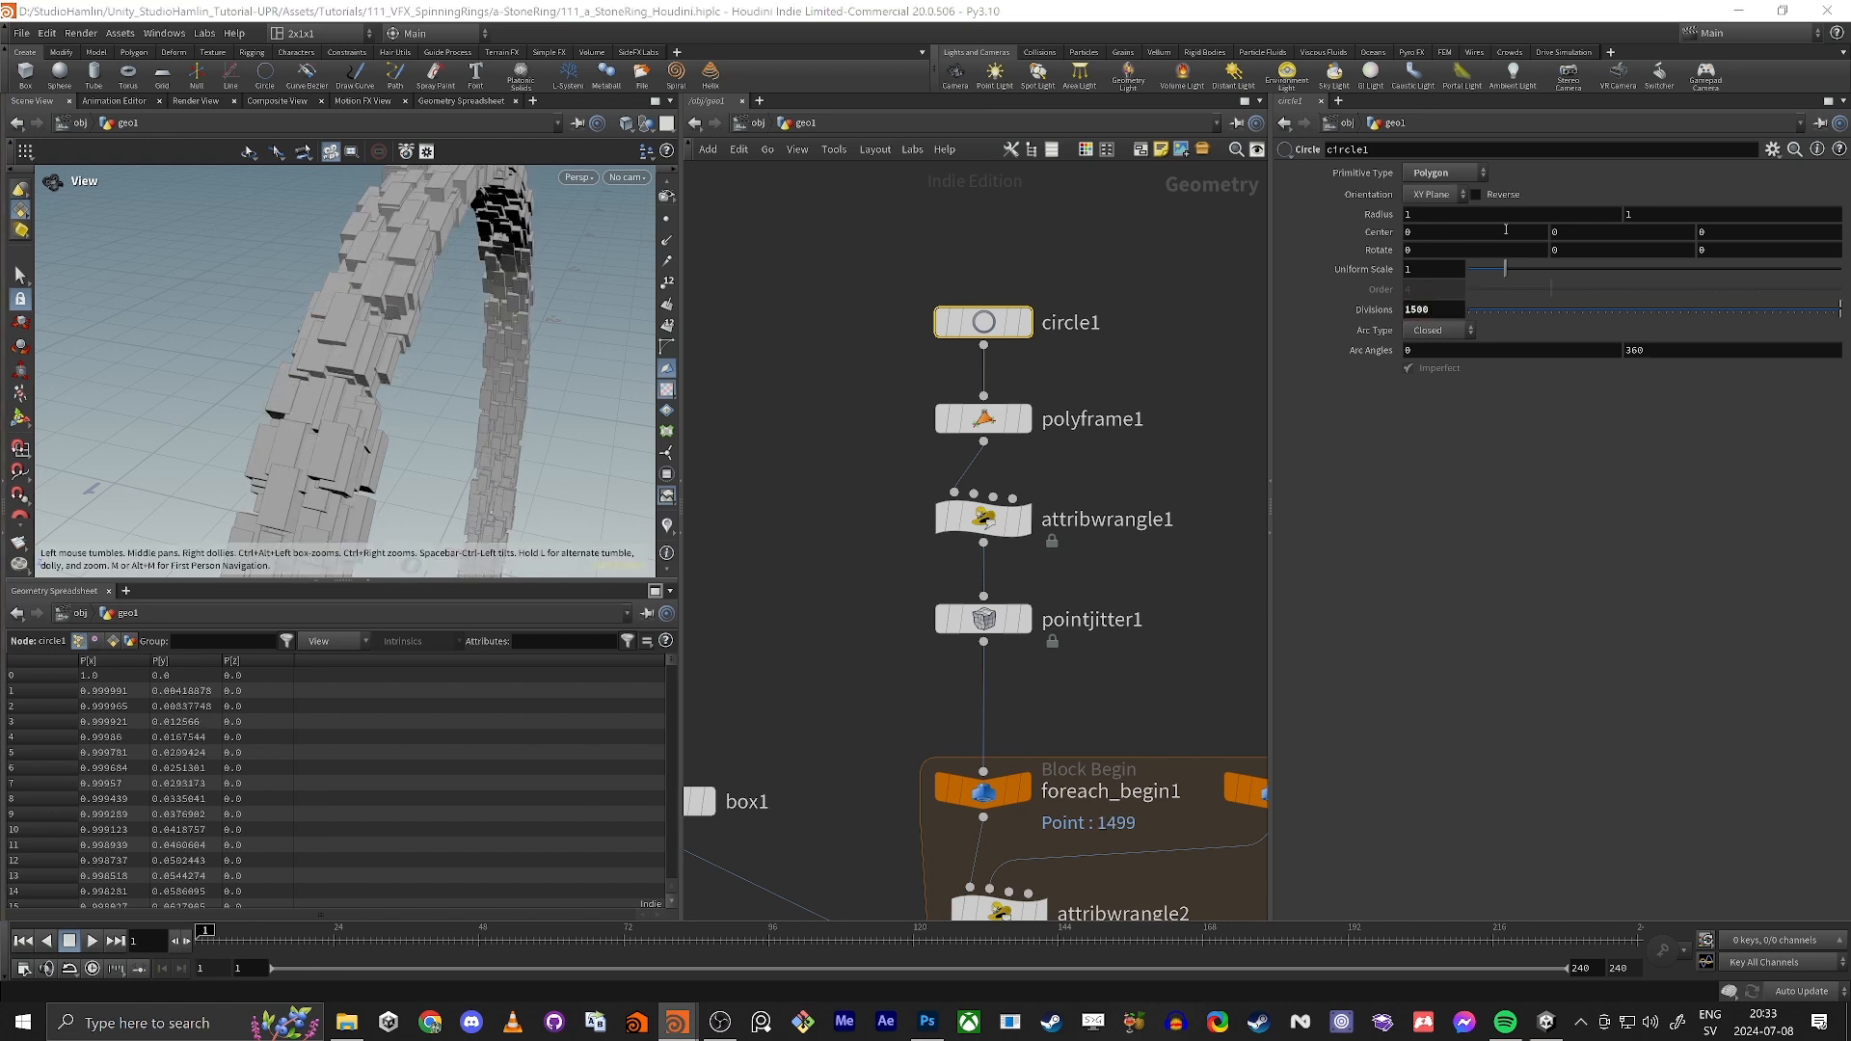
Step: Set the Uniform Scale of circle1 to 2 and inspect the enlarged ring from several angles
right_drag(419, 295, 287, 359)
drag(288, 359, 393, 482)
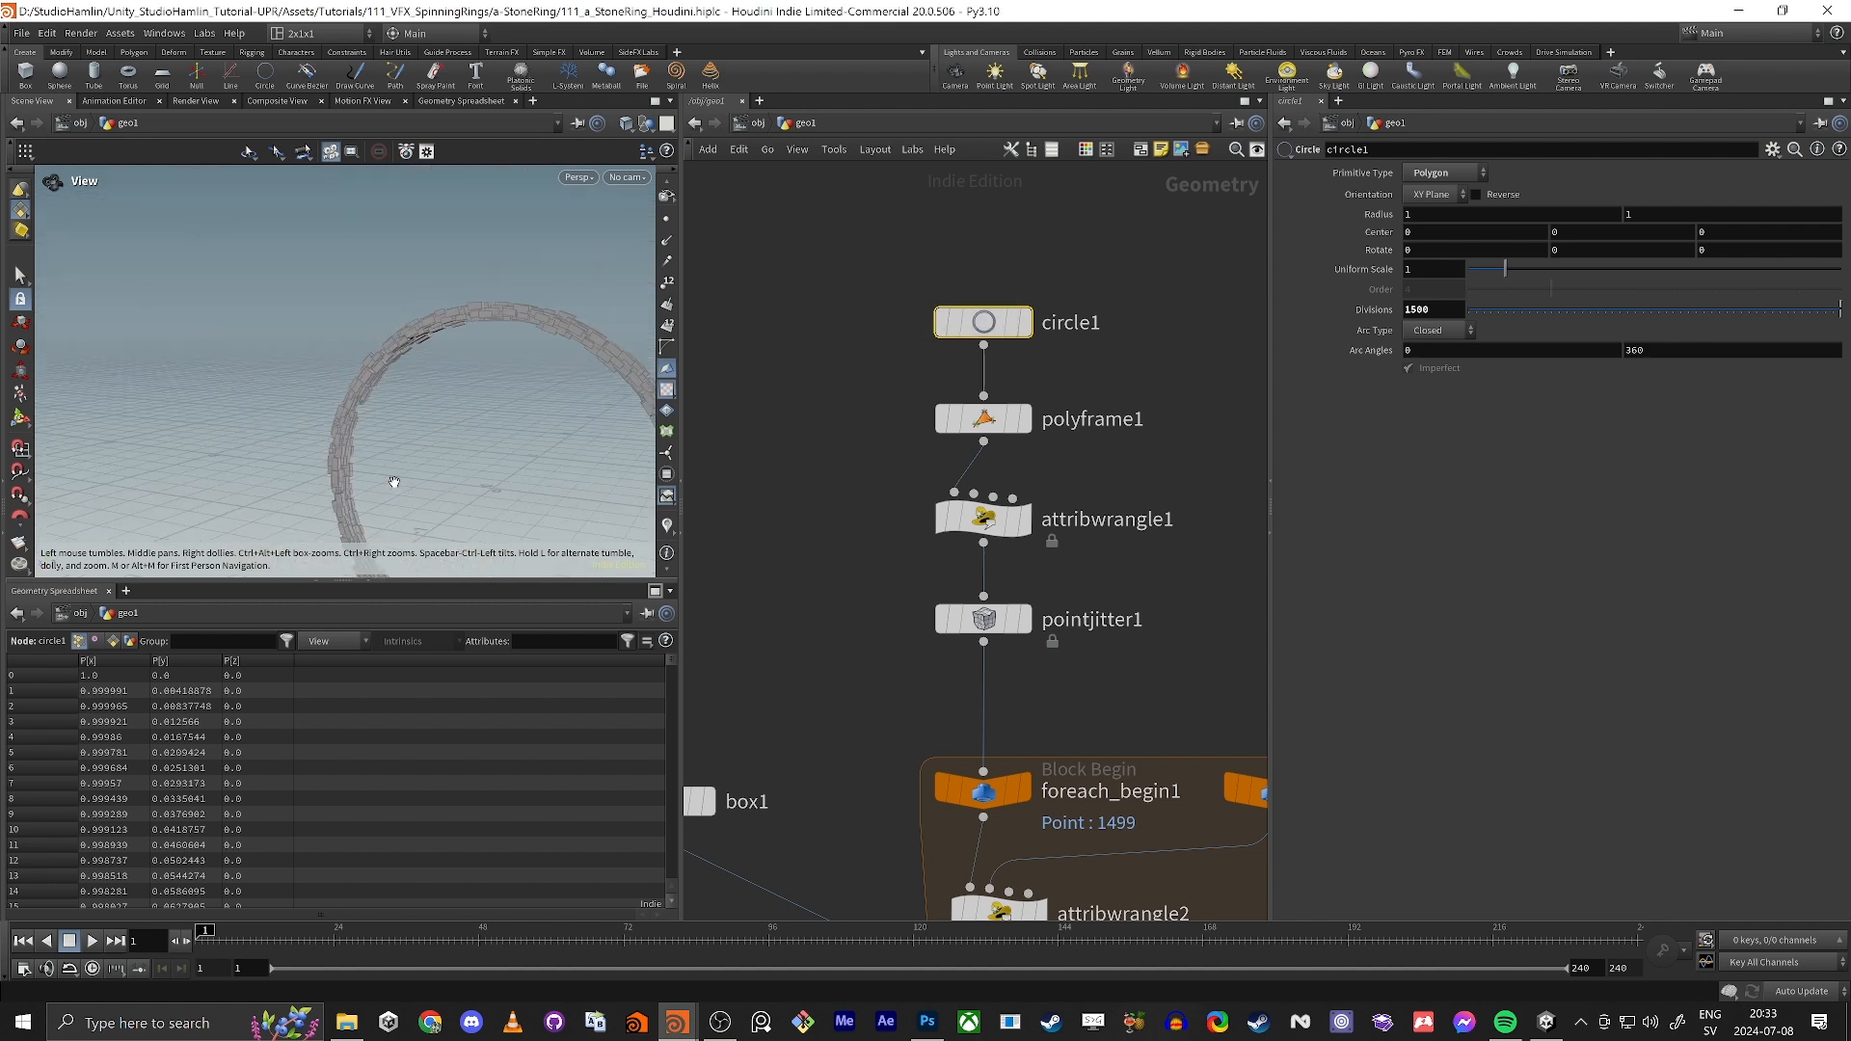
middle_drag(393, 482, 257, 361)
drag(256, 361, 337, 382)
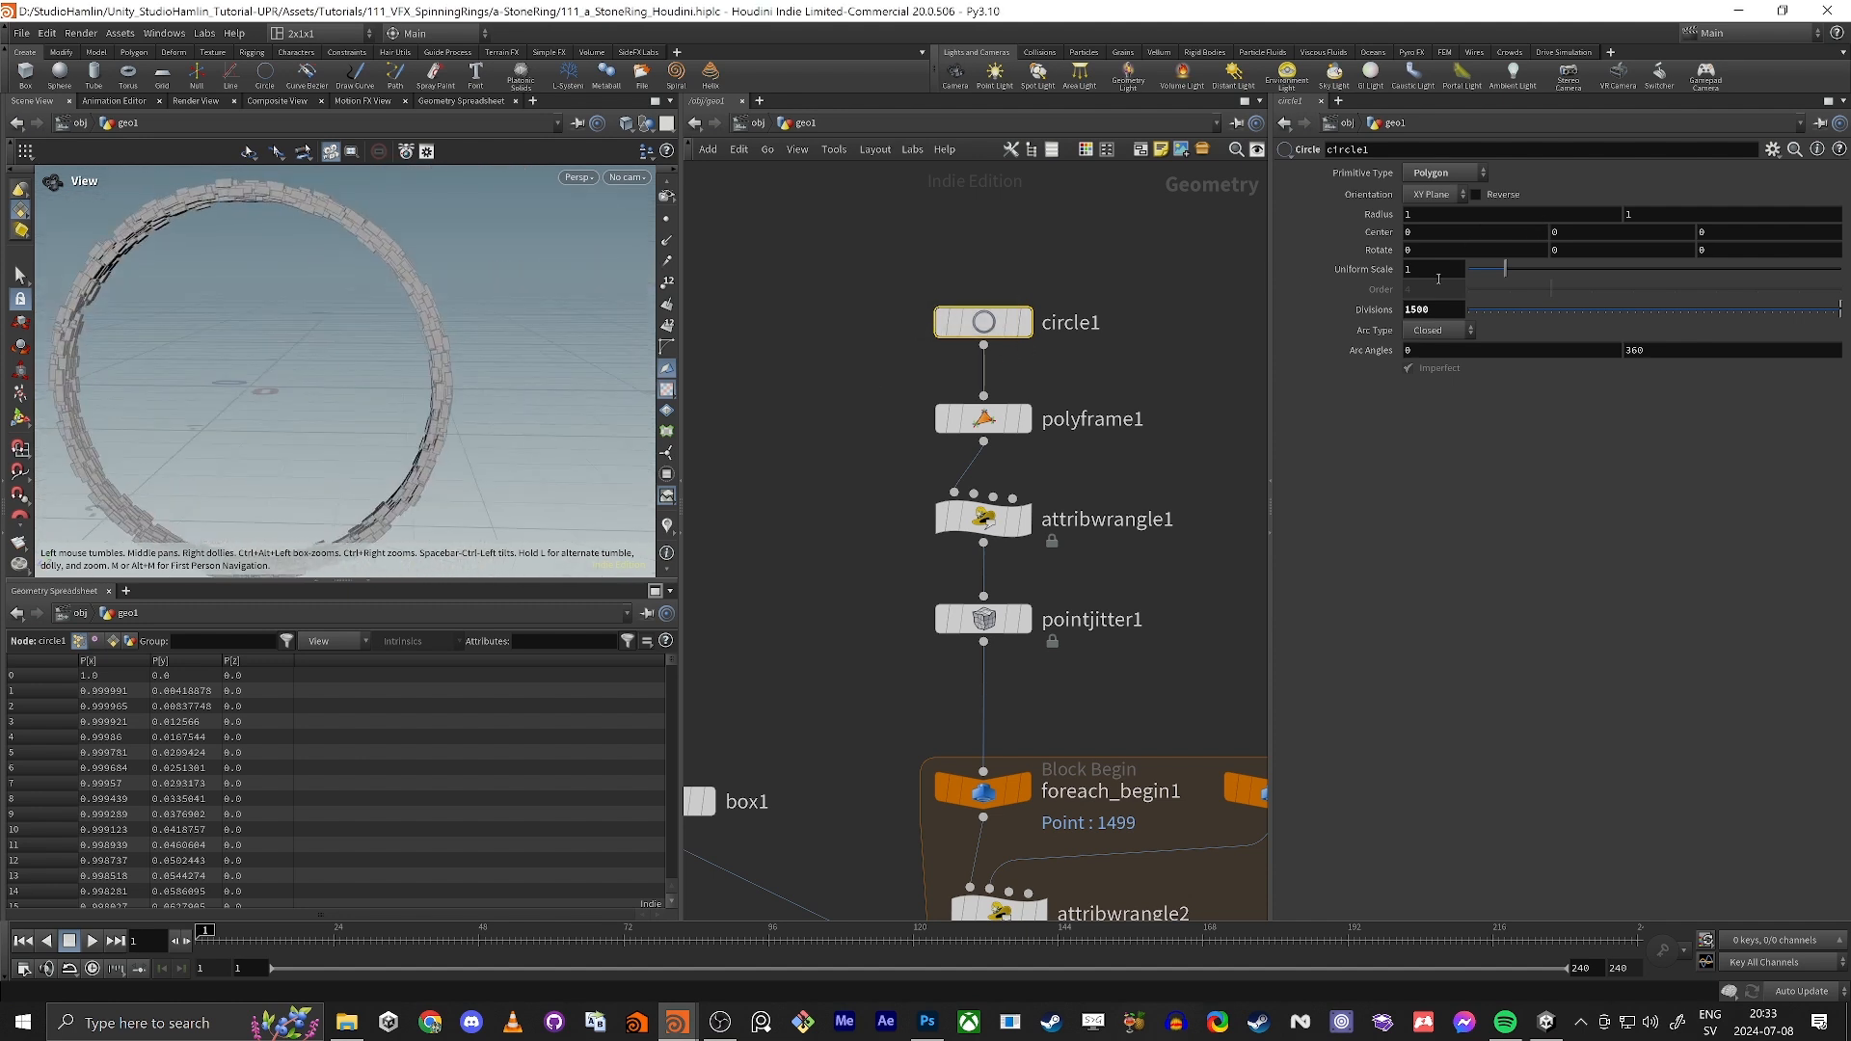
drag(1437, 273, 1131, 281)
text(2)
key(Tab)
right_drag(409, 308, 302, 330)
drag(302, 331, 475, 389)
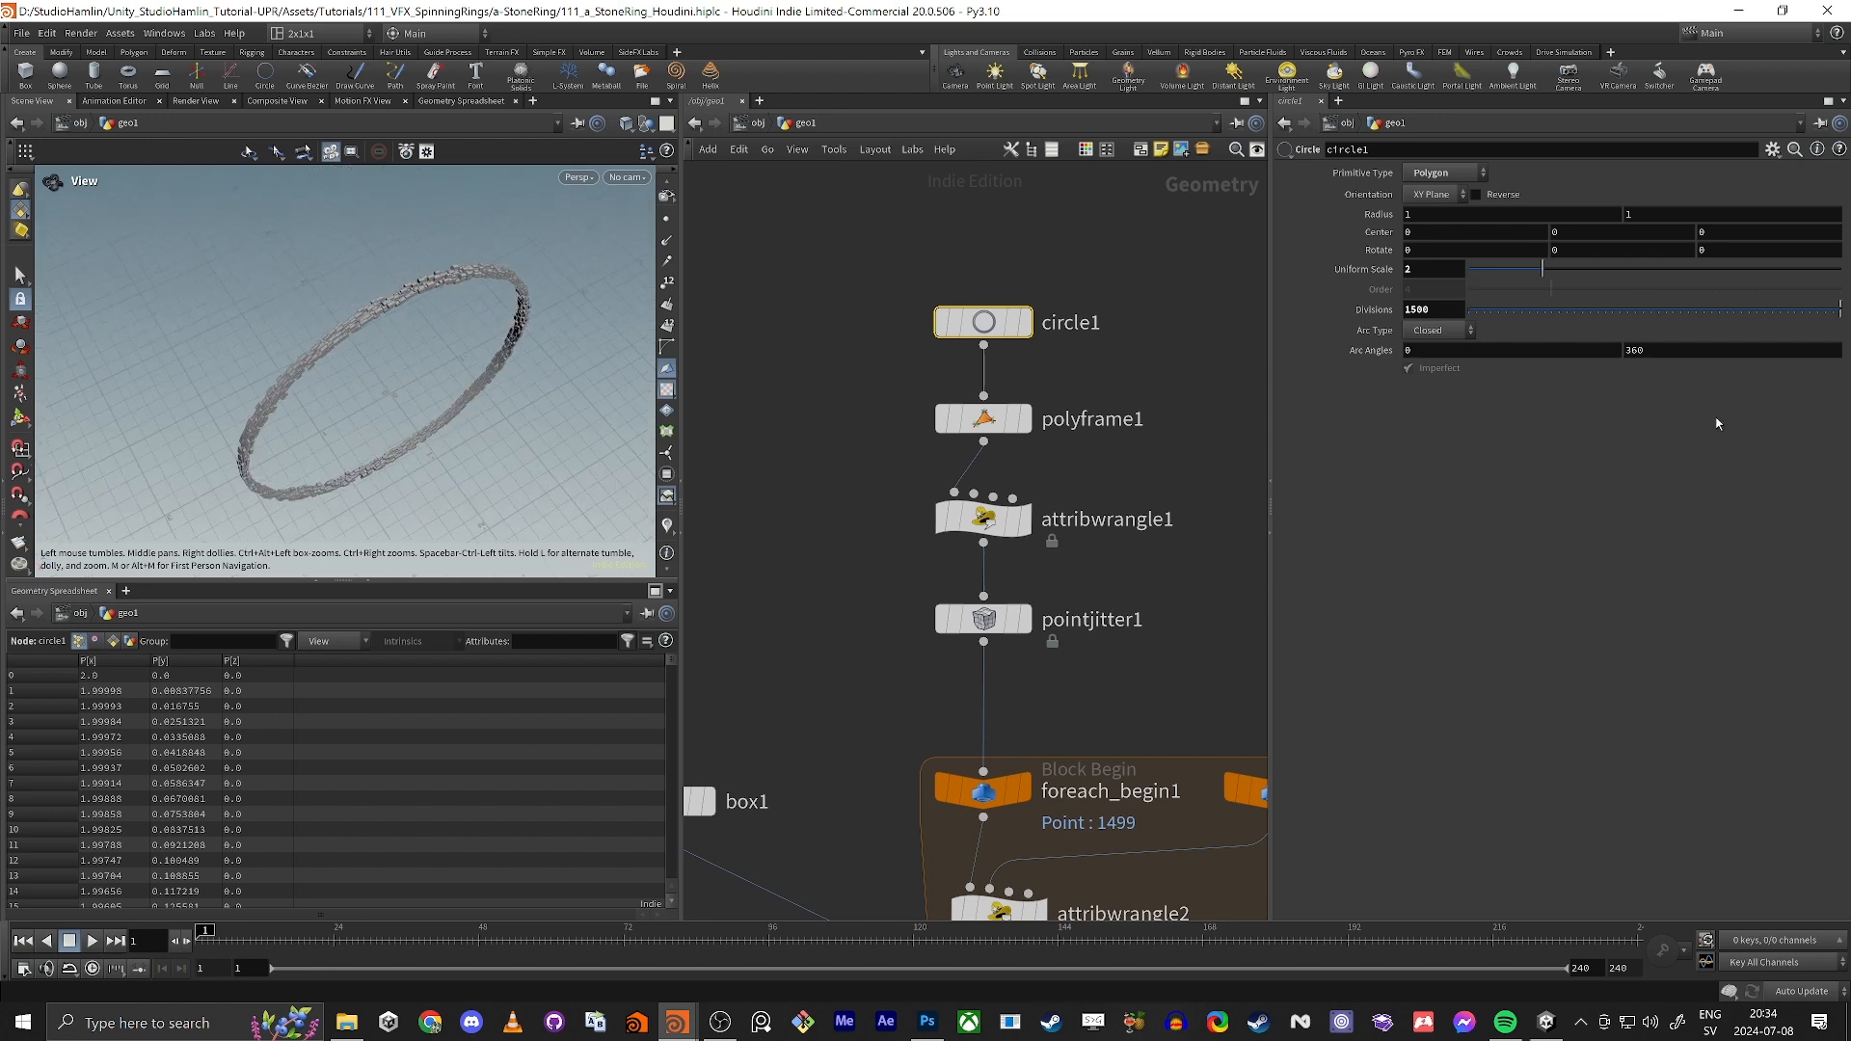
middle_drag(1055, 455, 1060, 396)
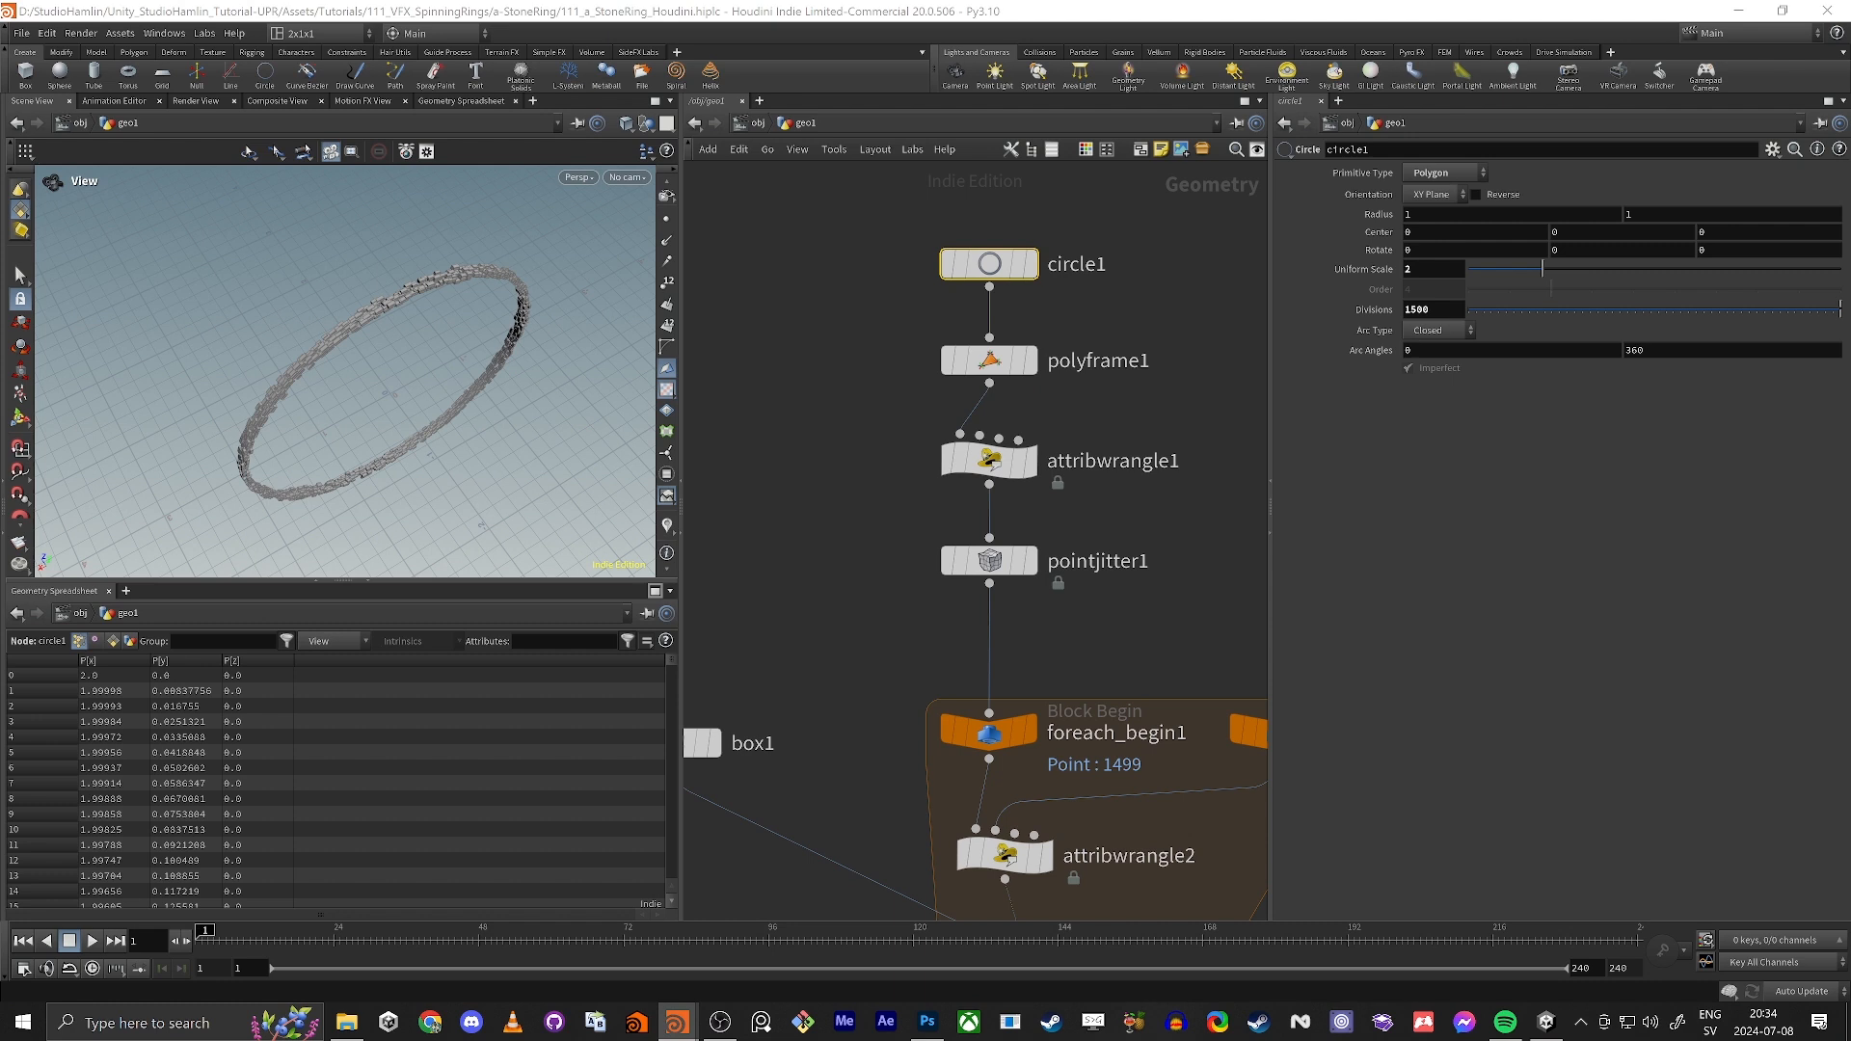
drag(290, 362, 414, 468)
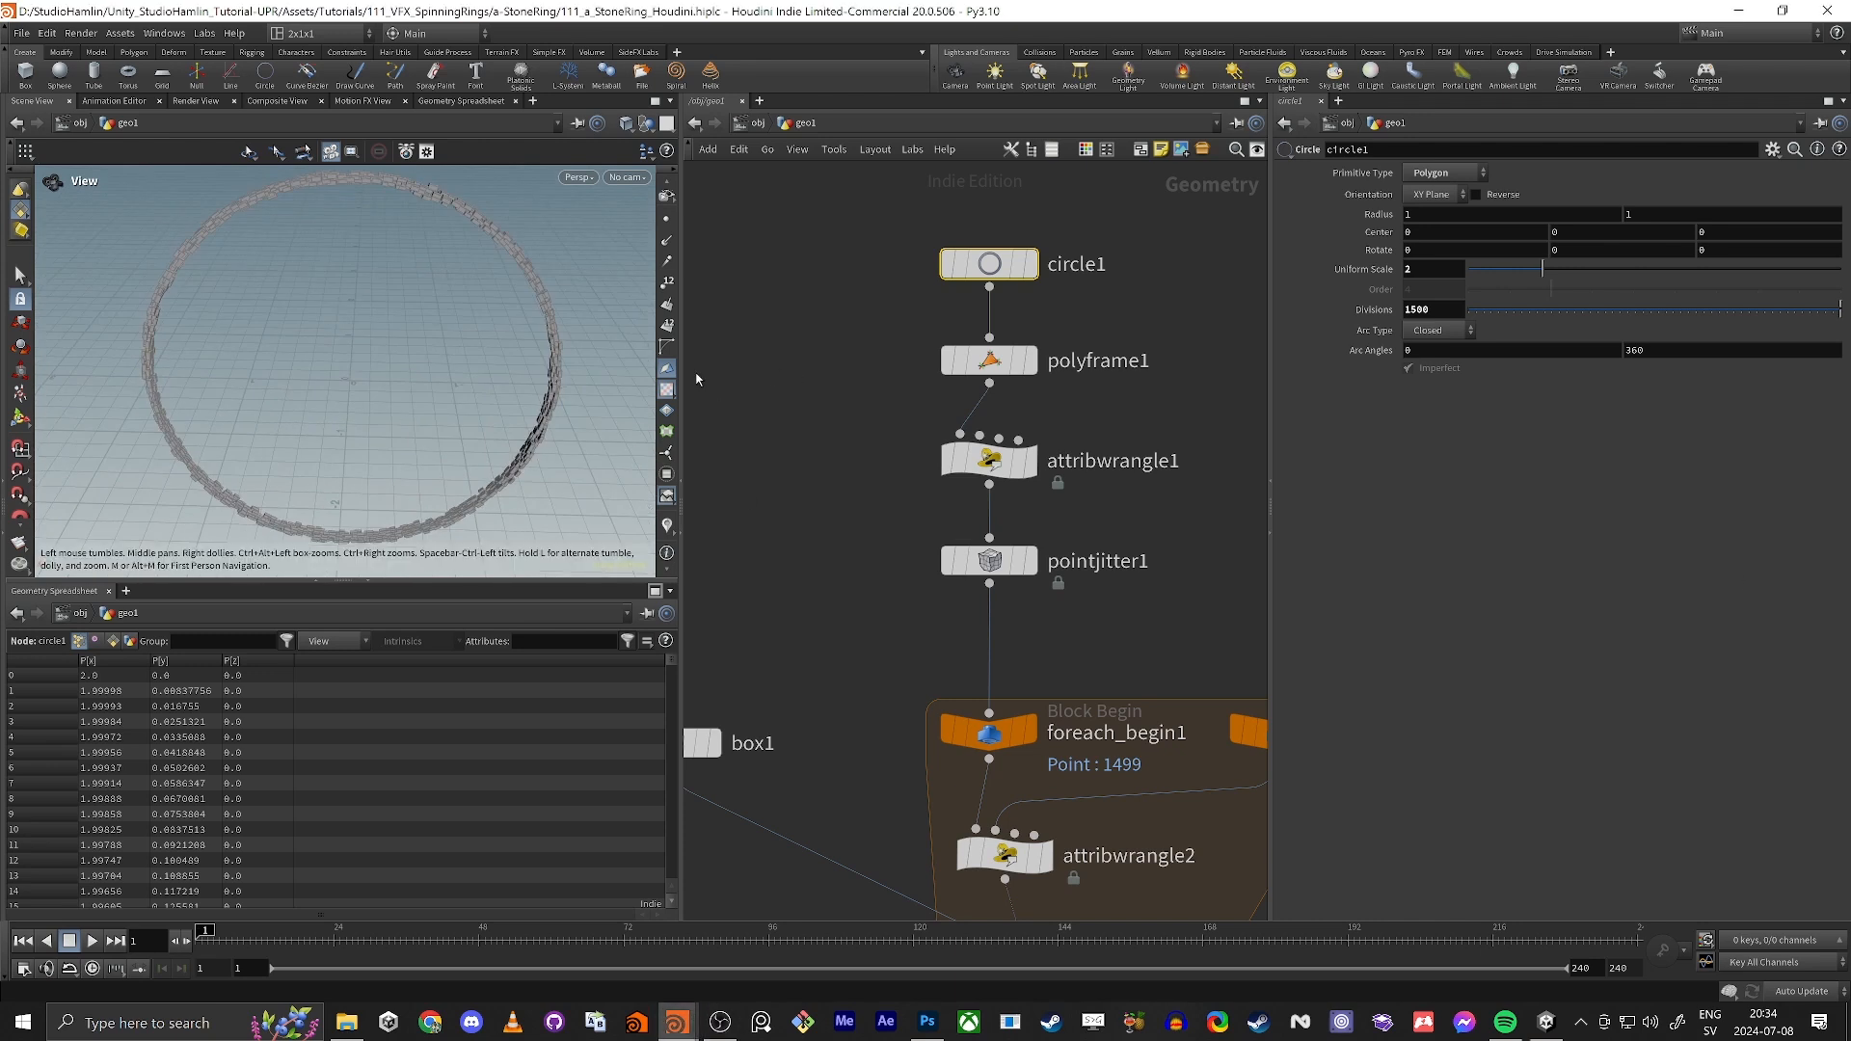
Step: Switch to Unity and open the a-StoneRing overview scene in the overview folder to examine the finished reference ring
drag(359, 505, 317, 318)
key(alt+Tab)
key(alt+Tab)
key(alt+Tab)
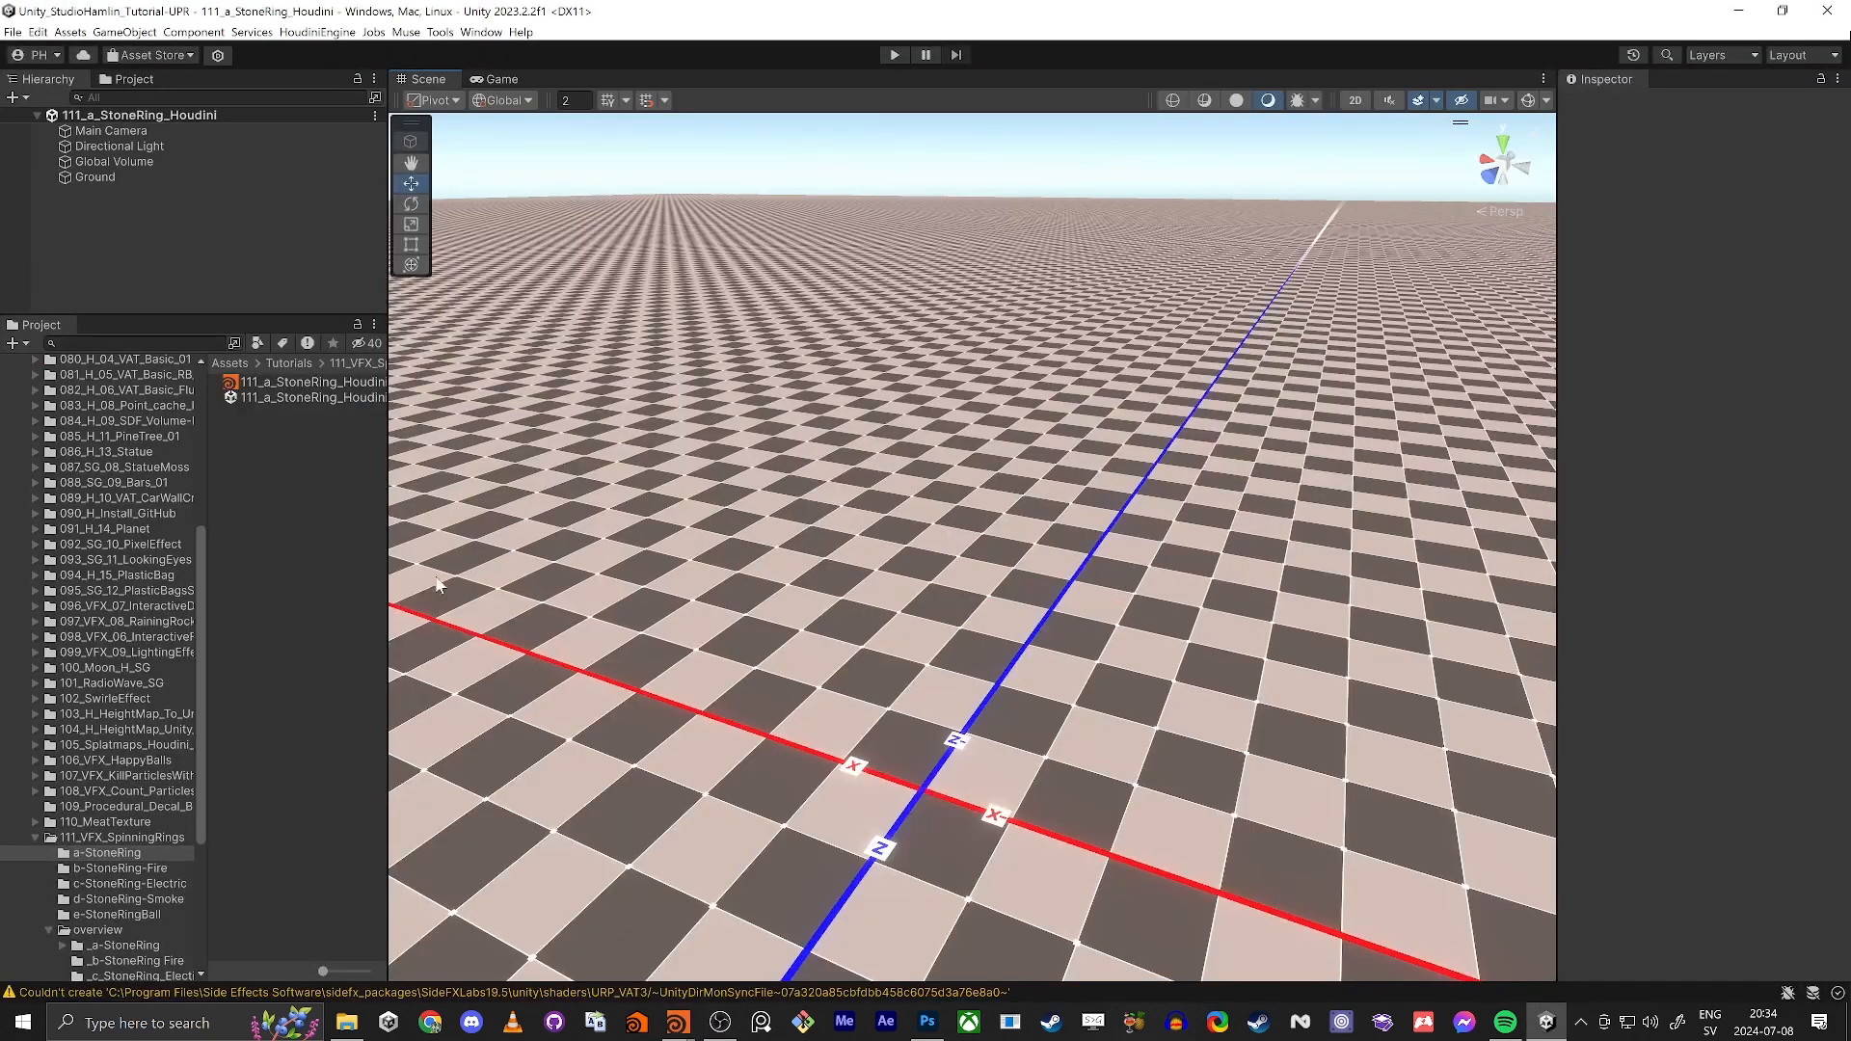
click(117, 931)
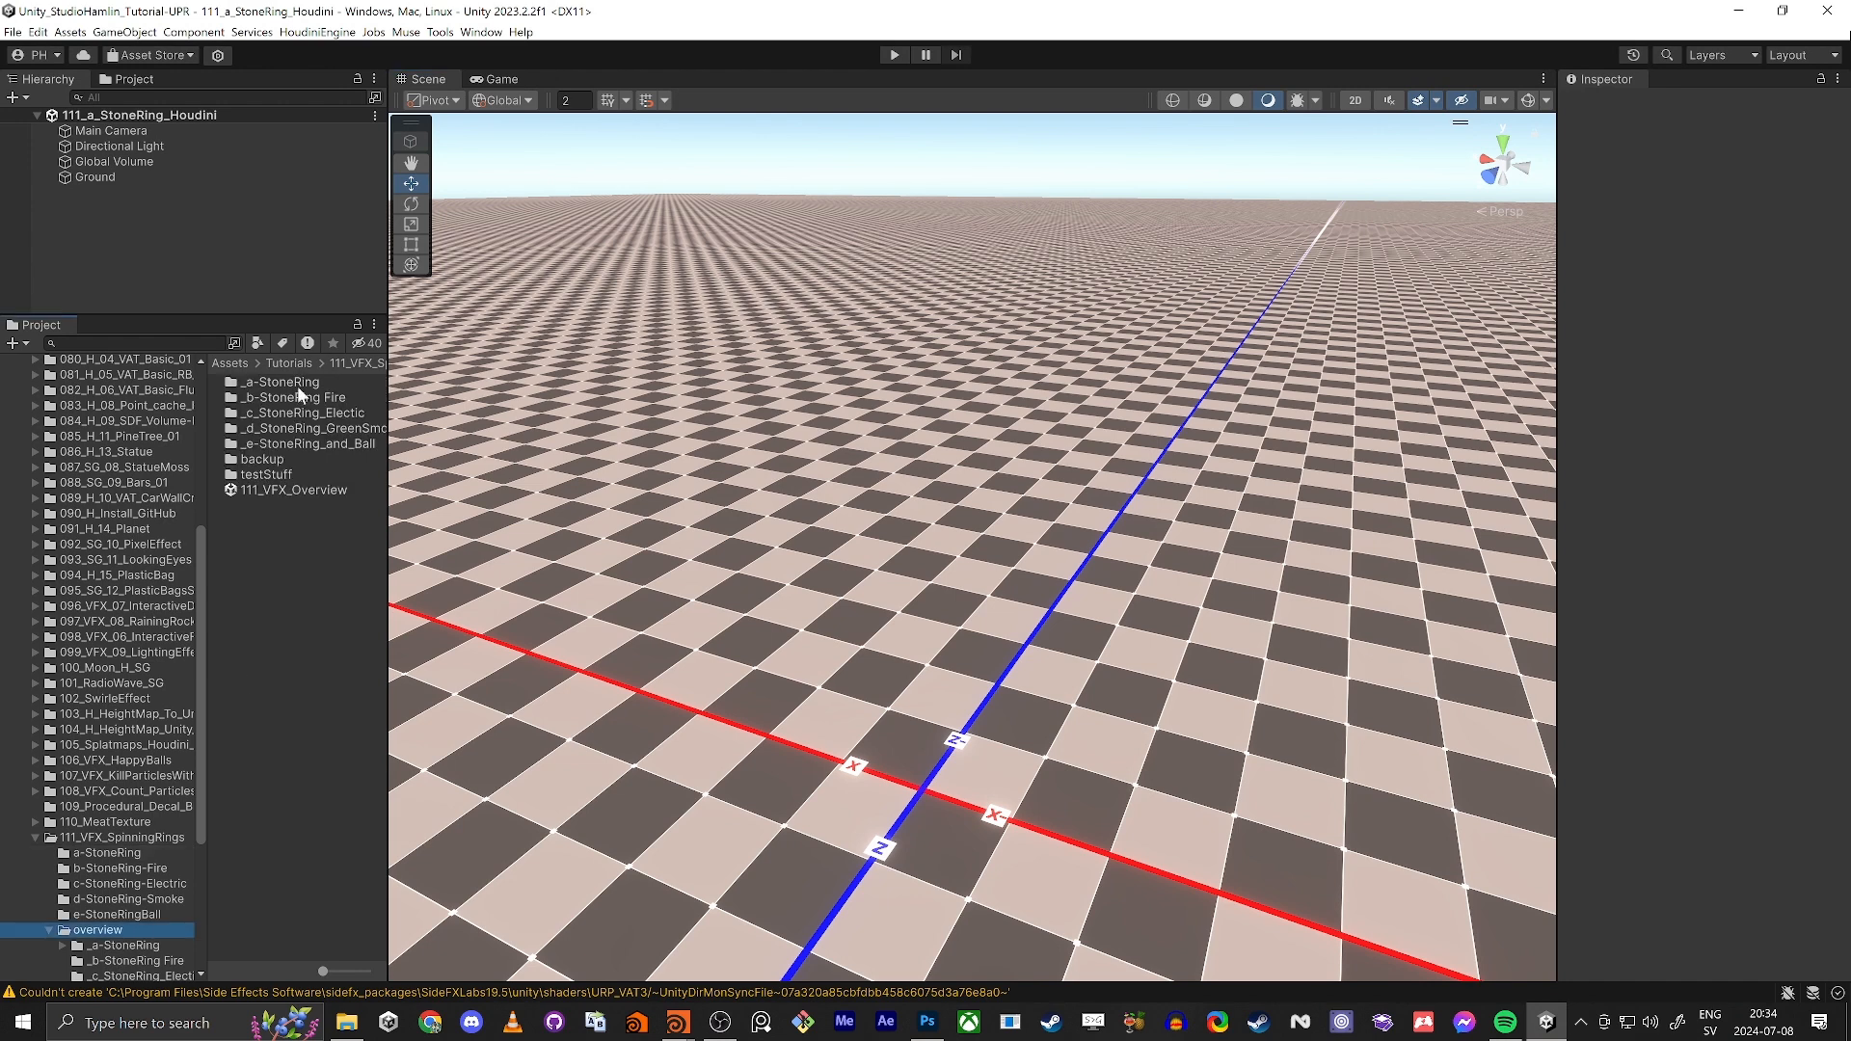
click(131, 944)
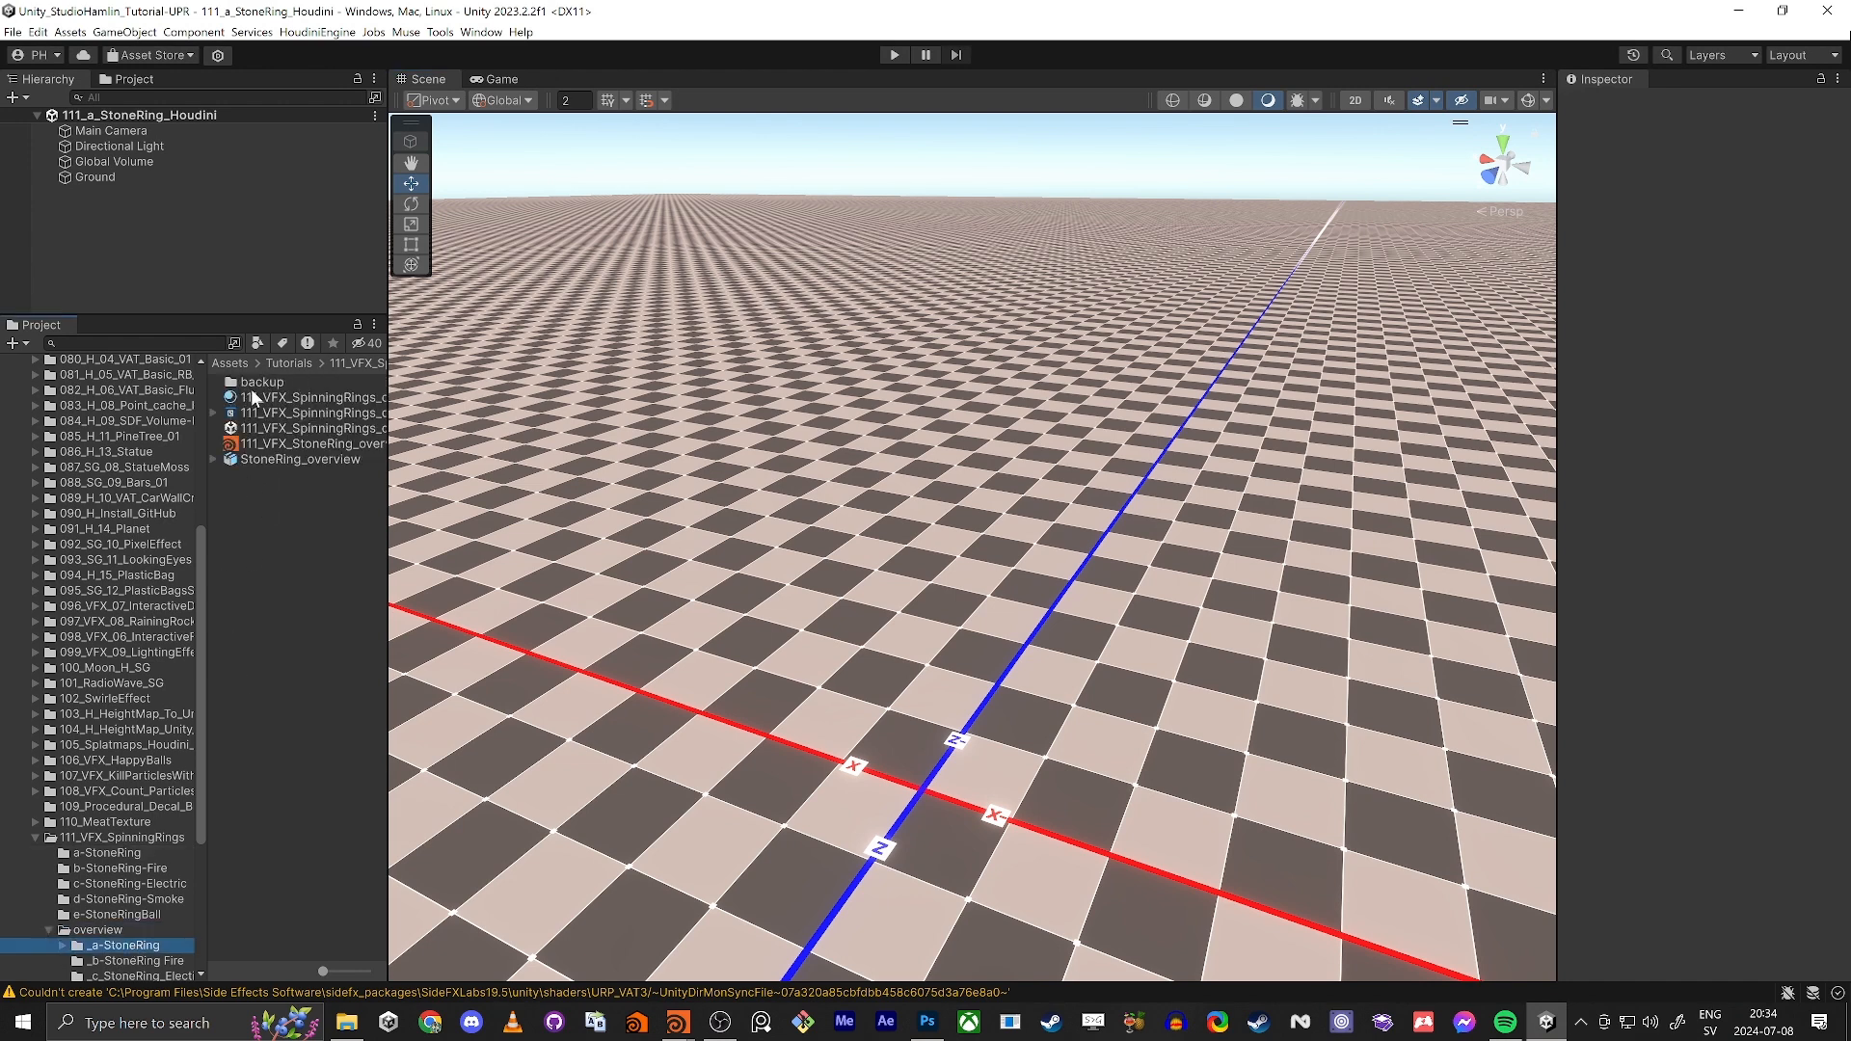
click(256, 428)
double_click(256, 428)
alt+drag(993, 483, 1077, 258)
Step: Switch back to Houdini and rename the attribwrangle2 node as set_size
key(alt+Tab)
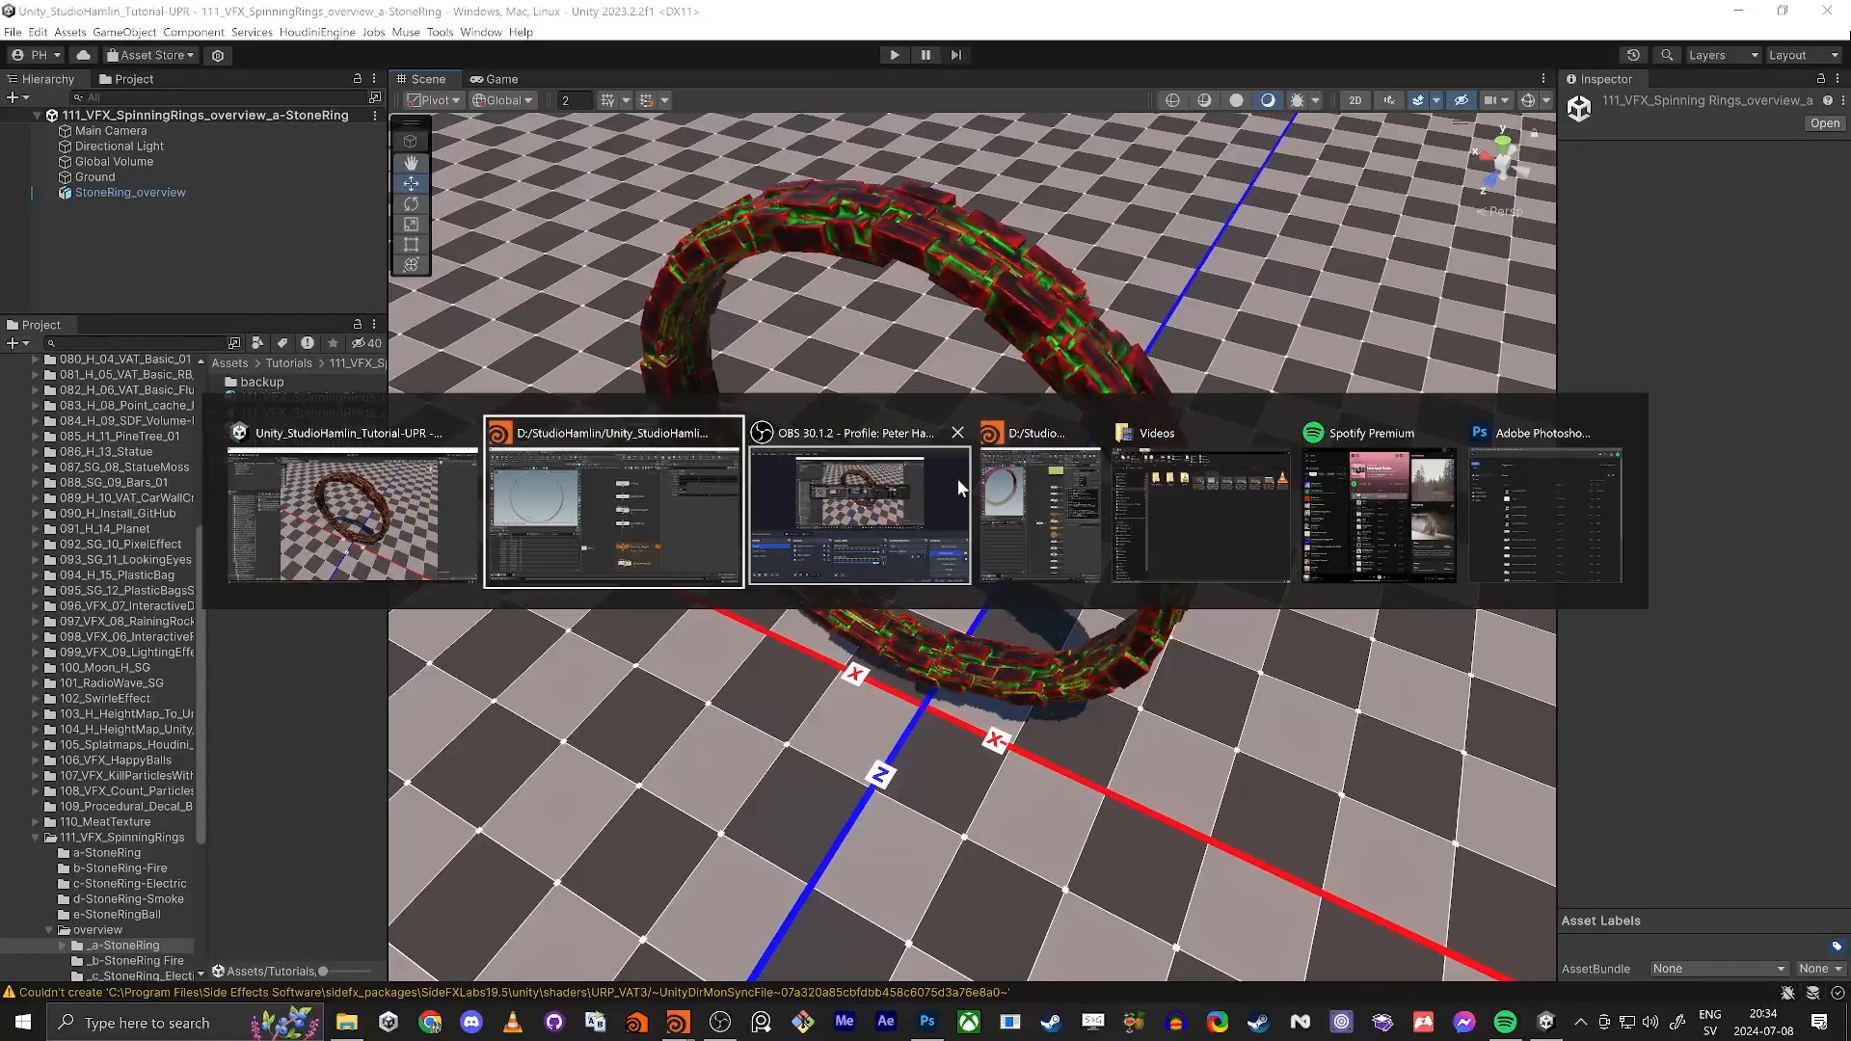
scroll(976, 437, up, 5)
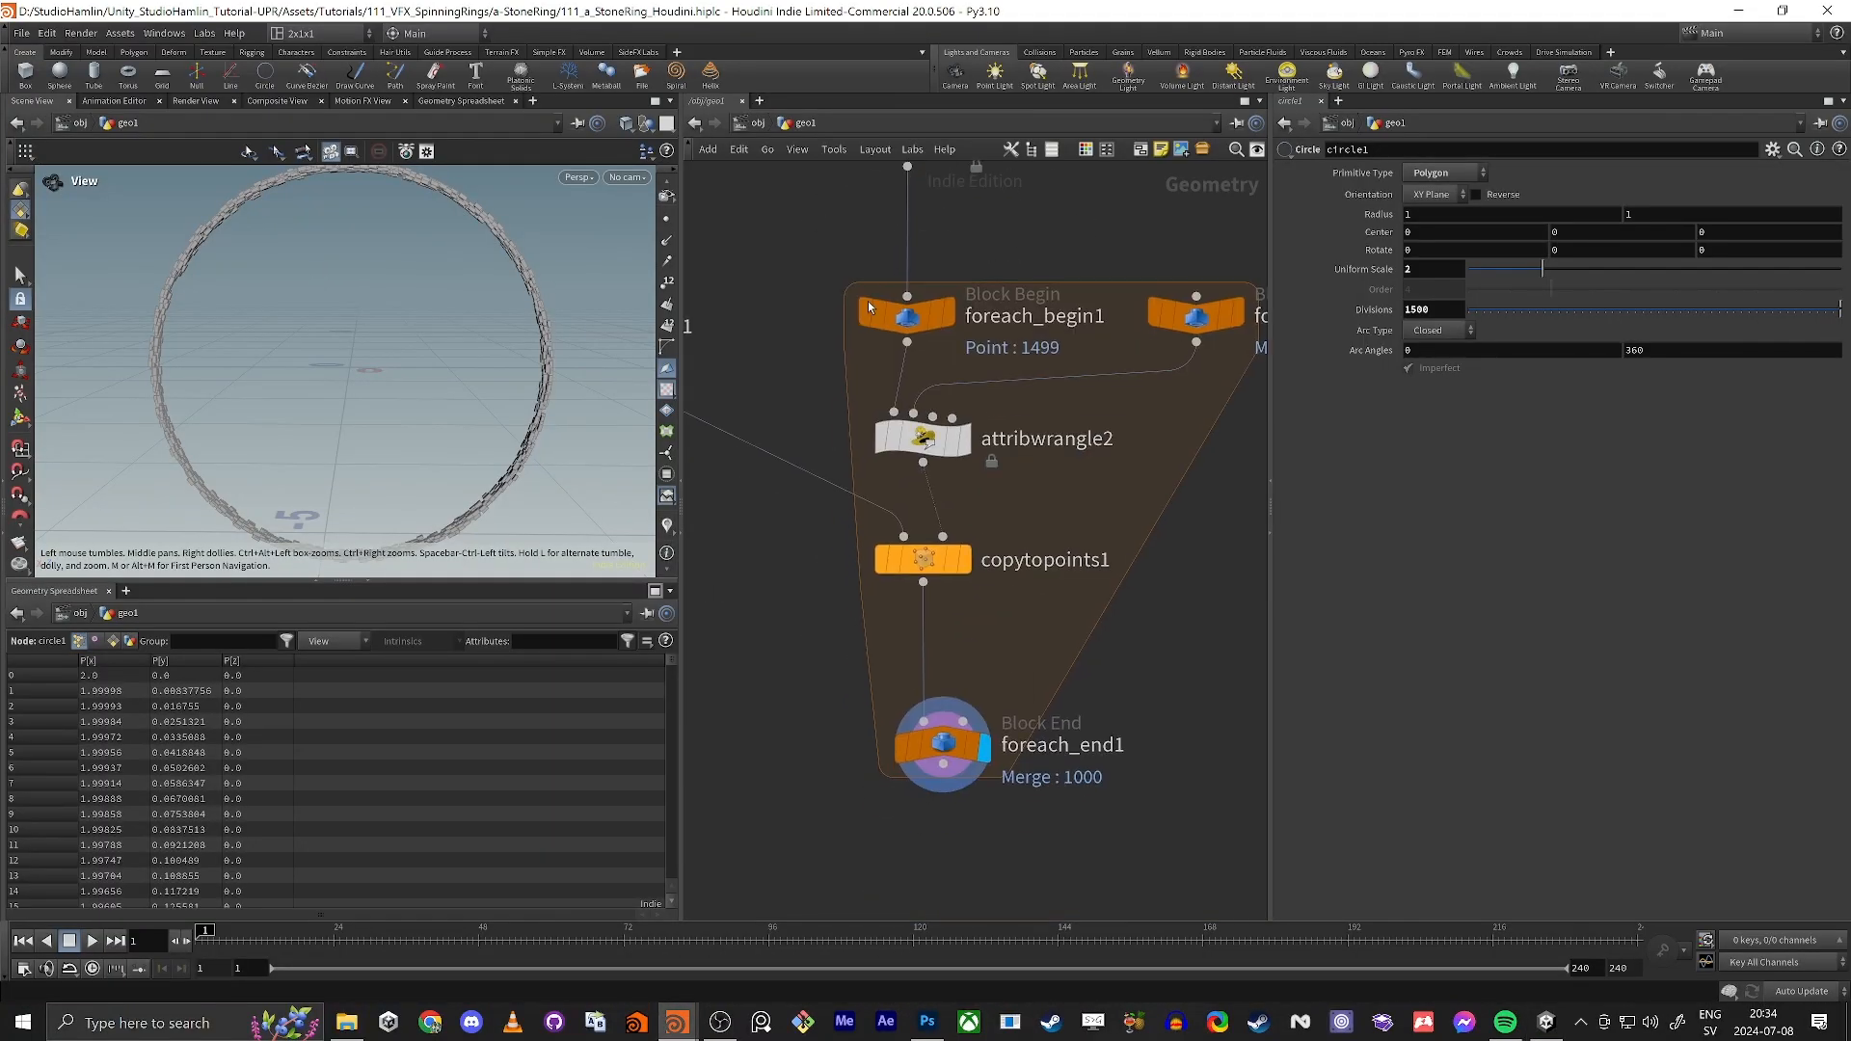
double_click(976, 438)
text(set_size)
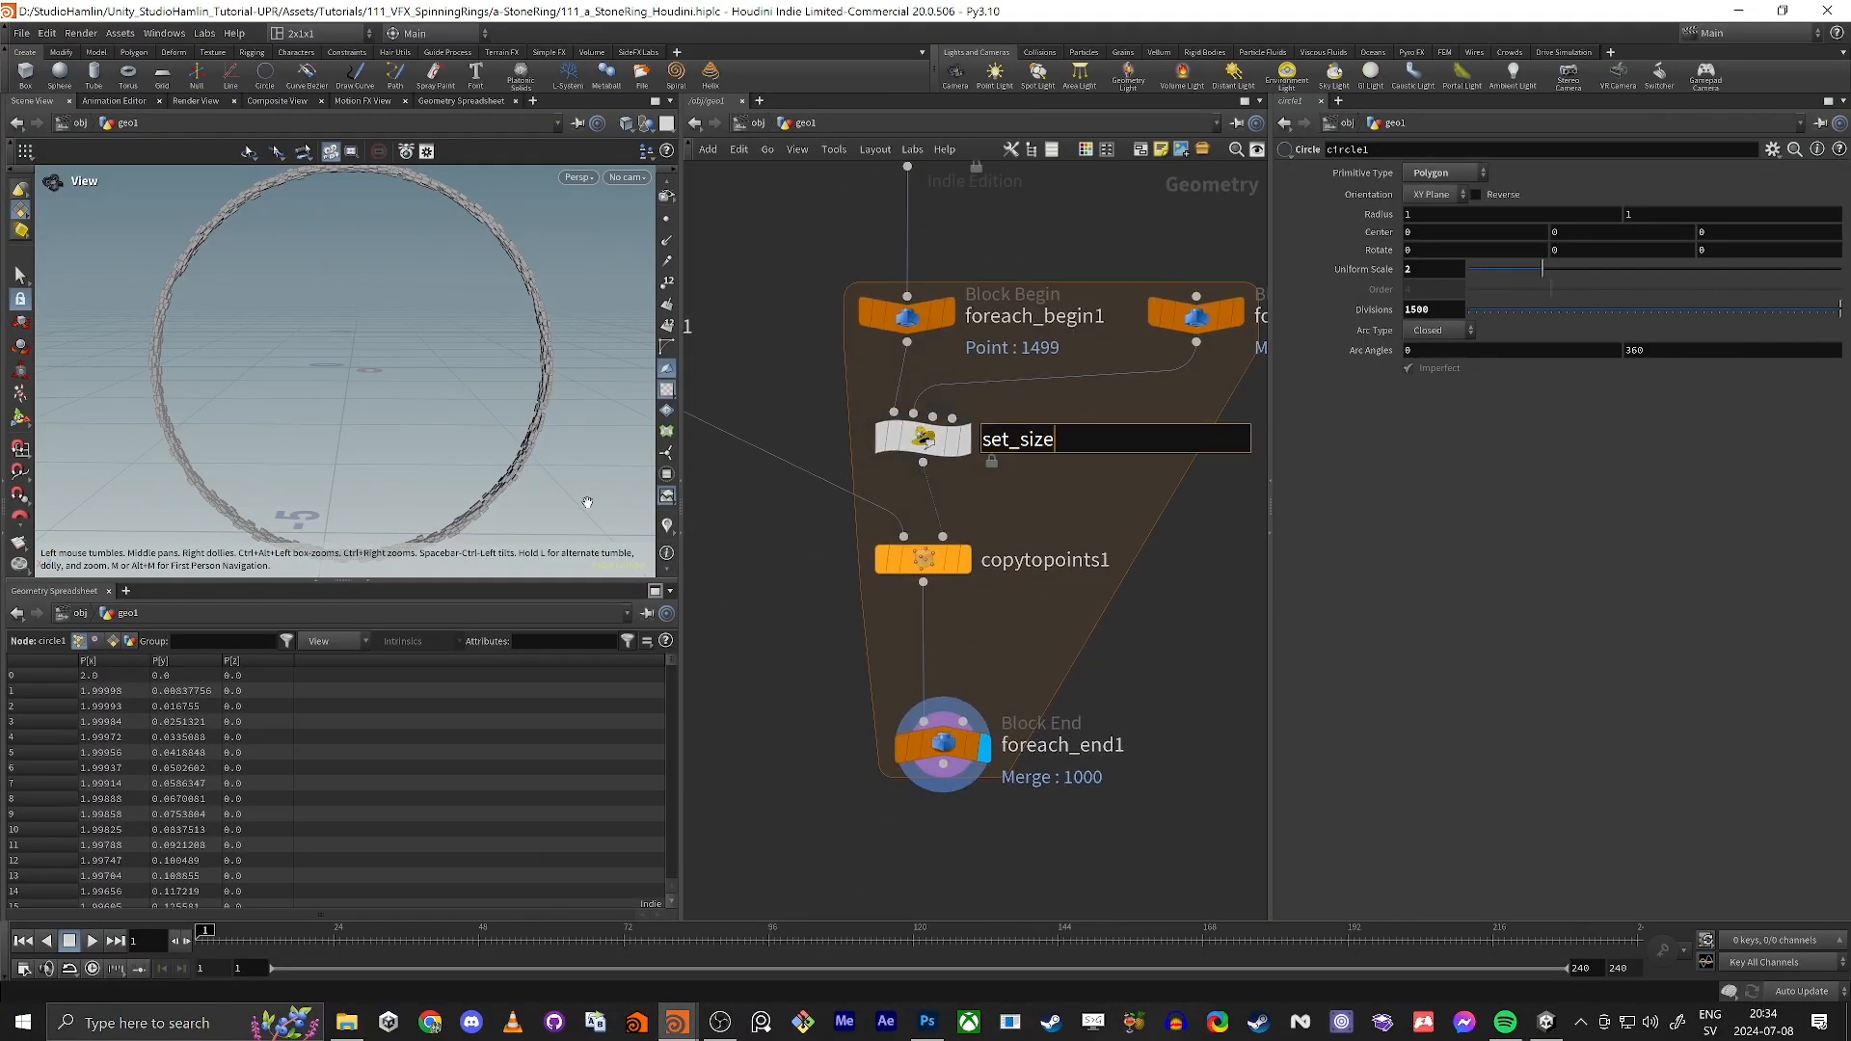
key(Return)
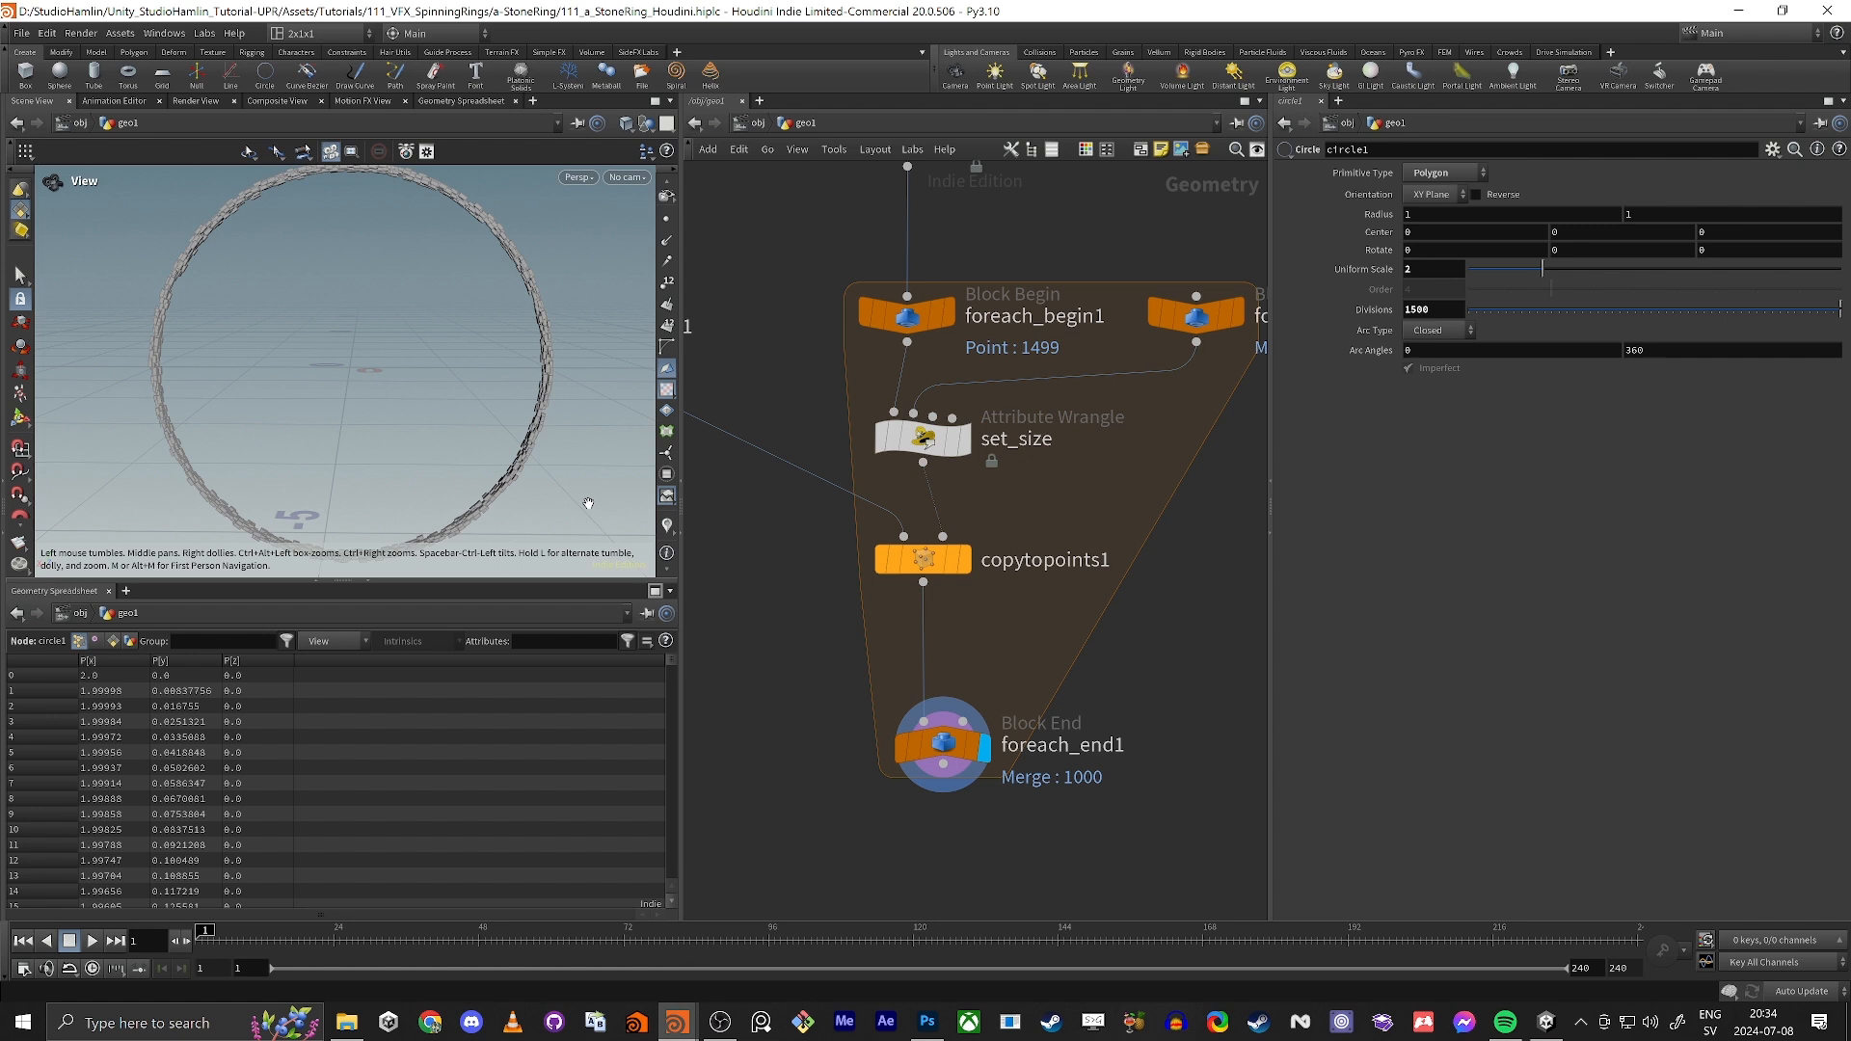
Step: Set Max Size to 3 on the set_size wrangle and lower Min Size to about 0.288
click(923, 436)
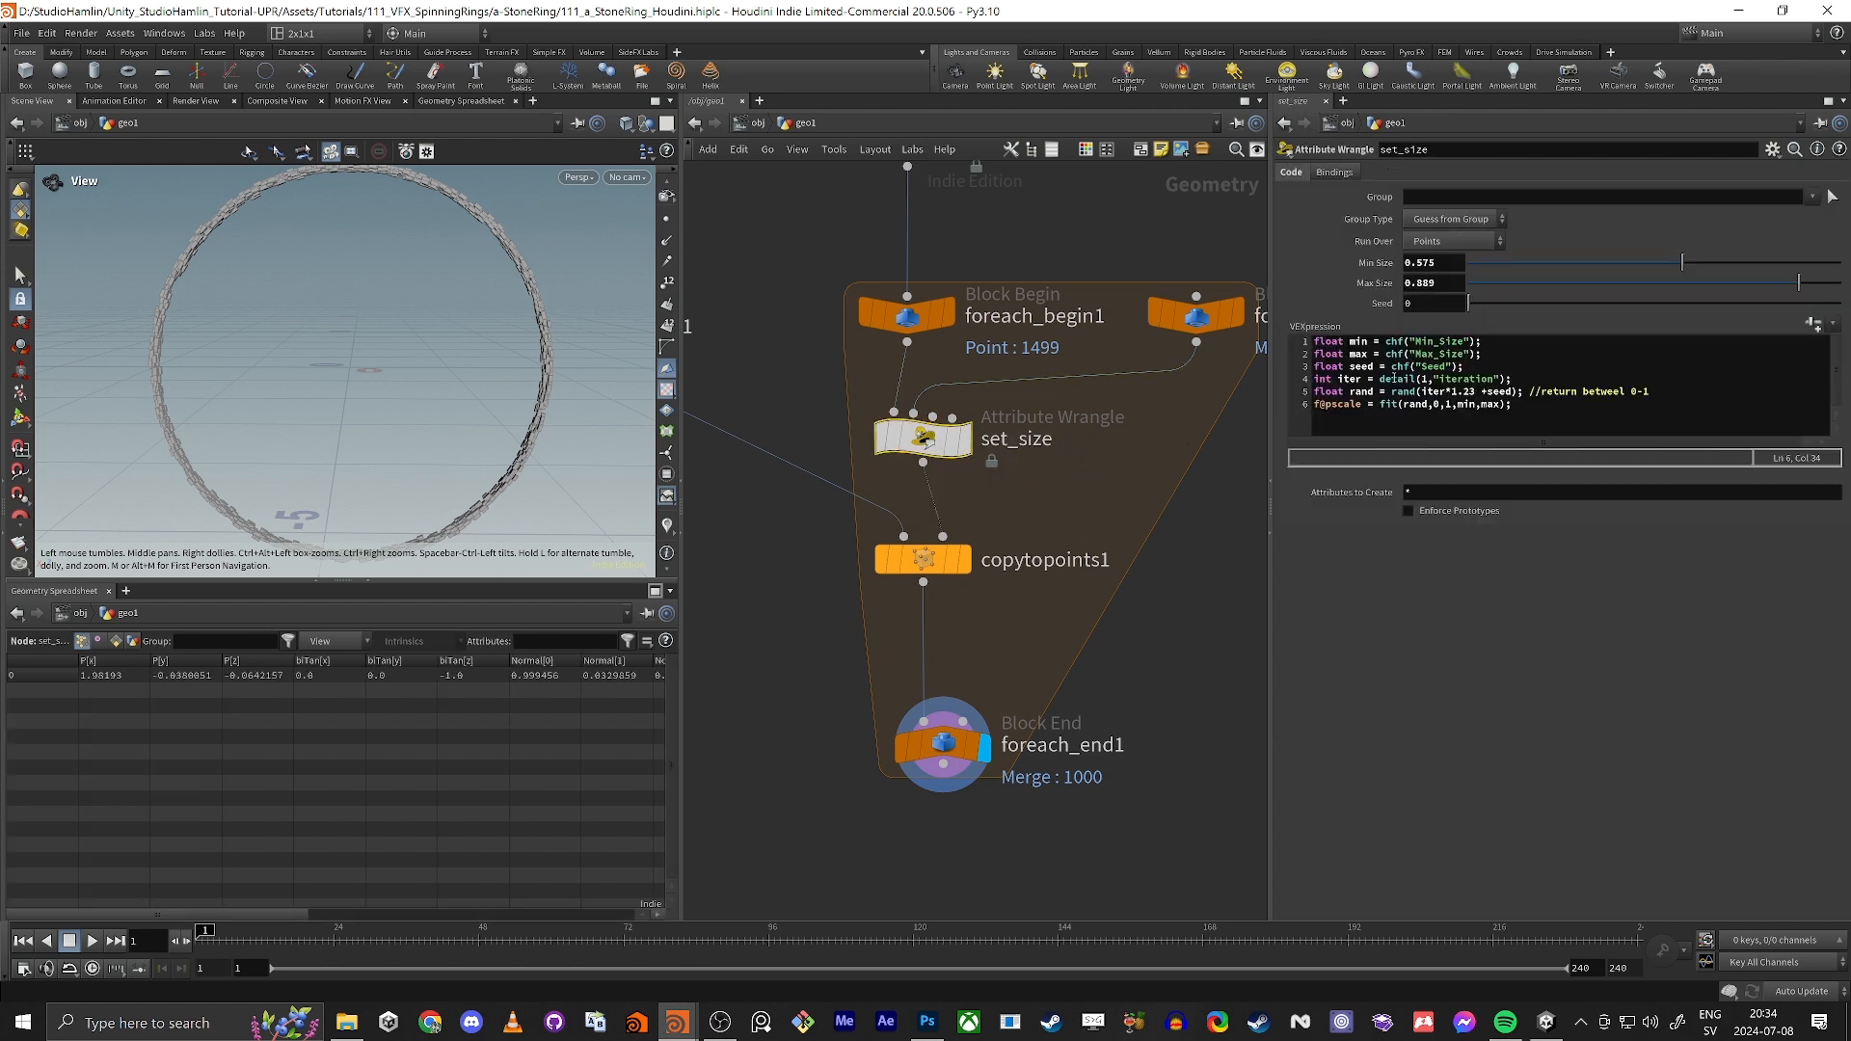
click(1447, 285)
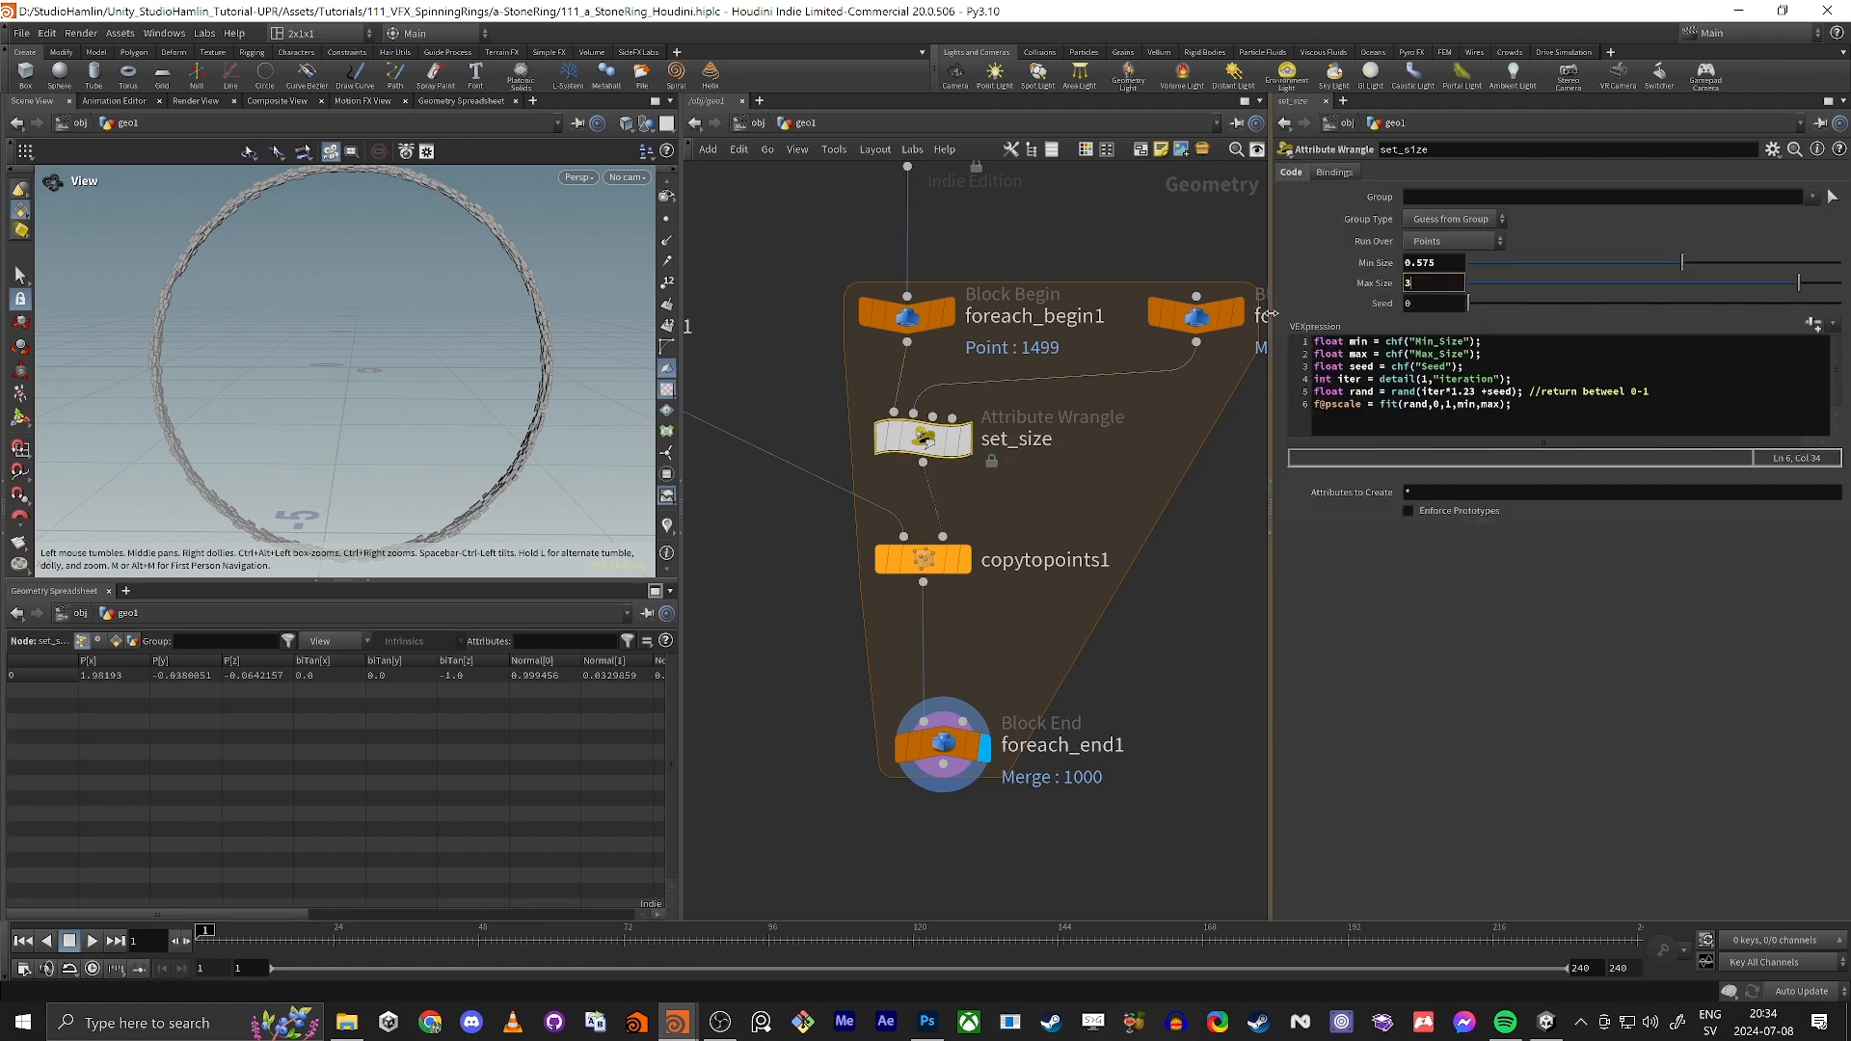
key(Tab)
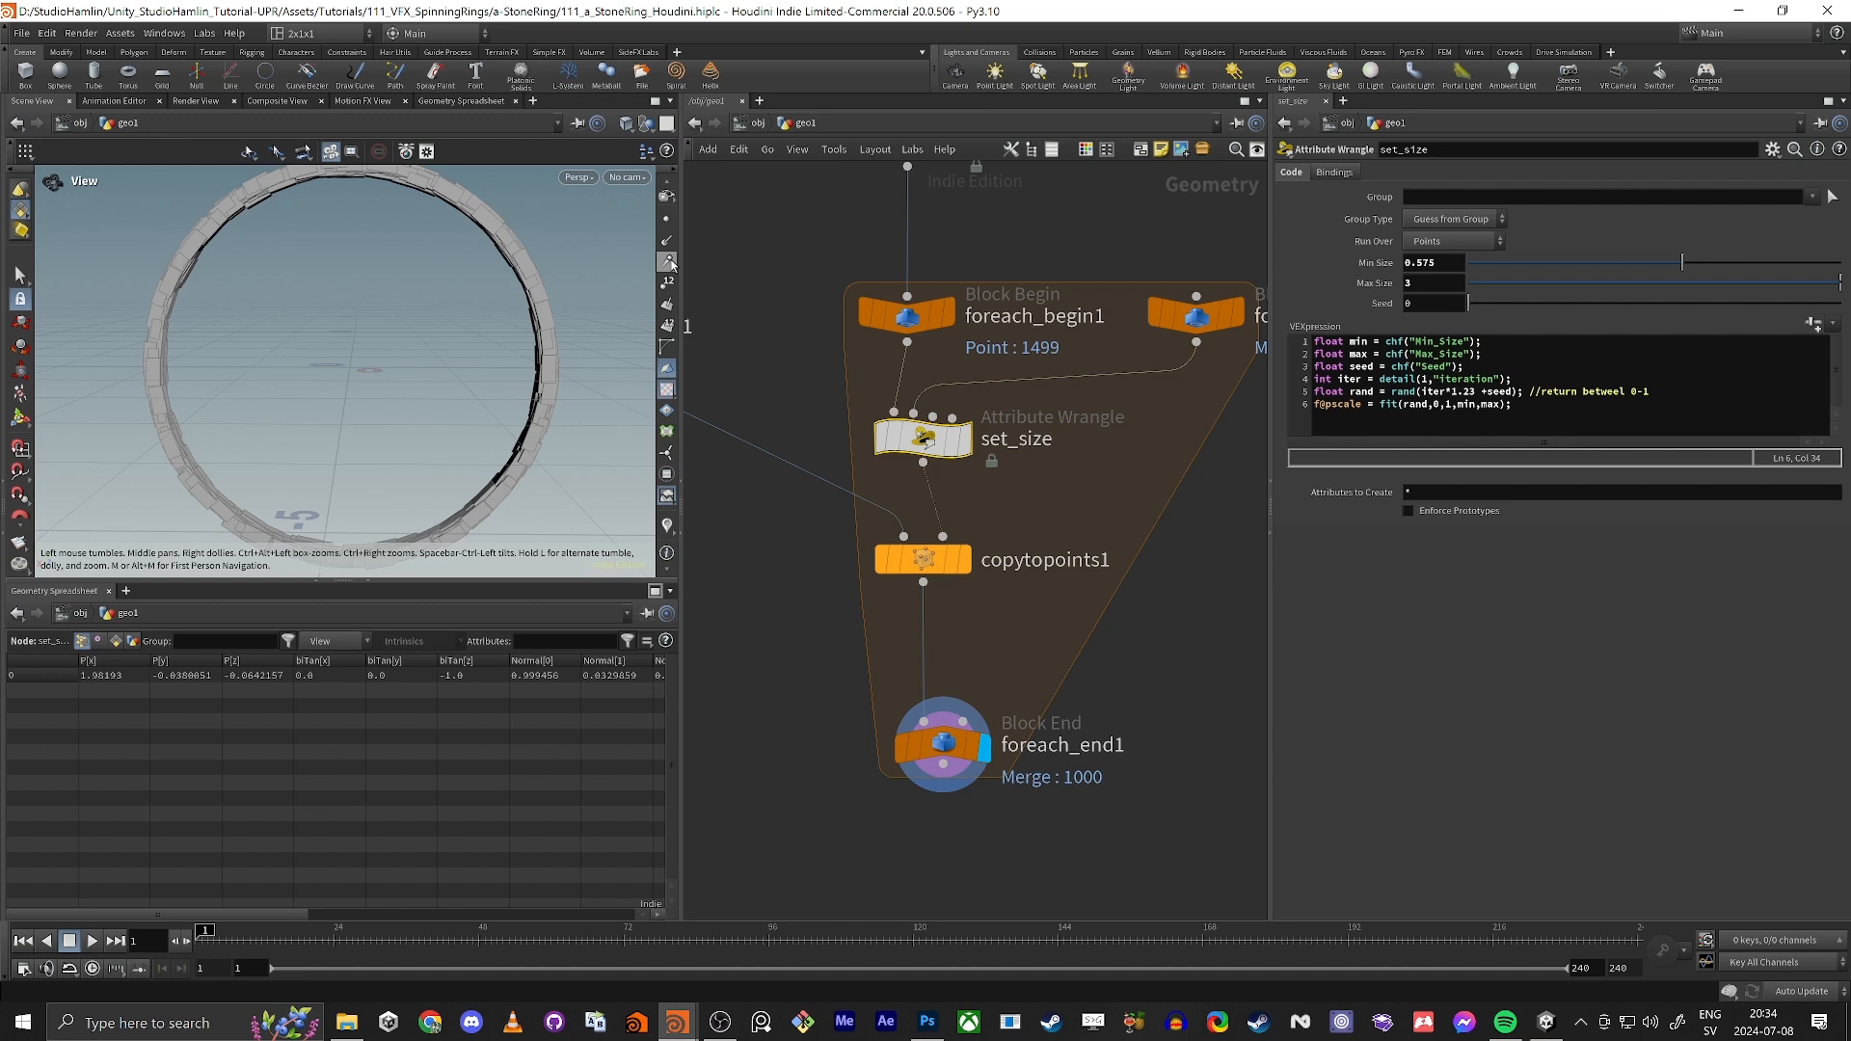
alt+drag(576, 292, 440, 396)
alt+right_drag(440, 396, 494, 371)
alt+drag(494, 371, 307, 345)
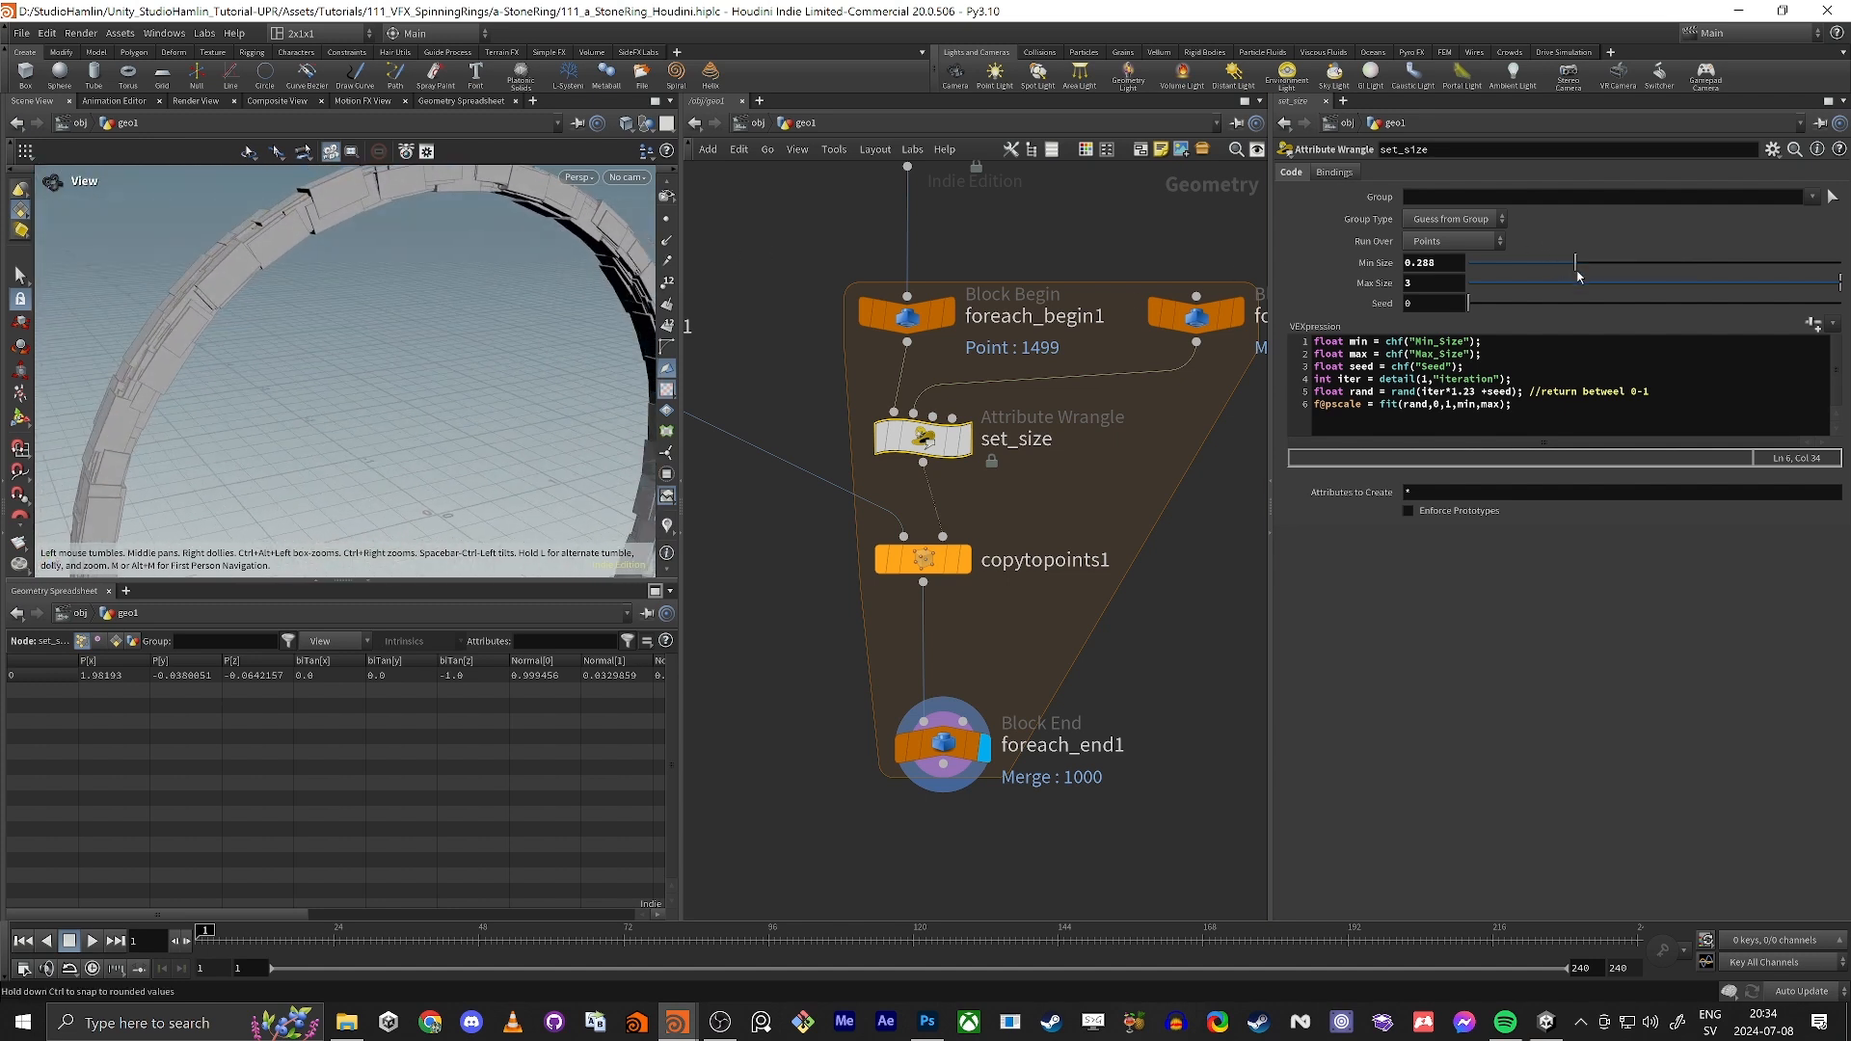
alt+drag(453, 348, 354, 339)
Step: Widen the jitter on pointjitter1 by setting the third Axis Scales value to 3.77 and Scale to 0.13
middle_drag(723, 232, 693, 471)
click(896, 378)
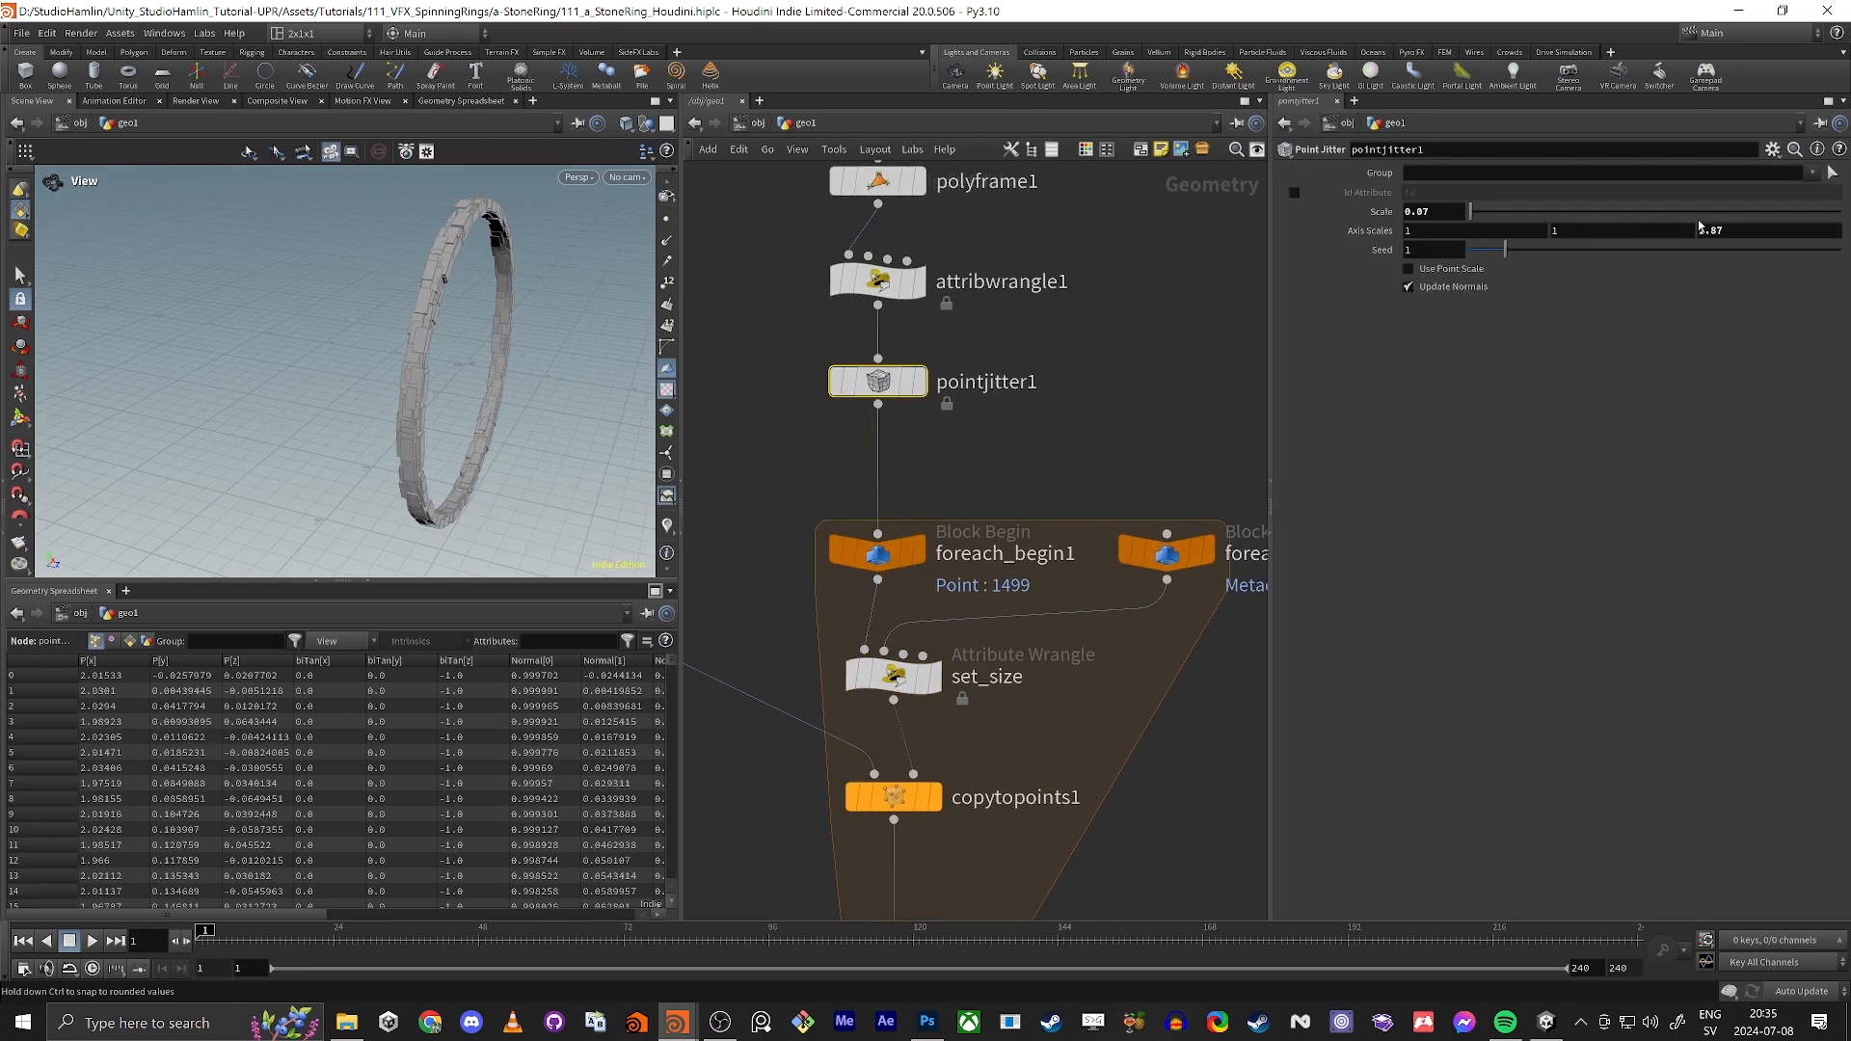
middle_drag(1700, 226, 1795, 227)
middle_drag(1428, 214, 1487, 243)
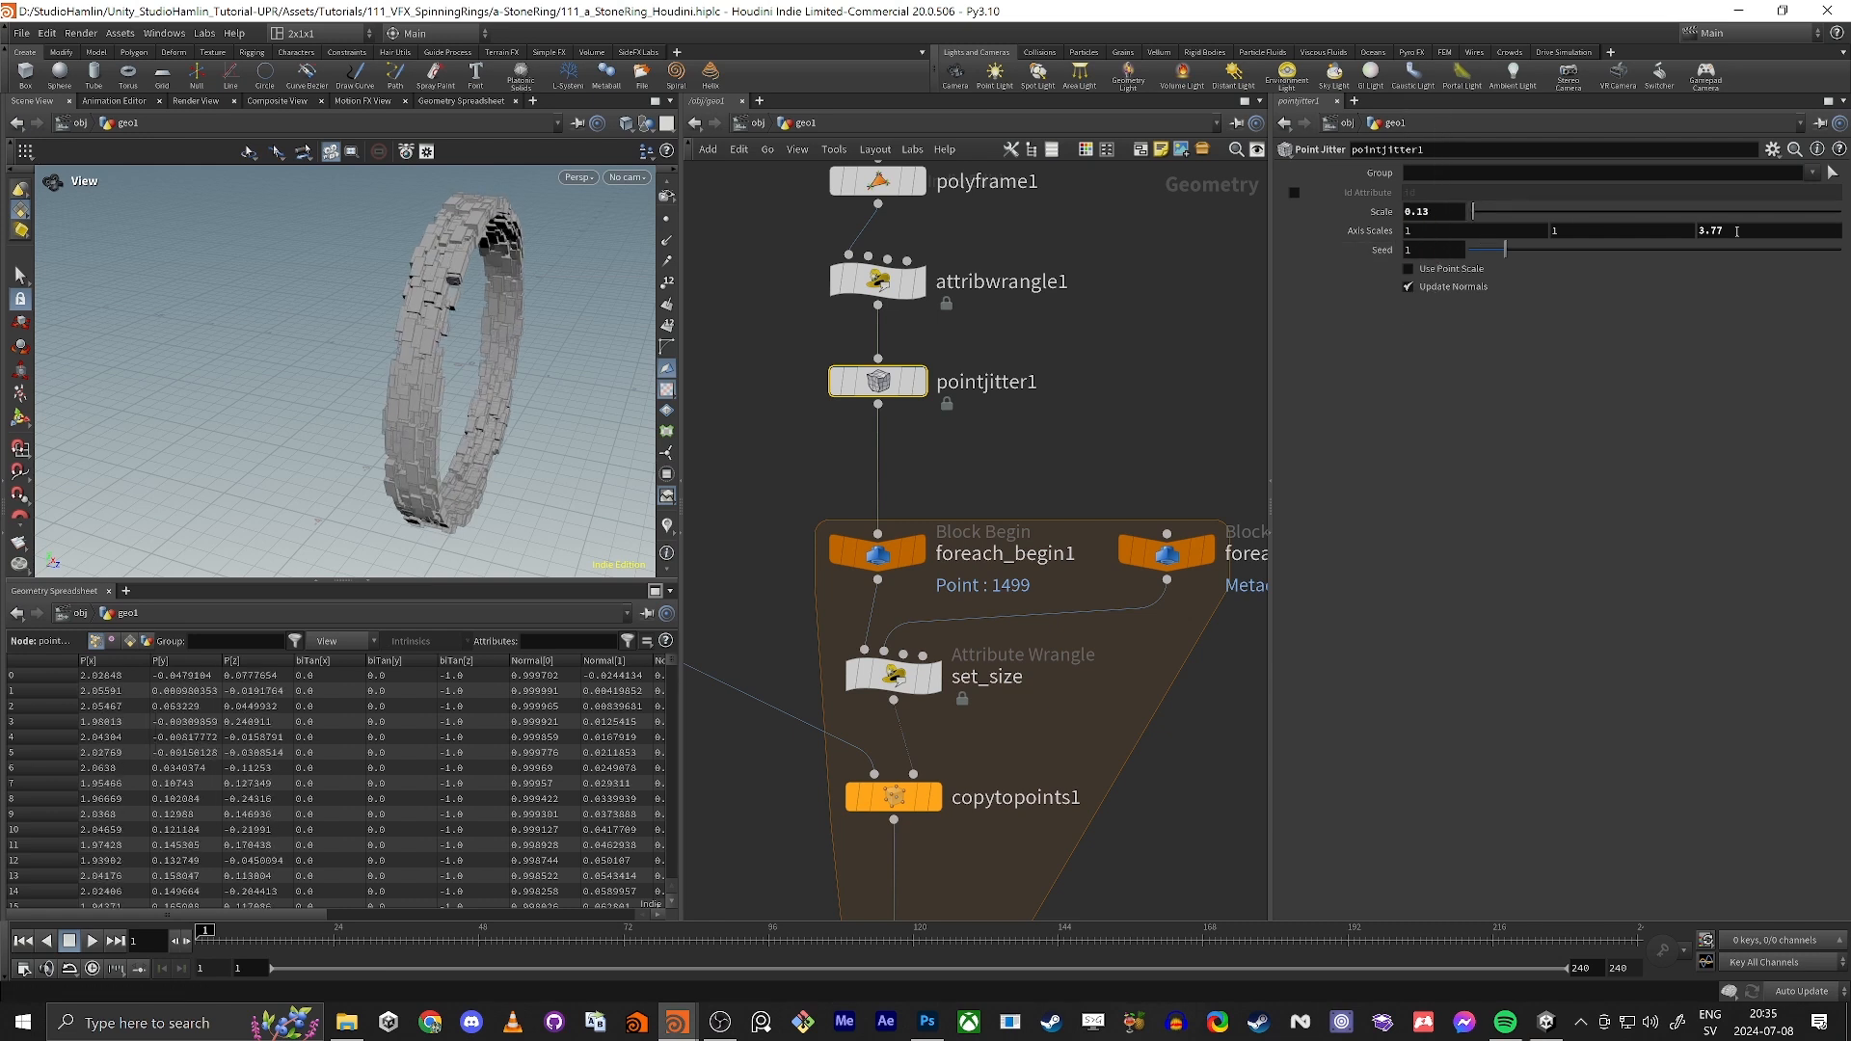
Step: Reduce the third Axis Scales value on pointjitter1 to 3.15
middle_drag(1736, 231, 1453, 266)
middle_drag(1331, 259, 1277, 260)
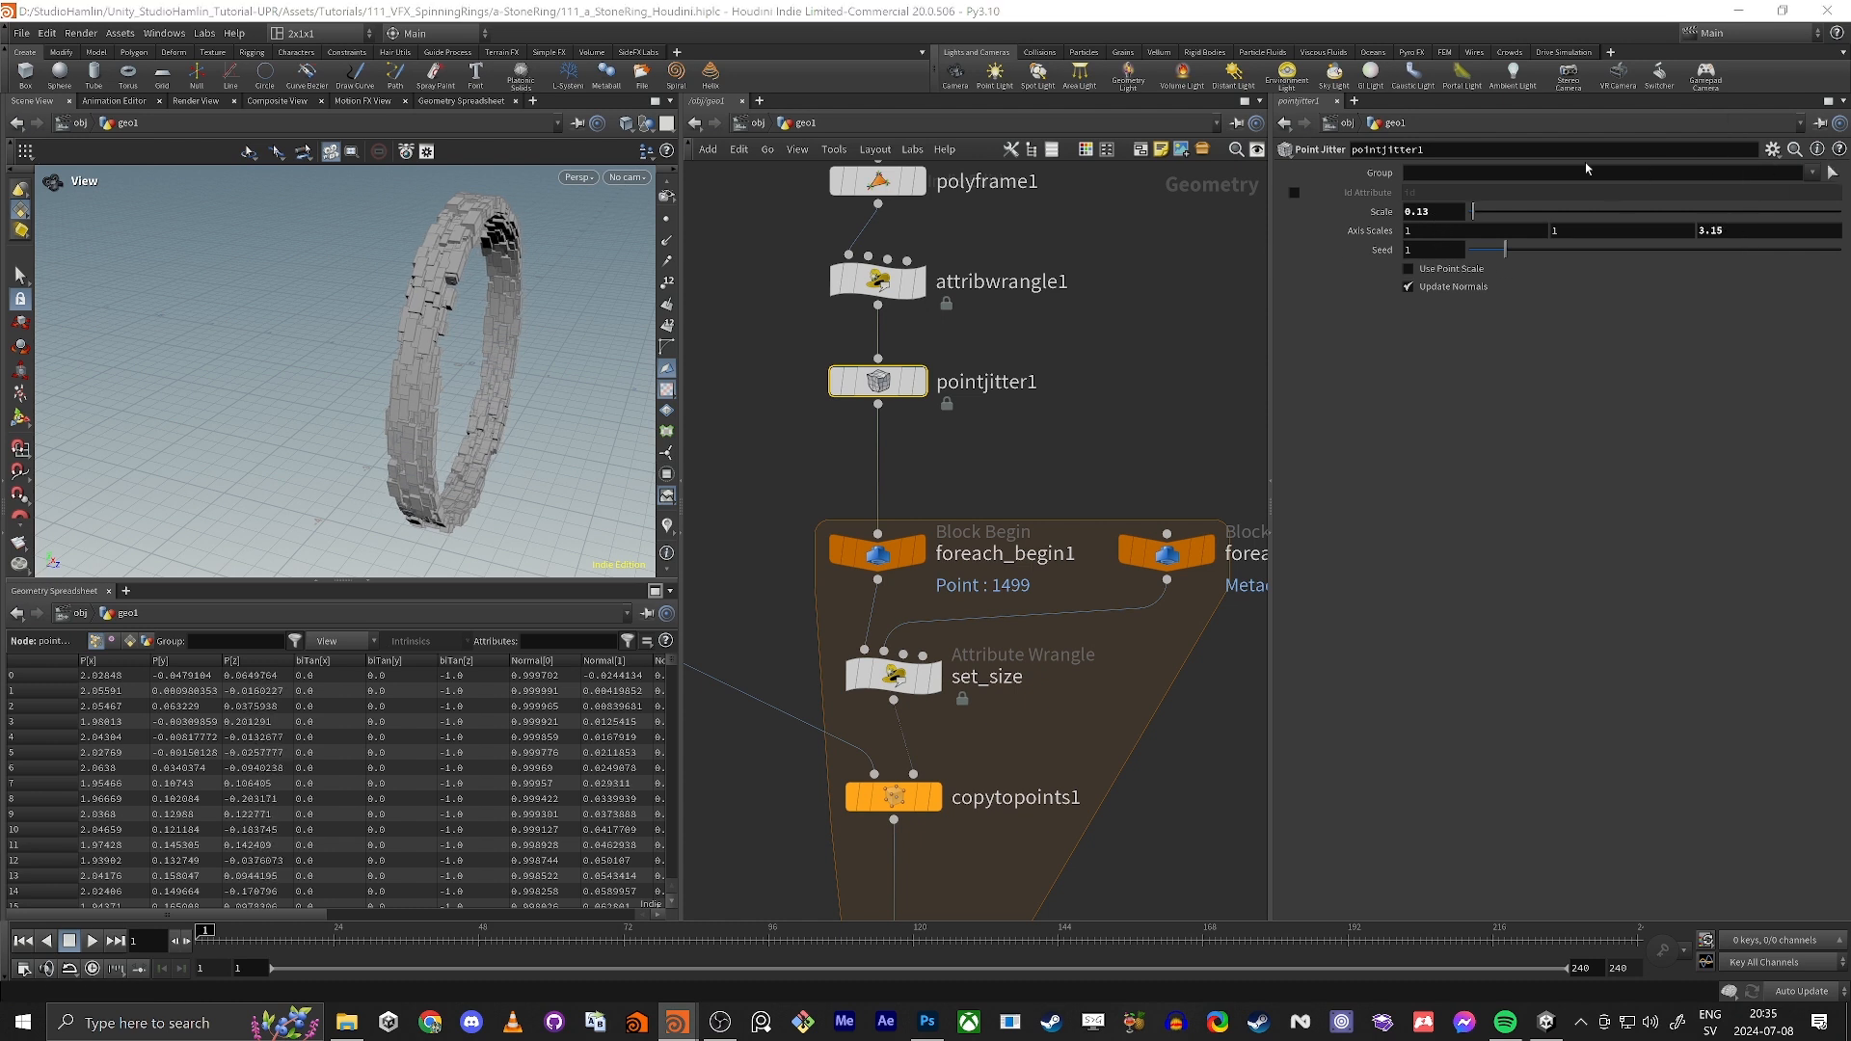
drag(453, 318, 416, 395)
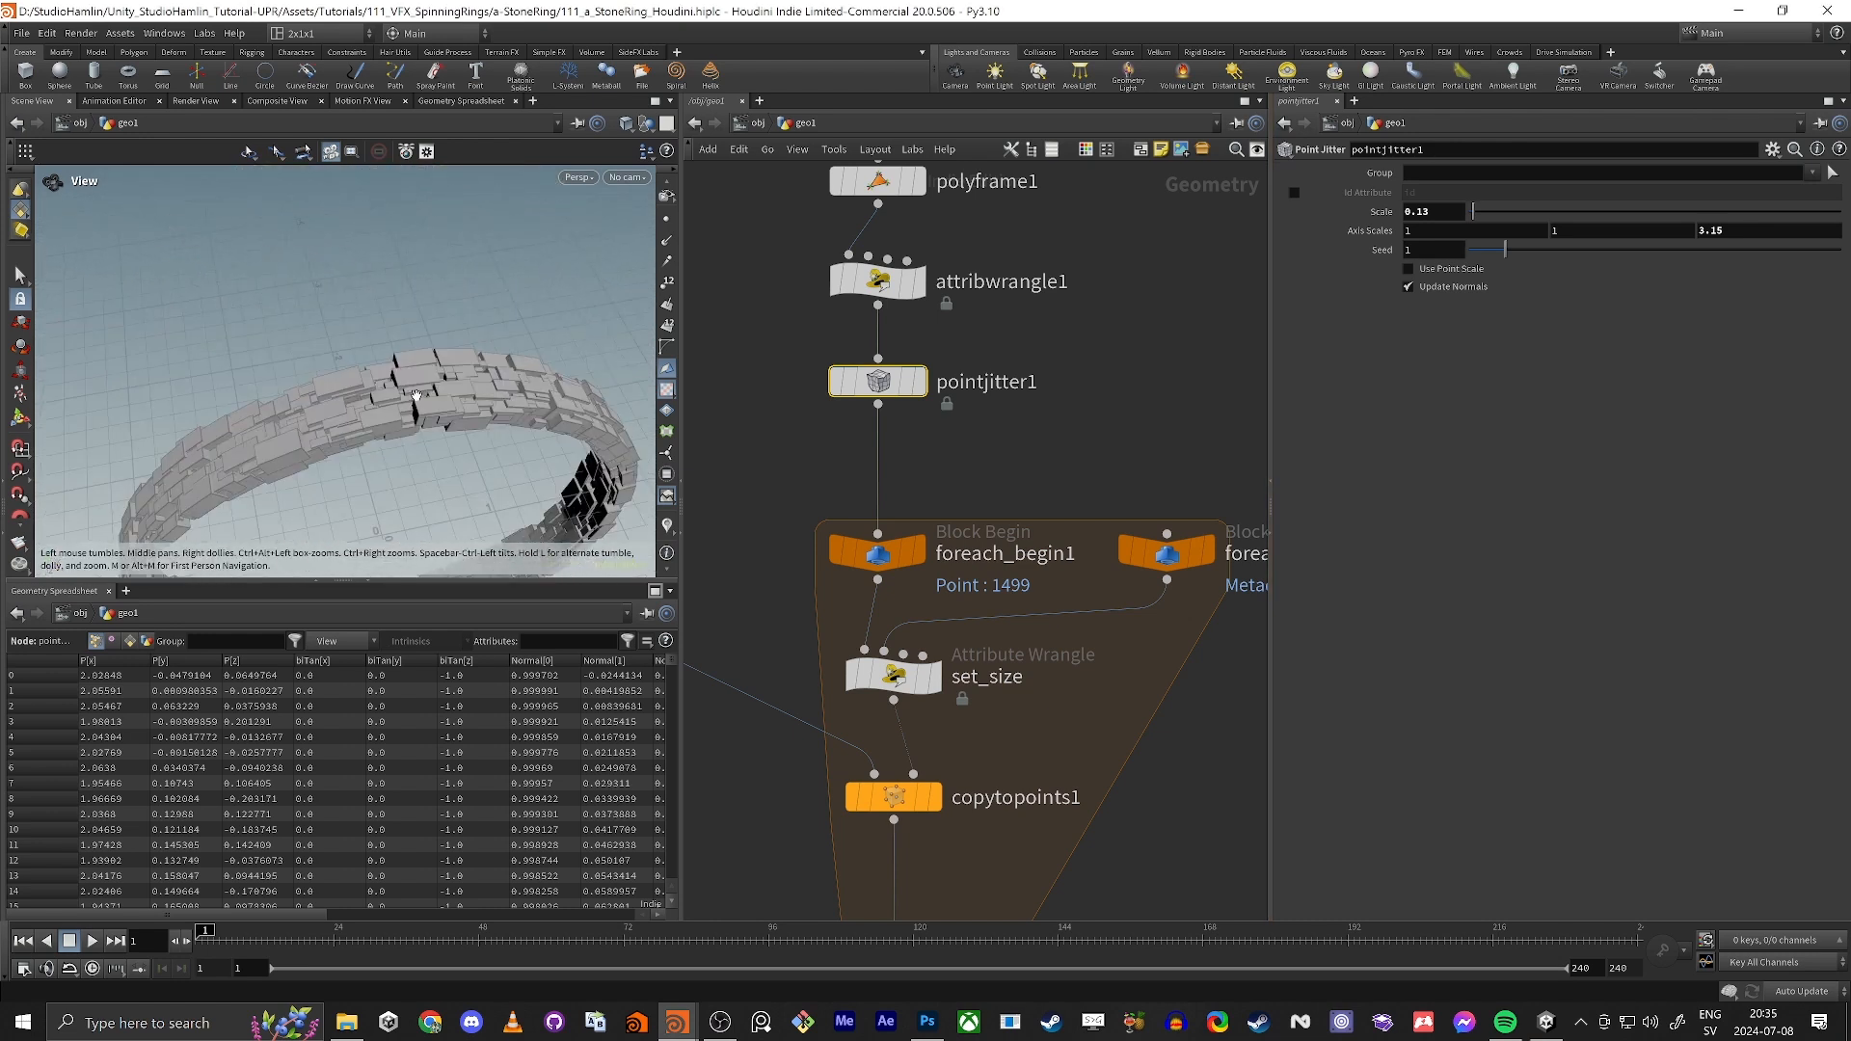
Step: Select the foreach_end1 node and examine the jittered blocks around the whole ring and up close
middle_drag(758, 506, 956, 239)
click(1109, 717)
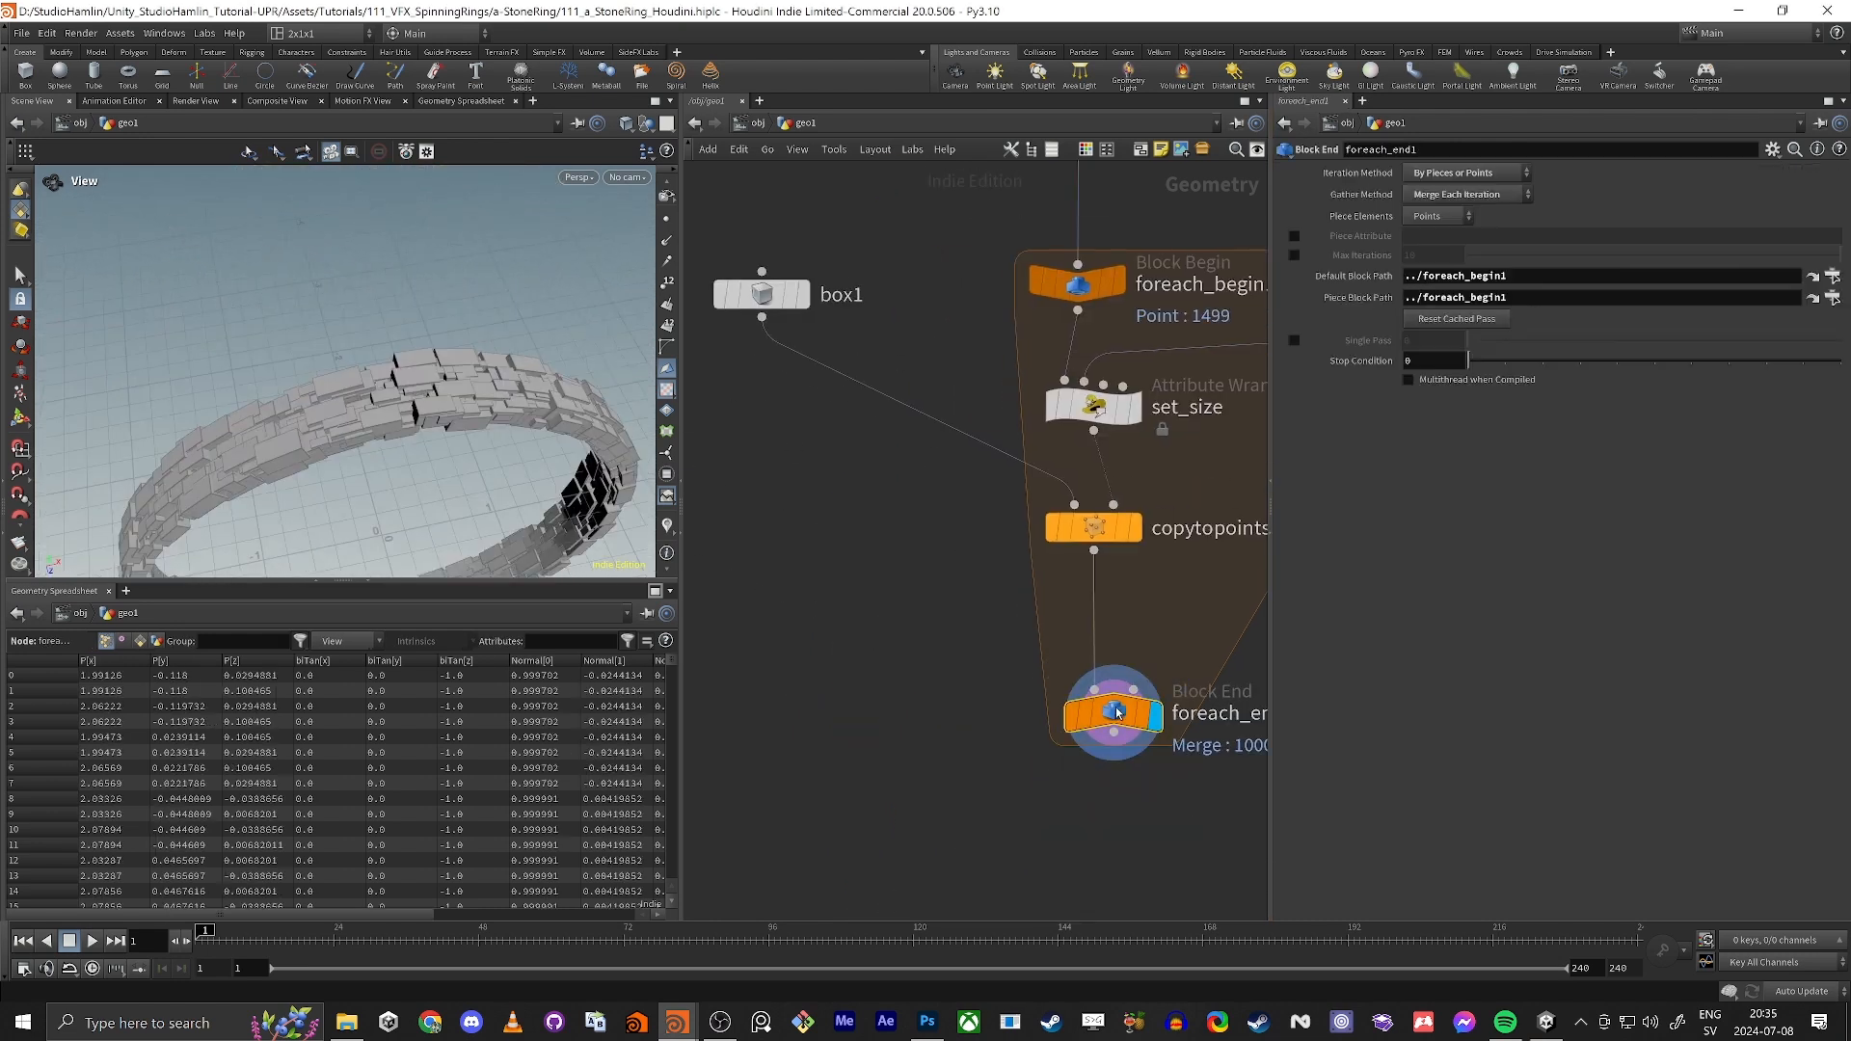
key(f)
drag(392, 401, 516, 333)
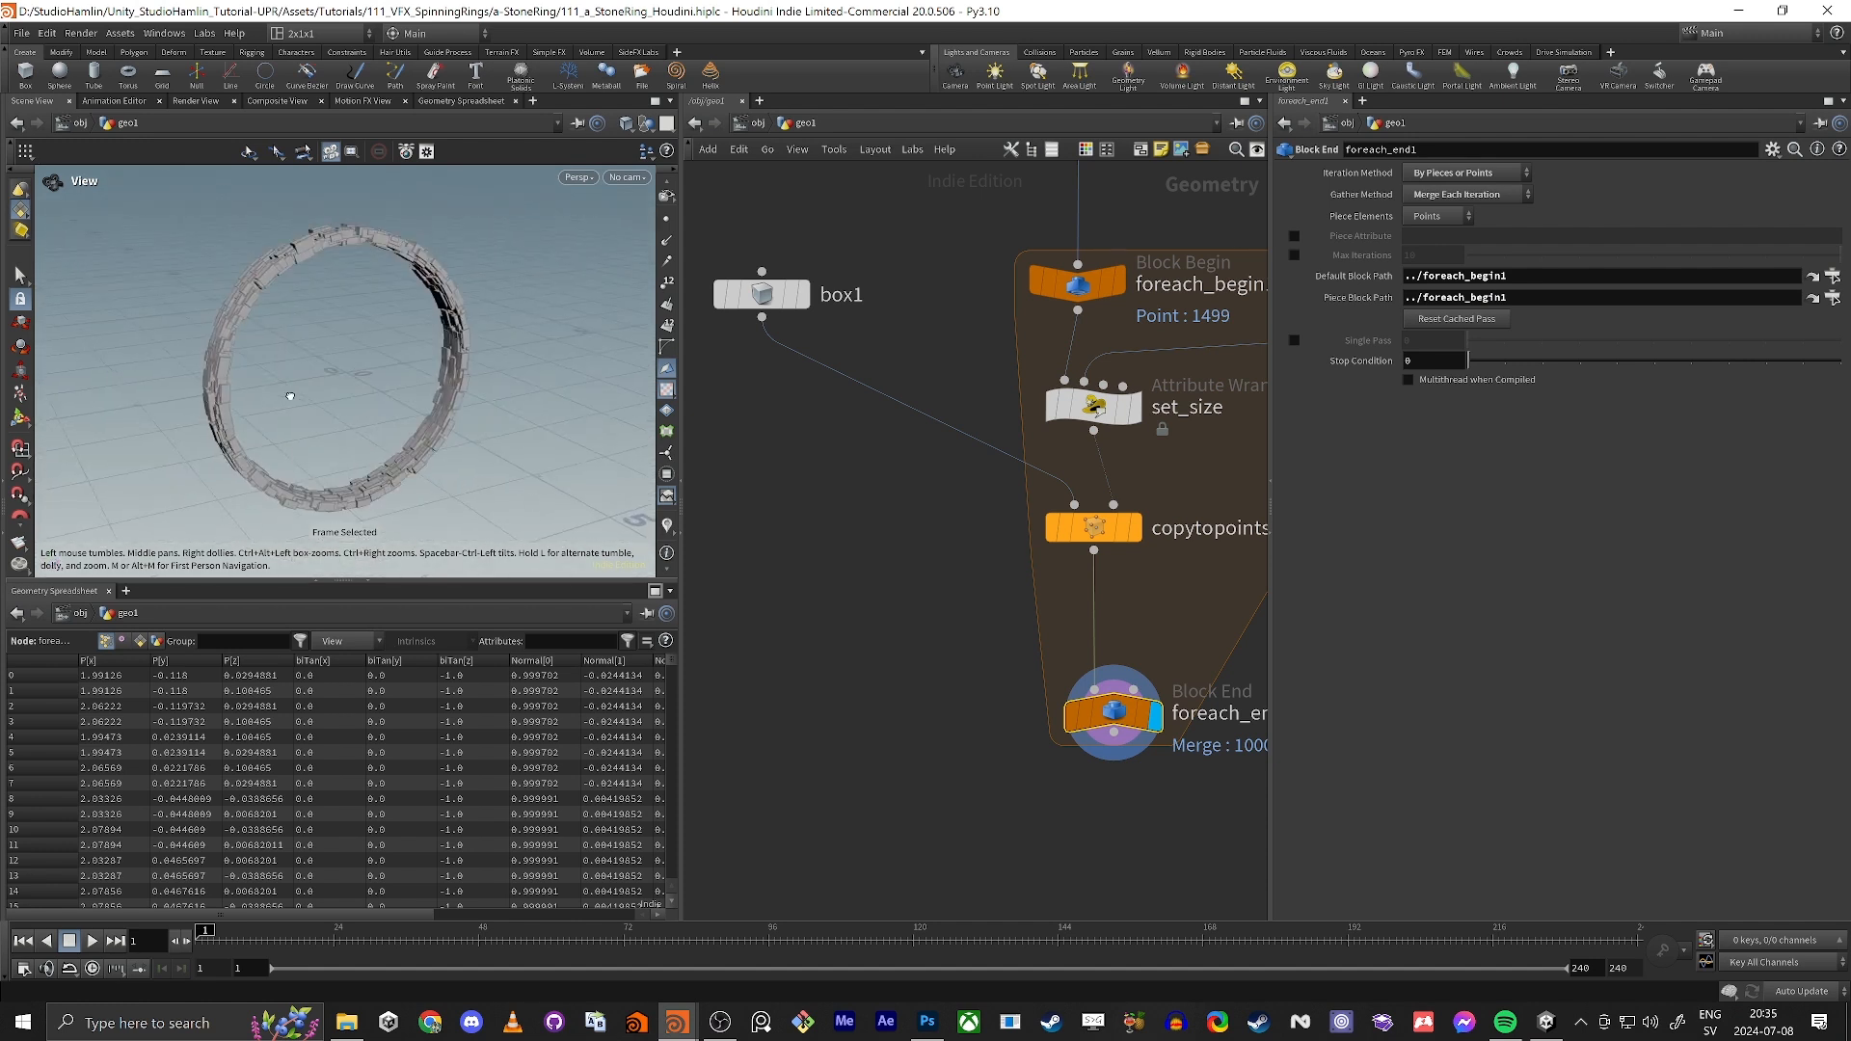
right_drag(502, 289, 499, 339)
middle_drag(386, 338, 511, 332)
drag(386, 323, 535, 303)
right_drag(535, 231, 541, 269)
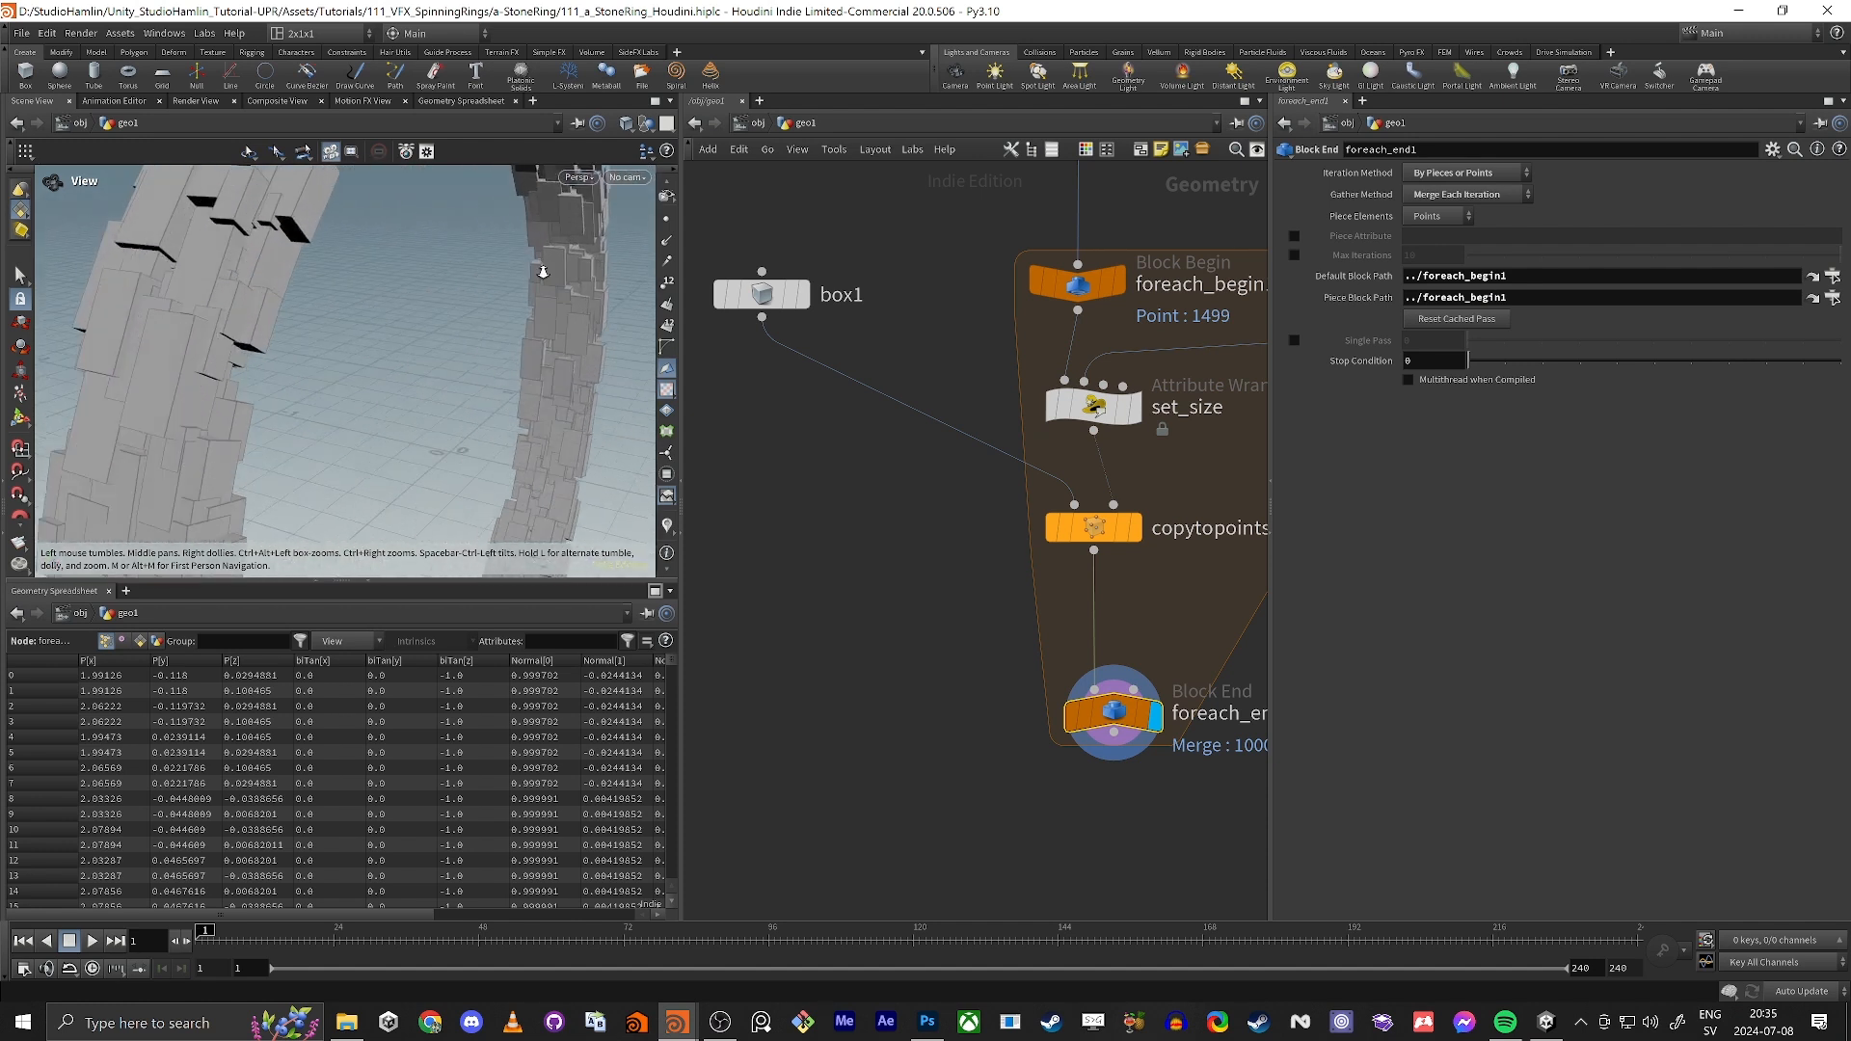
middle_drag(279, 358, 443, 373)
right_drag(443, 373, 594, 508)
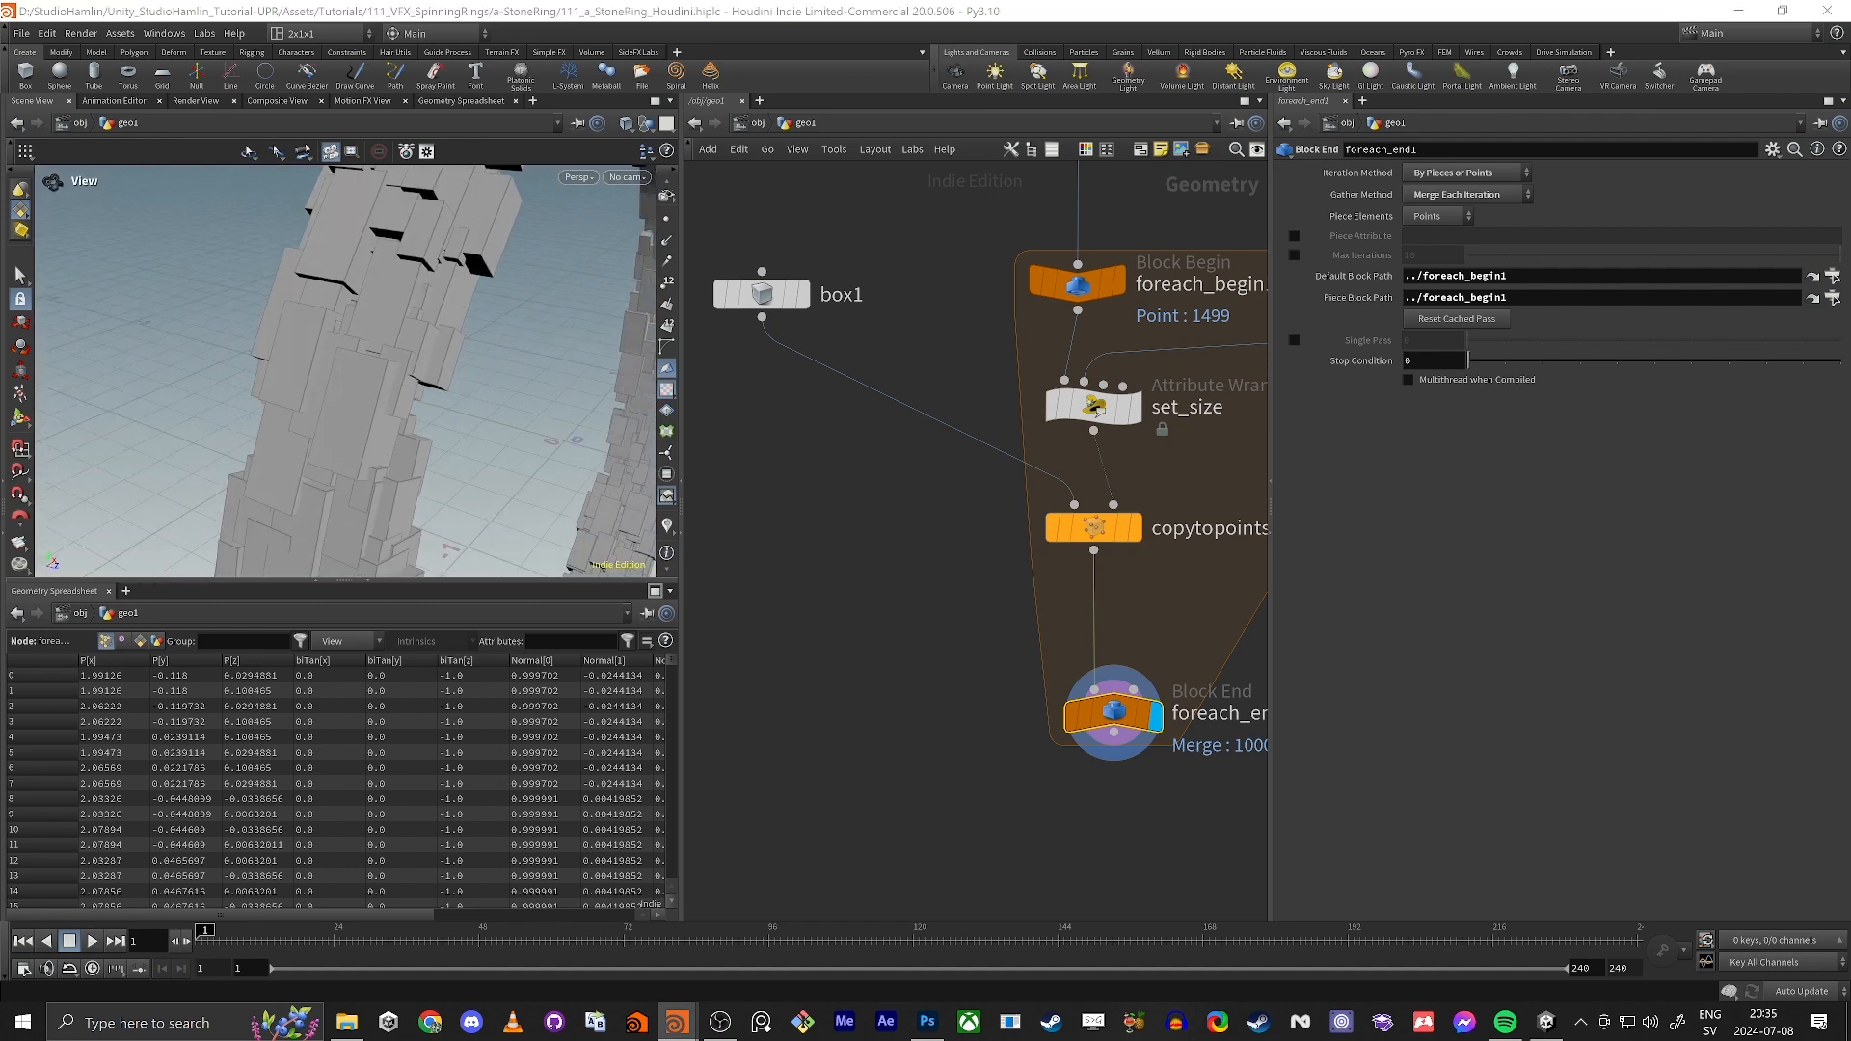
Step: Add a VDB from Polygons node below foreach_end1, connect it to that output and display its result
middle_drag(1075, 800, 967, 430)
key(Tab)
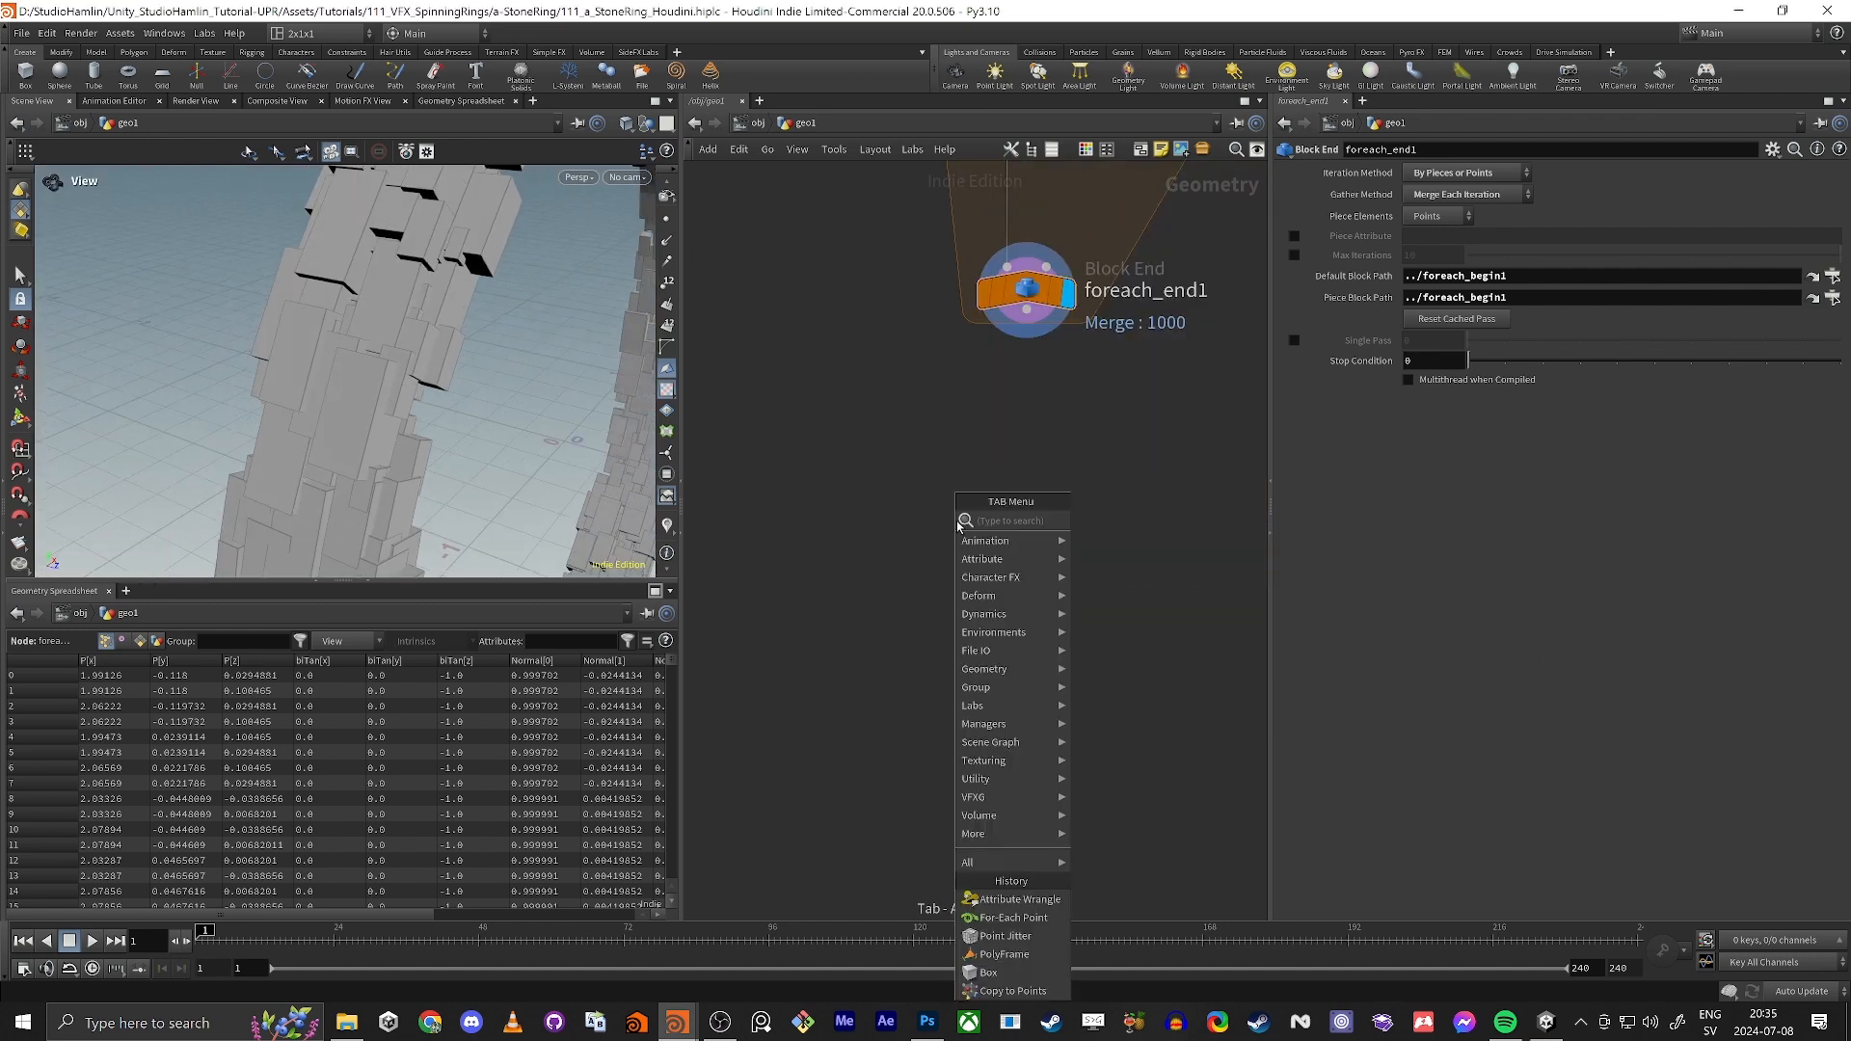
text(vdb from)
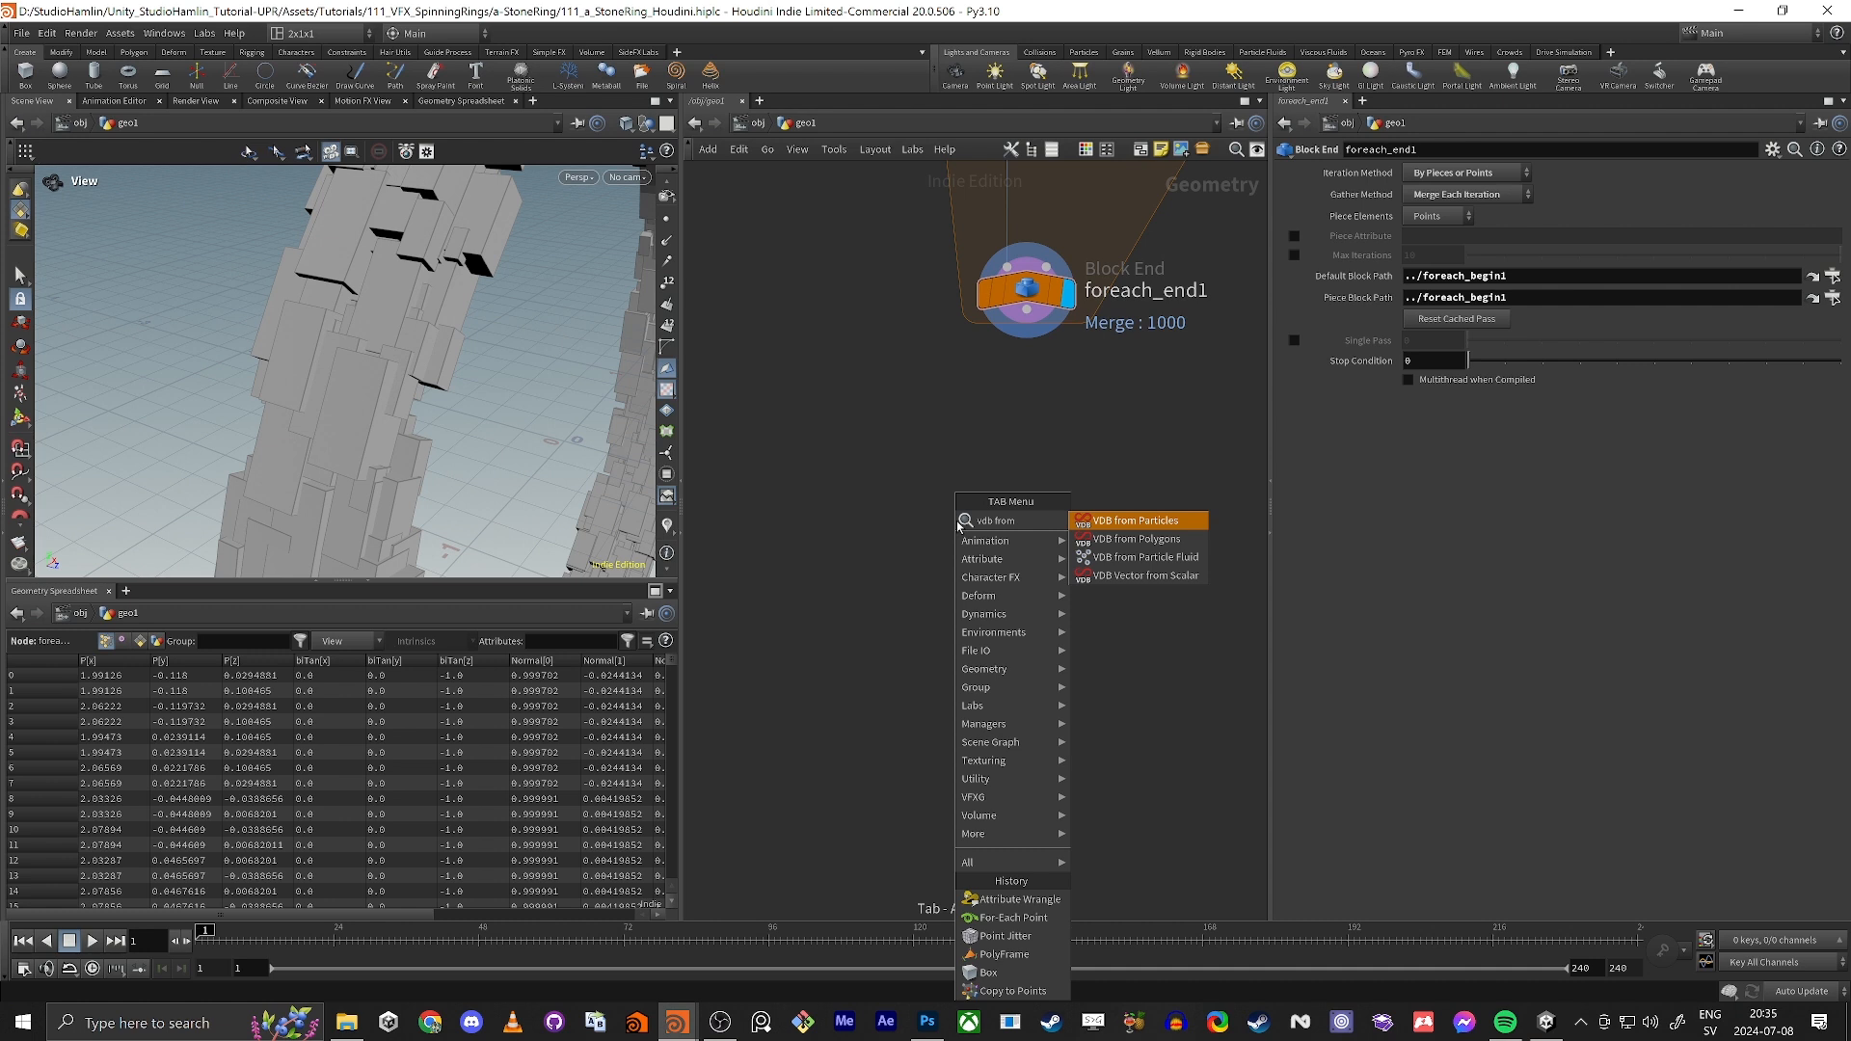
text( po)
key(Return)
click(1065, 469)
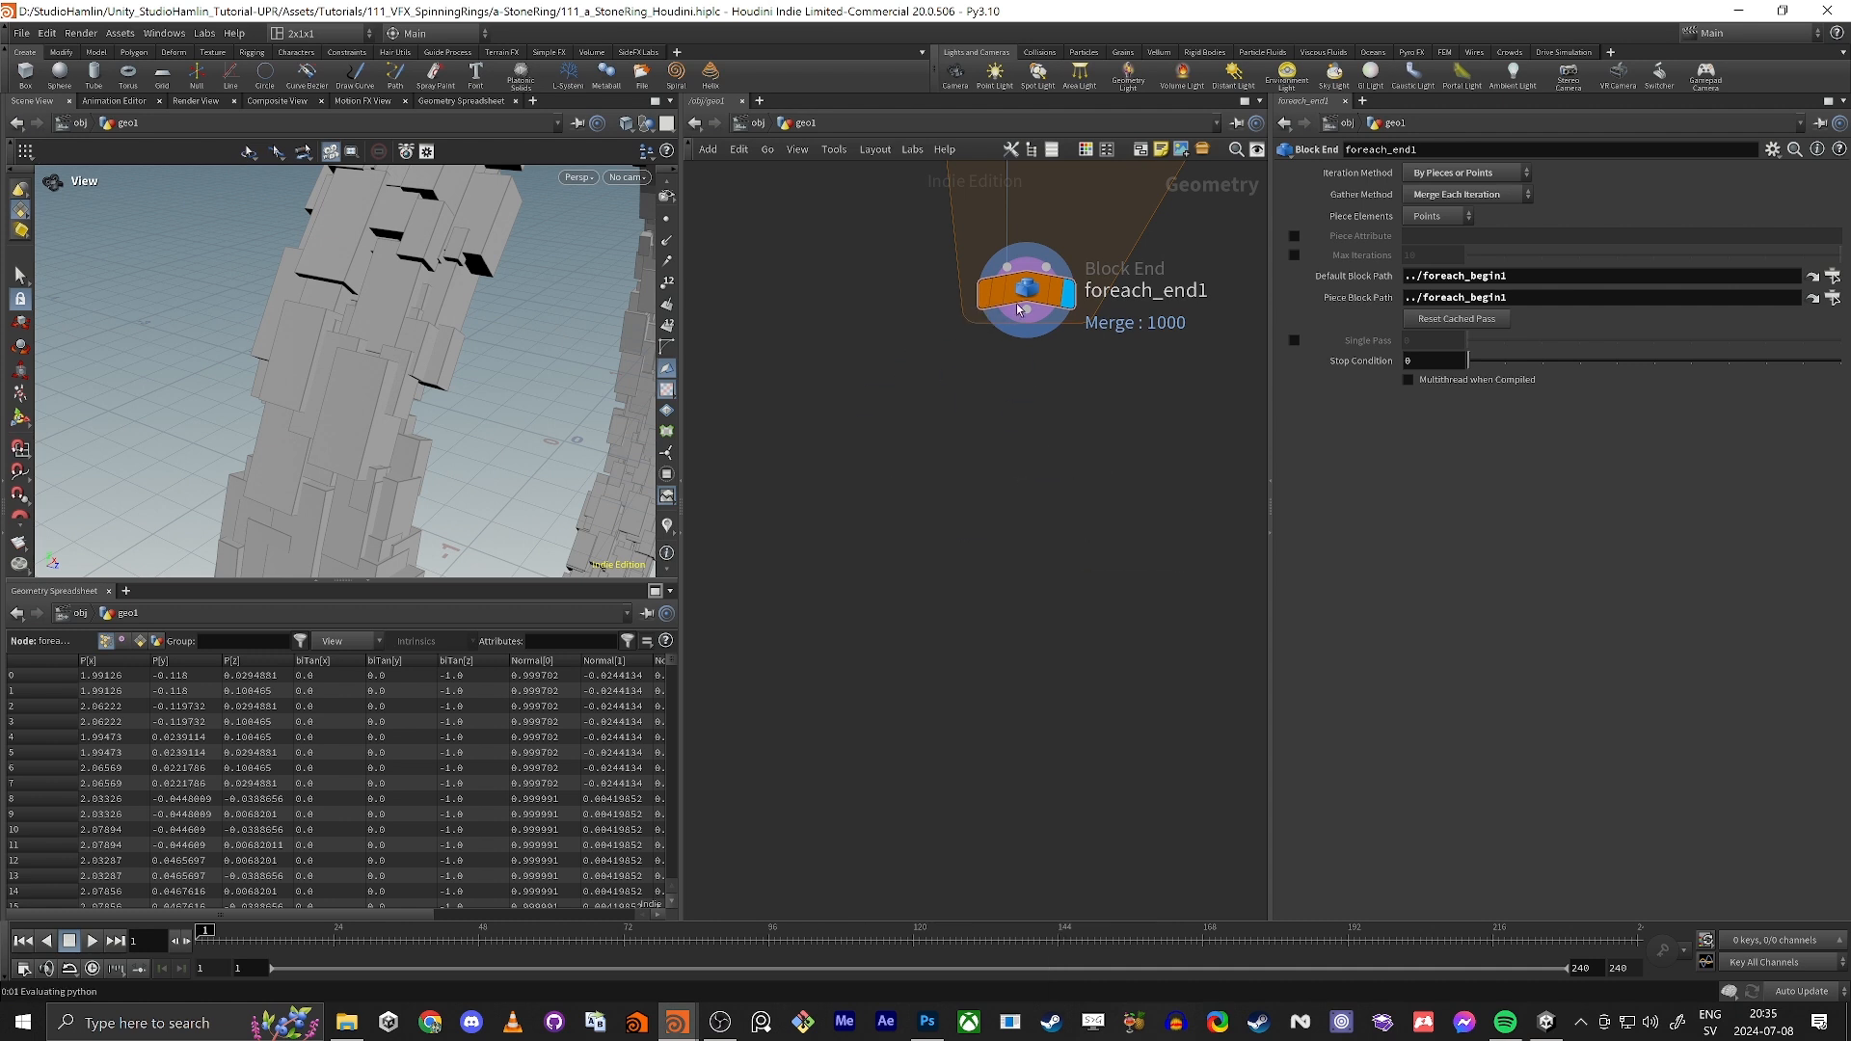
drag(1020, 309, 1036, 492)
click(1096, 466)
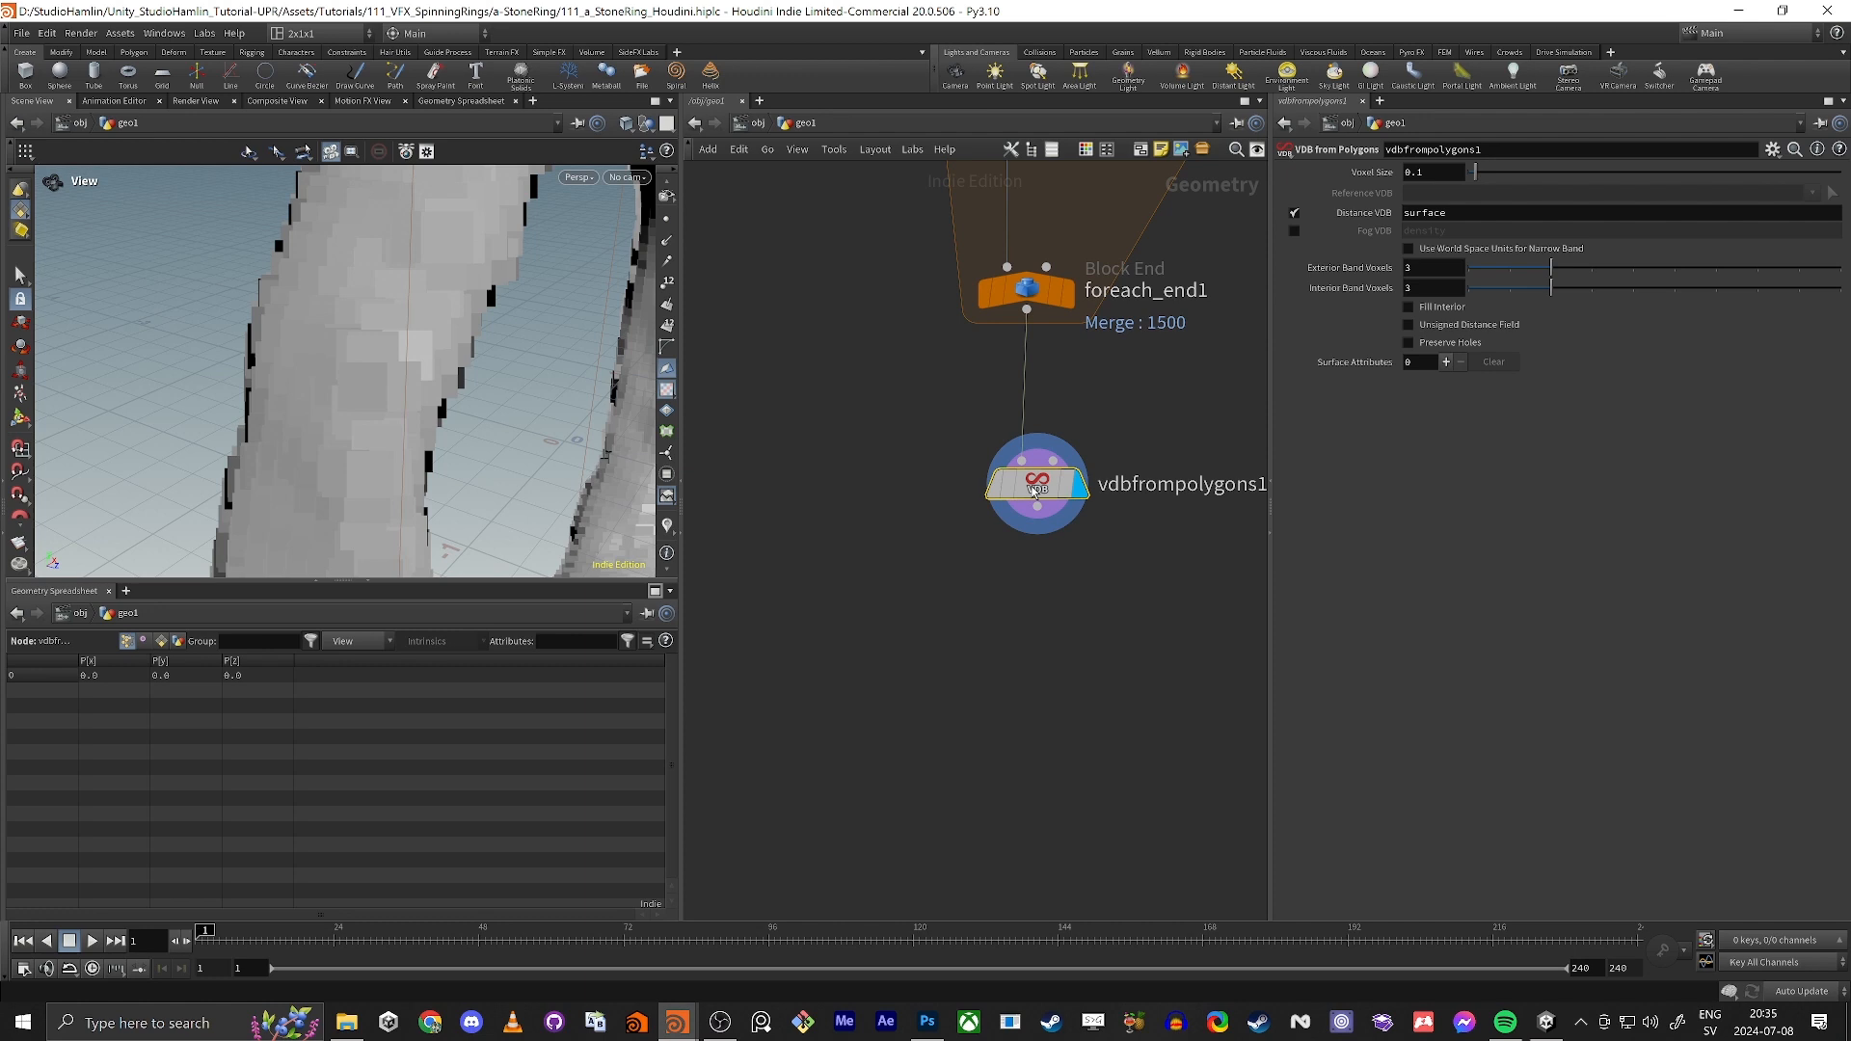
Step: Set the Voxel Size on vdbfrompolygons1 to 0.01 and inspect the block detail on the ring
alt+drag(415, 385, 949, 533)
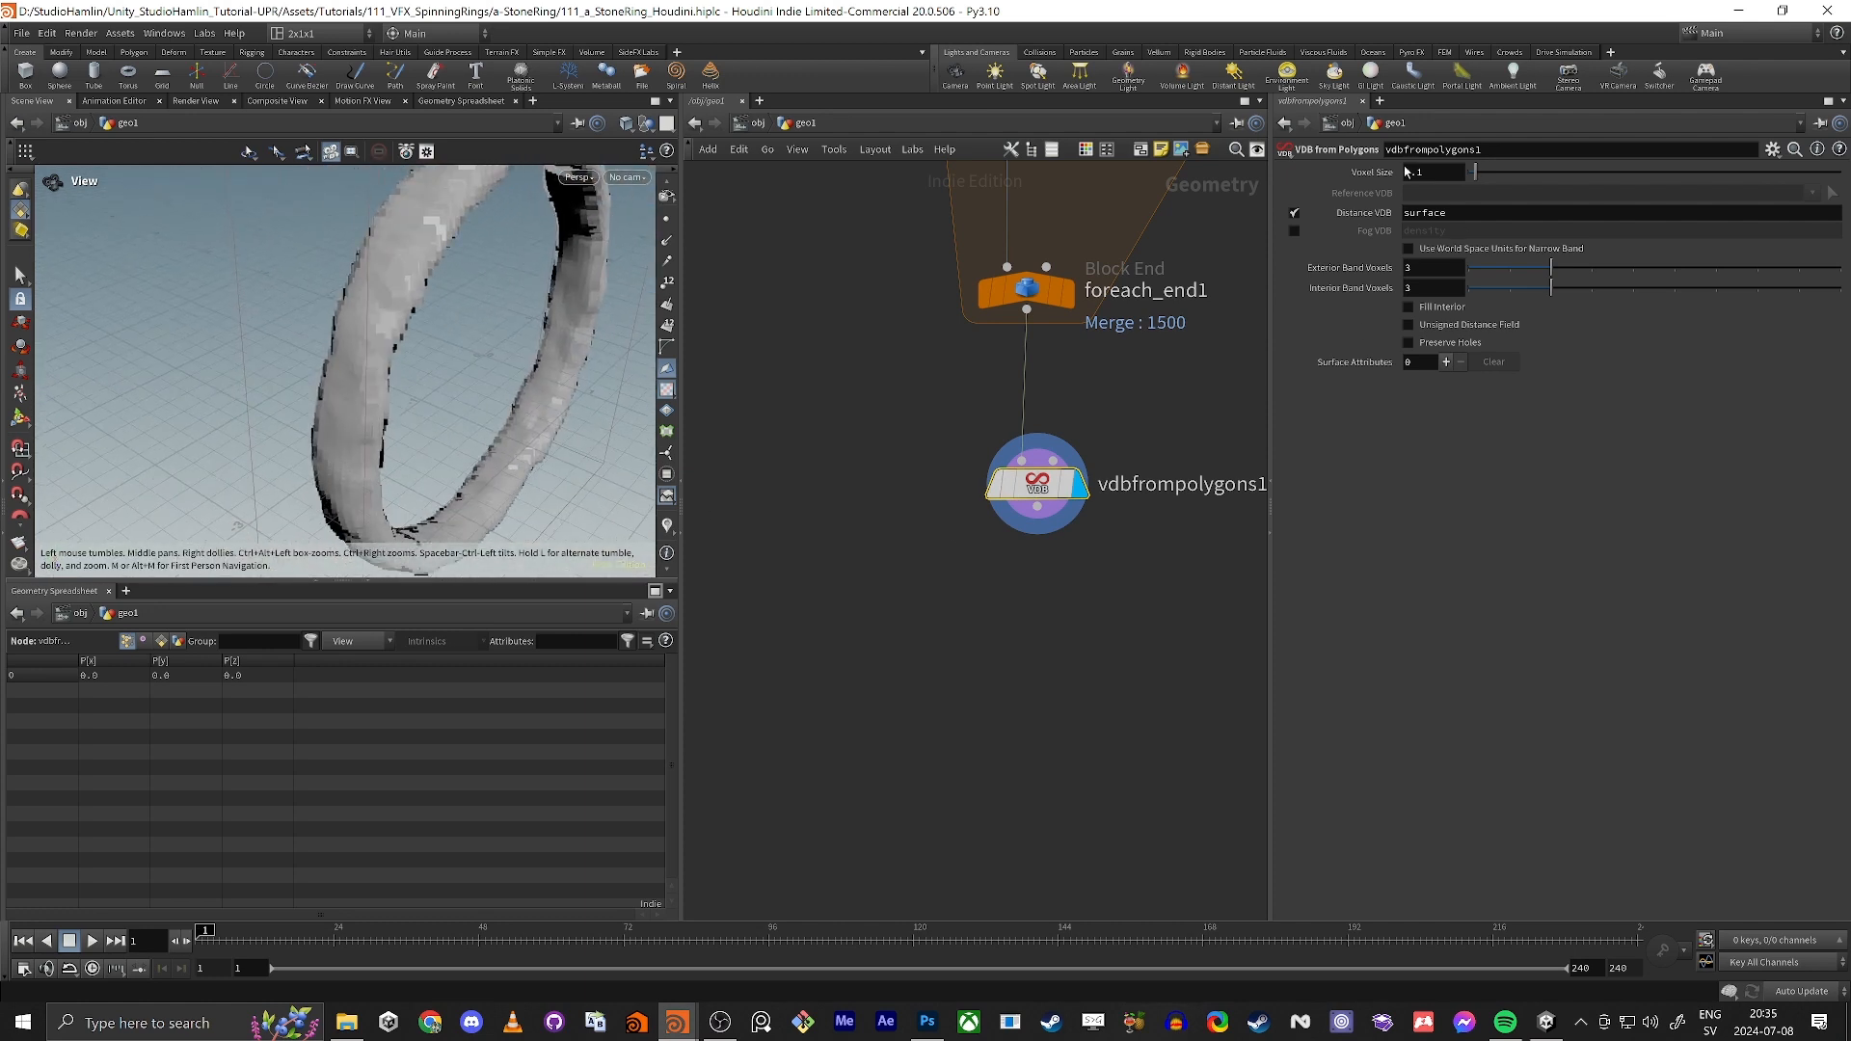
drag(1416, 174, 1455, 177)
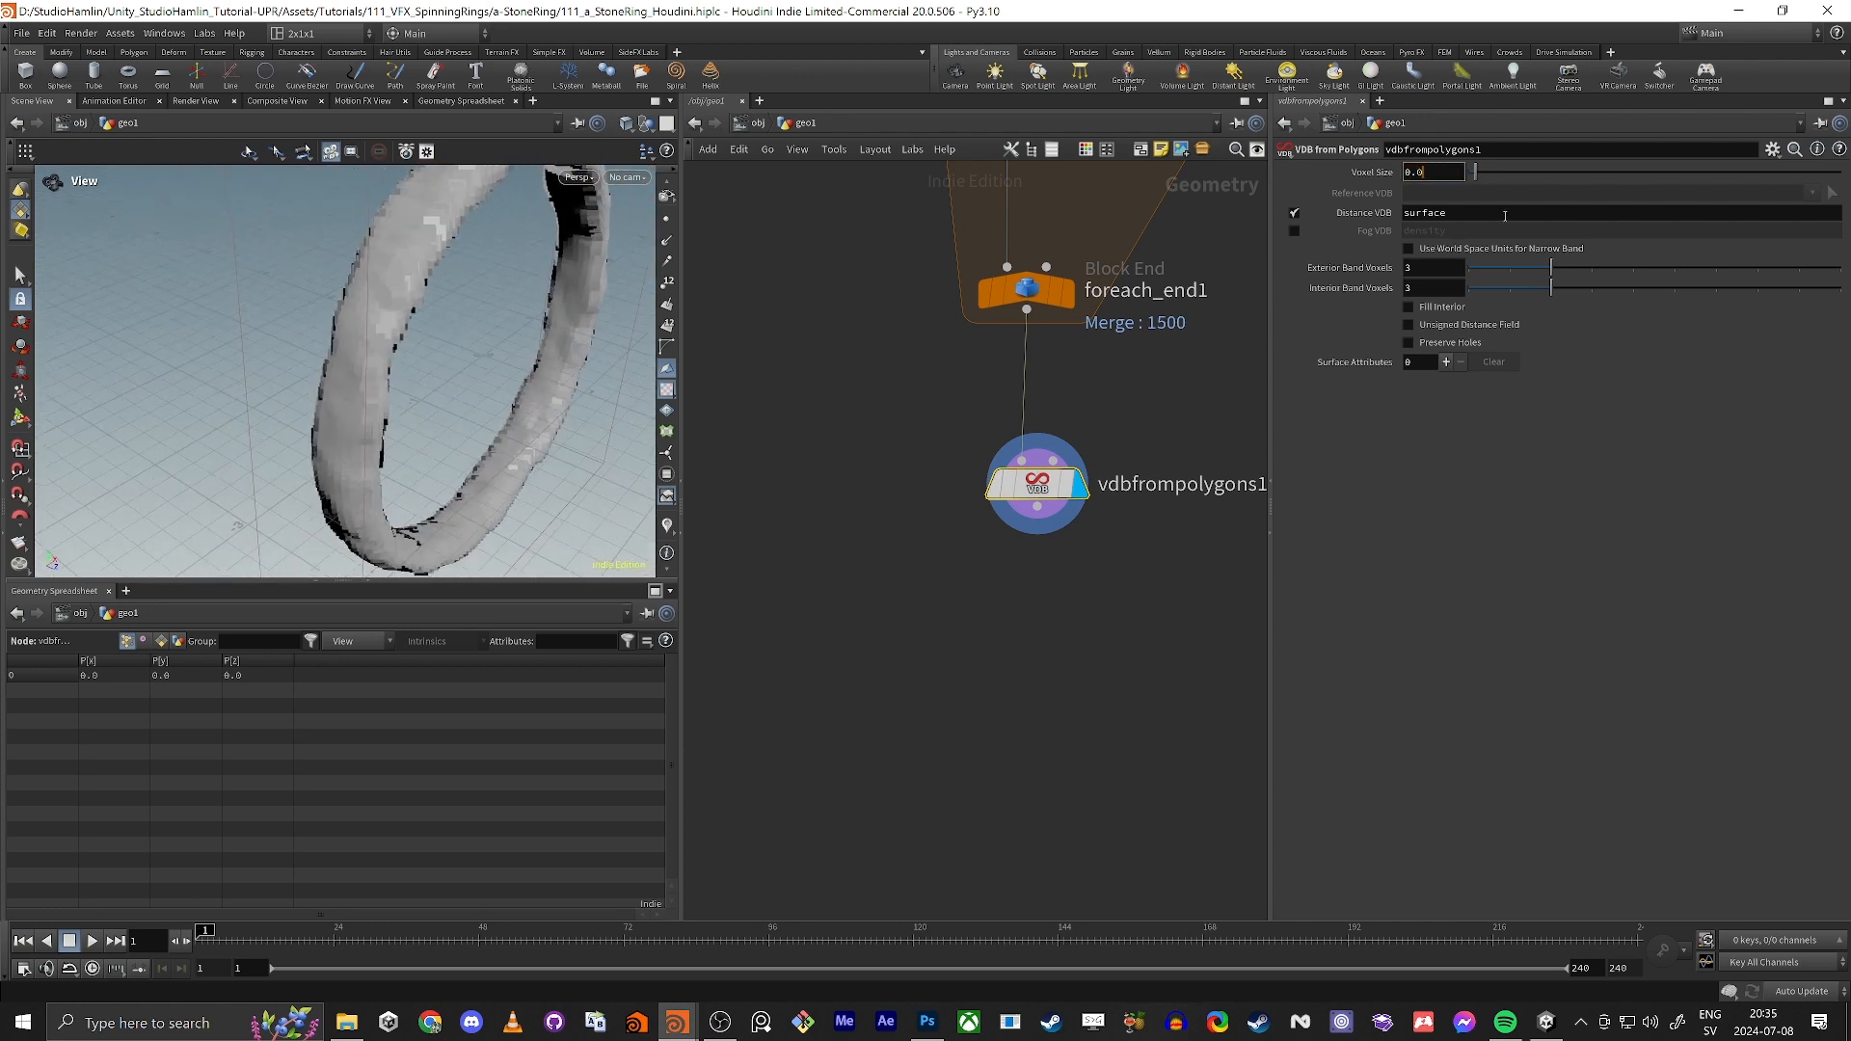
middle_drag(797, 524, 793, 521)
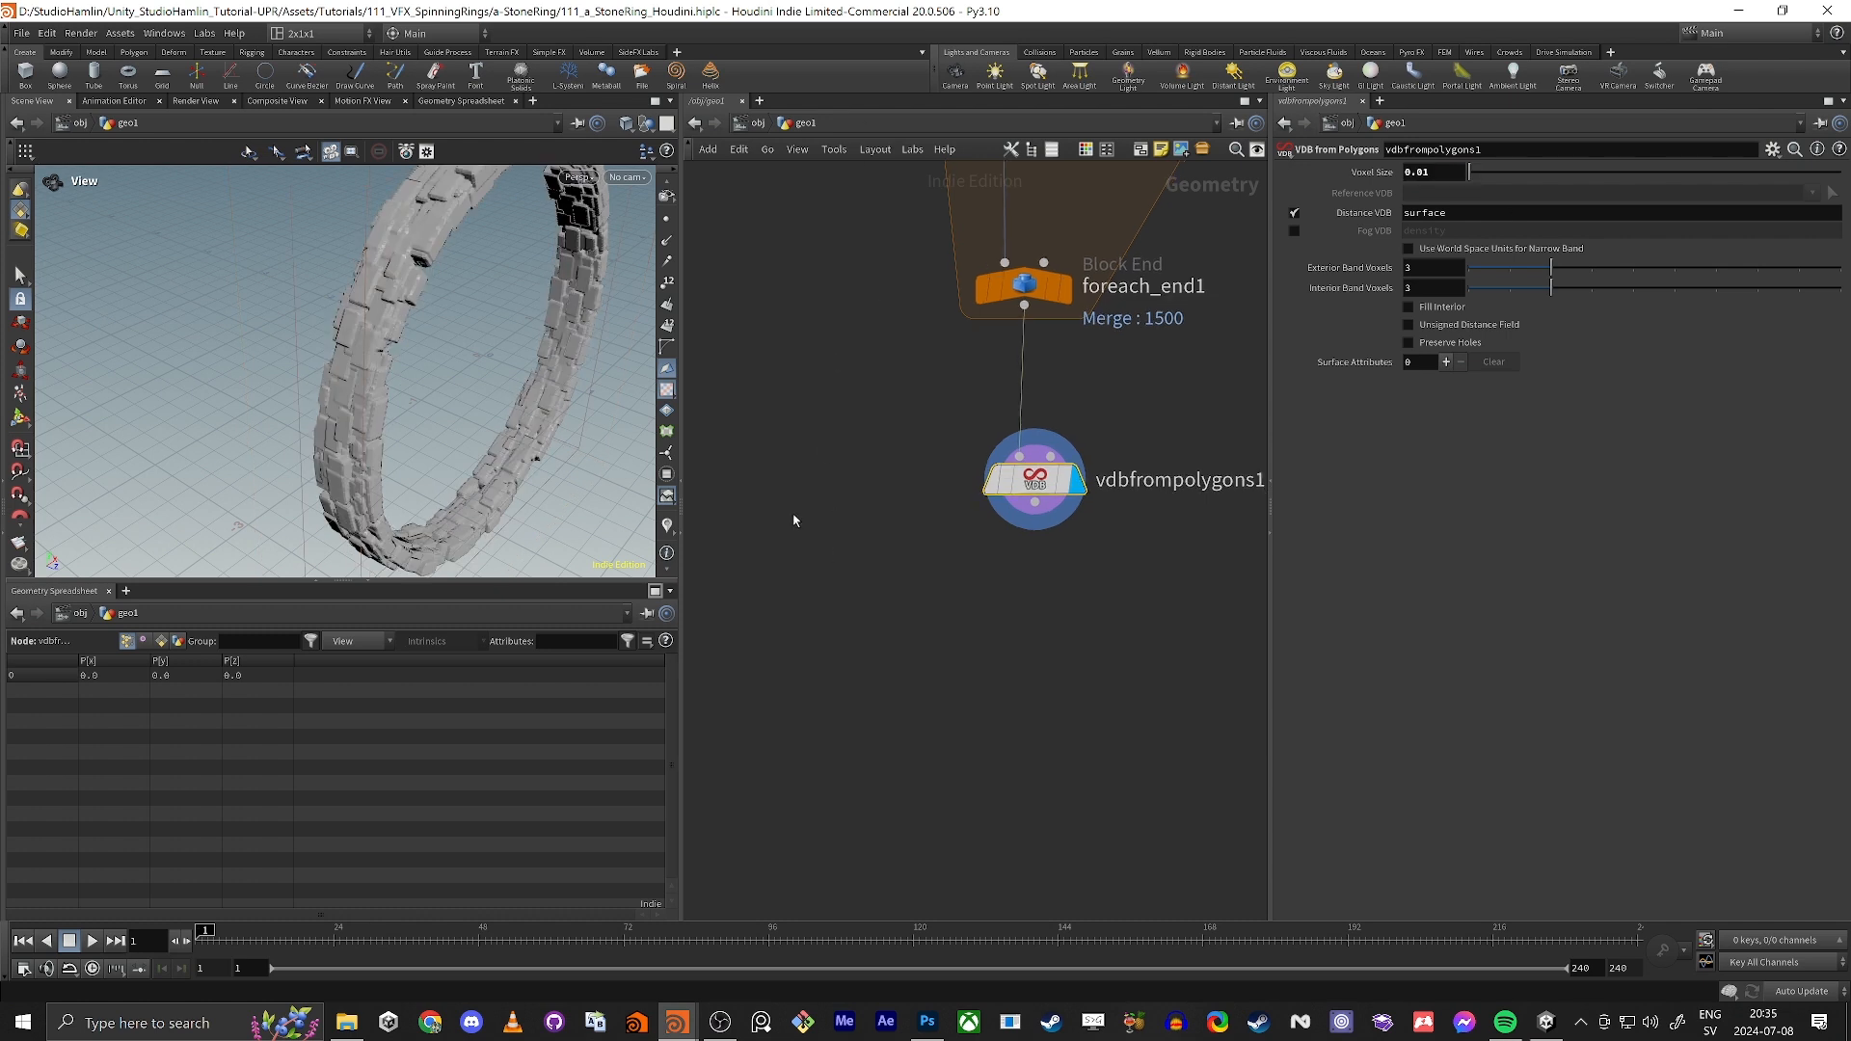
alt+drag(434, 414, 351, 336)
alt+right_drag(351, 336, 442, 354)
alt+drag(375, 392, 712, 557)
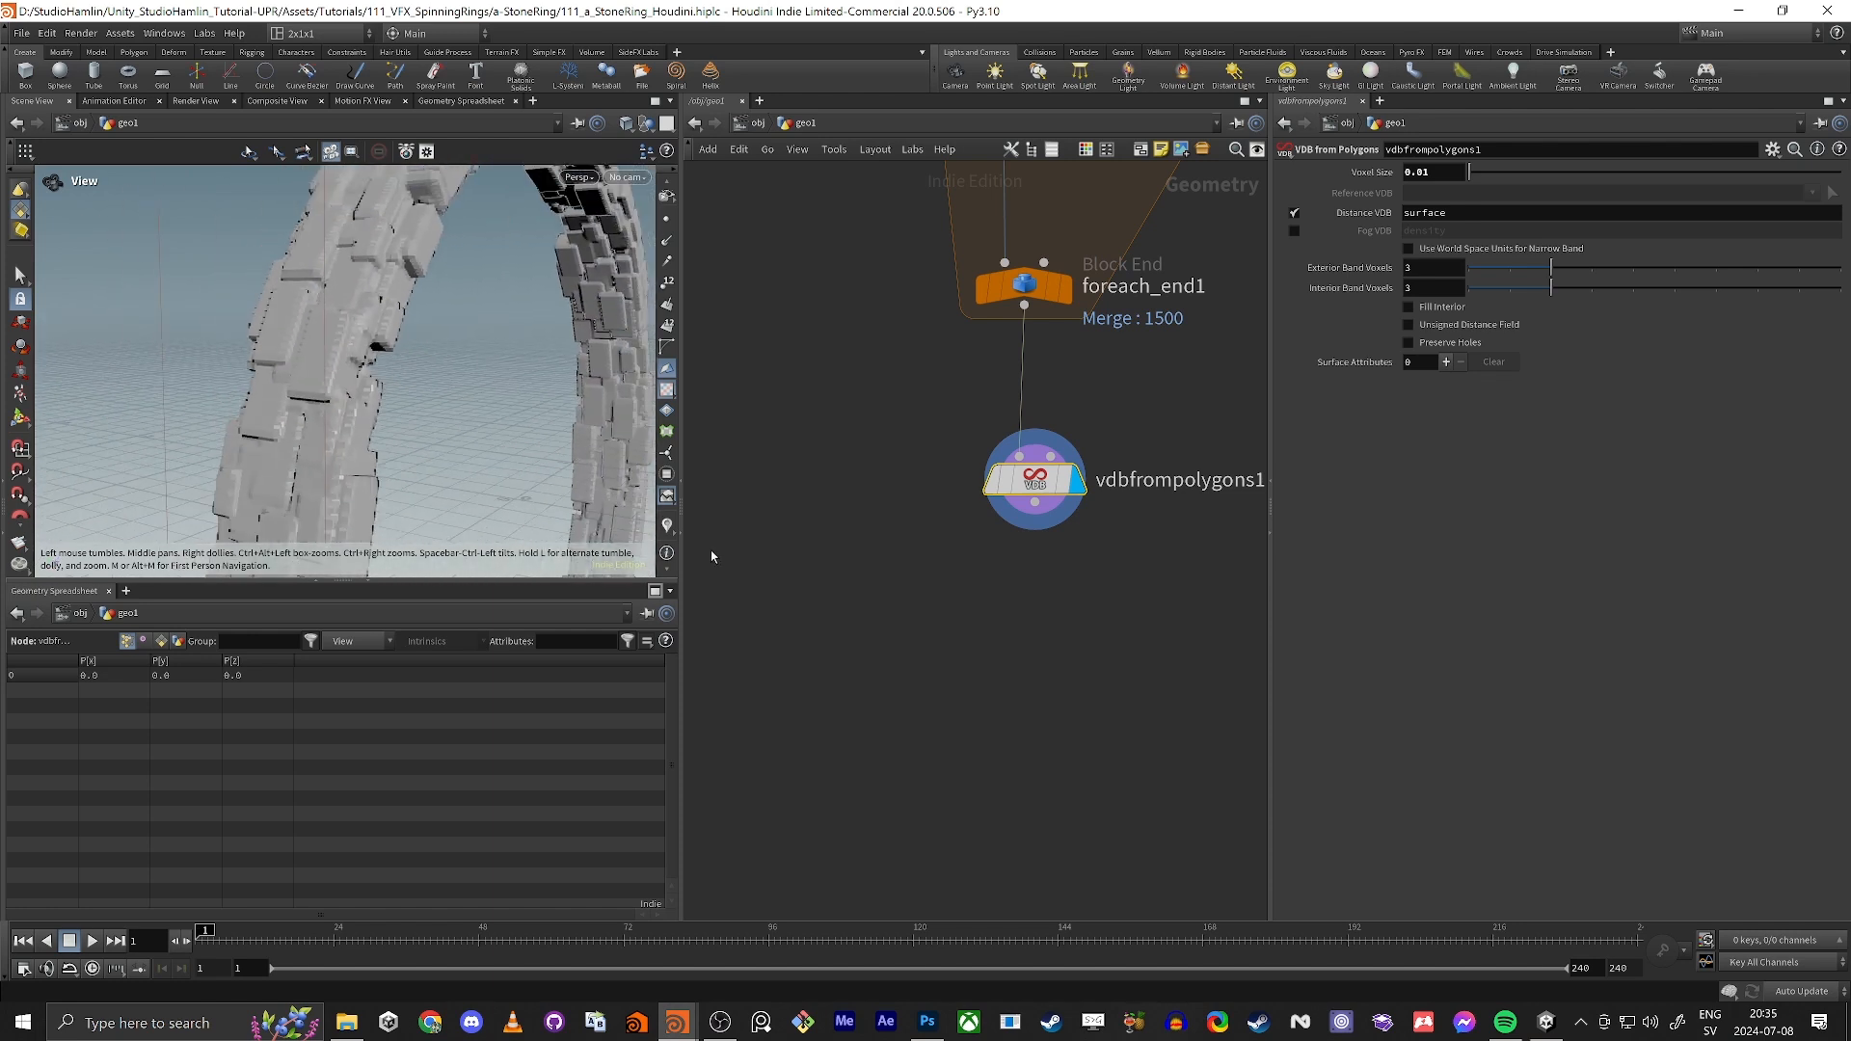
Step: Add a Convert VDB node after vdbfrompolygons1 and set Convert To to Polygons
middle_drag(993, 638, 933, 572)
key(Tab)
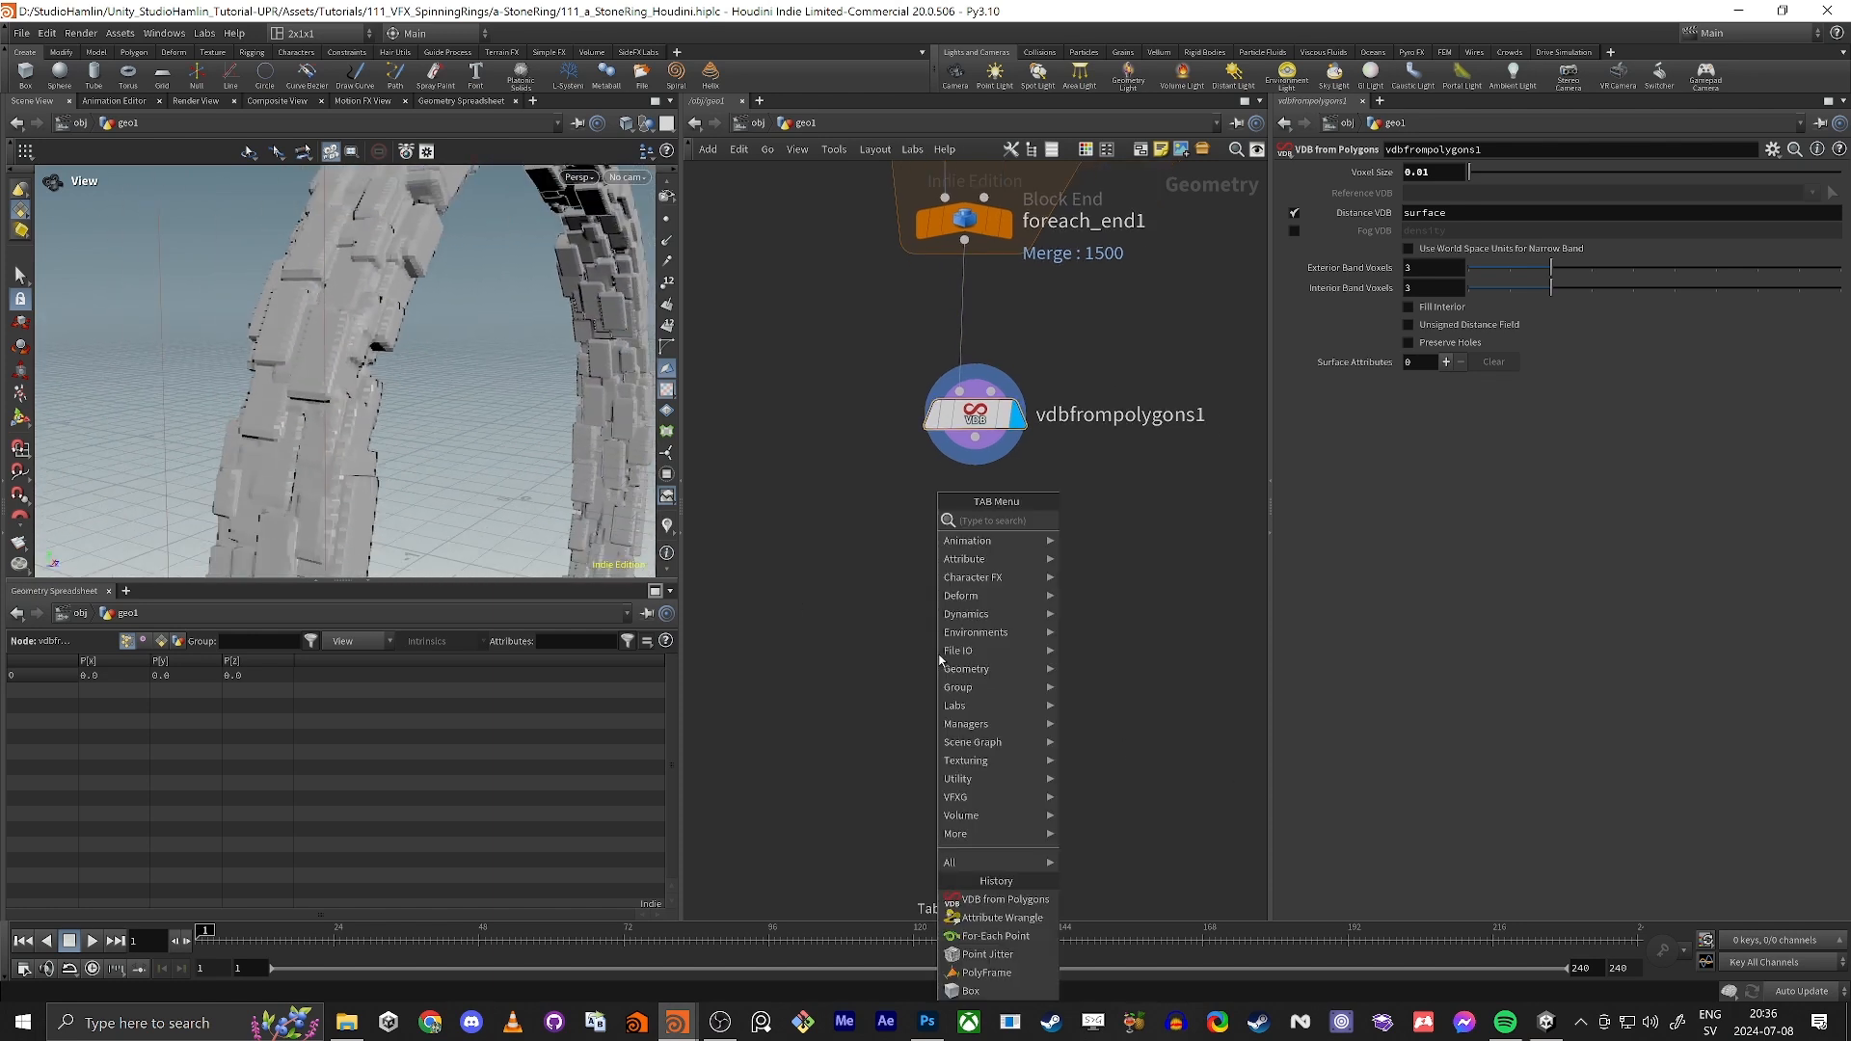
text(vdb convert)
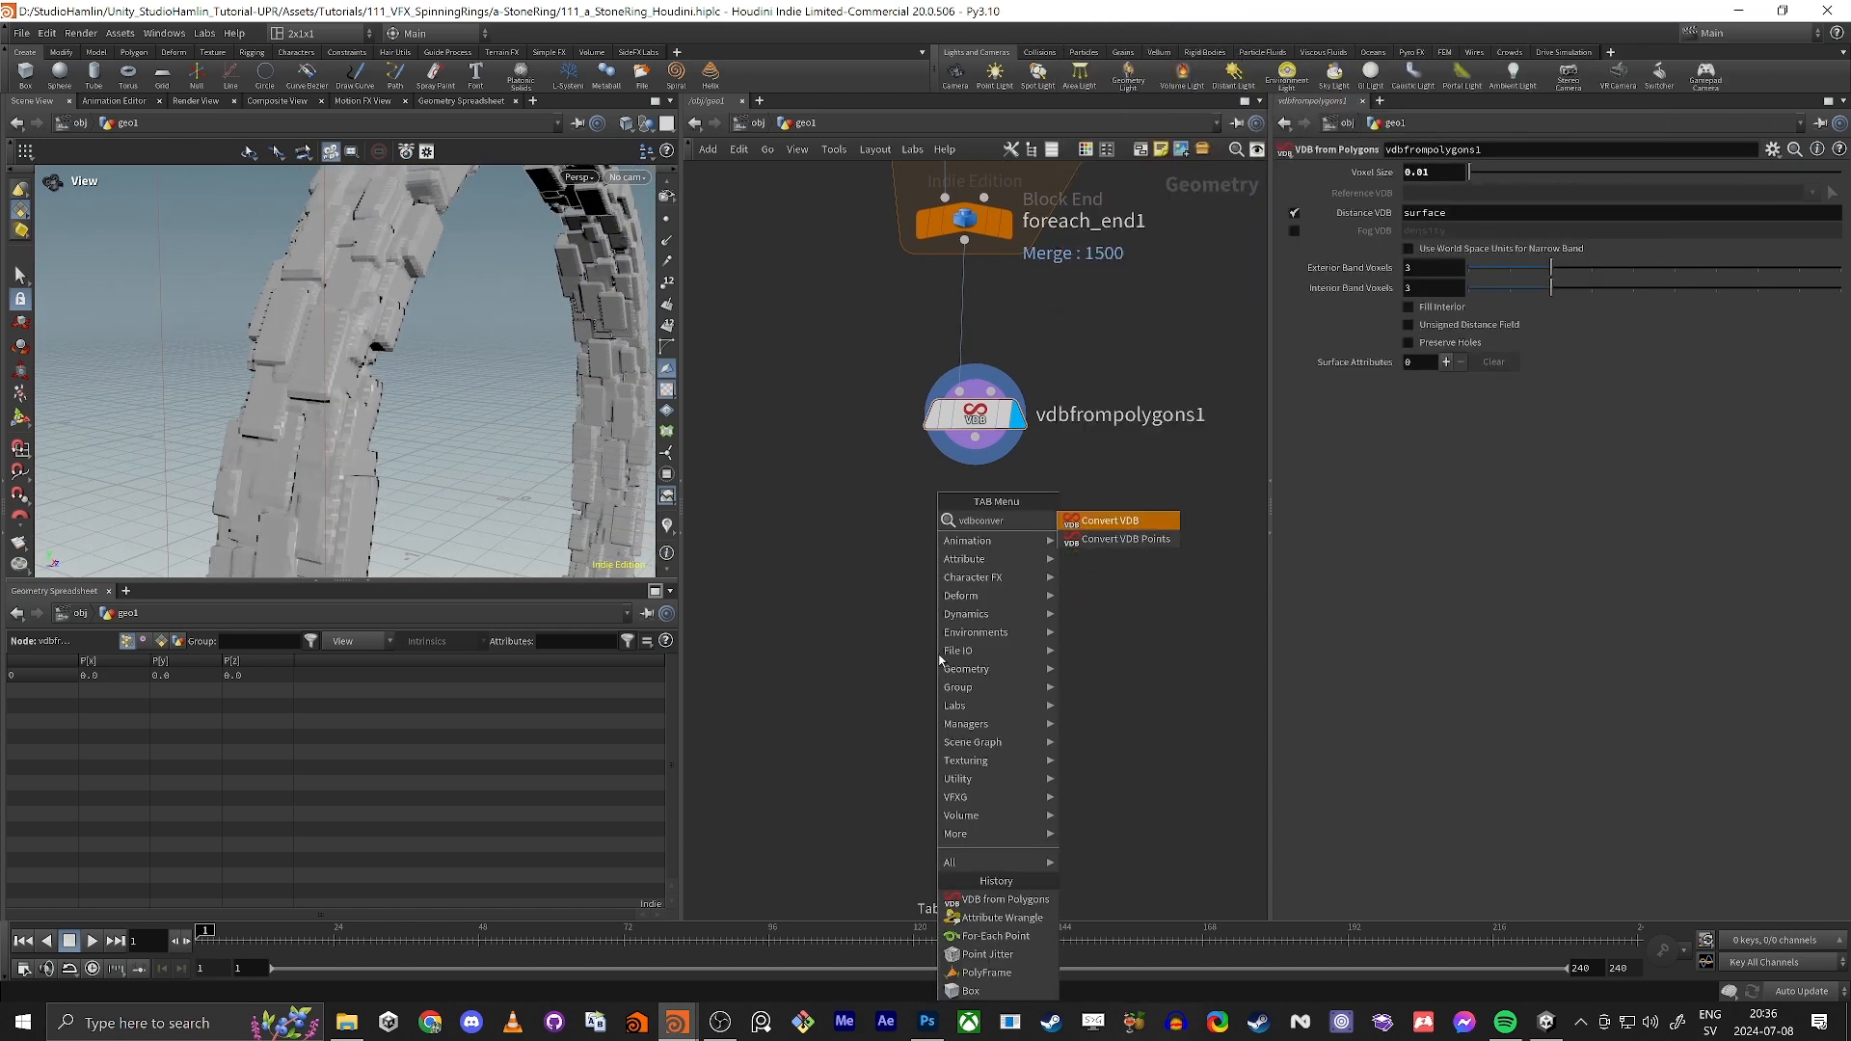
key(Return)
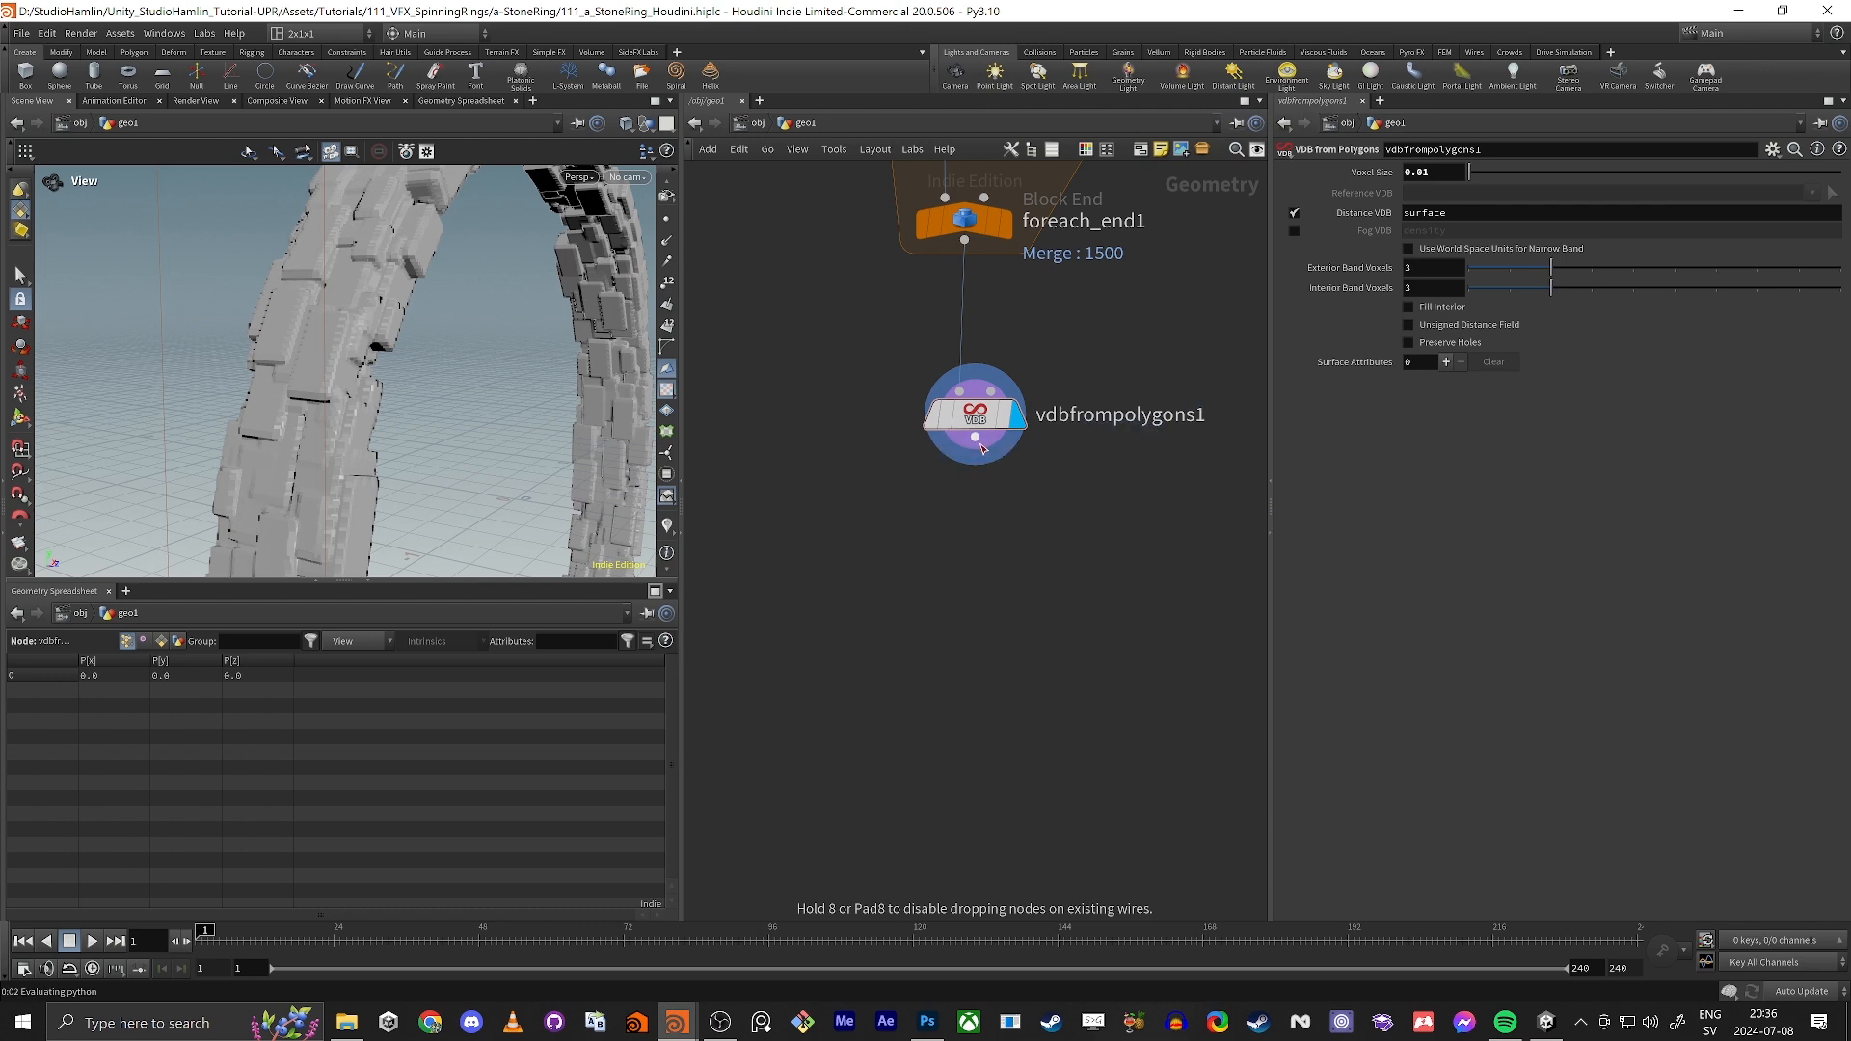
click(976, 506)
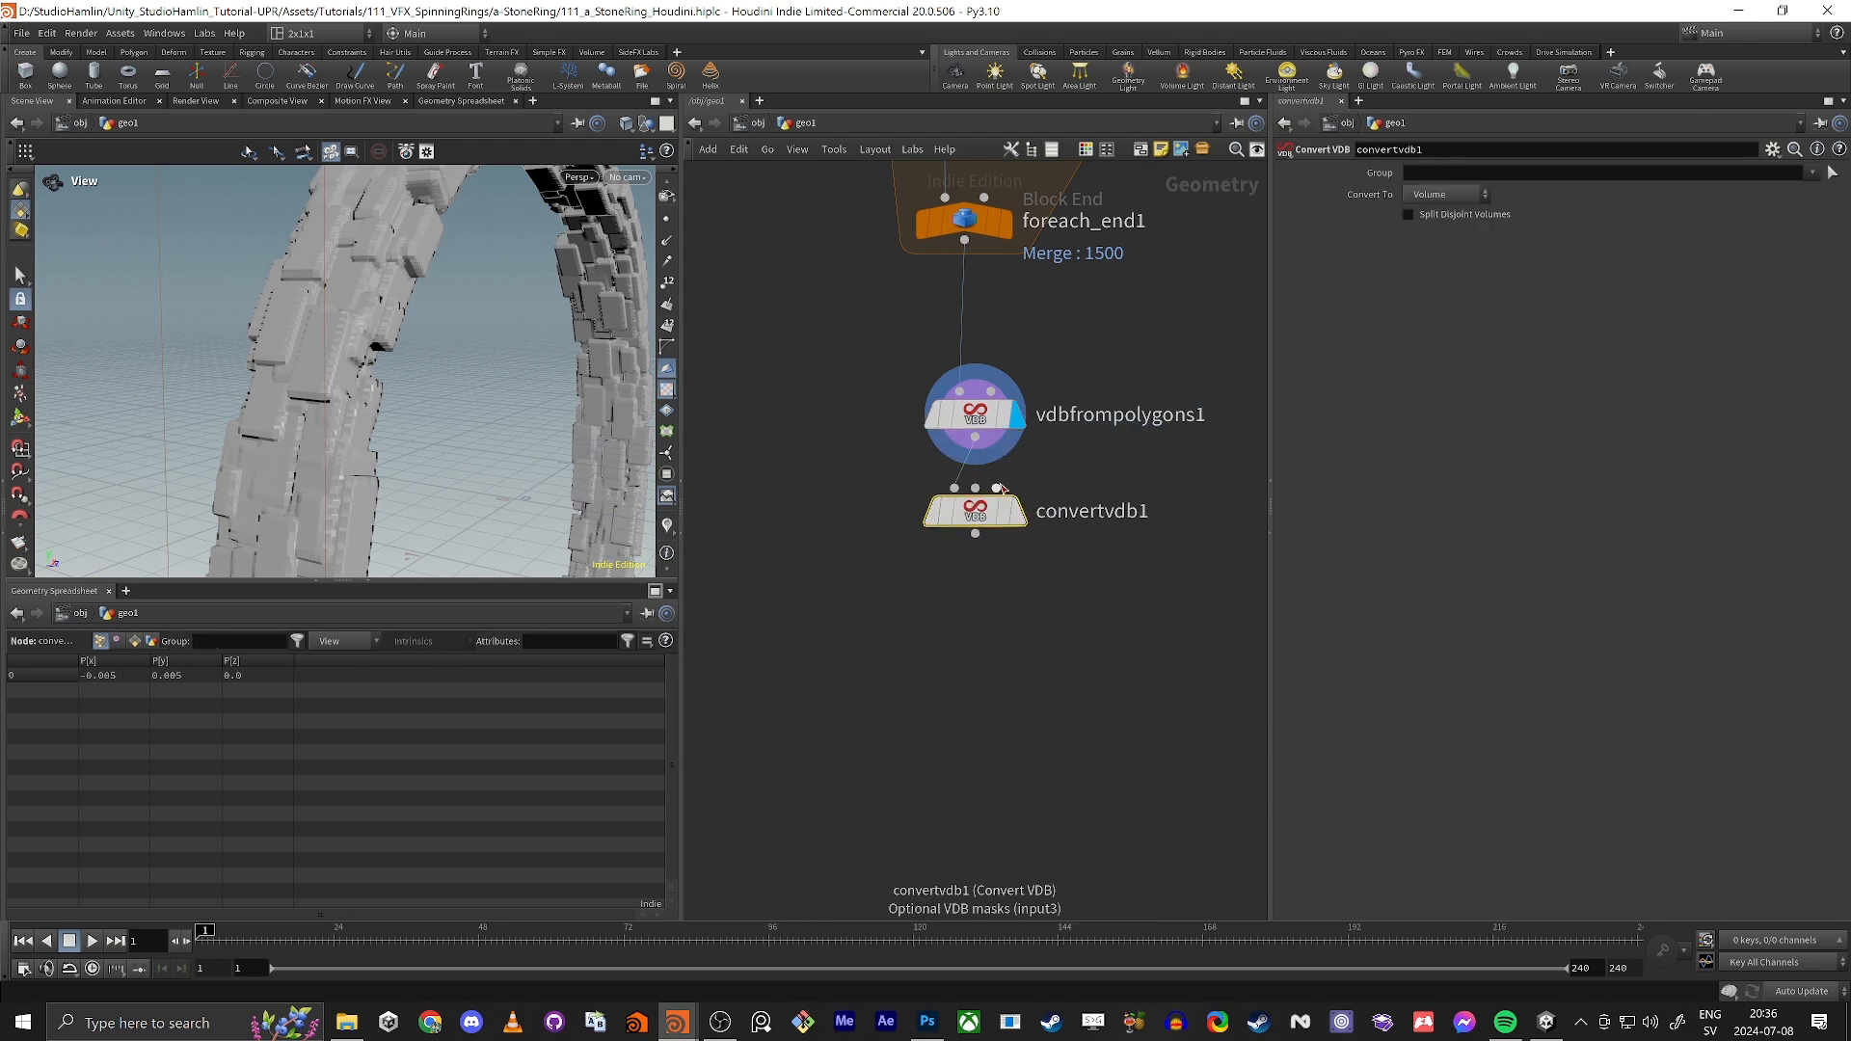
click(1415, 197)
click(1437, 250)
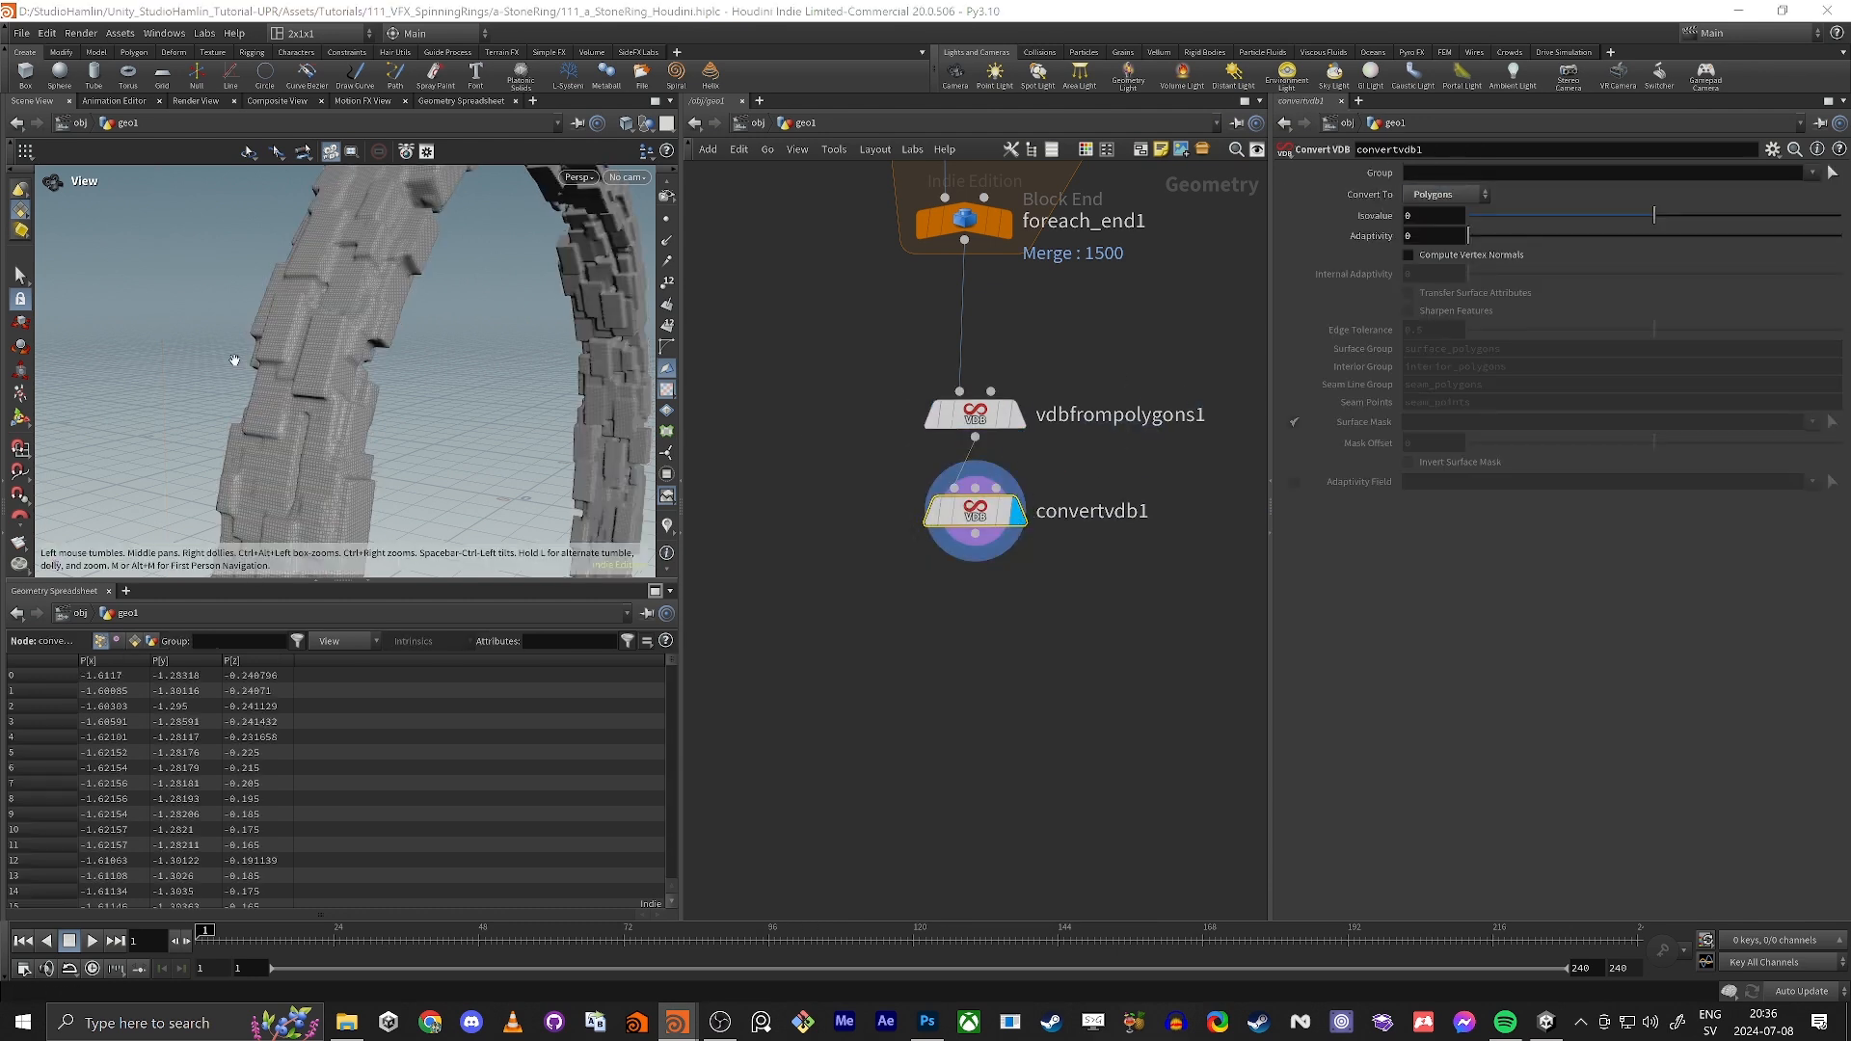
Step: Compare the converted mesh with the original foreach_end1 geometry, inside and outside the ring
drag(234, 359, 458, 215)
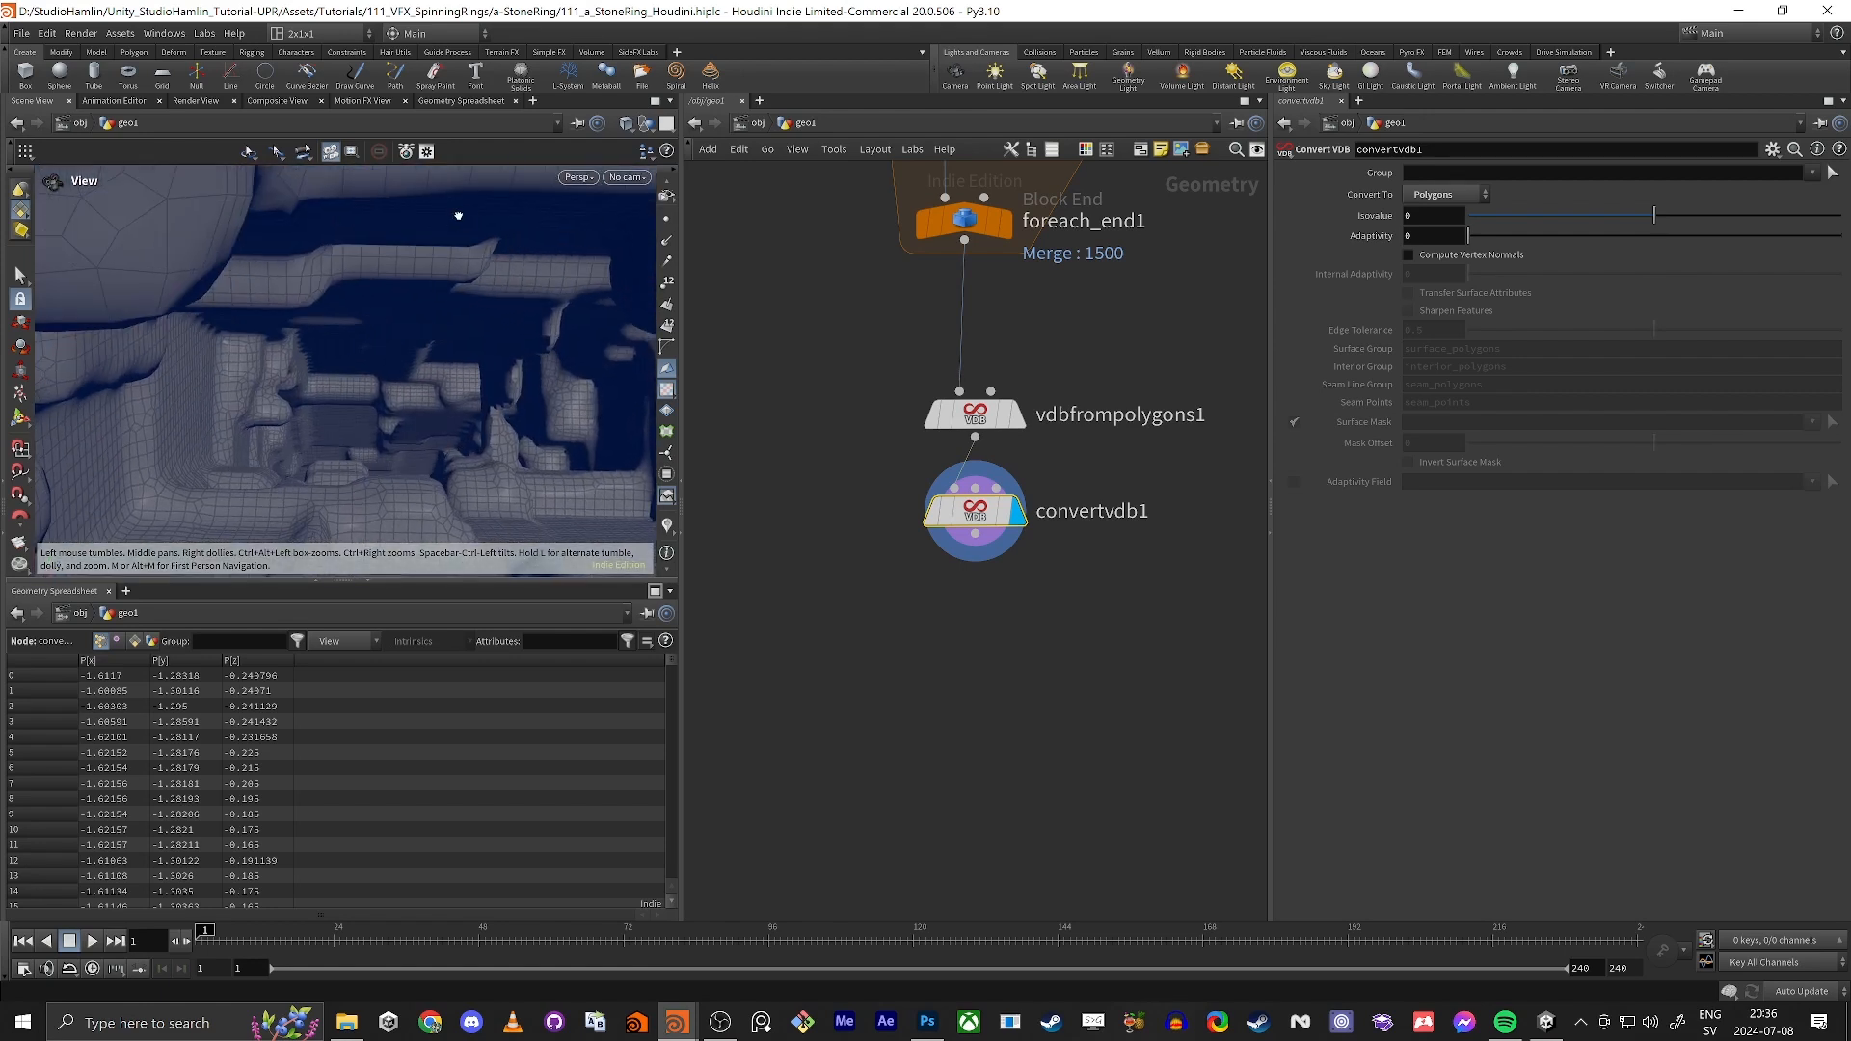
click(1006, 222)
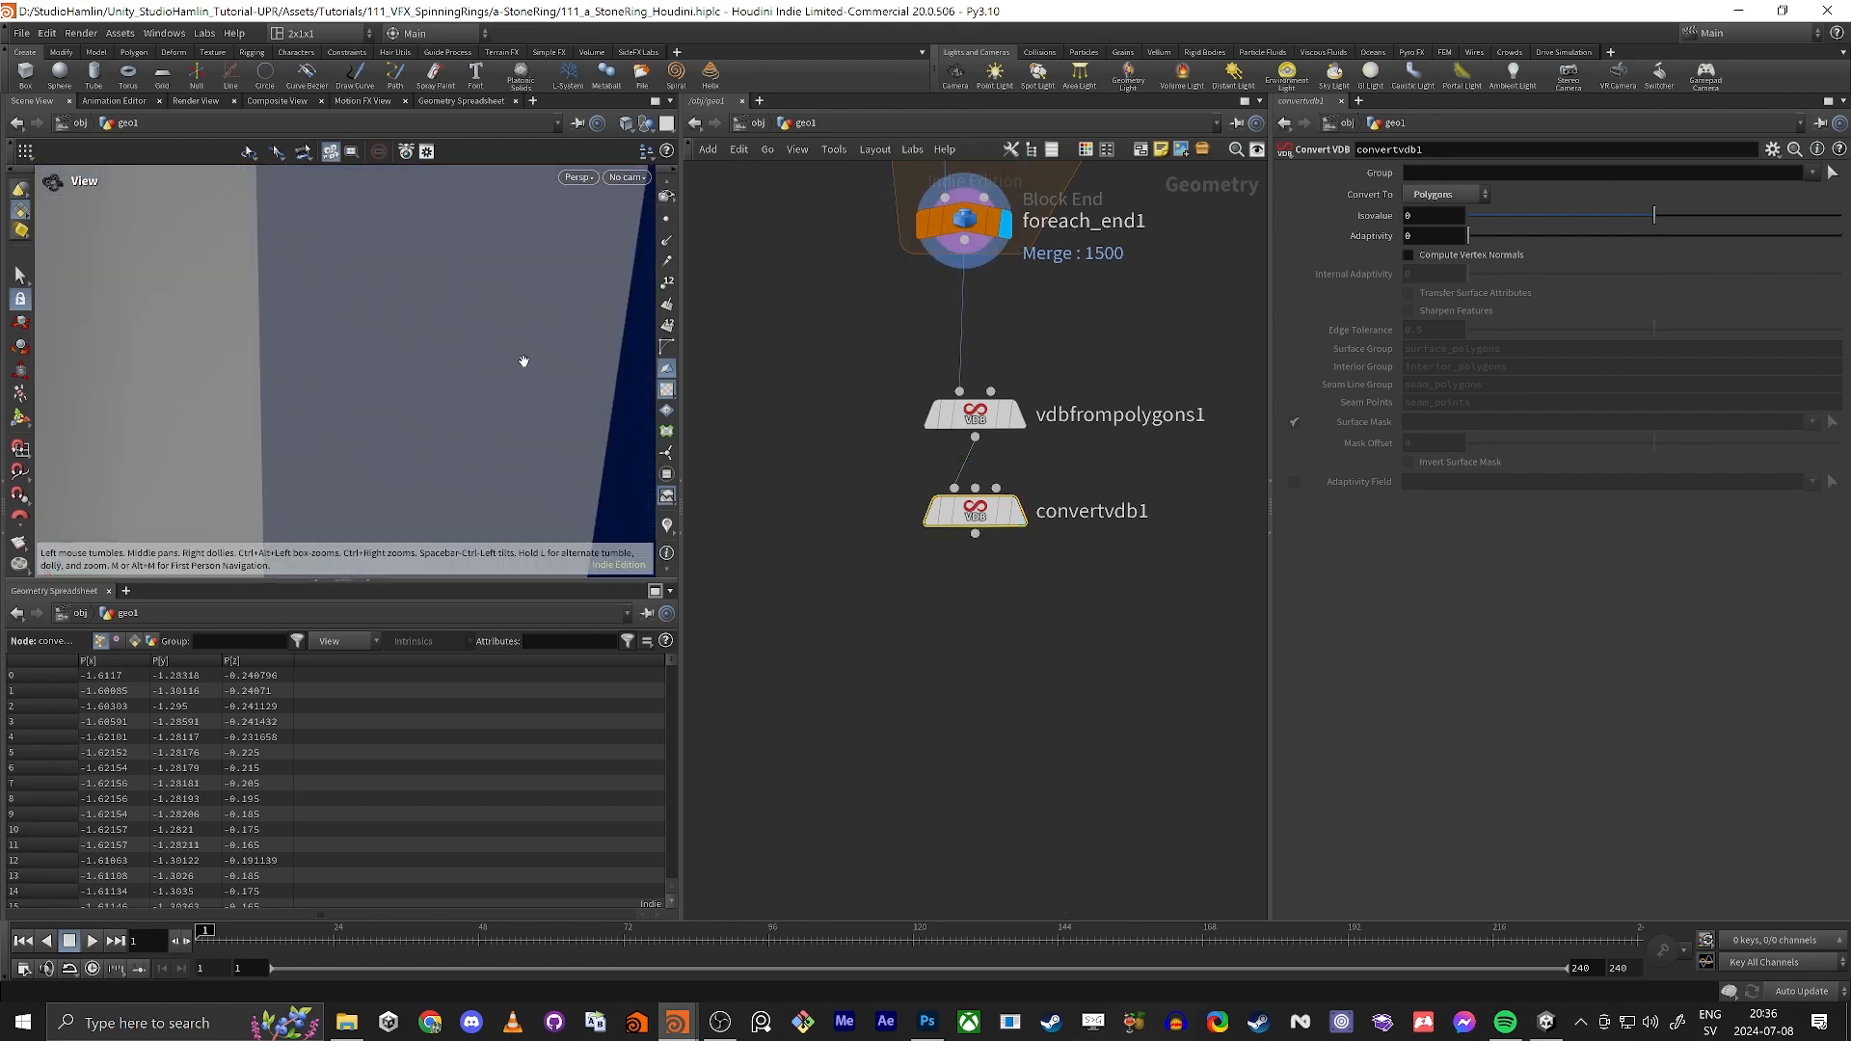
drag(460, 374, 402, 298)
click(1017, 511)
right_drag(402, 298, 338, 467)
drag(338, 467, 369, 449)
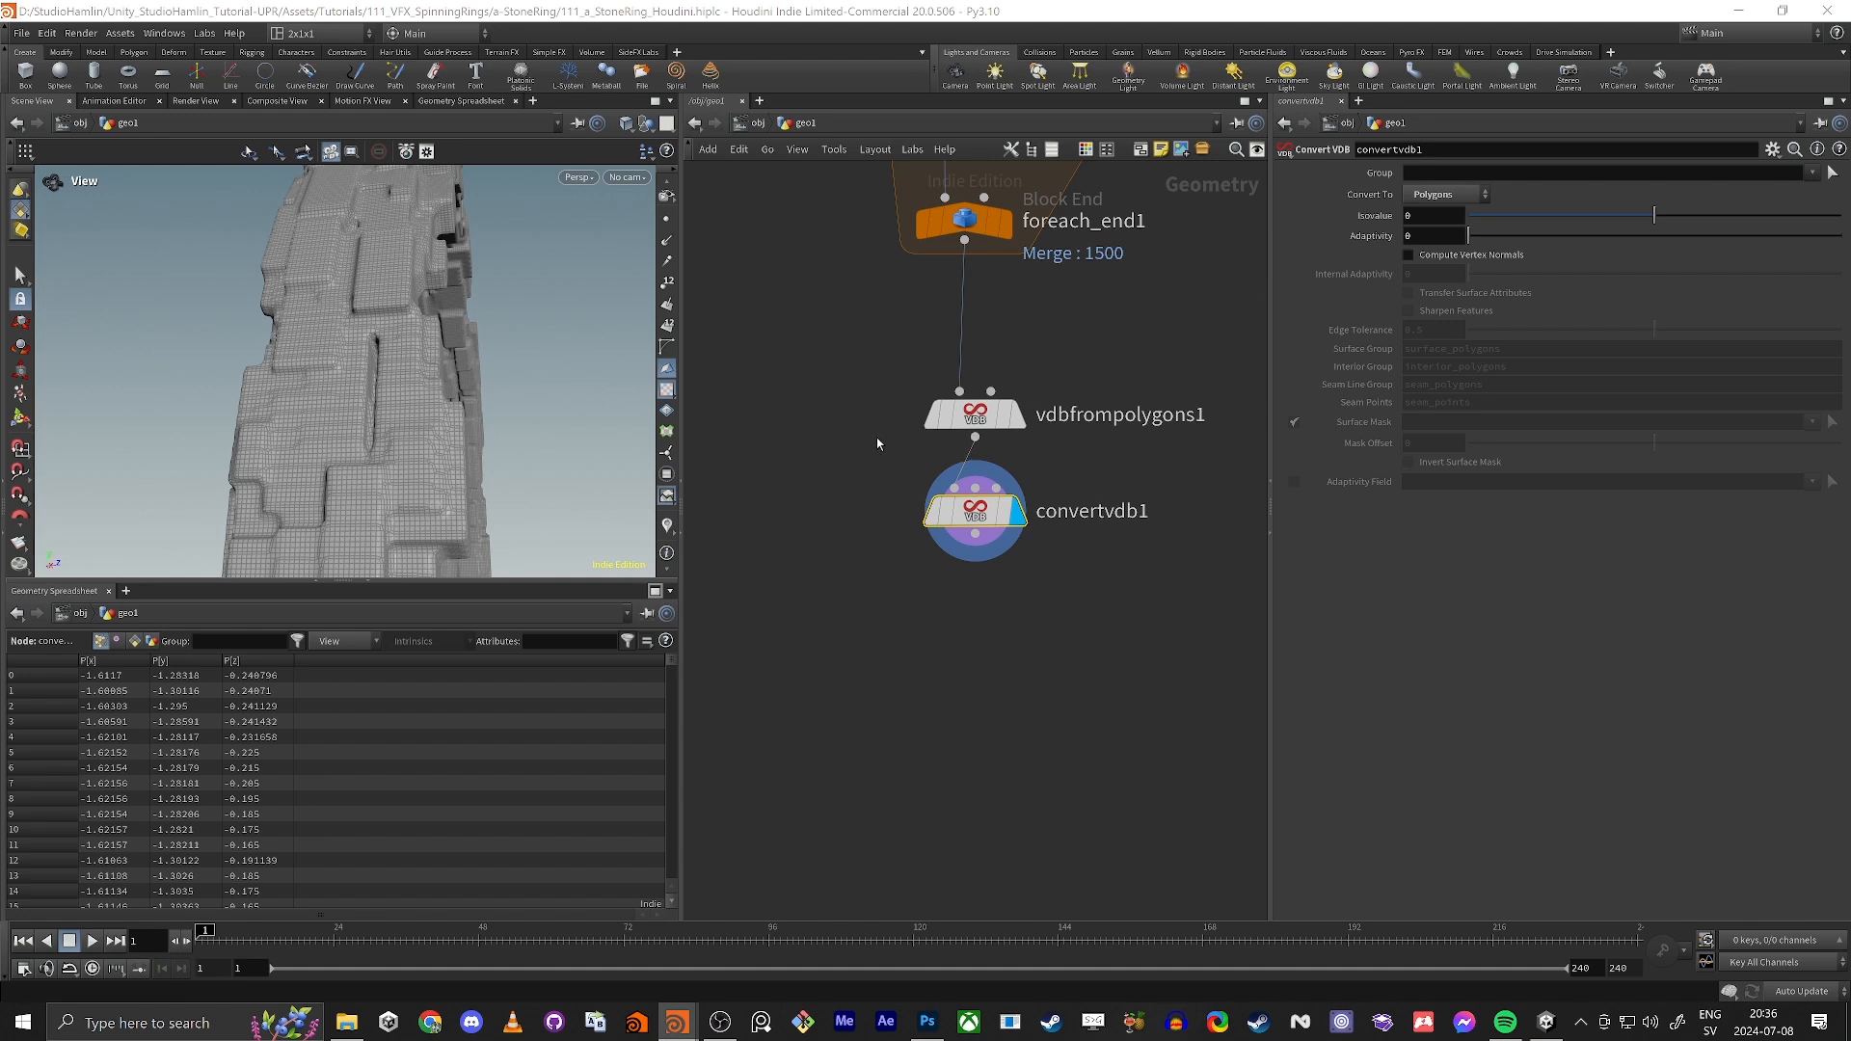
Step: Display vdbfrompolygons1 and refine its Voxel Size to 0.005
click(975, 415)
click(1017, 414)
drag(356, 295, 335, 326)
right_drag(335, 326, 446, 297)
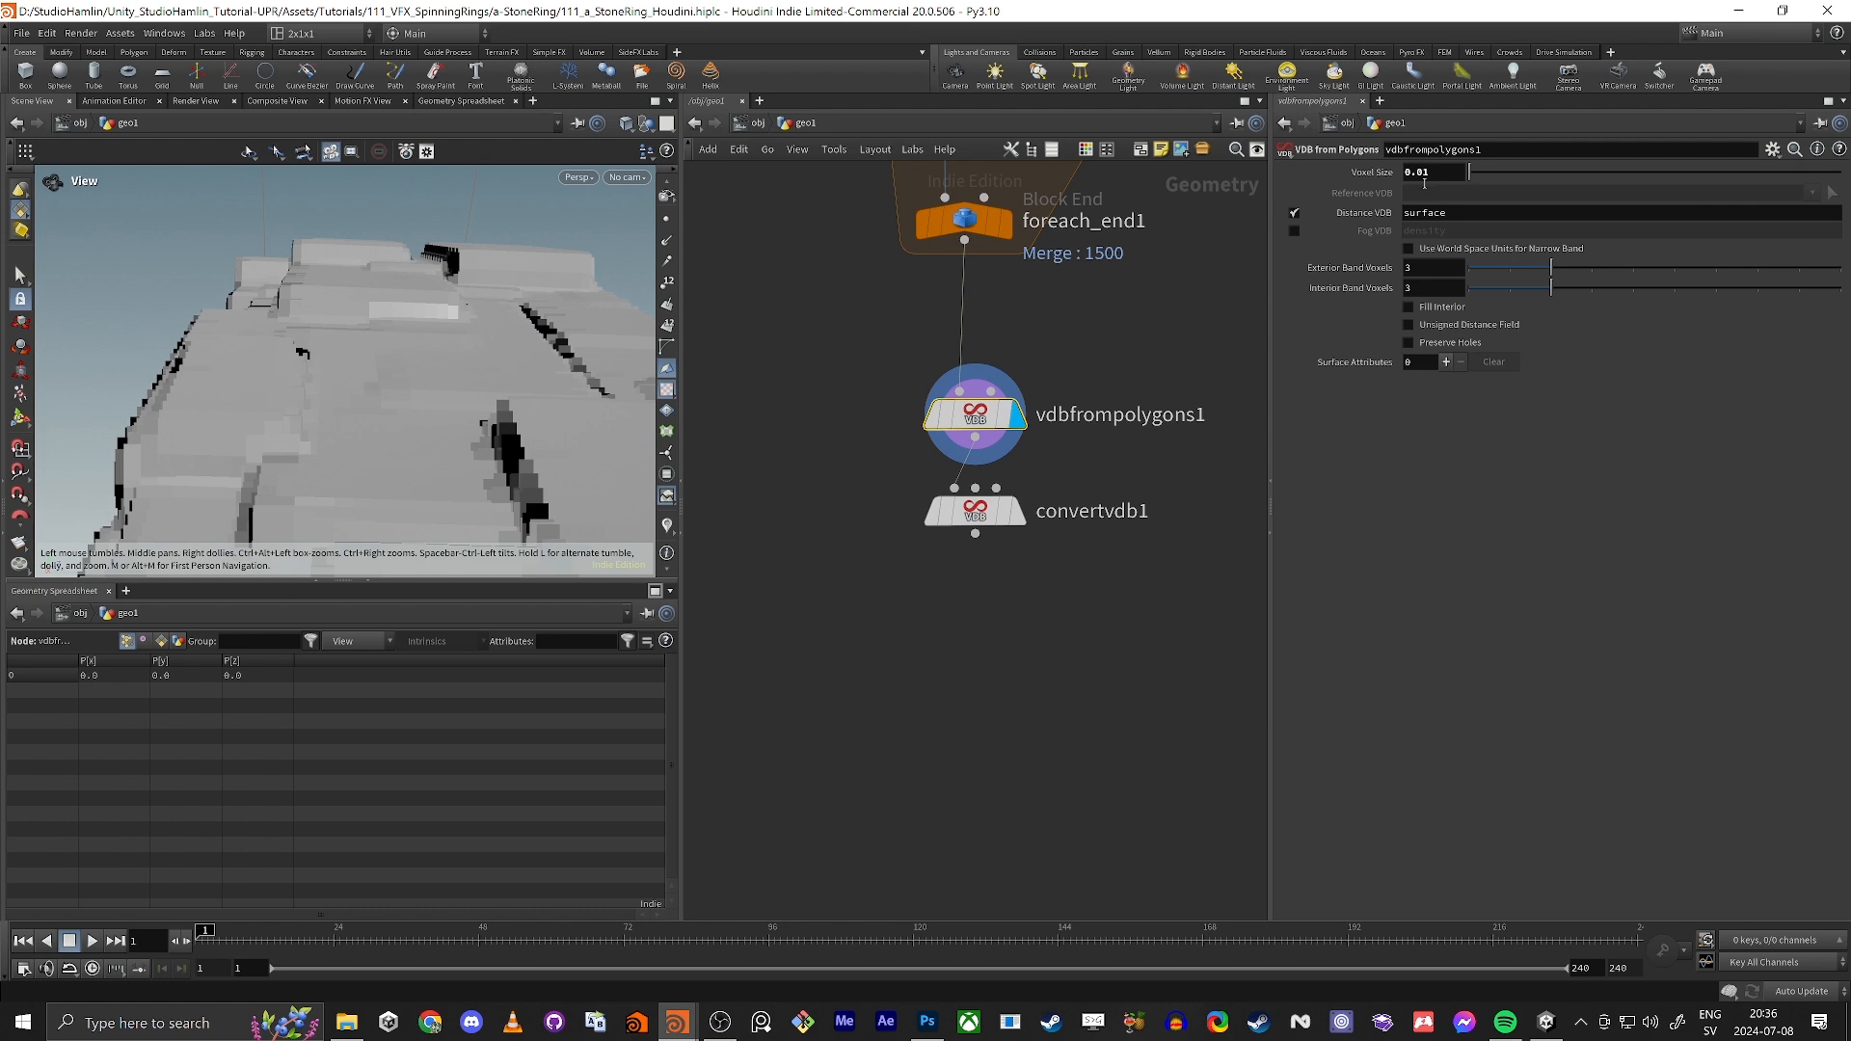
drag(1423, 173, 1476, 177)
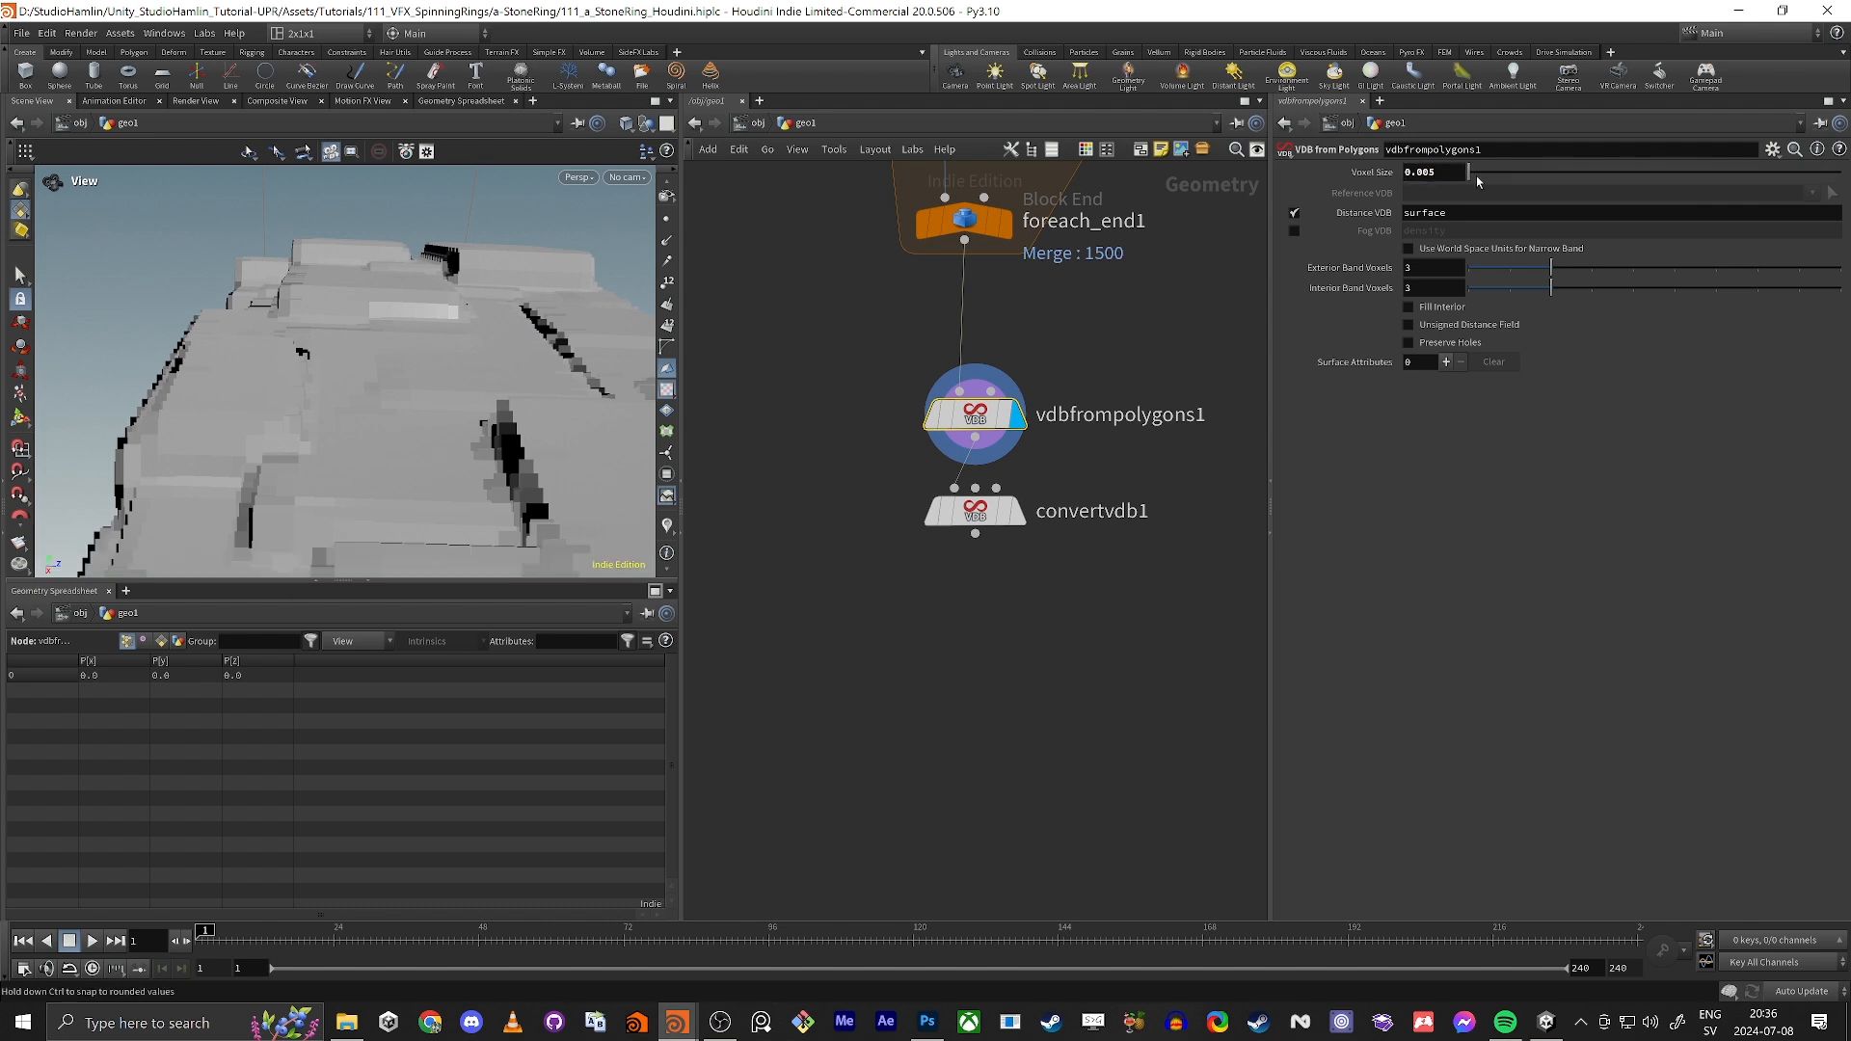
drag(470, 321, 530, 403)
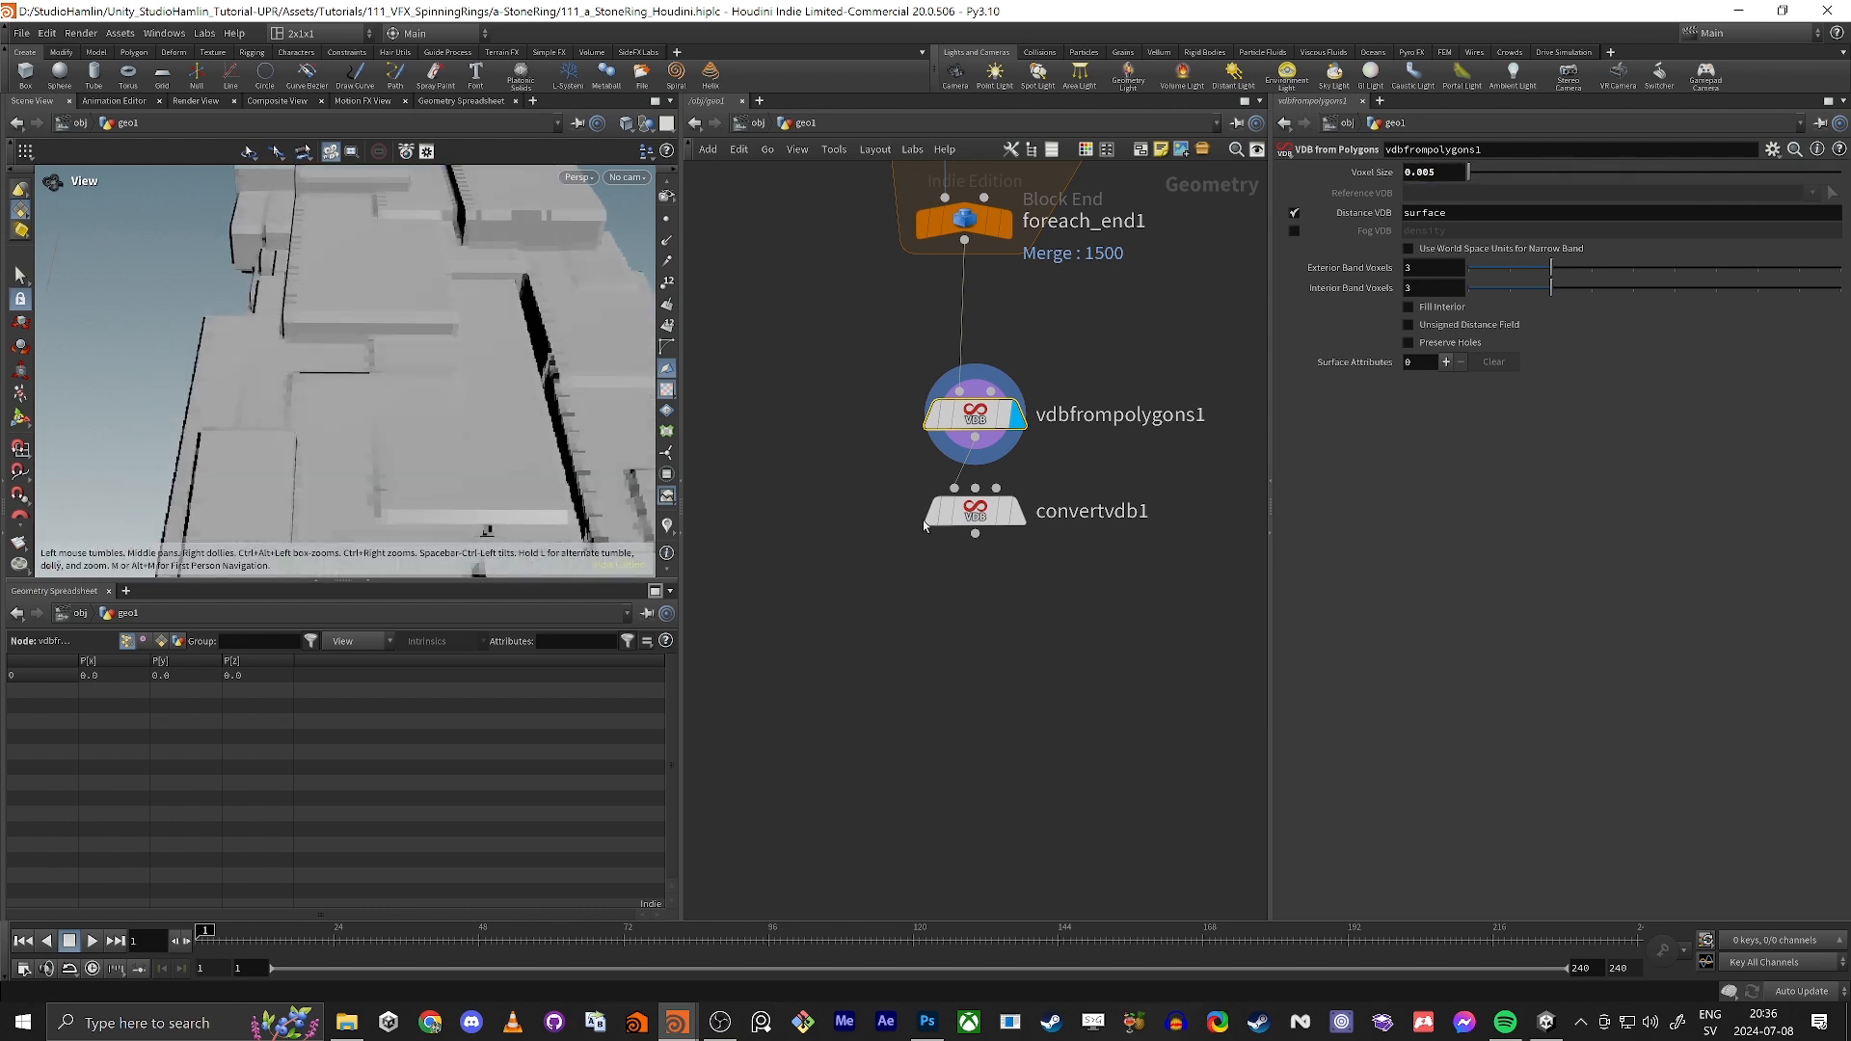
Step: Display convertvdb1 and raise its Adaptivity to about 0.163 to simplify the flat areas of the mesh
click(1021, 513)
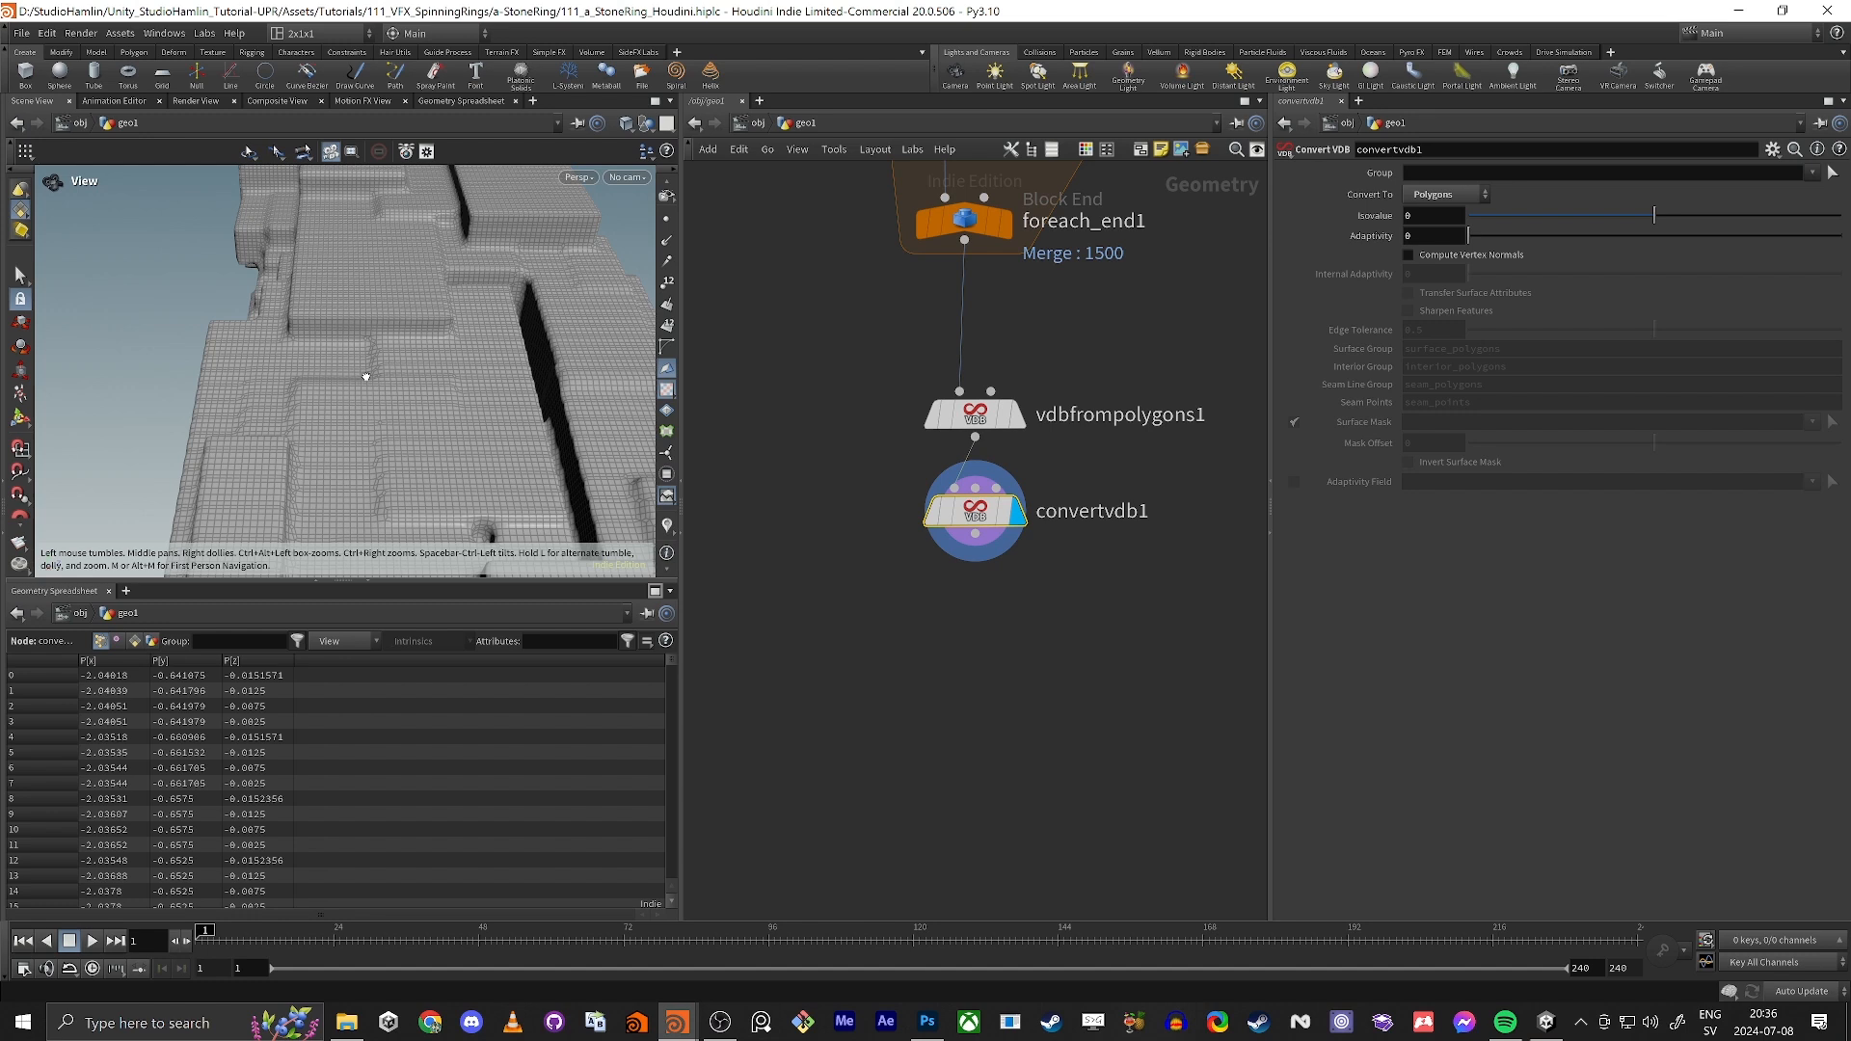
drag(366, 377, 411, 363)
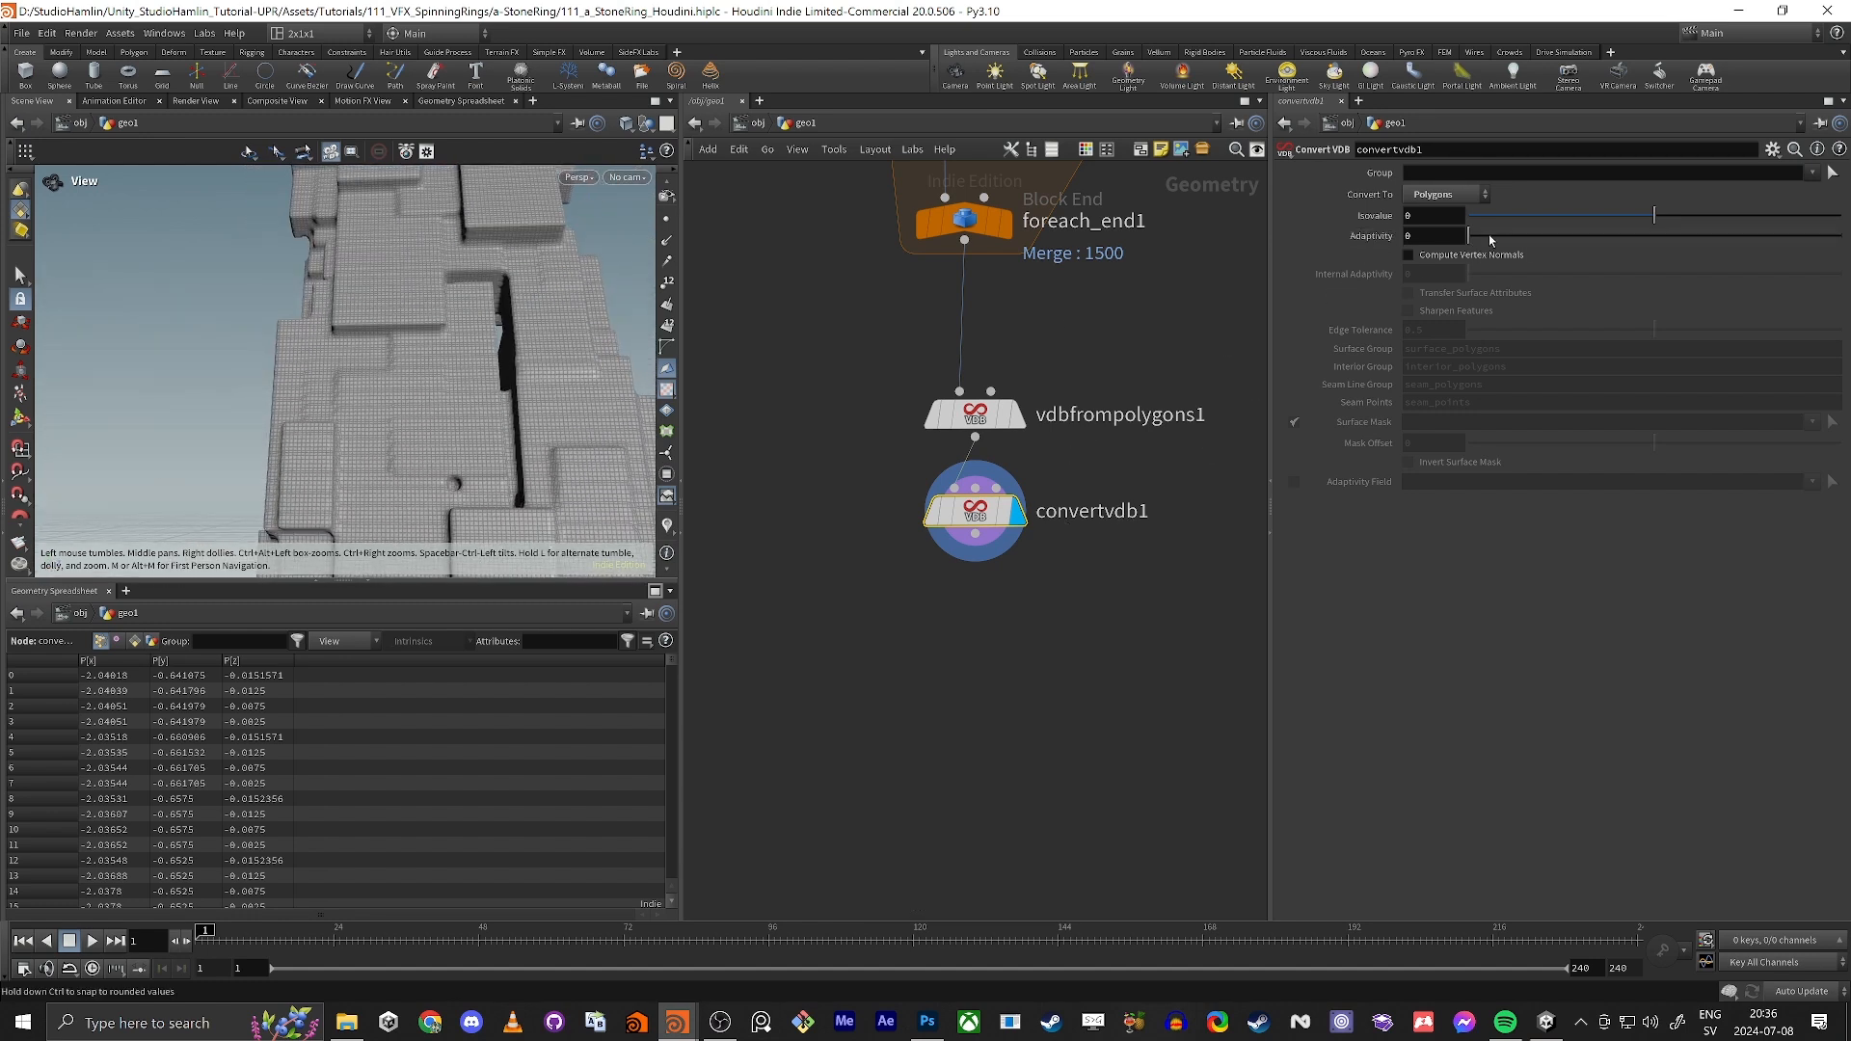
drag(1489, 237, 1499, 237)
scroll(356, 334, down, 4)
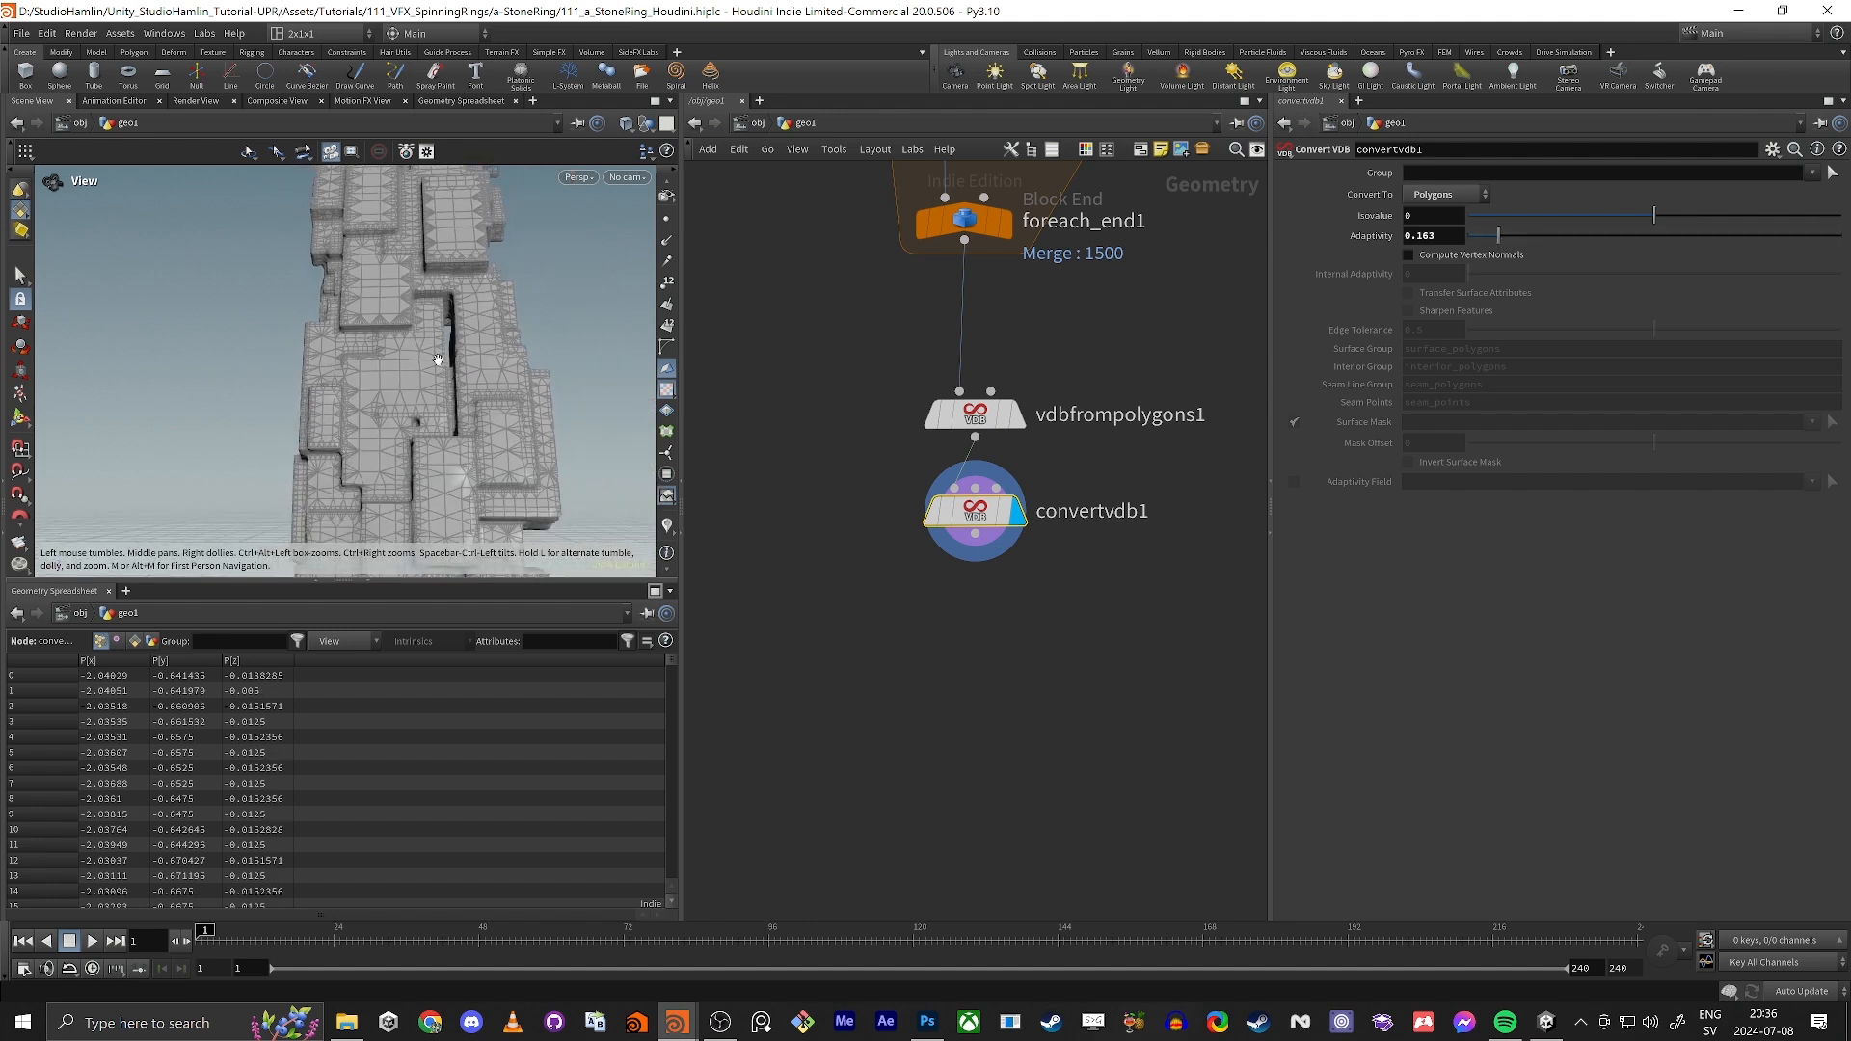
drag(437, 358, 516, 459)
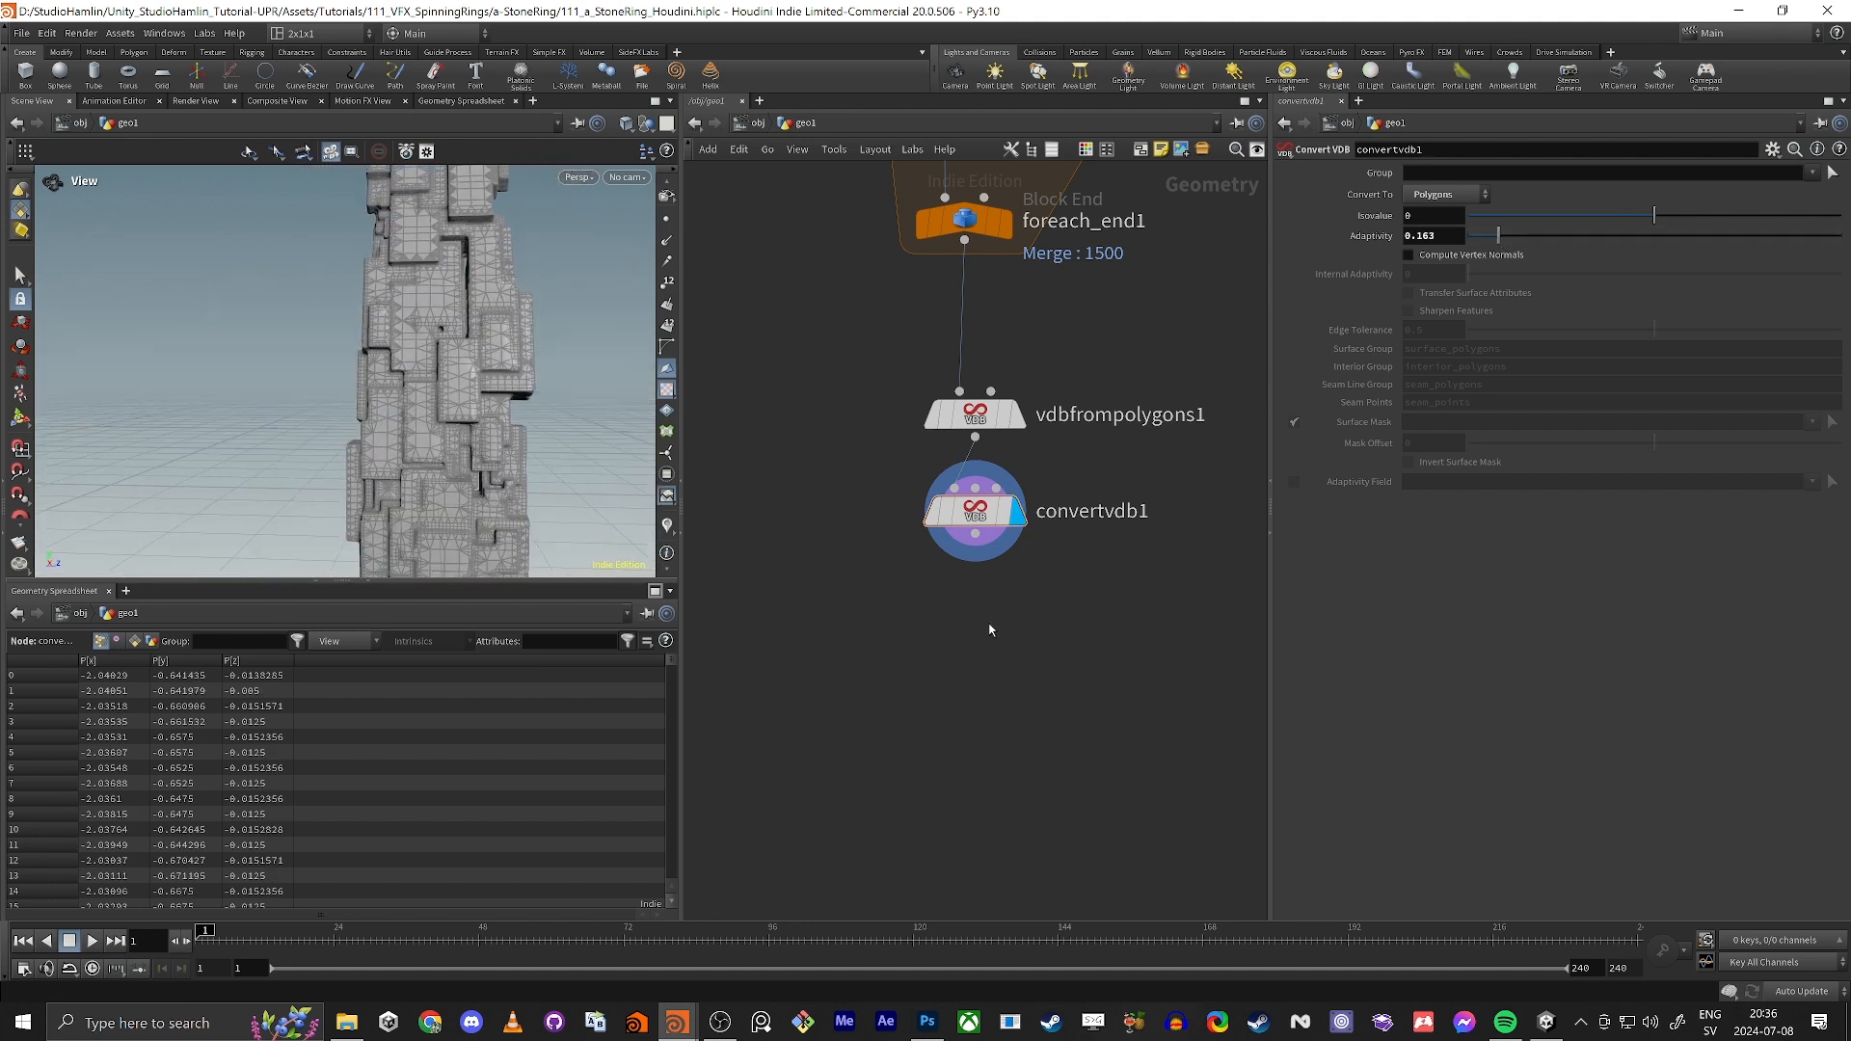
Step: Add a PolyReduce node directly below convertvdb1 and connect it to that output
key(Tab)
text(pol)
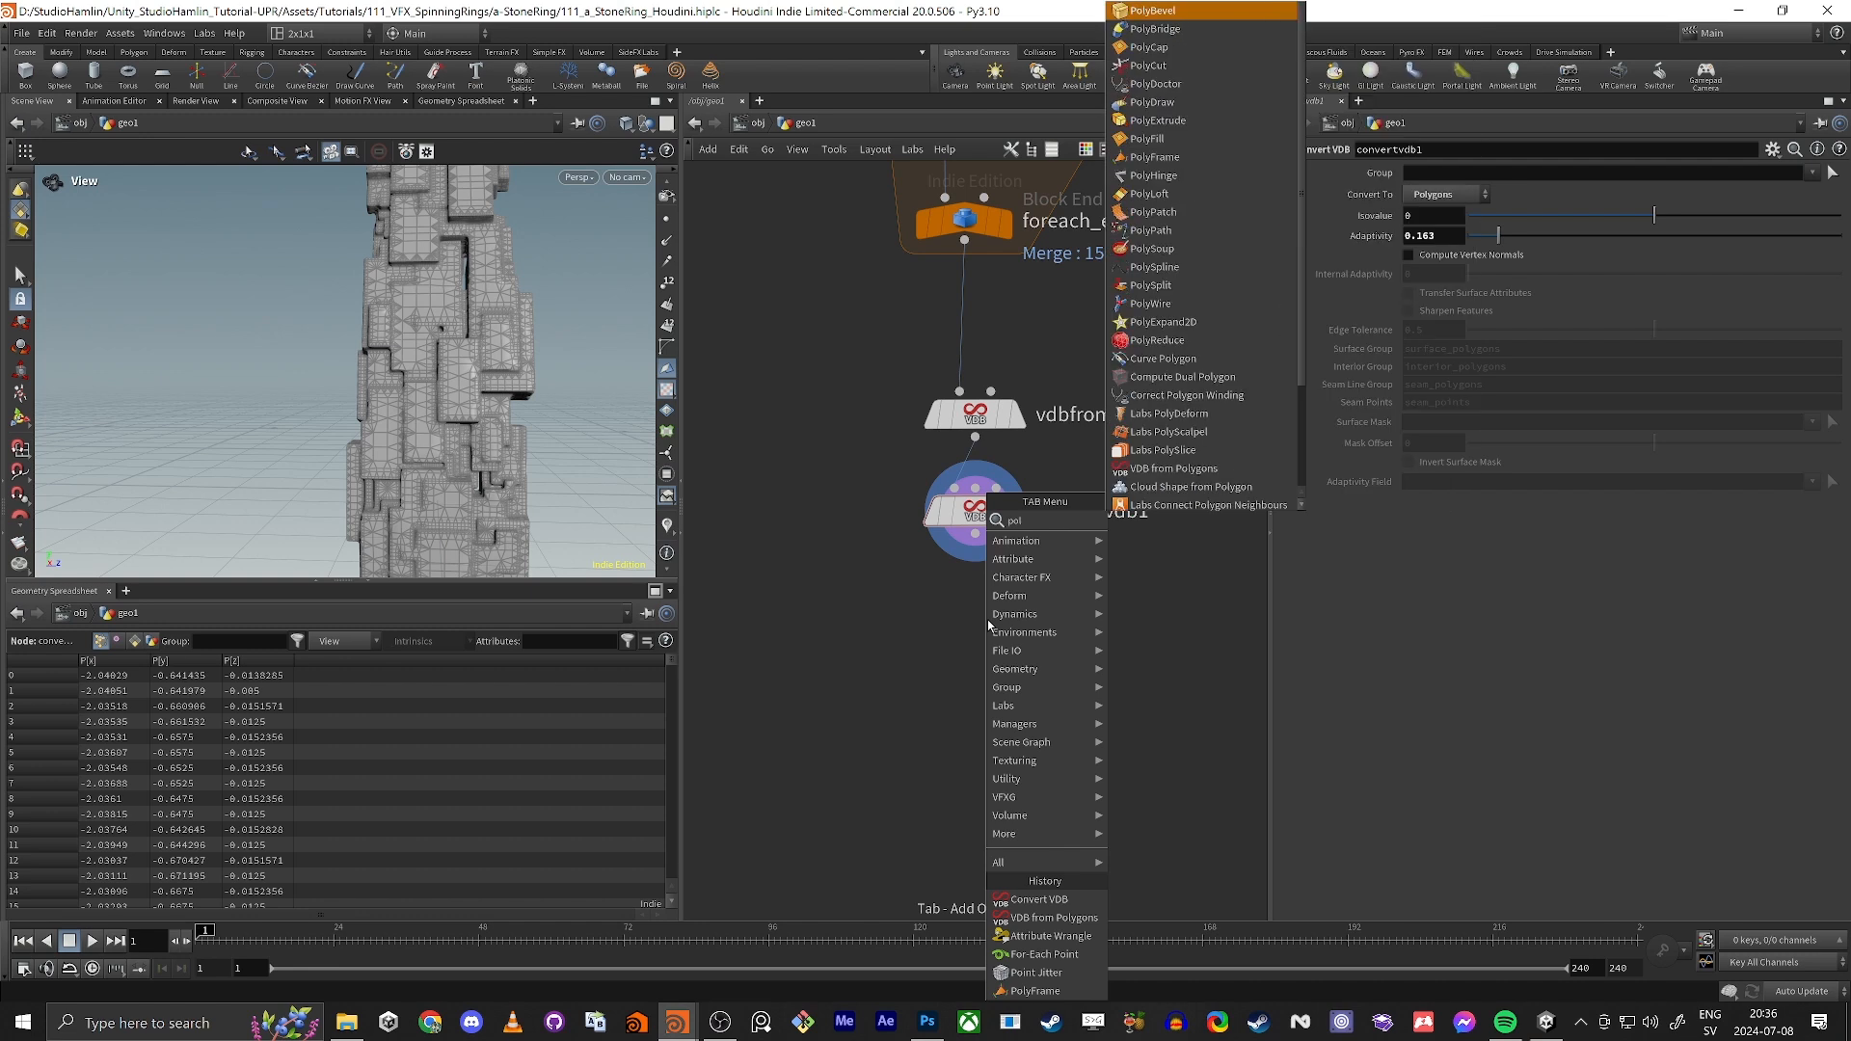
text( r)
key(Return)
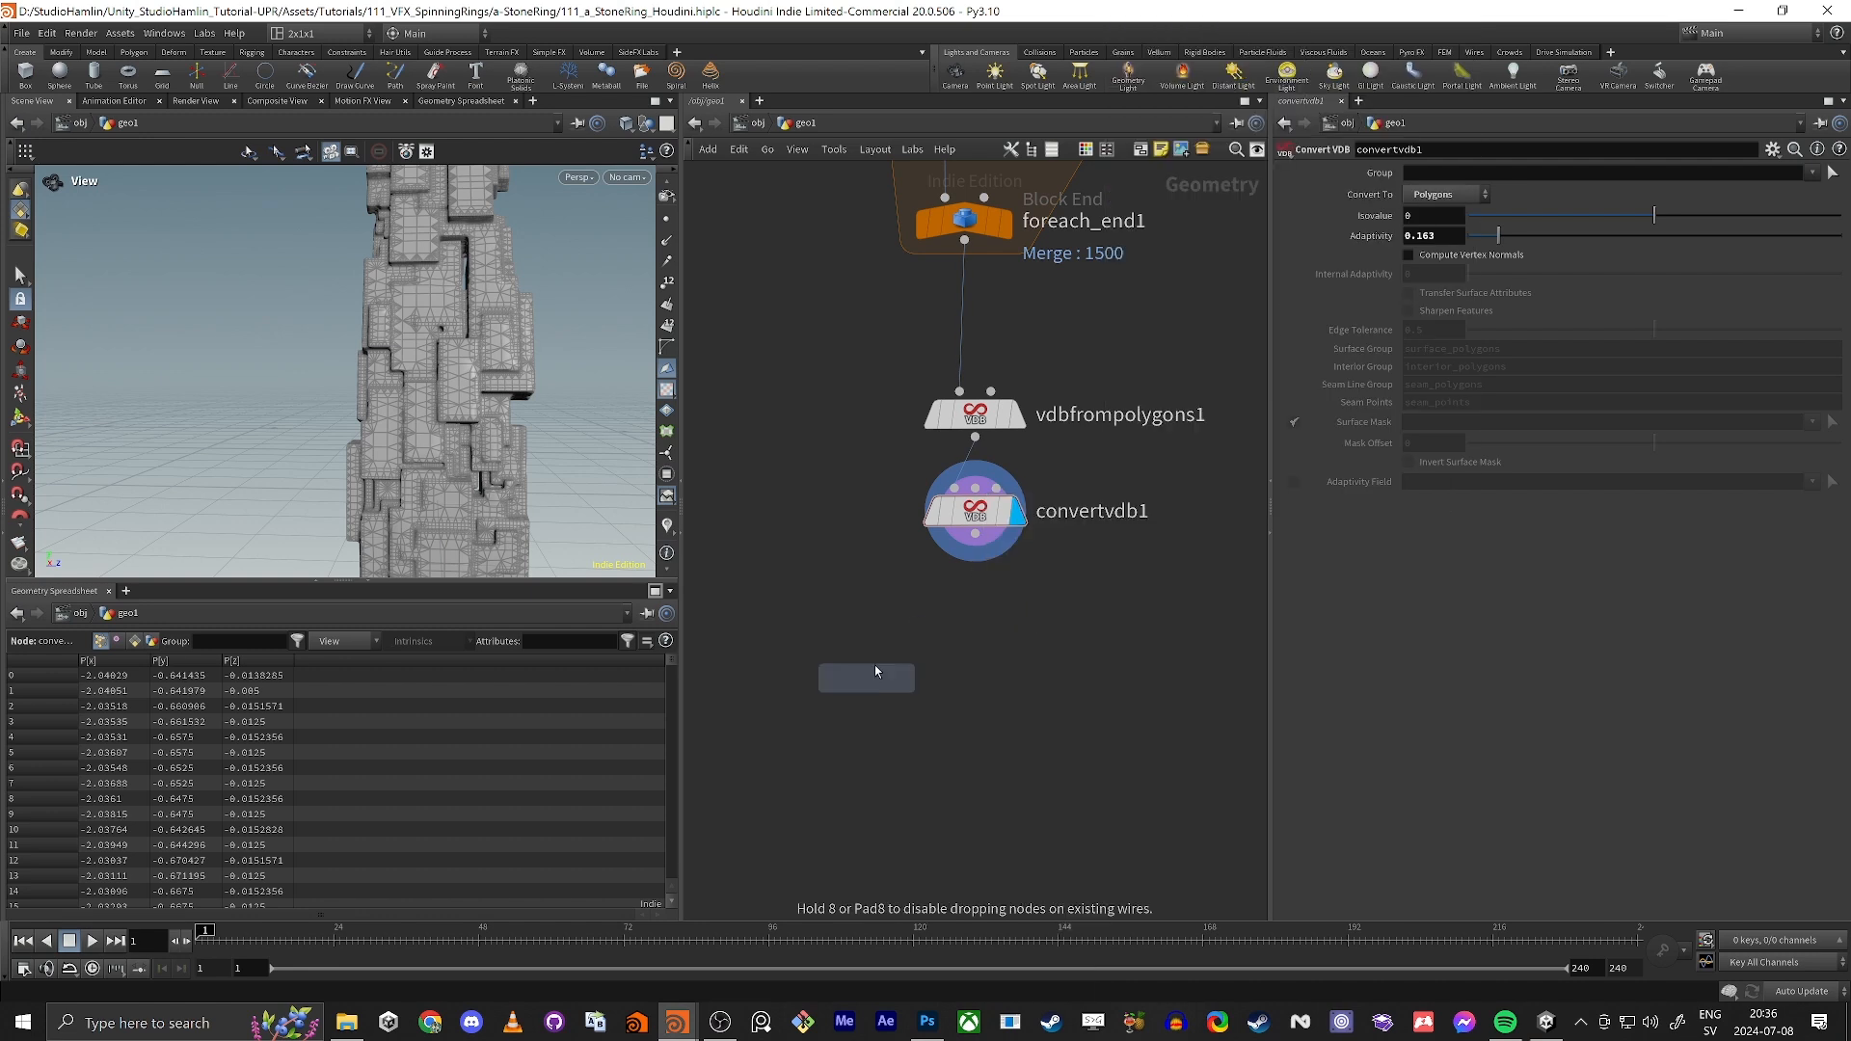
click(976, 606)
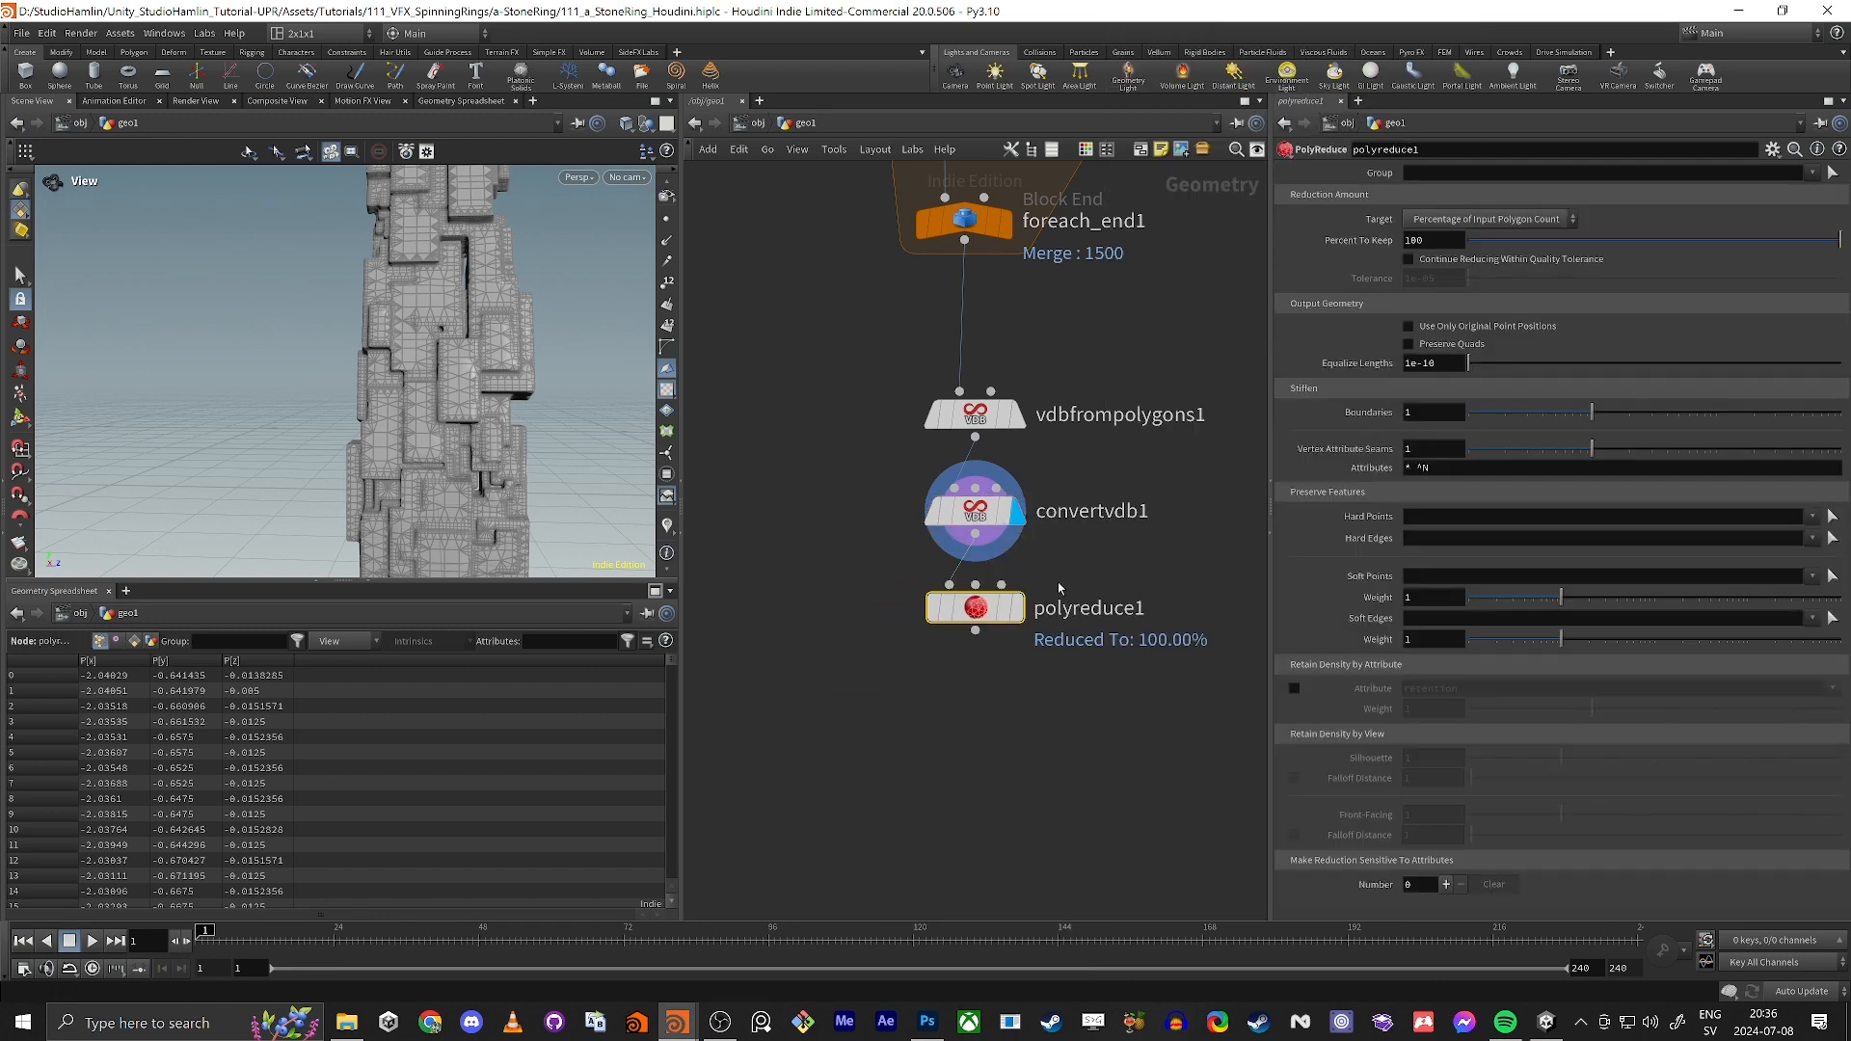
Step: Display polyreduce1, lower Percent To Keep to 62.8 and check the node's polygon count
scroll(318, 380, down, 2)
drag(318, 380, 326, 313)
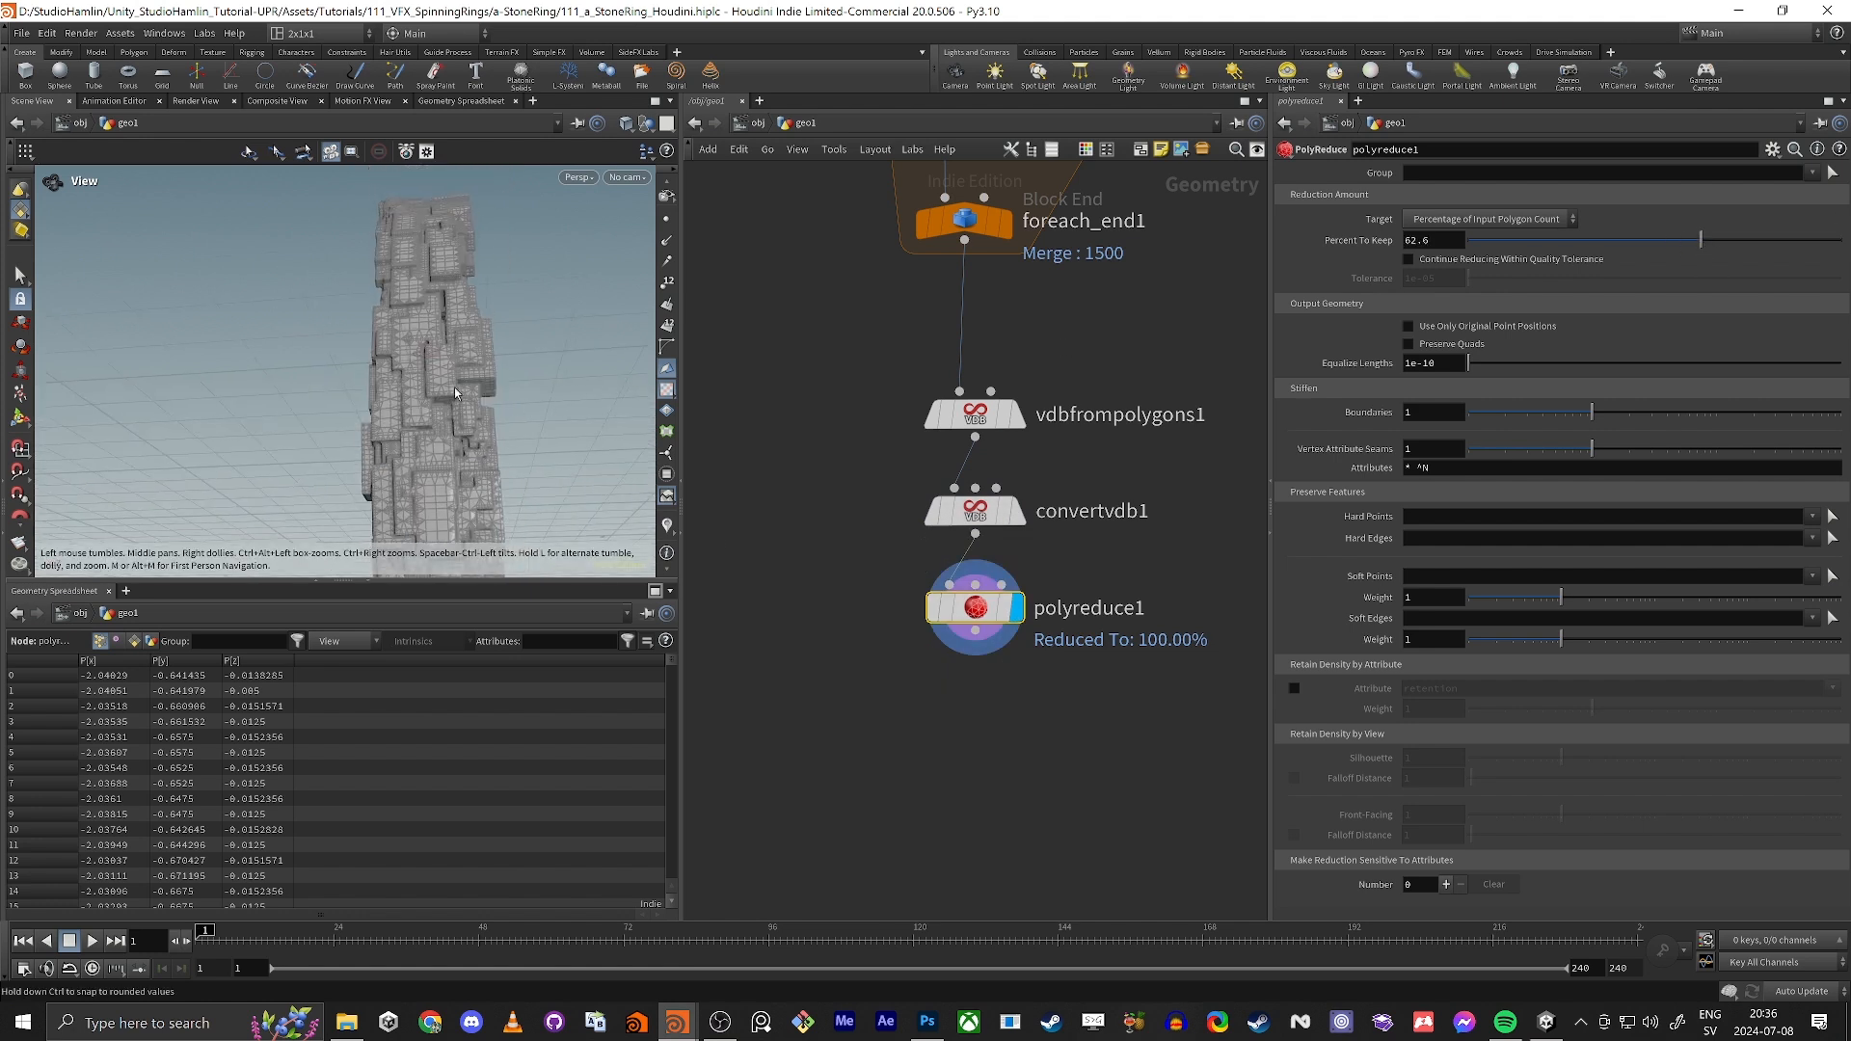
scroll(424, 390, up, 5)
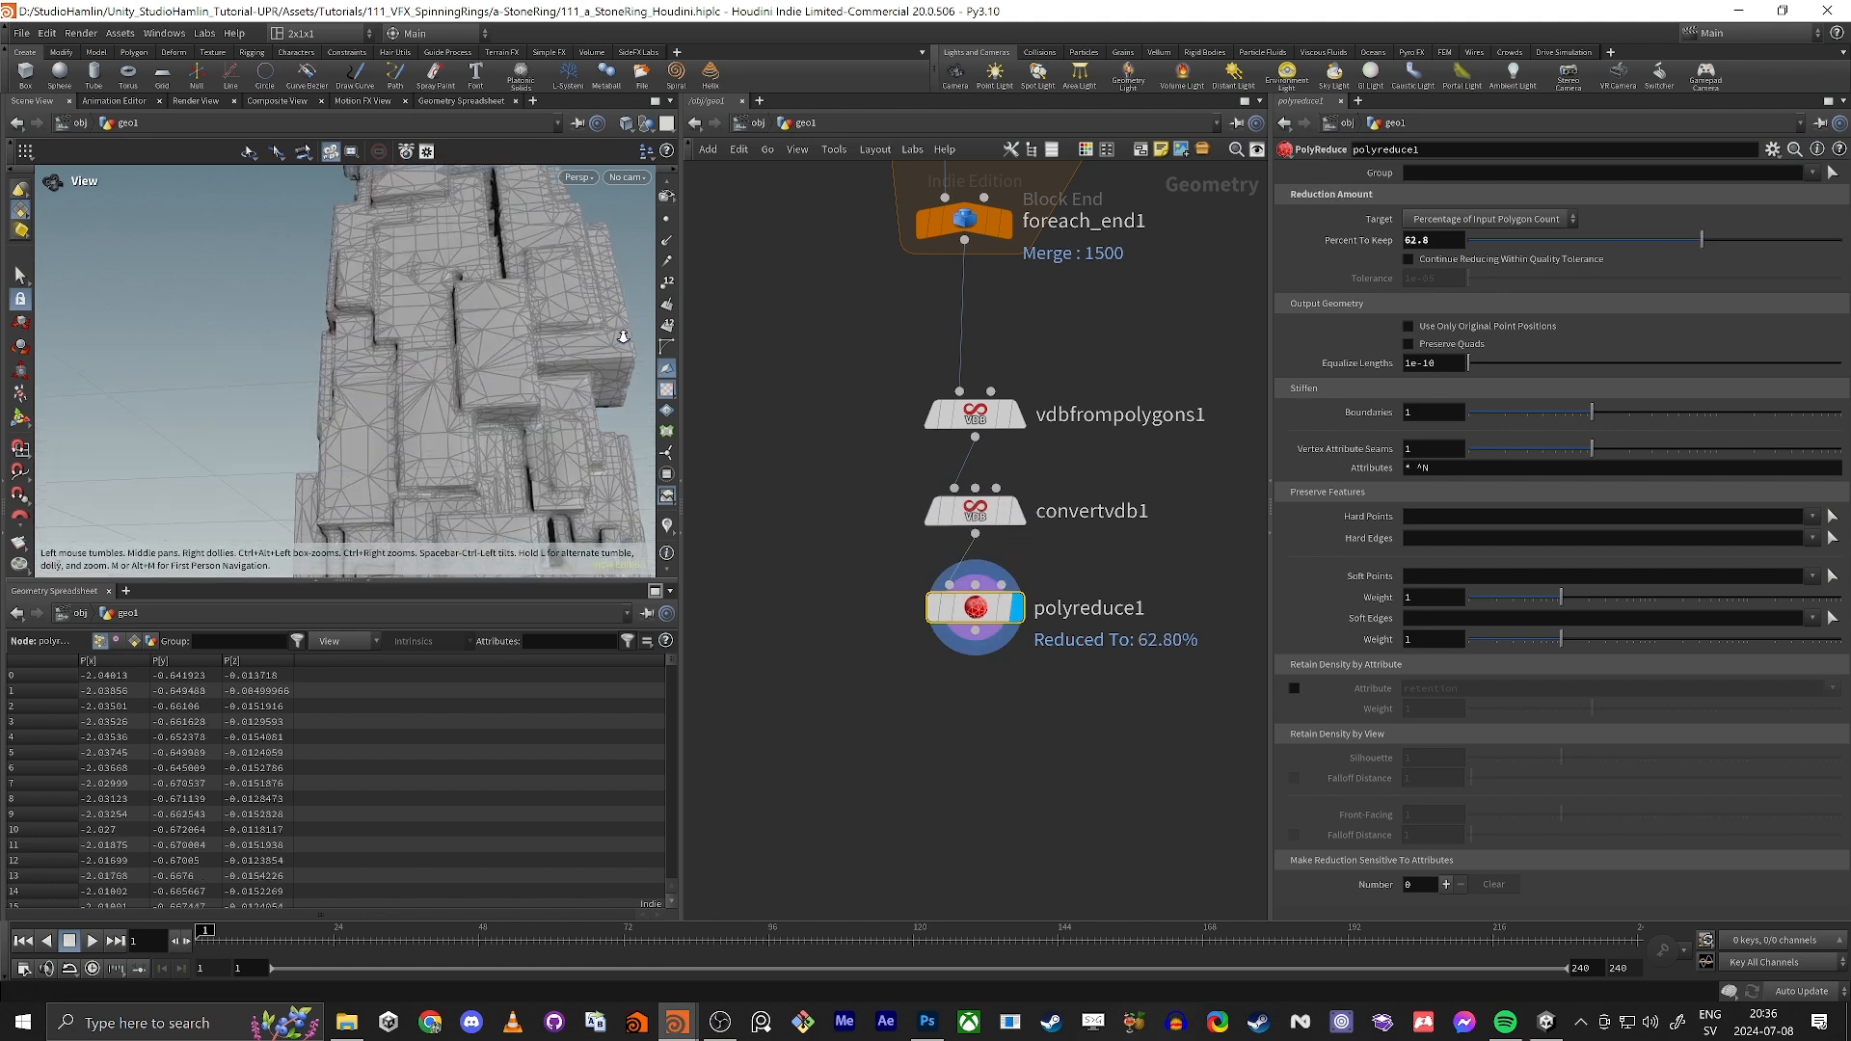
middle_click(979, 611)
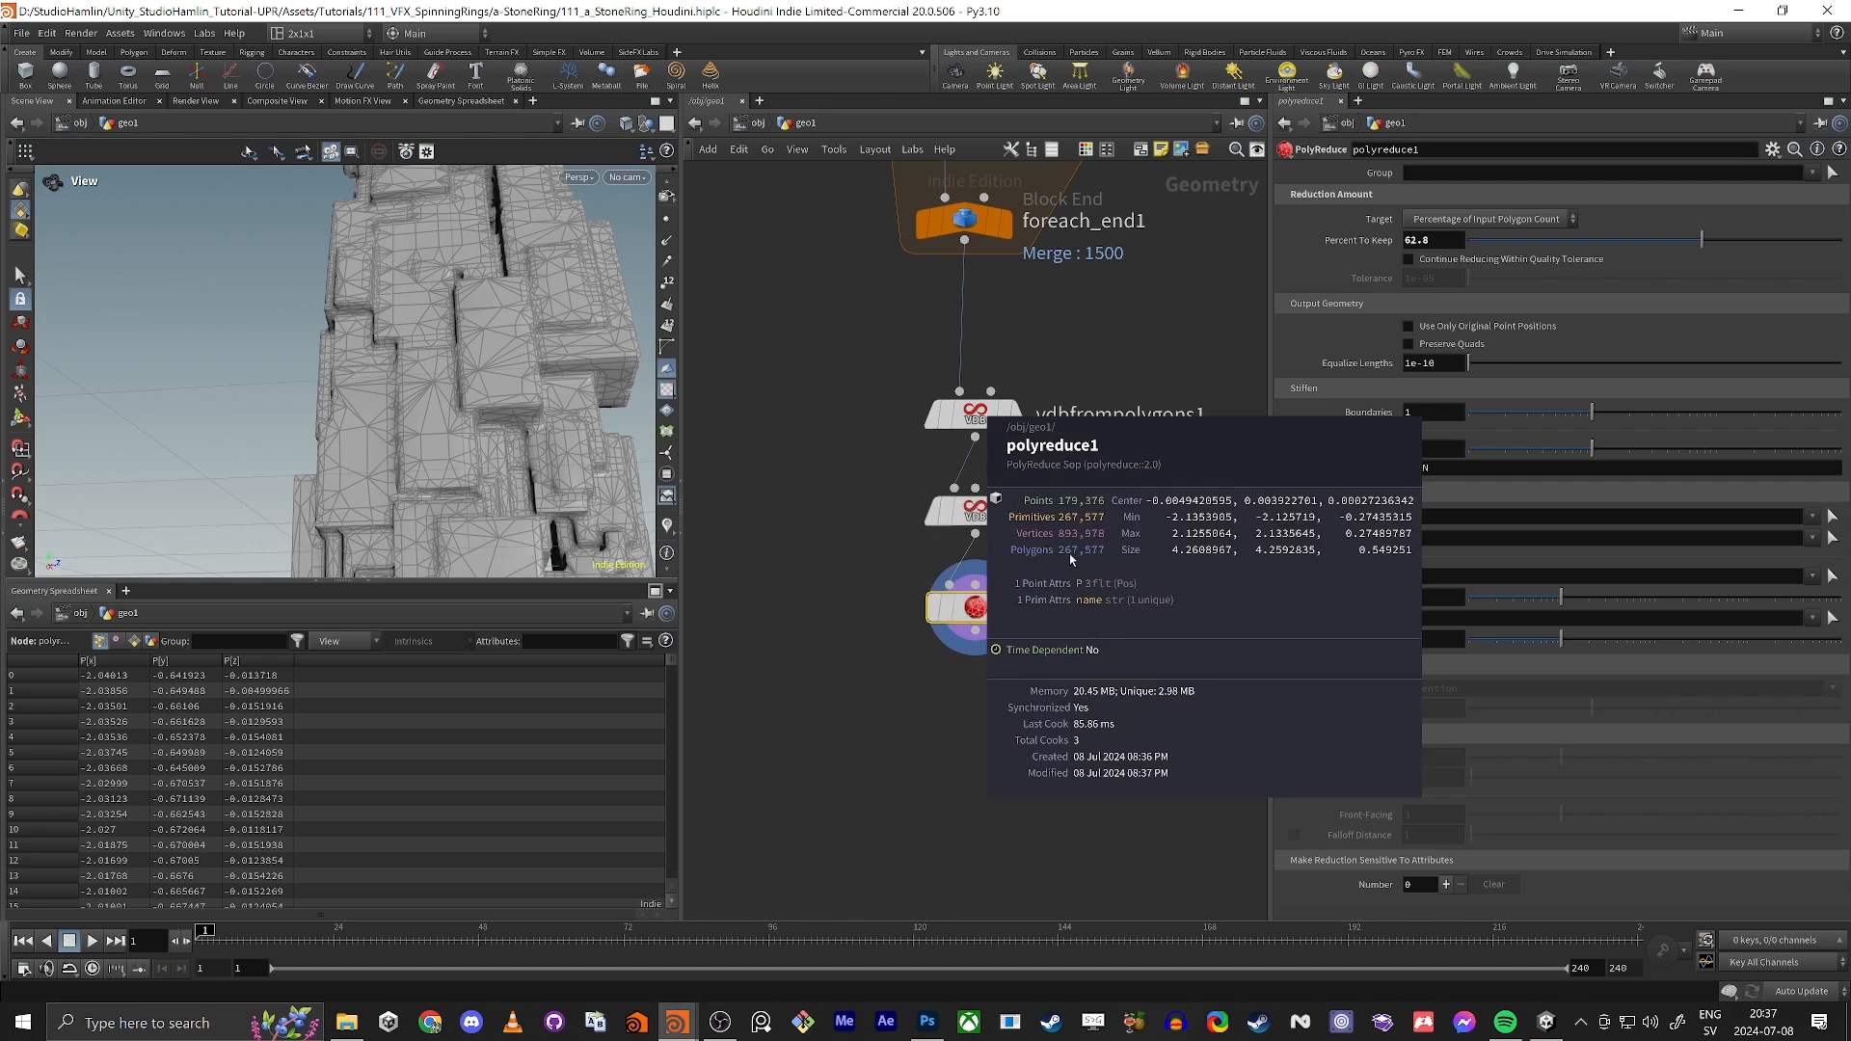
Step: Lower polyreduce1's Percent To Keep to 29.9 and check the node's polygon count
scroll(488, 413, down, 10)
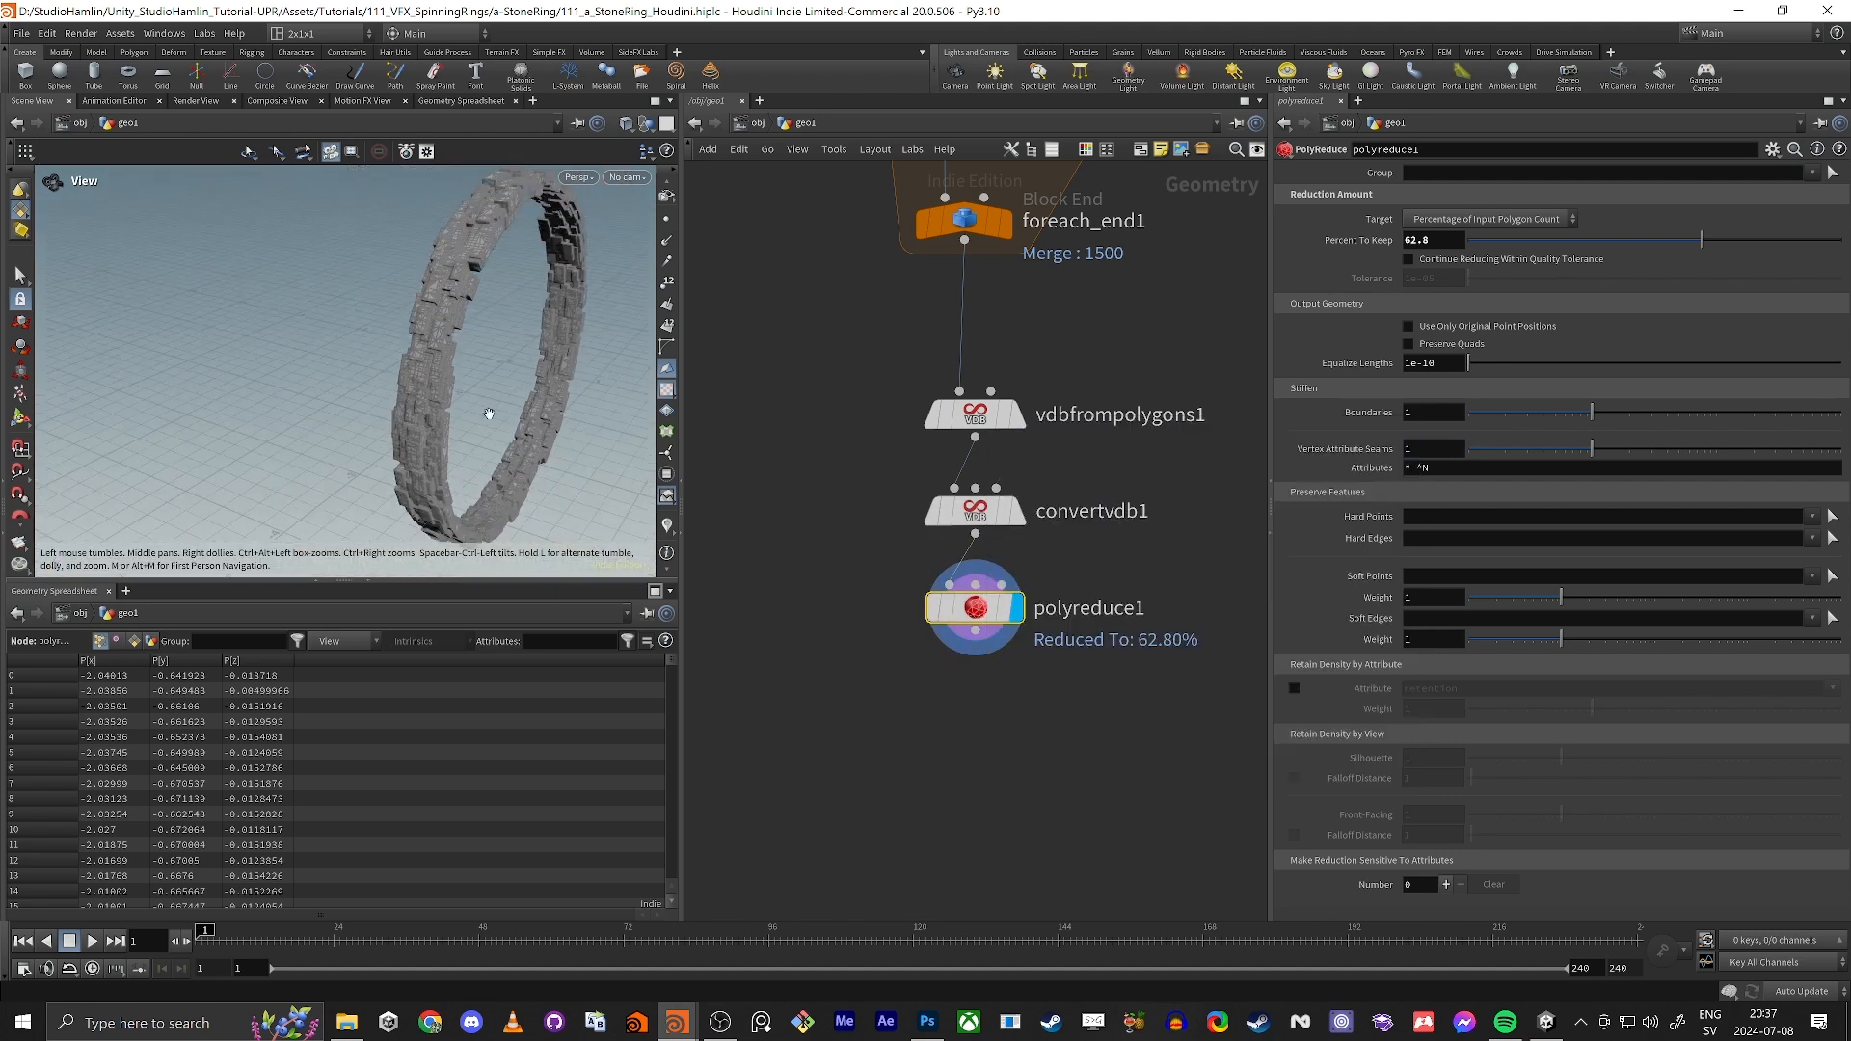
drag(489, 413, 414, 417)
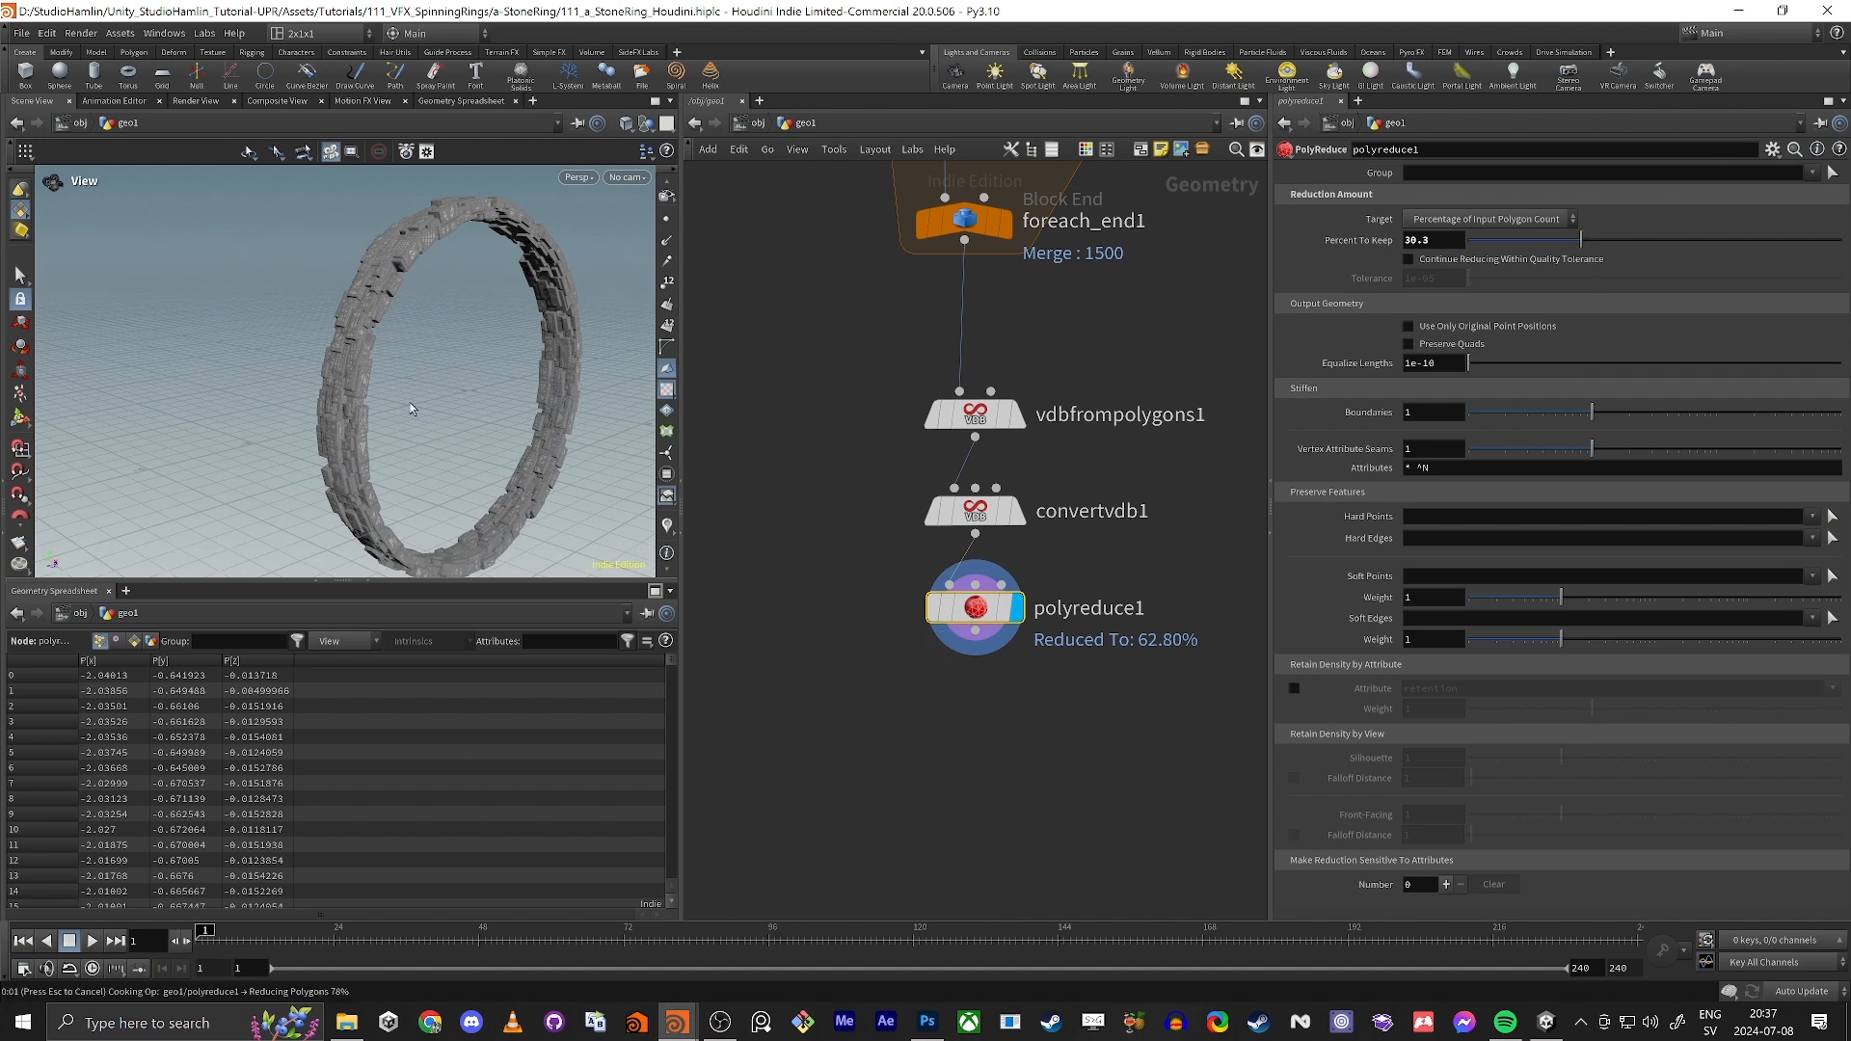
middle_click(980, 604)
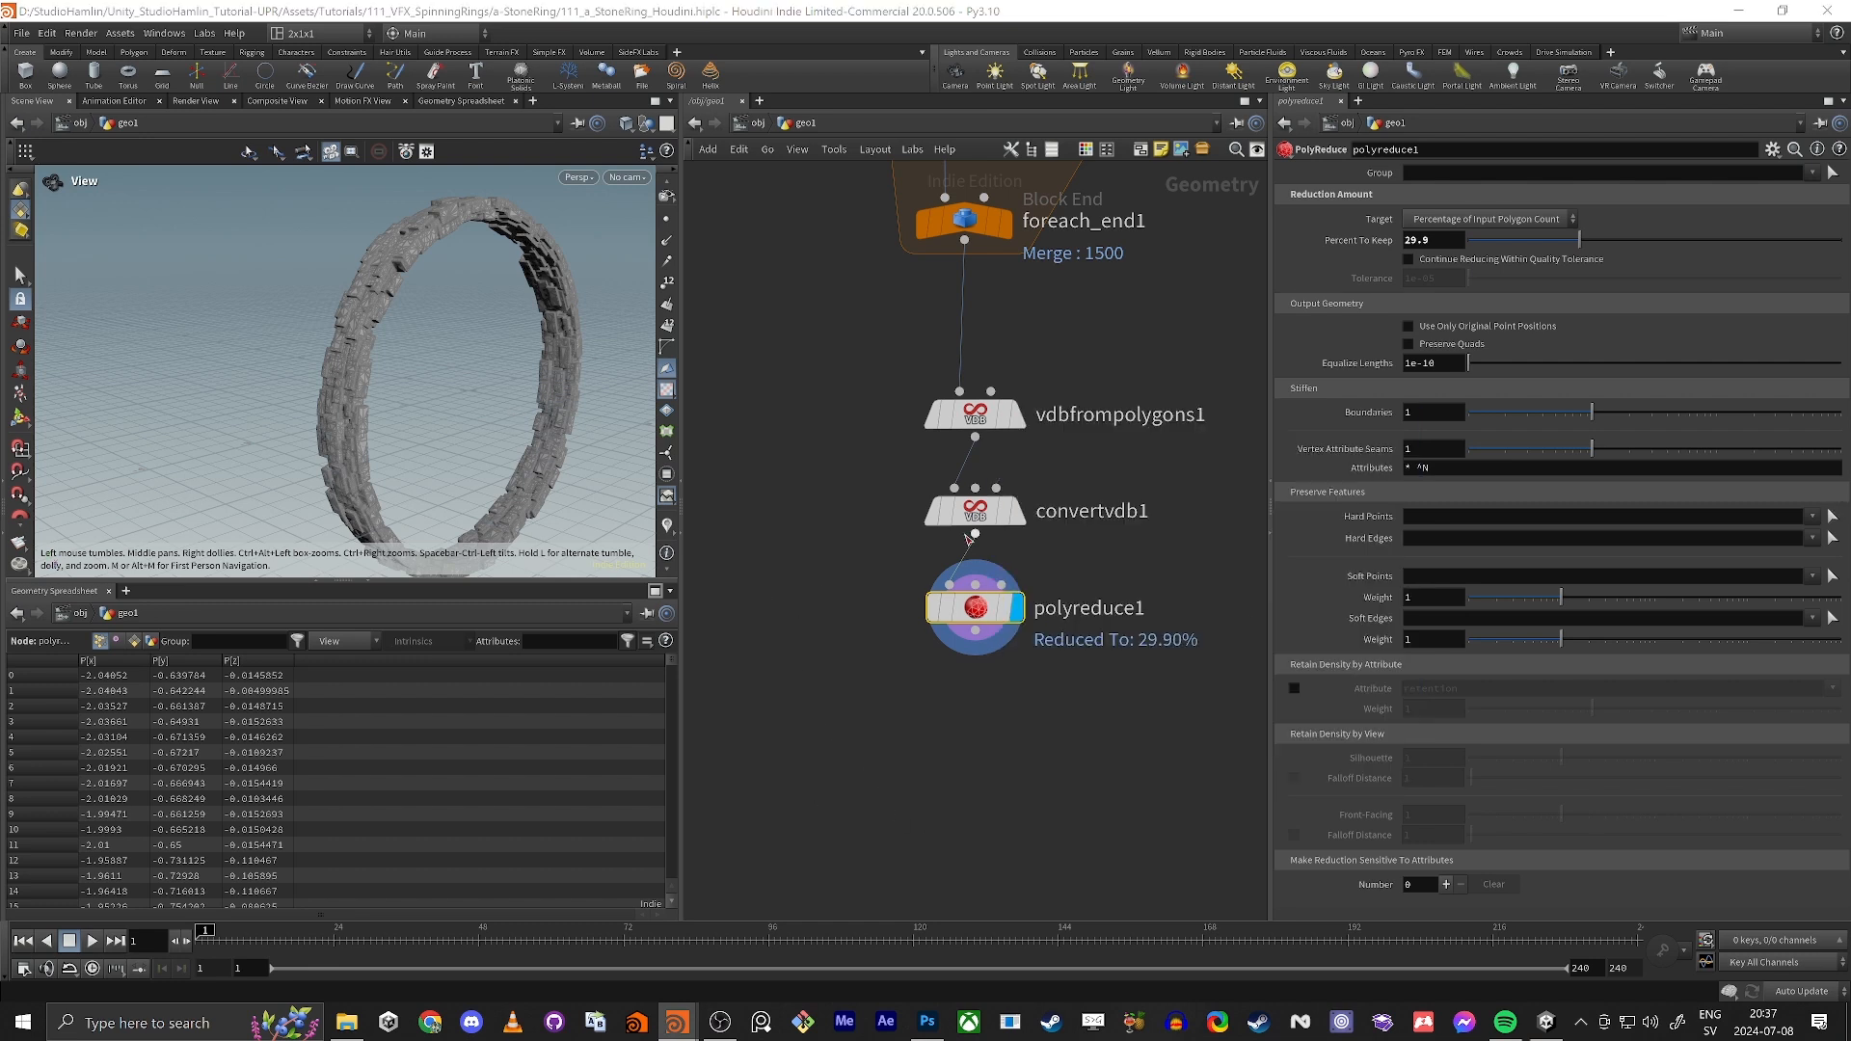
Step: Enlarge the 3D viewport over the Geometry Spreadsheet and bring the ring closer into view
middle_drag(935, 766, 951, 658)
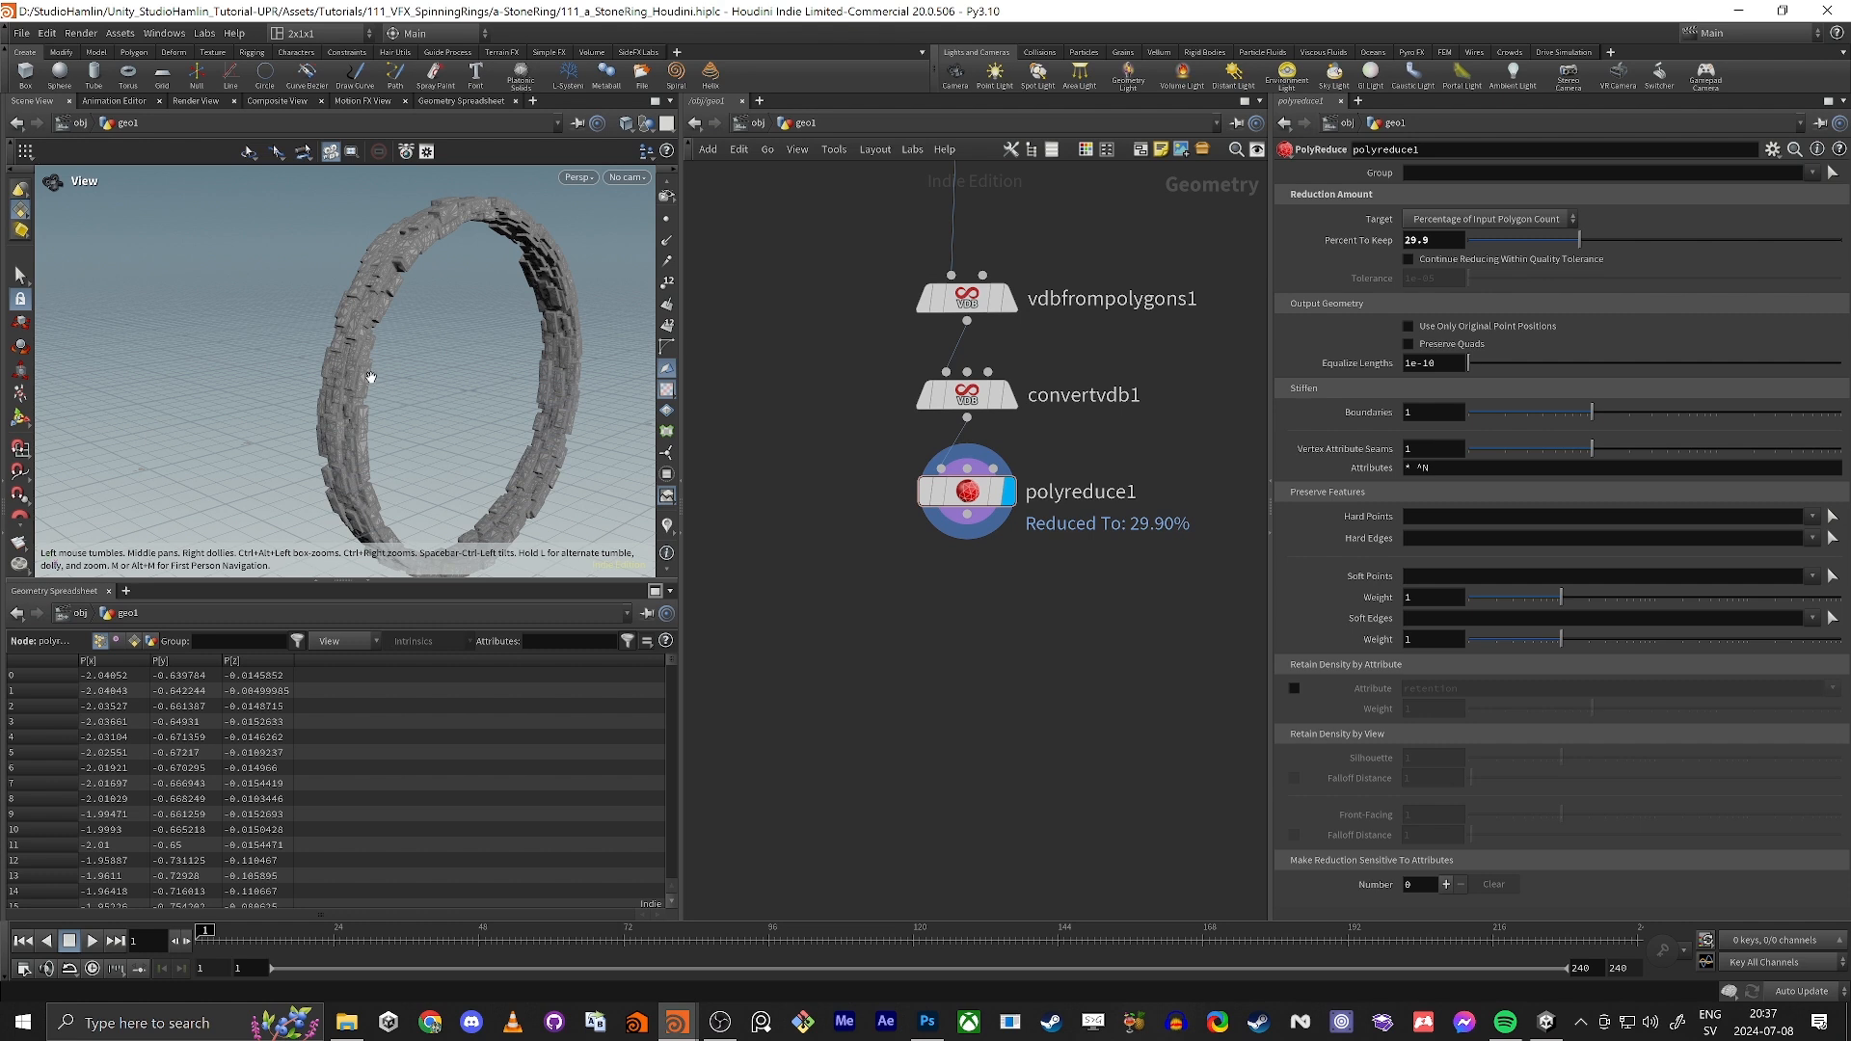
drag(370, 377, 386, 771)
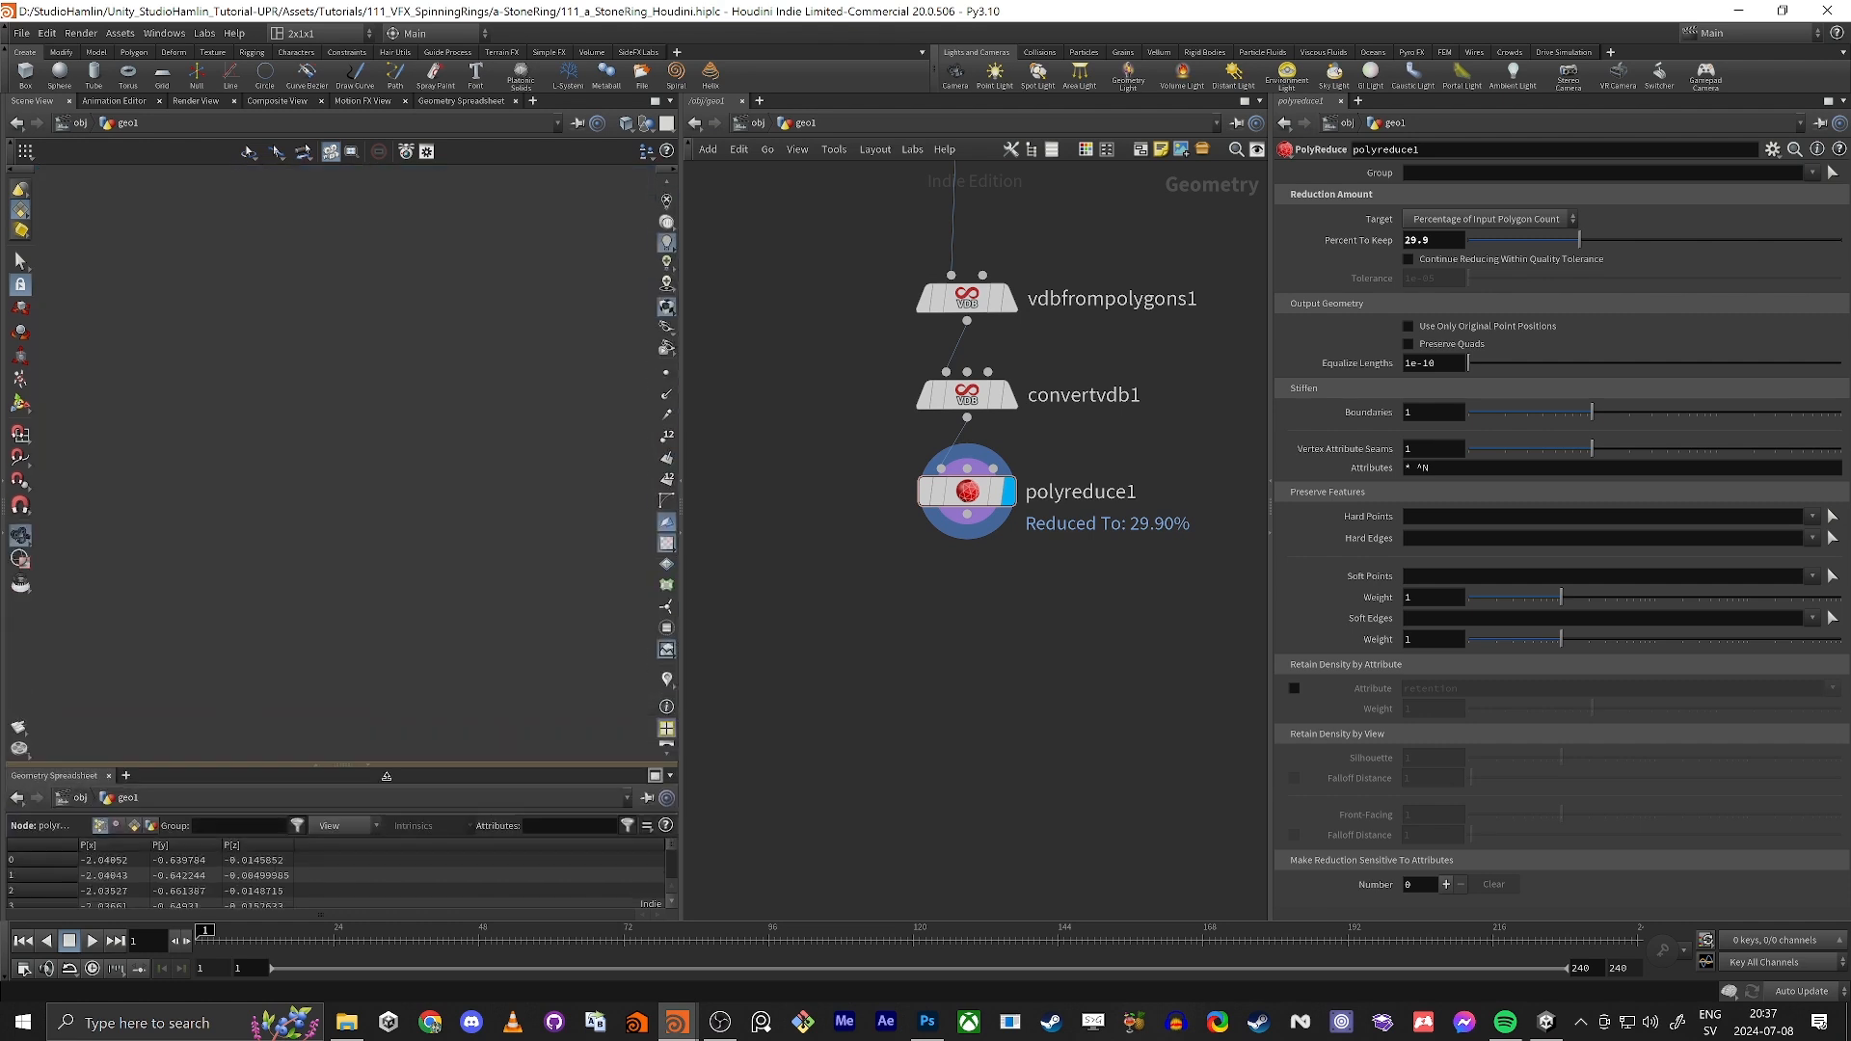
scroll(289, 488, up, 4)
drag(290, 488, 328, 588)
Step: Add a Labs Measure Curvature node below polyreduce1, connect it to that output and display it
key(Tab)
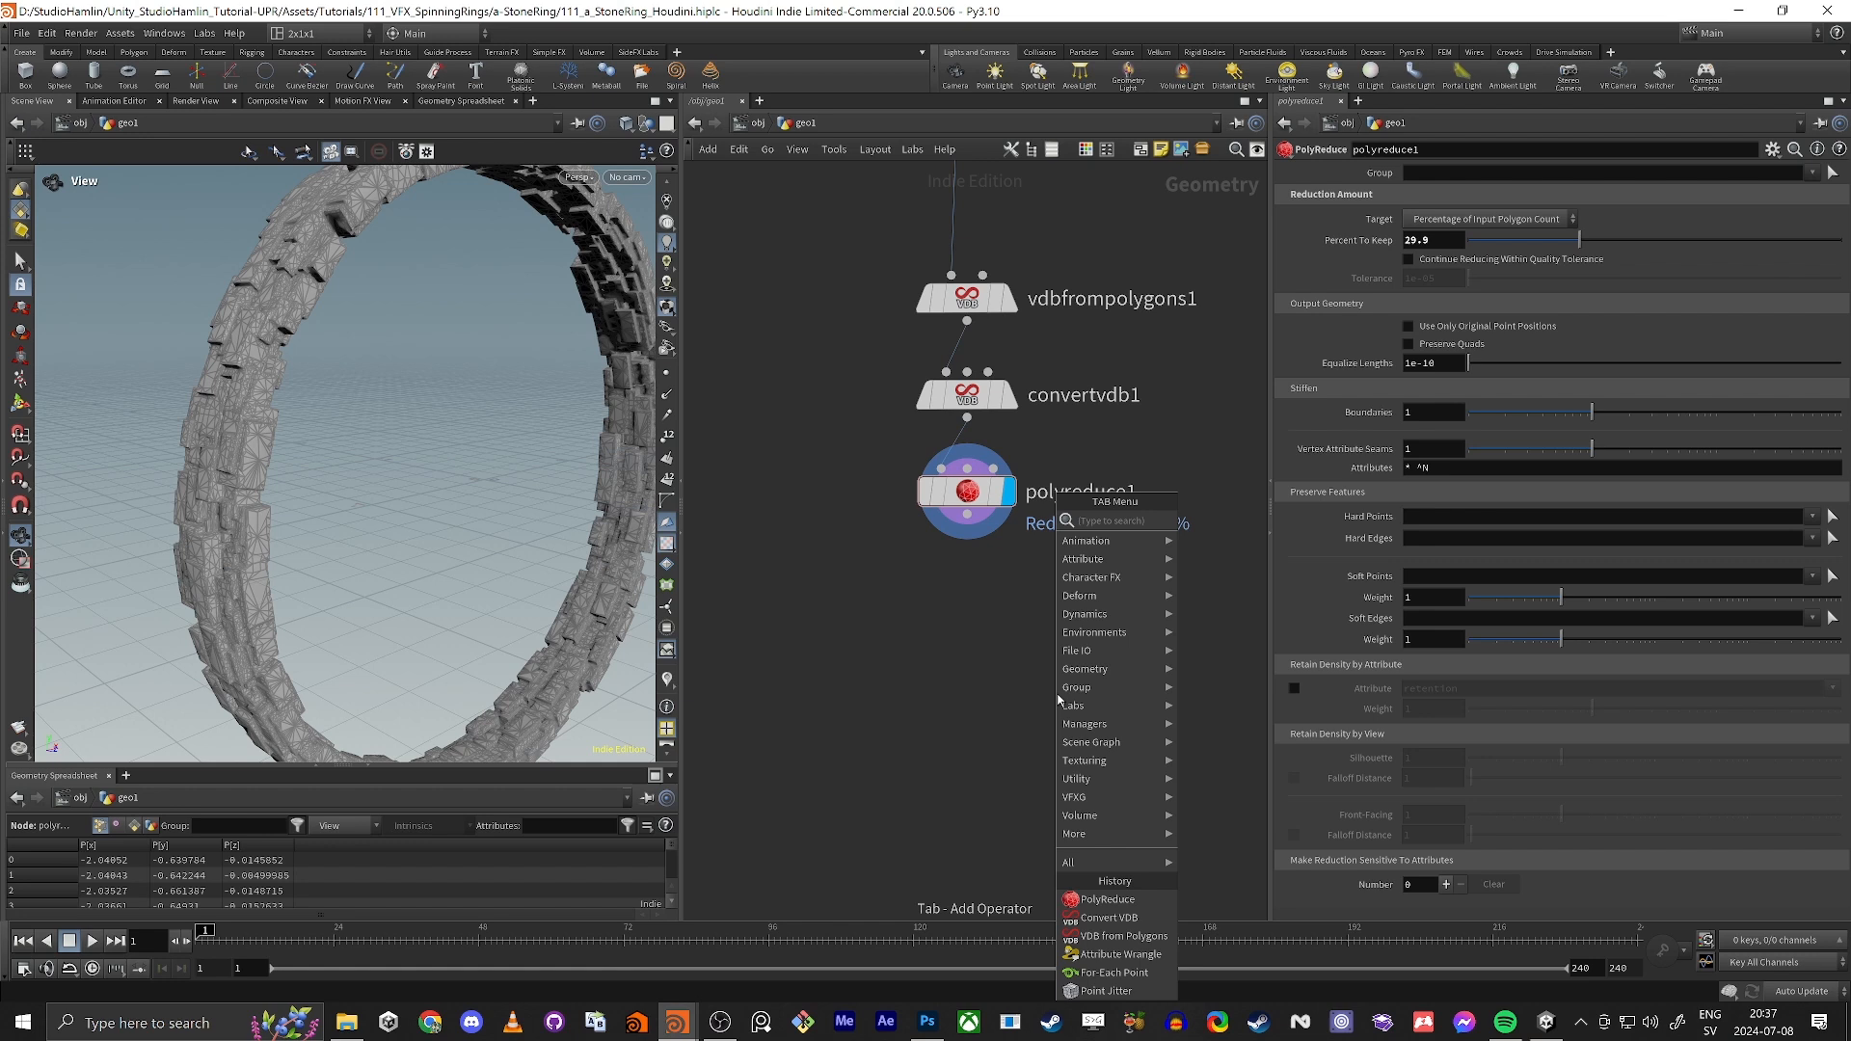
text(measur)
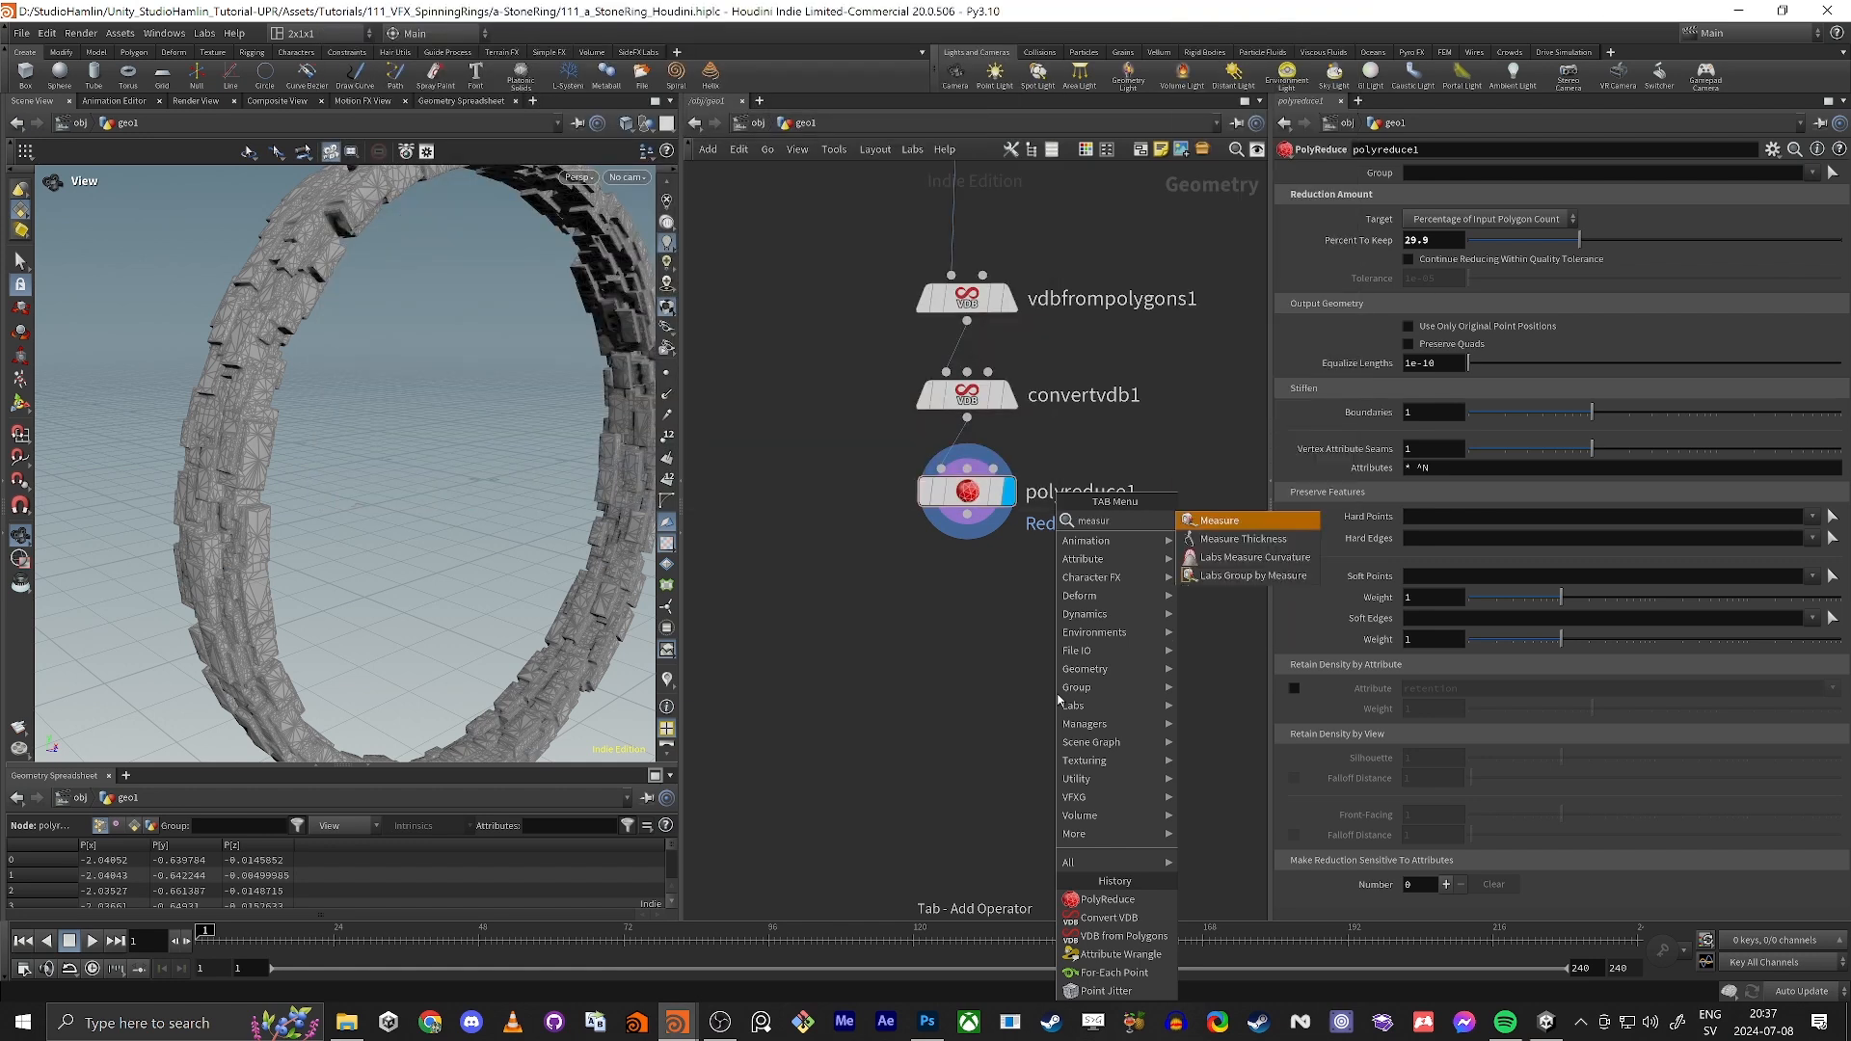
key(Down)
key(Down)
key(Return)
click(986, 568)
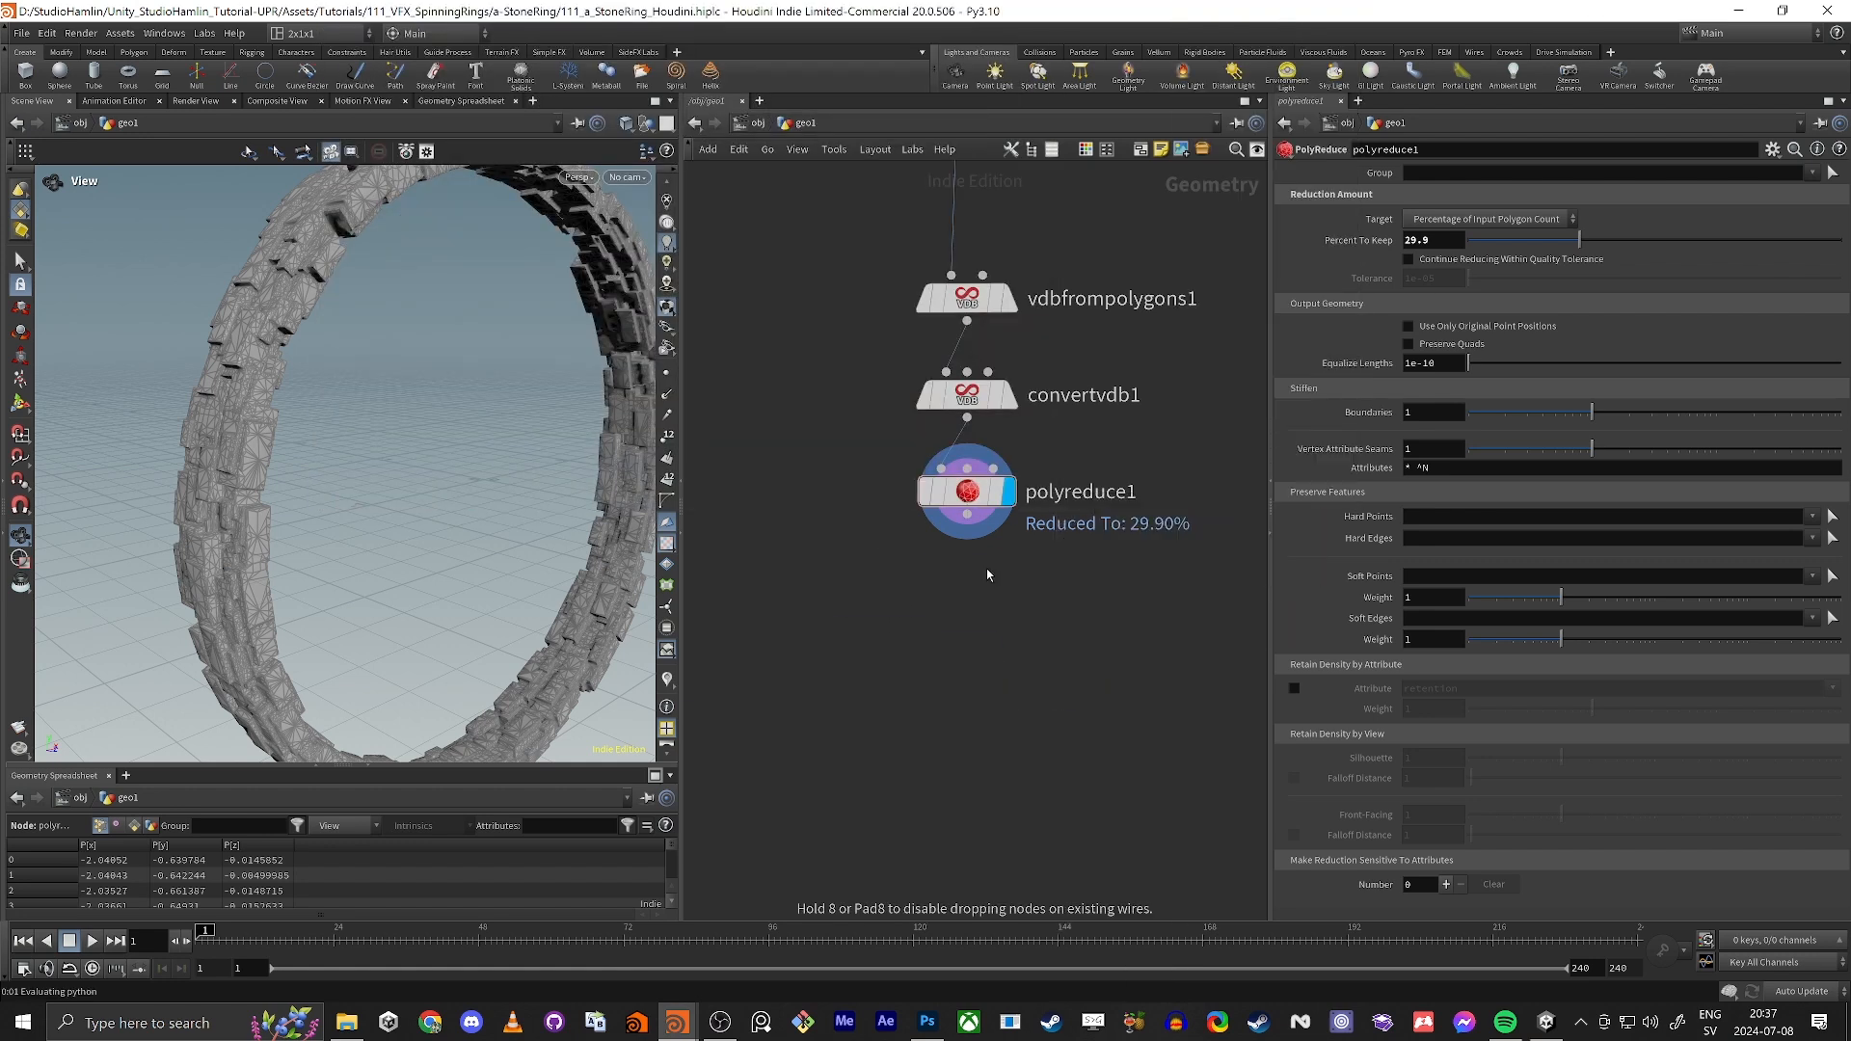
drag(967, 515, 944, 649)
click(1009, 576)
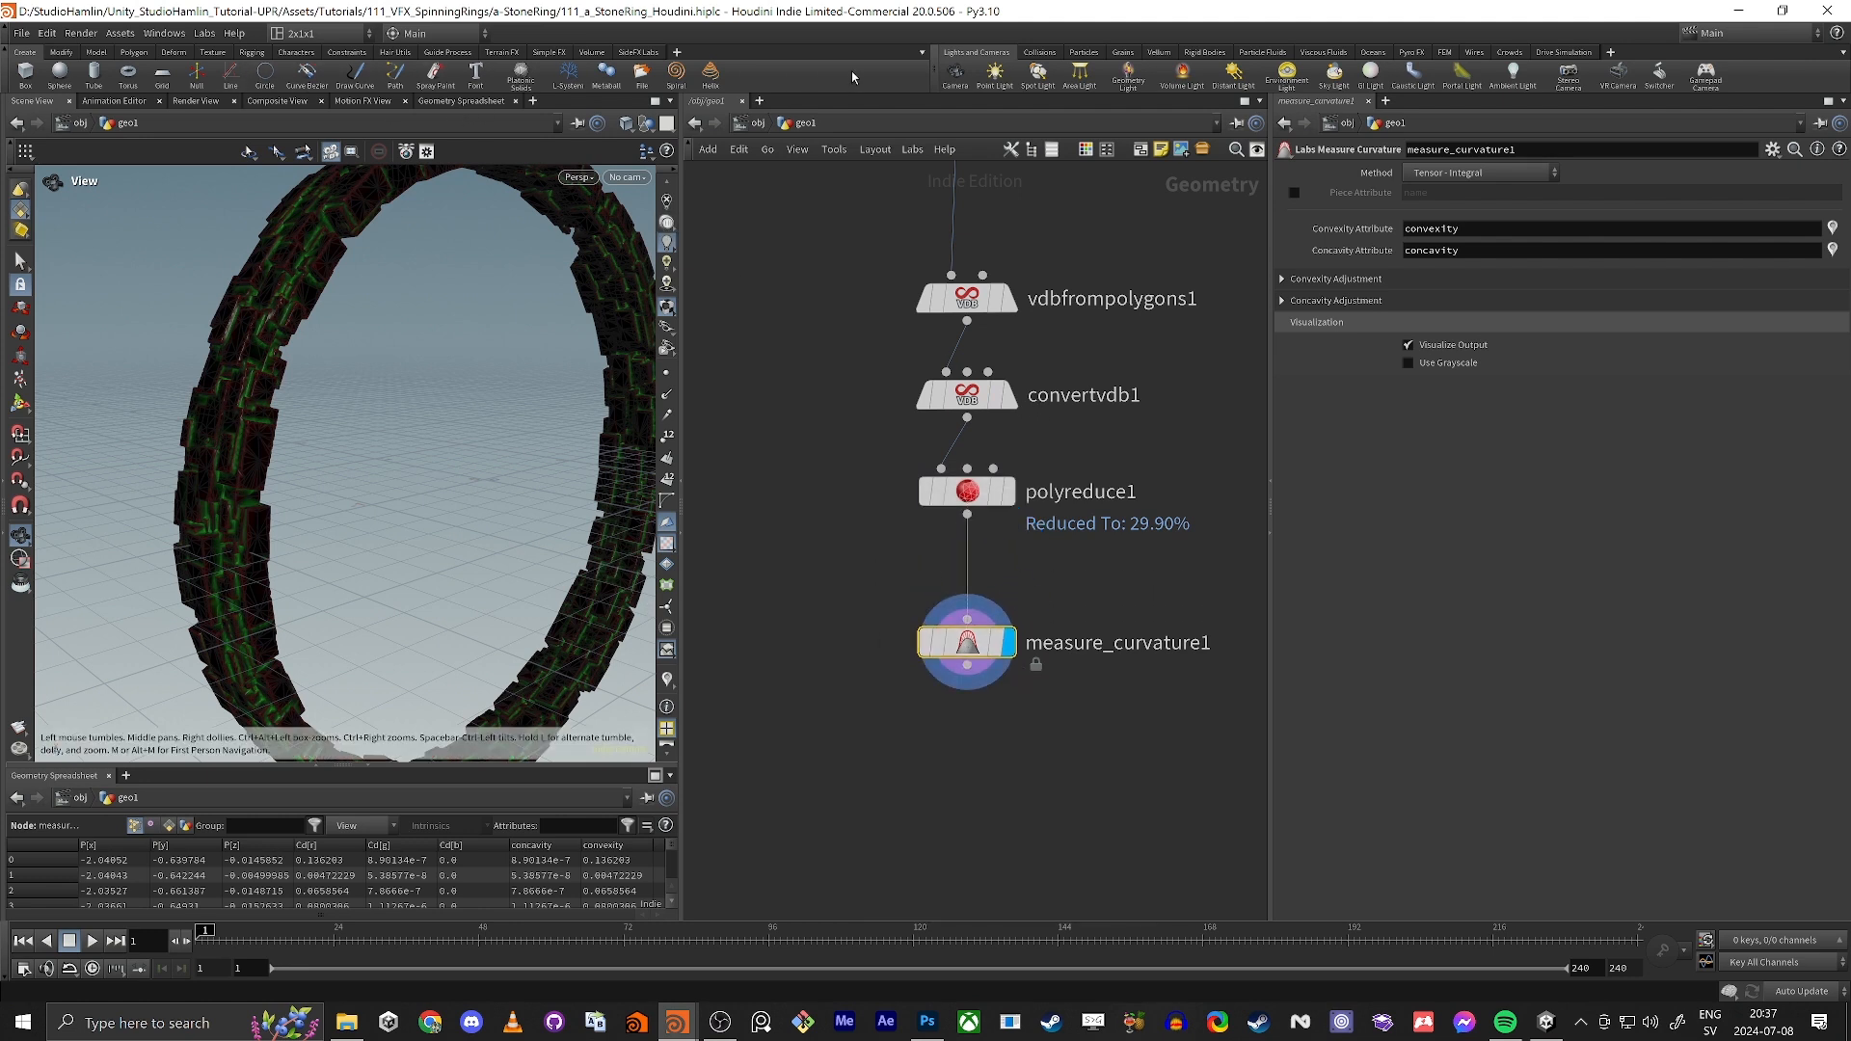
Step: Show the SideFX Labs tool shelf
click(922, 53)
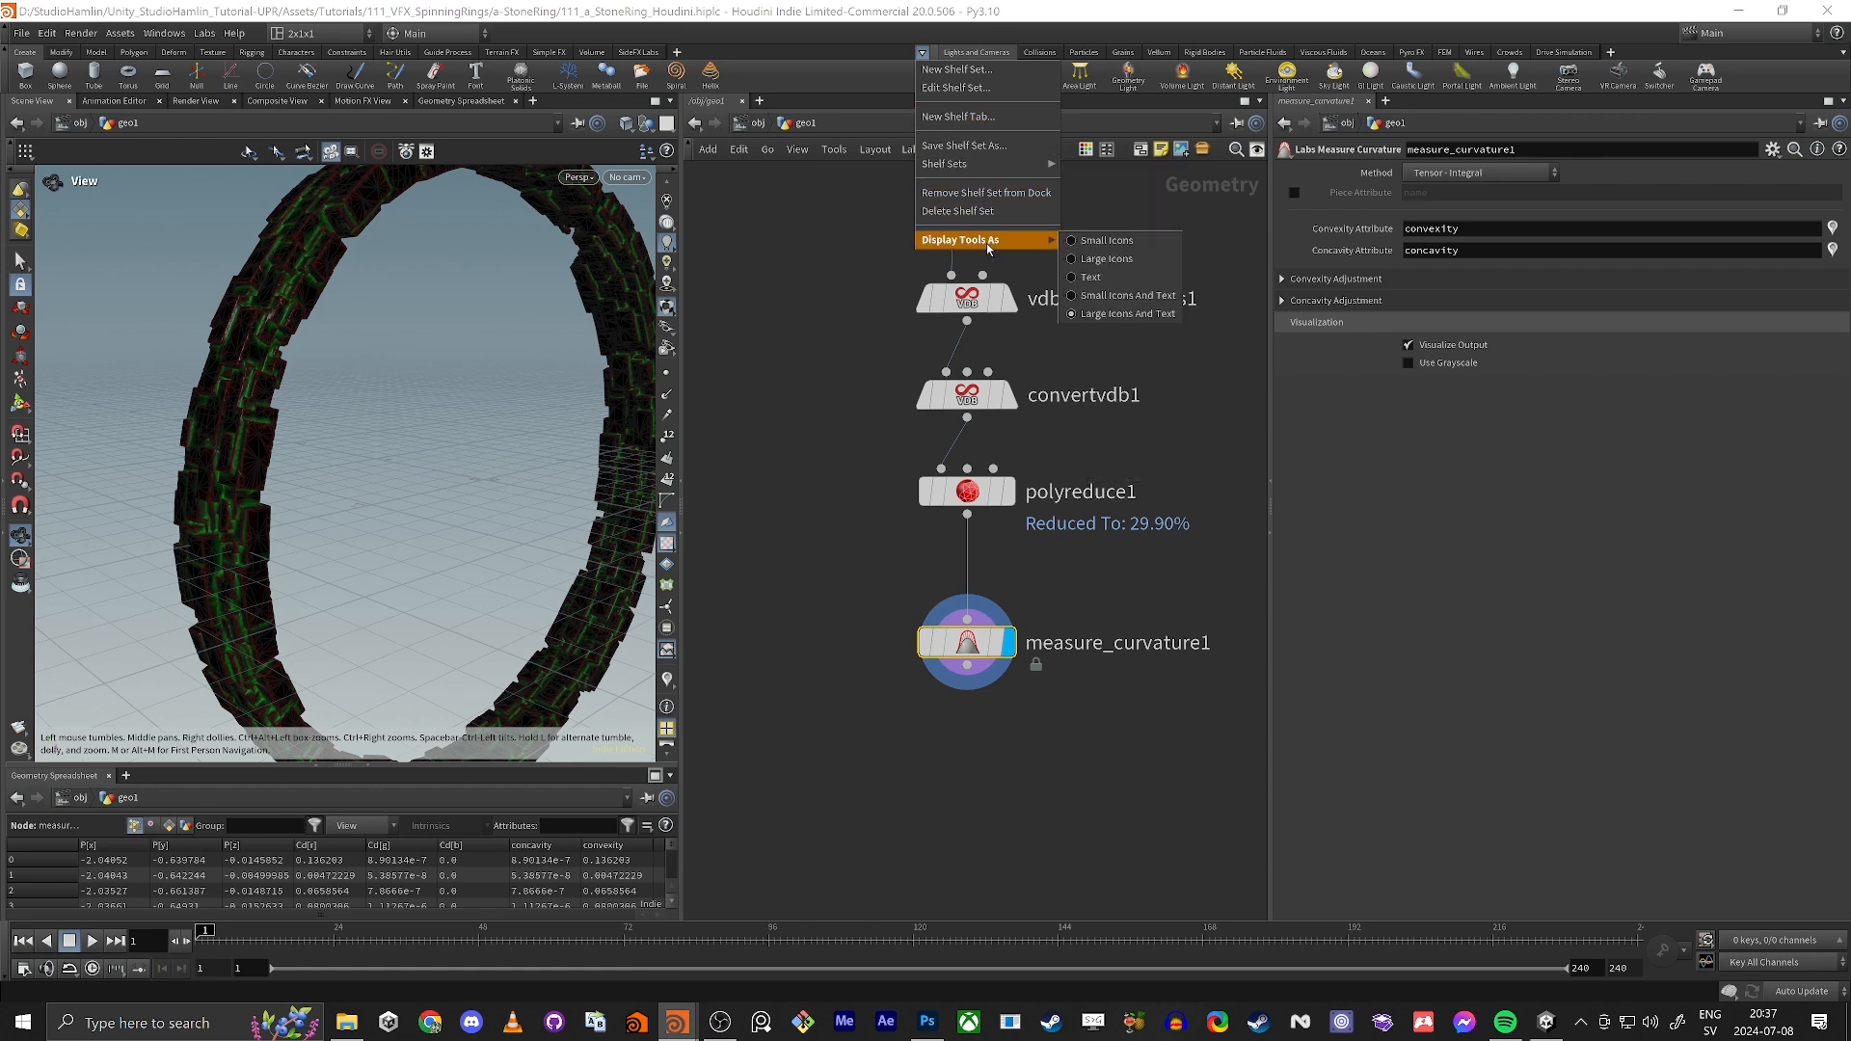
click(636, 53)
click(636, 53)
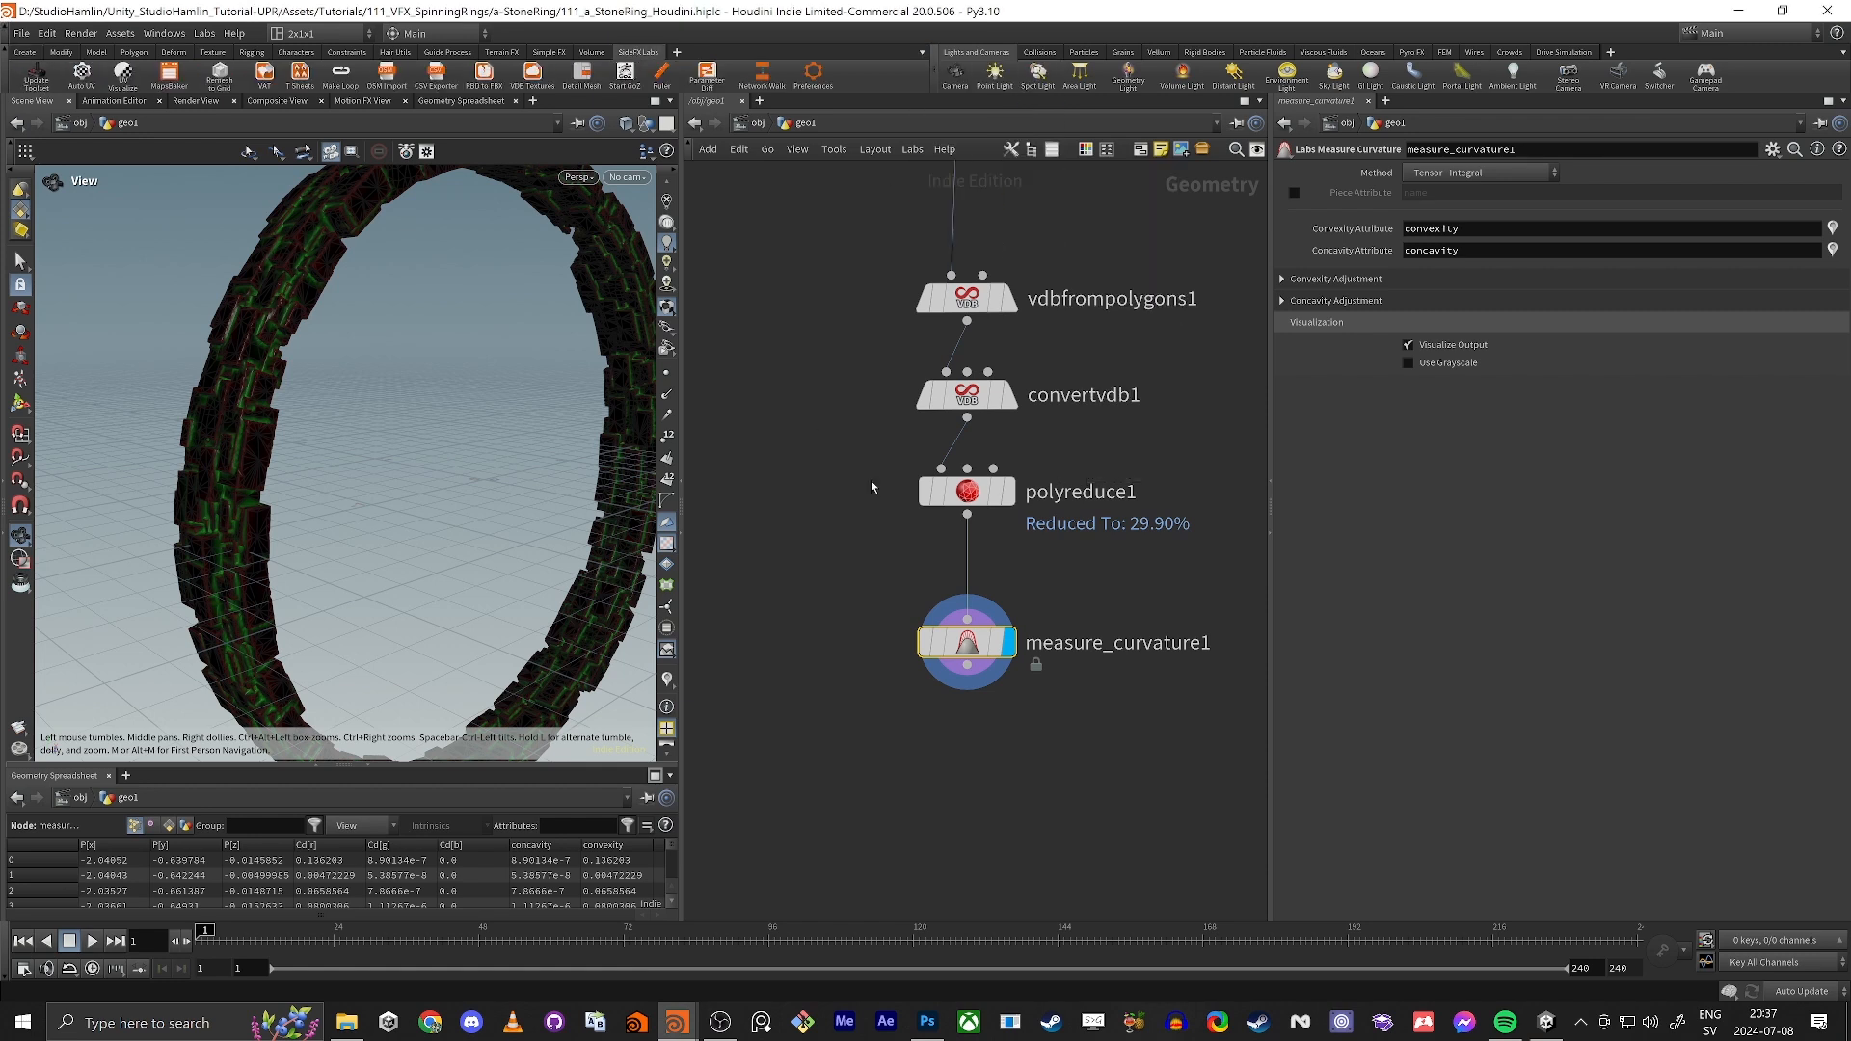
Step: Inspect the curvature colours on the stones and set measure_curvature1's Concavity Attribute to value
middle_drag(955, 753, 967, 662)
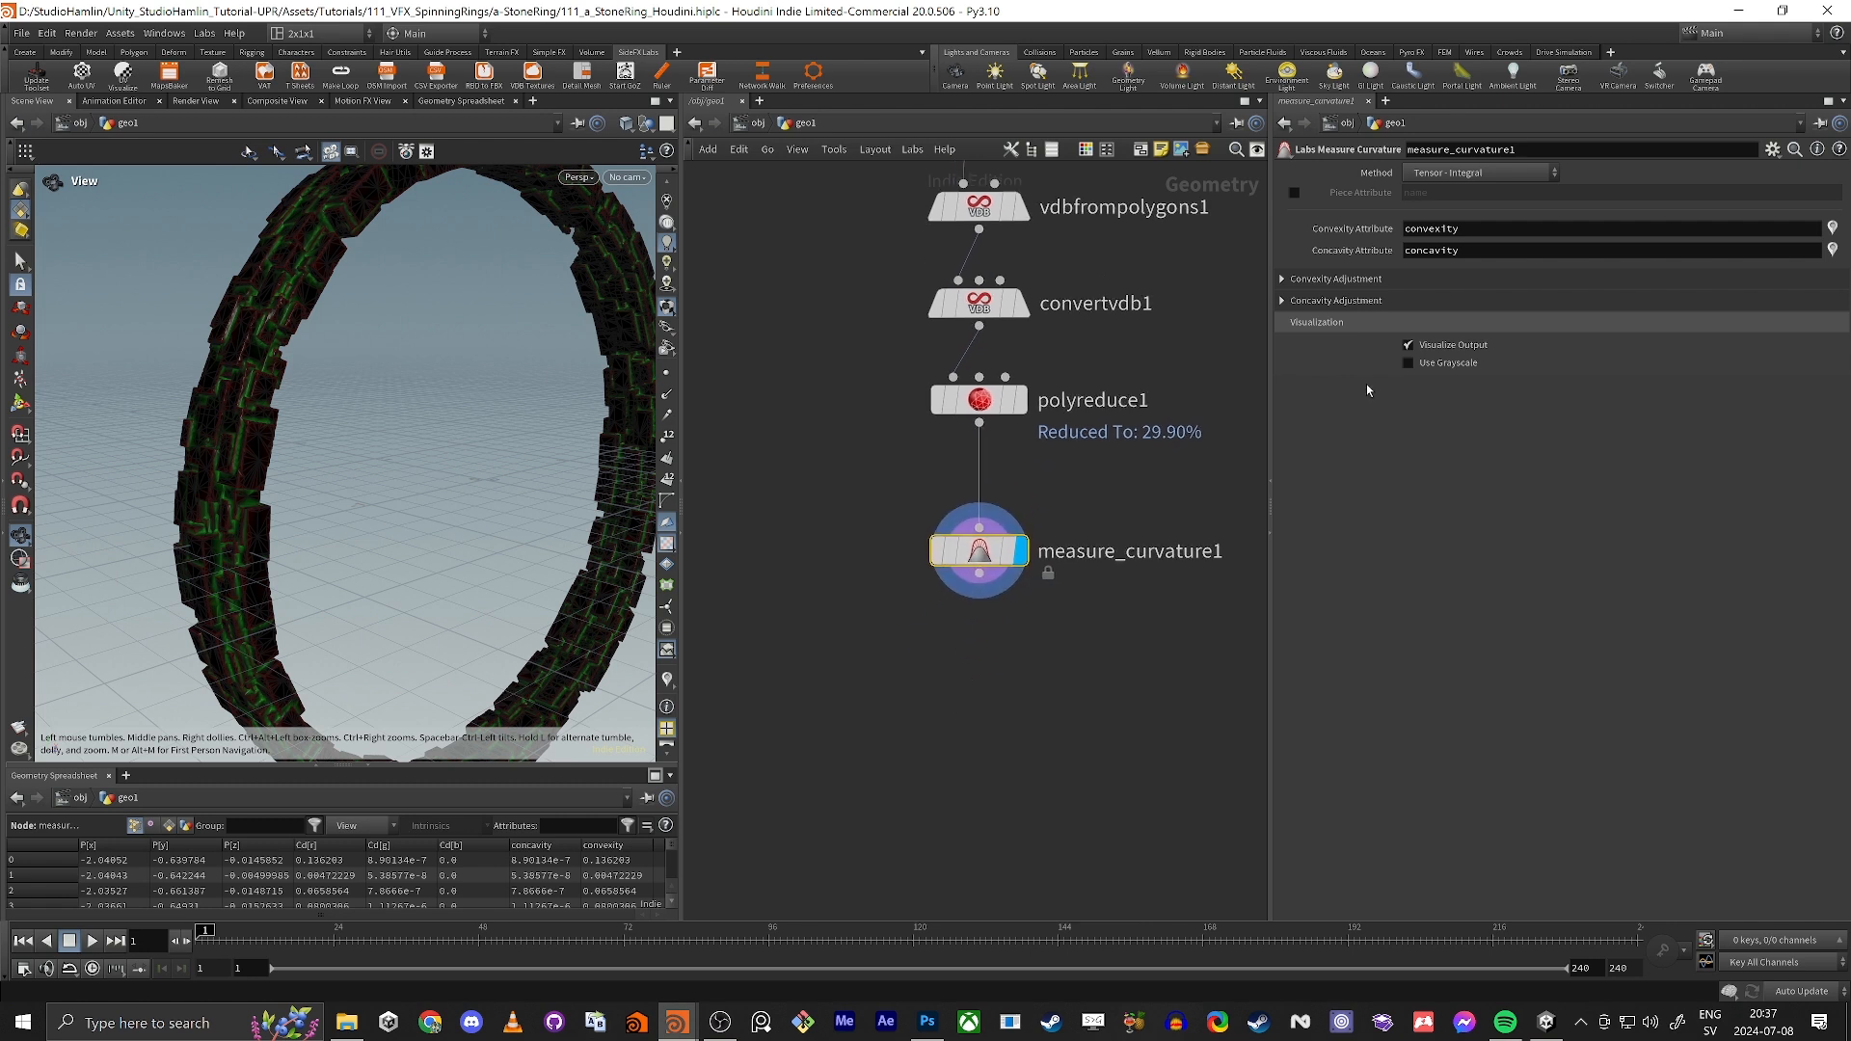
scroll(384, 338, up, 10)
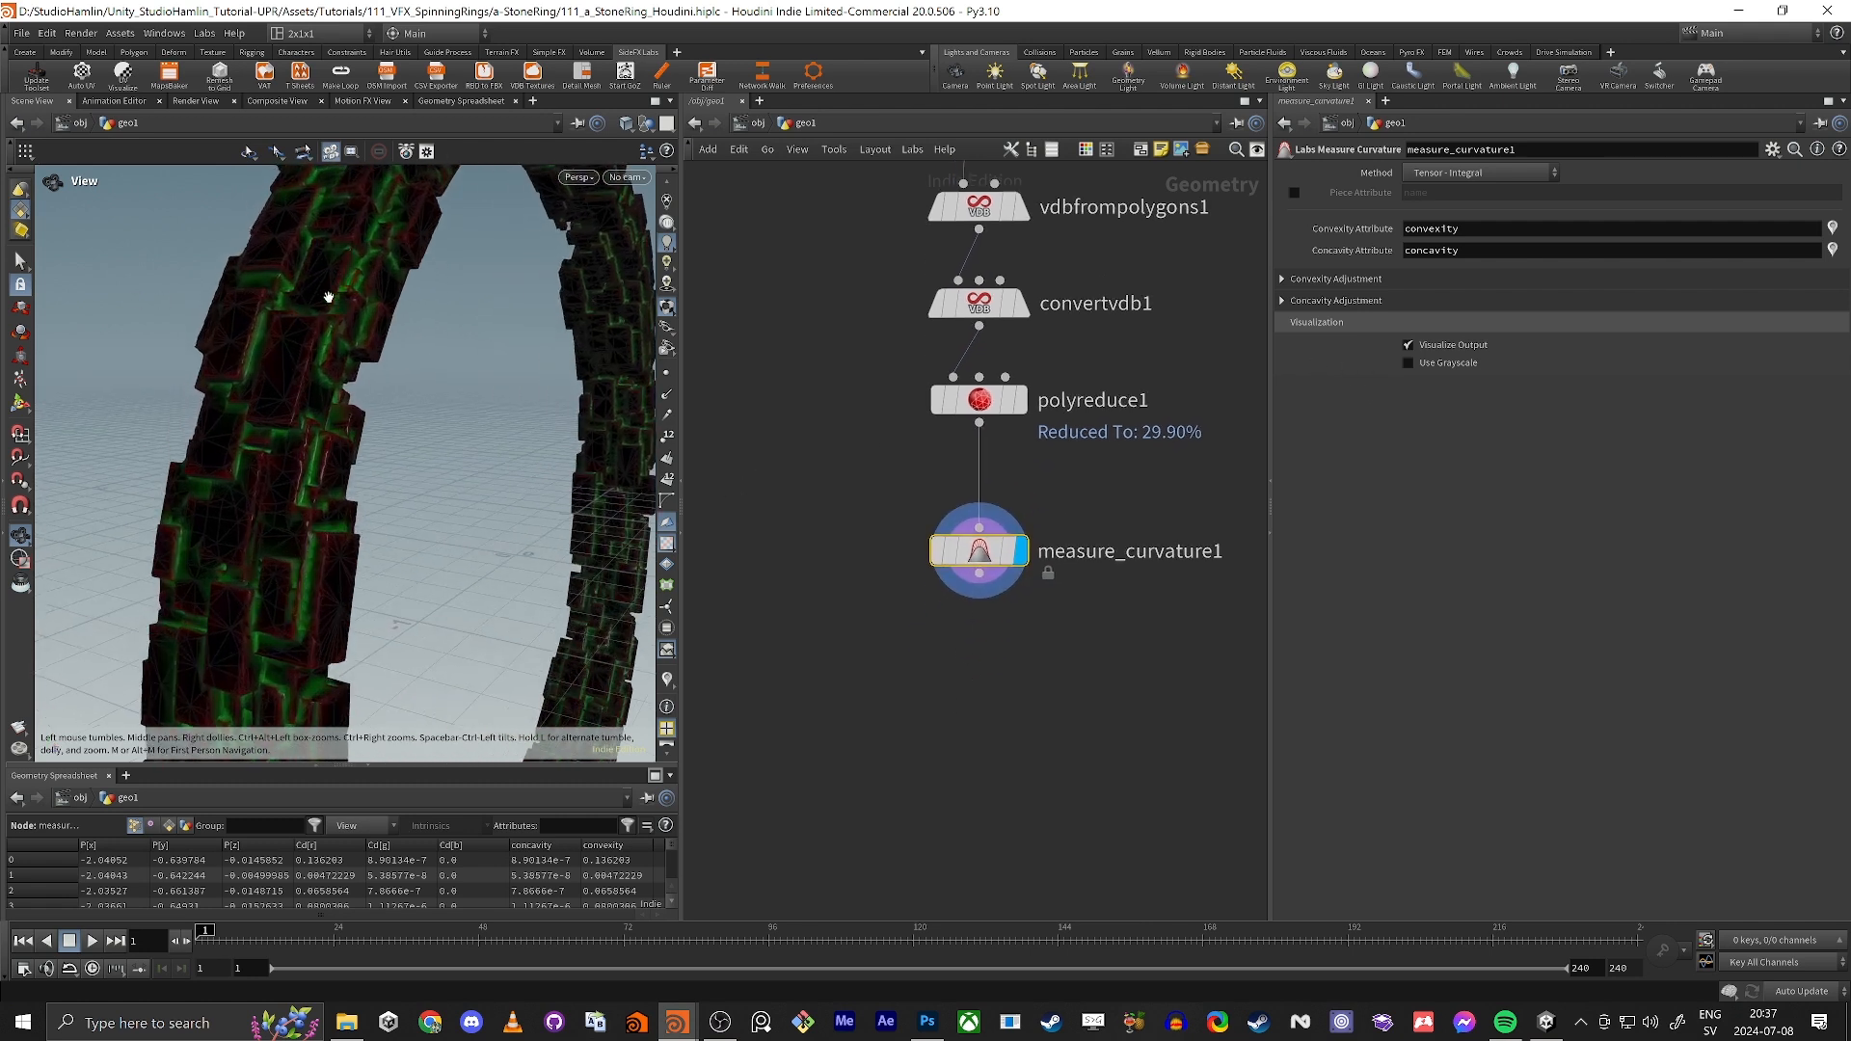
drag(368, 329, 330, 433)
scroll(330, 433, up, 4)
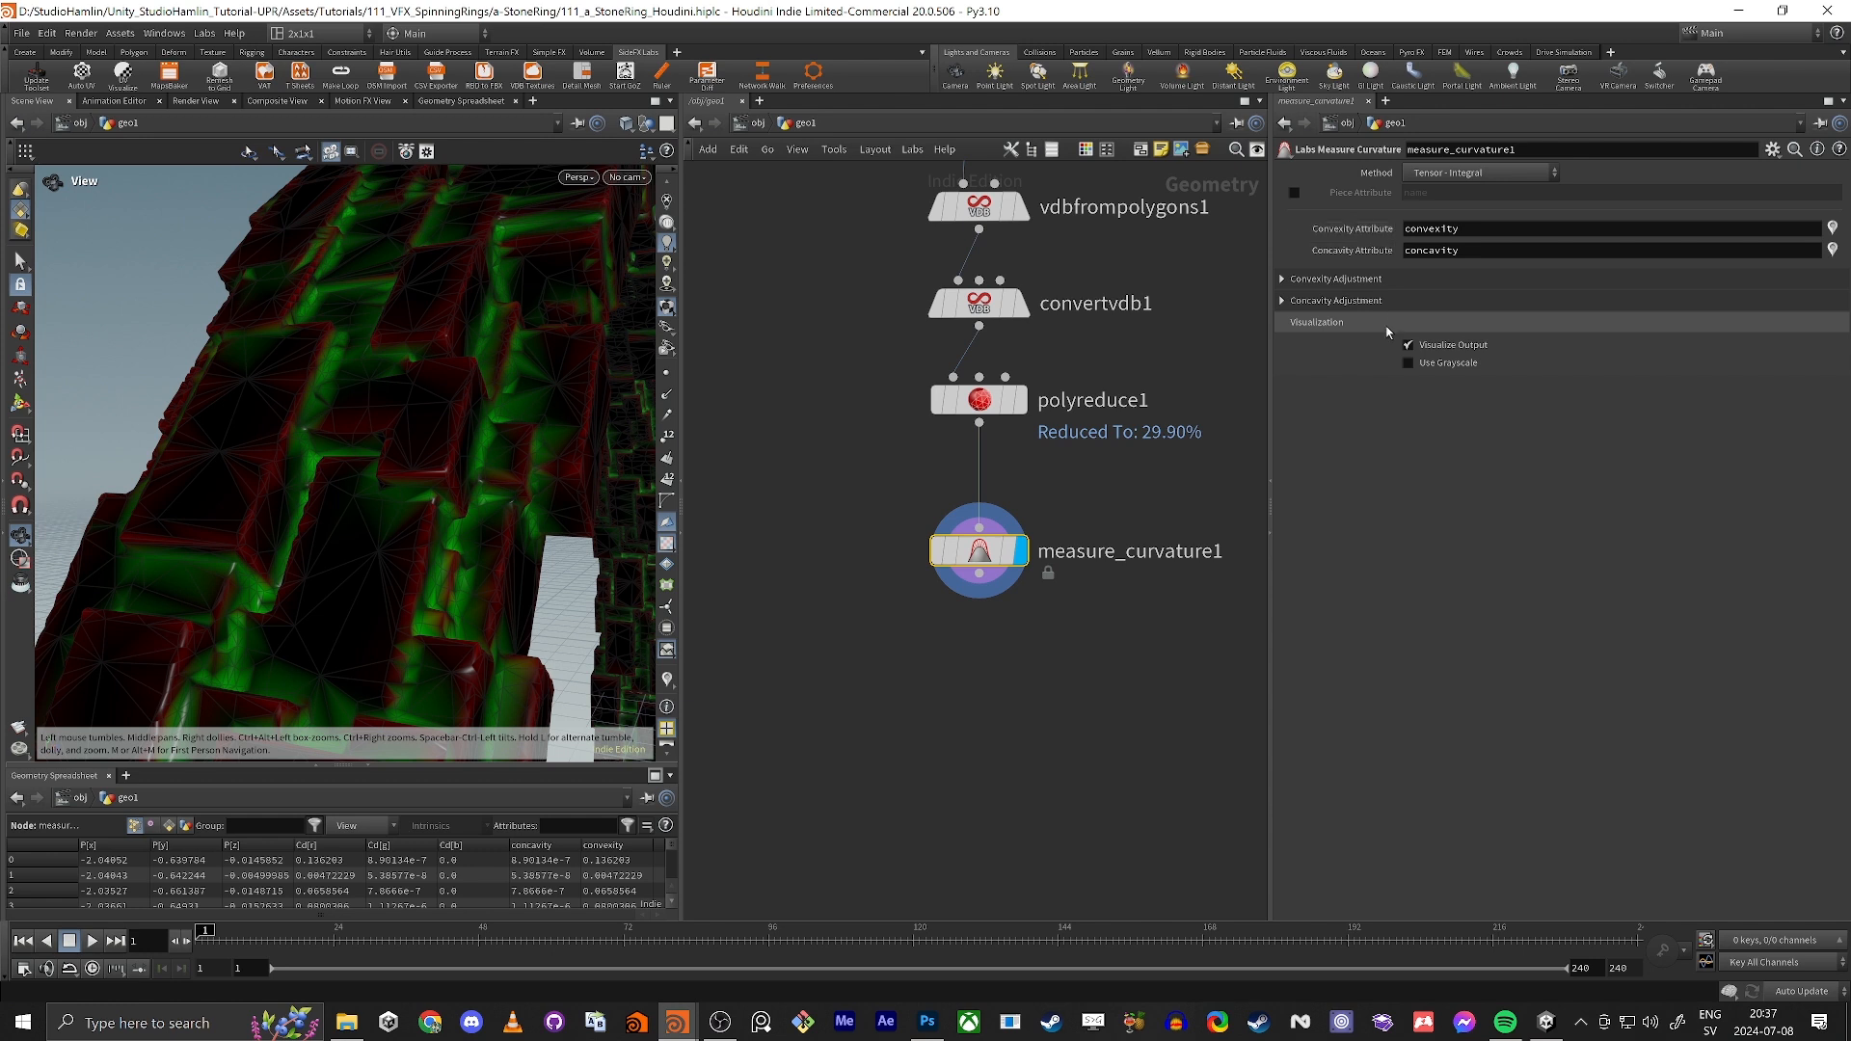
double_click(1470, 252)
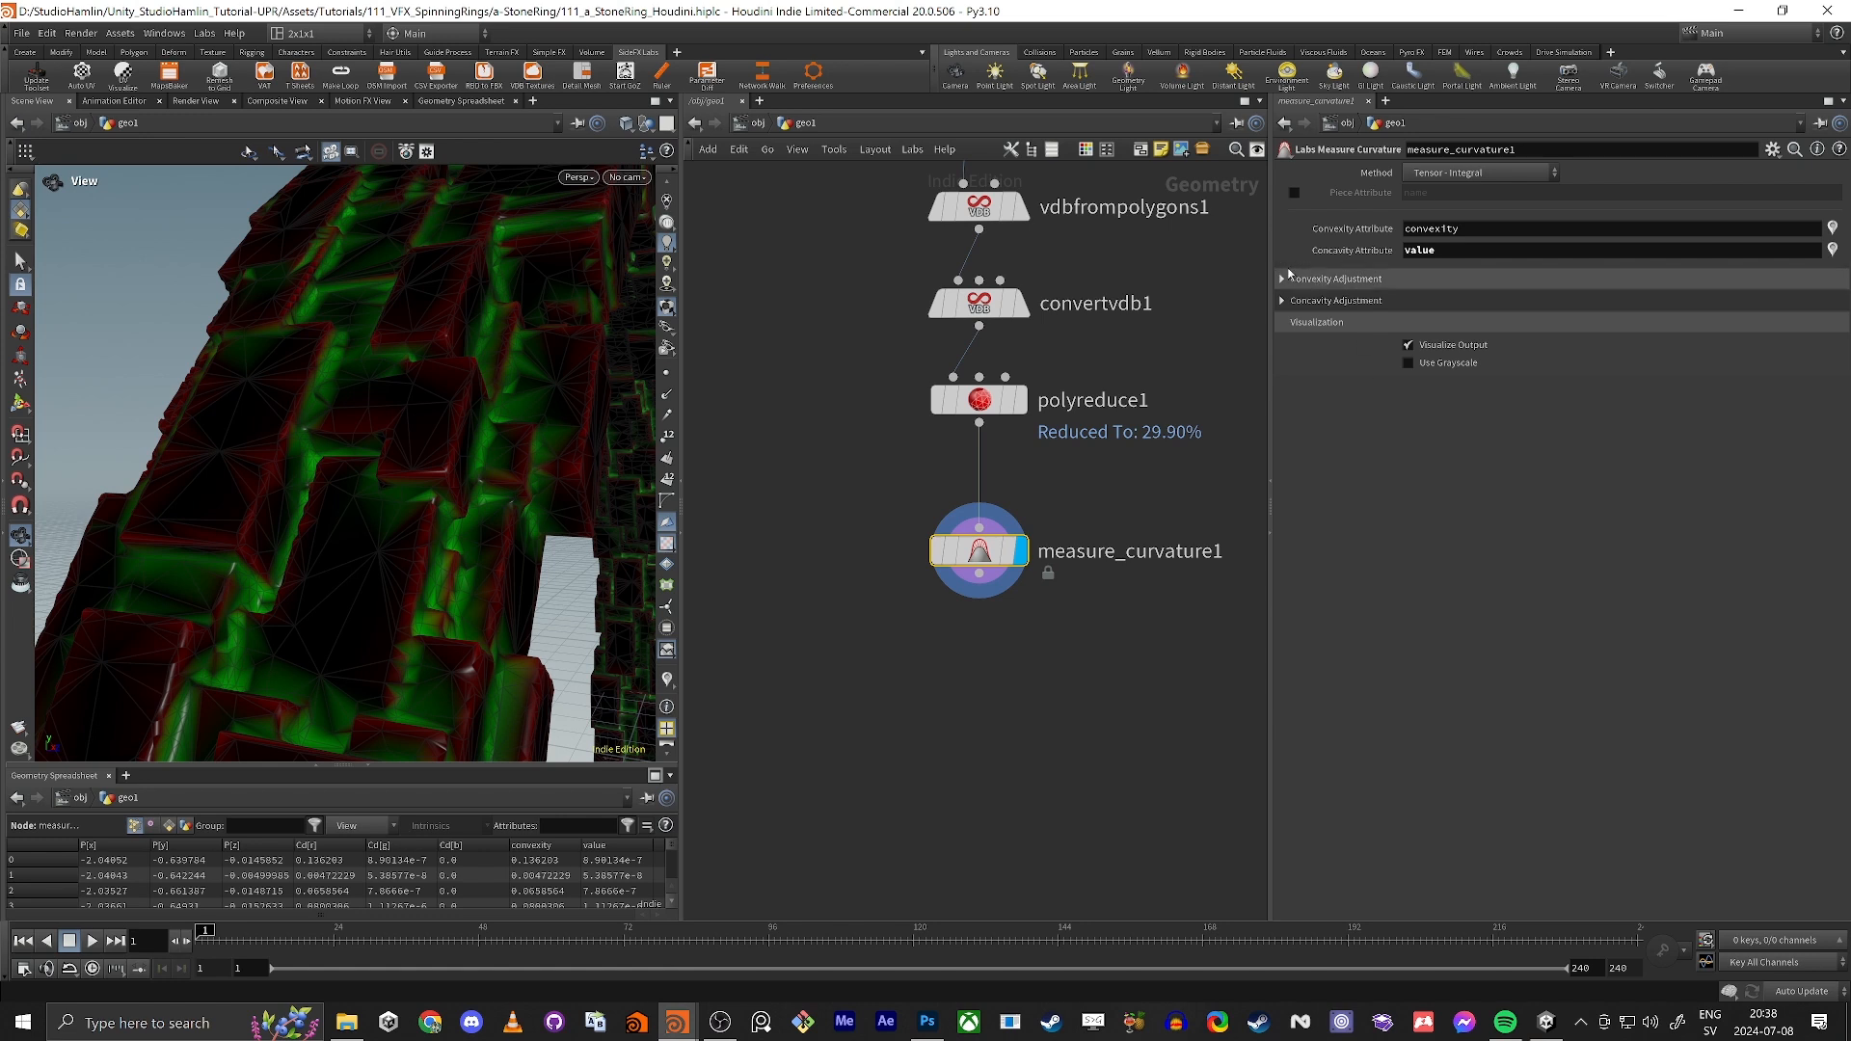
middle_drag(991, 787, 962, 605)
key(Tab)
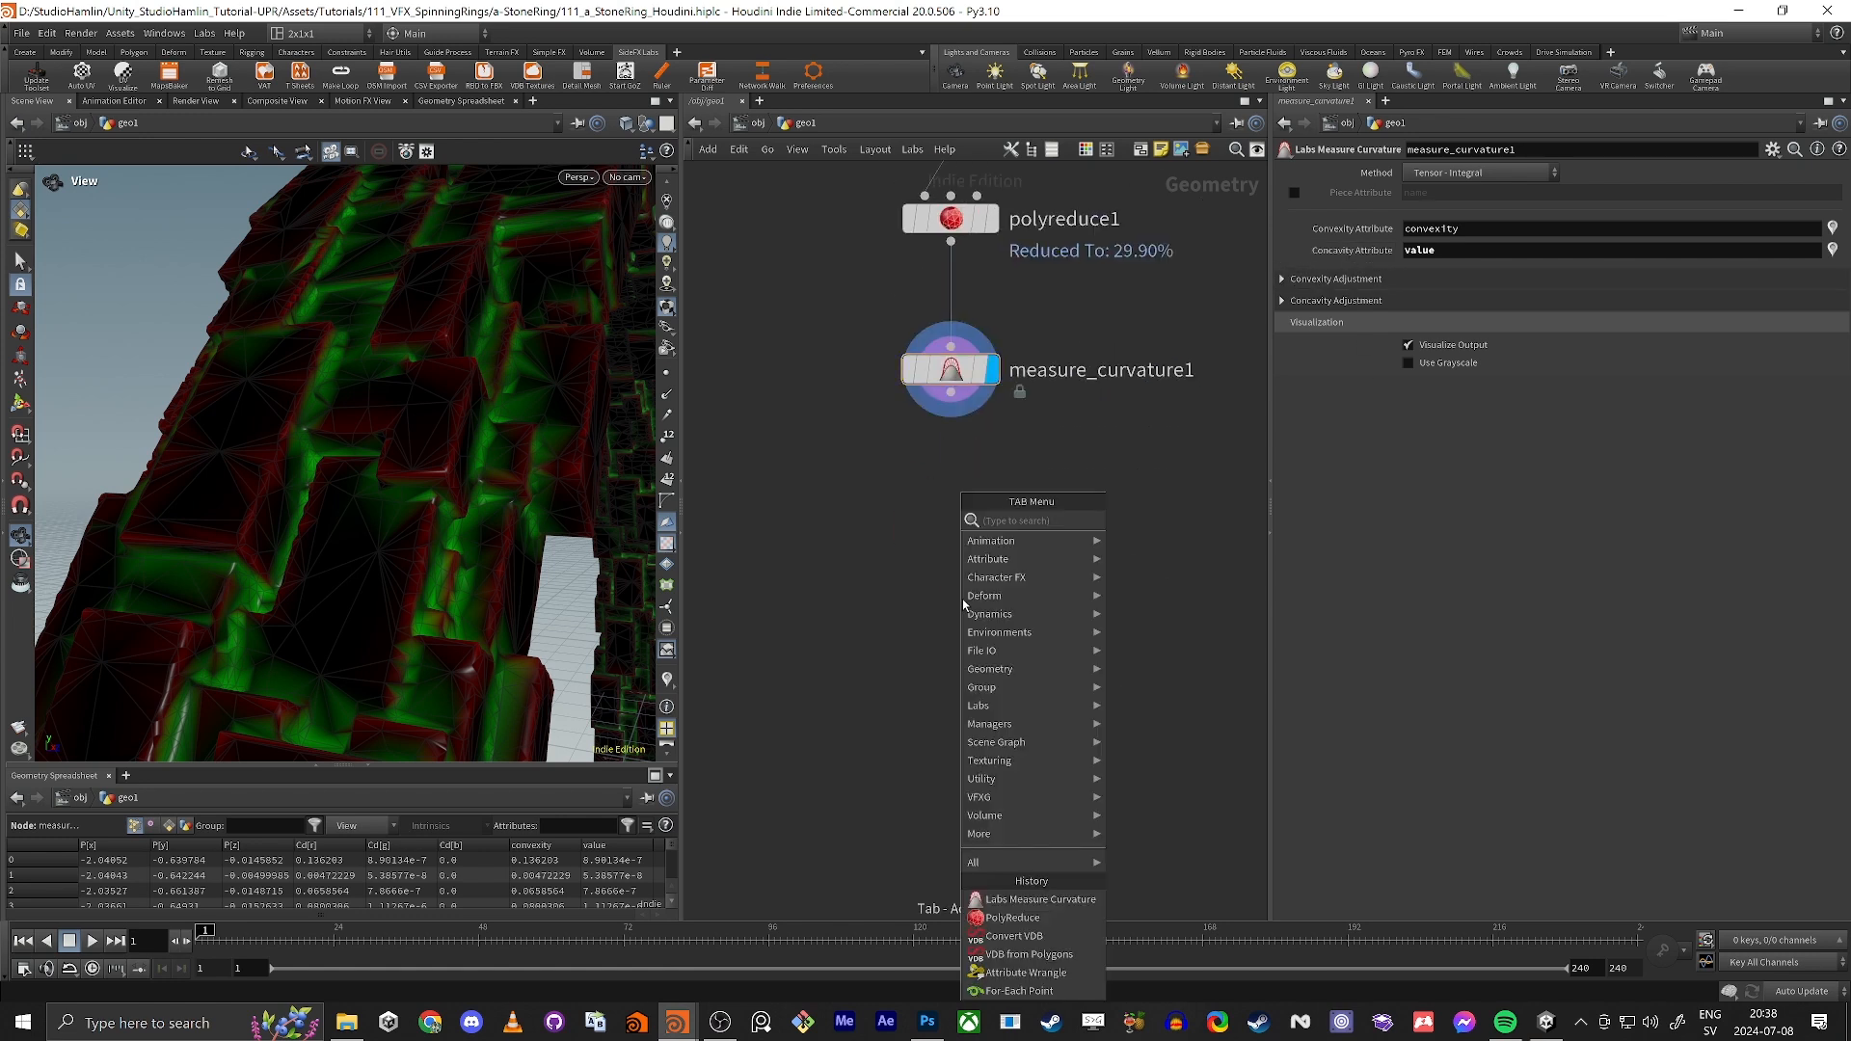
key(Escape)
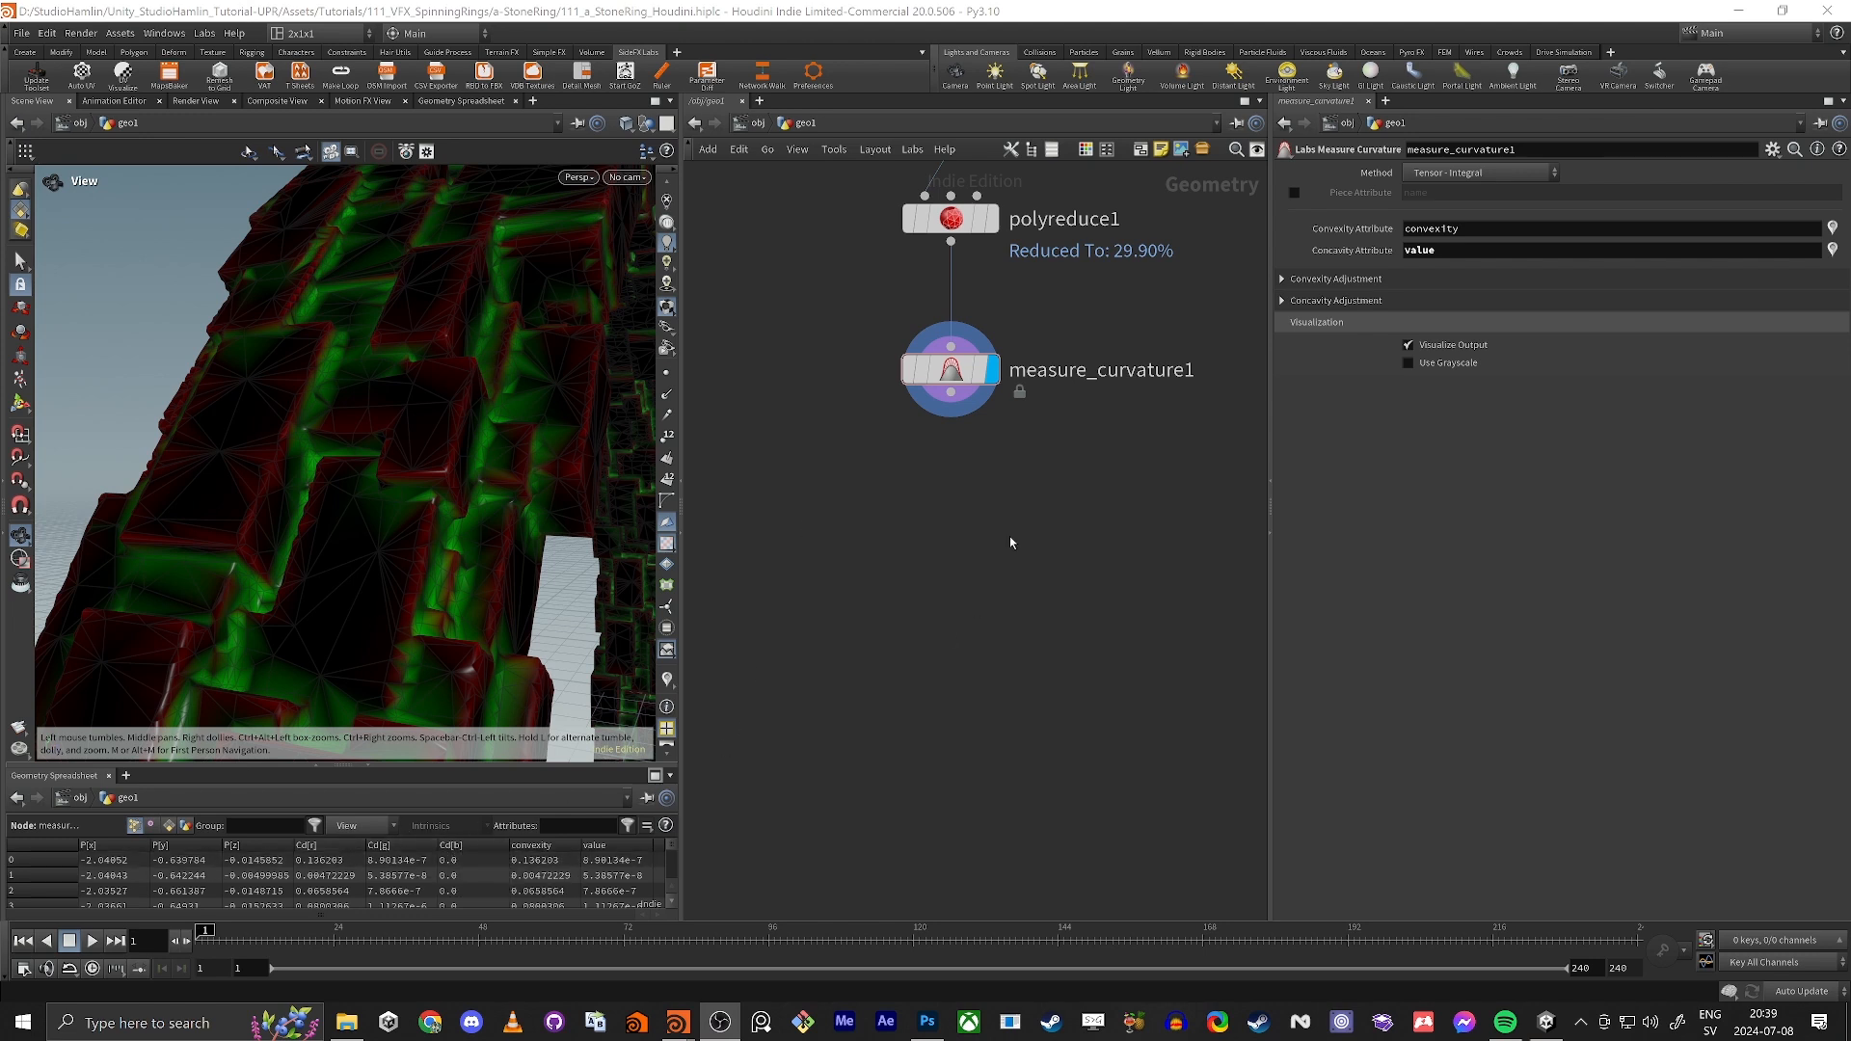
Step: Add a Labs Auto UV node directly below measure_curvature1, connected to its output, and display it
mouse_move(959, 529)
middle_down()
mouse_move(1015, 448)
mouse_move(983, 555)
middle_up()
key(Tab)
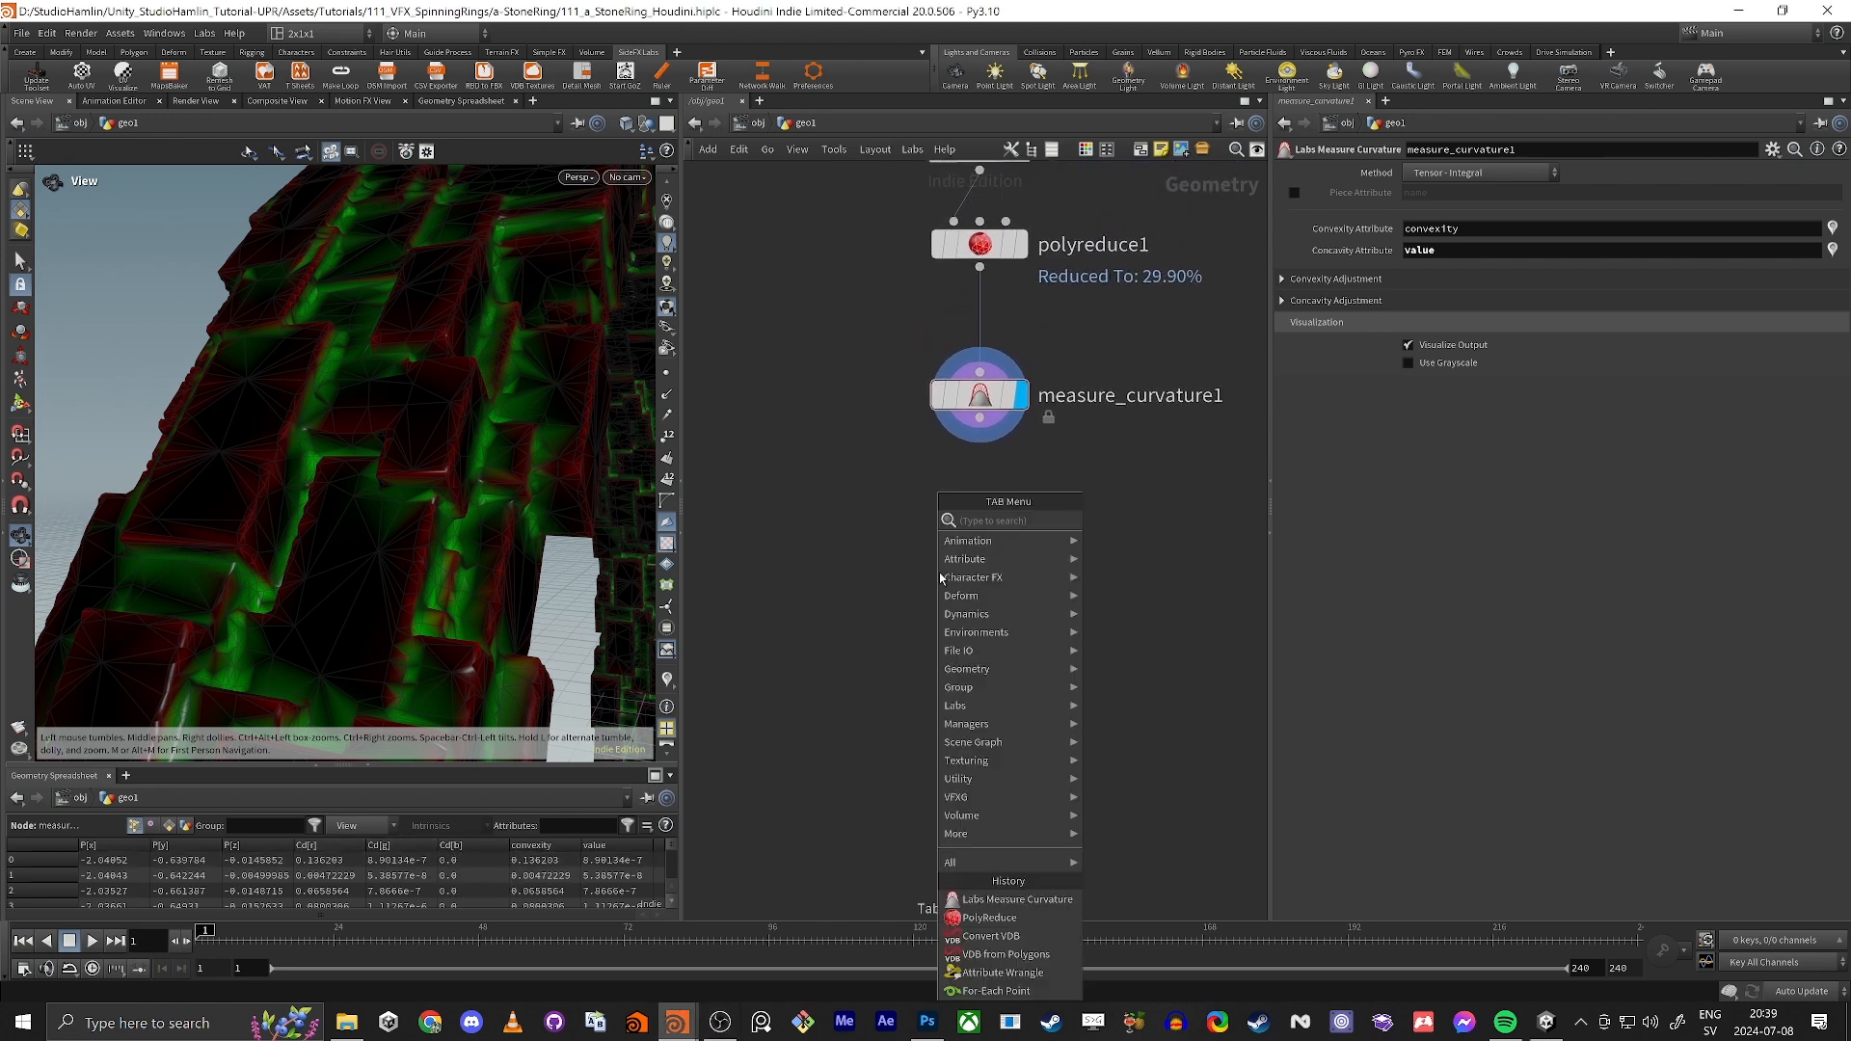
text(auto)
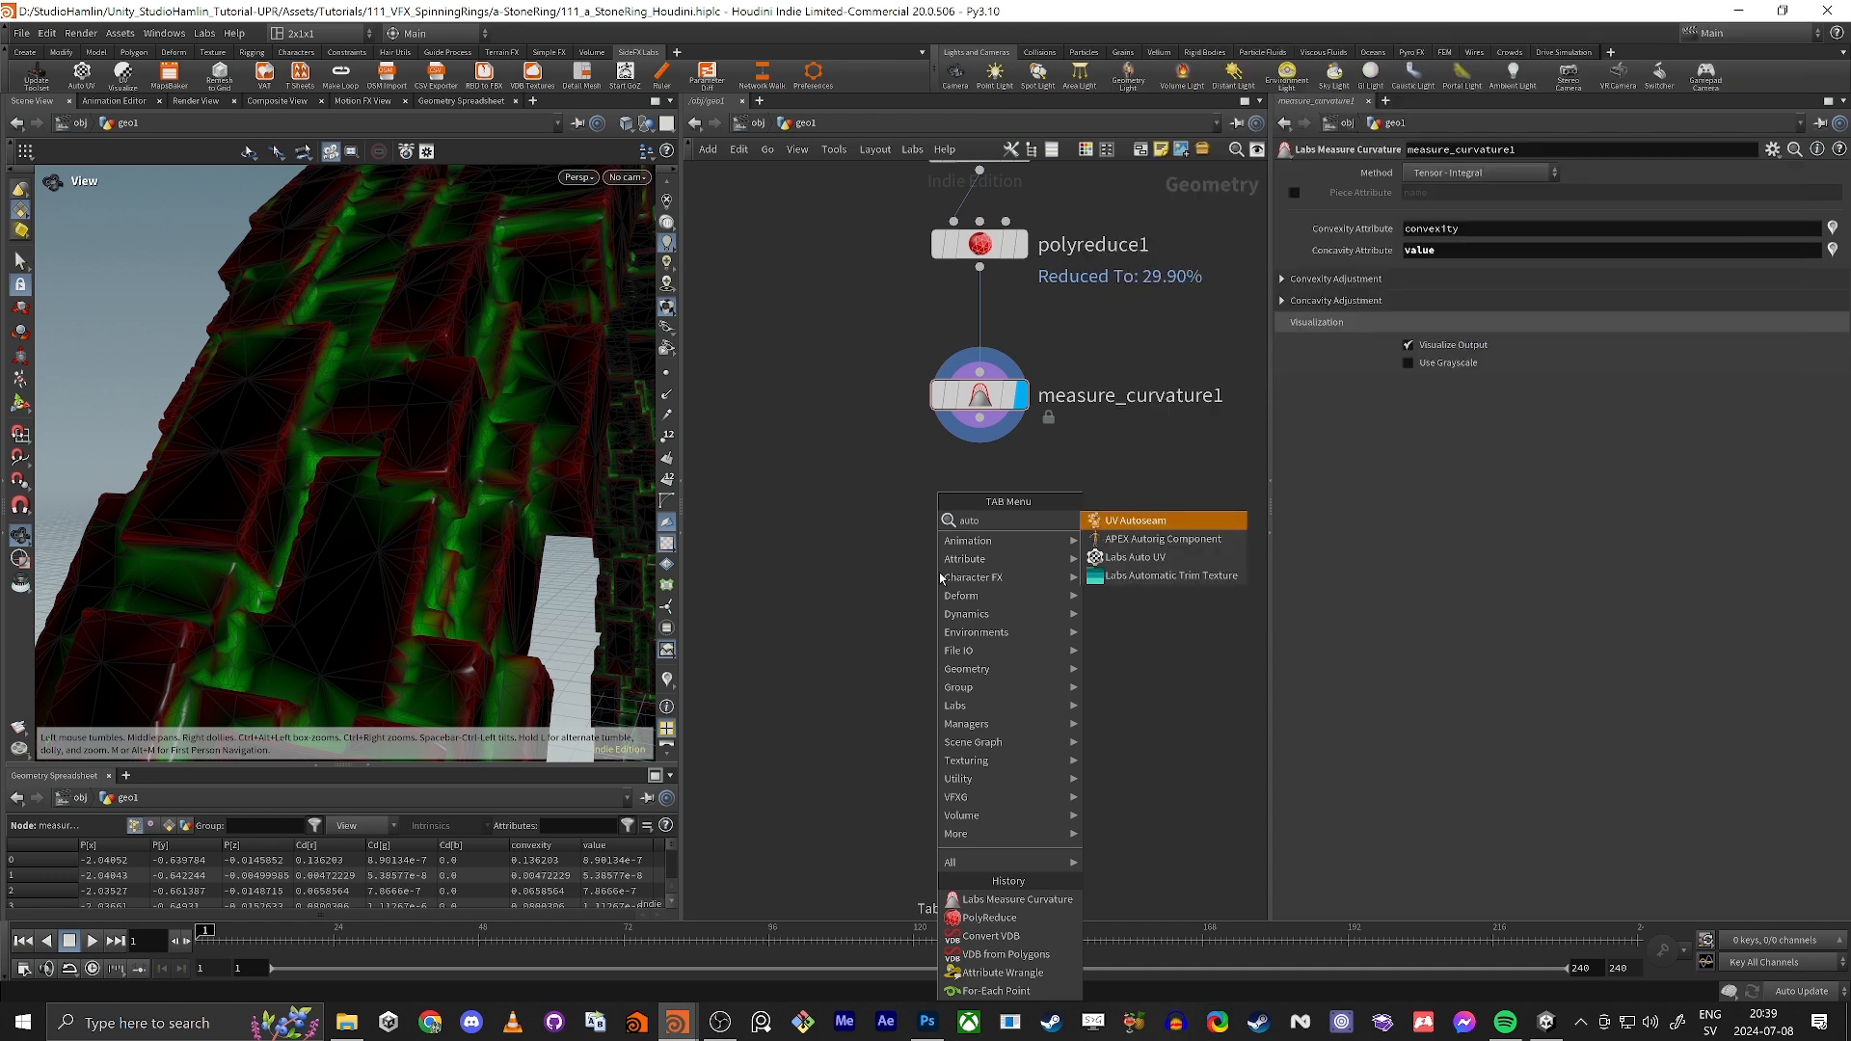
key(Return)
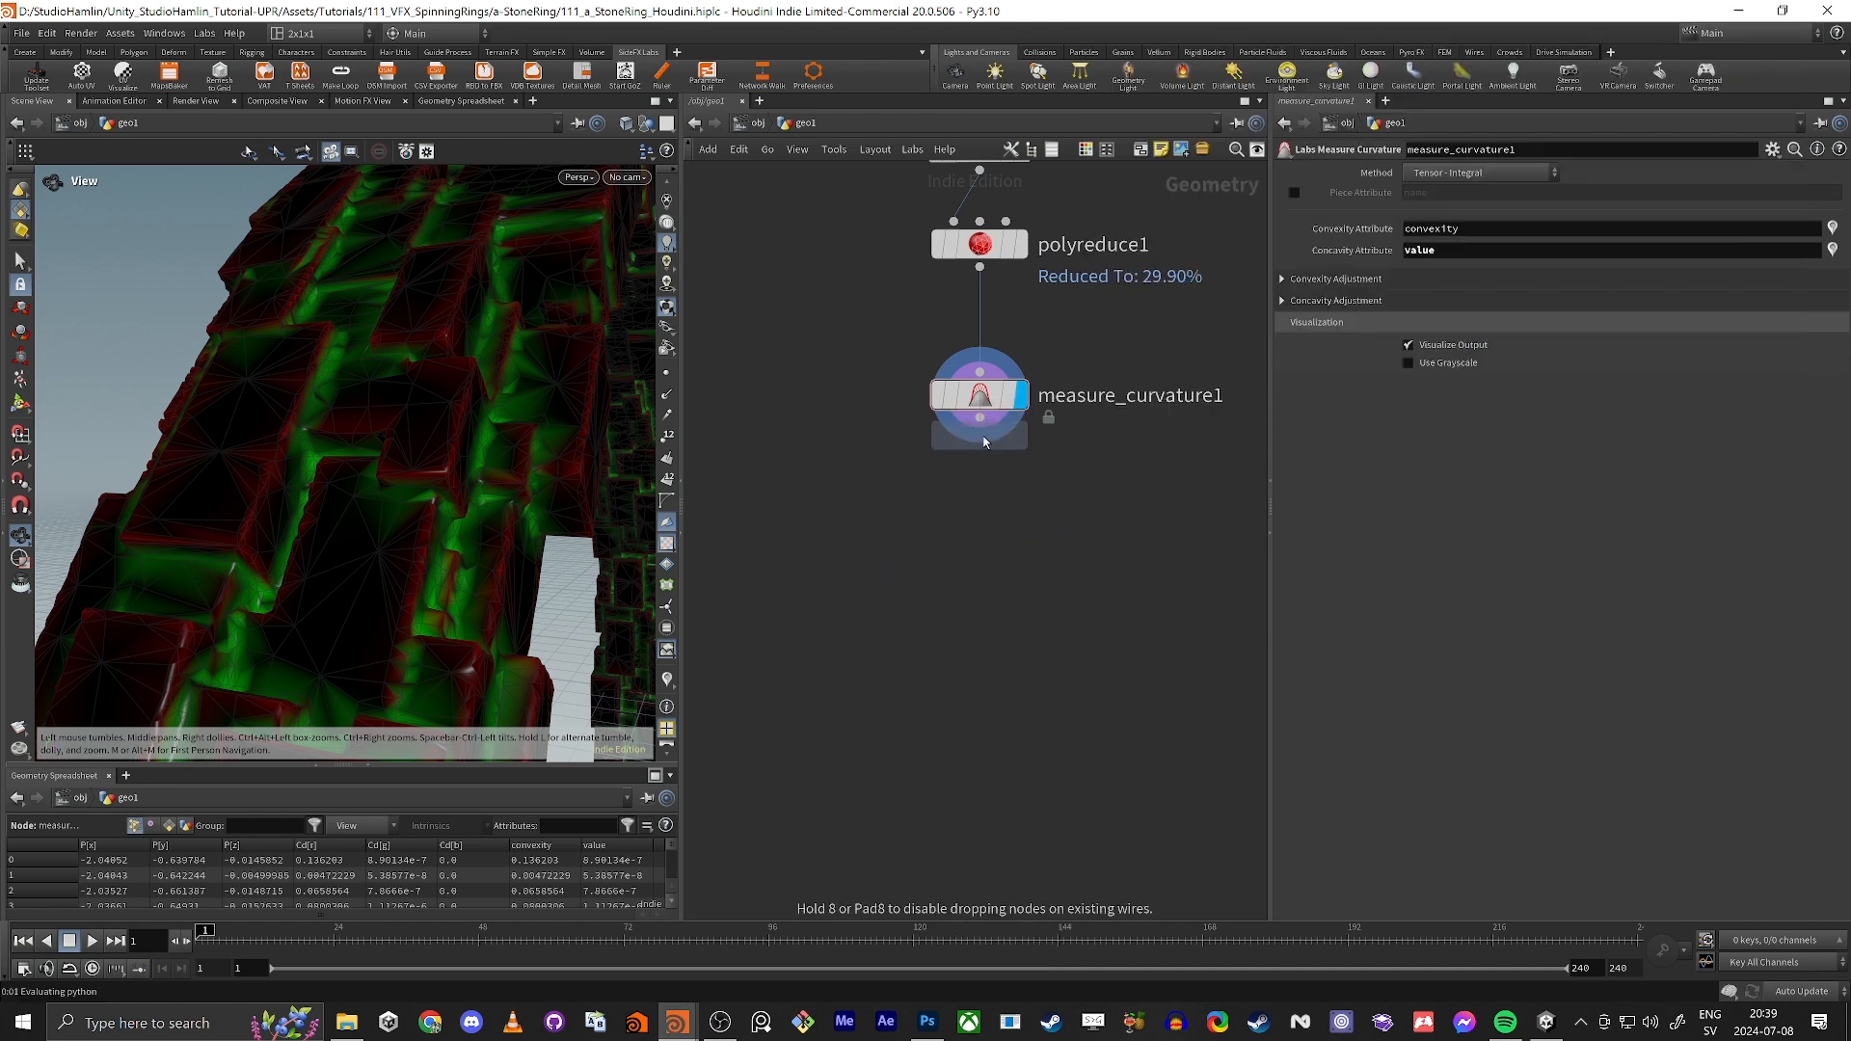
click(984, 442)
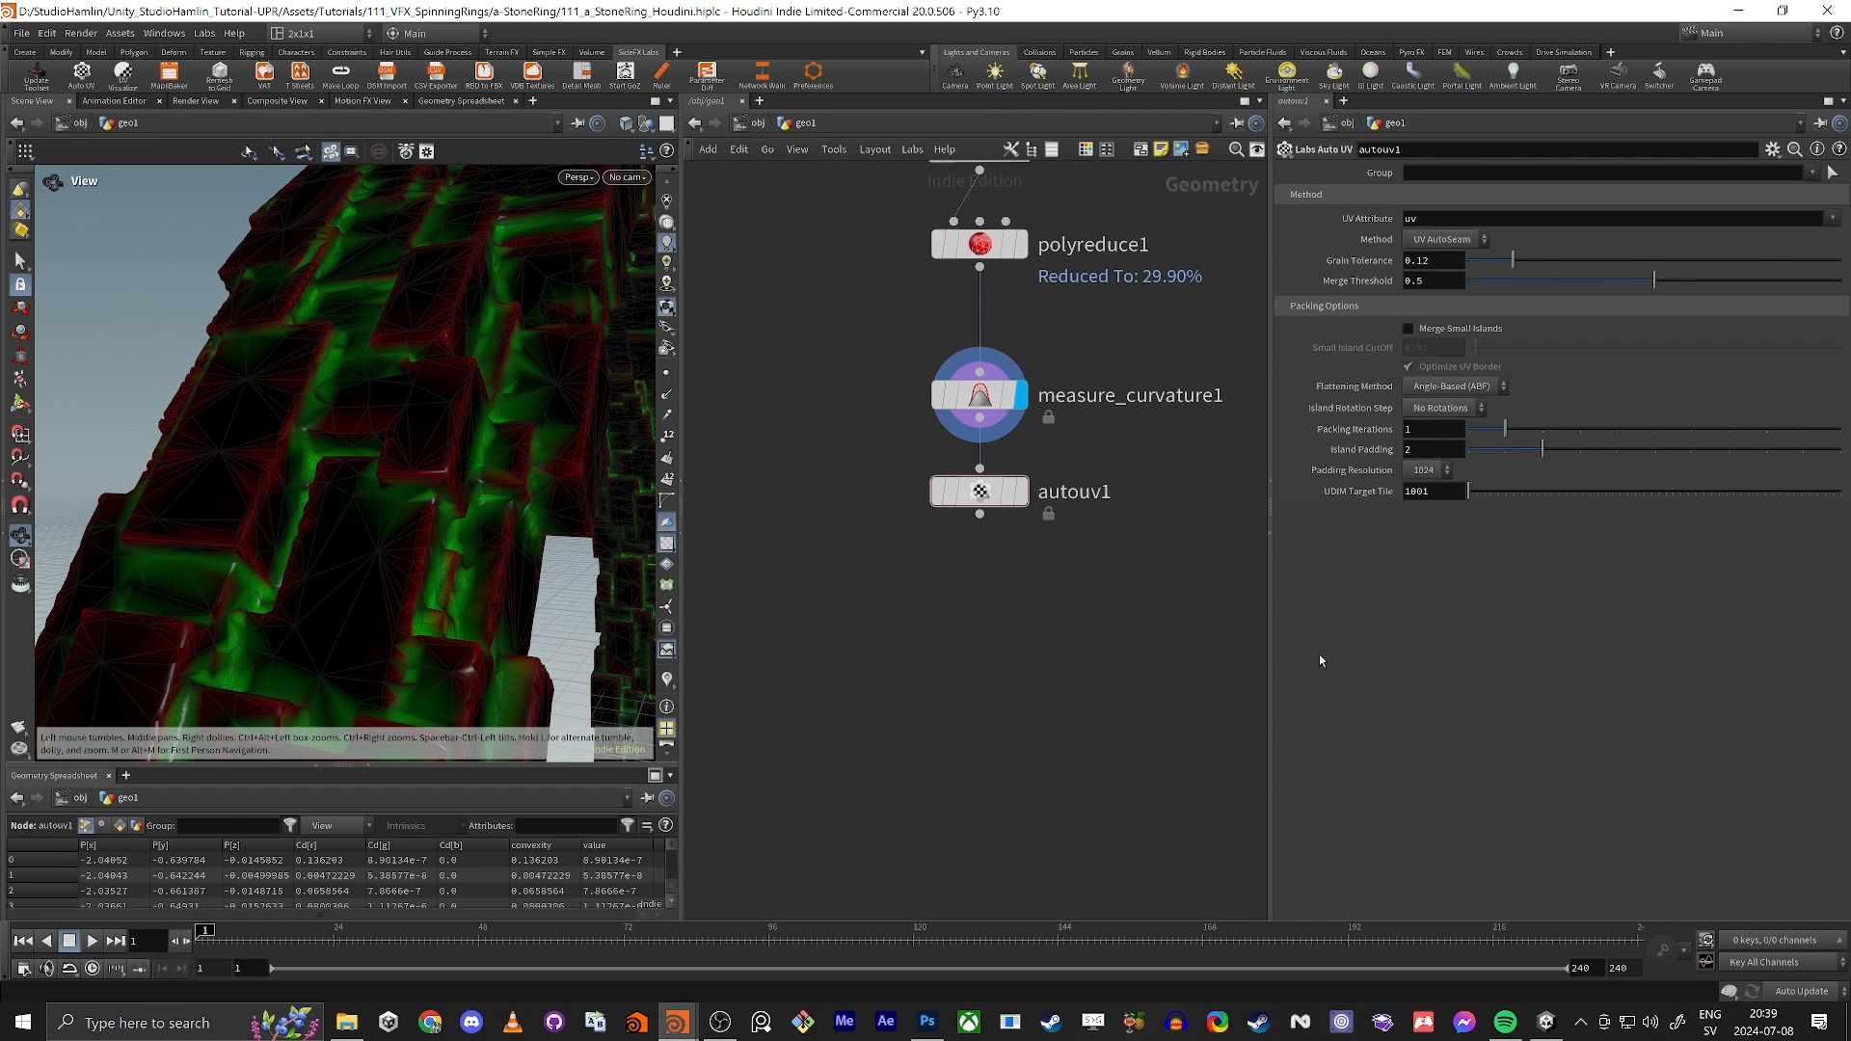
click(1020, 491)
Step: Examine the generated UV islands in the UV view, then return to the perspective view and look over the ring
key(f)
drag(277, 444, 519, 315)
key(space+5)
mouse_move(367, 405)
right_down()
mouse_move(648, 329)
mouse_move(355, 421)
right_up()
right_drag(588, 366, 355, 427)
middle_drag(518, 431, 442, 462)
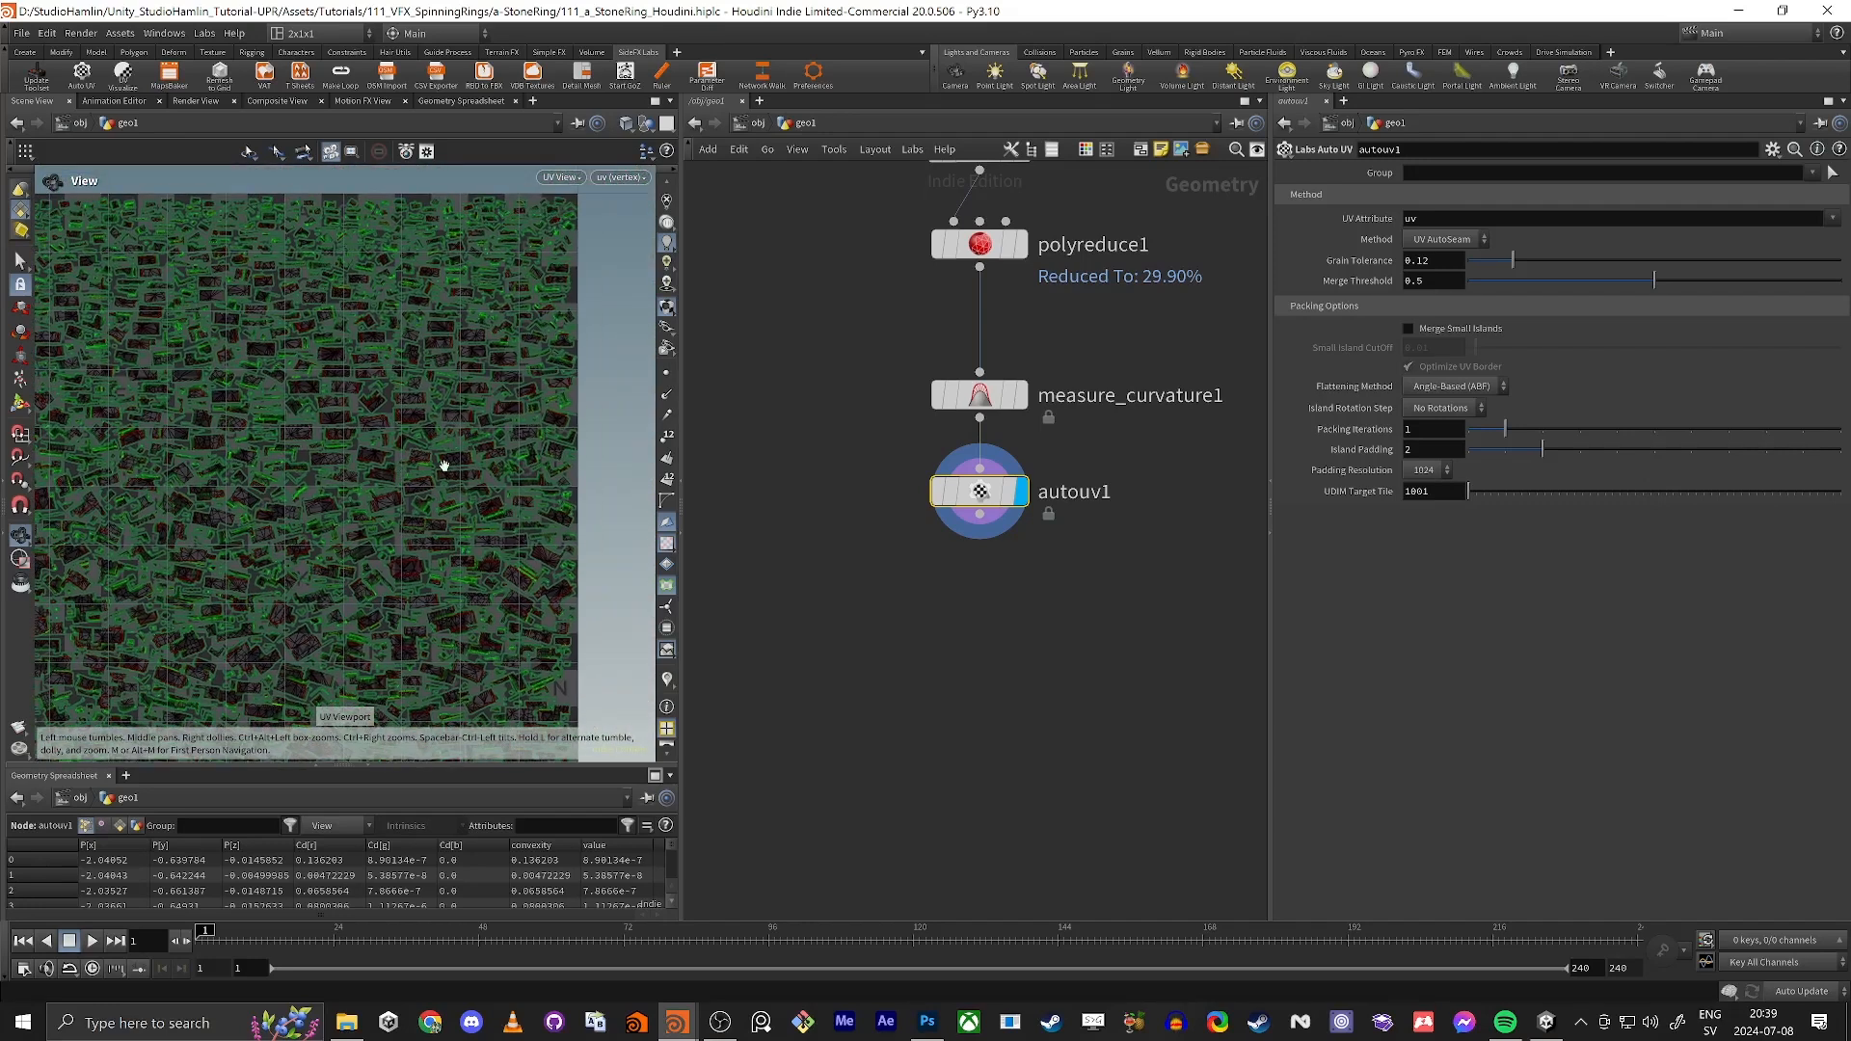
right_drag(442, 462, 323, 517)
key(space+1)
right_drag(540, 421, 622, 255)
middle_drag(622, 256, 446, 464)
drag(319, 452, 463, 412)
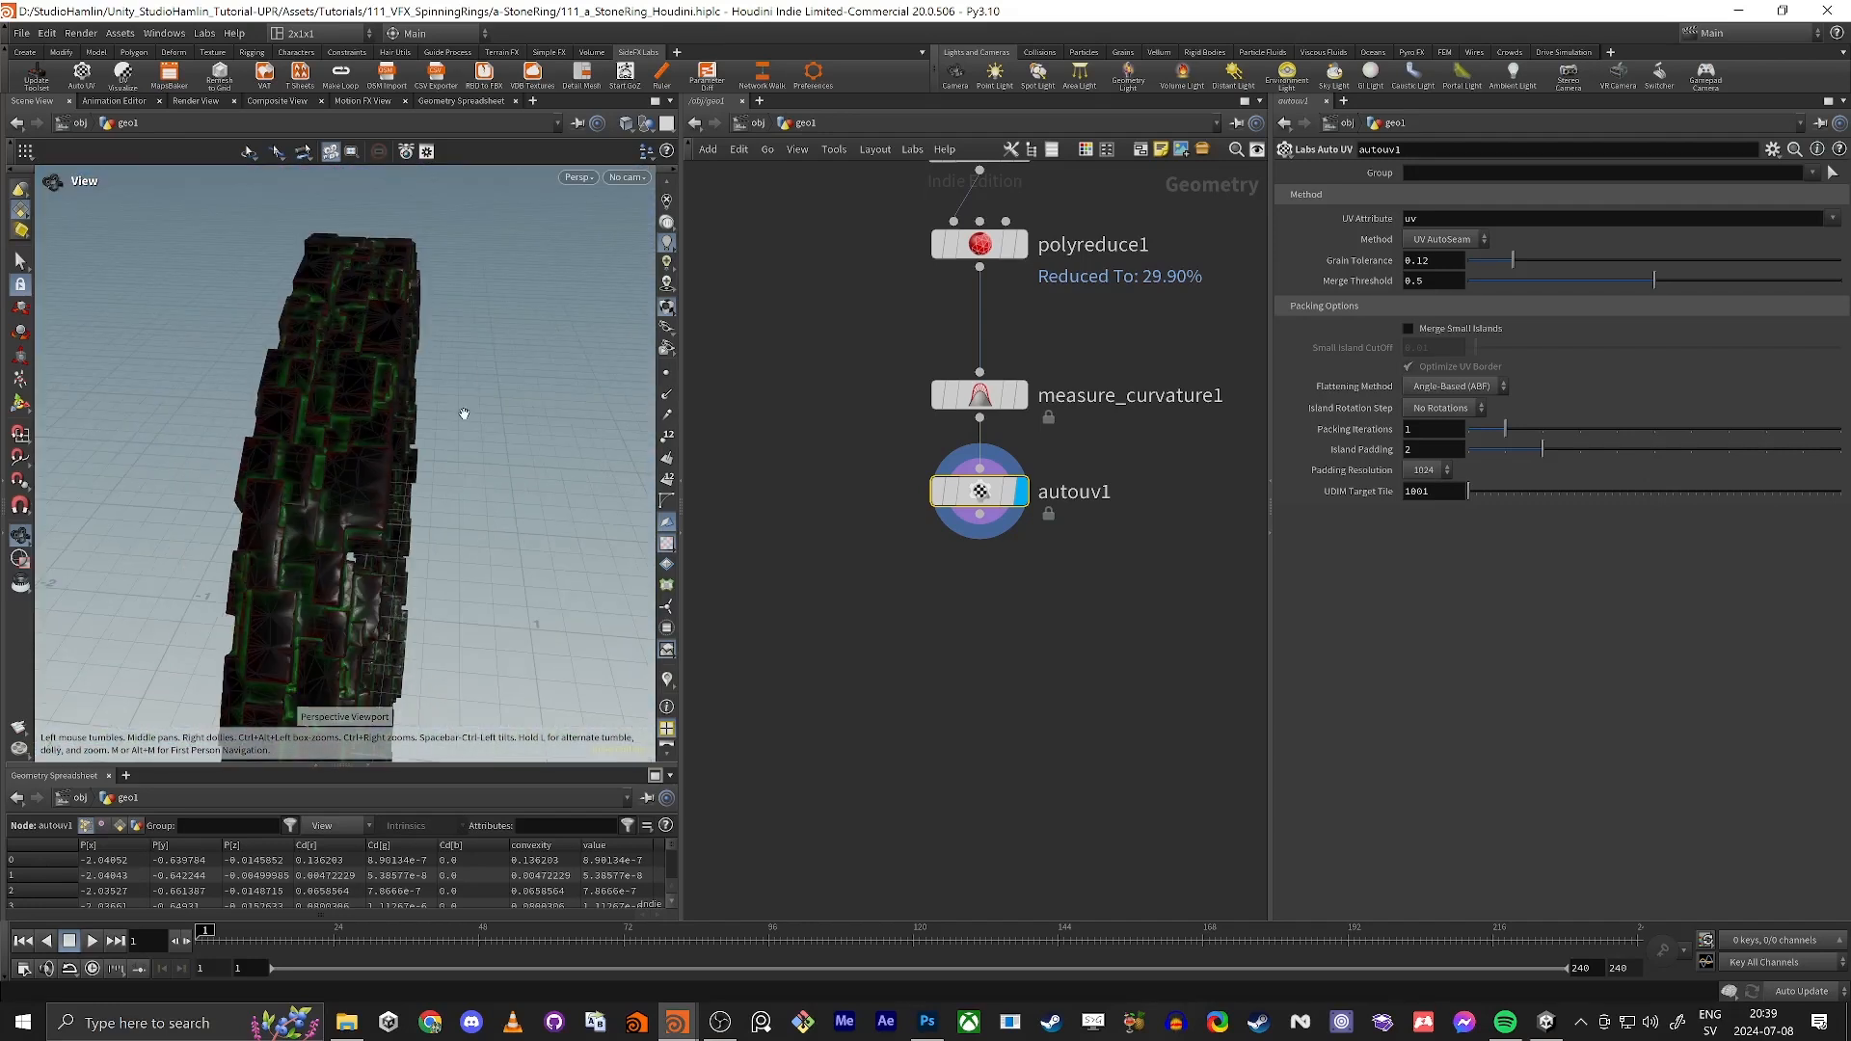
drag(376, 484, 453, 458)
Step: Add a displayed Transform node below autouv1 and set its Uniform Scale to 100
middle_drag(1028, 543, 1049, 461)
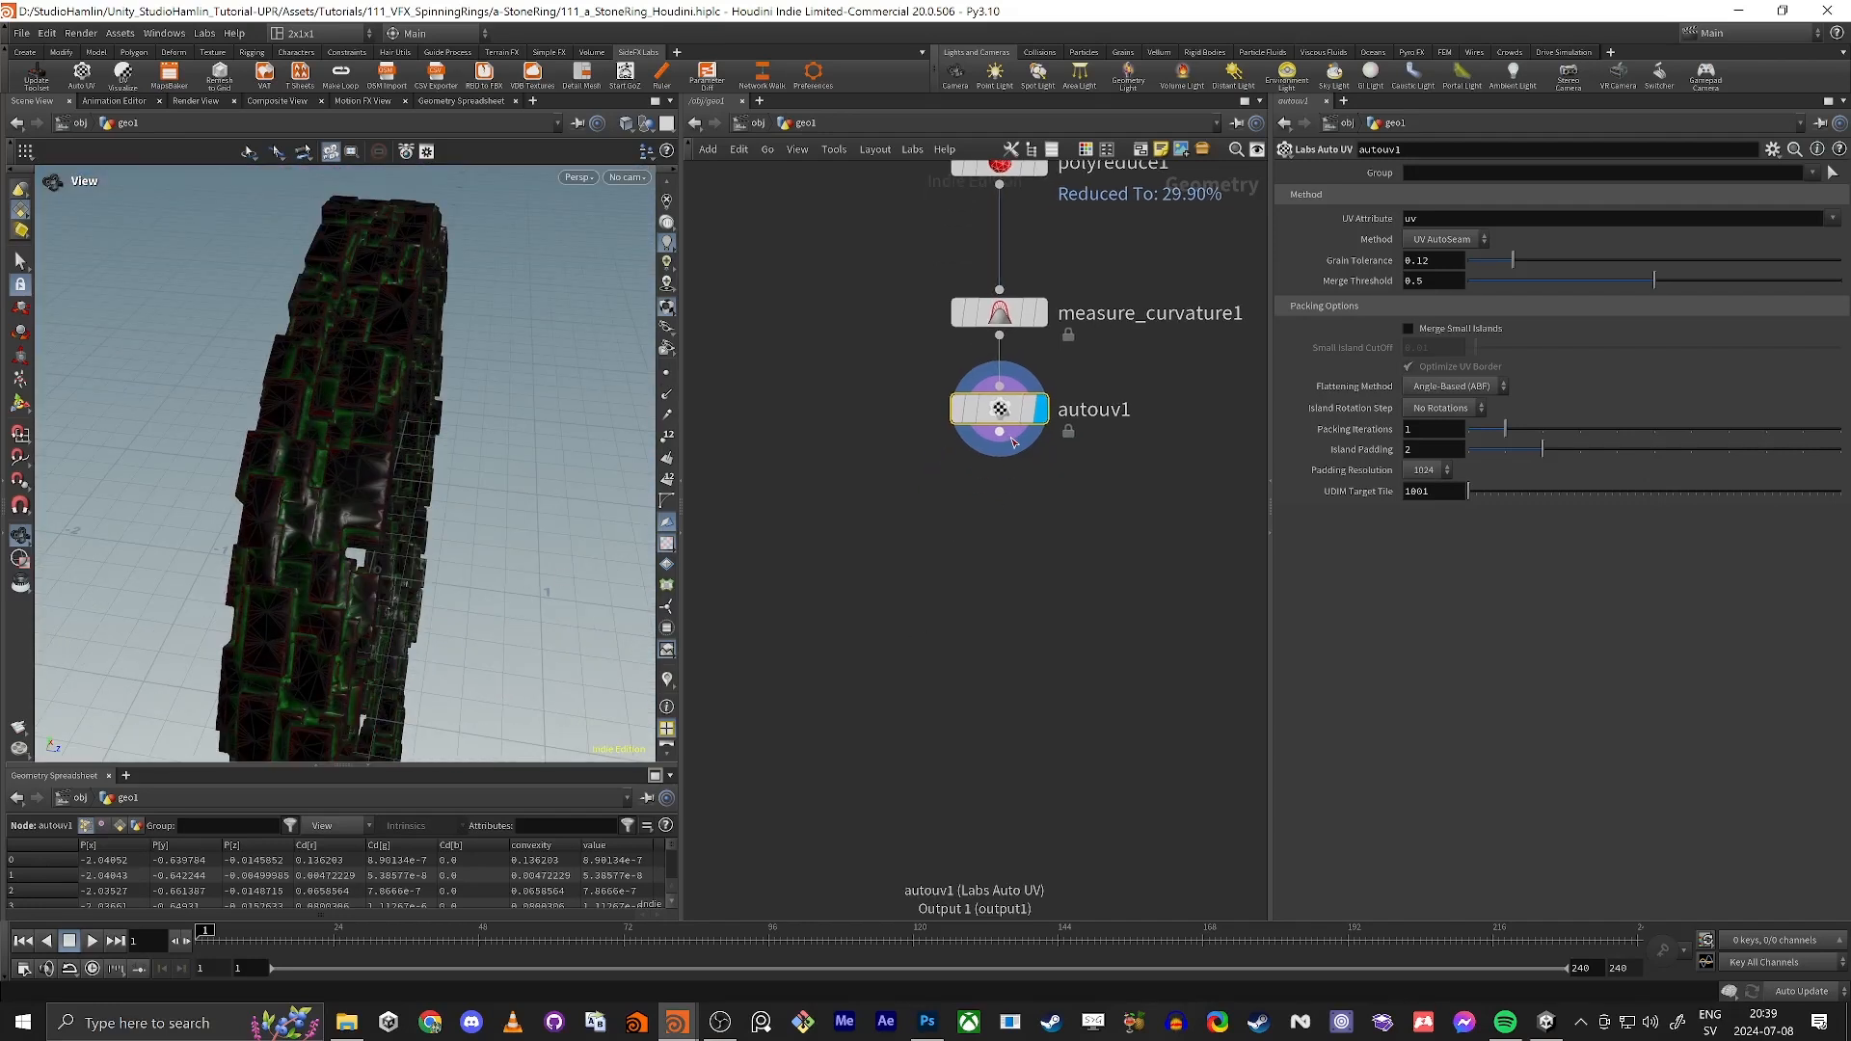
key(Tab)
text(trans)
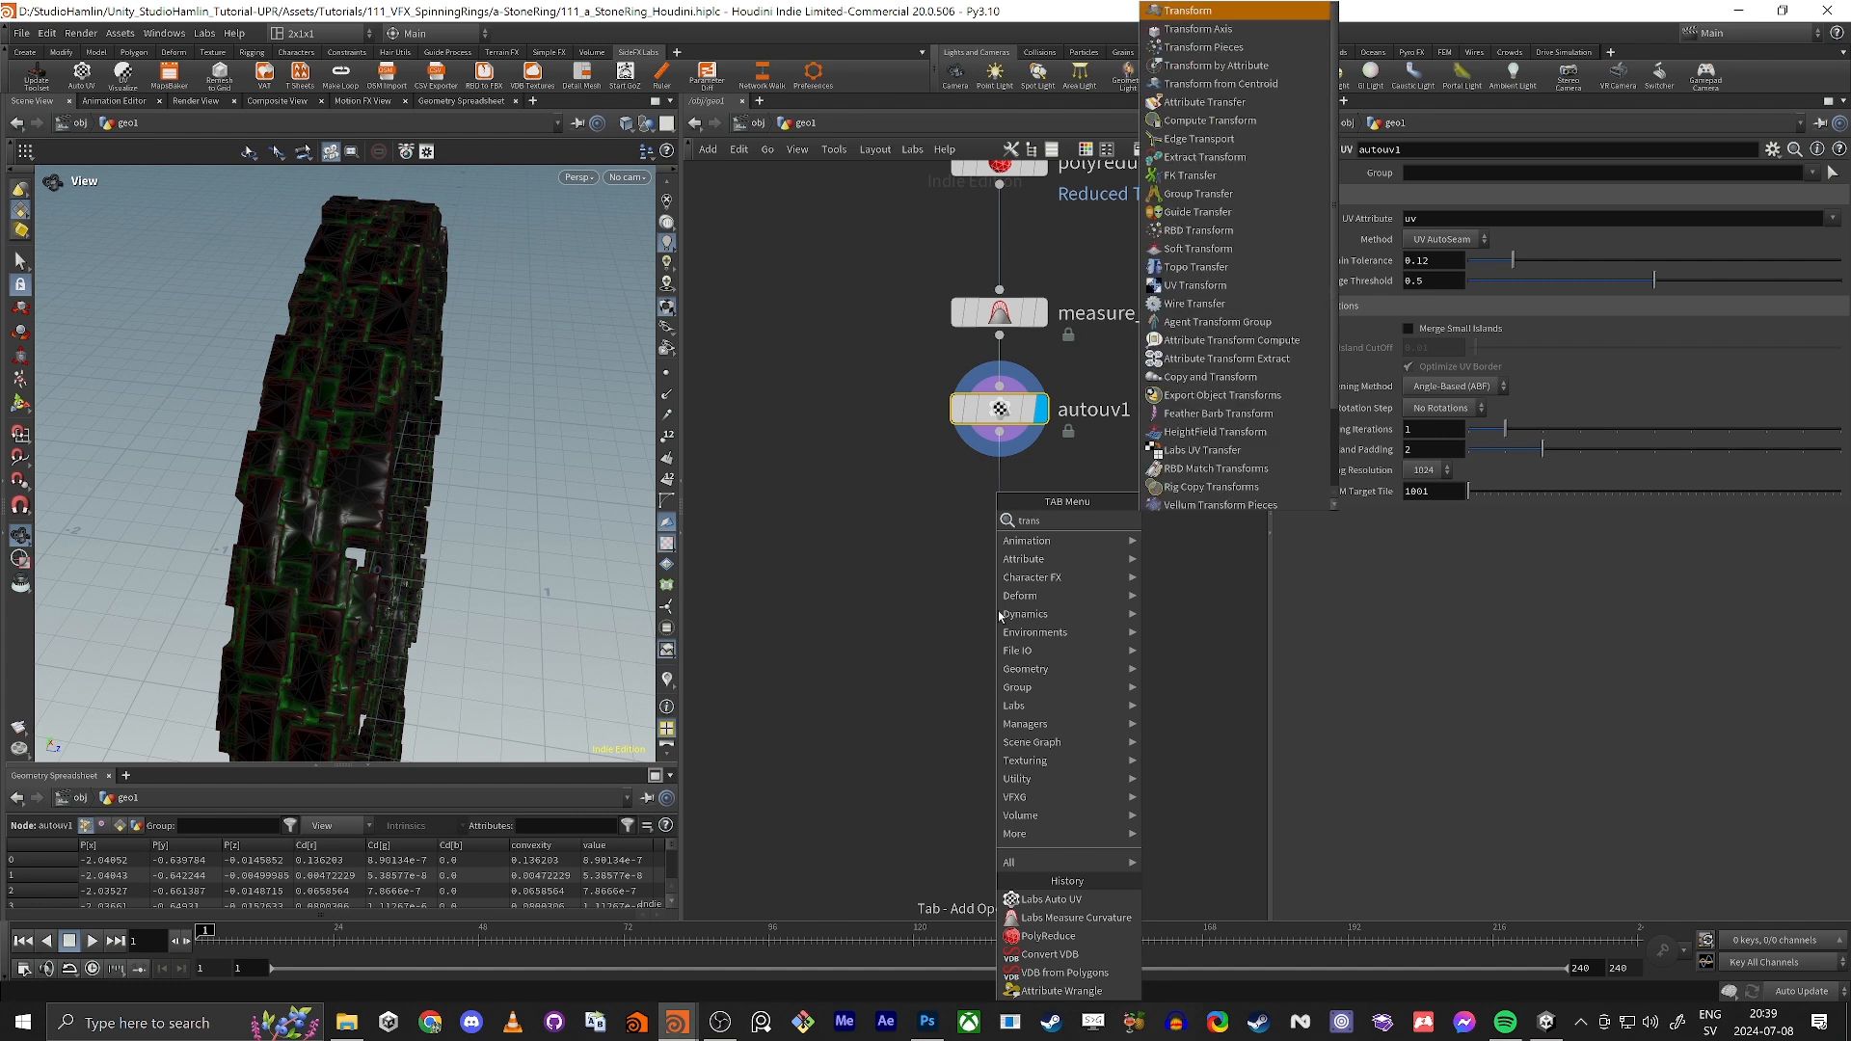
key(Return)
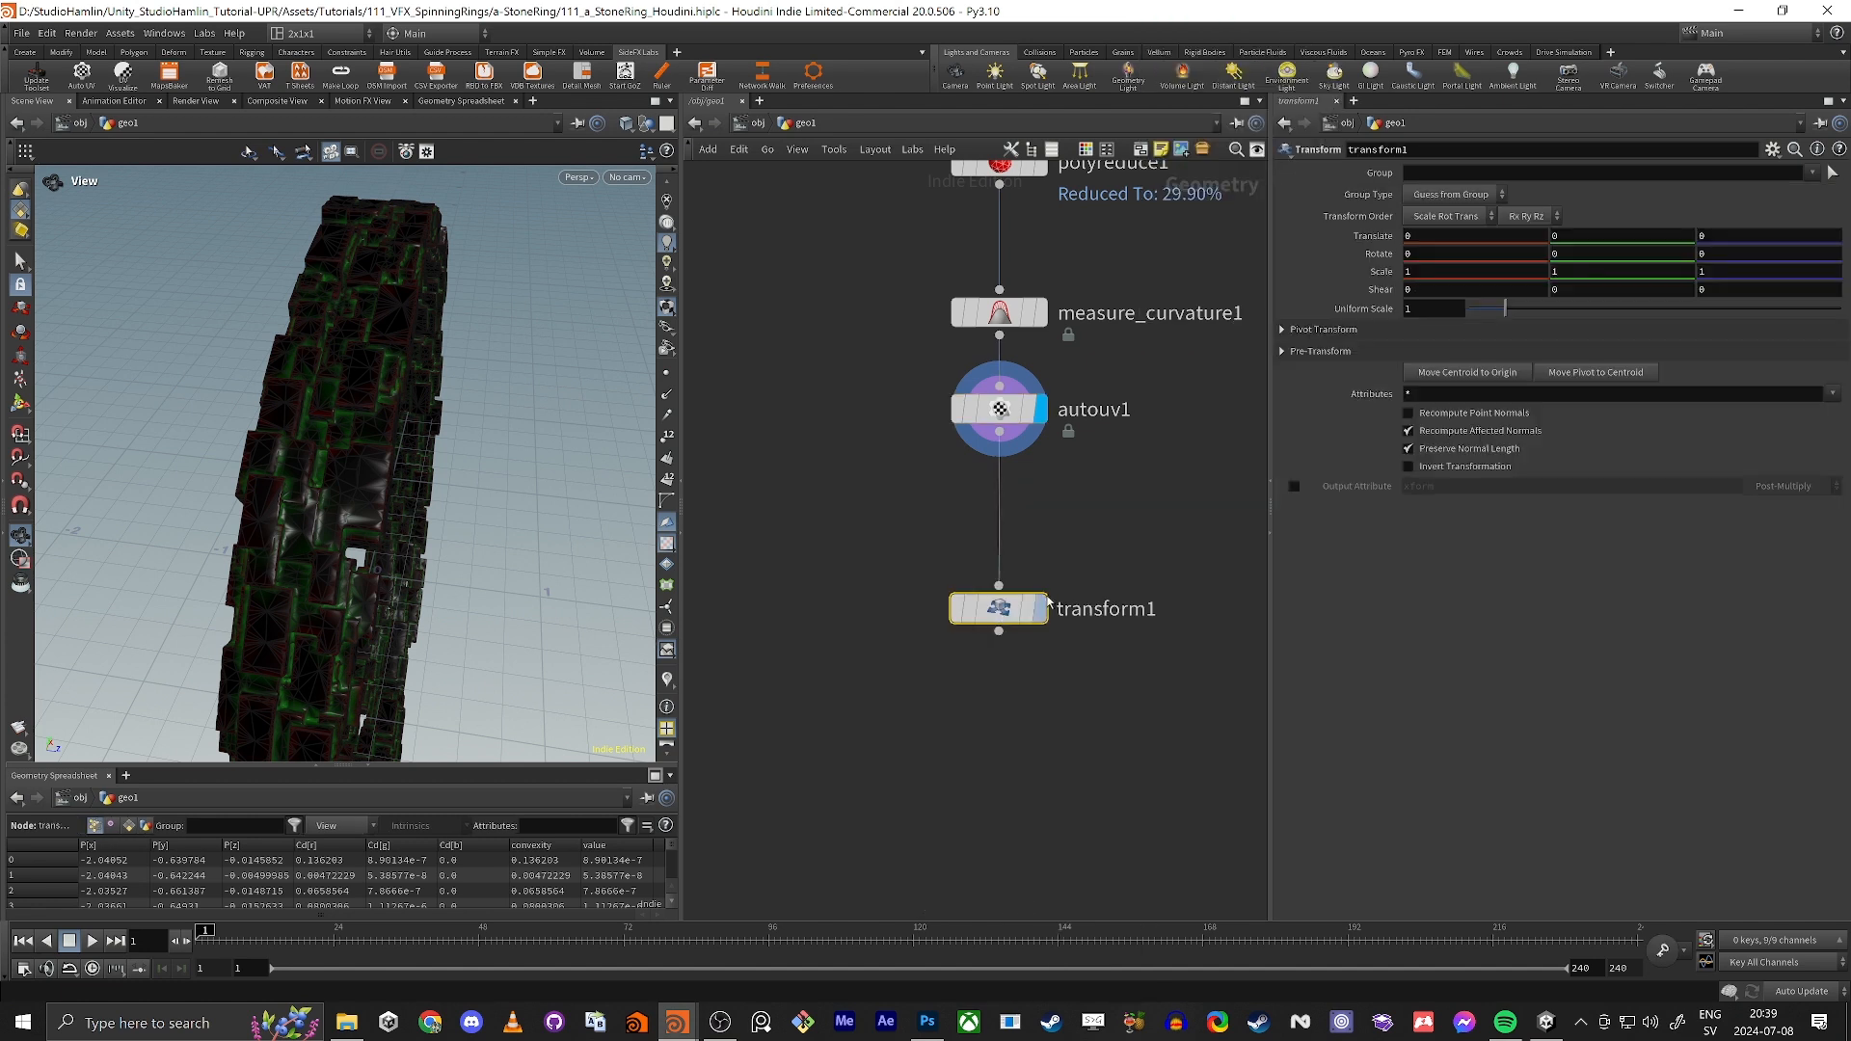
click(999, 609)
click(1437, 313)
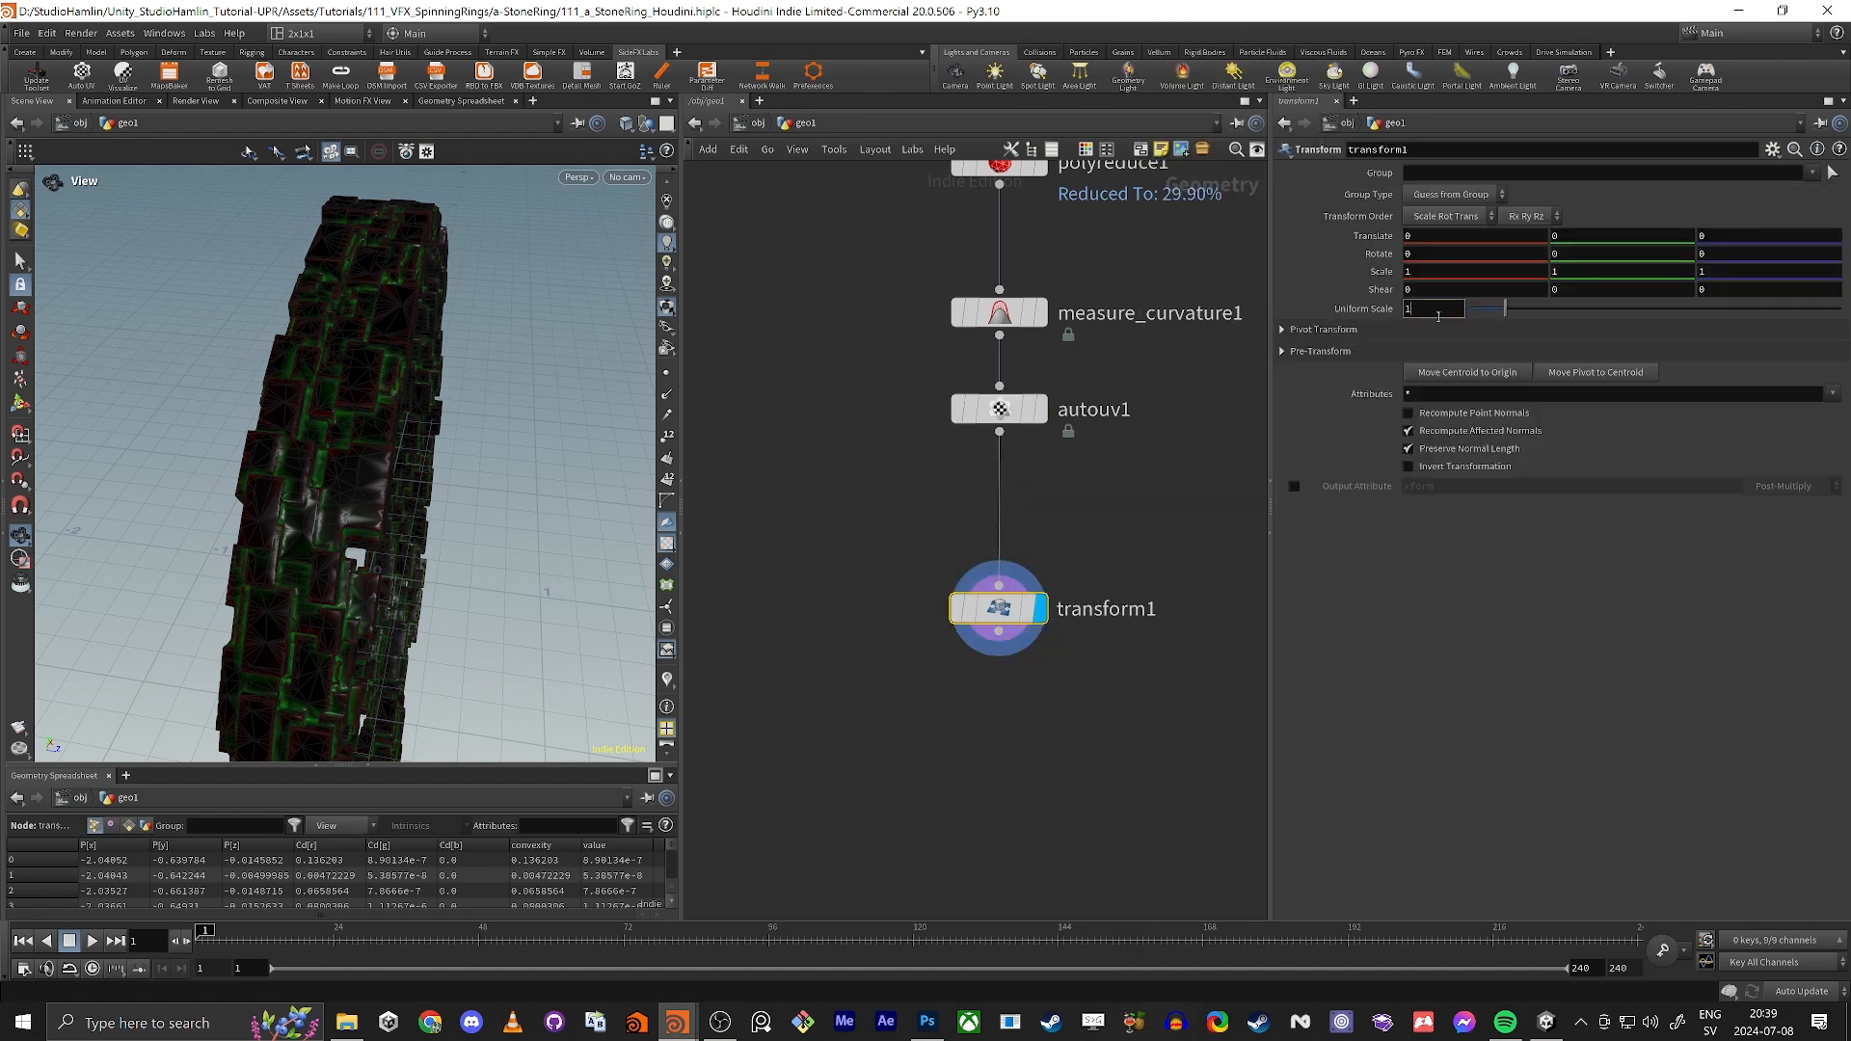
text(00)
key(Return)
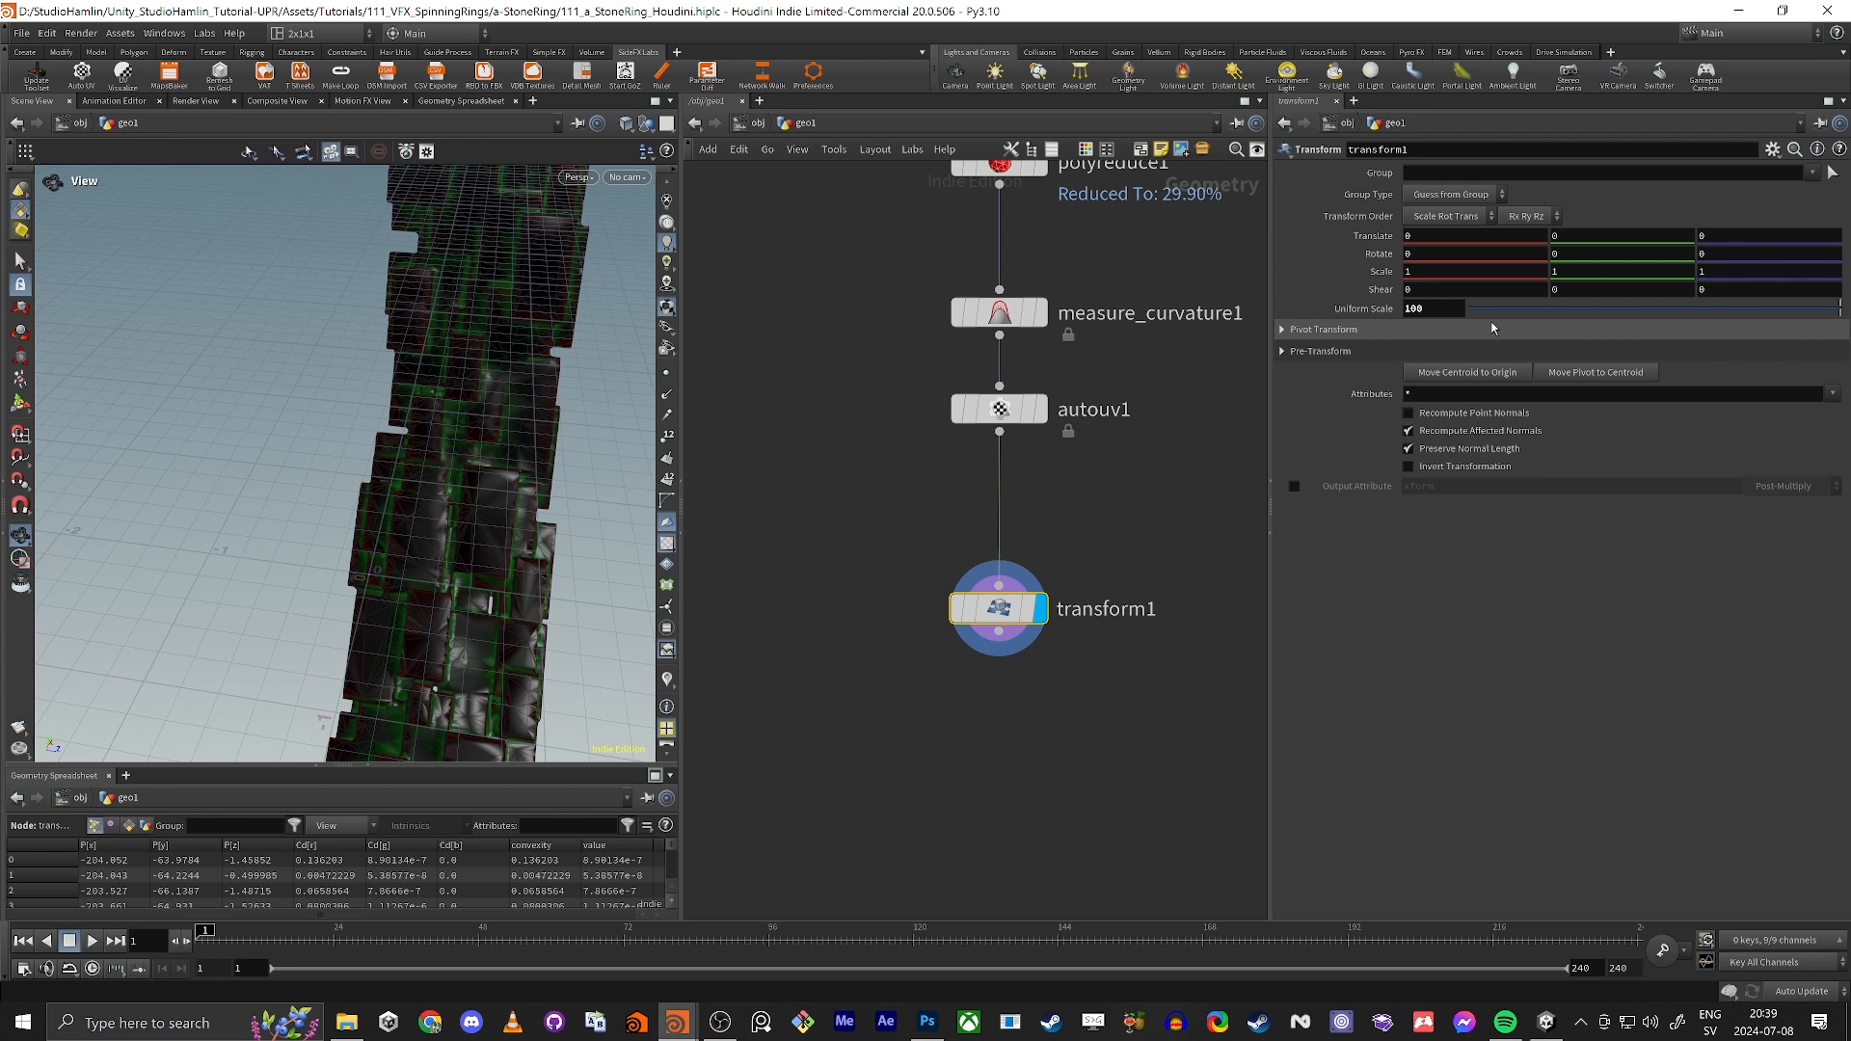
Step: Add a ROP FBX Output node connected to transform1 and align it straight below
middle_drag(1162, 556, 1129, 364)
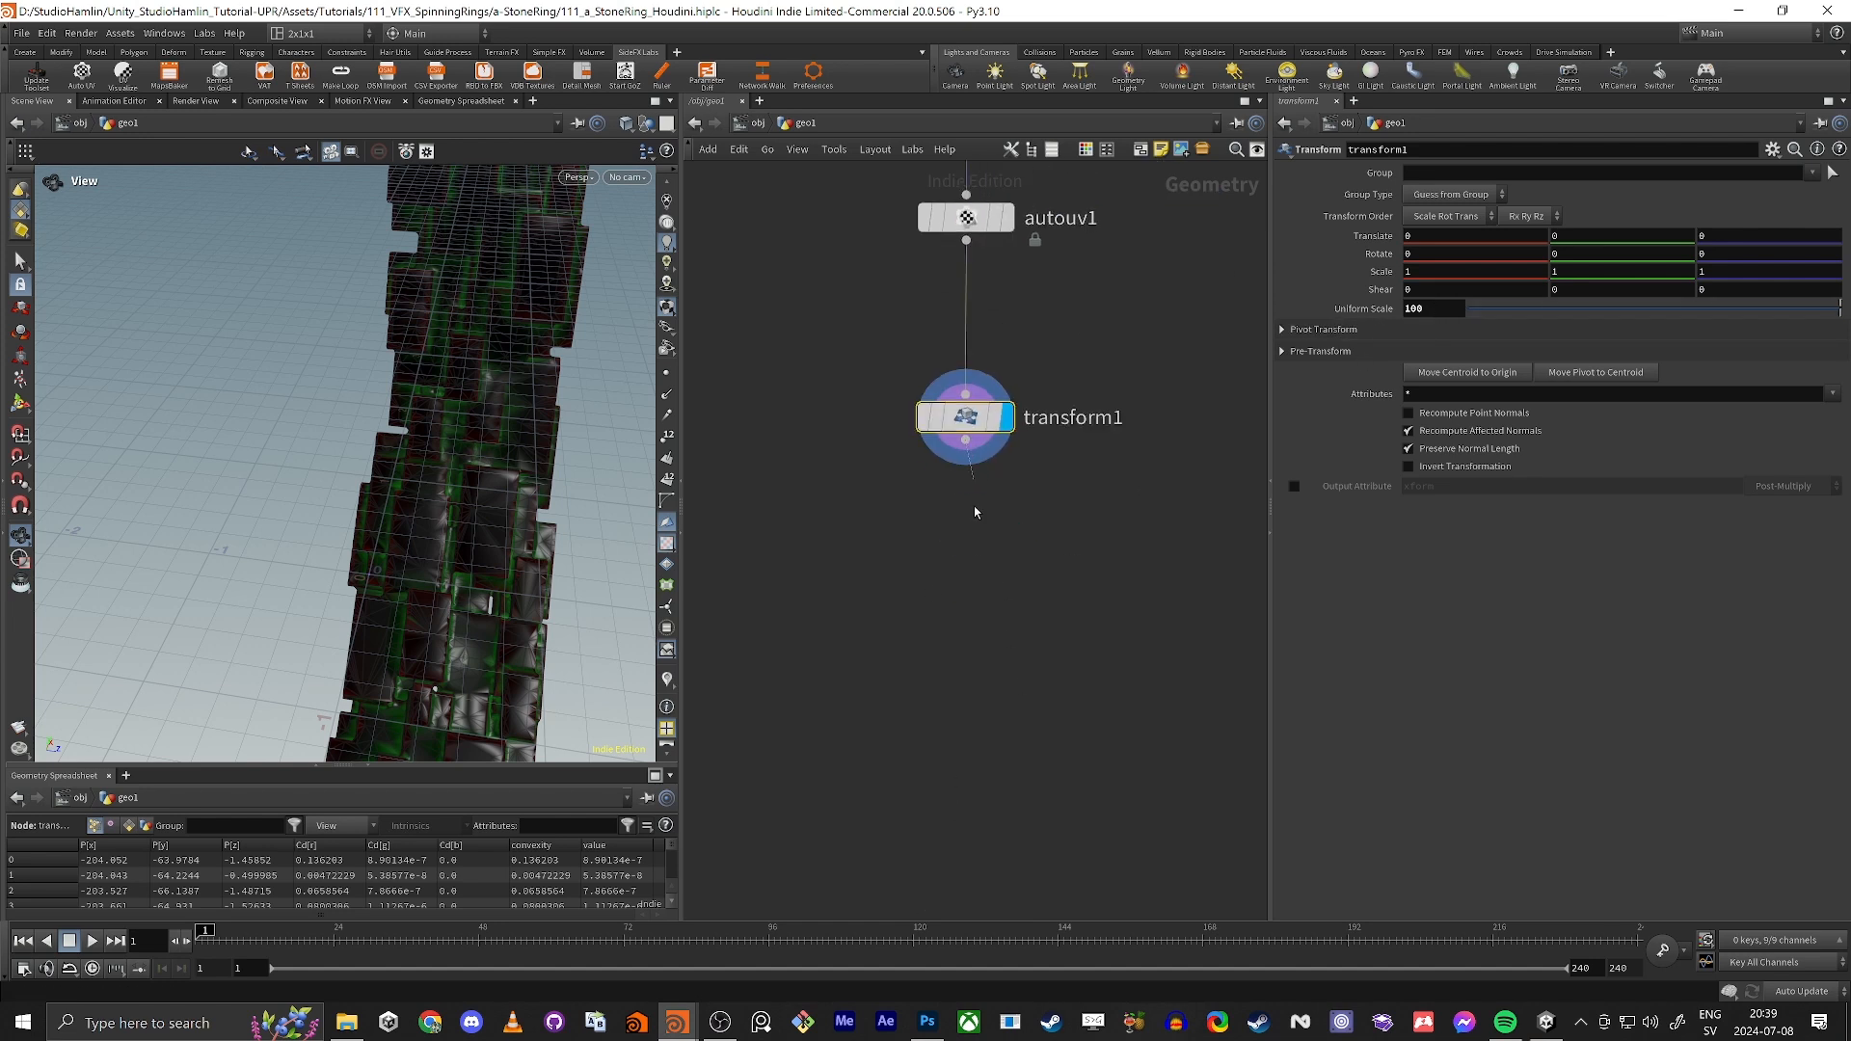
key(Tab)
text(rop)
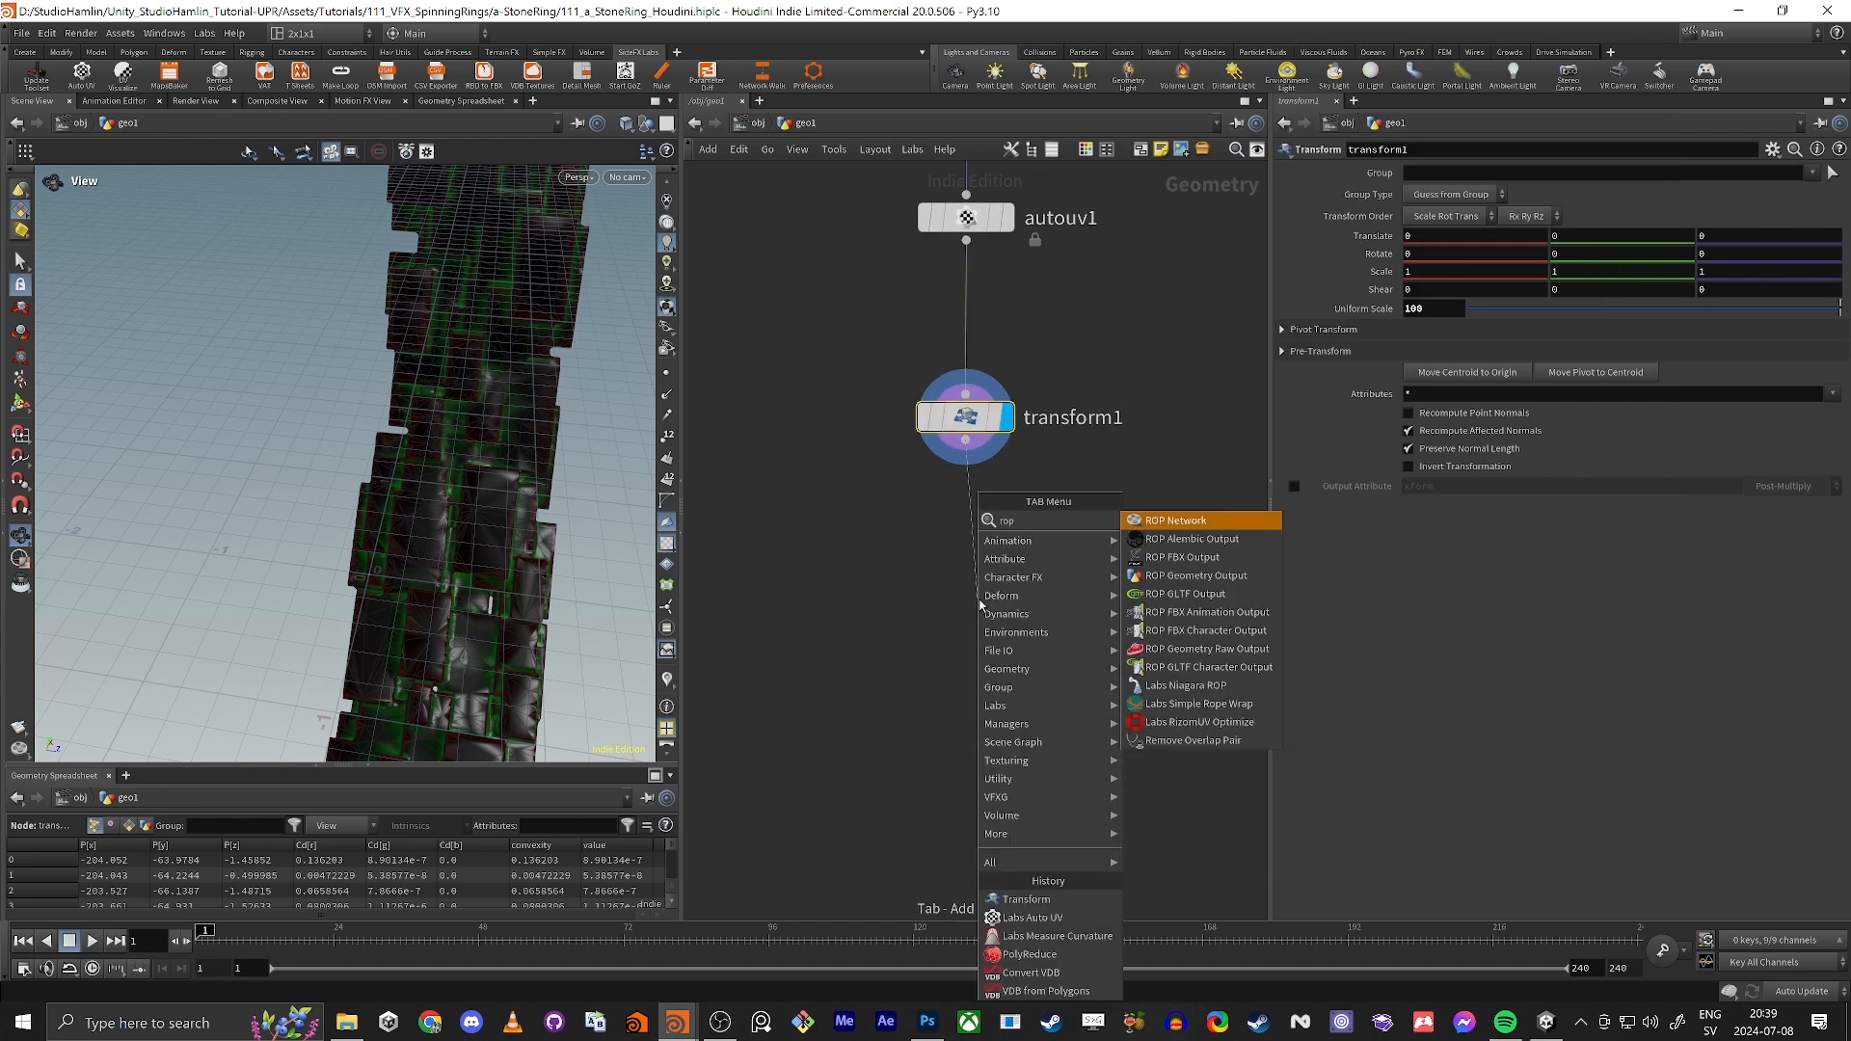
text( fbx)
key(Return)
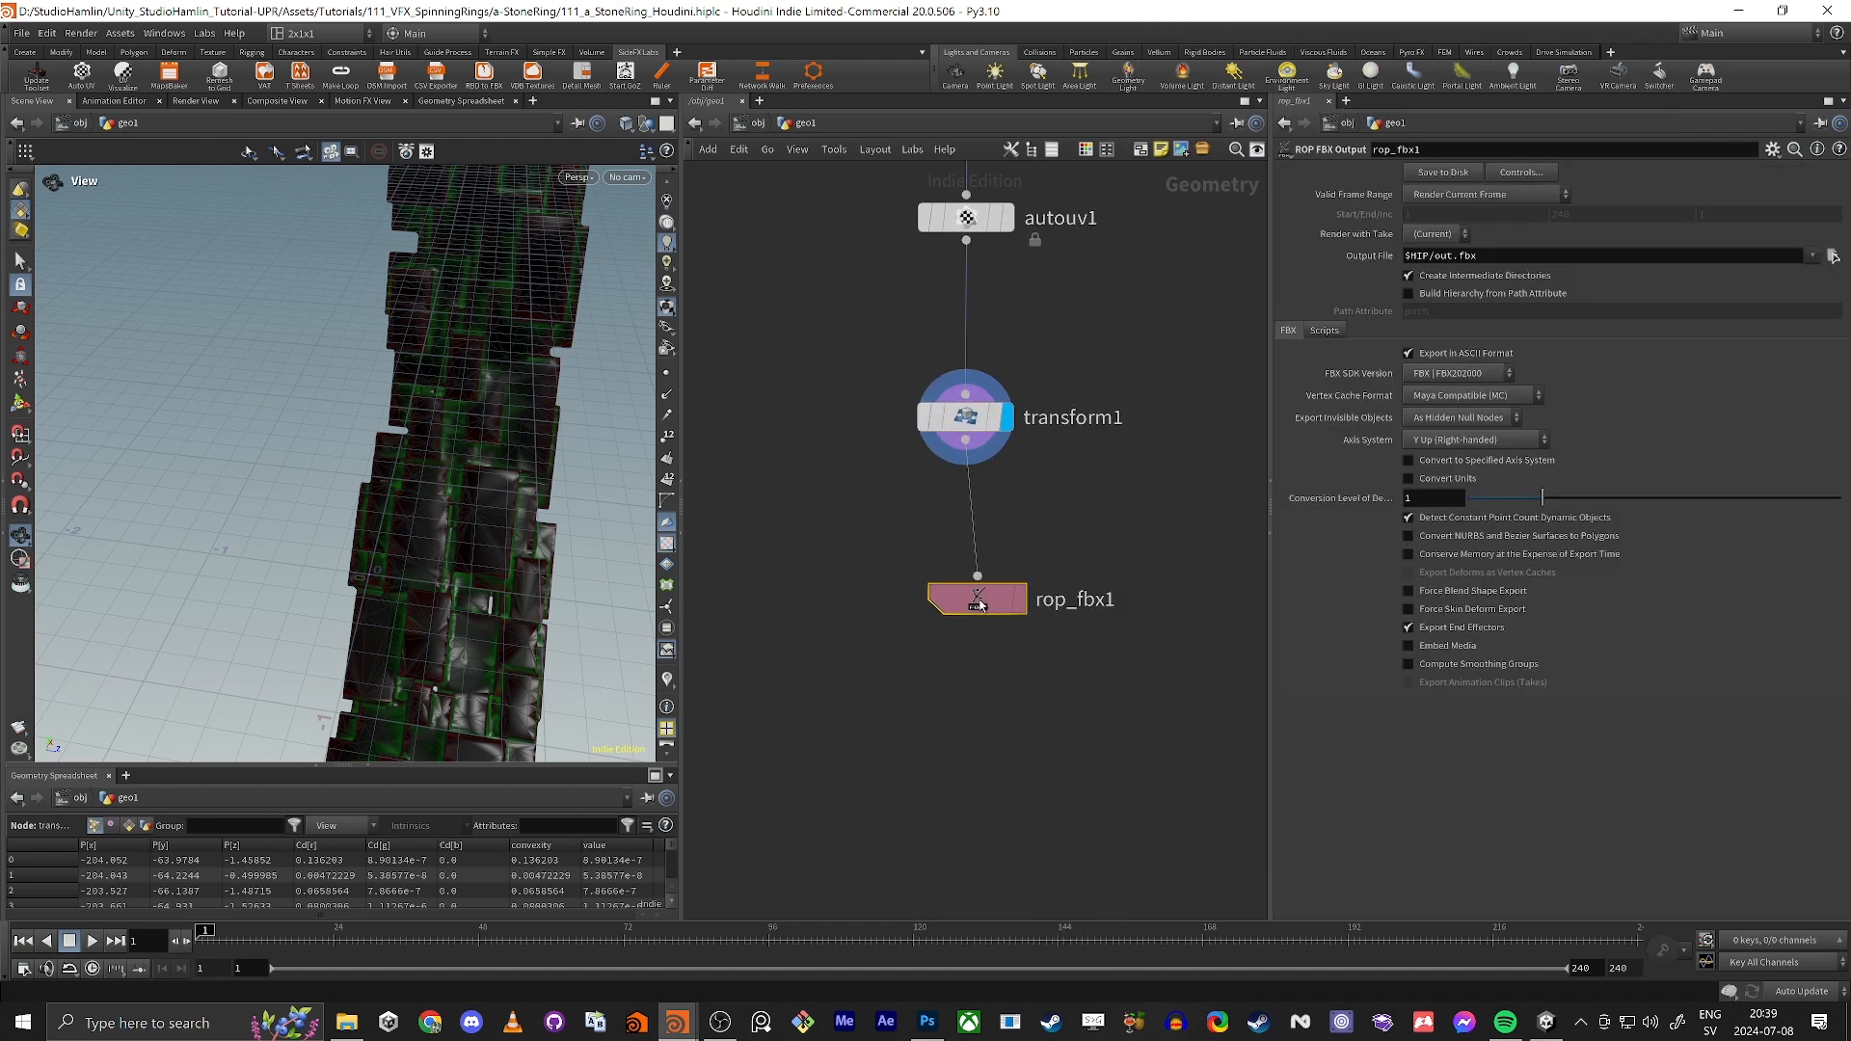
click(962, 563)
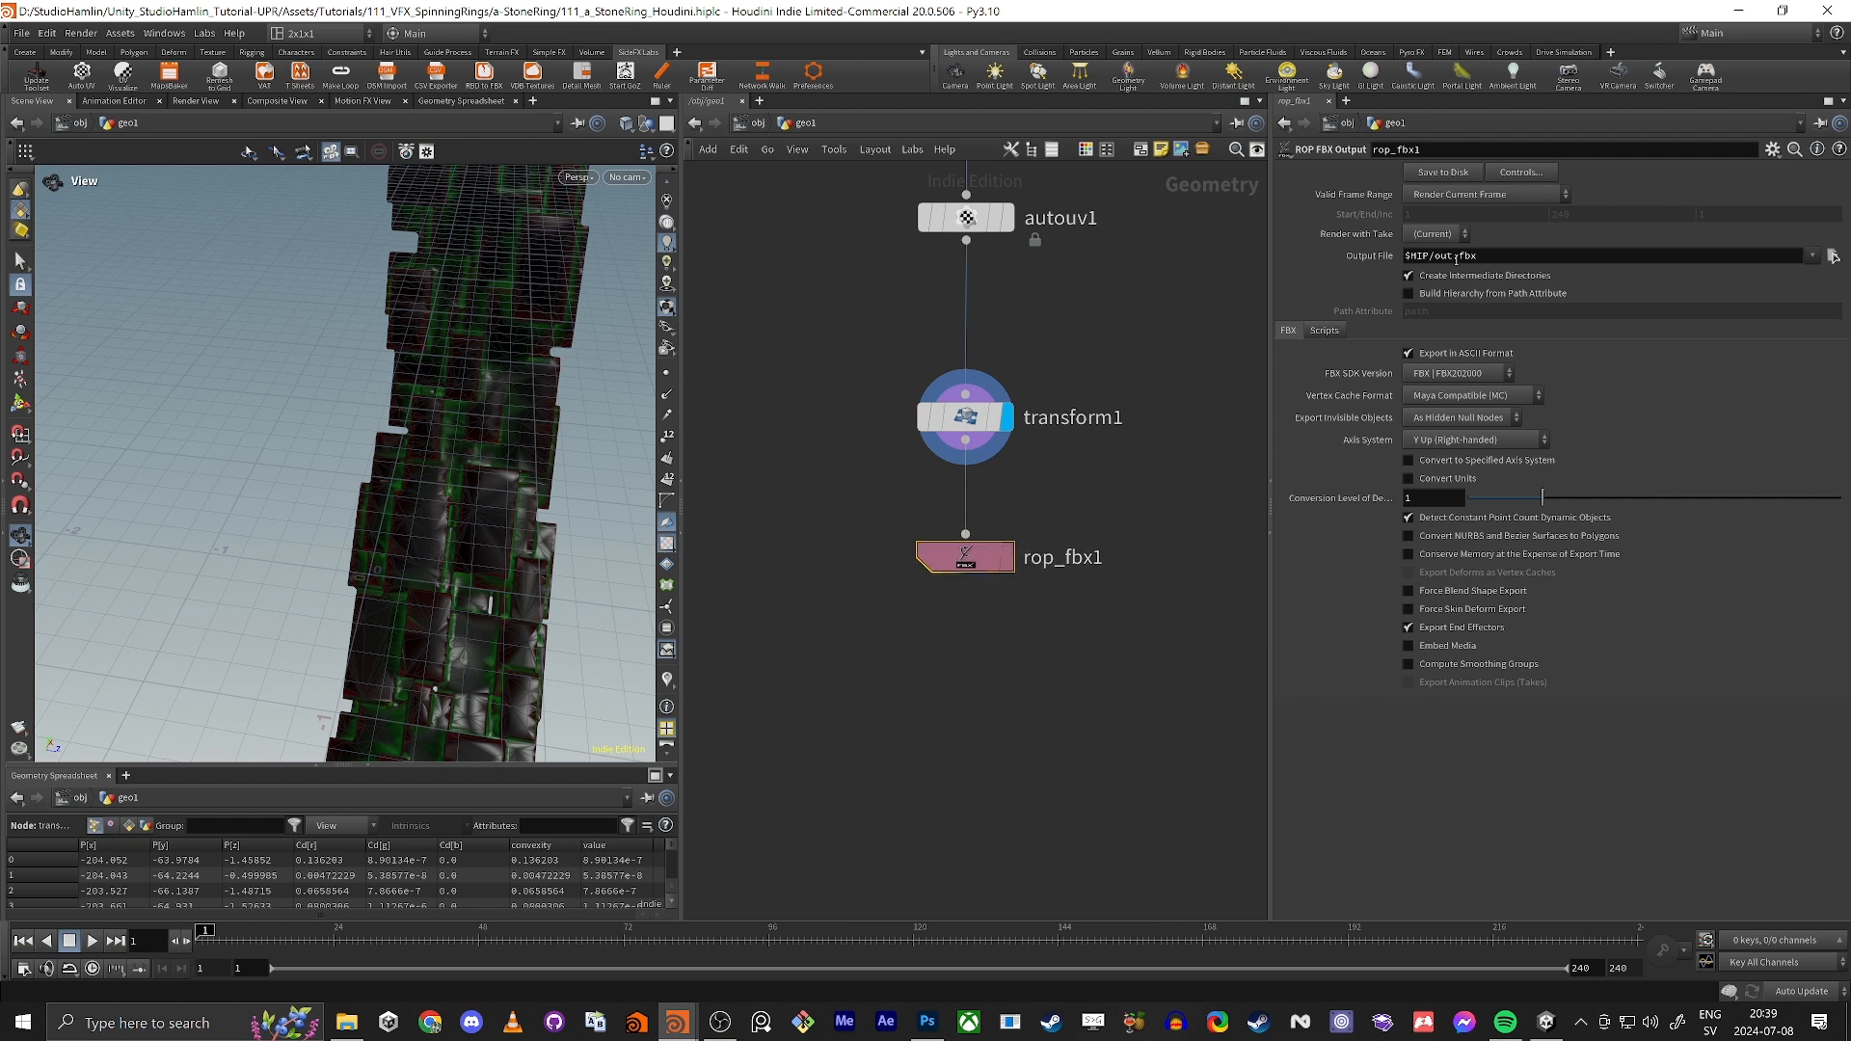
Step: Set the Output File of rop_fbx1 to $HIP/a_stoneRing.fbx and switch to Unity
double_click(1437, 257)
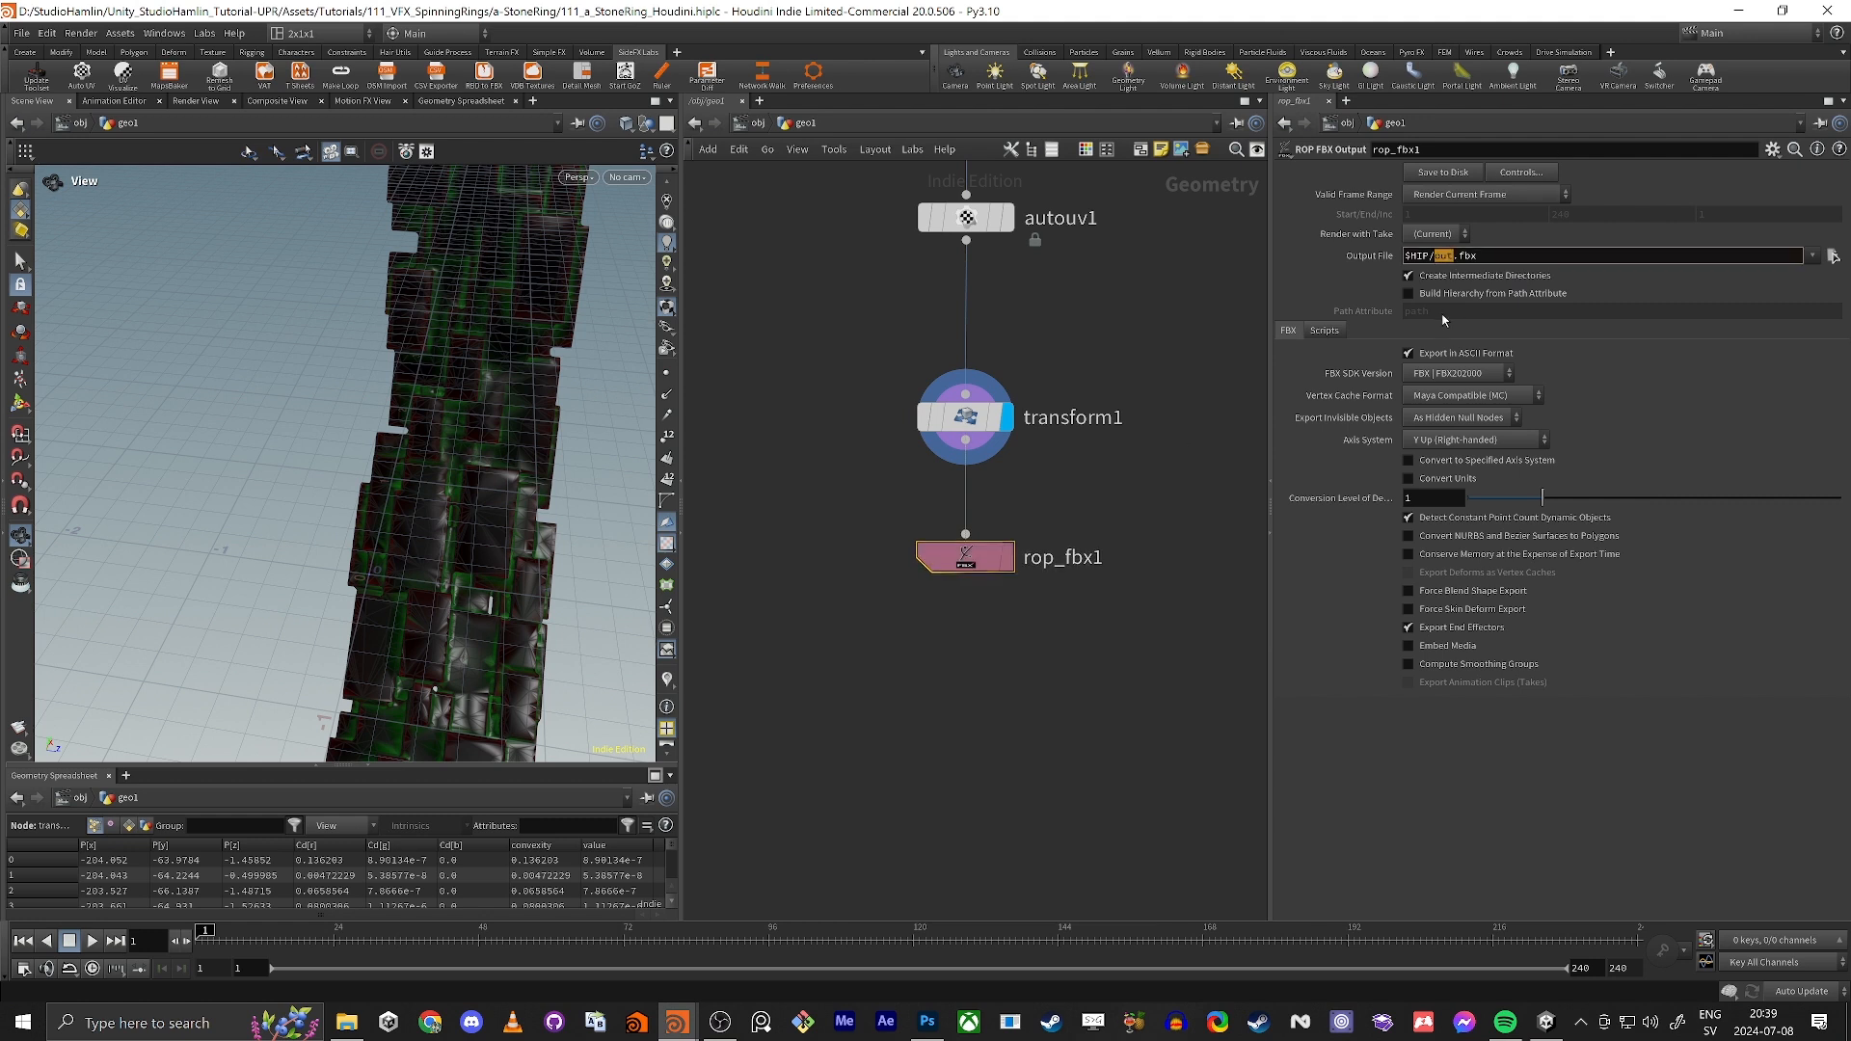
text(a_stoneRing)
key(Return)
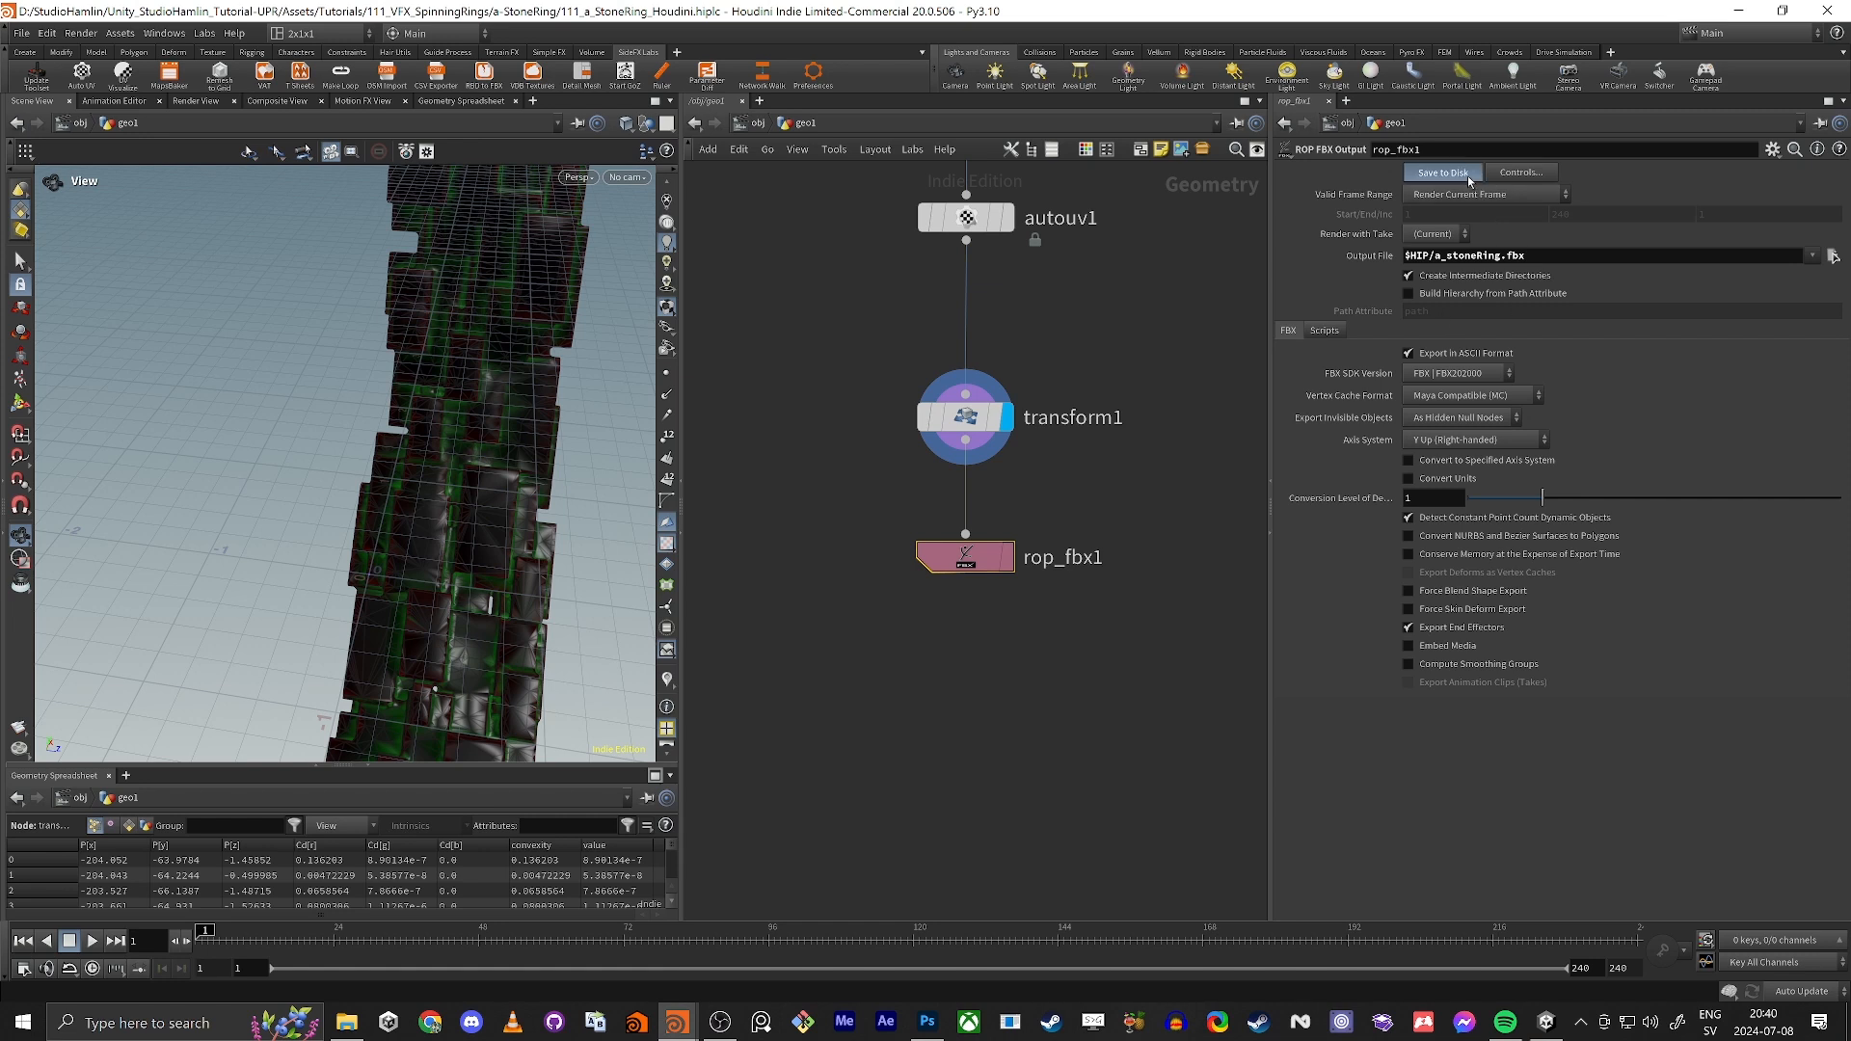
key(alt+Tab)
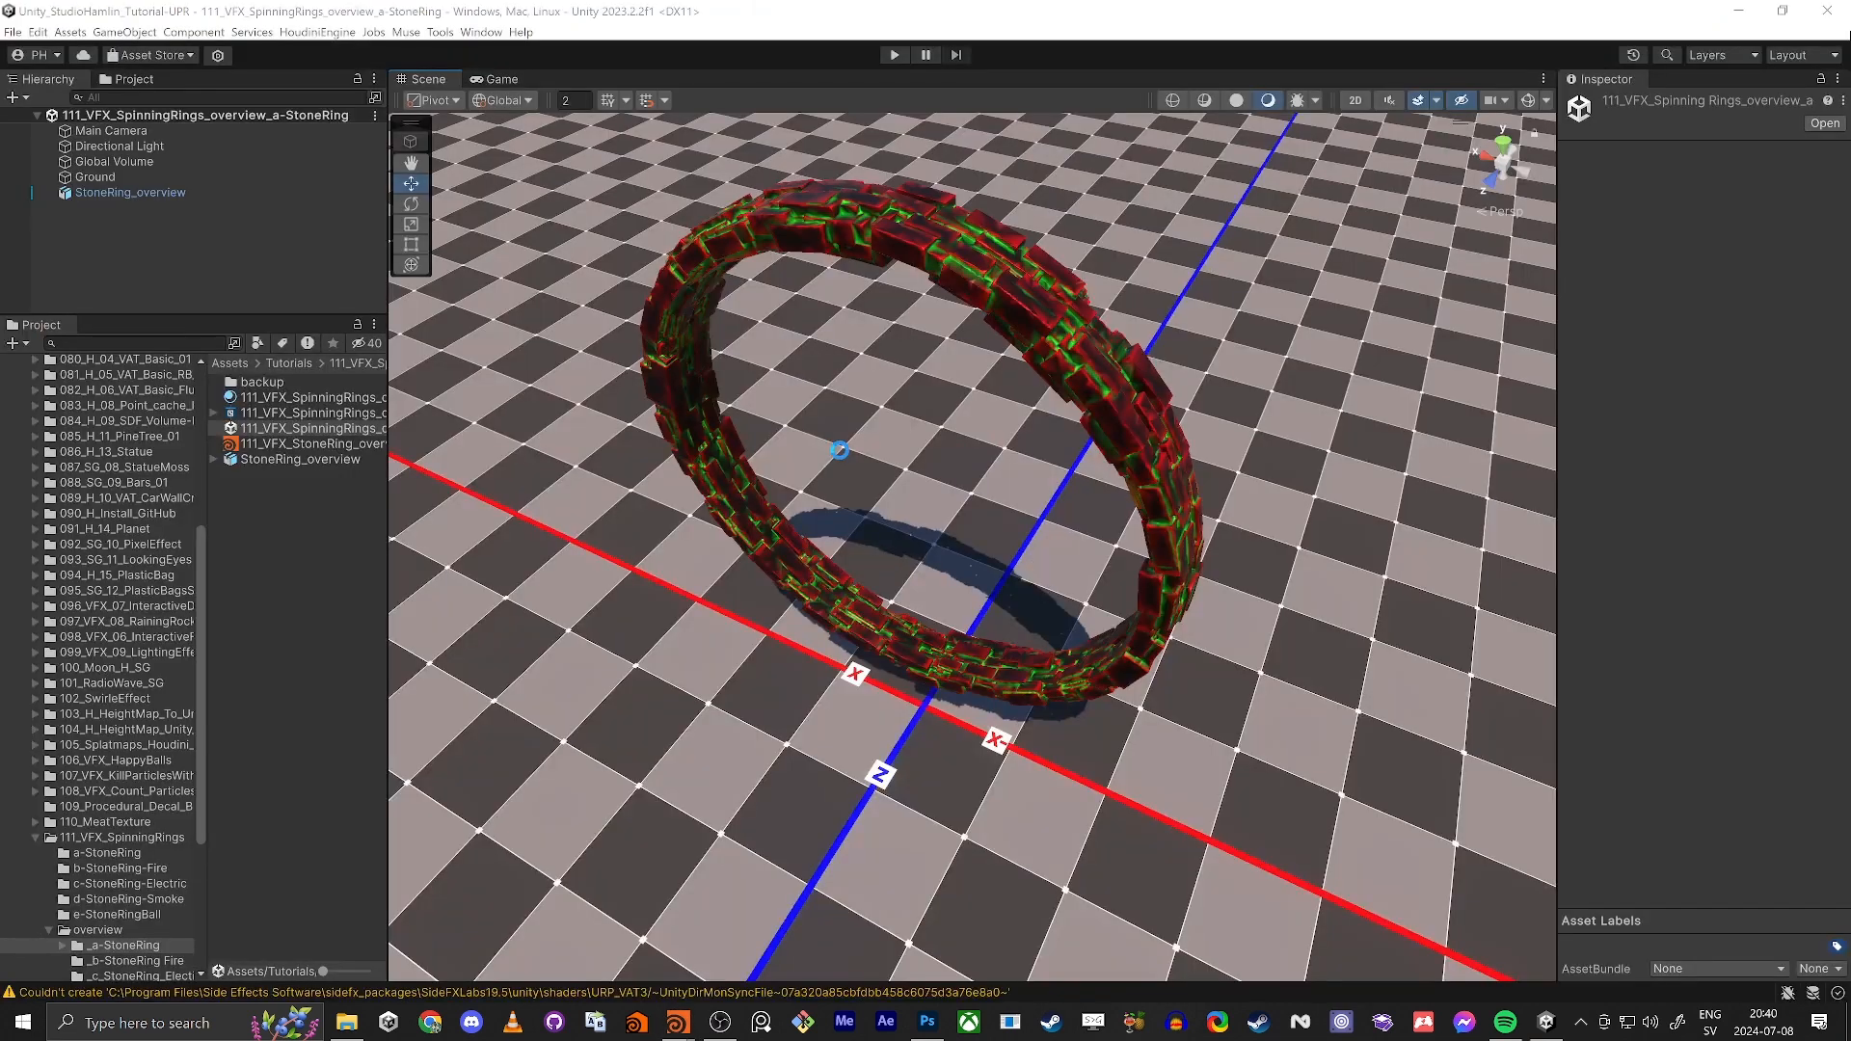
Step: Open the 111_a_StoneRing_Houdini scene from the a-StoneRing folder and add the a_stoneRing model to its hierarchy
click(64, 848)
double_click(253, 398)
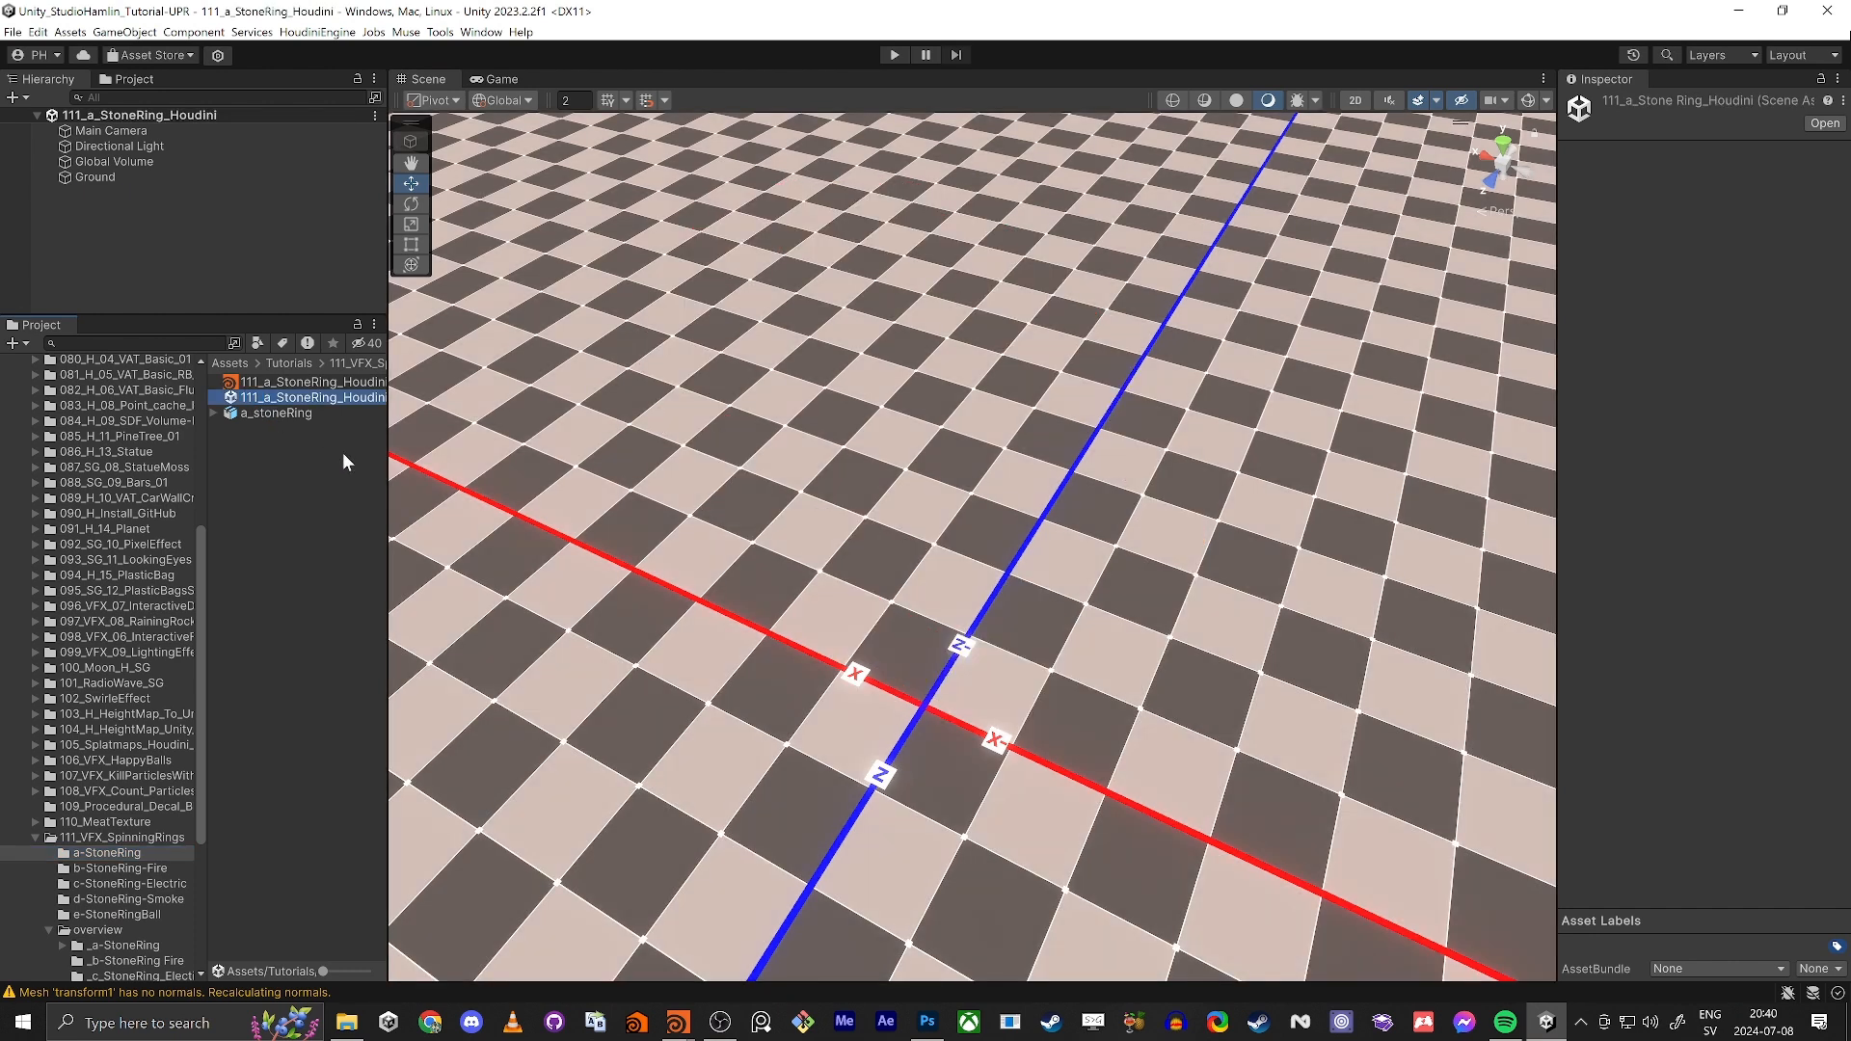
drag(257, 415, 207, 270)
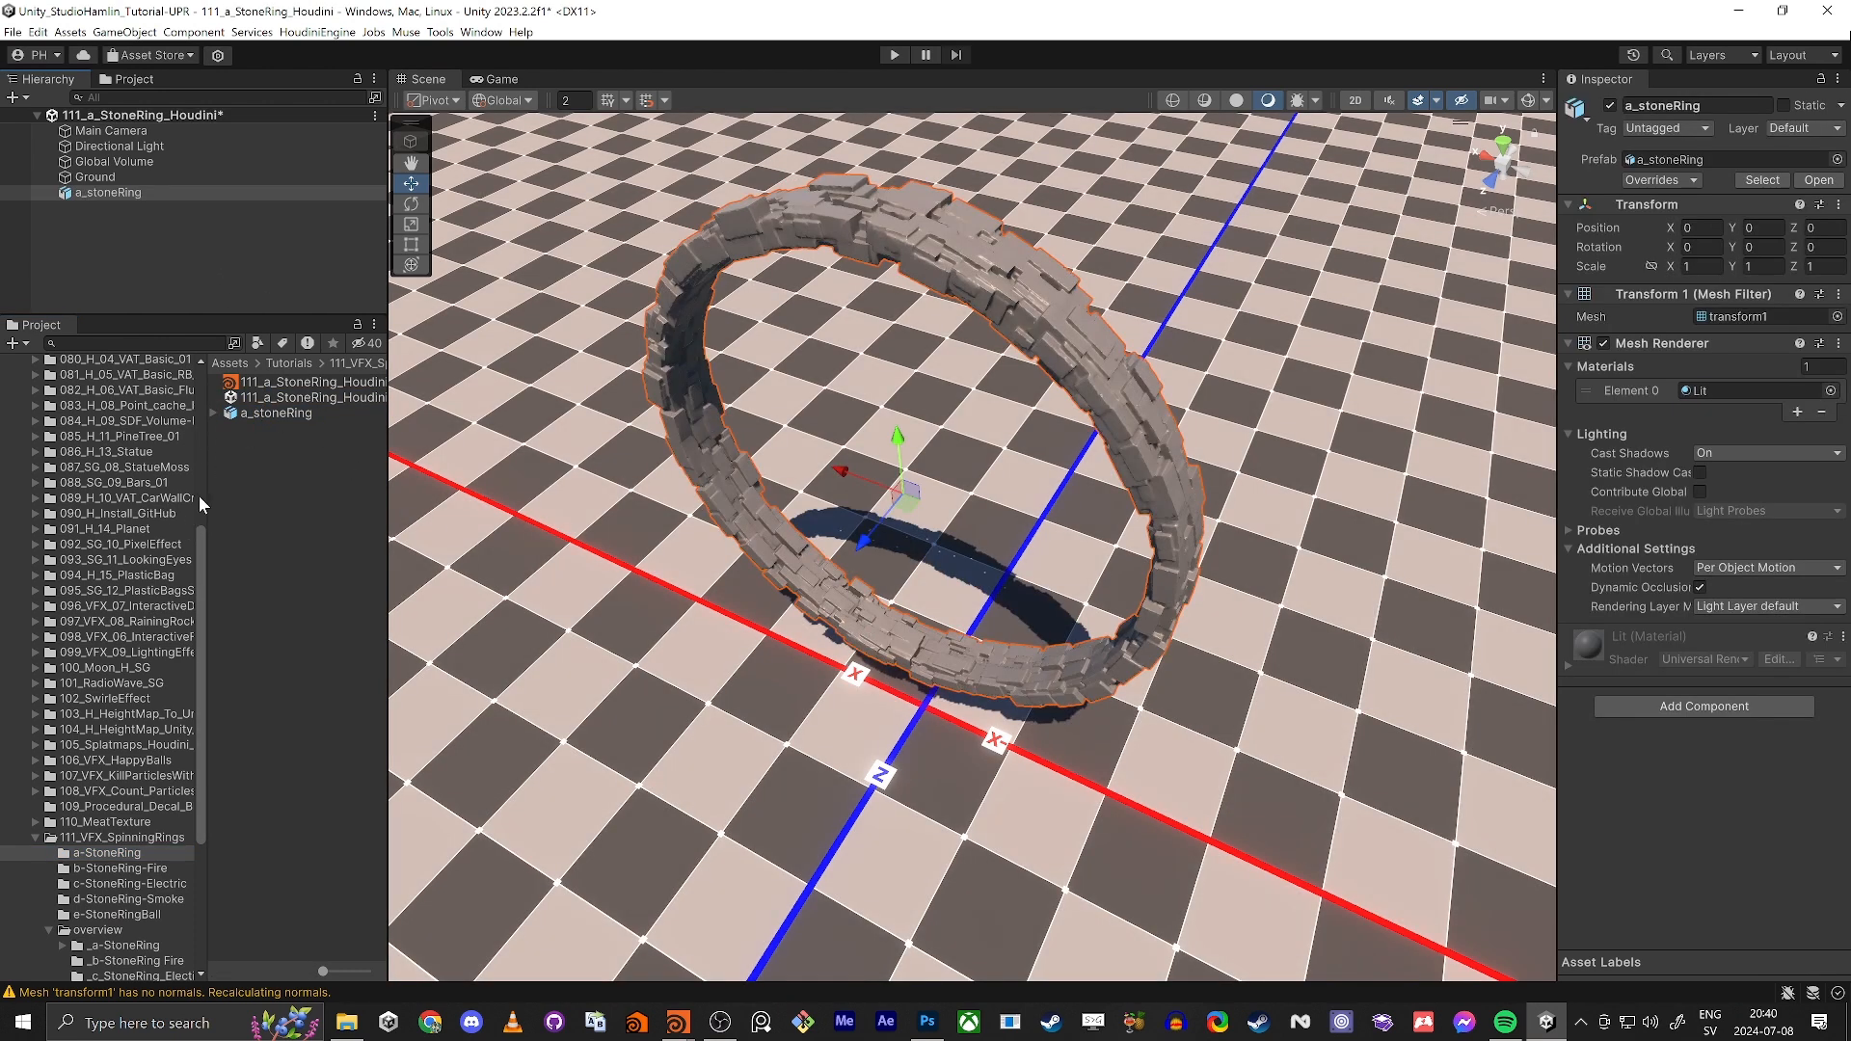
Step: Create a URP Lit Shader Graph named Check_Vertex_Color in the a-StoneRing folder
right_click(272, 482)
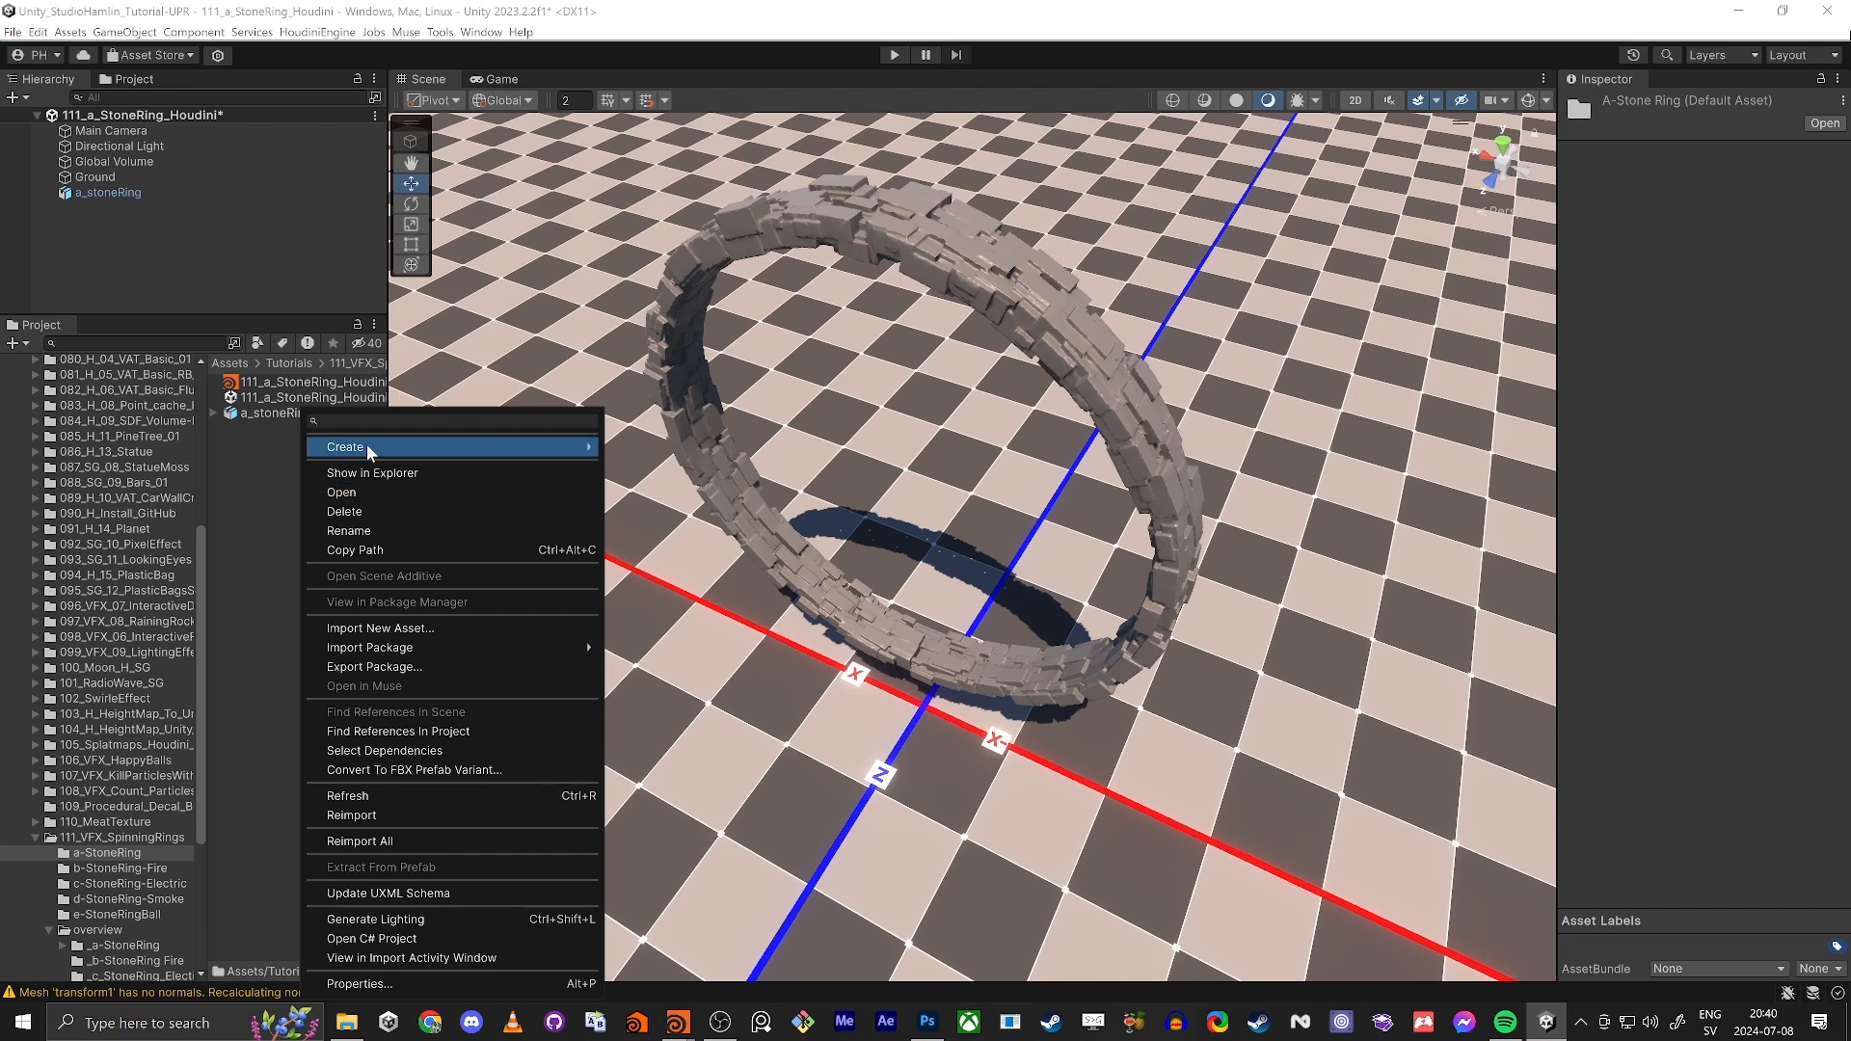
mouse_move(367, 444)
mouse_move(731, 164)
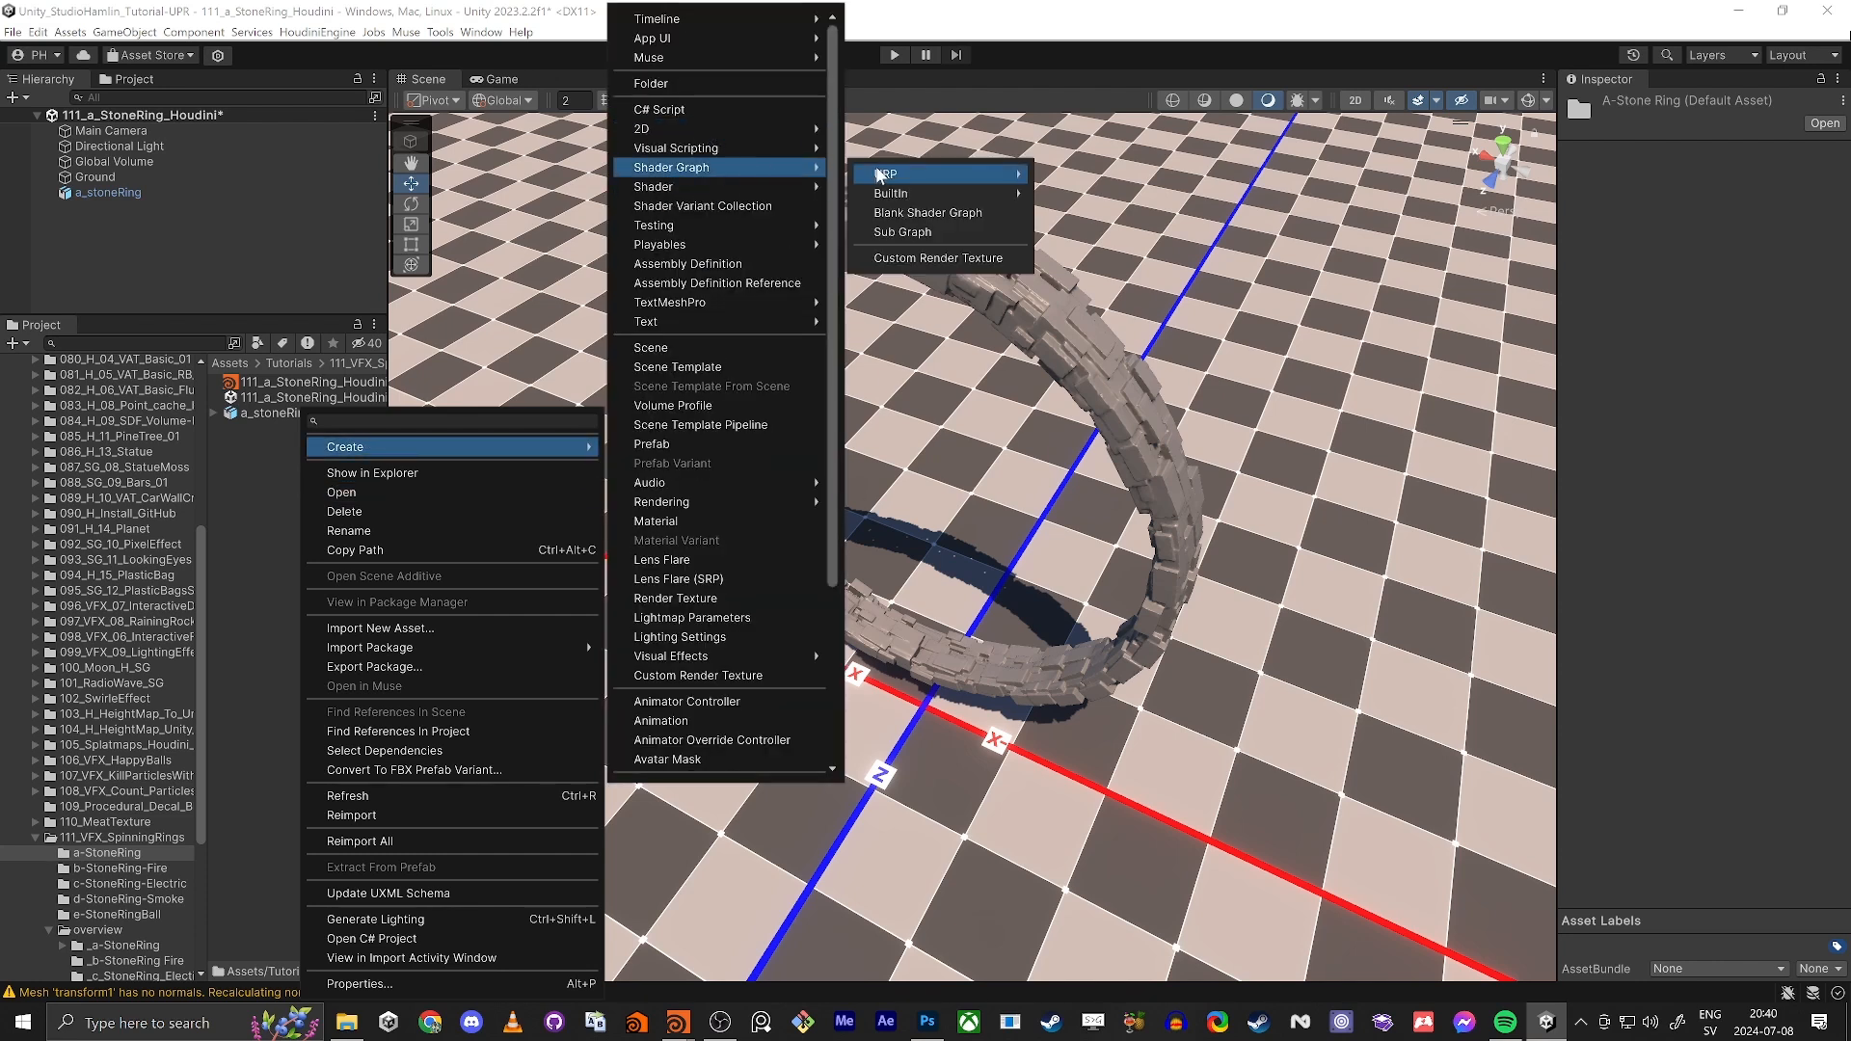
mouse_move(880, 173)
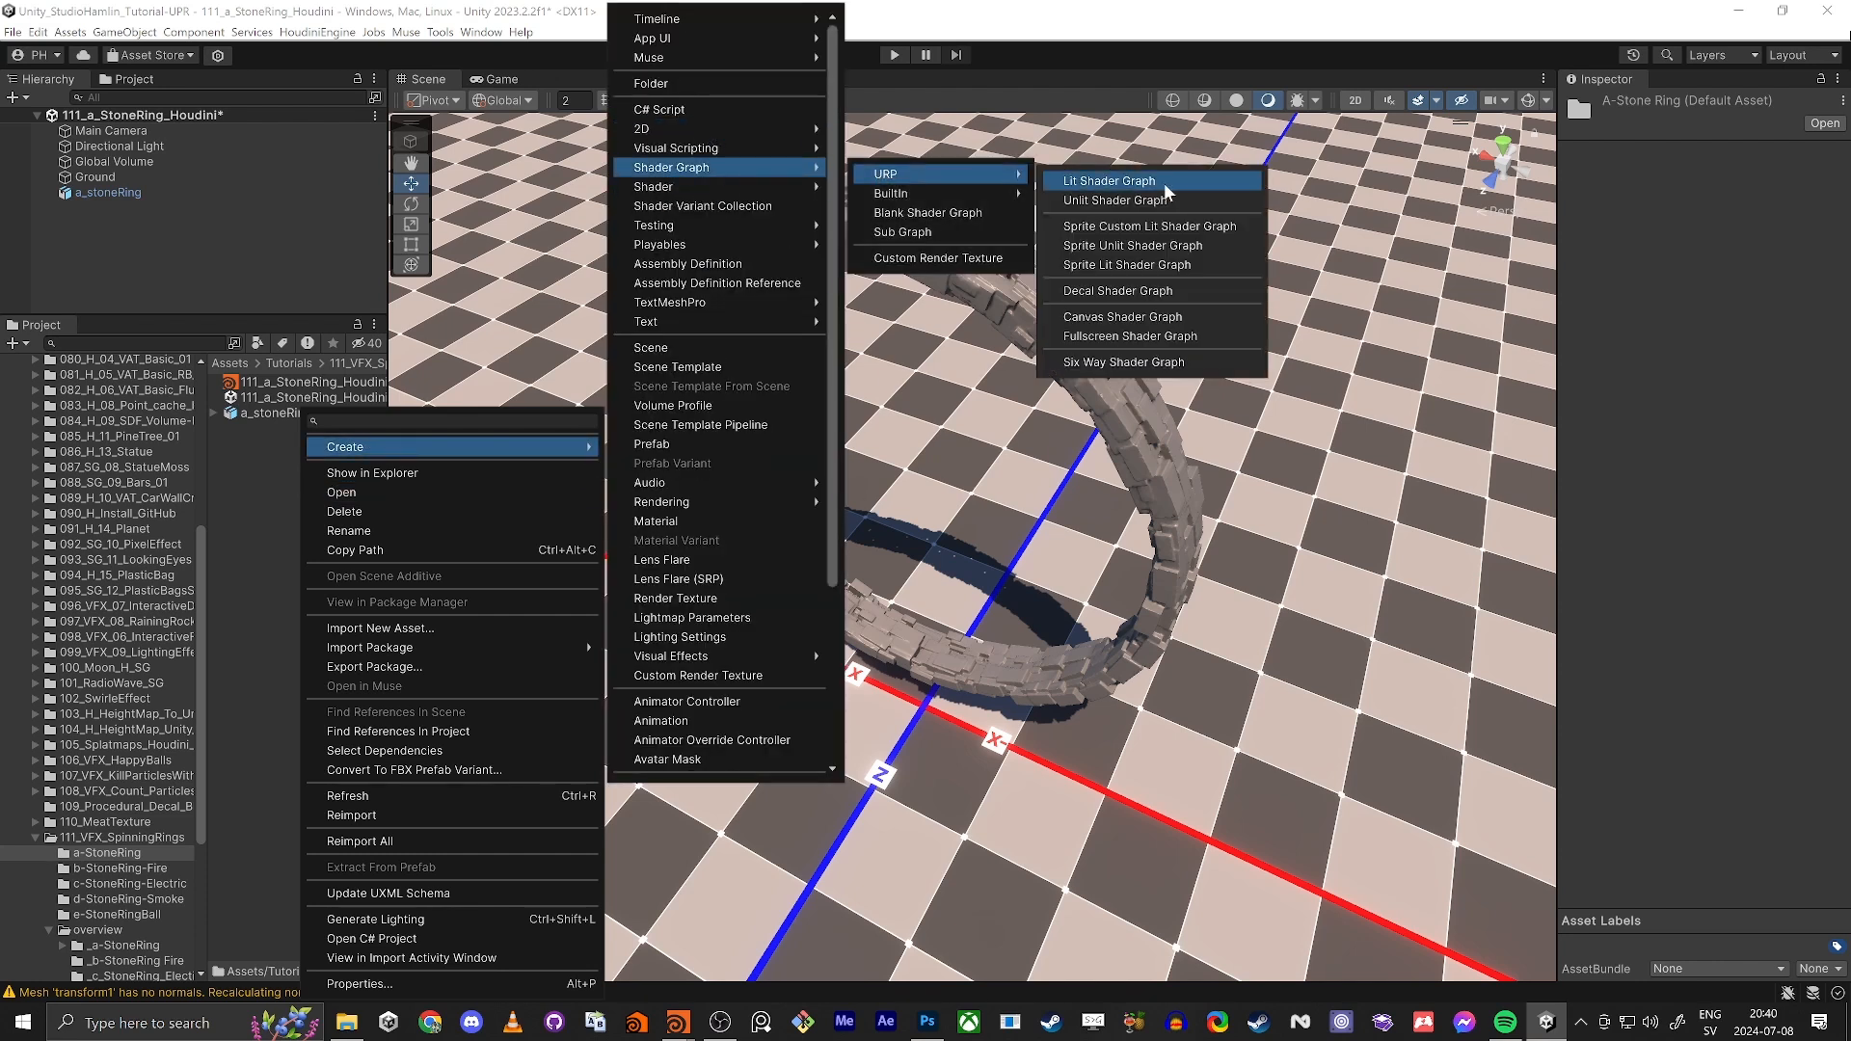
click(1109, 182)
text(VB)
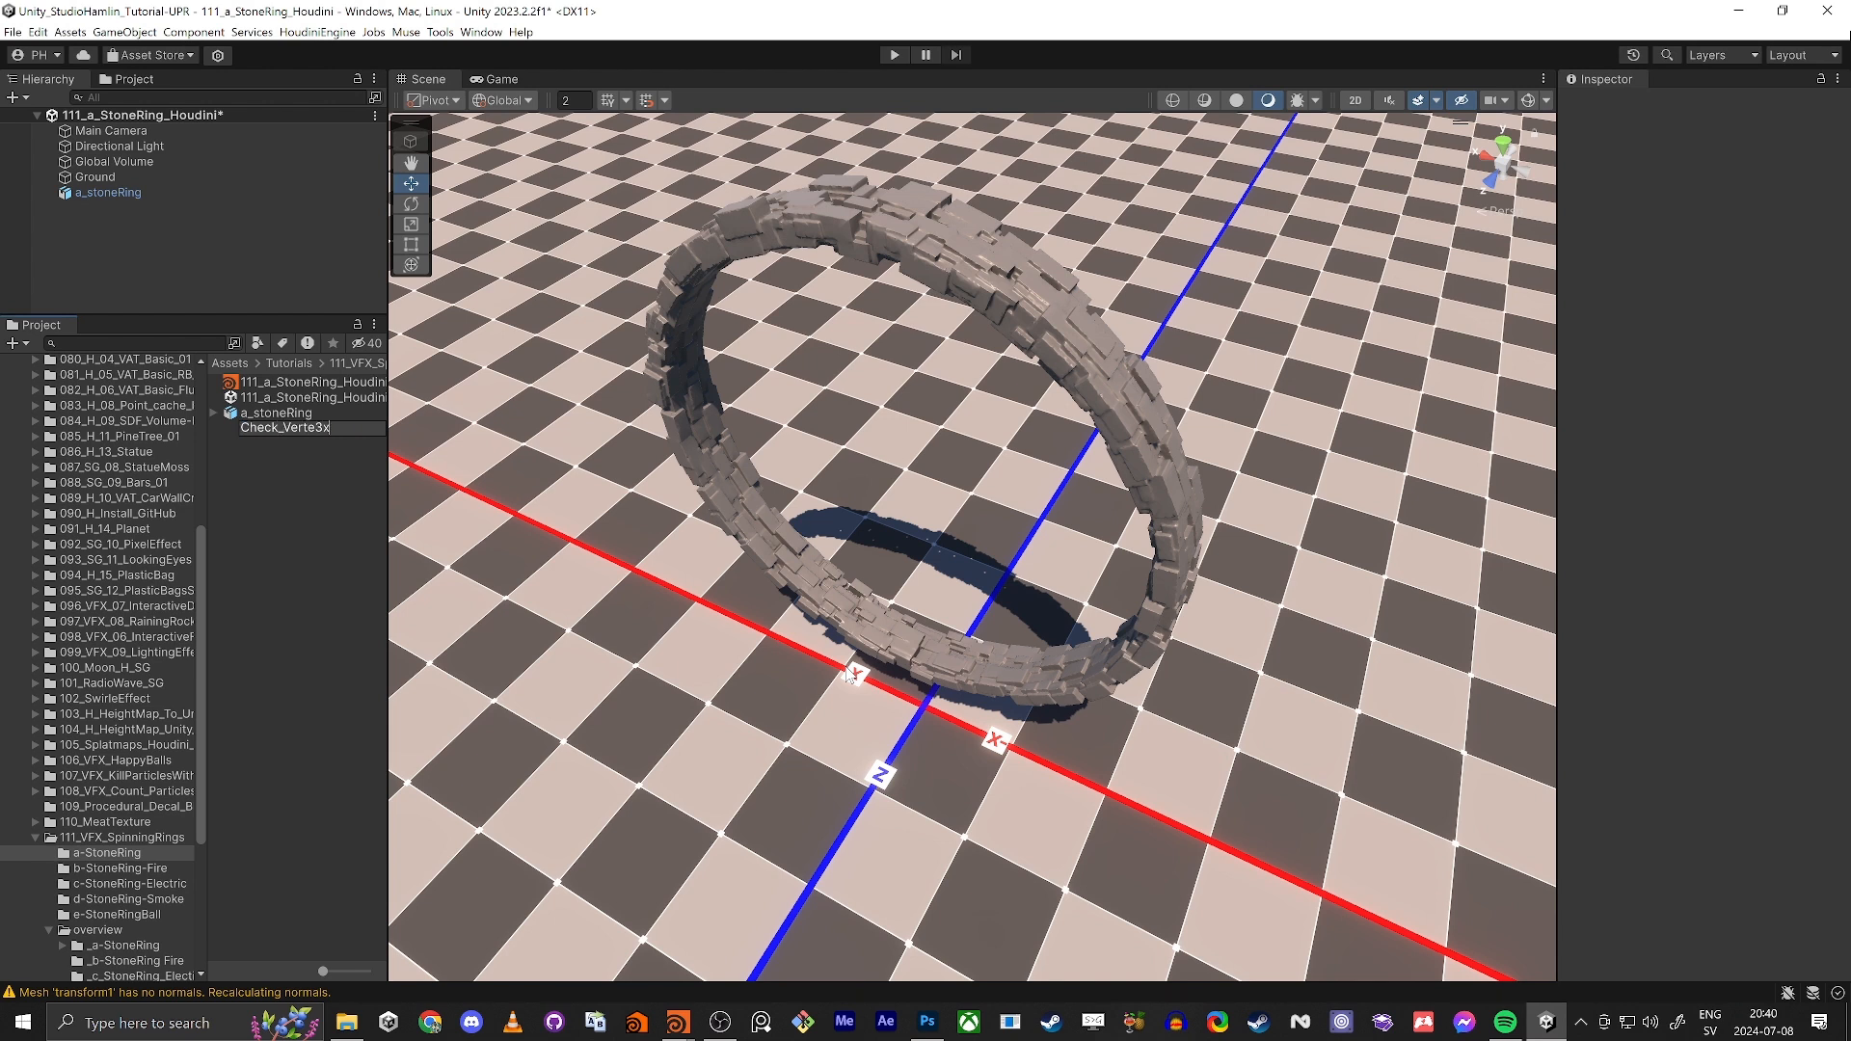
text(or)
key(Return)
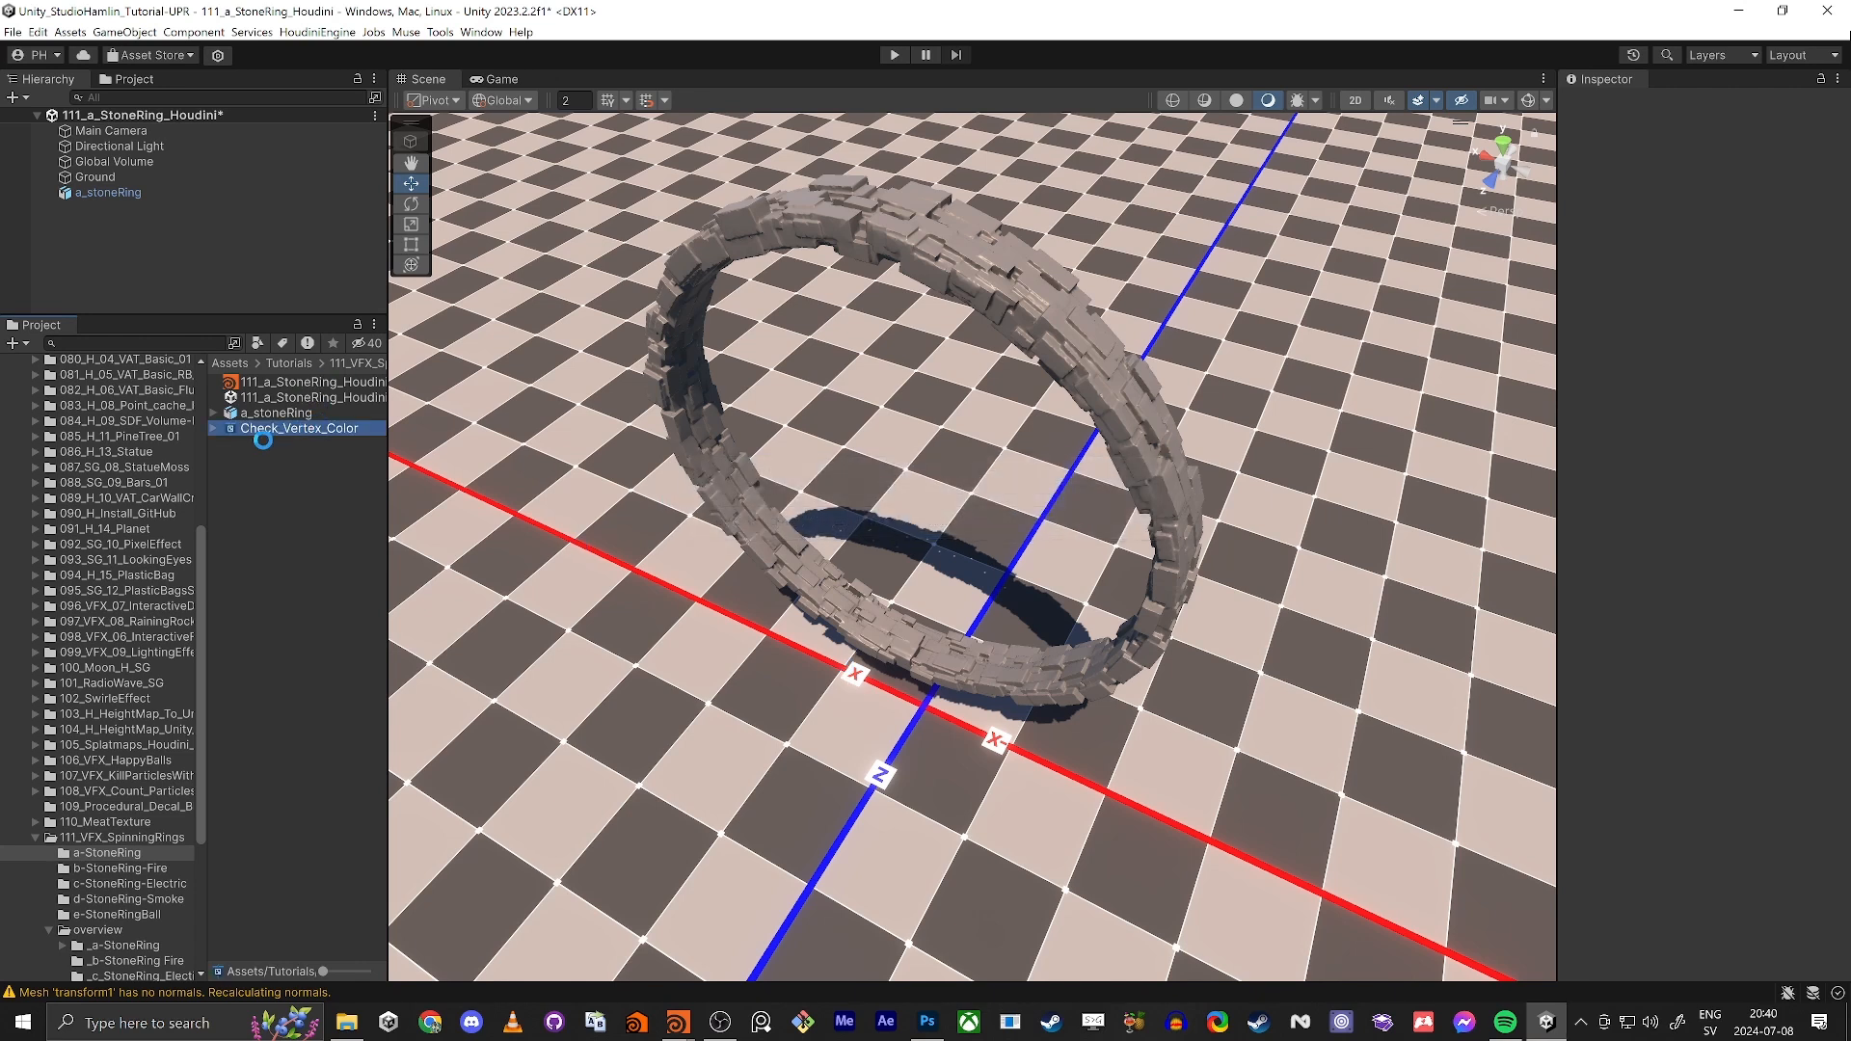
Step: Create a blank material with the default name in the a-StoneRing folder
right_click(268, 430)
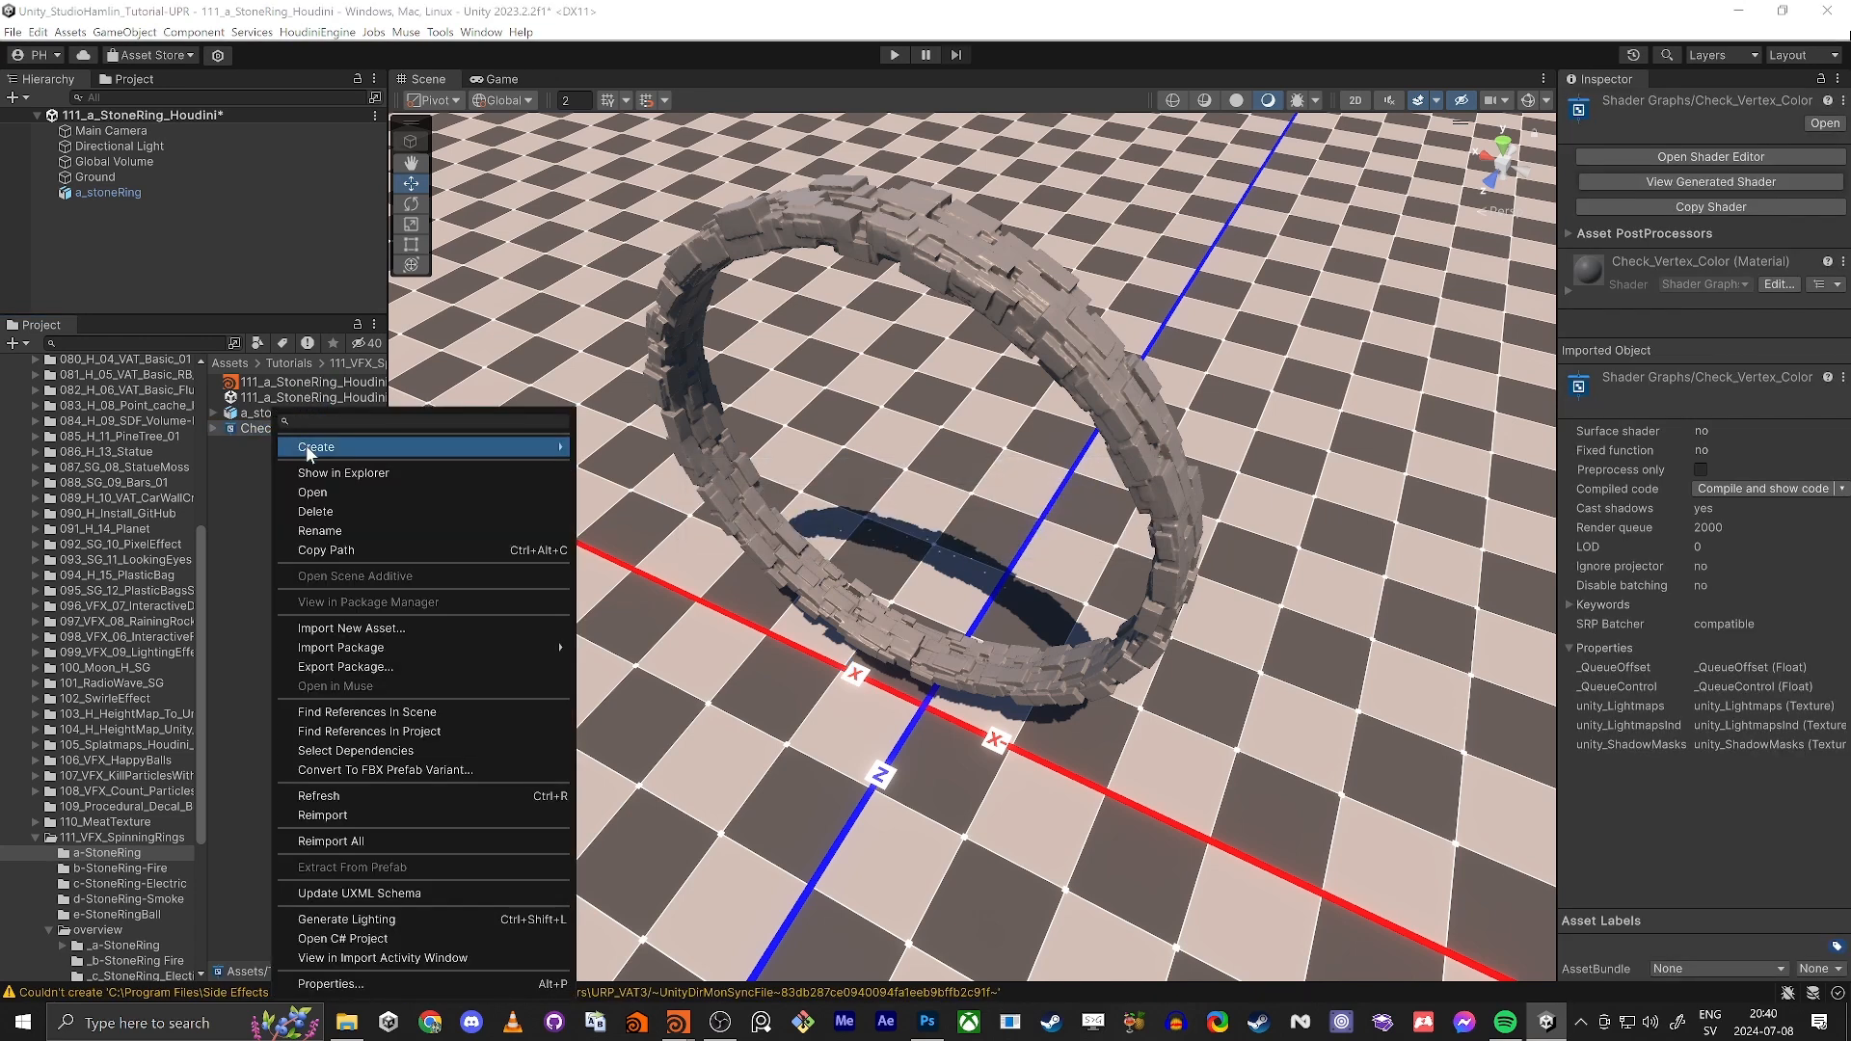
mouse_move(407, 444)
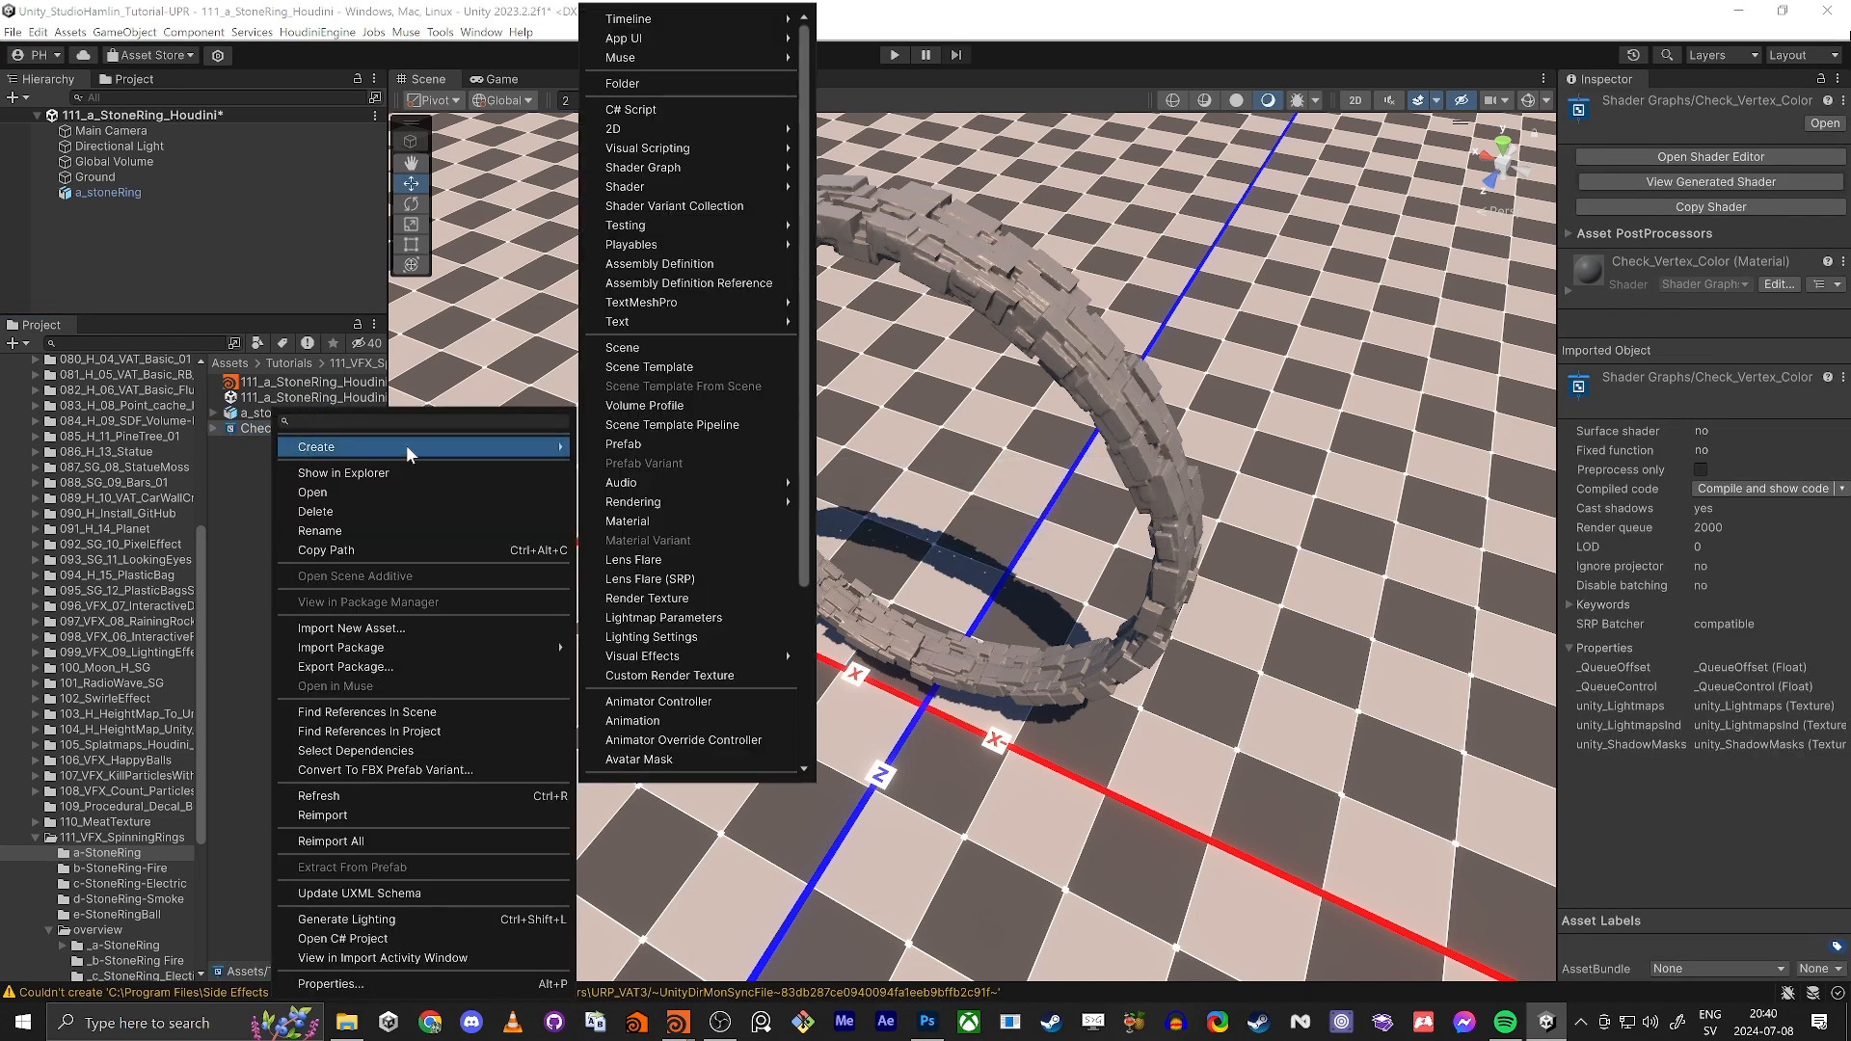
click(239, 465)
right_click(275, 457)
mouse_move(351, 448)
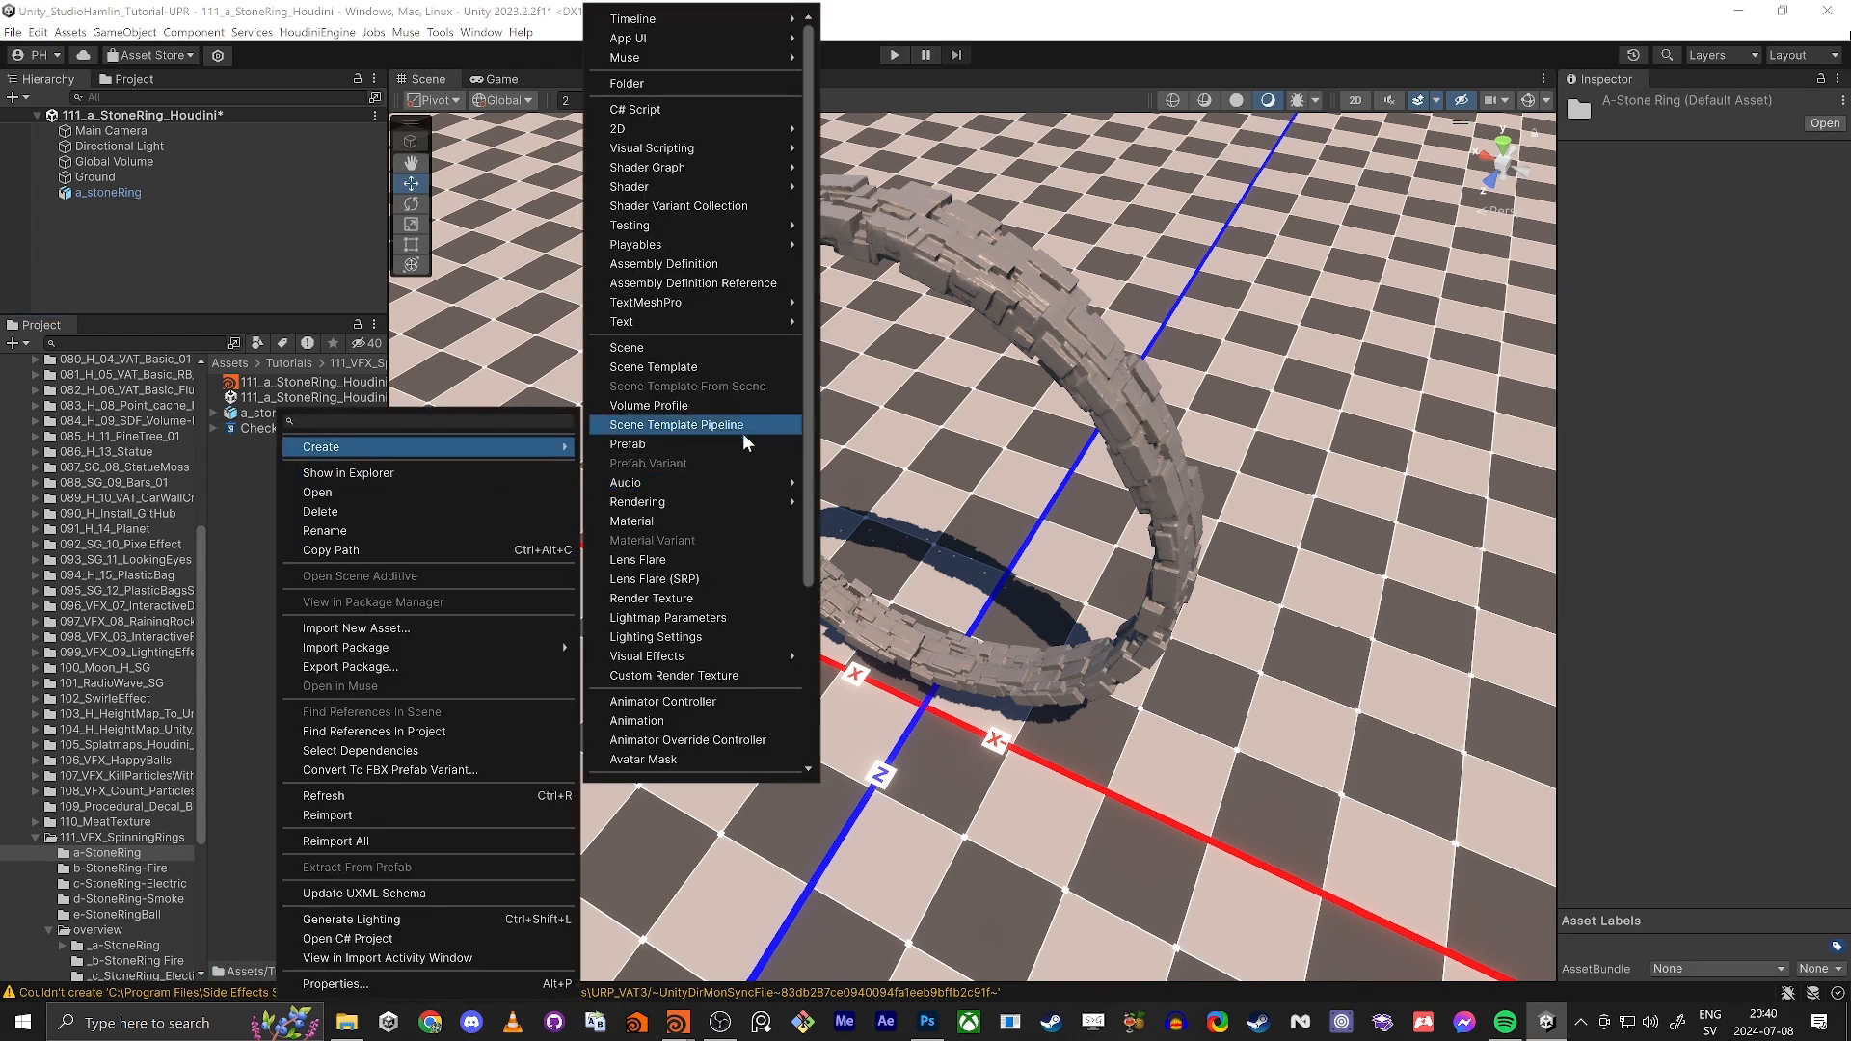
click(673, 523)
key(Return)
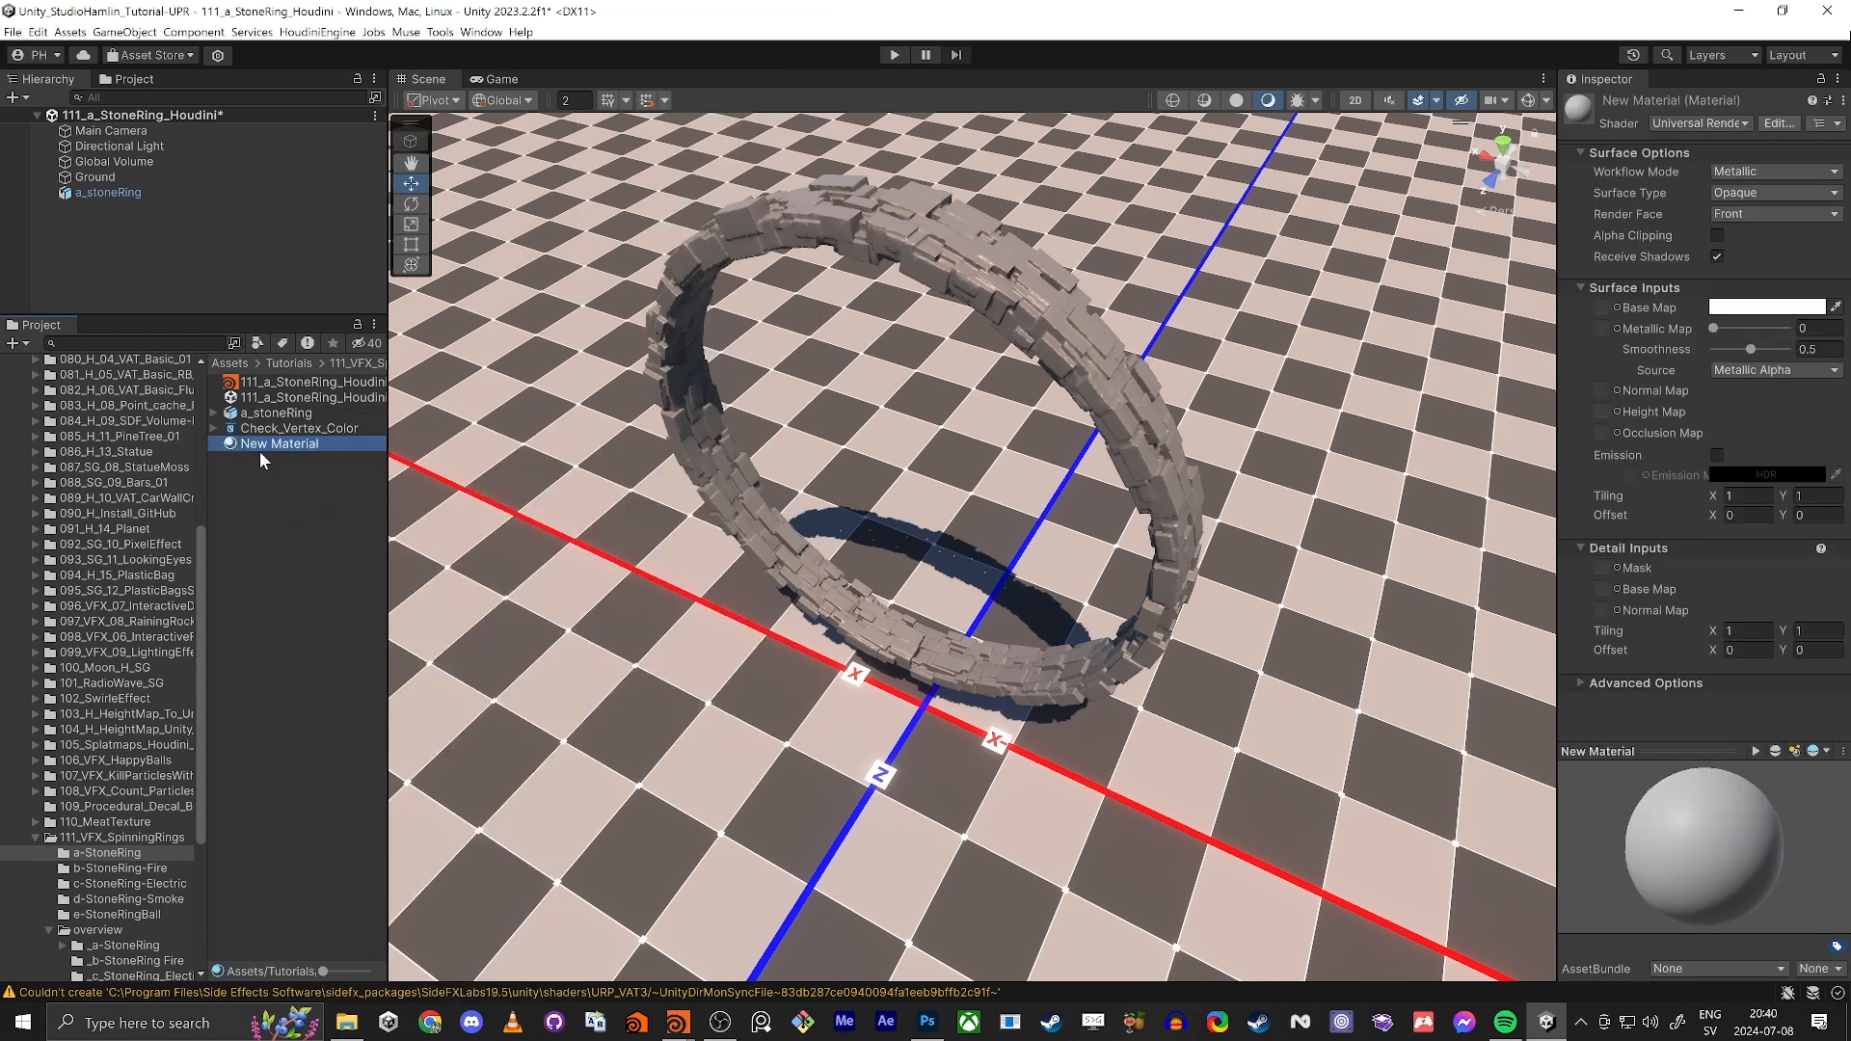
Step: Try the Unlit/Color shader on New Material and delete that material
click(1676, 123)
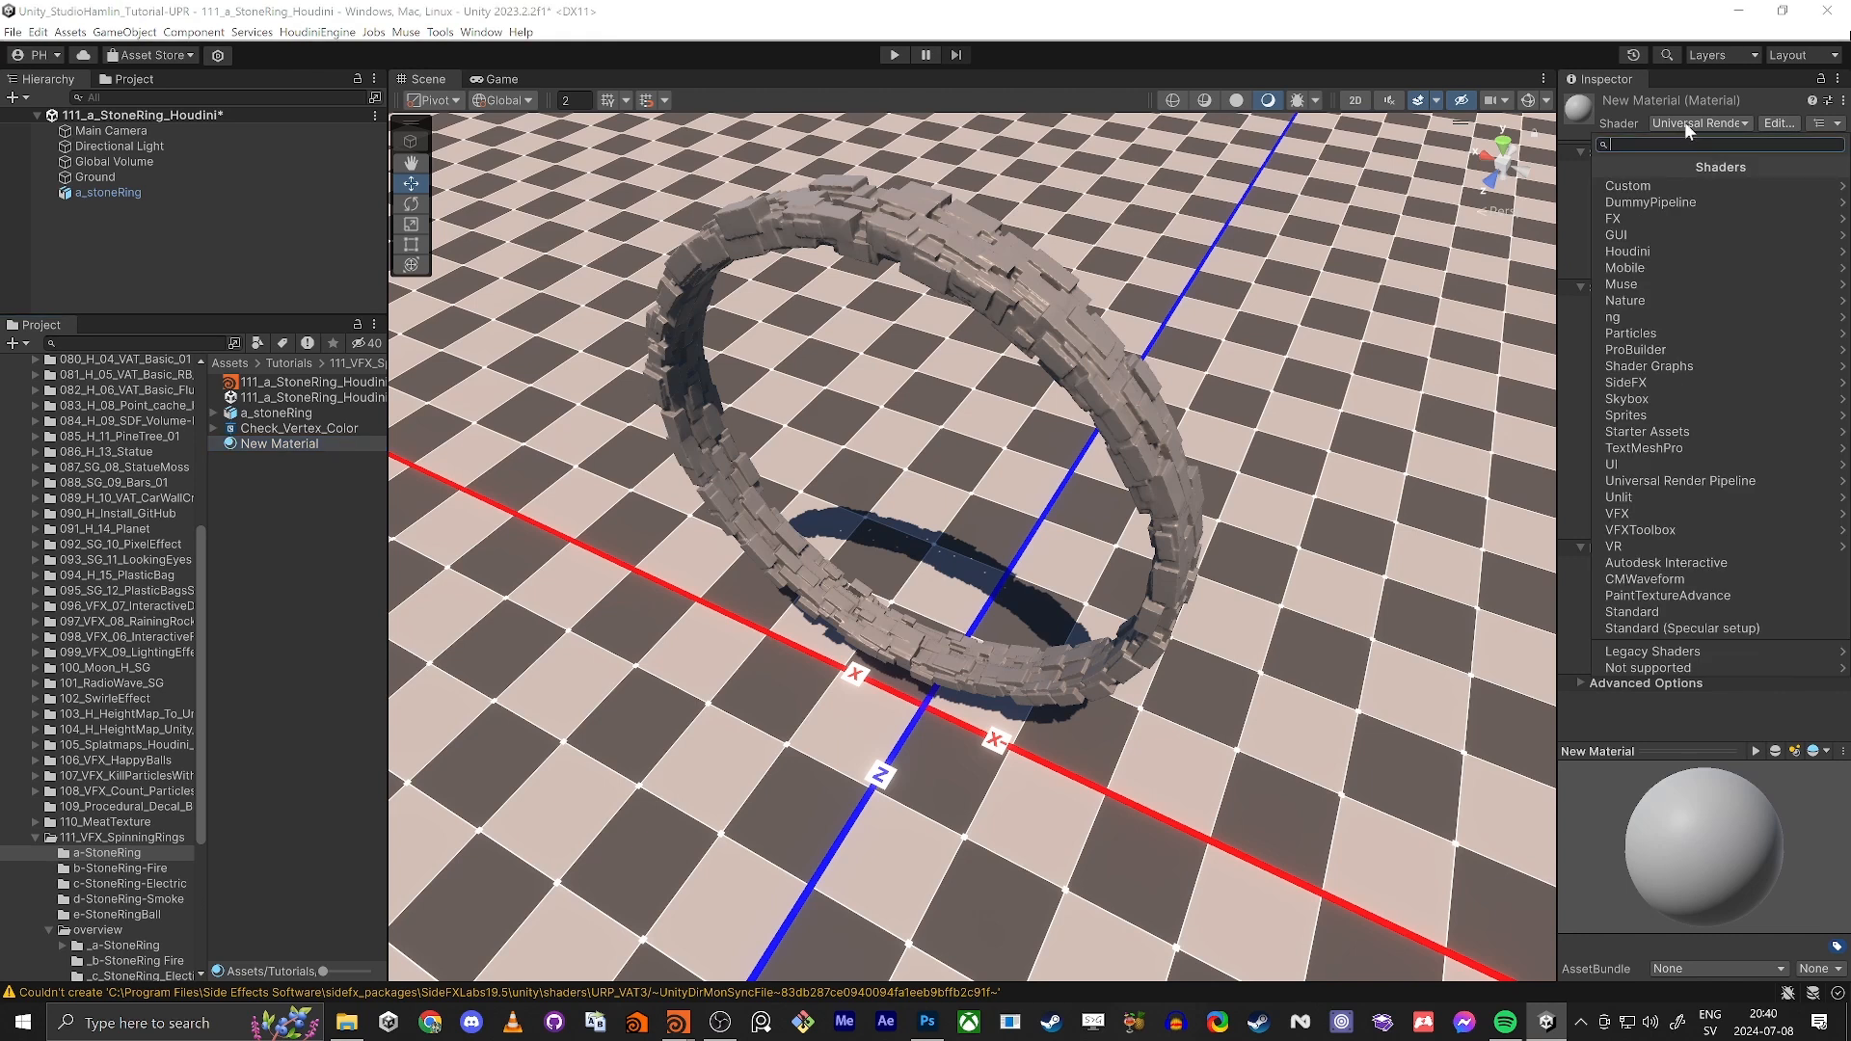
click(1662, 481)
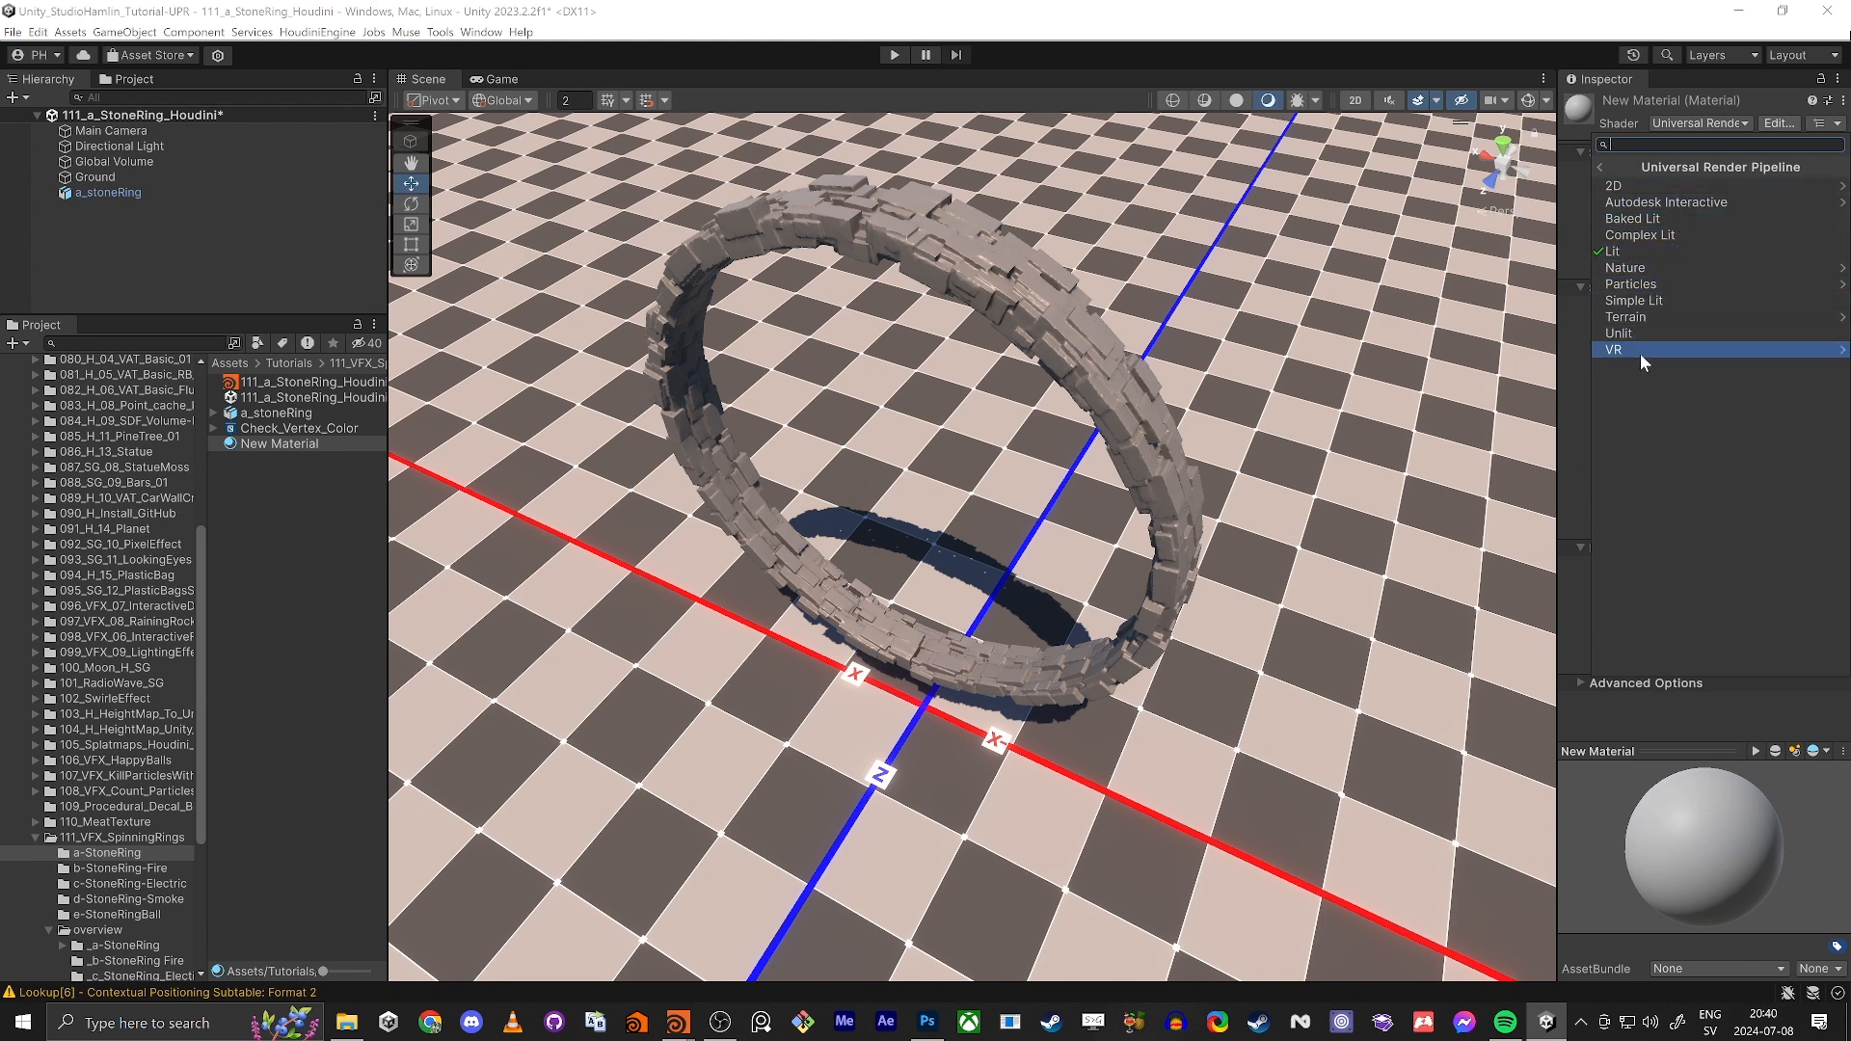
click(269, 460)
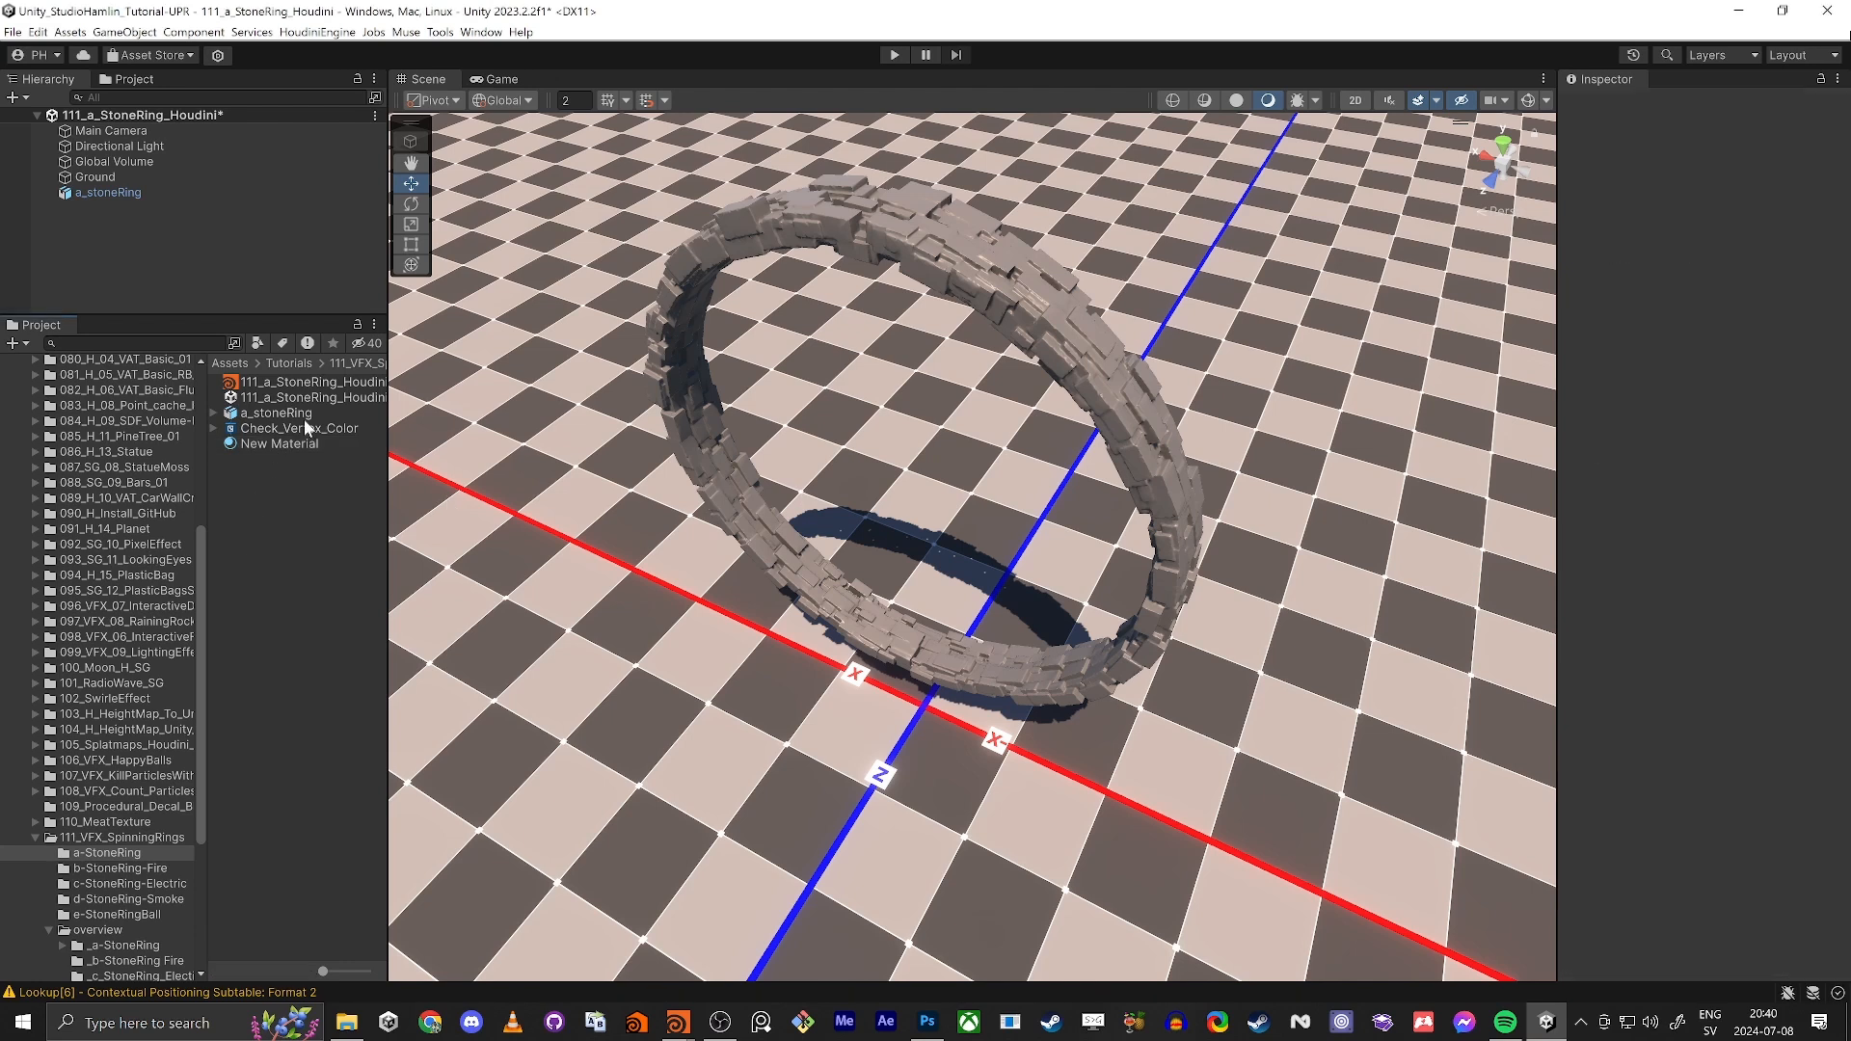
click(281, 449)
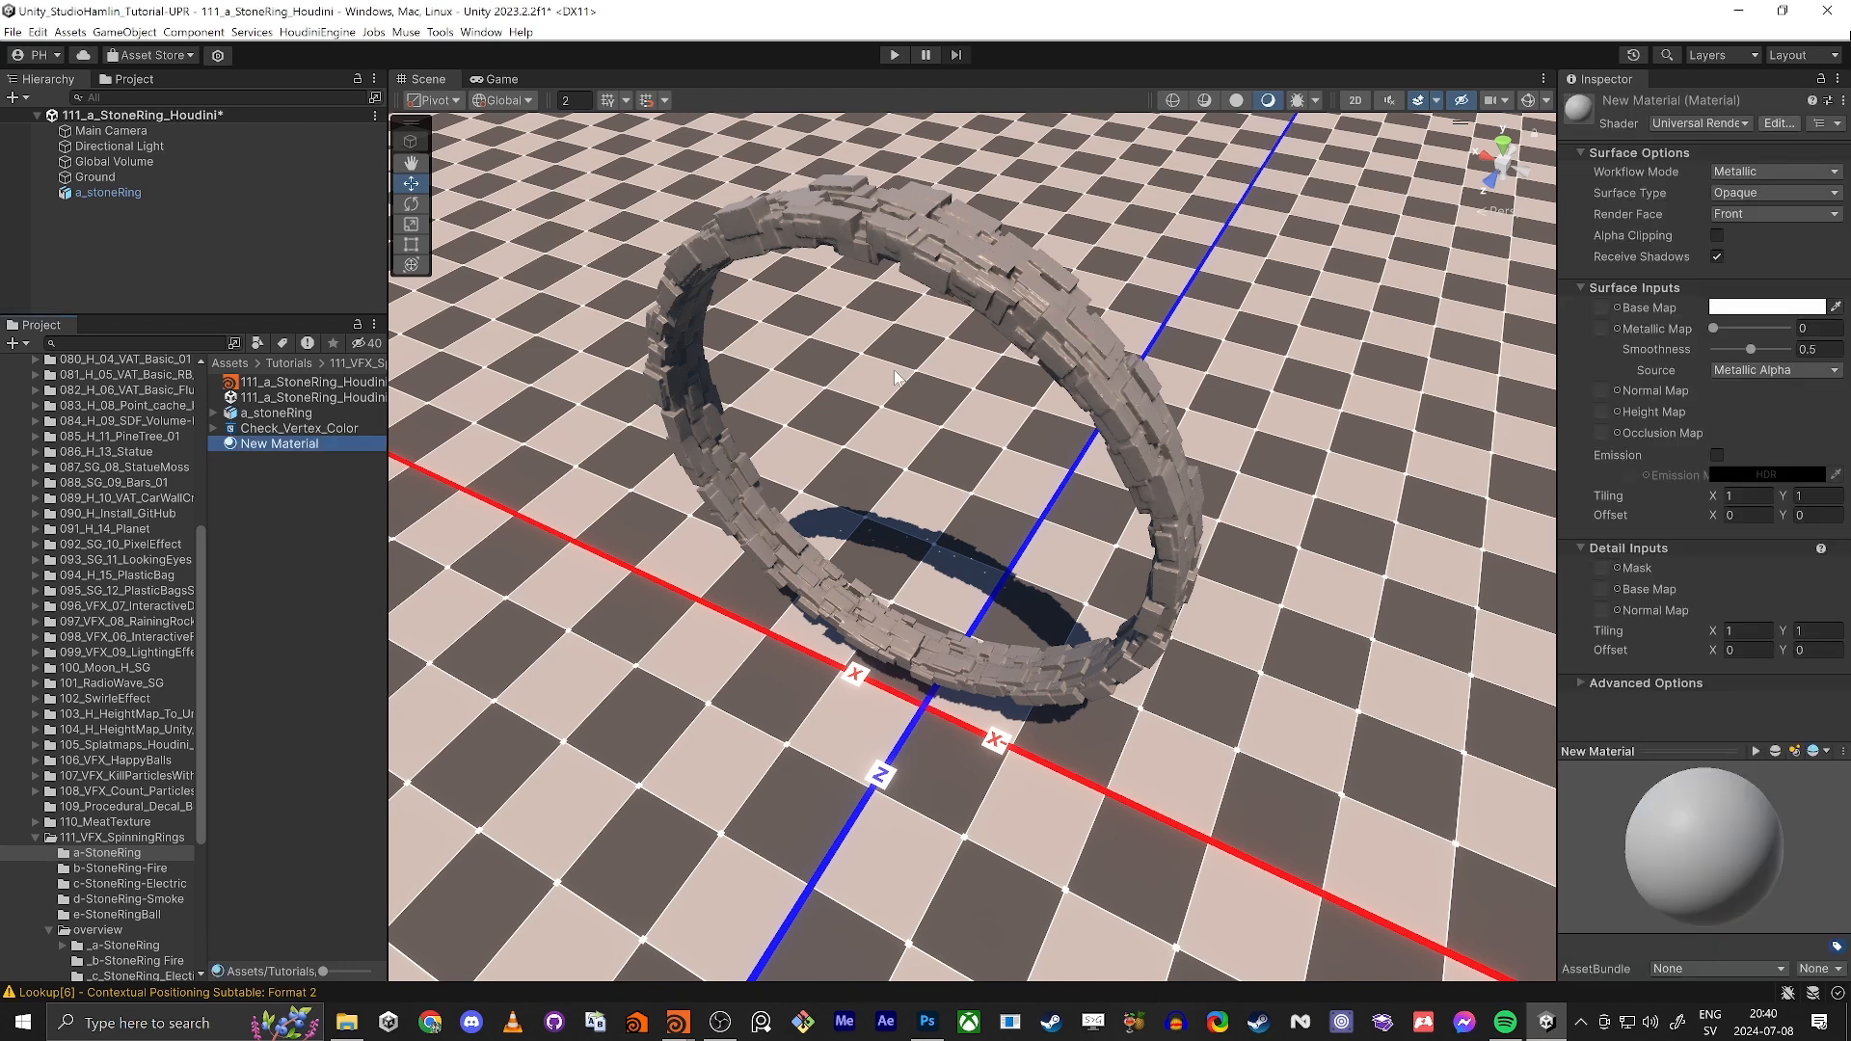
click(1699, 124)
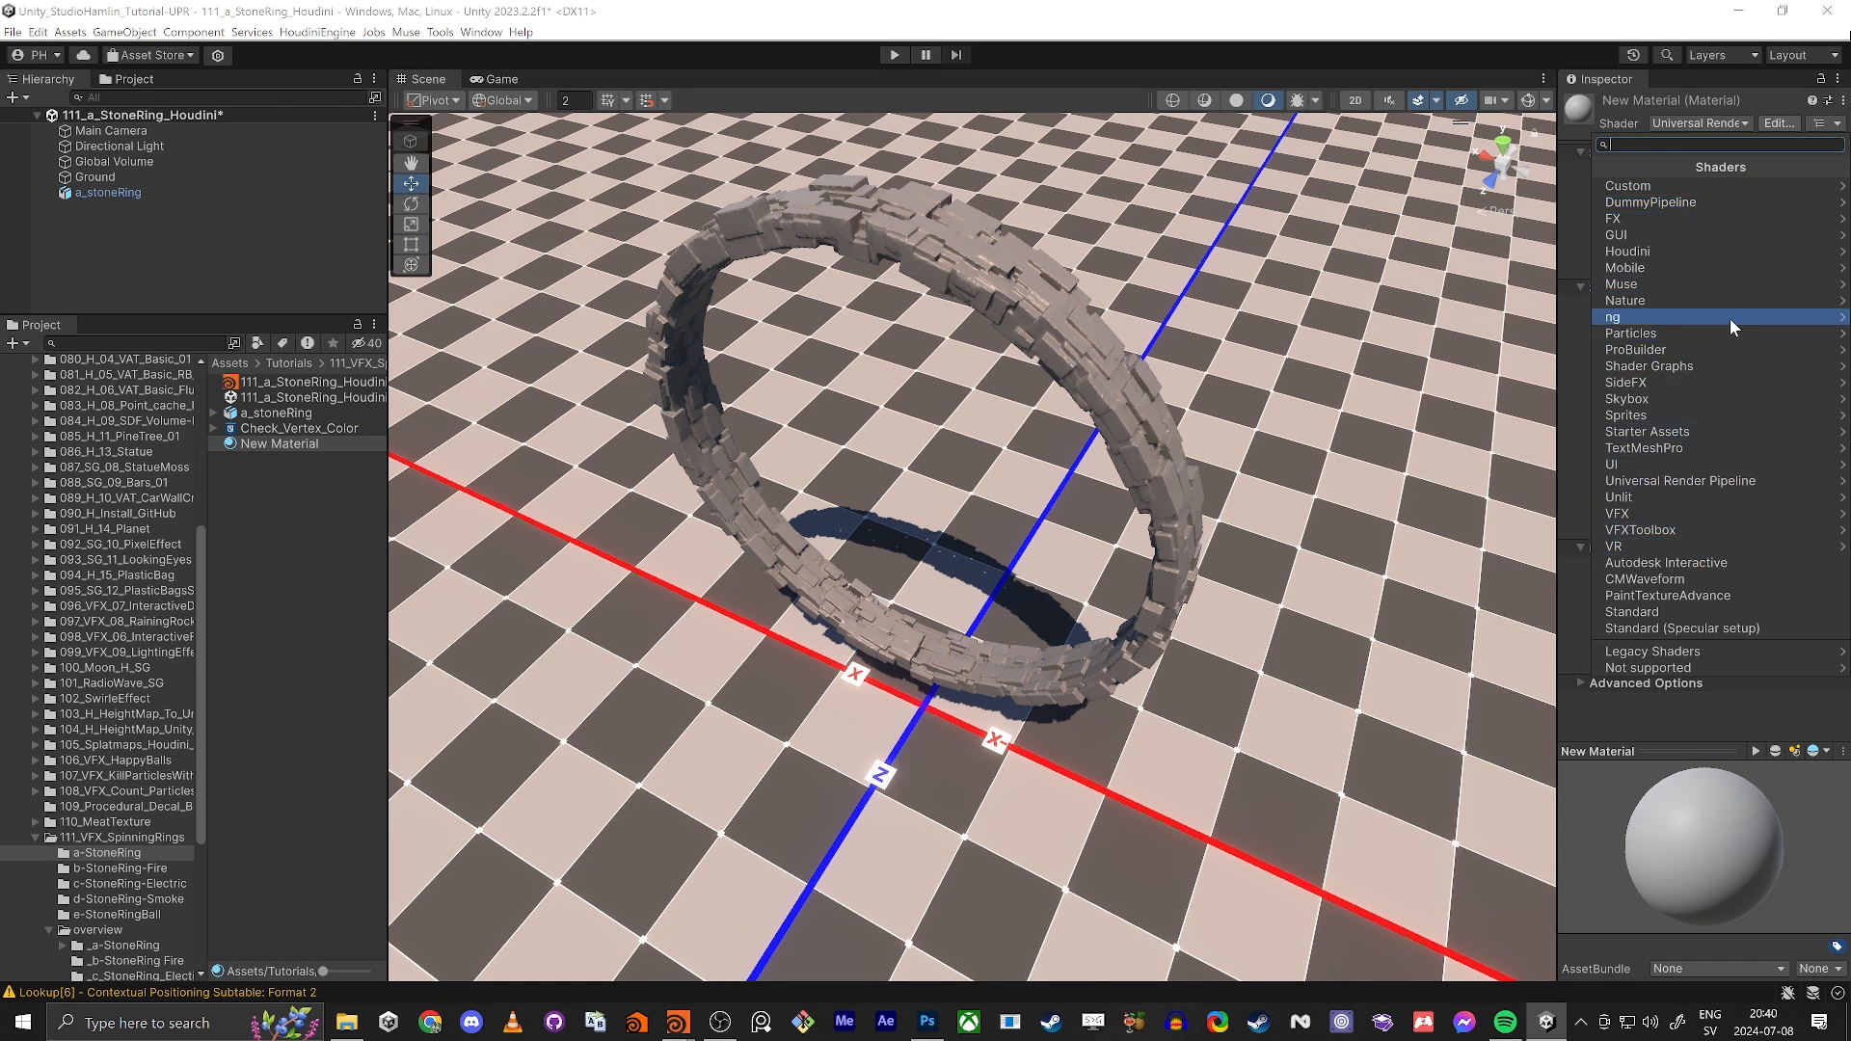
click(1693, 498)
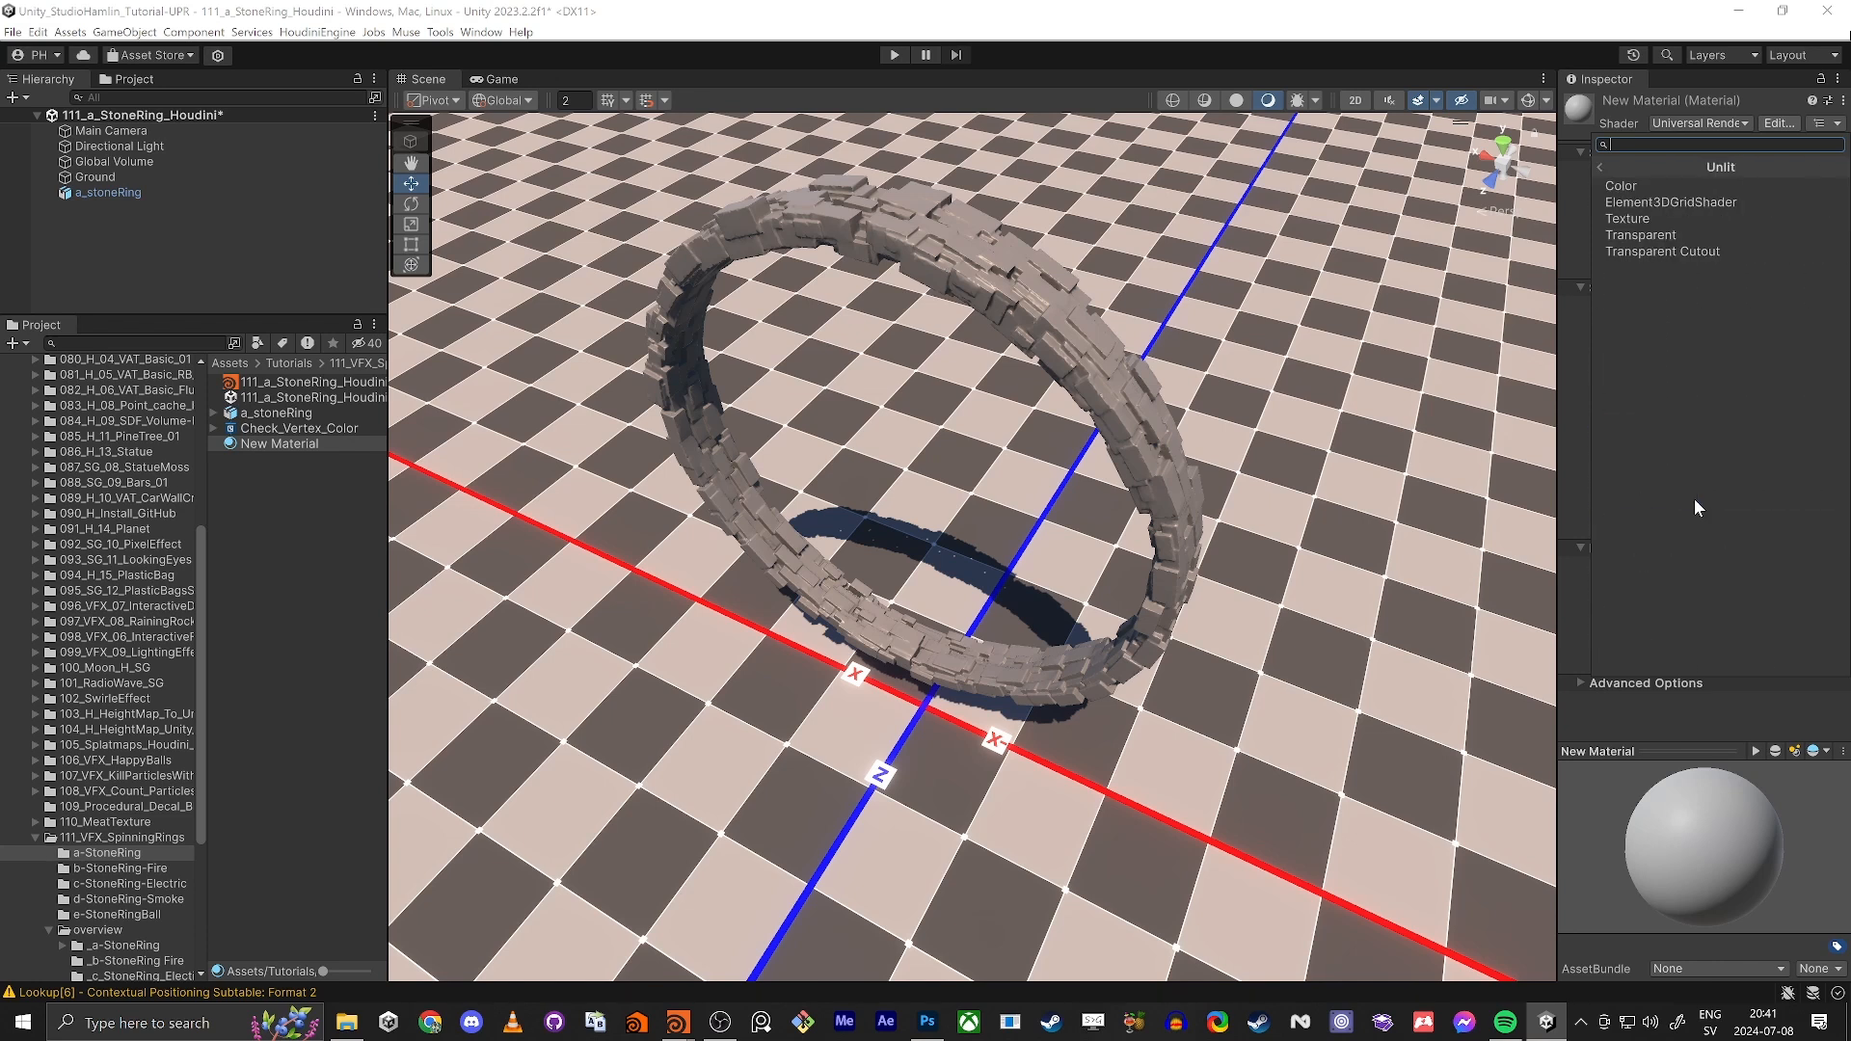
click(1635, 187)
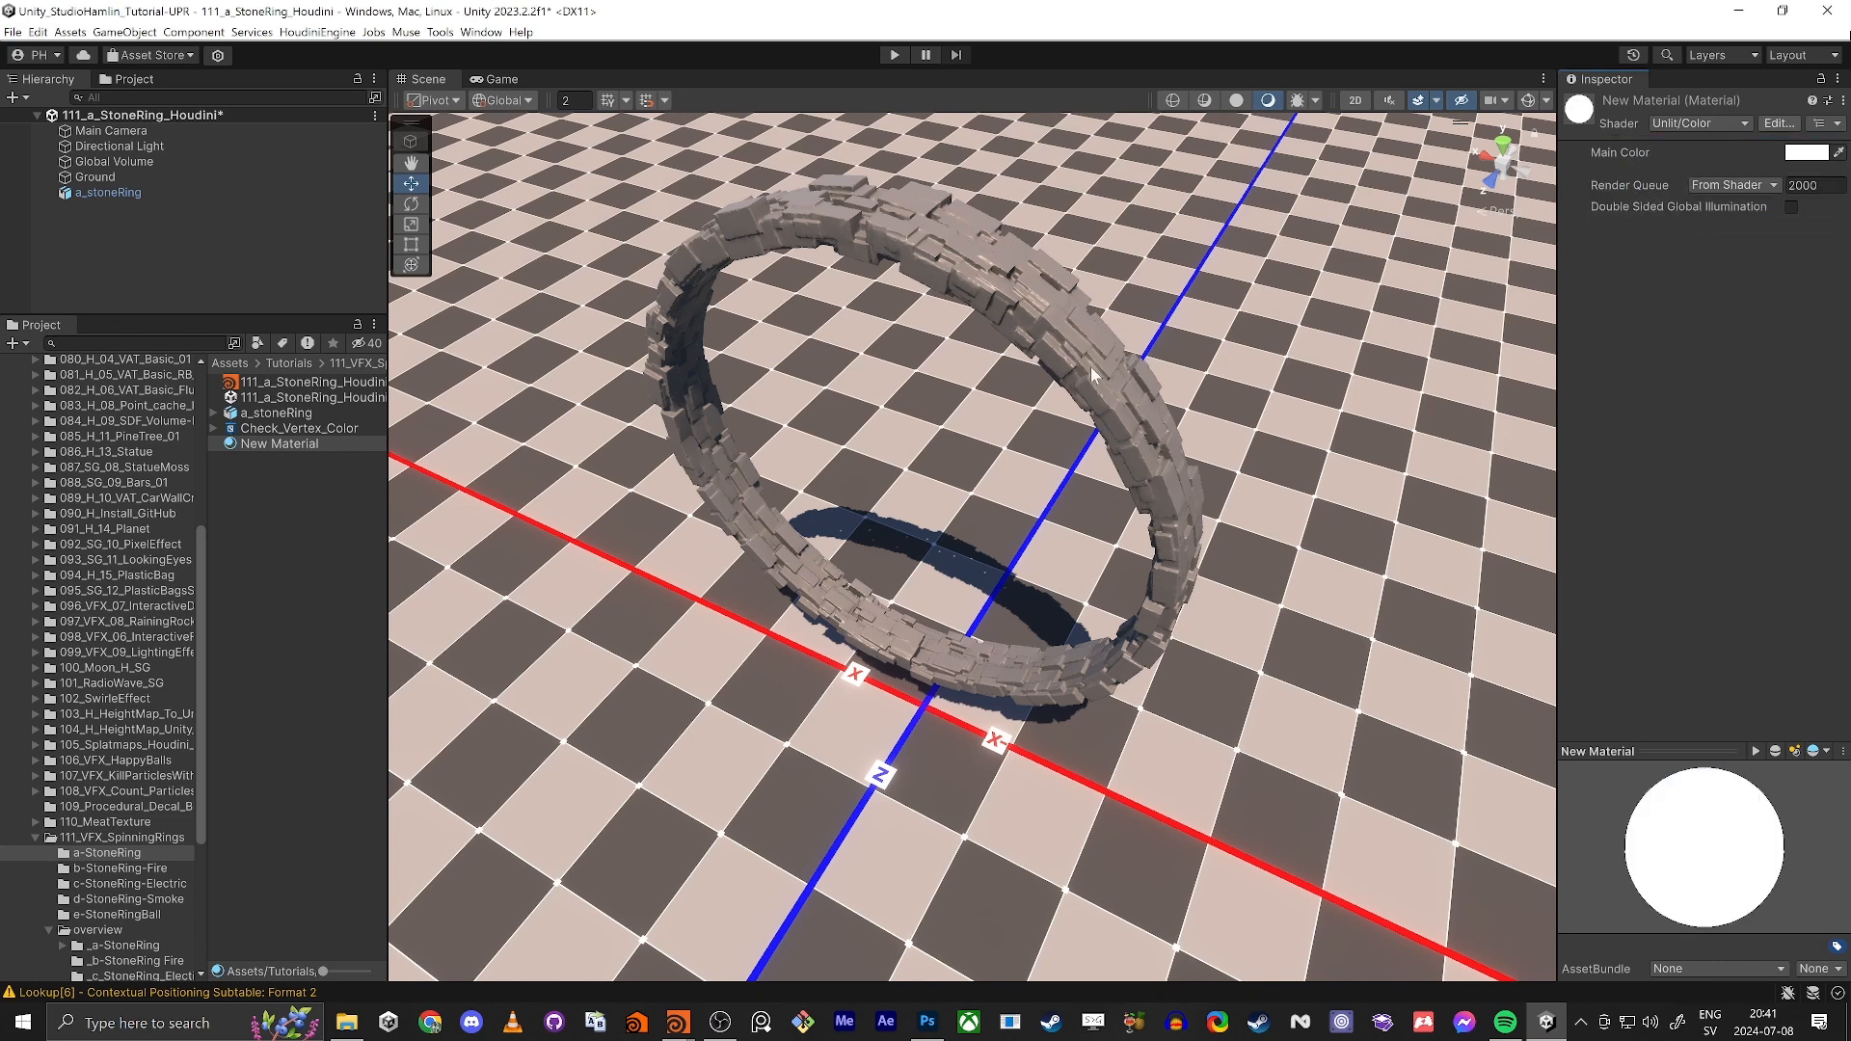
click(274, 446)
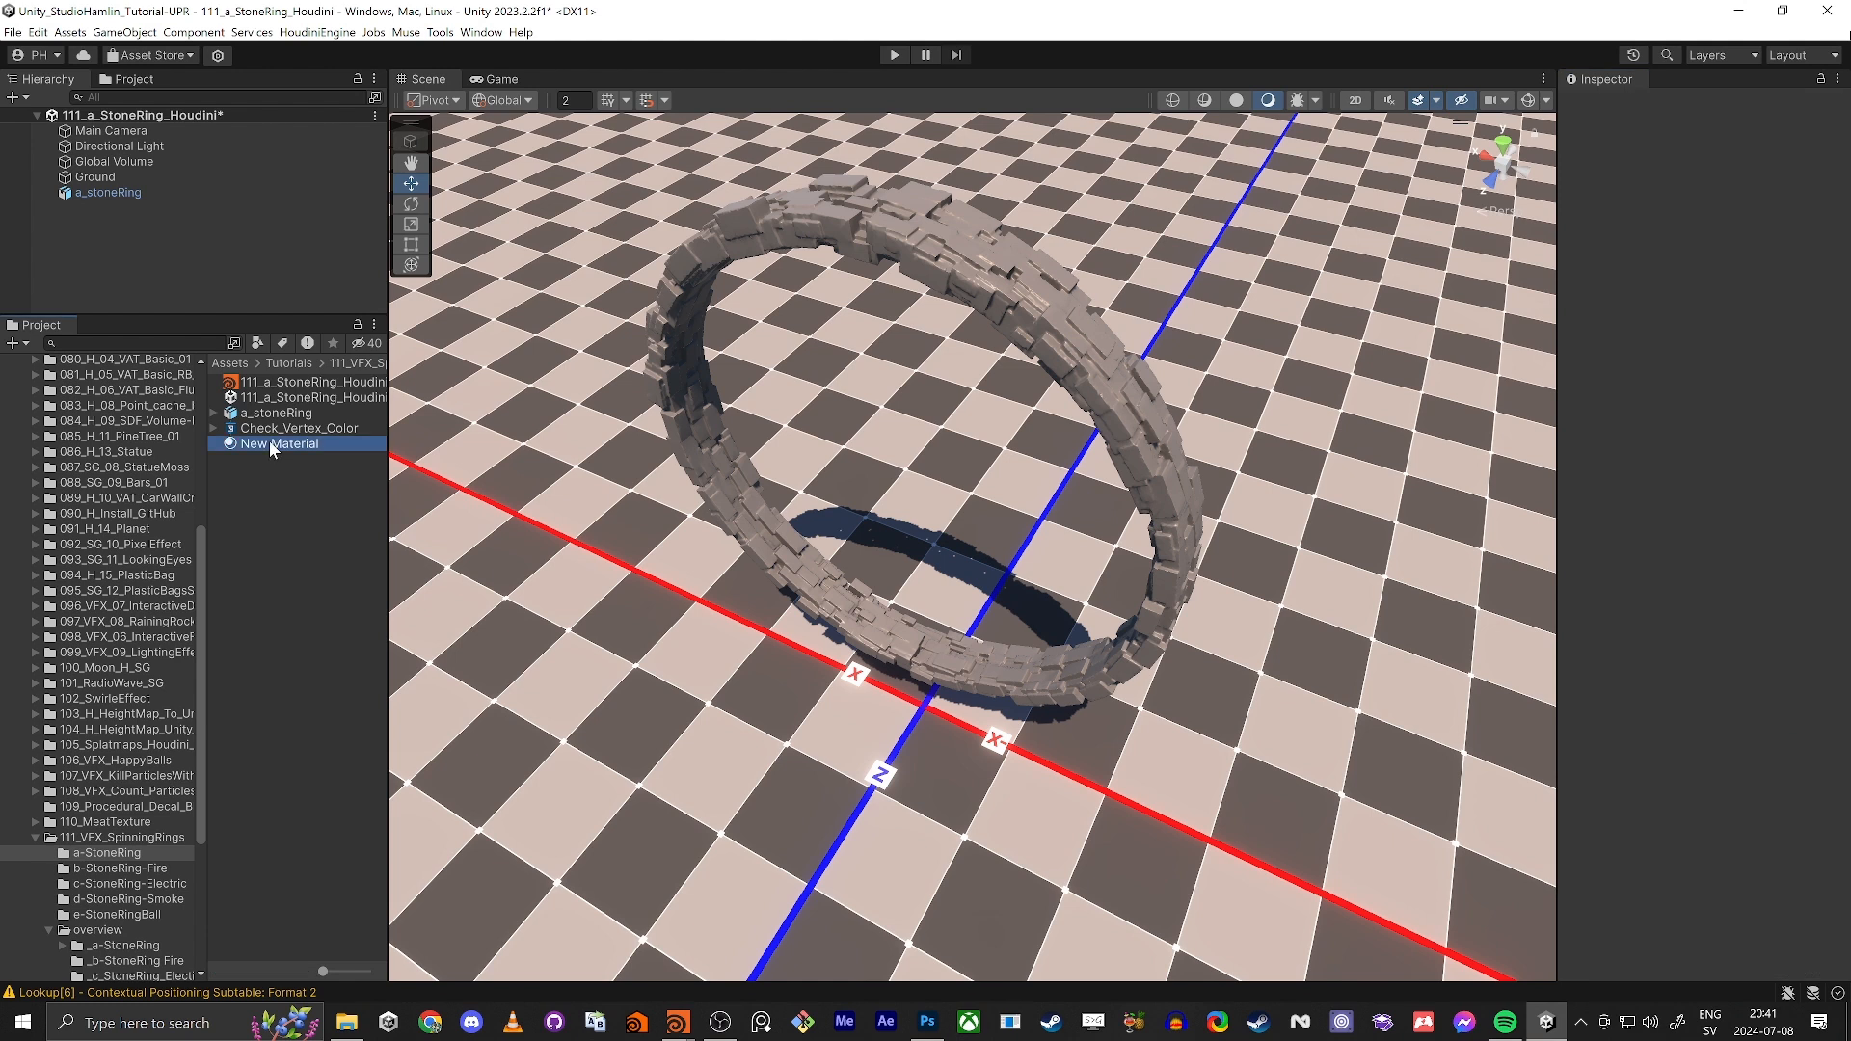
key(Delete)
key(Escape)
Step: Create a material from the Check_Vertex_Color shader graph, name it Check_Vertex_Color, and assign it to the stone ring
right_click(259, 425)
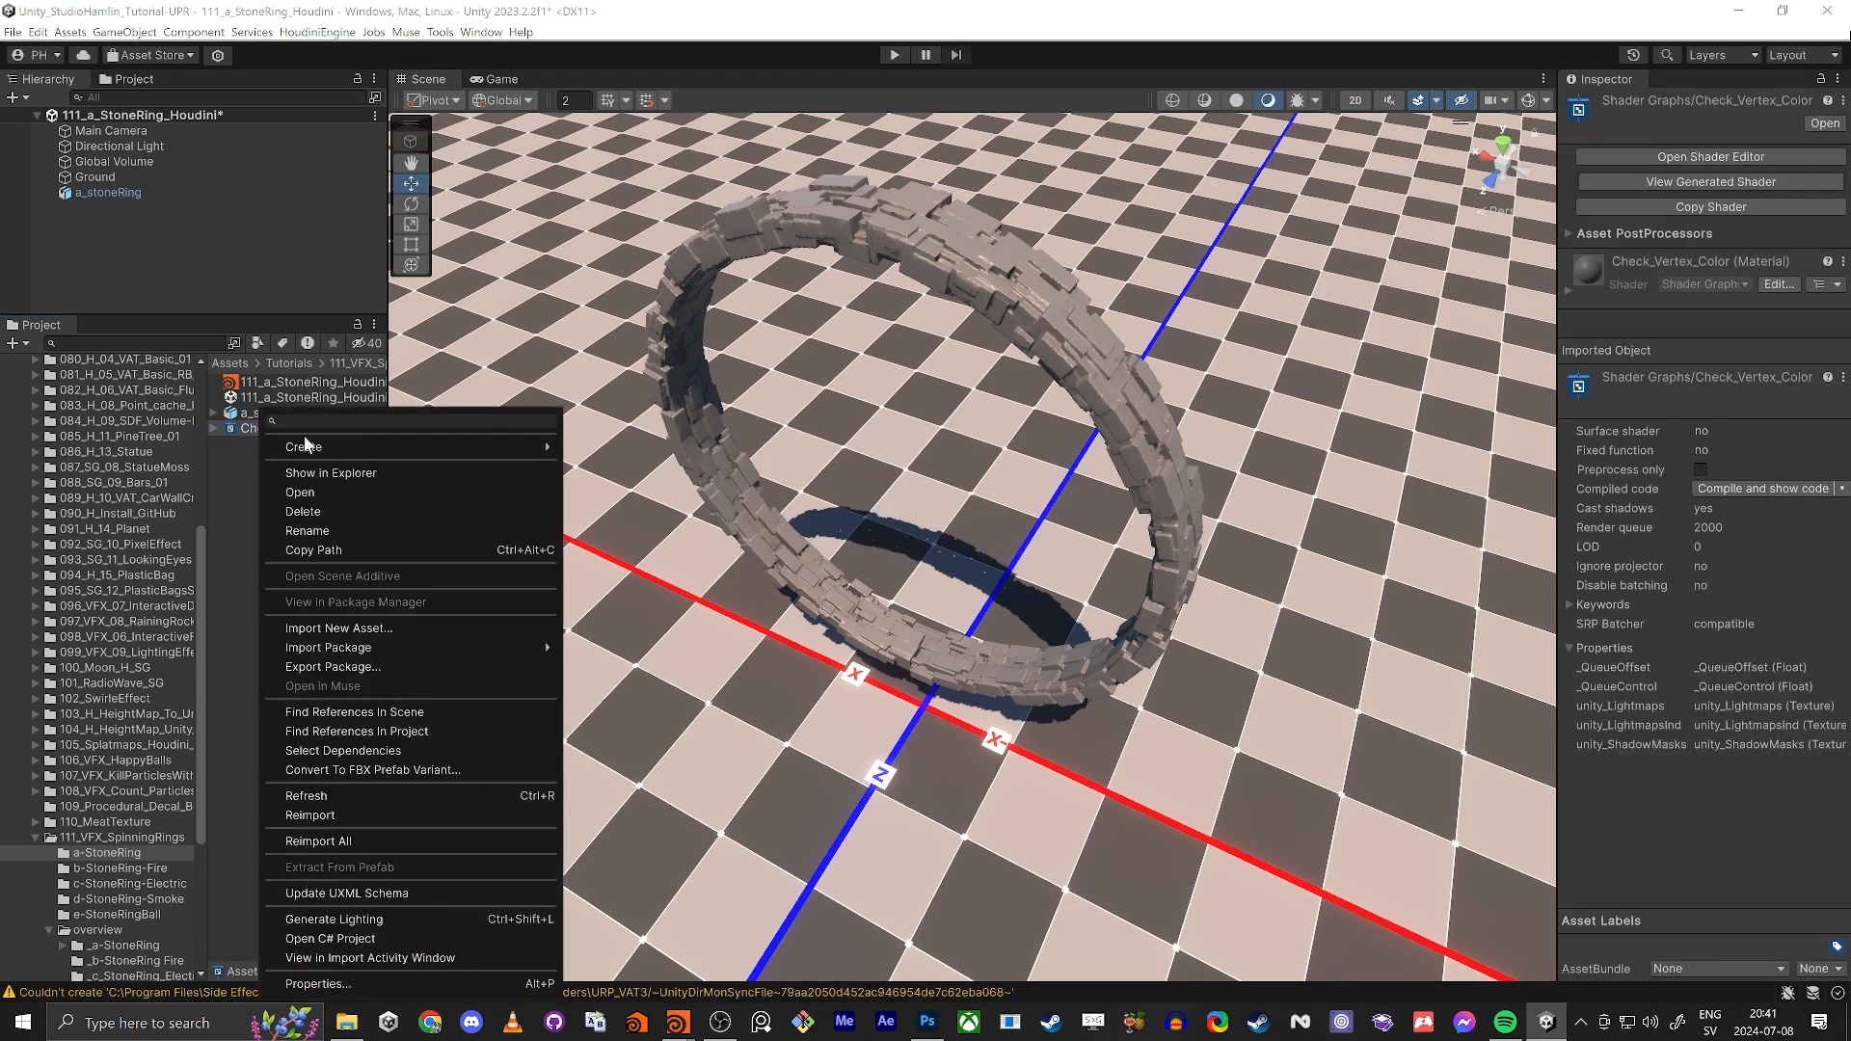
mouse_move(405, 446)
click(768, 522)
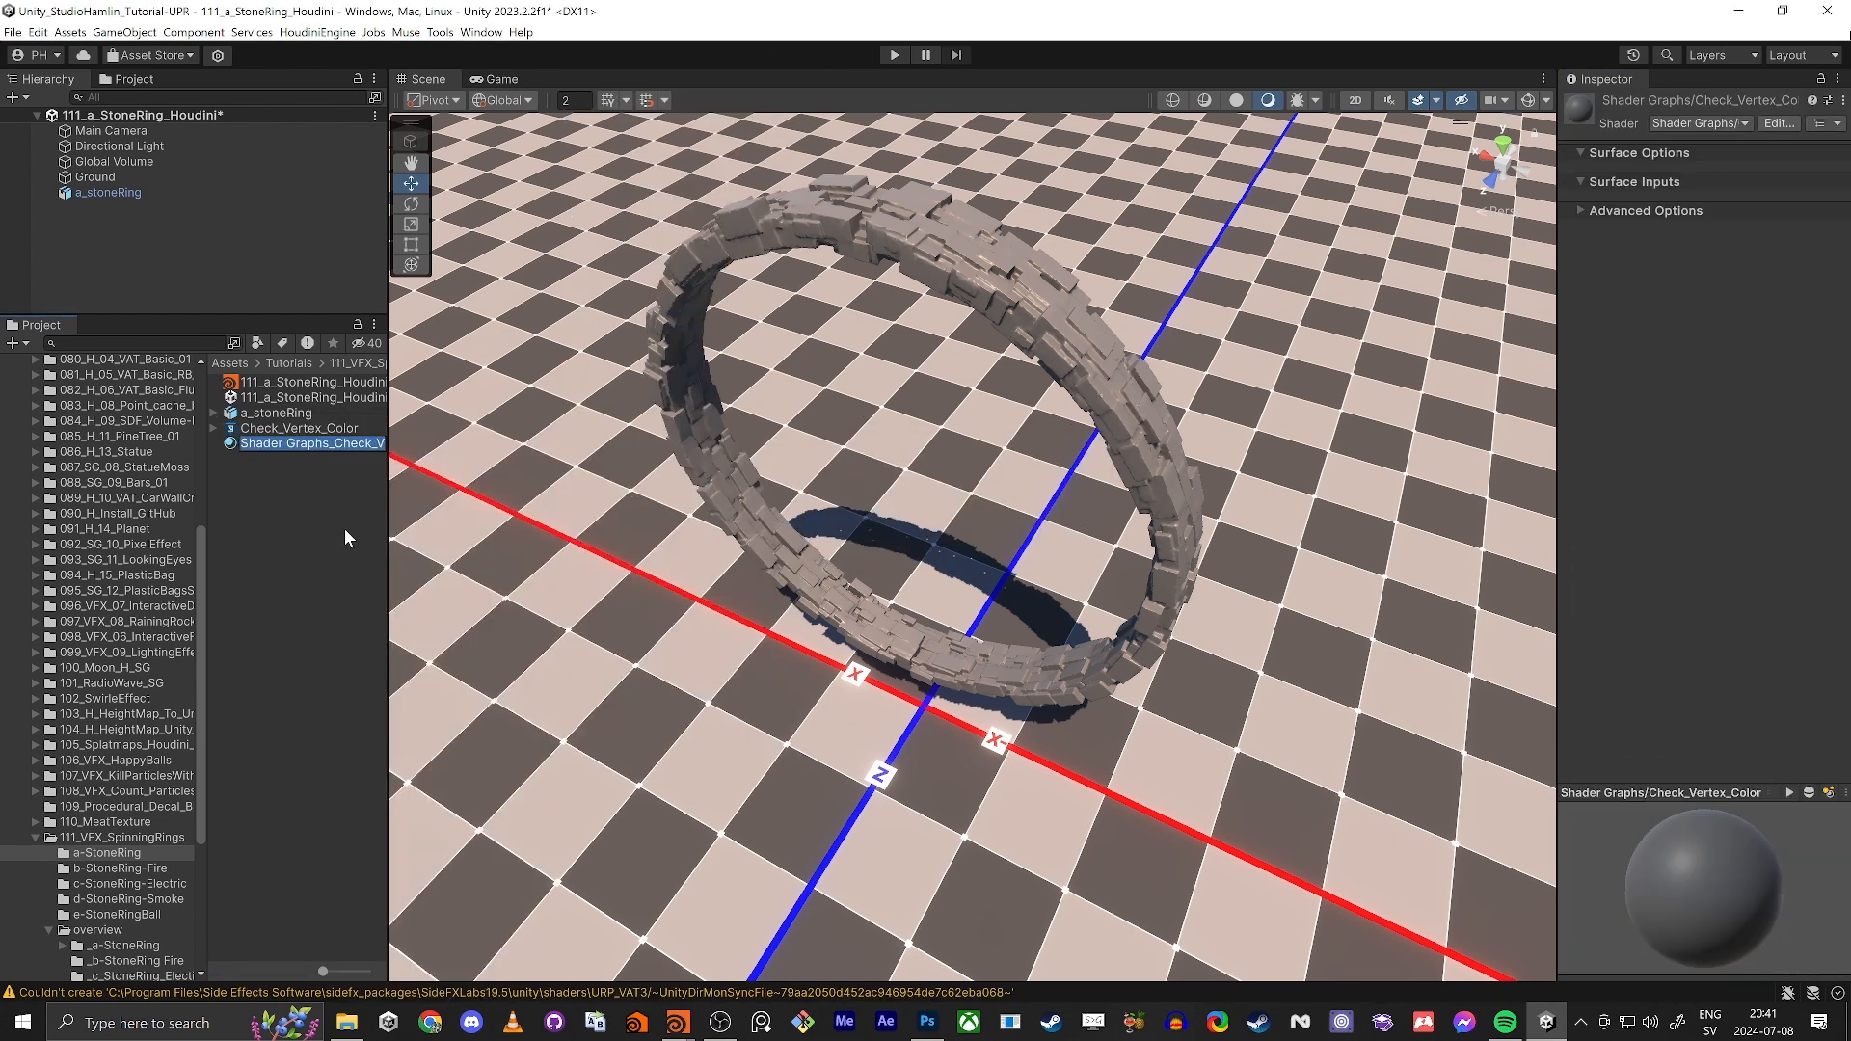
text(Check_Vertex_Color)
key(Return)
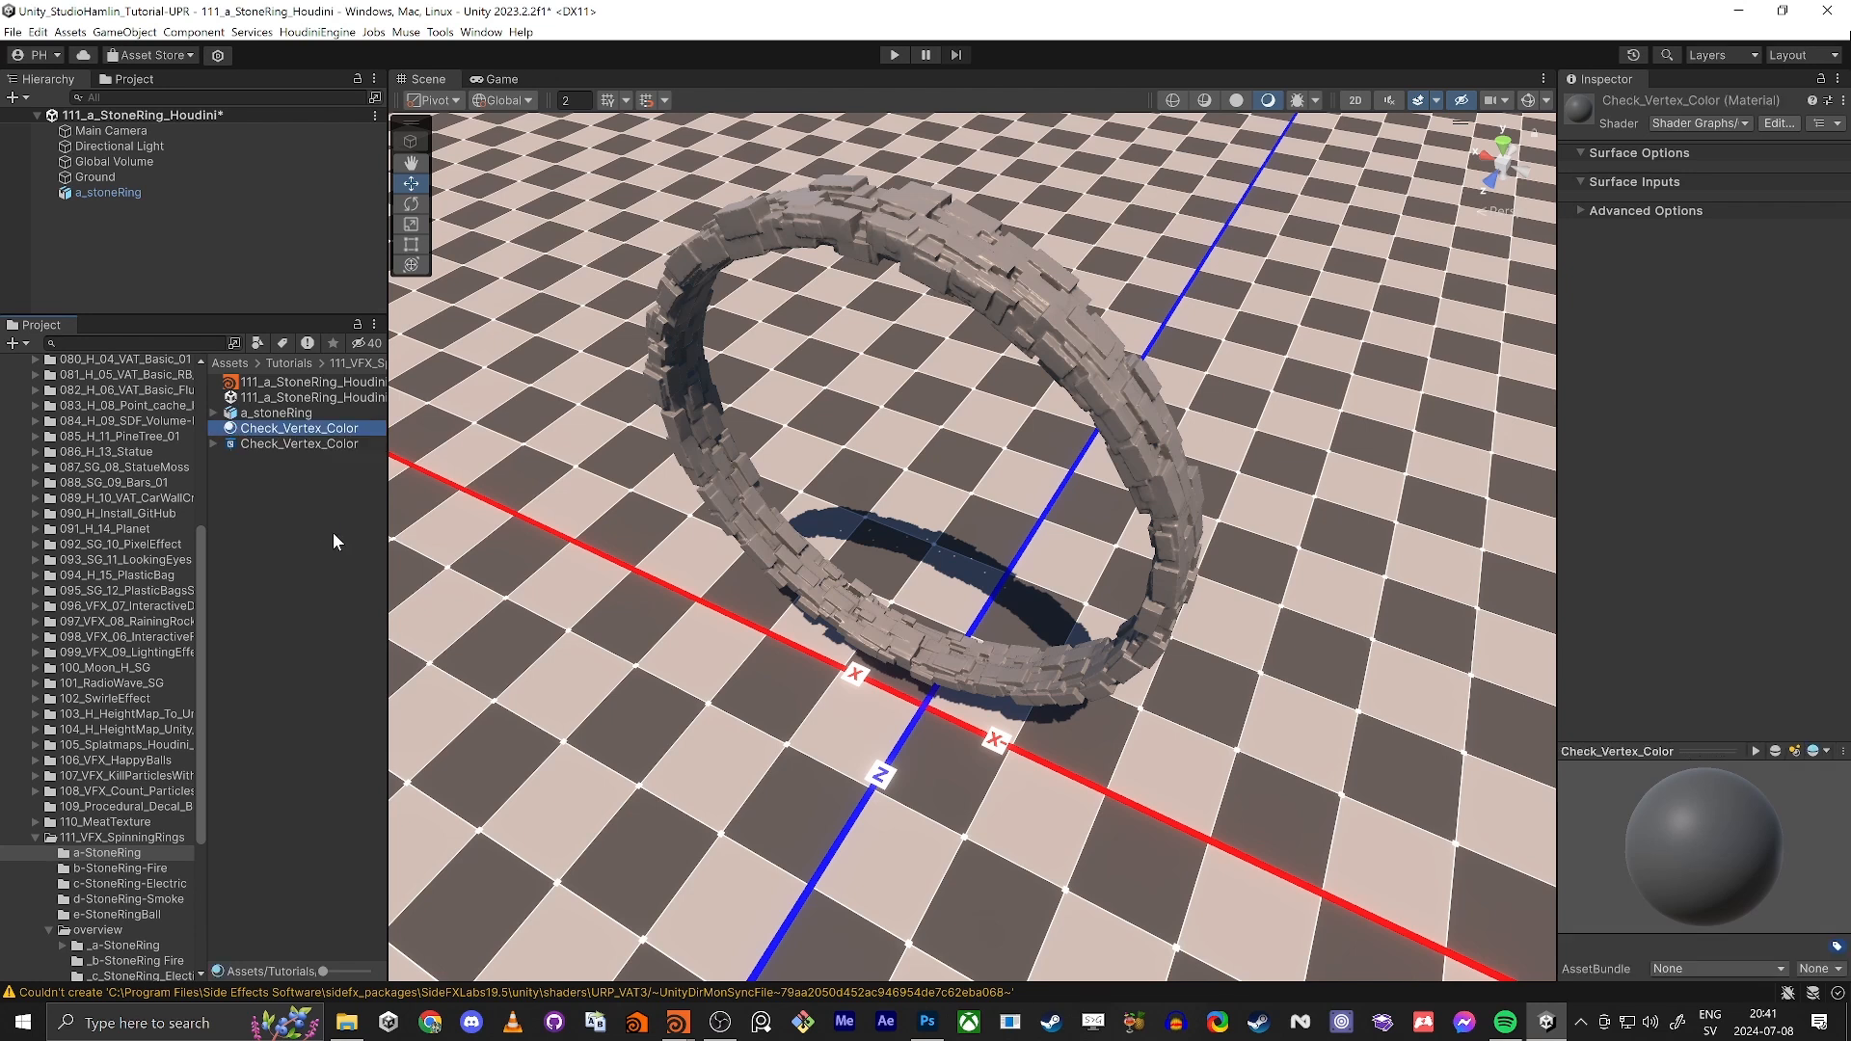
drag(255, 426, 865, 197)
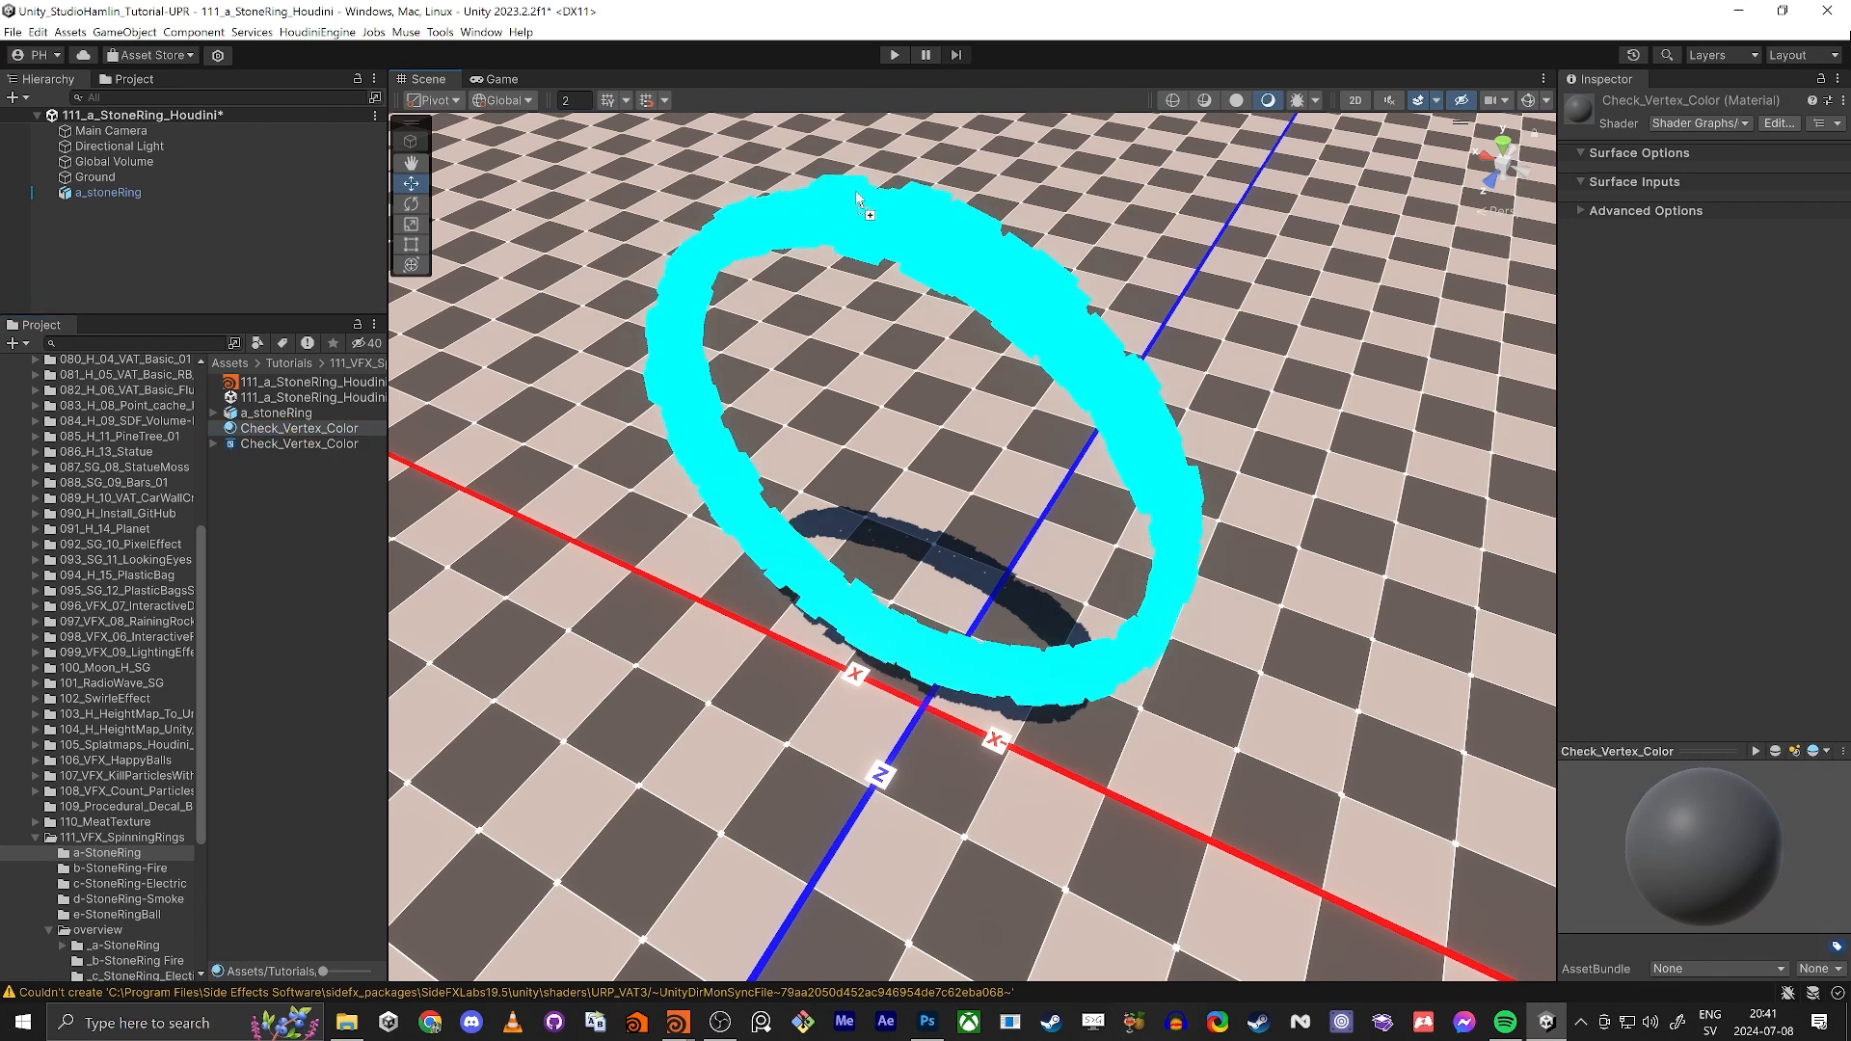
Step: Open the Check_Vertex_Color shader graph and add a Vertex Color node
double_click(237, 444)
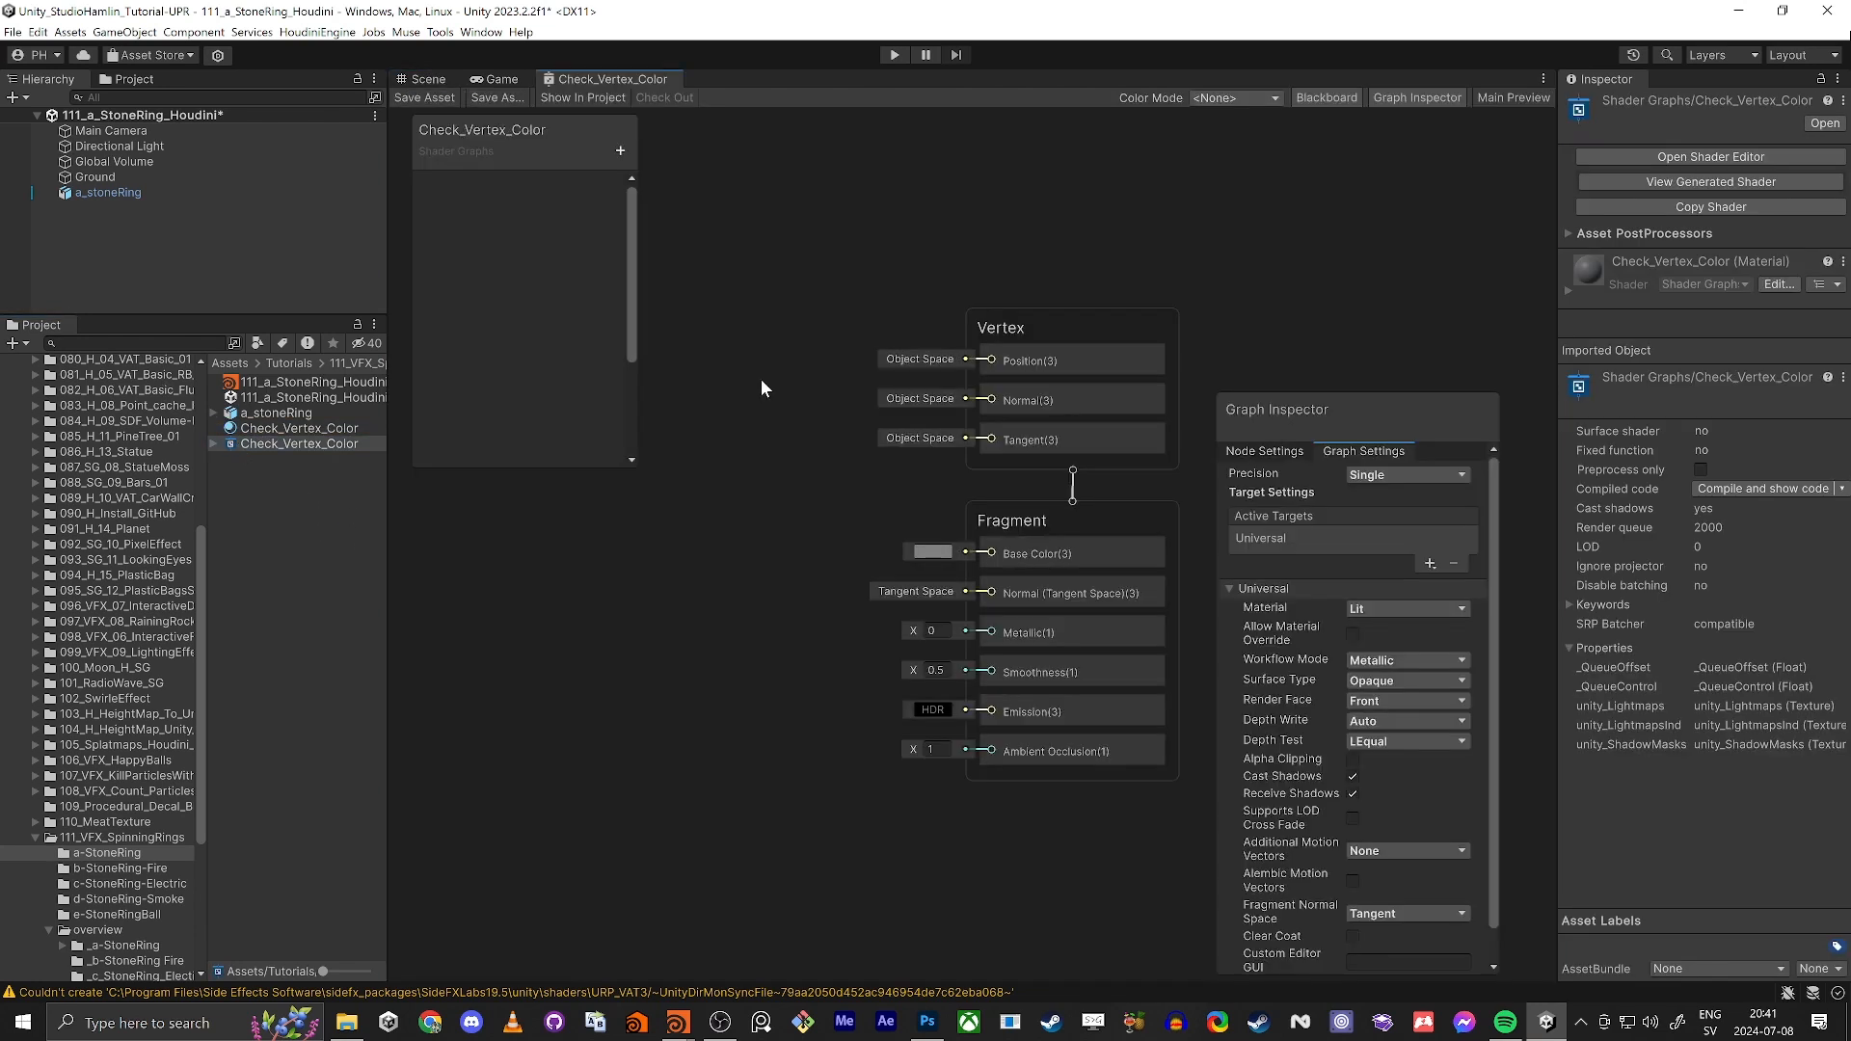
key(space)
text(vertx)
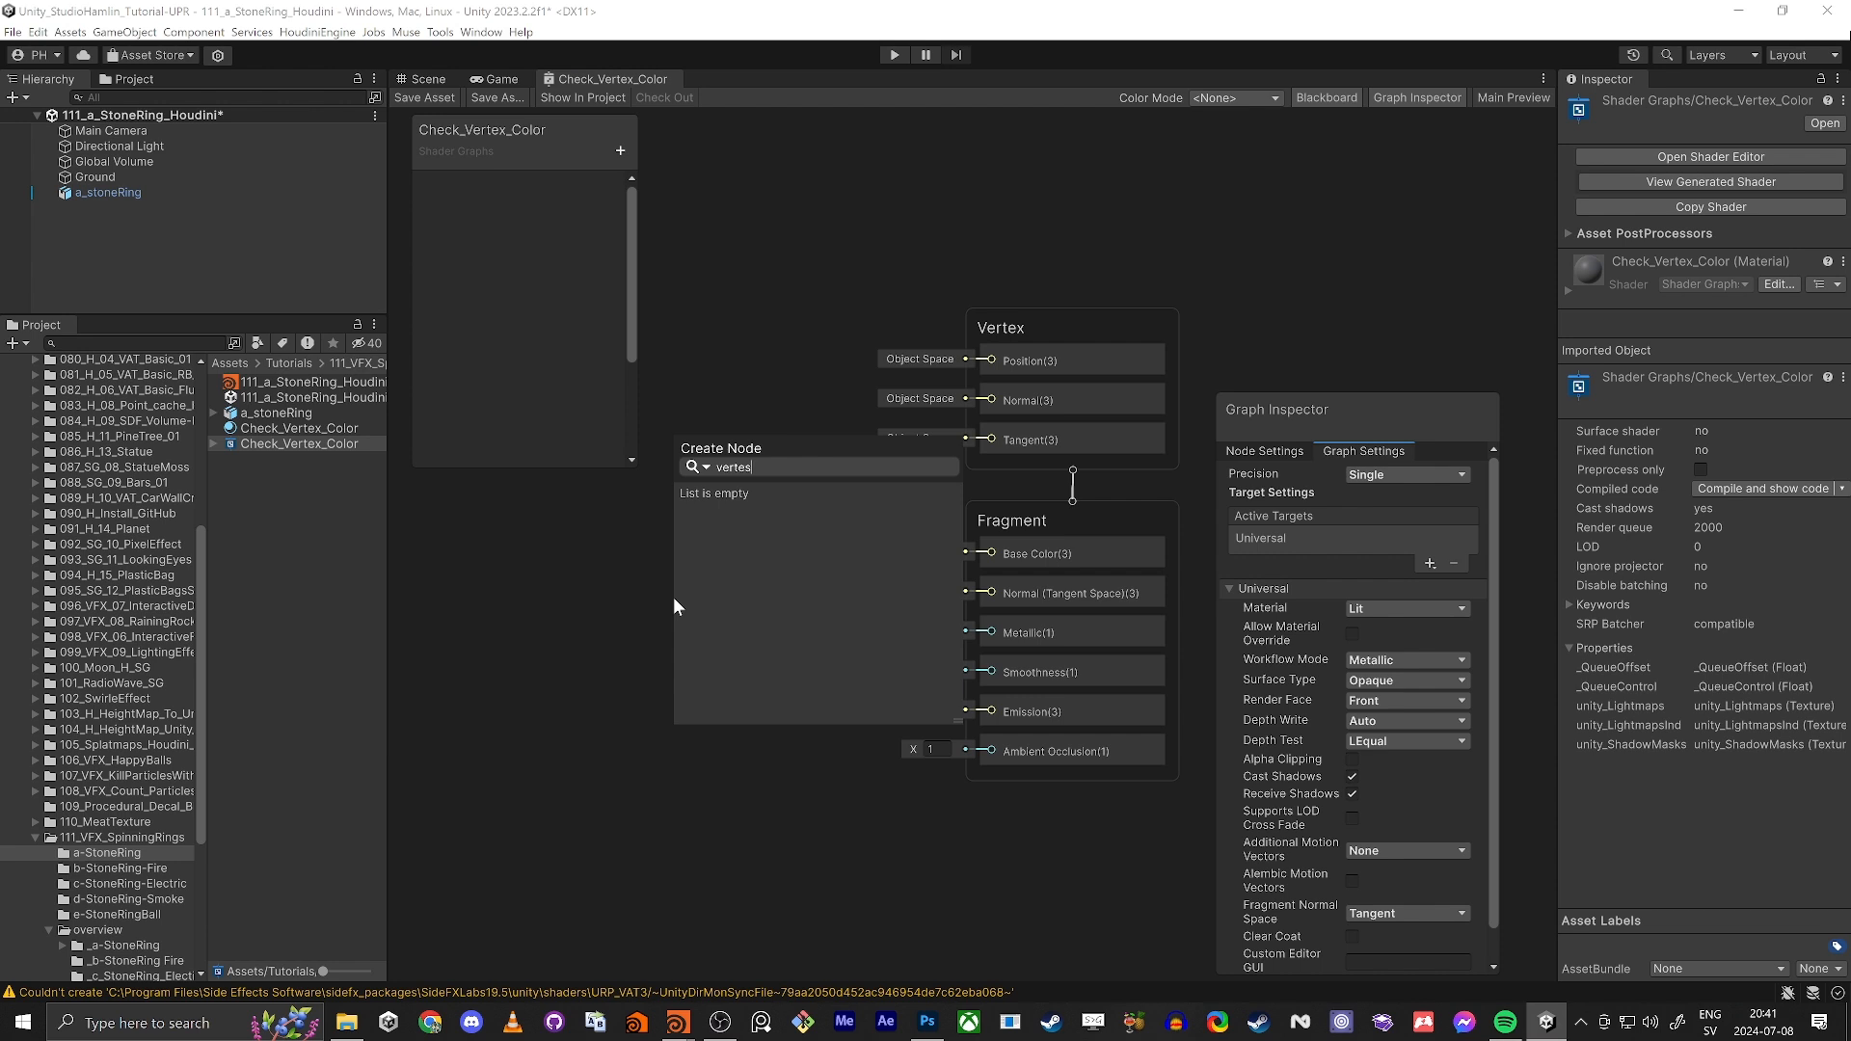
key(BackSpace)
text(ex)
key(Up)
key(Return)
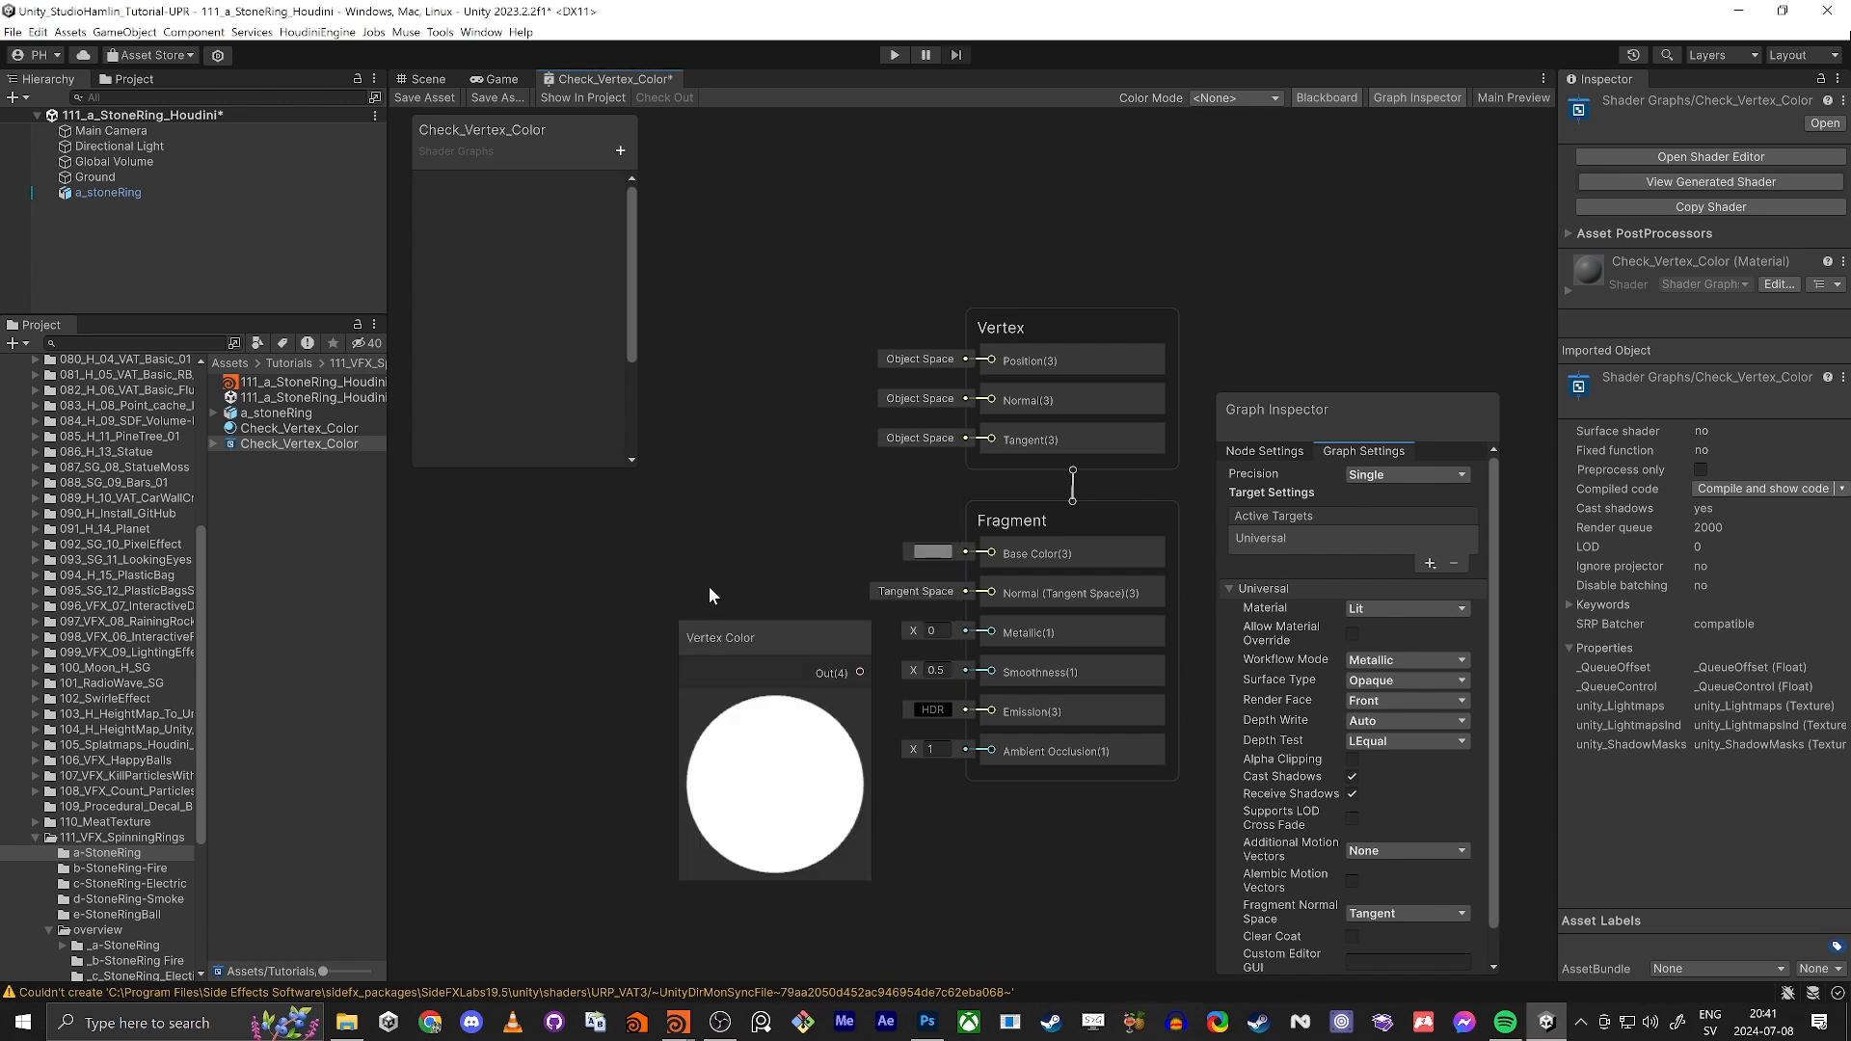
Step: Connect the Vertex Color output to the fragment Base Color, save the shader graph, and return to the scene view
drag(803, 649, 991, 554)
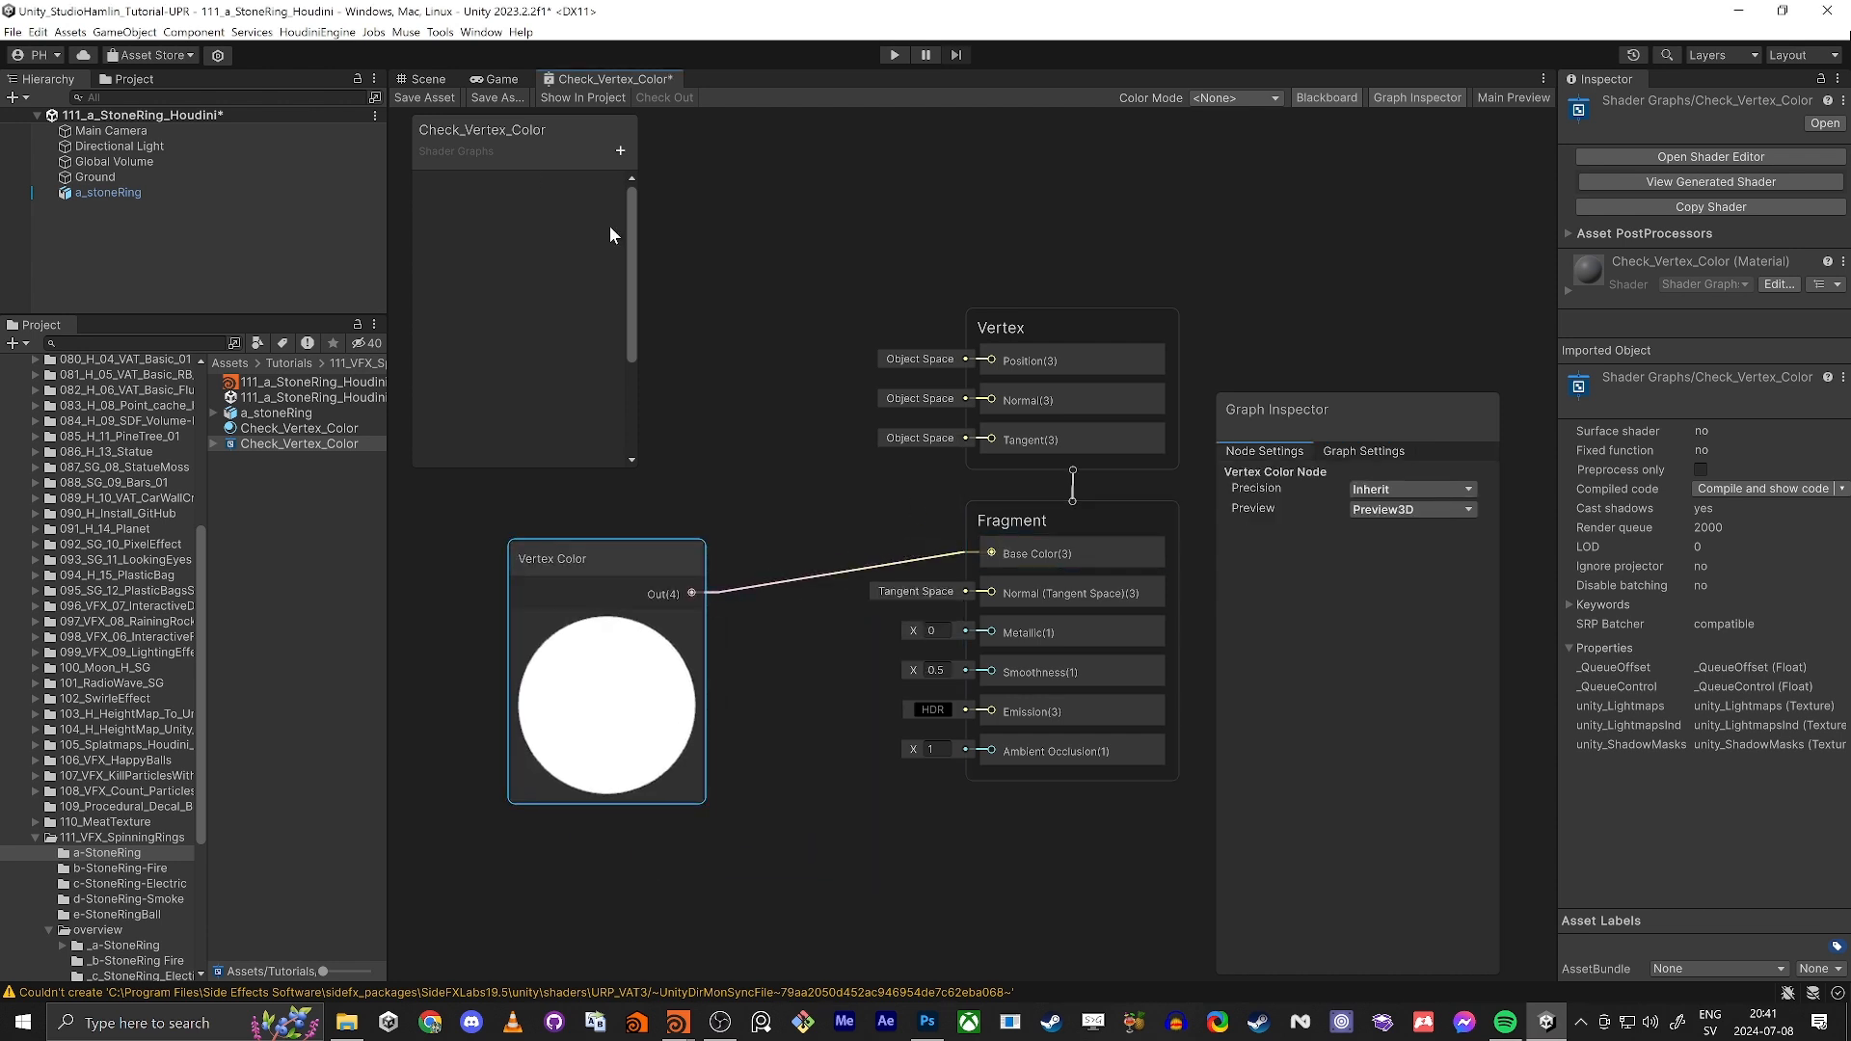
click(420, 100)
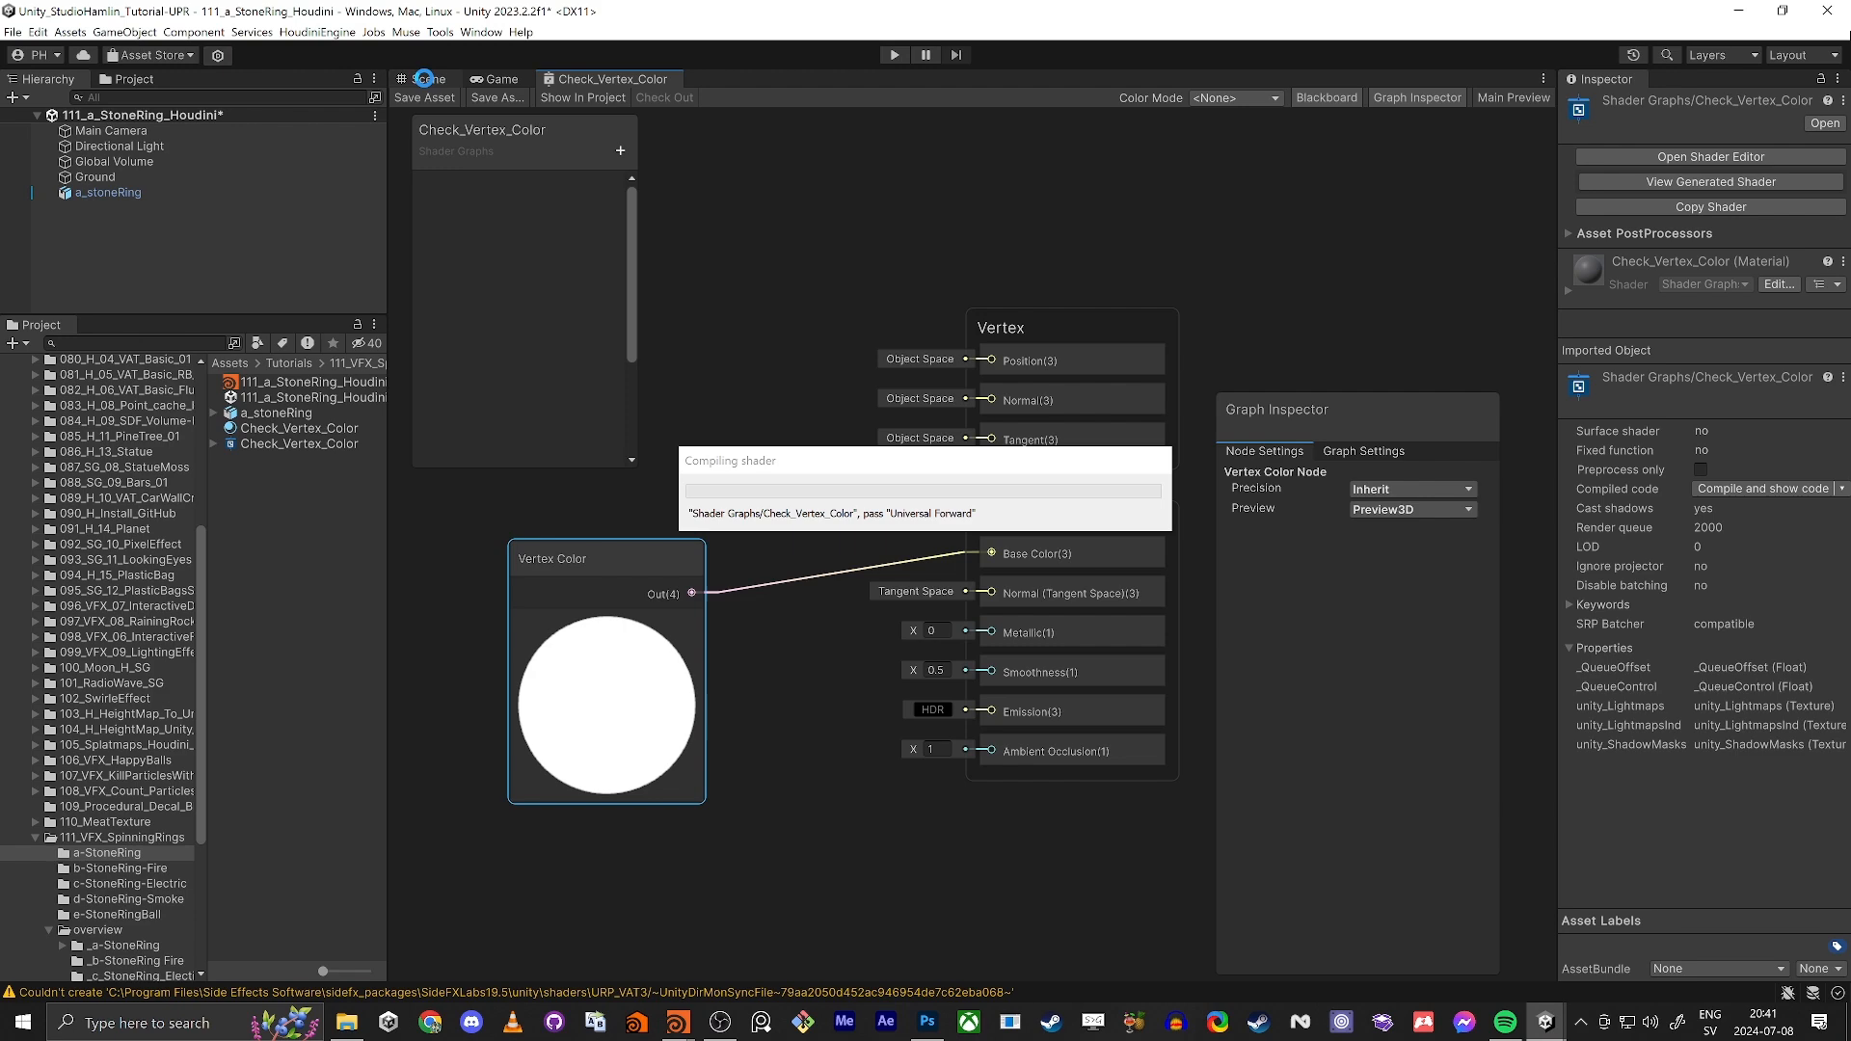
click(424, 78)
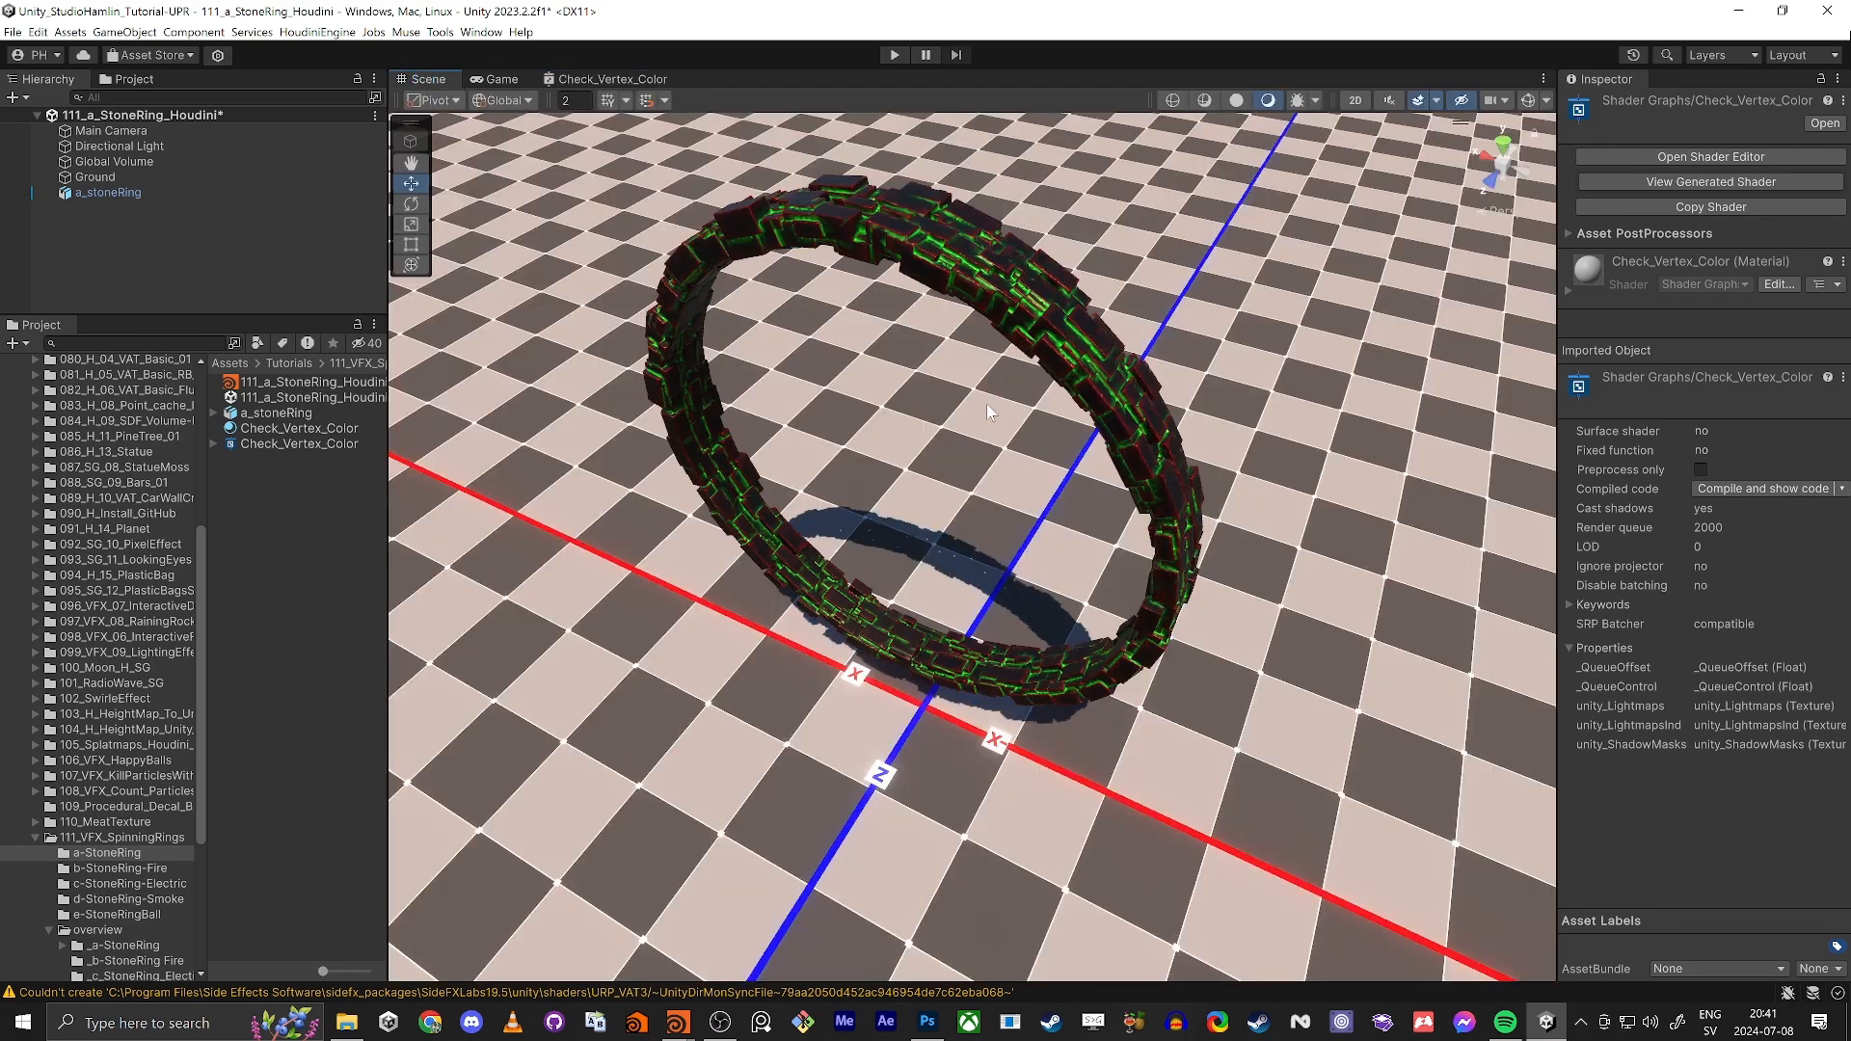
Step: Examine the vertex colors on the stone ring's edges and gaps up close in the scene
key(d)
right_drag(1080, 387, 769, 508)
key(w)
key(s)
key(s)
key(w)
key(s)
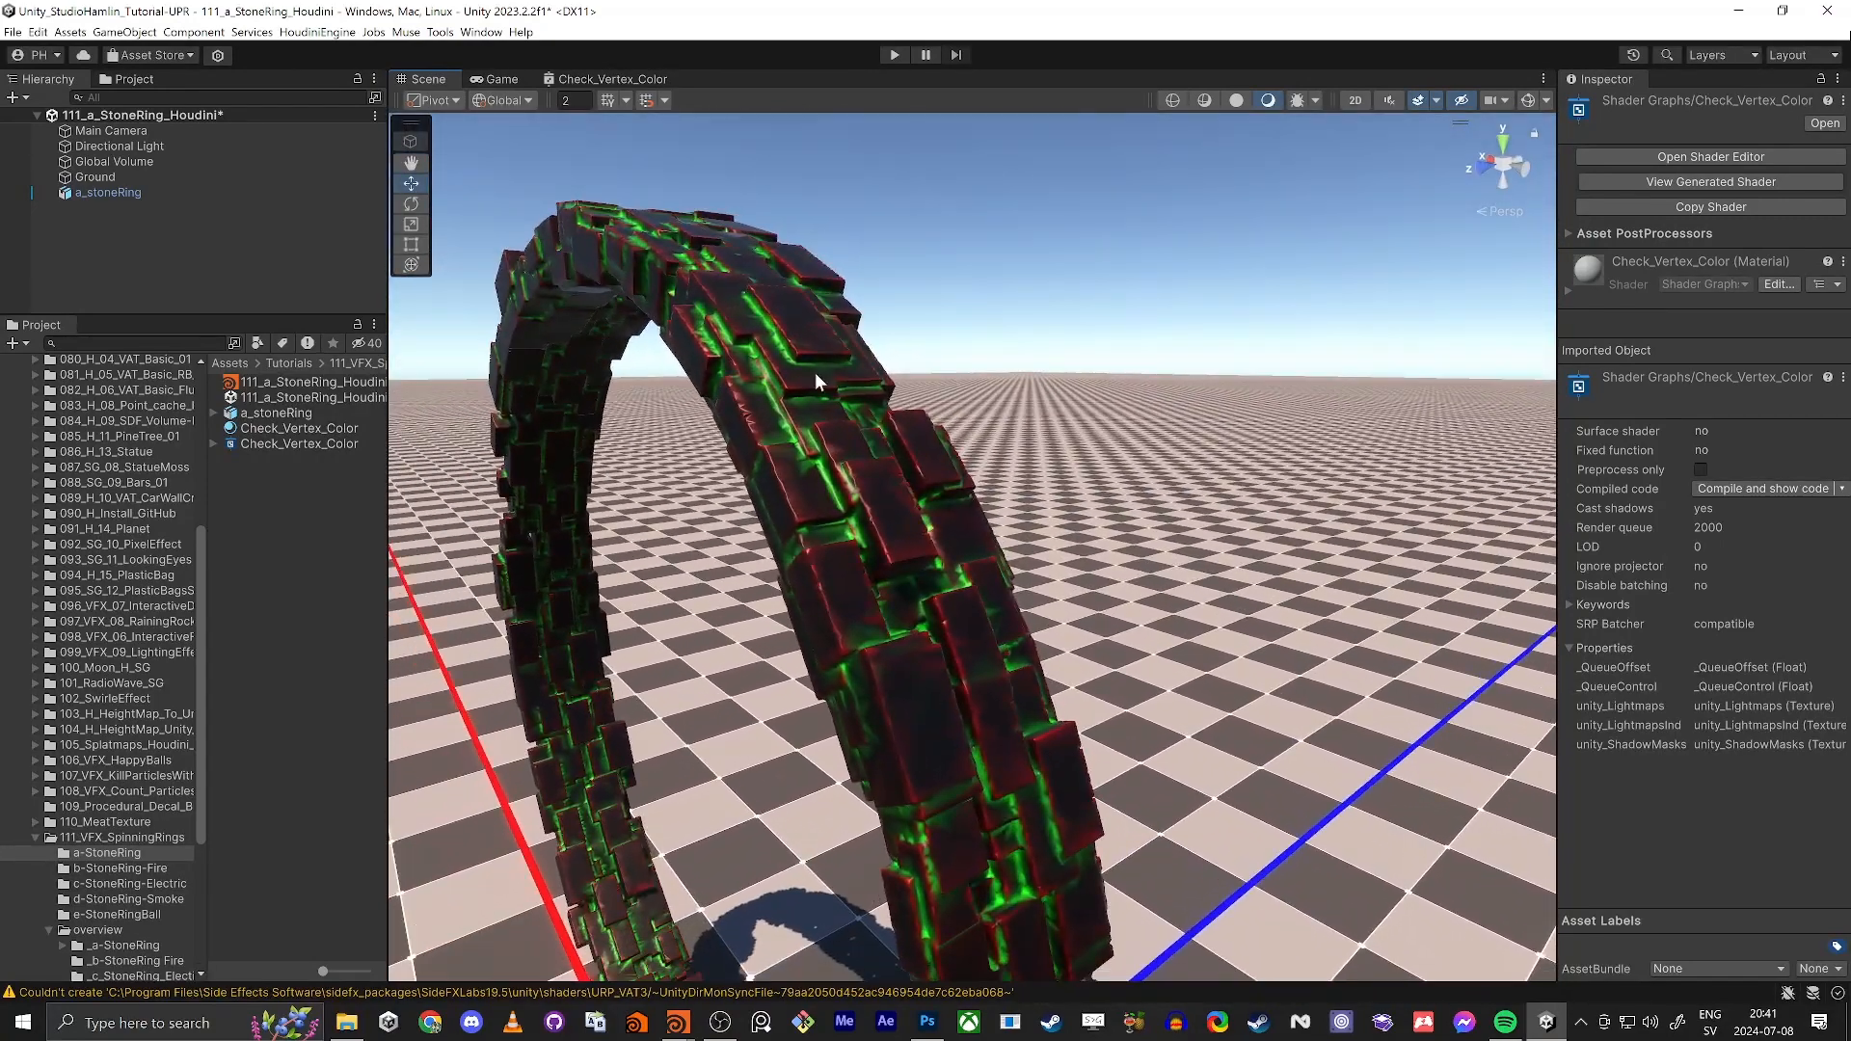
Step: Switch to the stone ring project in Houdini, display the measure_curvature1 node, and inspect its colors on the ring
key(alt+Tab)
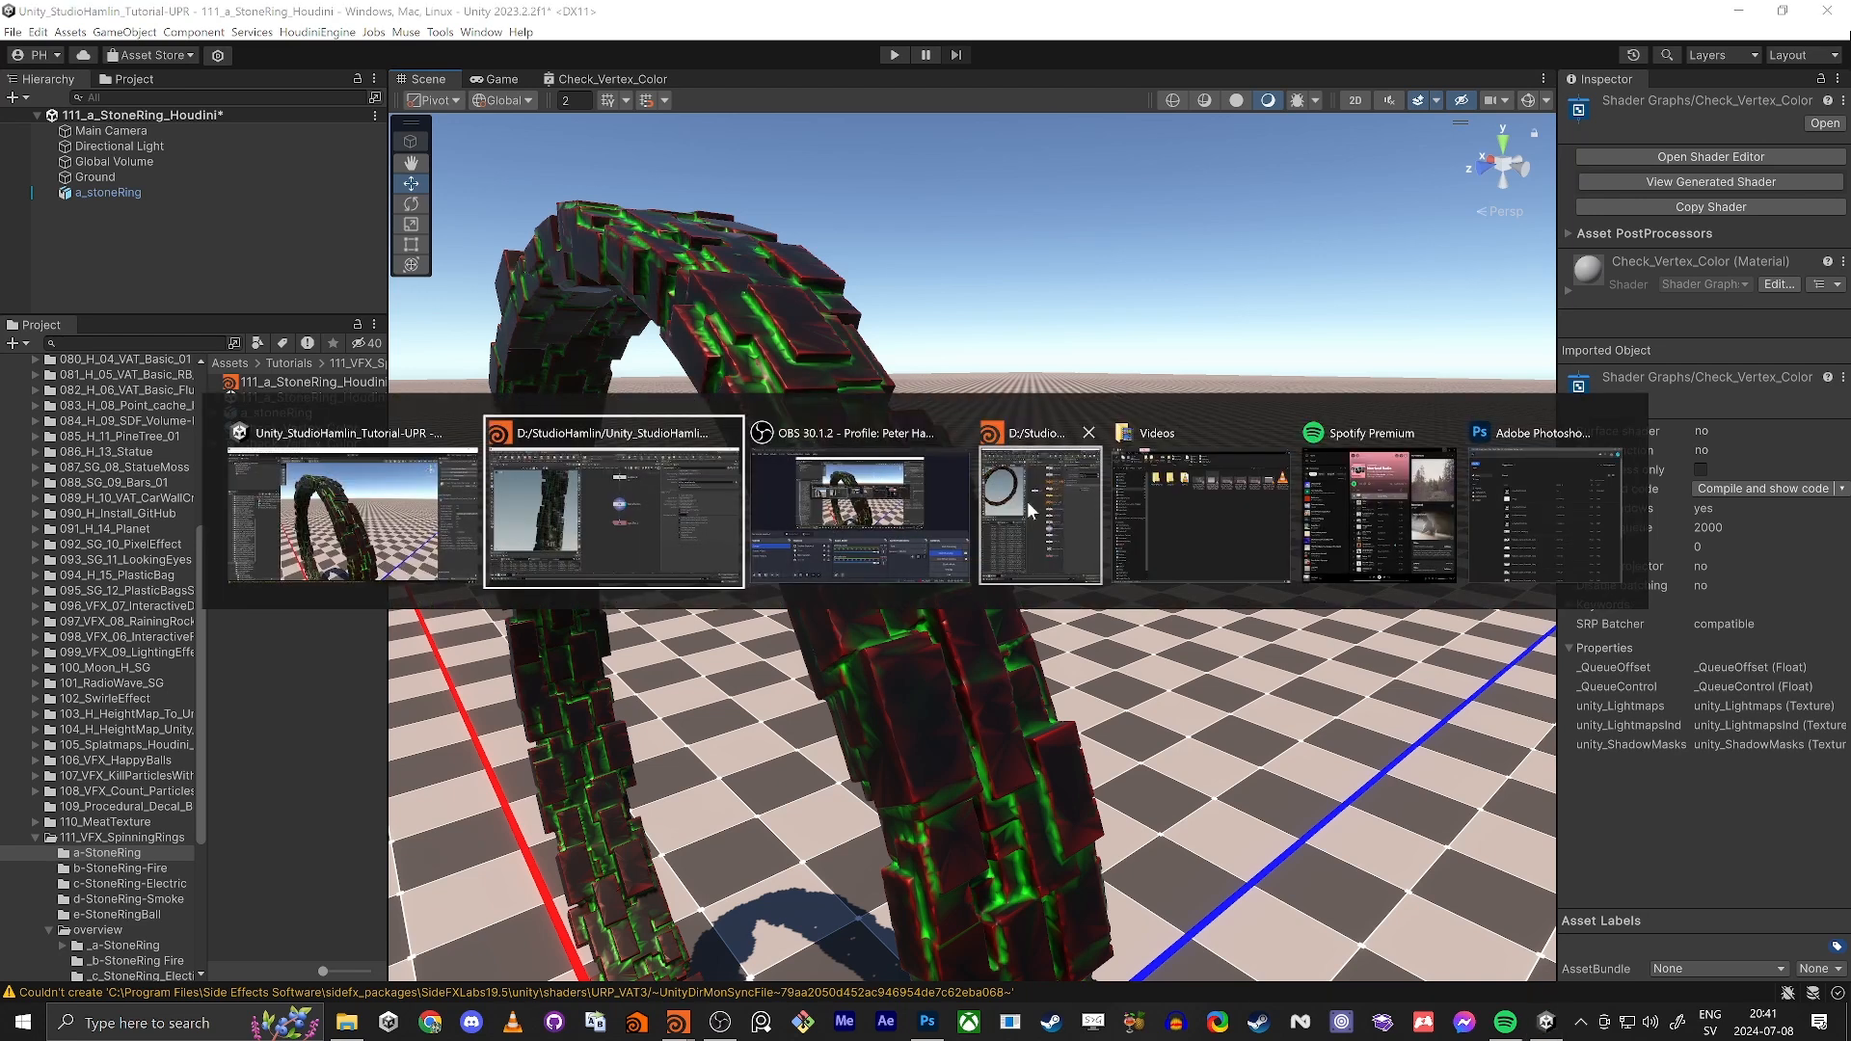
key(alt+Tab)
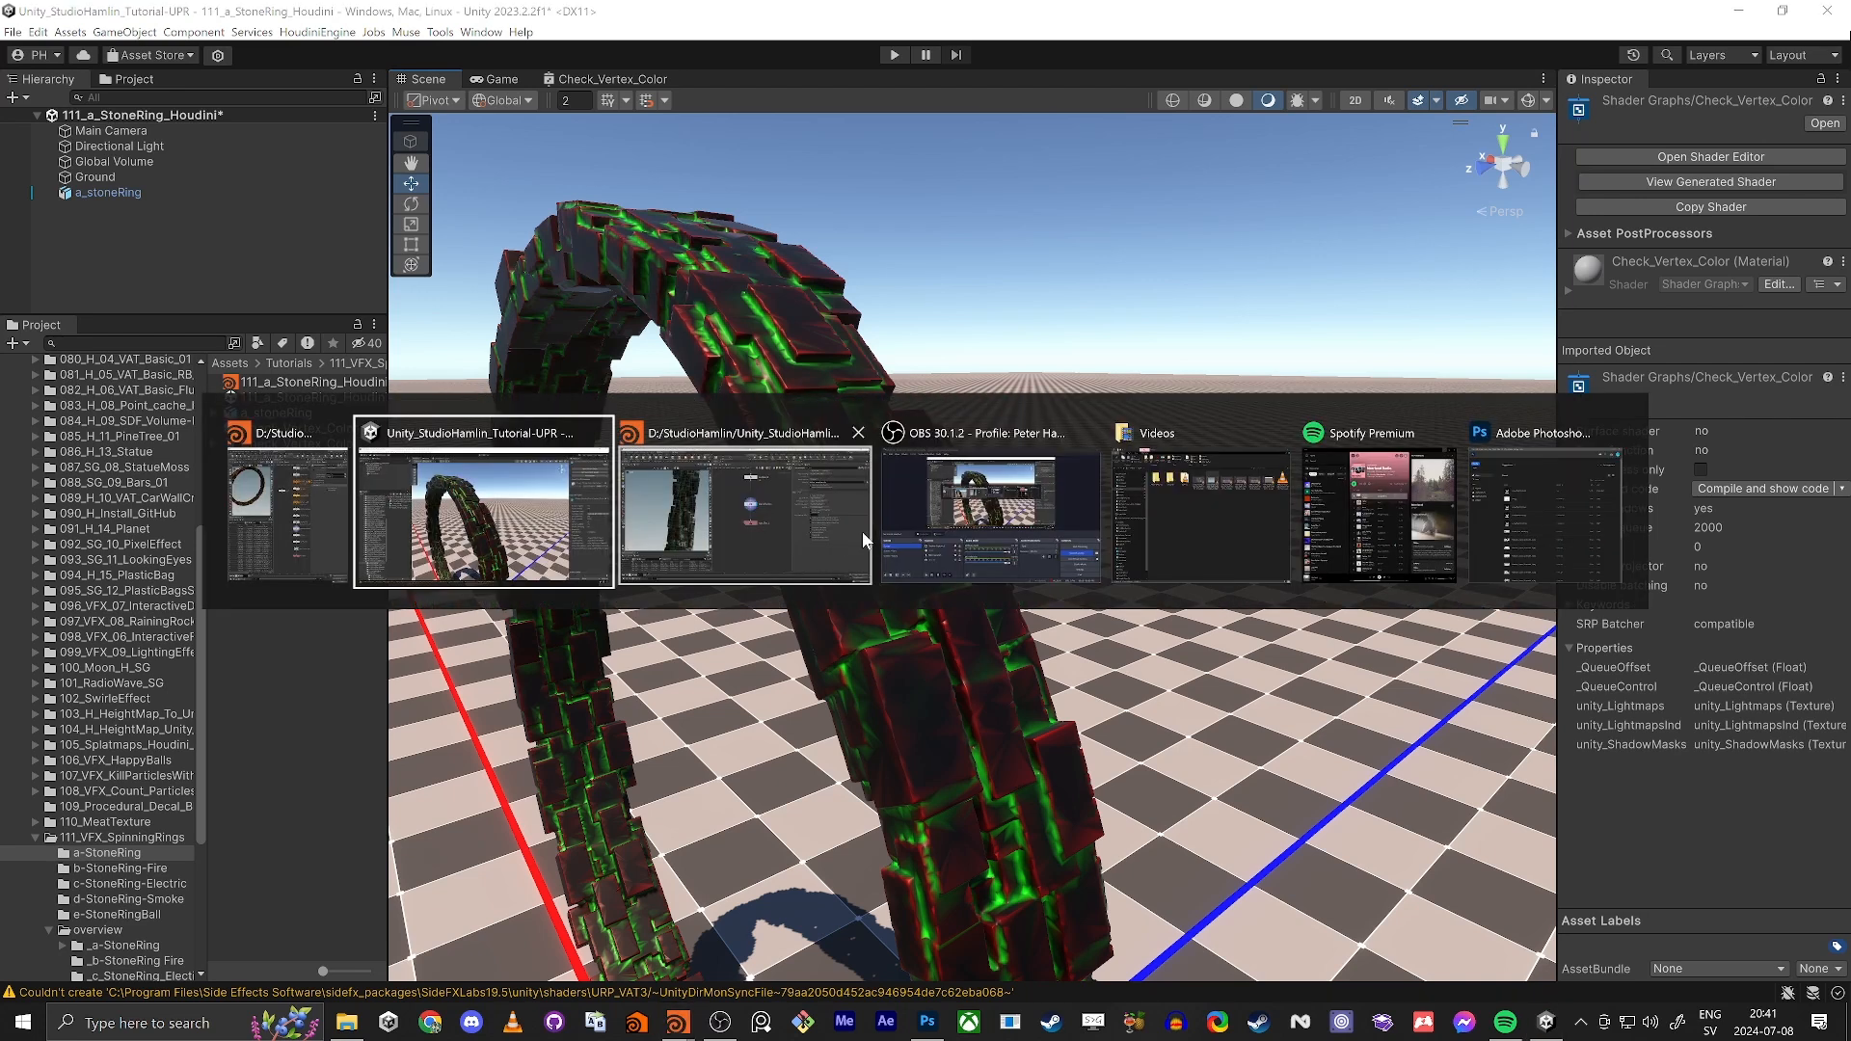
click(720, 518)
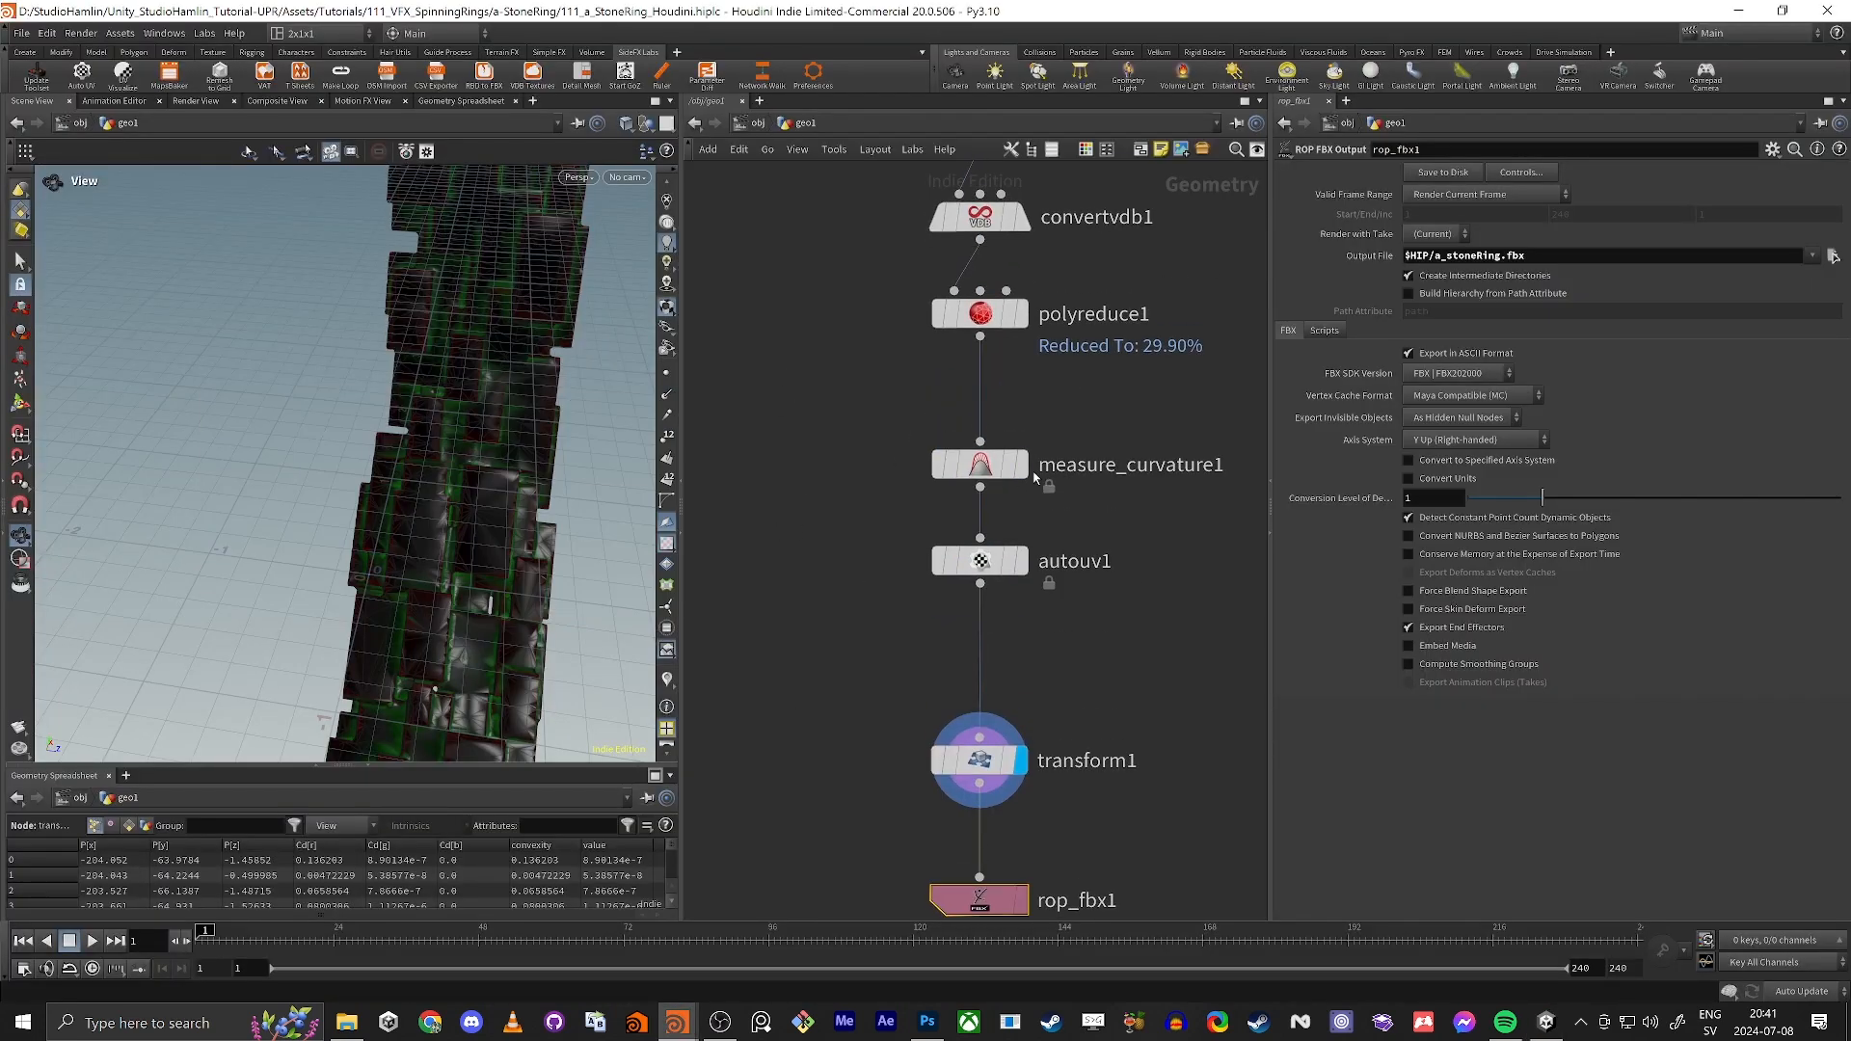
click(1028, 412)
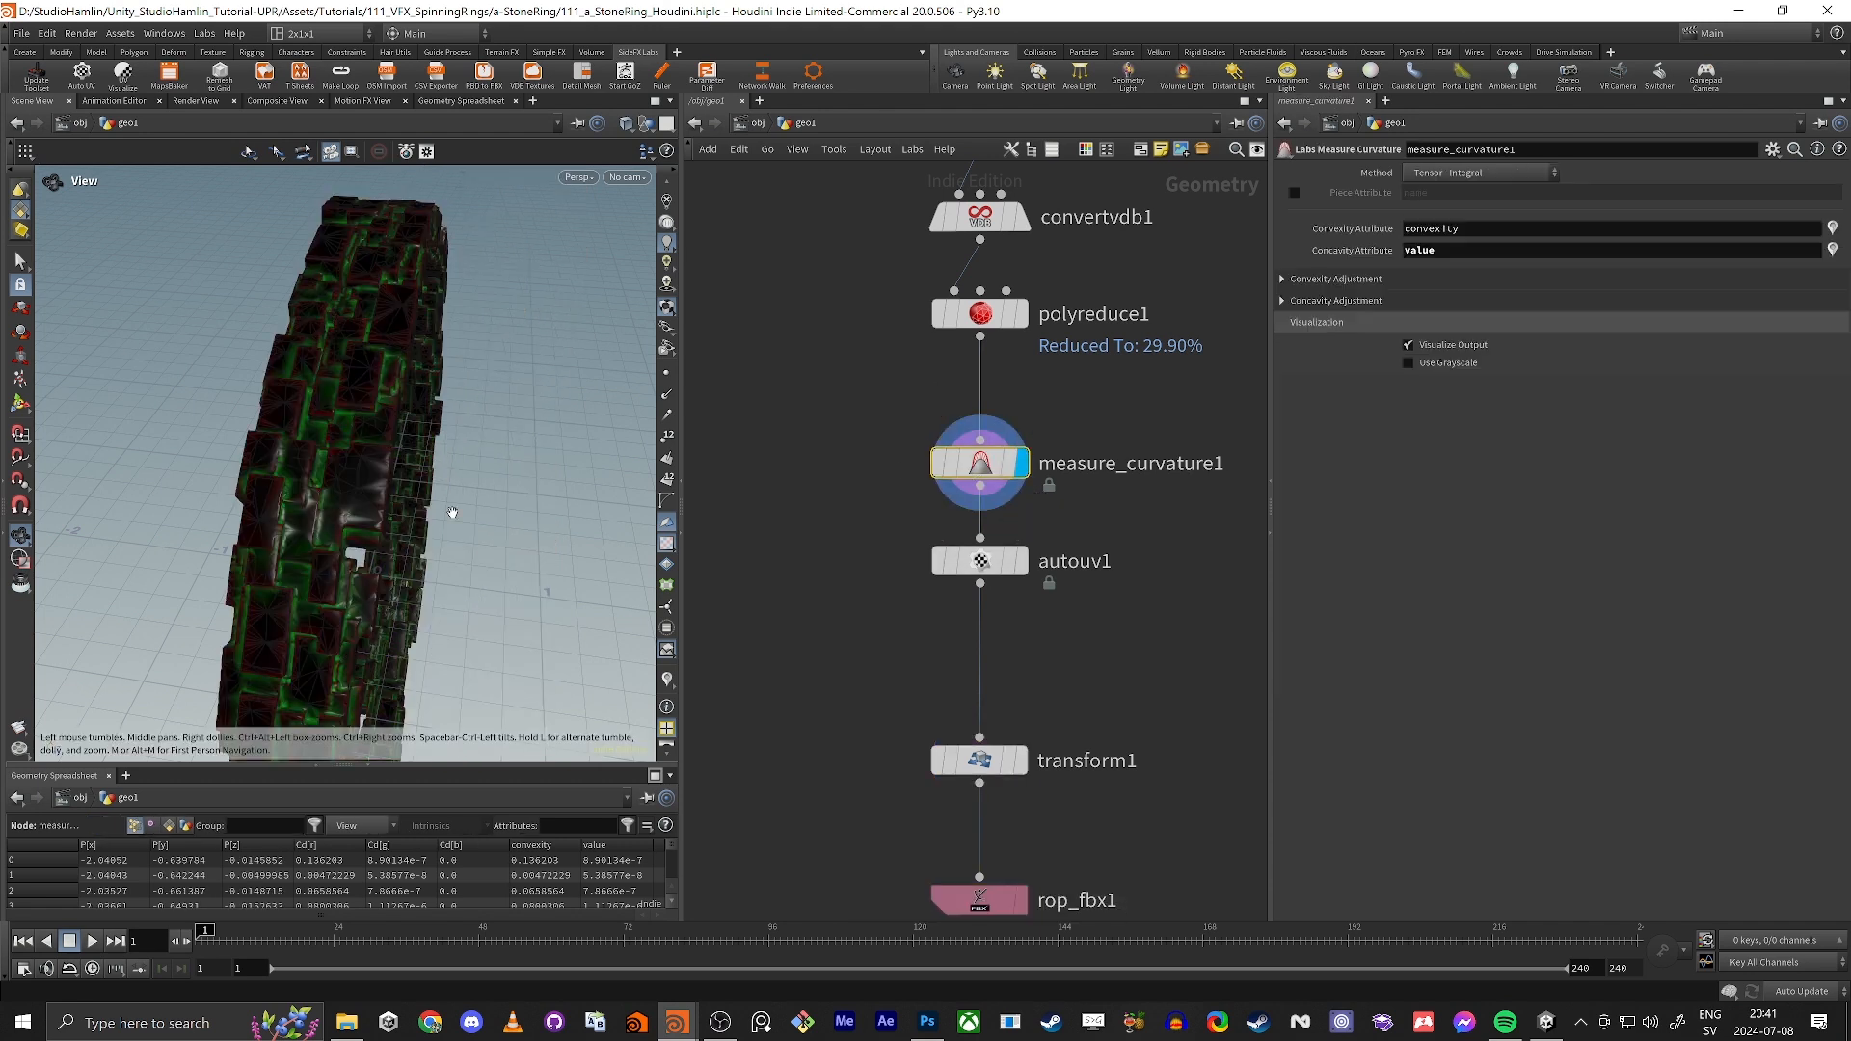
drag(452, 512, 415, 506)
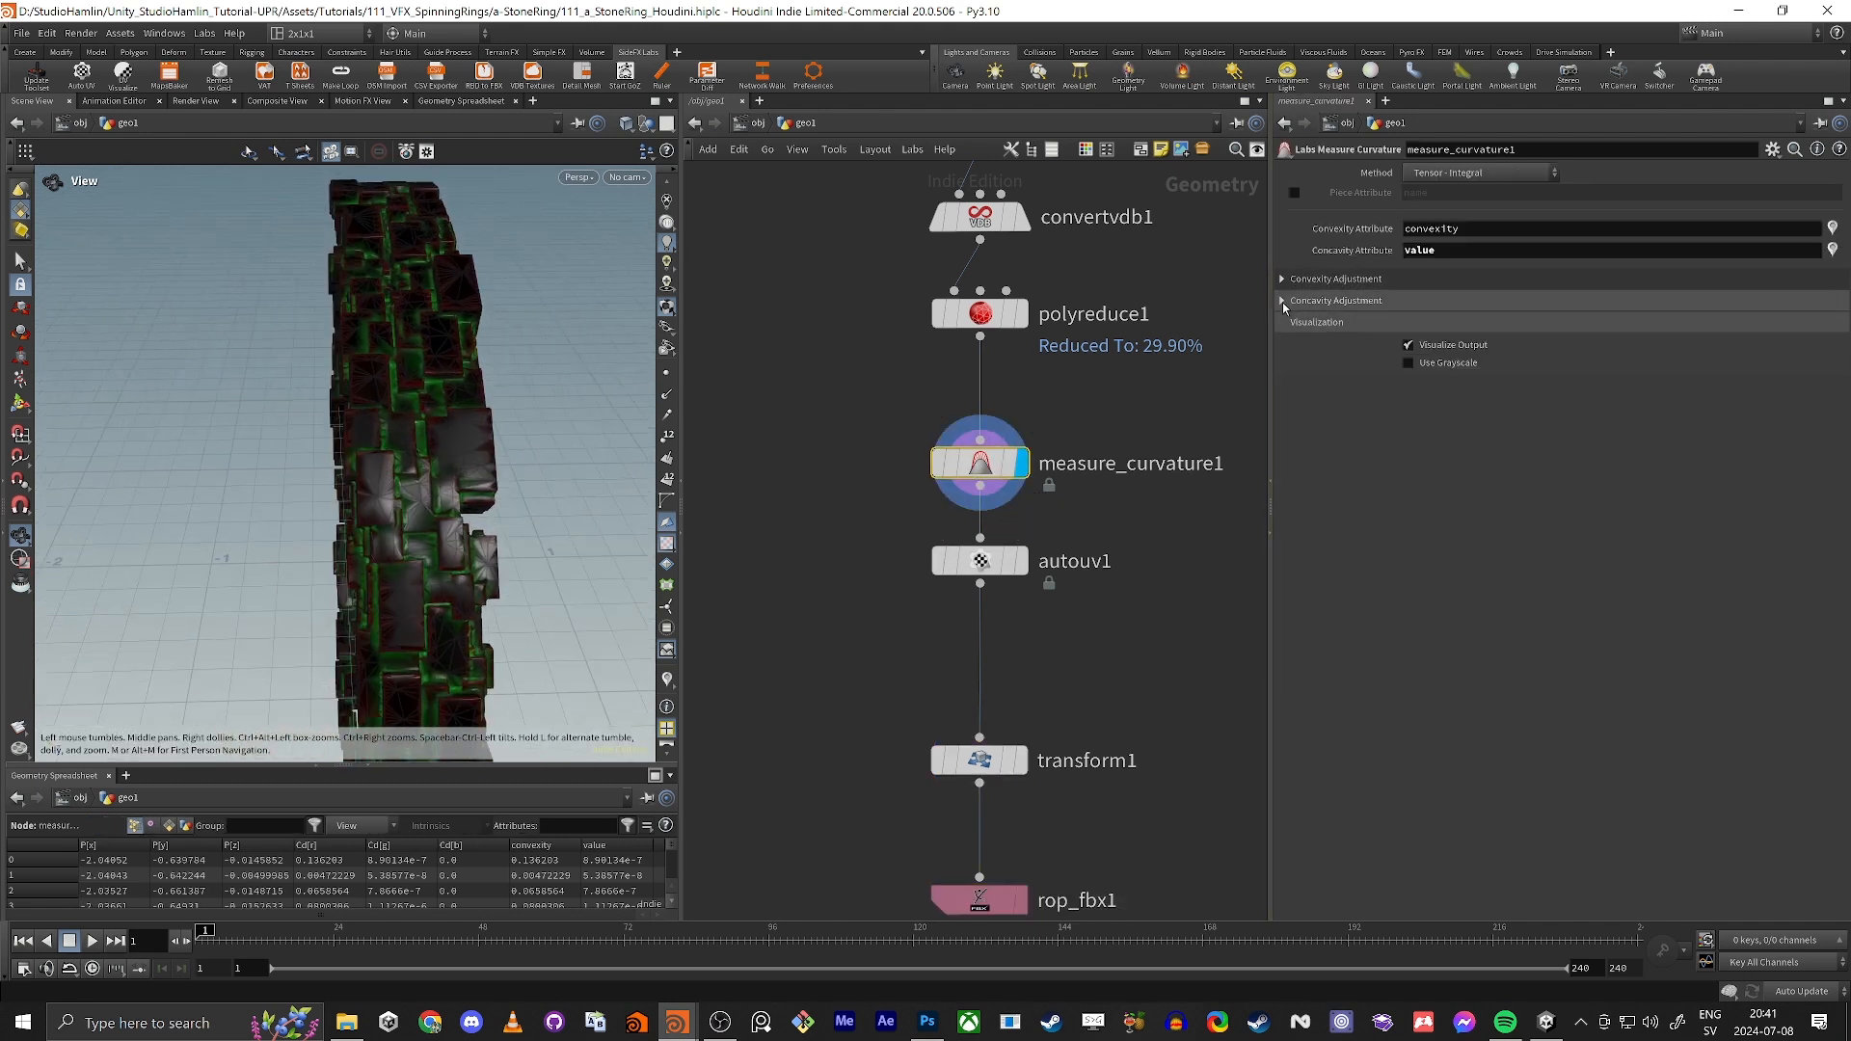
Step: Steepen measure_curvature1's concavity Remap Range by moving its end point to about one seventh of the range, and check the ring's green gaps
click(1283, 301)
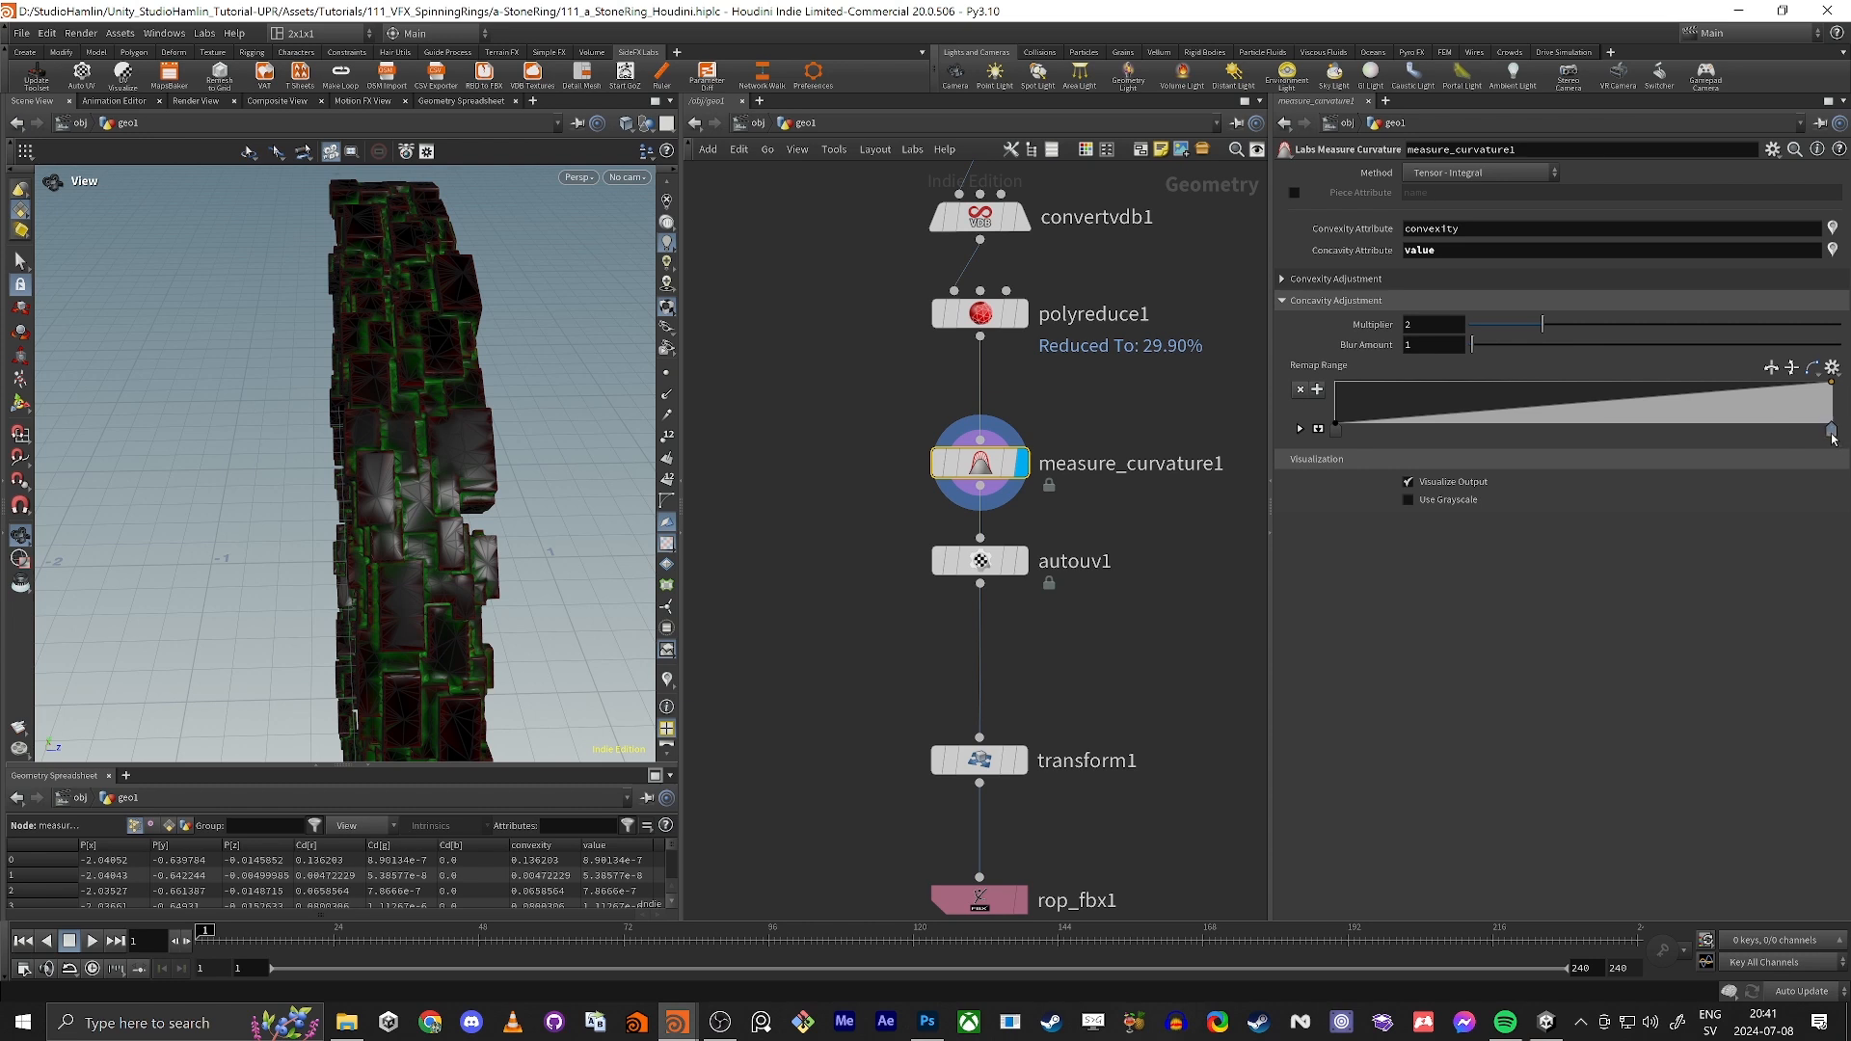
drag(1833, 435, 1409, 437)
mouse_move(413, 495)
mouse_down()
mouse_move(559, 381)
mouse_move(491, 502)
mouse_move(415, 473)
mouse_up()
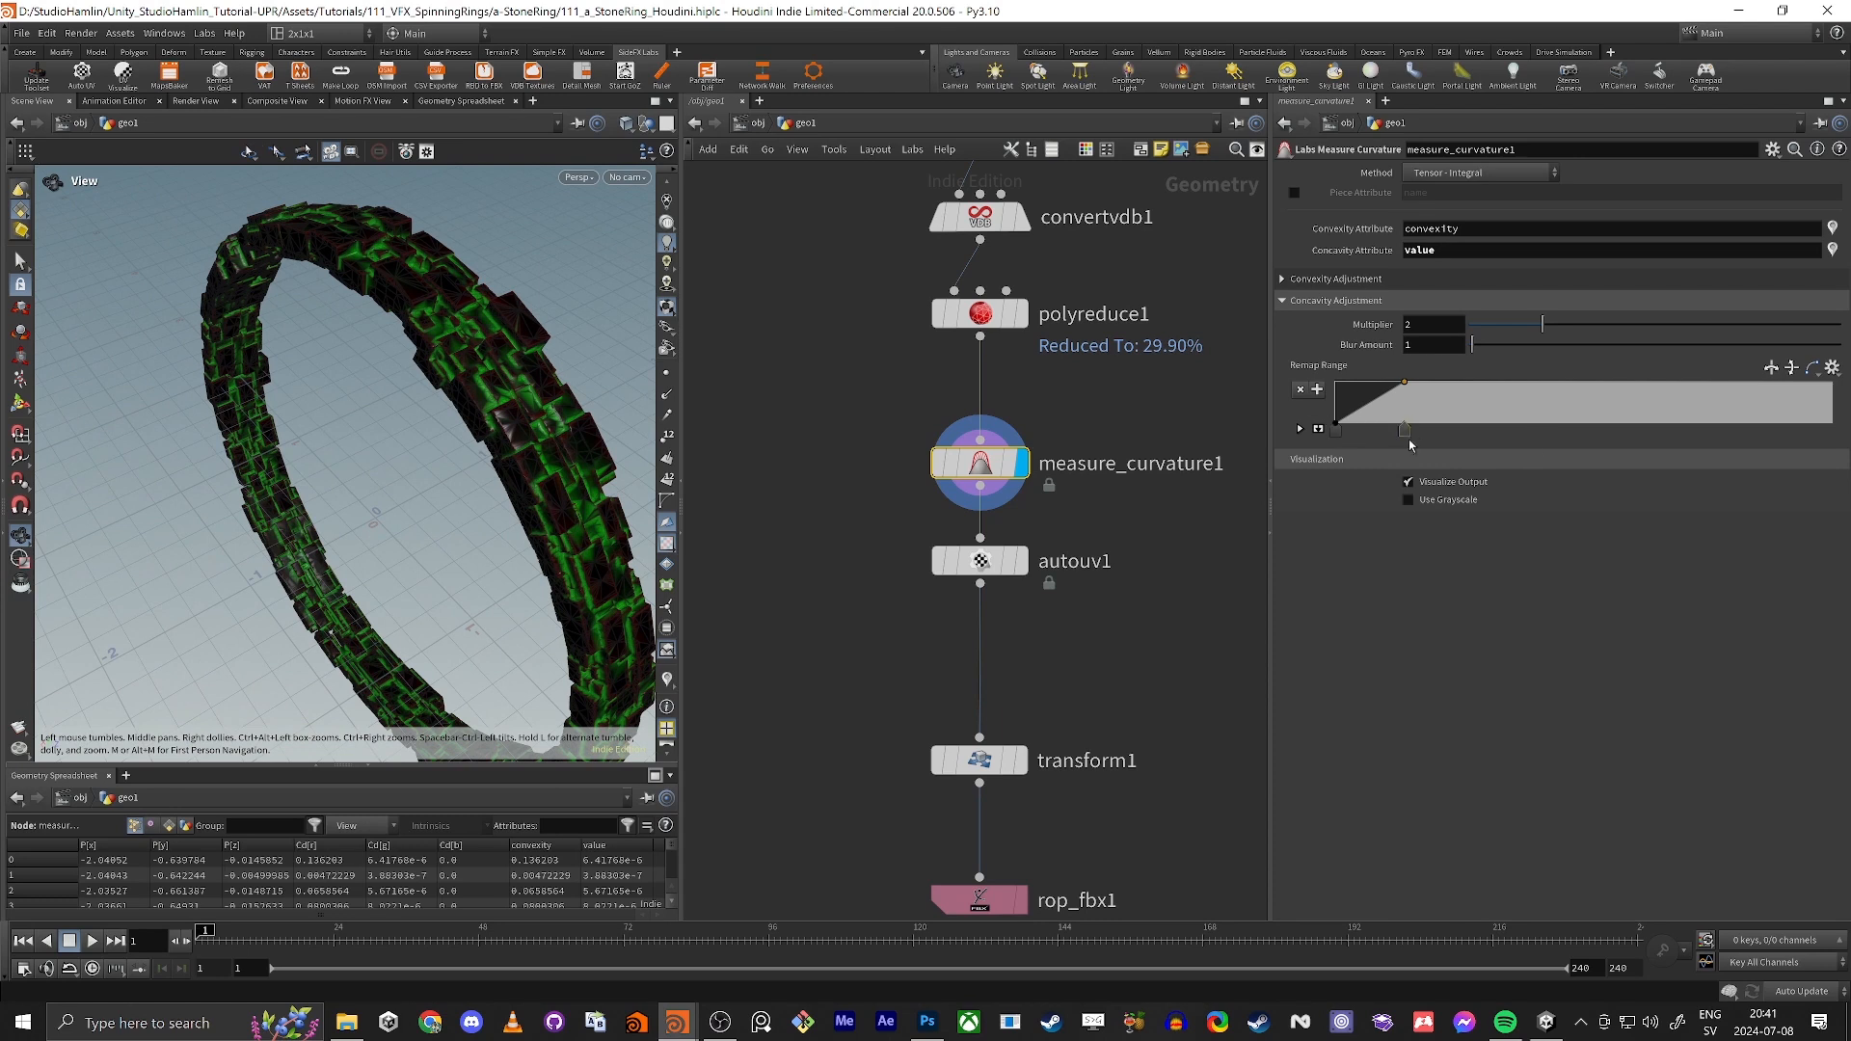
drag(1409, 441, 1390, 454)
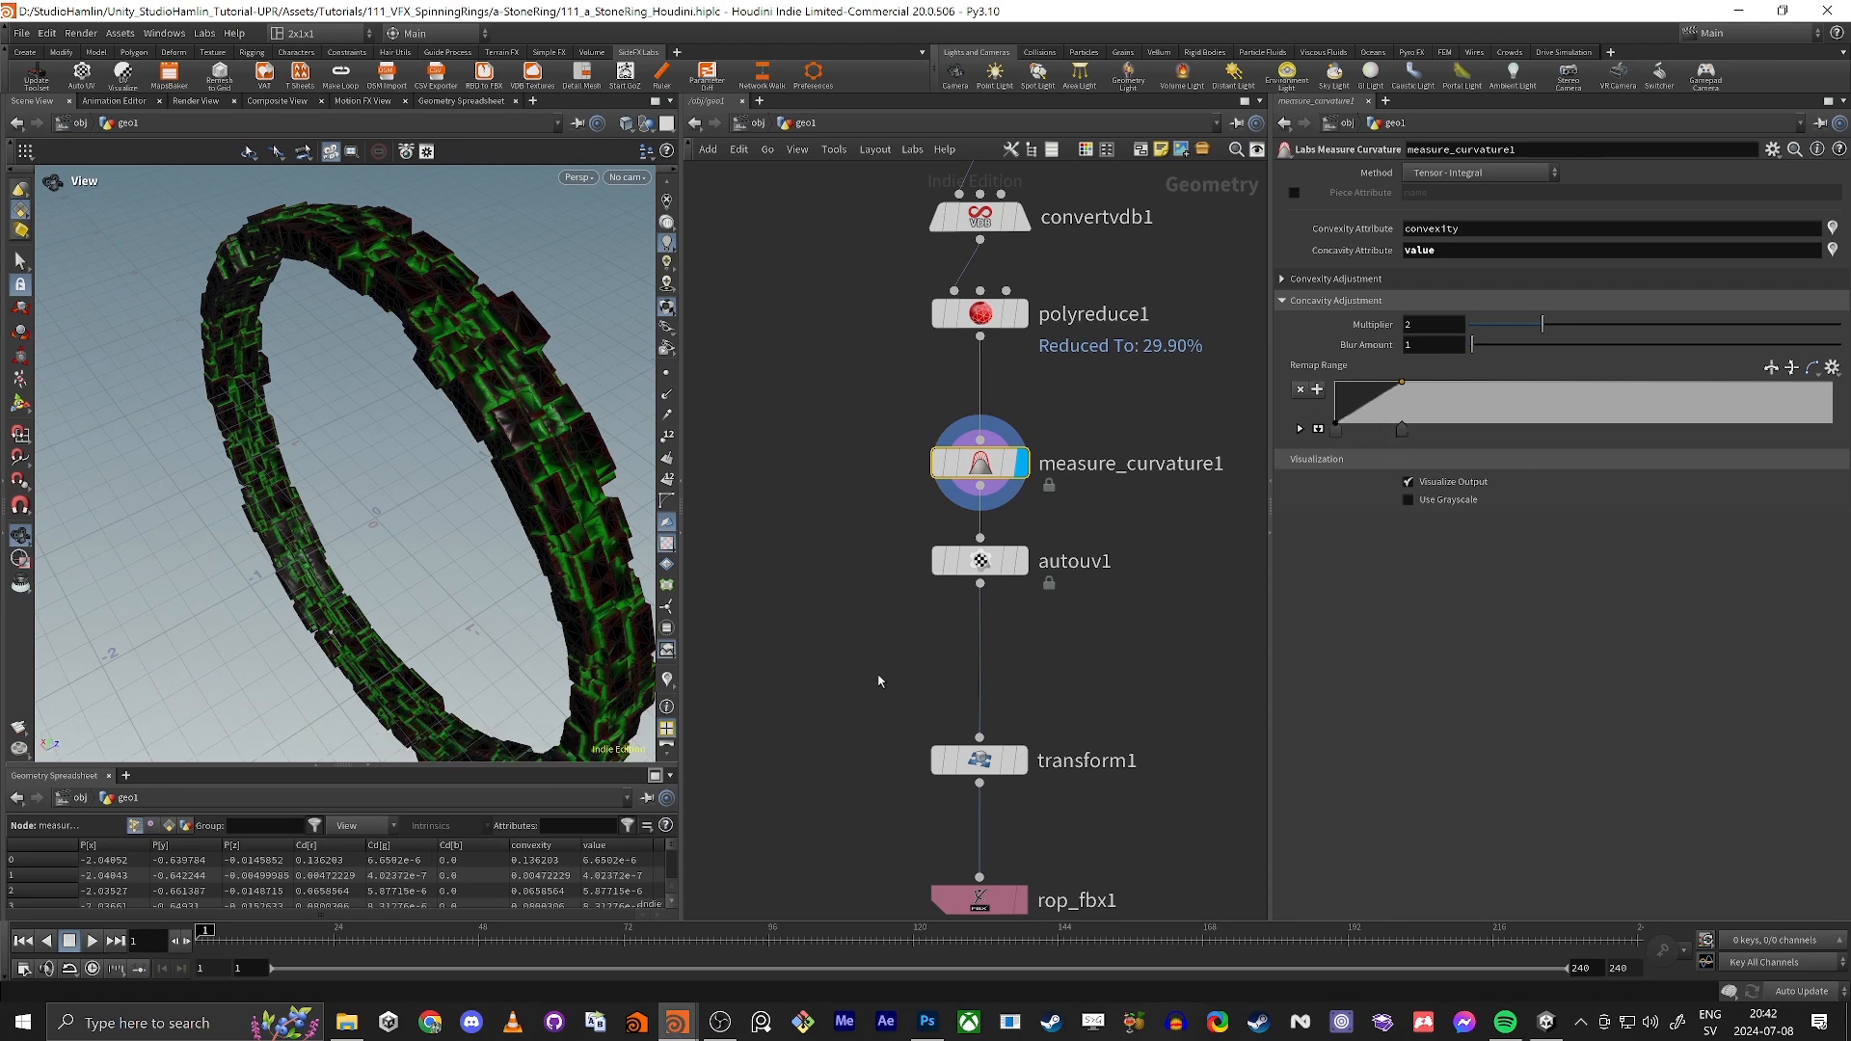
Step: Export the updated stone ring from rop_fbx1 to $HIP/a_stoneRing.fbx
middle_drag(866, 656, 846, 281)
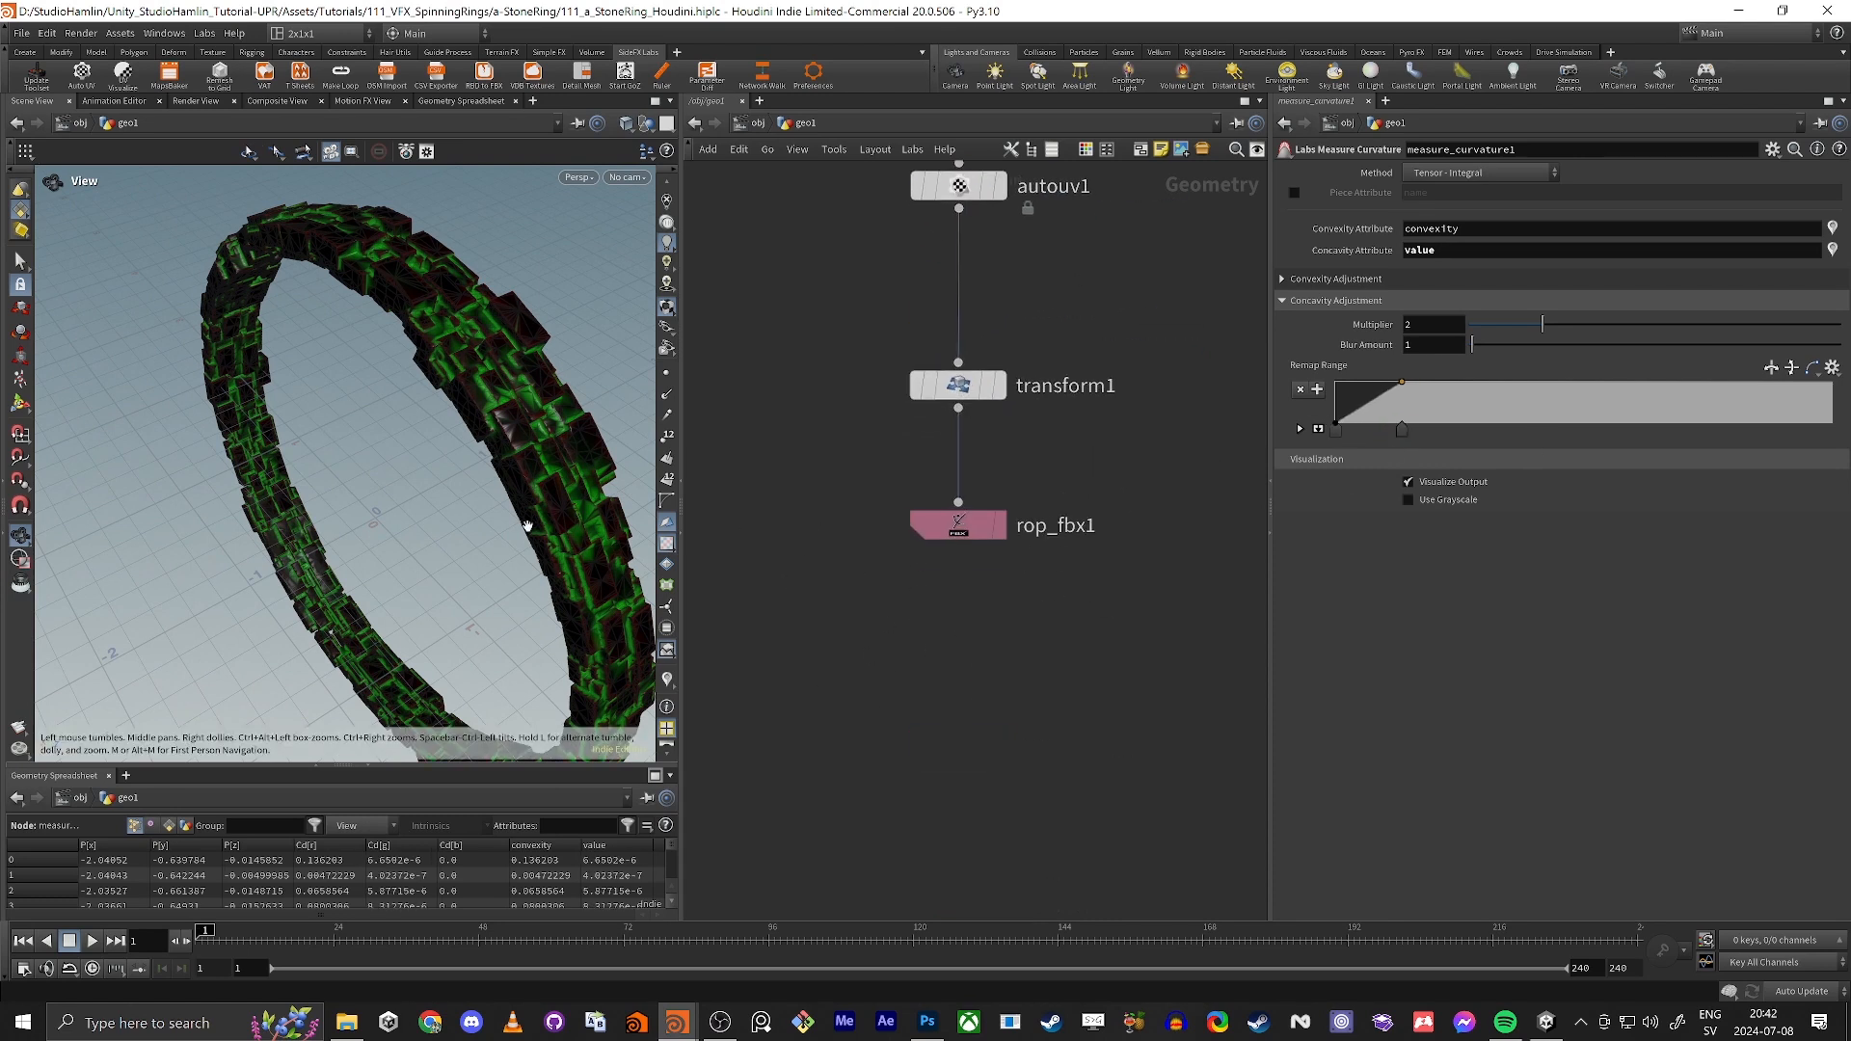
drag(354, 450, 336, 514)
click(954, 525)
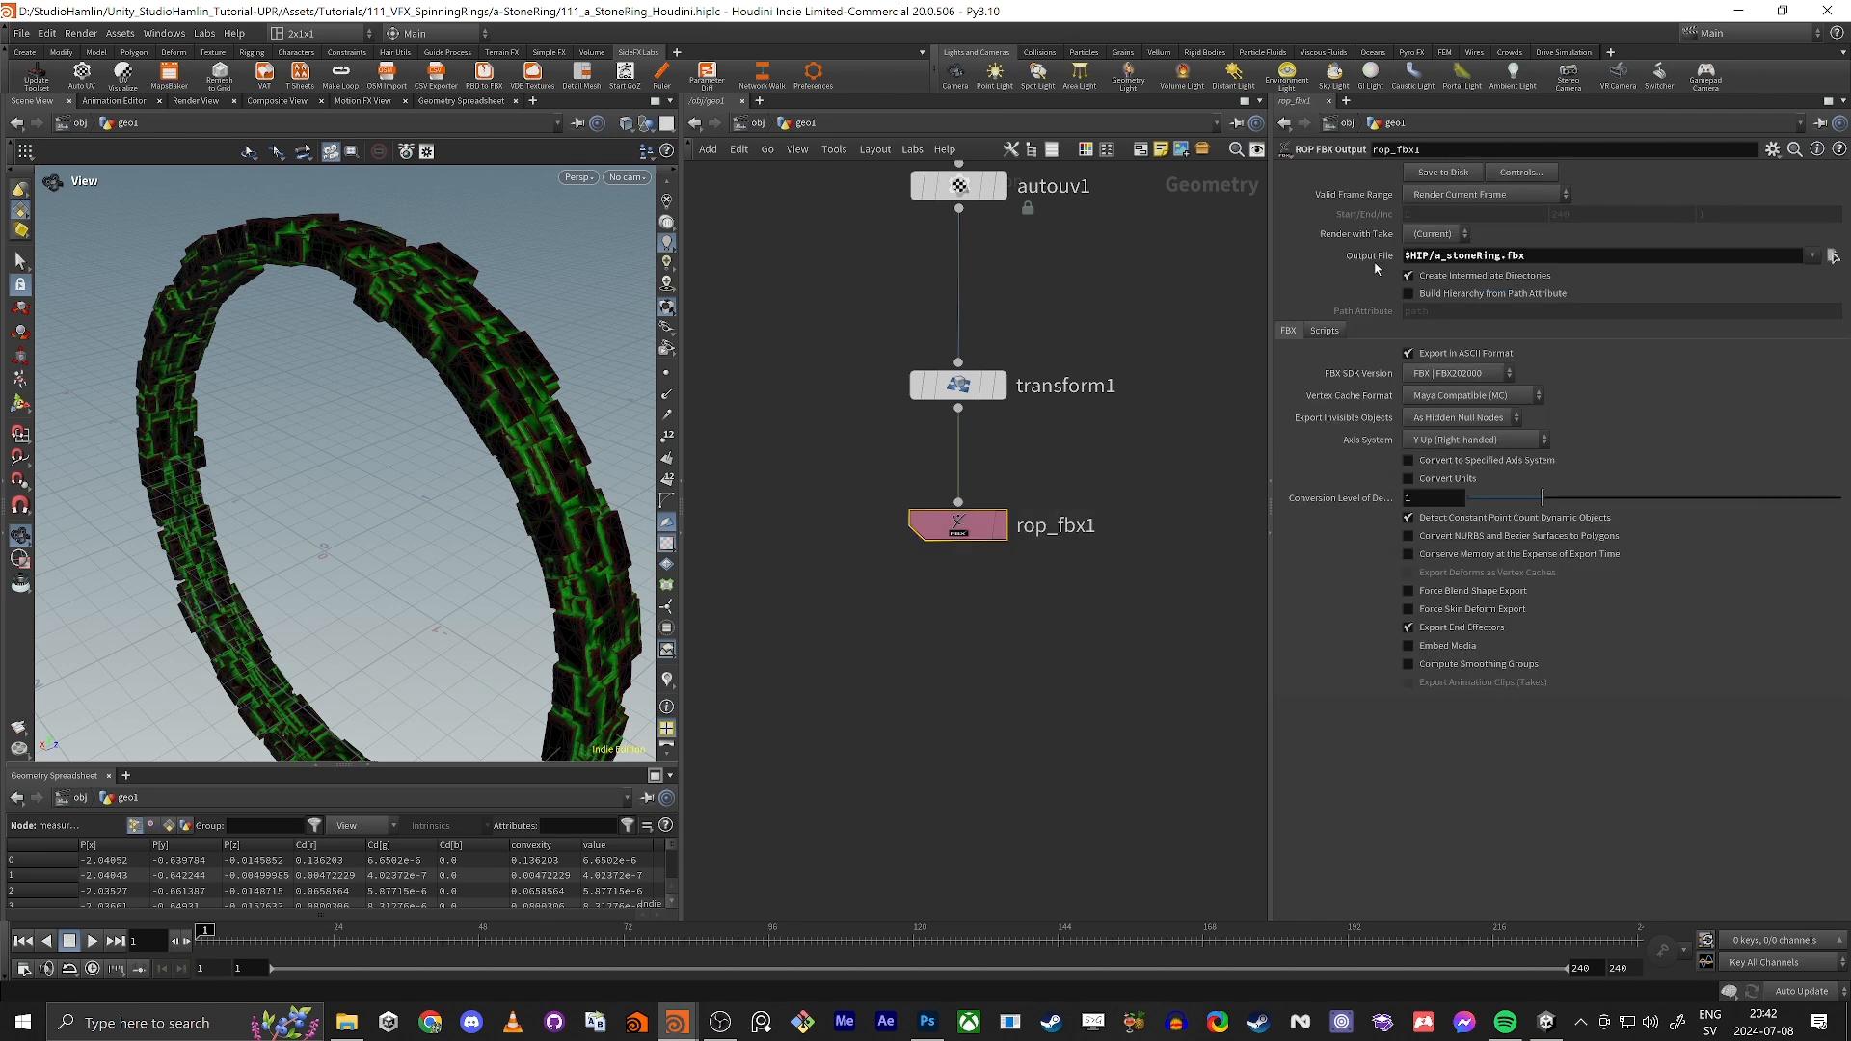
click(1436, 177)
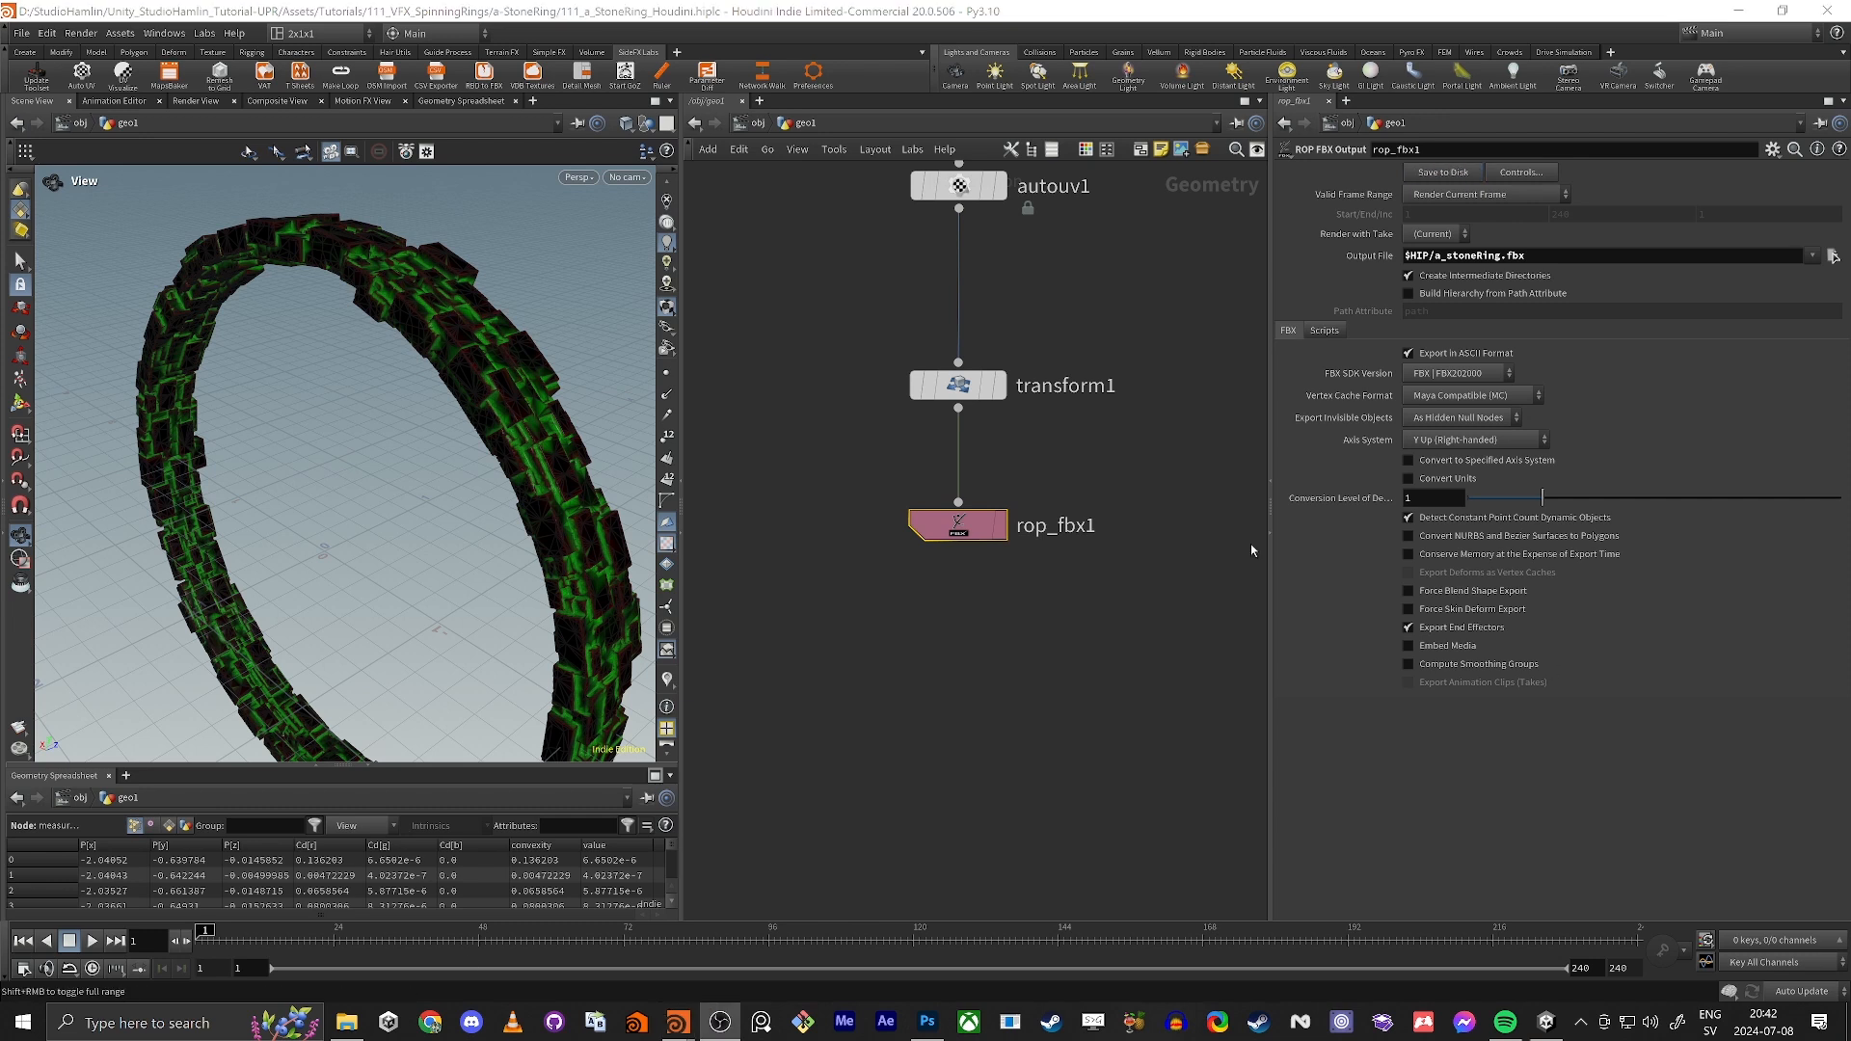
drag(779, 474, 935, 595)
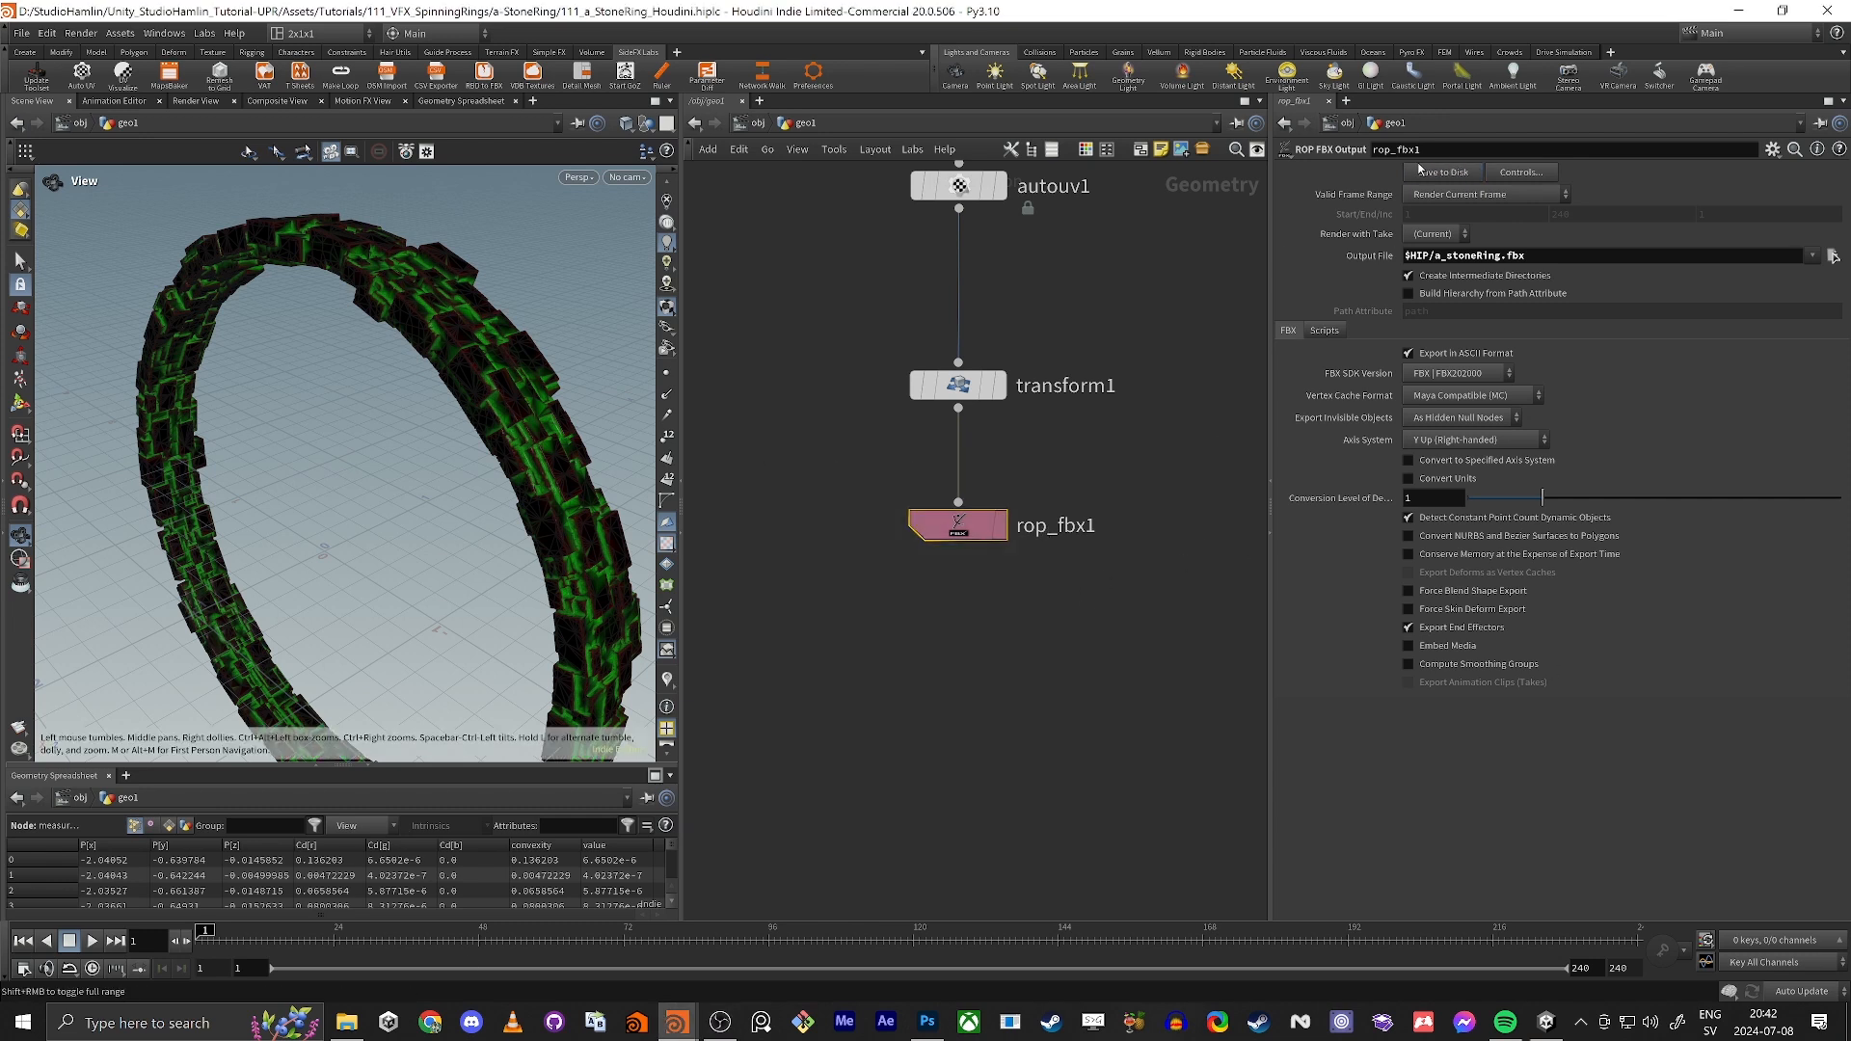
Step: Switch to Unity and inspect the vertex colors across the whole re-exported stone ring
key(alt+Tab)
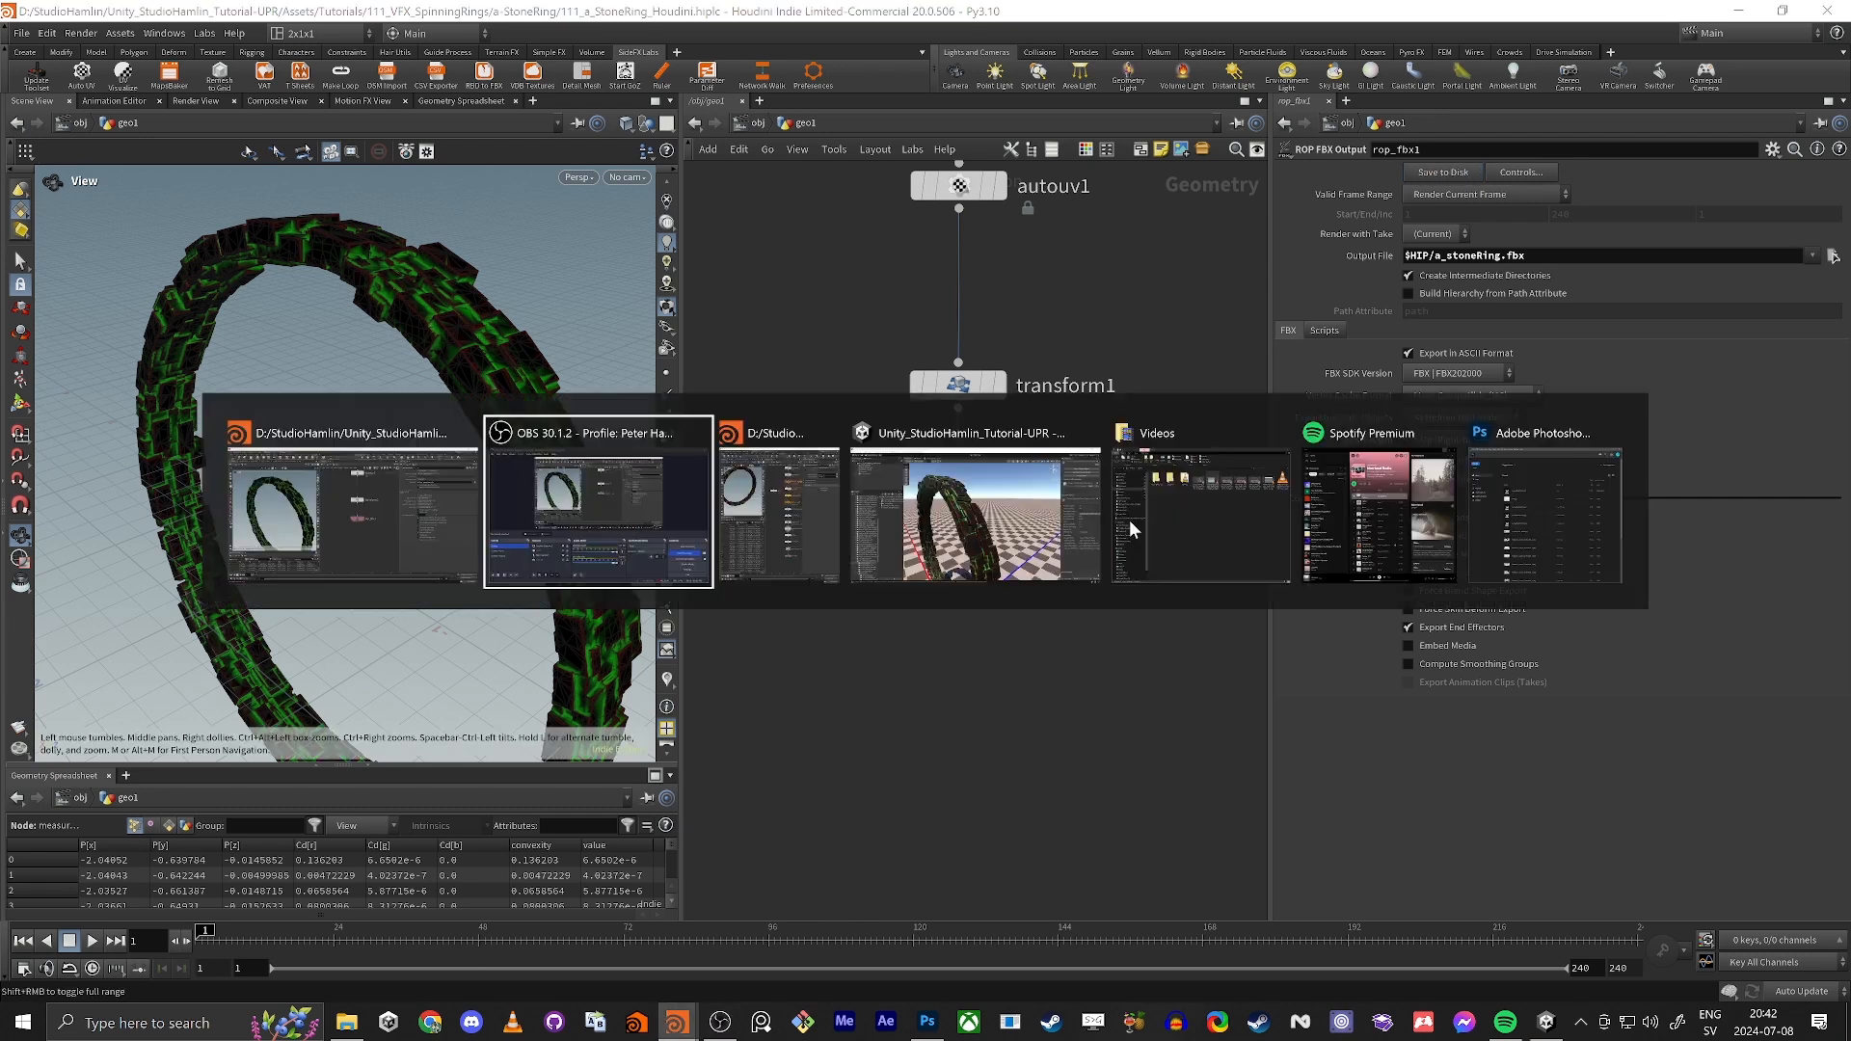
click(897, 526)
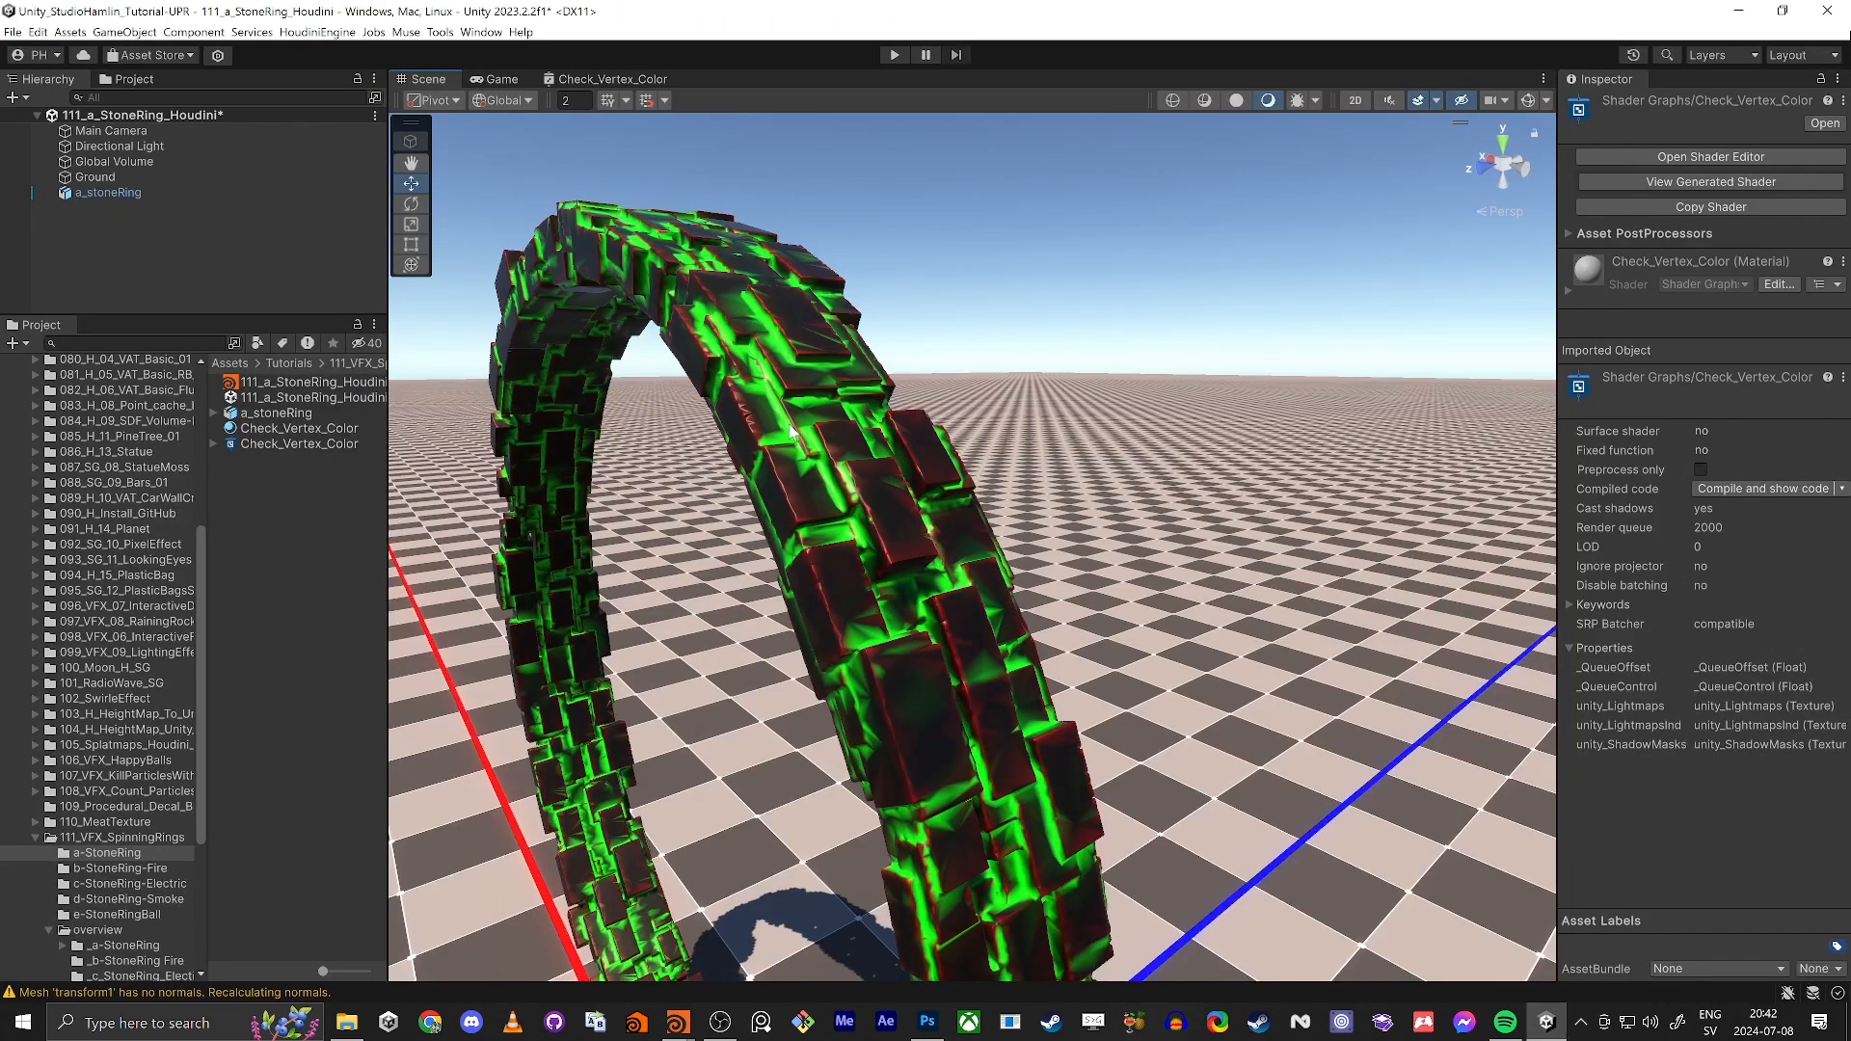
key(s)
right_drag(788, 431, 880, 504)
key(w)
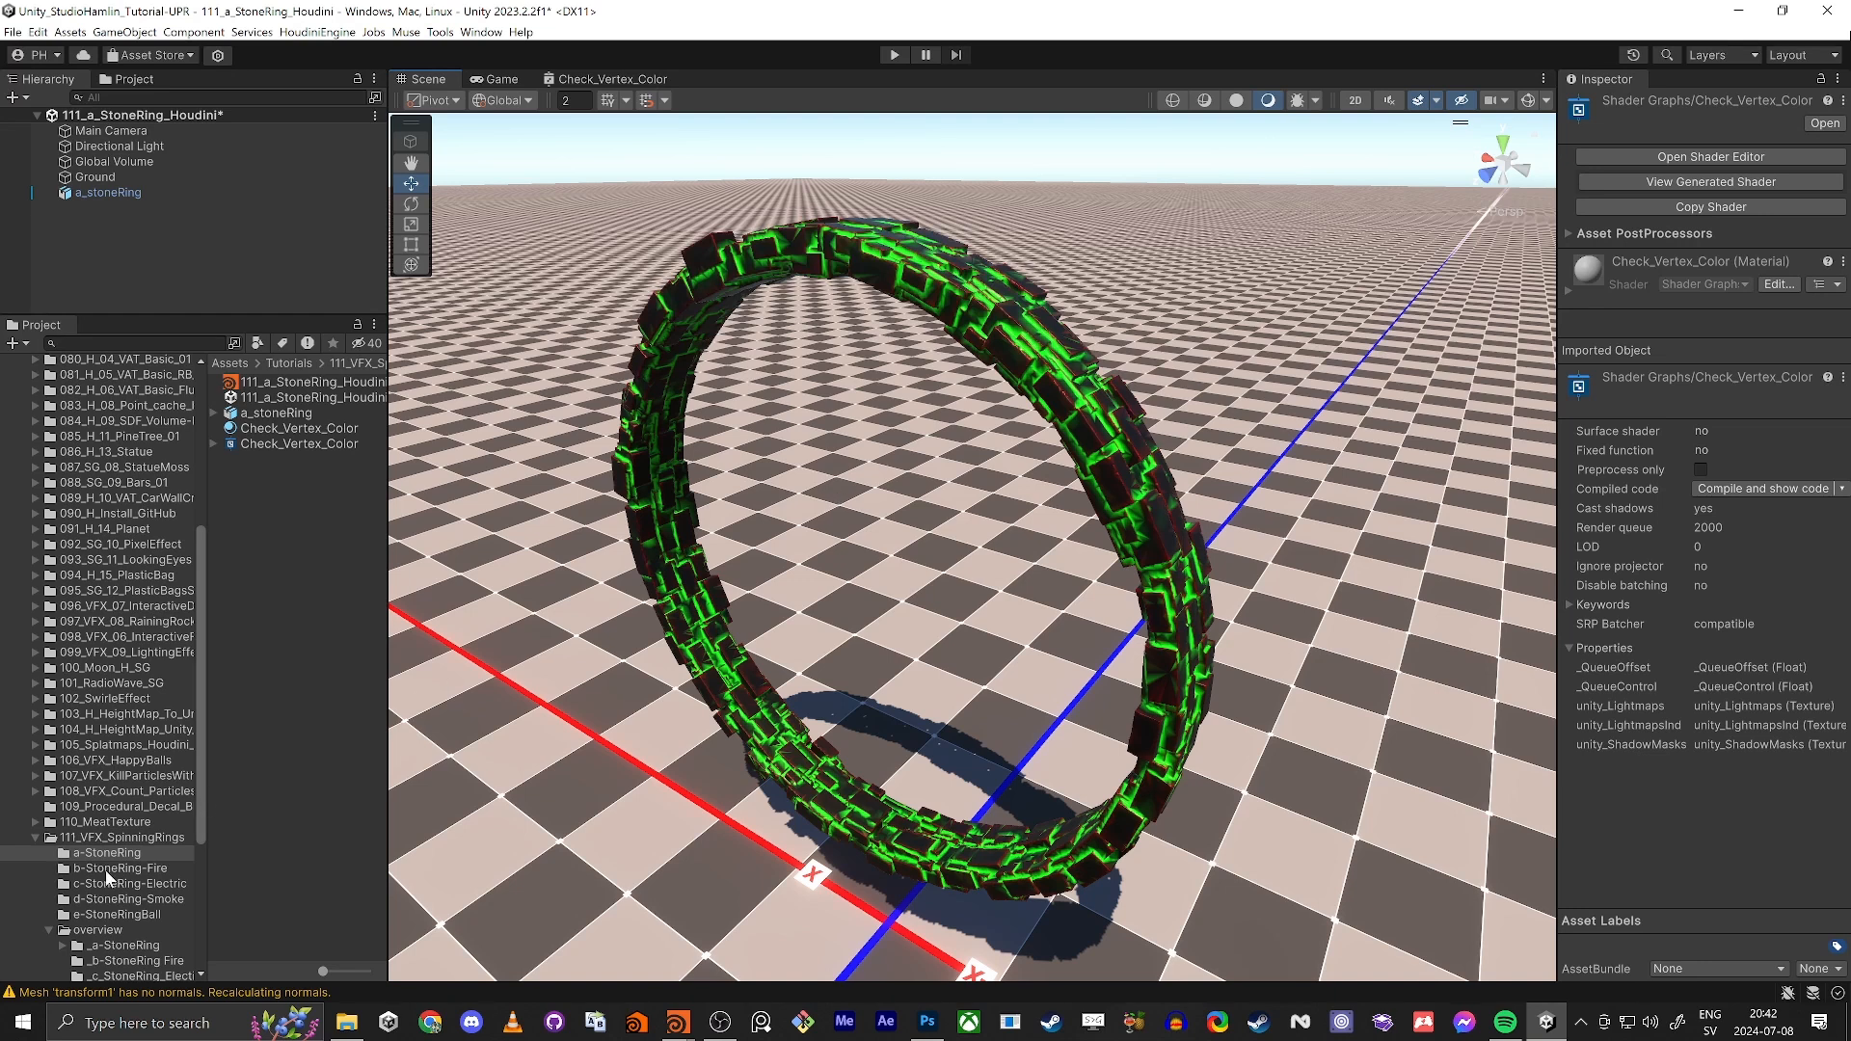
Step: Open the stone ring fire overview scene from the _b-StoneRing Fire folder, saving the changes to 111_a_StoneRing_Houdini
click(147, 963)
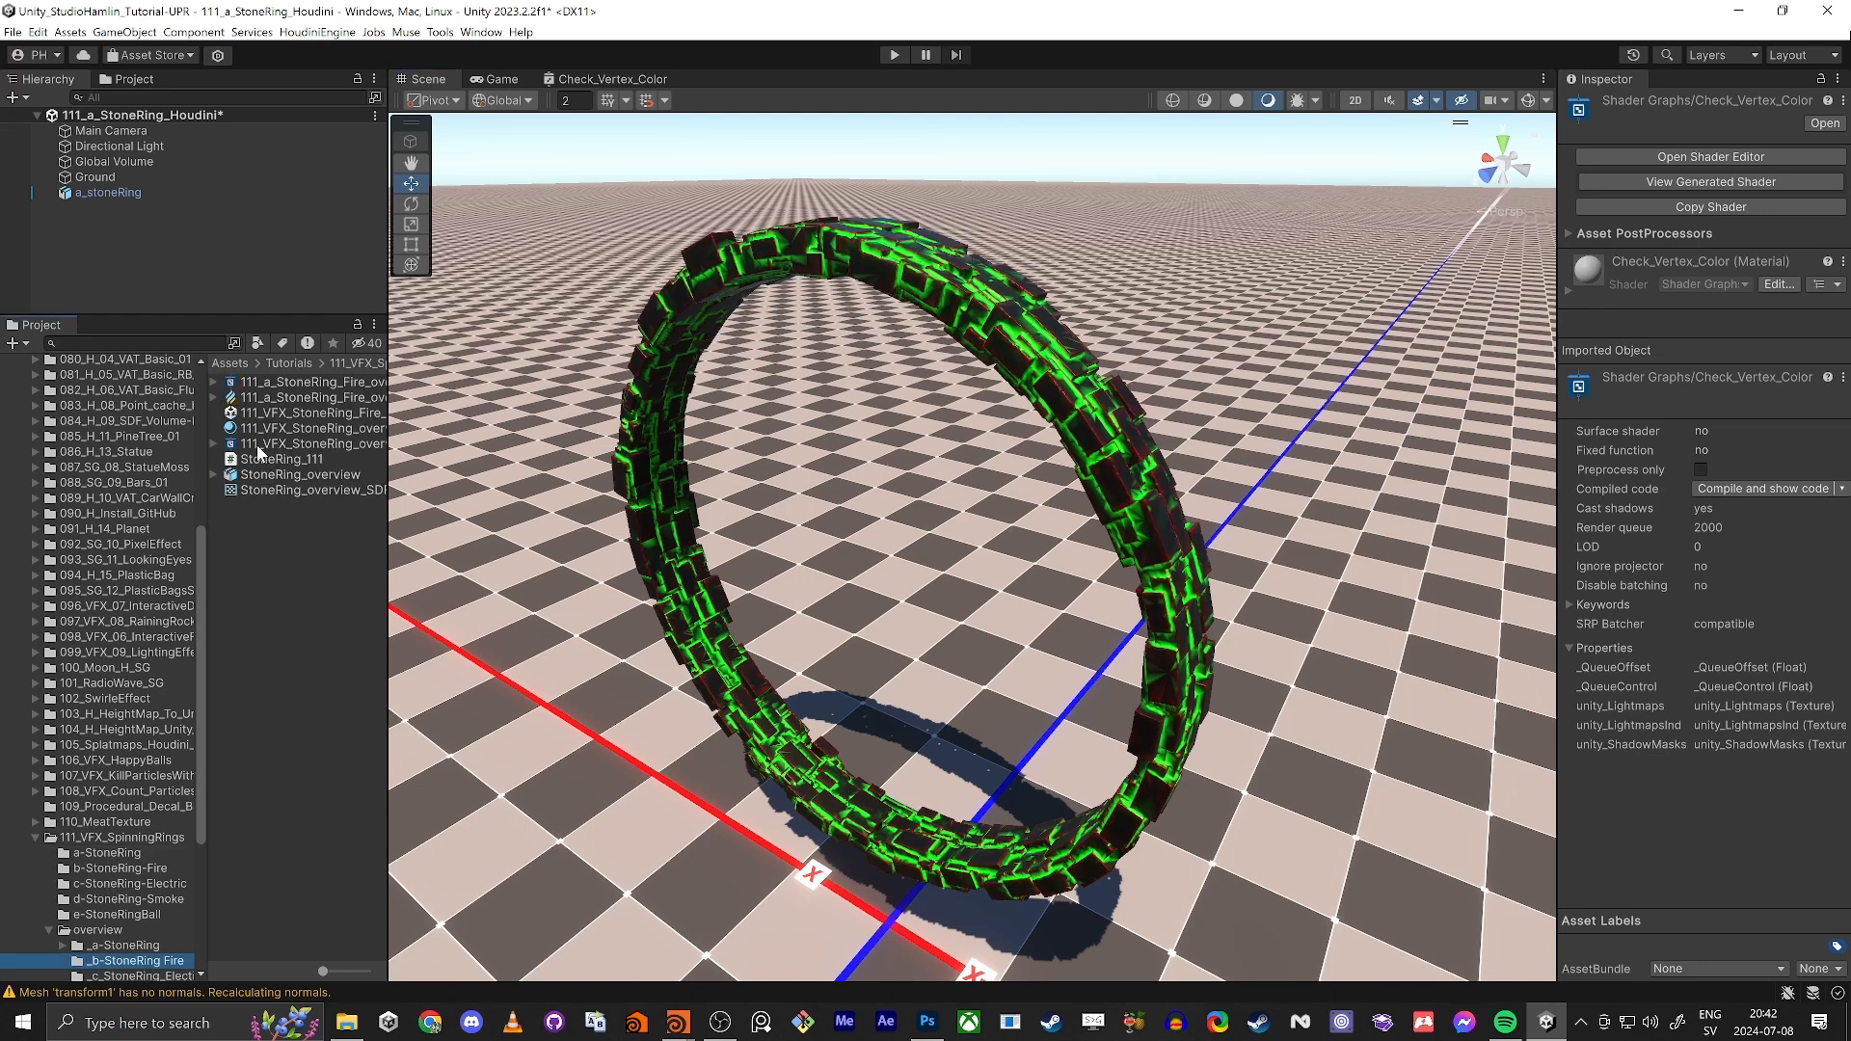
double_click(261, 414)
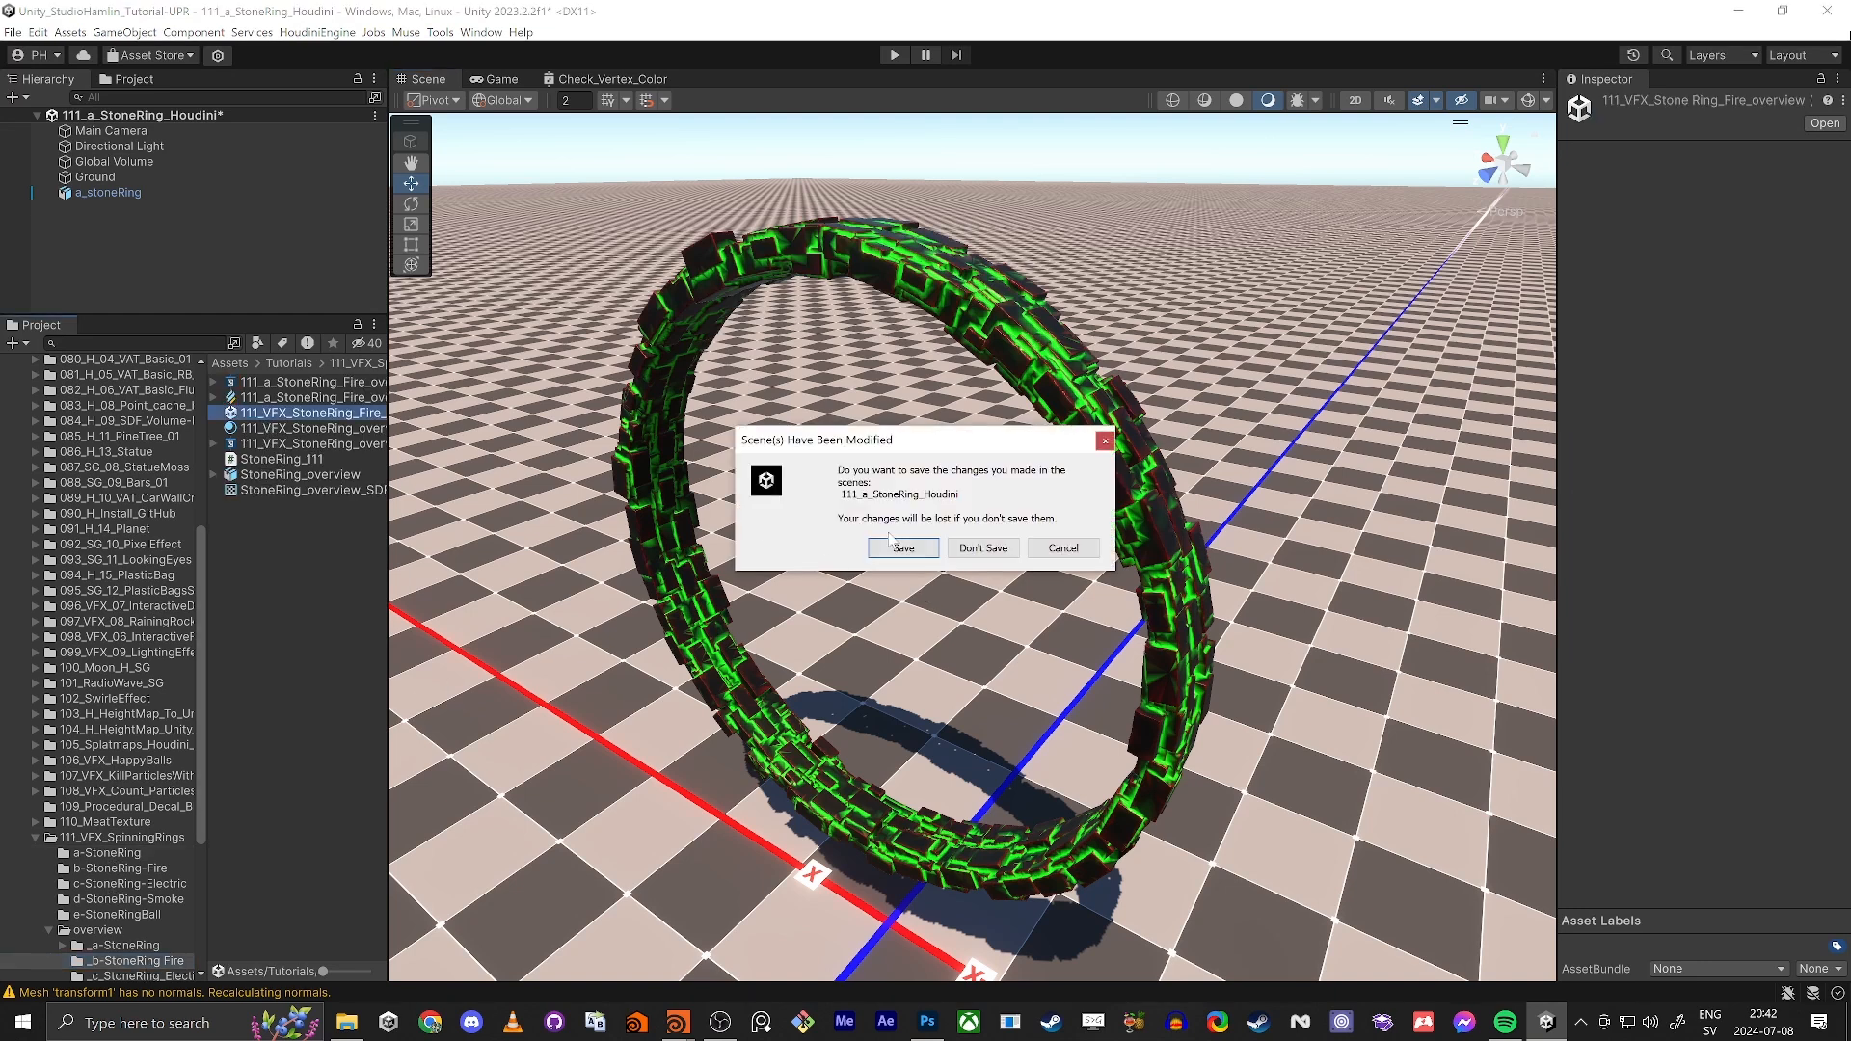
click(898, 540)
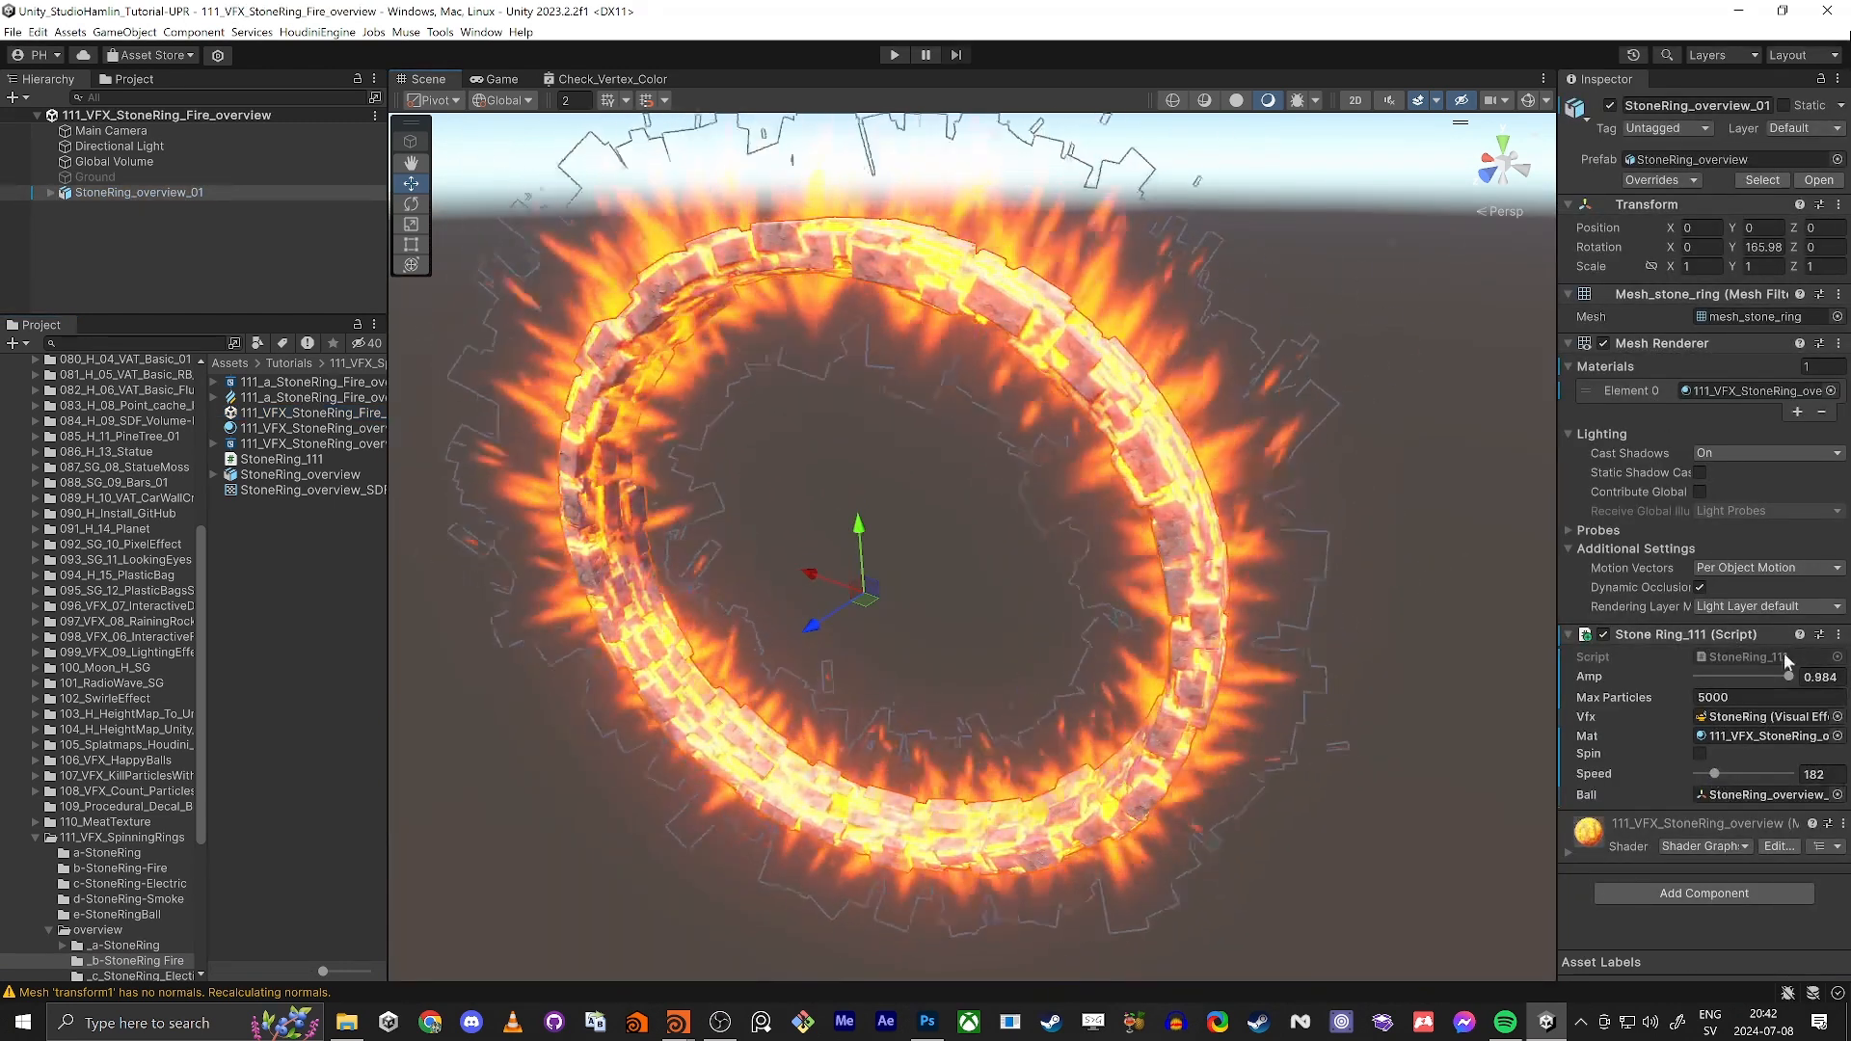
Step: Set the Amp of StoneRing_overview_01 to 0 and examine the bare stone surface up close
drag(1781, 677, 1669, 681)
alt+drag(975, 359, 721, 196)
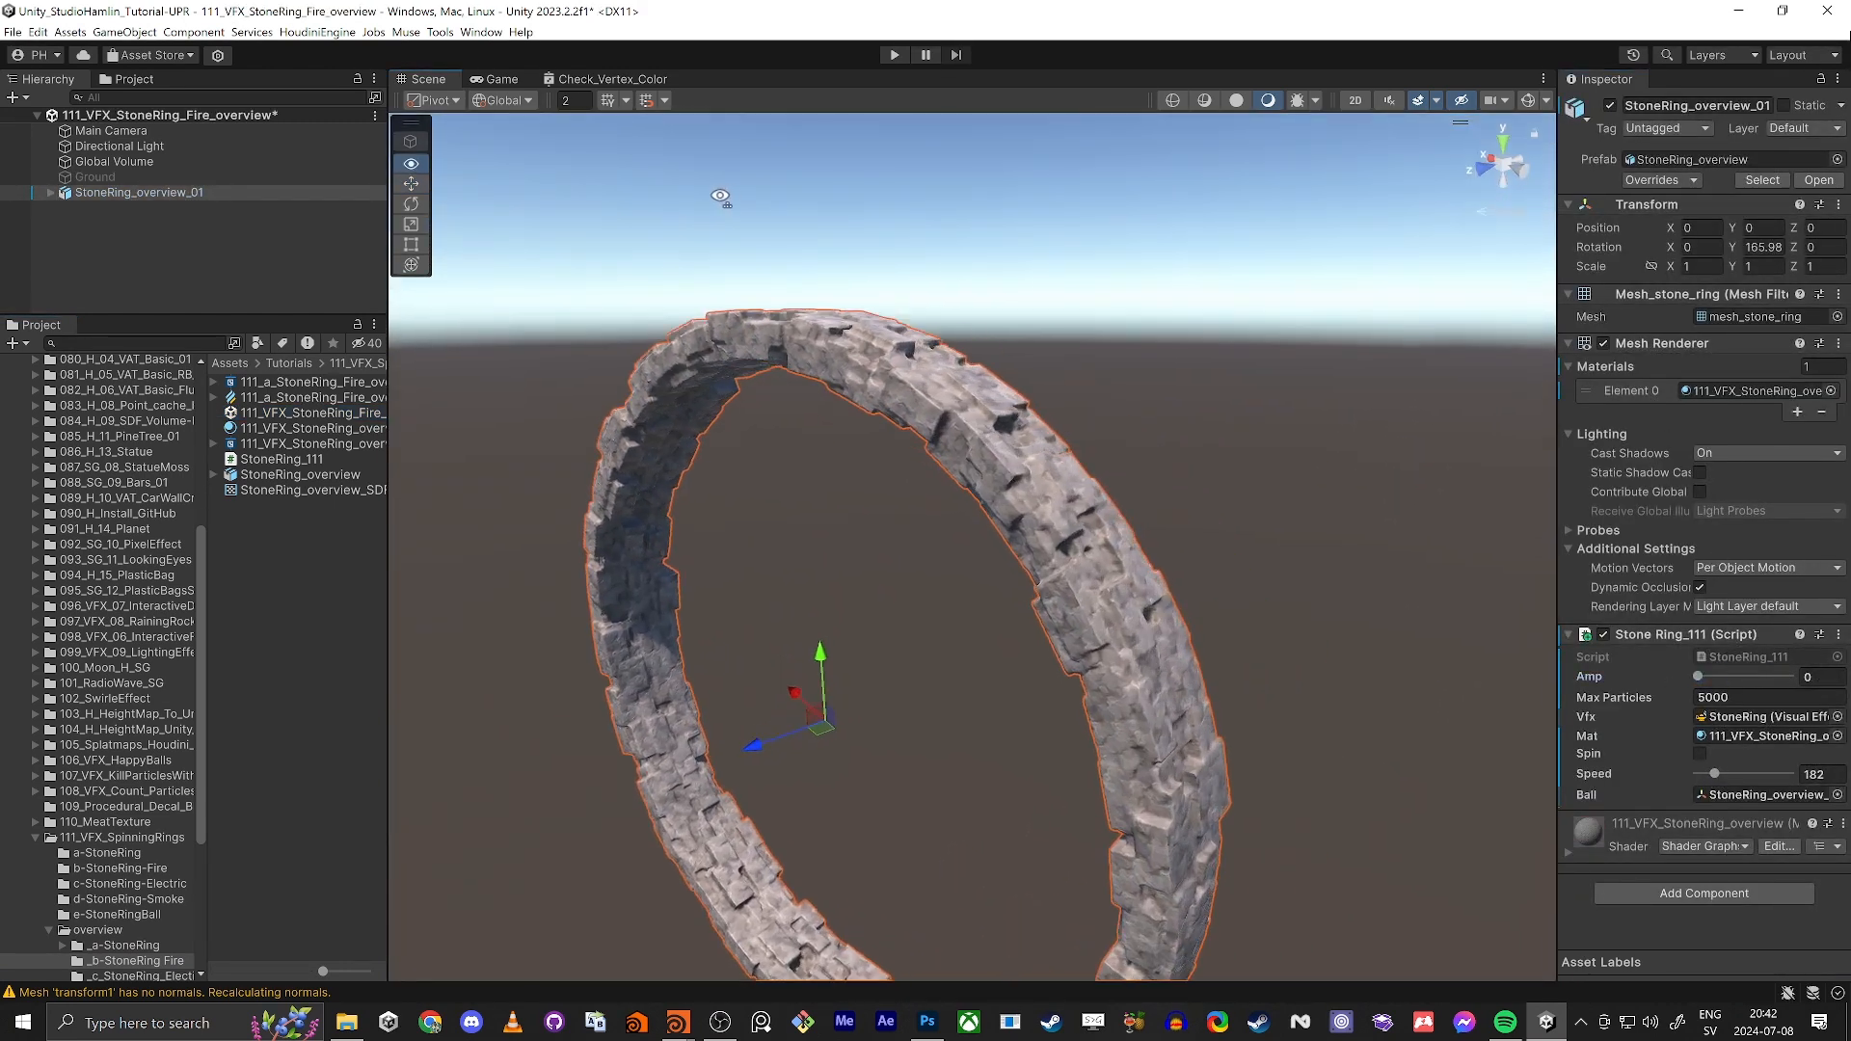
alt+right_drag(721, 197, 1127, 470)
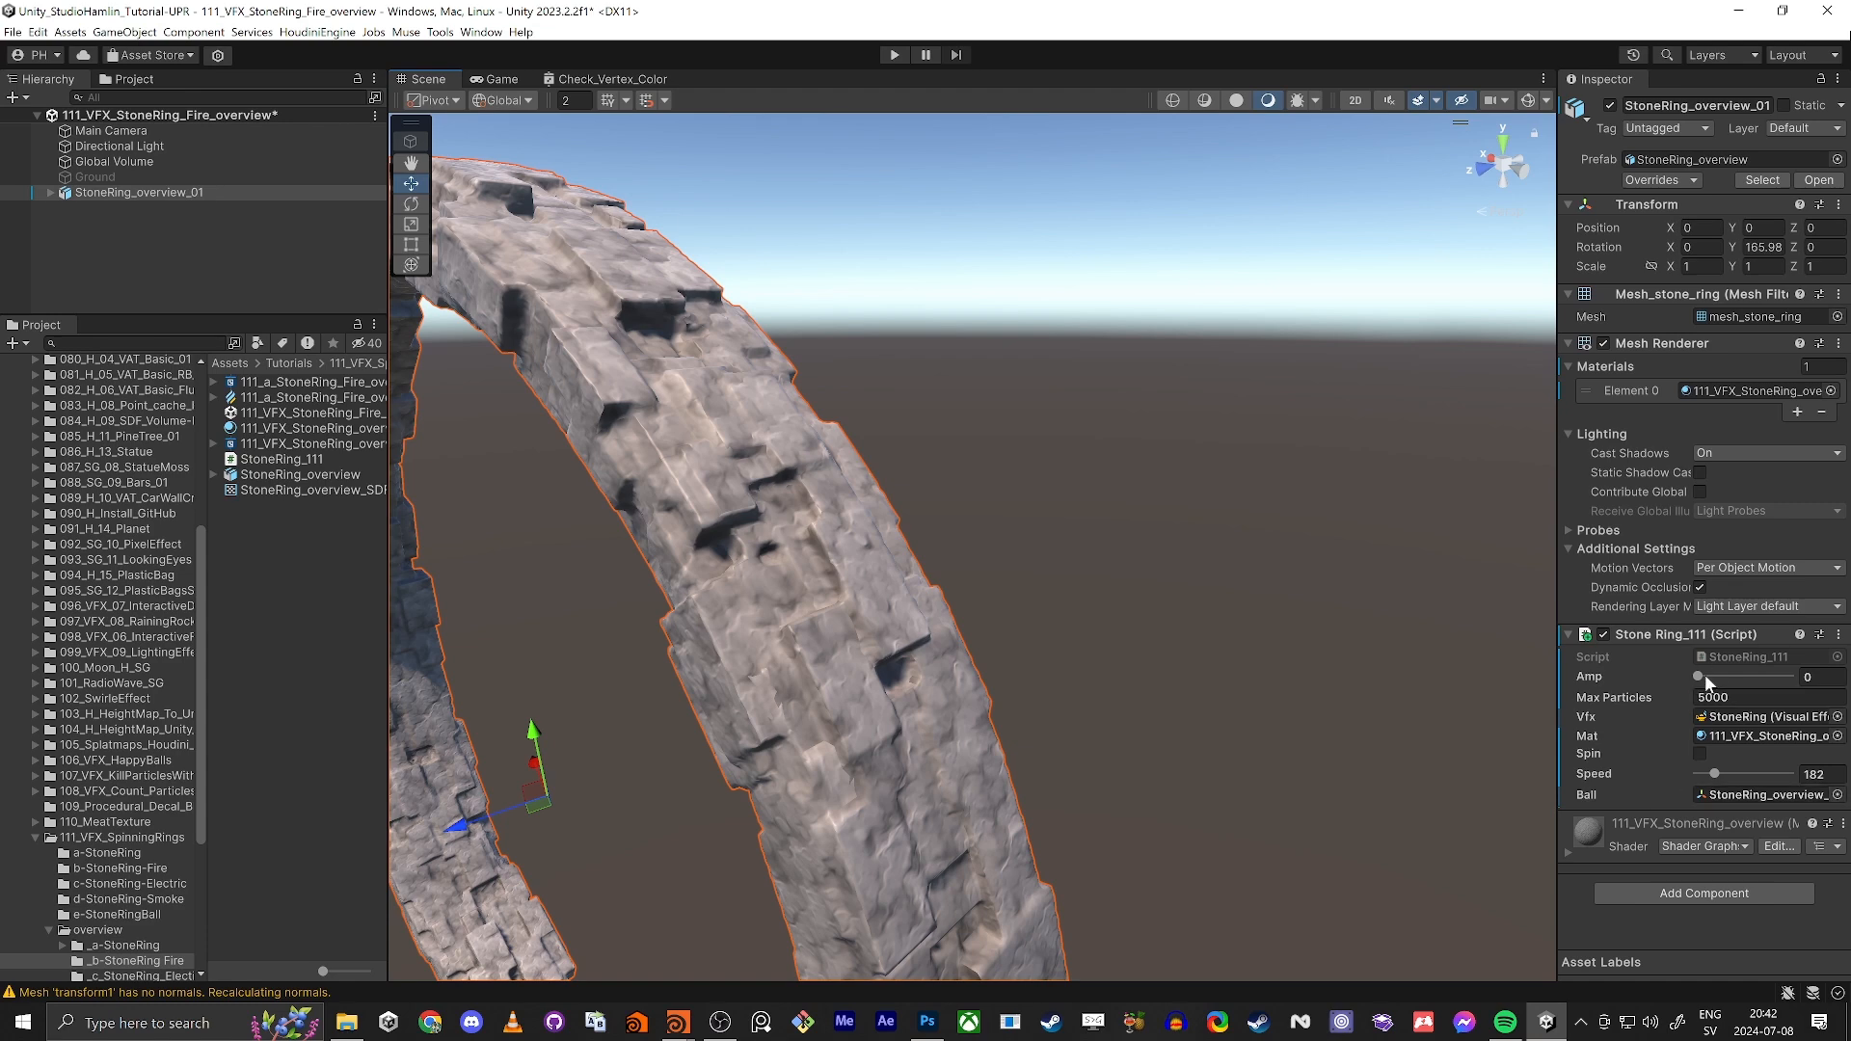
Step: Set the Amp of StoneRing_overview_01 to 0.94 to show the burning gaps, and deselect the ring
click(1726, 659)
drag(1773, 675, 1756, 680)
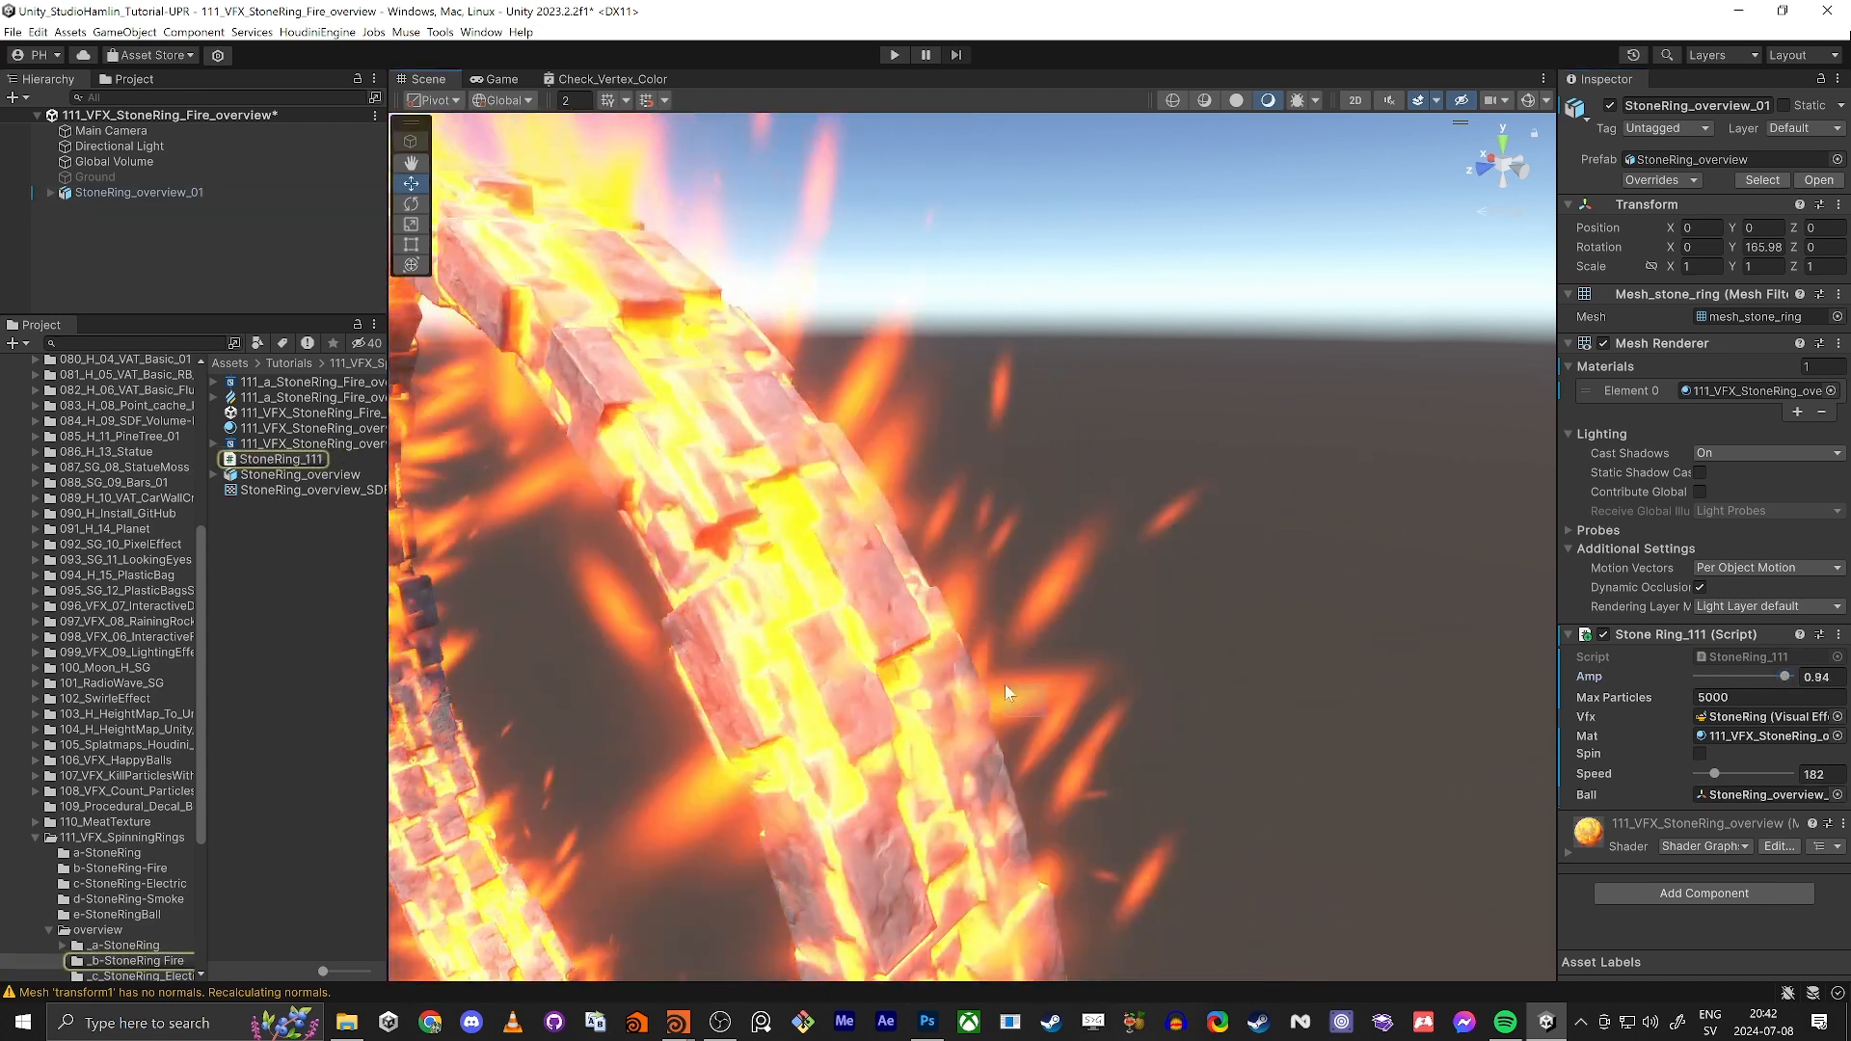
click(71, 270)
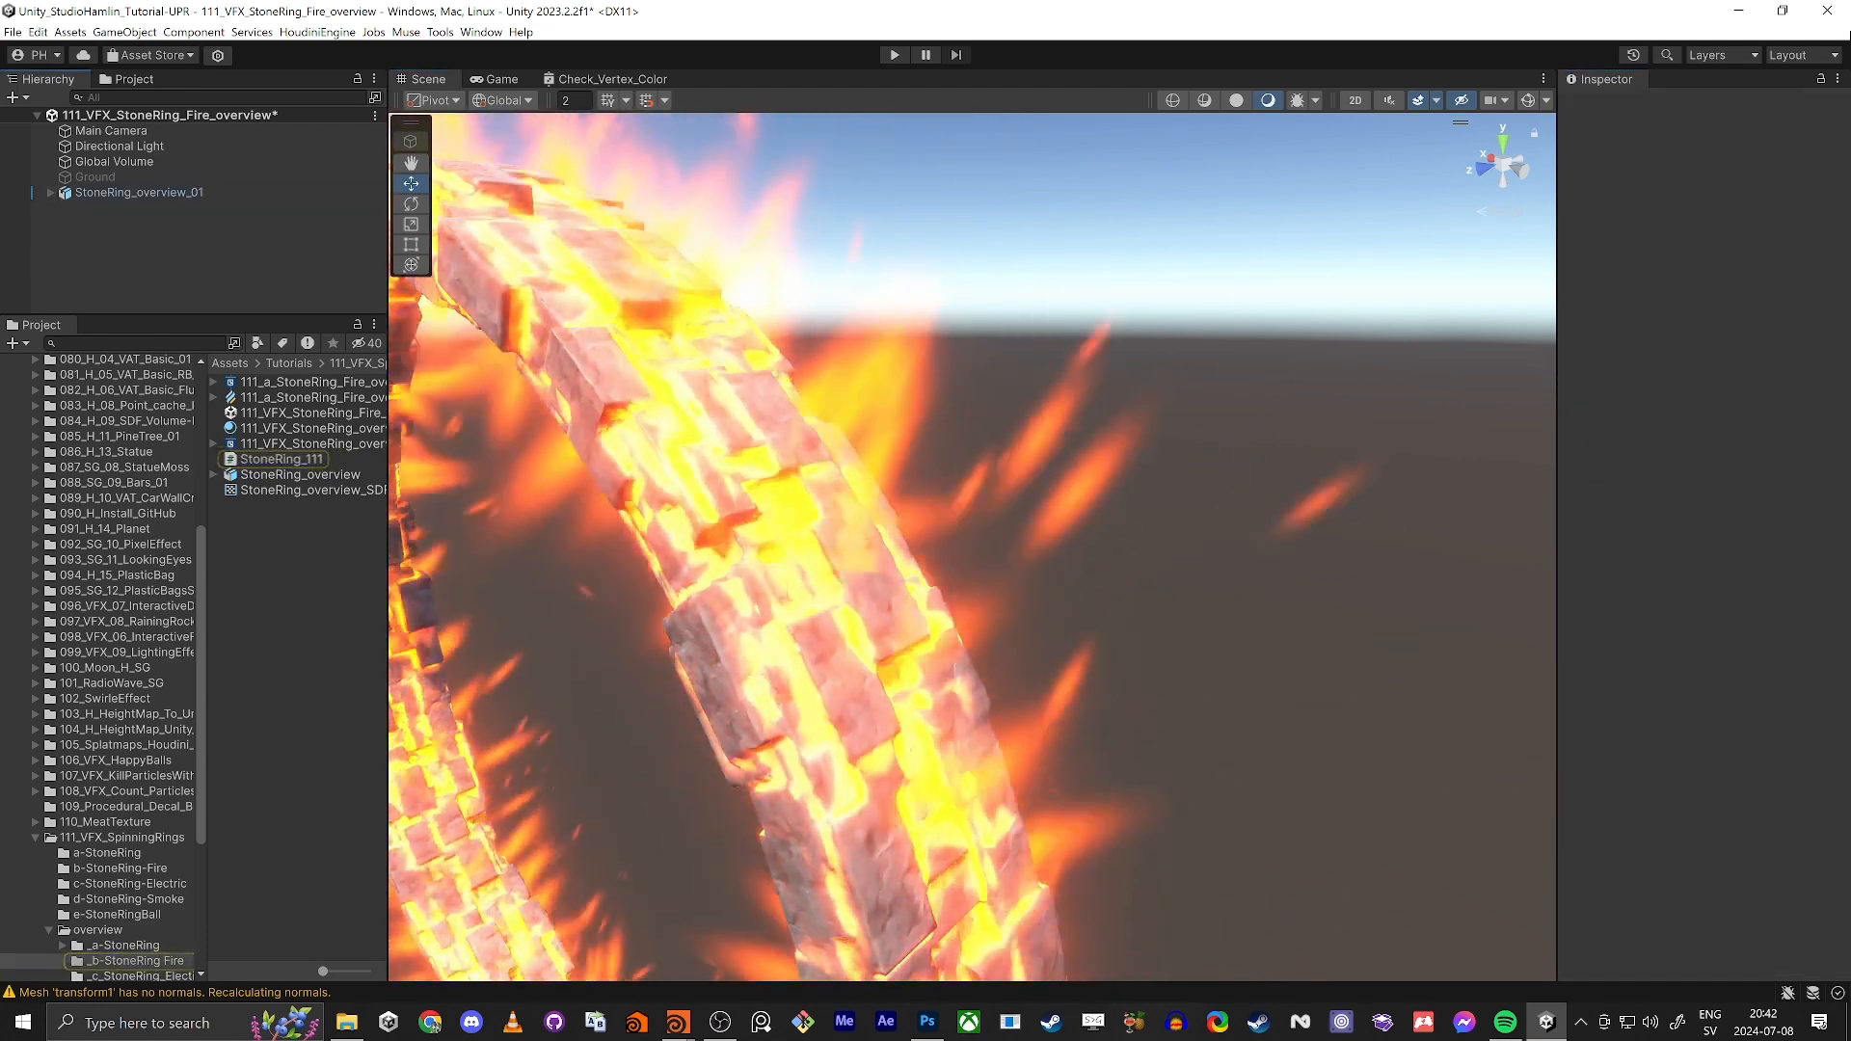